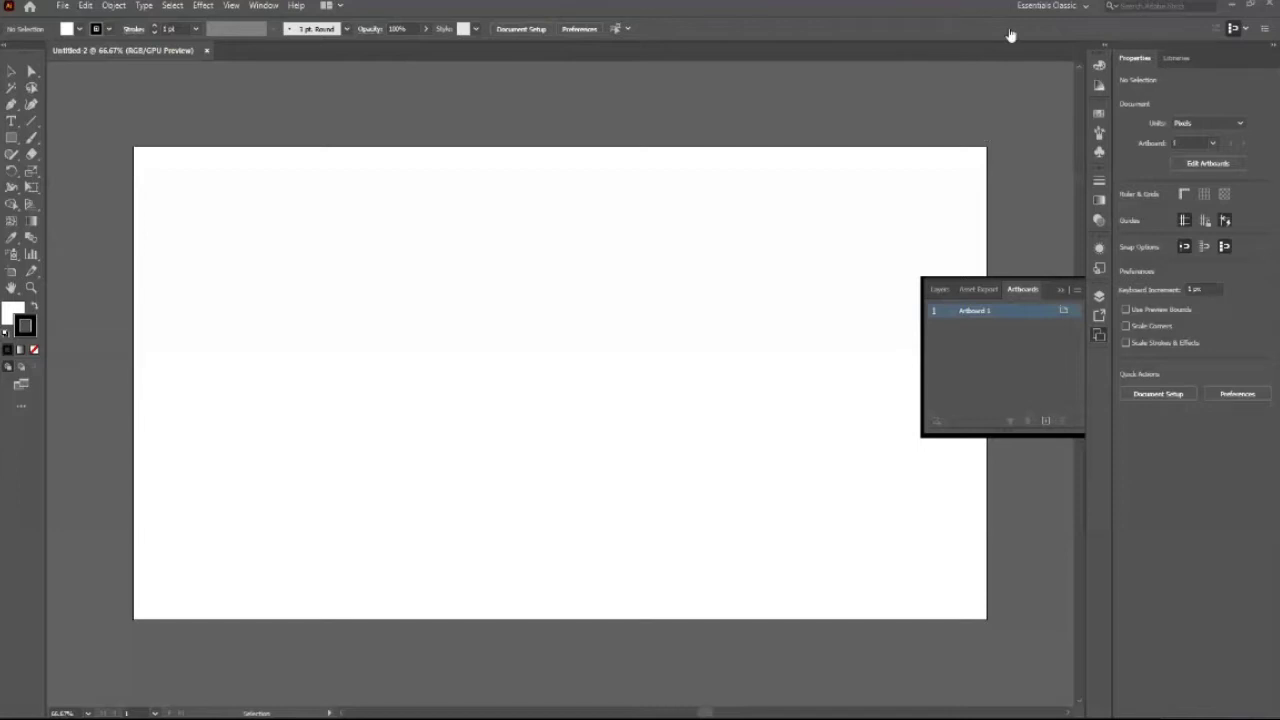
# Draw a rectangle on the artboard and fill it black from the swatches.
pyautogui.click(1061, 290)
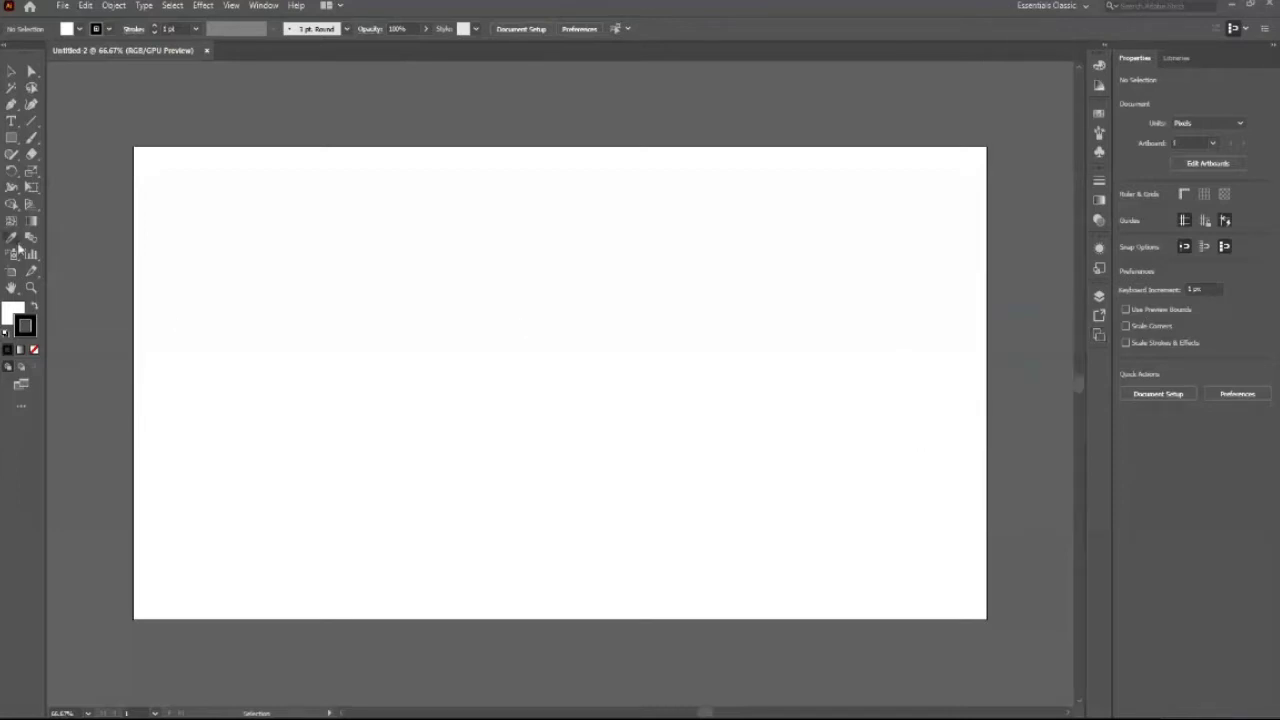
pyautogui.click(20, 143)
pyautogui.moveTo(429, 281); pyautogui.dragTo(758, 494)
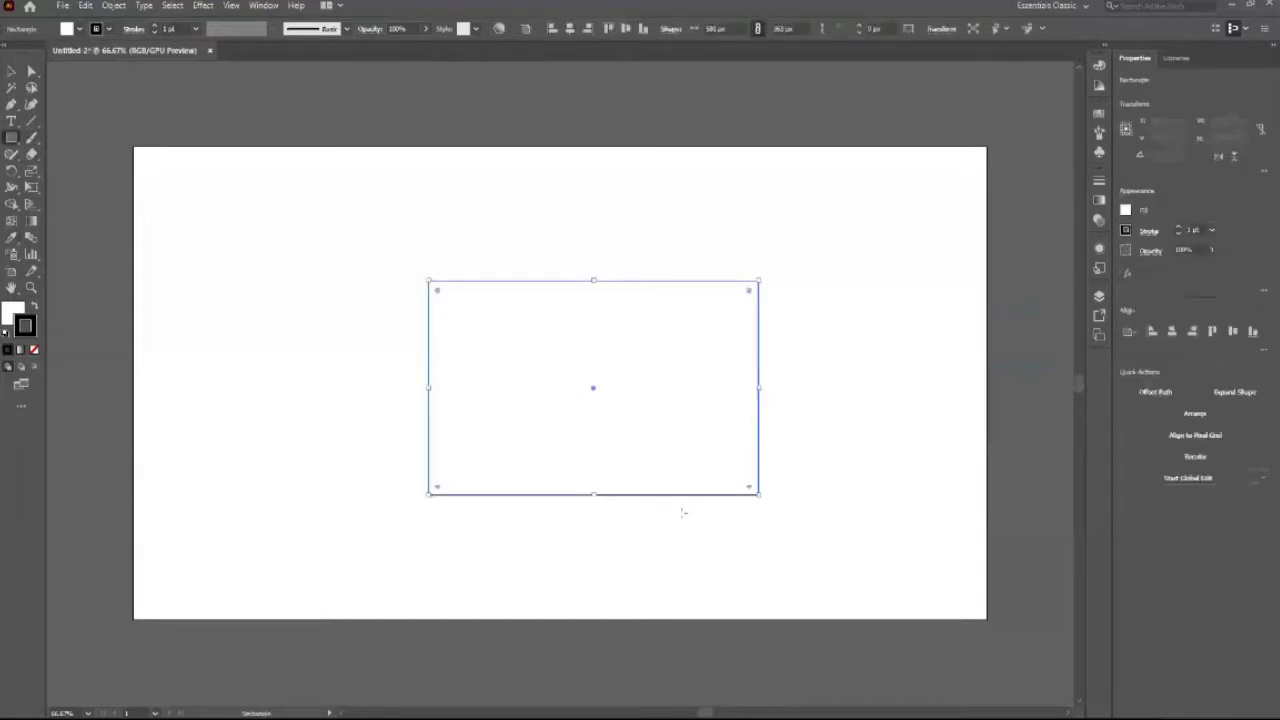
pyautogui.click(70, 28)
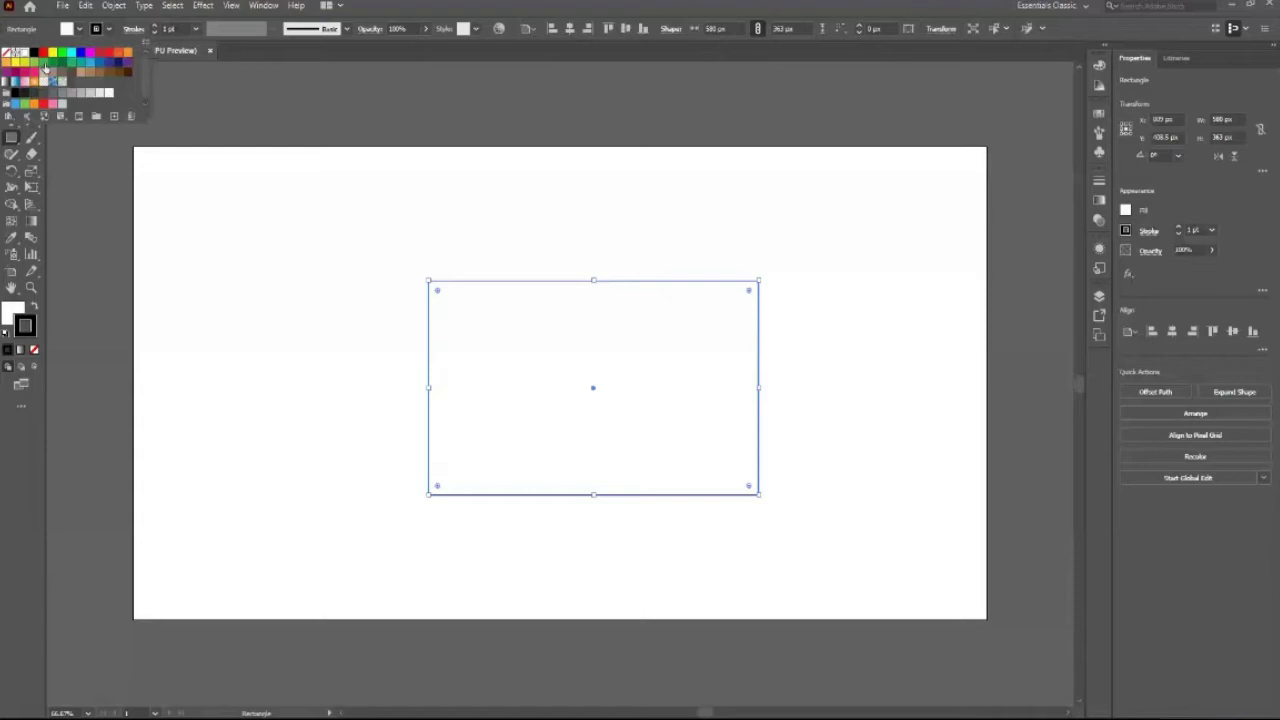
pyautogui.click(191, 291)
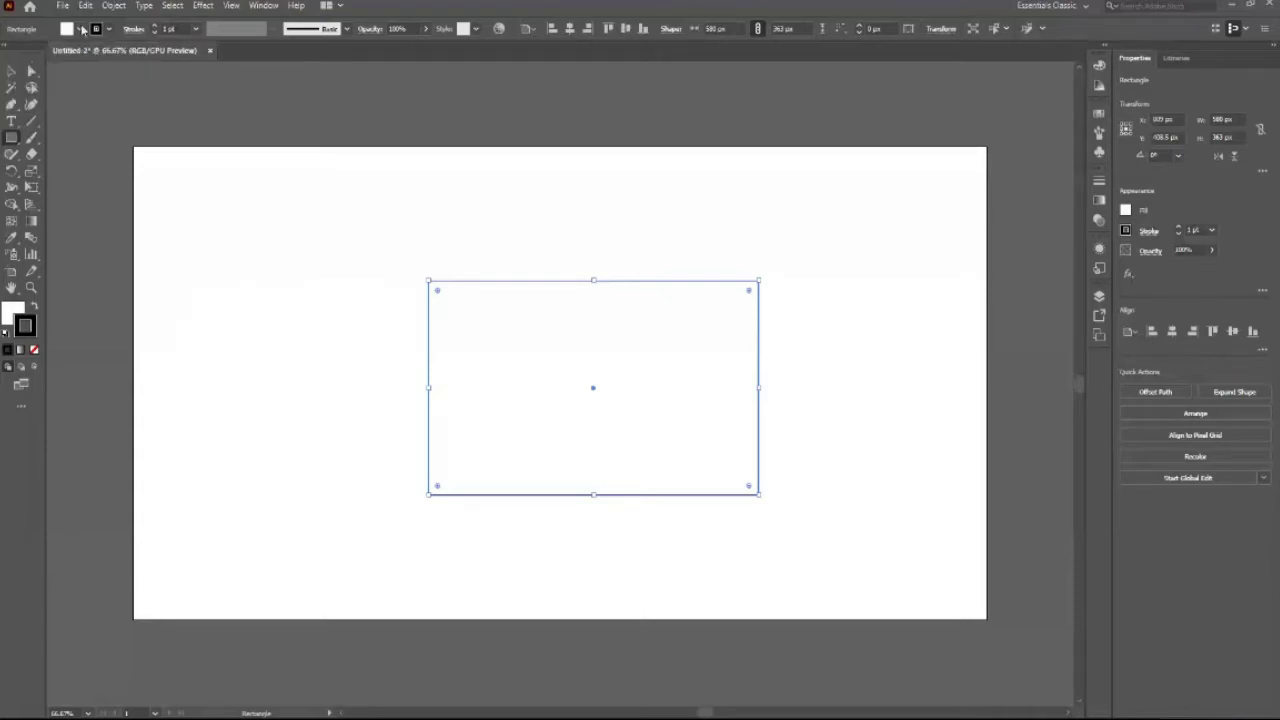
pyautogui.click(78, 28)
pyautogui.click(24, 45)
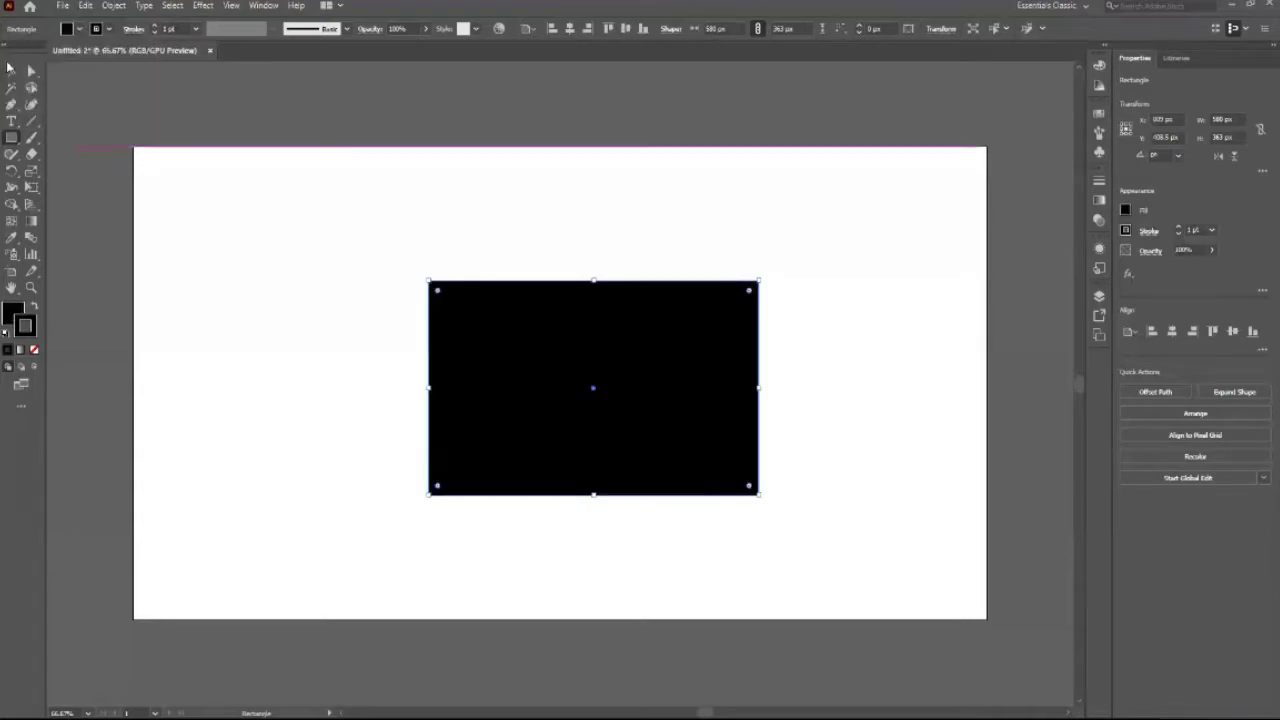
# Centre the black rectangle horizontally and vertically on the artboard.
pyautogui.click(8, 66)
pyautogui.click(551, 391)
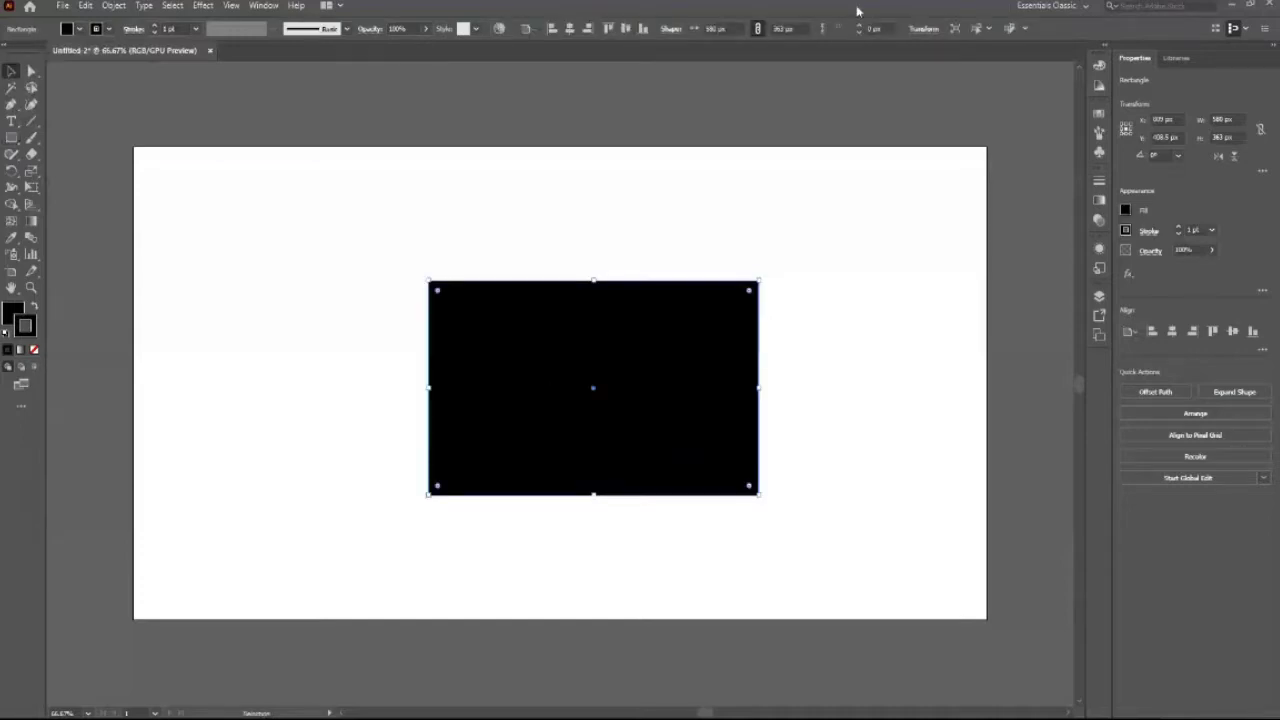
pyautogui.click(567, 28)
pyautogui.click(624, 28)
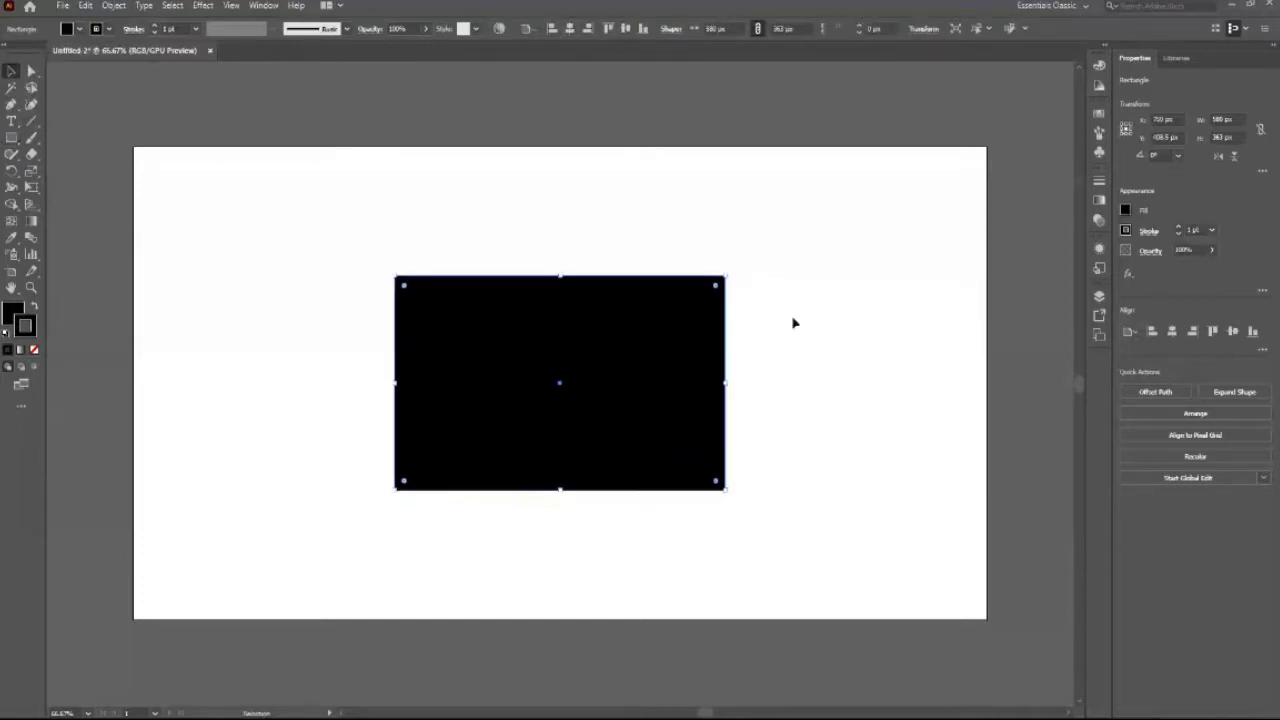
pyautogui.click(460, 576)
# Draw a circle beside the rectangle and fill it red.
pyautogui.press('l')
pyautogui.moveTo(793, 341)
pyautogui.mouseDown()
pyautogui.moveTo(884, 472)
pyautogui.moveTo(871, 419)
pyautogui.mouseUp()
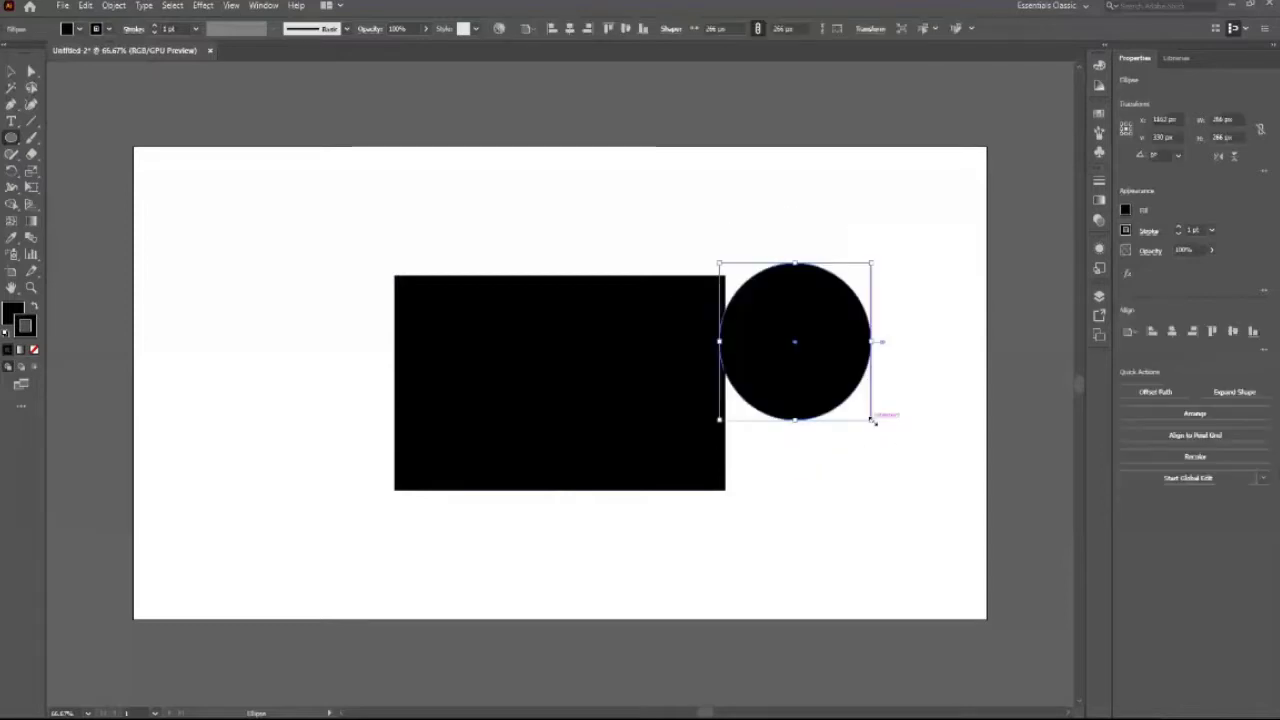
pyautogui.click(11, 71)
pyautogui.click(80, 29)
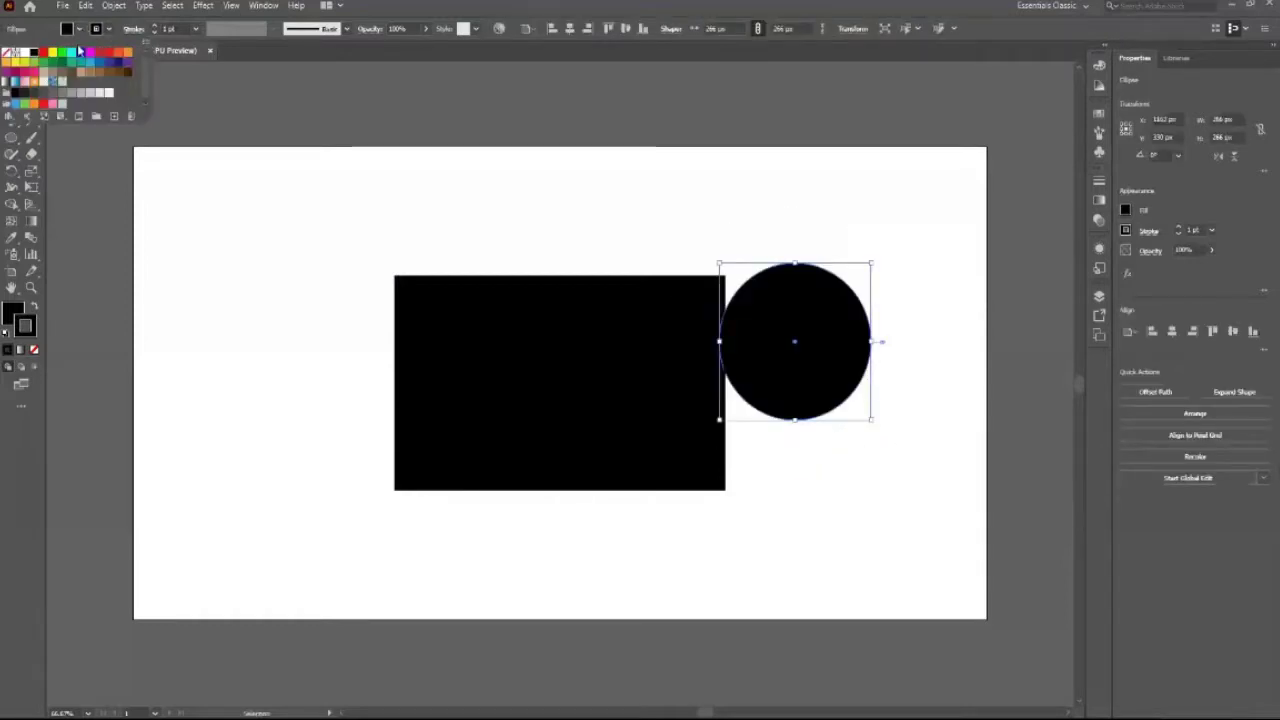
pyautogui.click(41, 52)
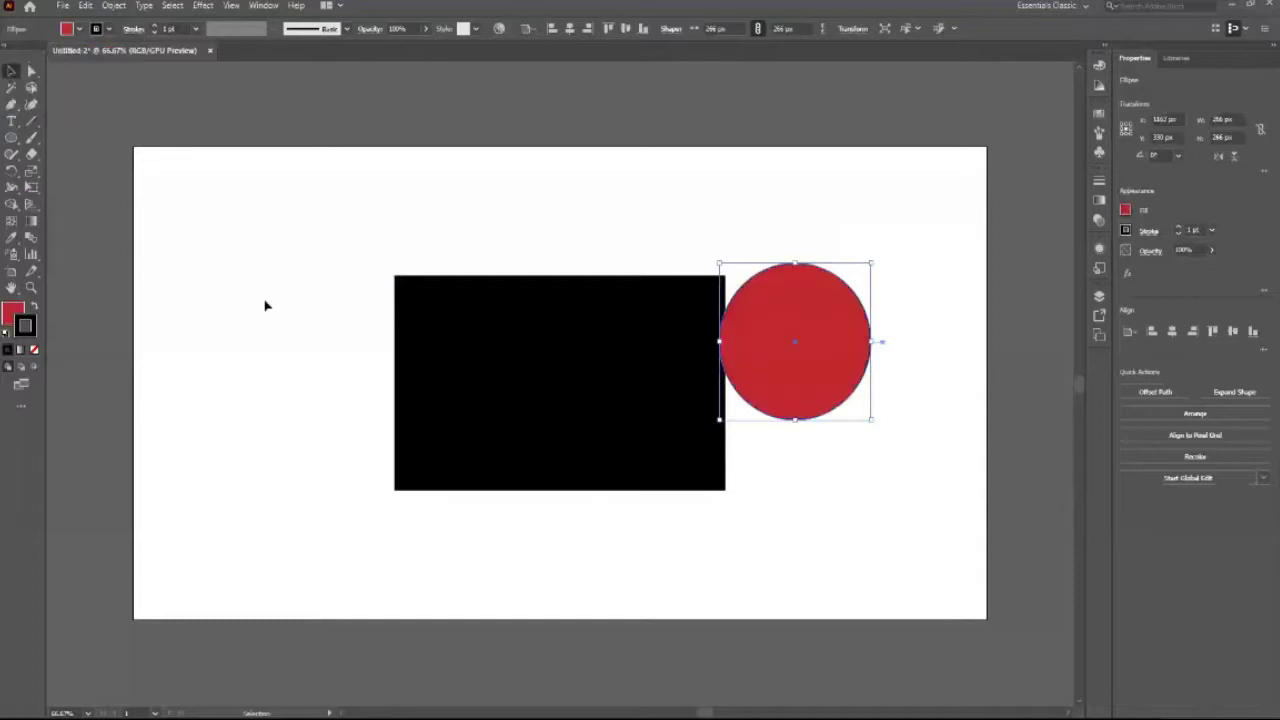
pyautogui.click(875, 498)
pyautogui.moveTo(831, 397)
pyautogui.mouseDown()
pyautogui.moveTo(838, 412)
pyautogui.moveTo(815, 397)
pyautogui.mouseUp()
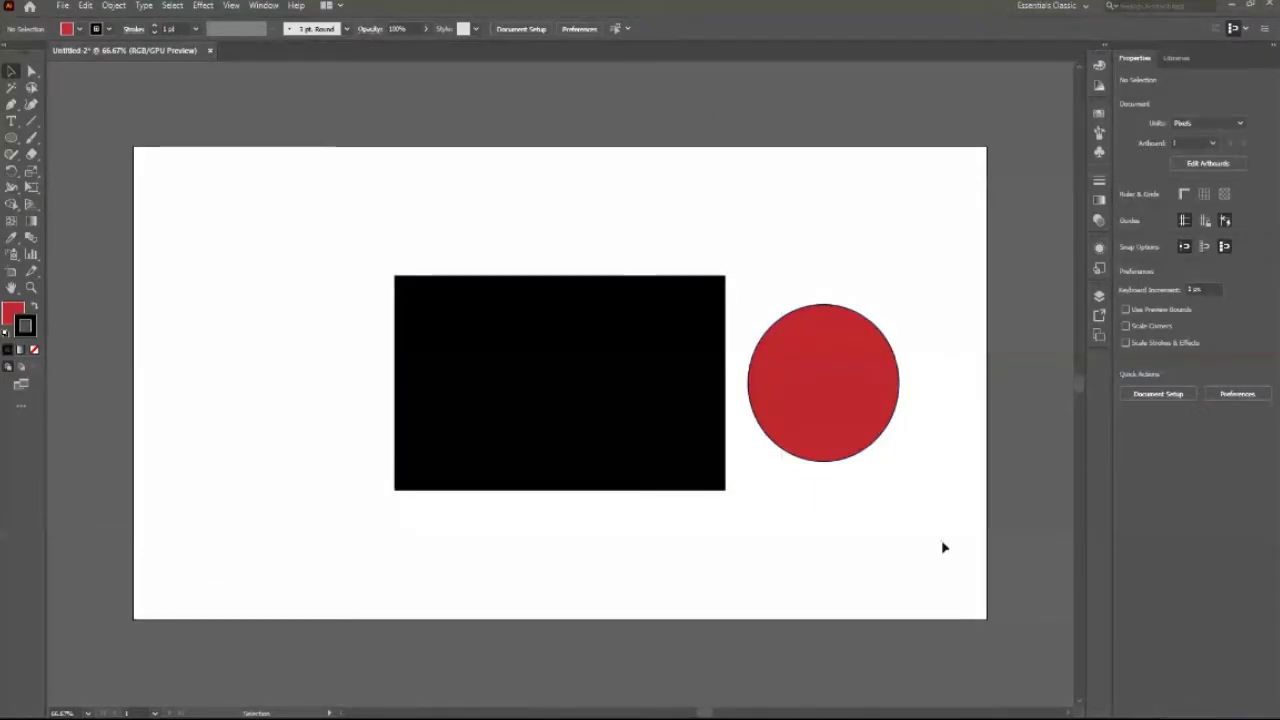
# Centre the red circle horizontally on the black rectangle as key object.
pyautogui.hotkey('ctrl', 'a')
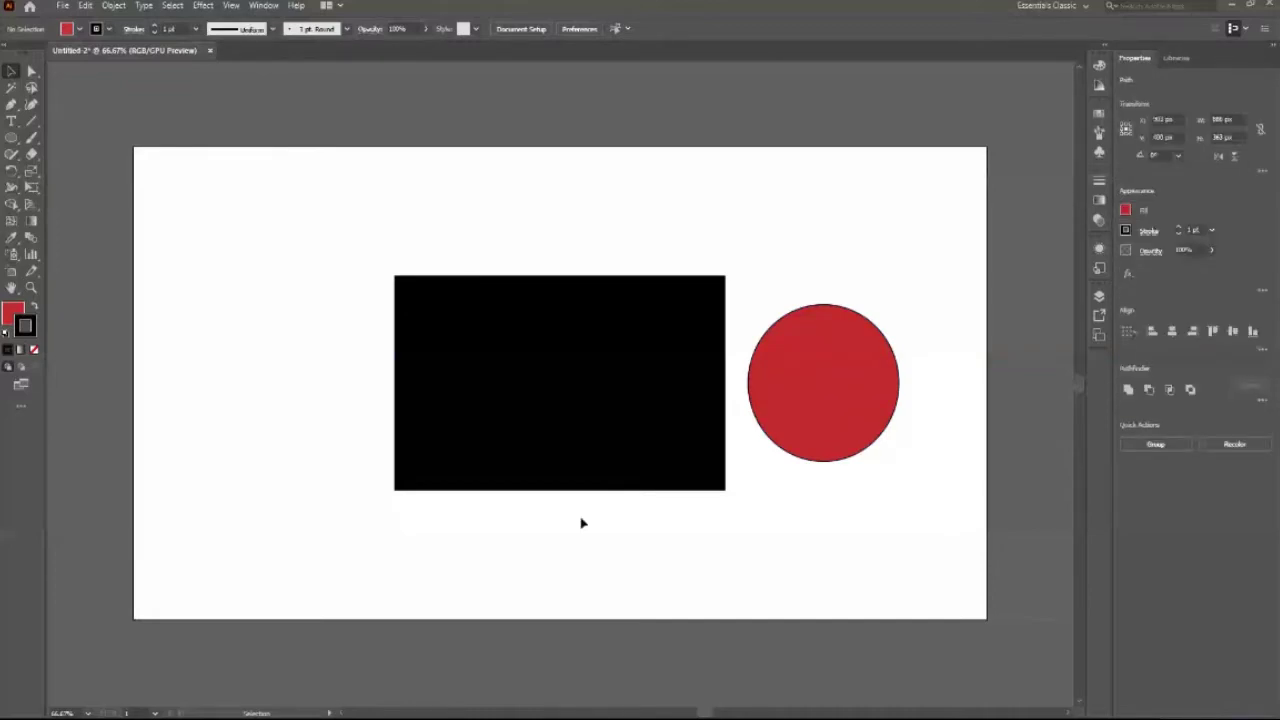
pyautogui.hotkey('ctrl', 'a')
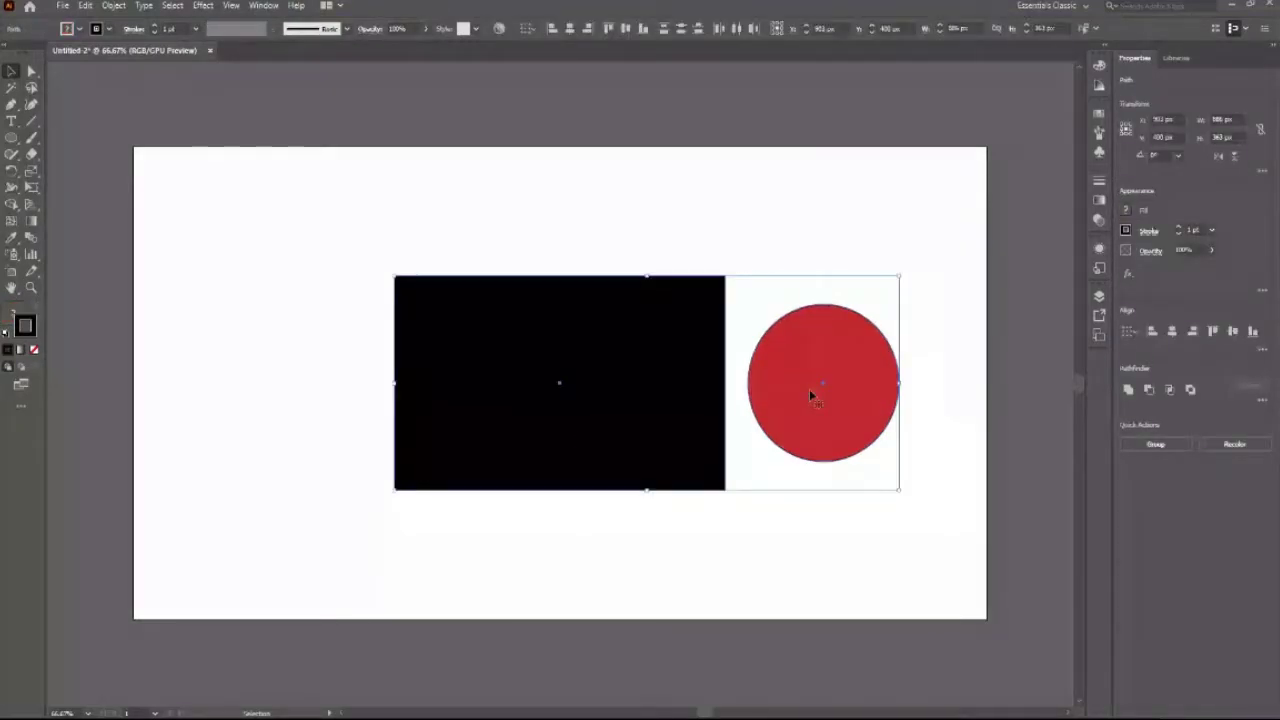
pyautogui.click(598, 430)
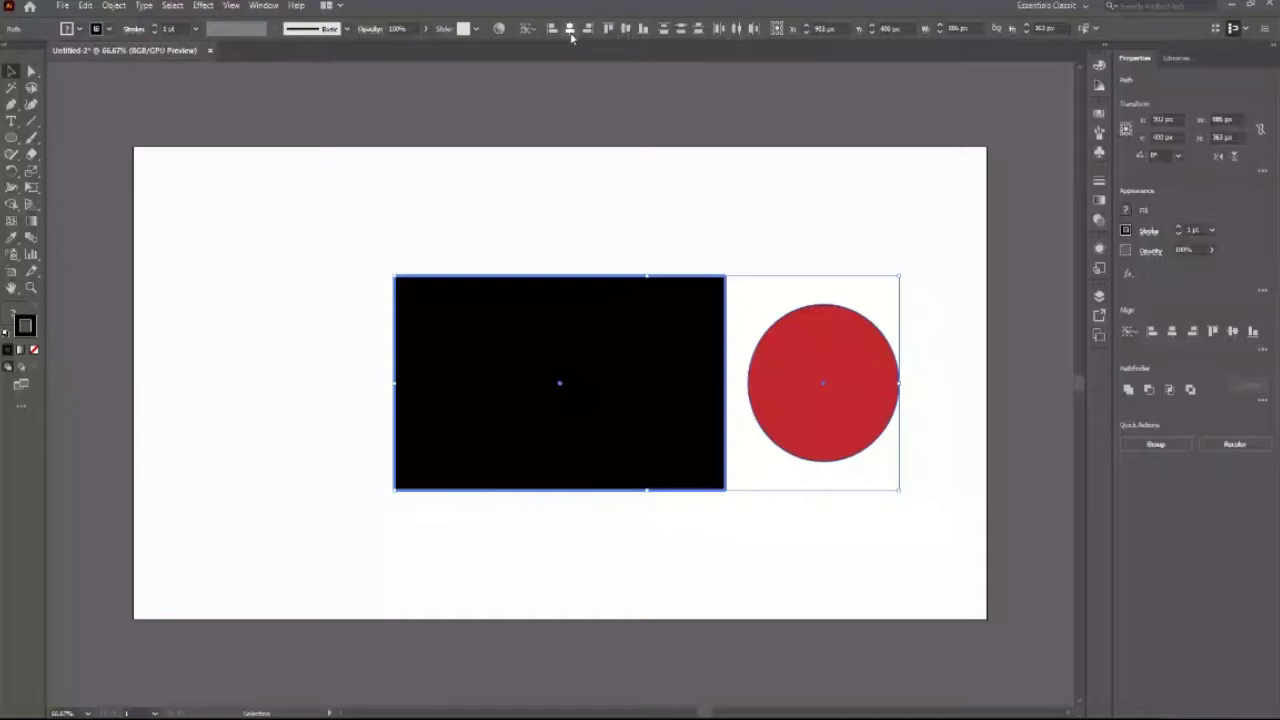
pyautogui.click(570, 30)
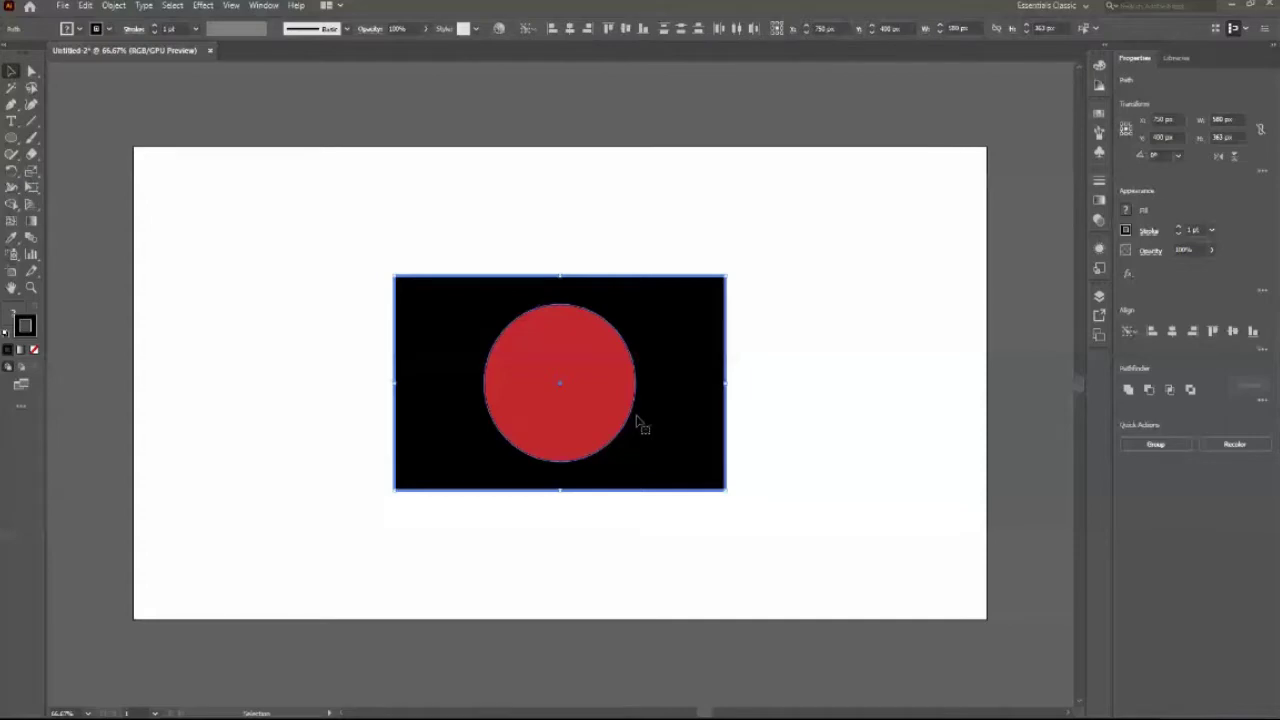
pyautogui.hotkey('ctrl', 'shift', 'a')
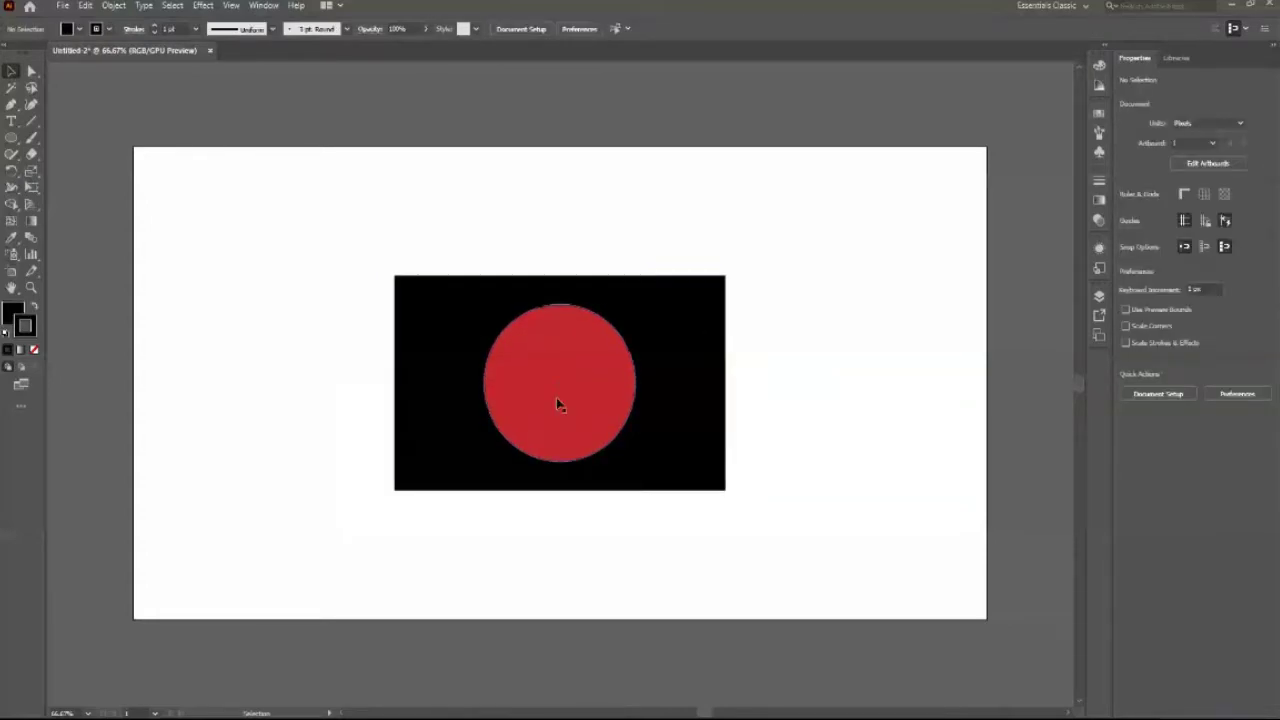
# Sample the artboard's white onto the red circle with the Eyedropper.
pyautogui.click(557, 398)
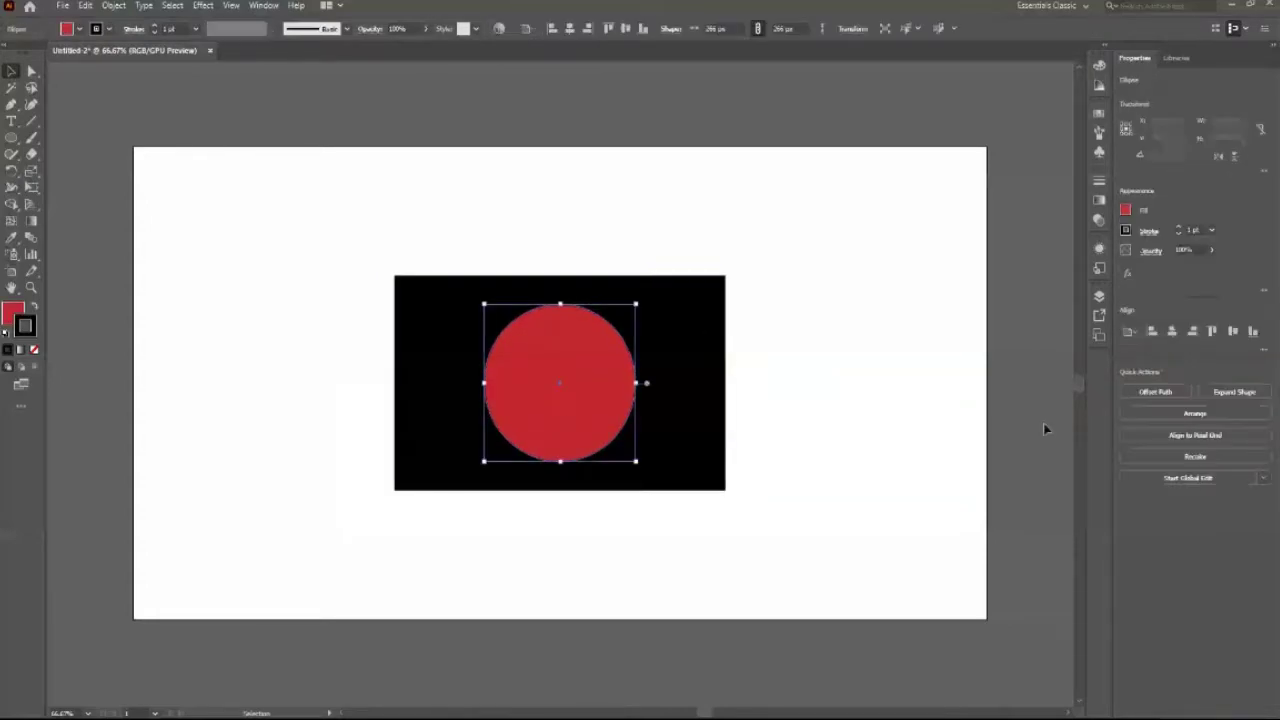
pyautogui.press('i')
pyautogui.click(829, 469)
pyautogui.press('v')
pyautogui.click(209, 403)
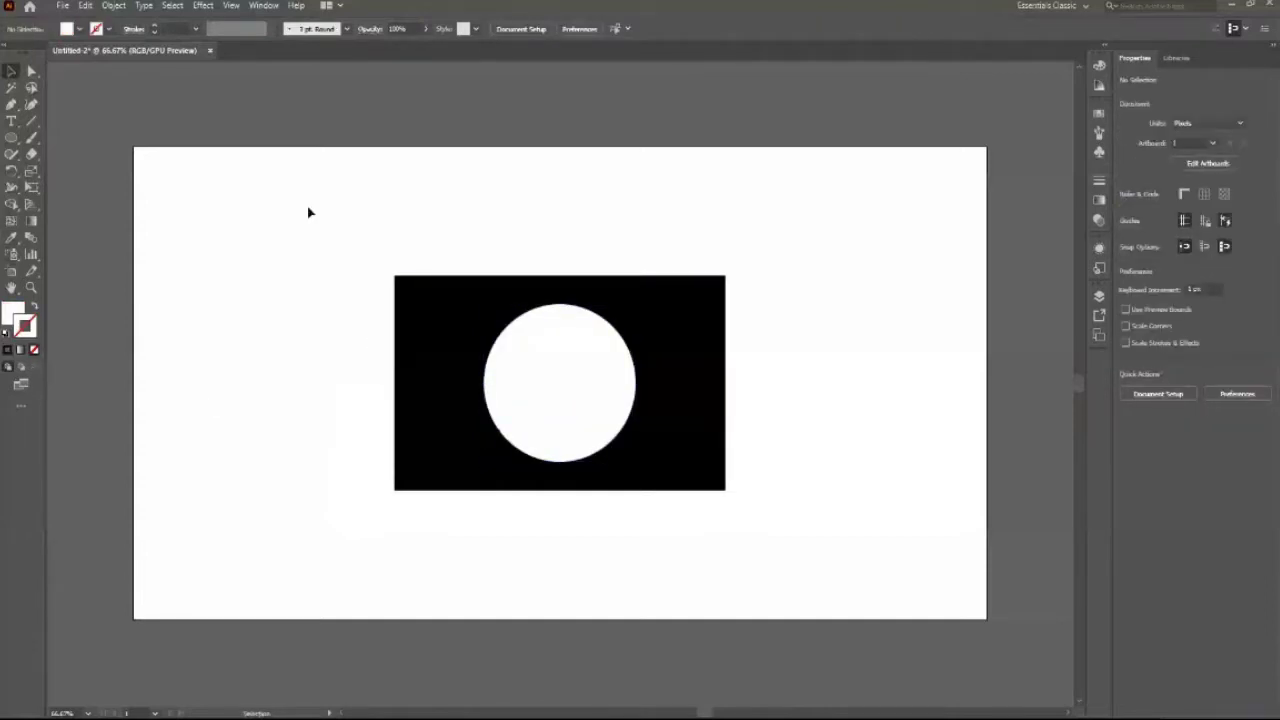
# Undo the colour change so the circle is red again.
pyautogui.click(619, 414)
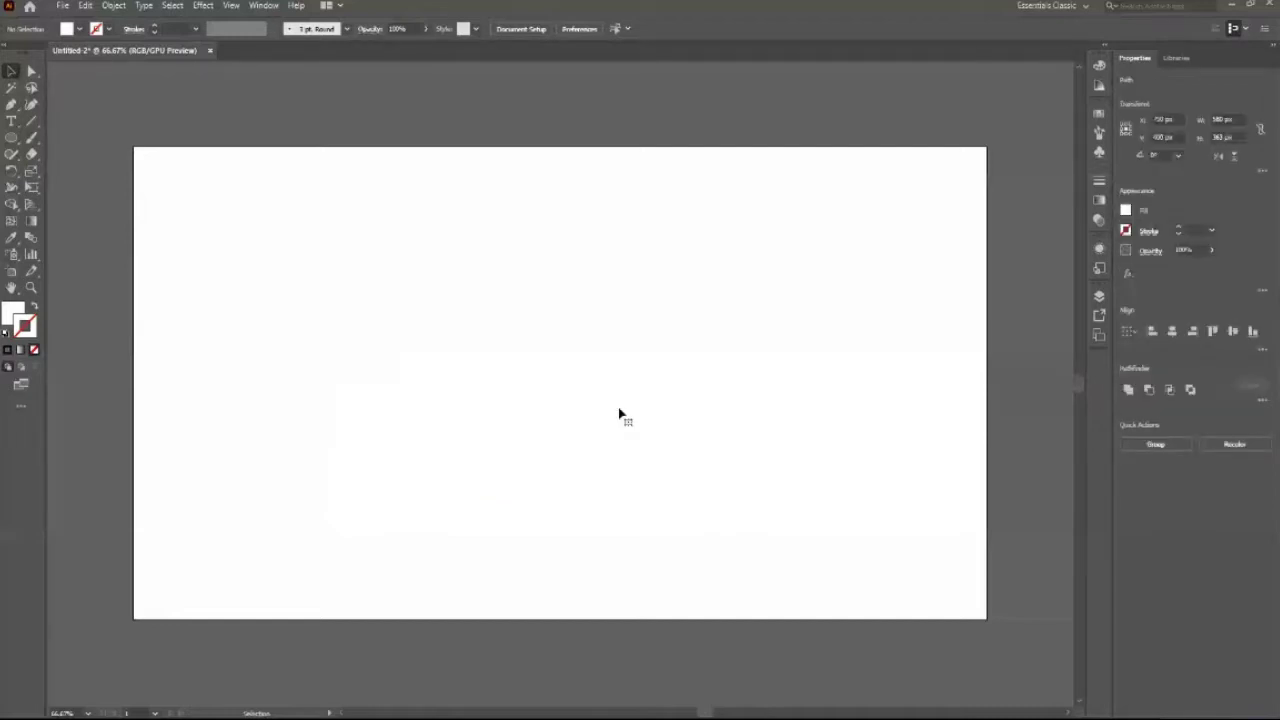
pyautogui.press('a')
pyautogui.click(470, 370)
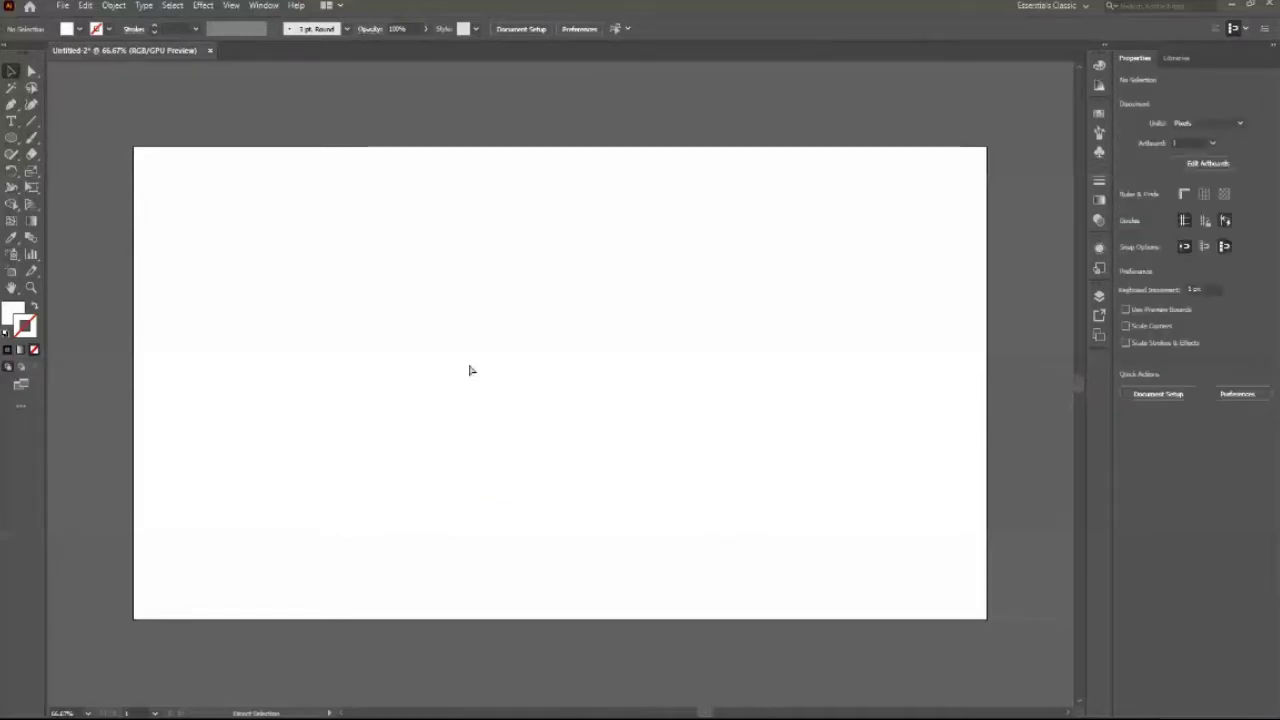
pyautogui.hotkey('ctrl', 'z')
pyautogui.hotkey('ctrl', 'z')
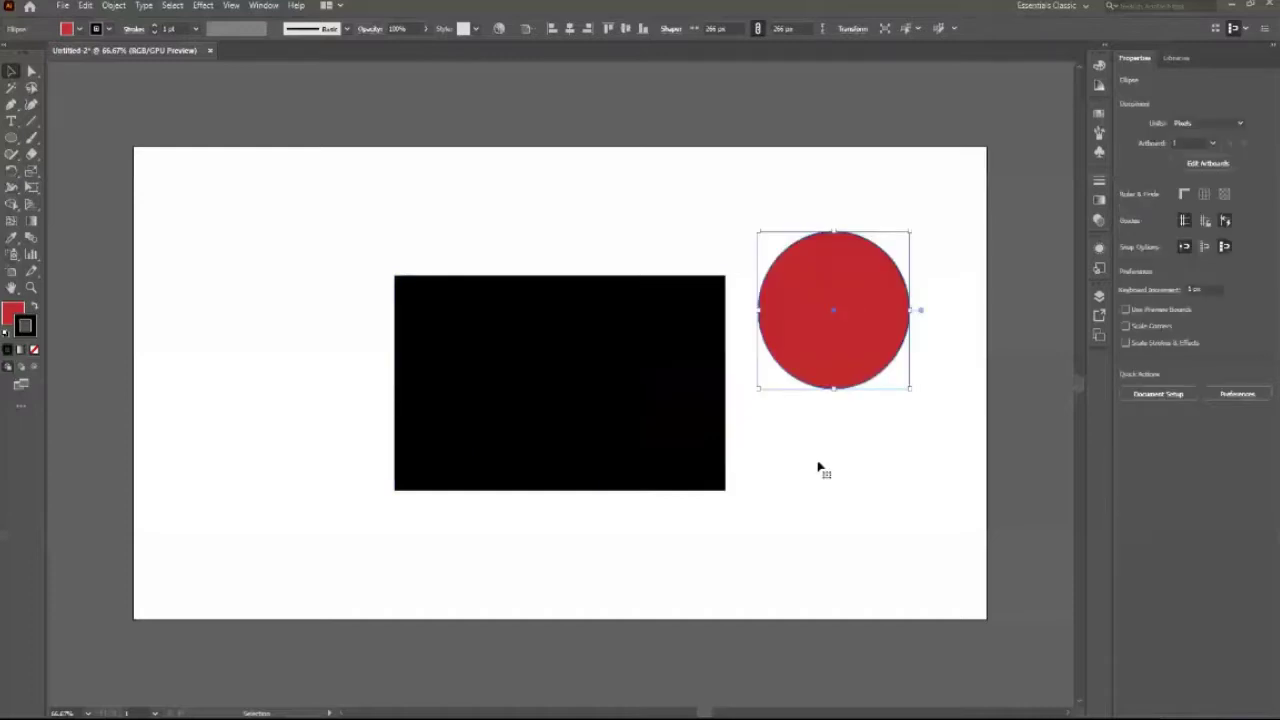
pyautogui.click(817, 466)
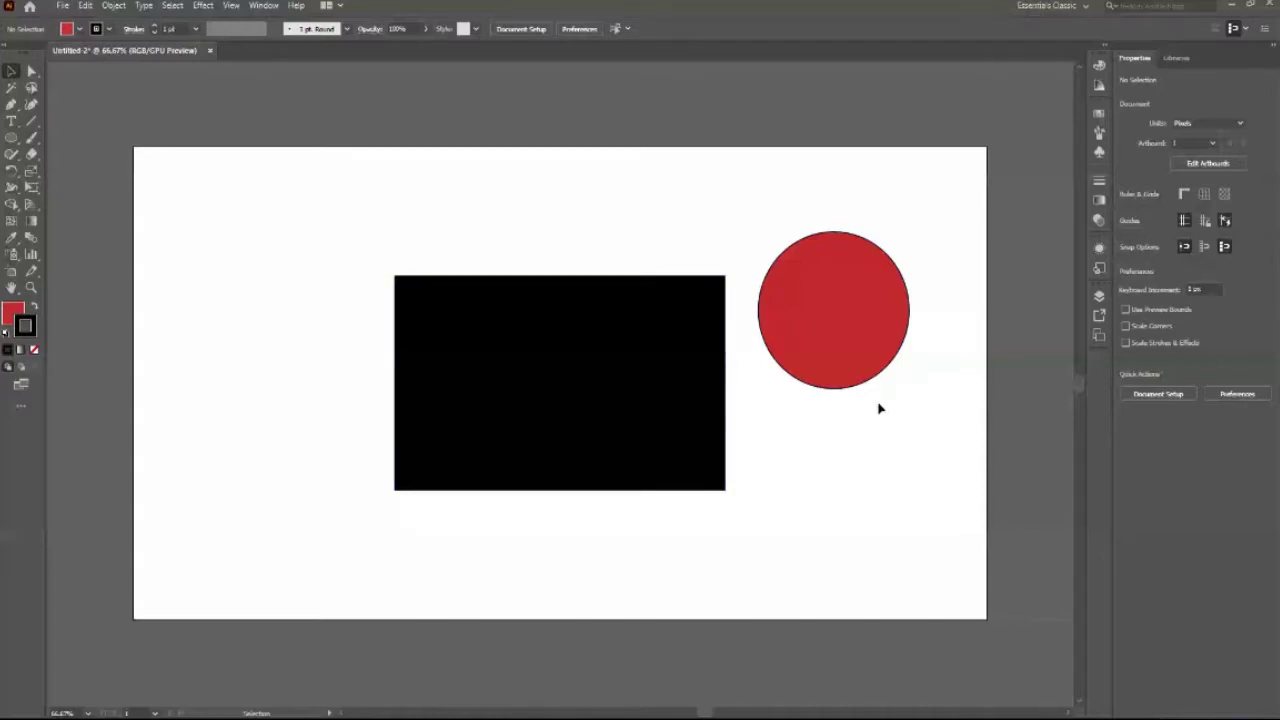
# Select the black rectangle and red circle together, then deselect them.
pyautogui.click(632, 355)
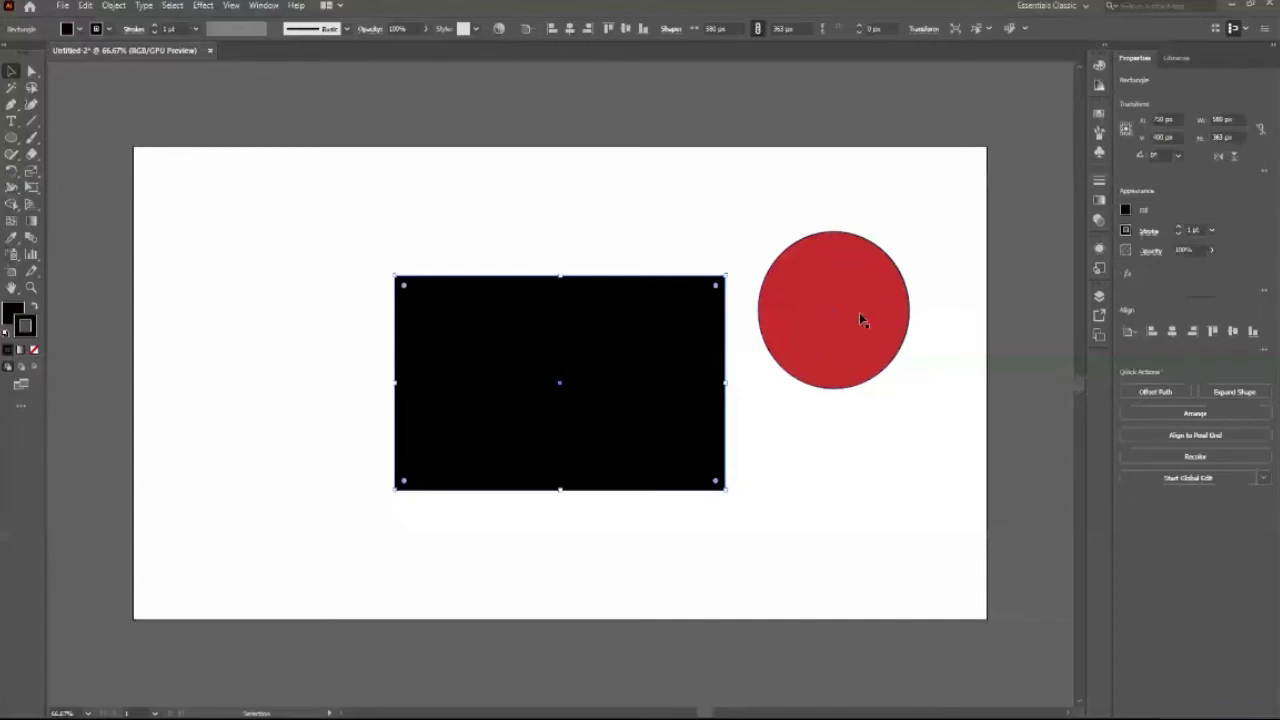
pyautogui.keyDown('shift'); pyautogui.click(859, 318); pyautogui.keyUp('shift')
pyautogui.click(320, 236)
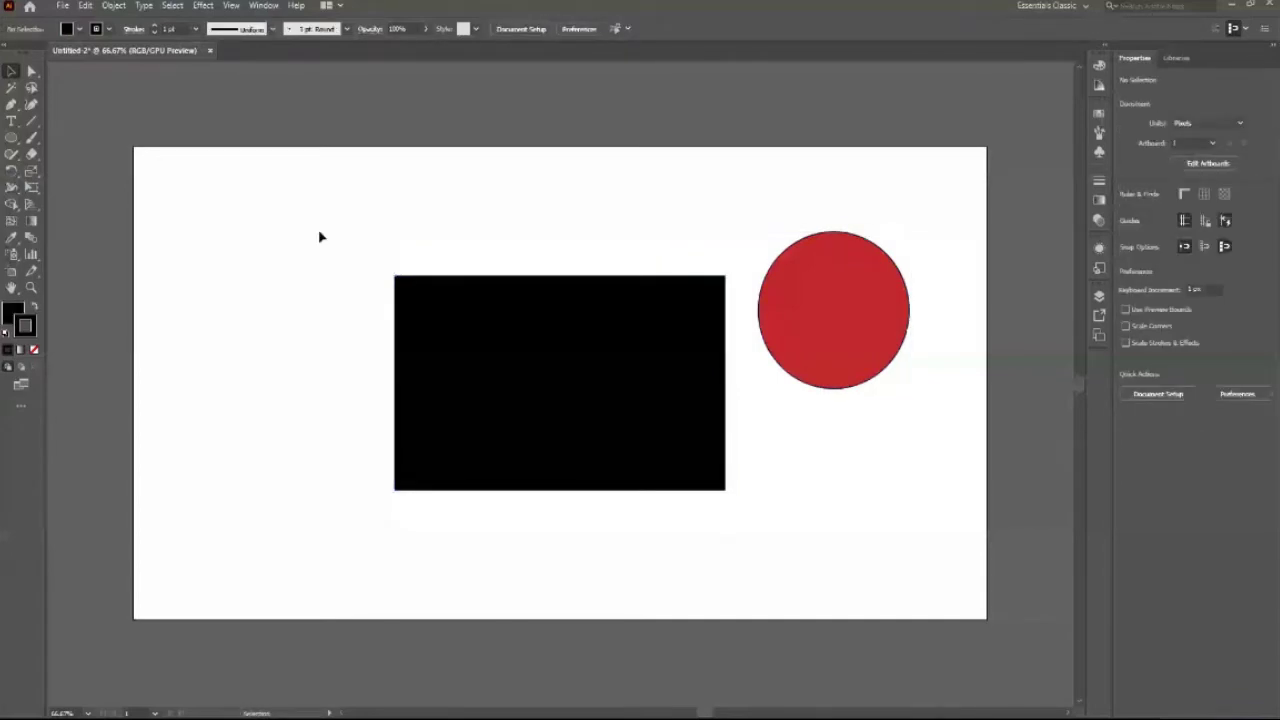
# Marquee-select the black rectangle and red circle, then scroll the view right.
pyautogui.moveTo(320, 236); pyautogui.dragTo(856, 579)
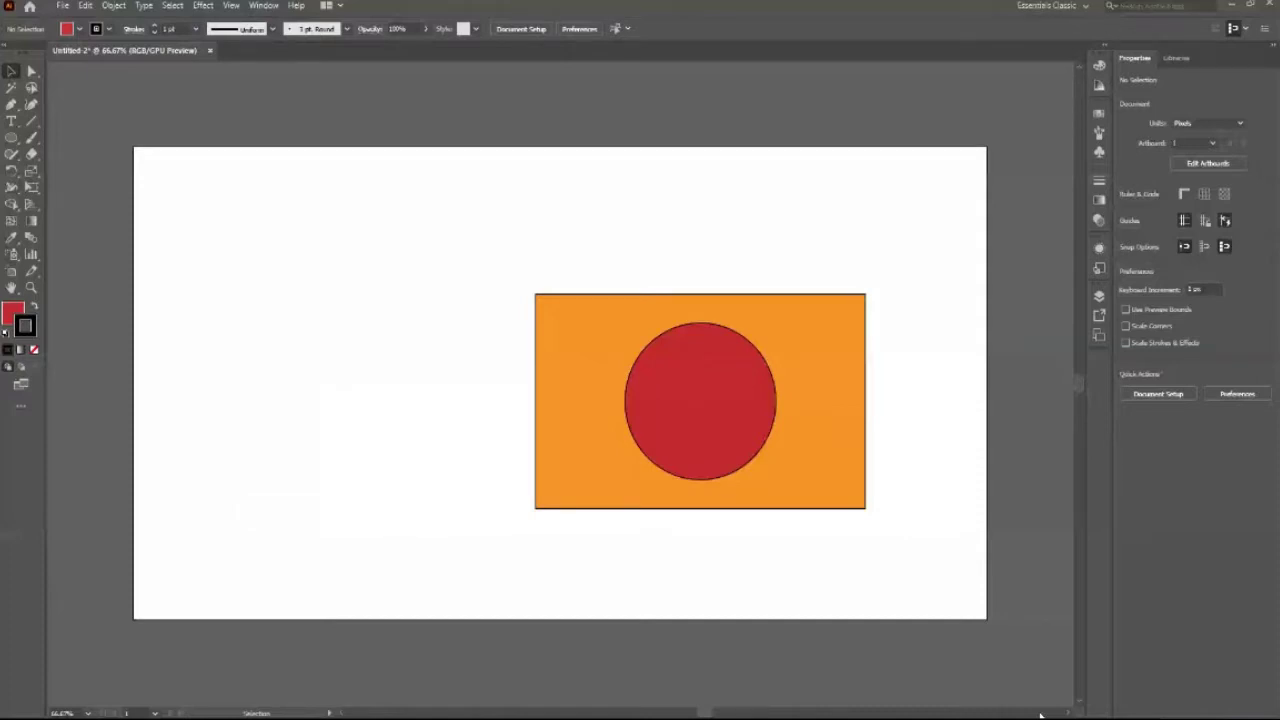
pyautogui.hscroll(1, 371, 221)
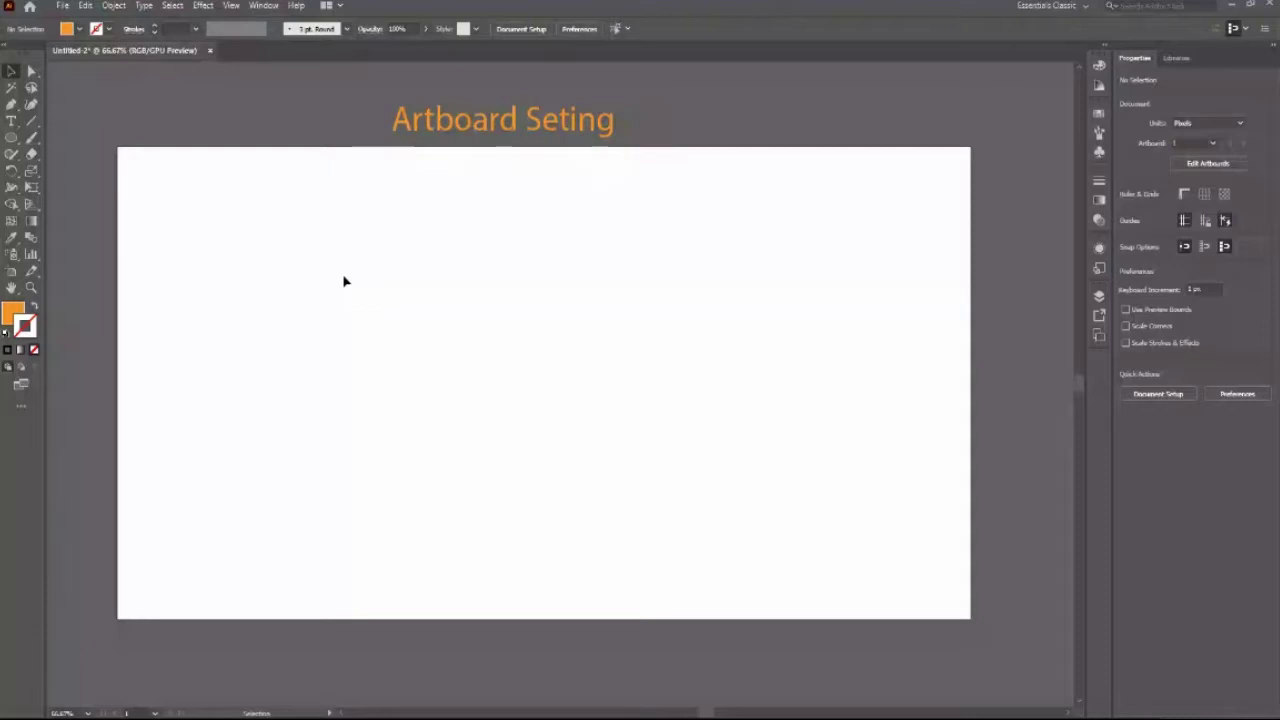
# Insert the missing 't' so the orange heading reads 'Artboard Setting'.
pyautogui.write('t')
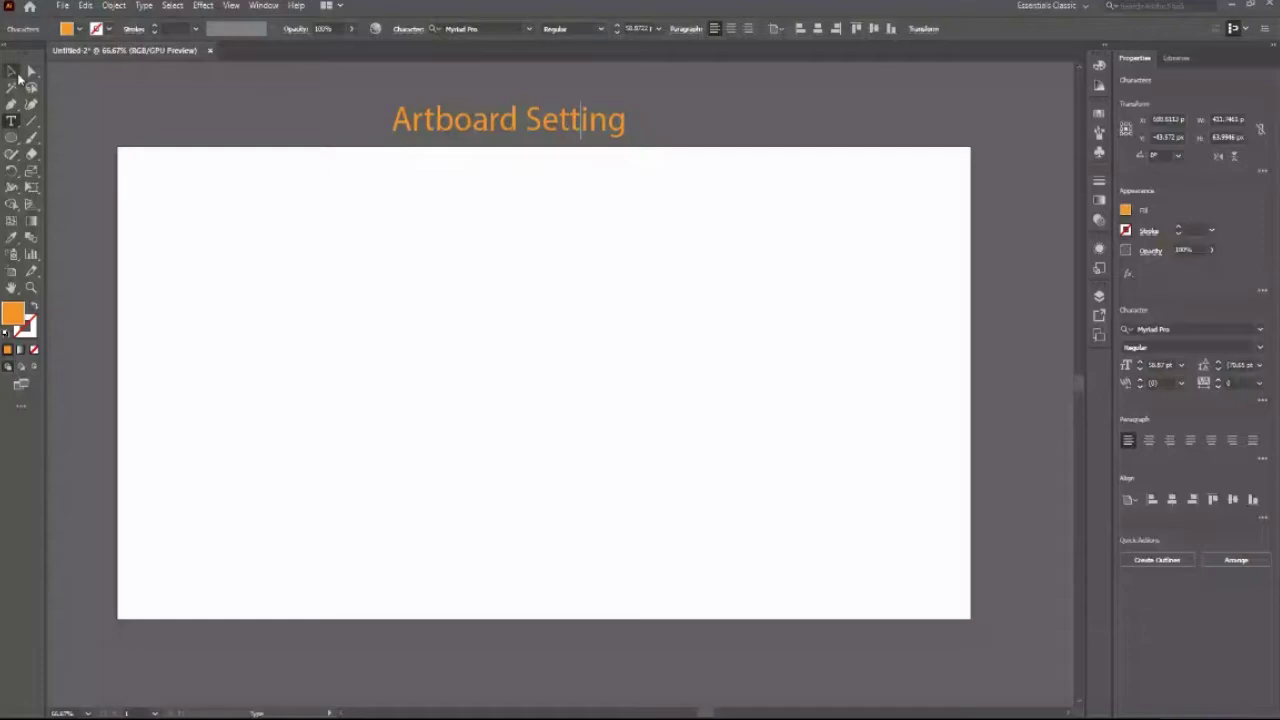
pyautogui.click(12, 72)
pyautogui.hotkey('ctrl', '-')
pyautogui.click(388, 255)
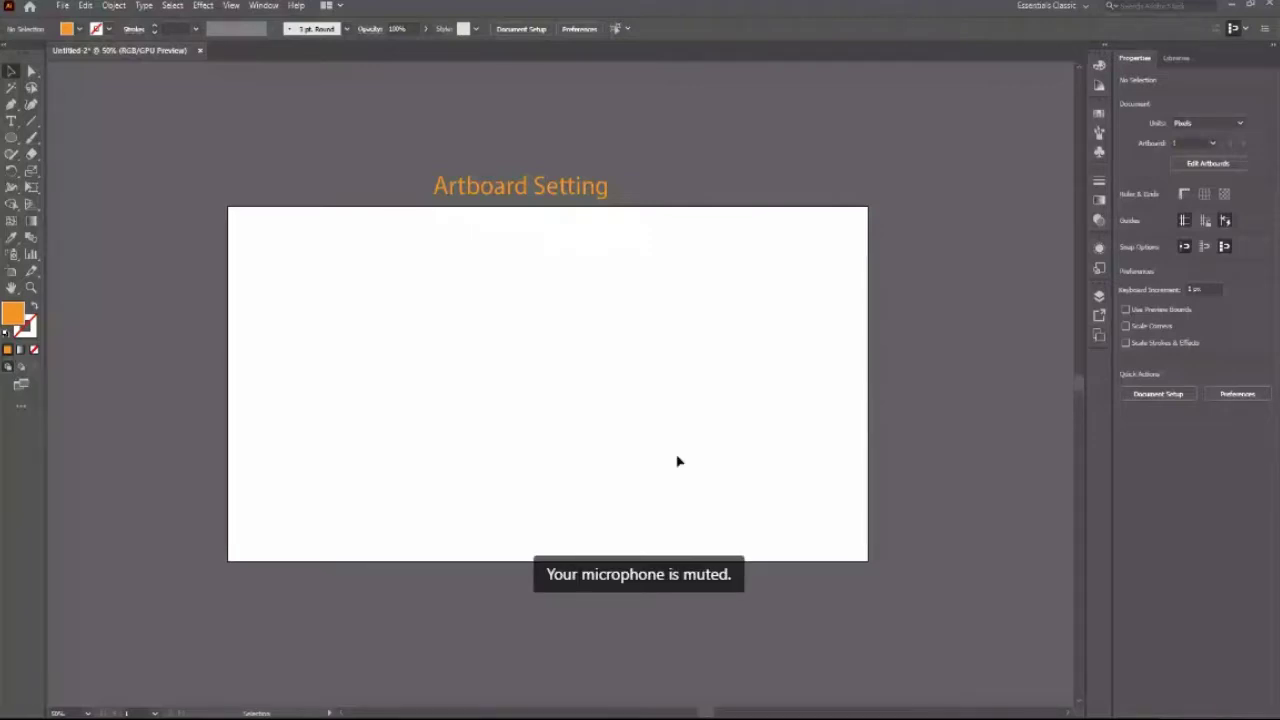
# Switch Artboard 1 to portrait orientation, 800 × 1500 px, in Artboard Options.
pyautogui.hscroll(1, 1068, 714)
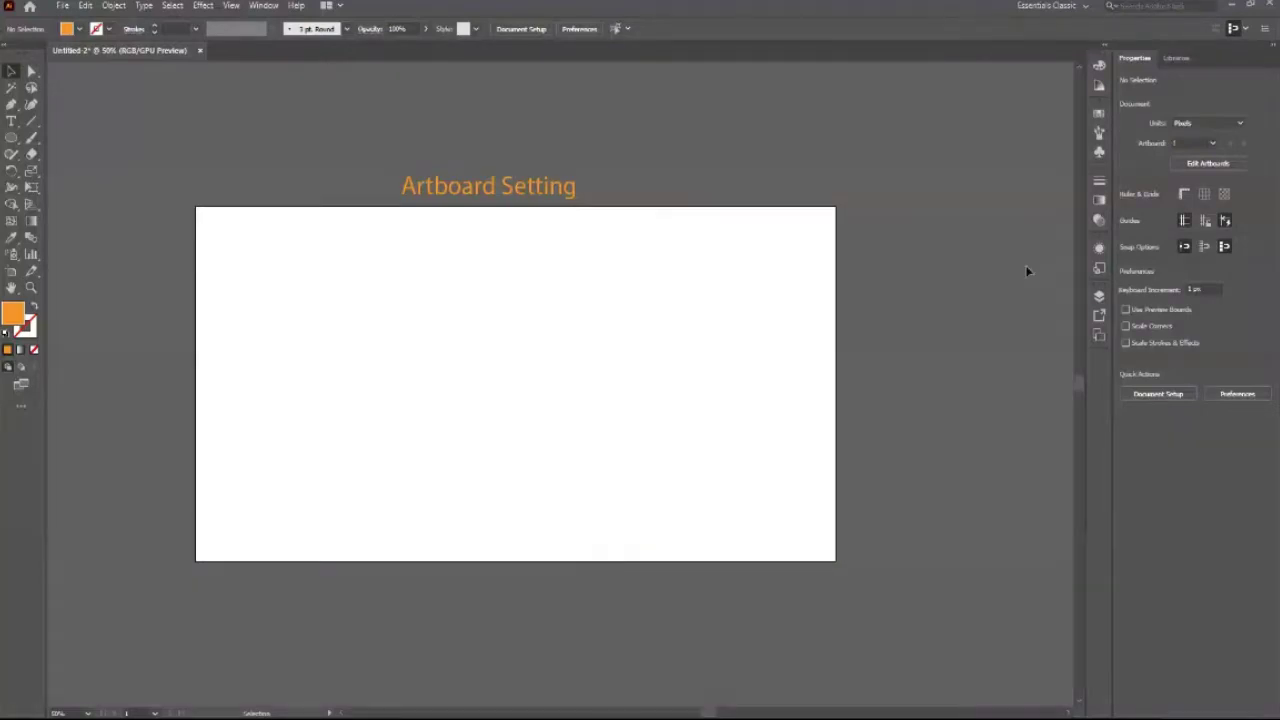
pyautogui.click(1099, 337)
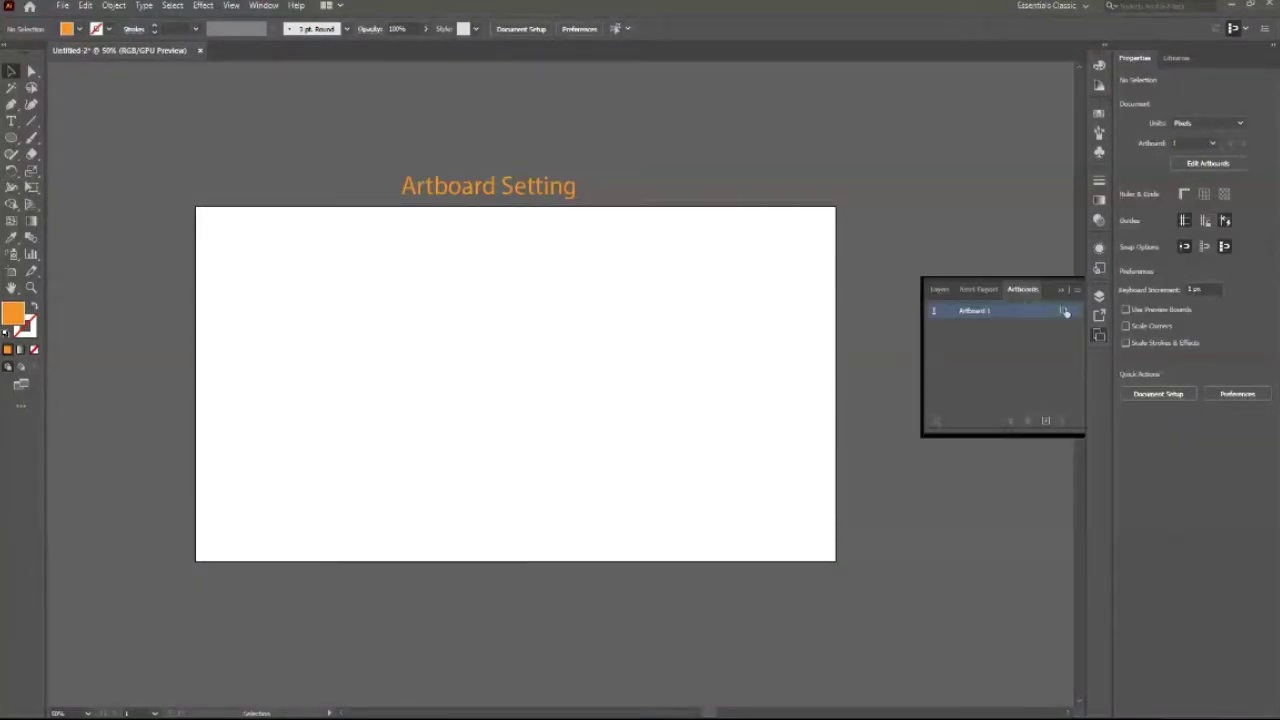
pyautogui.click(1063, 311)
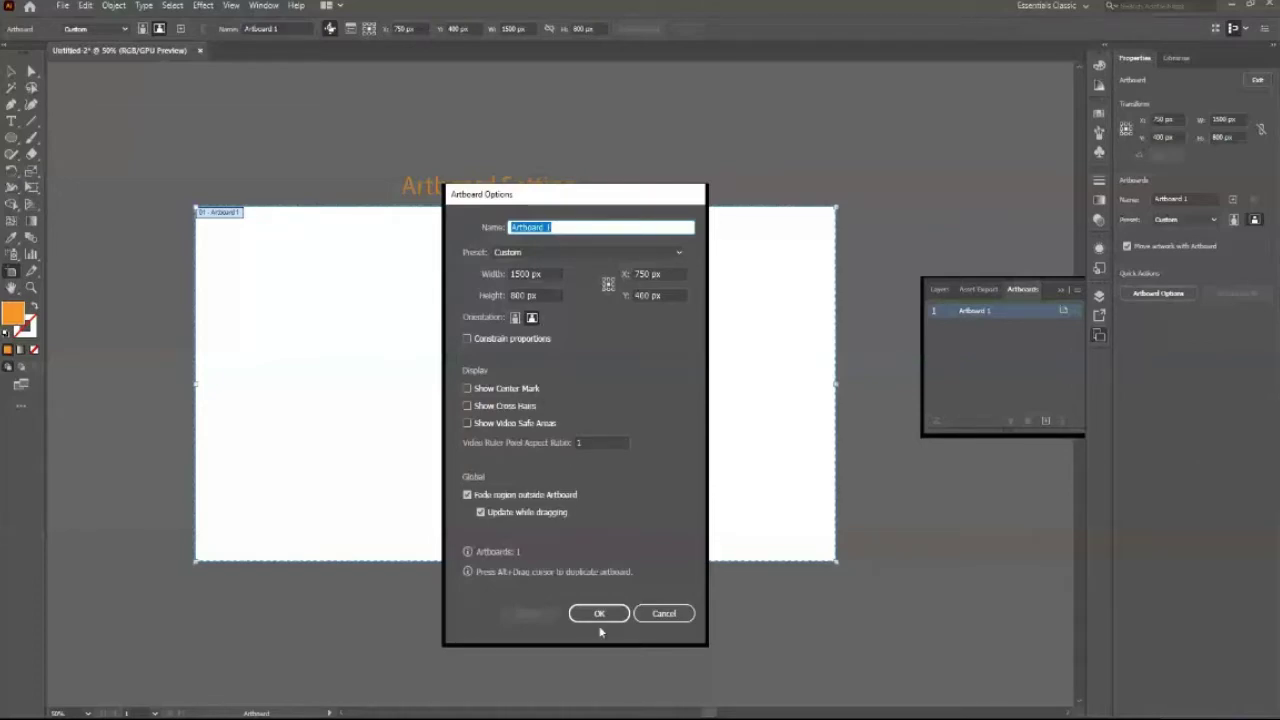
pyautogui.click(516, 317)
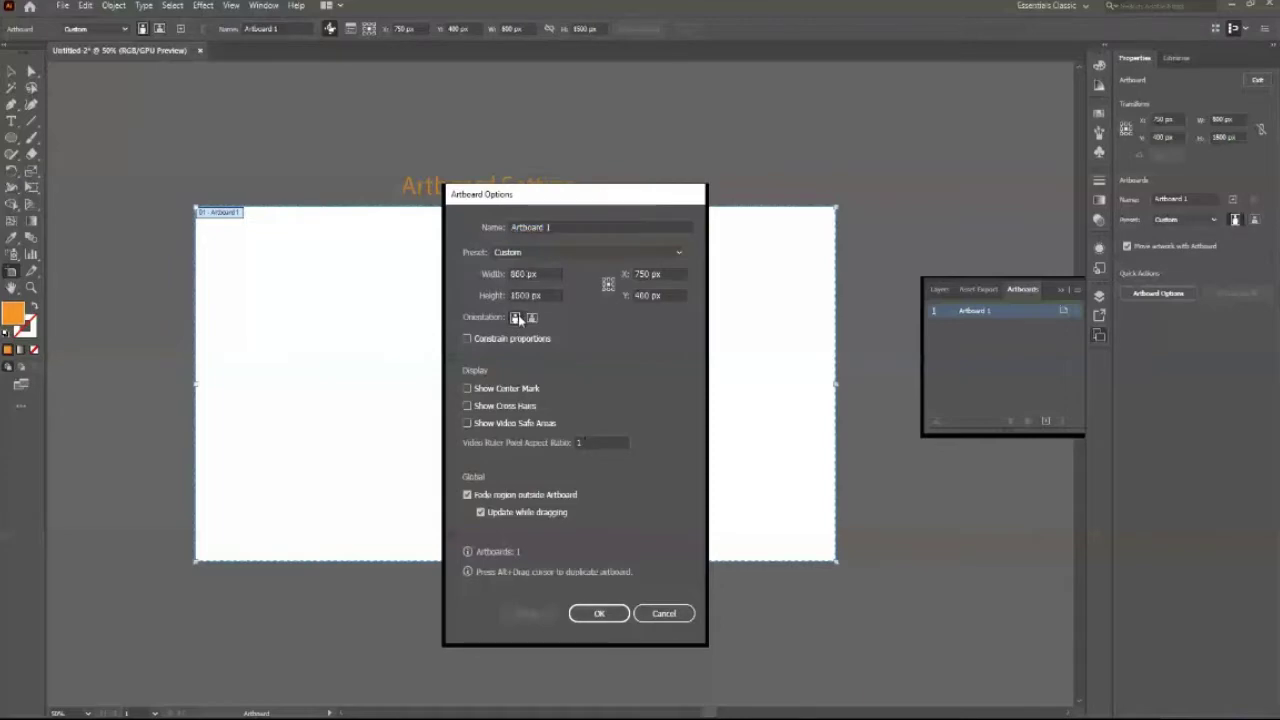
pyautogui.click(600, 613)
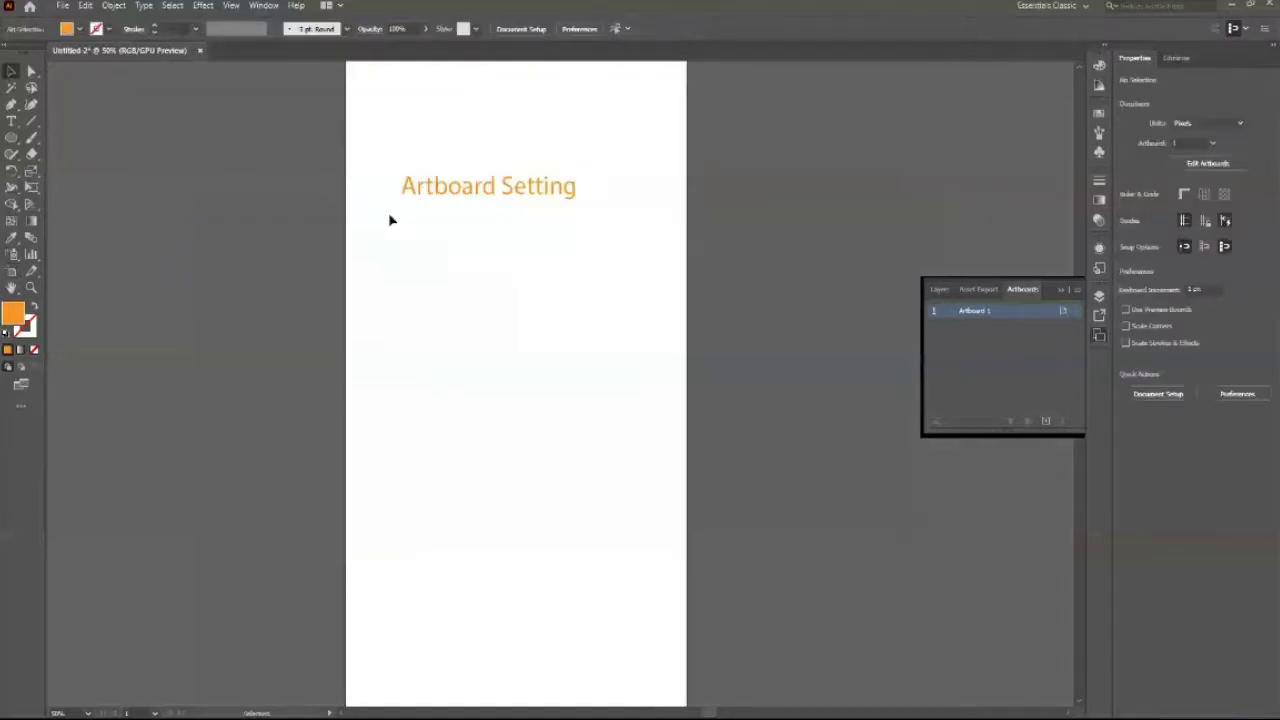
# Undo the orientation change to restore the 1500 × 800 px landscape artboard.
pyautogui.hotkey('ctrl', 'z')
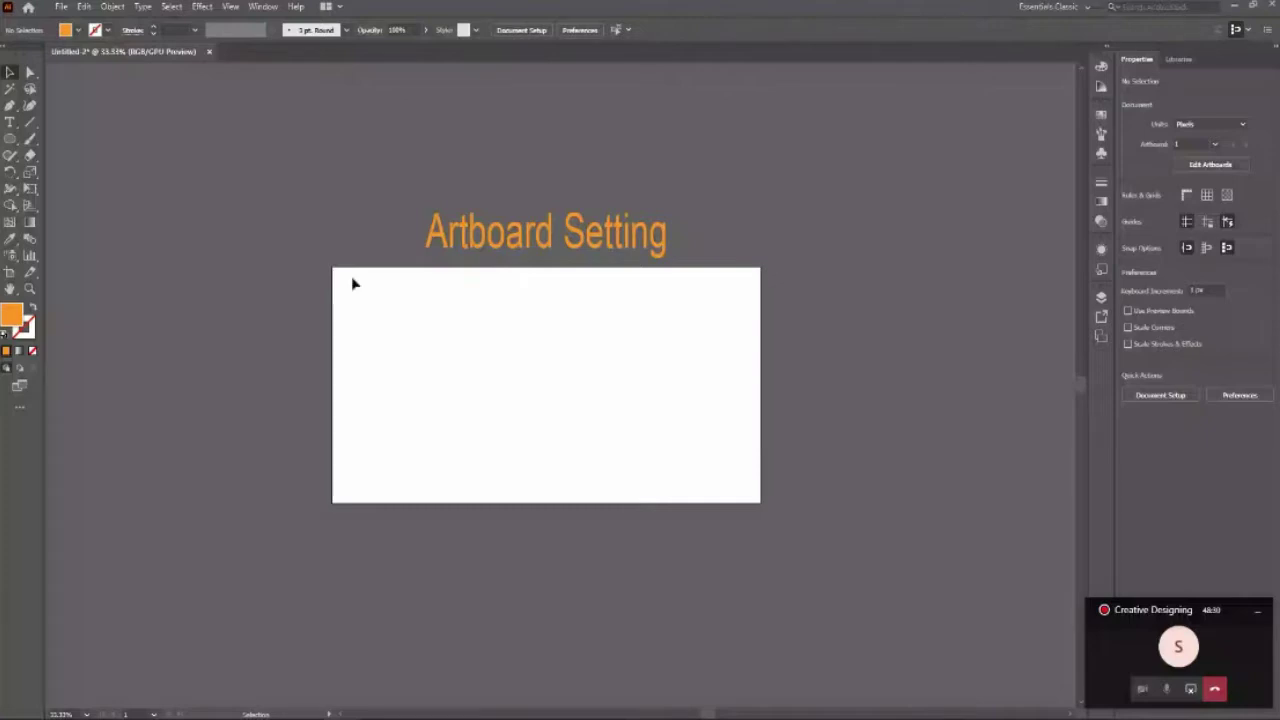
pyautogui.click(1101, 336)
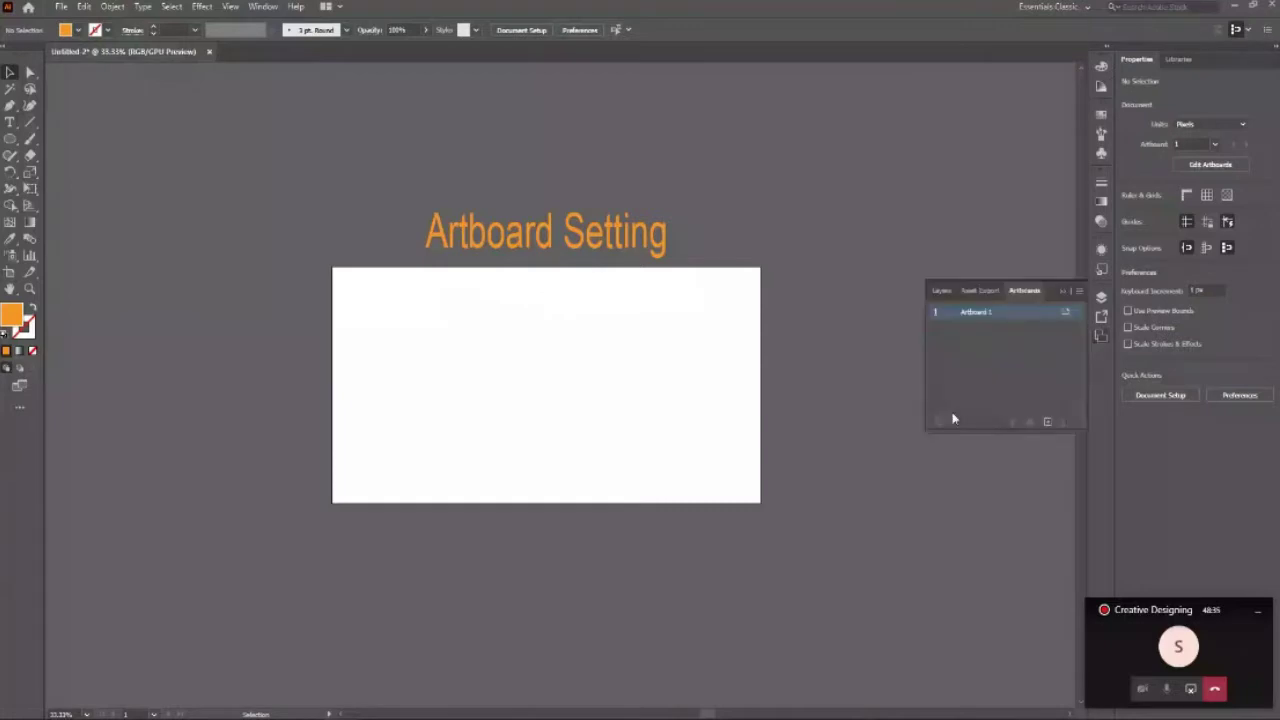
pyautogui.click(1063, 312)
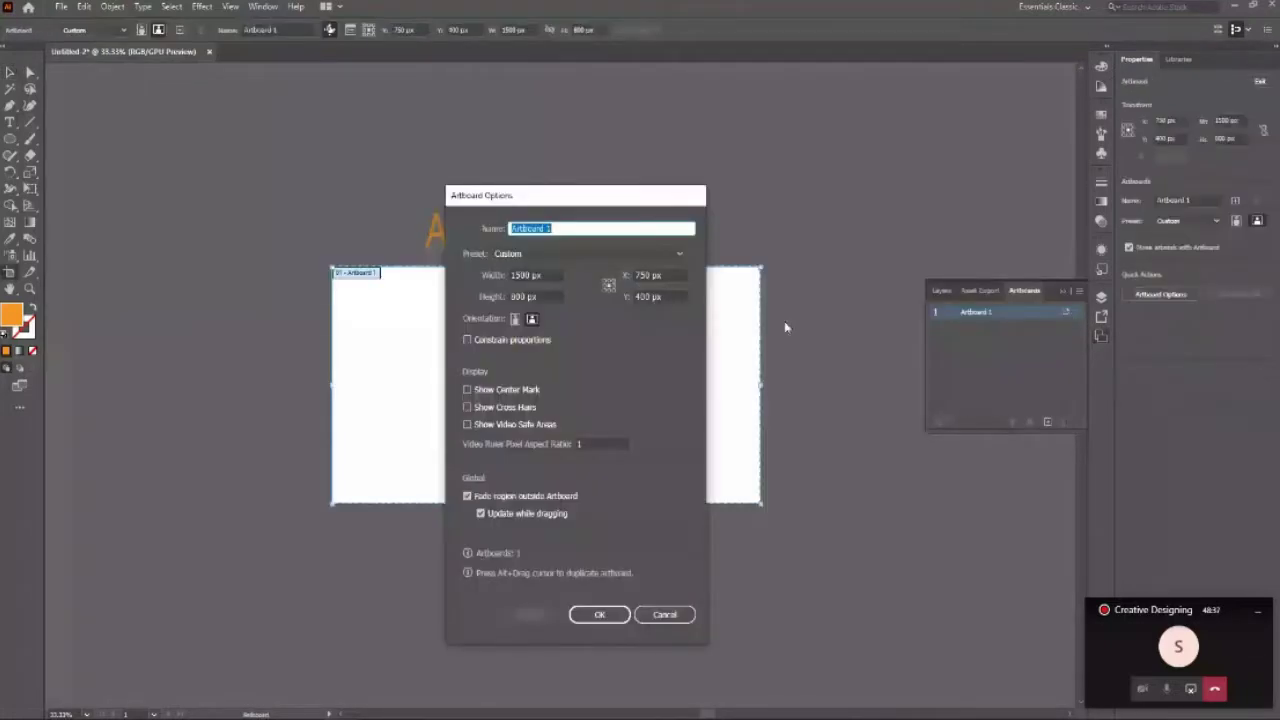
pyautogui.moveTo(638, 193); pyautogui.dragTo(871, 166)
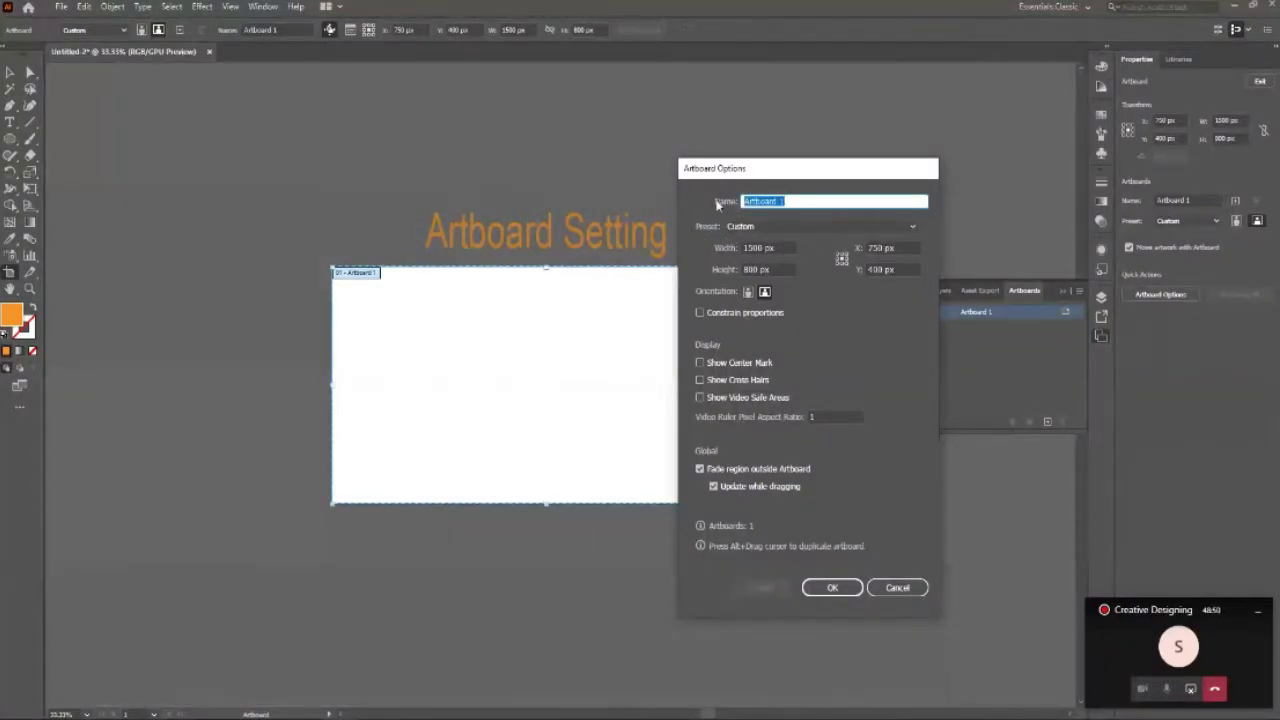
pyautogui.write('Artboard Setting')
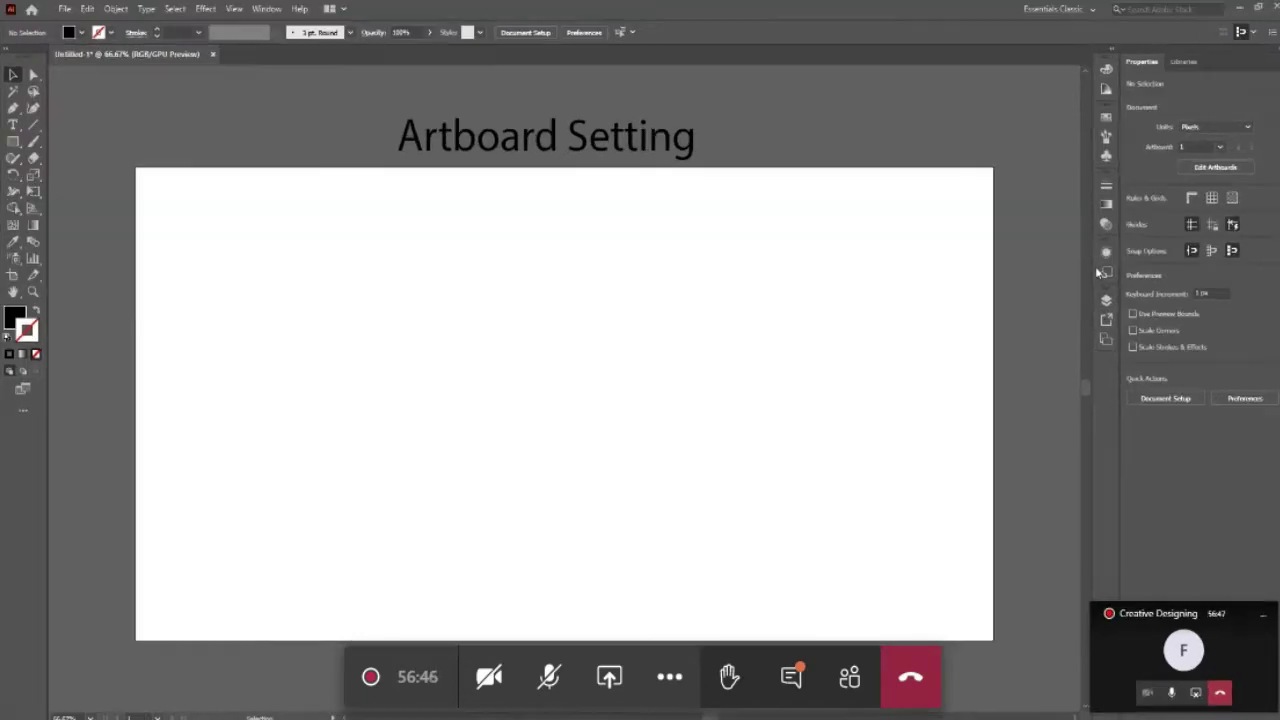
pyautogui.click(1107, 340)
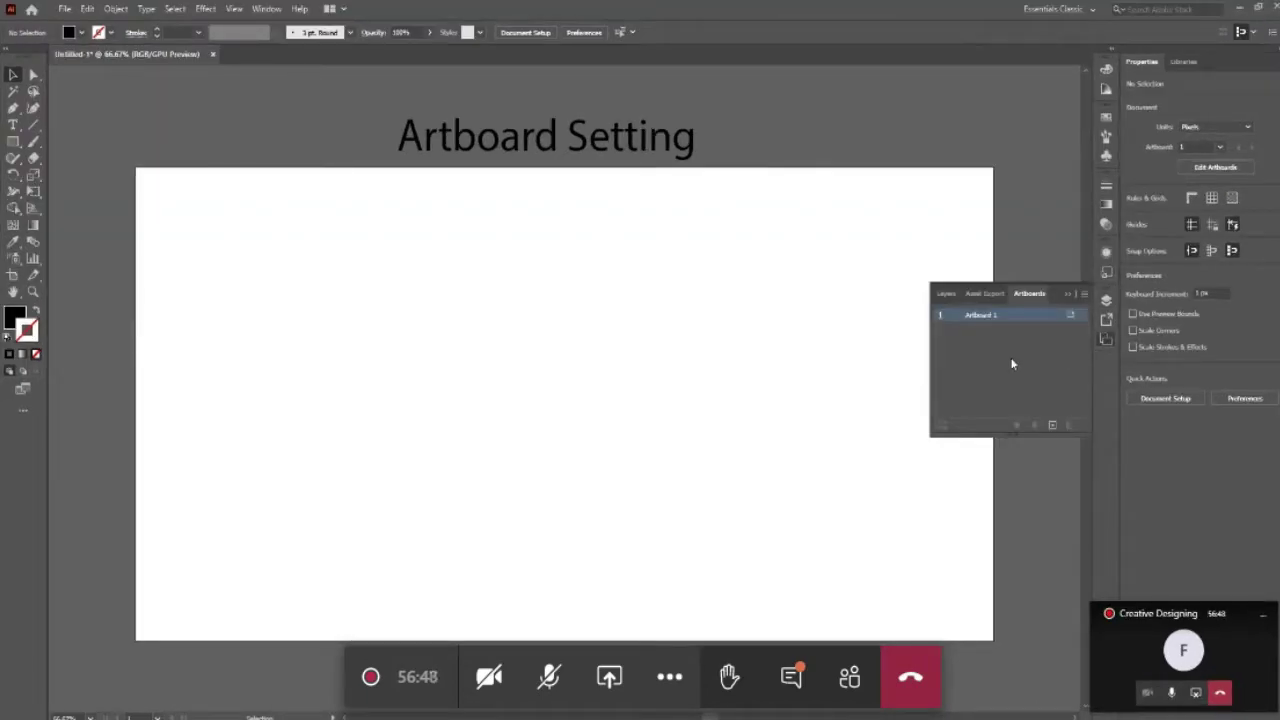
pyautogui.click(1062, 313)
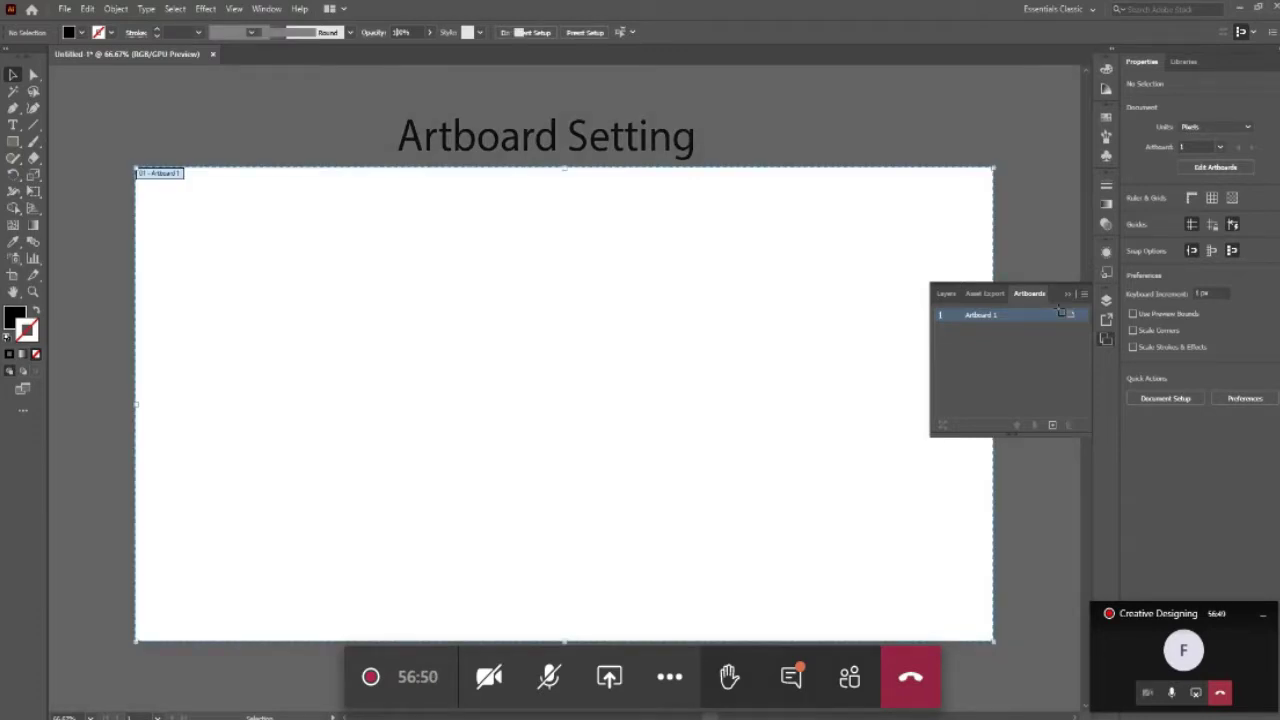
pyautogui.click(1062, 313)
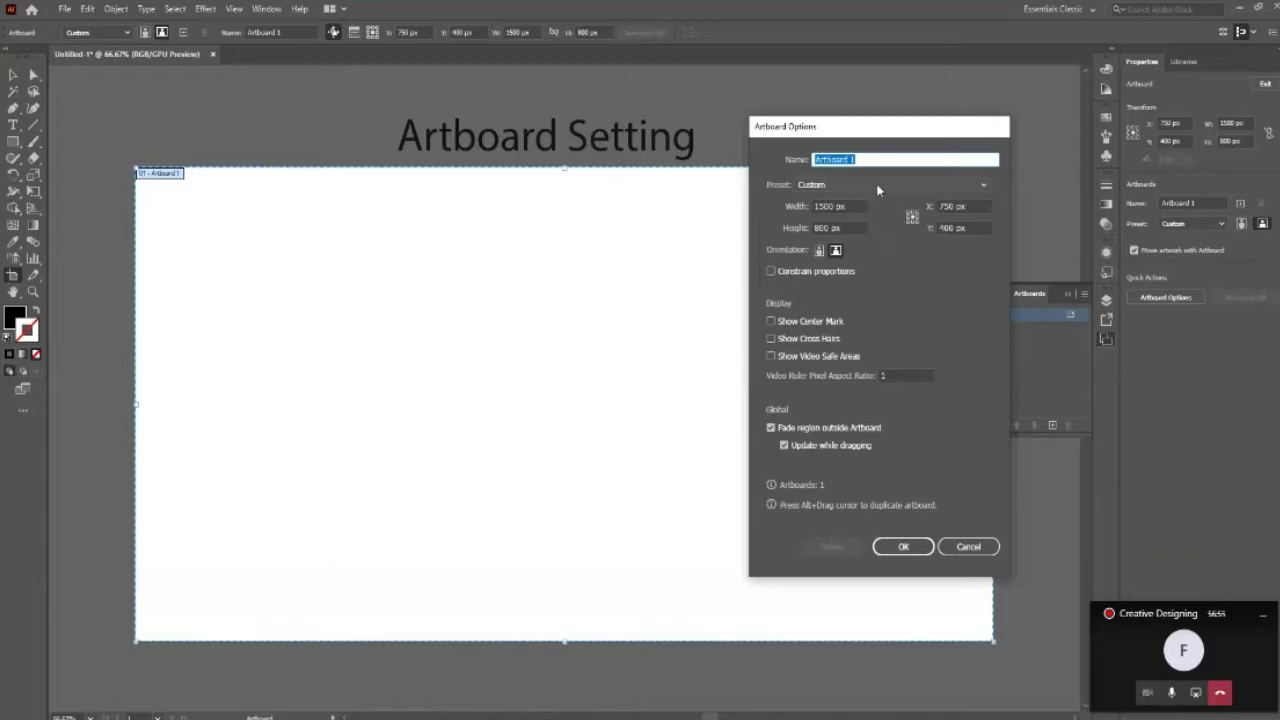
pyautogui.click(877, 185)
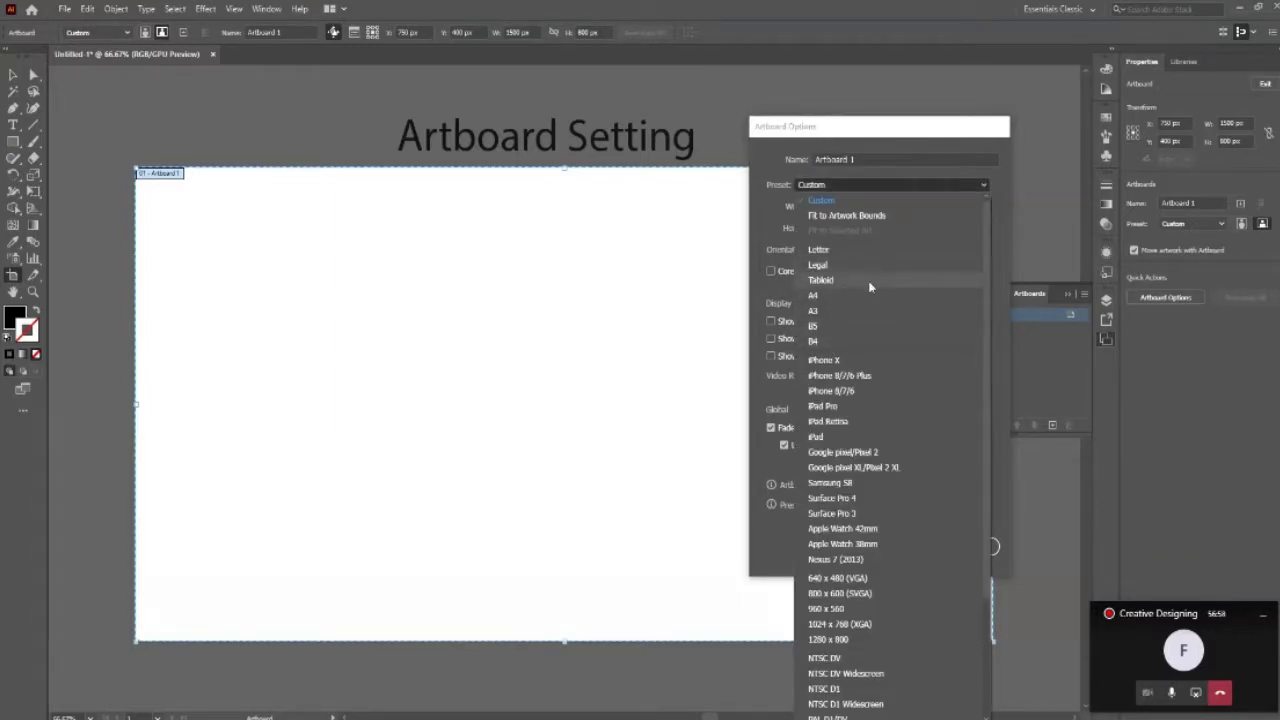
pyautogui.scroll(-3, 879, 487)
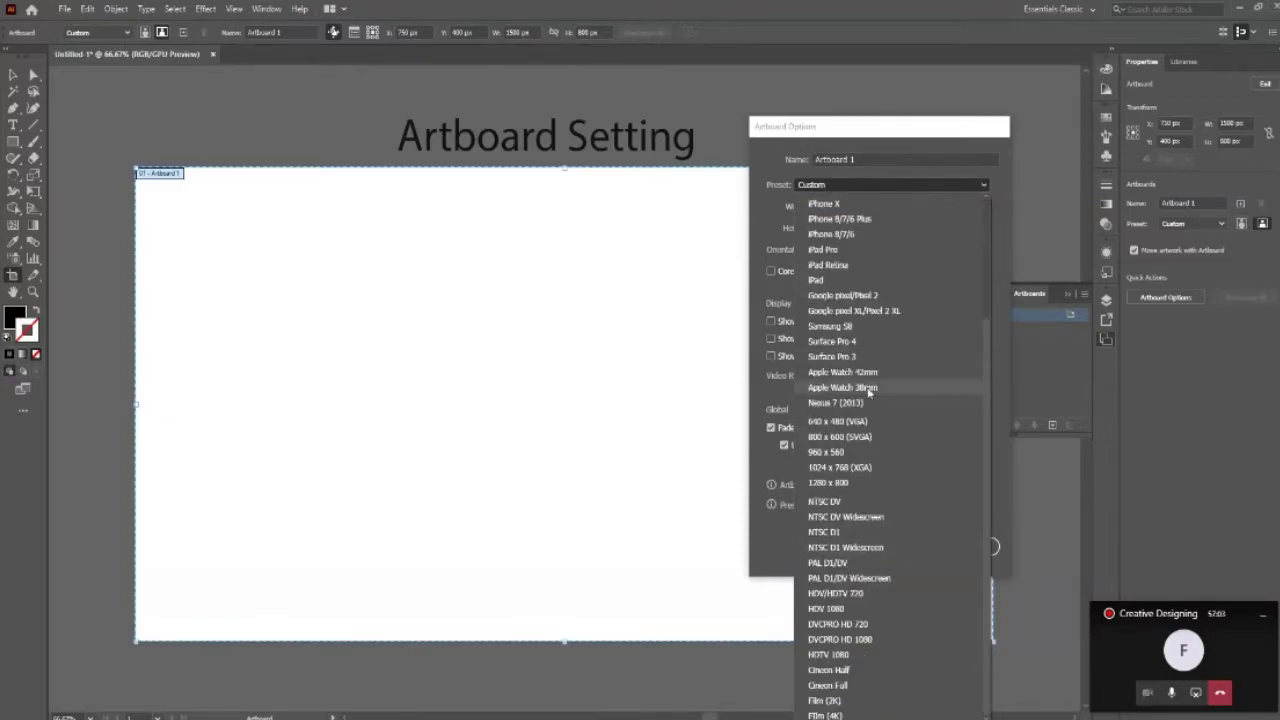
pyautogui.scroll(3, 850, 365)
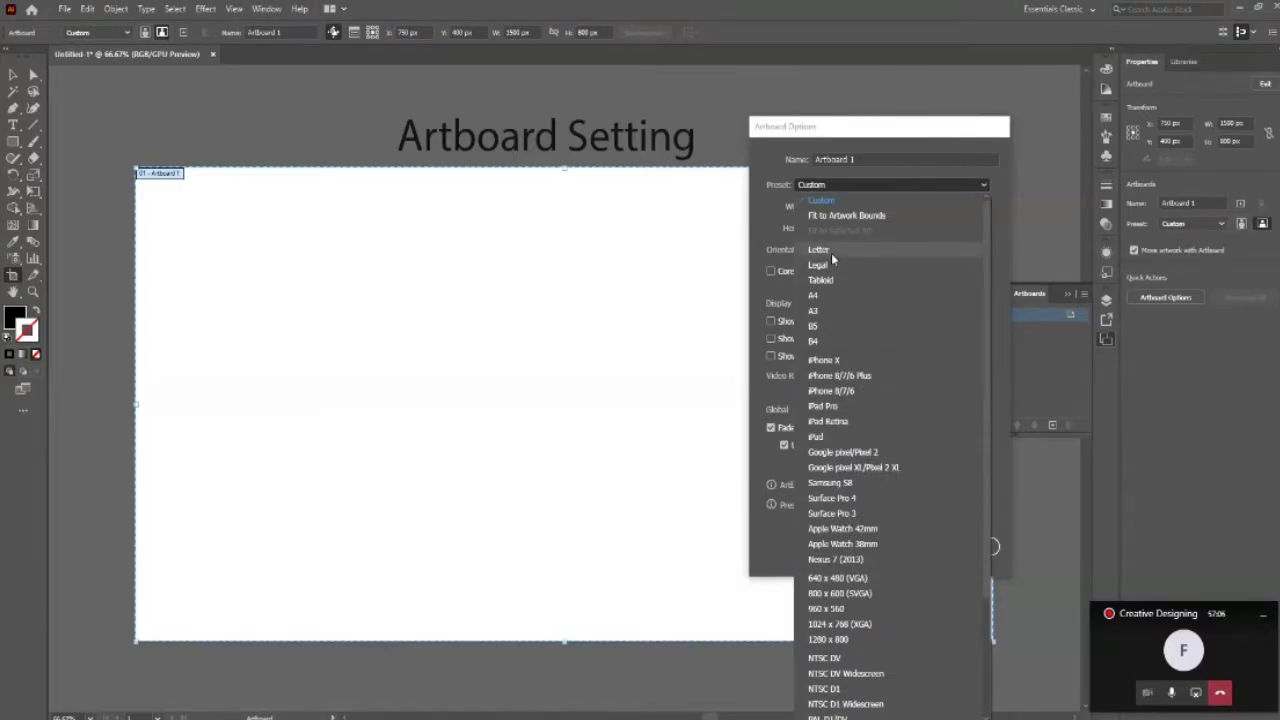
pyautogui.click(831, 252)
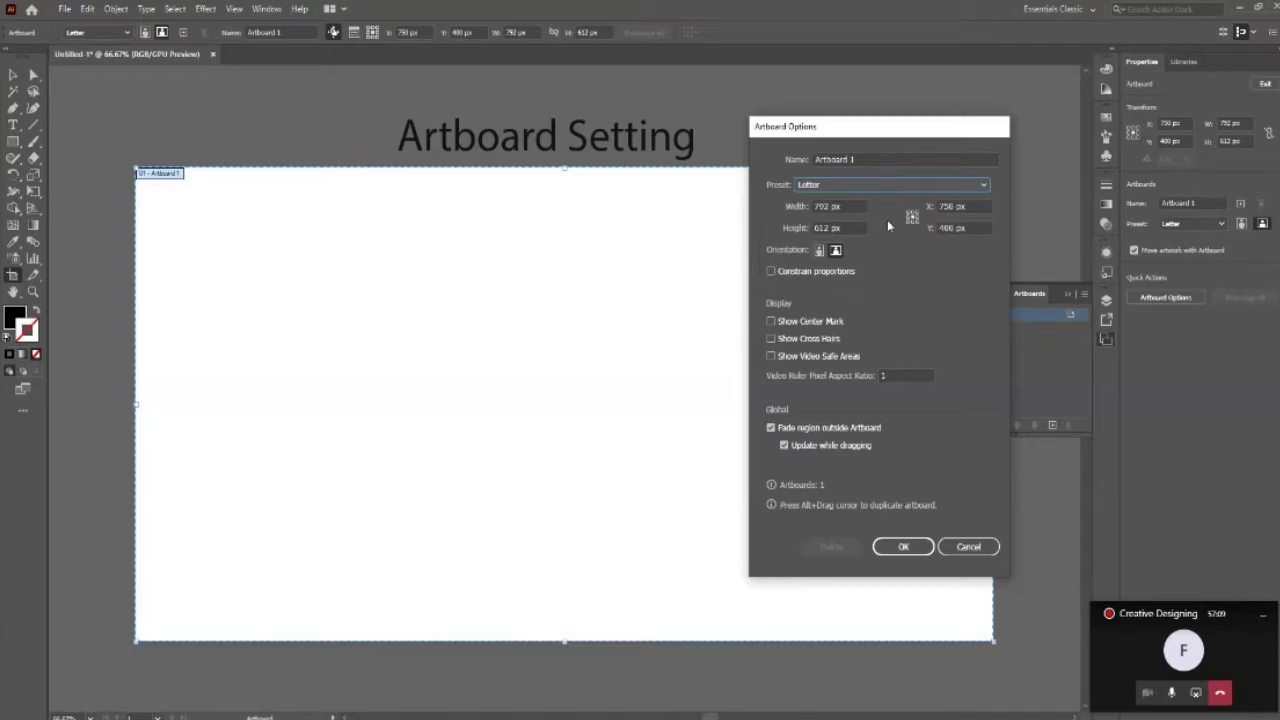
pyautogui.click(896, 546)
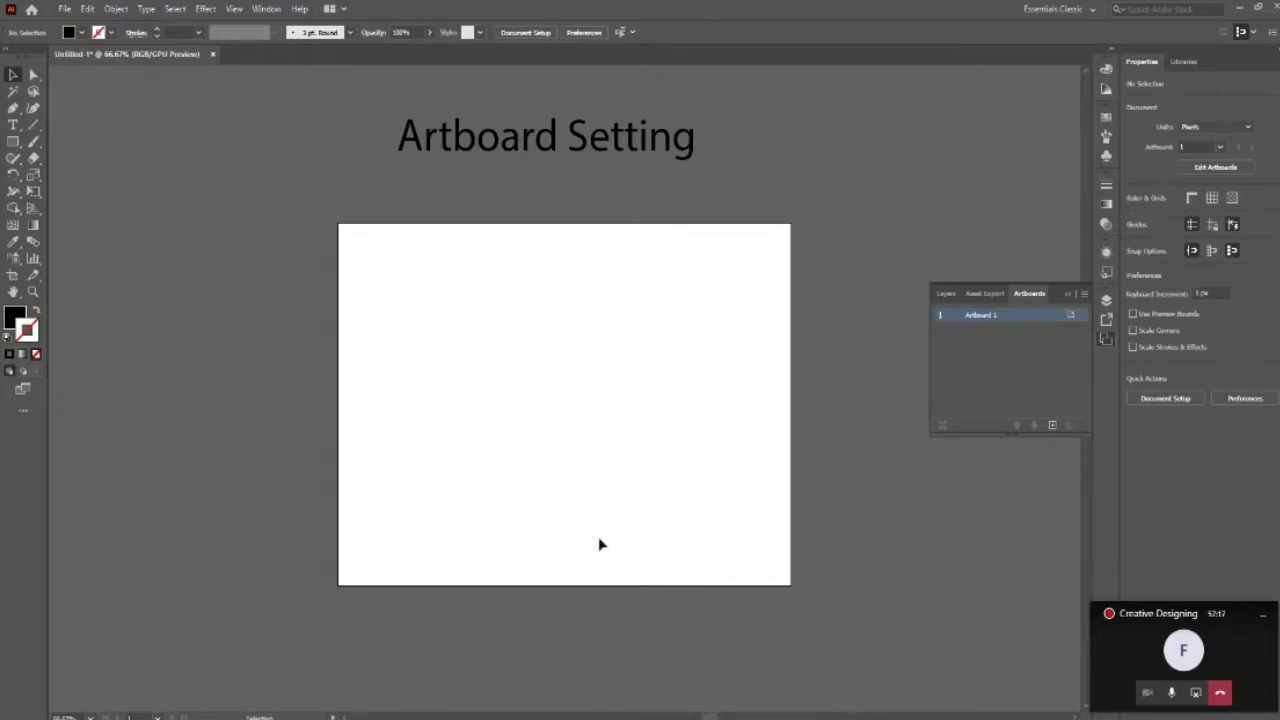
pyautogui.hotkey('ctrl', 'z')
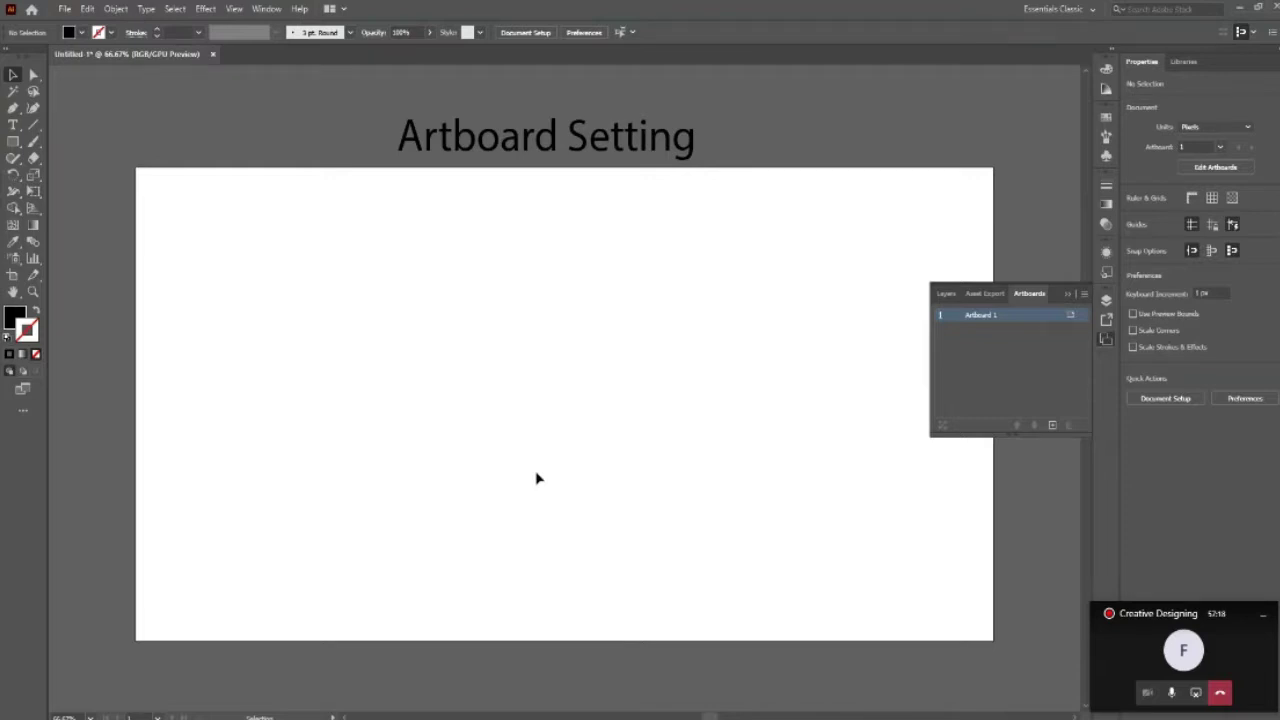
pyautogui.hotkey('ctrl', '-')
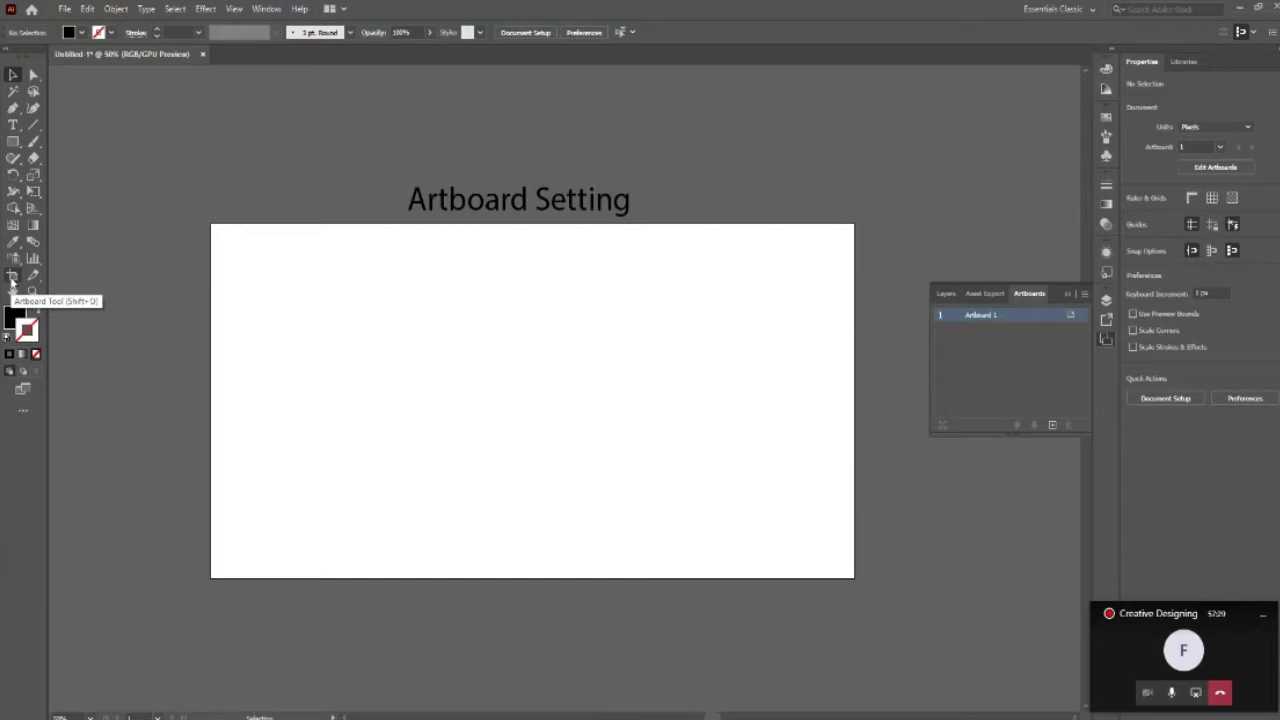
# Drag out a tall Artboard 2, about 400 × 800 px, right of Artboard 1.
pyautogui.click(12, 277)
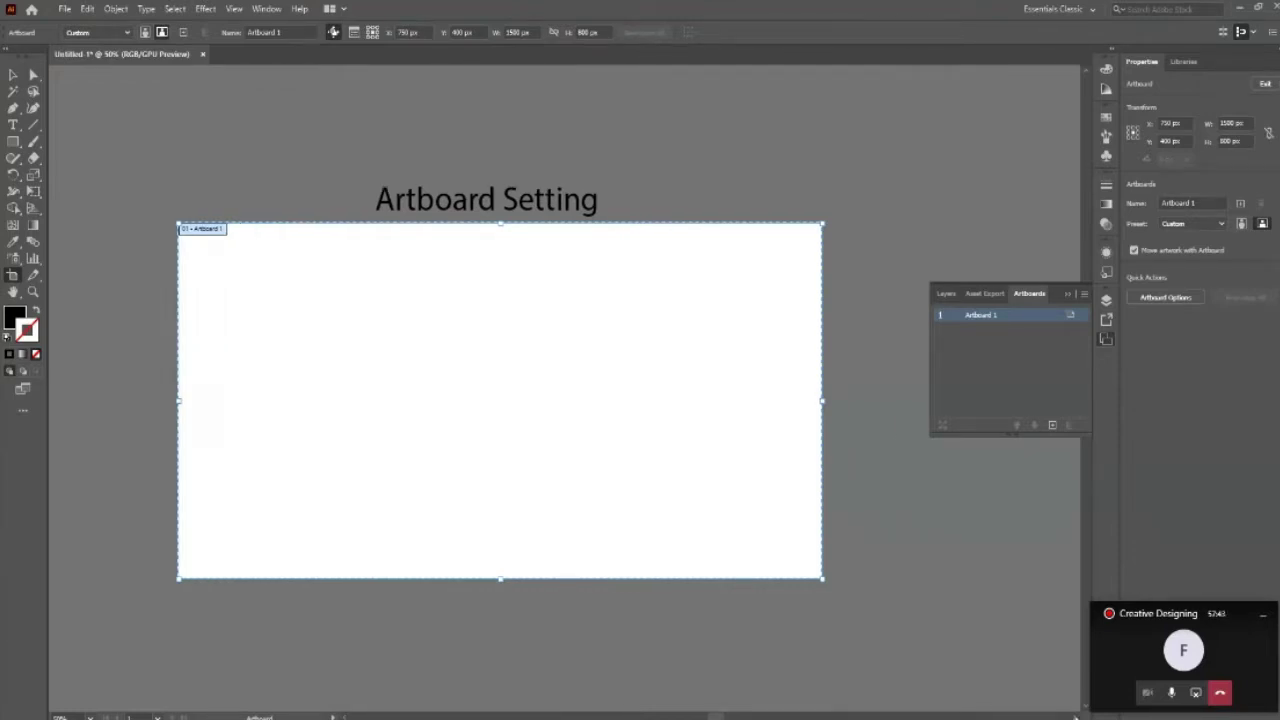
pyautogui.hscroll(3, 600, 280)
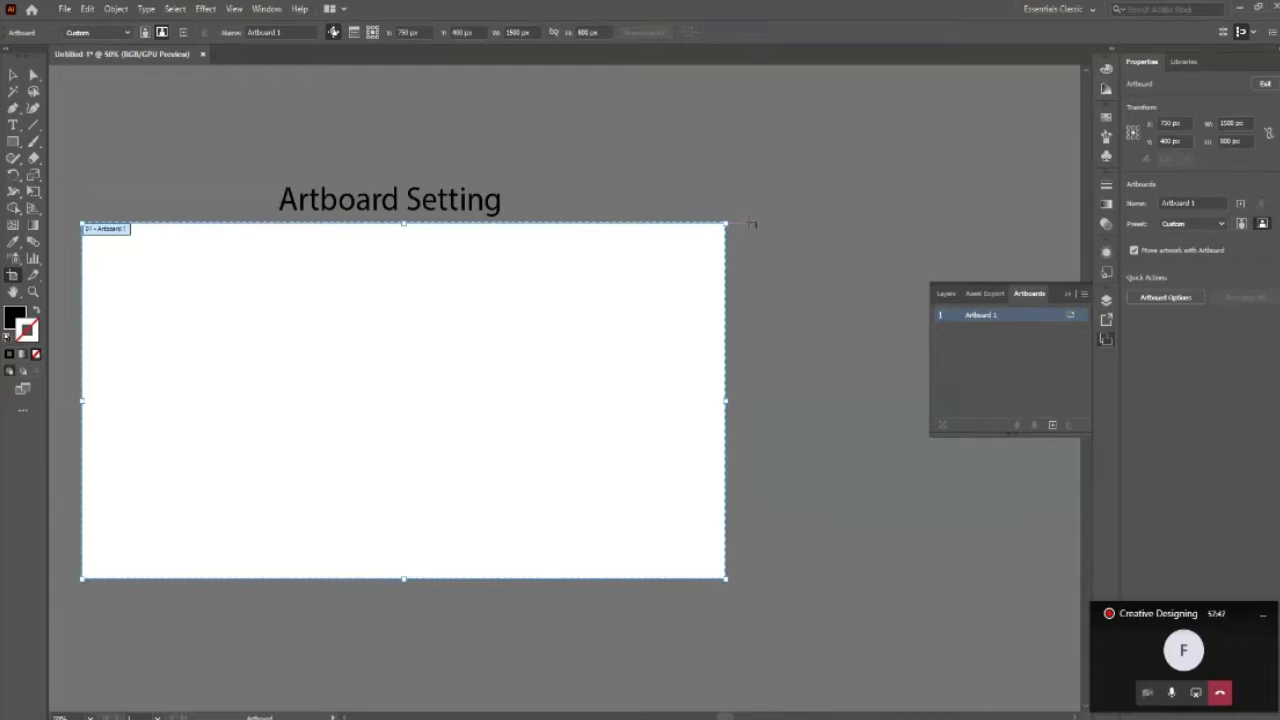
pyautogui.moveTo(757, 223); pyautogui.dragTo(848, 514)
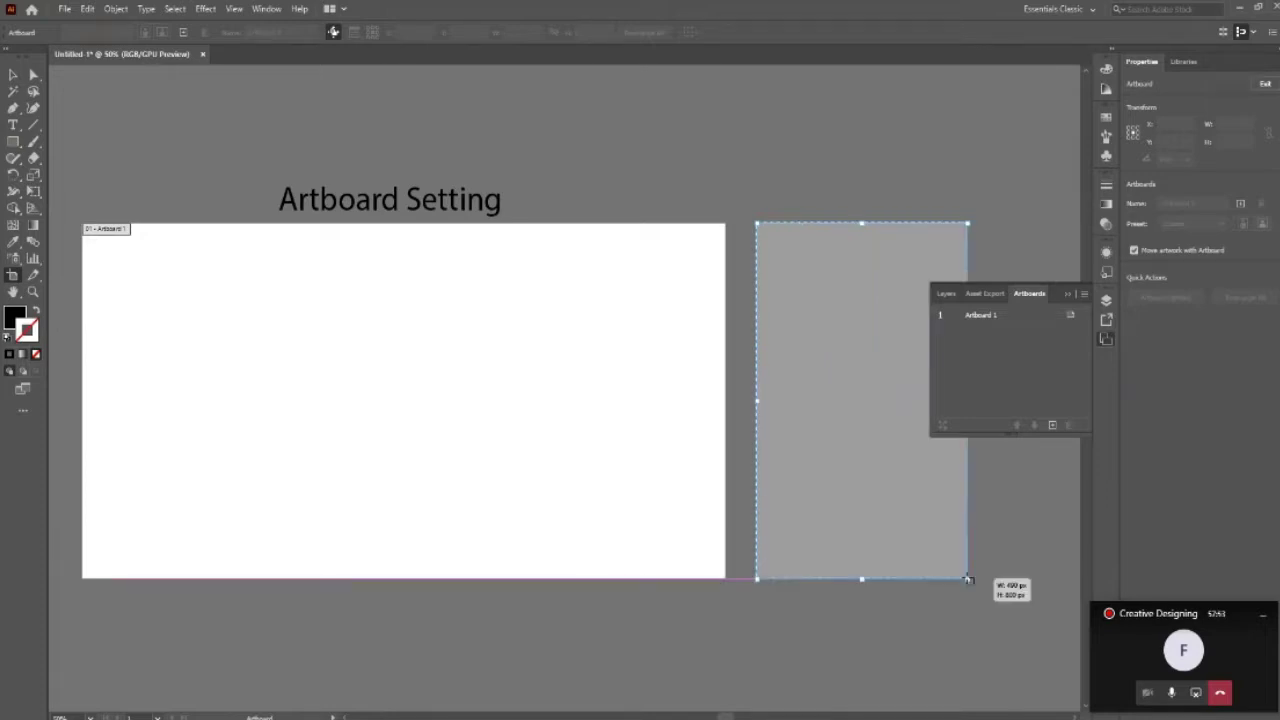
pyautogui.moveTo(848, 514); pyautogui.dragTo(967, 578)
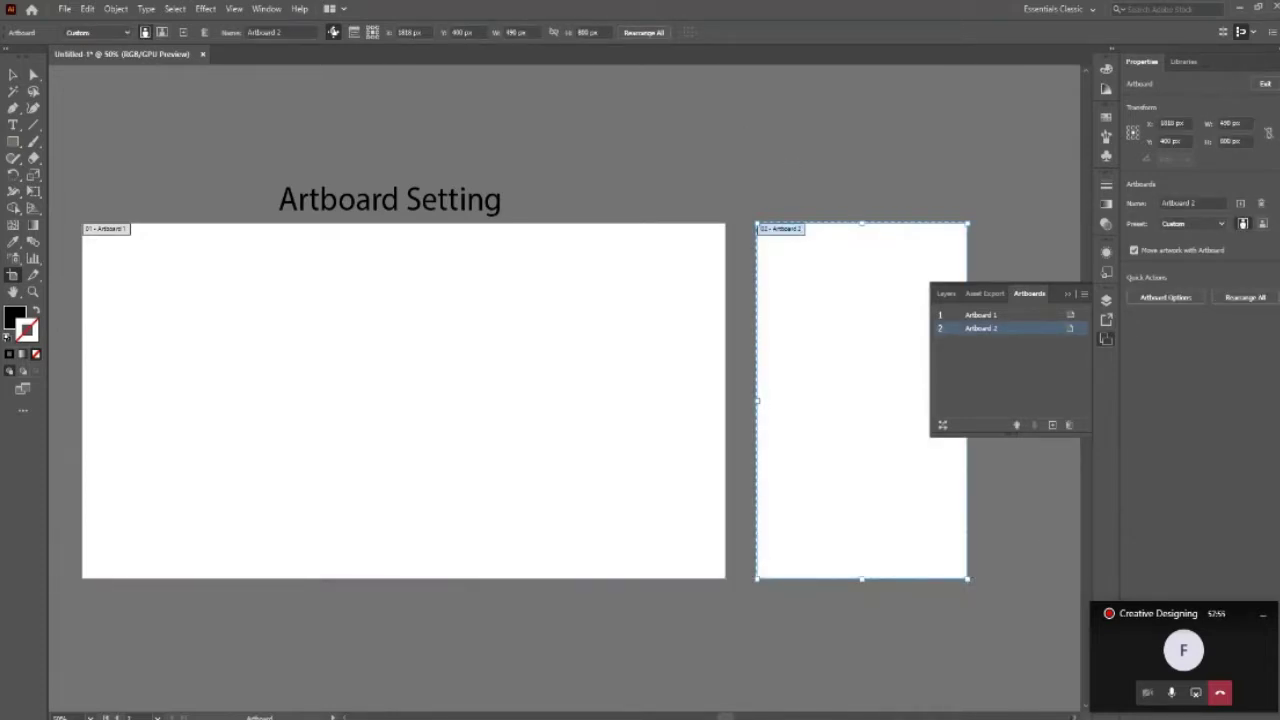
pyautogui.hscroll(2, 674, 200)
pyautogui.hscroll(2, 674, 200)
pyautogui.hscroll(3, 674, 200)
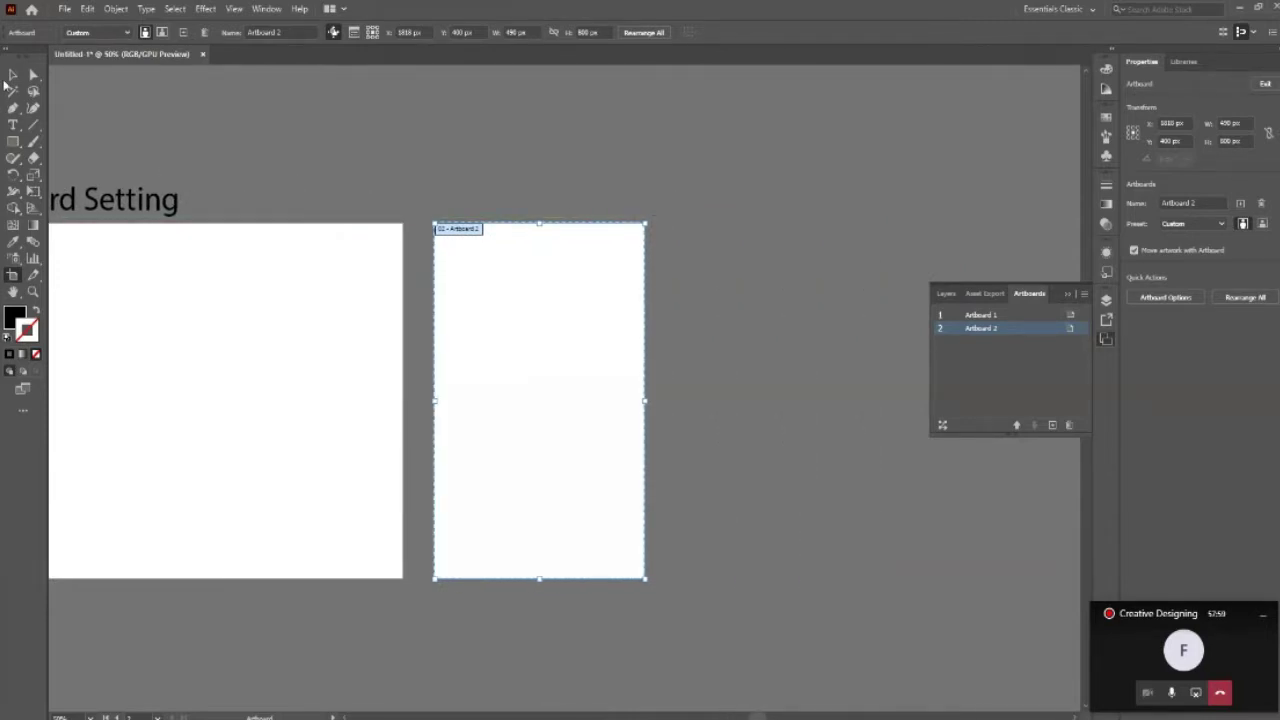
pyautogui.click(13, 74)
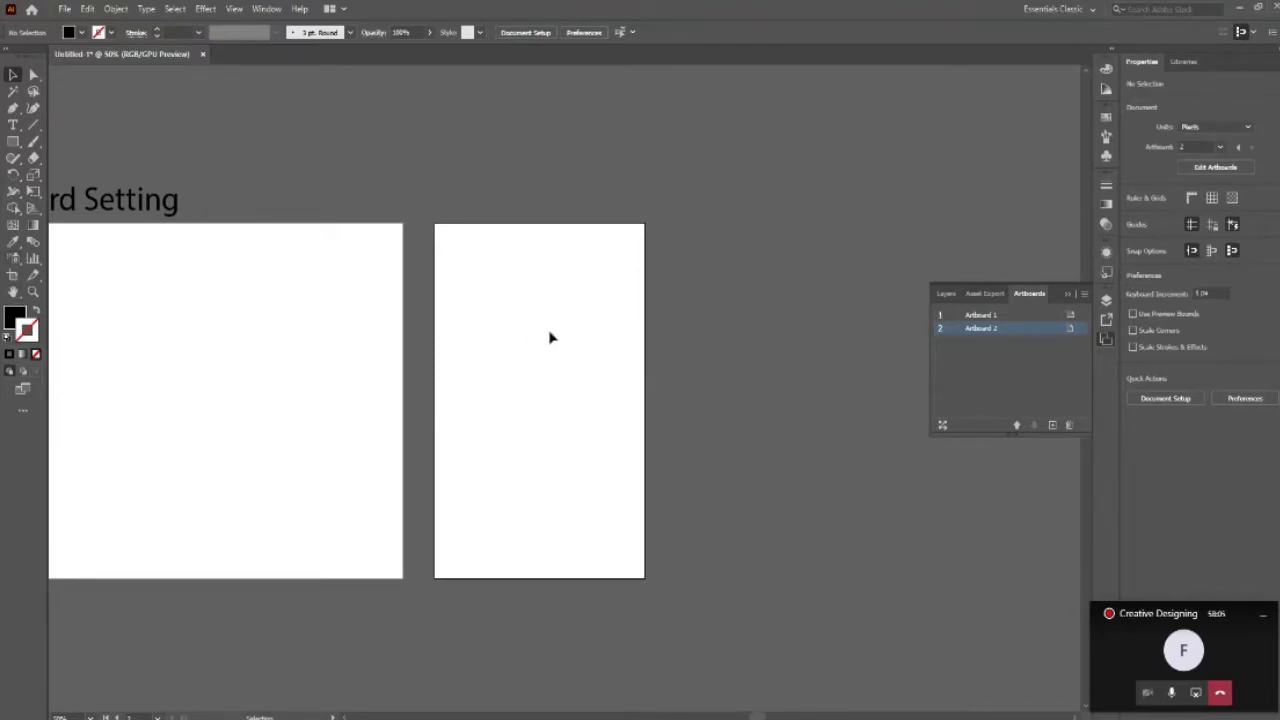
# Confirm Artboard 2's options, then add a matching Artboard 3 from the Artboards panel.
pyautogui.click(1069, 330)
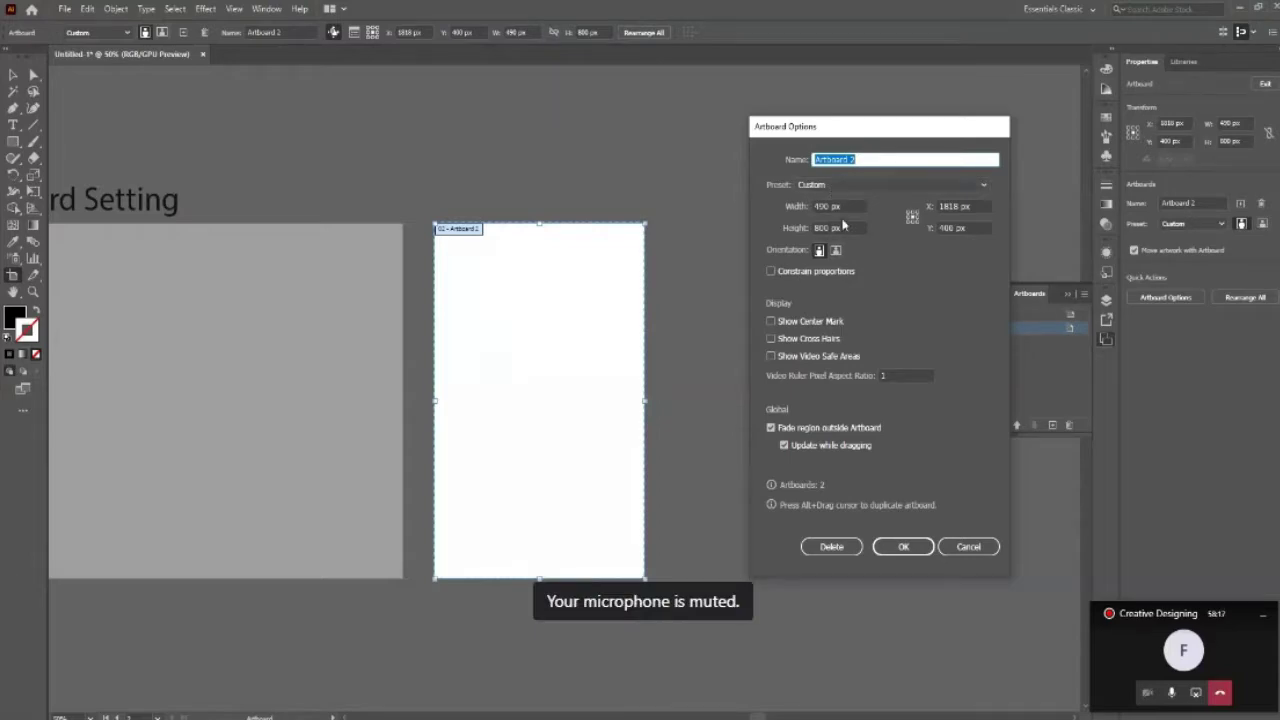
pyautogui.click(903, 547)
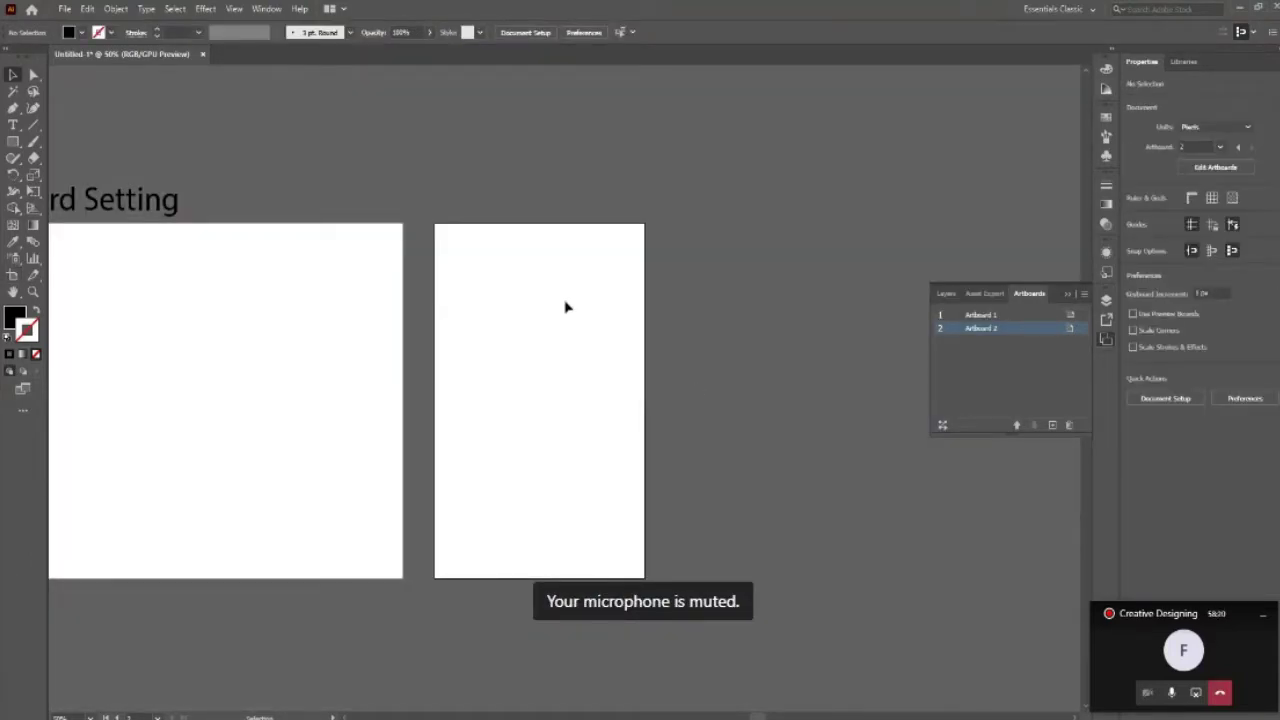
pyautogui.click(1052, 426)
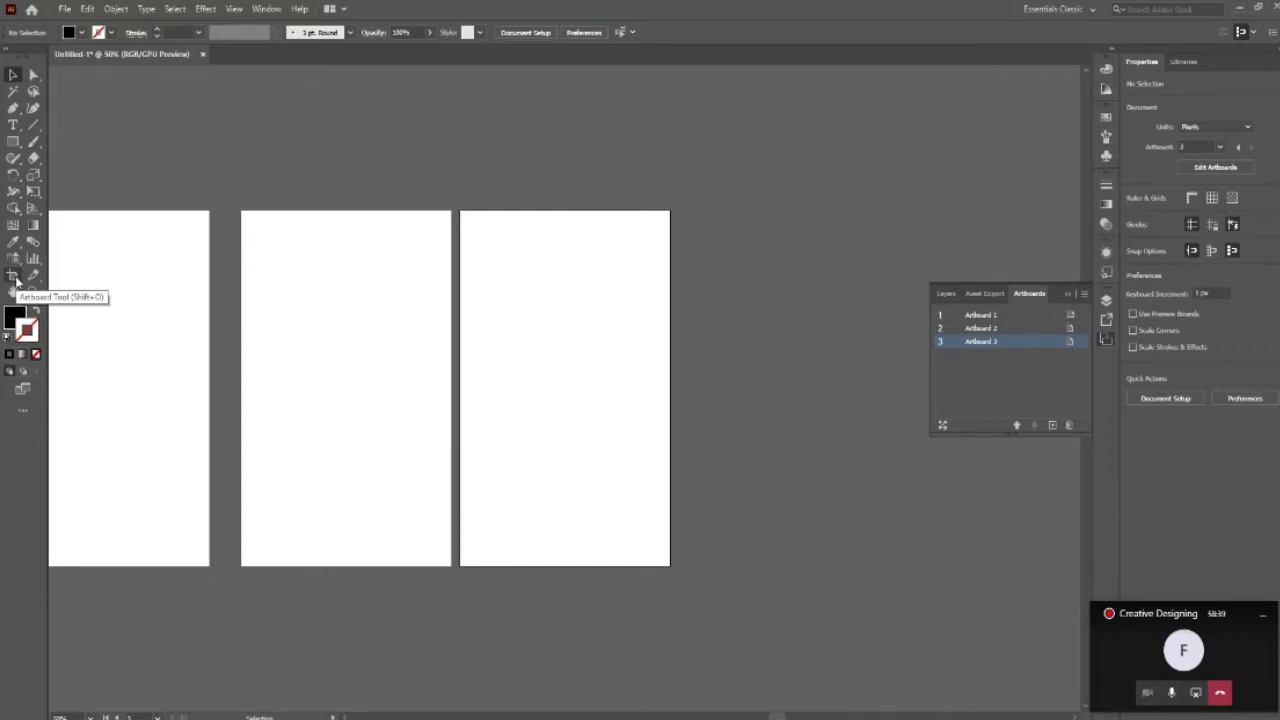
# Drag Artboard 3's edges until it measures about 841 × 880 px.
pyautogui.click(14, 280)
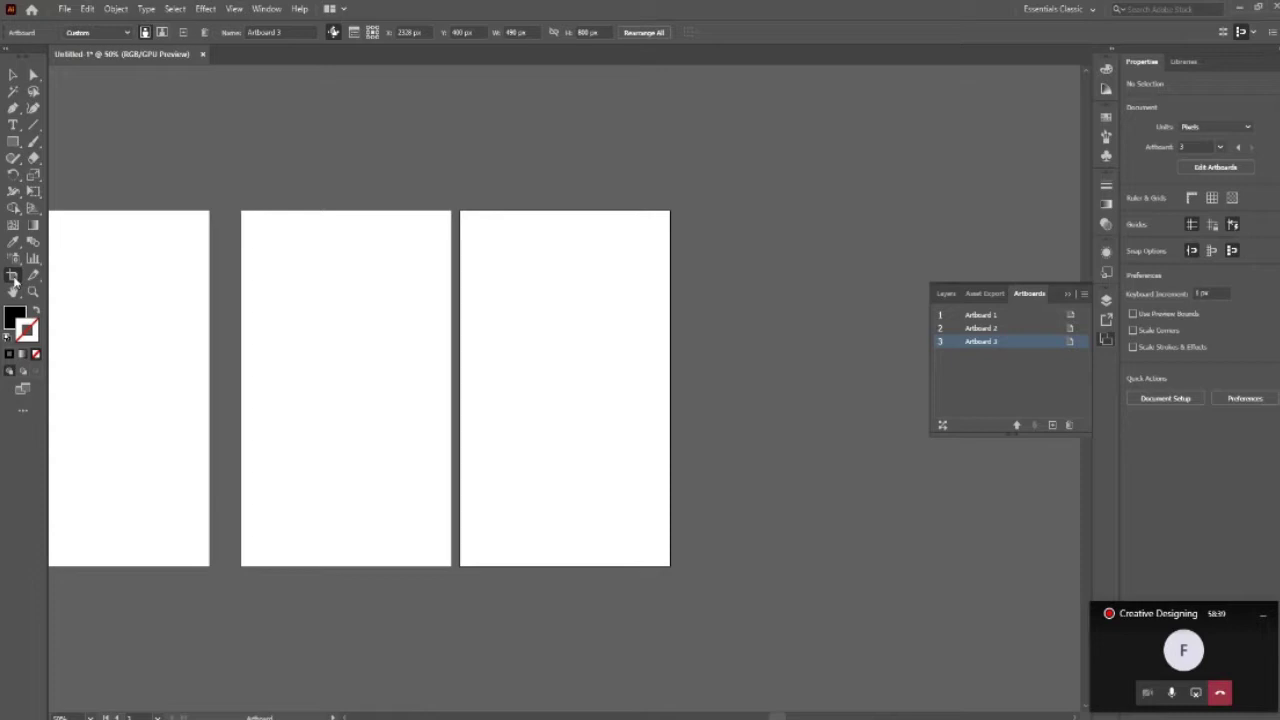
pyautogui.moveTo(670, 388); pyautogui.dragTo(811, 388)
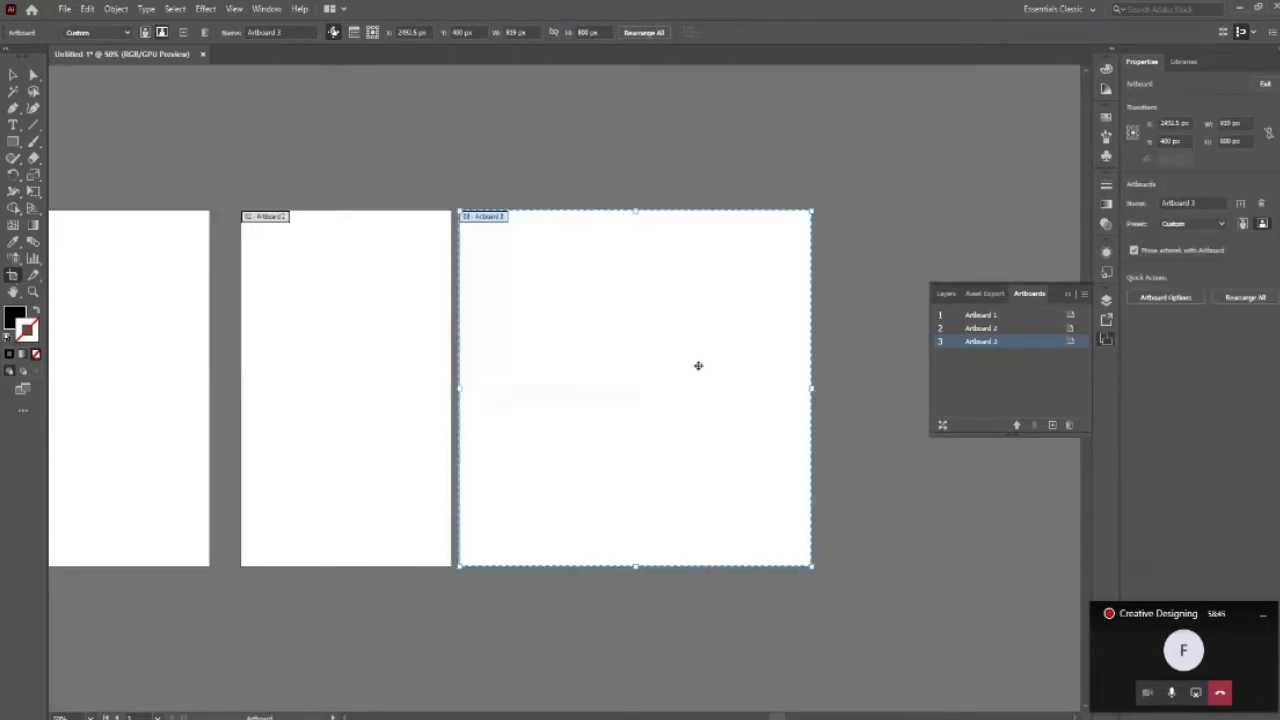
pyautogui.moveTo(635, 211); pyautogui.dragTo(635, 113)
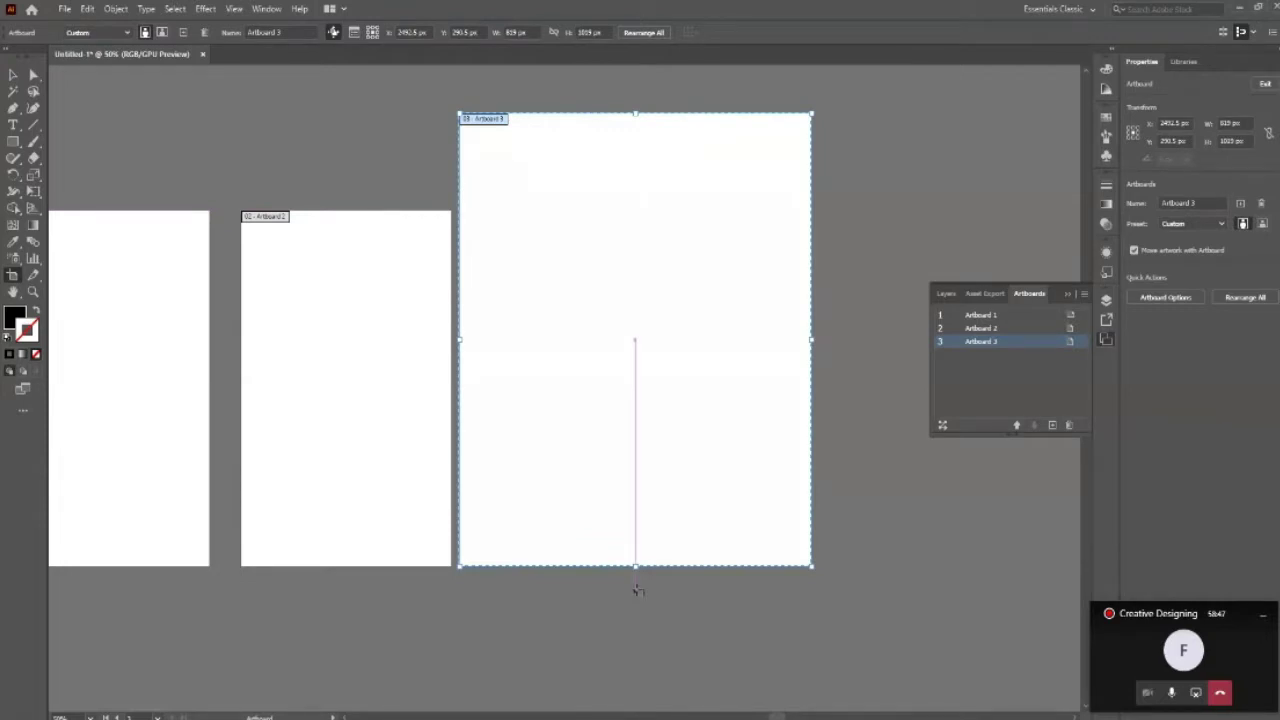
pyautogui.moveTo(638, 590); pyautogui.dragTo(638, 602)
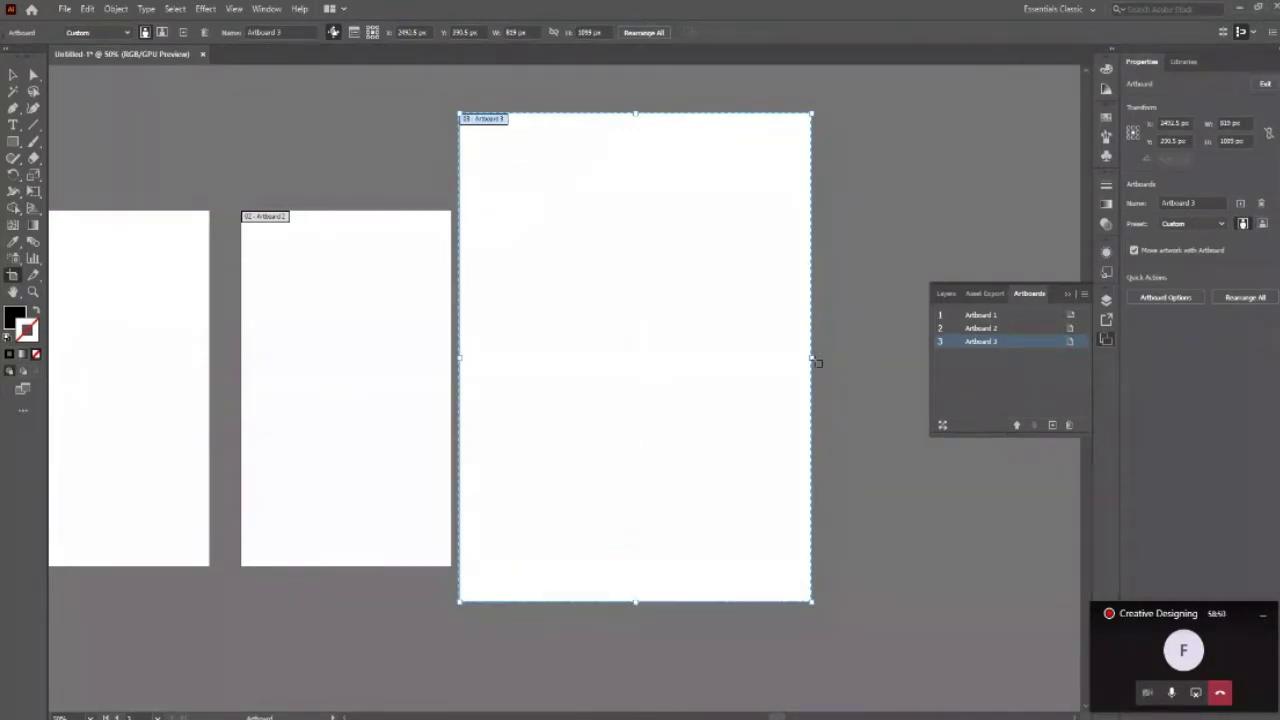
pyautogui.moveTo(811, 358); pyautogui.dragTo(828, 365)
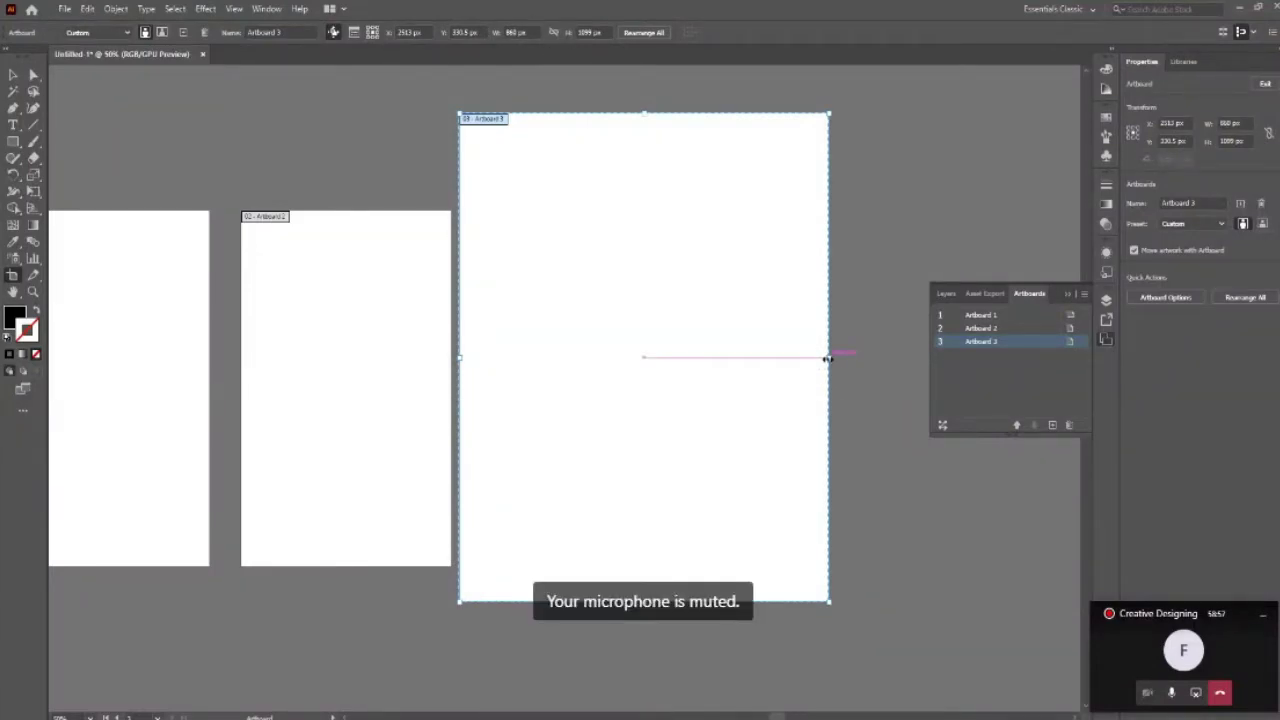
pyautogui.moveTo(828, 358); pyautogui.dragTo(856, 362)
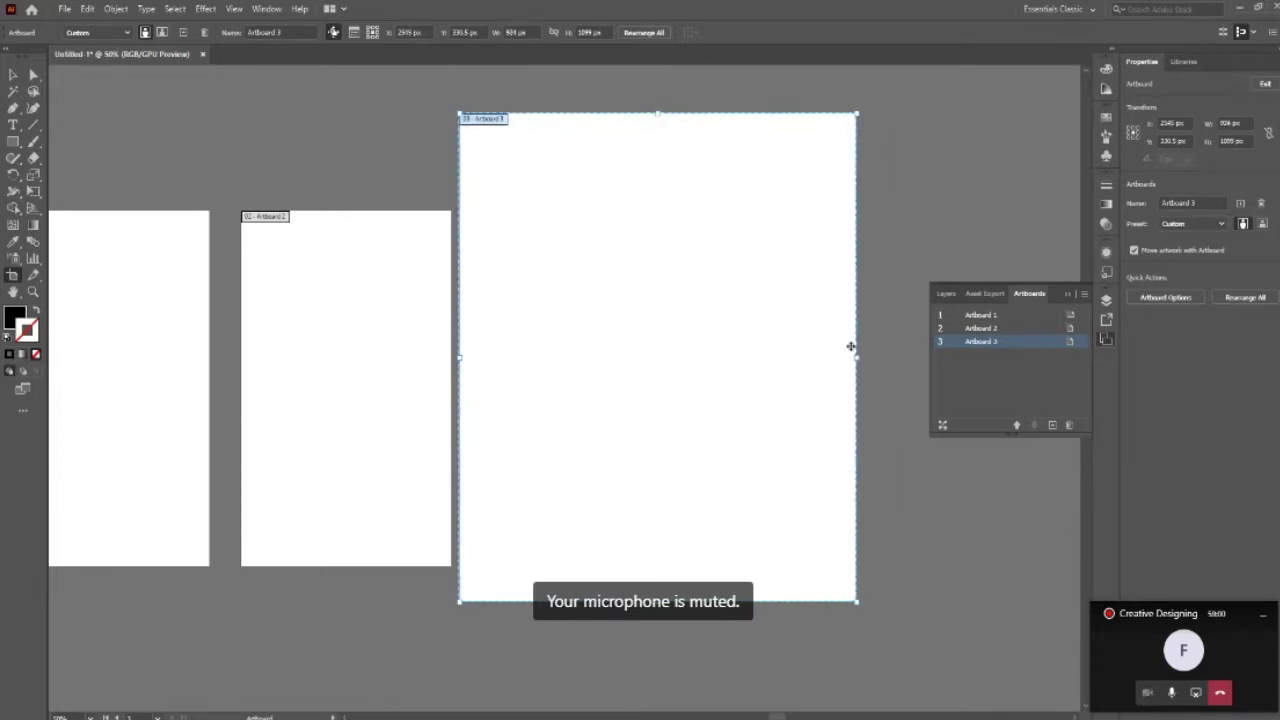
pyautogui.moveTo(657, 113); pyautogui.dragTo(631, 147)
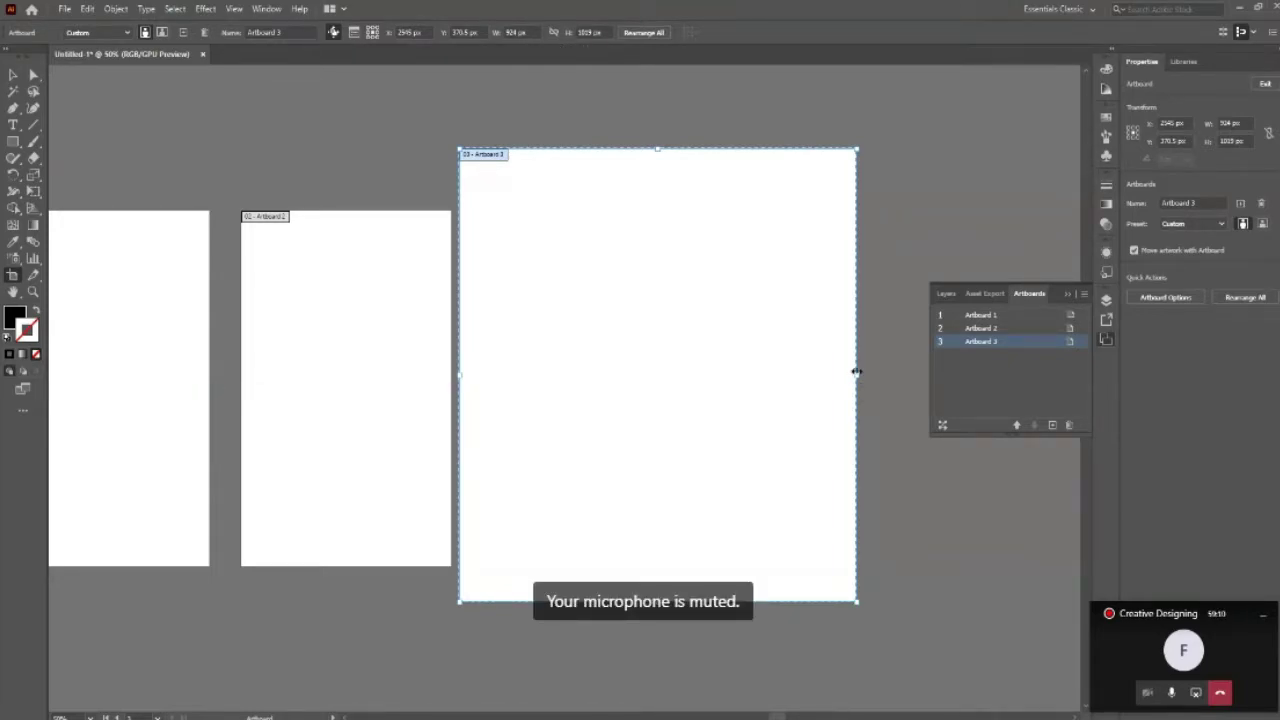
pyautogui.moveTo(856, 371); pyautogui.dragTo(821, 364)
pyautogui.moveTo(640, 148)
pyautogui.mouseDown()
pyautogui.moveTo(640, 224)
pyautogui.moveTo(640, 210)
pyautogui.mouseUp()
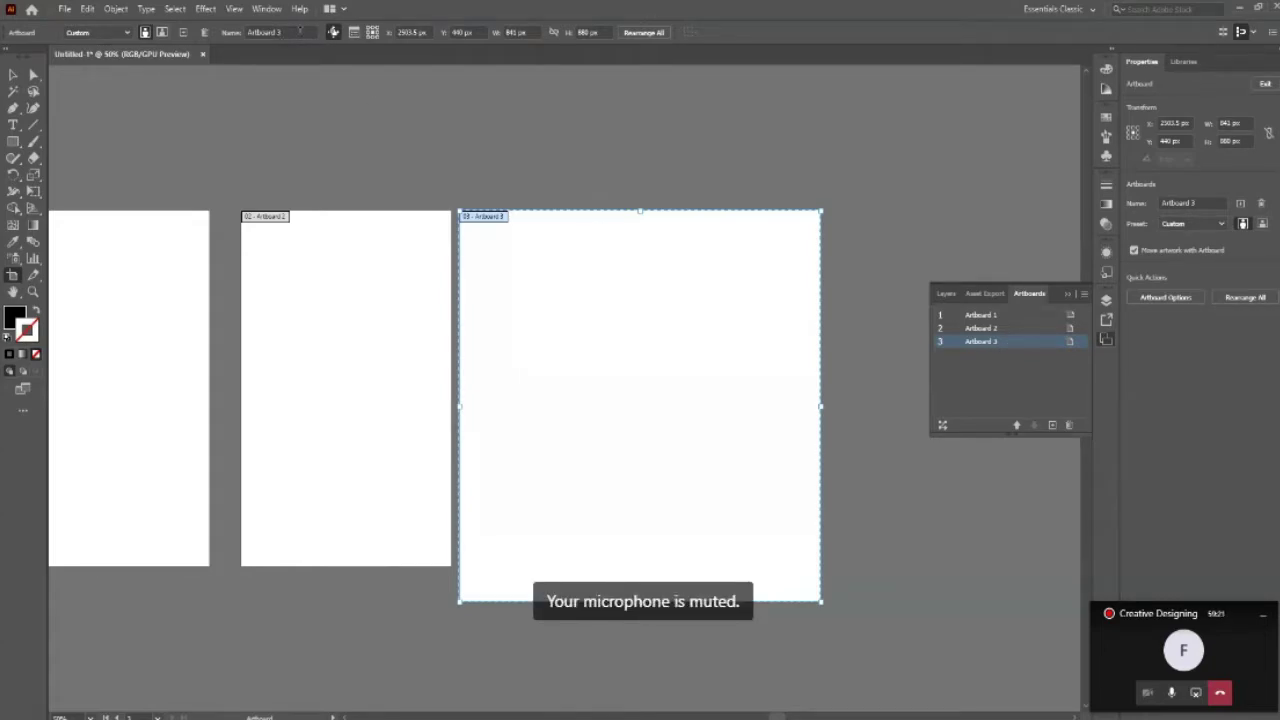
# Flip Artboard 3 to landscape and back, then add Artboard 4 at 841 × 880 px.
pyautogui.click(164, 33)
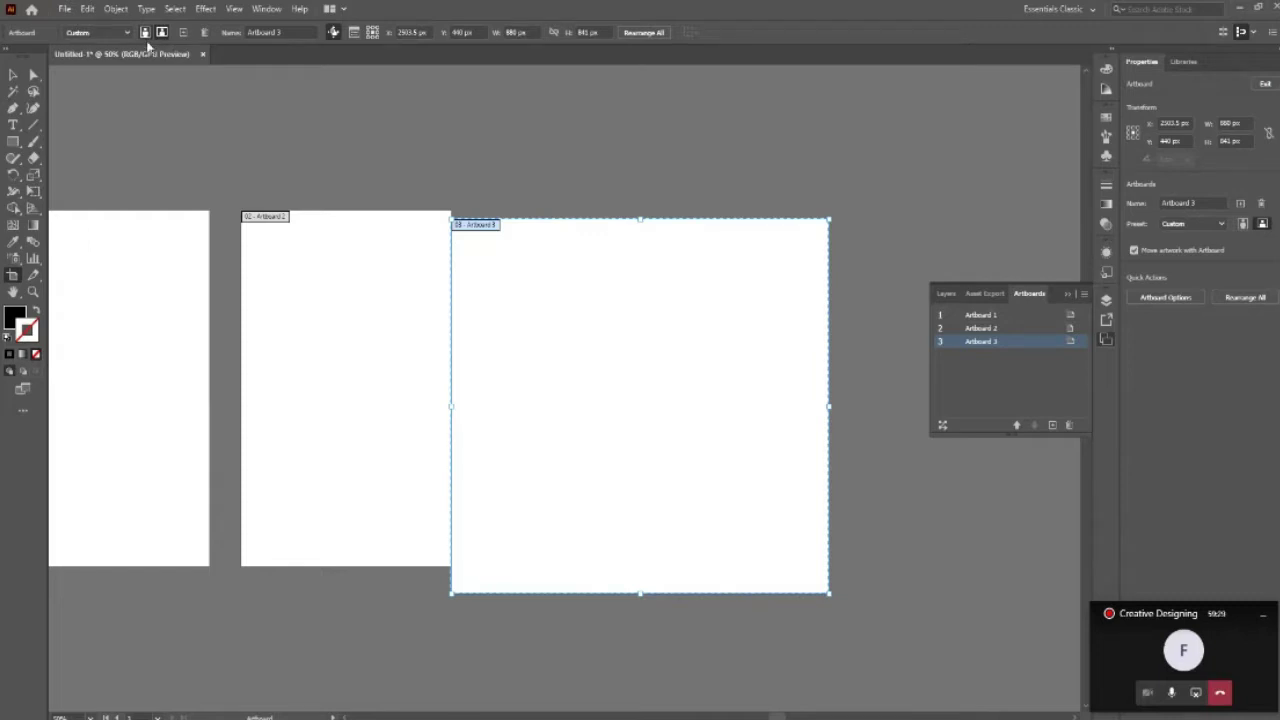
pyautogui.click(145, 33)
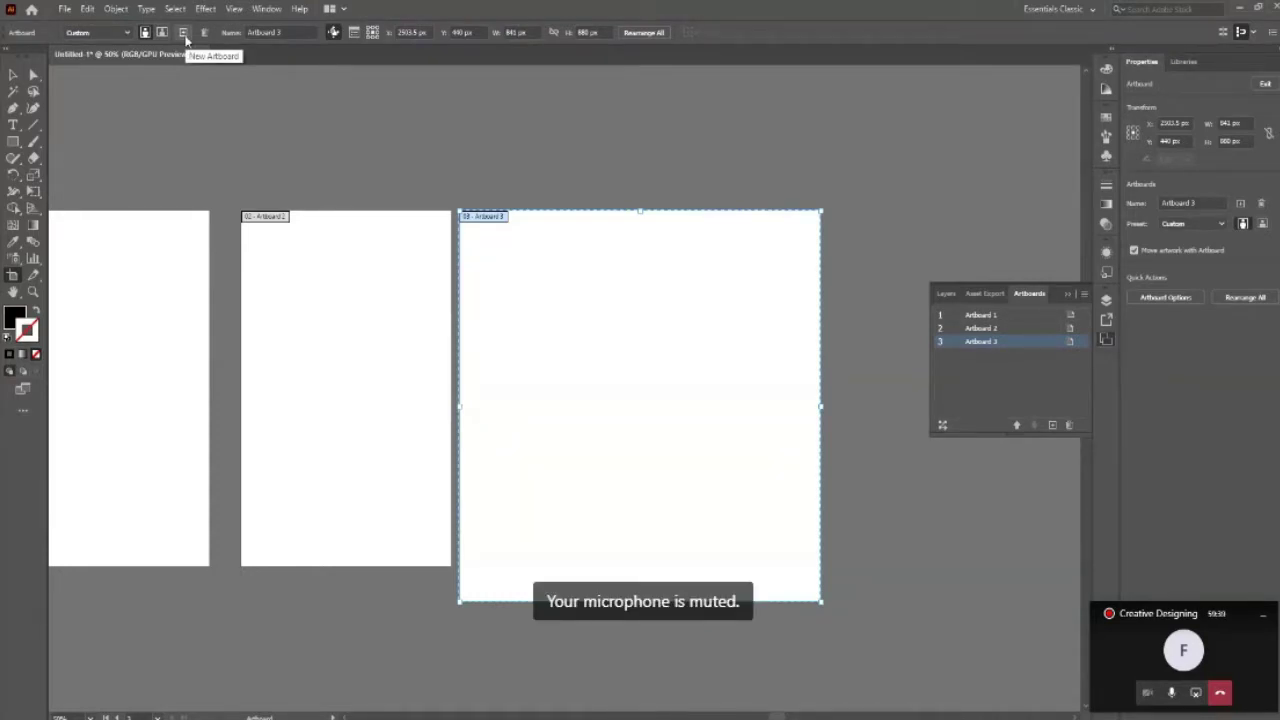
pyautogui.click(184, 35)
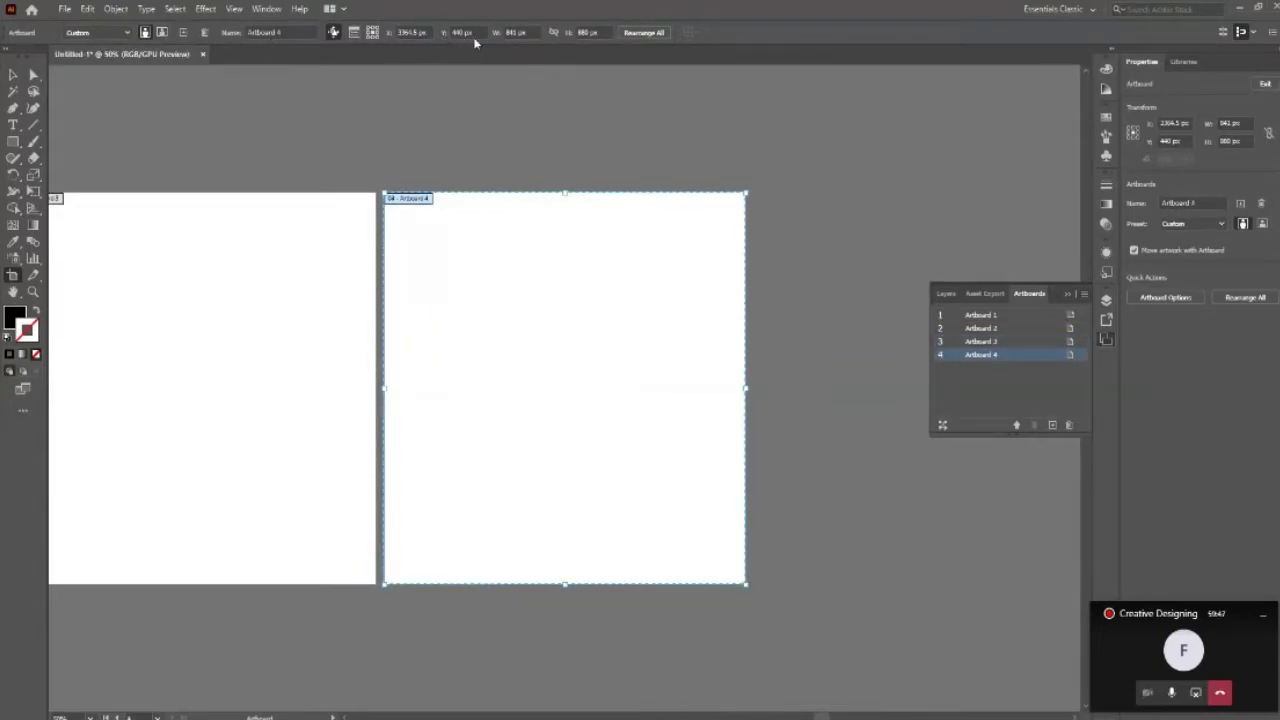
# Use Rearrange All to lay Artboards 1–4 in a single row with 20 px spacing.
pyautogui.click(645, 32)
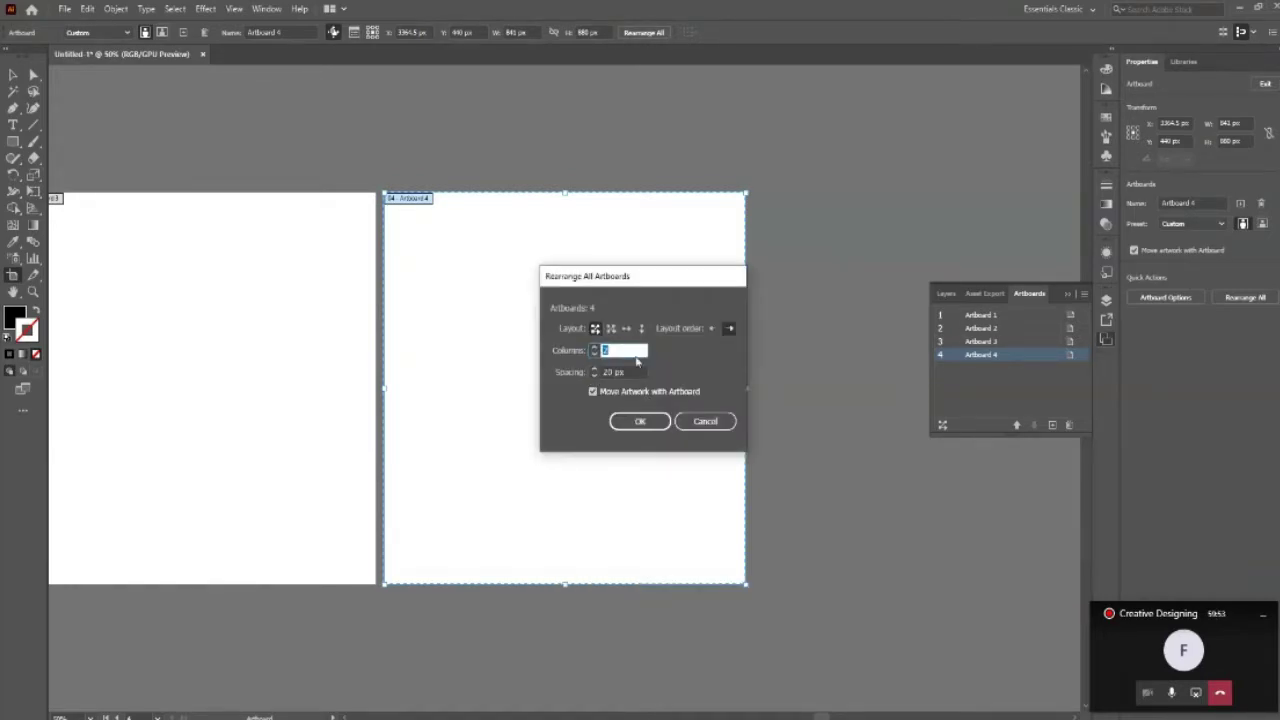
pyautogui.moveTo(652, 284); pyautogui.dragTo(866, 174)
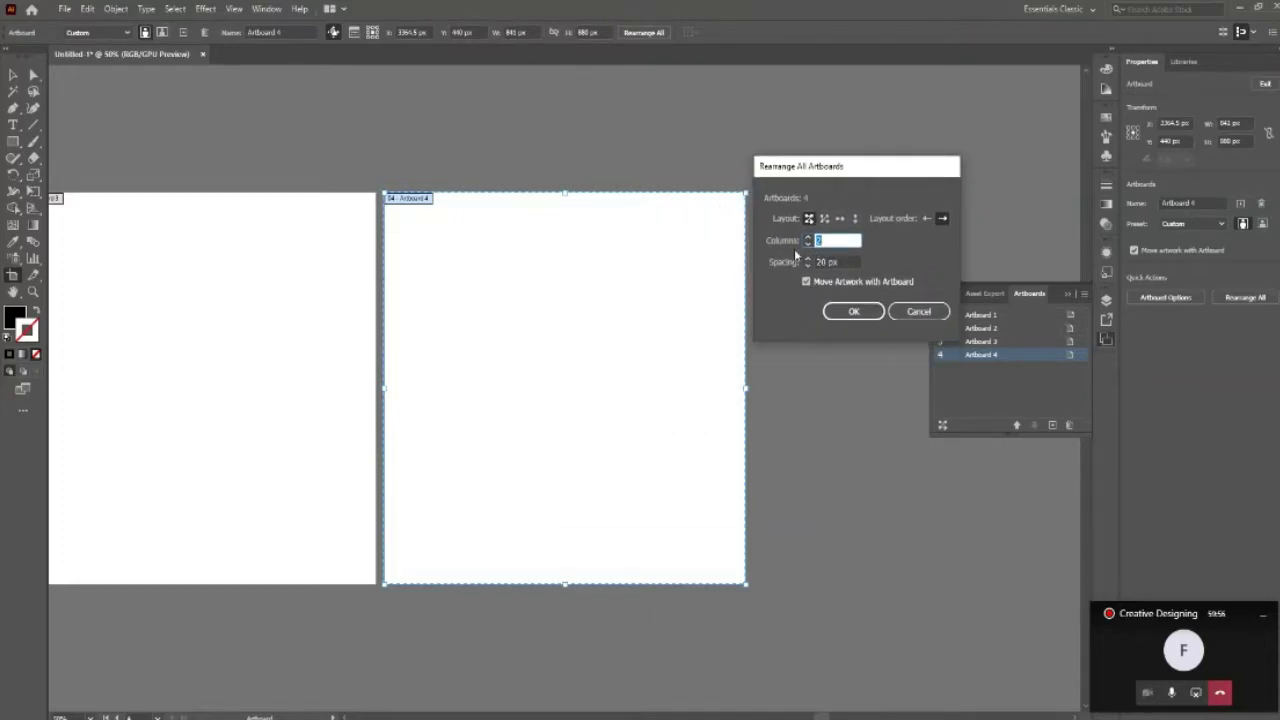
pyautogui.press('Up')
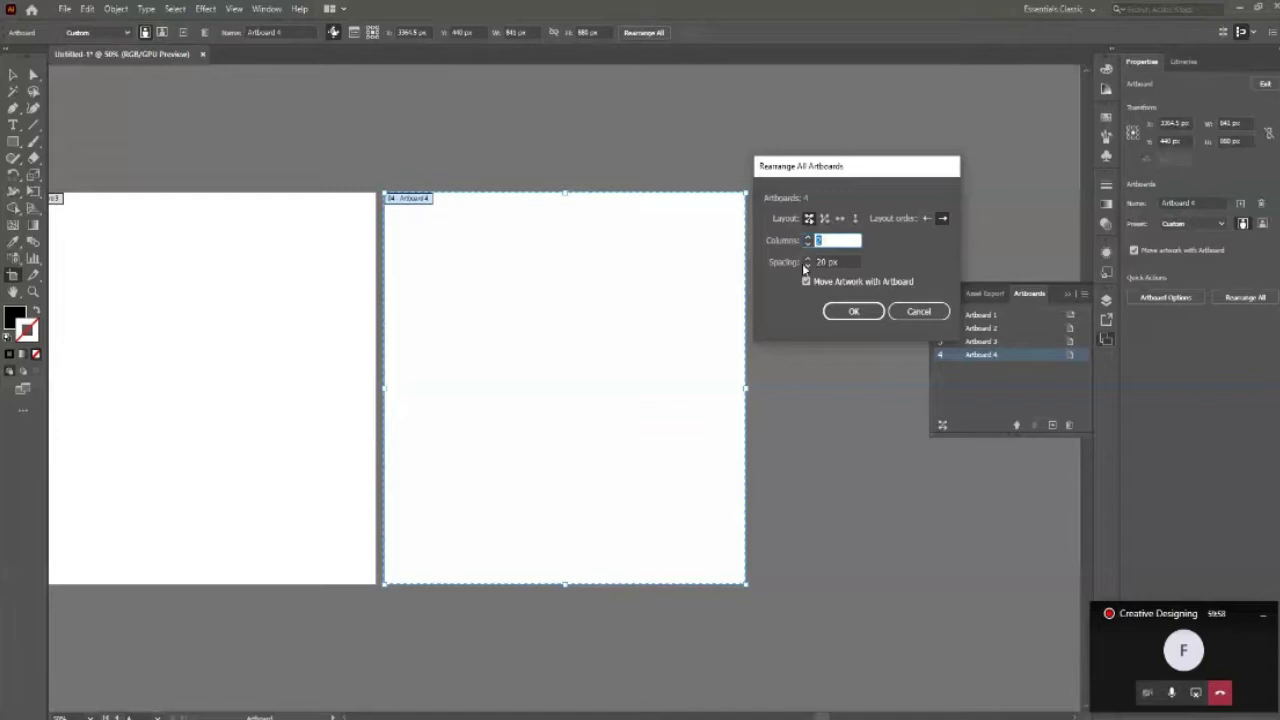
pyautogui.click(808, 243)
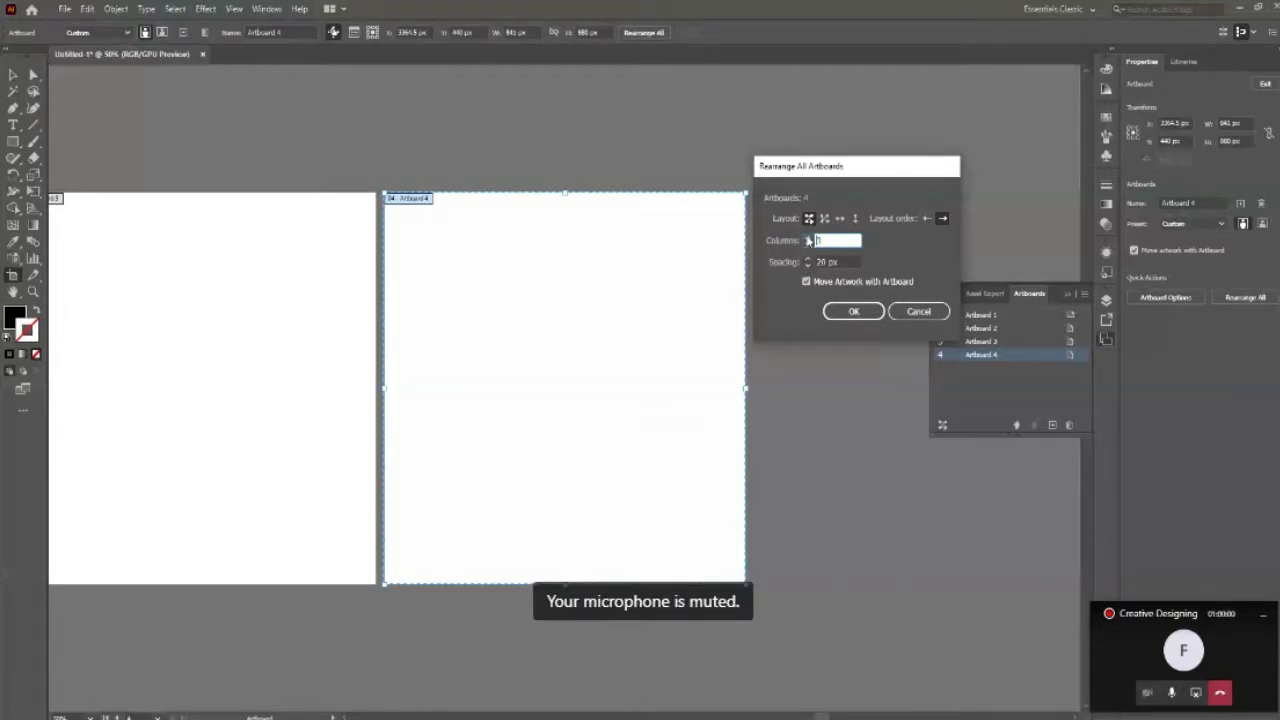
pyautogui.hscroll(2, 787, 507)
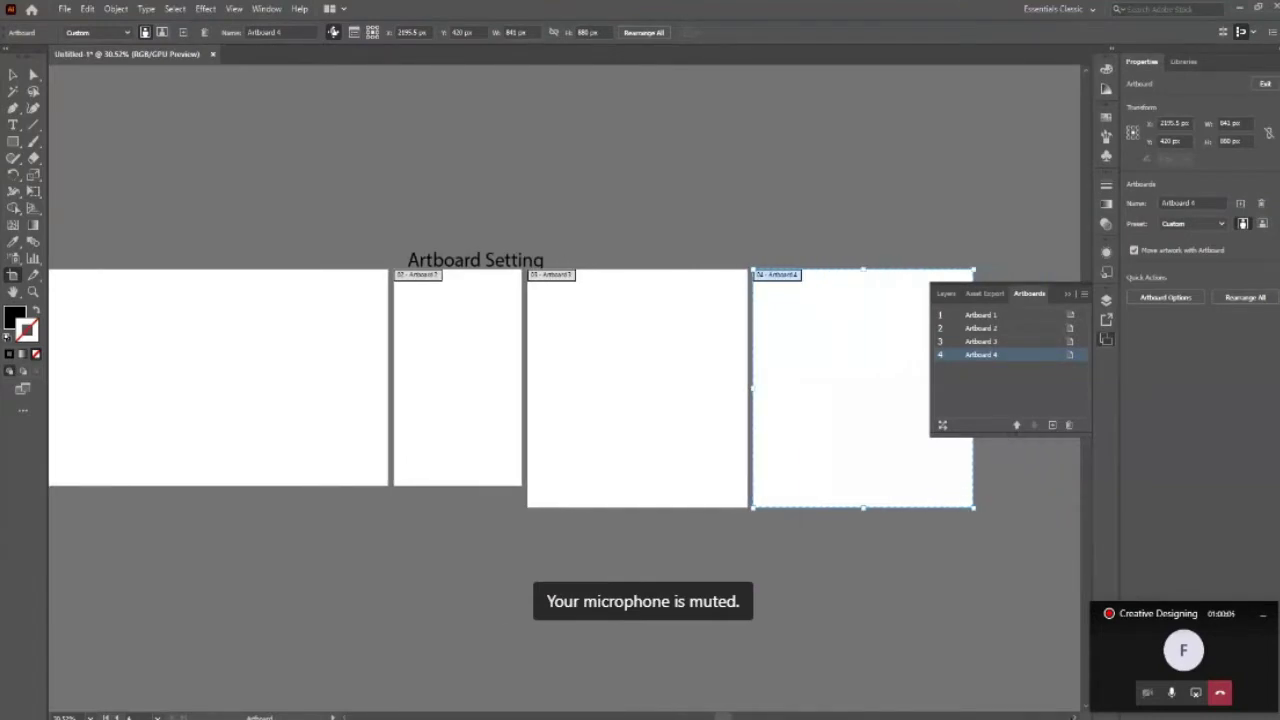
pyautogui.hscroll(2, 787, 507)
pyautogui.hscroll(2, 787, 507)
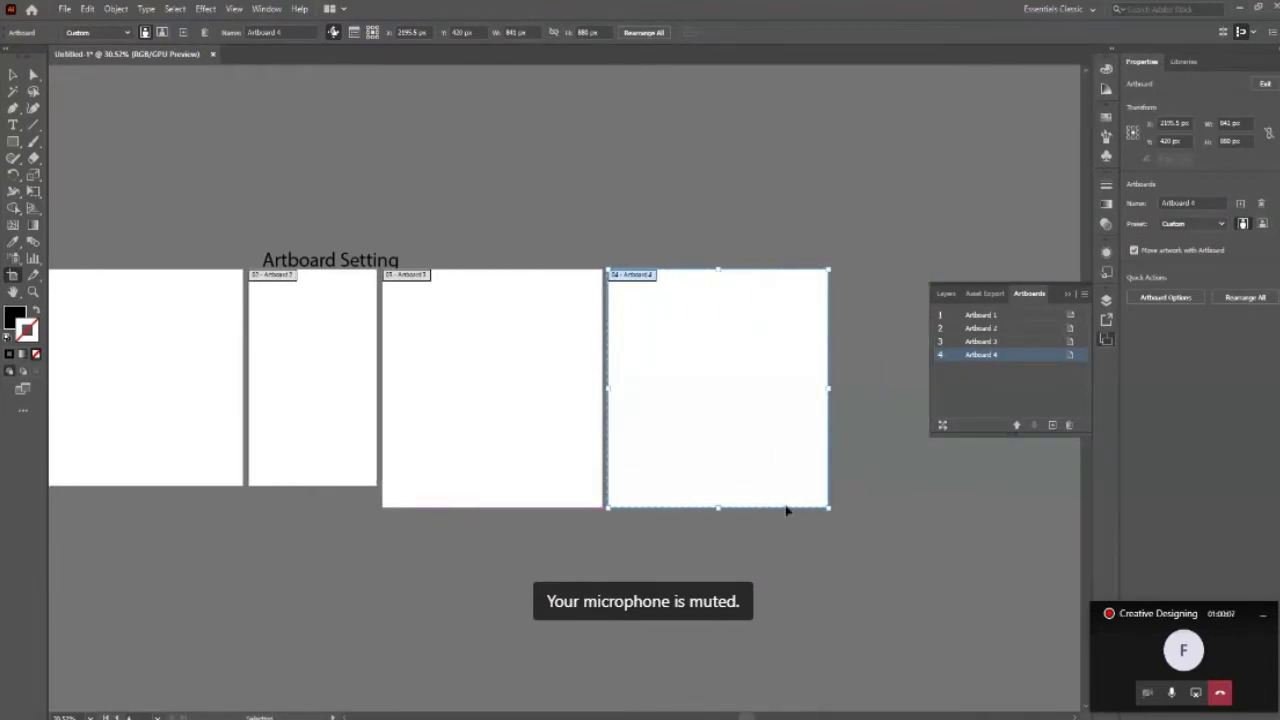
pyautogui.hscroll(-5, 787, 507)
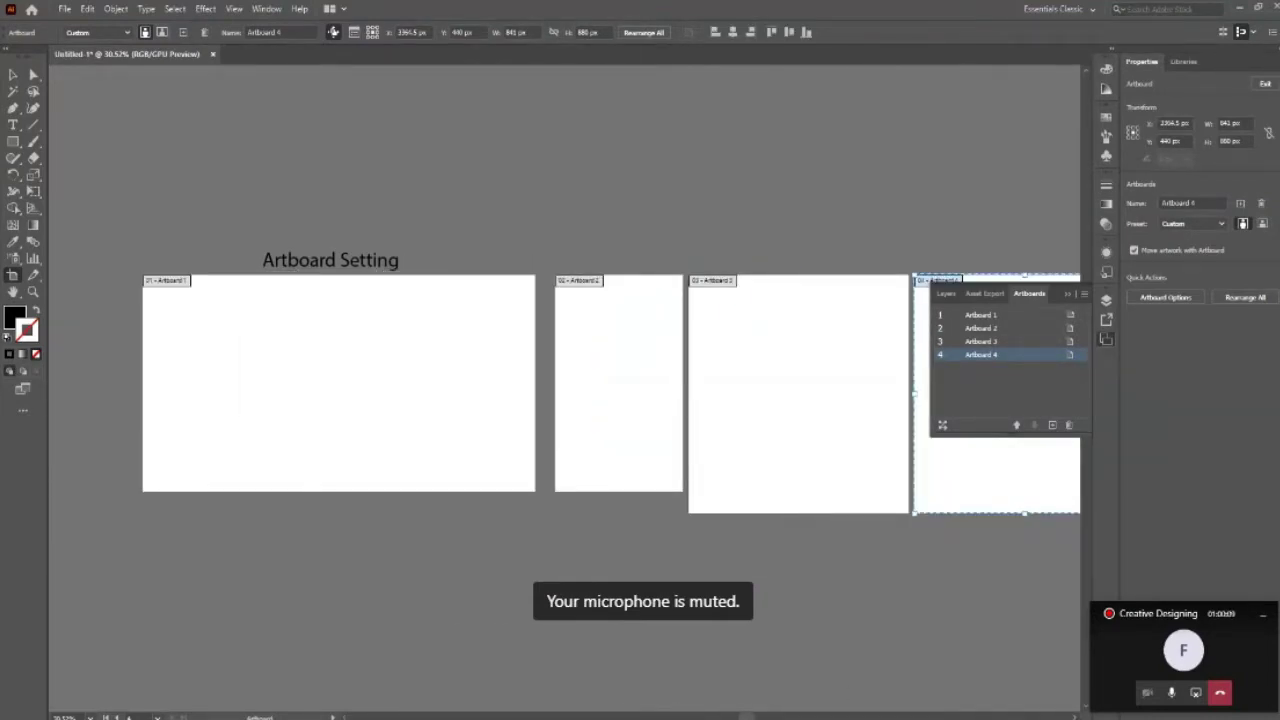
pyautogui.hscroll(2, 600, 394)
pyautogui.hscroll(6, 995, 355)
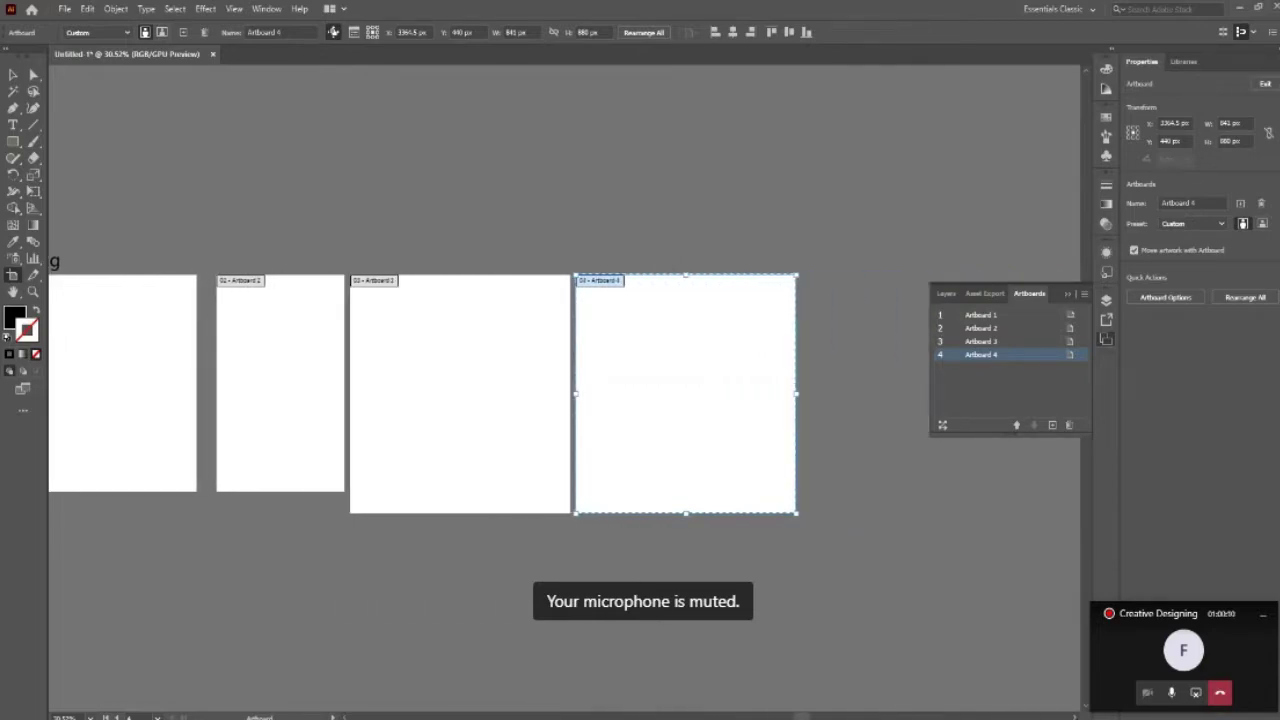
pyautogui.click(1001, 339)
# Drag Artboard 4's right edge out to about 939 px wide, then return to the Selection tool.
pyautogui.hotkey('ctrl', '=')
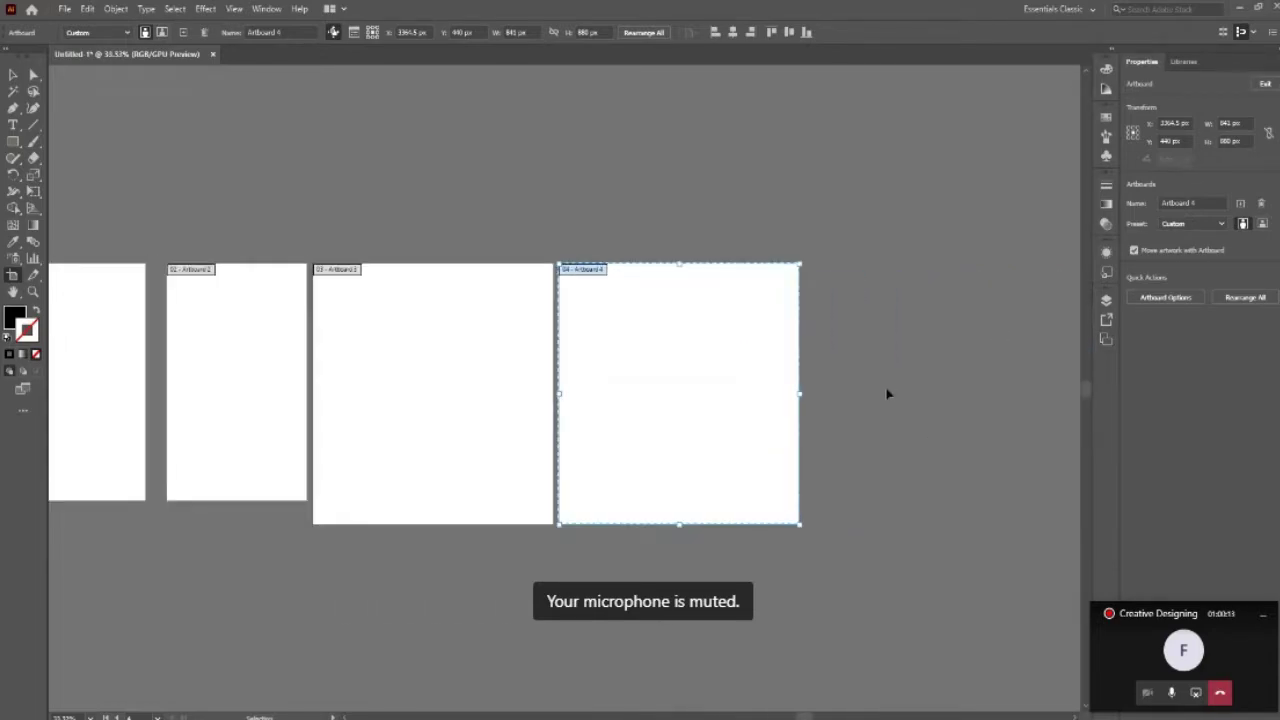
pyautogui.hotkey('ctrl', '=')
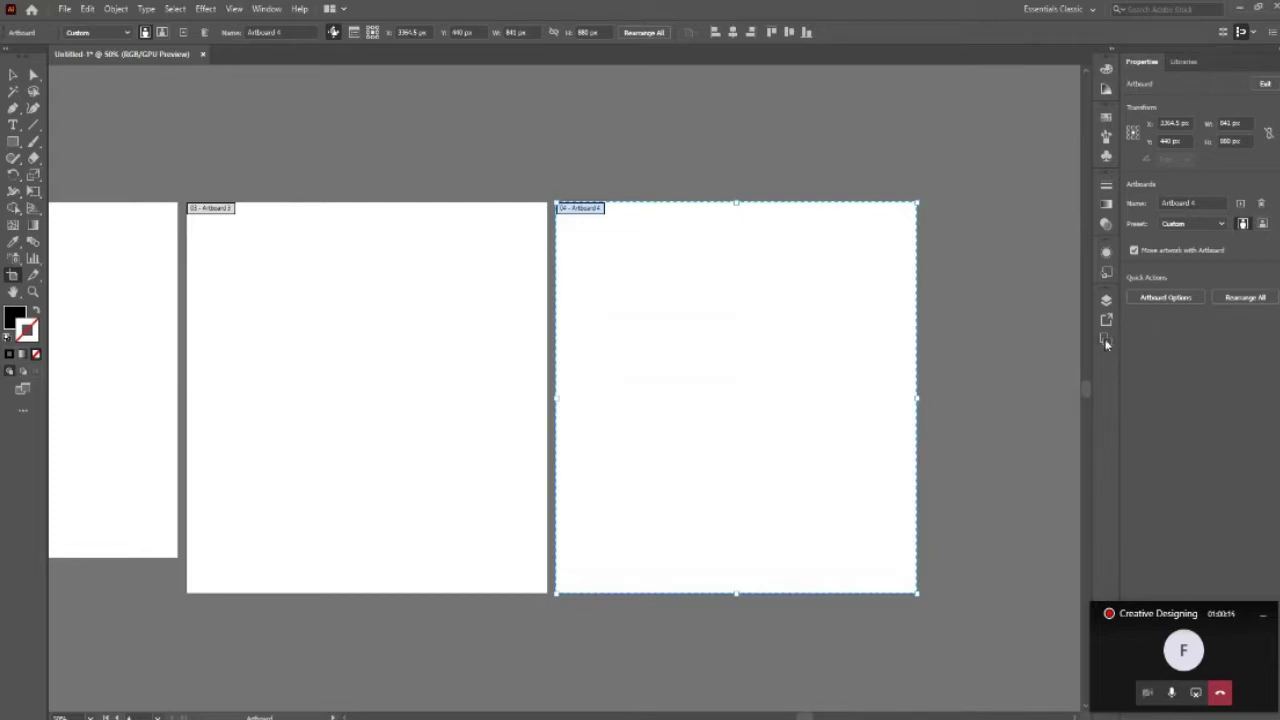
pyautogui.click(1106, 340)
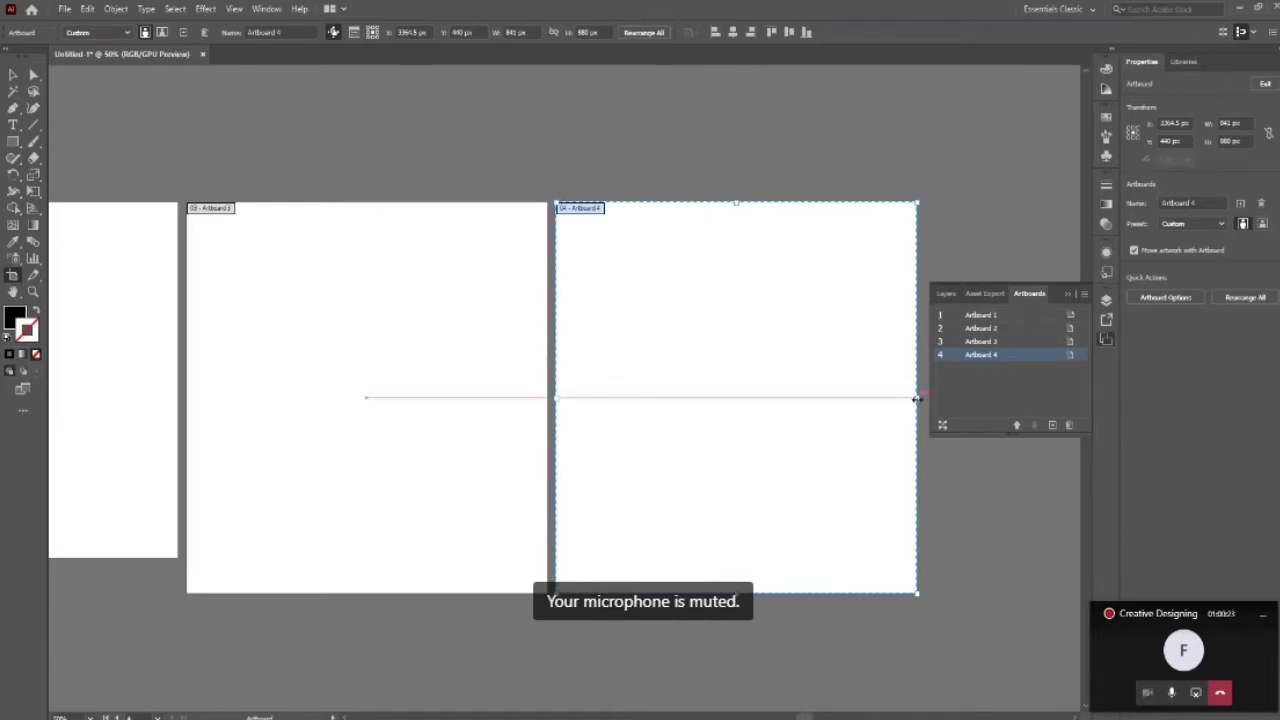
pyautogui.moveTo(916, 398); pyautogui.dragTo(941, 398)
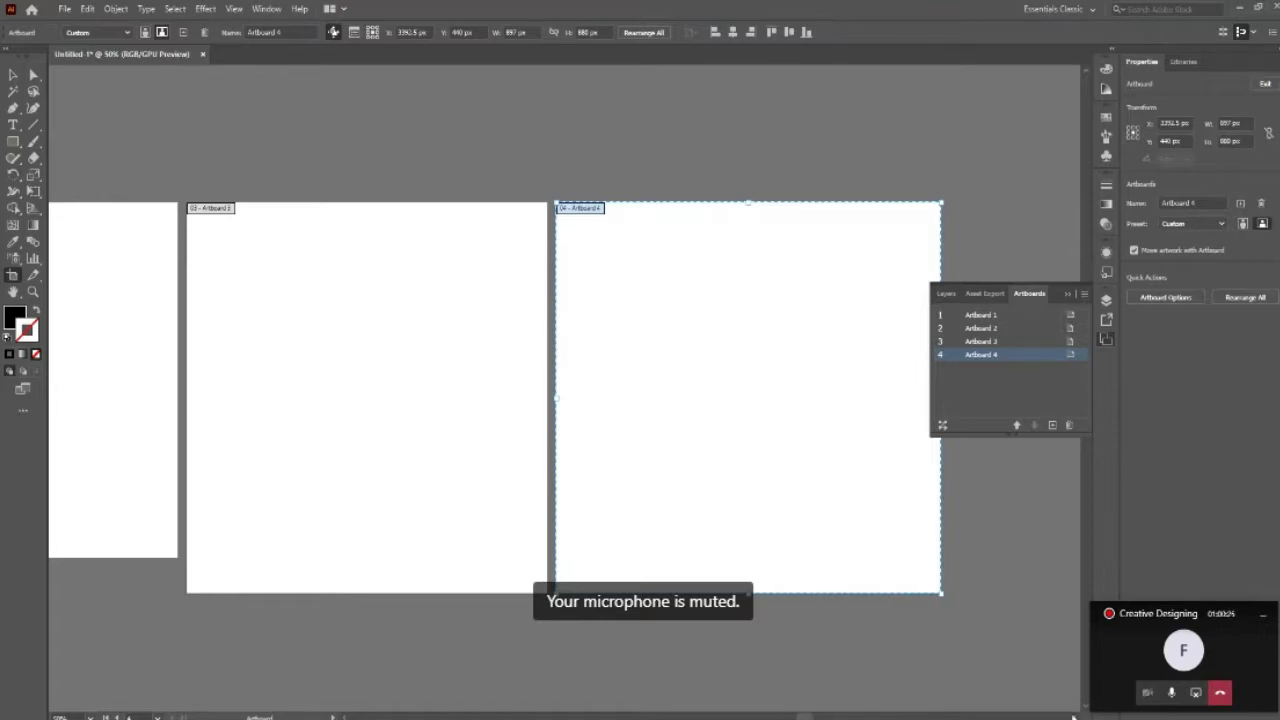
pyautogui.hscroll(3, 855, 386)
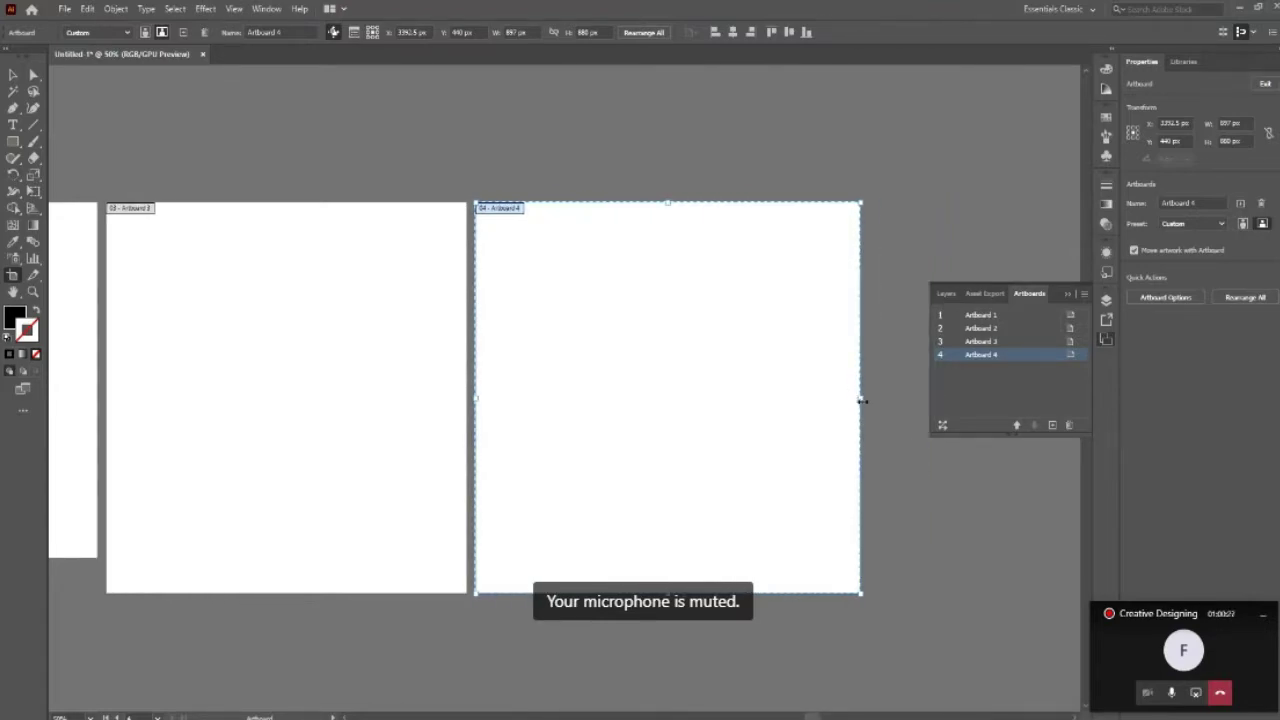
pyautogui.moveTo(861, 398); pyautogui.dragTo(879, 398)
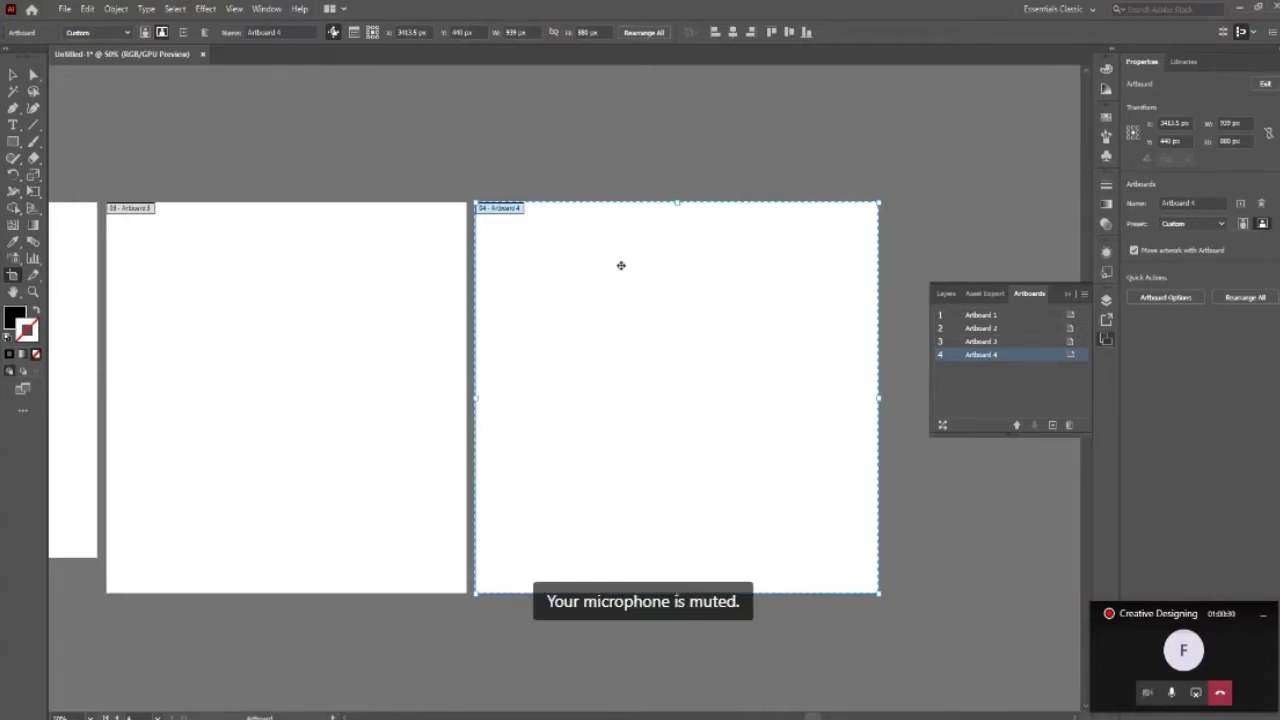
pyautogui.press('v')
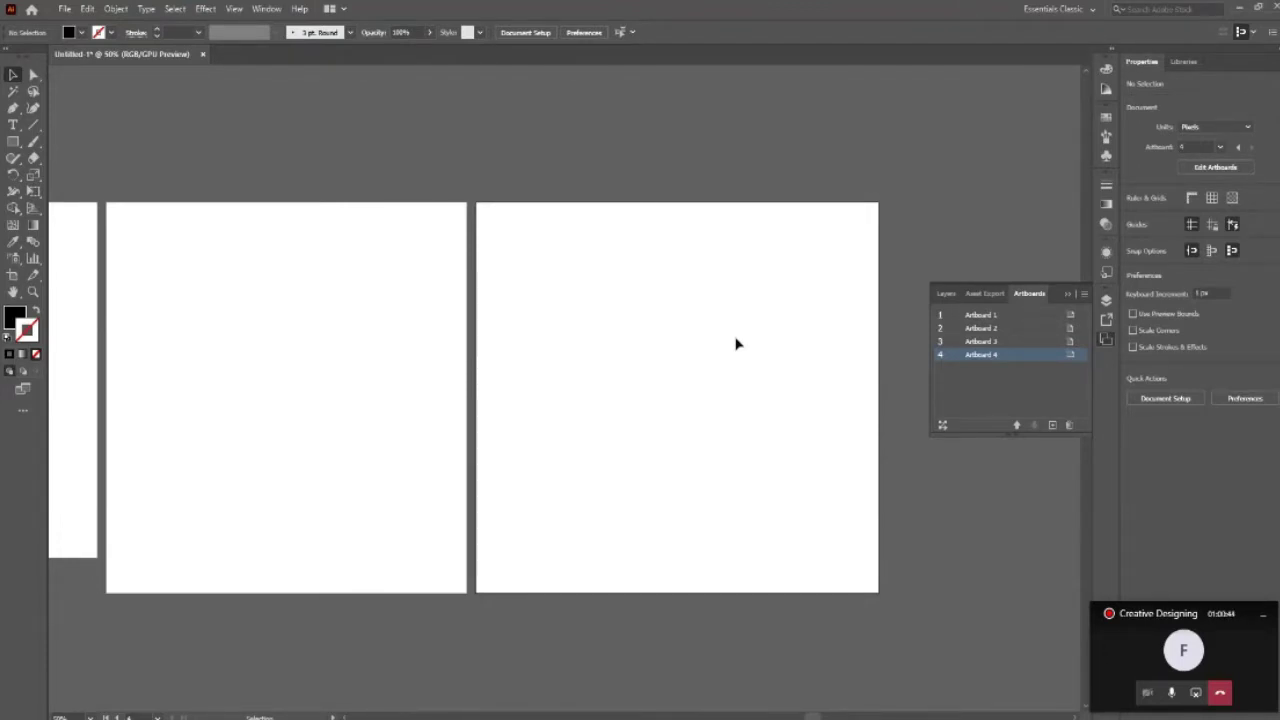
# Change the document units from Pixels to Inches in the Properties panel.
pyautogui.click(1064, 290)
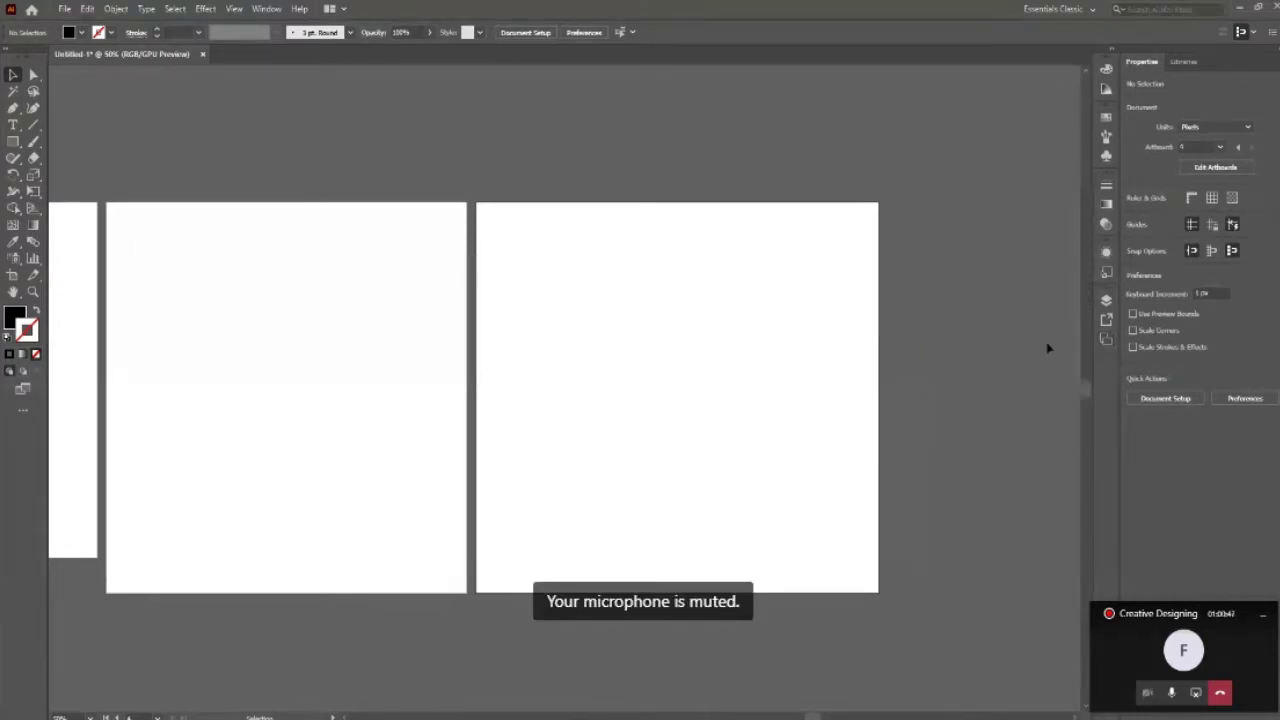
pyautogui.click(1109, 256)
pyautogui.click(1108, 255)
pyautogui.click(1105, 338)
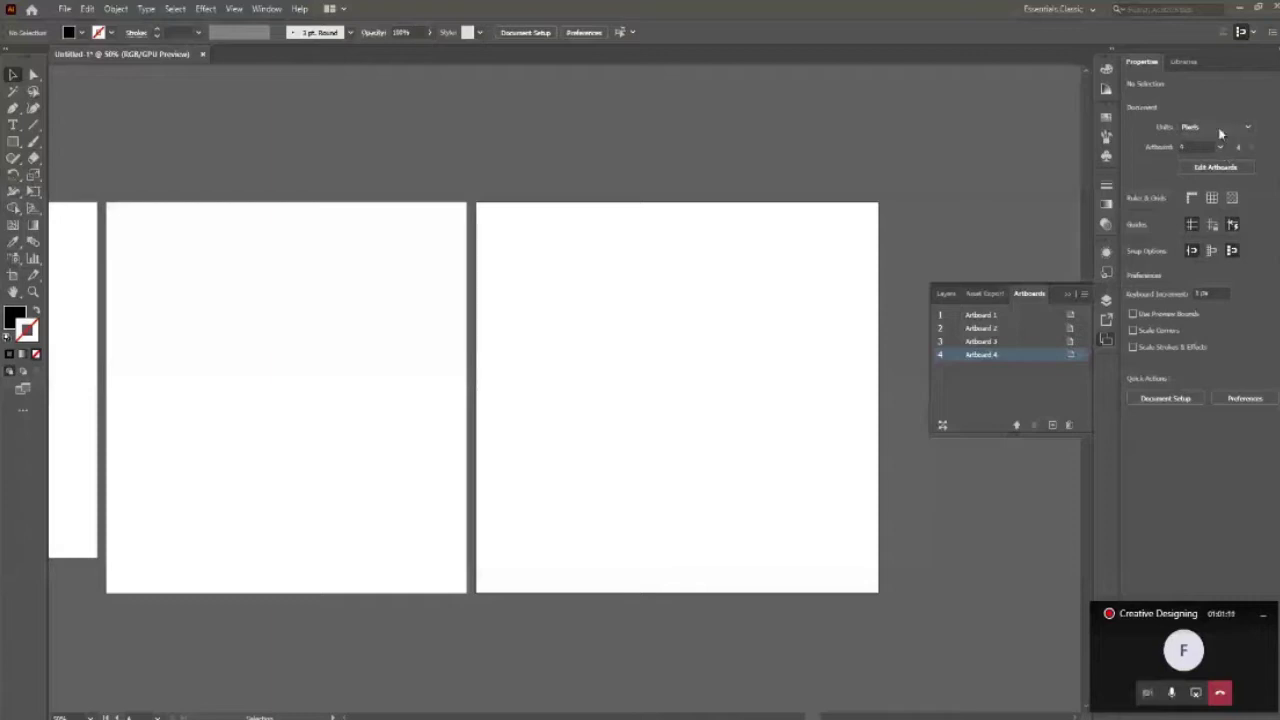
pyautogui.click(1218, 127)
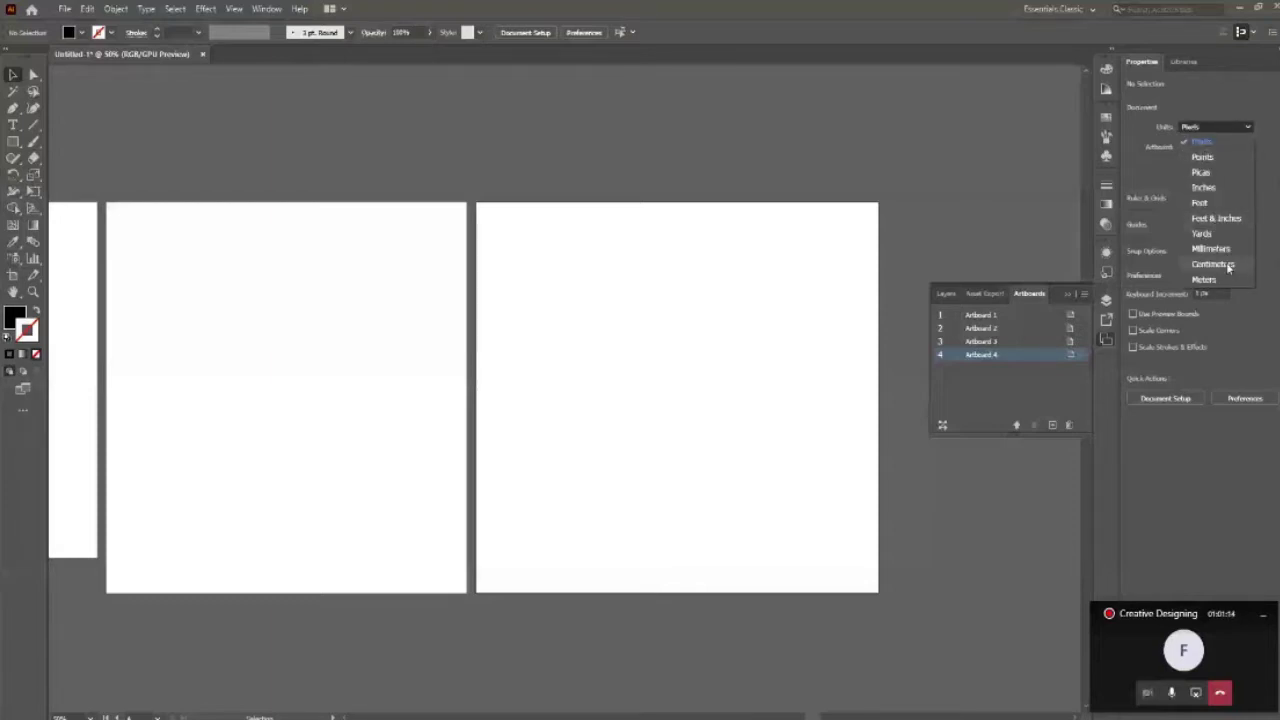
pyautogui.click(1205, 188)
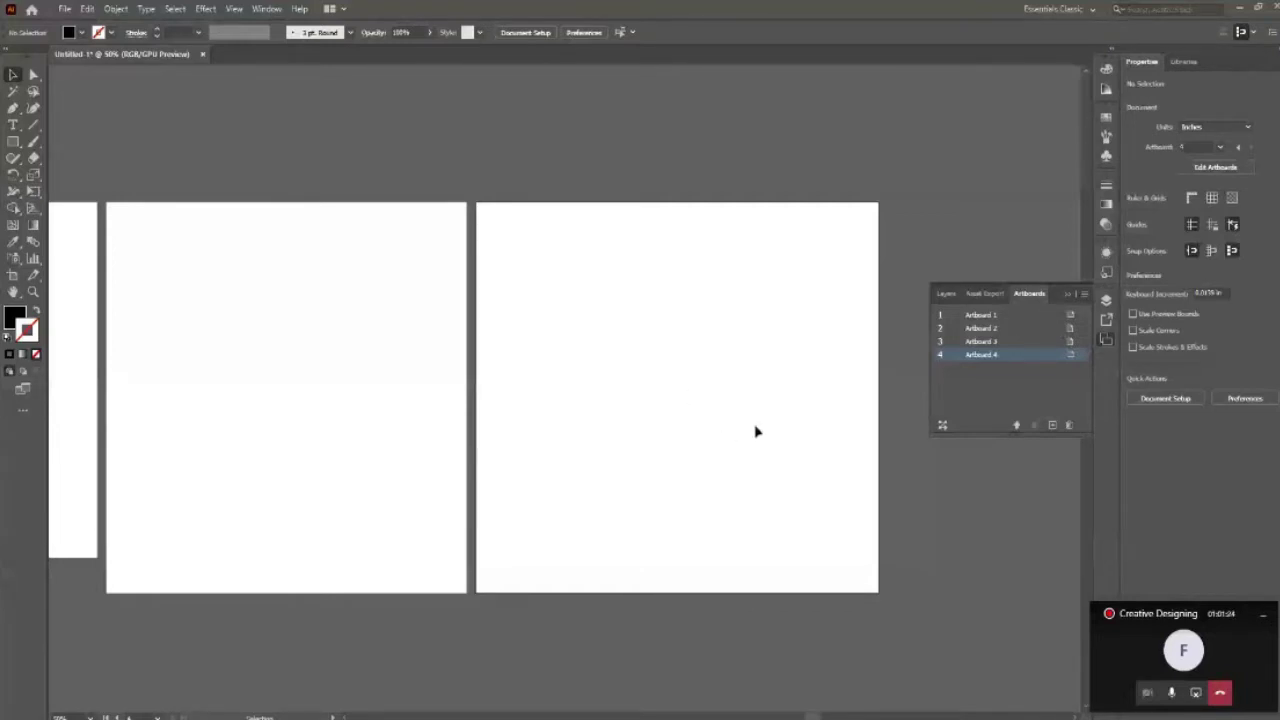
pyautogui.click(1217, 170)
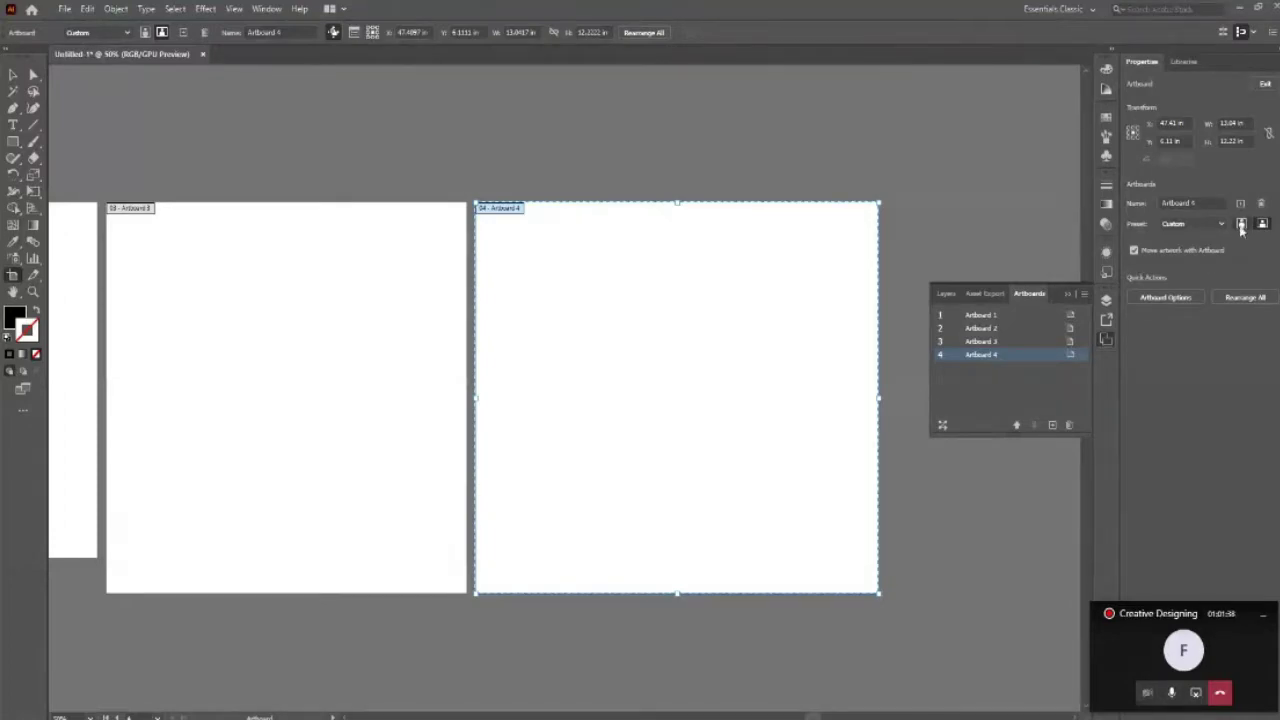
pyautogui.click(145, 33)
pyautogui.click(161, 32)
pyautogui.click(1201, 203)
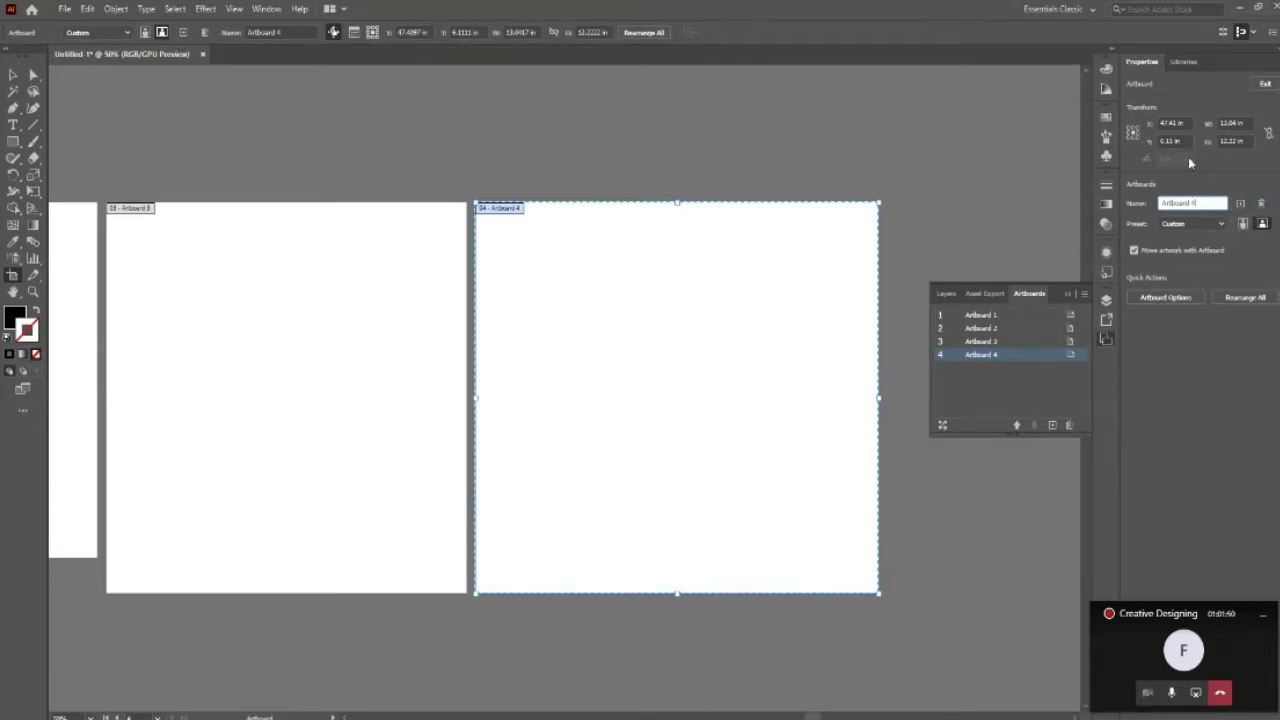
pyautogui.click(1262, 203)
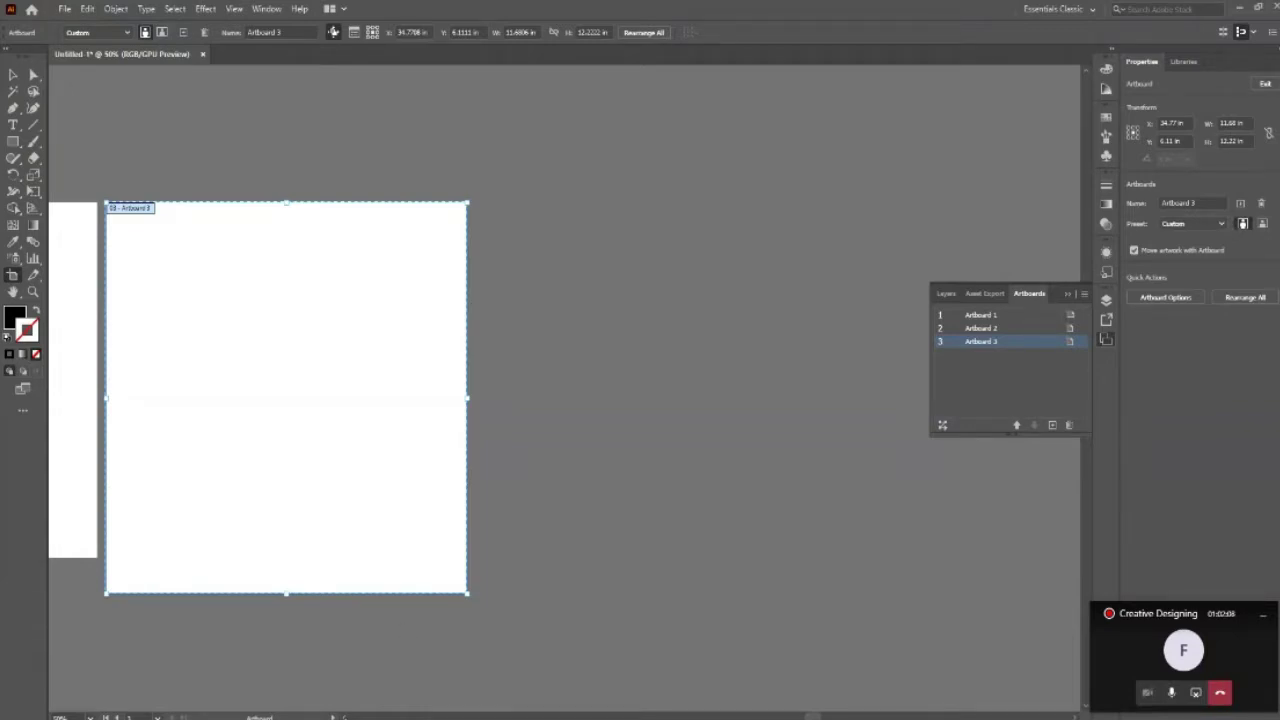
pyautogui.hscroll(-5, 340, 400)
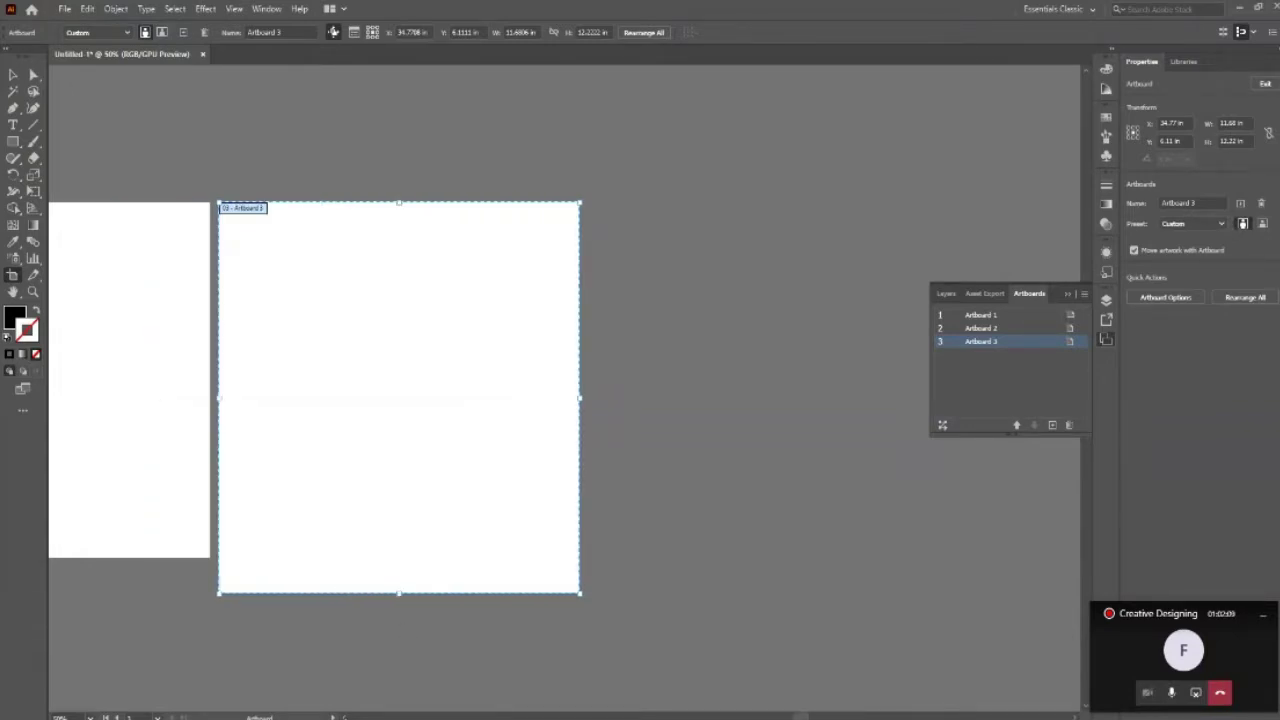
pyautogui.hscroll(-10, 565, 400)
pyautogui.hscroll(-3, 565, 400)
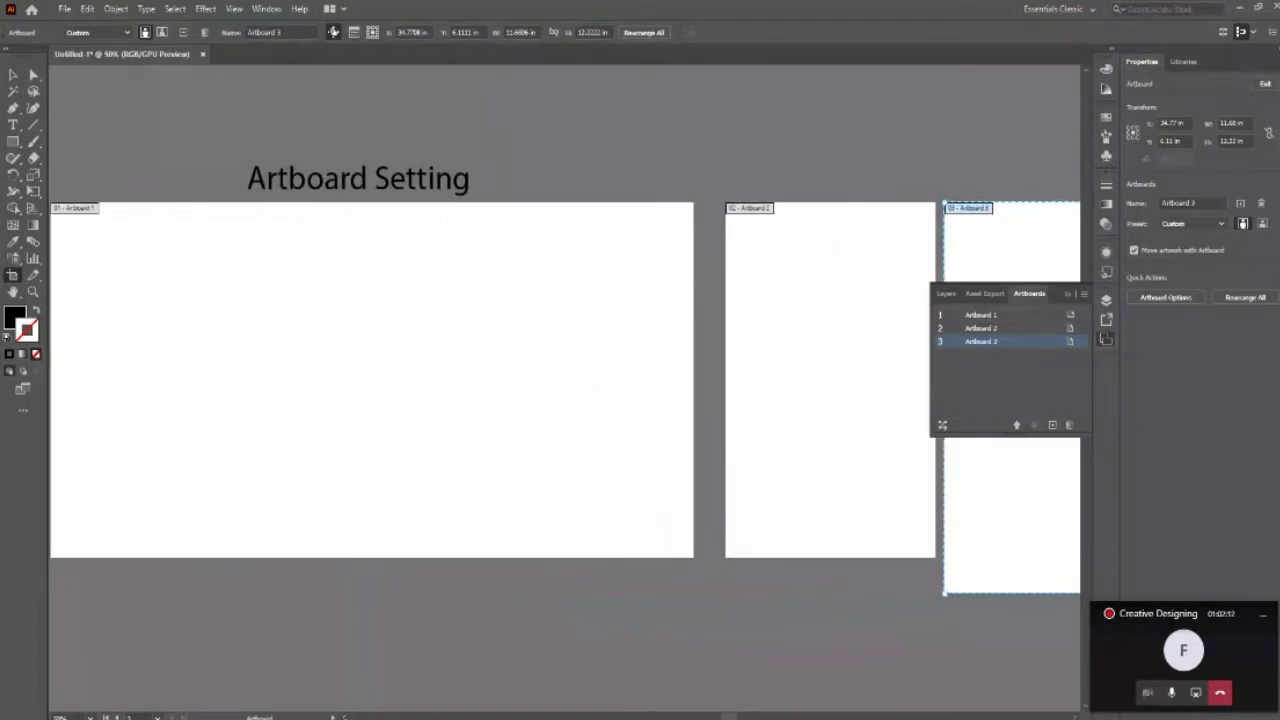
pyautogui.hscroll(-4, 565, 400)
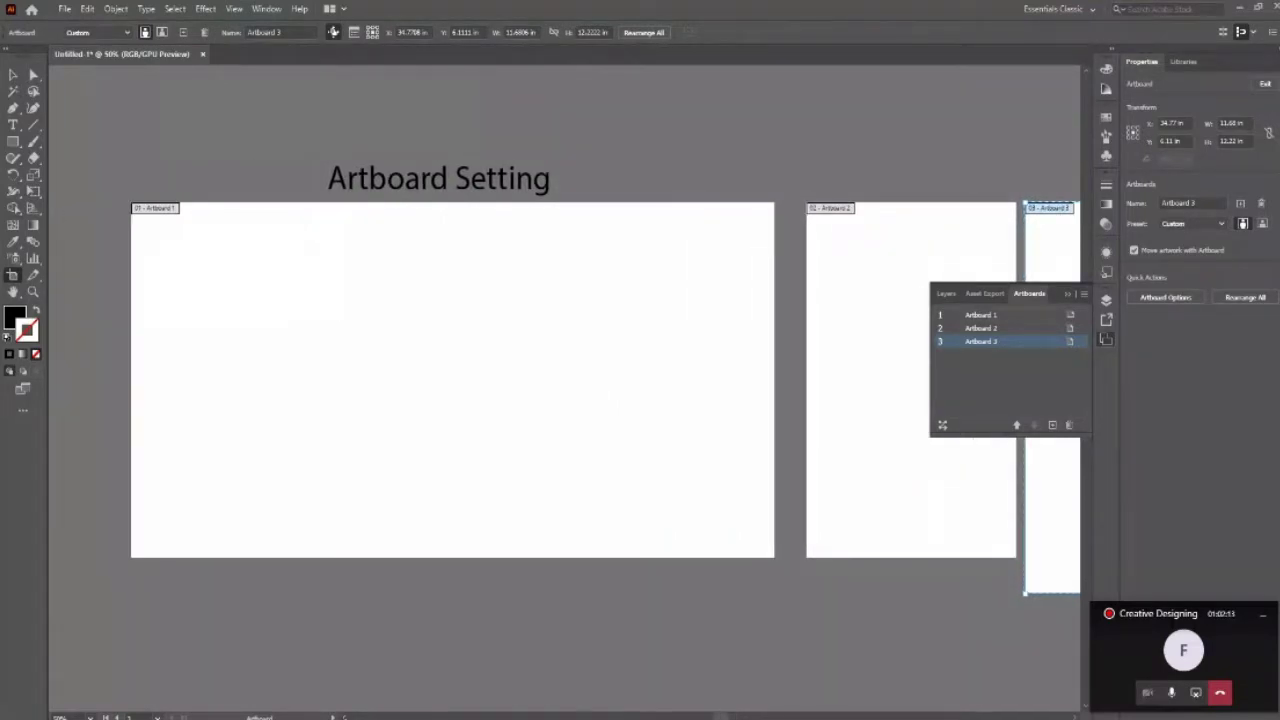
pyautogui.click(851, 457)
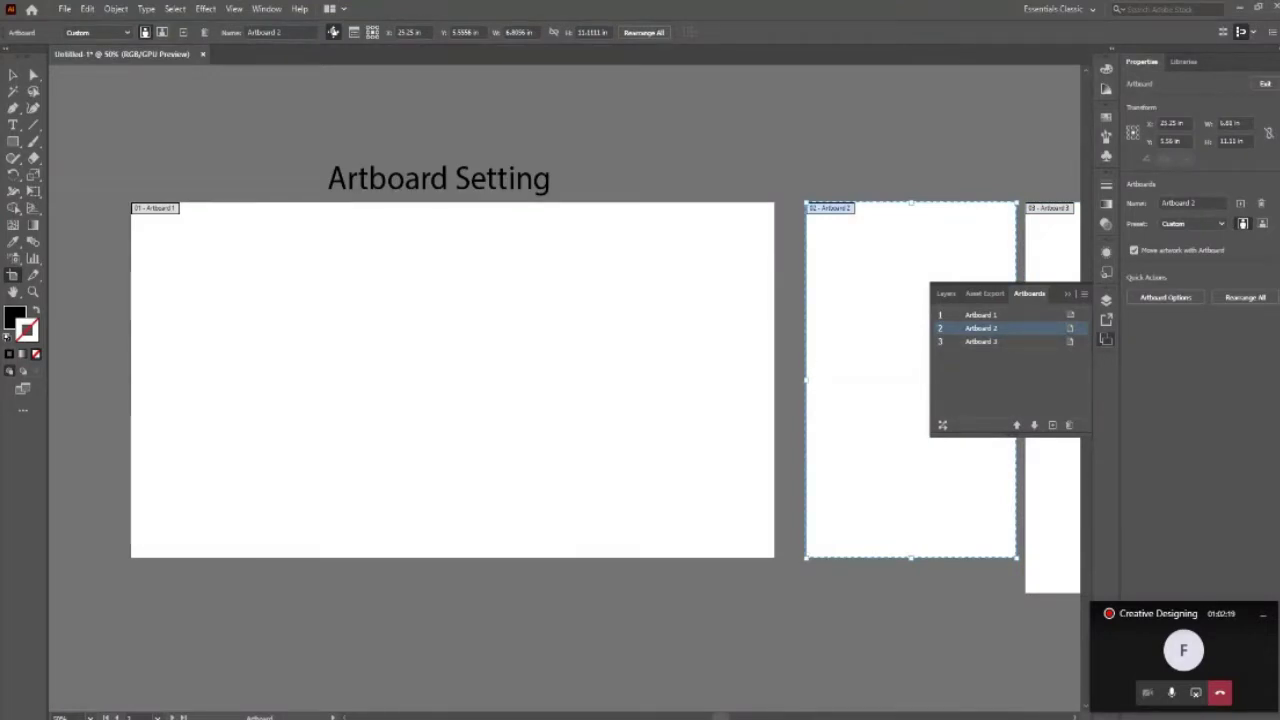
pyautogui.hscroll(2, 565, 380)
pyautogui.hscroll(3, 565, 380)
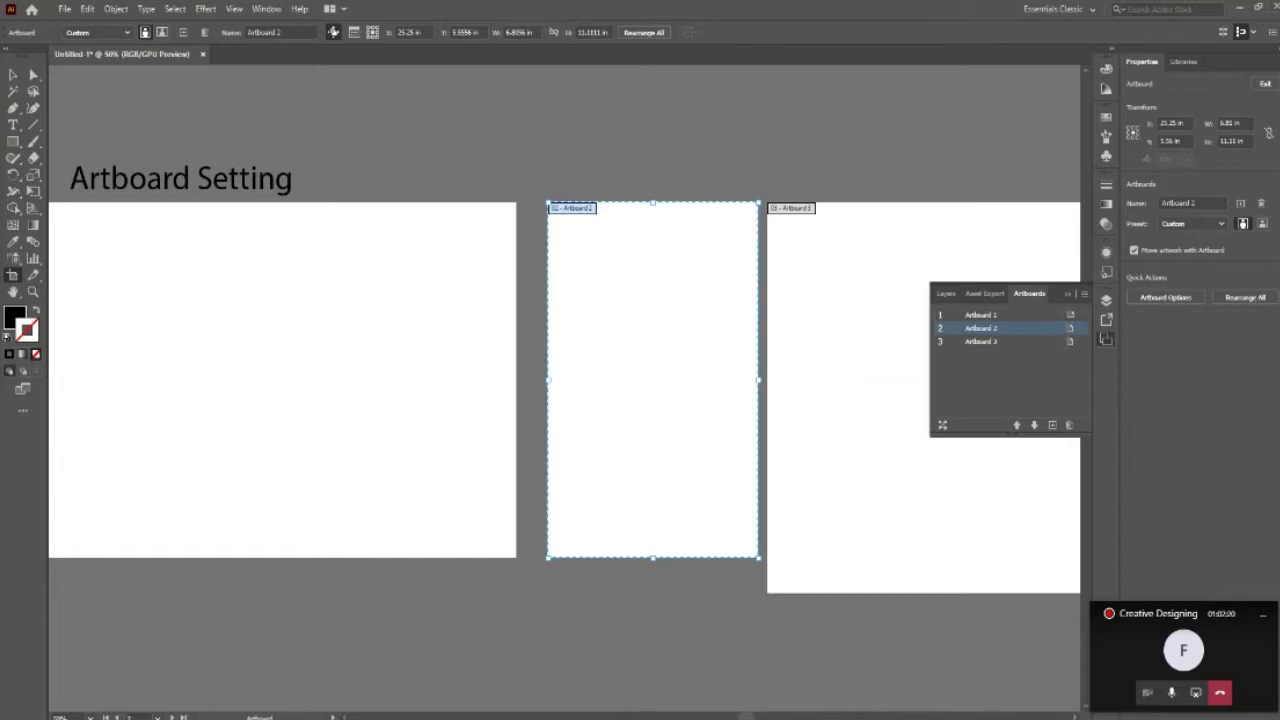
pyautogui.hscroll(1, 643, 289)
pyautogui.scroll(-2, 643, 289)
pyautogui.scroll(-3, 643, 289)
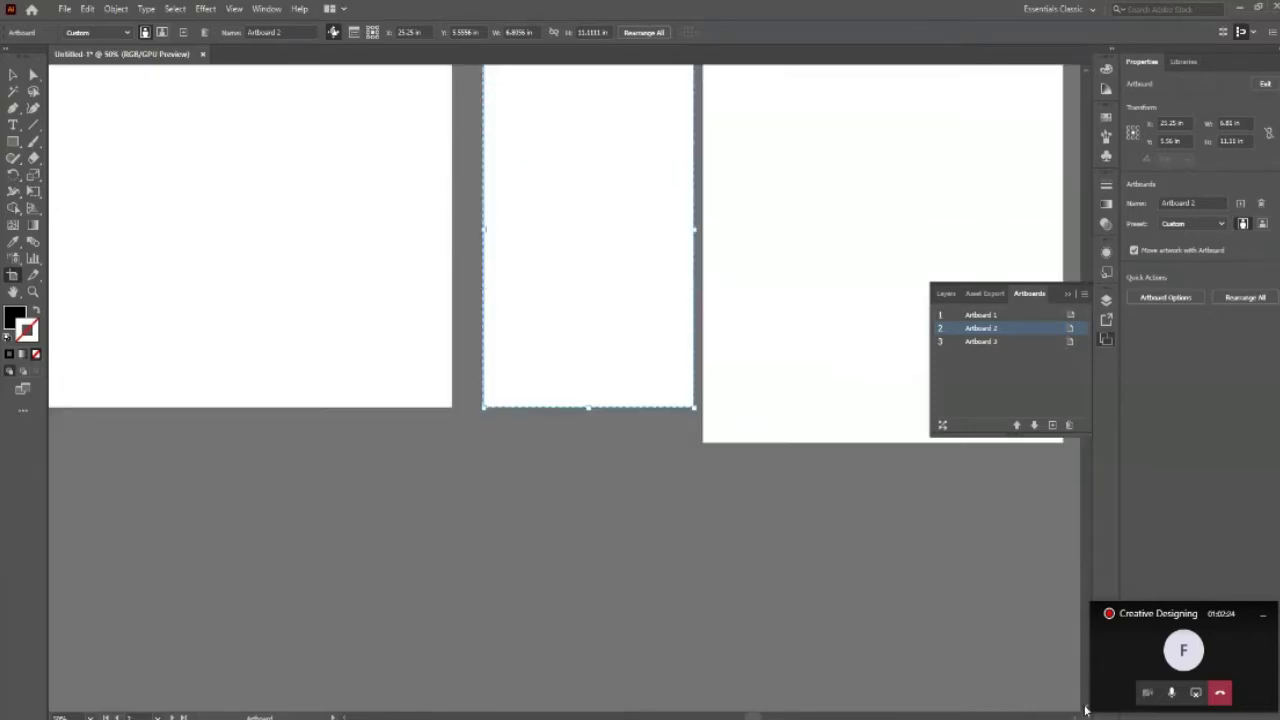
pyautogui.scroll(-1, 643, 289)
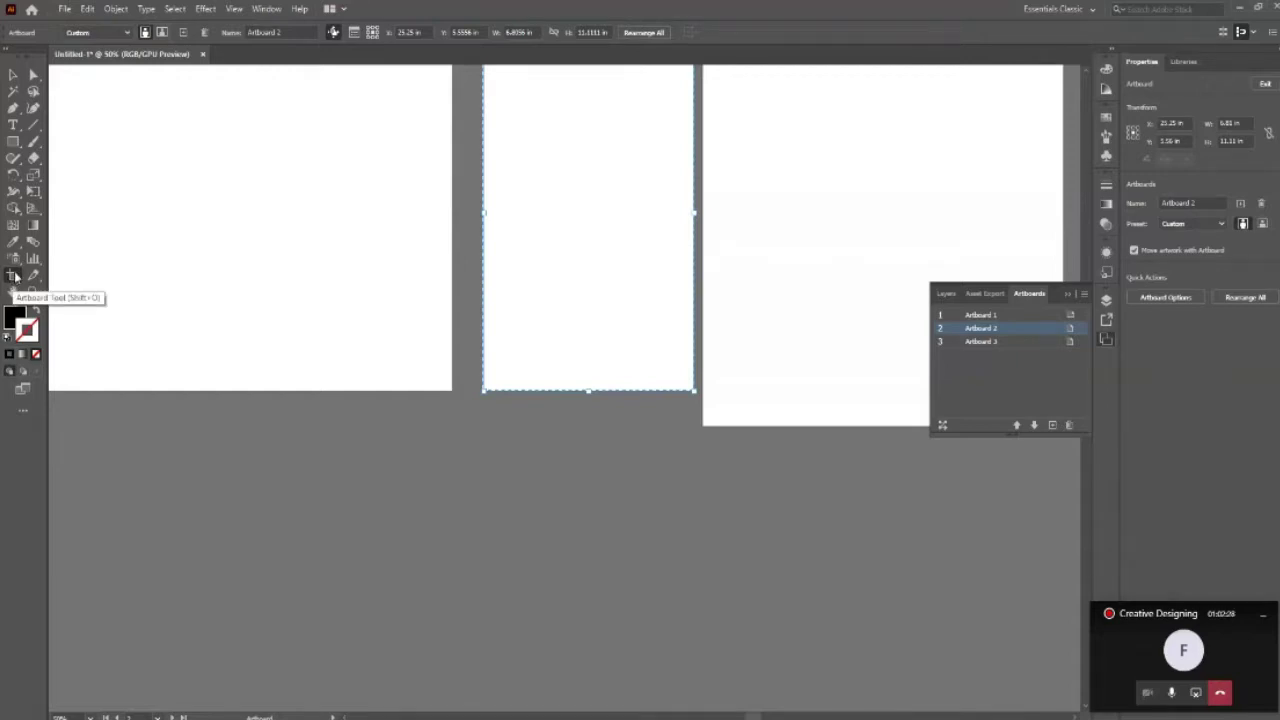
# With the Artboard tool, move Artboard 3 beside Artboard 1 and reposition Artboards 1 and 2, undoing one move.
pyautogui.click(12, 280)
pyautogui.moveTo(598, 208)
pyautogui.mouseDown()
pyautogui.moveTo(610, 292)
pyautogui.moveTo(597, 646)
pyautogui.mouseUp()
pyautogui.moveTo(795, 331)
pyautogui.mouseDown()
pyautogui.moveTo(583, 331)
pyautogui.moveTo(569, 309)
pyautogui.mouseUp()
pyautogui.moveTo(259, 321); pyautogui.dragTo(266, 546)
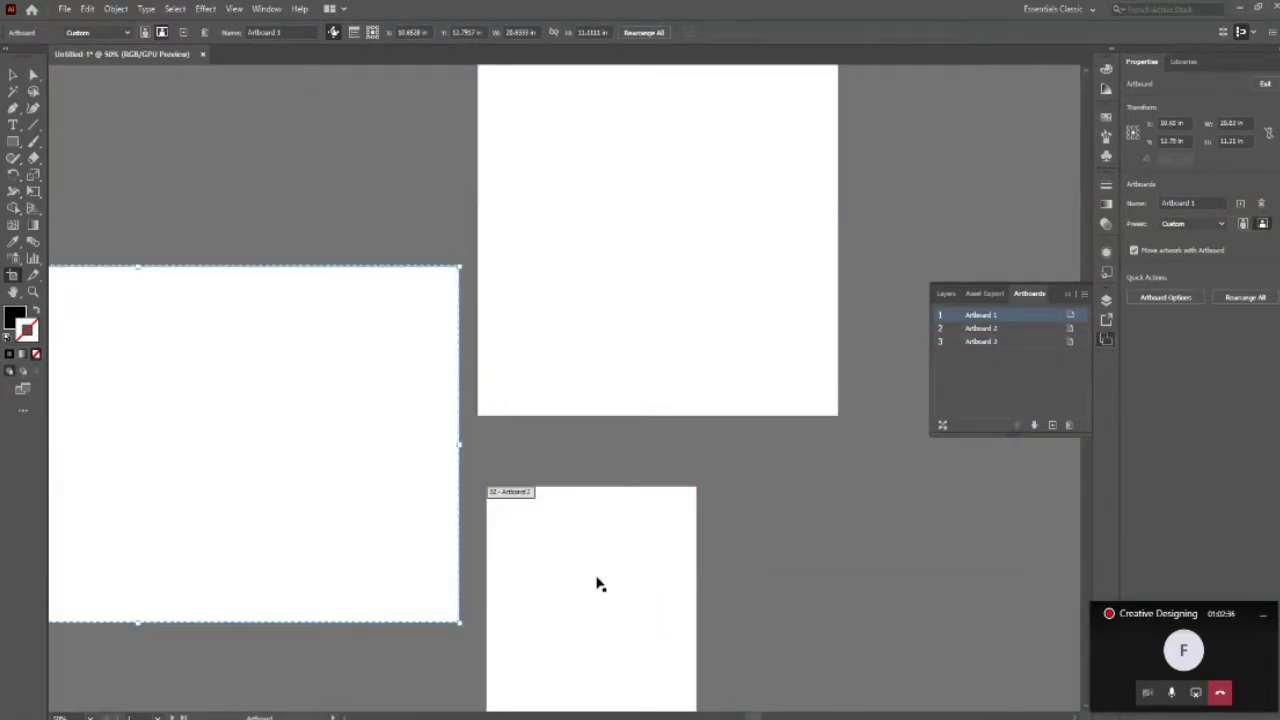
pyautogui.moveTo(597, 580)
pyautogui.mouseDown()
pyautogui.moveTo(256, 34)
pyautogui.moveTo(280, 100)
pyautogui.mouseUp()
pyautogui.moveTo(407, 264); pyautogui.dragTo(326, 240)
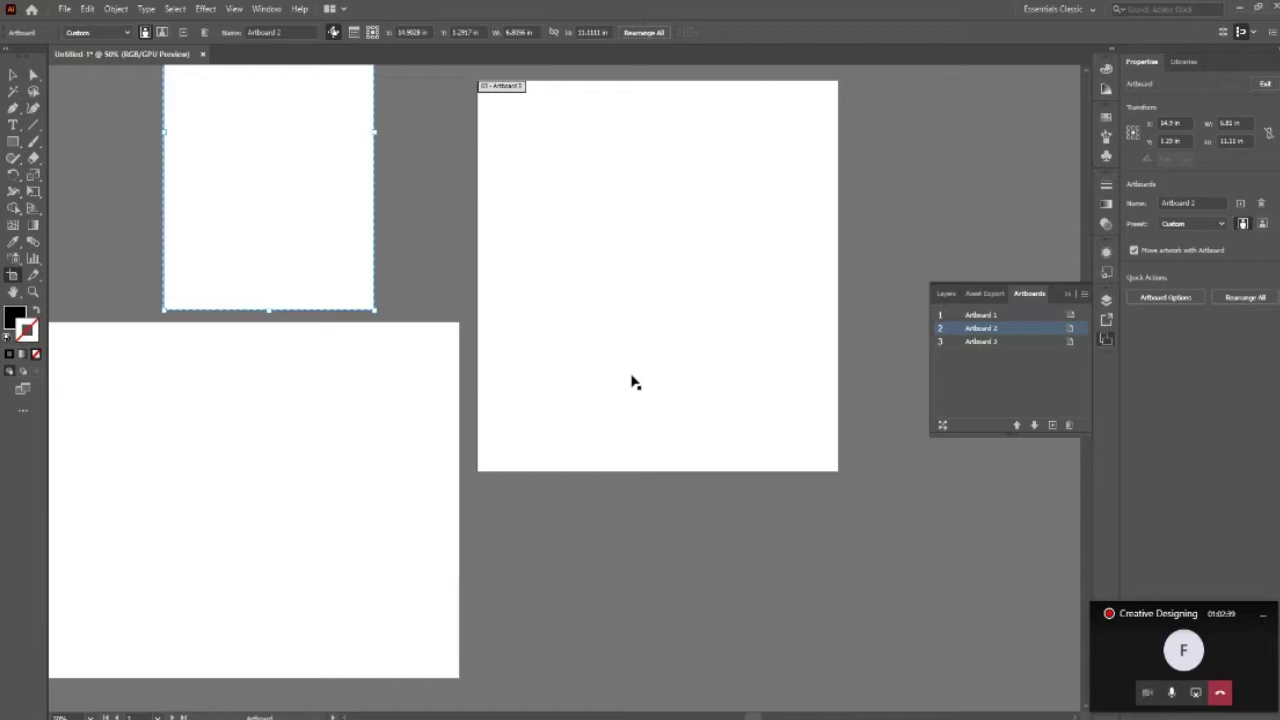
pyautogui.hotkey('ctrl', 'z')
# Lower Artboard 3 slightly and place Artboard 2 lower, to its right.
pyautogui.moveTo(632, 381); pyautogui.dragTo(657, 440)
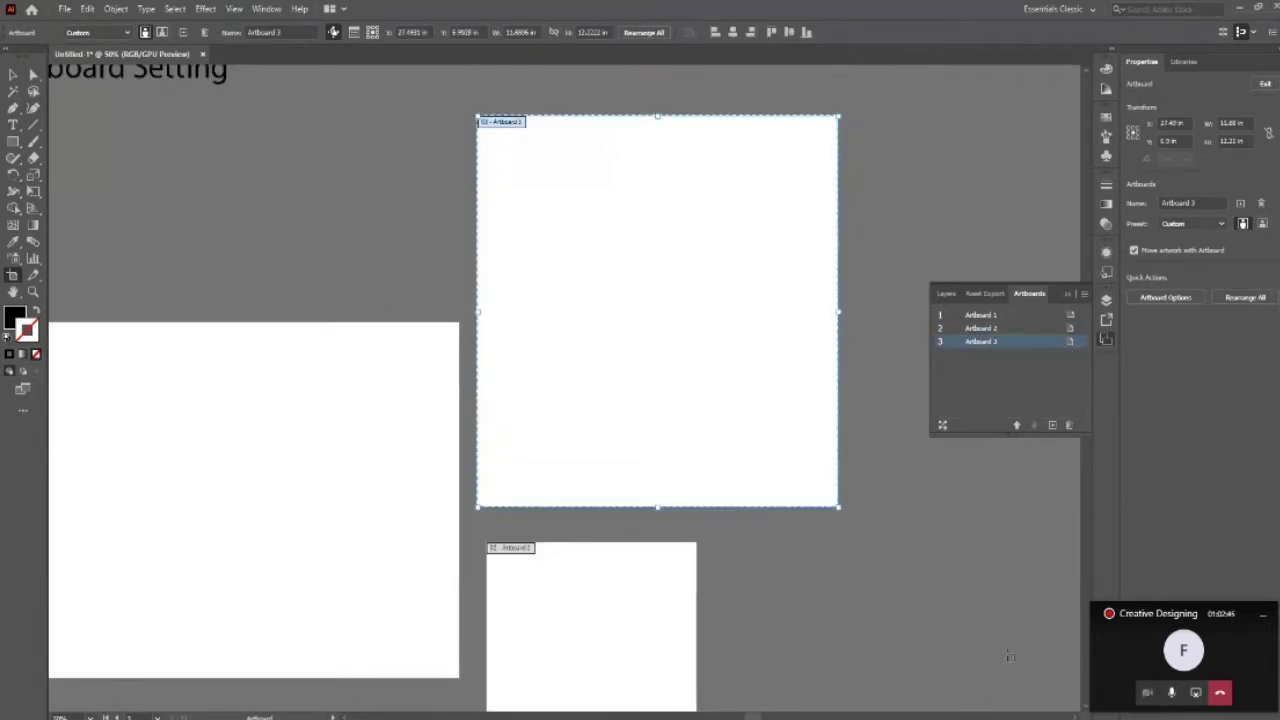
pyautogui.hscroll(3, 1076, 718)
pyautogui.hscroll(3, 966, 677)
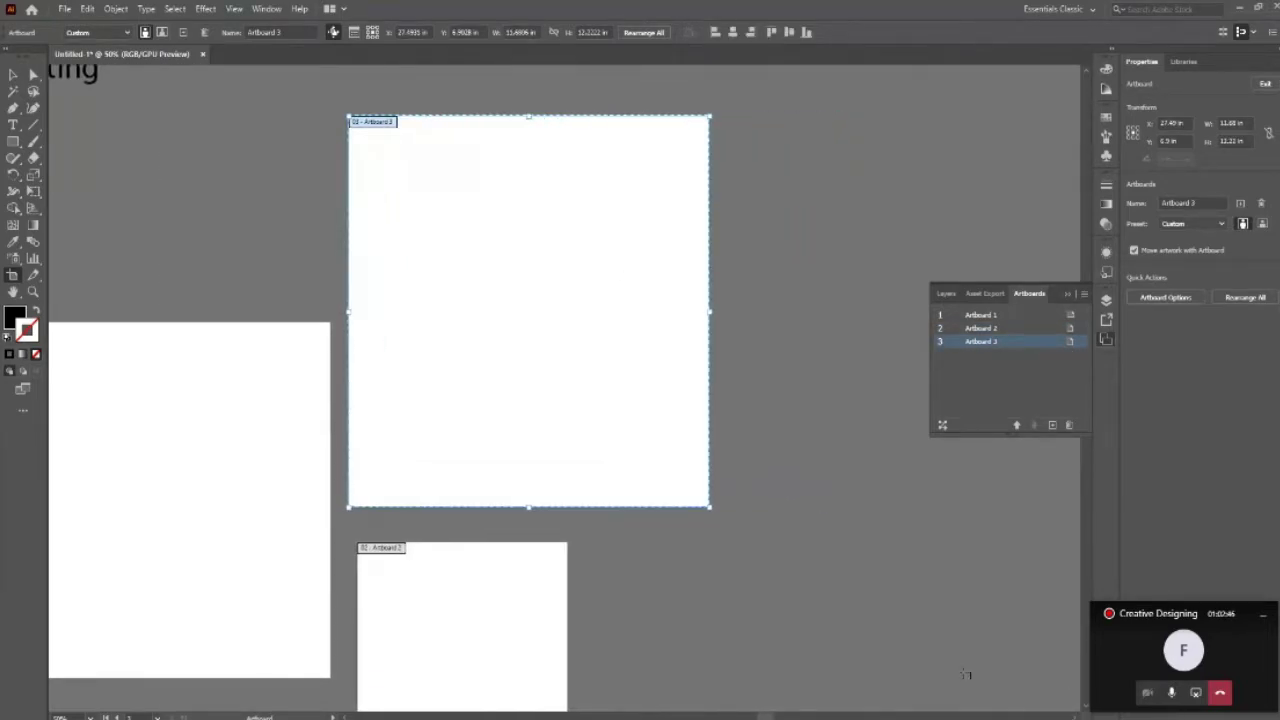
pyautogui.moveTo(509, 603)
pyautogui.mouseDown()
pyautogui.moveTo(880, 503)
pyautogui.moveTo(868, 505)
pyautogui.mouseUp()
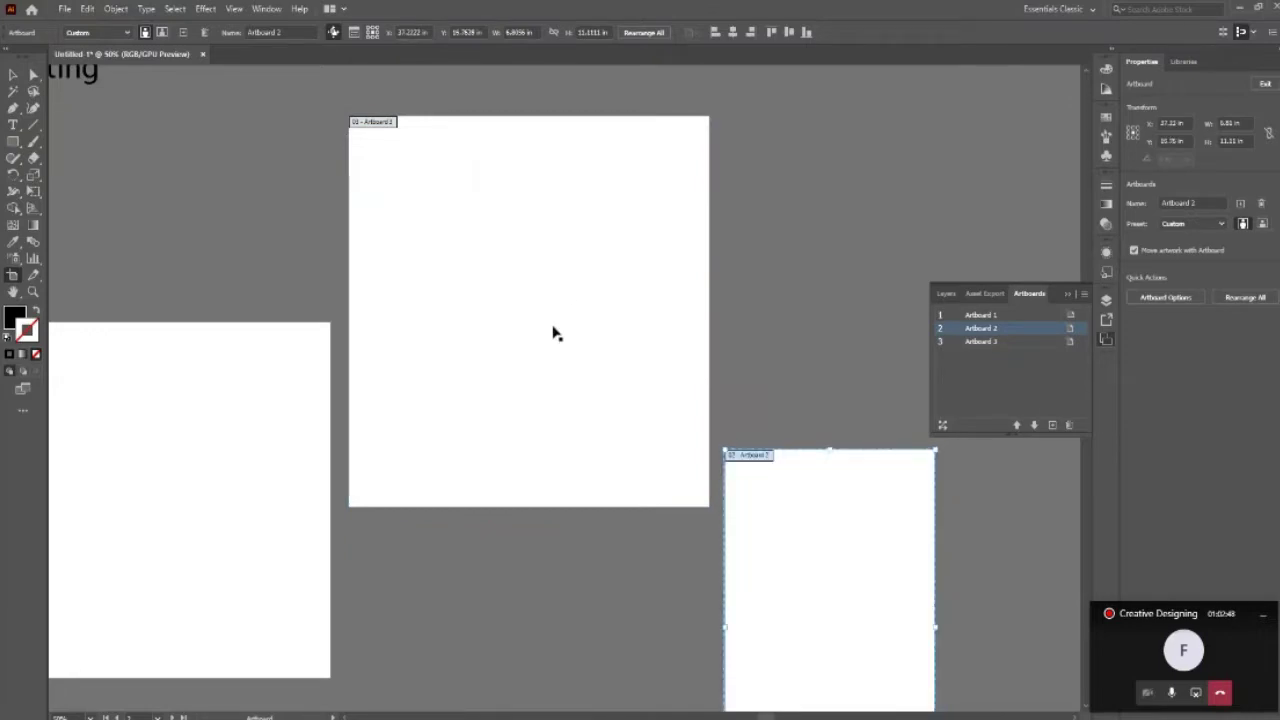
pyautogui.moveTo(569, 300); pyautogui.dragTo(563, 505)
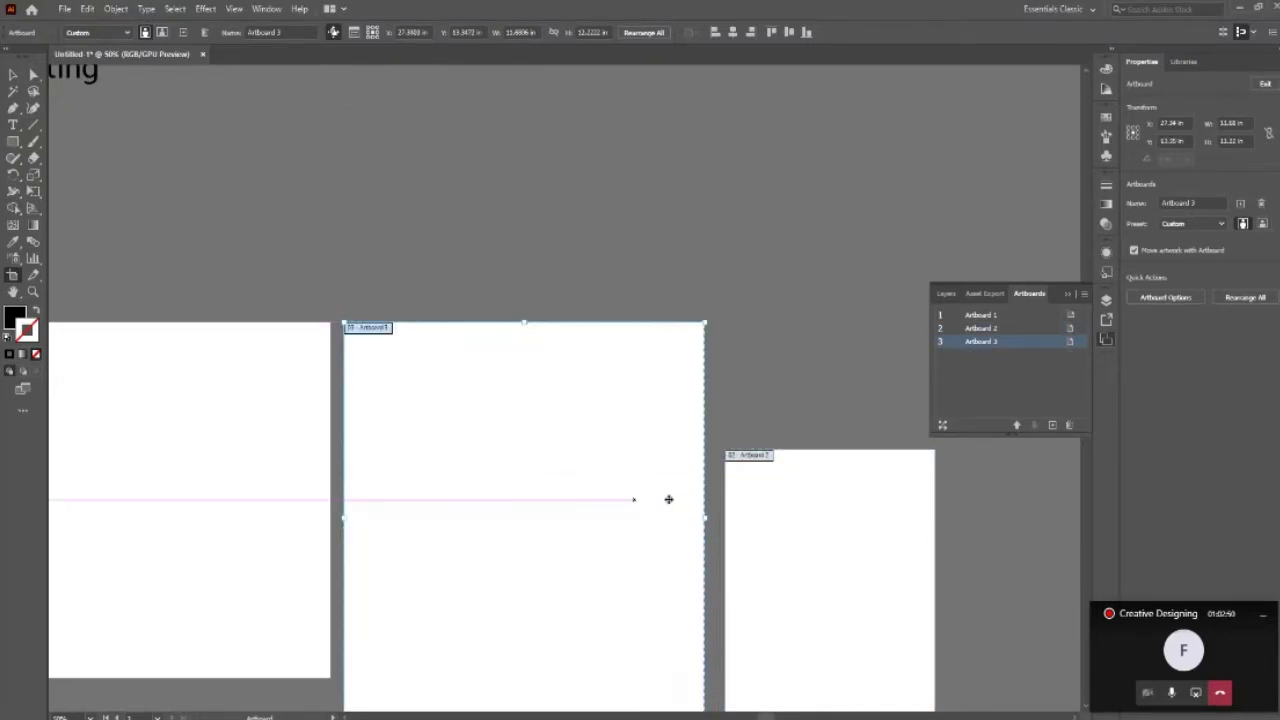
pyautogui.scroll(-3, 430, 705)
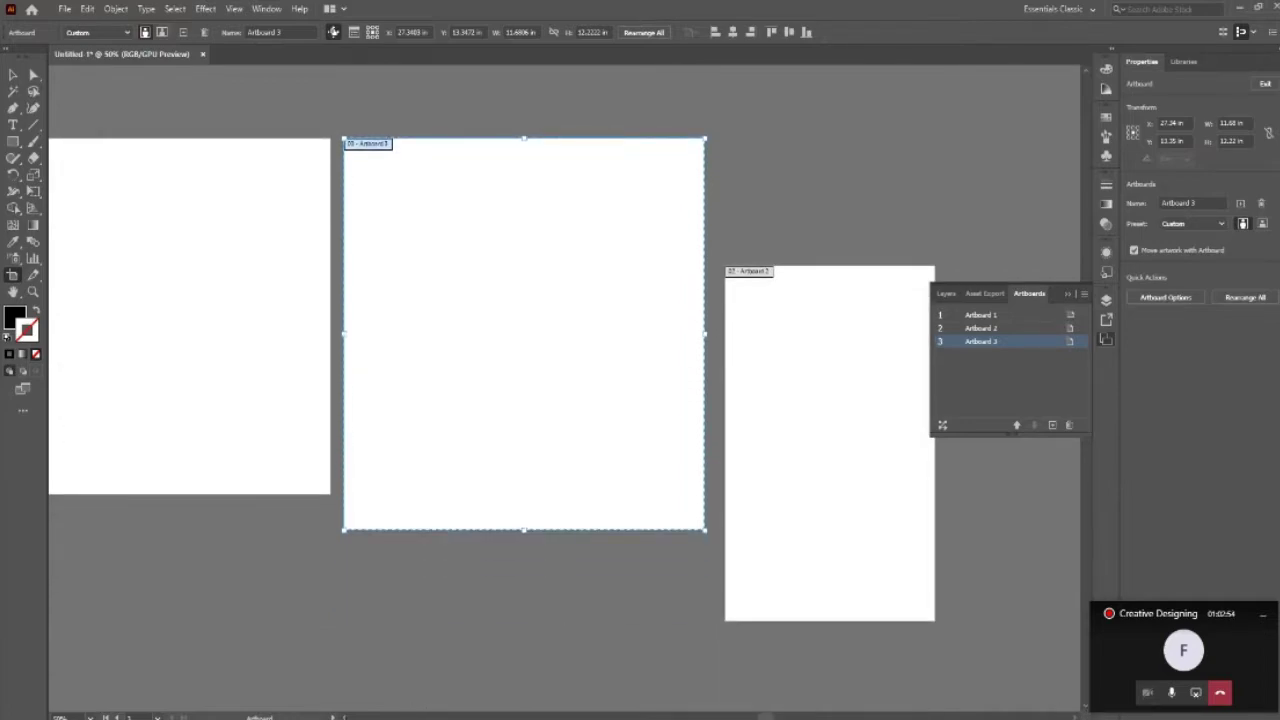
pyautogui.hscroll(-1, 560, 380)
pyautogui.hscroll(-2, 560, 380)
pyautogui.hscroll(-2, 560, 380)
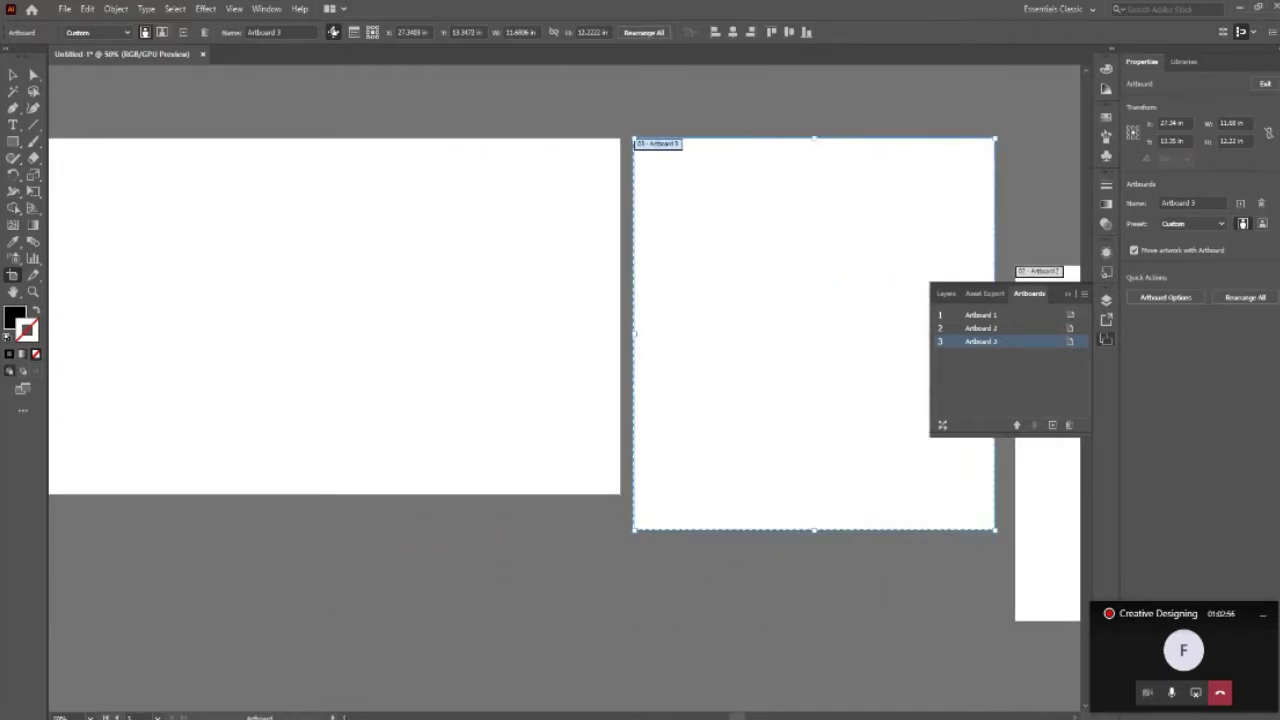
pyautogui.hscroll(-1, 700, 330)
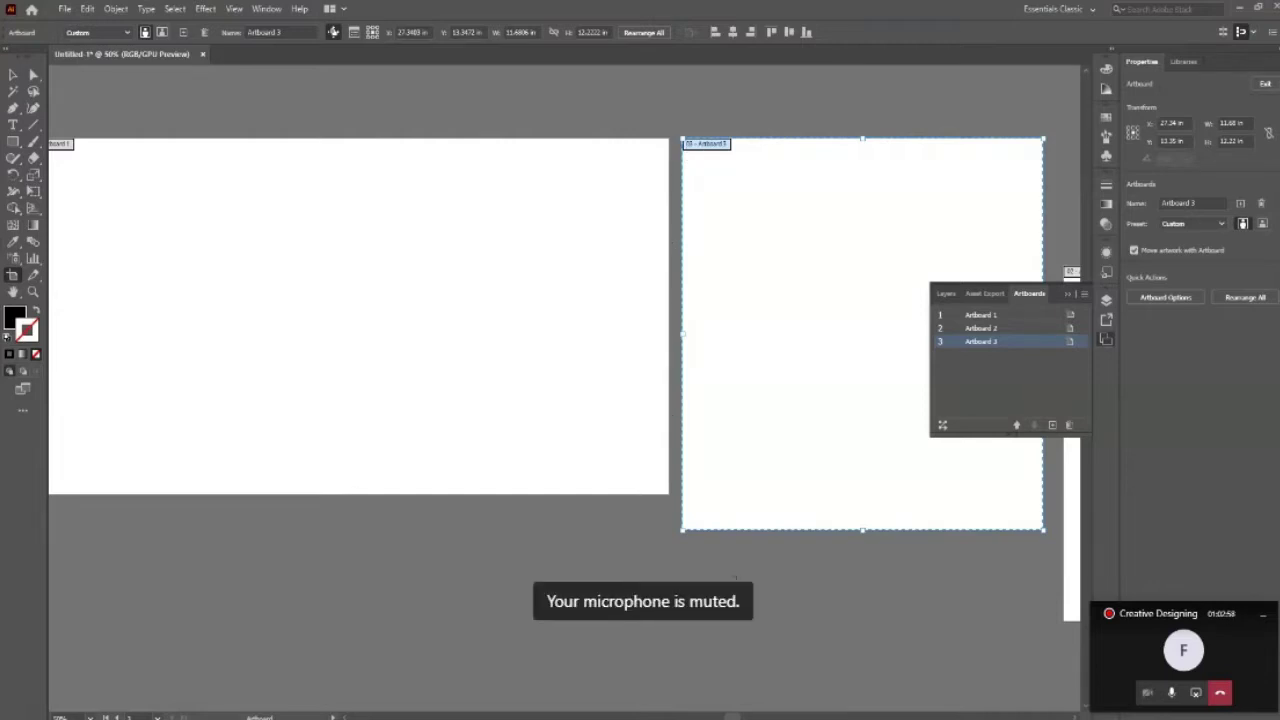
# Stretch Artboard 1's bottom edge so it is 12.22 in tall.
pyautogui.moveTo(529, 403)
pyautogui.mouseDown()
pyautogui.moveTo(557, 499)
pyautogui.moveTo(534, 409)
pyautogui.mouseUp()
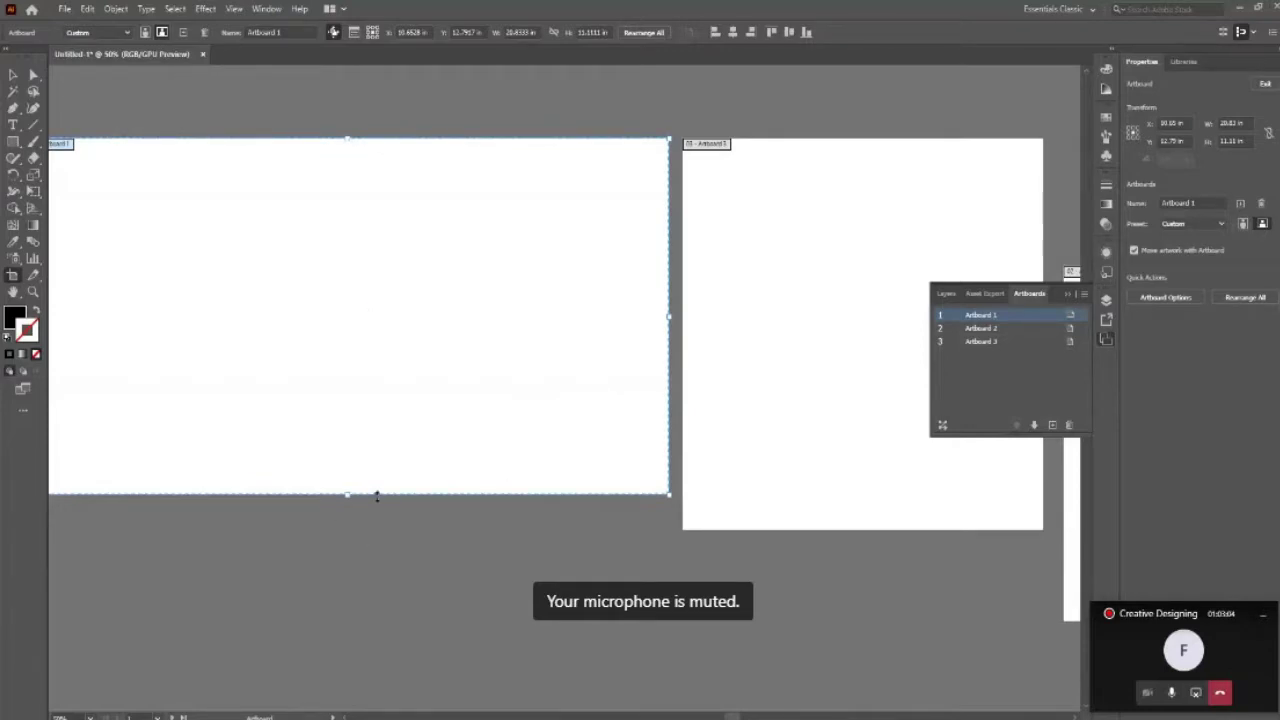
pyautogui.moveTo(376, 497); pyautogui.dragTo(376, 530)
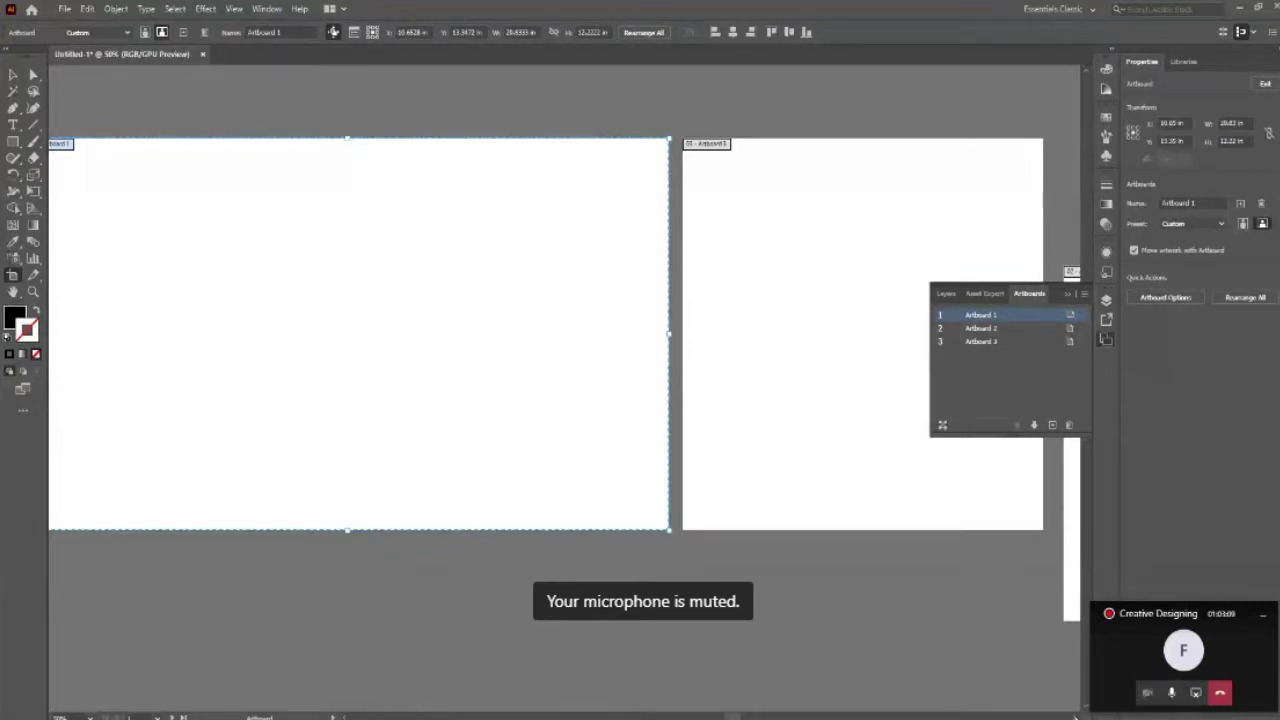
pyautogui.hscroll(3, 600, 400)
pyautogui.hscroll(3, 806, 508)
pyautogui.hscroll(3, 806, 508)
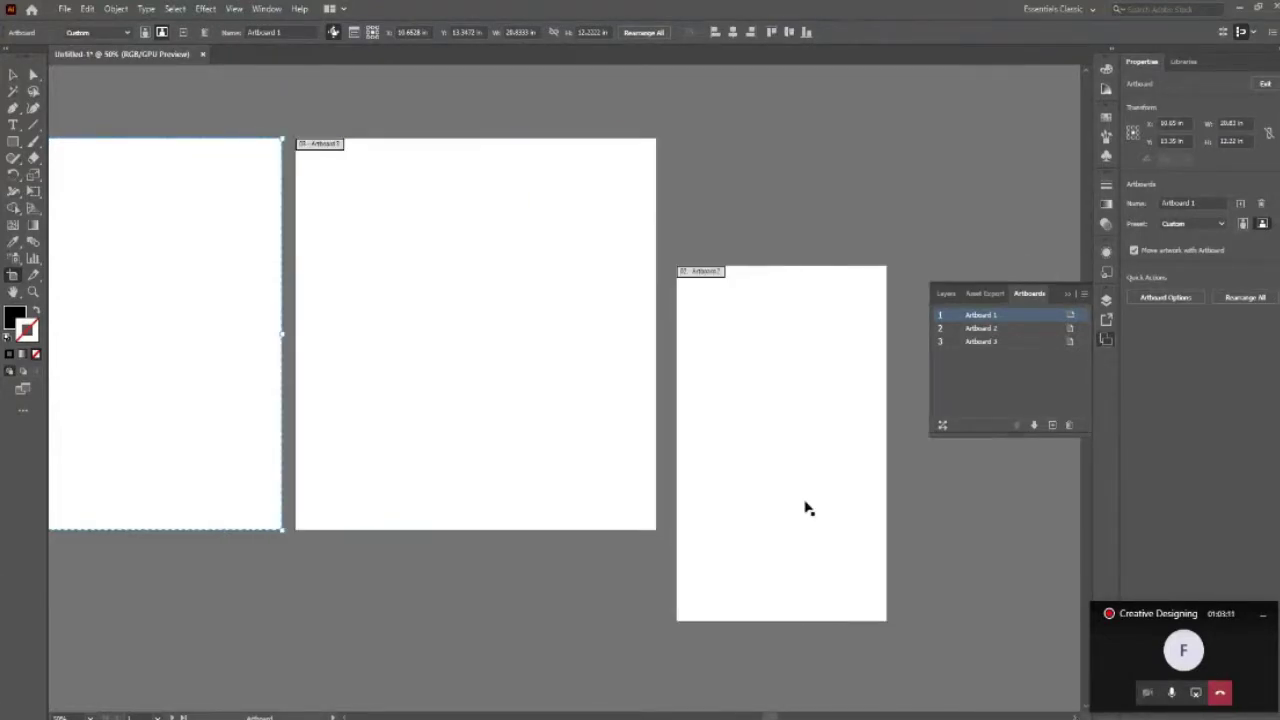
# Raise and resize Artboard 2 to 12.22 in, level with the other artboards.
pyautogui.moveTo(765, 474); pyautogui.dragTo(757, 346)
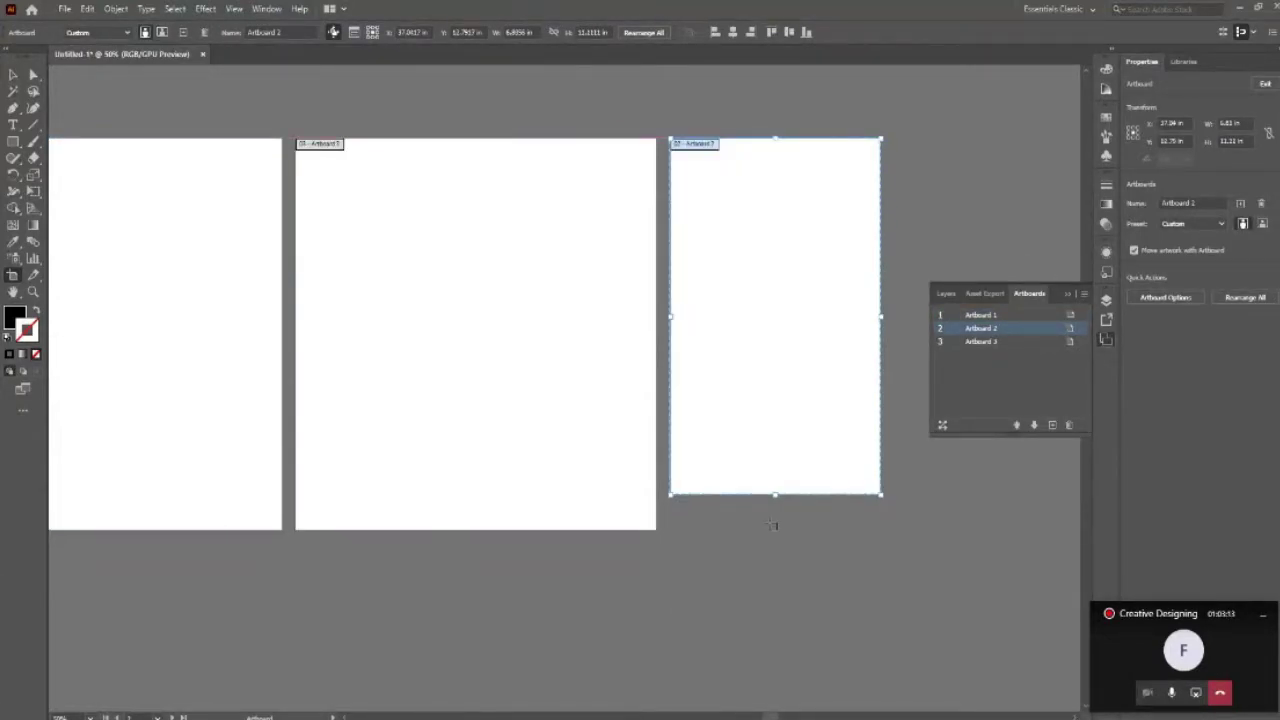
pyautogui.moveTo(775, 495); pyautogui.dragTo(775, 530)
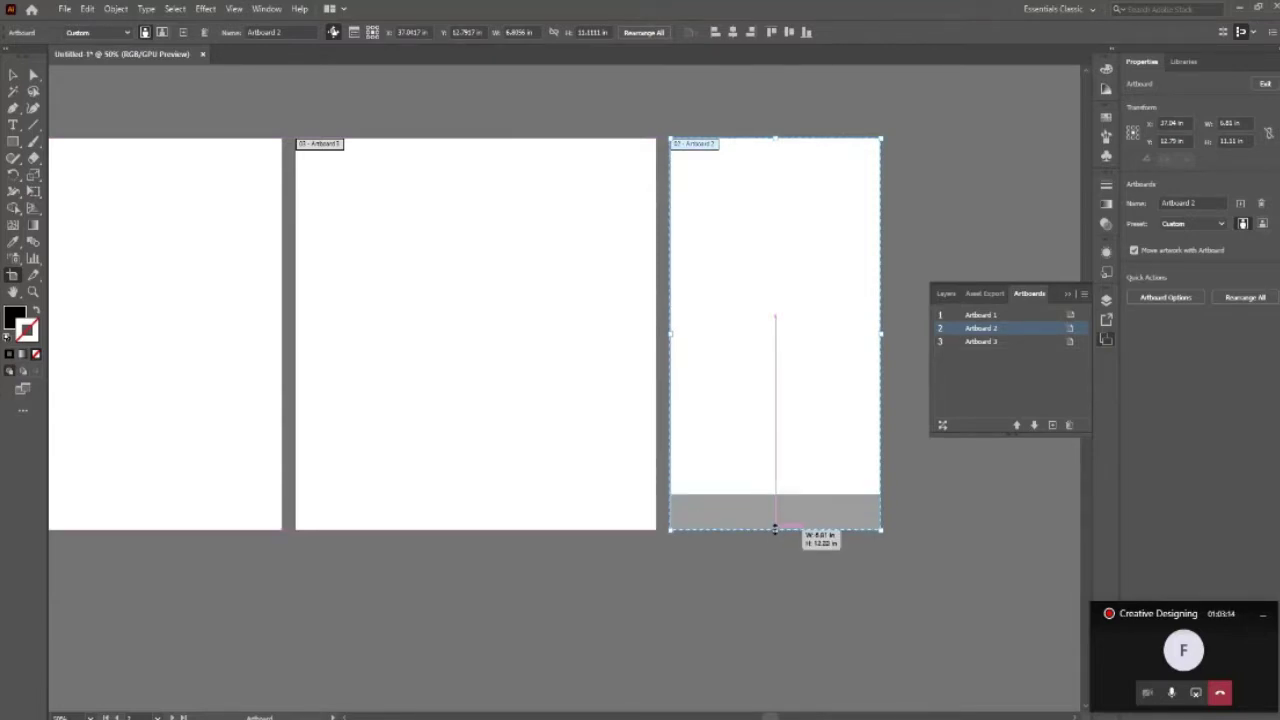
pyautogui.hscroll(-1, 365, 716)
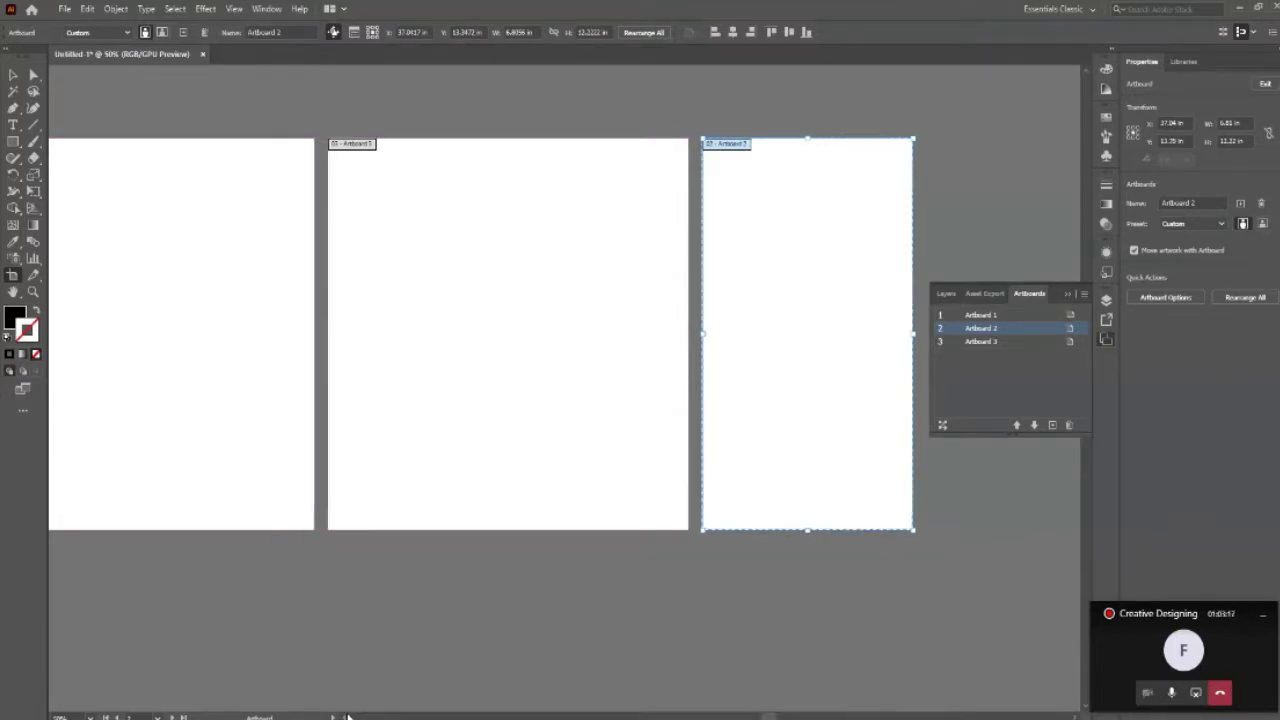
pyautogui.hscroll(-2, 360, 716)
pyautogui.hscroll(-3, 350, 716)
pyautogui.hscroll(-3, 348, 716)
pyautogui.hscroll(-2, 400, 634)
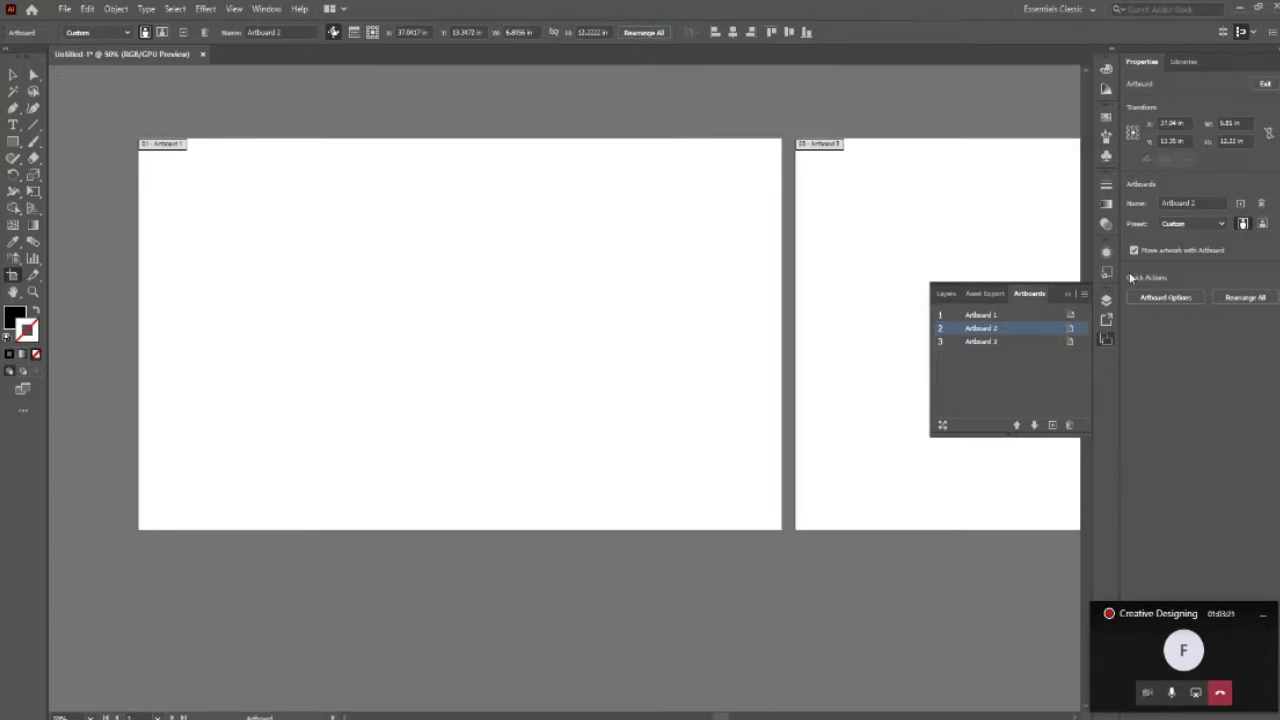
# Close the Artboards panel and switch back to the Selection tool.
pyautogui.click(1068, 294)
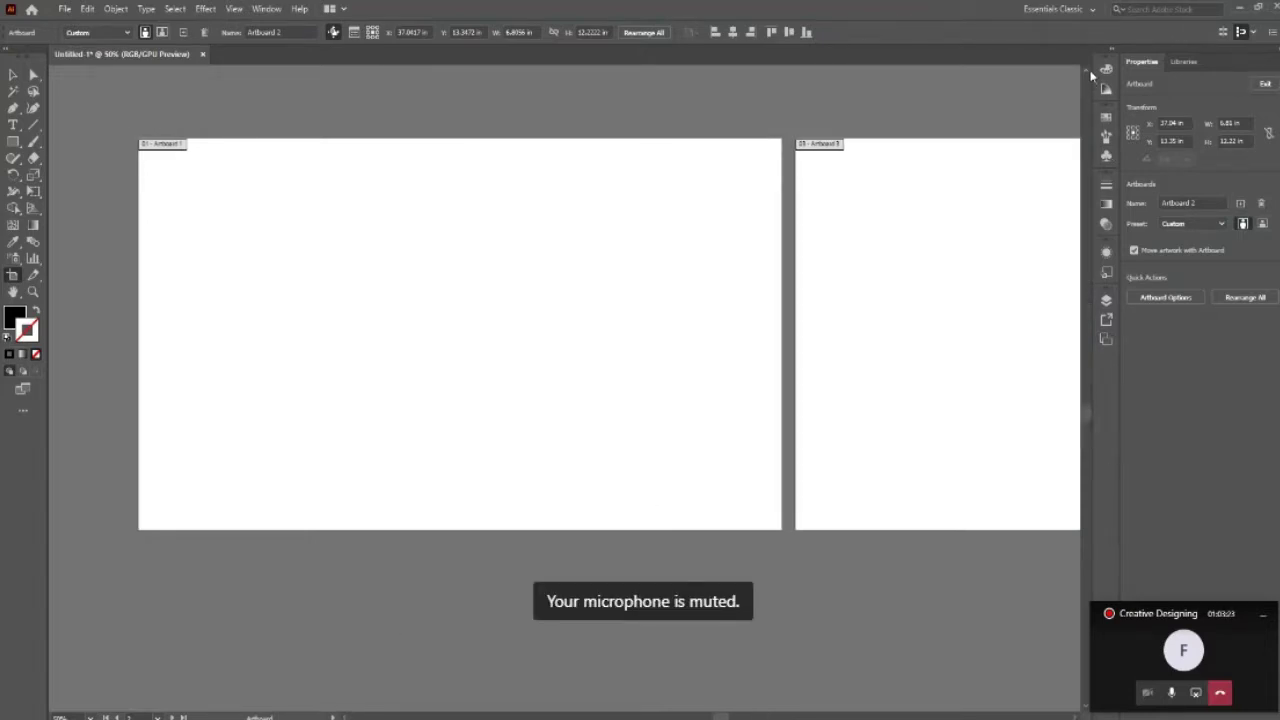
pyautogui.scroll(2, 484, 298)
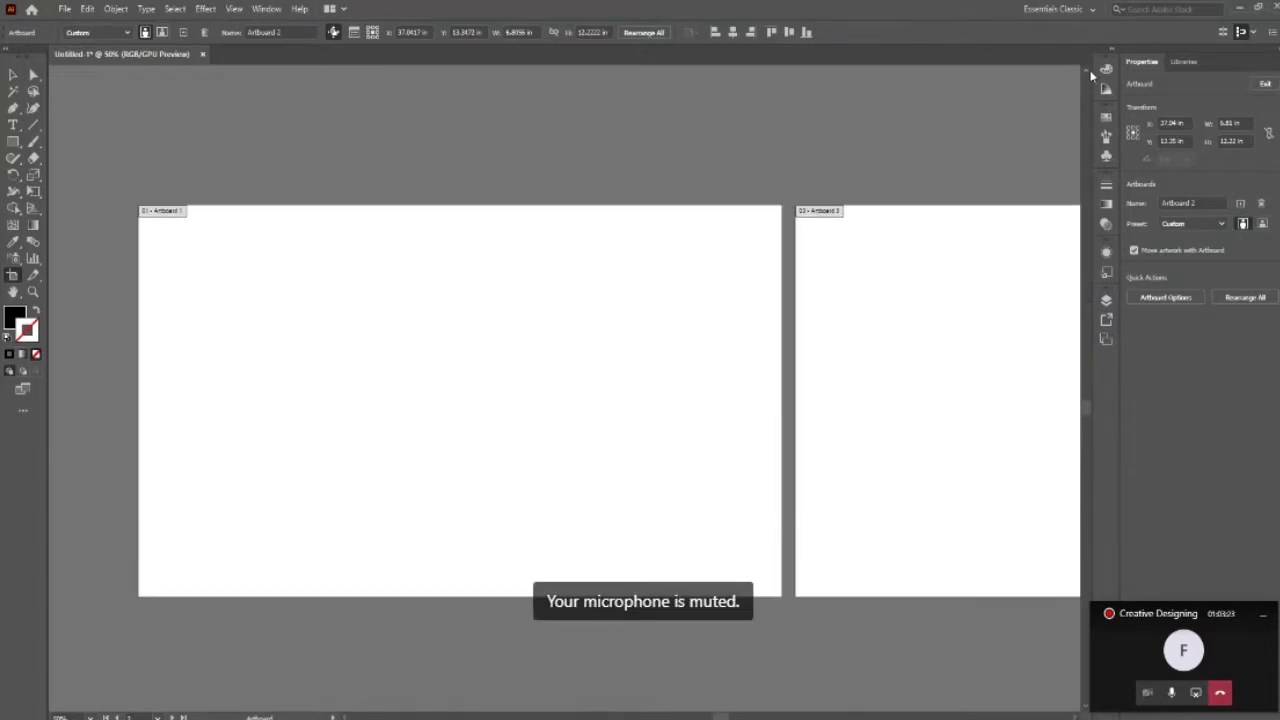
pyautogui.click(13, 75)
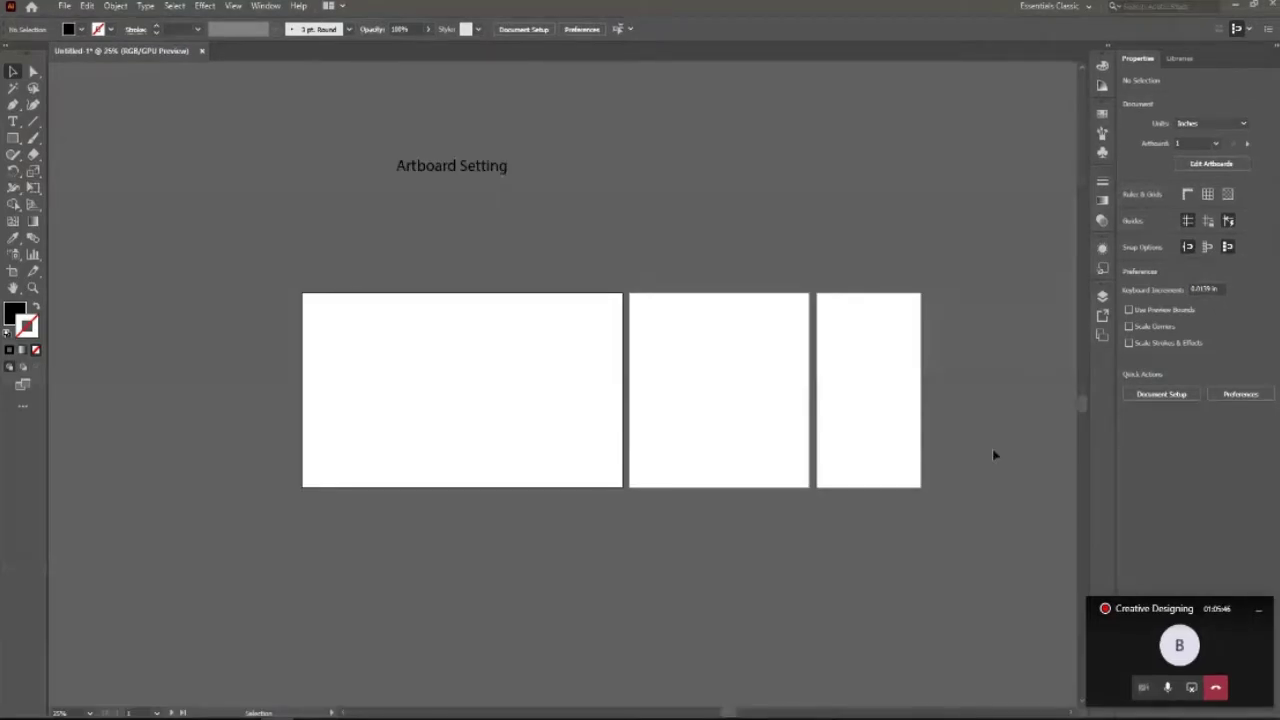
# Zoom in and move the Artboard Setting heading lower.
pyautogui.hotkey('ctrl', '+')
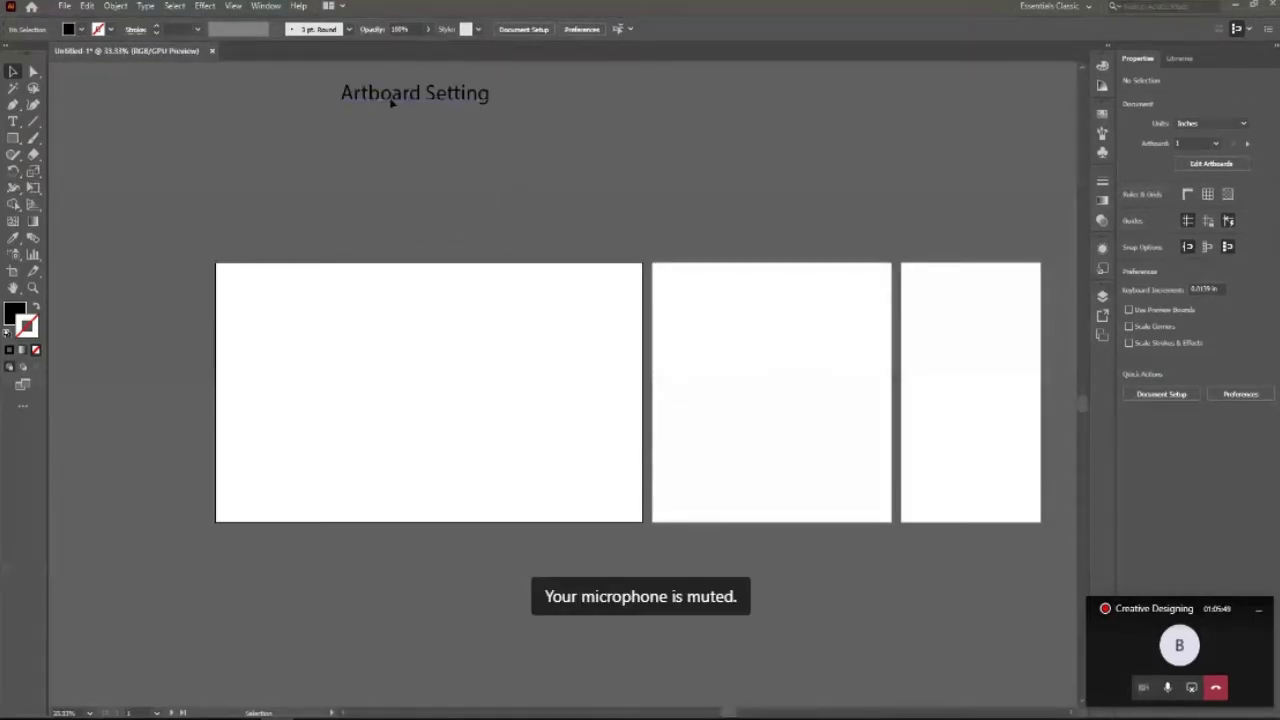
pyautogui.moveTo(392, 101); pyautogui.dragTo(399, 257)
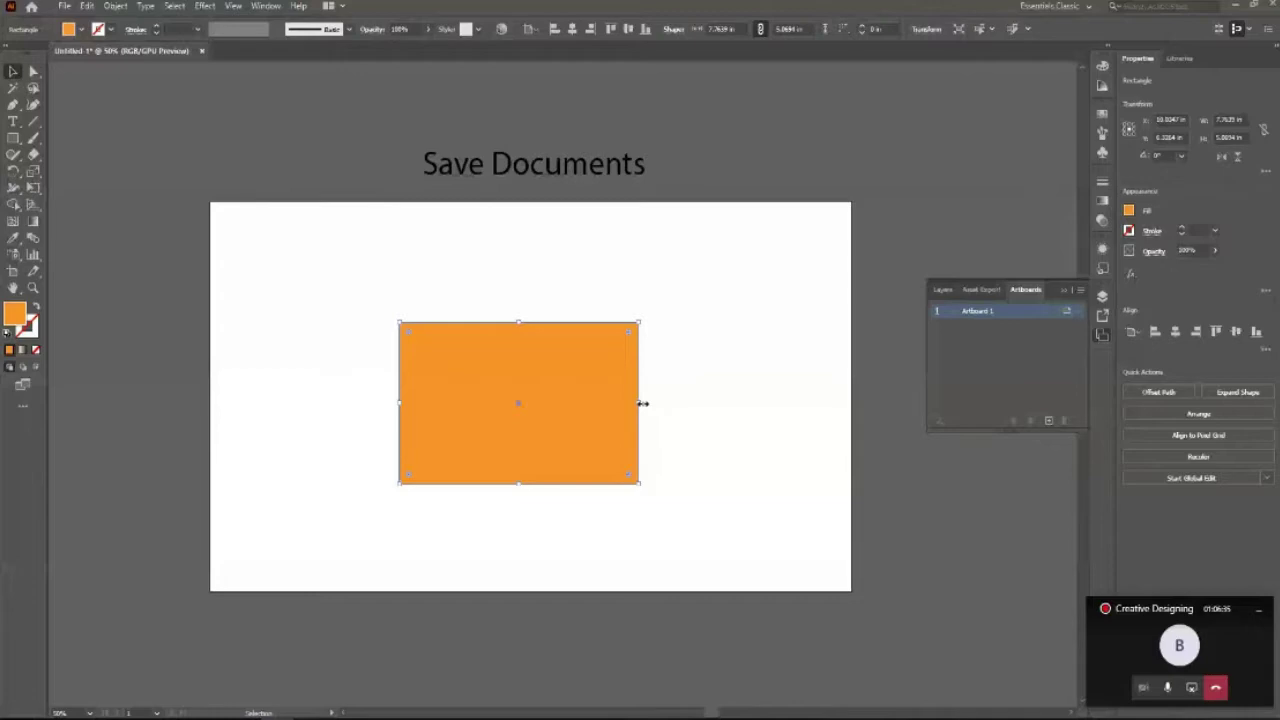
# Narrow the orange rectangle into a thin bar and duplicate it to make a third bar.
pyautogui.moveTo(642, 403); pyautogui.dragTo(465, 403)
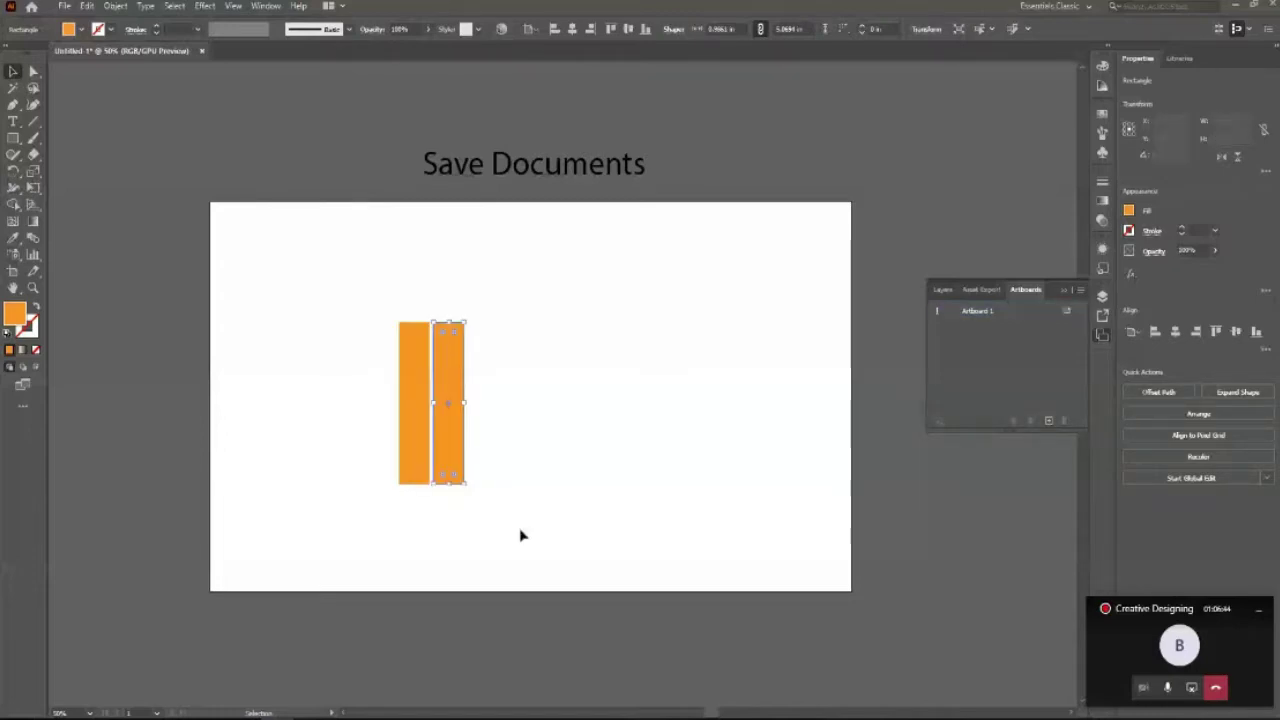
pyautogui.hotkey('ctrl', 'd')
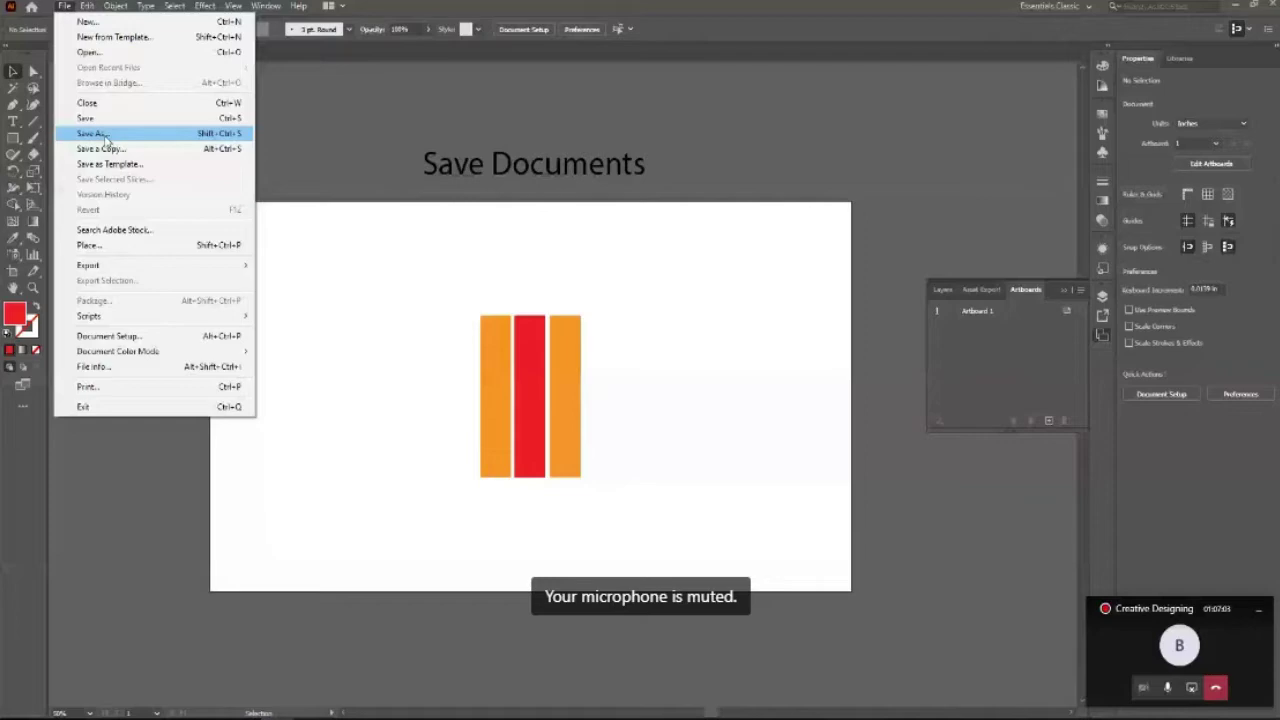
# Save as Lec2 in Adobe Illustrator (*.AI) format in a new Illustrator Exercises folder on New Volume (D:).
pyautogui.click(106, 139)
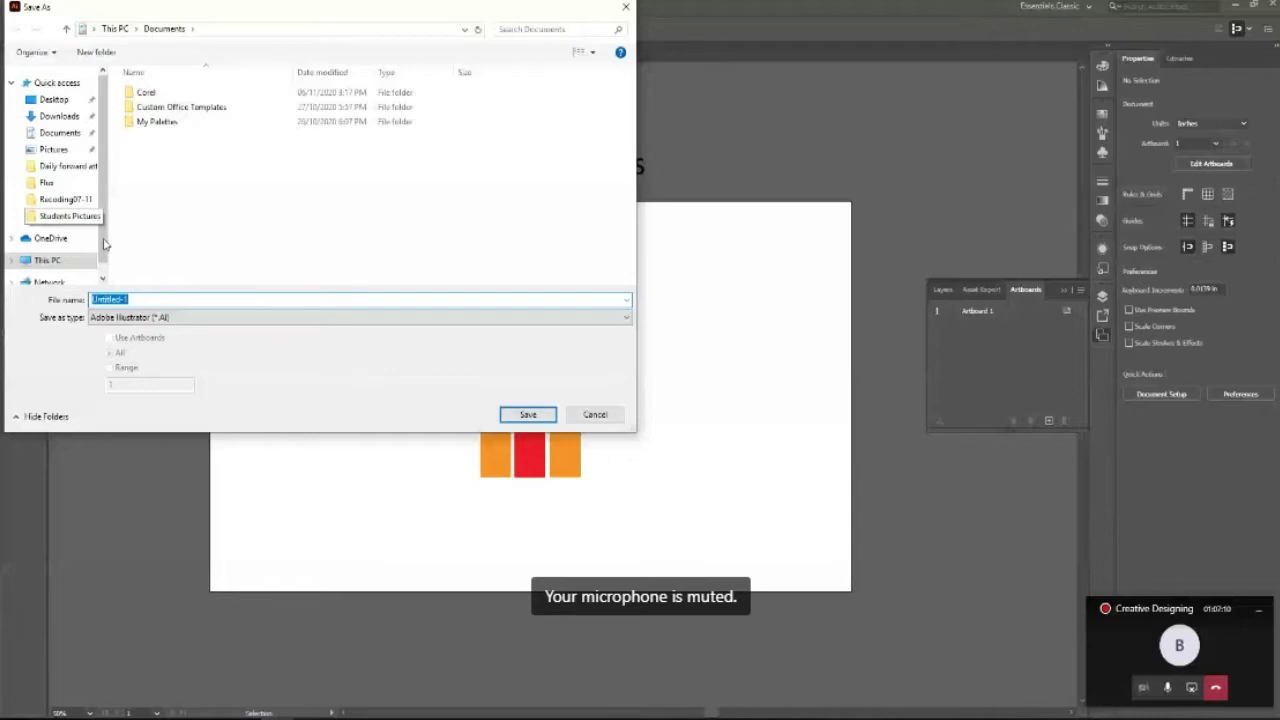
pyautogui.click(47, 260)
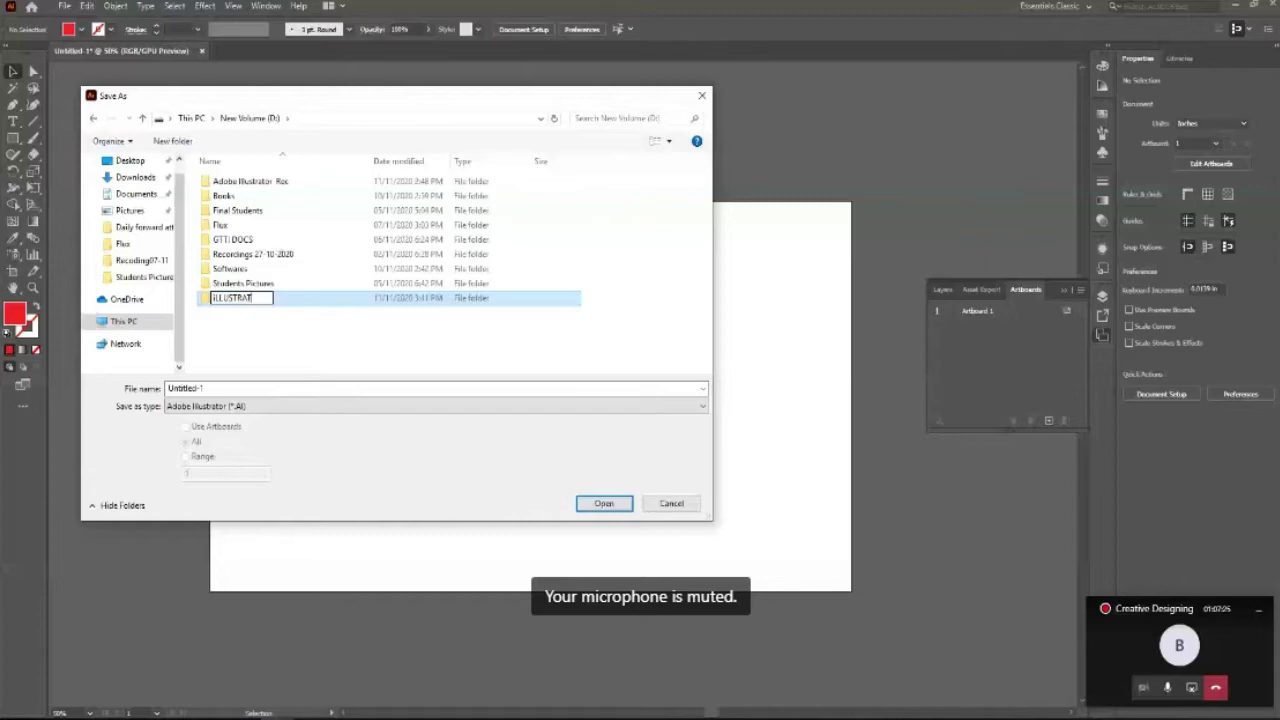
pyautogui.write('llustrator')
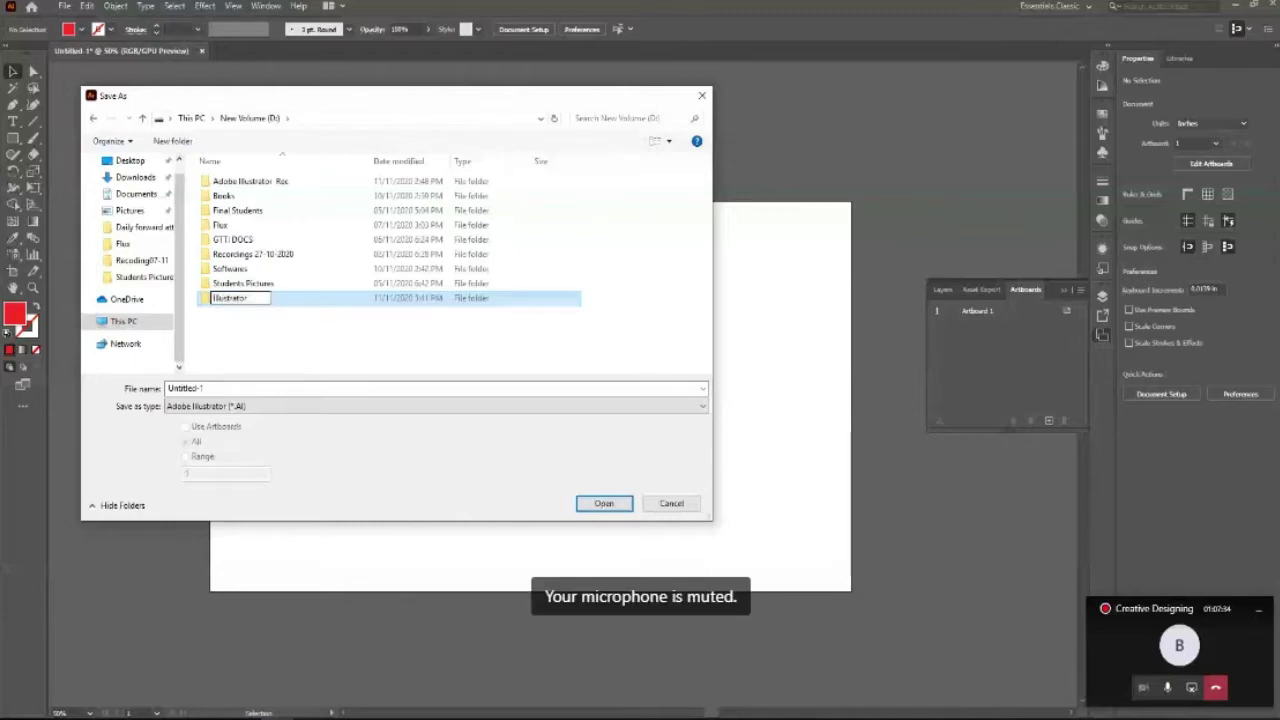
pyautogui.write('Exercises')
pyautogui.press('Return')
pyautogui.press('Return')
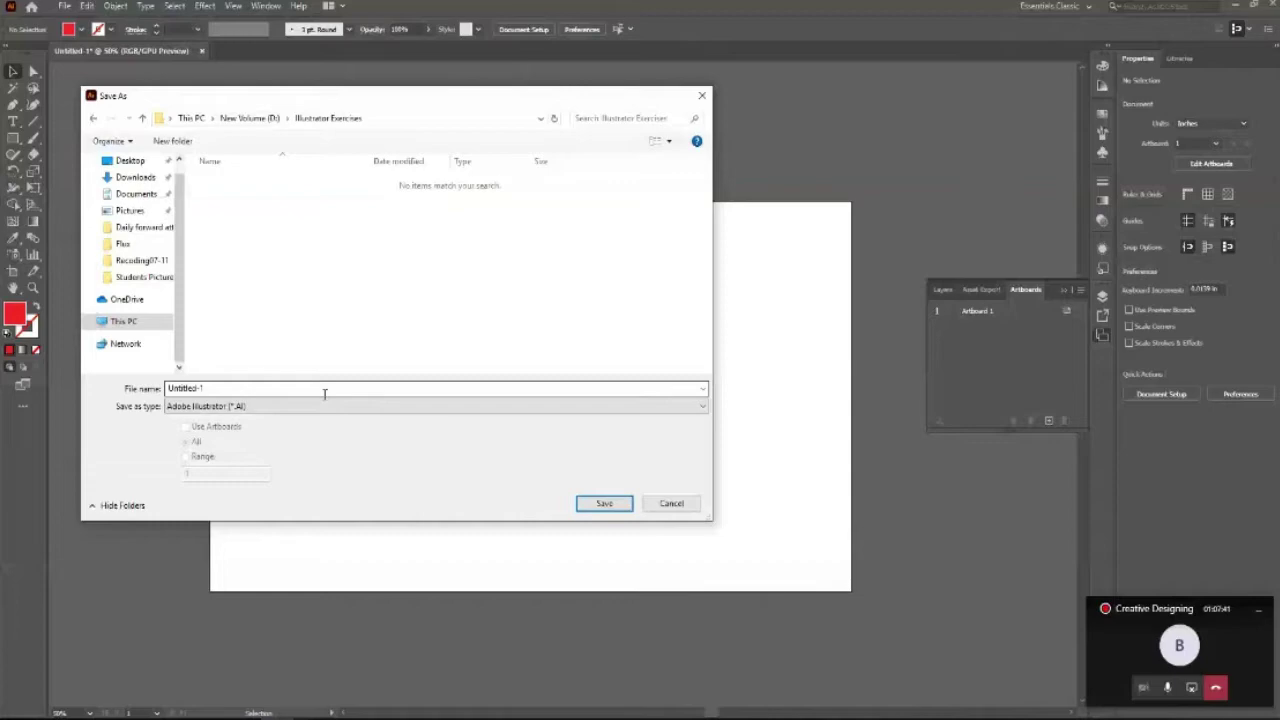
pyautogui.write('Lec2')
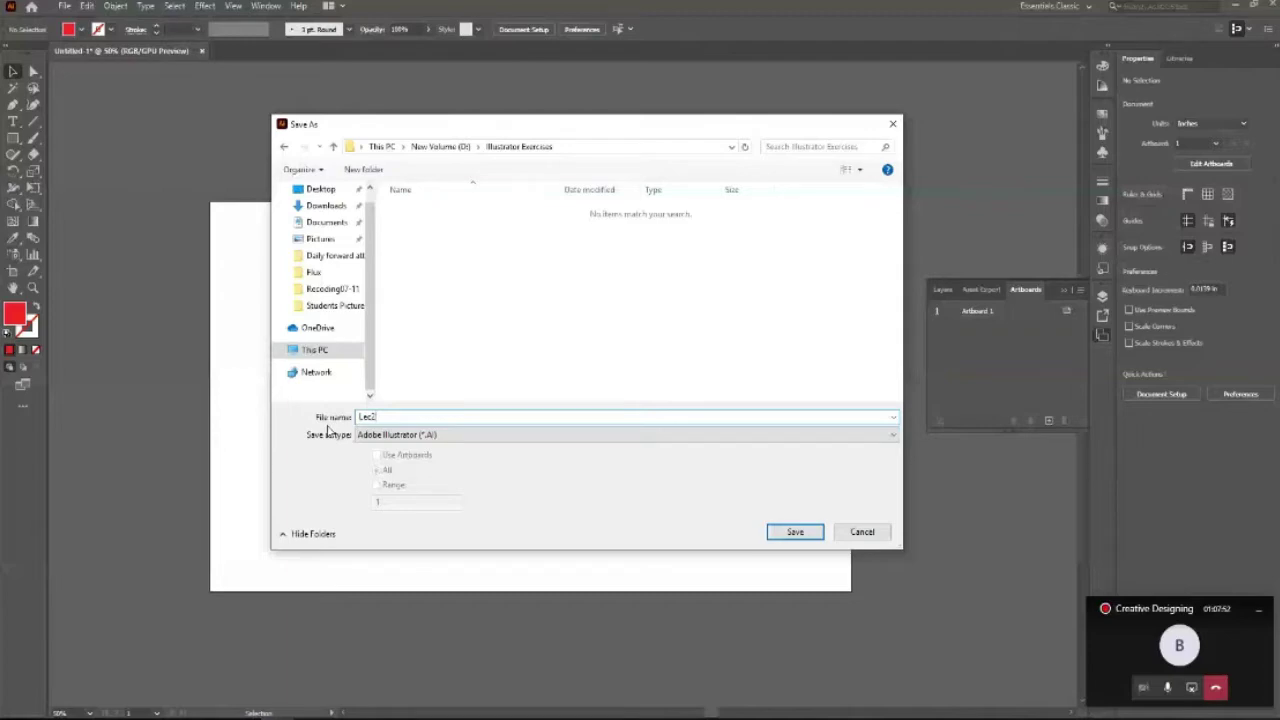
pyautogui.click(420, 435)
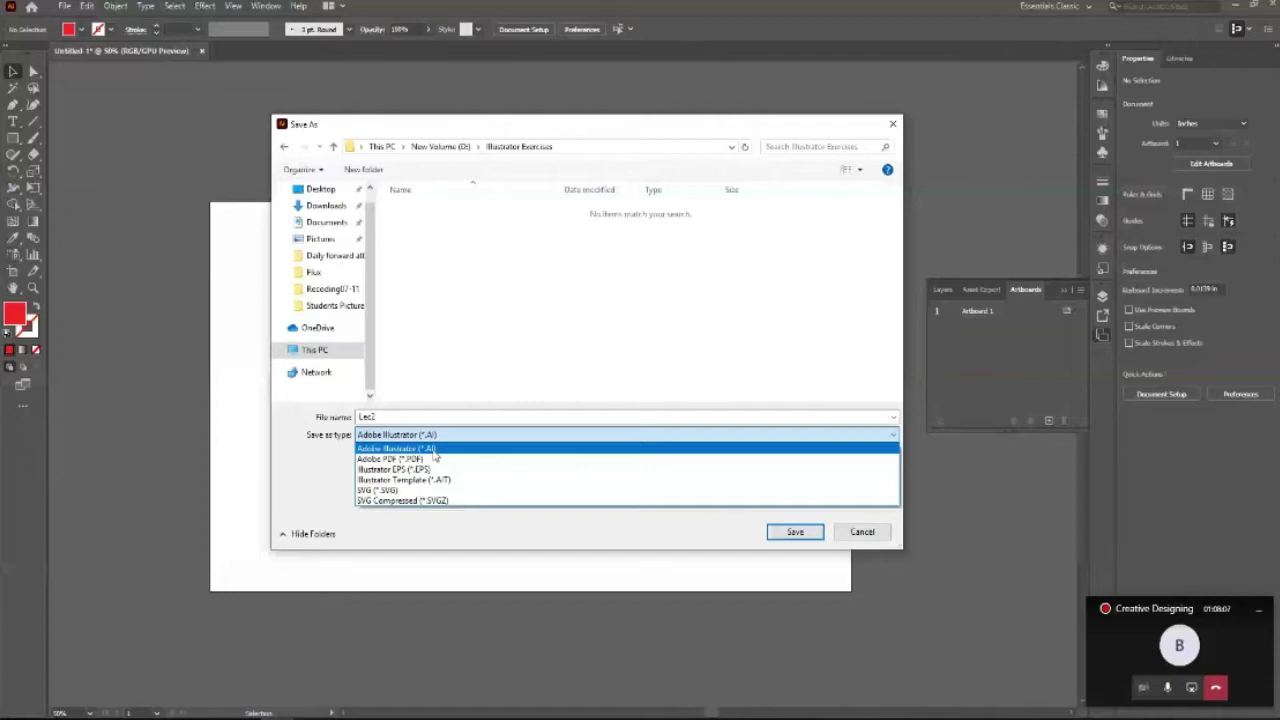
pyautogui.click(434, 449)
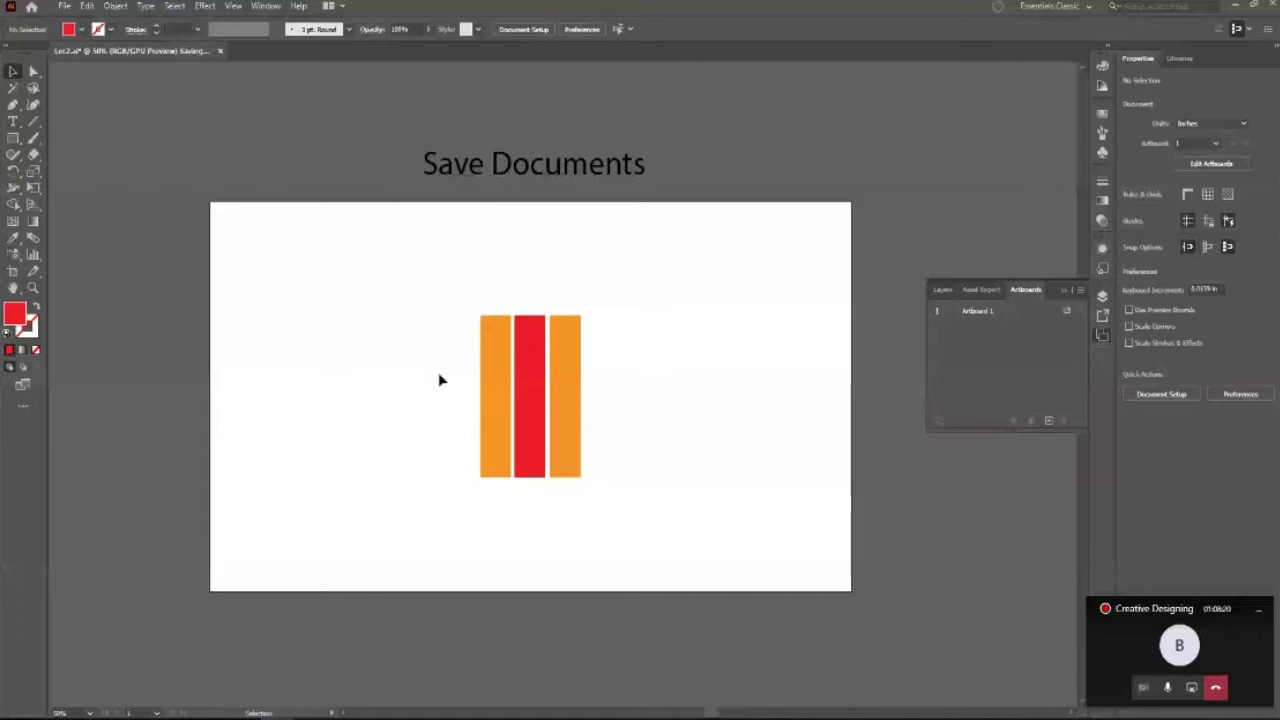
# Export Lec2 as PNG (*.PNG) with Use Artboards enabled for every artboard.
pyautogui.press('super+e')
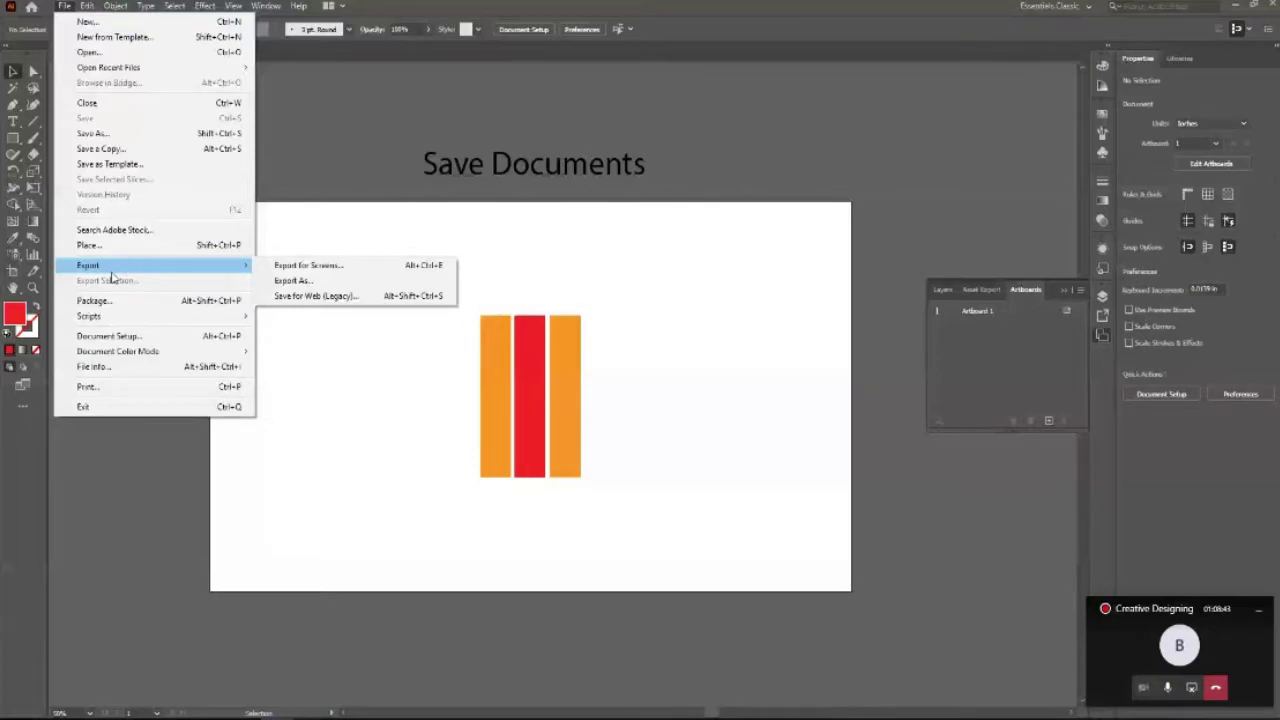
pyautogui.click(350, 280)
pyautogui.click(453, 435)
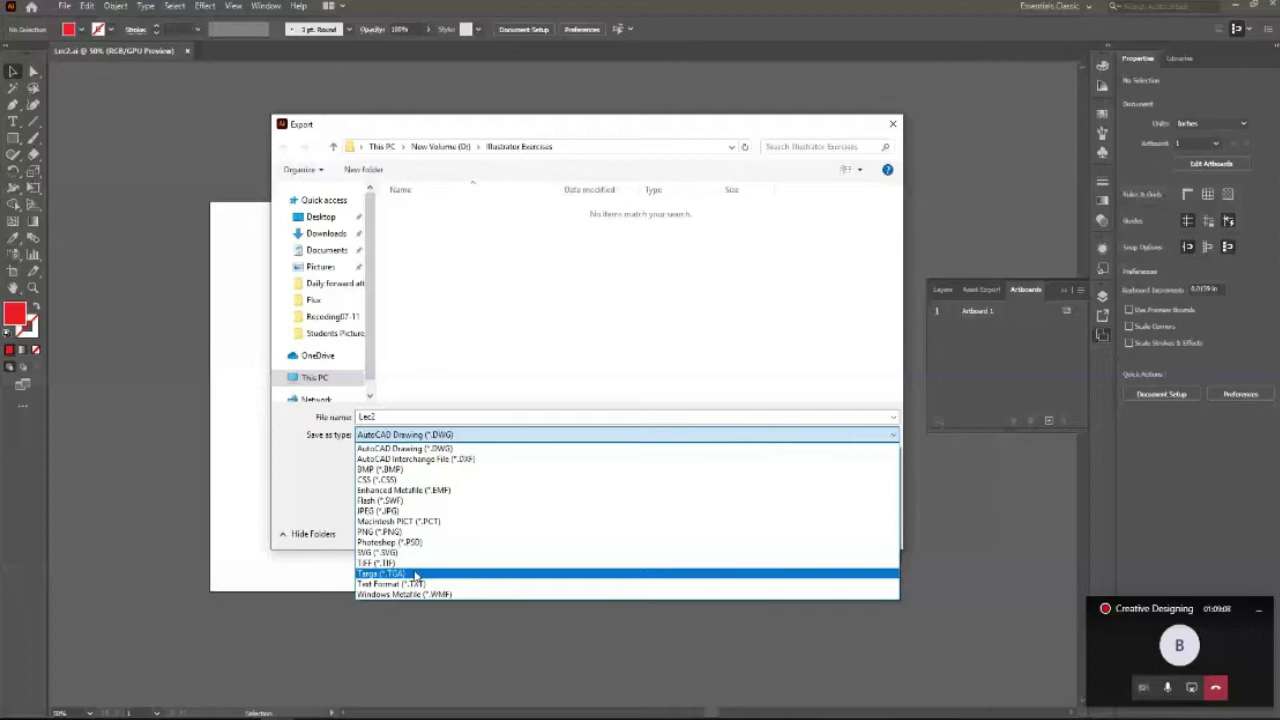
pyautogui.click(405, 531)
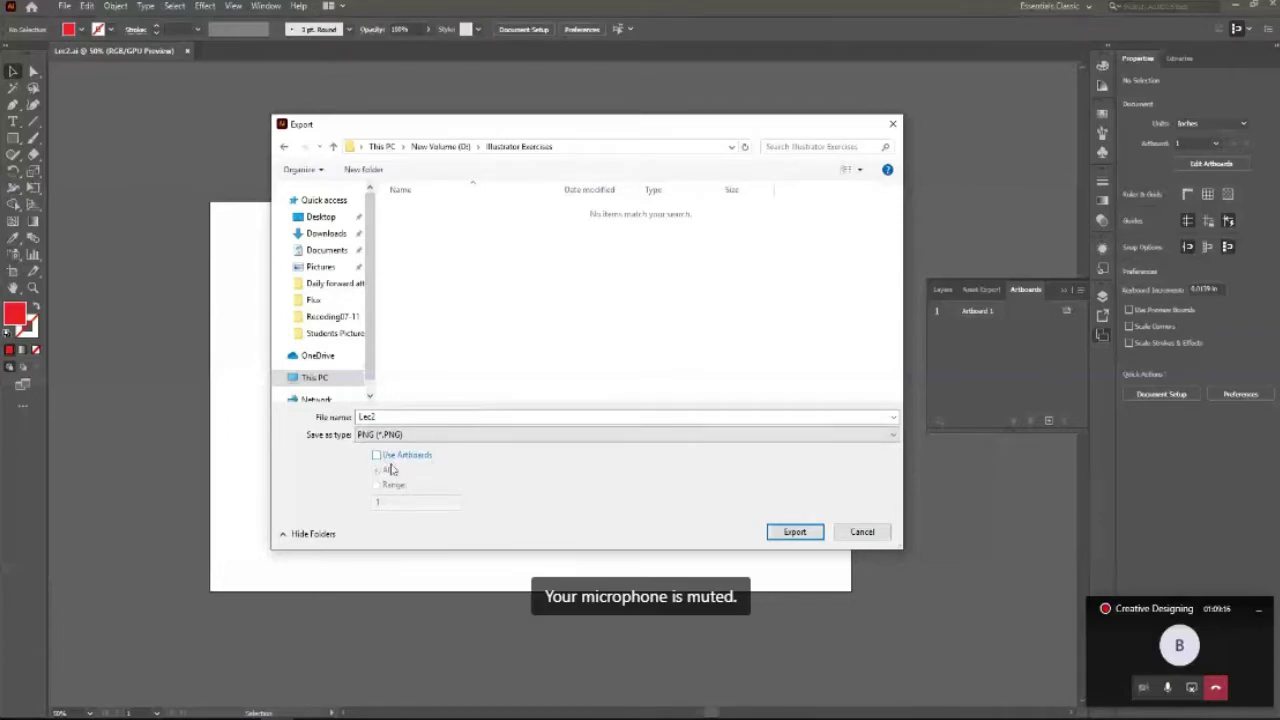
pyautogui.click(390, 456)
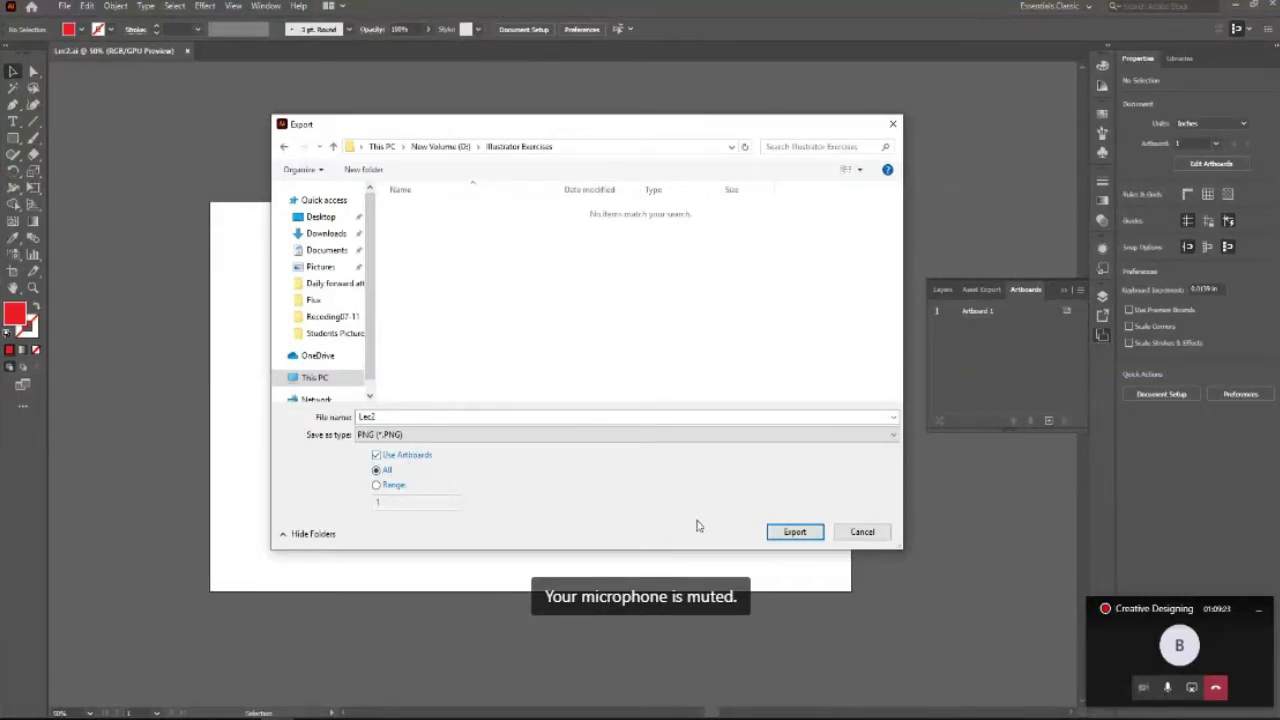
pyautogui.click(779, 533)
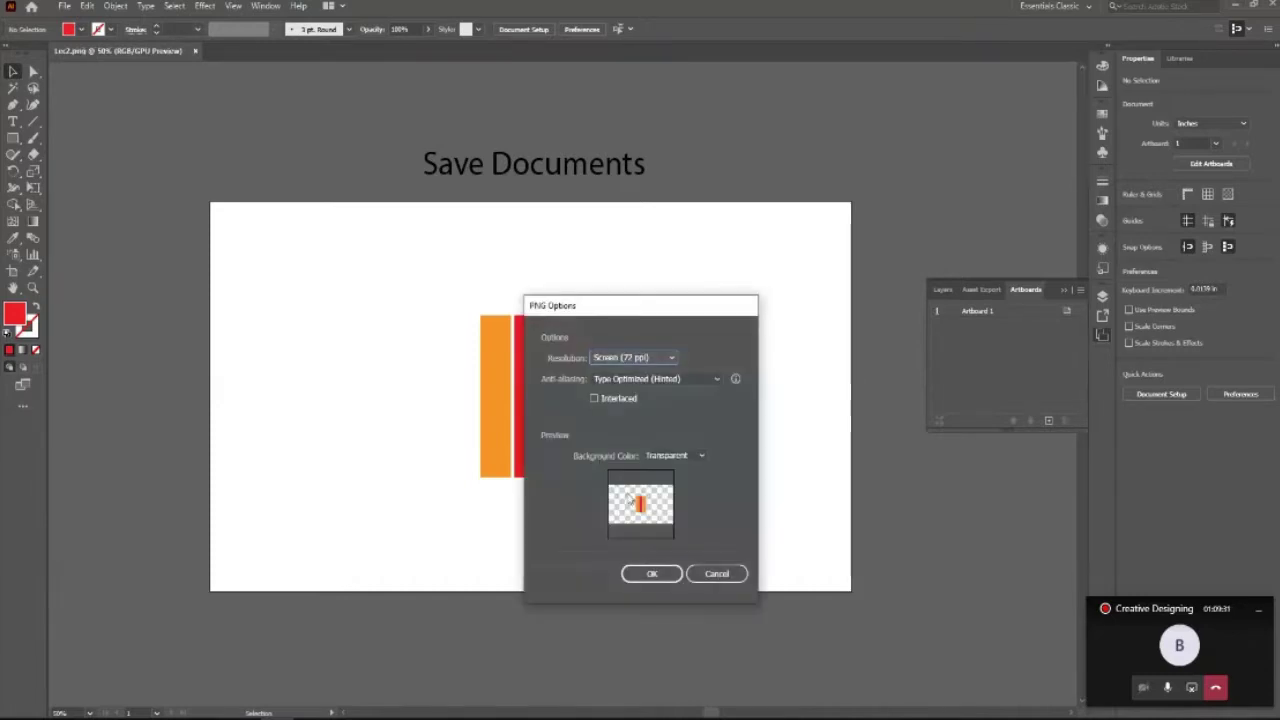
# Keep the PNG export resolution at Screen (72 ppi) and review the anti-aliasing setting.
pyautogui.moveTo(595, 308)
pyautogui.mouseDown()
pyautogui.moveTo(657, 245)
pyautogui.moveTo(682, 241)
pyautogui.mouseUp()
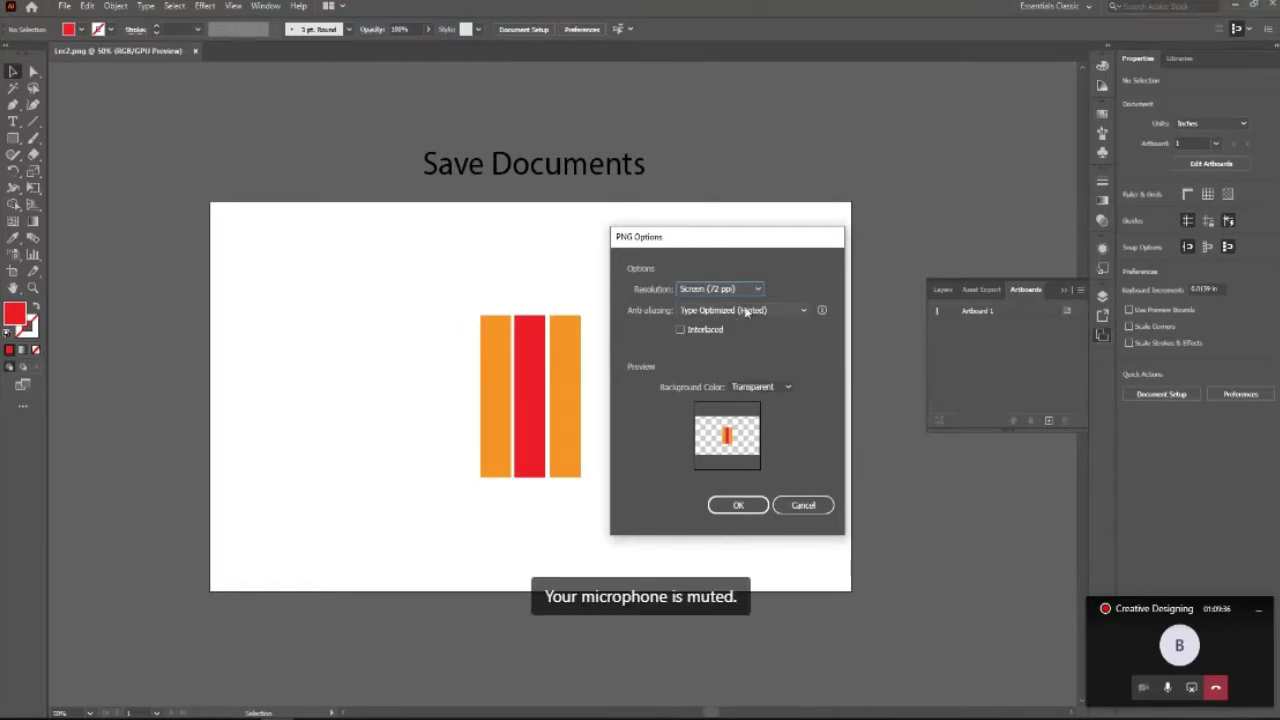
pyautogui.click(720, 288)
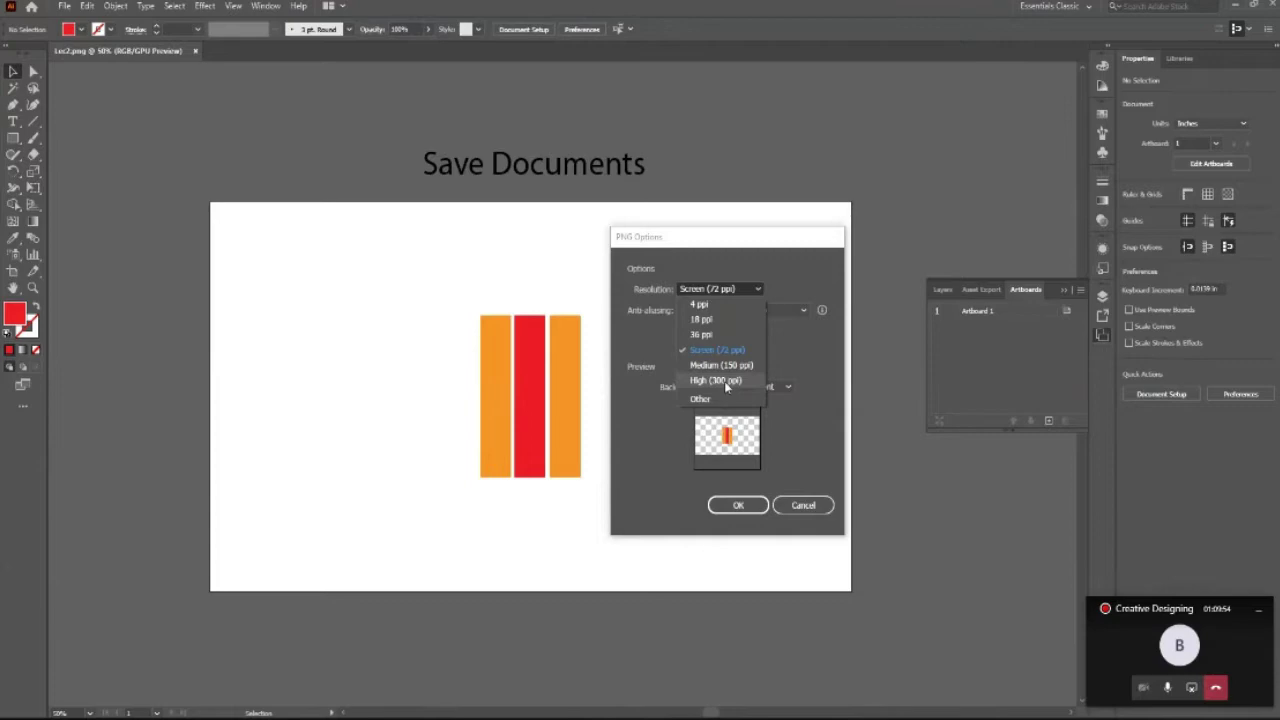
pyautogui.click(729, 350)
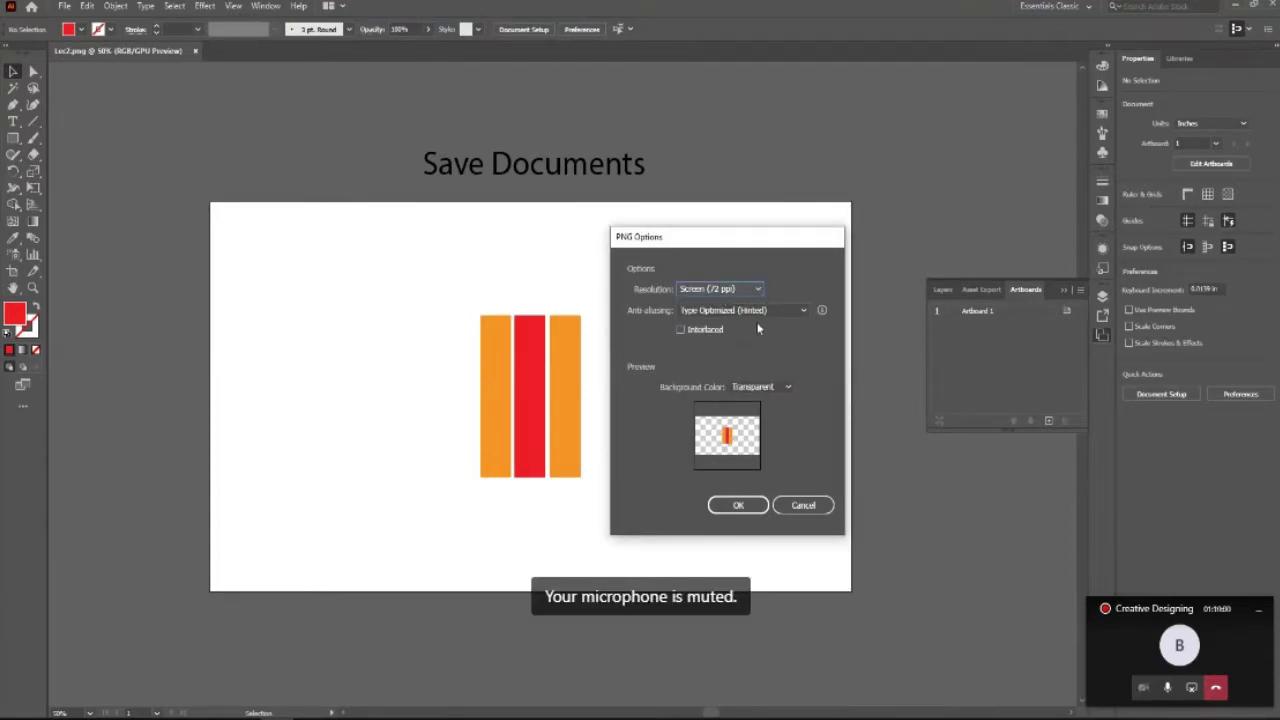
pyautogui.click(776, 313)
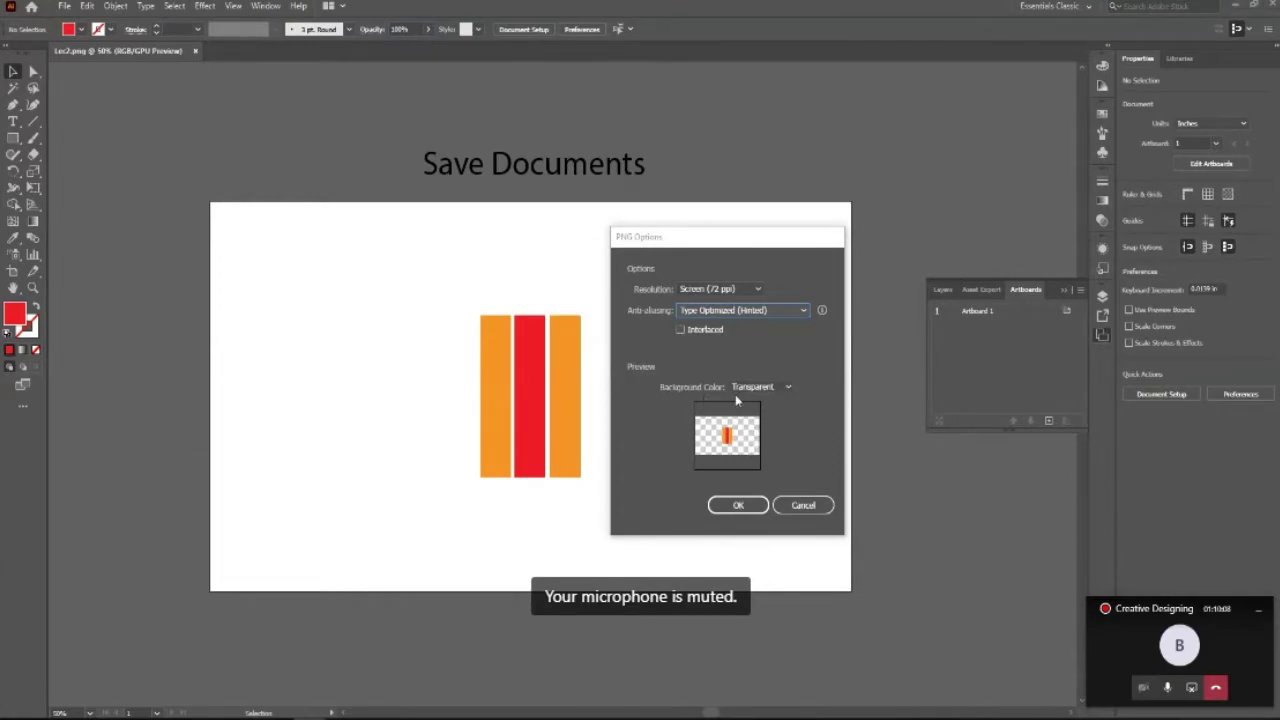
# Compare White, Black and Transparent PNG backgrounds, then confirm the Lec2 export.
pyautogui.click(782, 392)
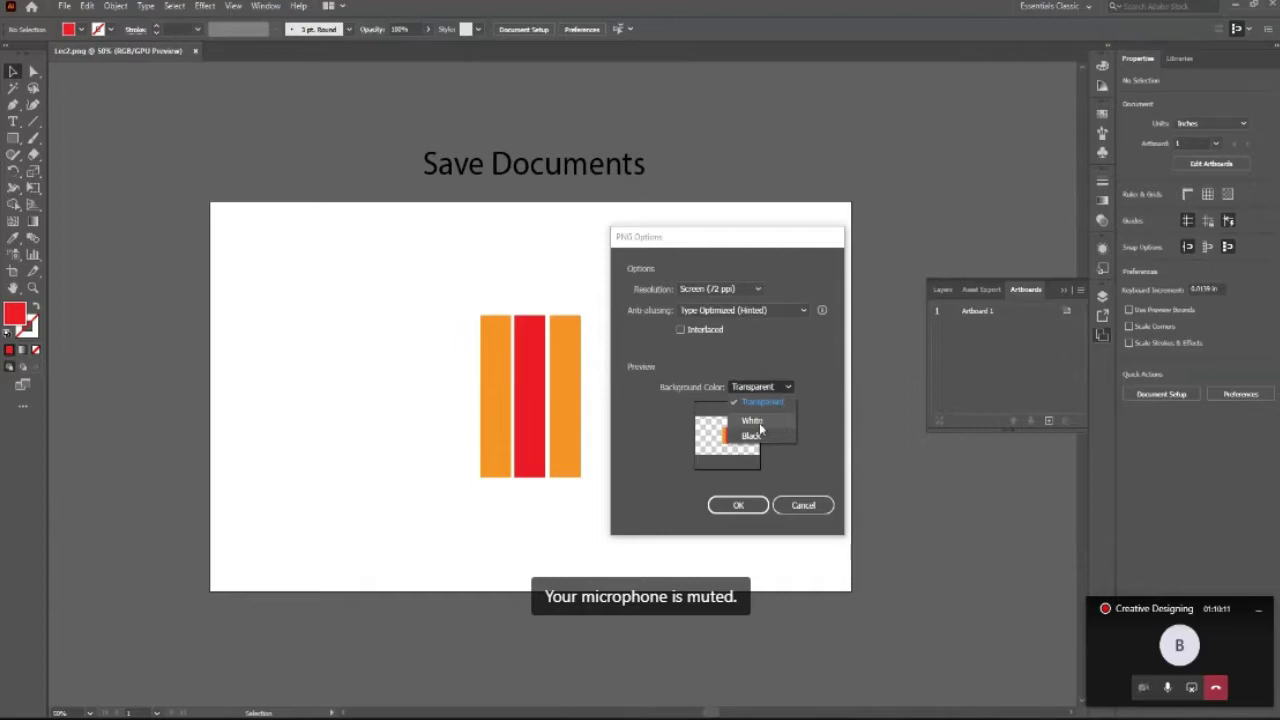
pyautogui.click(760, 428)
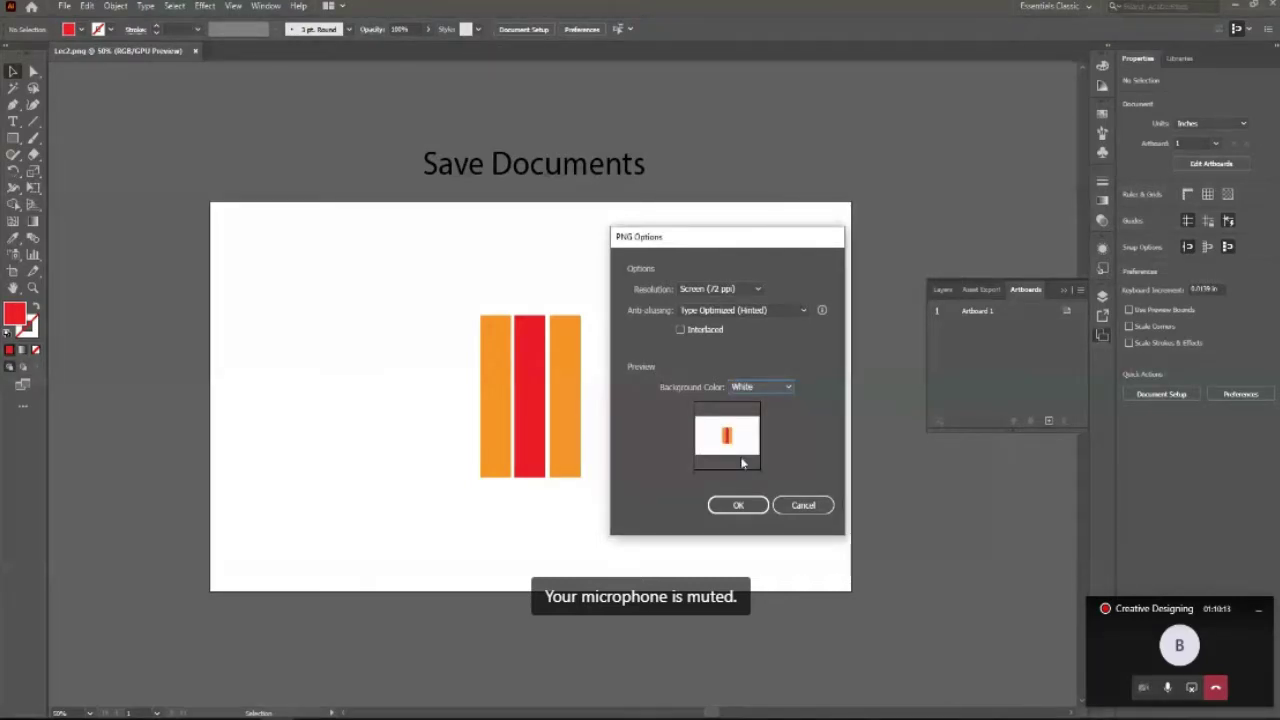
pyautogui.click(766, 386)
pyautogui.click(760, 434)
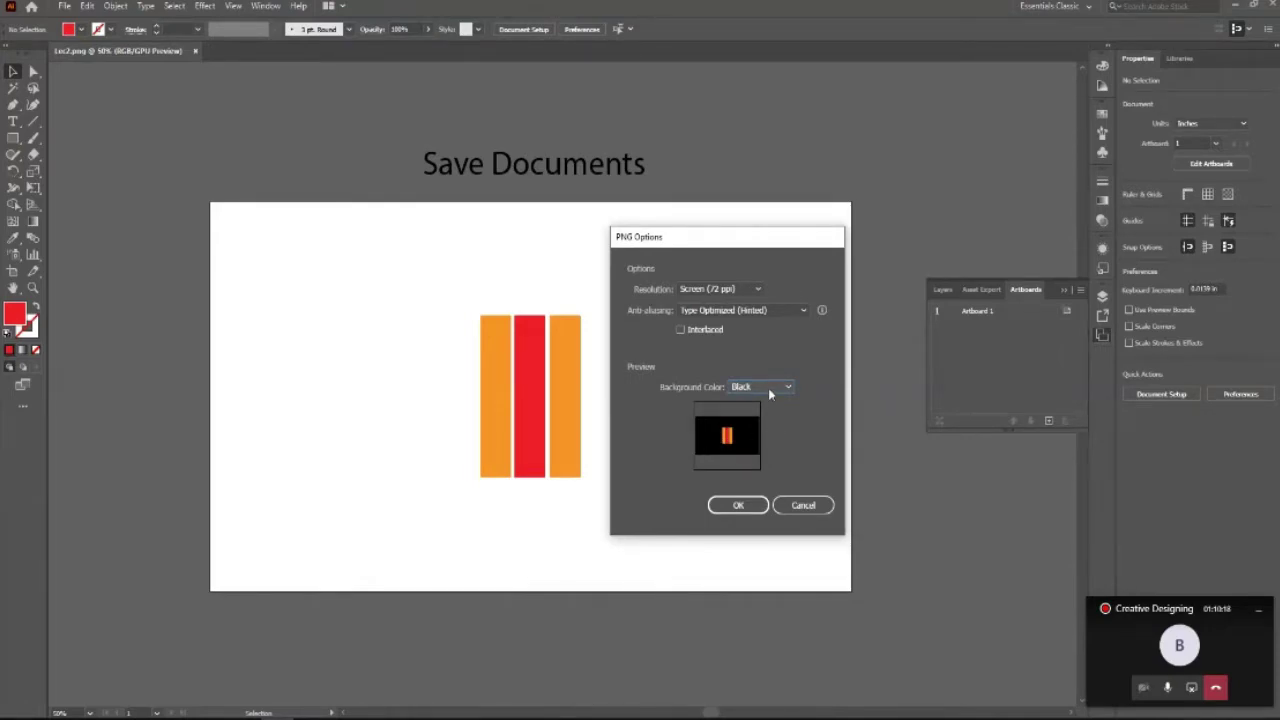
pyautogui.click(768, 388)
pyautogui.click(766, 410)
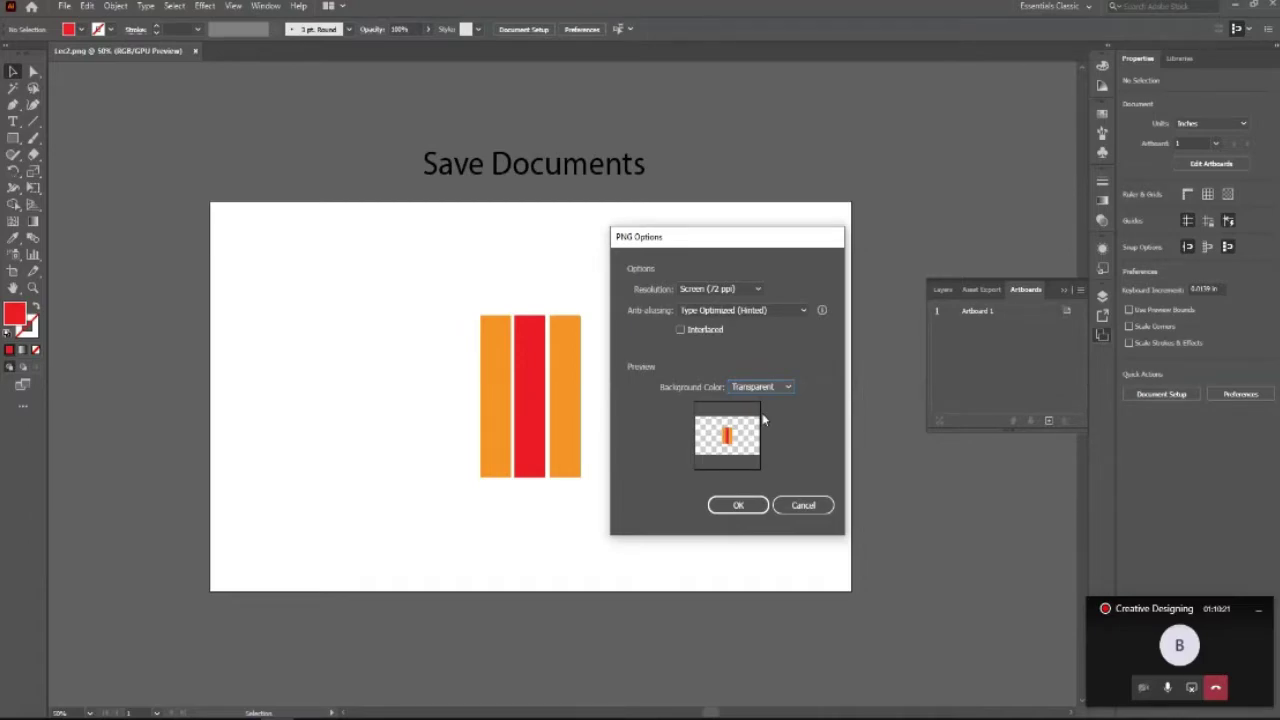
pyautogui.press('Down')
pyautogui.click(739, 506)
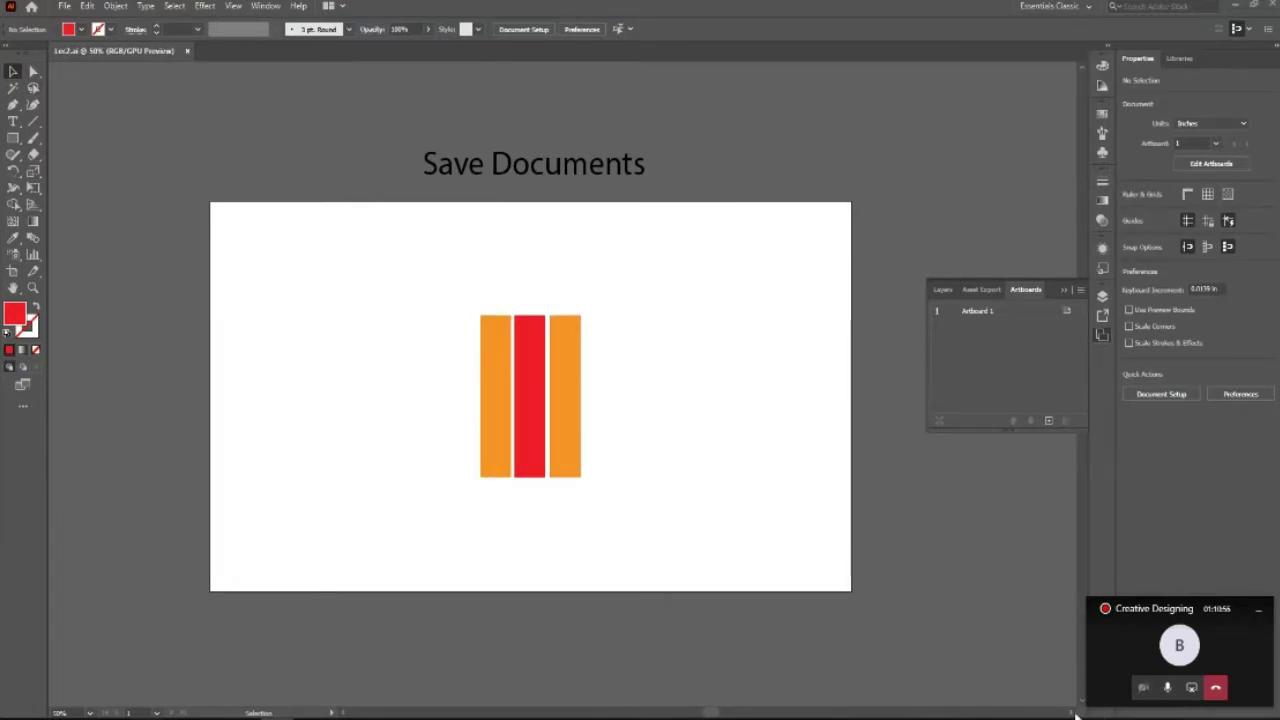
# Add two new blank artboards beside Artboard 1 and zoom out to see all three.
pyautogui.hscroll(5, 546, 534)
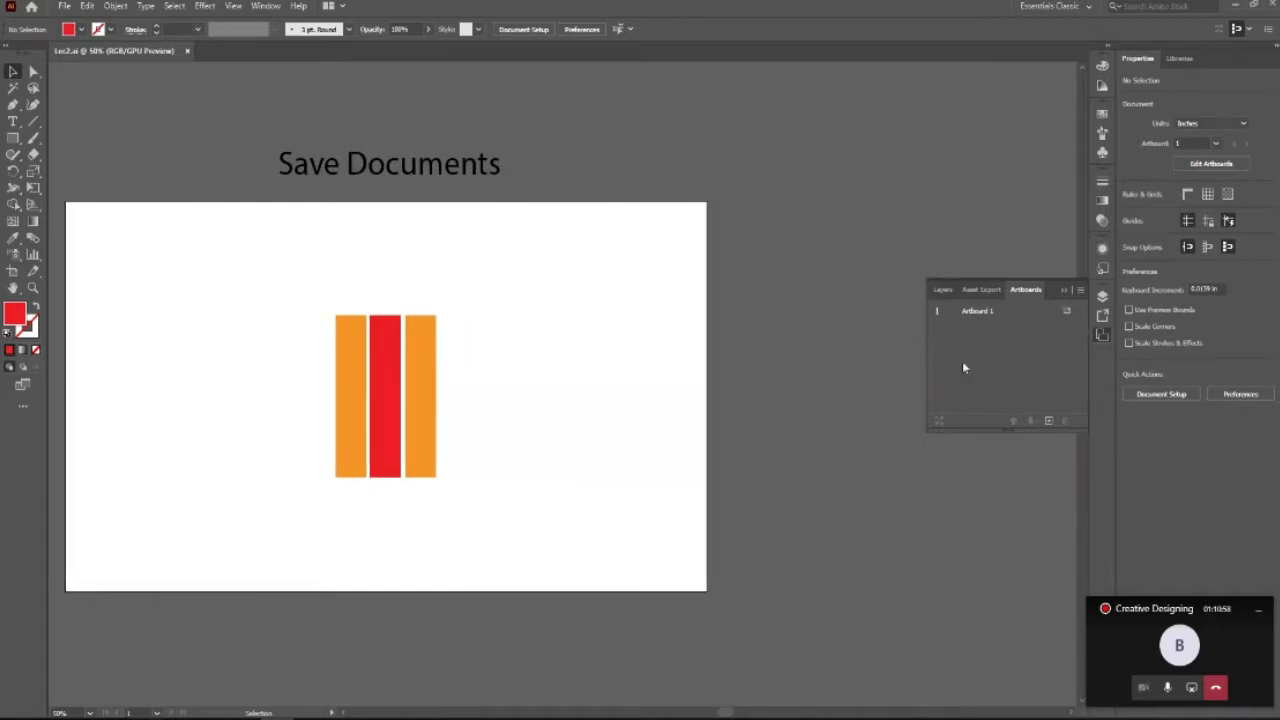
pyautogui.doubleClick(975, 311)
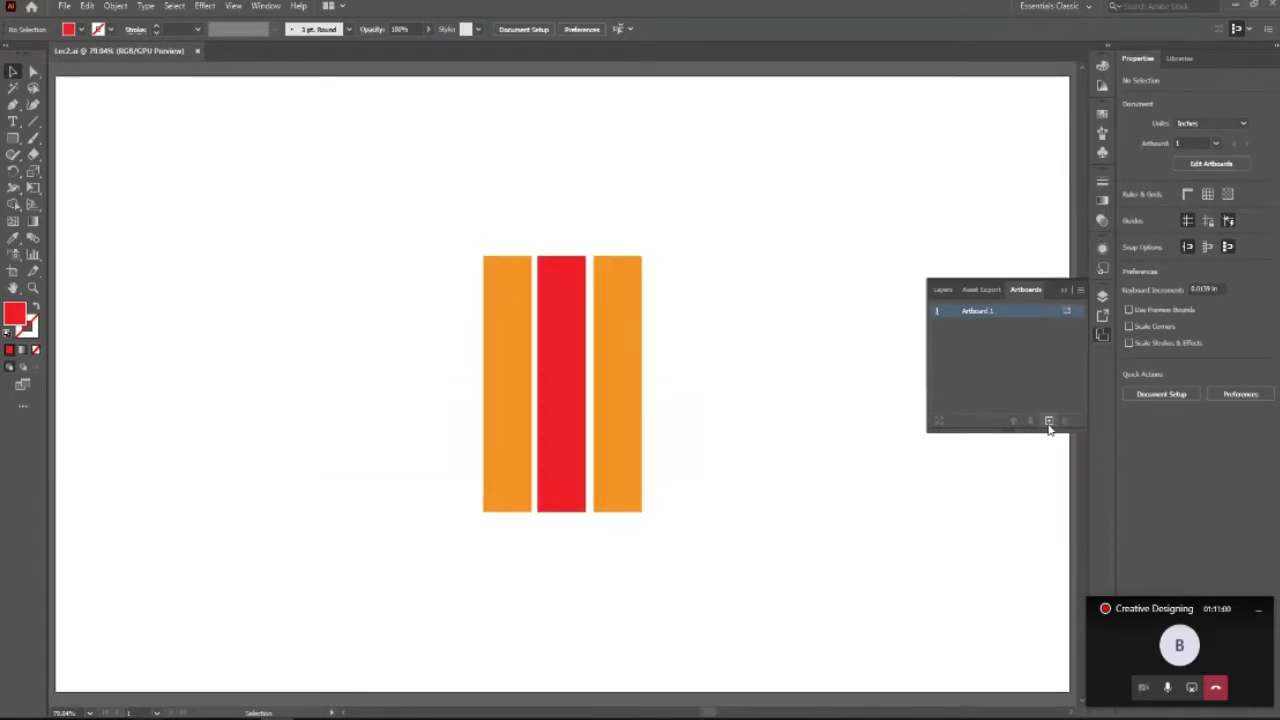
pyautogui.click(1049, 421)
pyautogui.click(1049, 421)
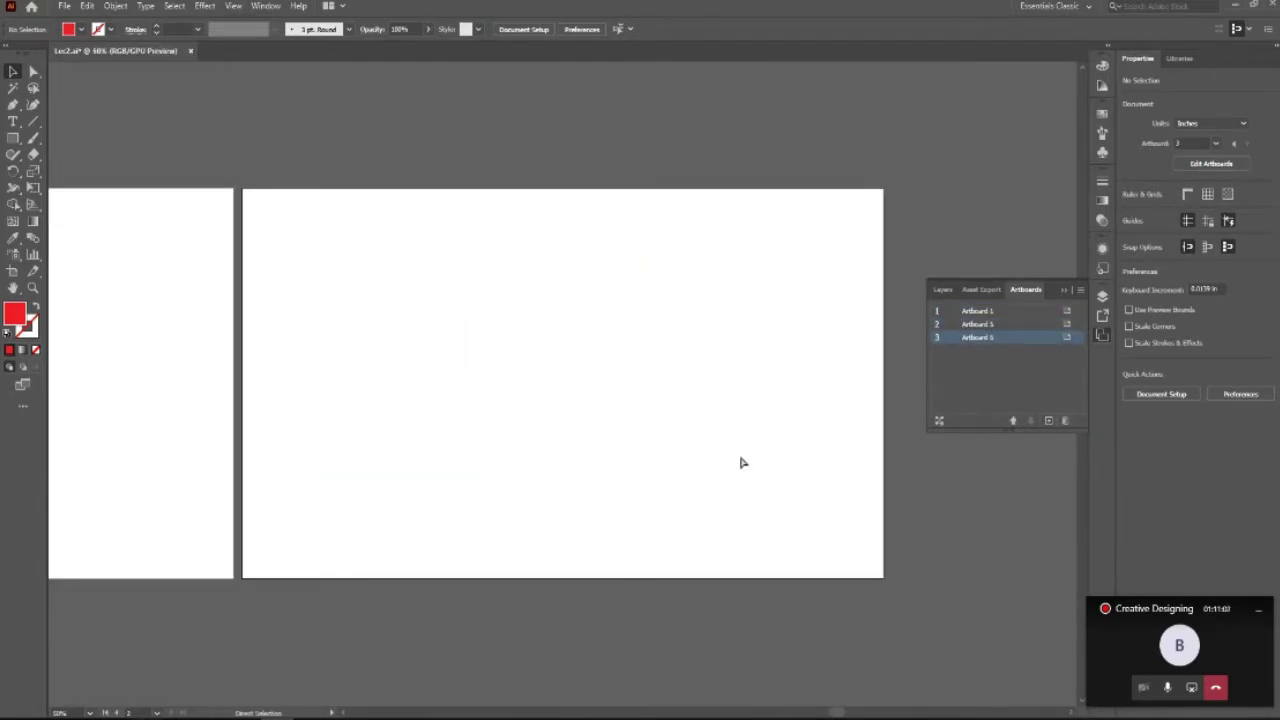
pyautogui.hotkey('ctrl', '-')
pyautogui.hotkey('ctrl', '-')
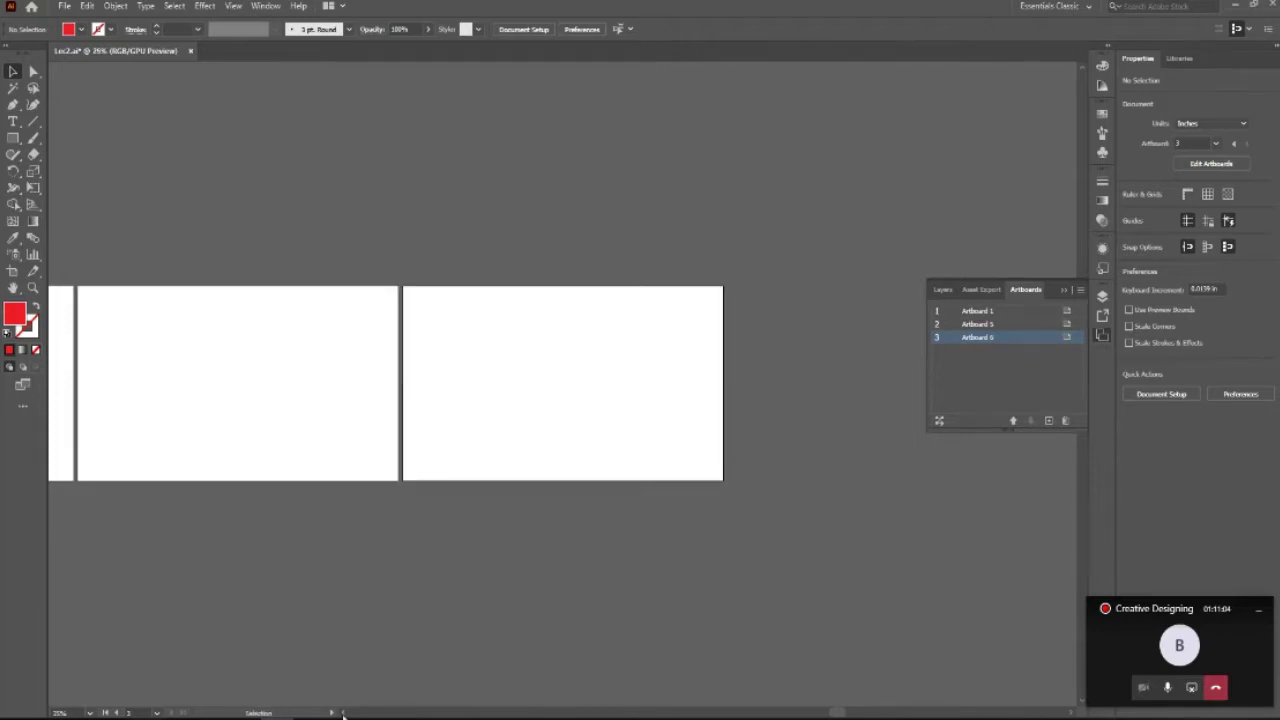
pyautogui.hscroll(-2, 700, 455)
pyautogui.hscroll(-2, 640, 445)
pyautogui.hscroll(-1, 590, 437)
pyautogui.click(561, 432)
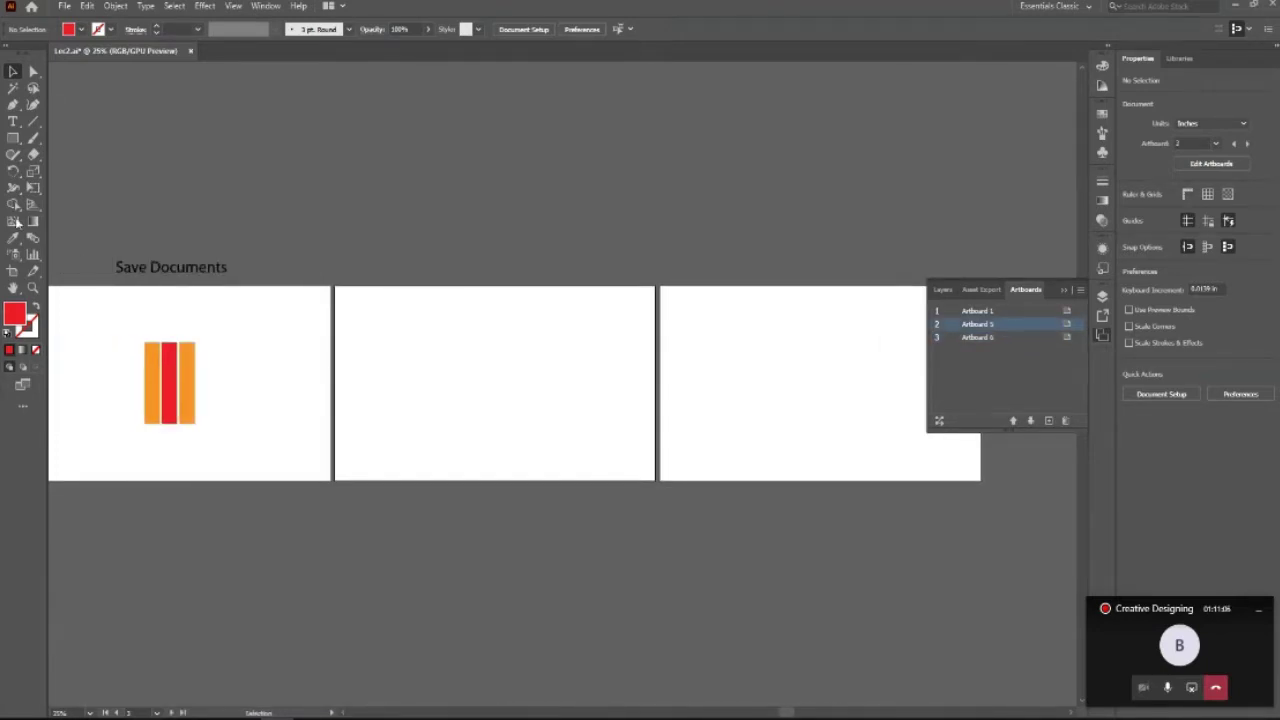
pyautogui.moveTo(13, 138); pyautogui.dragTo(72, 171)
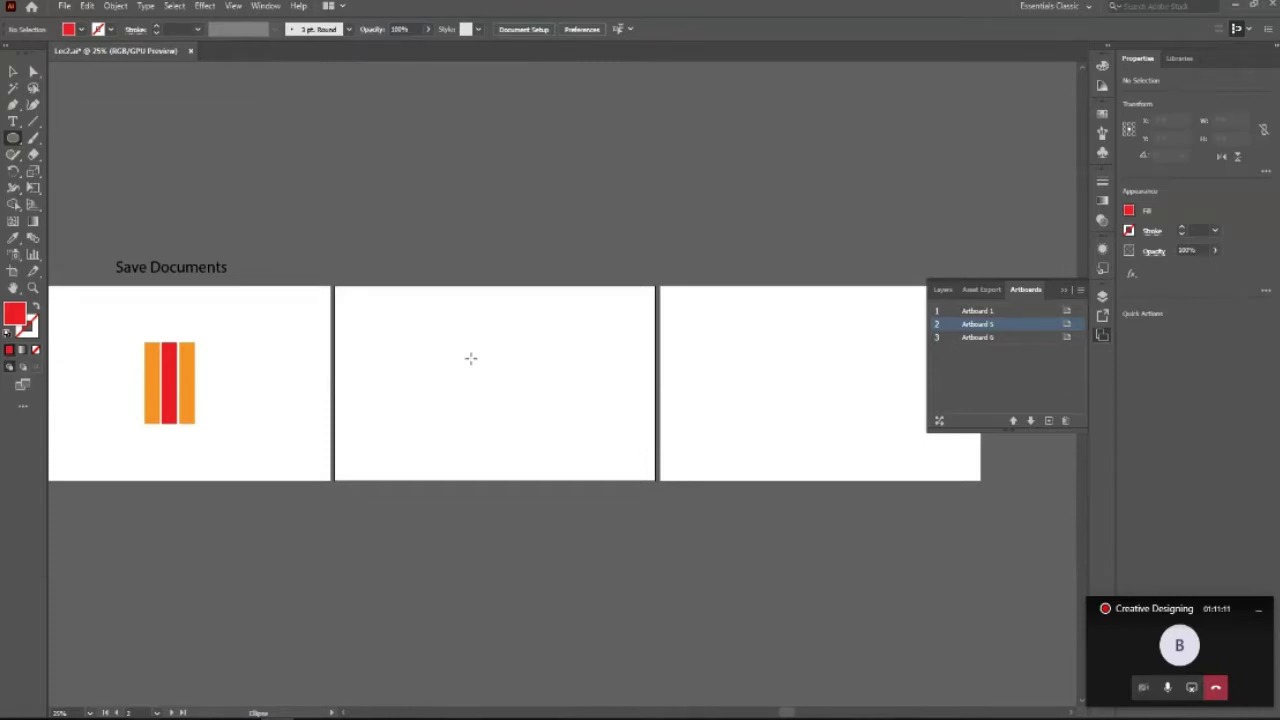
# Draw a red circle on the middle artboard, then shrink it and move it left.
pyautogui.moveTo(438, 324); pyautogui.dragTo(551, 441)
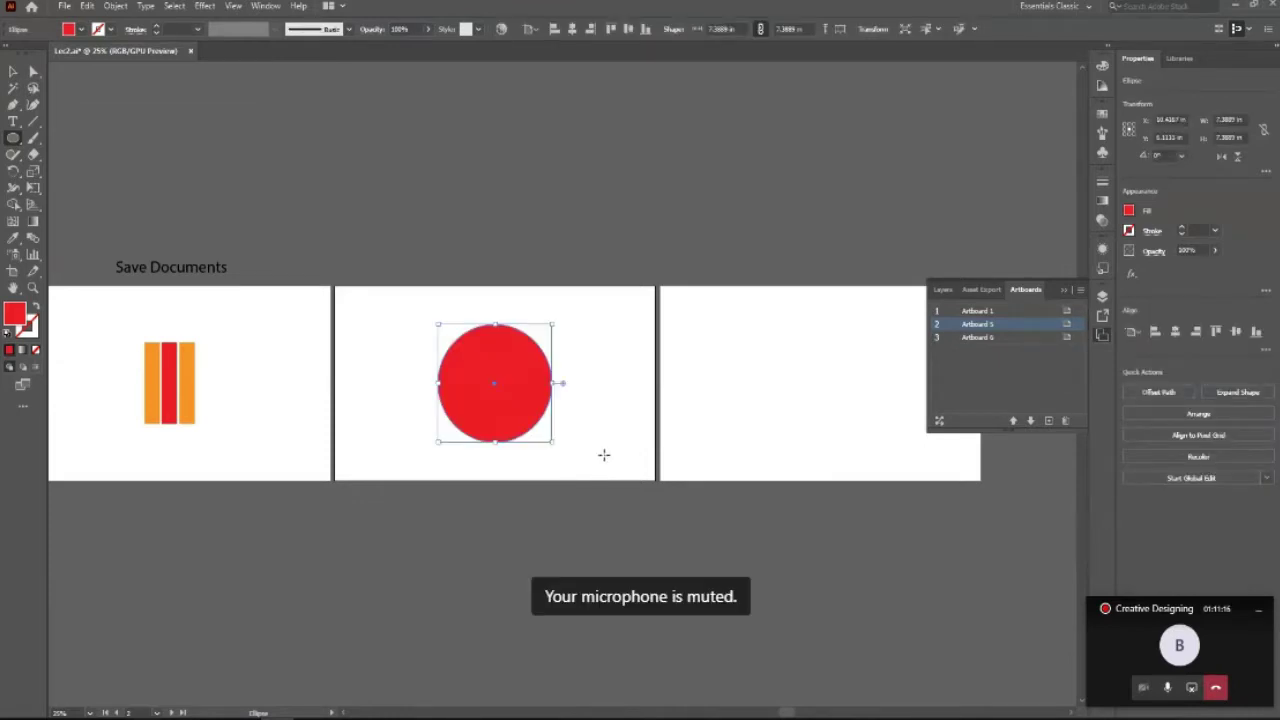
pyautogui.press('v')
pyautogui.moveTo(499, 398); pyautogui.dragTo(560, 410)
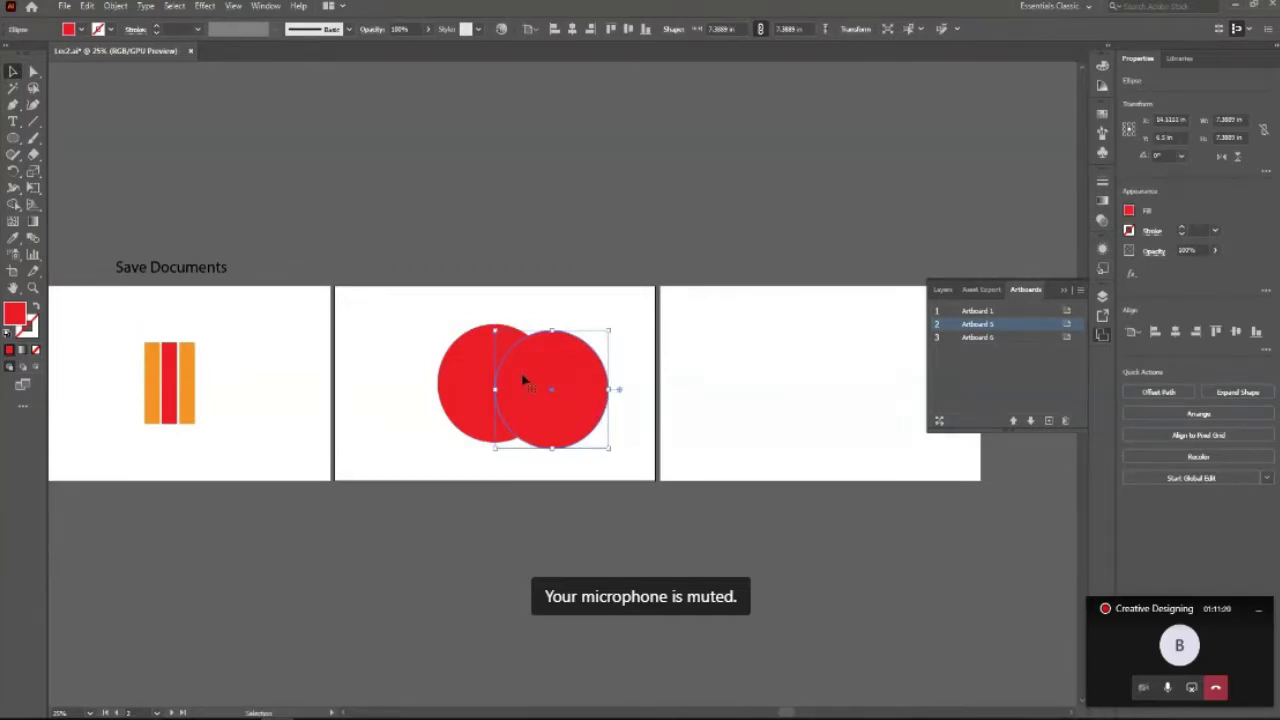
pyautogui.press('Delete')
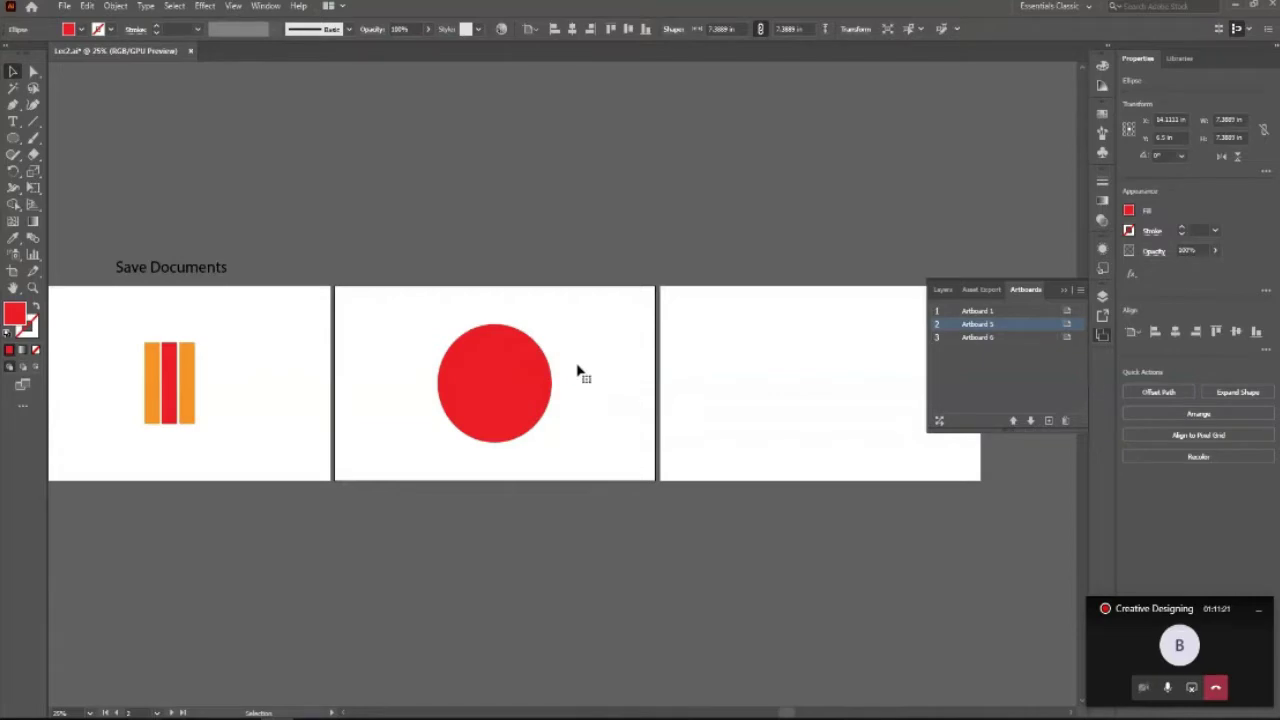
pyautogui.hotkey('ctrl', 'z')
pyautogui.moveTo(466, 449); pyautogui.dragTo(451, 434)
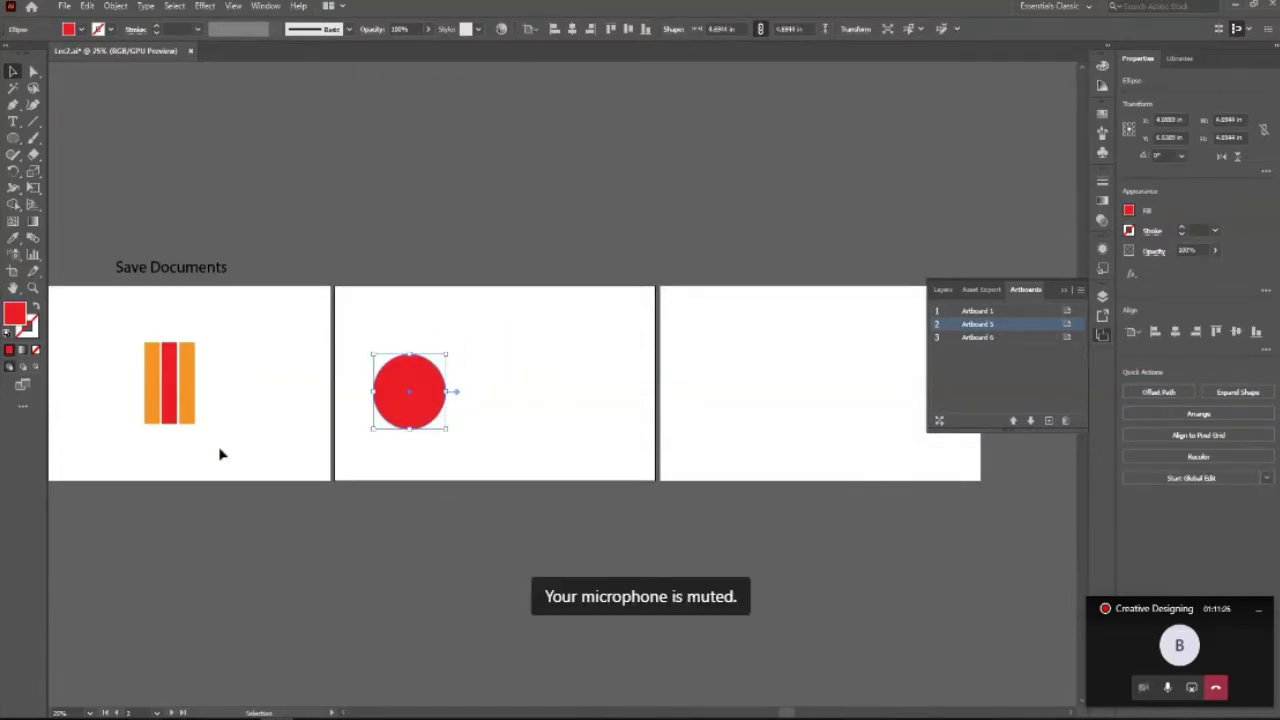
# Sample the bars' orange into the circle and add an overlapping copy at 57% opacity.
pyautogui.press('i')
pyautogui.click(188, 400)
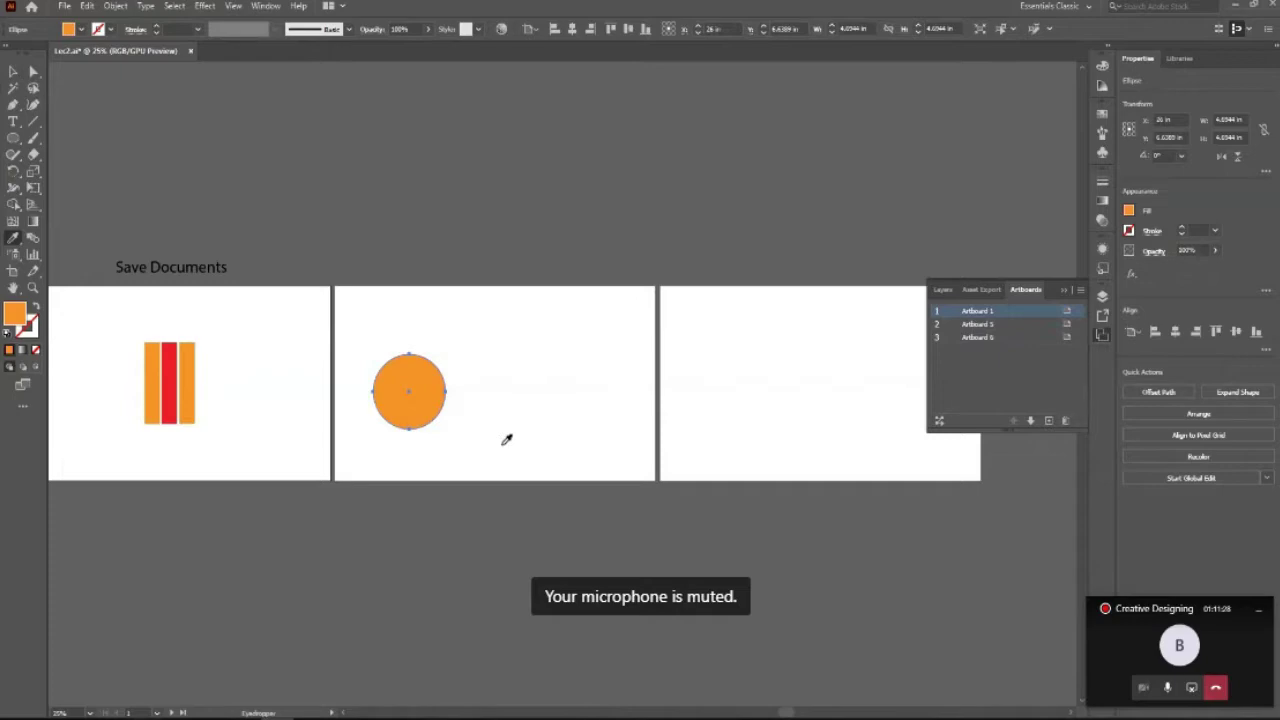
pyautogui.press('v')
pyautogui.hotkey('ctrl', 'c')
pyautogui.hotkey('ctrl', 'v')
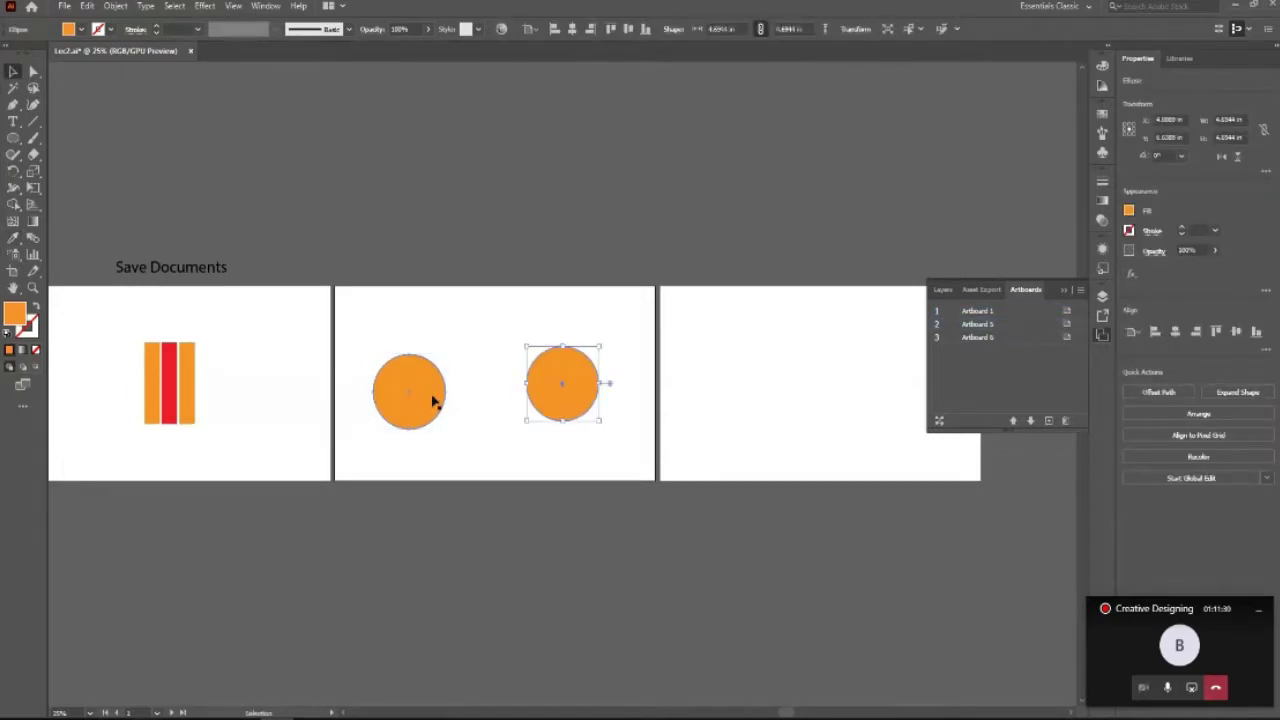
pyautogui.press('Delete')
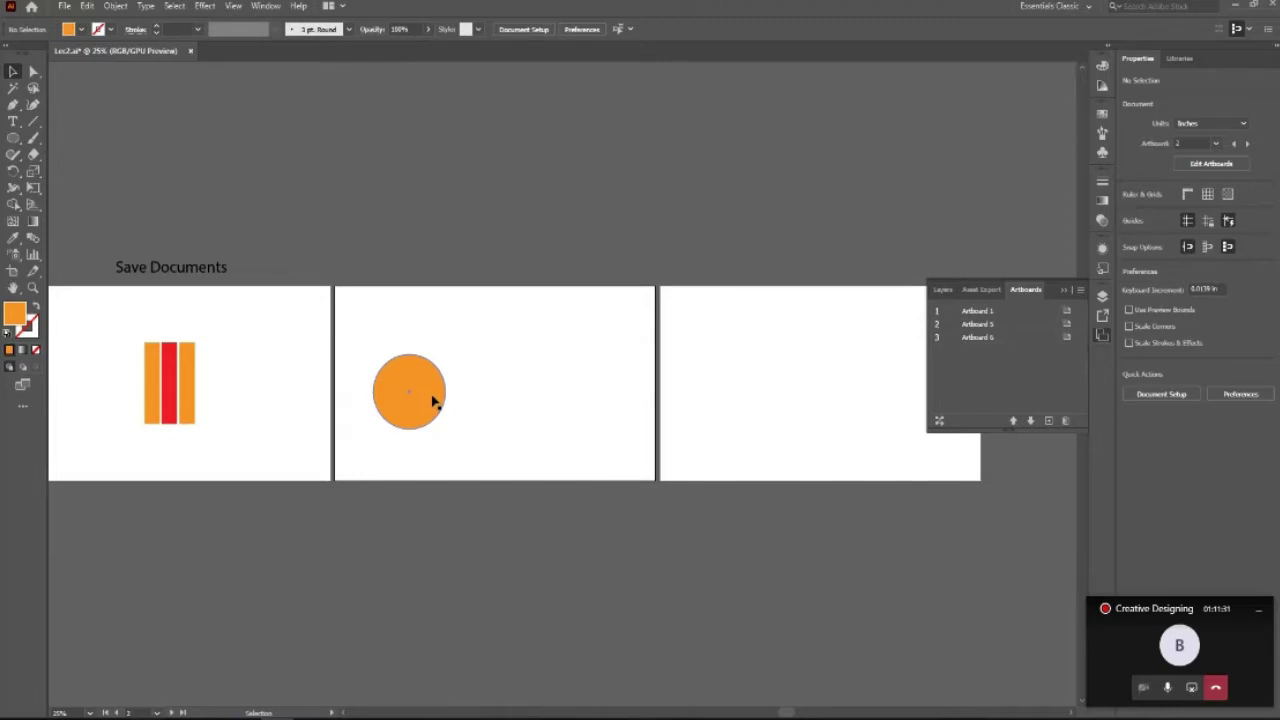
pyautogui.moveTo(398, 400); pyautogui.dragTo(432, 400)
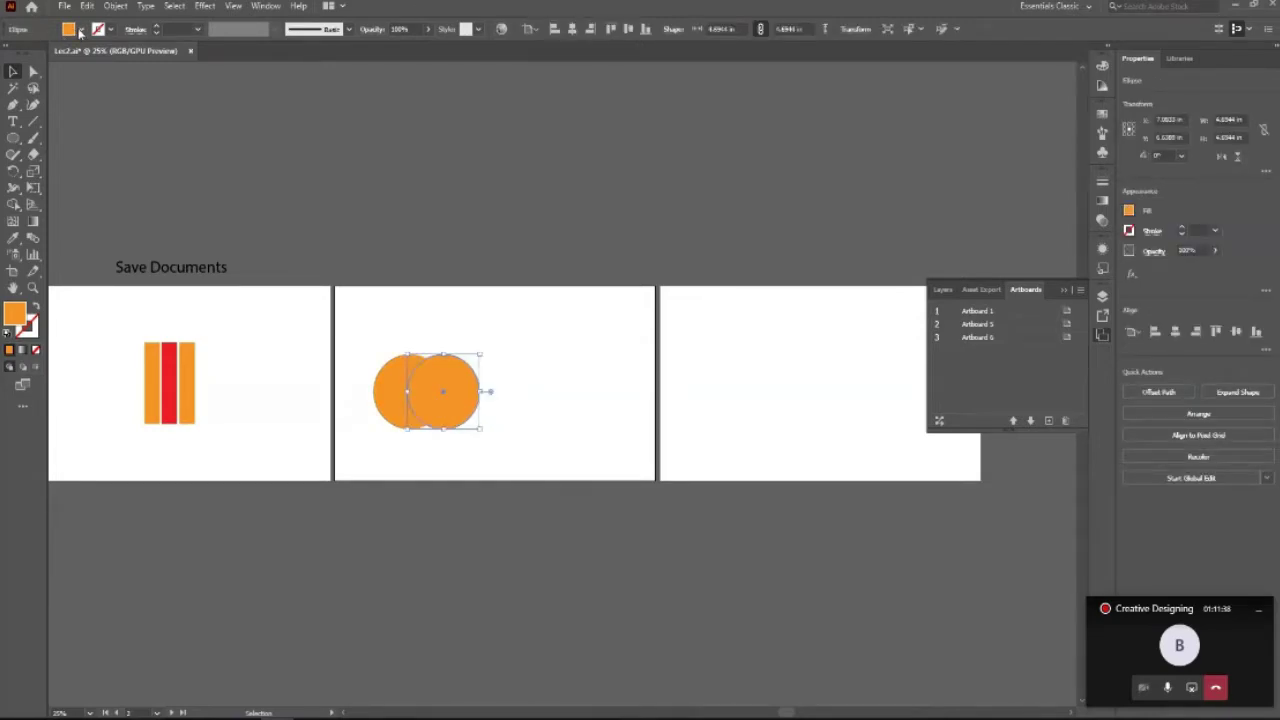
pyautogui.click(428, 29)
pyautogui.moveTo(430, 47); pyautogui.dragTo(402, 47)
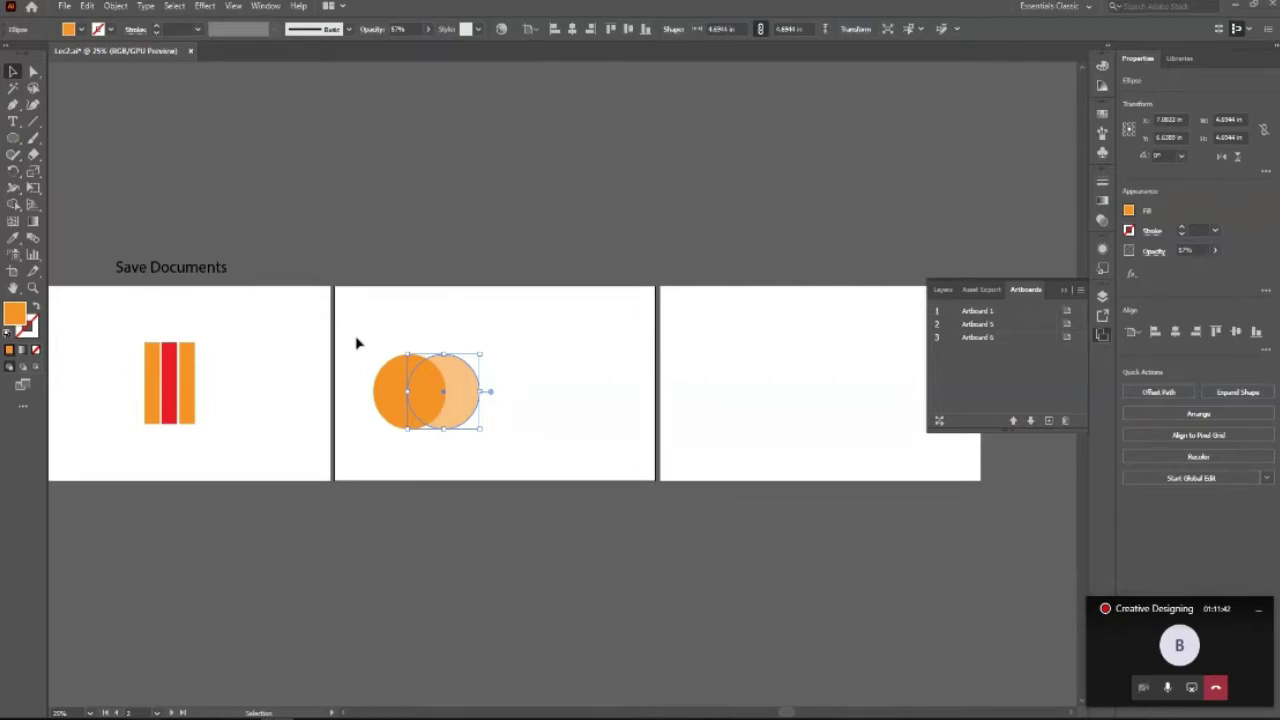
# Group both circles and centre them horizontally and vertically on the artboard.
pyautogui.moveTo(356, 343); pyautogui.dragTo(557, 457)
pyautogui.hotkey('ctrl', 'g')
pyautogui.click(572, 29)
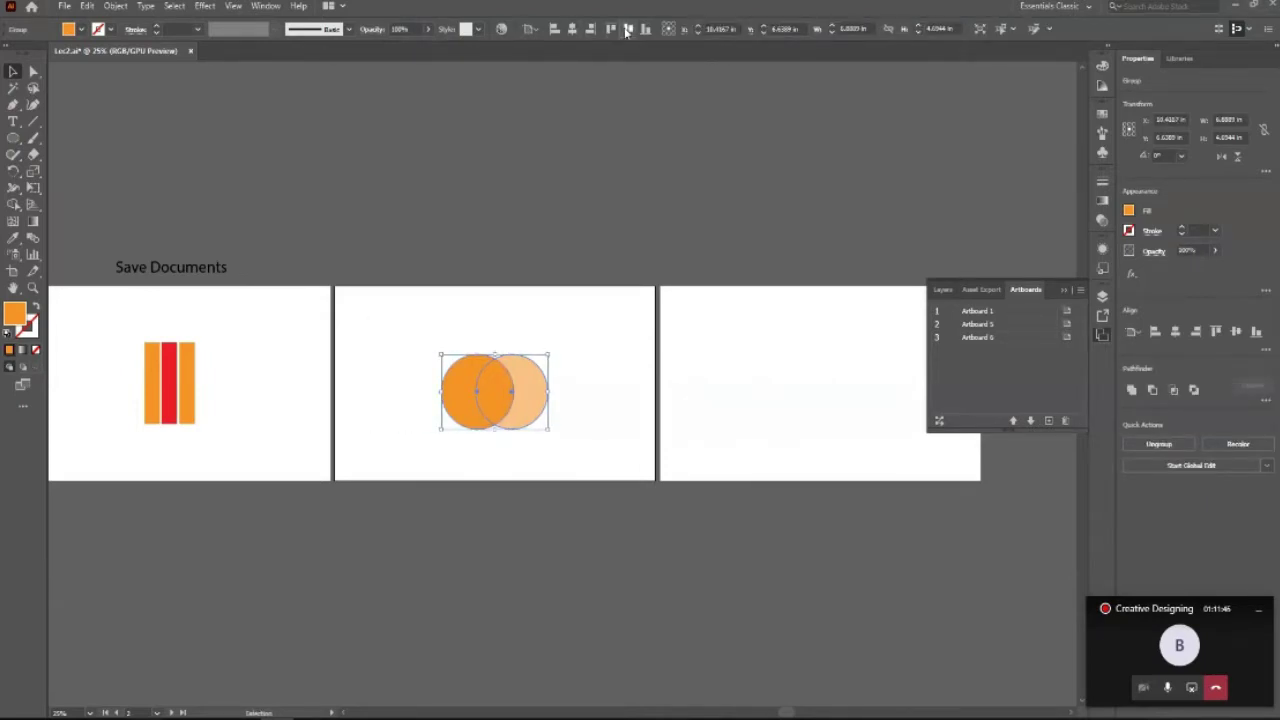
pyautogui.click(627, 30)
pyautogui.click(926, 643)
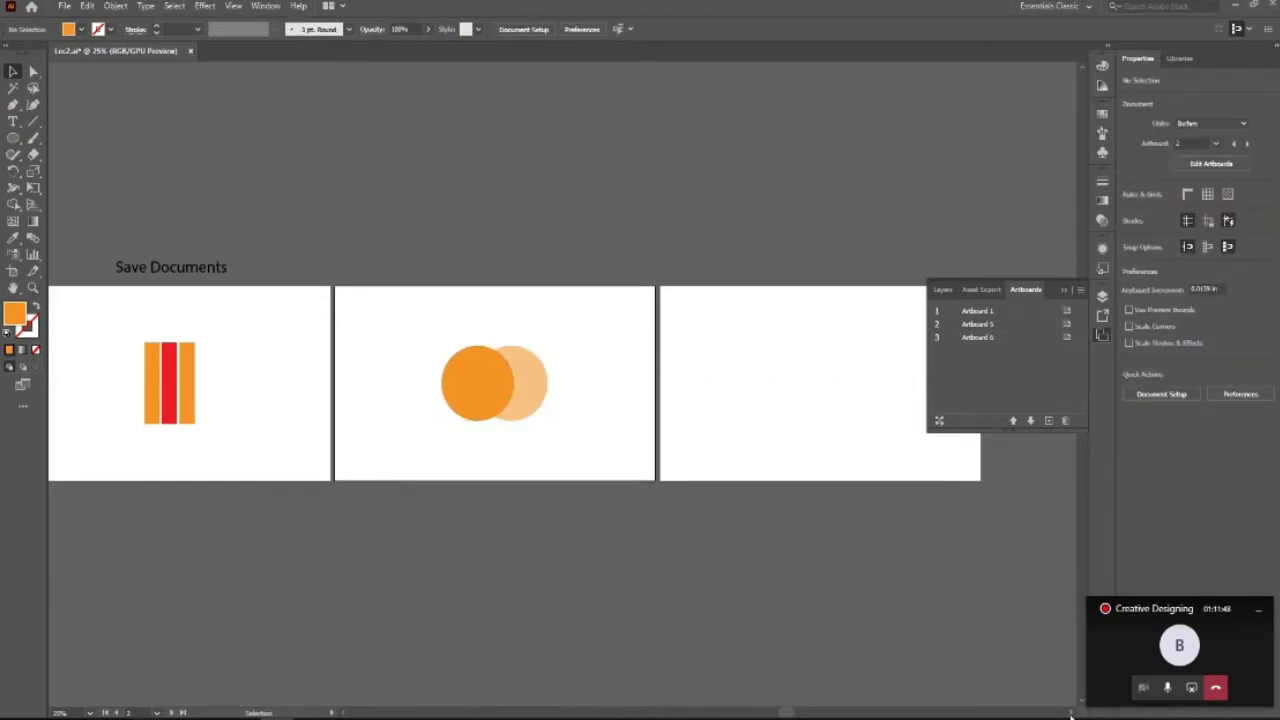
# Copy the two-circle group onto the third artboard.
pyautogui.hscroll(4, 1070, 716)
pyautogui.click(363, 400)
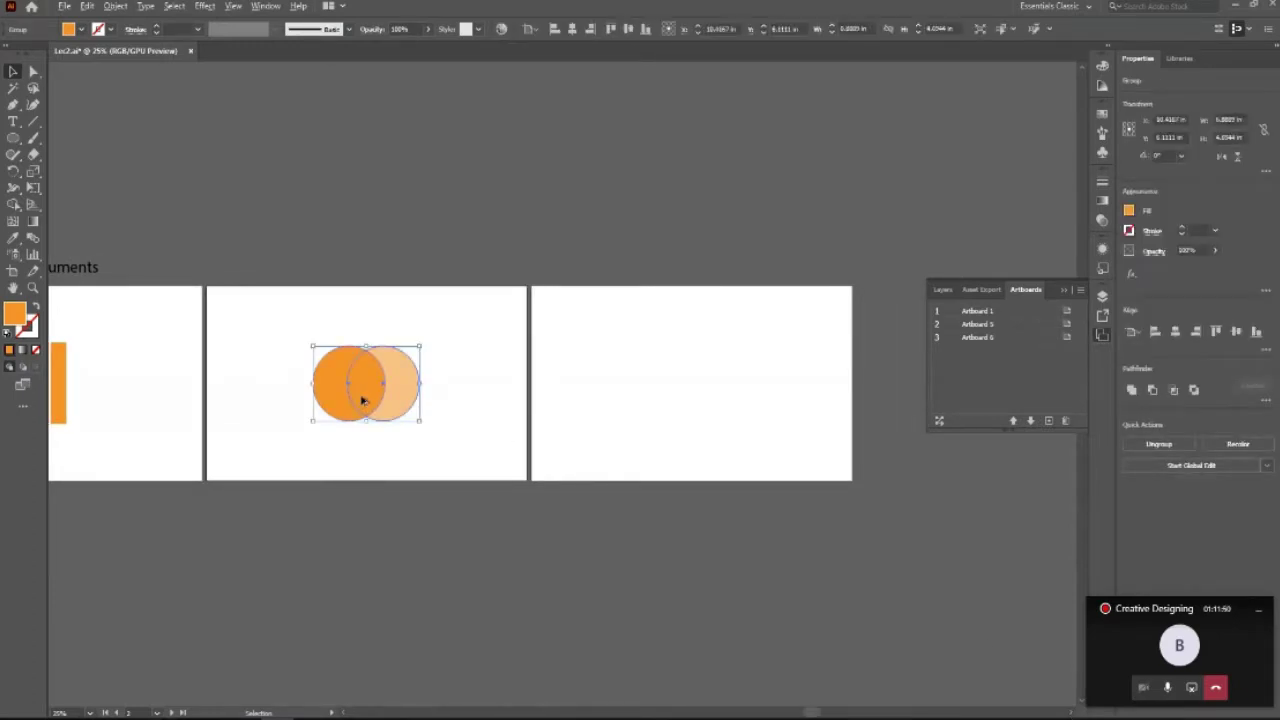
pyautogui.moveTo(363, 400); pyautogui.dragTo(681, 400)
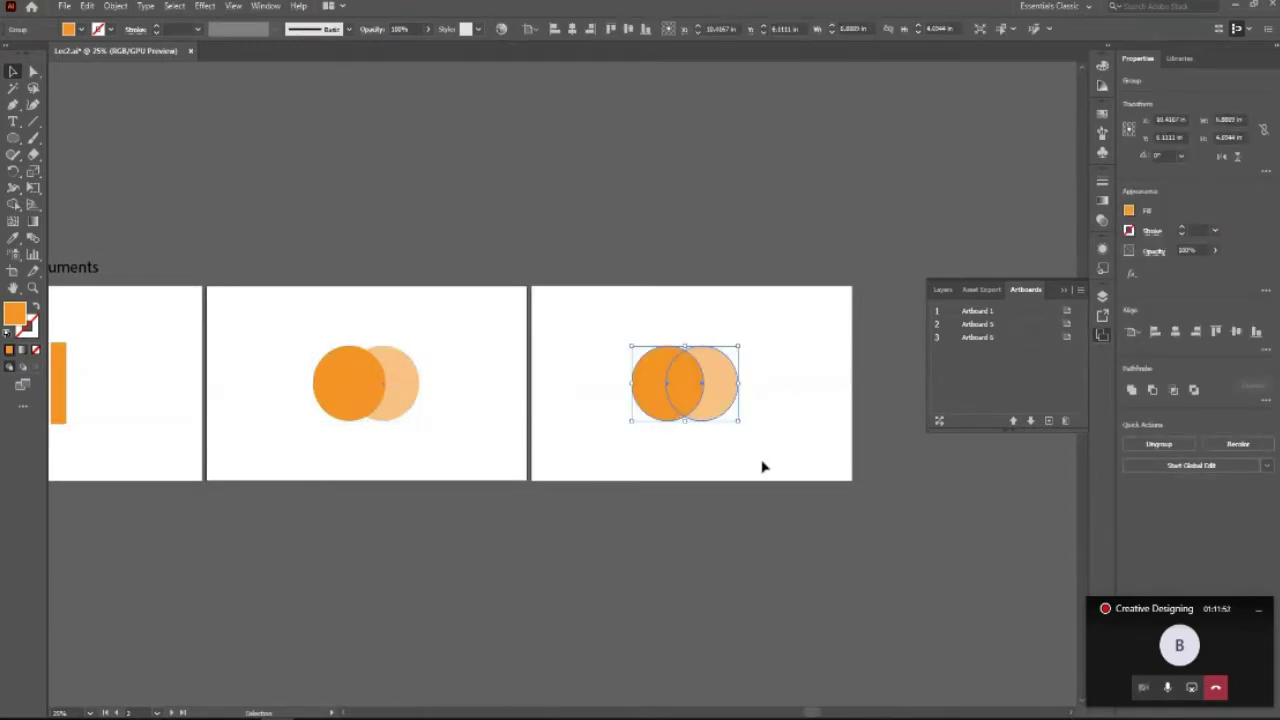
pyautogui.click(755, 455)
pyautogui.click(691, 400)
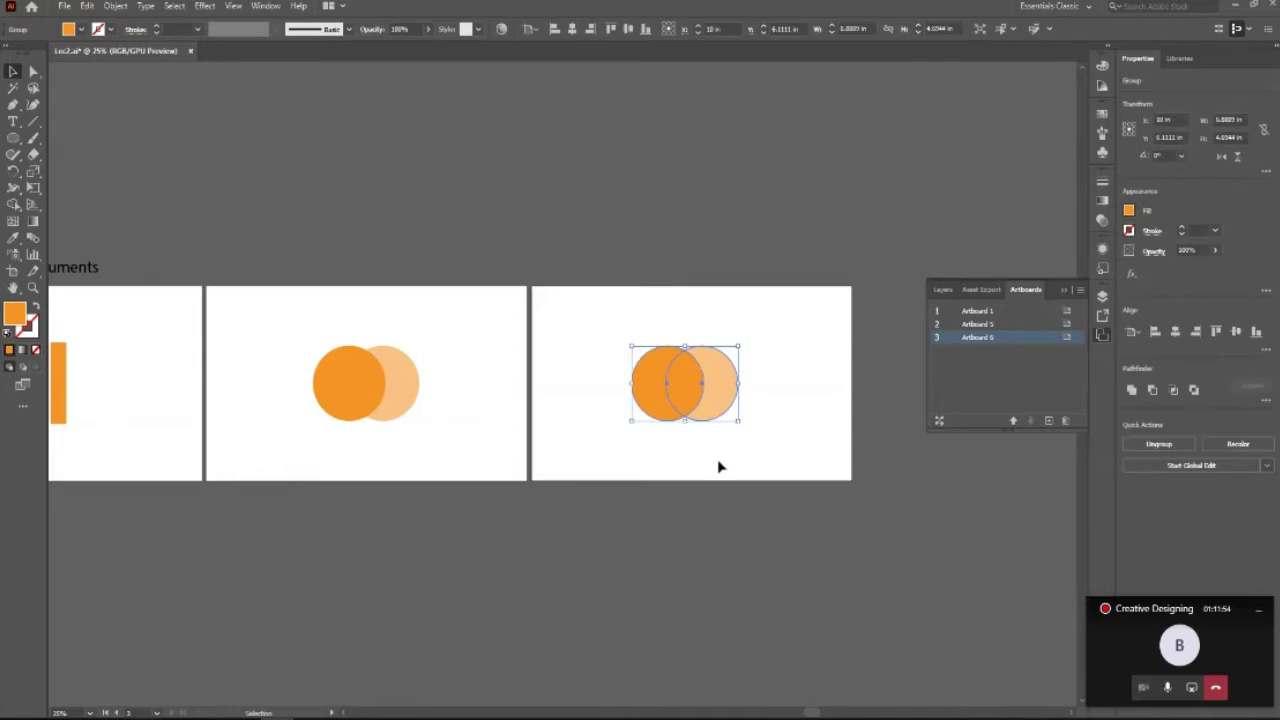
# Duplicate one circle further right and give it the solid orange fill.
pyautogui.press('a')
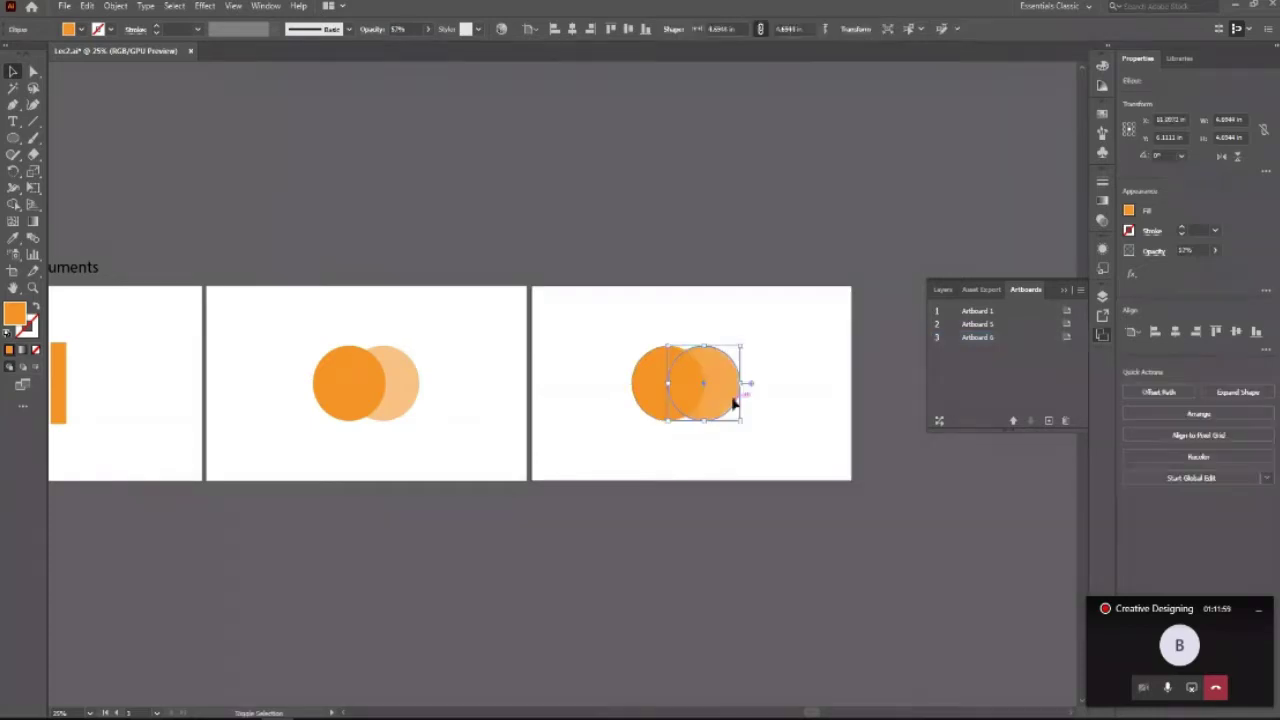
pyautogui.moveTo(687, 403); pyautogui.dragTo(733, 403)
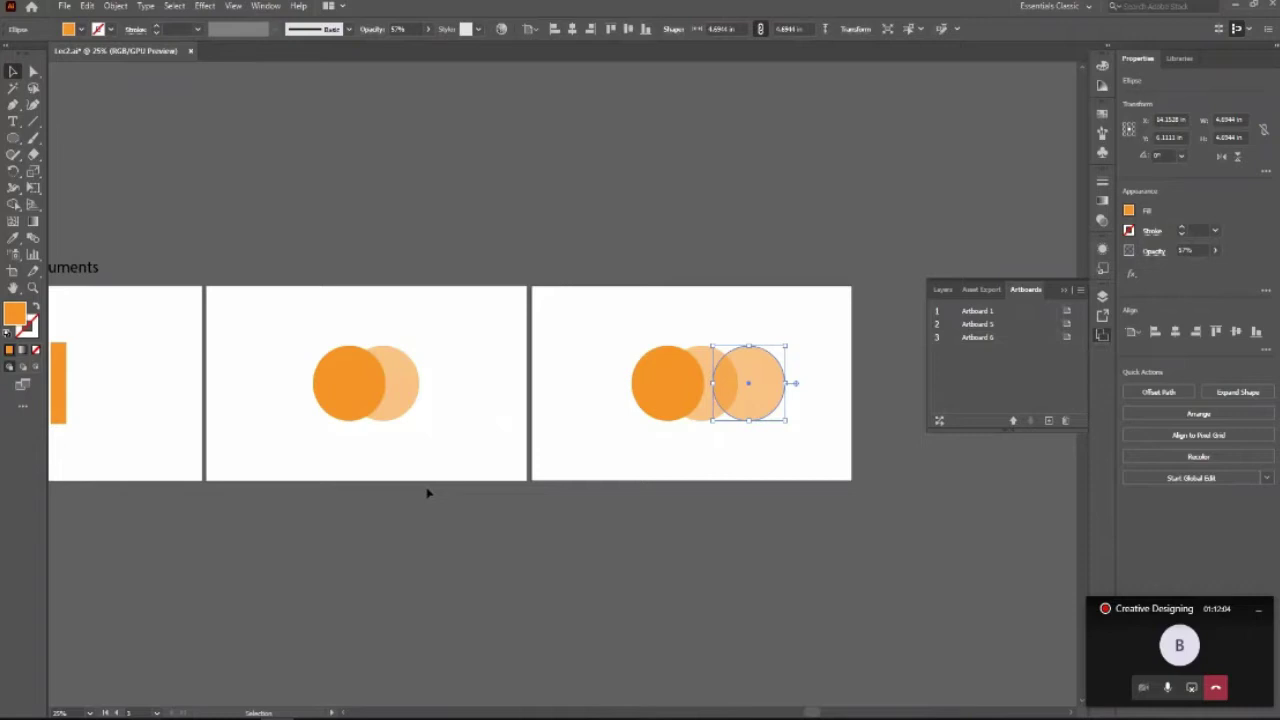
pyautogui.press('i')
pyautogui.click(349, 380)
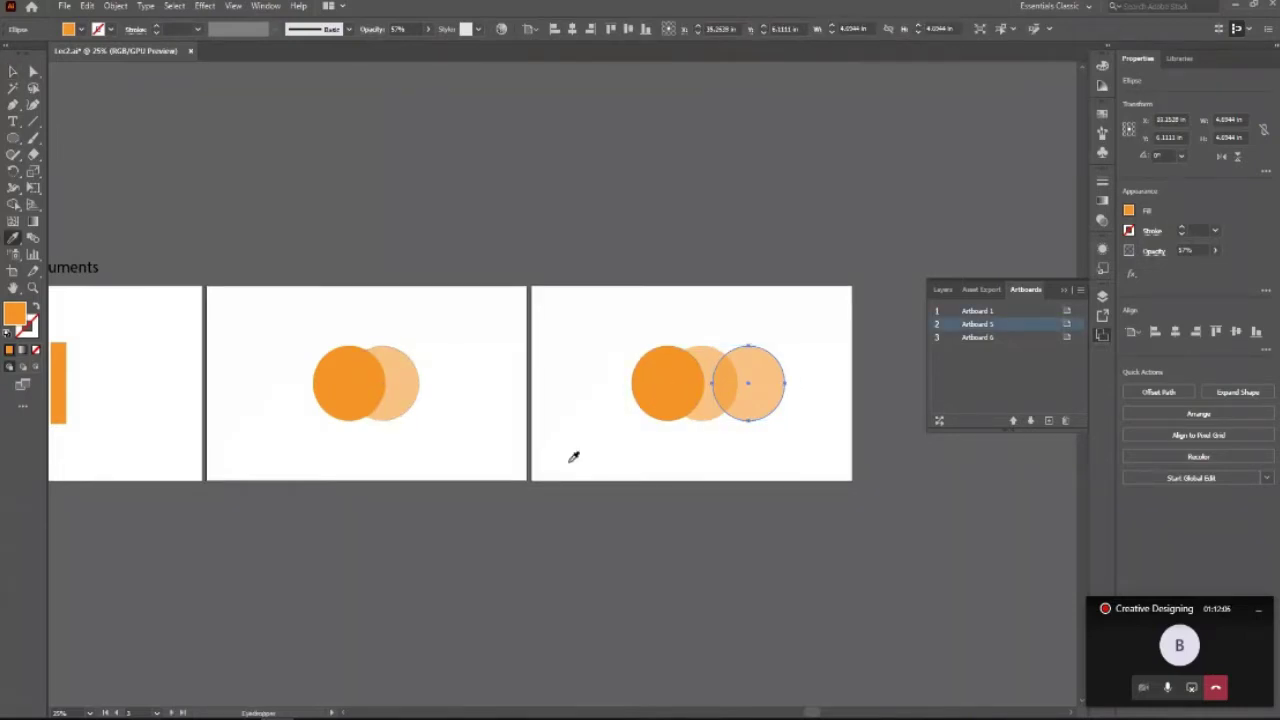
pyautogui.click(349, 377)
pyautogui.press('v')
pyautogui.click(563, 440)
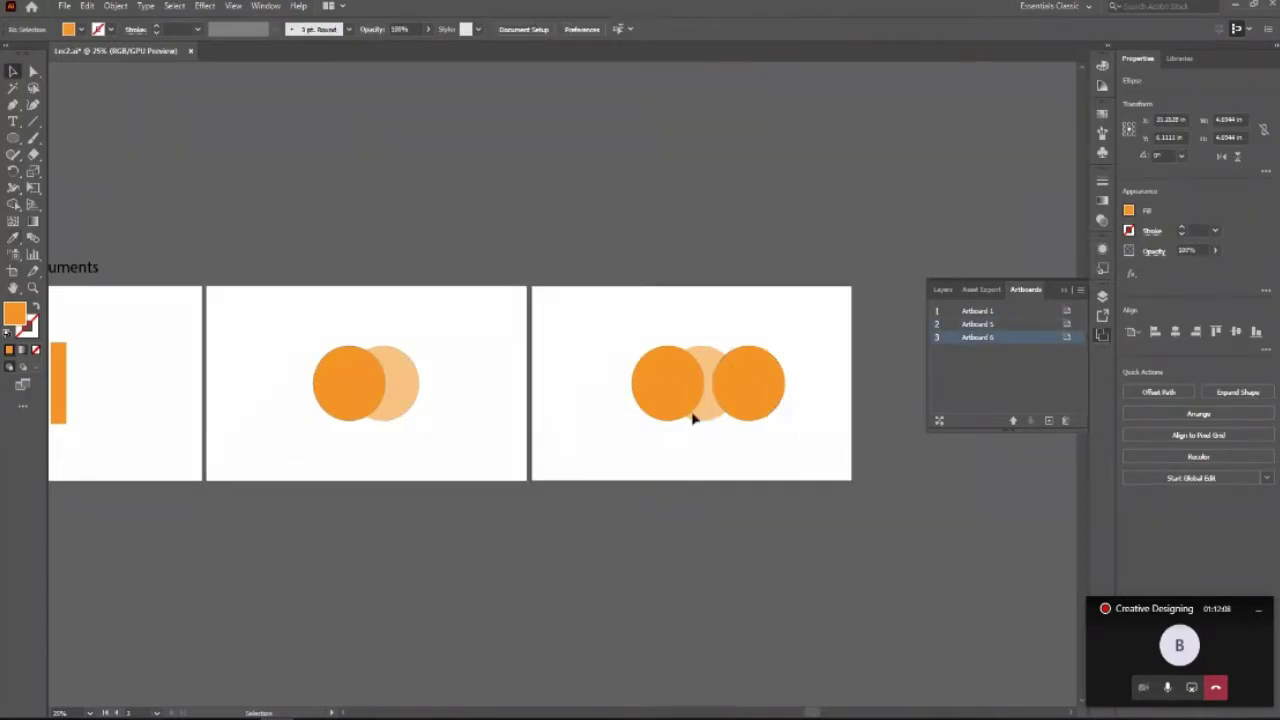
# Fill the rightmost circle purple, then centre all three circles horizontally on the artboard.
pyautogui.click(781, 399)
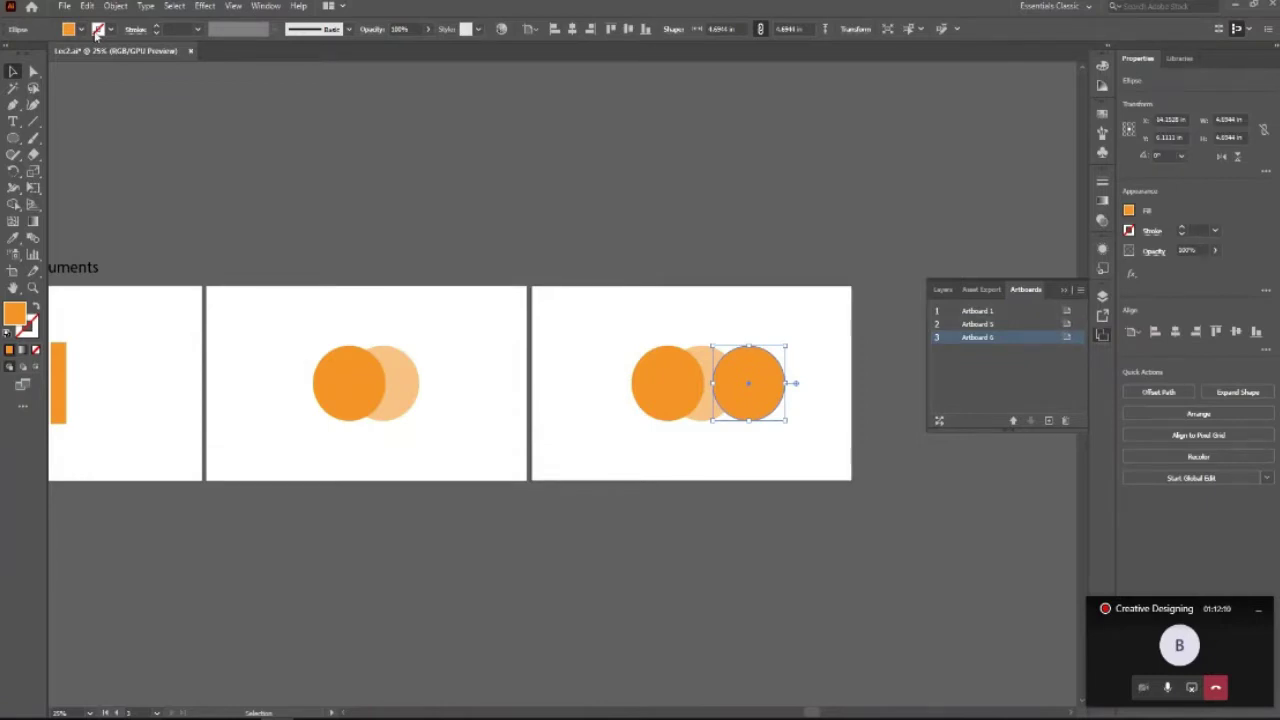
pyautogui.click(97, 30)
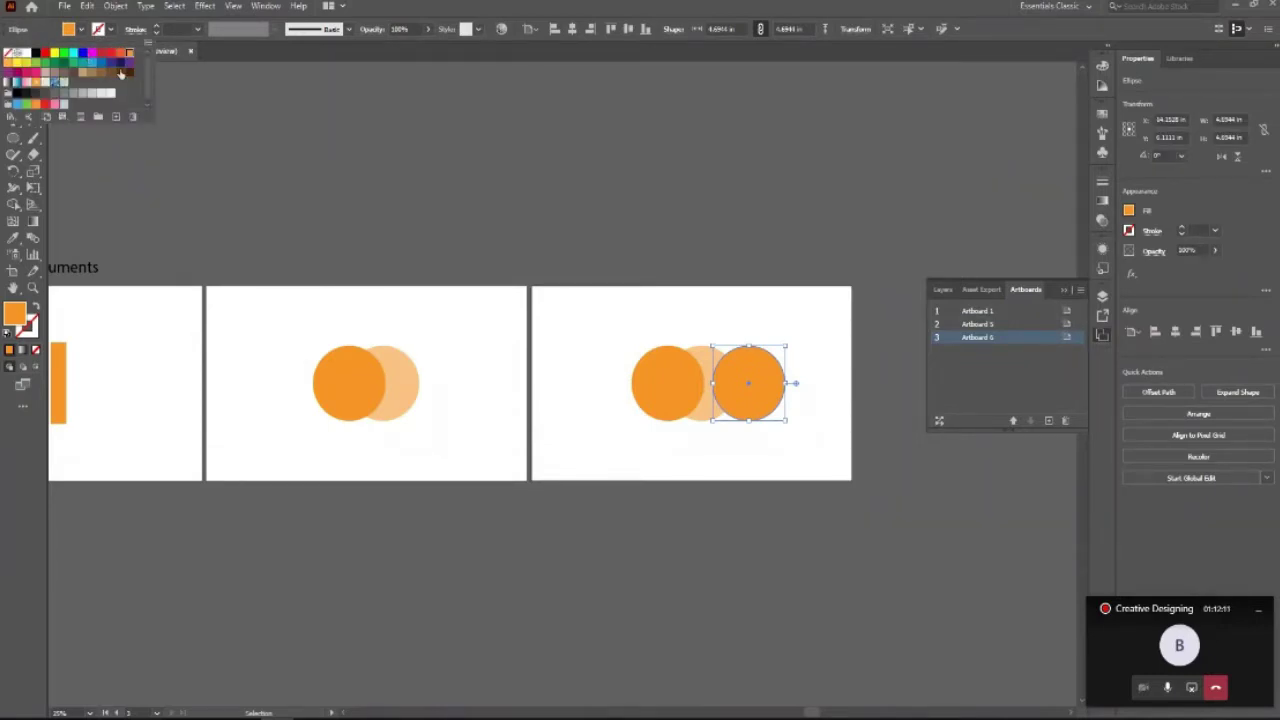
pyautogui.click(120, 64)
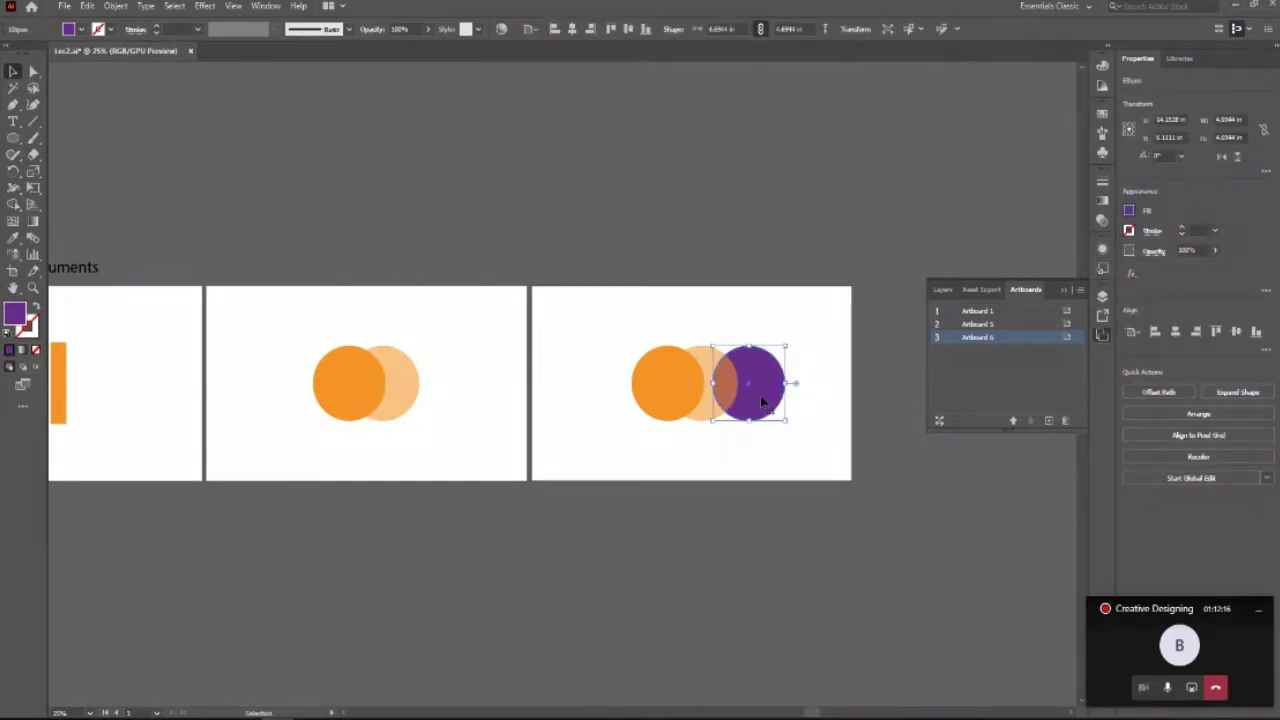
pyautogui.click(763, 466)
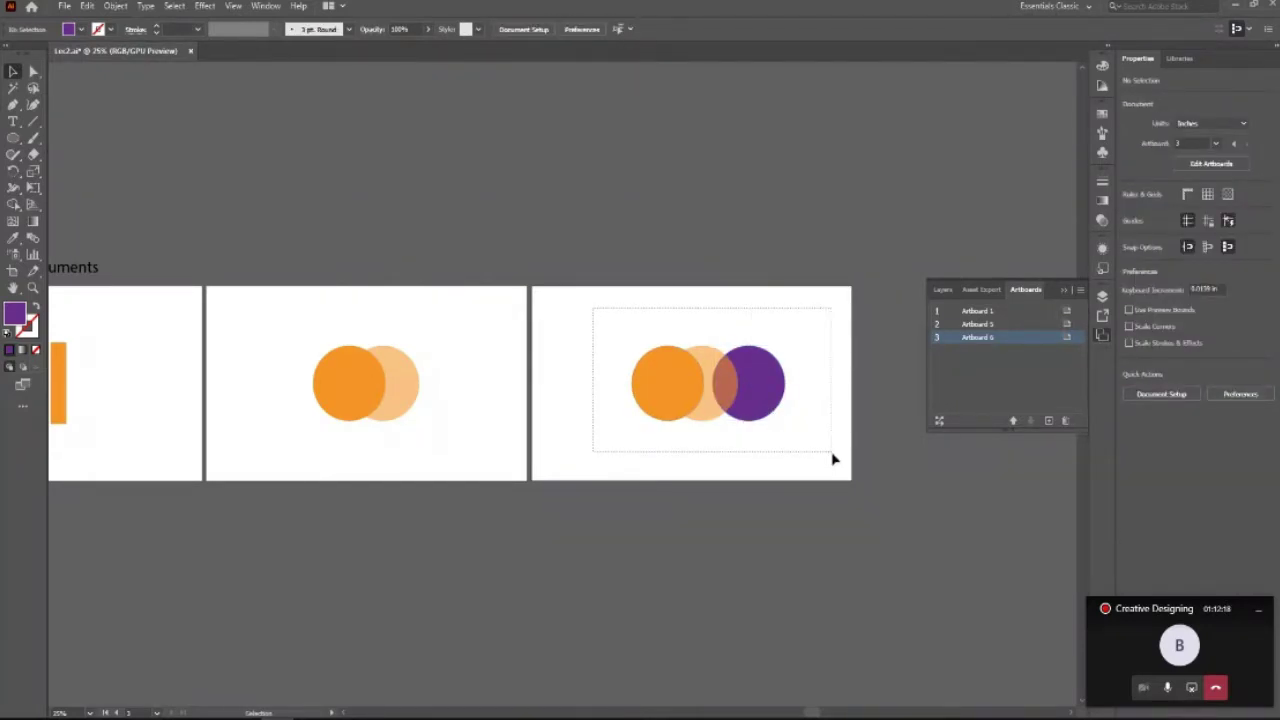
pyautogui.moveTo(770, 425); pyautogui.dragTo(831, 457)
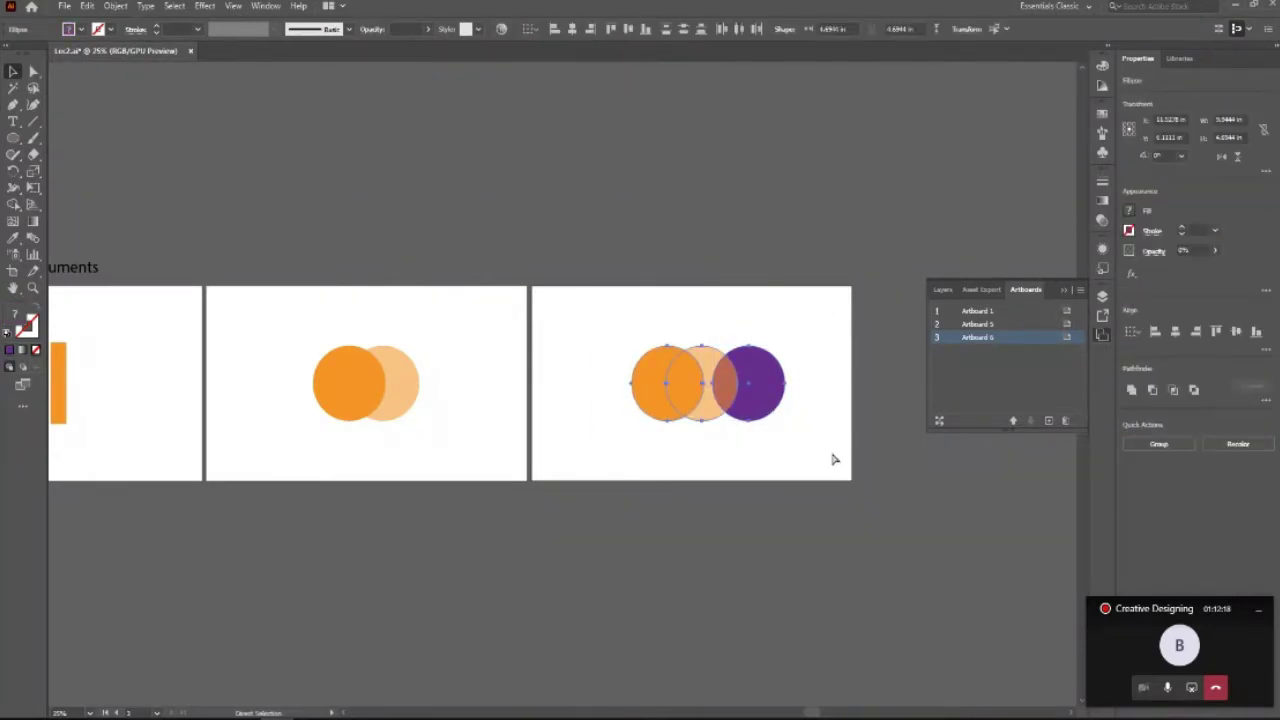
pyautogui.click(571, 28)
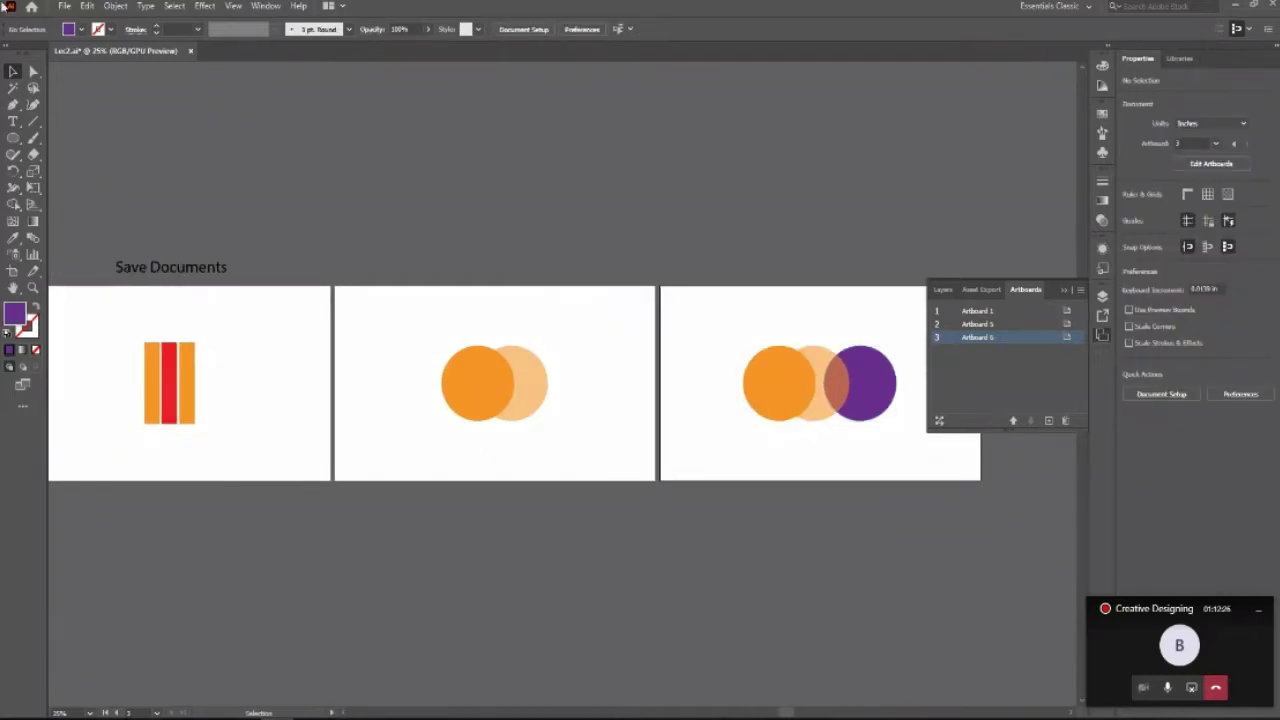
# Save the document as Adobe Illustrator (*.AI) file Lec2.1 in Illustrator Exercises.
pyautogui.click(66, 6)
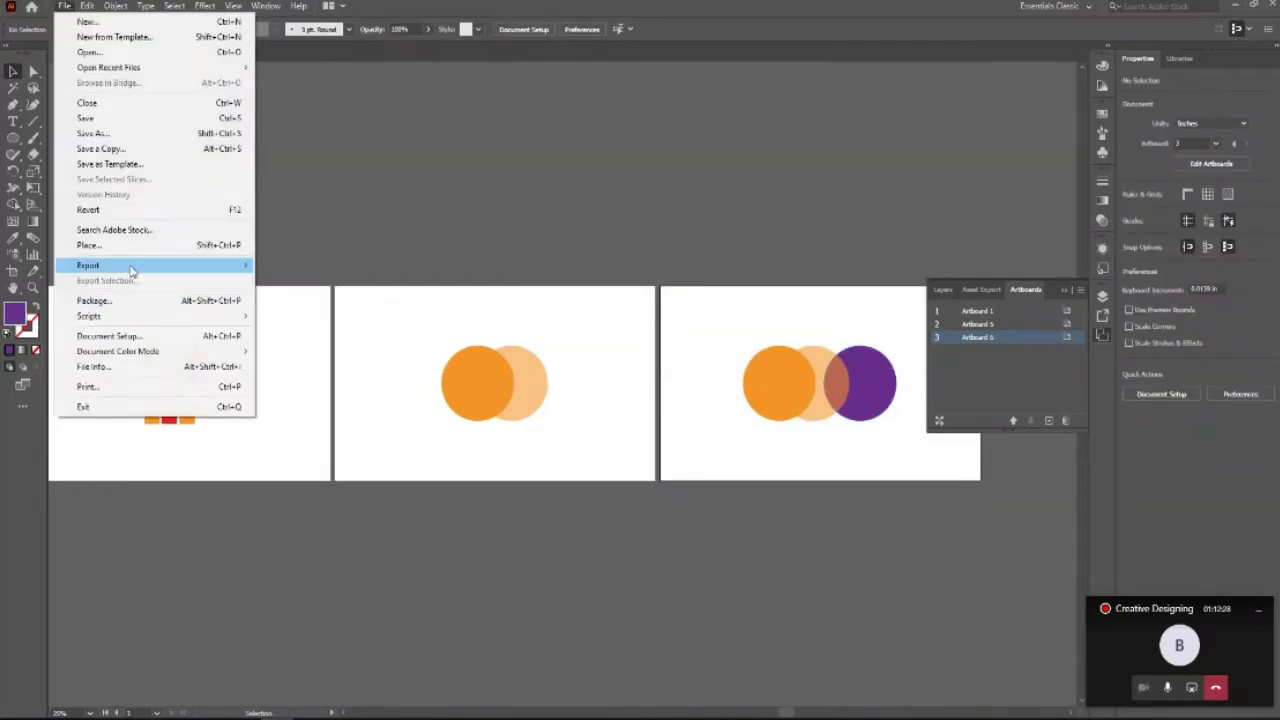
pyautogui.moveTo(150, 265)
pyautogui.click(310, 150)
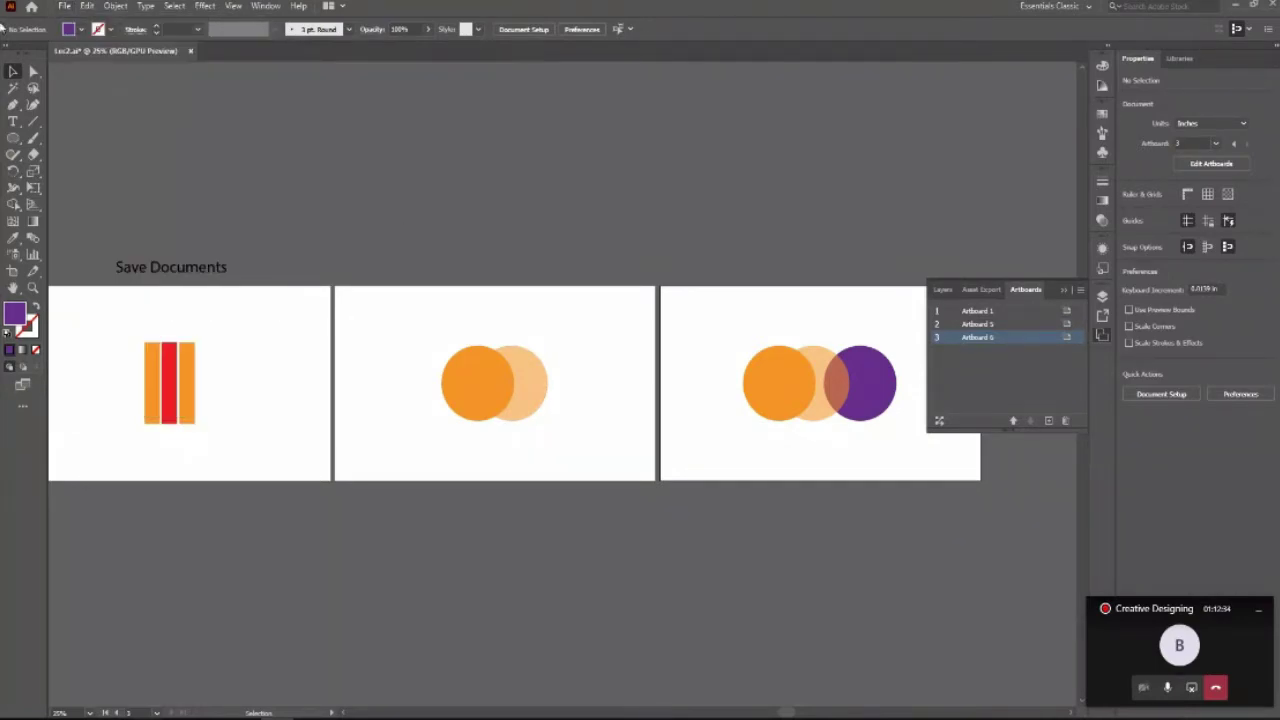
pyautogui.click(65, 7)
pyautogui.click(100, 134)
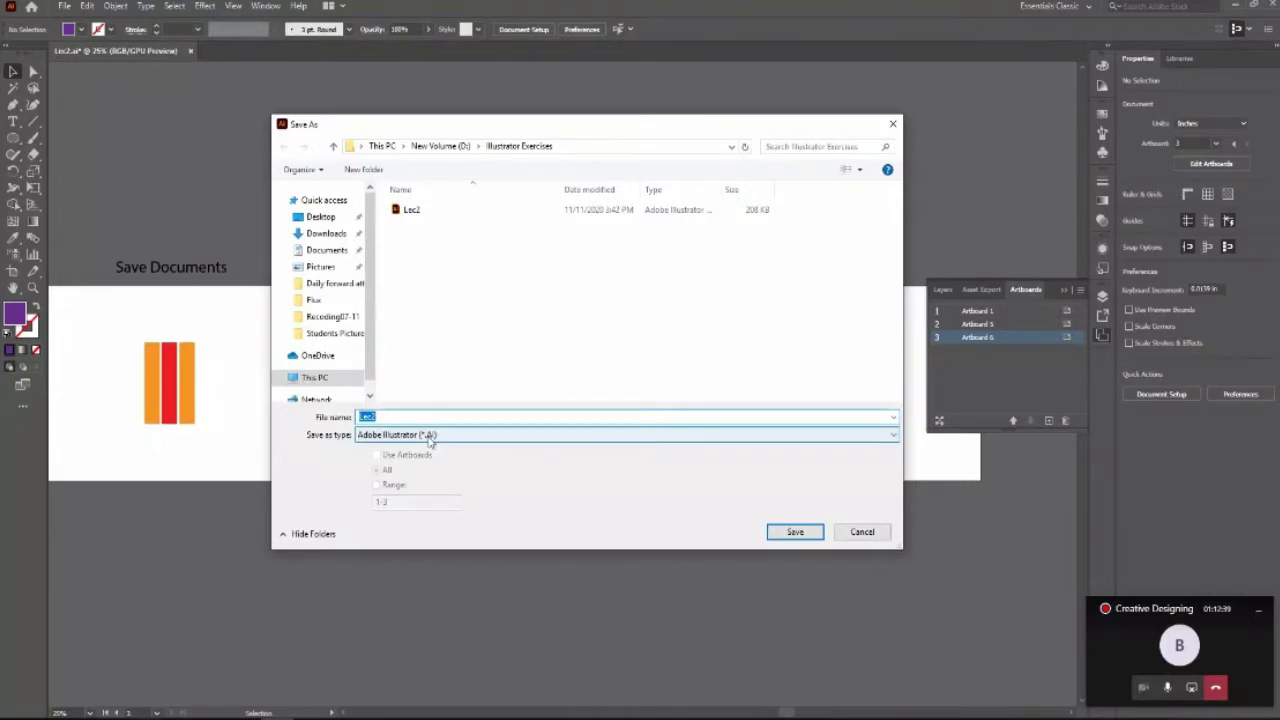
pyautogui.click(428, 437)
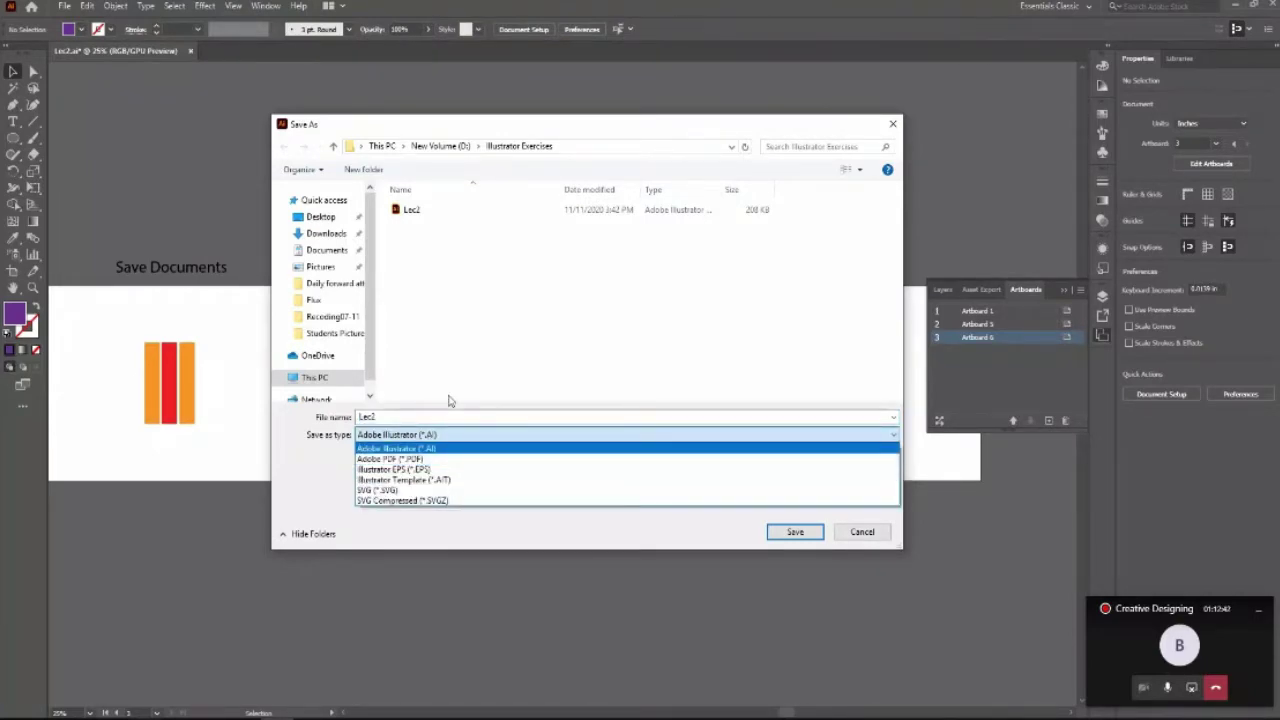
pyautogui.click(410, 416)
pyautogui.write('.1')
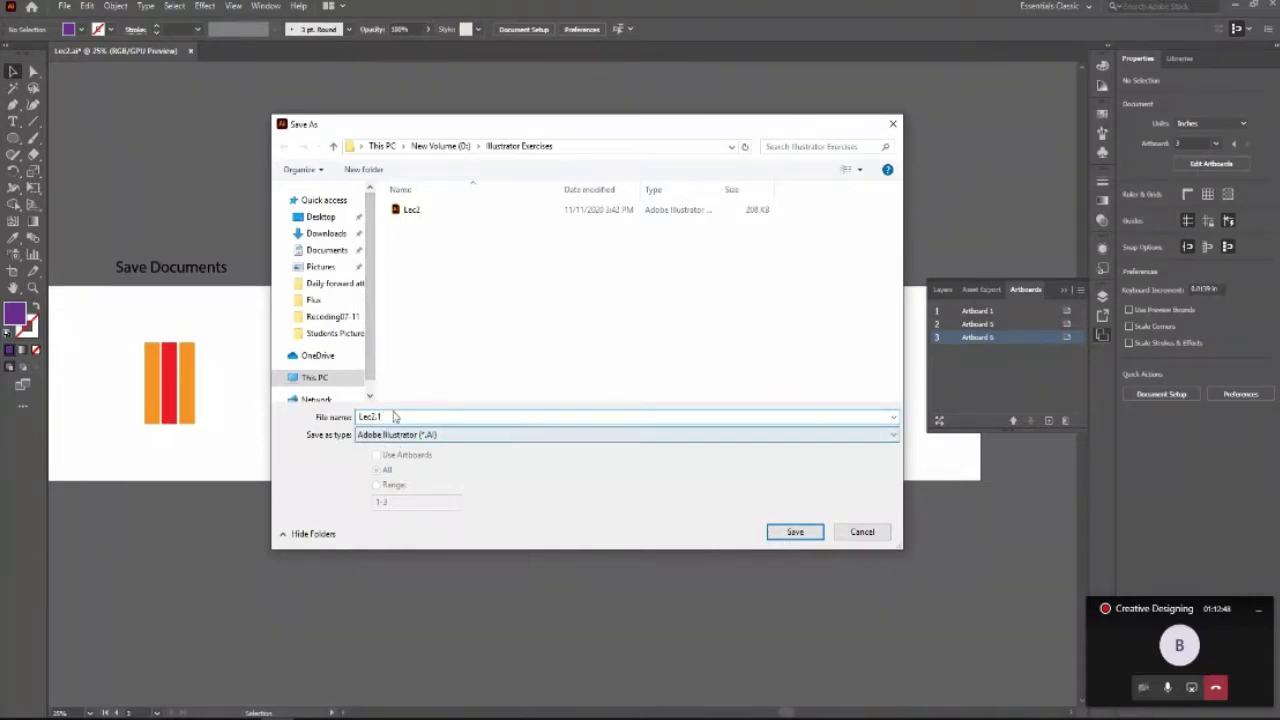
pyautogui.click(790, 532)
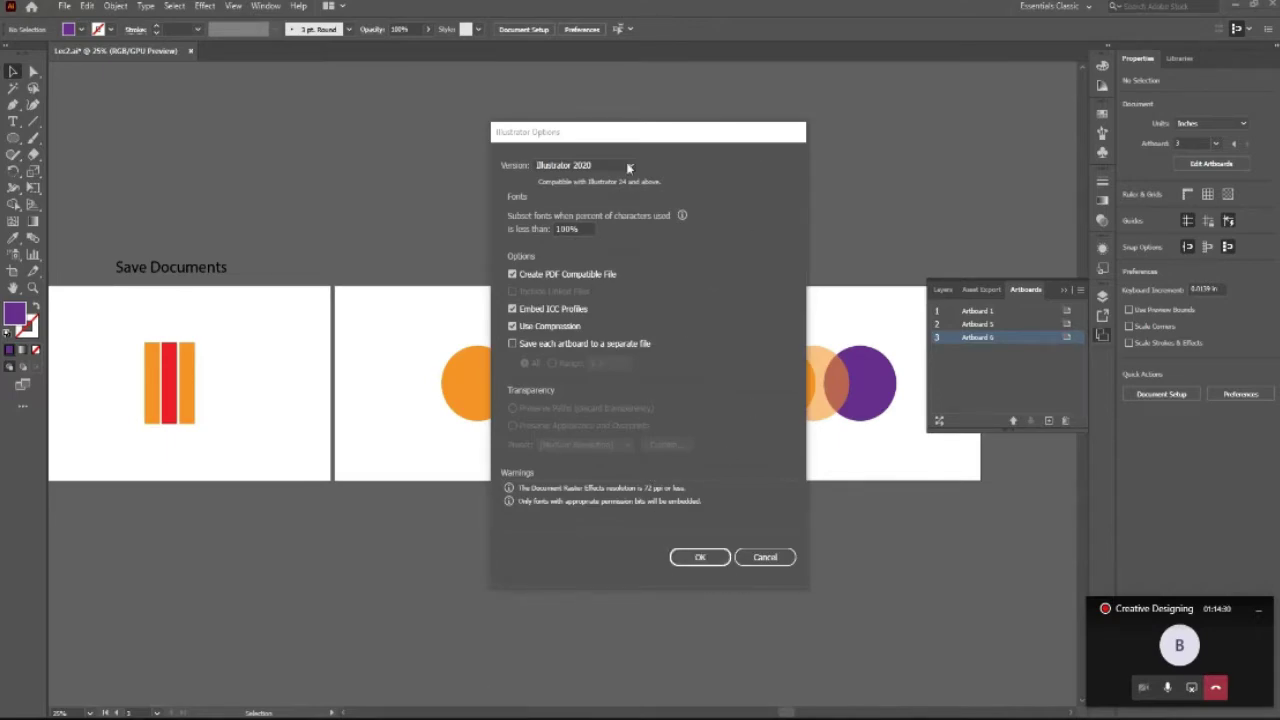
# Keep Illustrator 2020 as the save version in Illustrator Options and confirm.
pyautogui.moveTo(646, 134); pyautogui.dragTo(556, 104)
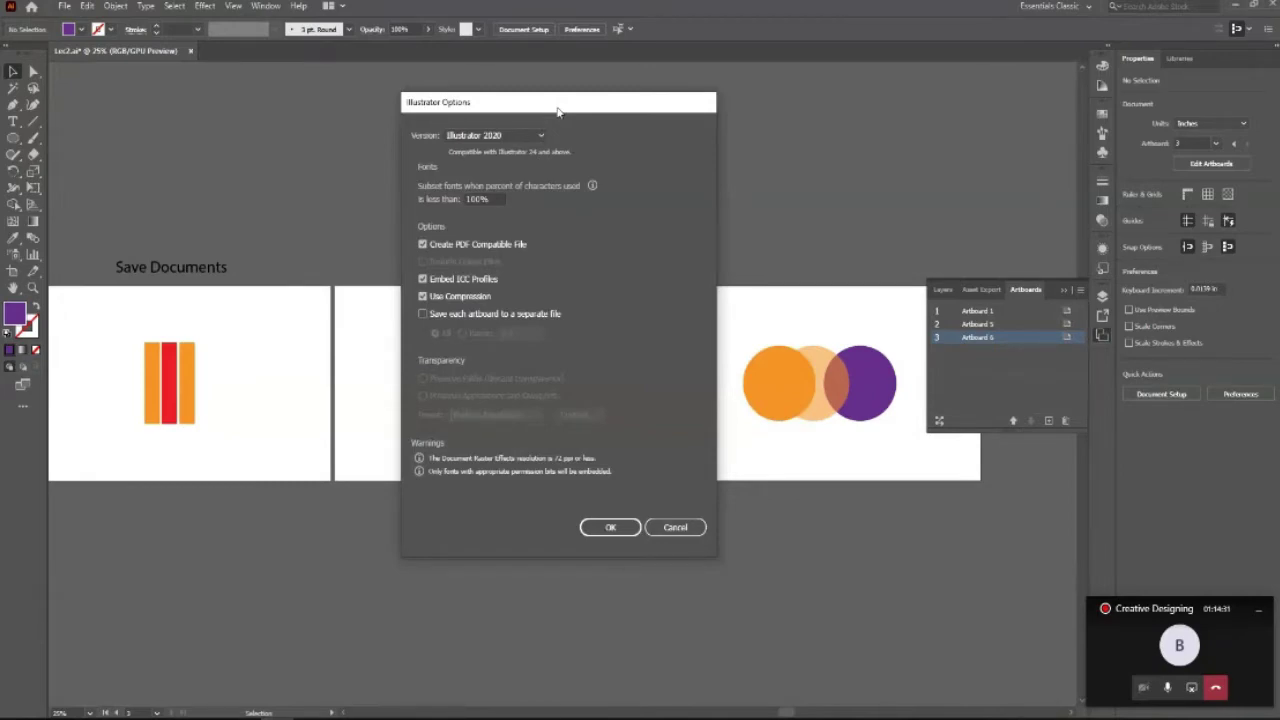
pyautogui.moveTo(558, 112); pyautogui.dragTo(529, 109)
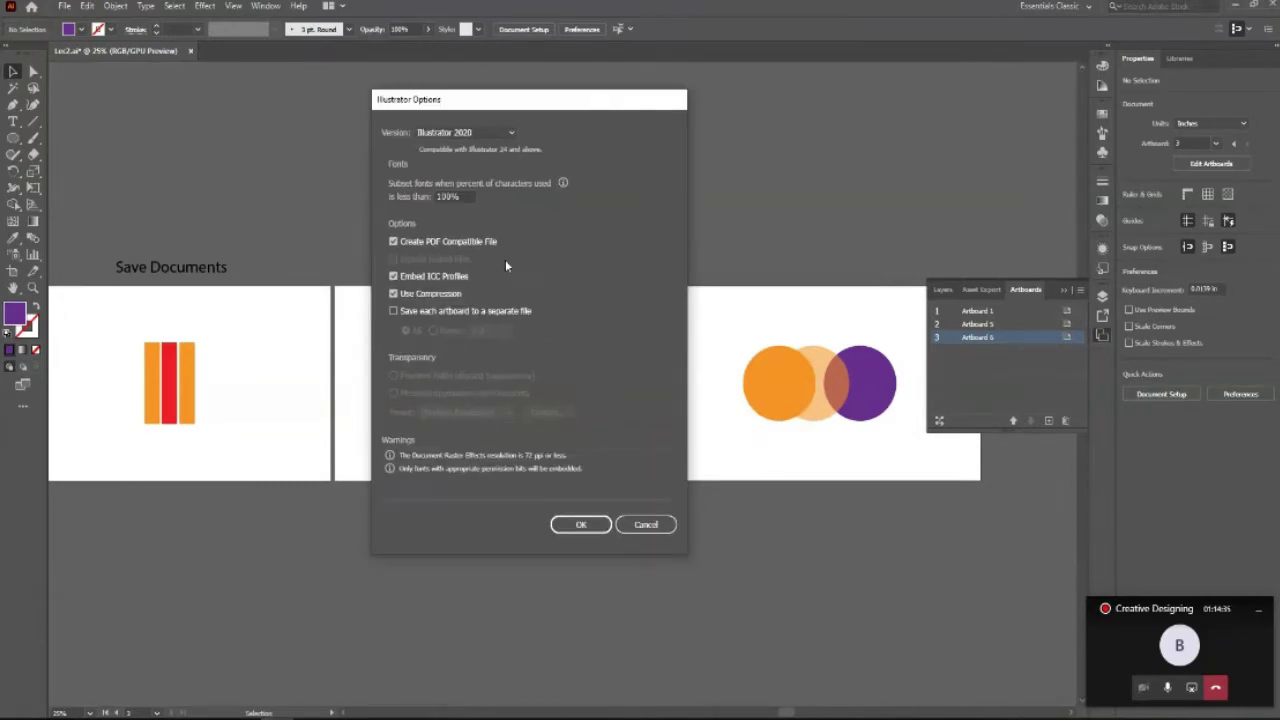
pyautogui.click(489, 134)
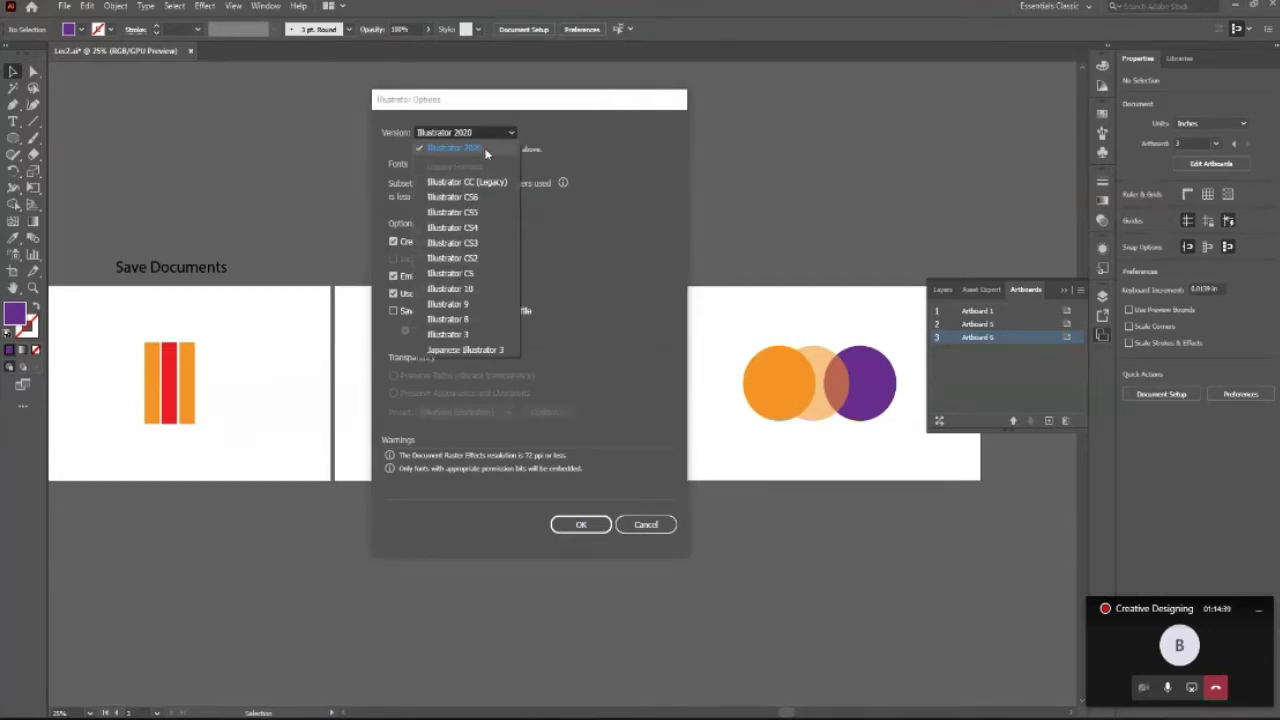
pyautogui.click(441, 147)
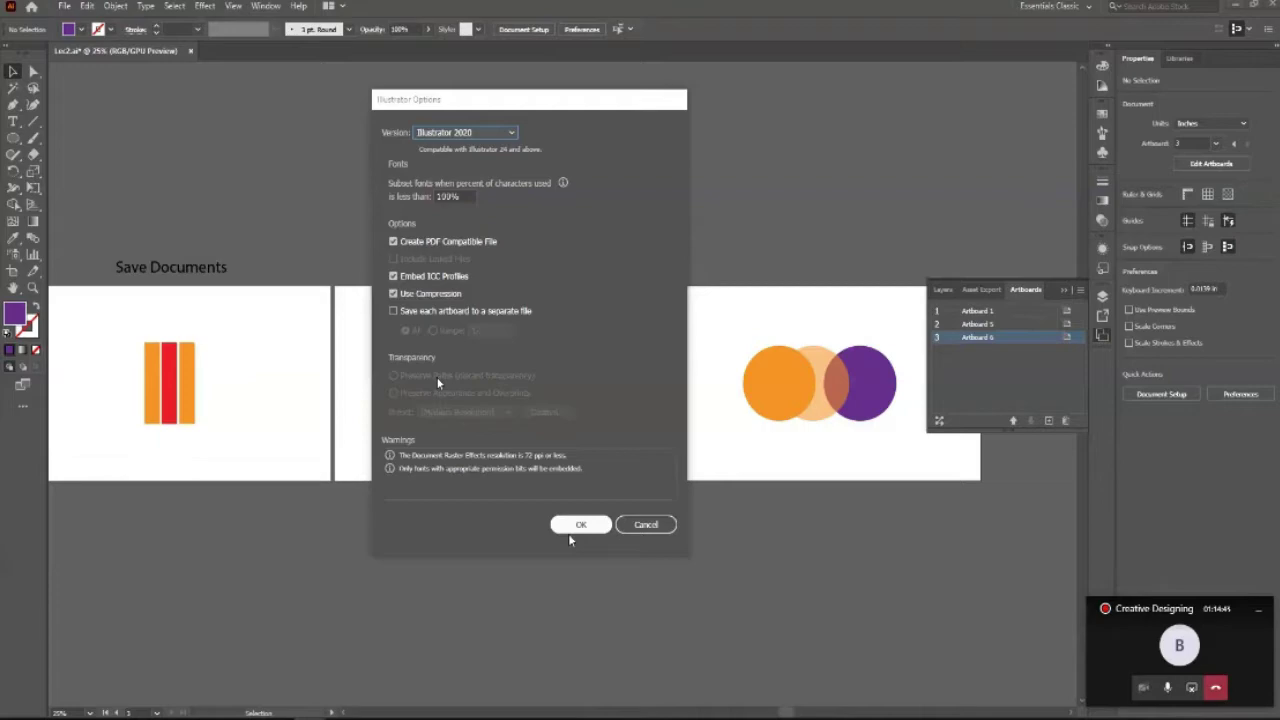
pyautogui.click(574, 526)
pyautogui.click(64, 5)
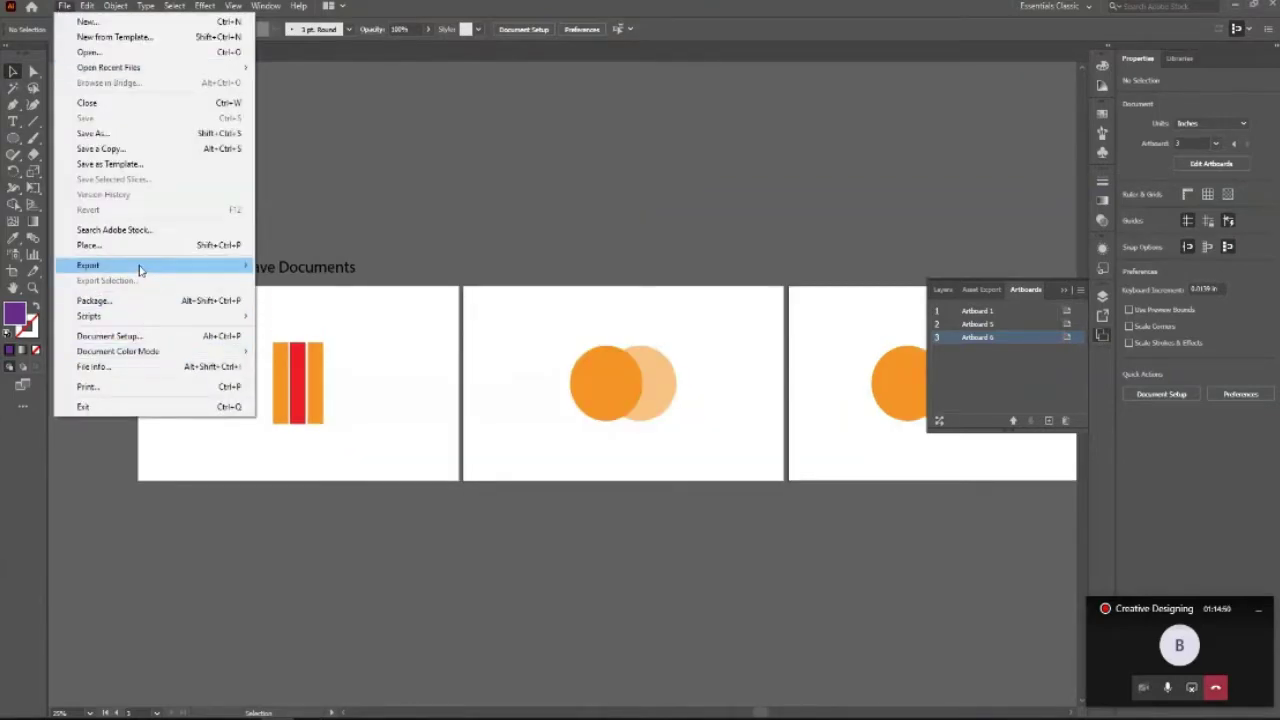
# Export artboard range 1-3 as separate Lec2.1 PNGs, accepting the PNG options.
pyautogui.click(292, 280)
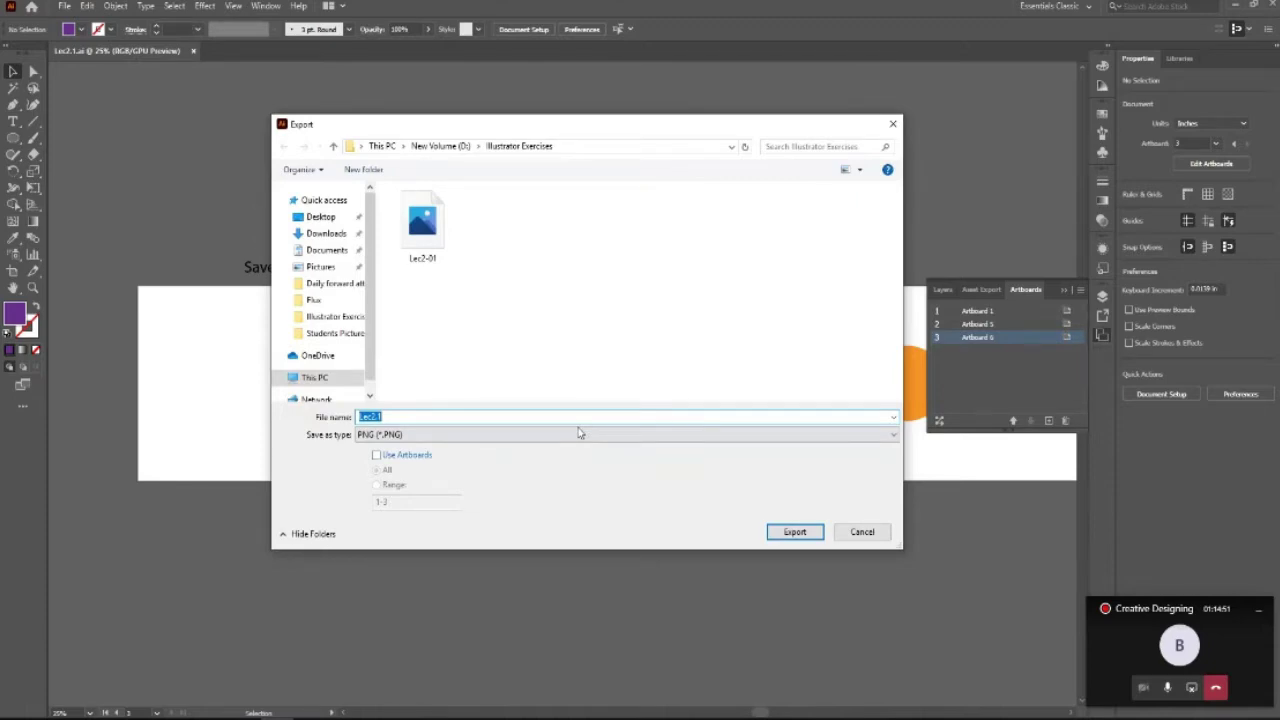
pyautogui.click(376, 455)
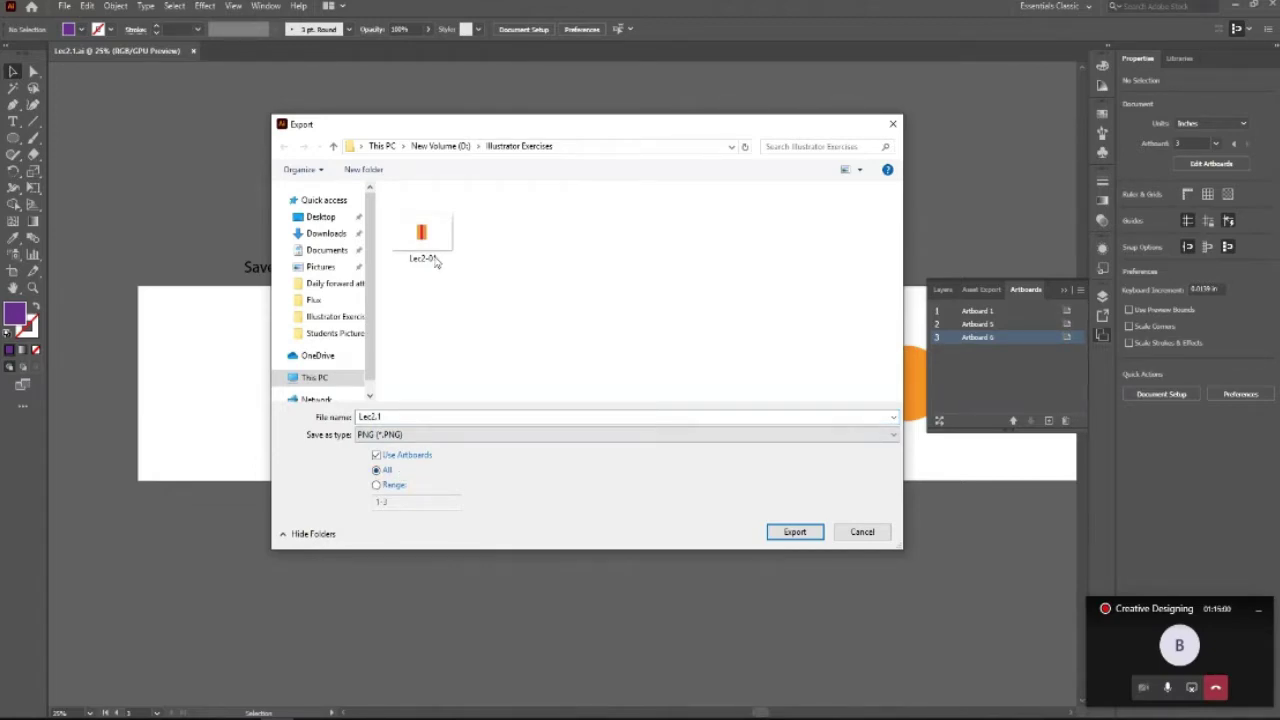
pyautogui.moveTo(463, 125); pyautogui.dragTo(350, 133)
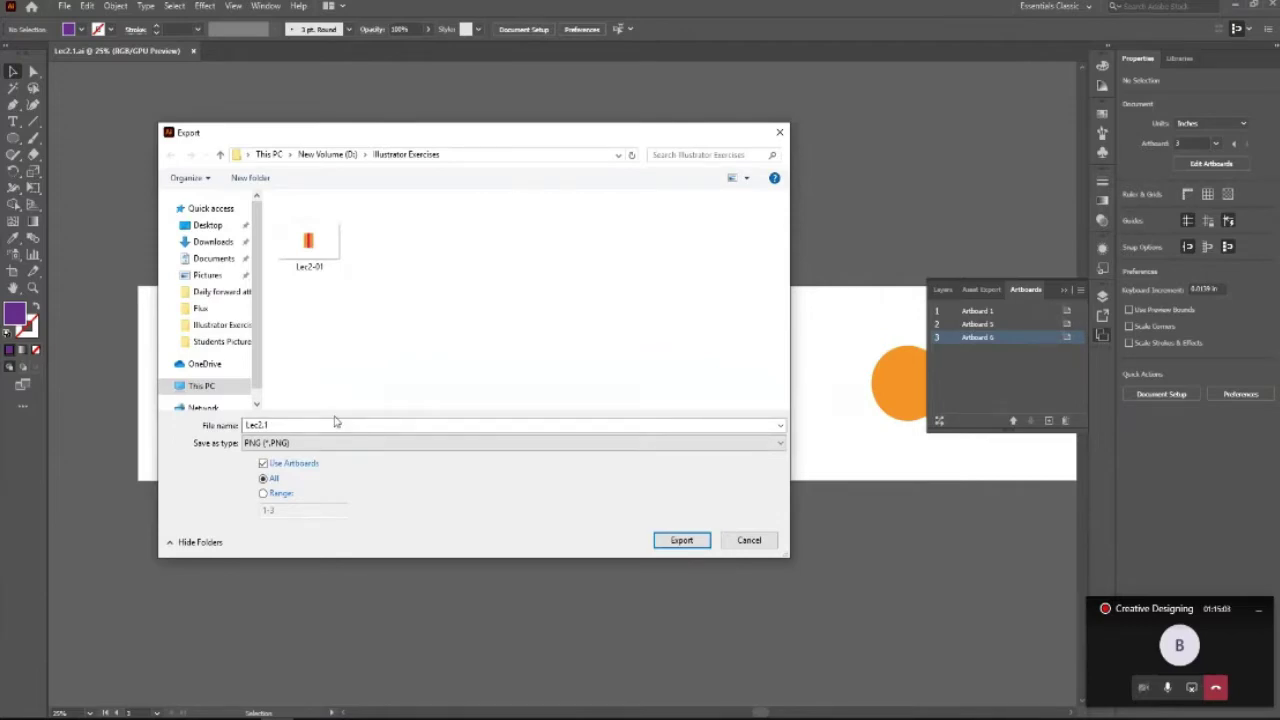
pyautogui.click(264, 494)
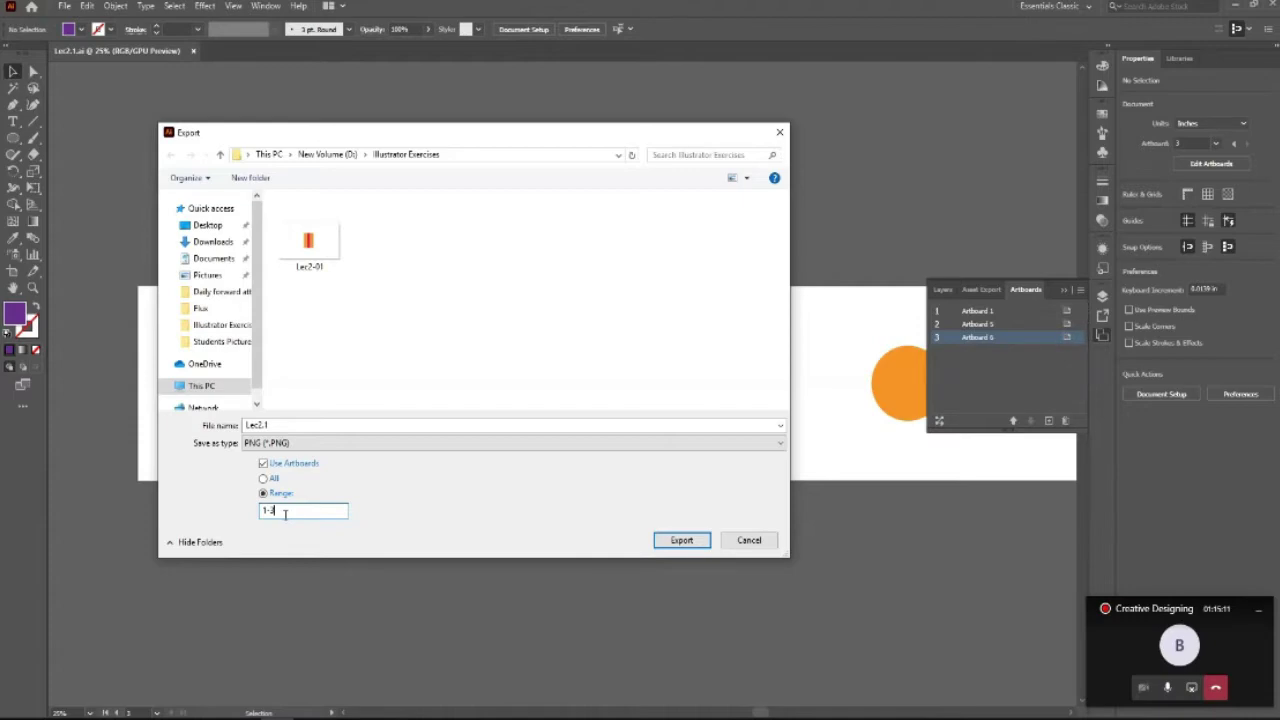
pyautogui.click(679, 541)
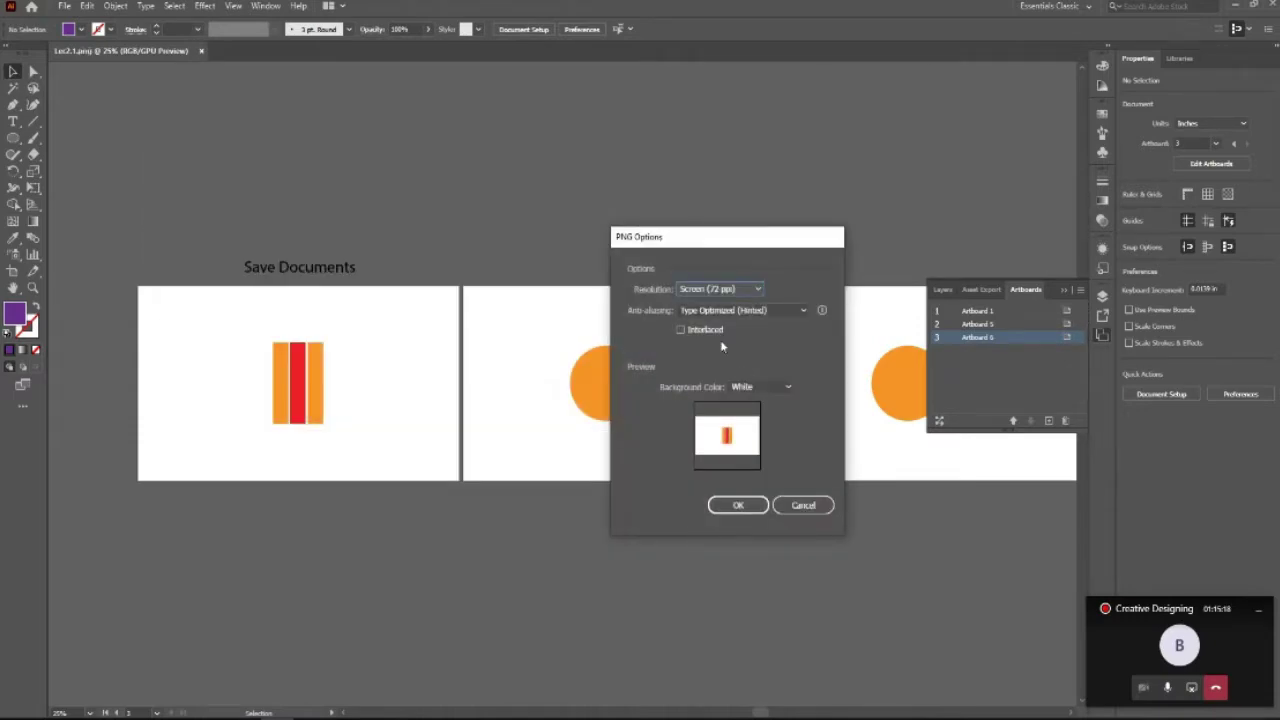
pyautogui.click(750, 510)
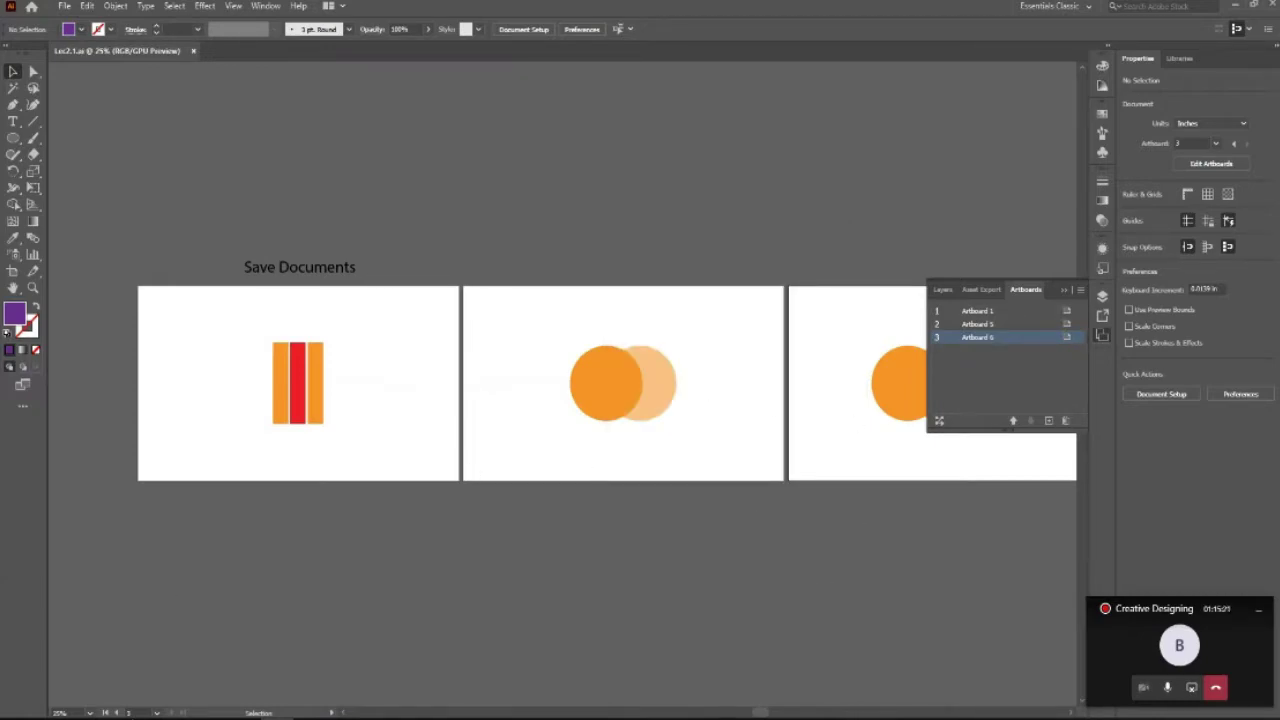
# Browse in File Explorer to New Volume (D:) > Illustrator Exercises.
pyautogui.press('super+e')
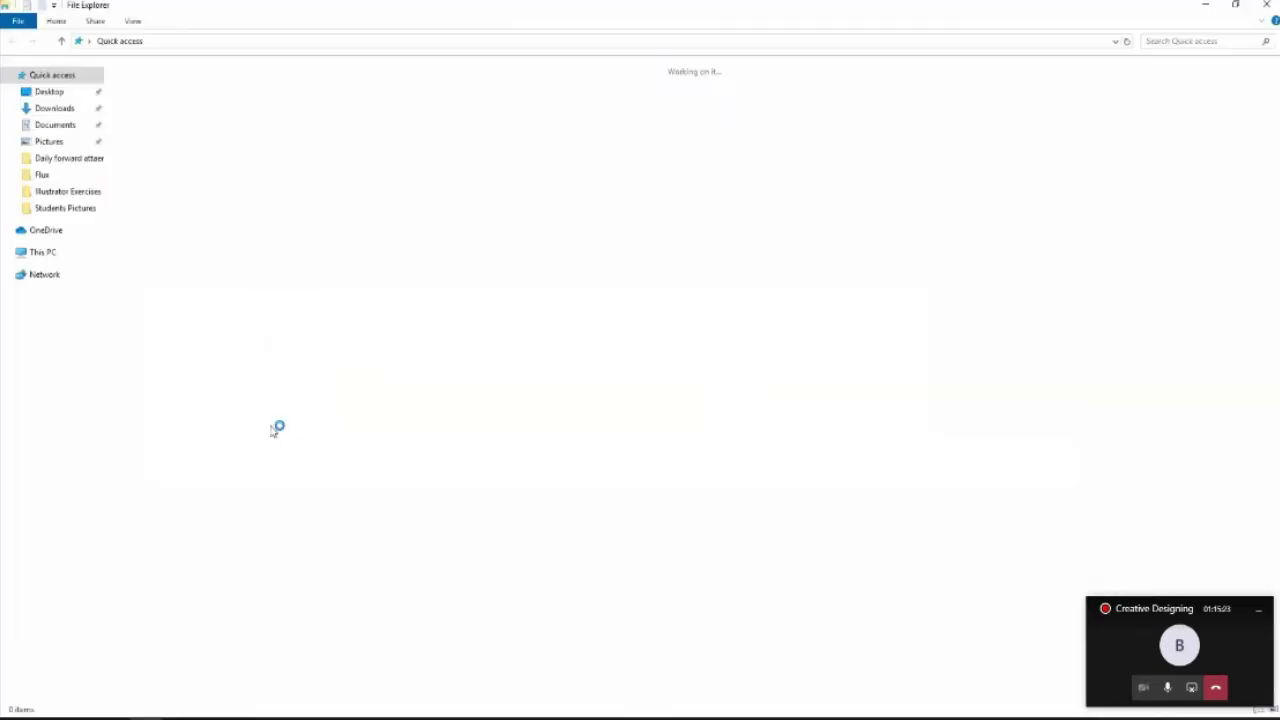
pyautogui.doubleClick(398, 200)
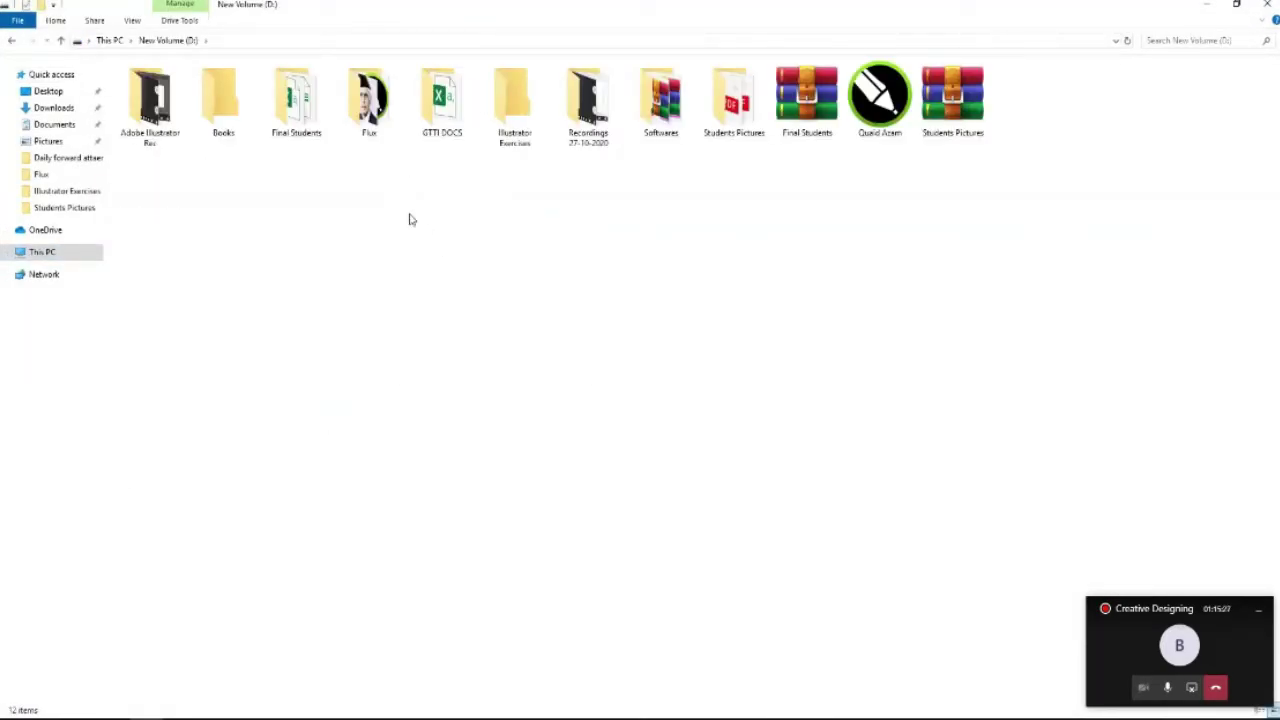
pyautogui.doubleClick(175, 102)
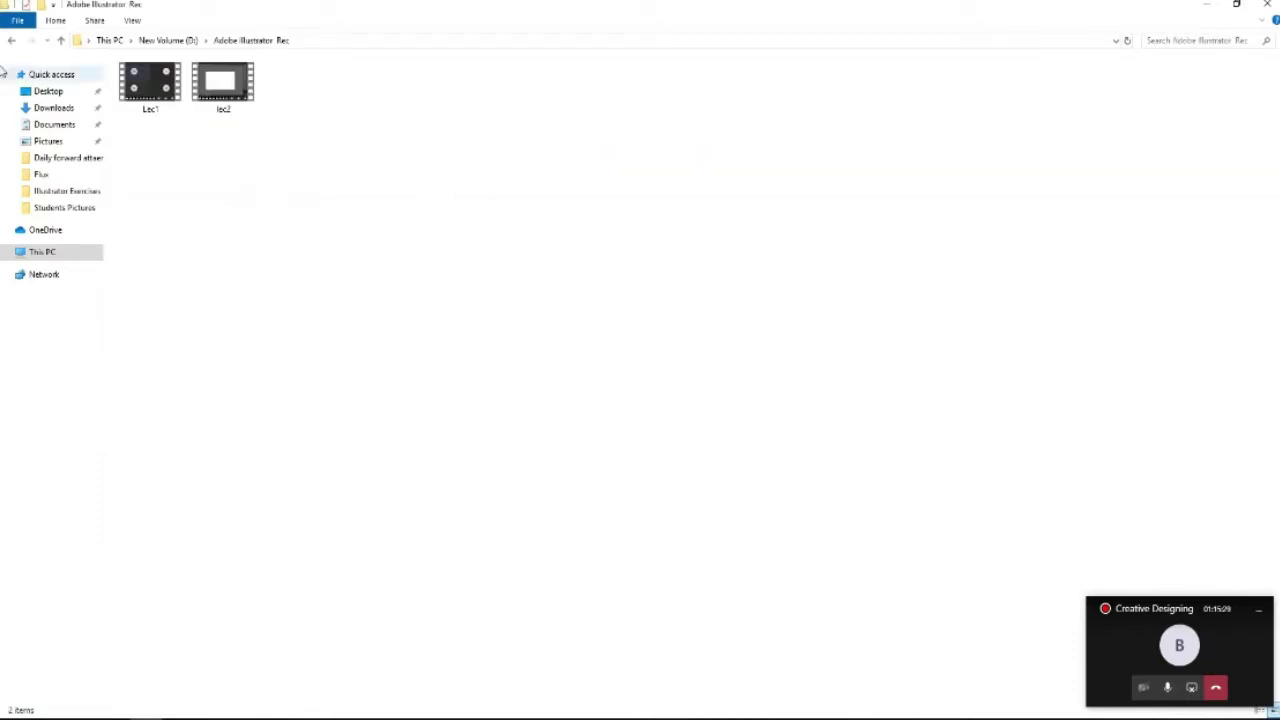
pyautogui.click(60, 40)
pyautogui.click(365, 232)
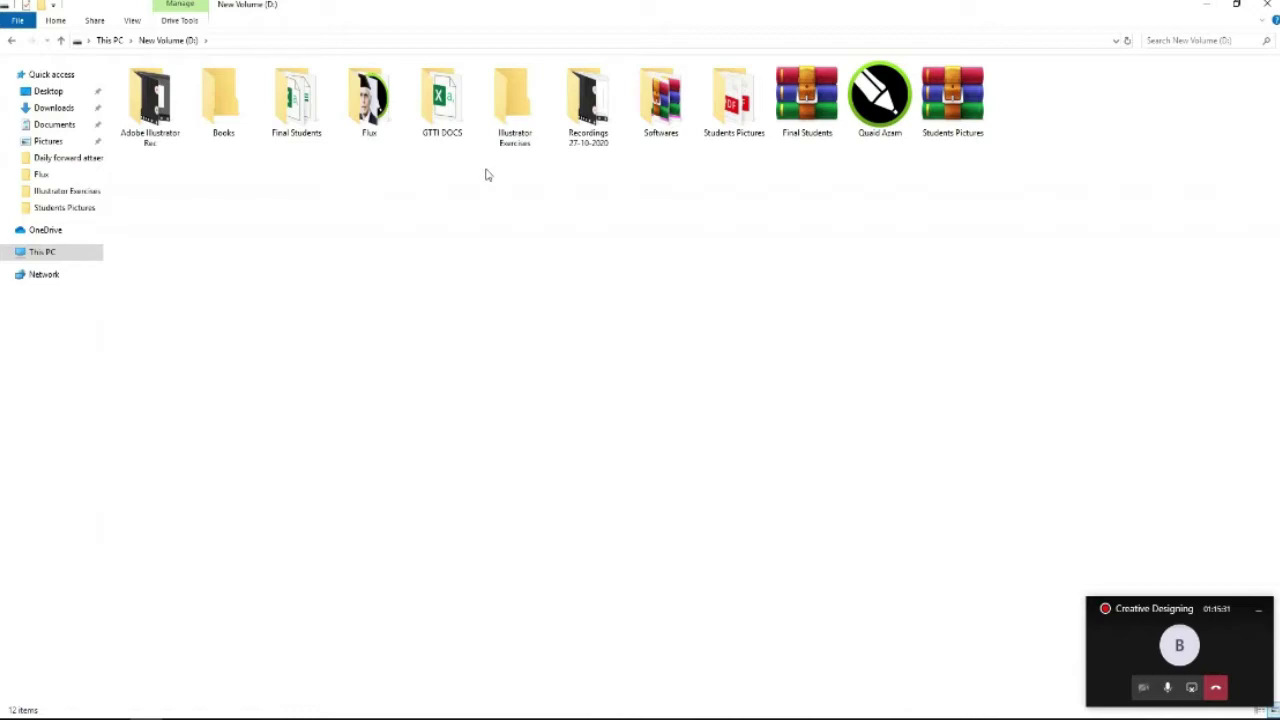
pyautogui.doubleClick(514, 100)
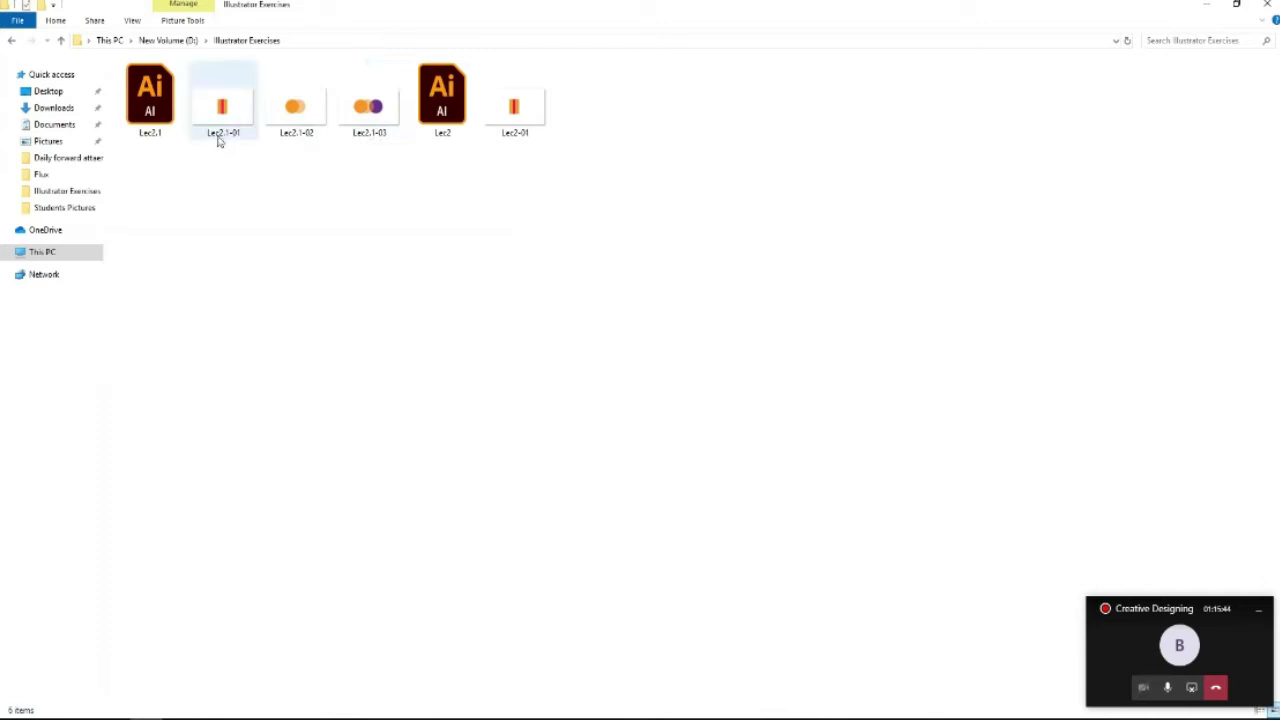
# Inspect the exported Lec2.1-02 and Lec2.1-03 PNGs alongside Lec2-01.
pyautogui.click(305, 114)
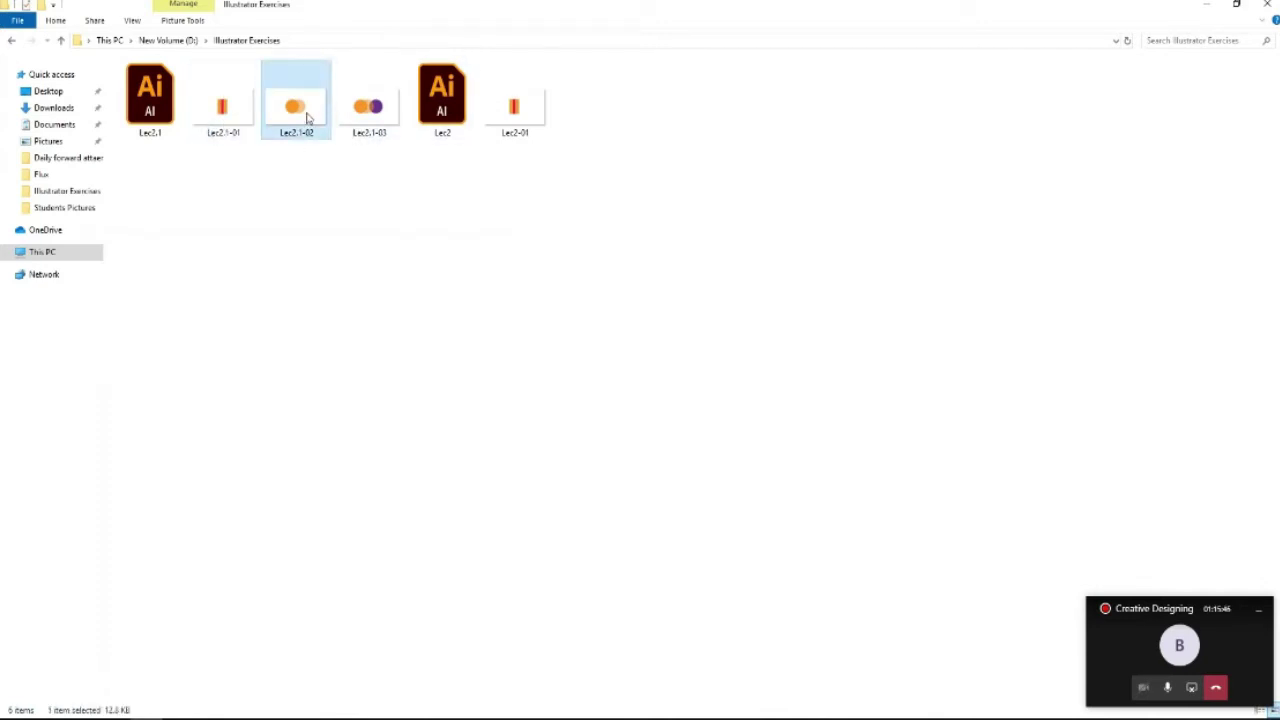
pyautogui.click(354, 110)
pyautogui.click(526, 108)
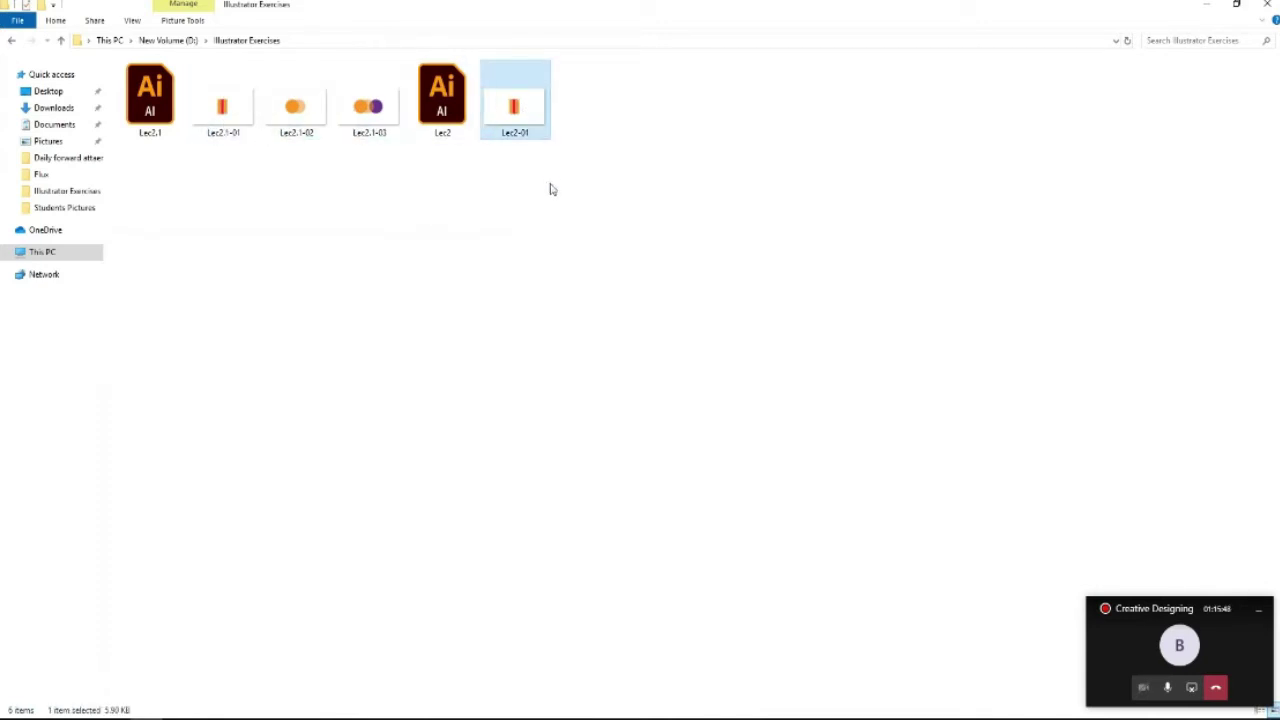
pyautogui.click(390, 254)
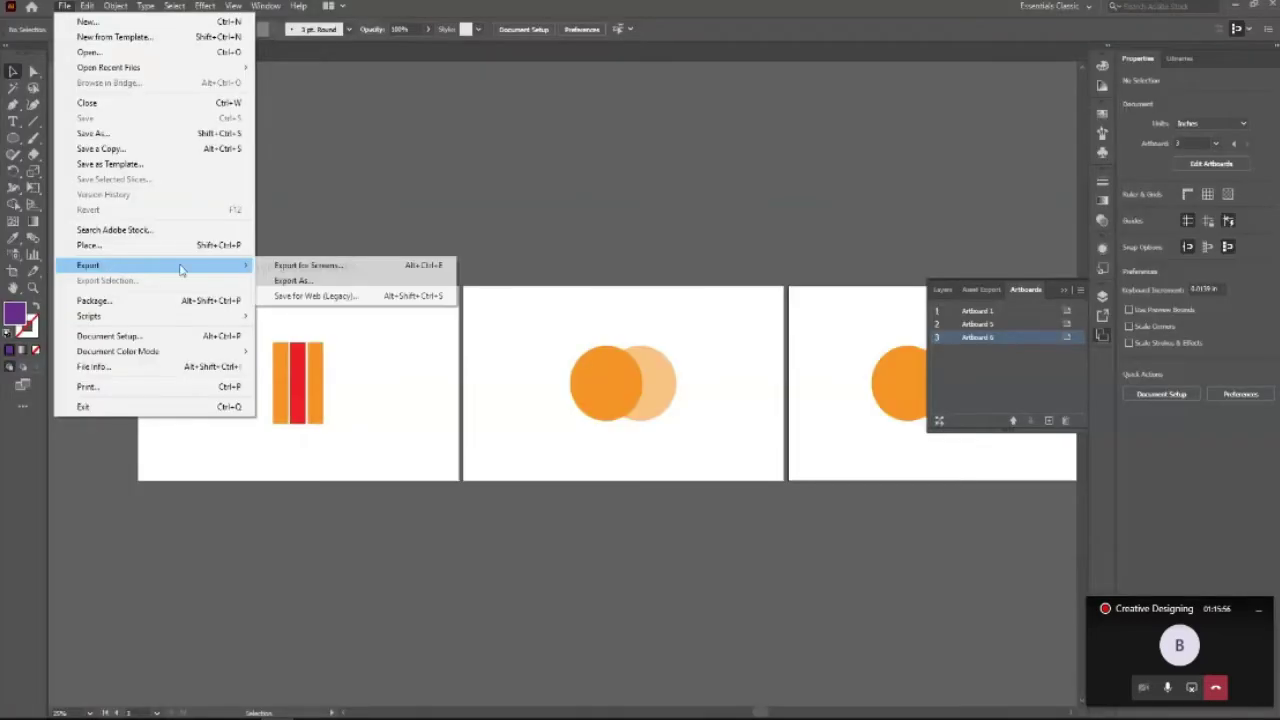
# Export artboard range 1-2 as PNGs named Lec2artboards with the default PNG options.
pyautogui.click(298, 280)
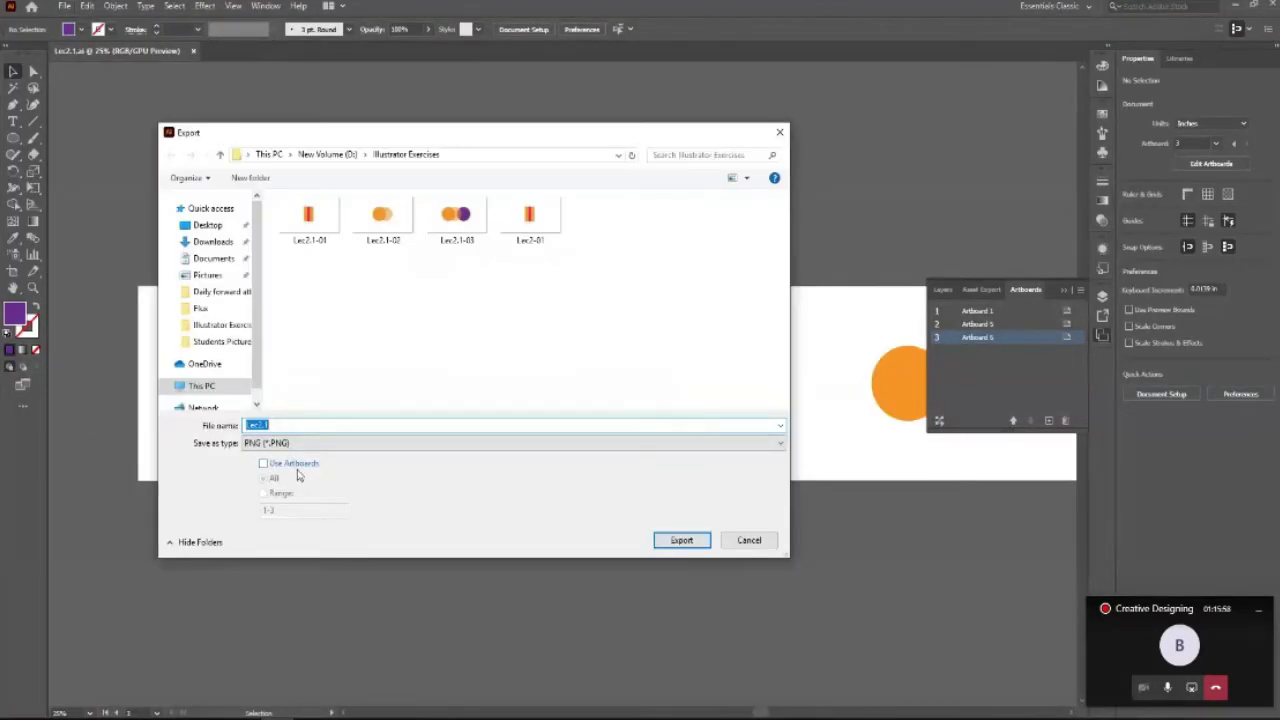
pyautogui.click(296, 465)
pyautogui.click(280, 494)
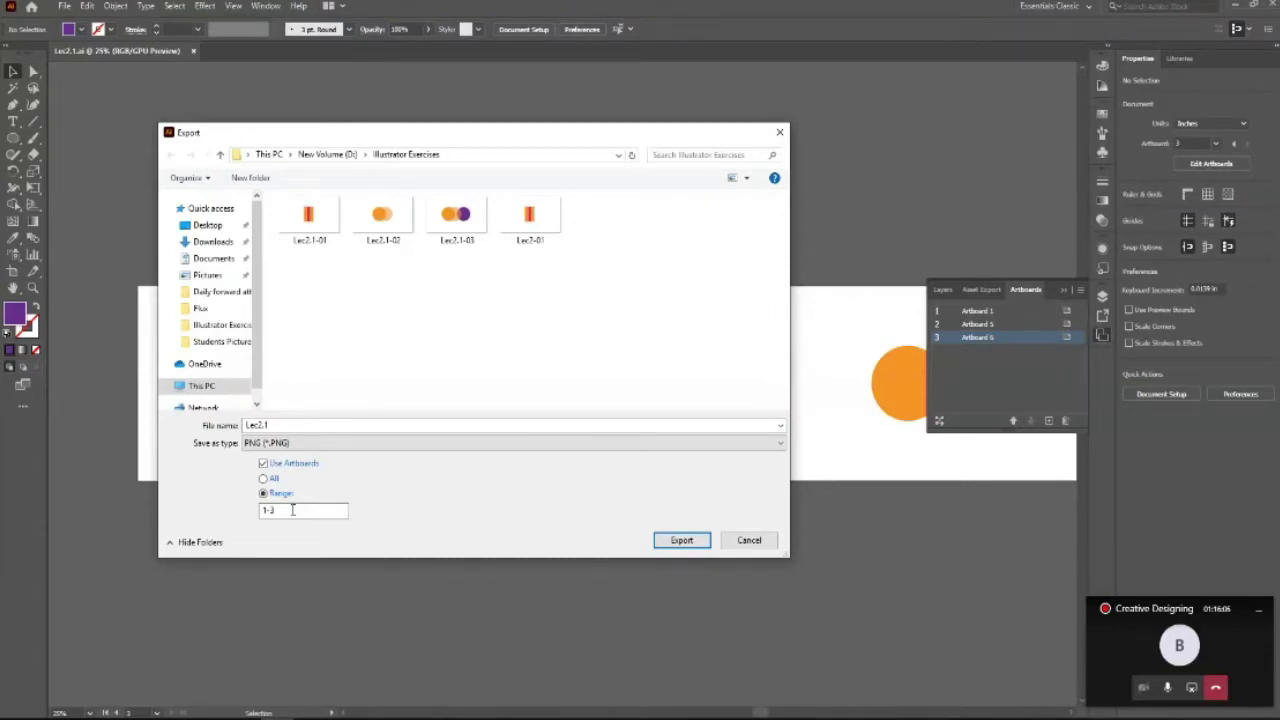
pyautogui.press('BackSpace')
pyautogui.write('2')
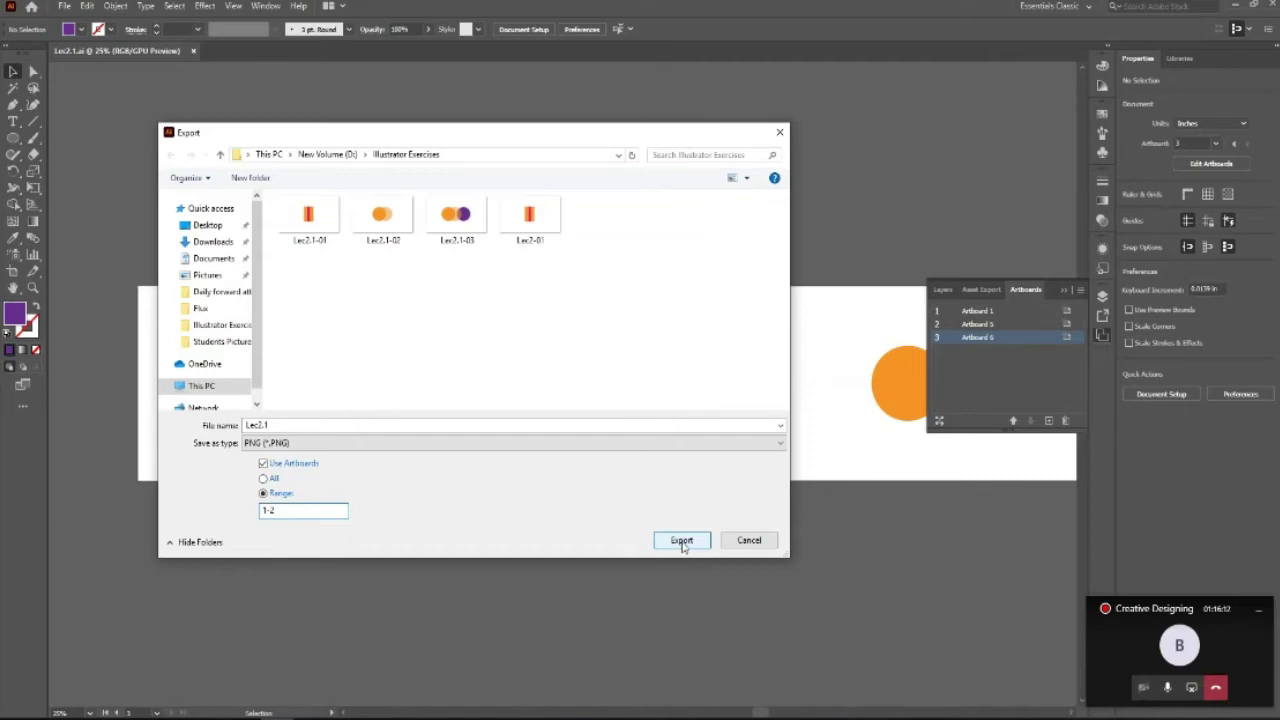
pyautogui.click(304, 425)
pyautogui.press('BackSpace')
pyautogui.press('BackSpace')
pyautogui.press('BackSpace')
pyautogui.write('2')
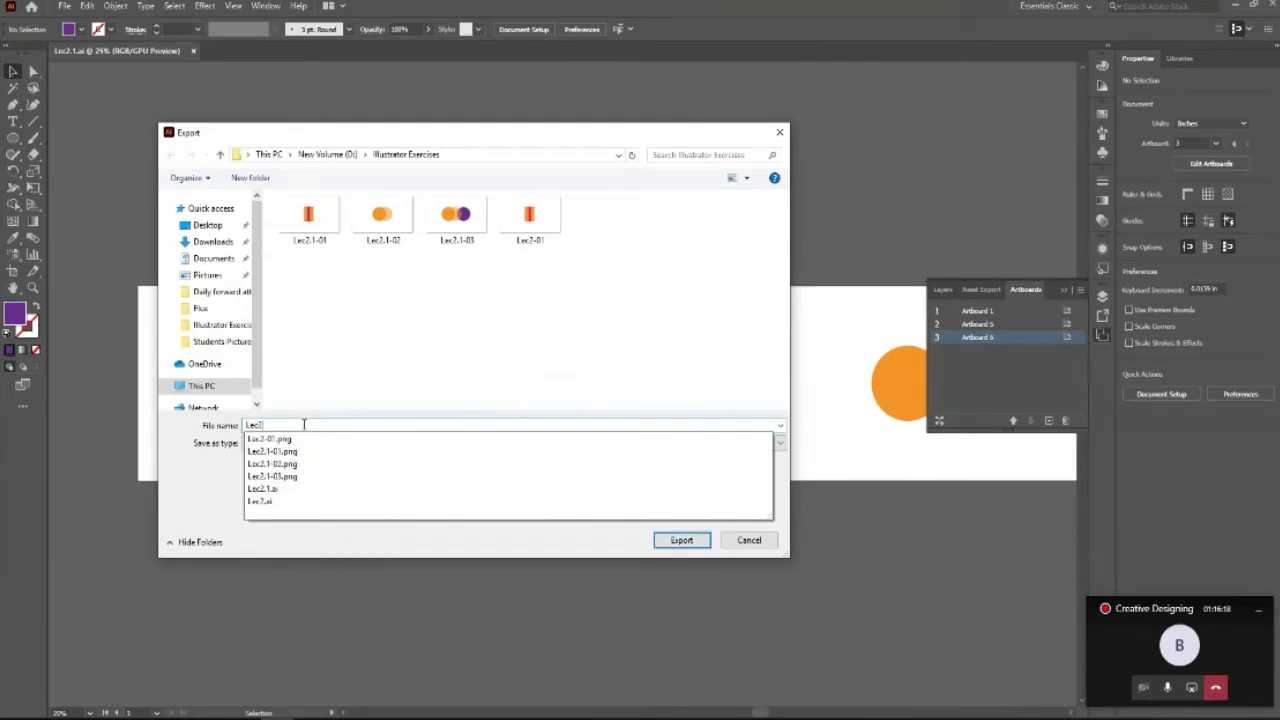
pyautogui.write('artboa')
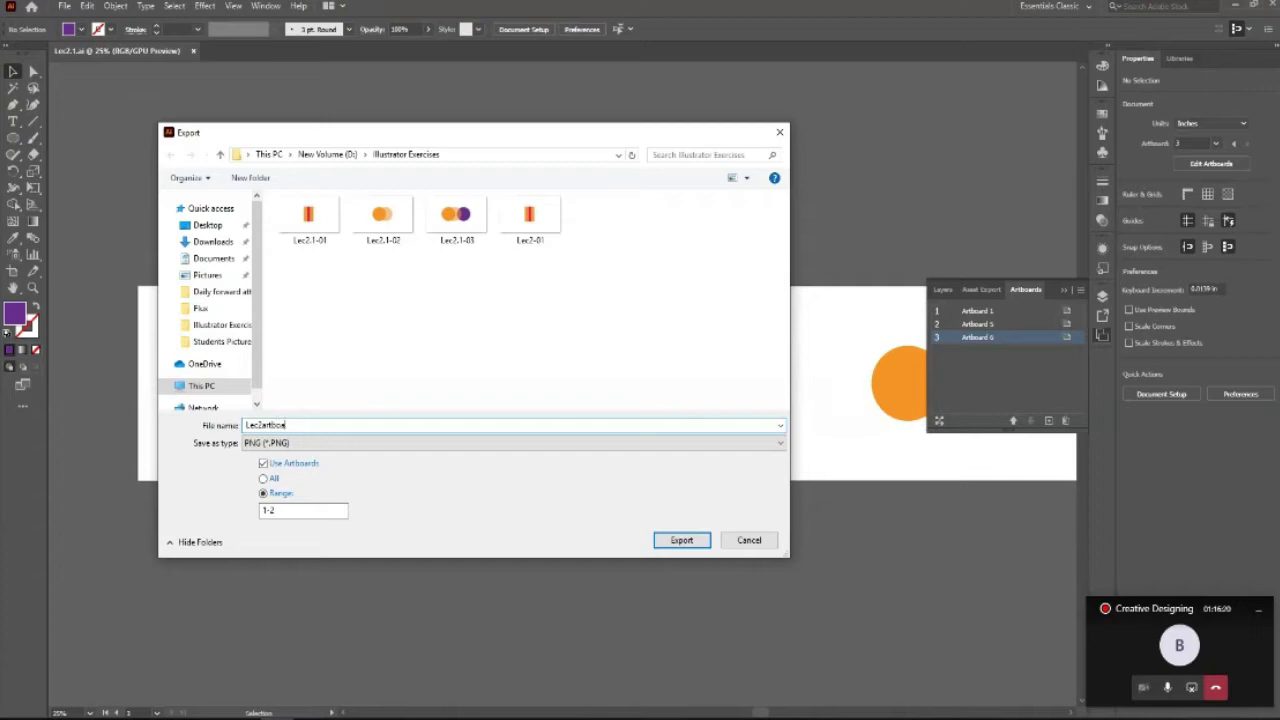
pyautogui.write('rds')
pyautogui.click(676, 539)
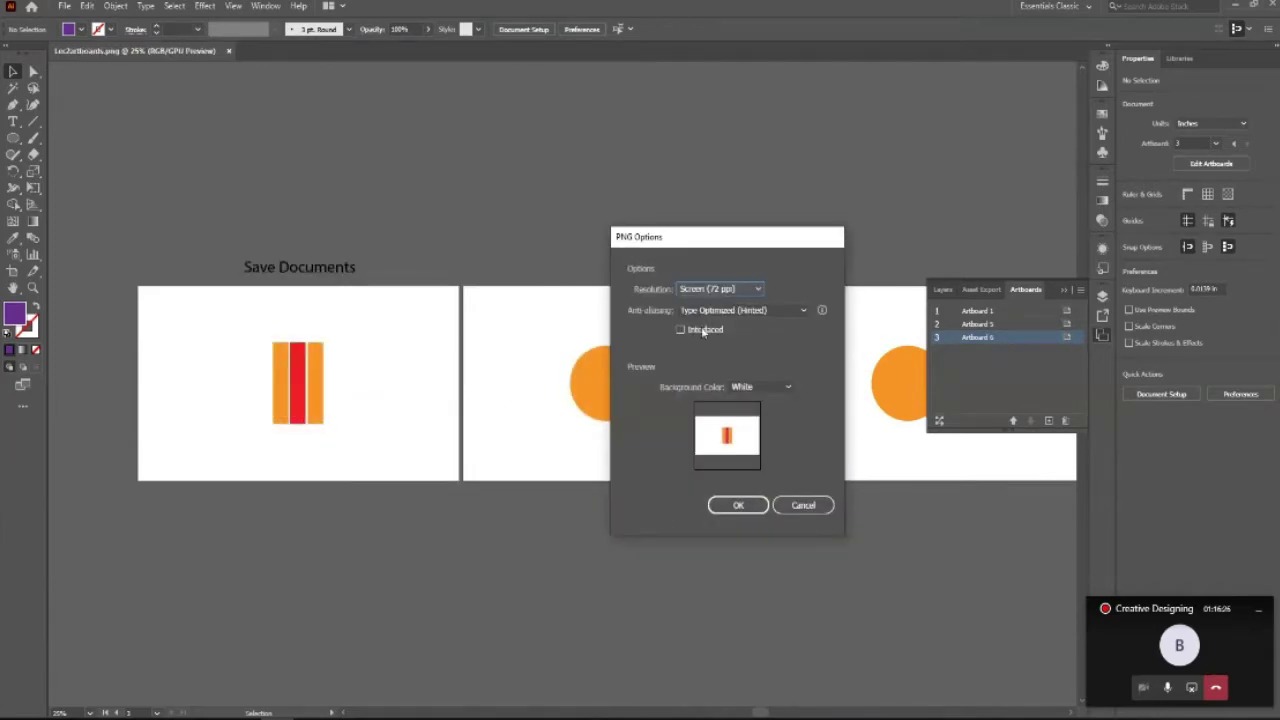
pyautogui.click(738, 506)
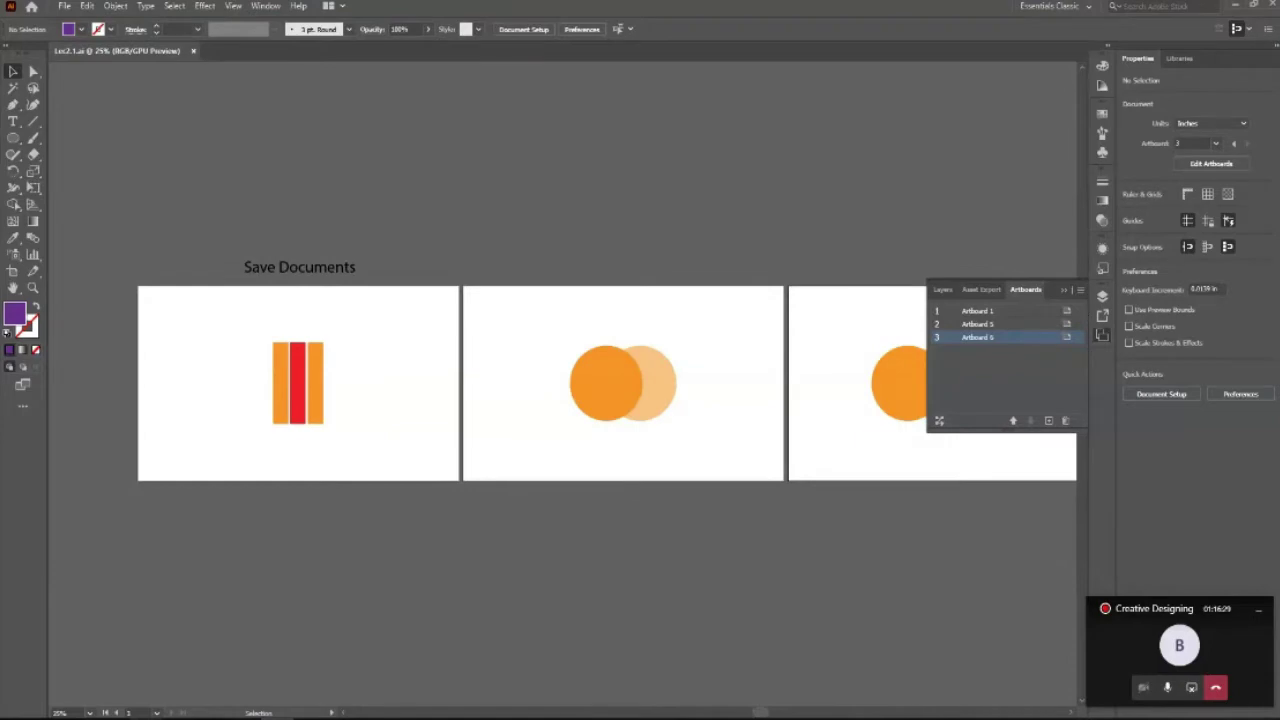
# Check Lec2artboards-01 and -02 in Illustrator Exercises and open Lec2artboards-01.
pyautogui.press('super+e')
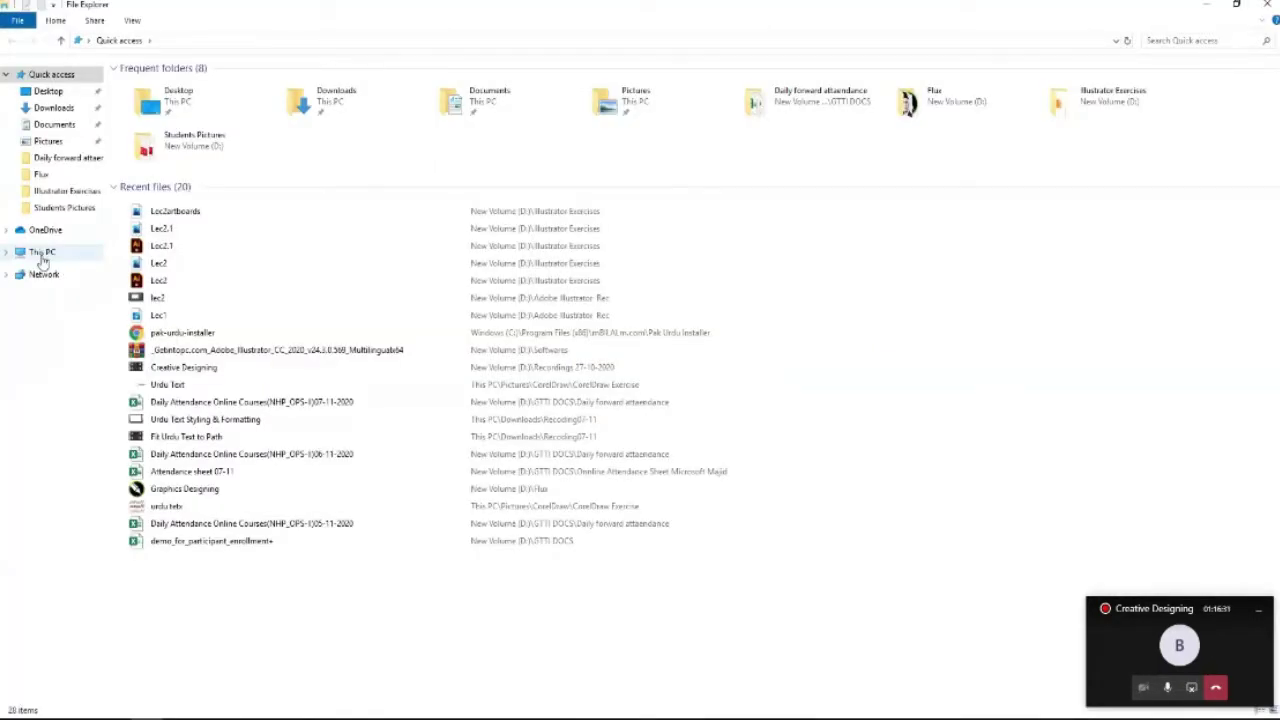
pyautogui.click(43, 258)
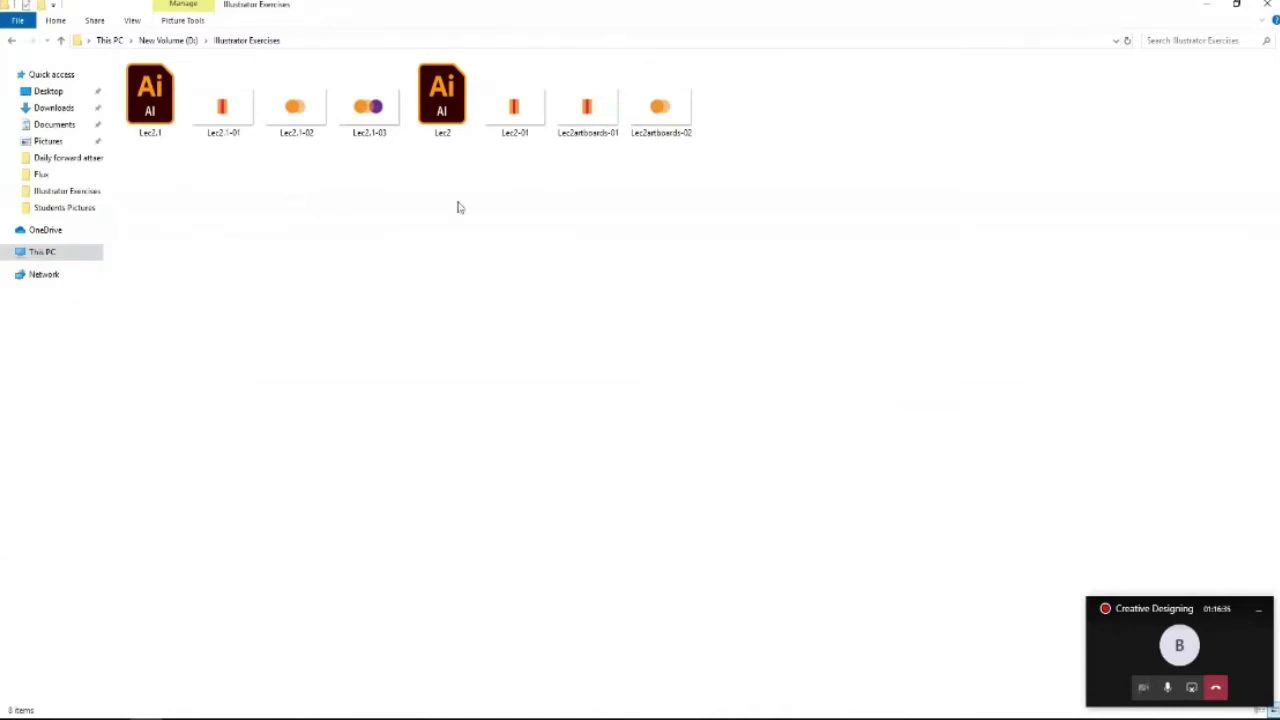
pyautogui.click(590, 128)
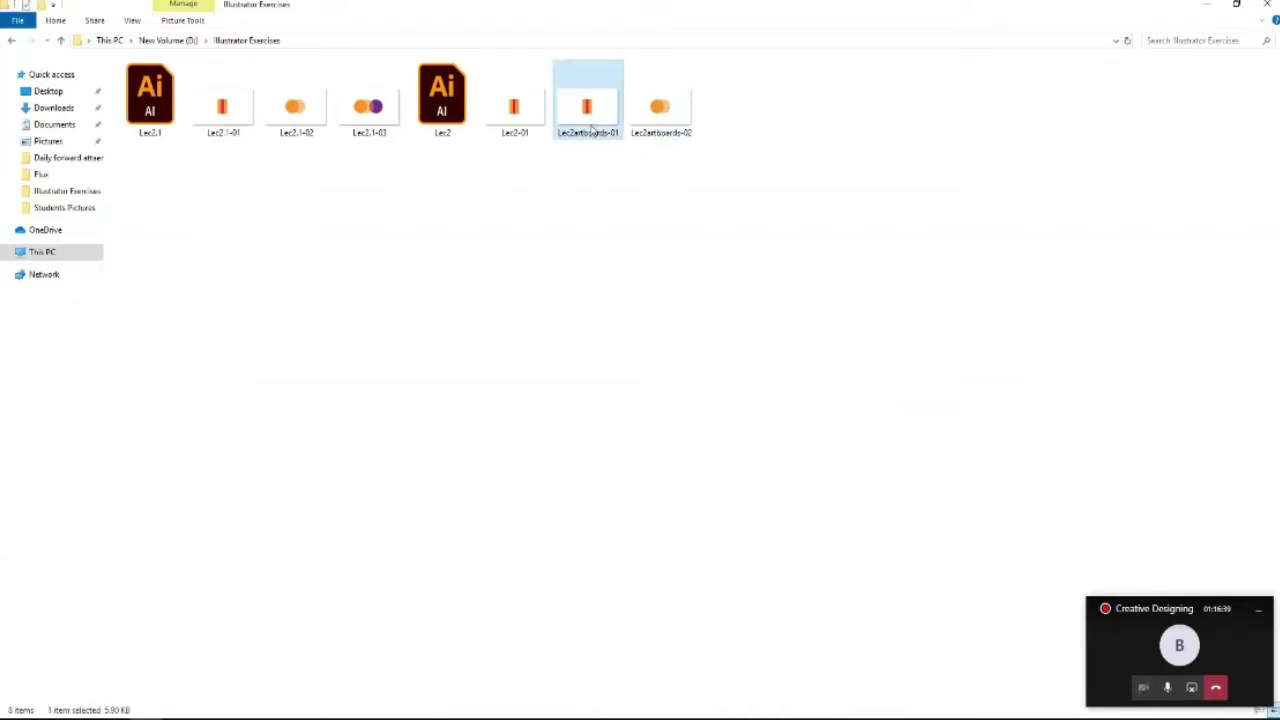
pyautogui.click(658, 112)
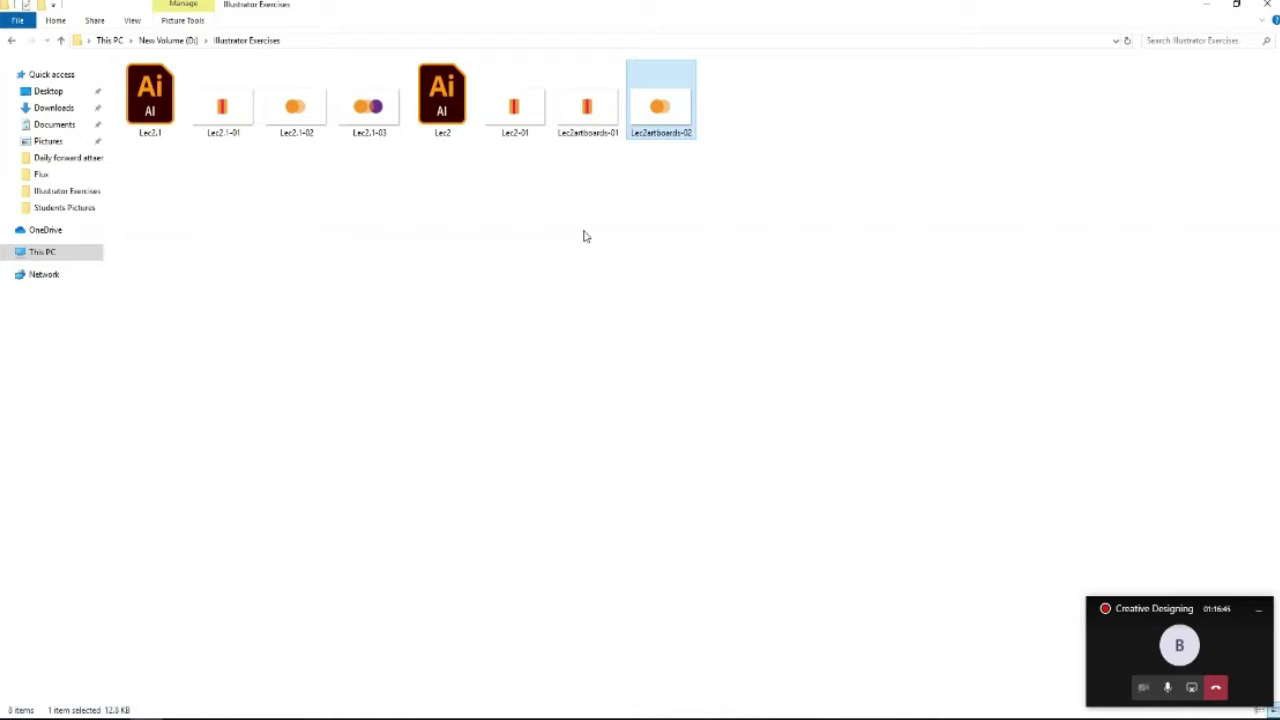
pyautogui.click(586, 198)
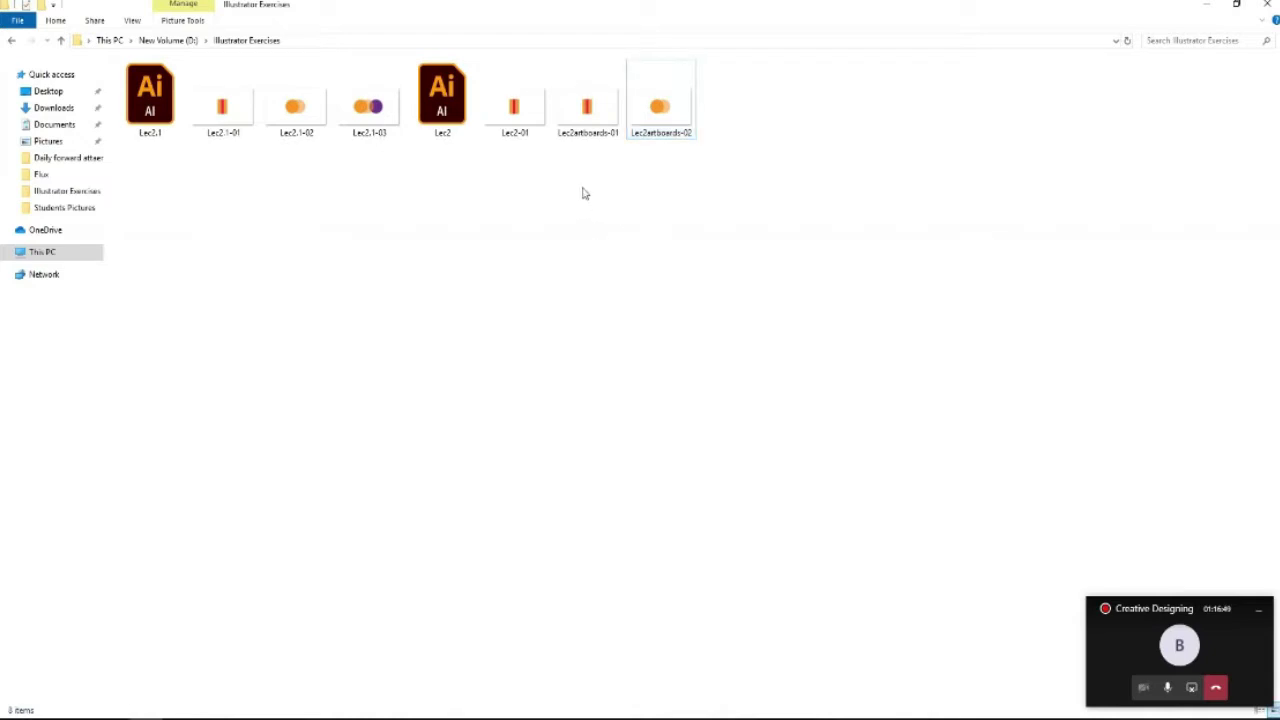
pyautogui.click(584, 118)
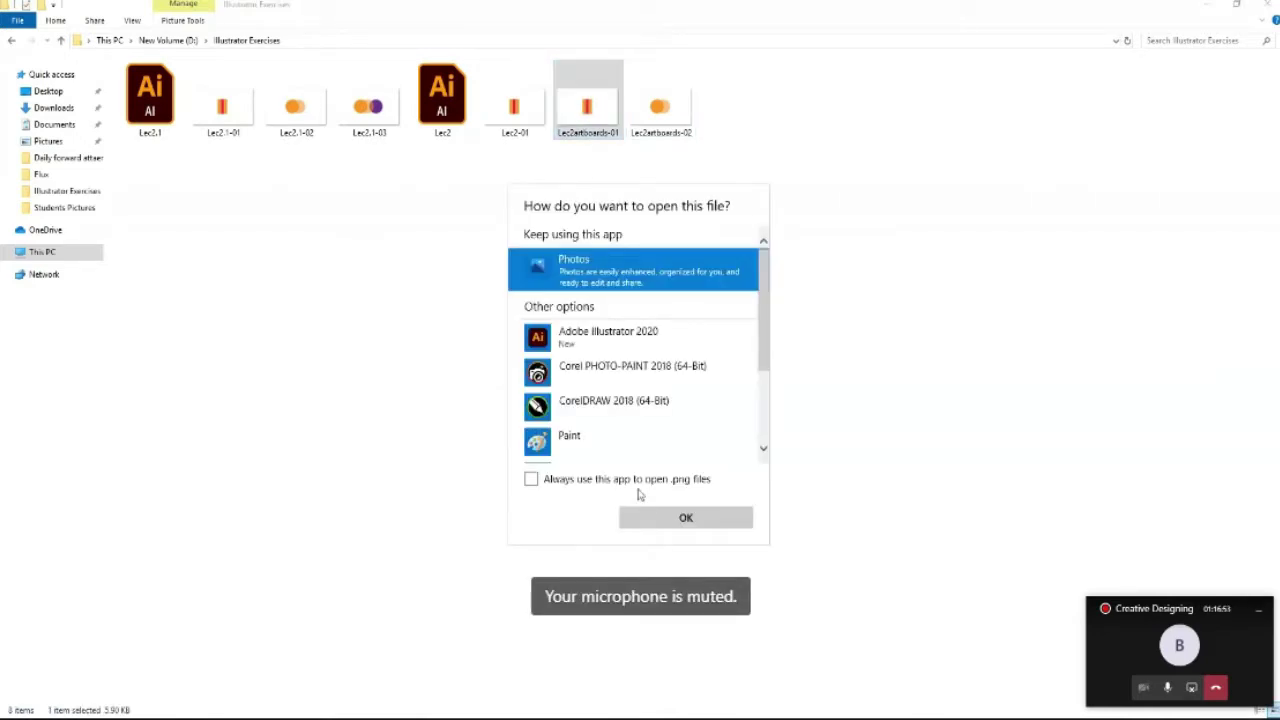
# View the exported bars, two-circle and three-circle PNGs in Photos, then close Photos.
pyautogui.click(686, 517)
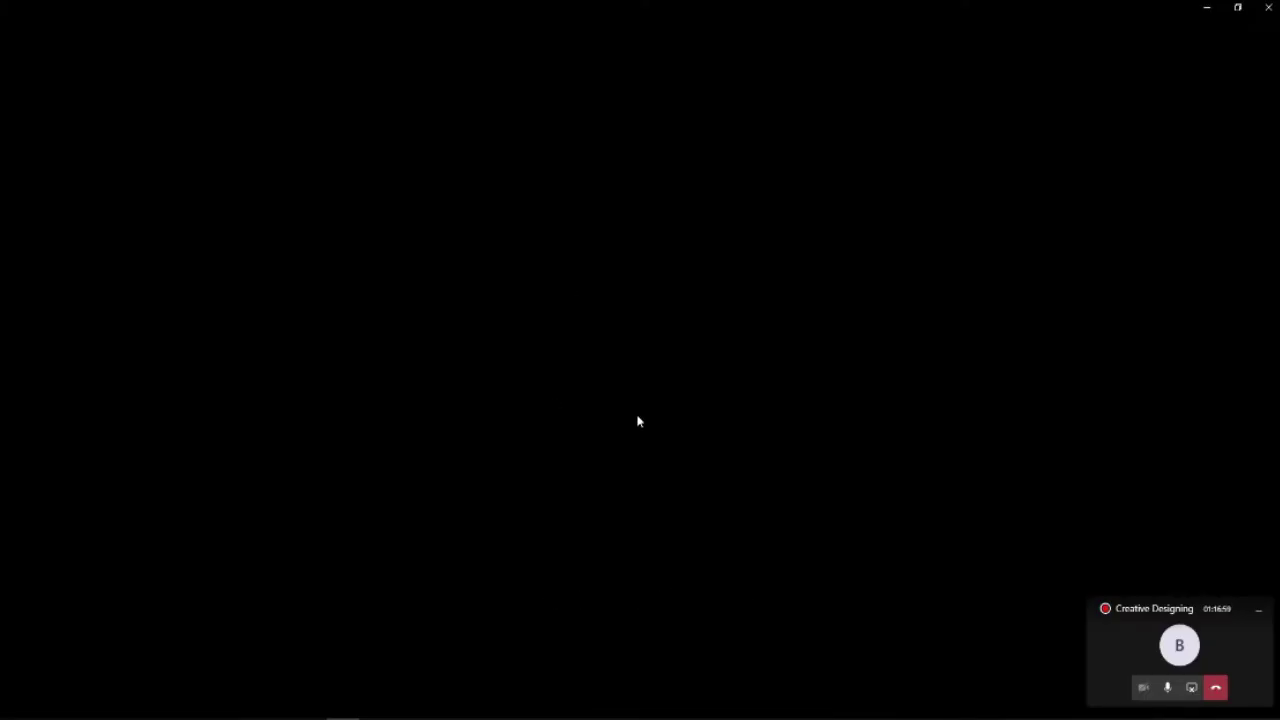
pyautogui.press('Right')
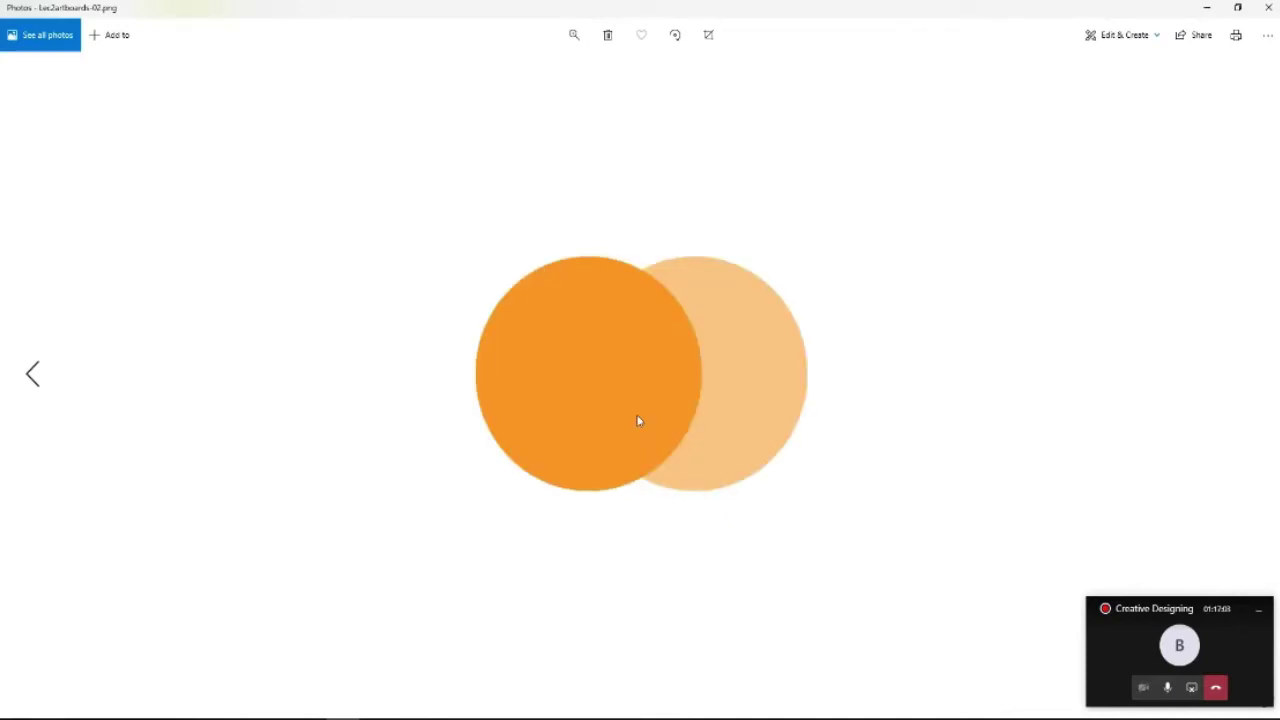
pyautogui.press('Left')
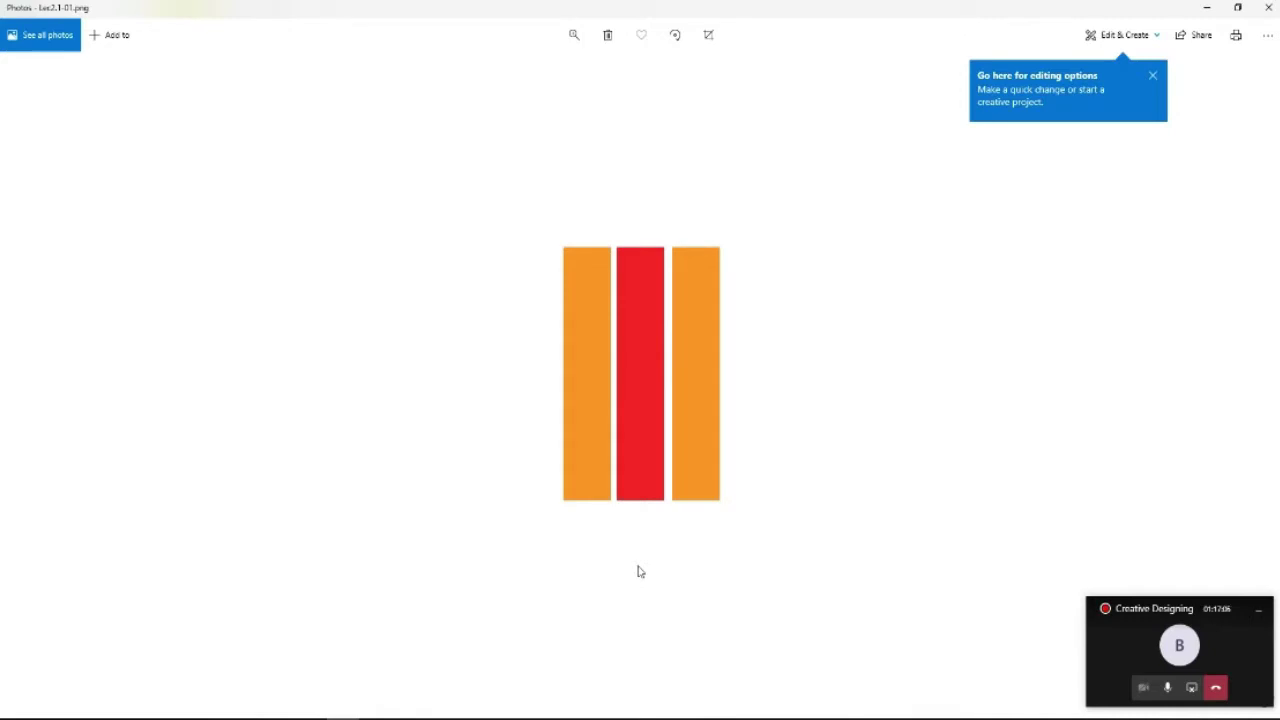
pyautogui.press('Right')
pyautogui.press('Right')
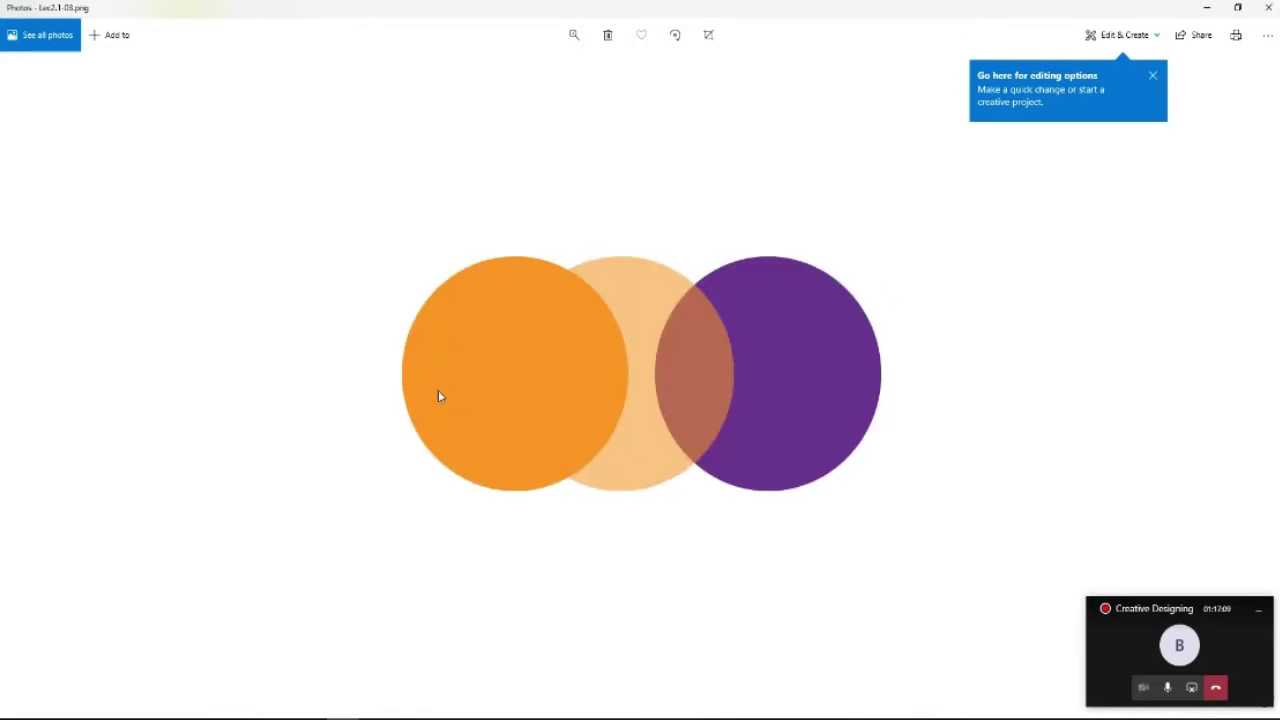
pyautogui.press('Left')
pyautogui.press('Left')
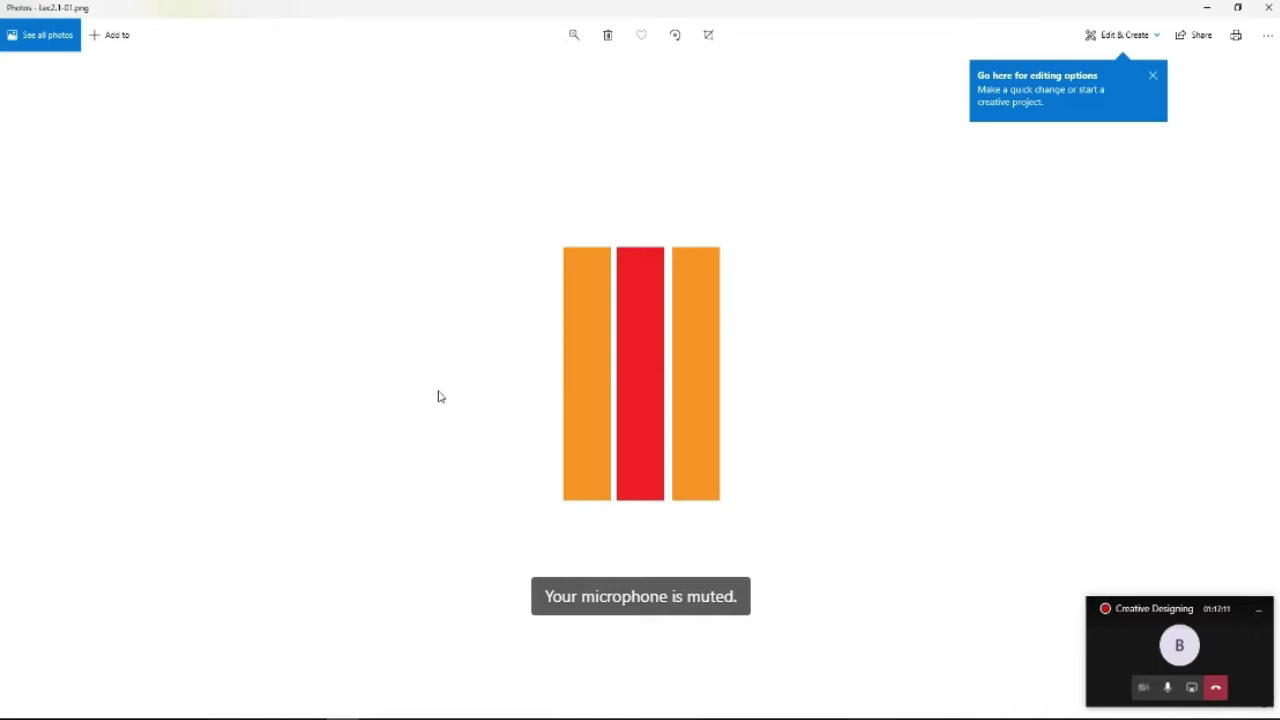
pyautogui.hotkey('alt', 'F4')
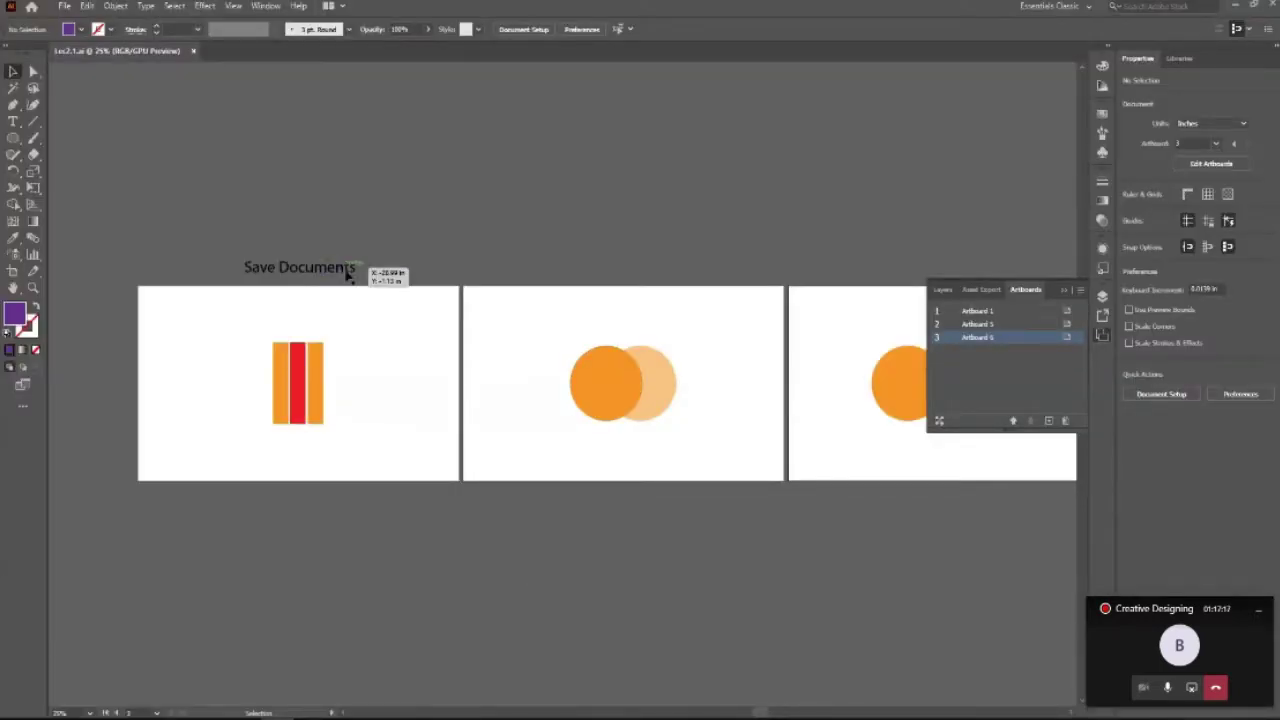
# Open Export for Screens on the Artboards tab with artboards 1–3 selected as 1x PNGs.
pyautogui.click(64, 6)
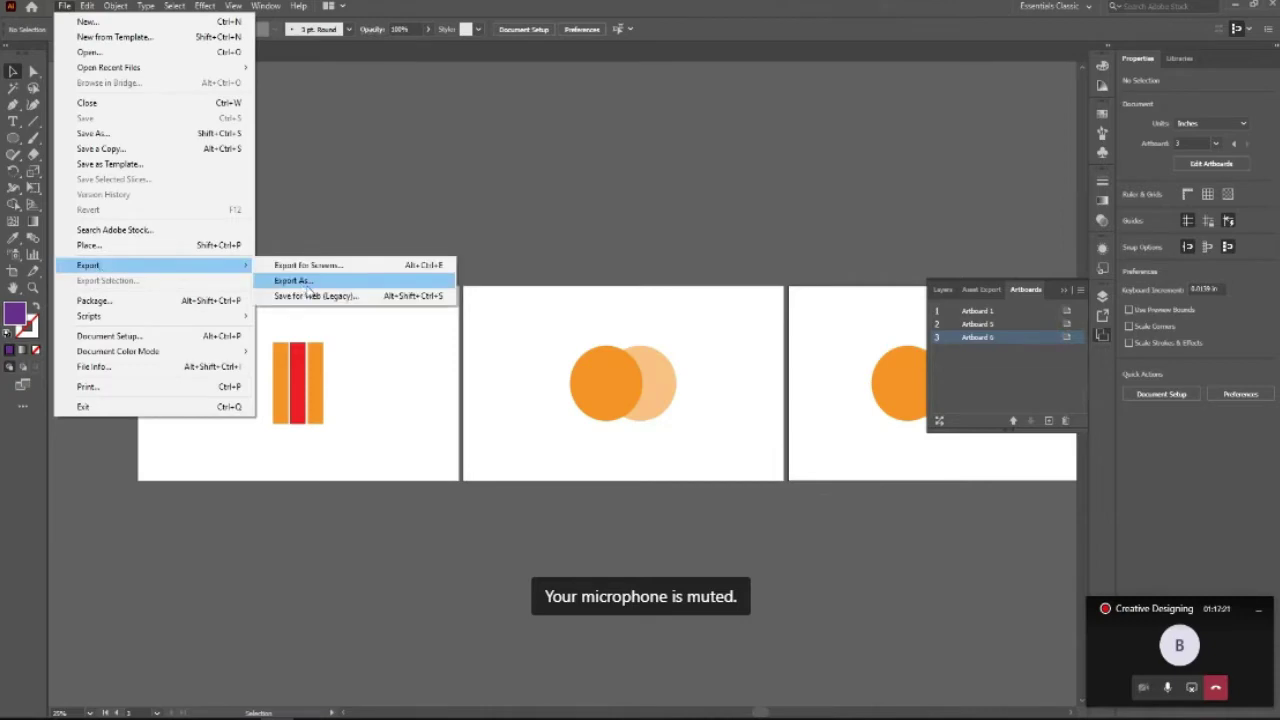
pyautogui.moveTo(88, 265)
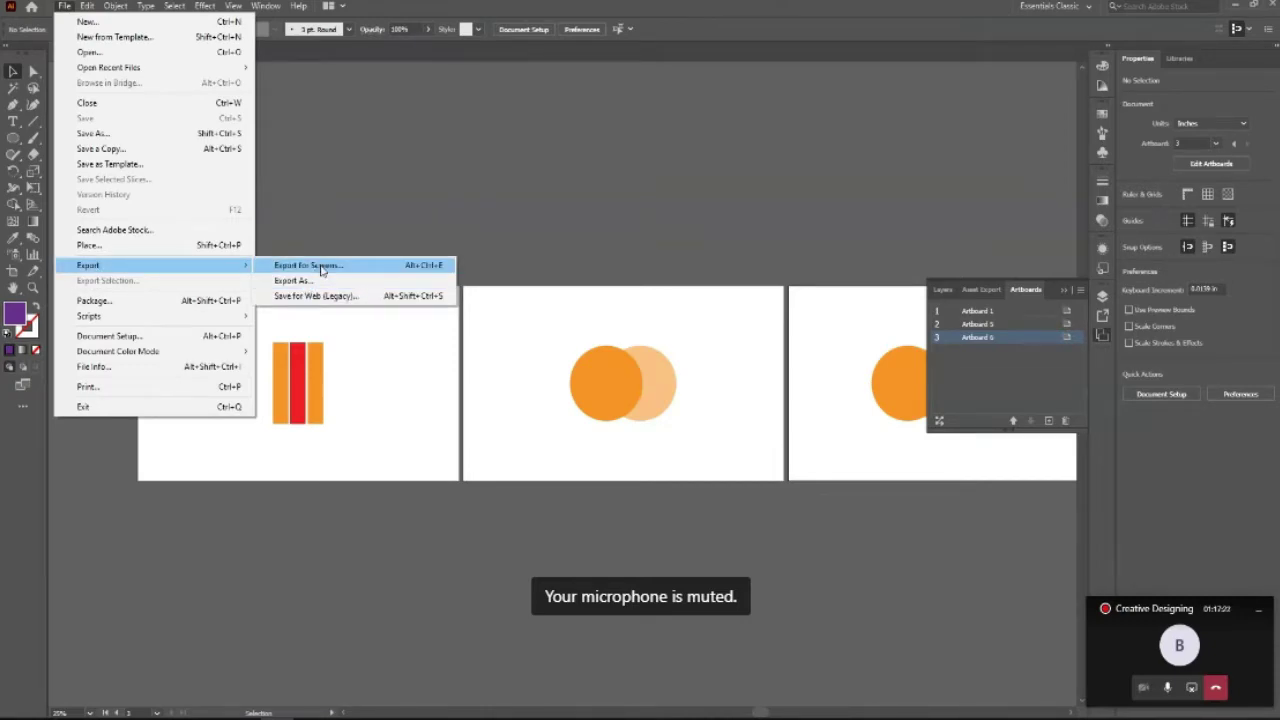
pyautogui.click(322, 268)
pyautogui.click(512, 198)
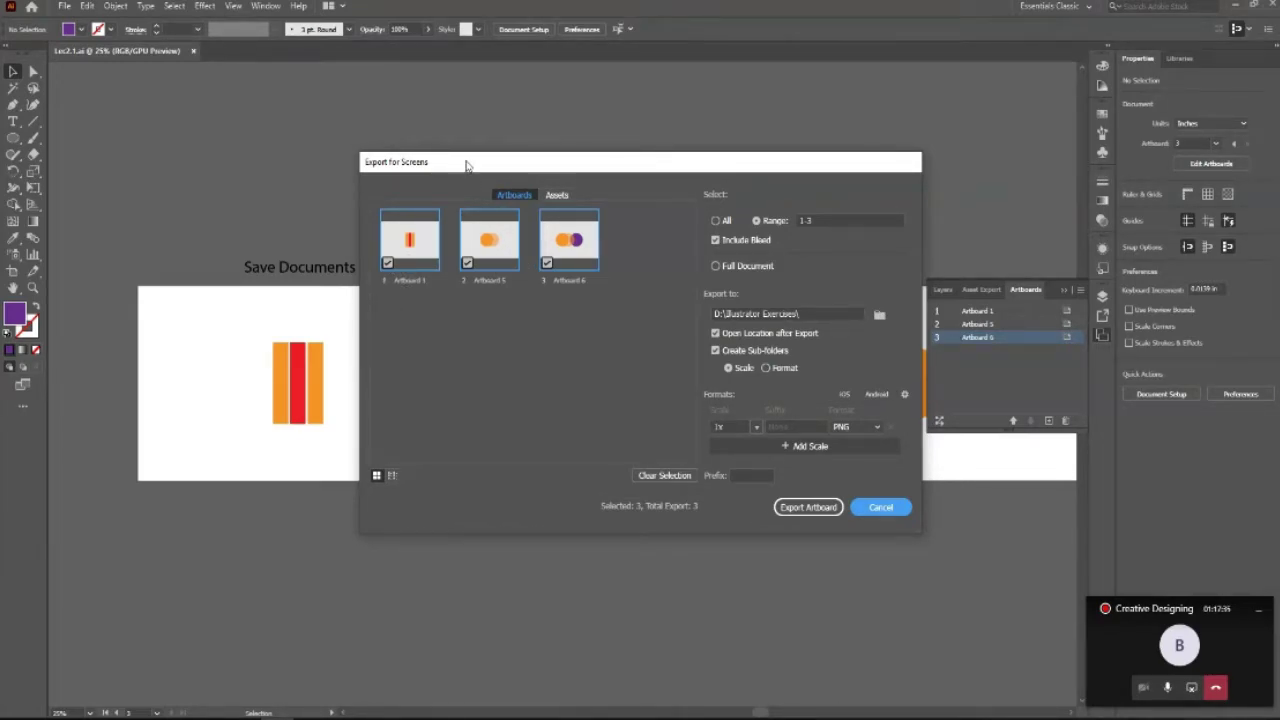
pyautogui.moveTo(466, 165); pyautogui.dragTo(435, 147)
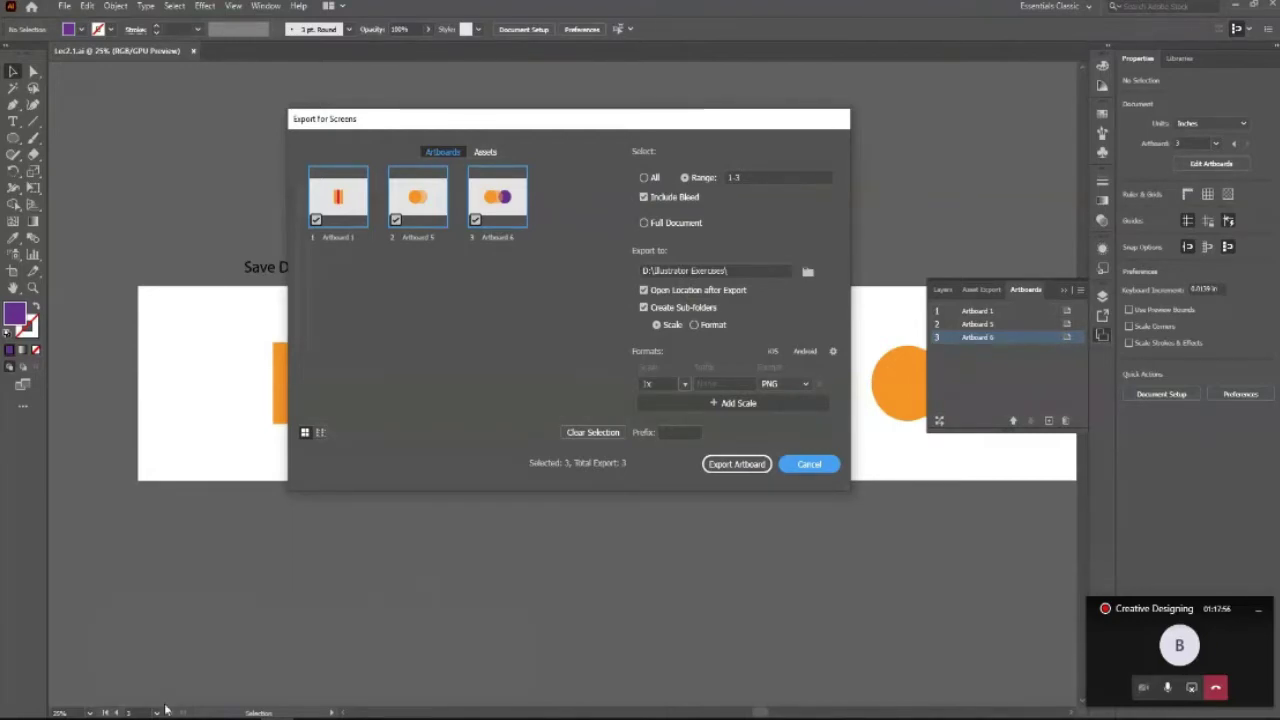
# Mute all participants in the Teams meeting.
pyautogui.click(314, 665)
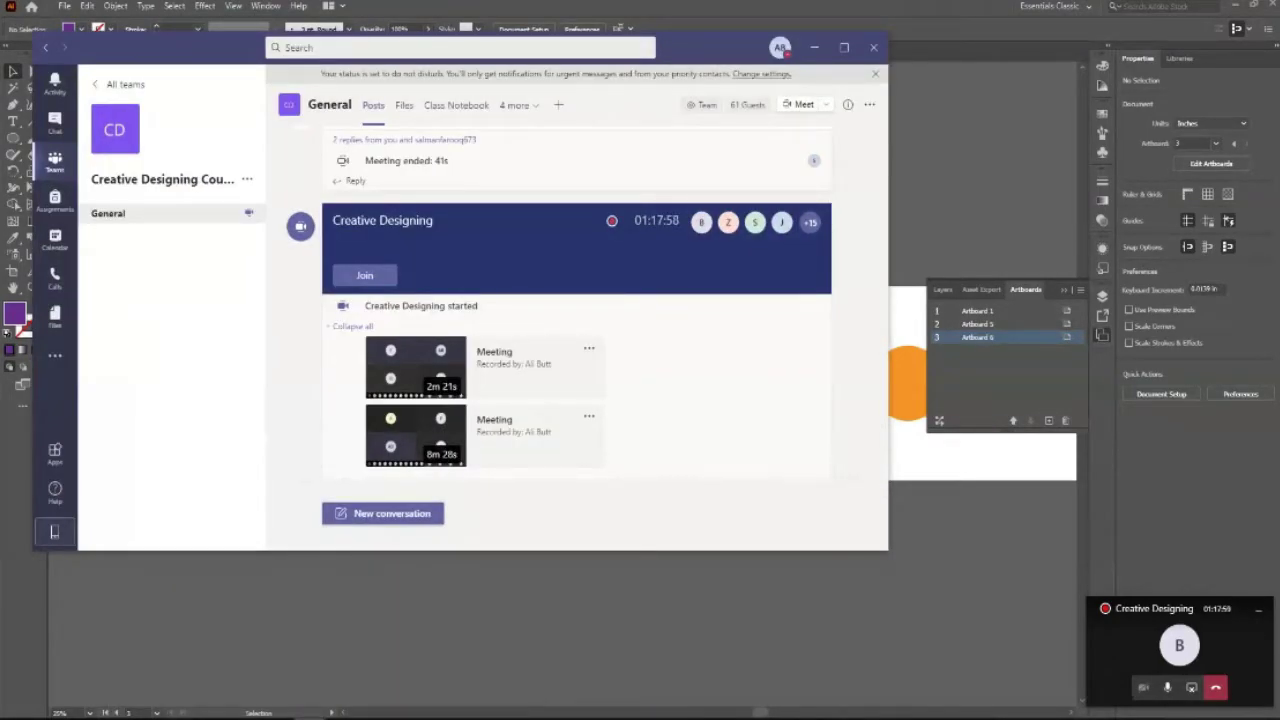
pyautogui.click(447, 665)
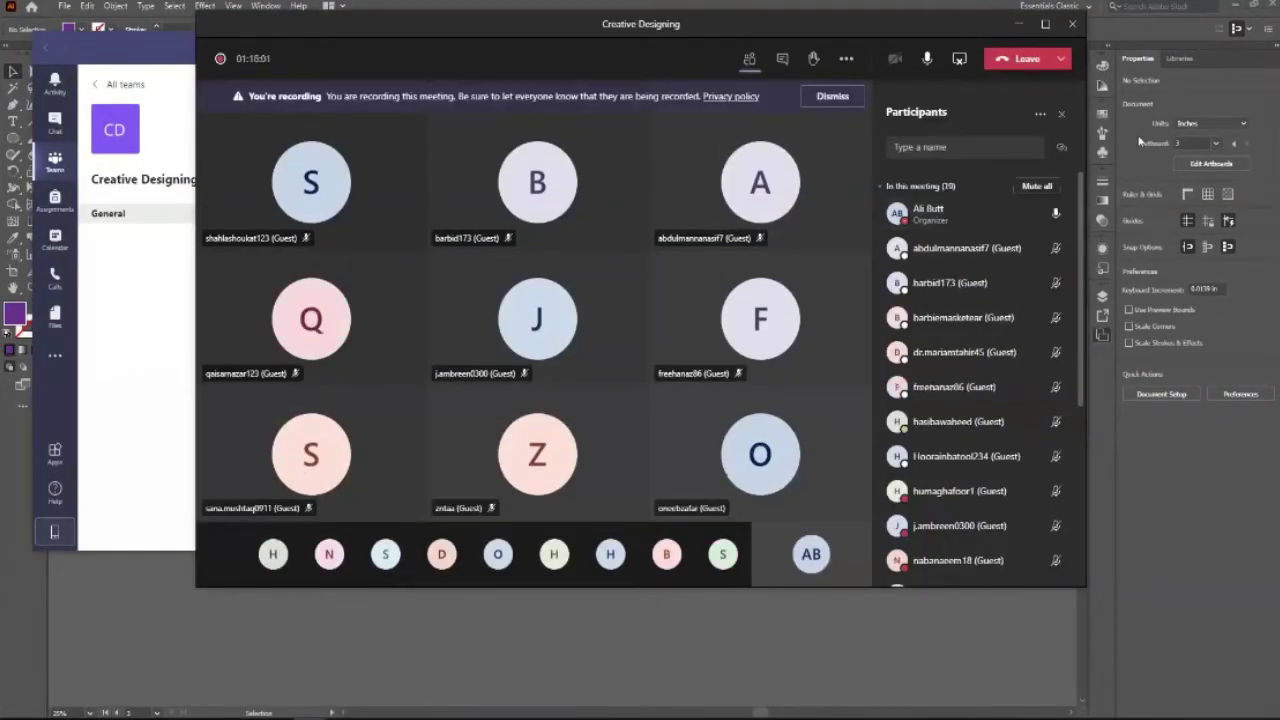
pyautogui.click(1037, 186)
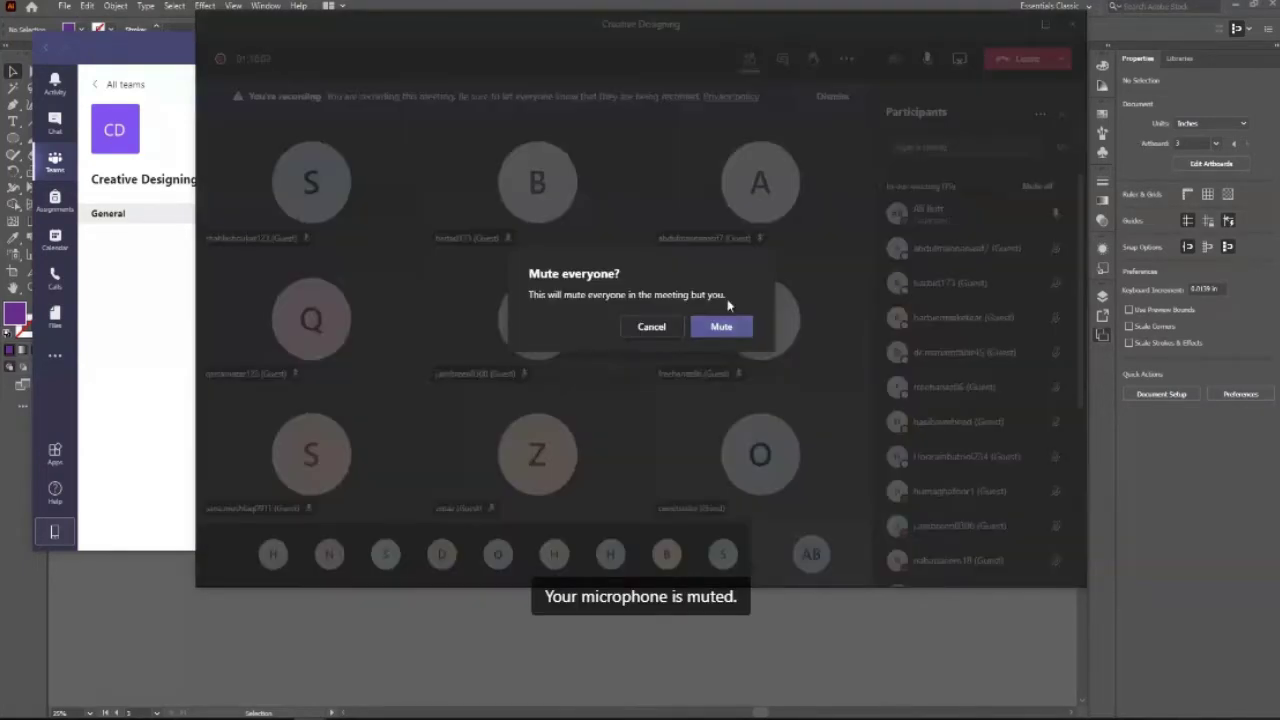
pyautogui.click(721, 326)
pyautogui.click(1045, 23)
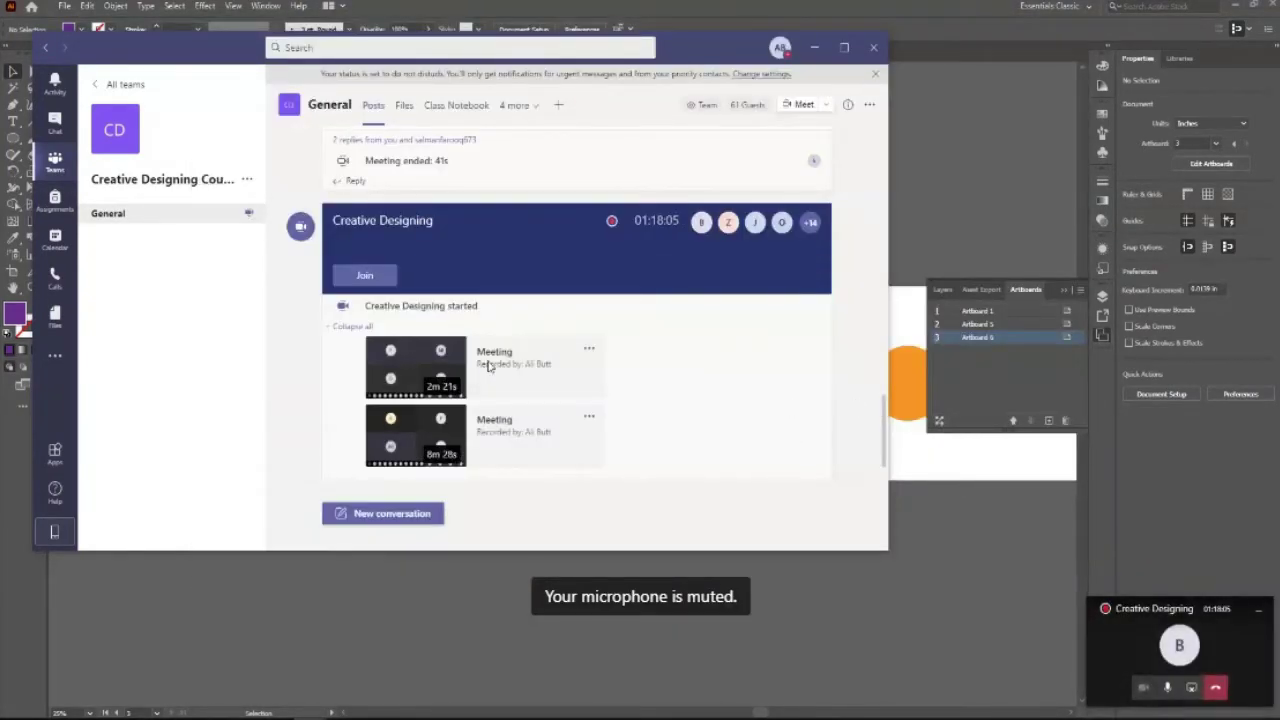
# Back in Export for Screens, try the iOS and Android scale presets and inspect the 1x row.
pyautogui.click(815, 47)
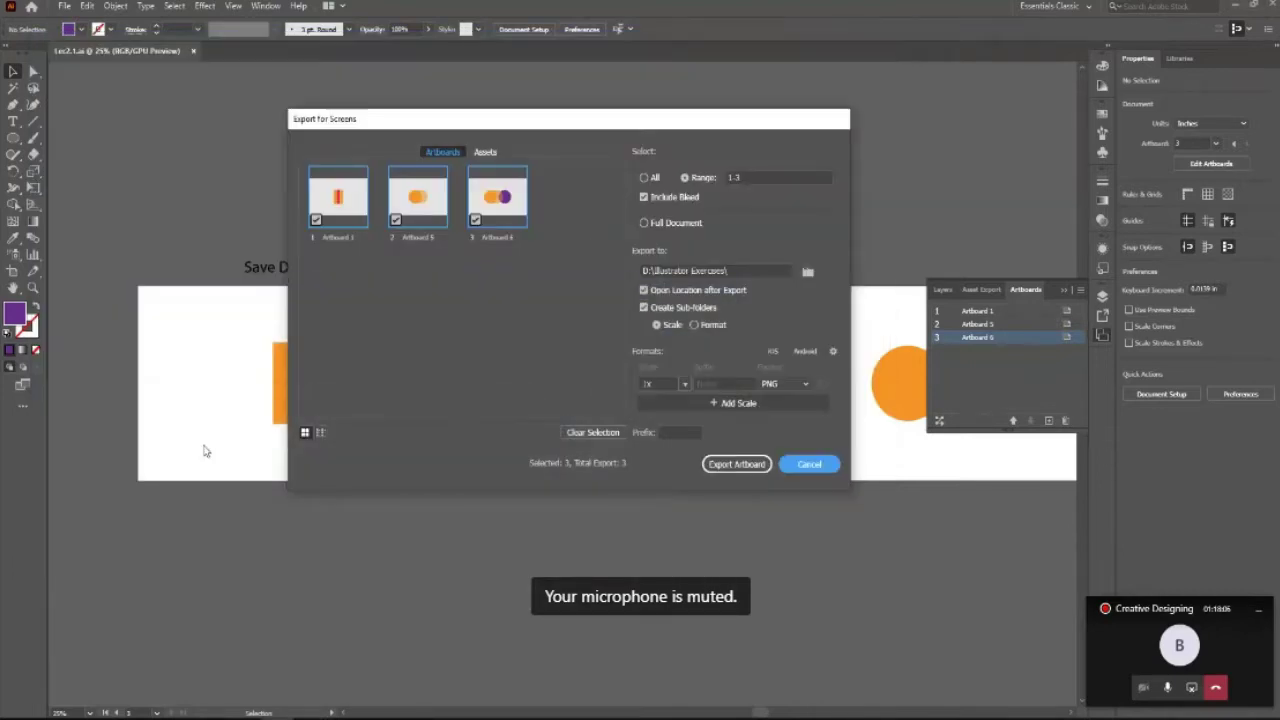
pyautogui.click(776, 351)
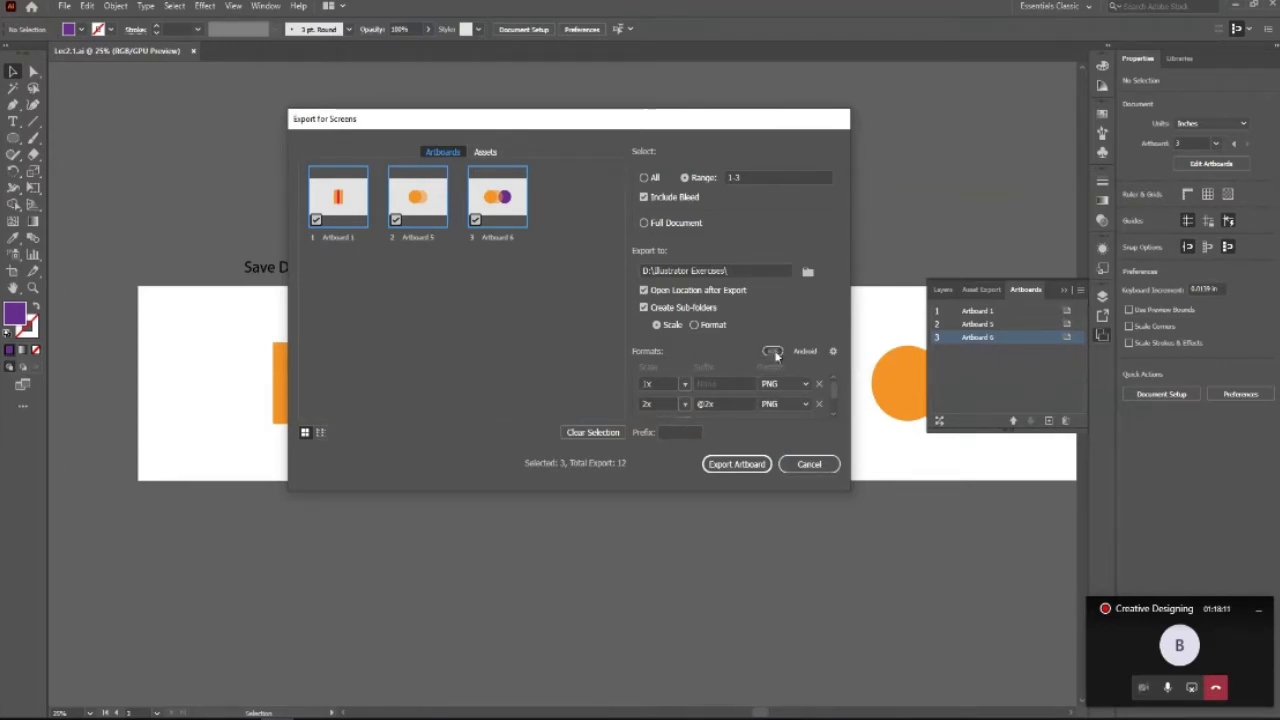
pyautogui.click(805, 351)
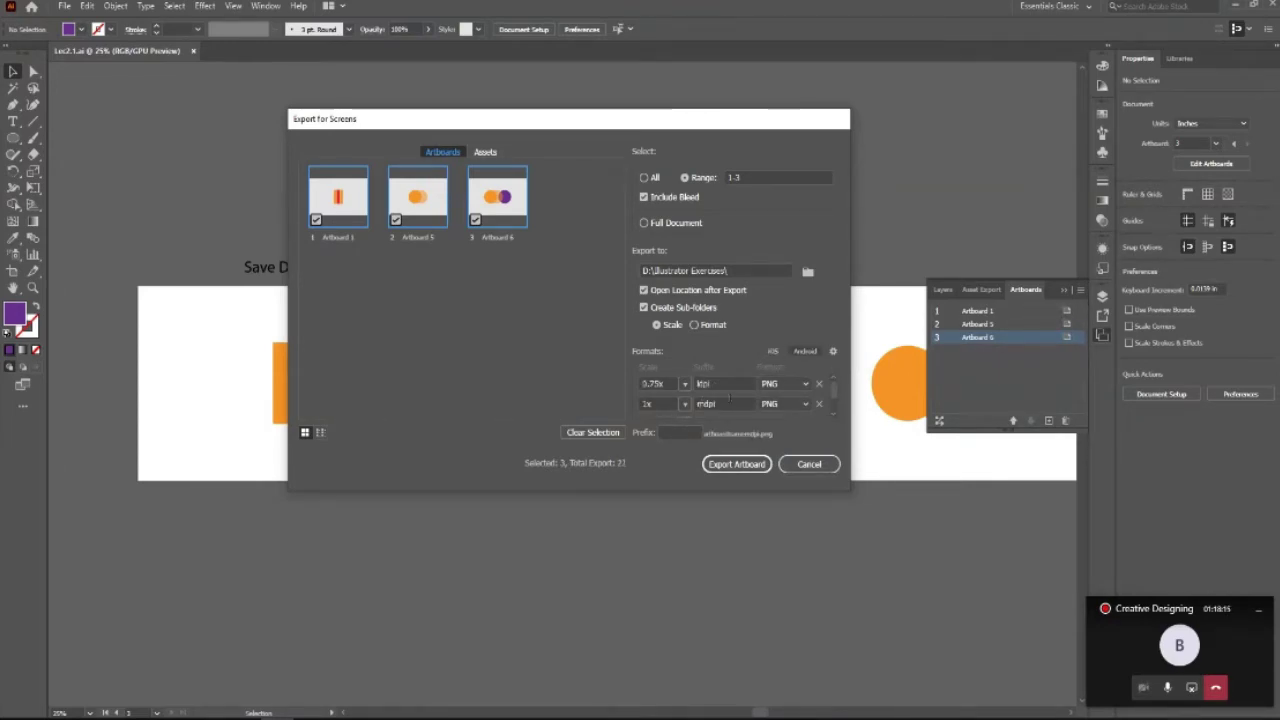
pyautogui.click(819, 403)
pyautogui.click(812, 352)
pyautogui.click(685, 404)
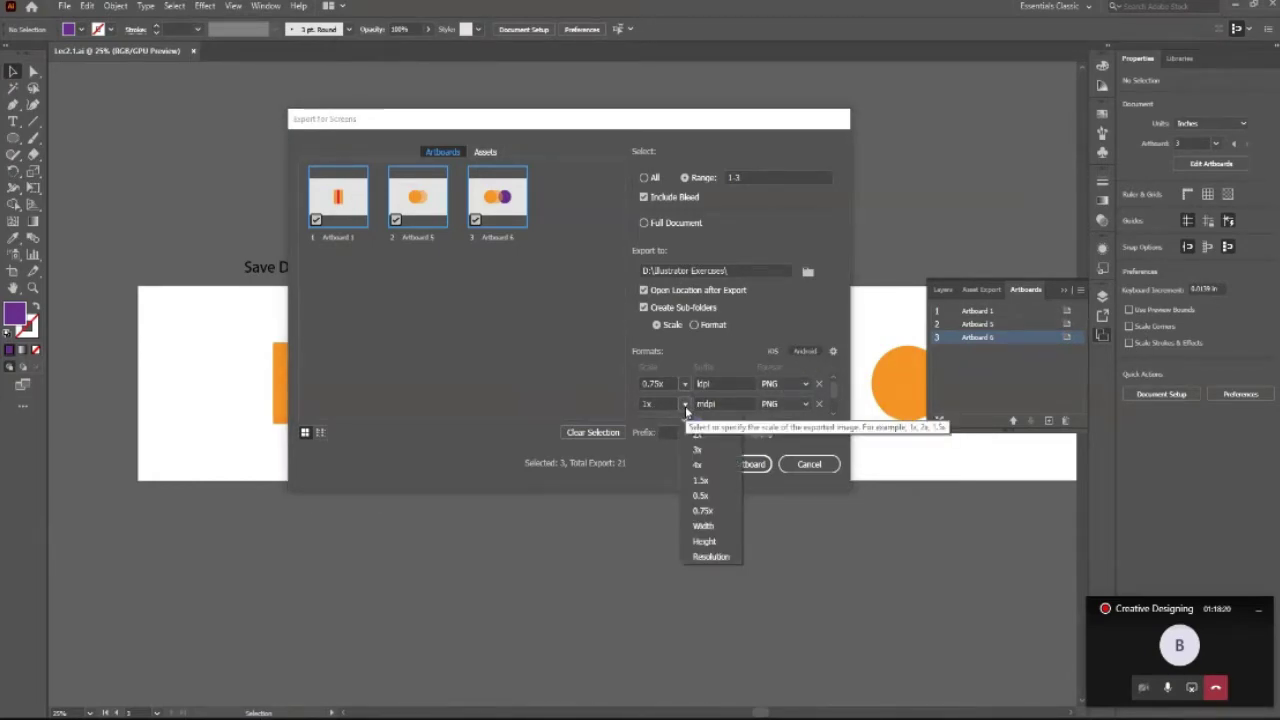
pyautogui.click(765, 426)
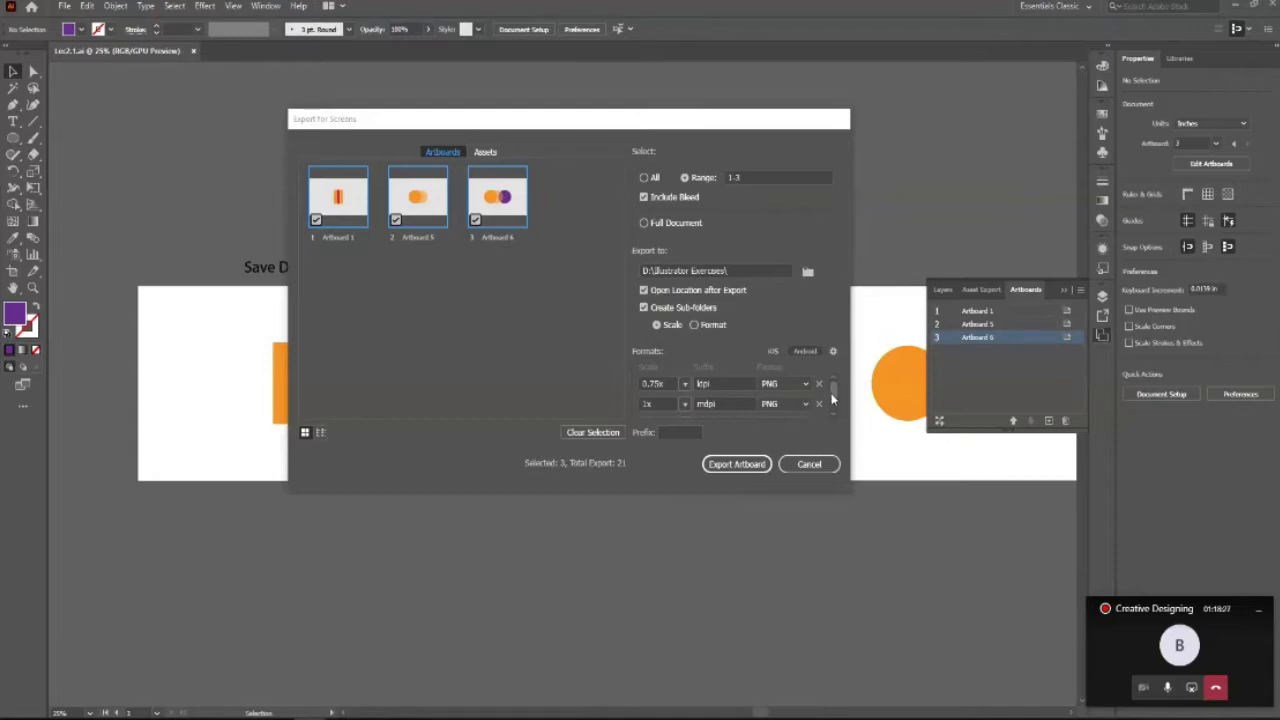
pyautogui.scroll(-1, 833, 392)
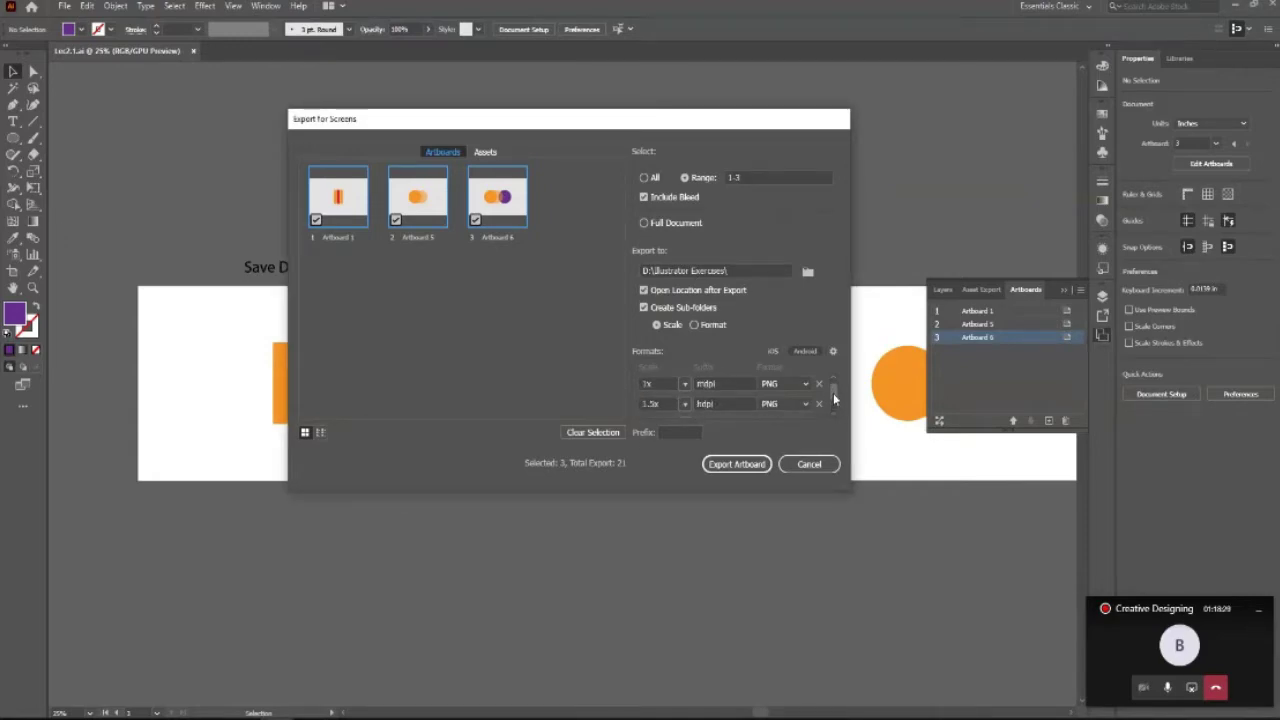
pyautogui.scroll(1, 835, 397)
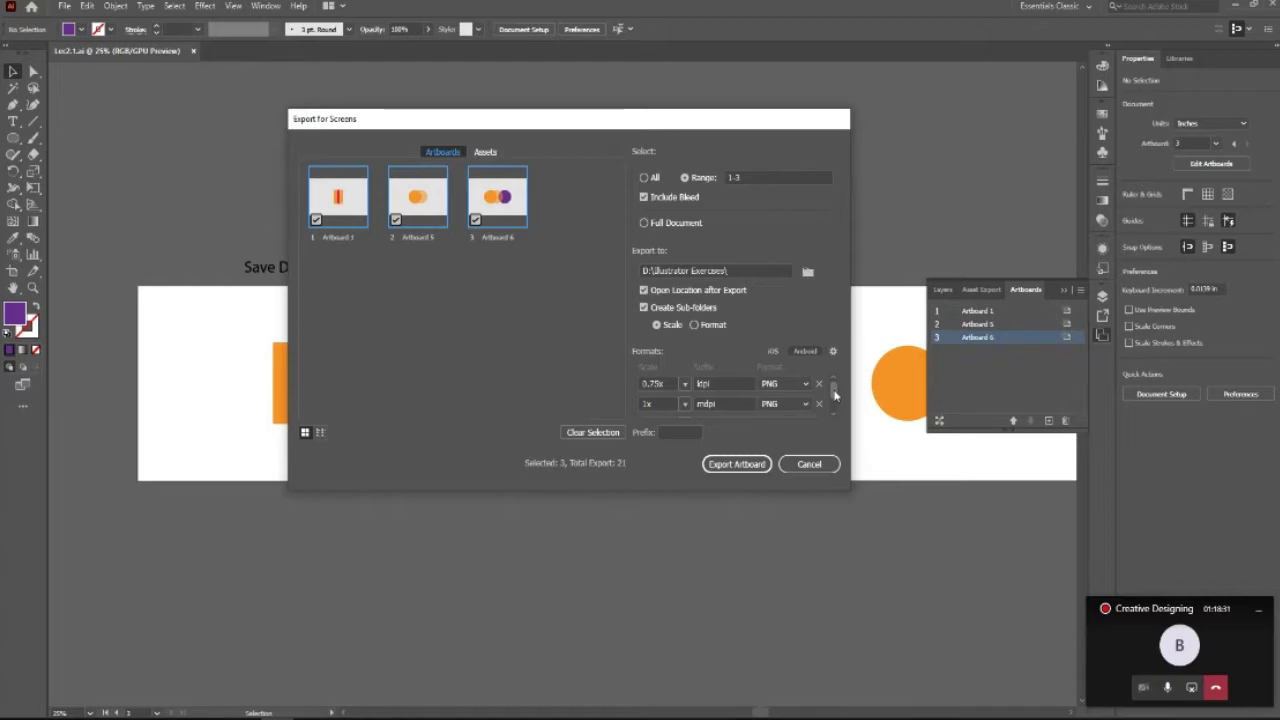
pyautogui.click(830, 415)
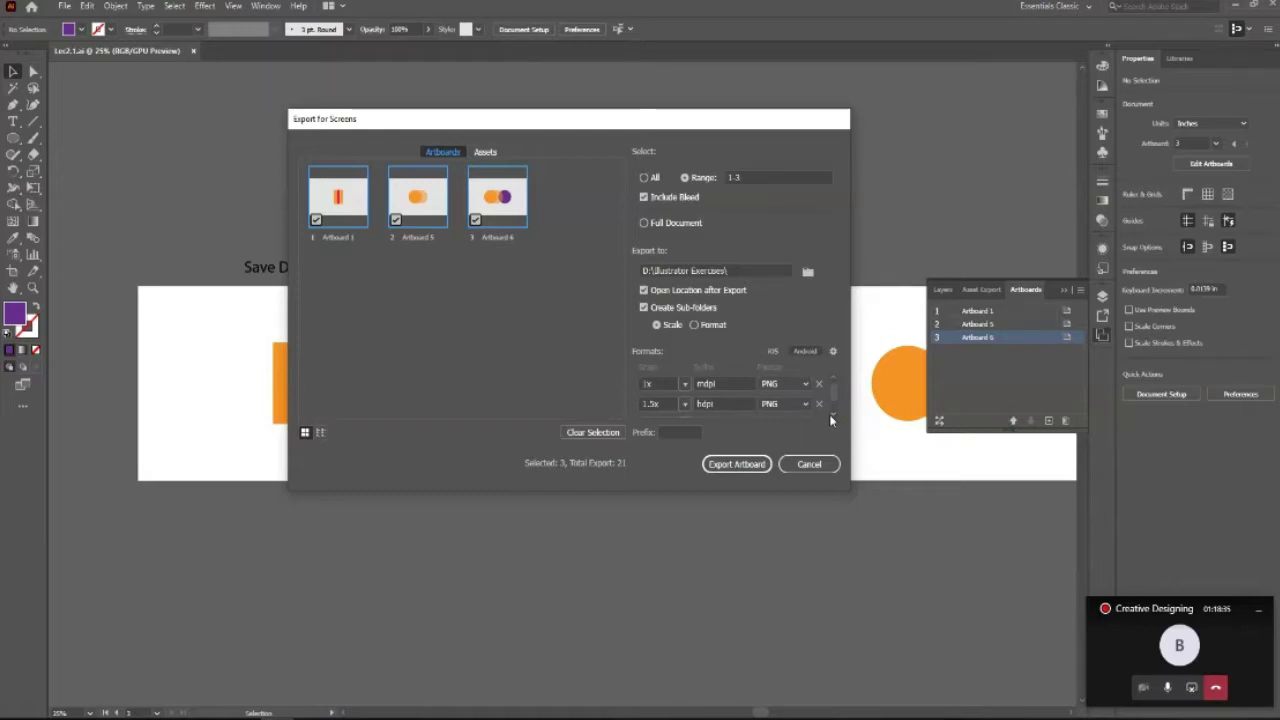
pyautogui.doubleClick(830, 415)
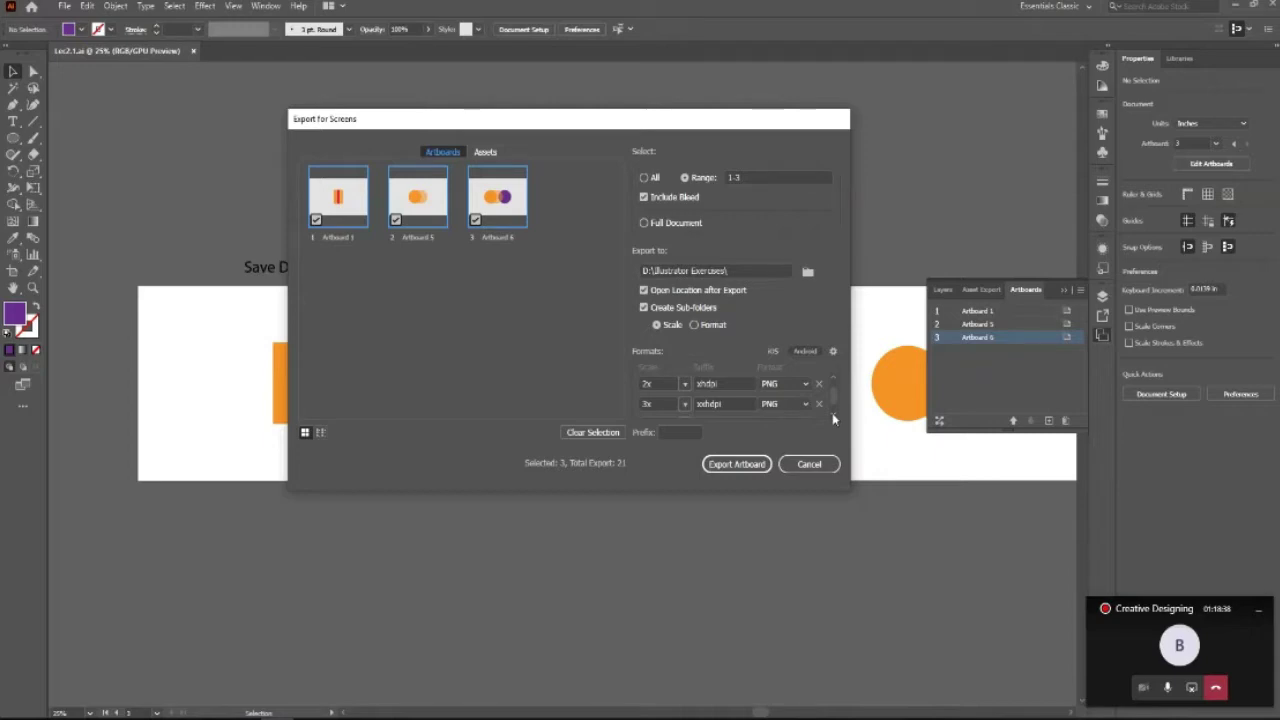
pyautogui.scroll(1, 835, 405)
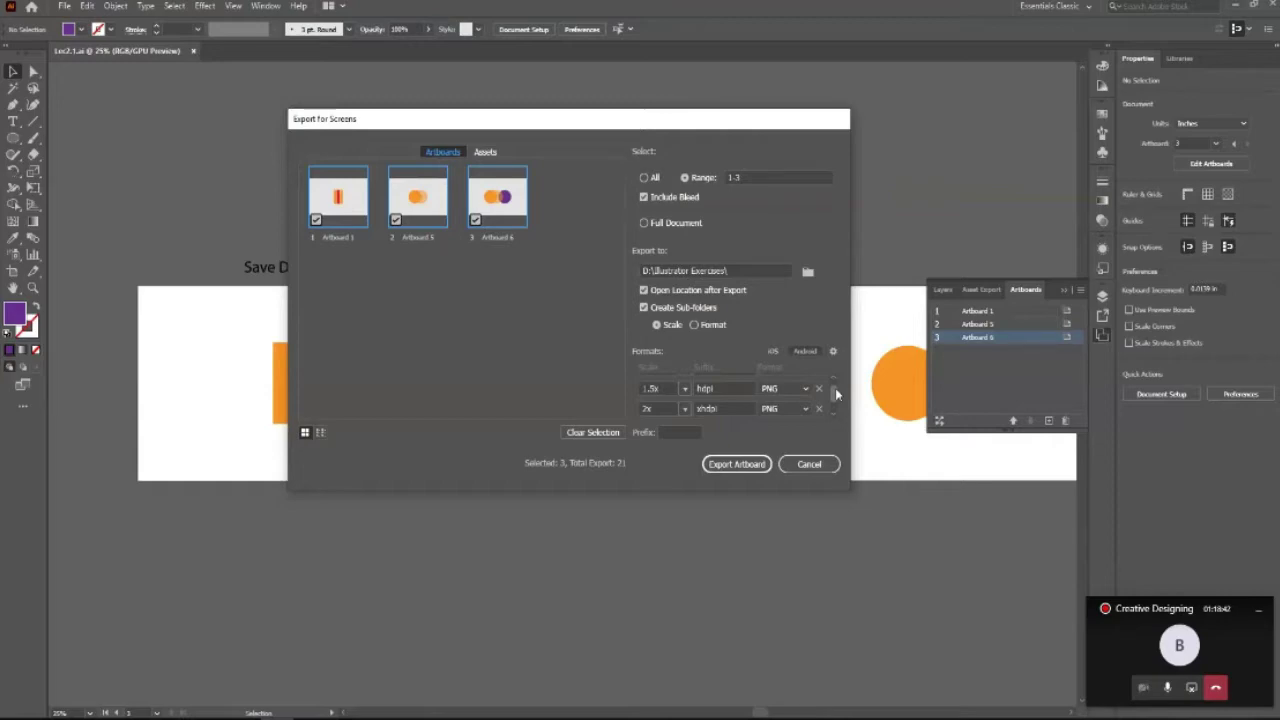
pyautogui.click(772, 351)
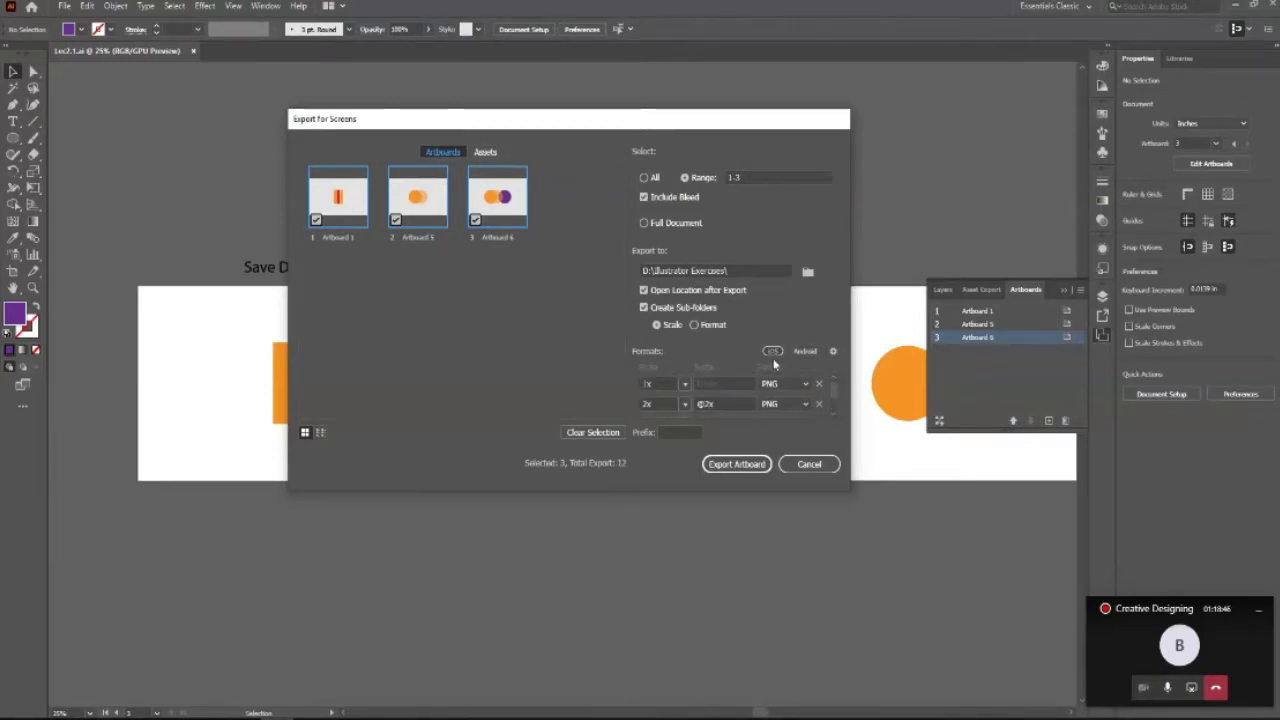
# Reposition the export dialog to reveal the artboards and apply the Android scale preset.
pyautogui.scroll(-1, 832, 405)
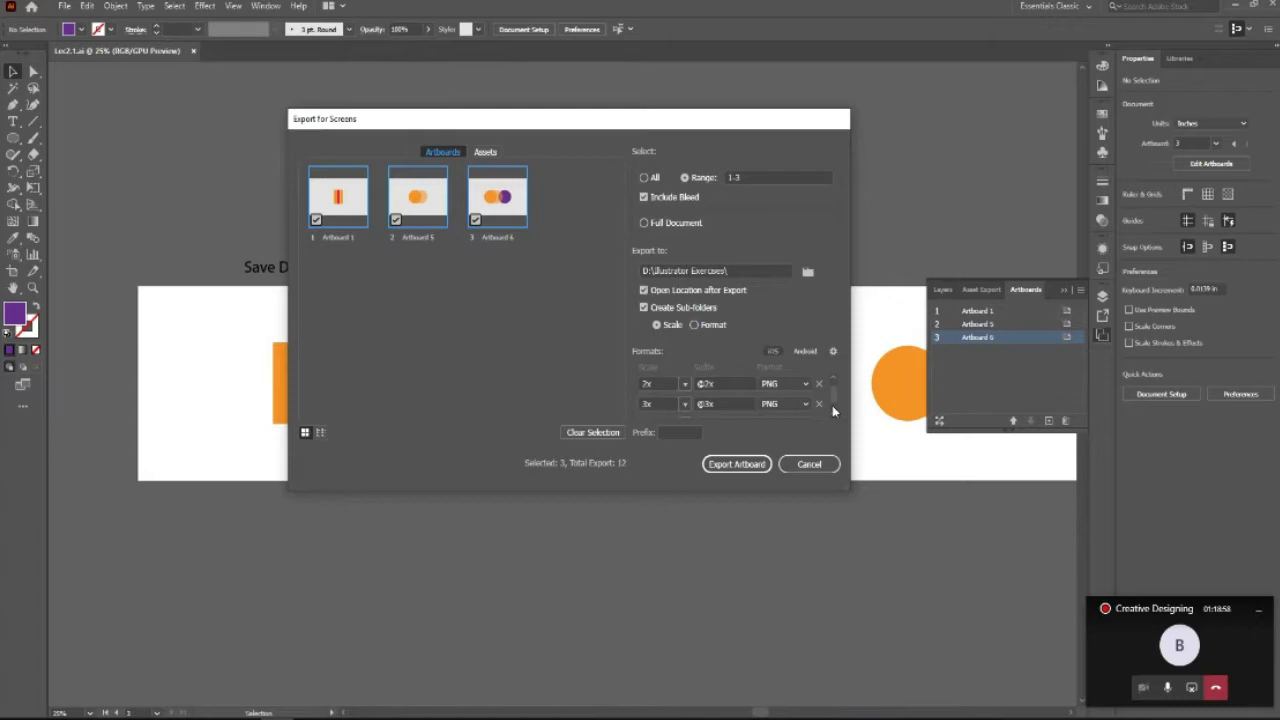
pyautogui.moveTo(548, 124); pyautogui.dragTo(963, 135)
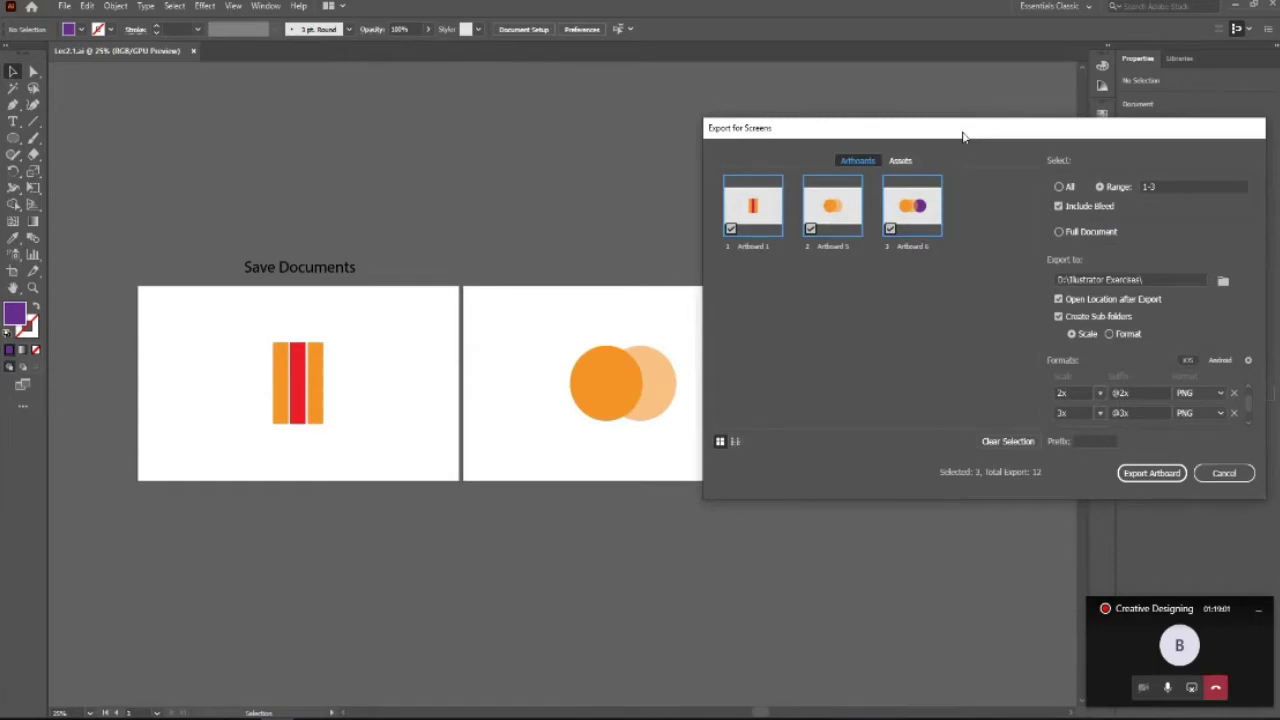
pyautogui.moveTo(963, 135); pyautogui.dragTo(736, 160)
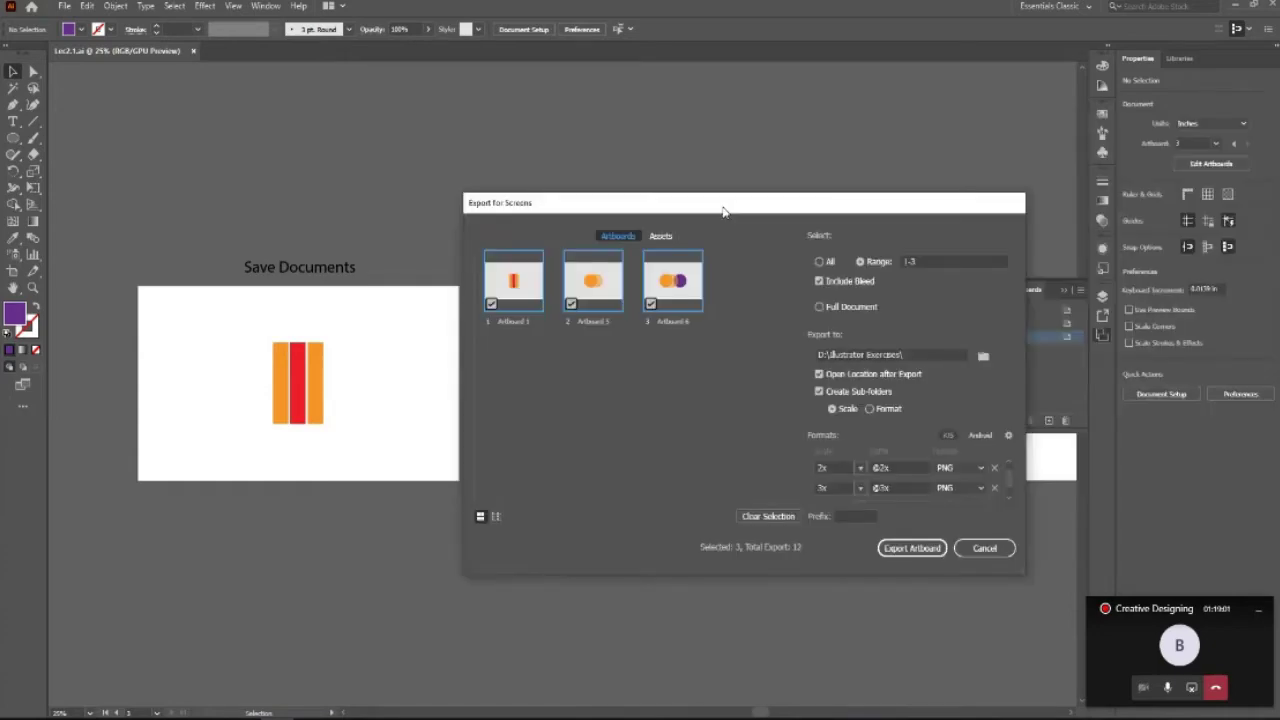
pyautogui.moveTo(907, 157); pyautogui.dragTo(827, 141)
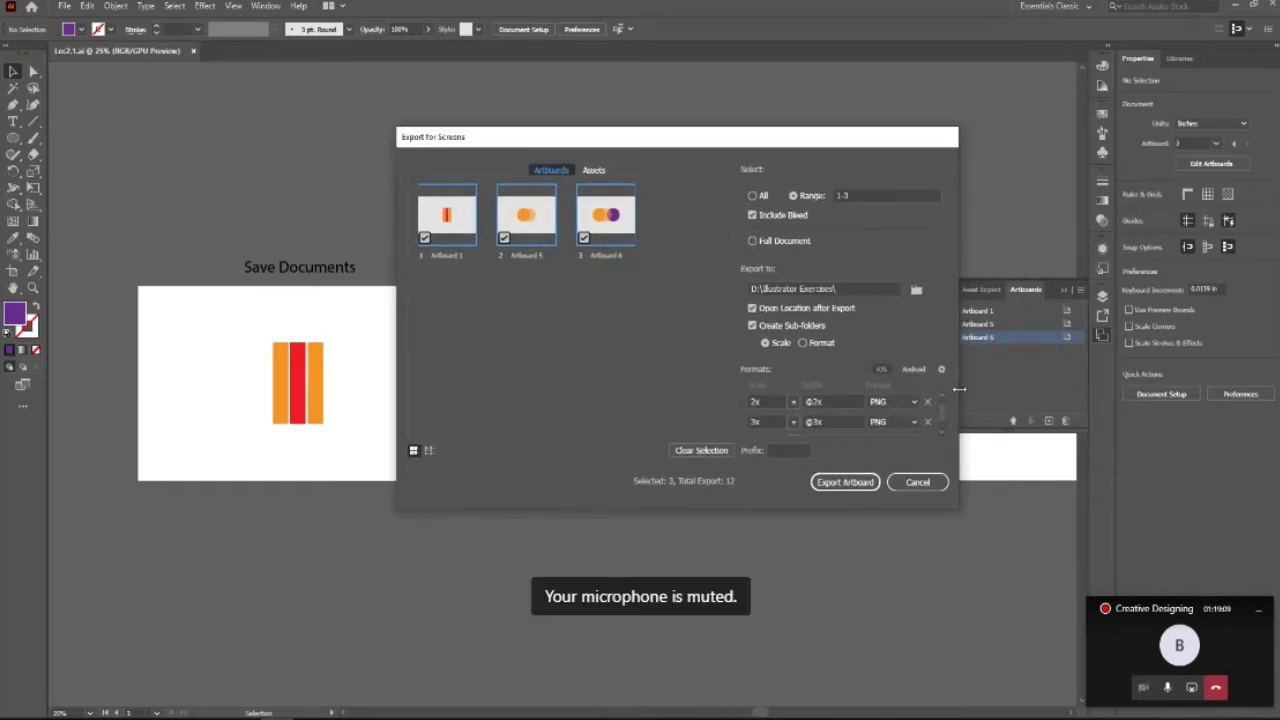
pyautogui.click(913, 368)
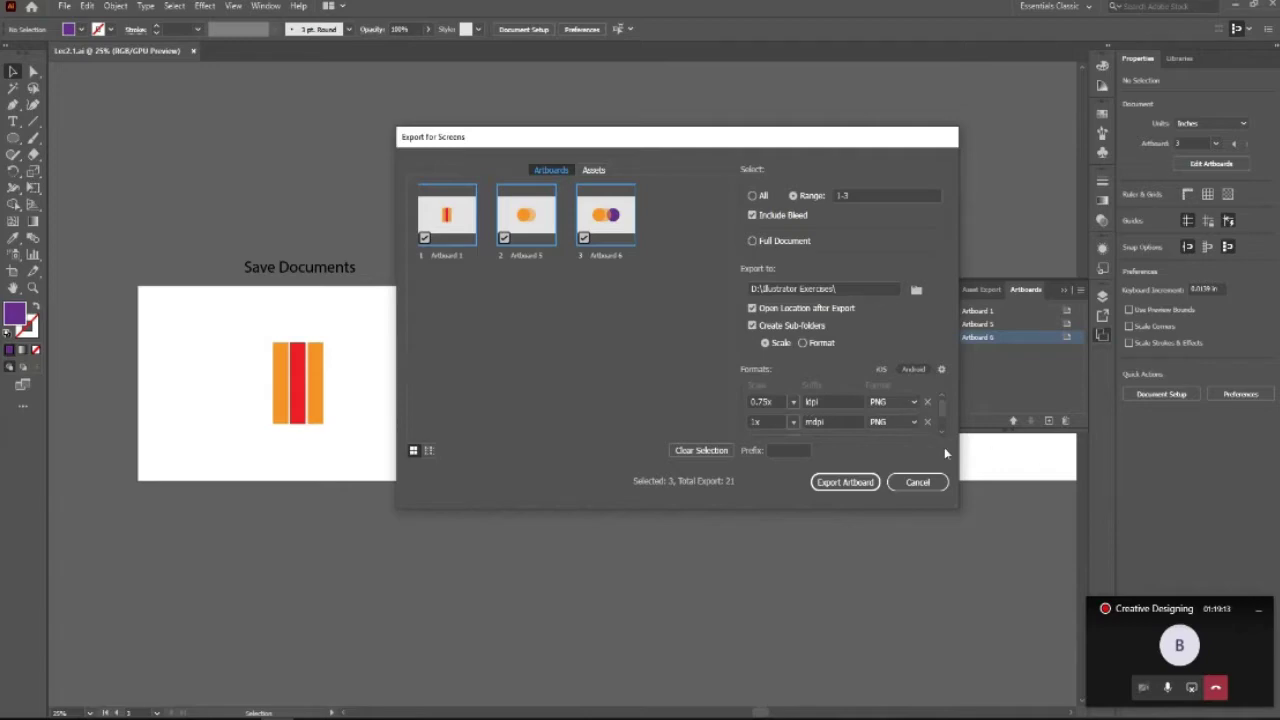
pyautogui.scroll(-1, 941, 434)
pyautogui.scroll(-2, 941, 429)
pyautogui.scroll(-2, 941, 429)
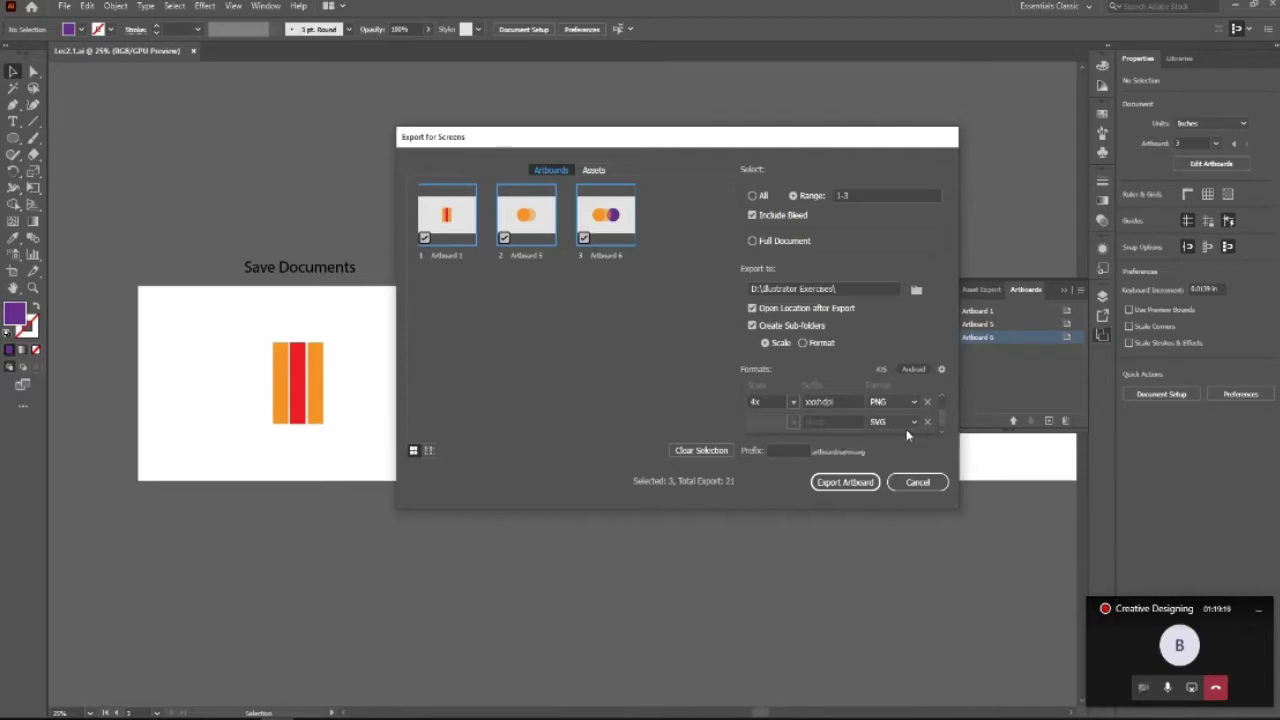
pyautogui.scroll(5, 937, 420)
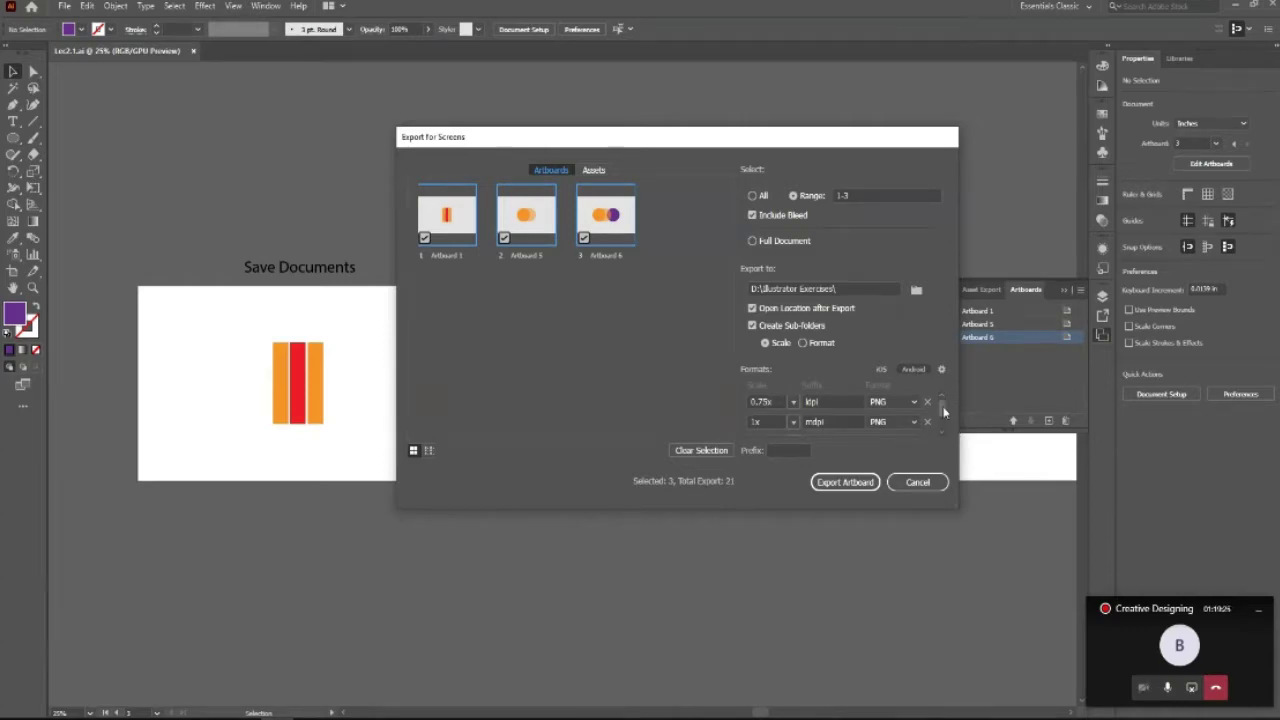
pyautogui.scroll(-2, 940, 412)
pyautogui.scroll(2, 940, 412)
# Preview the iOS preset, then return to the Android set totalling 21 exports.
pyautogui.click(881, 369)
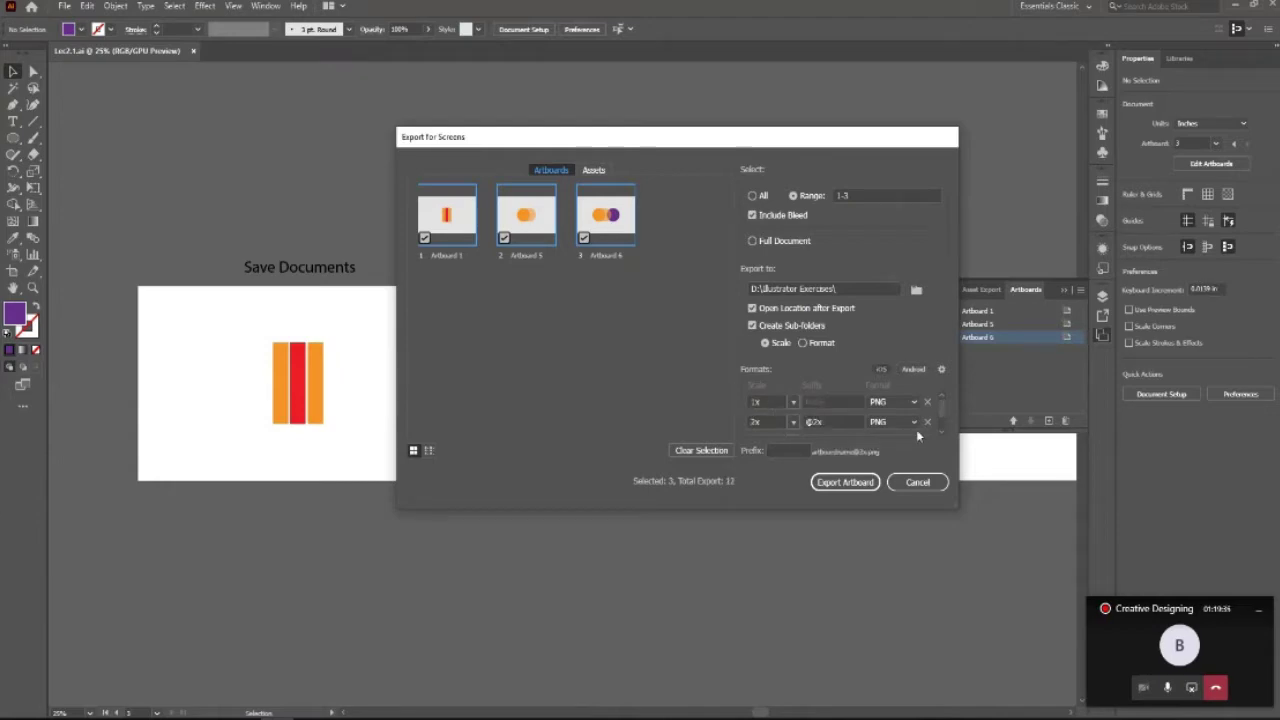
pyautogui.scroll(-1, 945, 414)
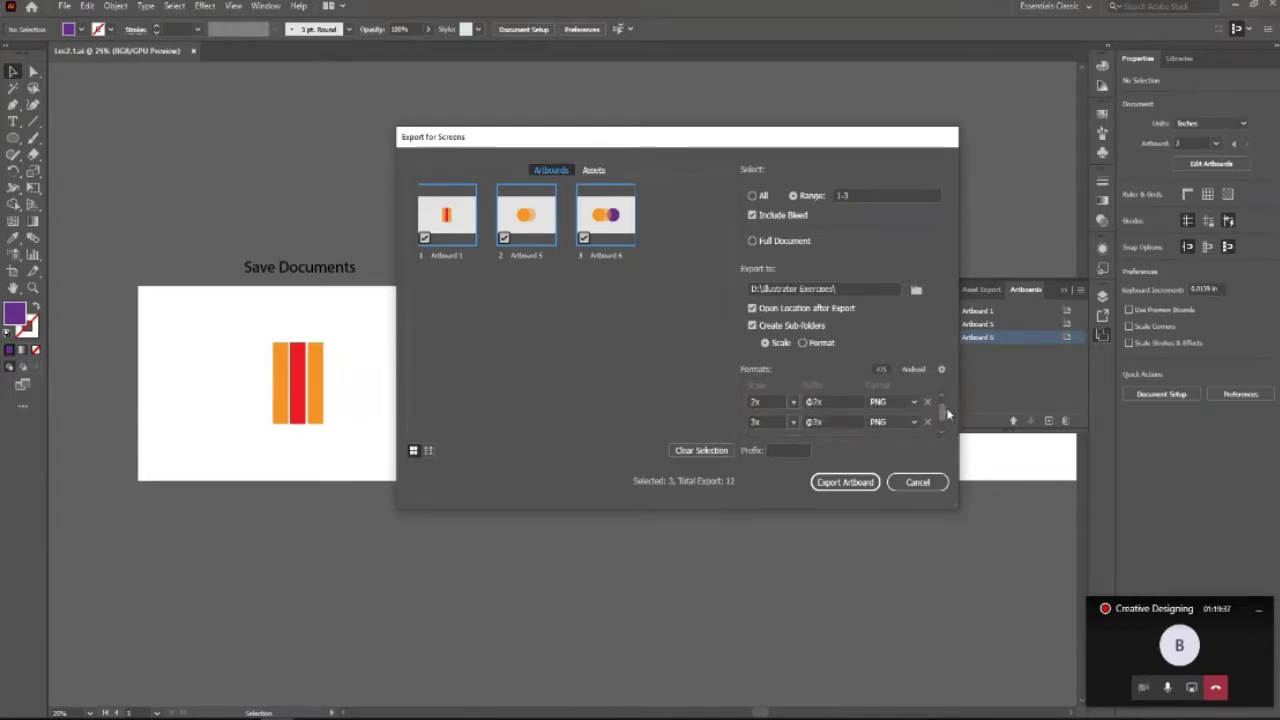
pyautogui.scroll(1, 947, 414)
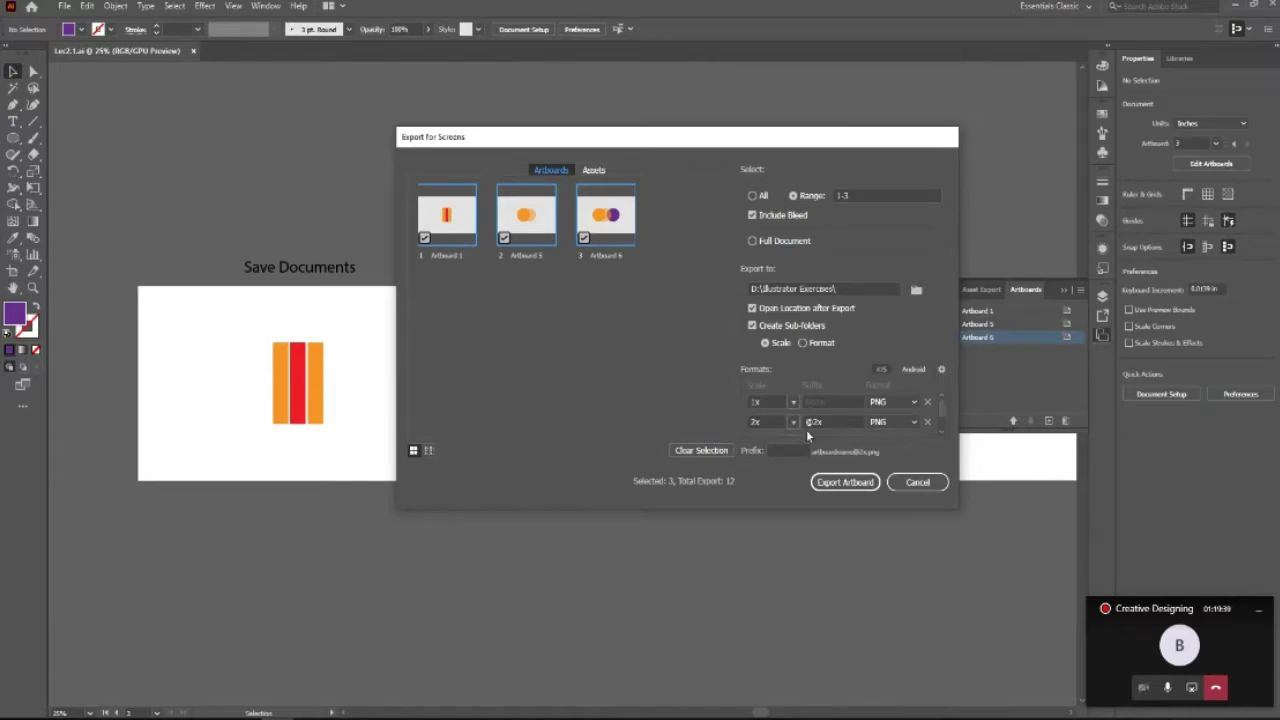
pyautogui.scroll(-1, 941, 431)
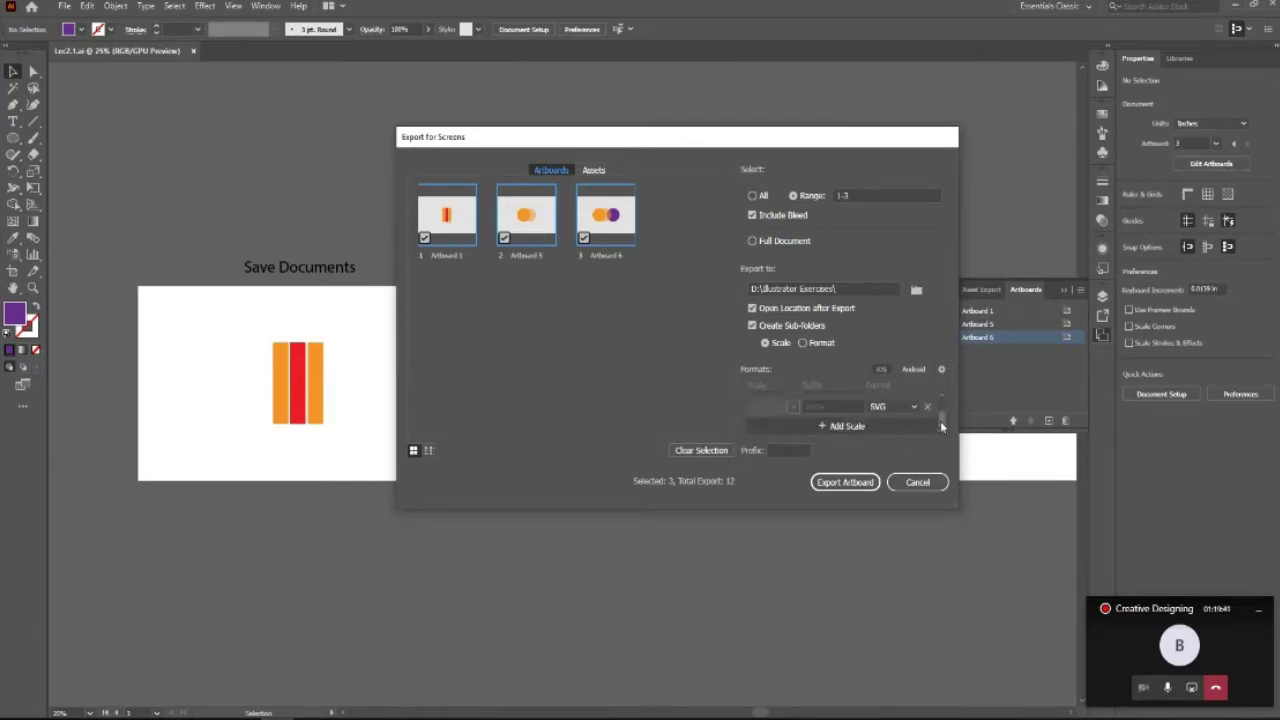
pyautogui.scroll(1, 941, 431)
pyautogui.click(914, 369)
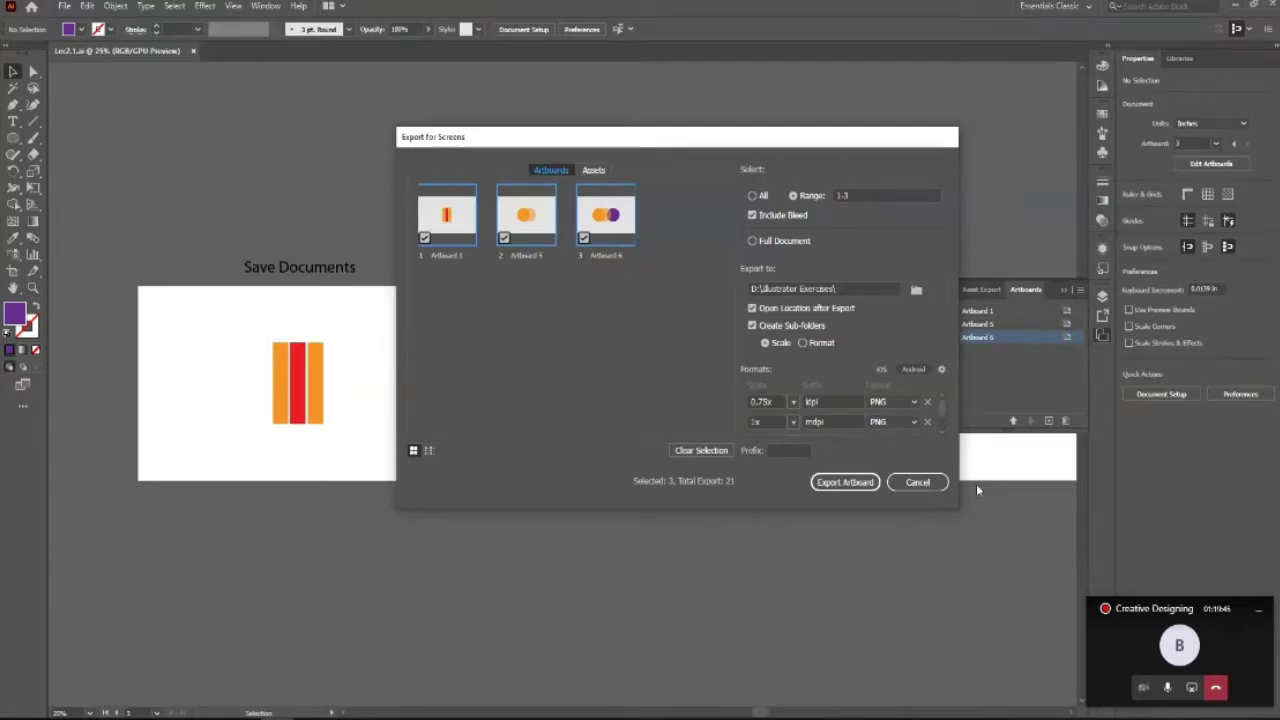
# Create an 'android' folder in Illustrator Exercises as the destination and export the artboards.
pyautogui.click(916, 290)
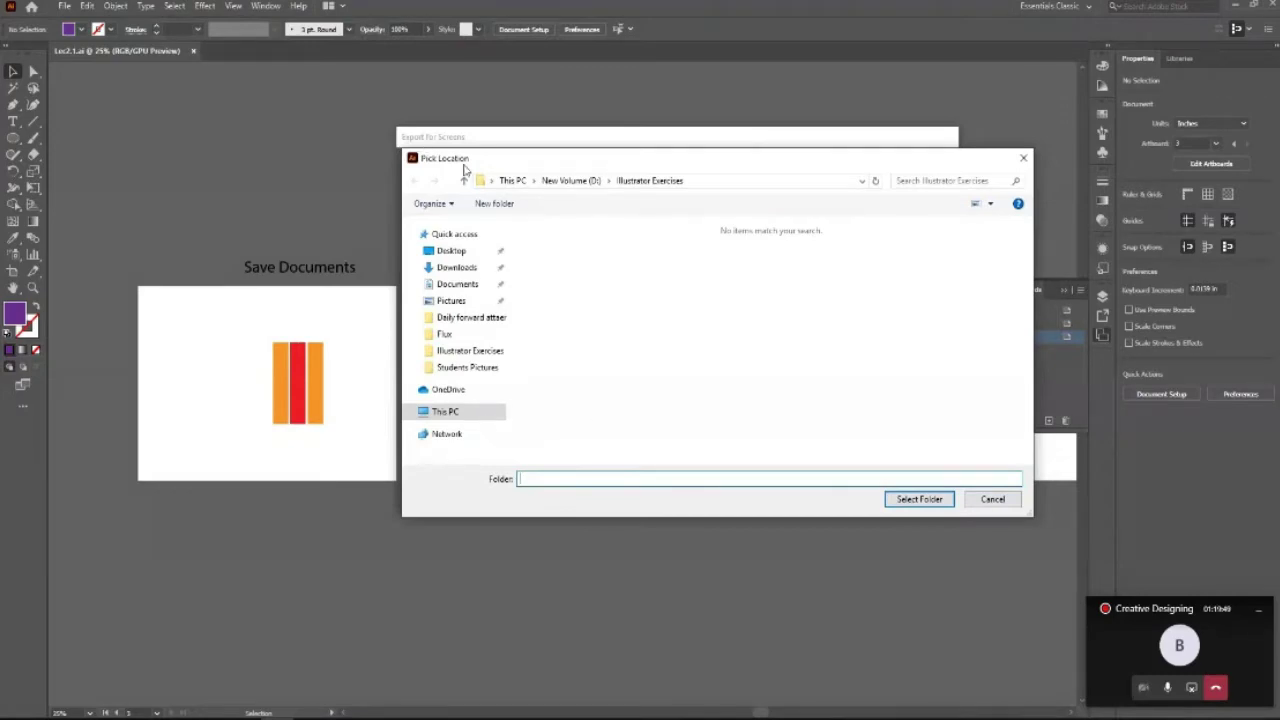
pyautogui.click(489, 204)
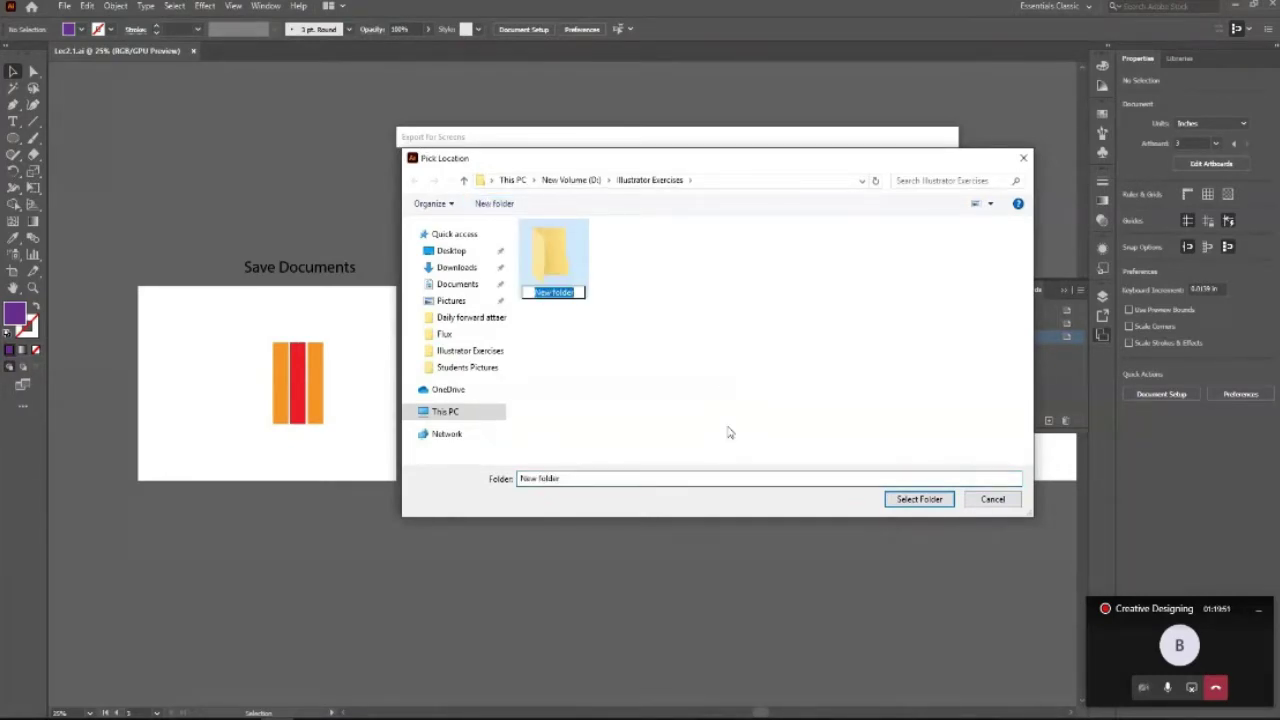
pyautogui.write('and')
pyautogui.write('roid')
pyautogui.click(538, 285)
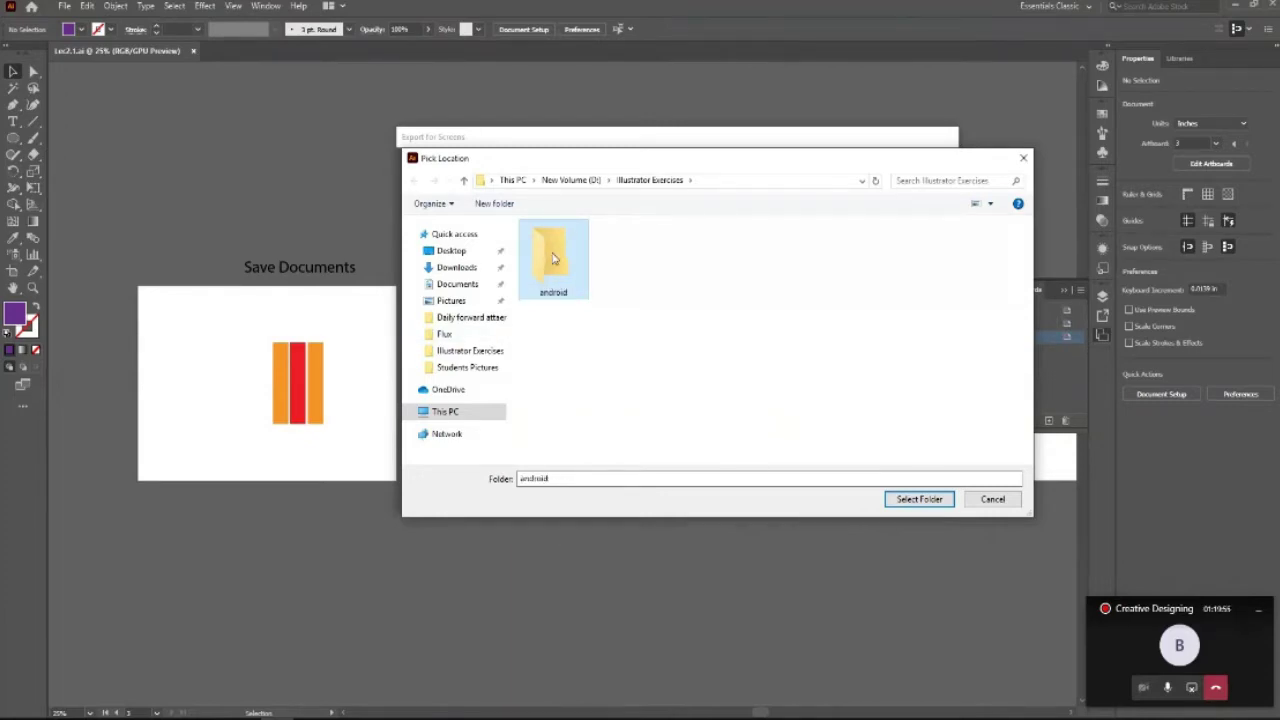
pyautogui.doubleClick(572, 263)
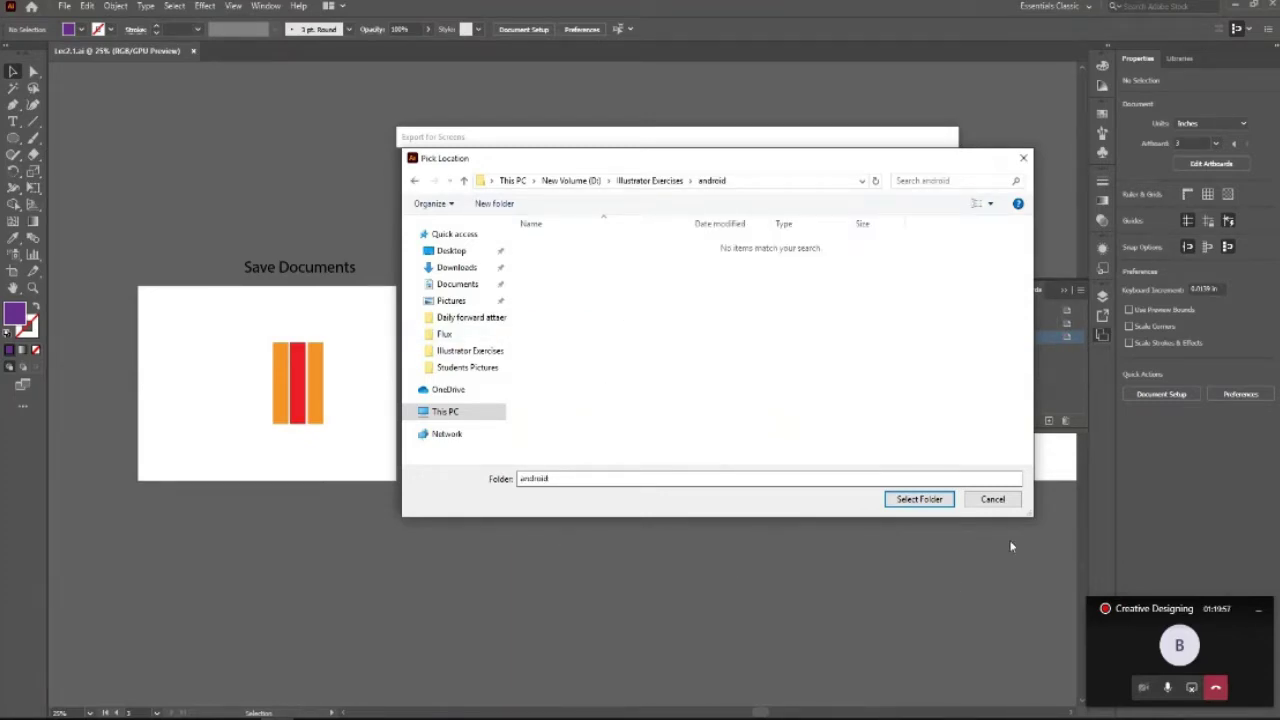
pyautogui.click(933, 504)
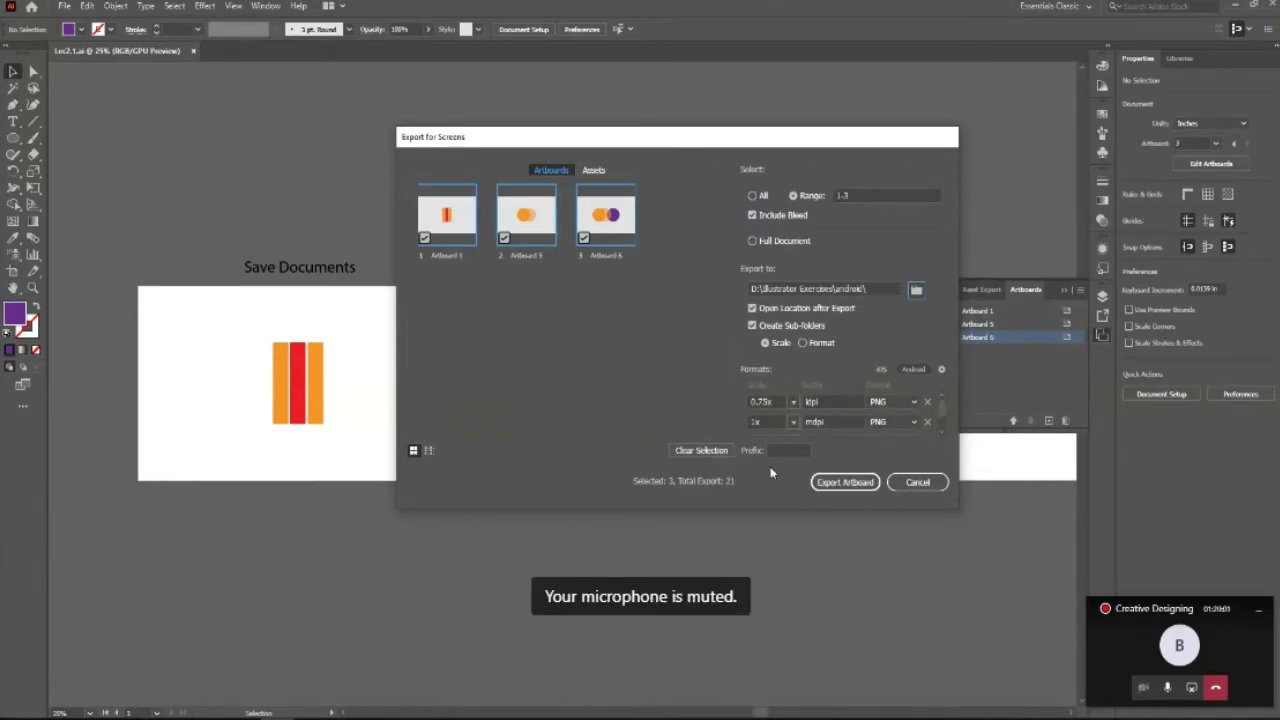
pyautogui.click(847, 483)
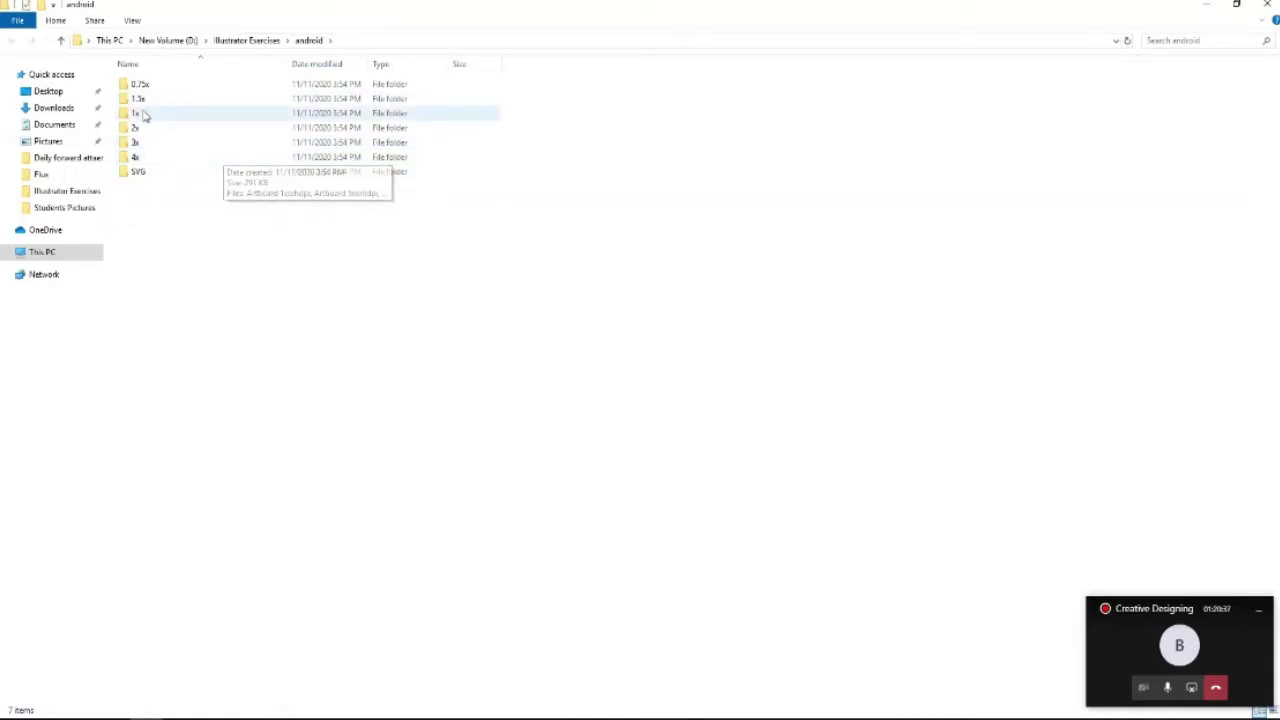
pyautogui.moveTo(140, 84)
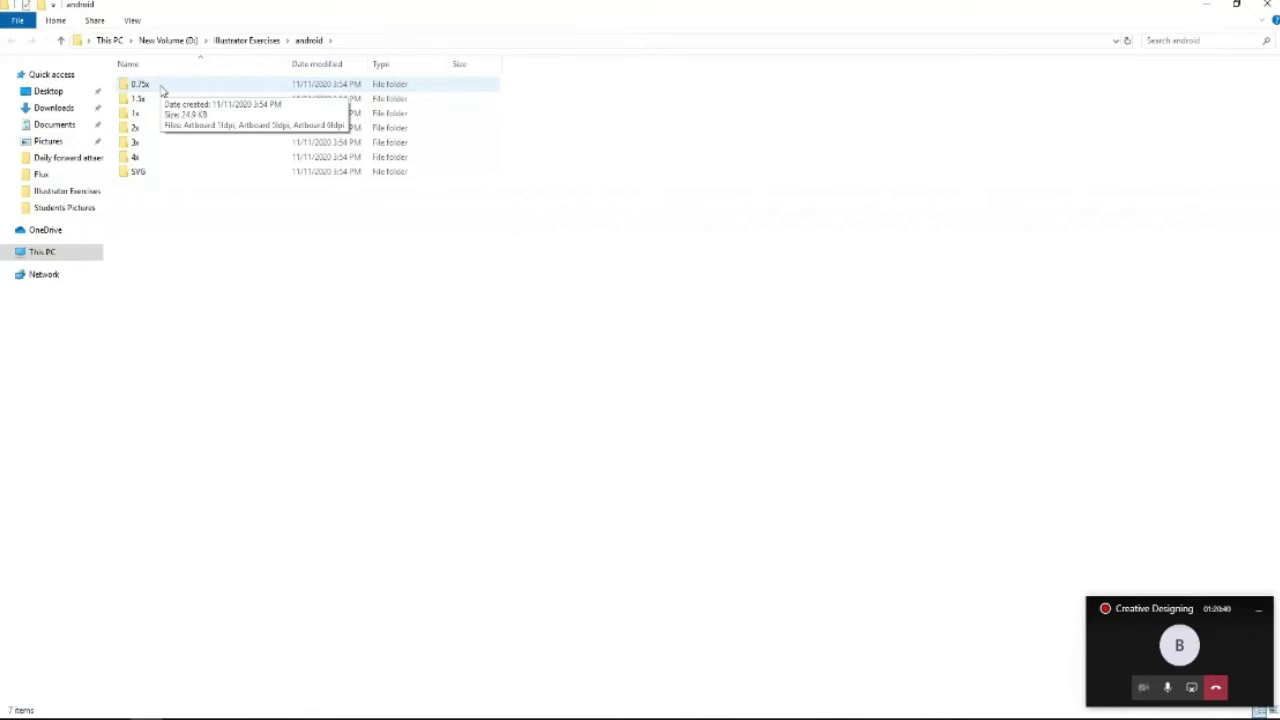
# Check the artboard images in the 0.75x, 1.5x and 4x folders, then close Explorer.
pyautogui.doubleClick(140, 84)
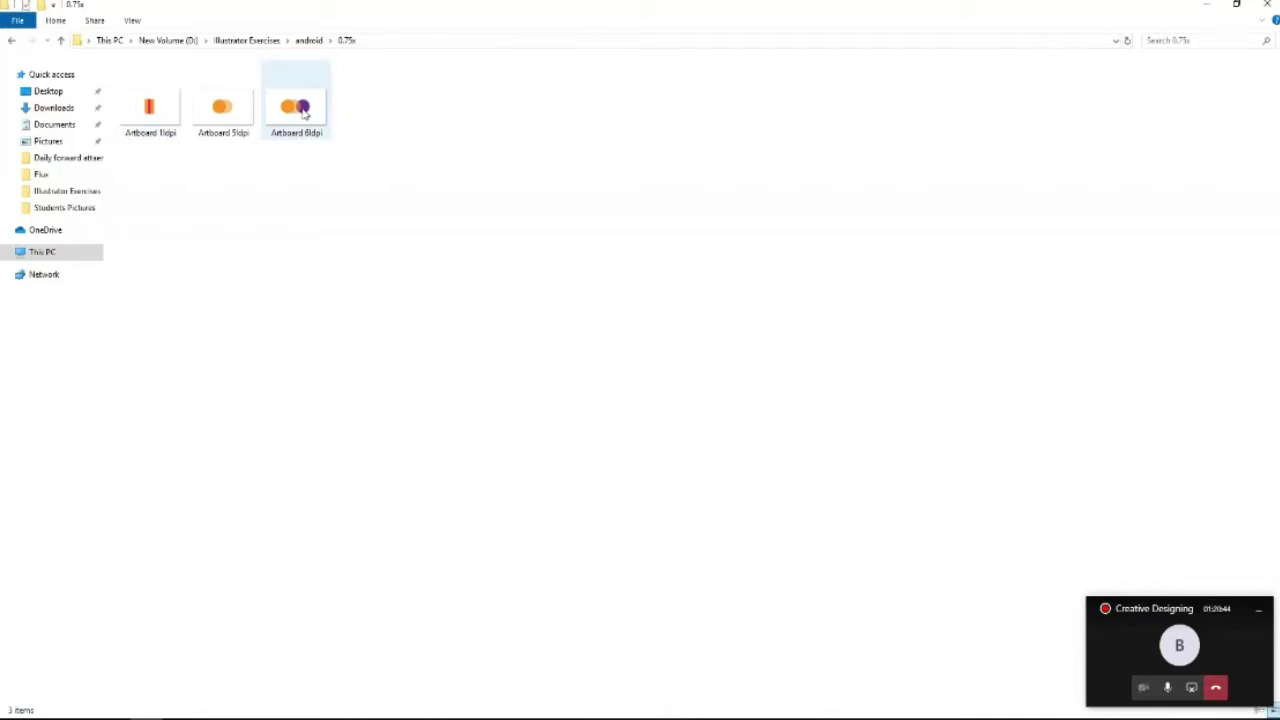
pyautogui.click(60, 40)
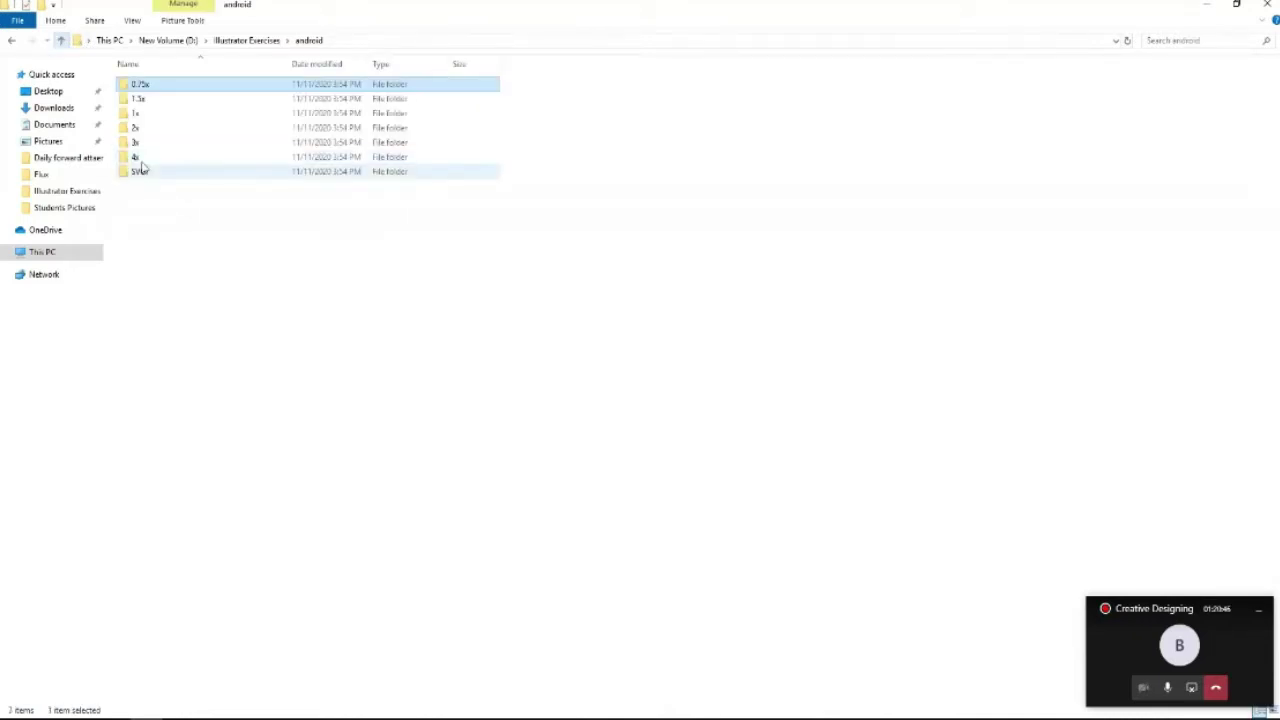
pyautogui.doubleClick(153, 99)
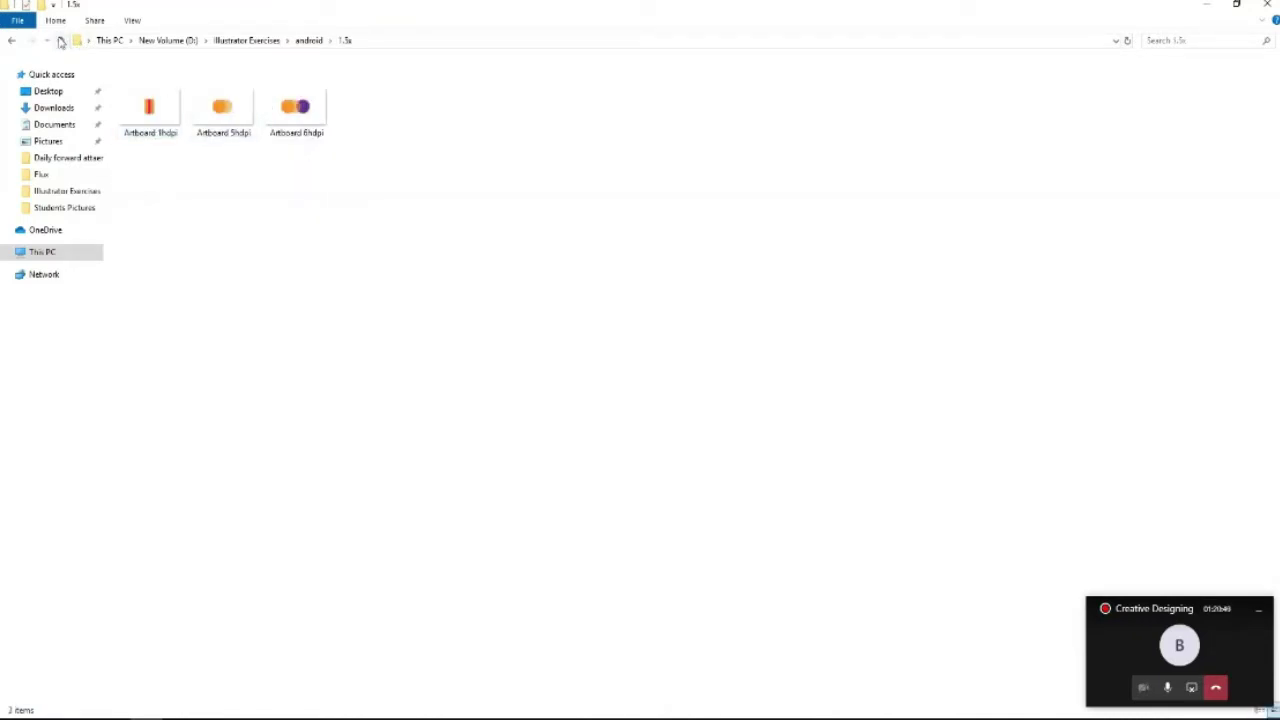
pyautogui.click(60, 40)
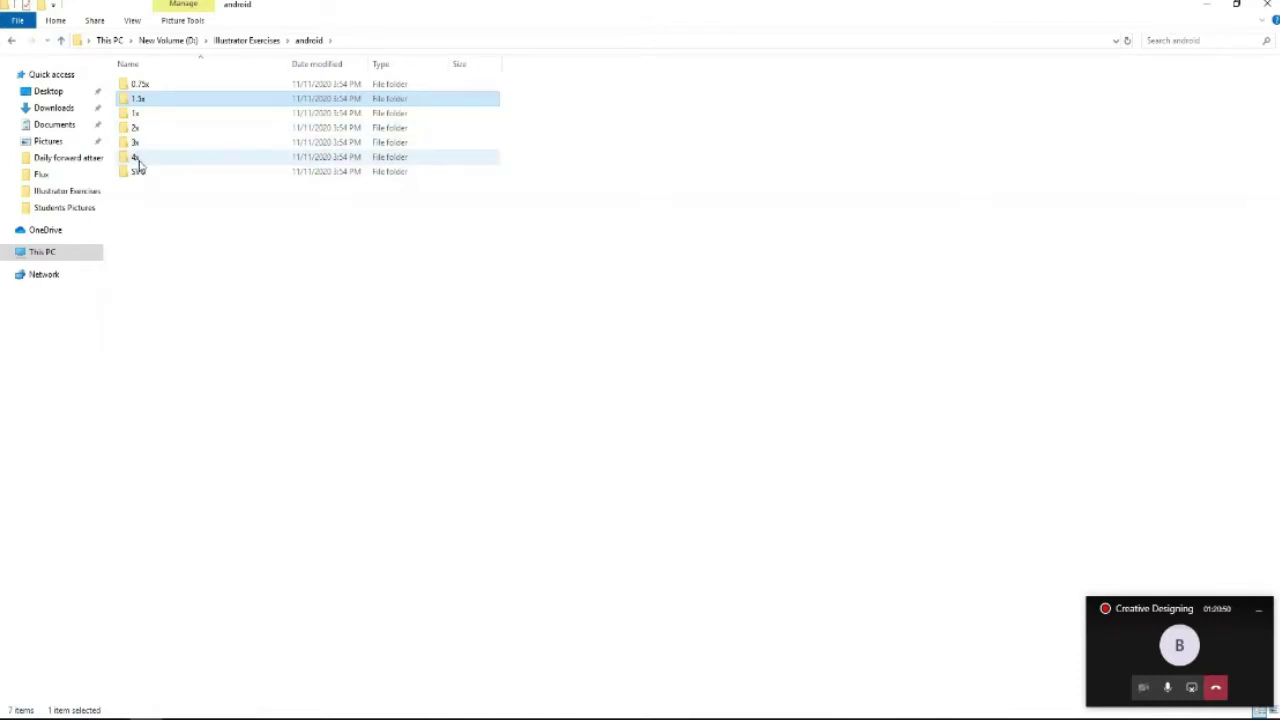
pyautogui.doubleClick(138, 159)
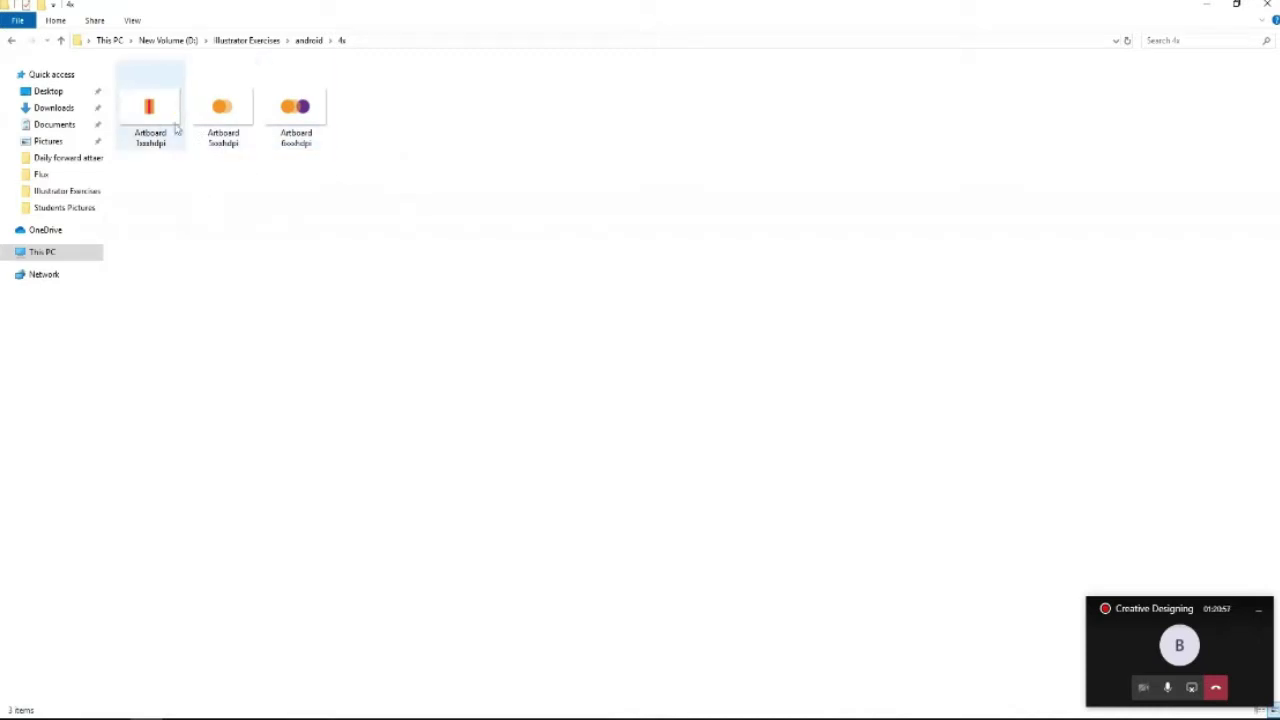
pyautogui.click(61, 40)
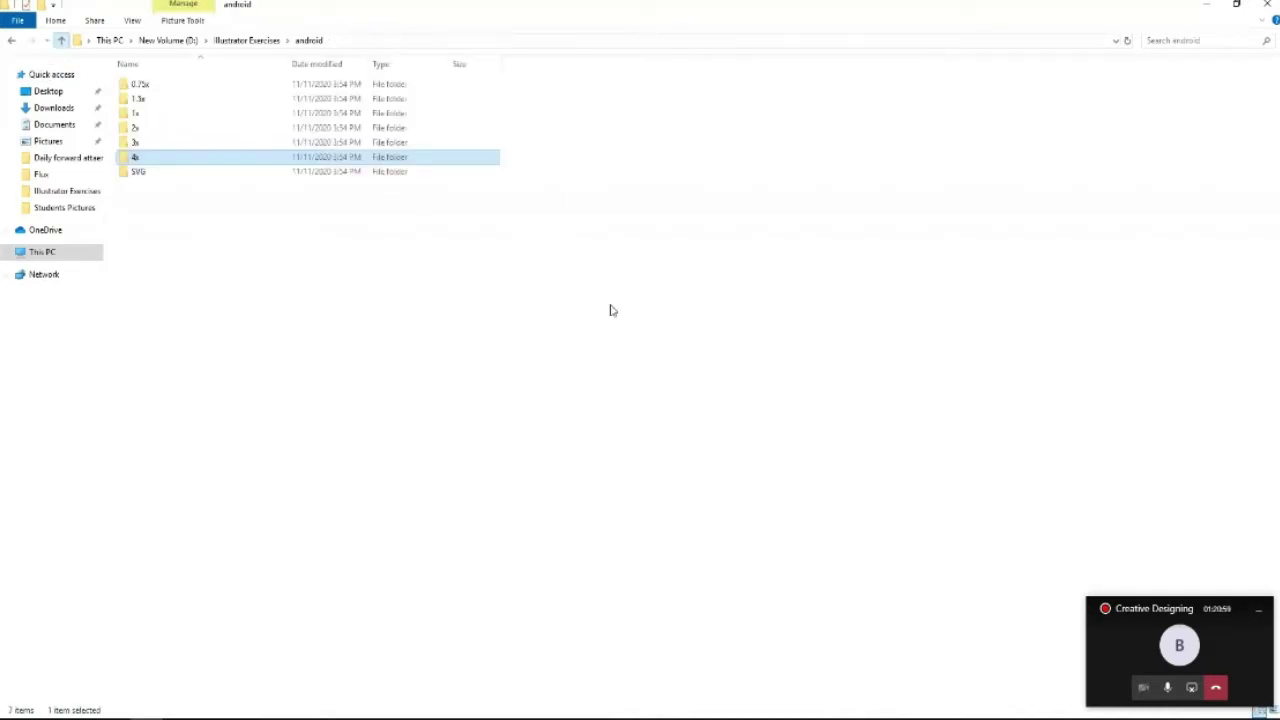
pyautogui.click(1268, 4)
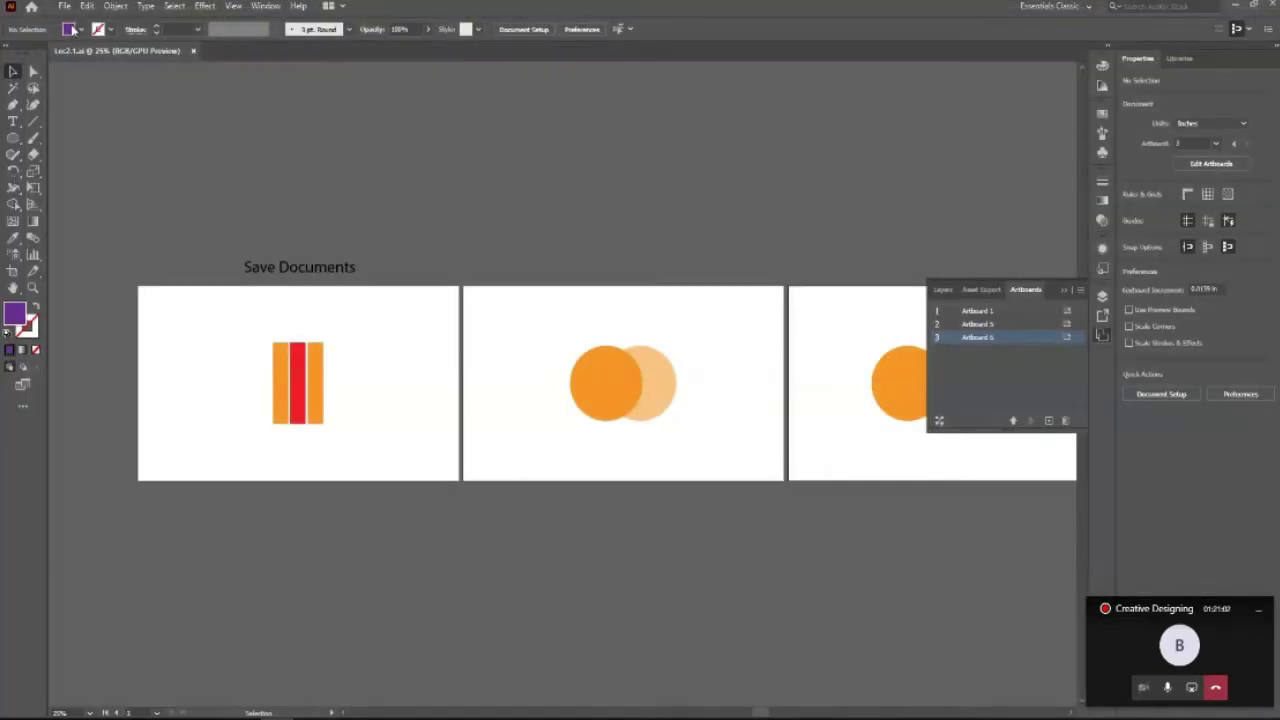
# Reopen Export for Screens and review the iOS scale settings.
pyautogui.click(64, 5)
pyautogui.click(330, 260)
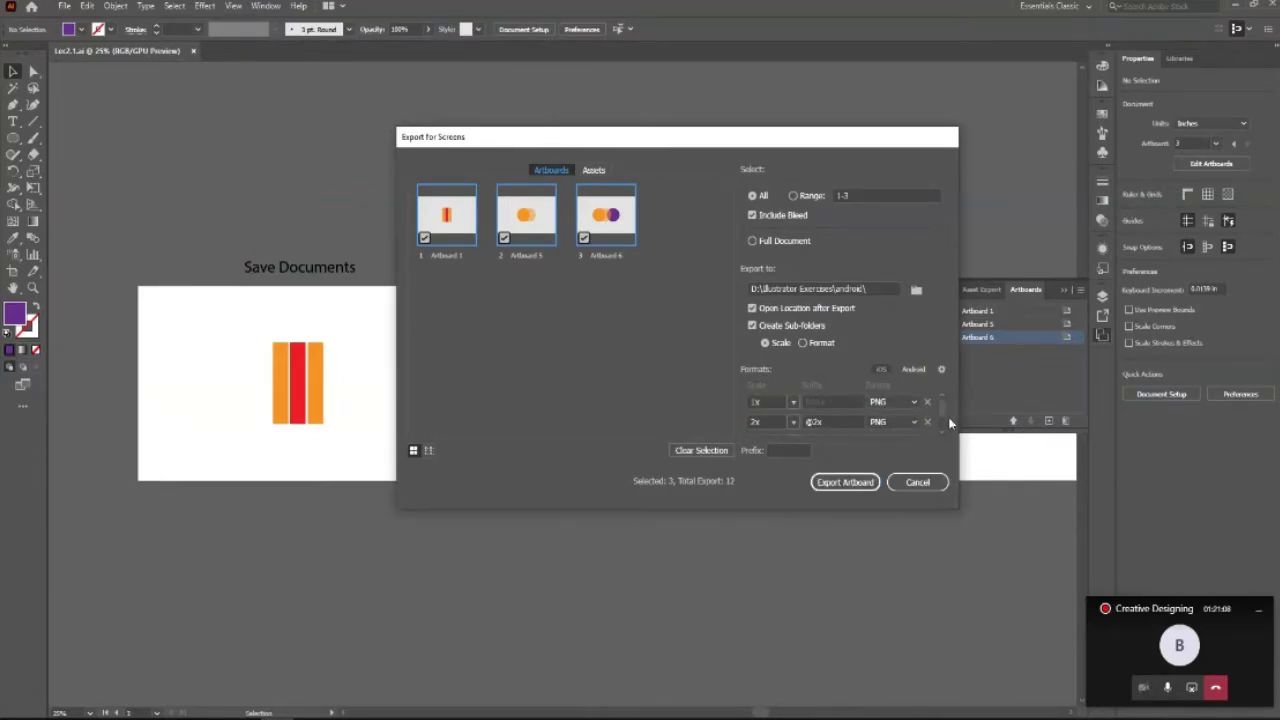
pyautogui.scroll(-2, 937, 419)
pyautogui.scroll(2, 941, 413)
pyautogui.scroll(-3, 858, 422)
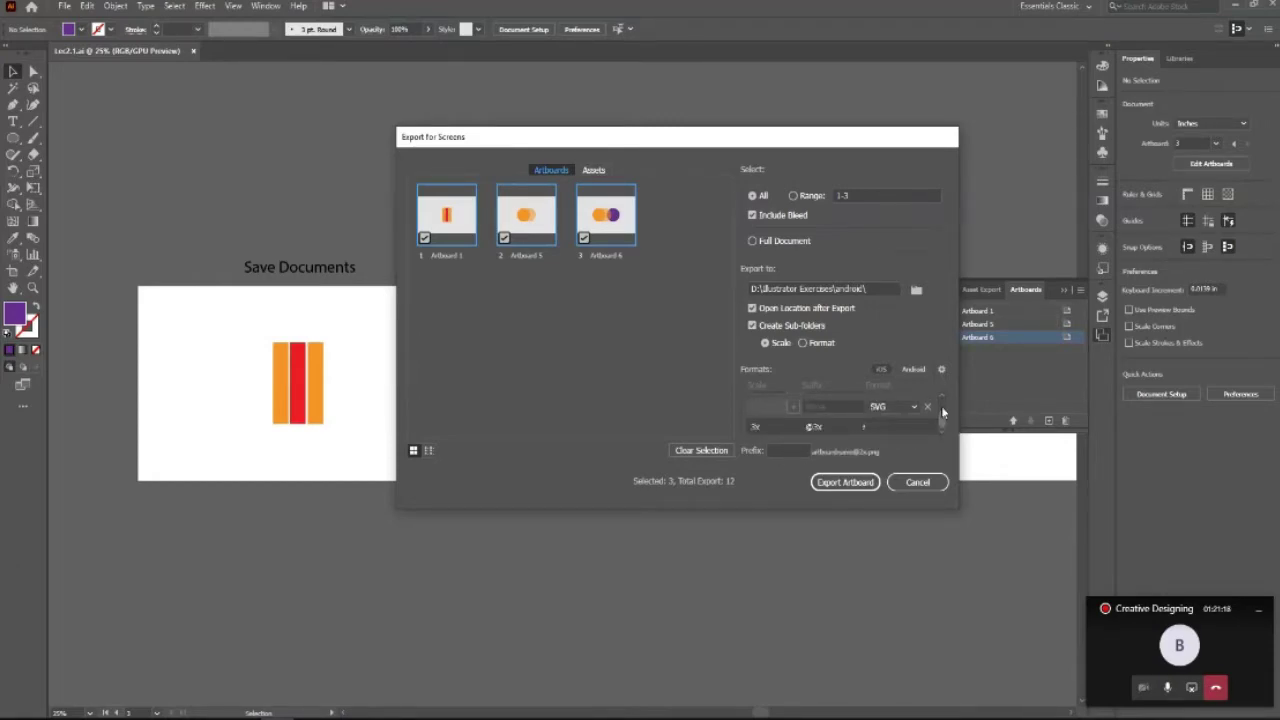
pyautogui.scroll(3, 941, 406)
# Create an 'ios' folder in Illustrator Exercises as the destination and export the 12 files.
pyautogui.click(916, 289)
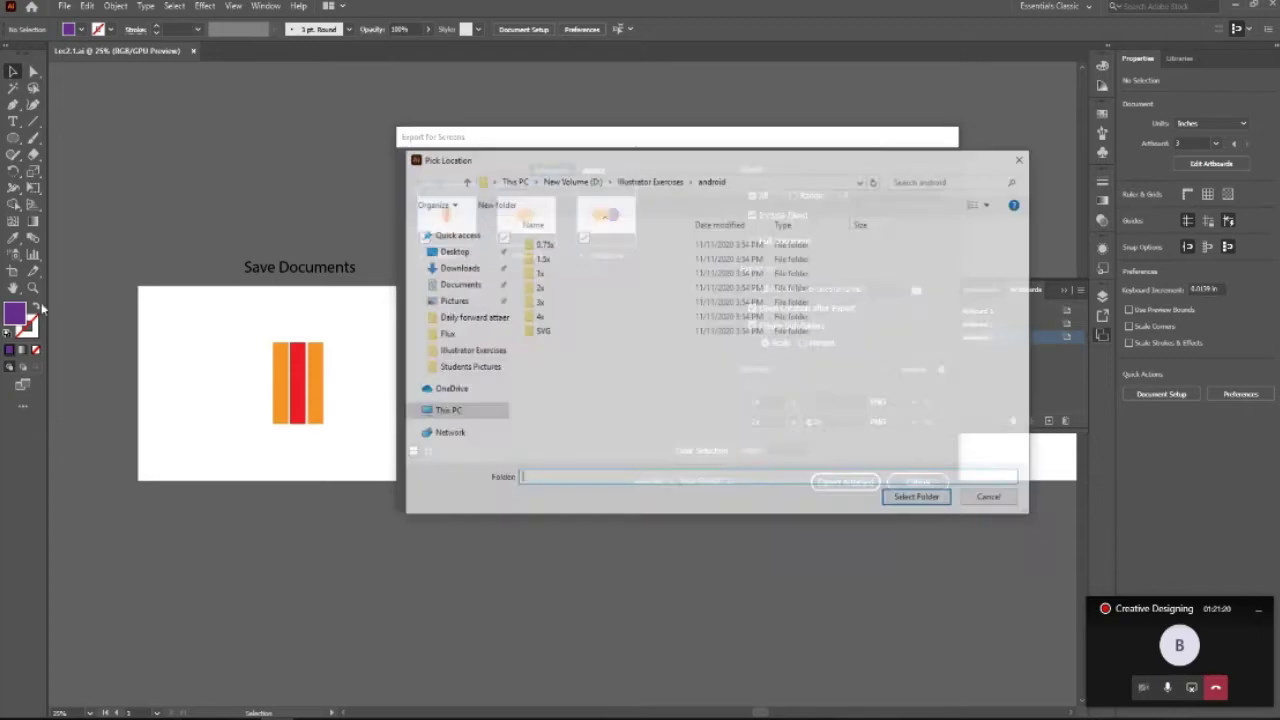
pyautogui.click(463, 180)
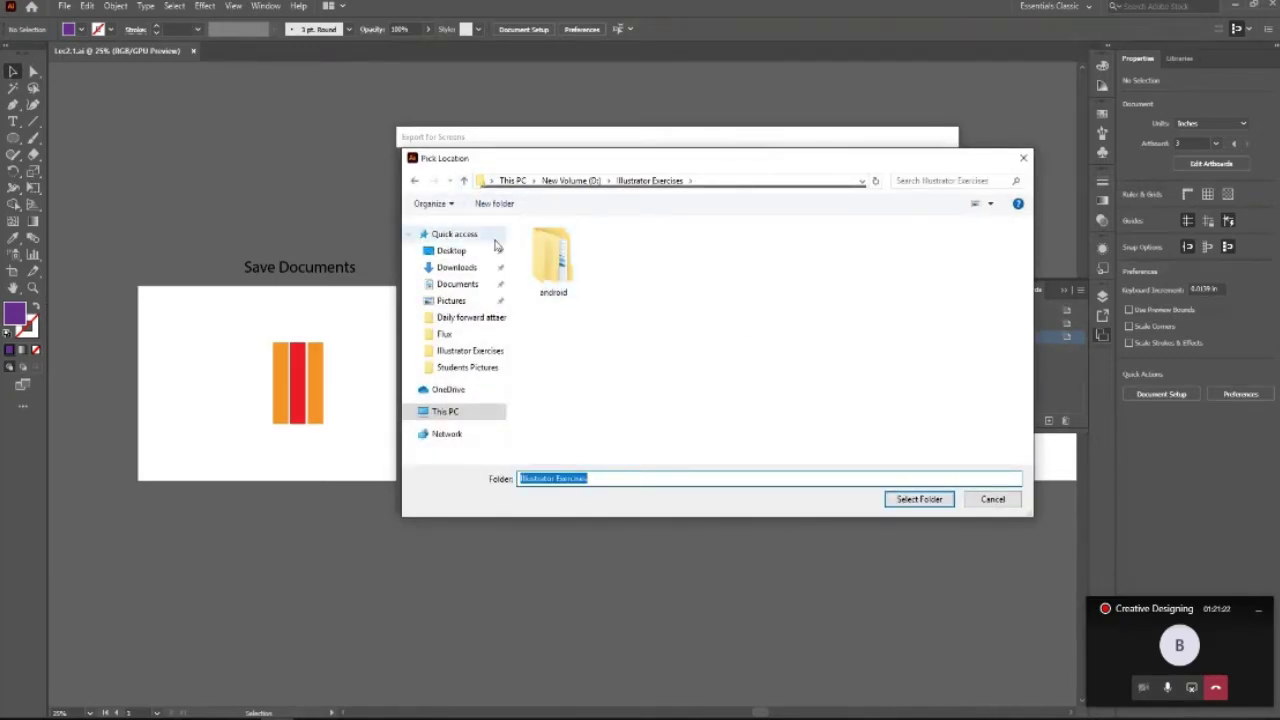
pyautogui.hotkey('ctrl', 'shift', 'n')
pyautogui.write('ios')
pyautogui.press('Return')
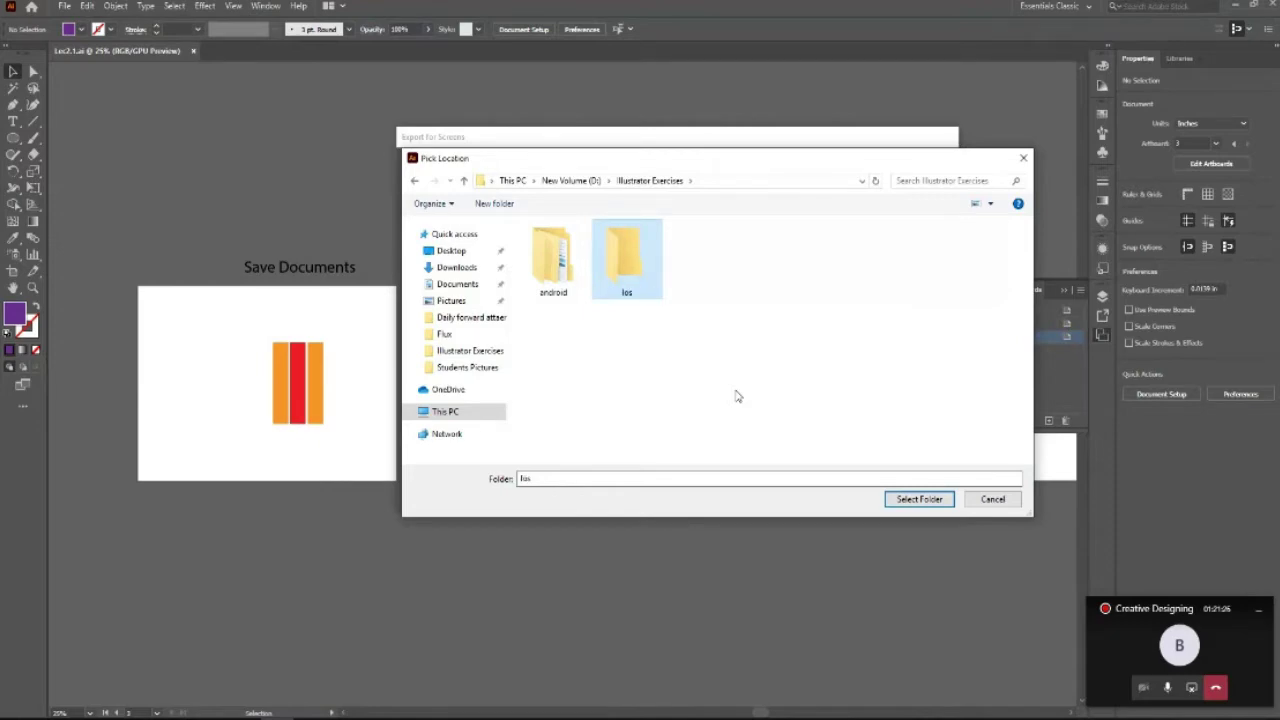
pyautogui.press('Return')
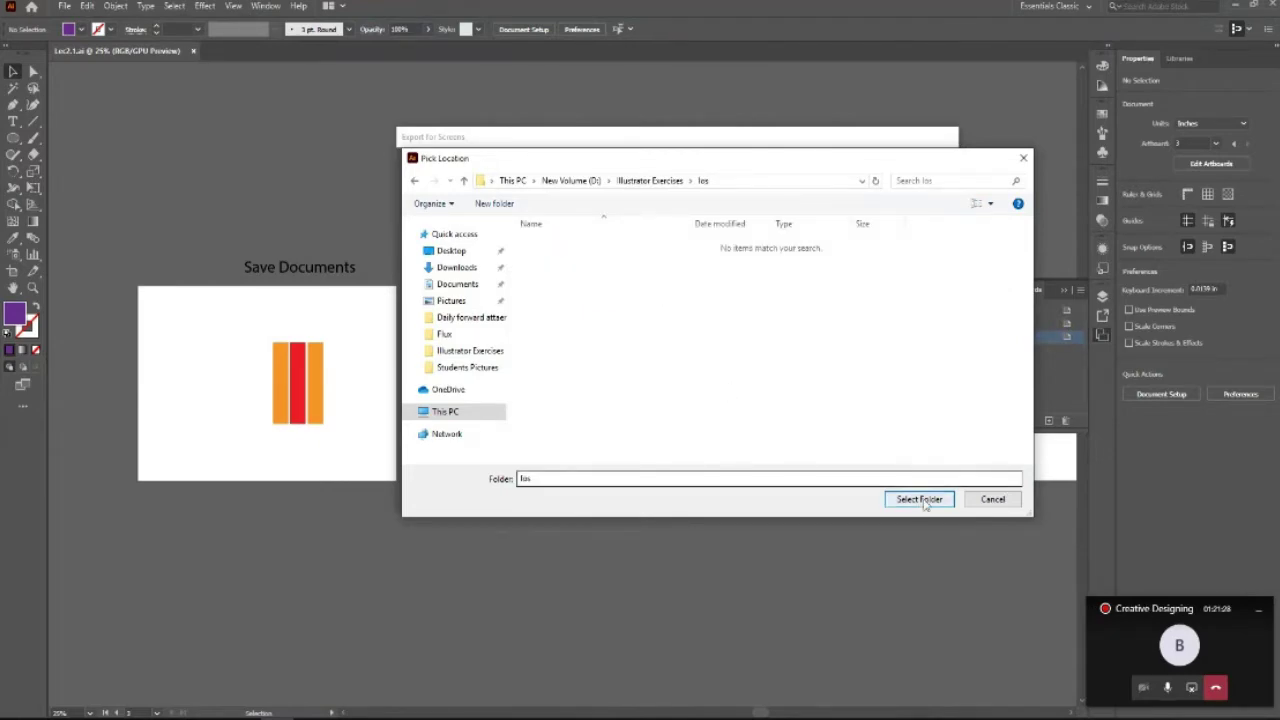
pyautogui.click(919, 499)
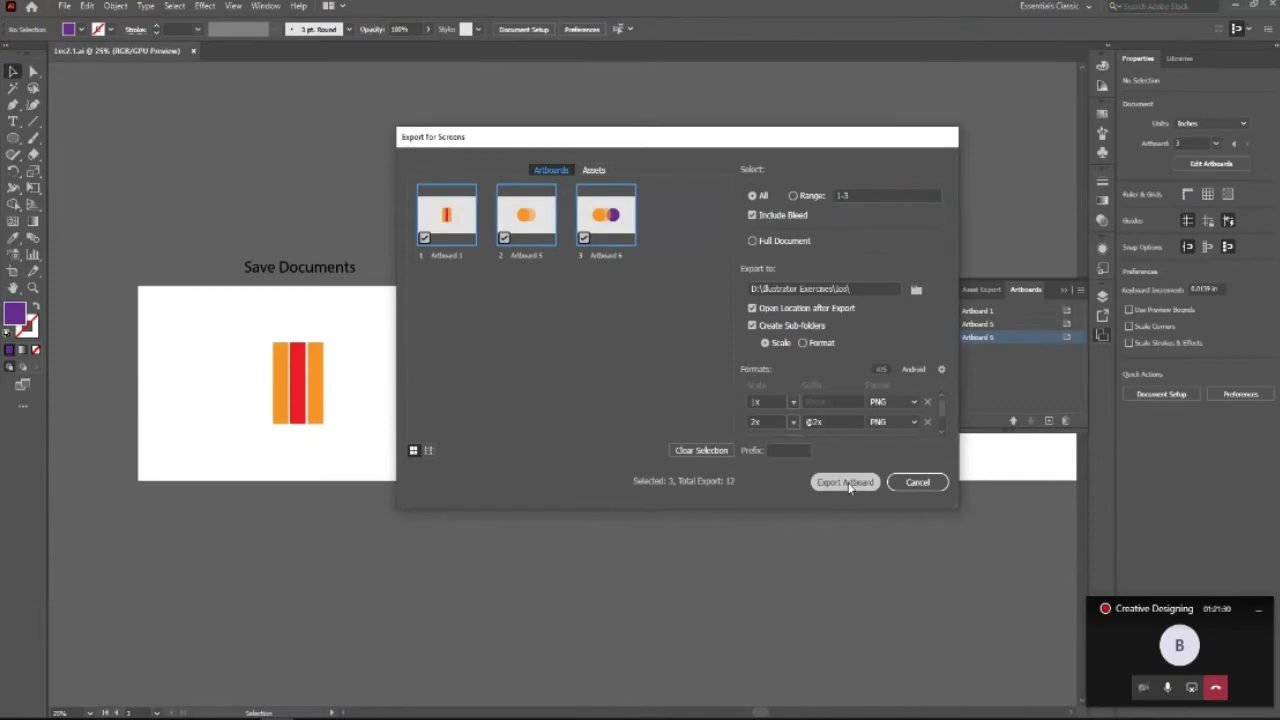
pyautogui.click(845, 482)
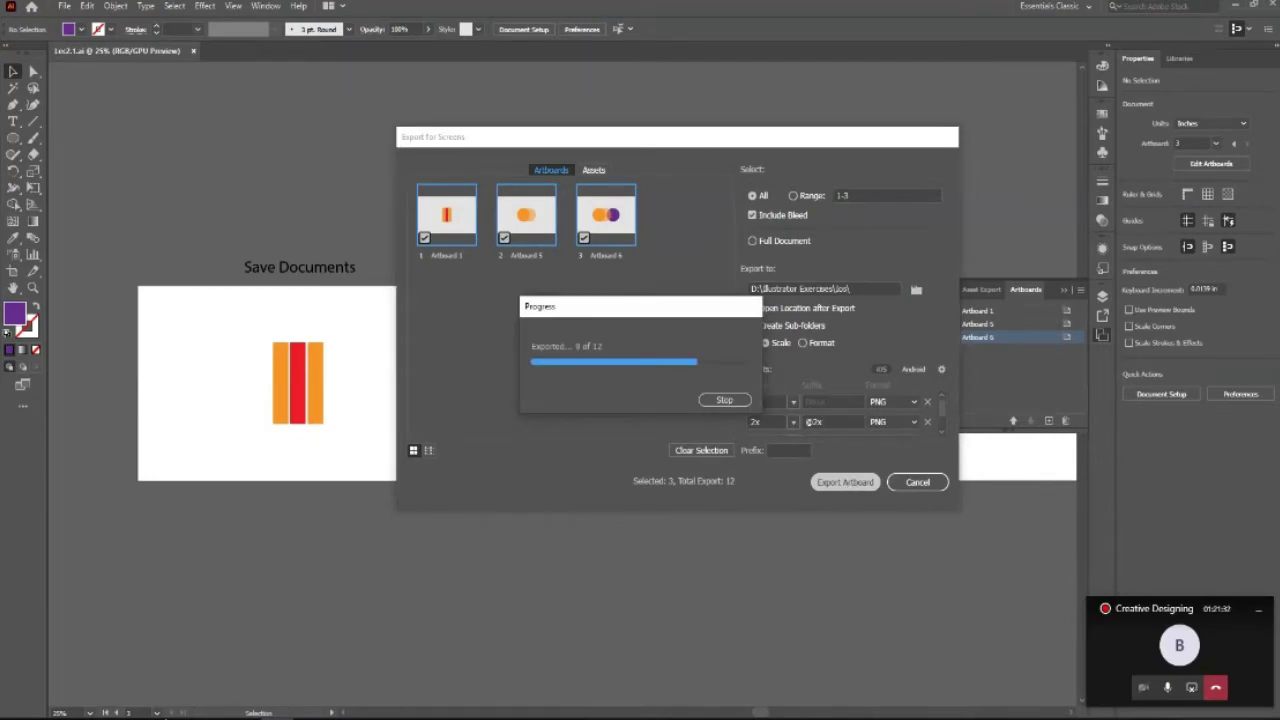
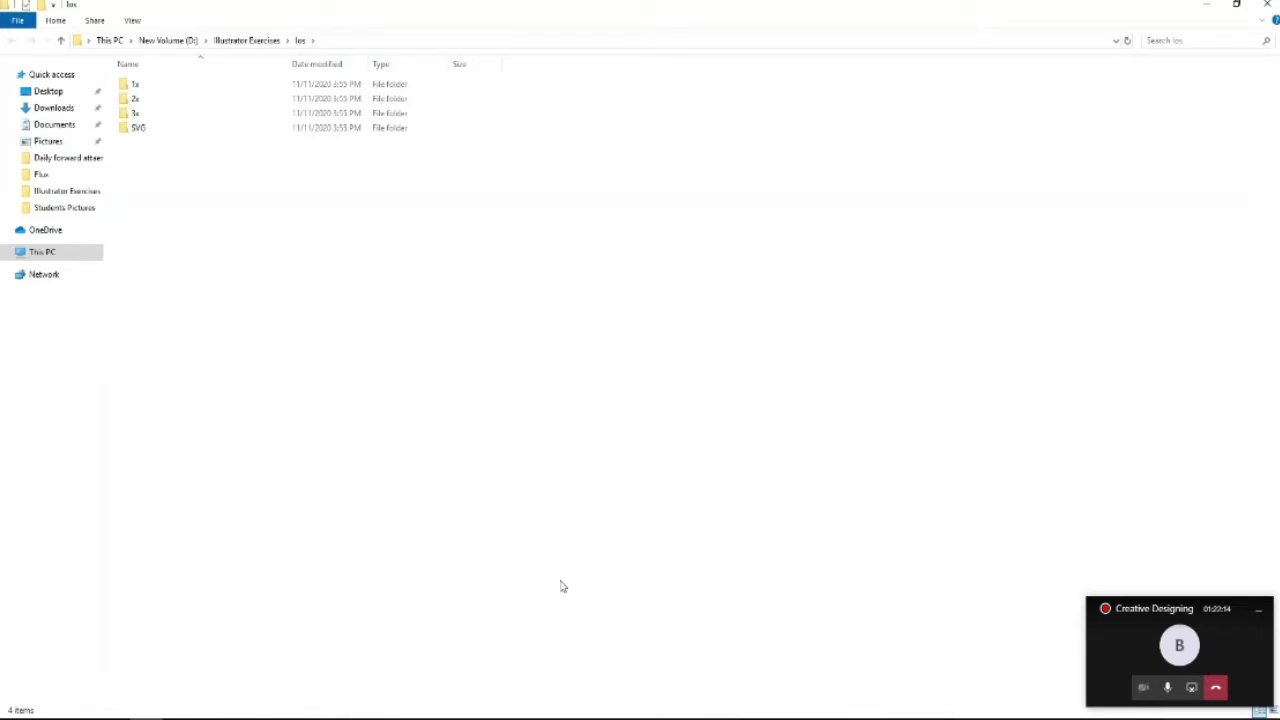
# Inspect the exported 1x, 2x and SVG folders, returning to the ios folder after each.
pyautogui.doubleClick(140, 85)
pyautogui.click(61, 40)
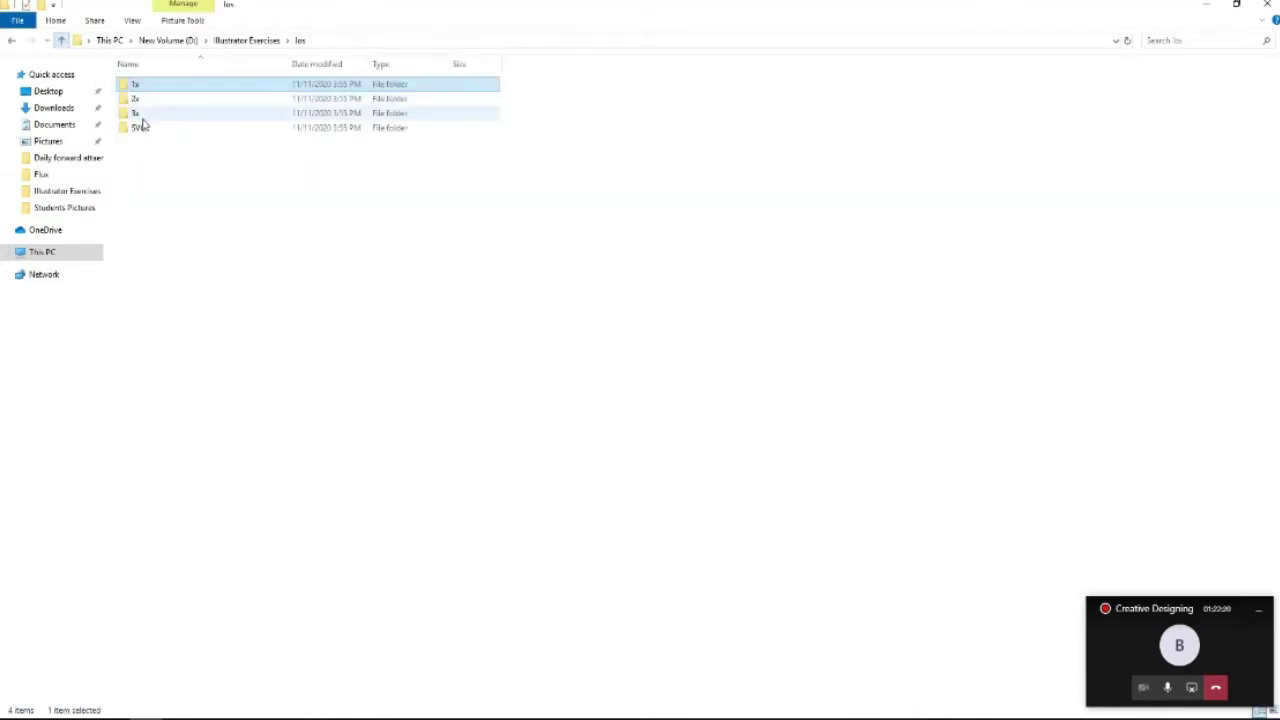
pyautogui.doubleClick(140, 99)
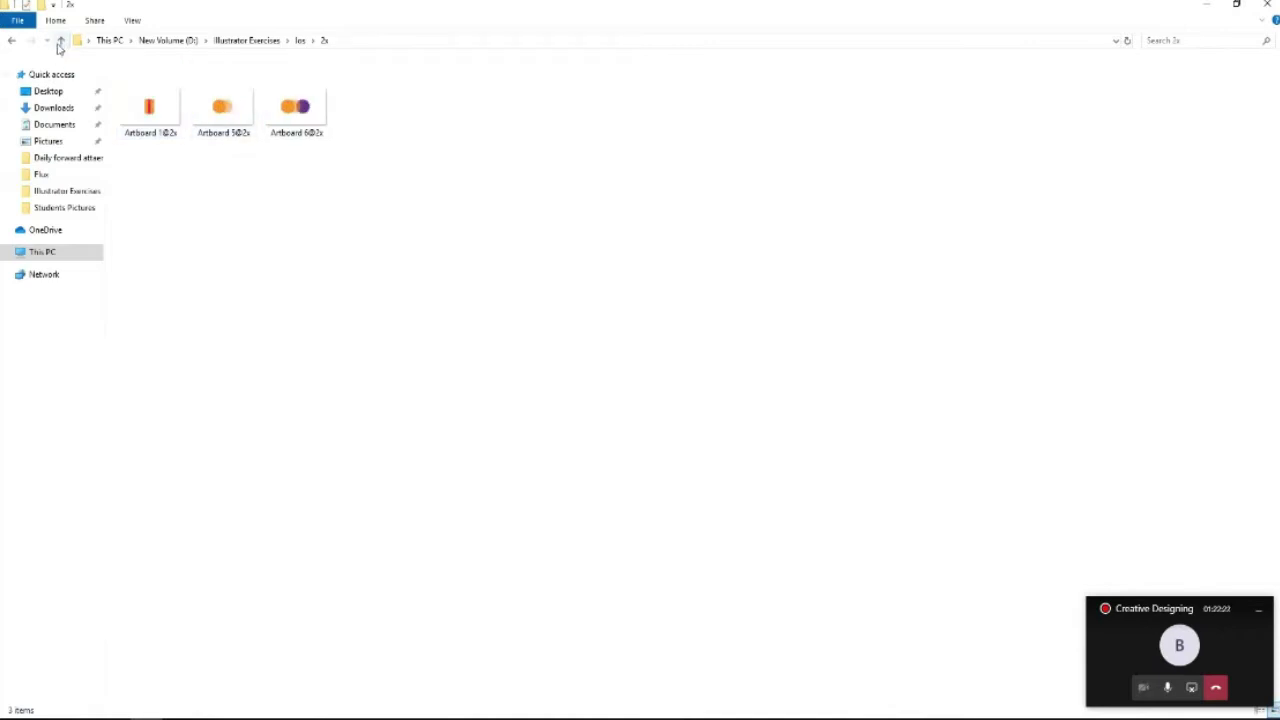
pyautogui.click(58, 45)
pyautogui.doubleClick(140, 127)
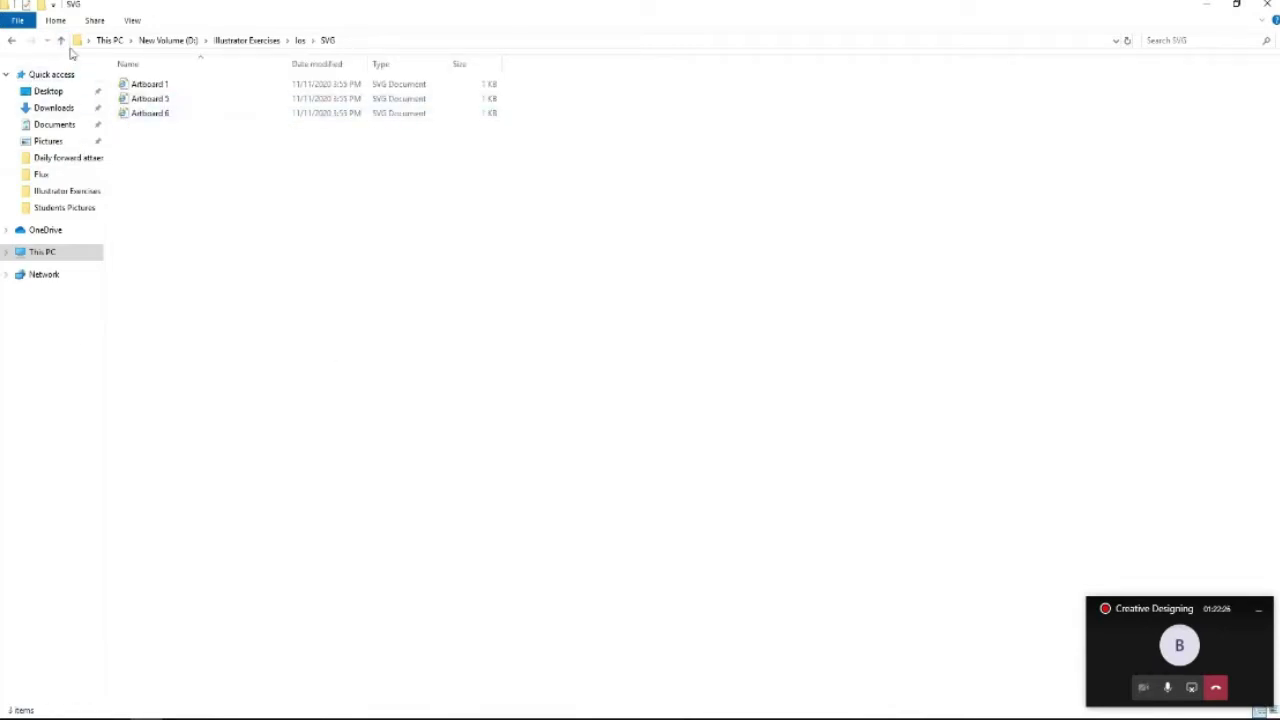
pyautogui.click(61, 41)
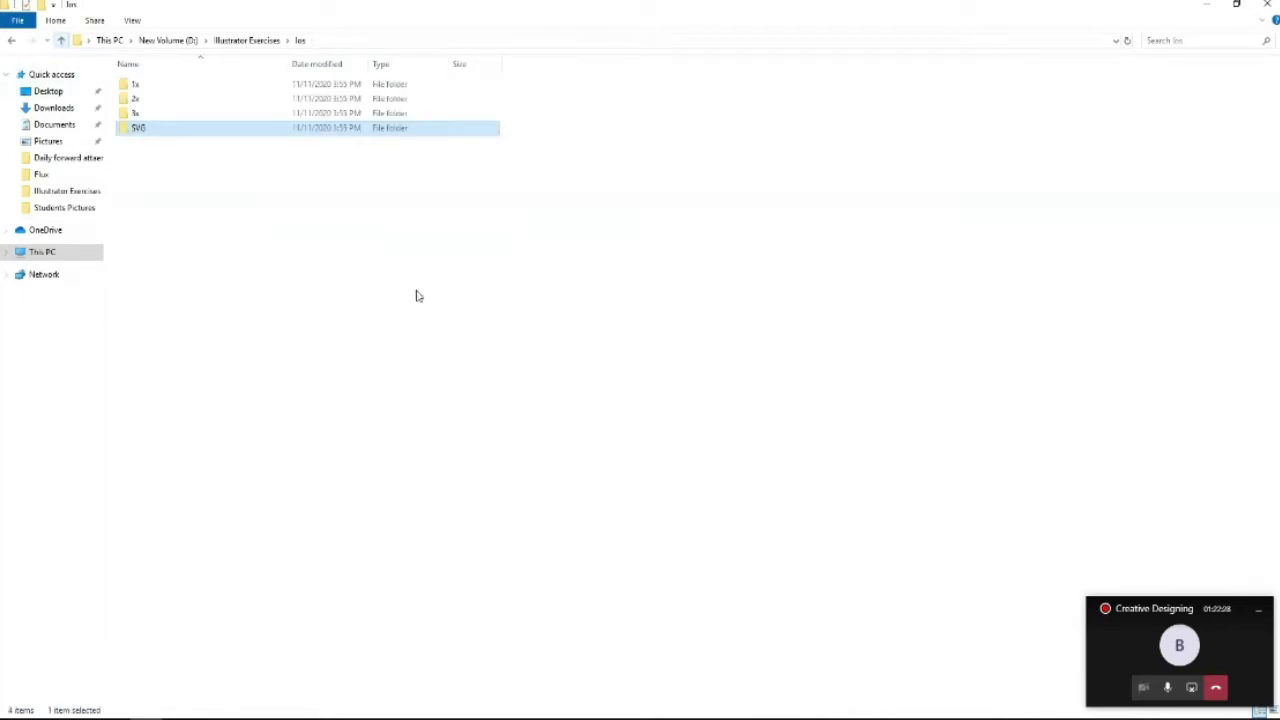
# Close File Explorer, collapse the artboards list and bring up Export for Screens.
pyautogui.click(1267, 5)
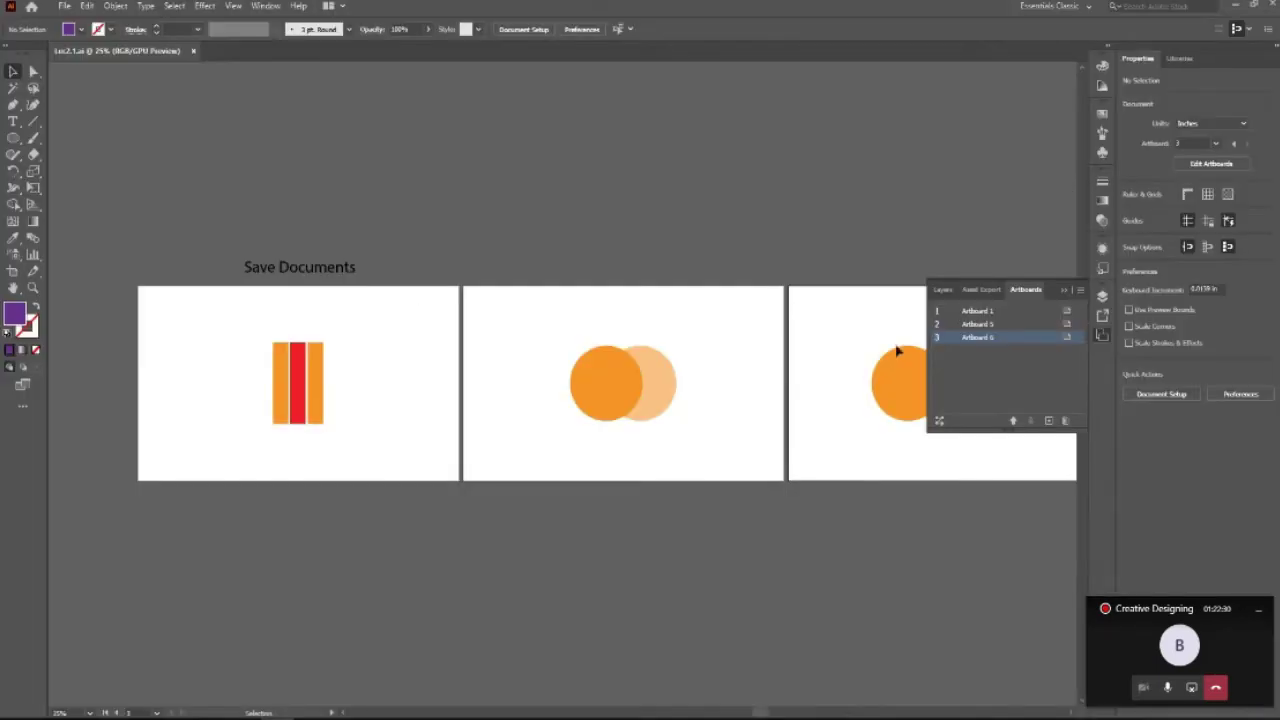
pyautogui.click(1064, 290)
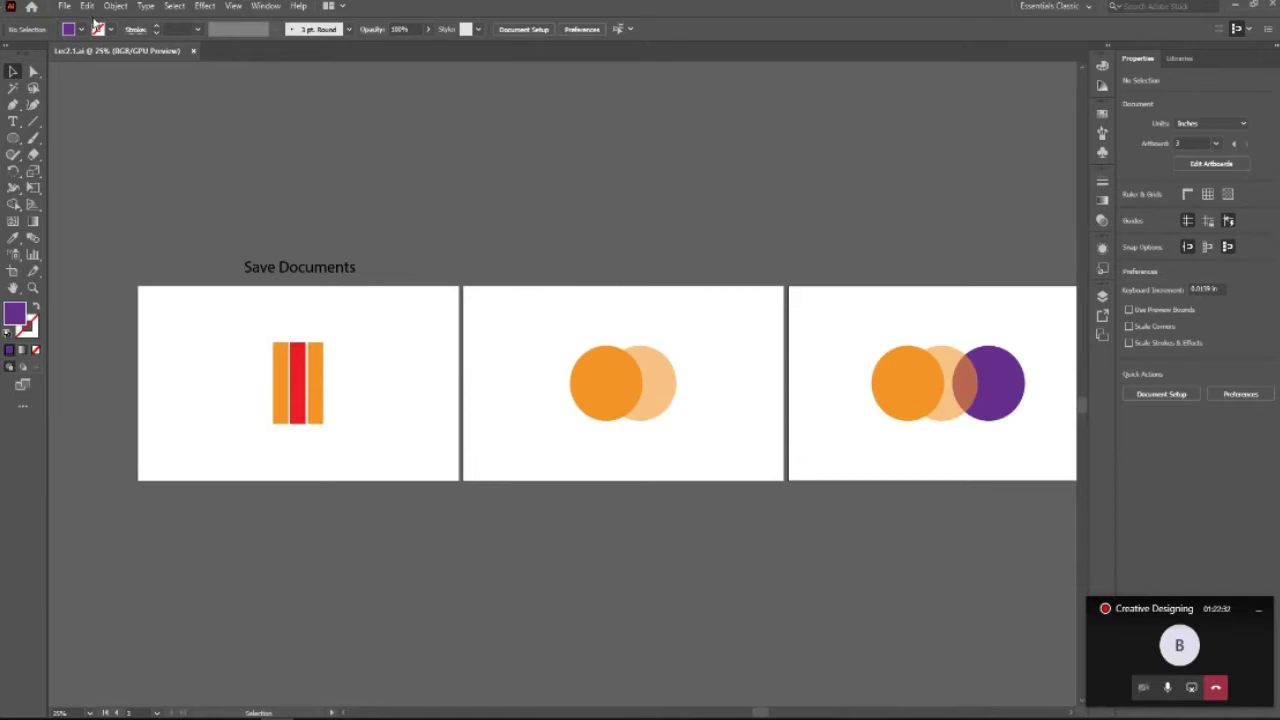
pyautogui.click(66, 6)
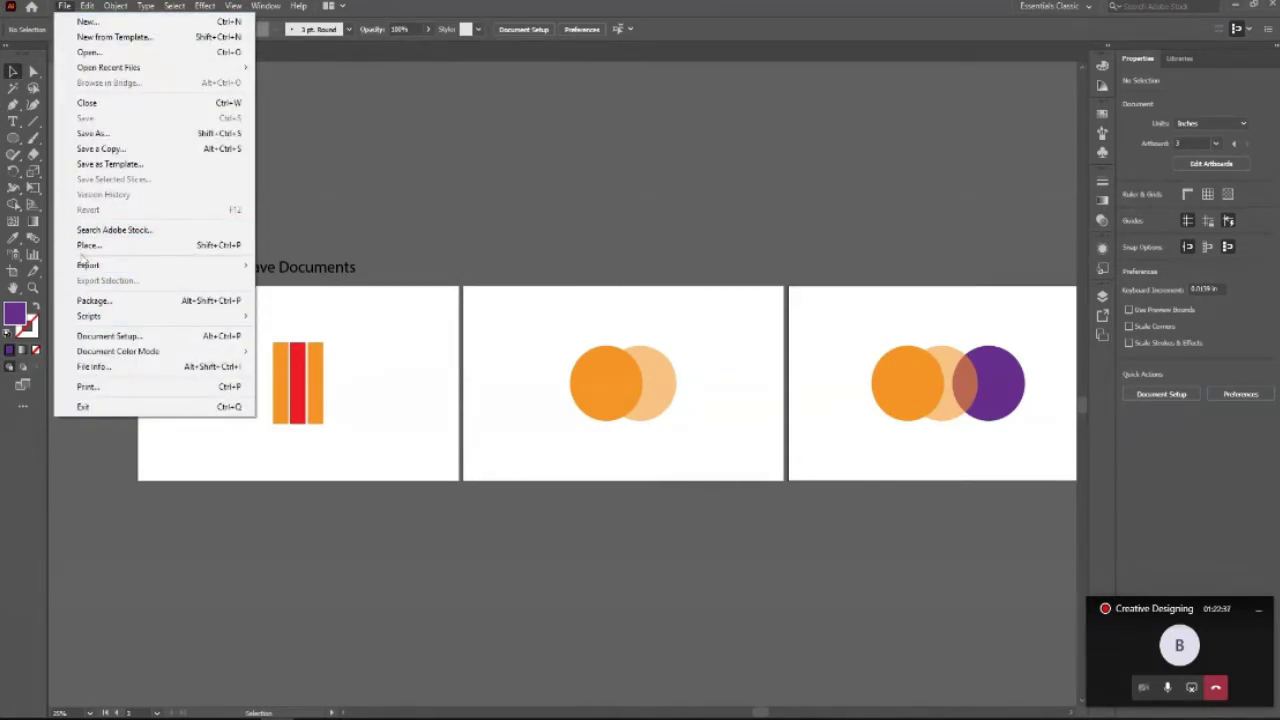
pyautogui.moveTo(88, 265)
pyautogui.click(300, 266)
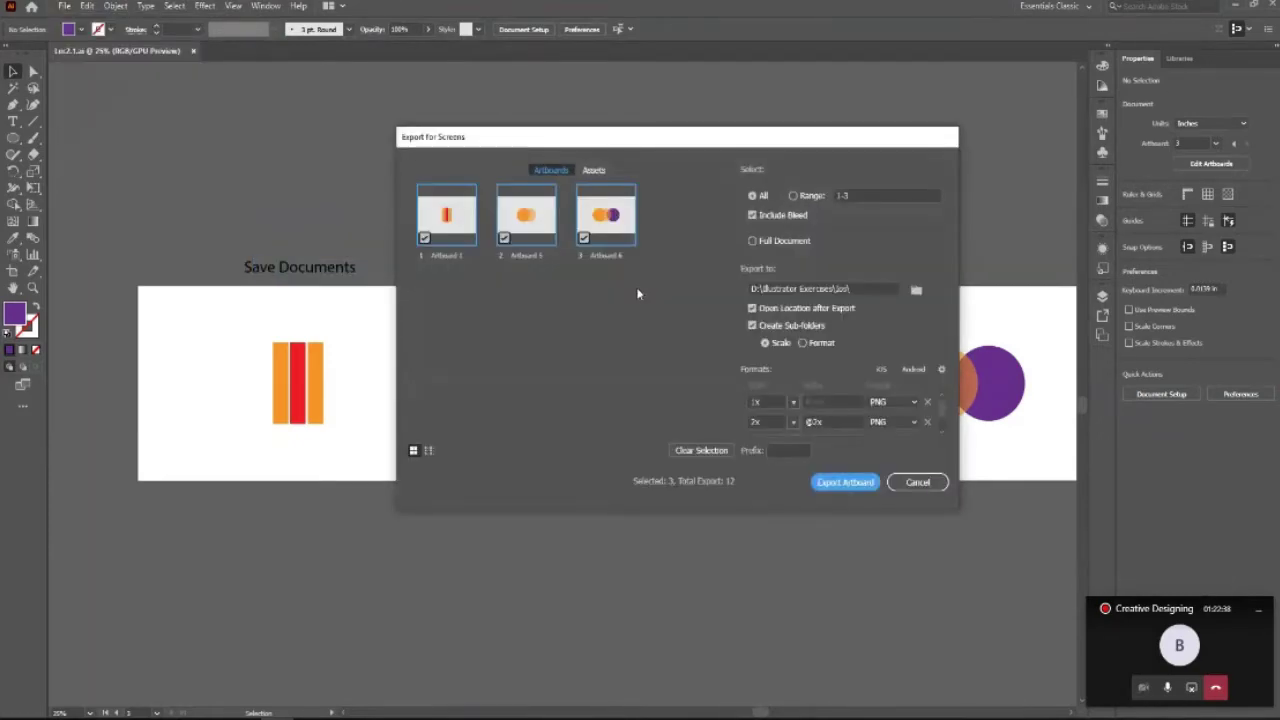
# Toggle artboards 2 and 3 in and out of the export, then cancel the dialog.
pyautogui.click(583, 238)
pyautogui.click(504, 238)
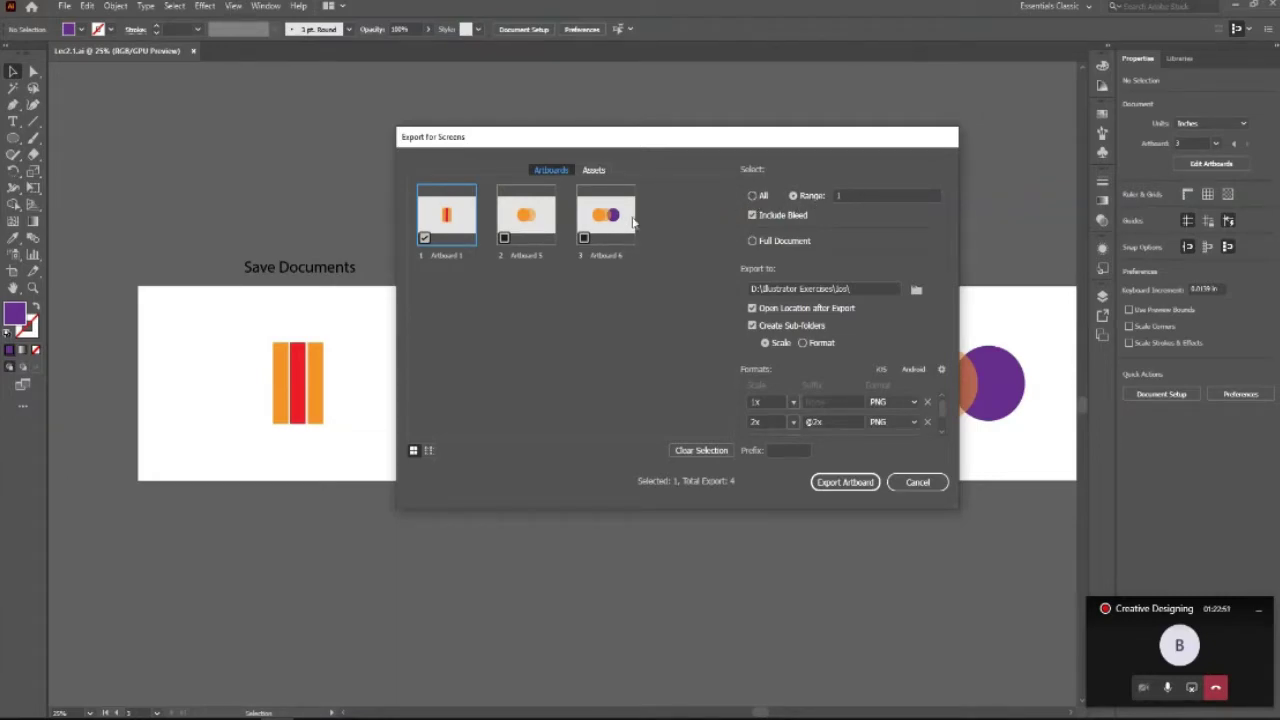
pyautogui.click(585, 238)
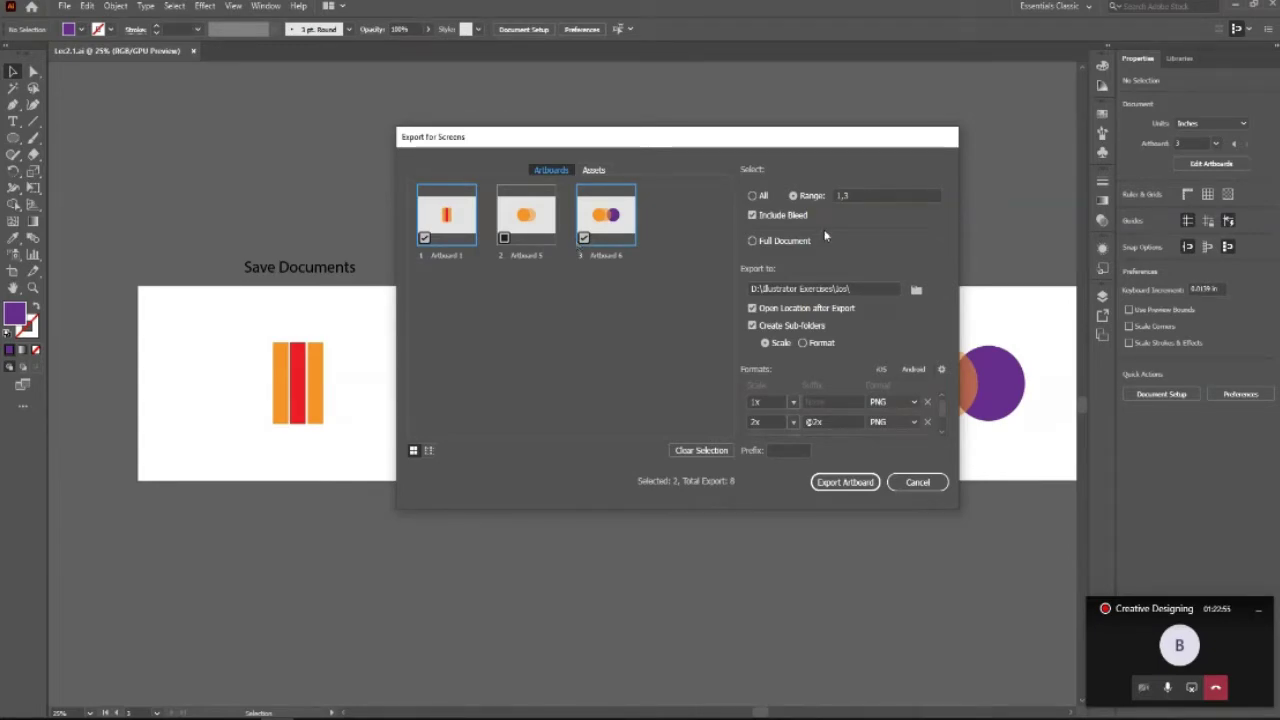
pyautogui.click(504, 238)
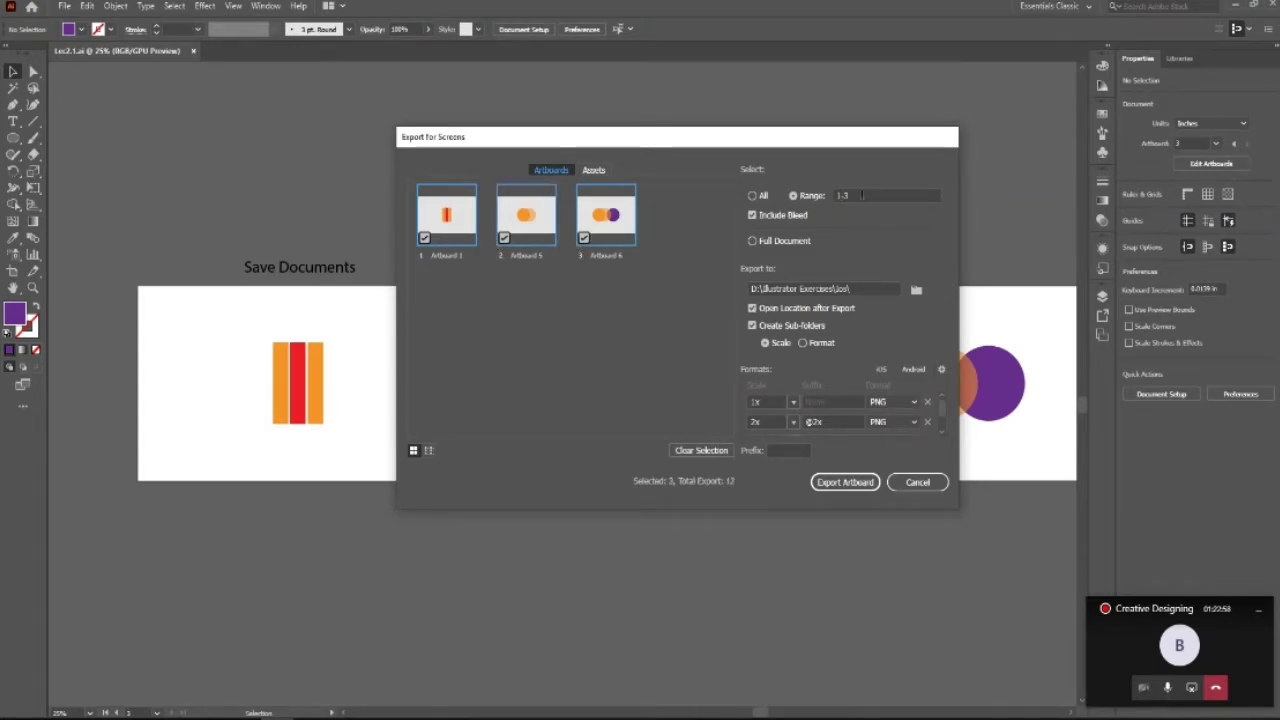
pyautogui.click(584, 238)
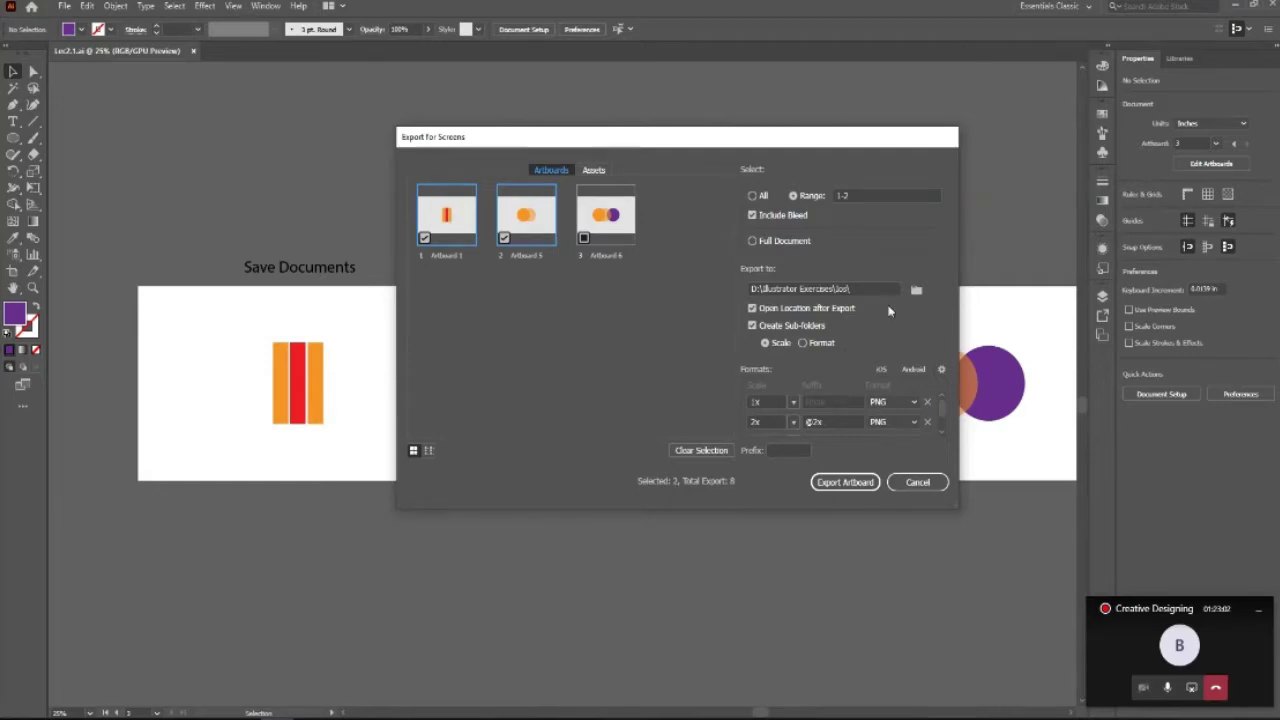
pyautogui.click(915, 482)
pyautogui.click(63, 6)
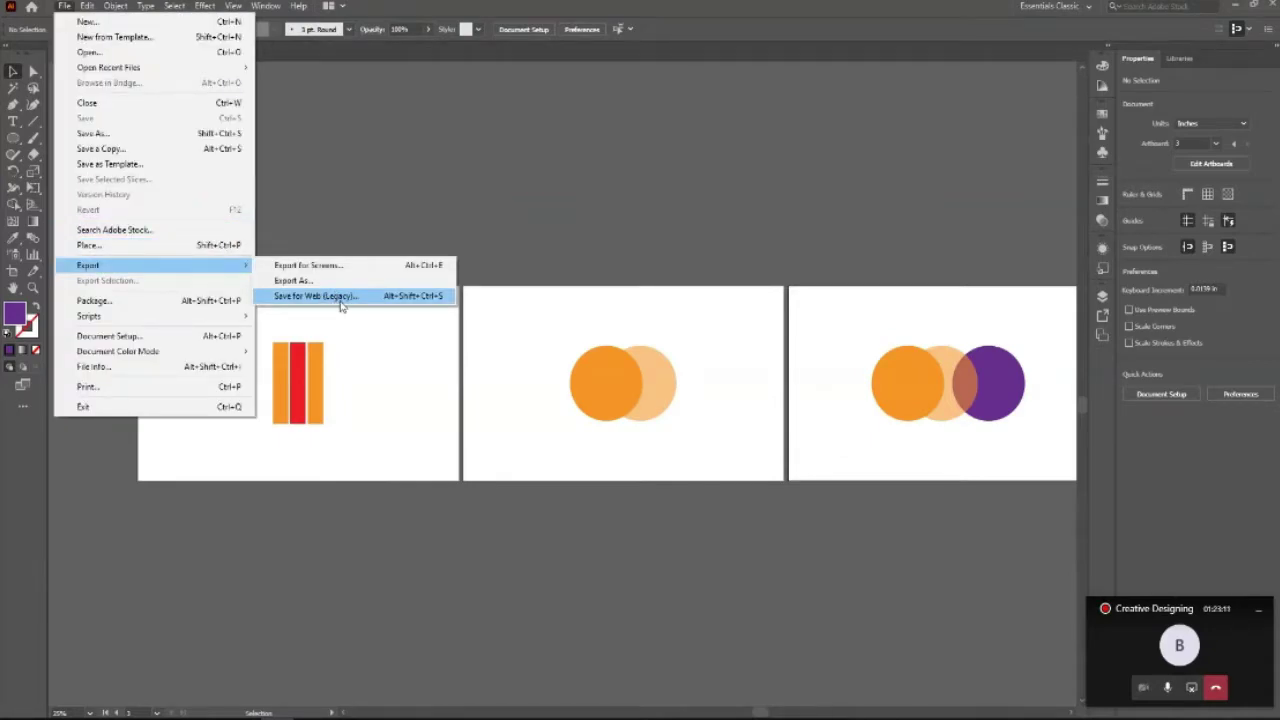
# In Save for Web (Legacy), check the format and colour reduction lists, keeping Selective.
pyautogui.click(341, 305)
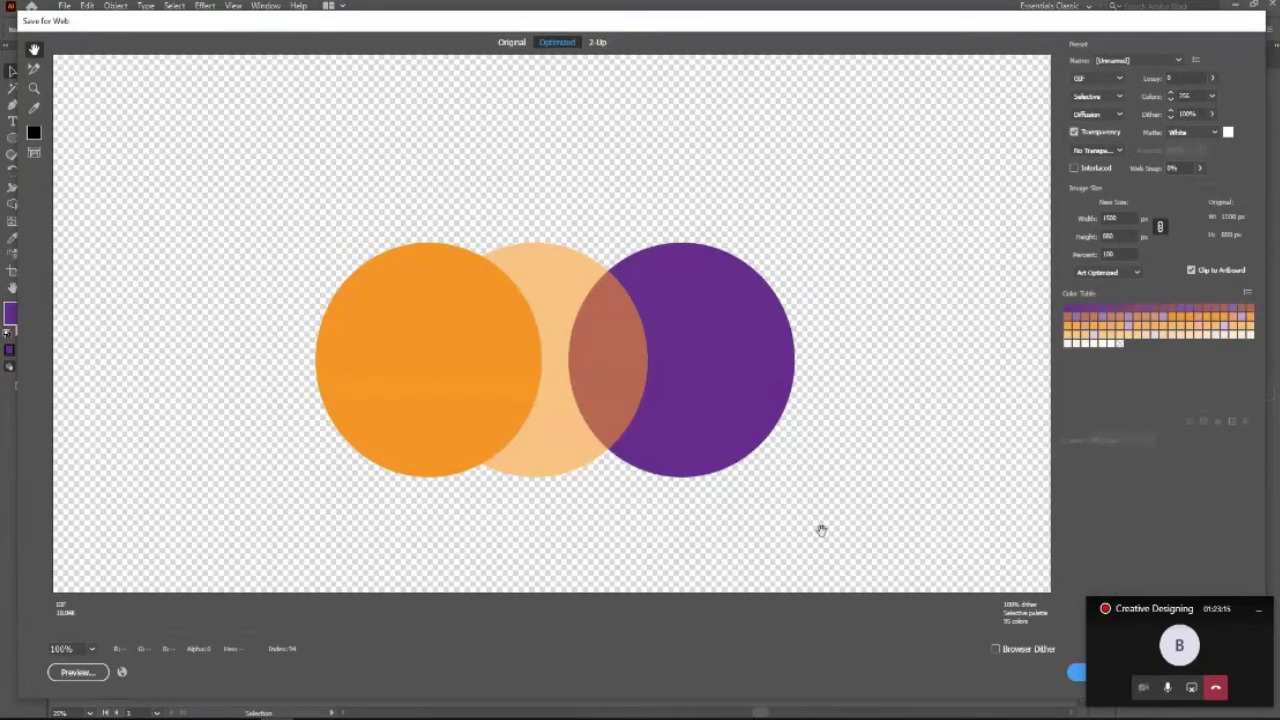
pyautogui.moveTo(1200, 614); pyautogui.dragTo(595, 712)
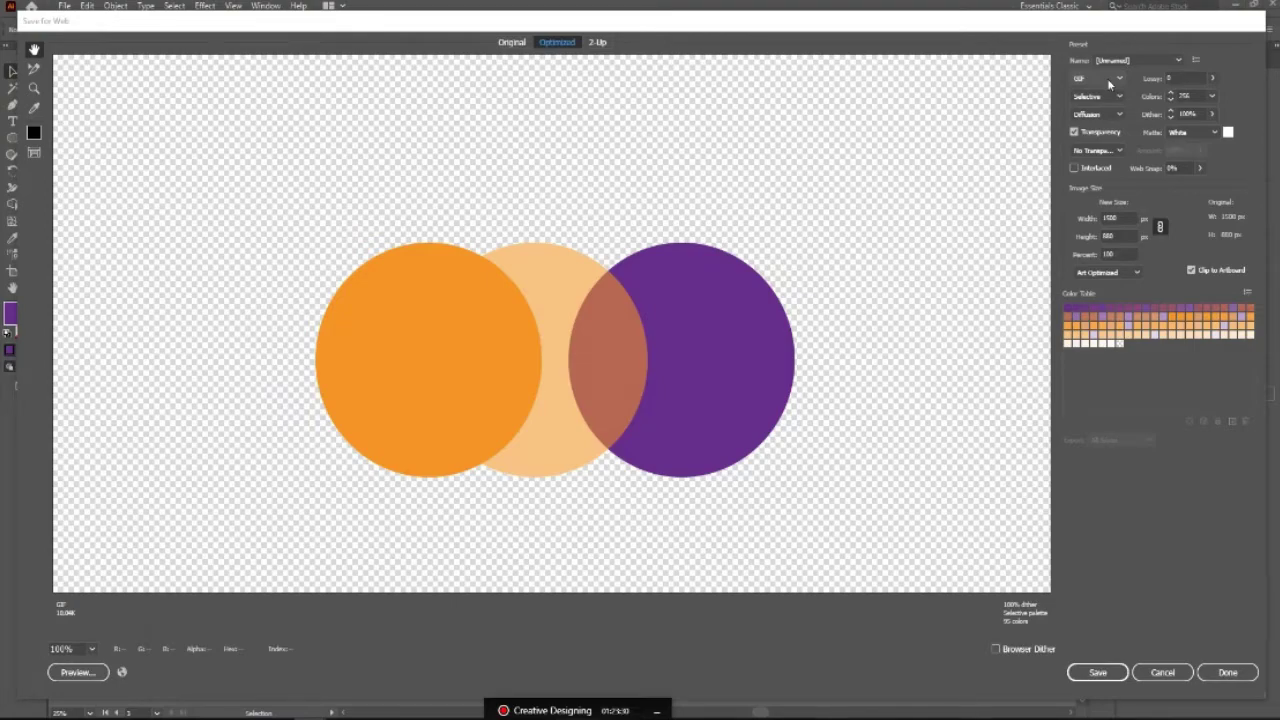
pyautogui.click(1108, 84)
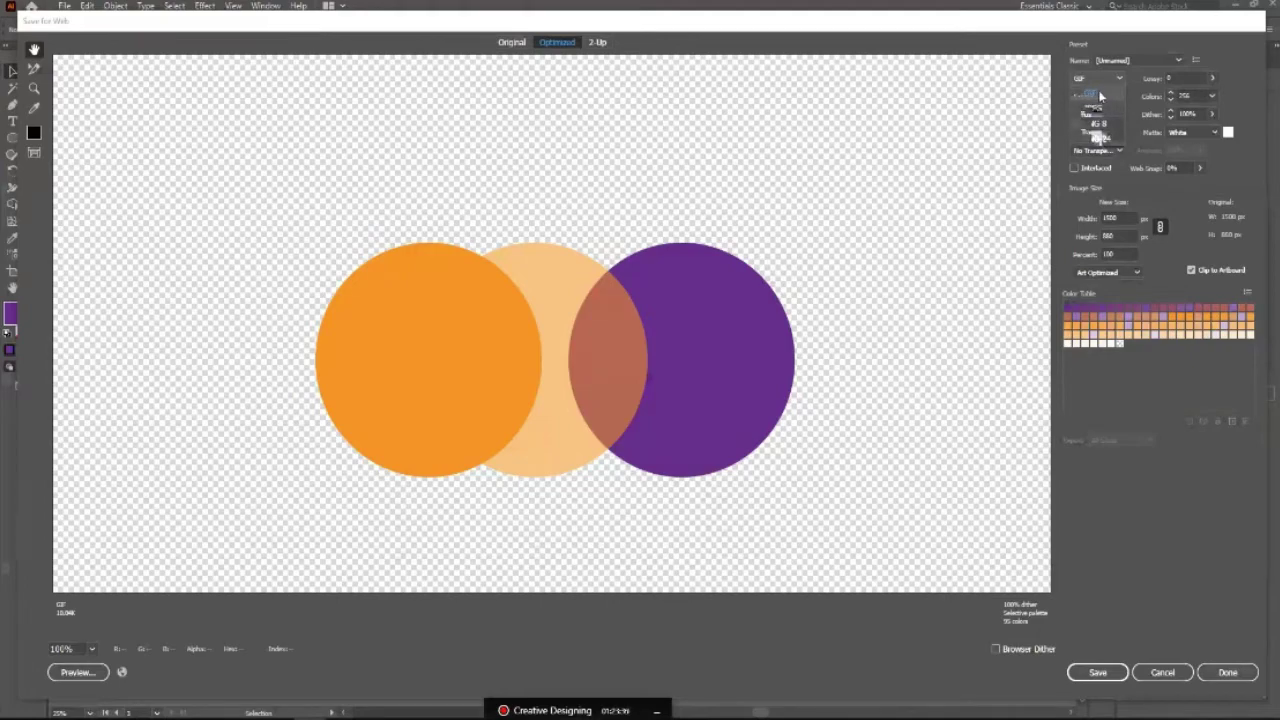
pyautogui.click(1133, 79)
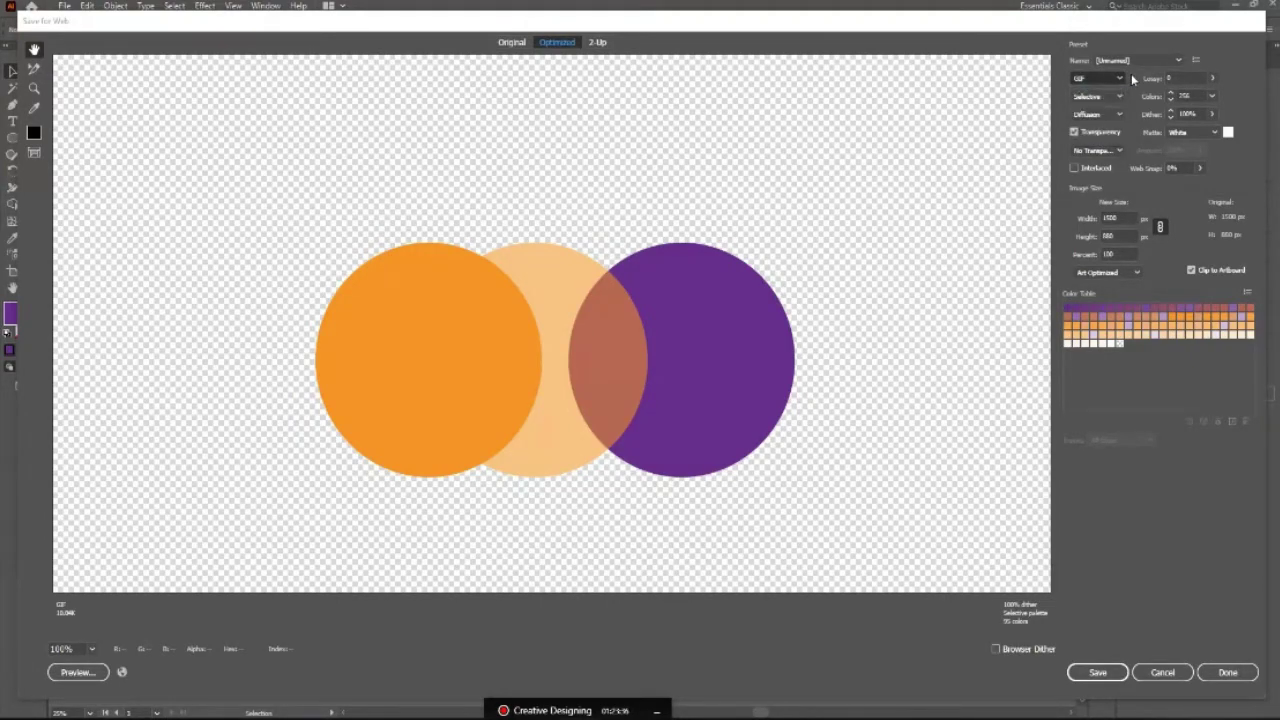
pyautogui.click(1116, 97)
pyautogui.click(1116, 100)
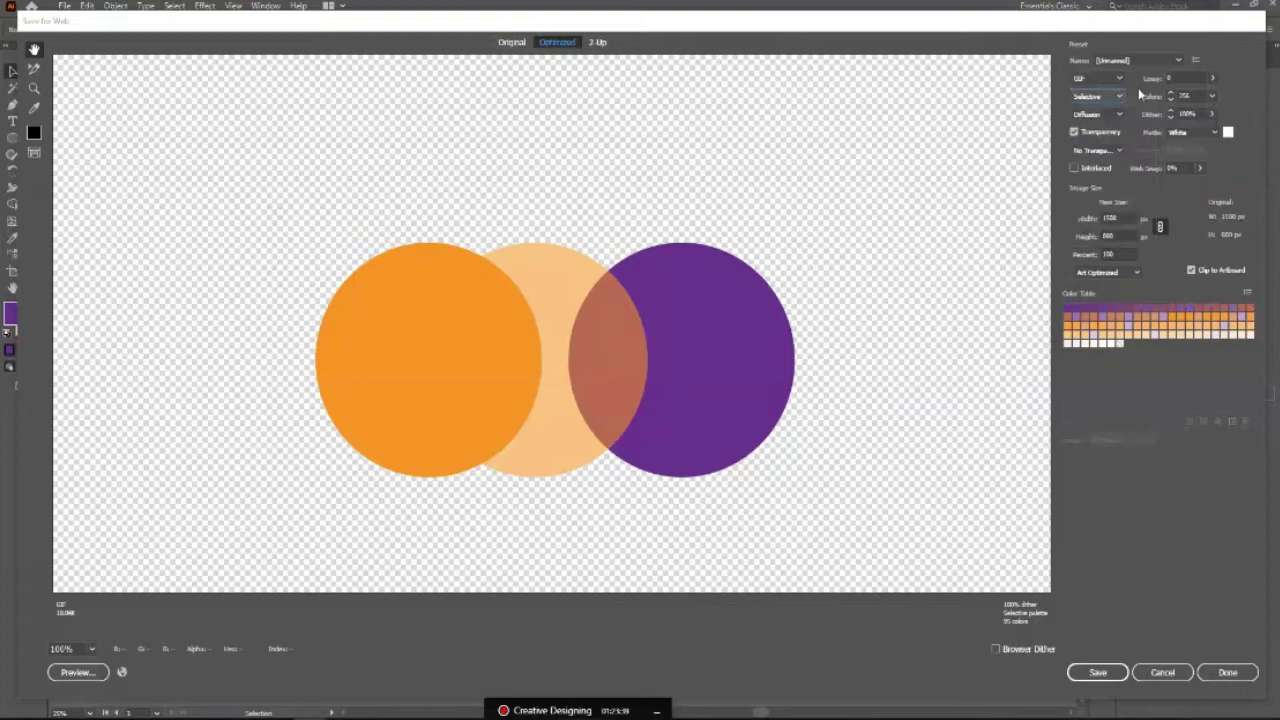
# Switch the format to PNG-8 with Transparency on, then proceed to save.
pyautogui.click(1078, 89)
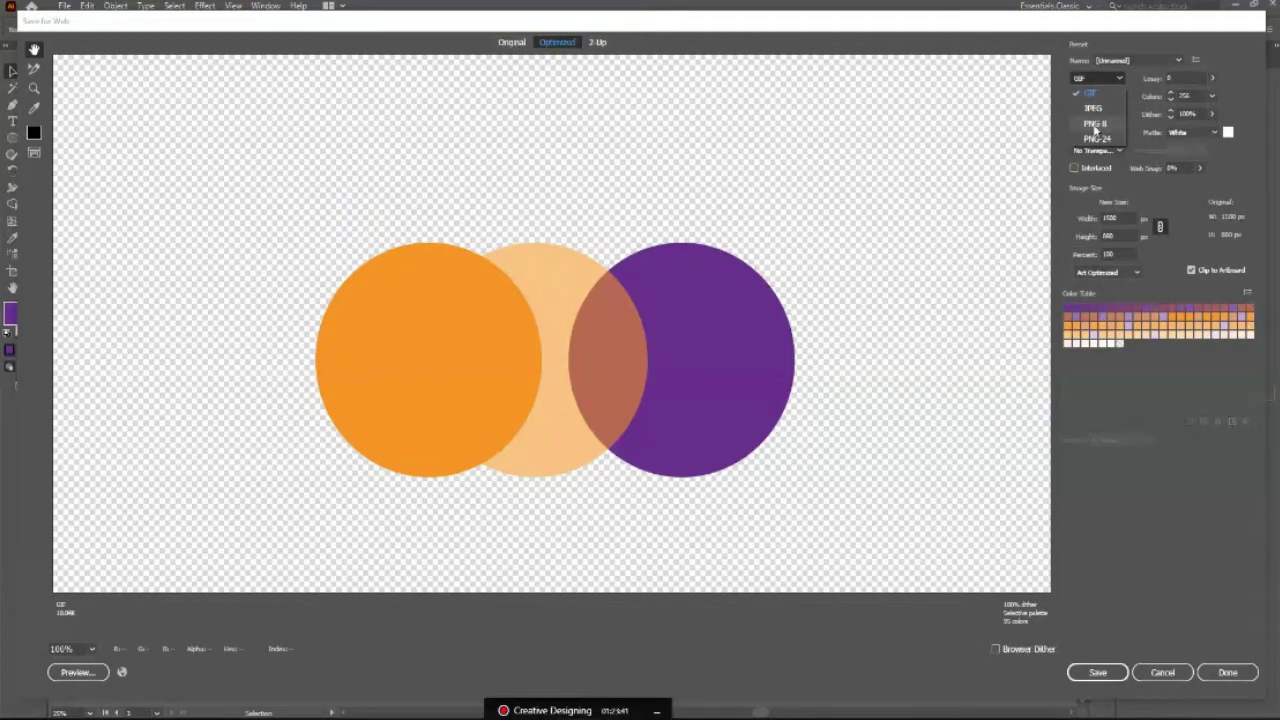
pyautogui.click(1095, 110)
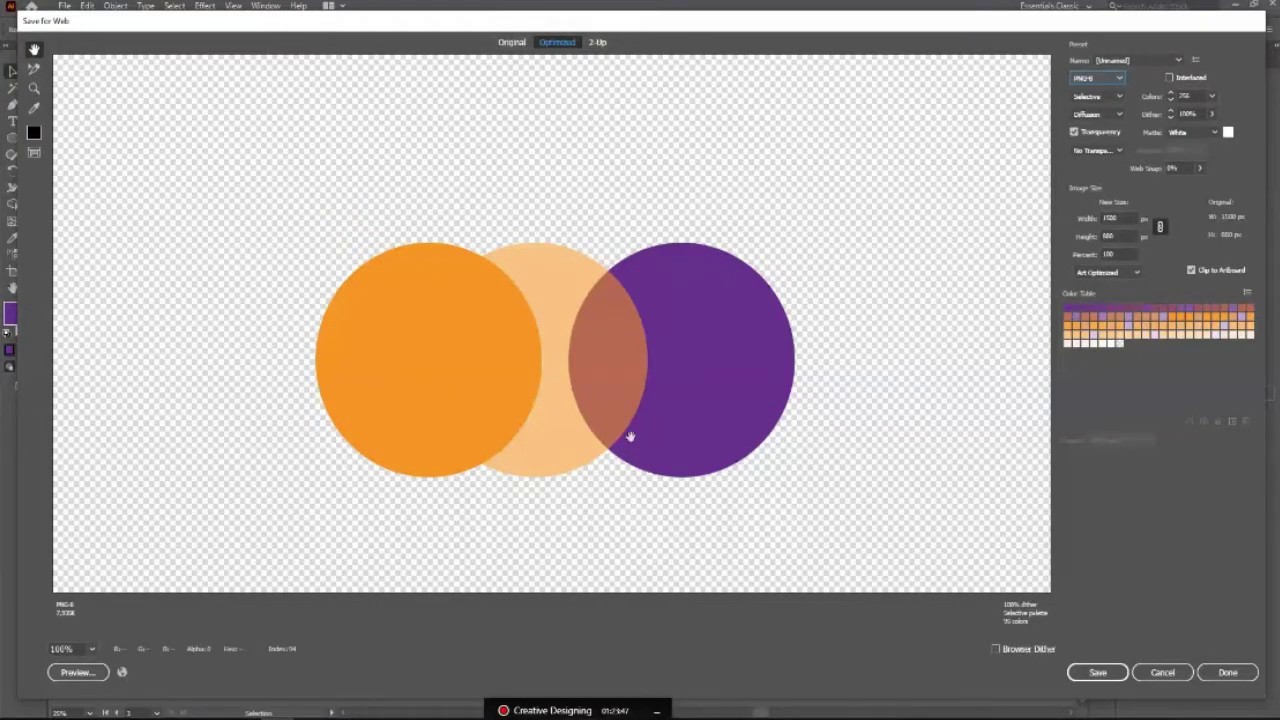
pyautogui.click(1074, 132)
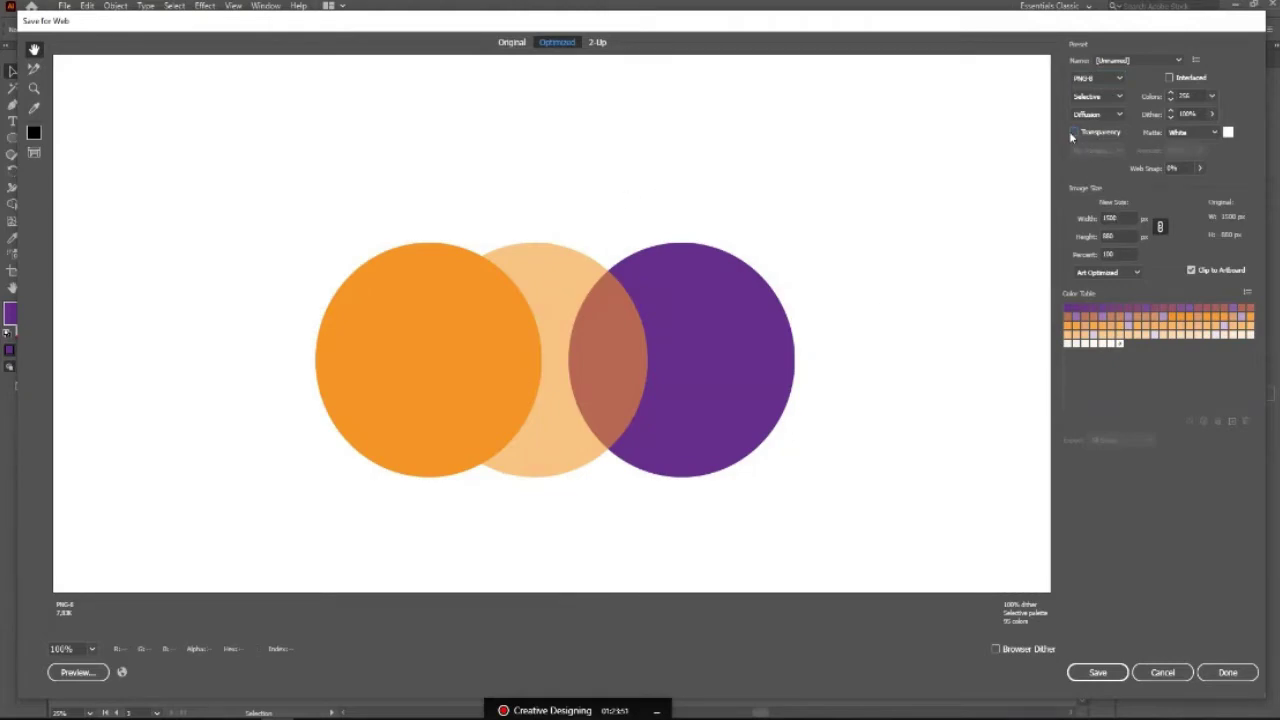
pyautogui.click(1073, 131)
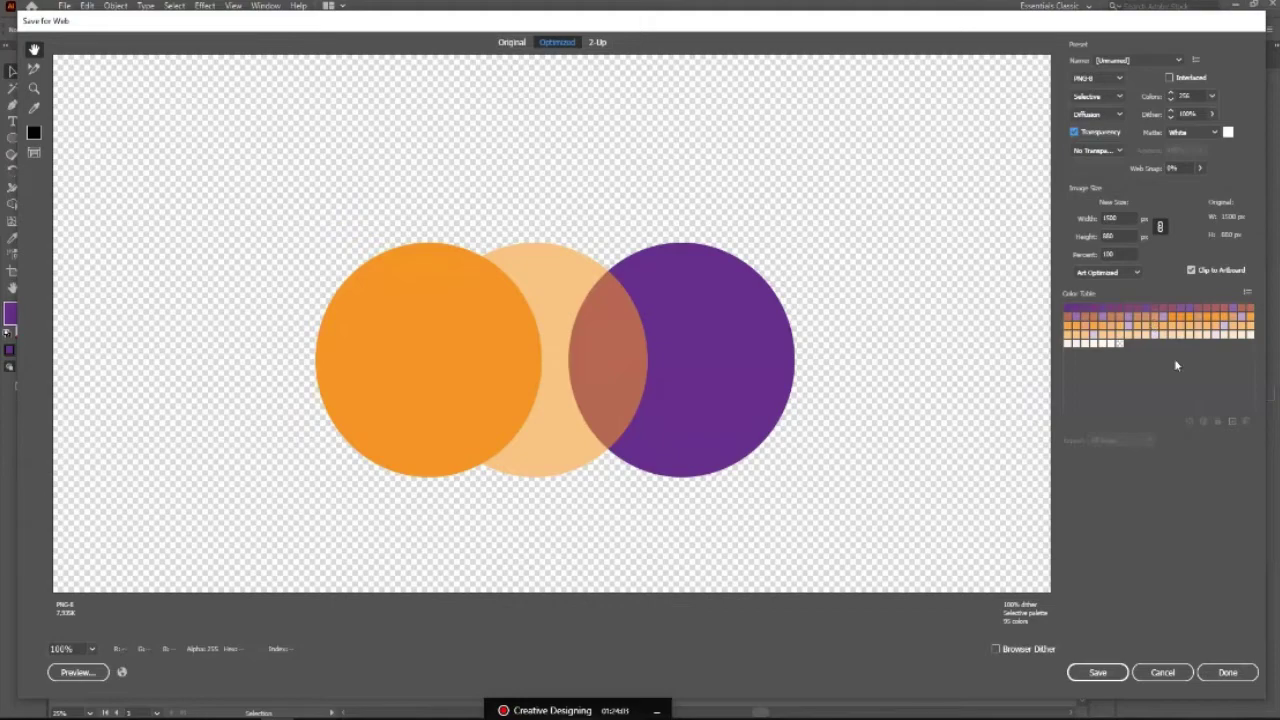
pyautogui.click(1103, 316)
pyautogui.click(1099, 78)
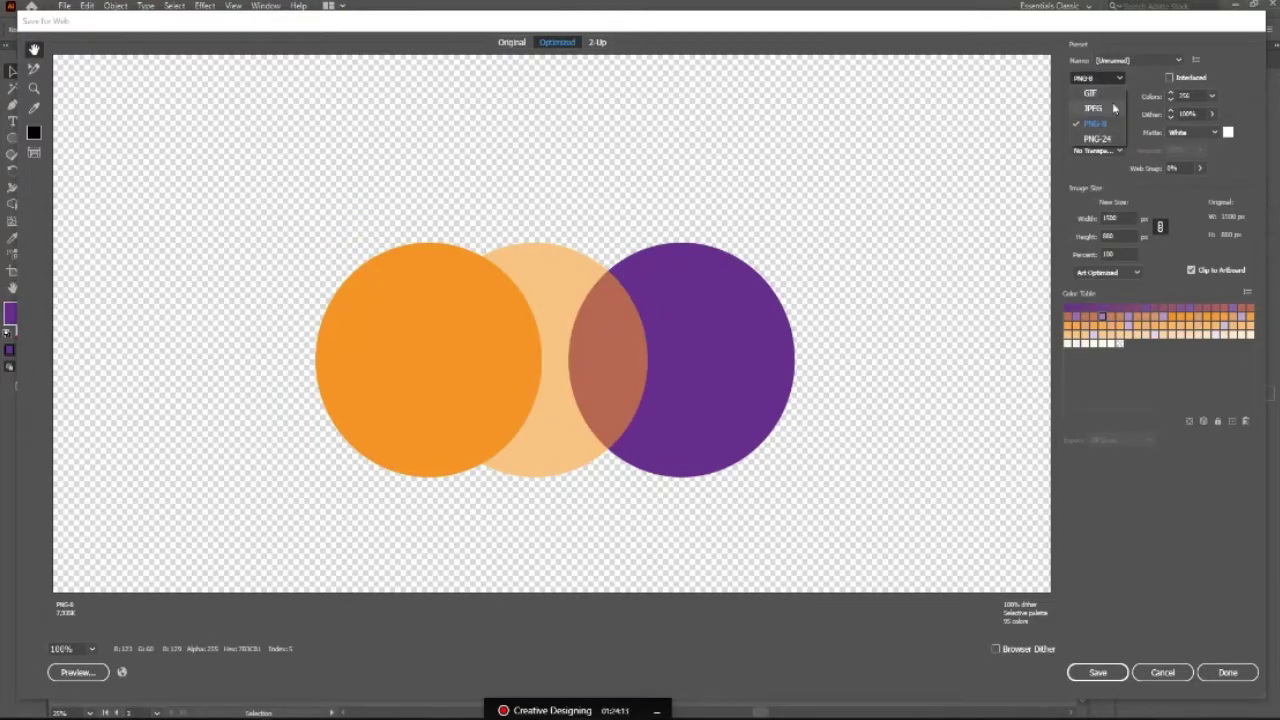
pyautogui.click(1130, 113)
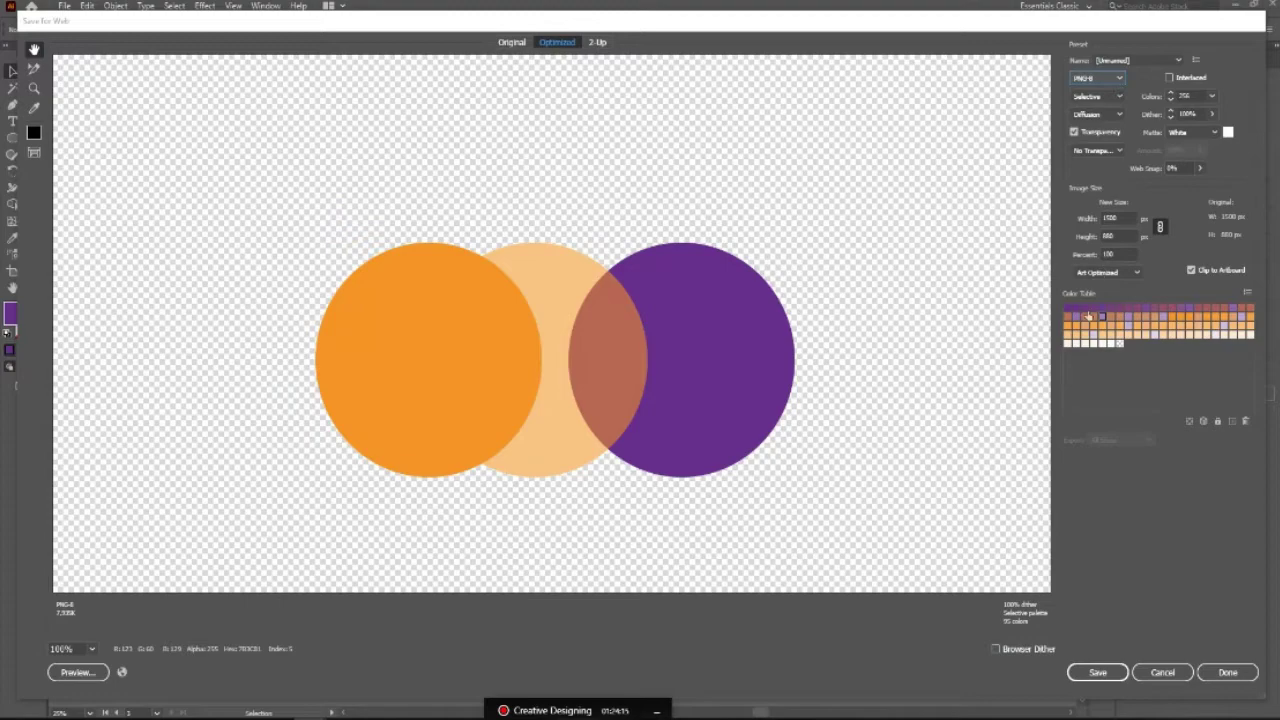
pyautogui.click(1092, 674)
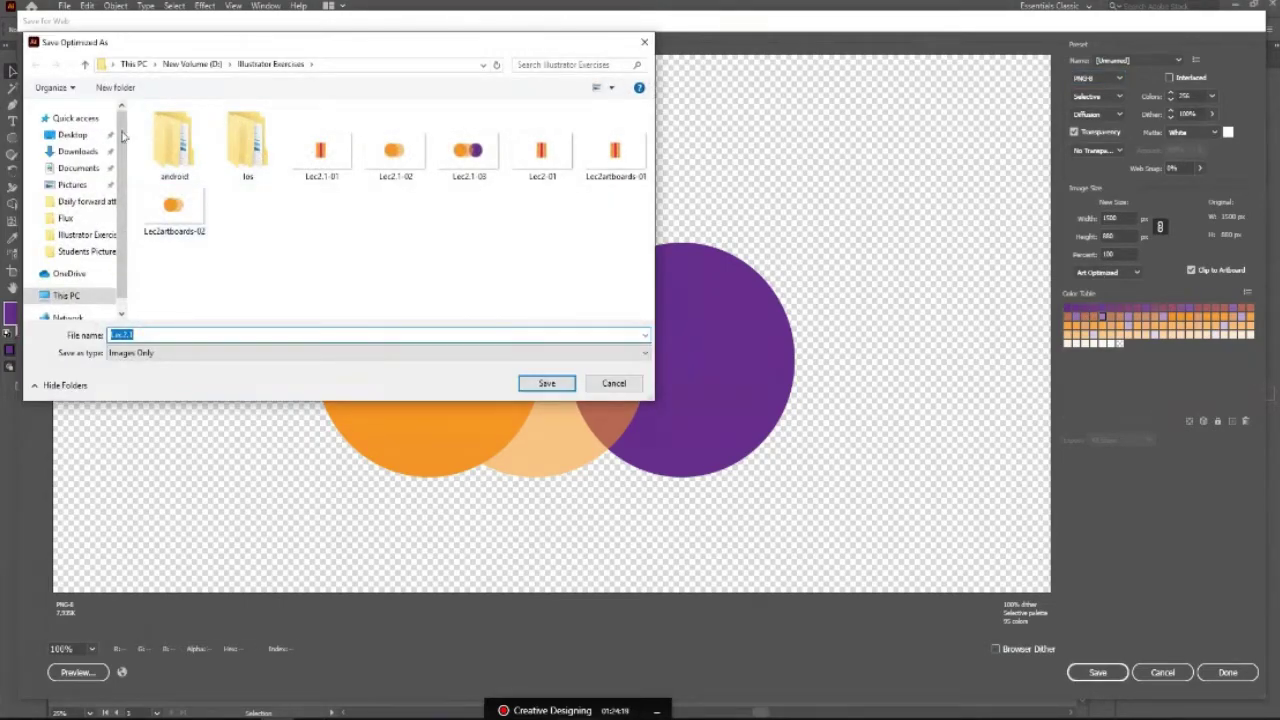
# Create a new 'FOr Web' folder and save the optimized image there as Lec2.1.
pyautogui.click(115, 87)
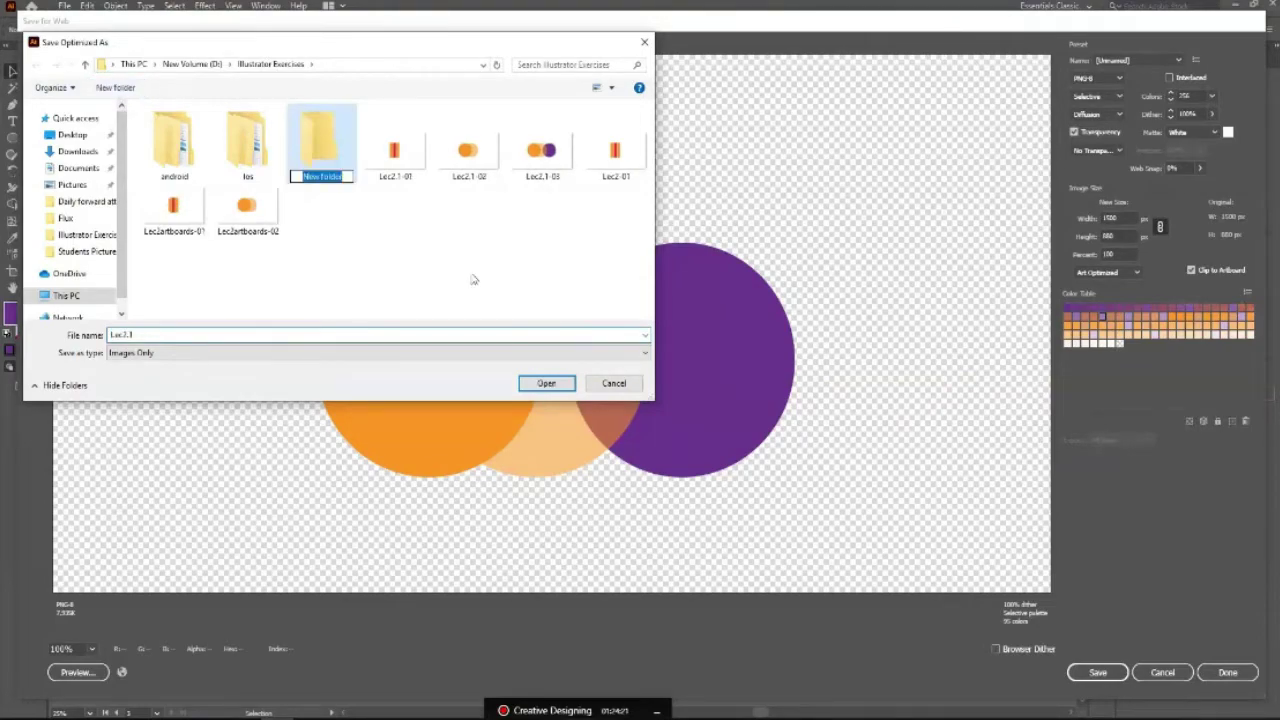
pyautogui.write('FOx')
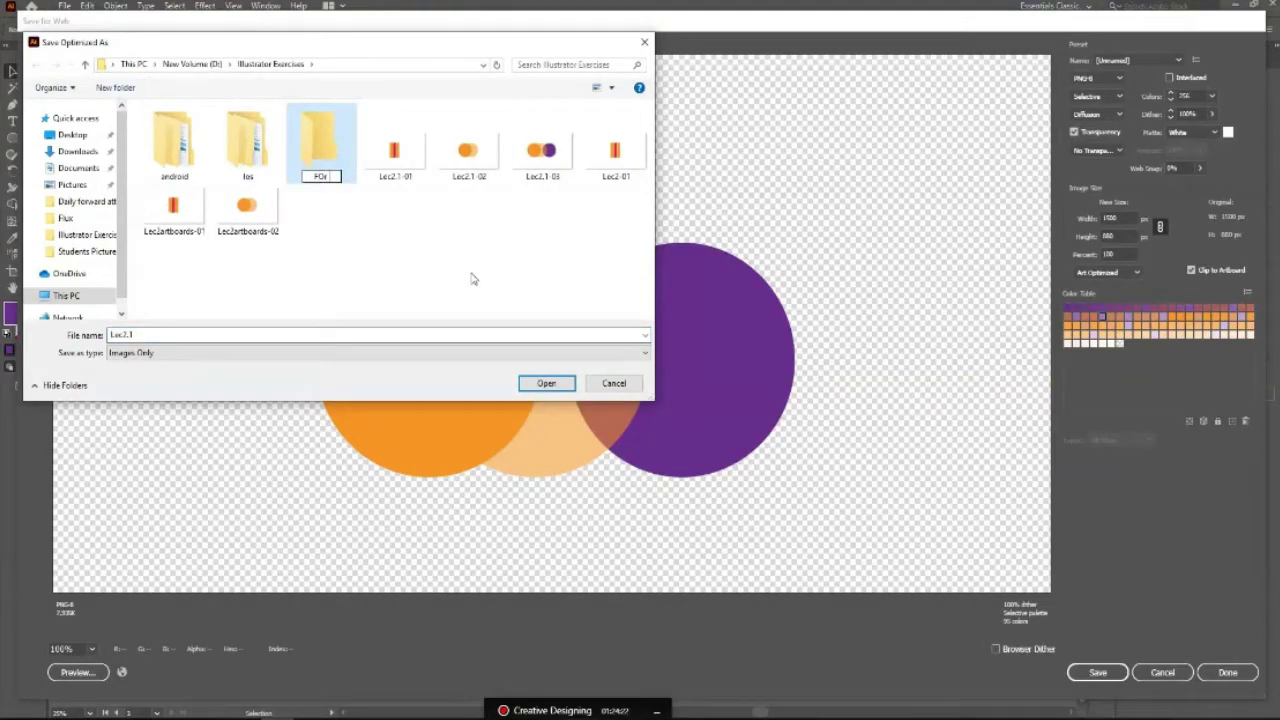
pyautogui.write(' Web')
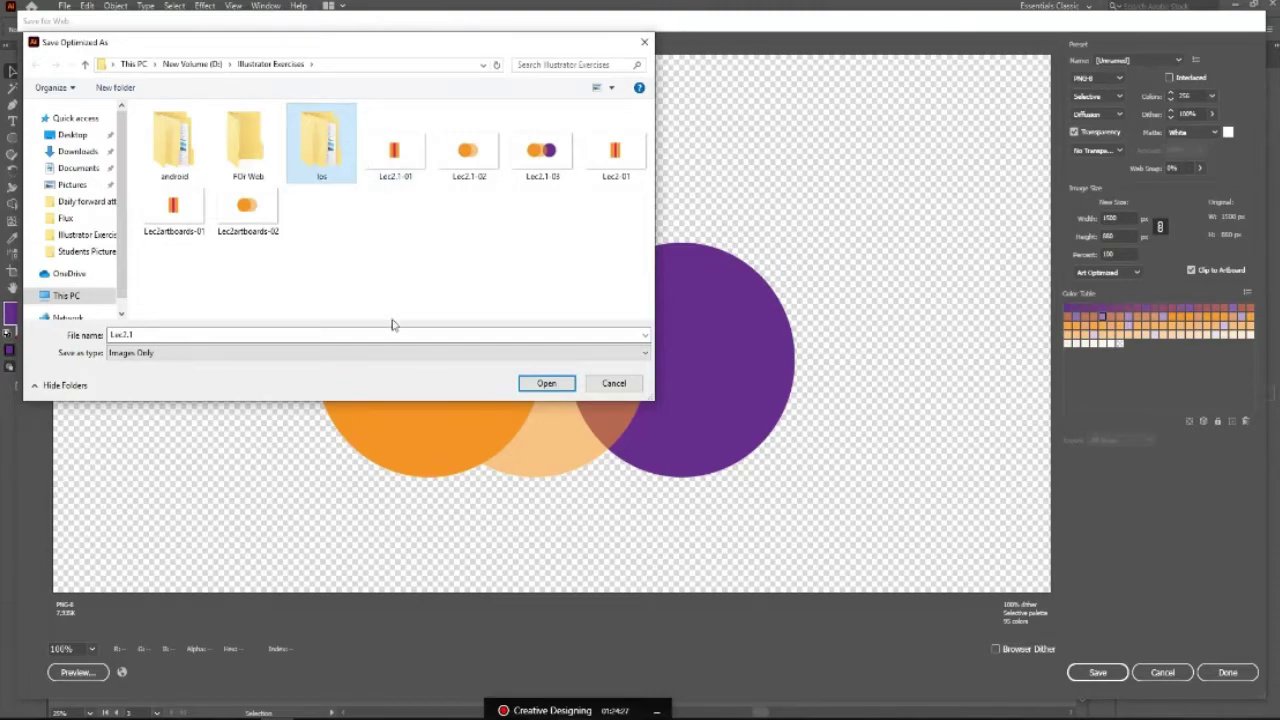
pyautogui.press('Return')
pyautogui.doubleClick(248, 166)
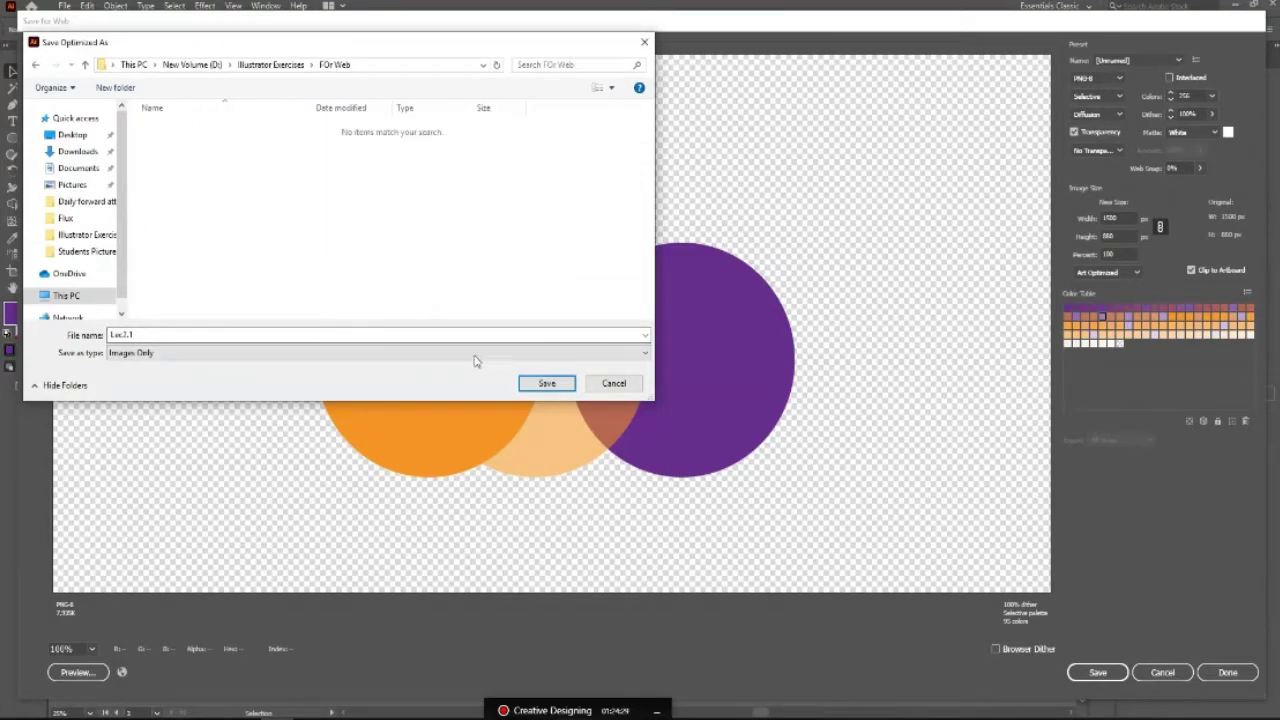
pyautogui.click(546, 383)
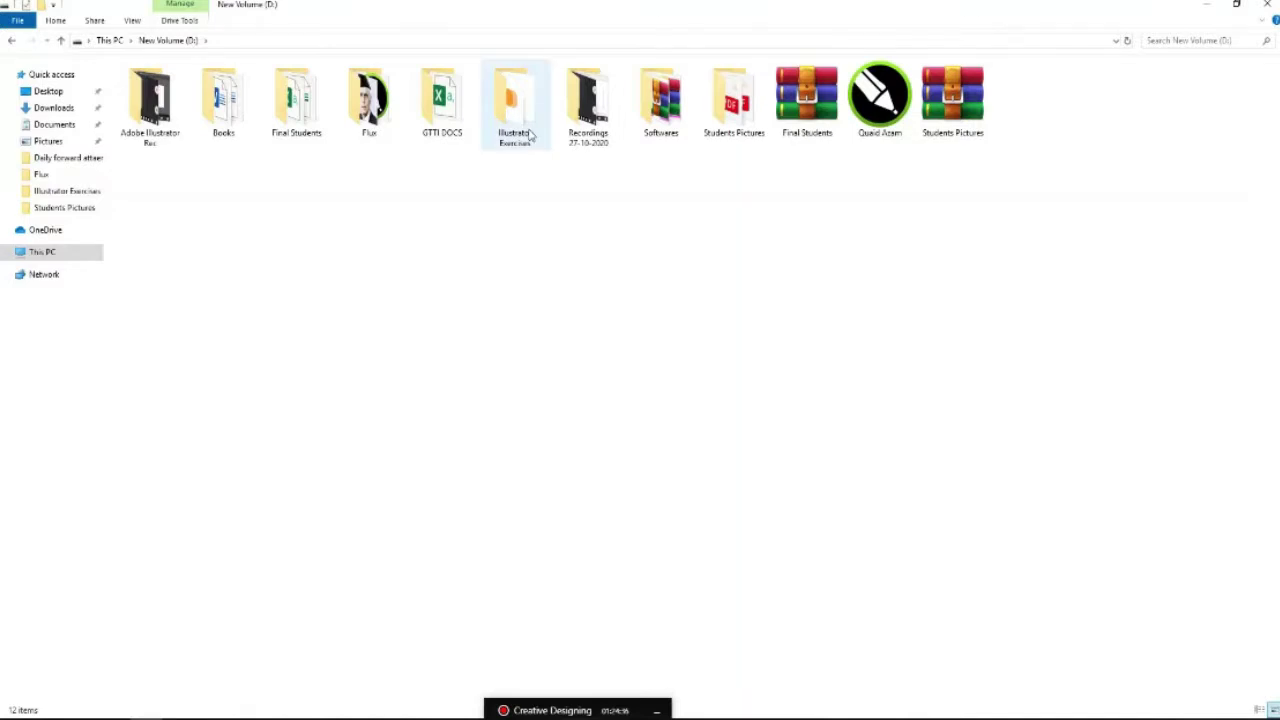
# Browse to Illustrator Exercises\FOr Web and preview Lec2.1 in Photos, then close it.
pyautogui.doubleClick(514, 100)
pyautogui.click(233, 118)
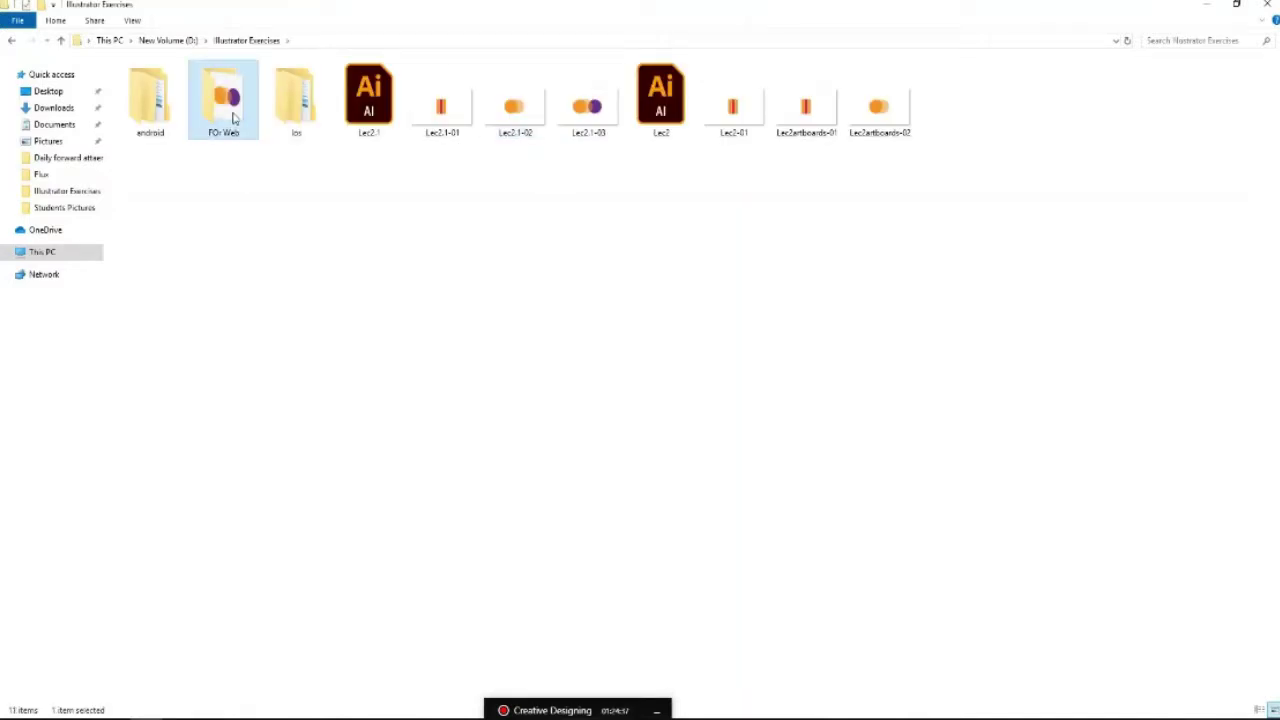
pyautogui.doubleClick(233, 118)
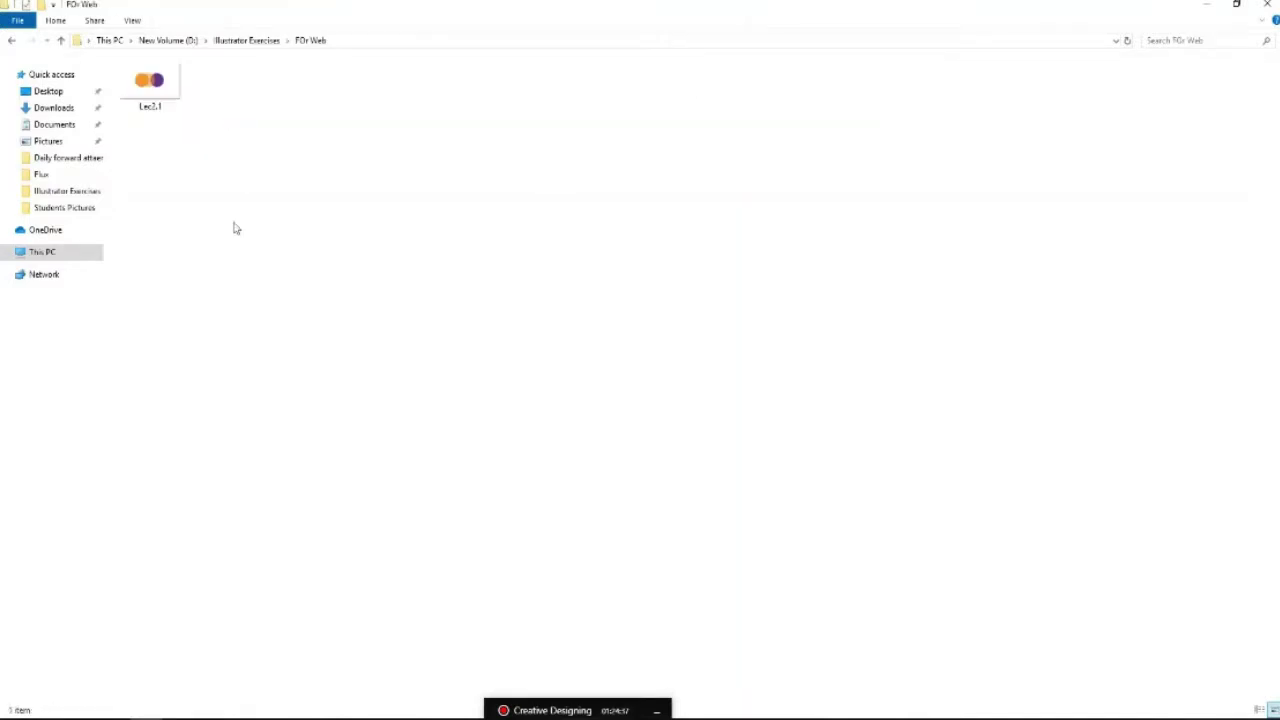
pyautogui.doubleClick(152, 98)
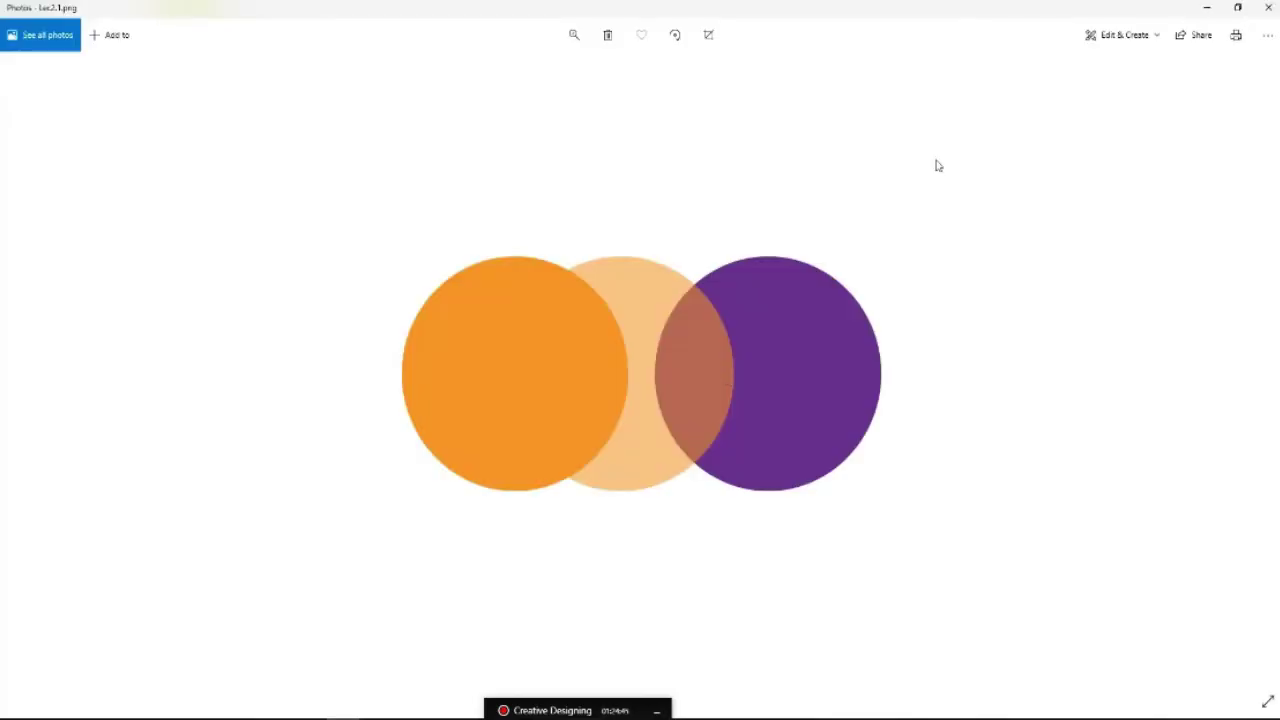
pyautogui.click(1268, 8)
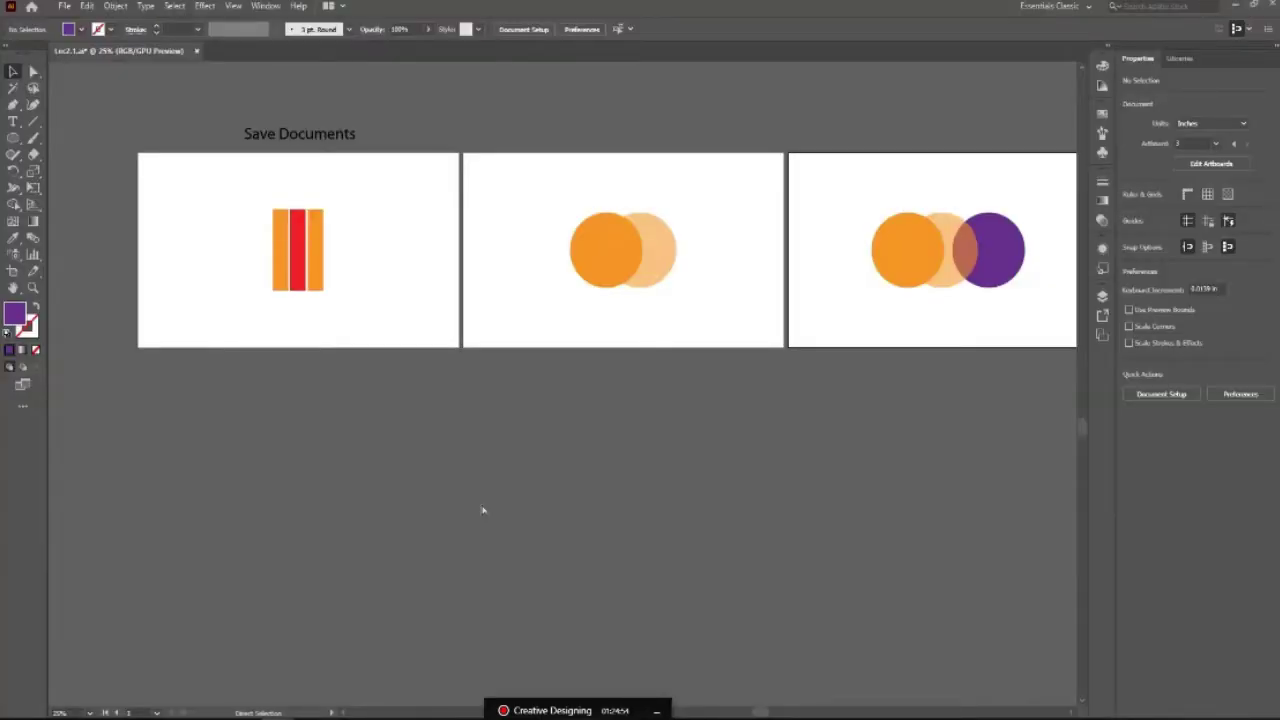
# Place the Lec2.1 image on the canvas below the artboards and deselect it.
pyautogui.moveTo(482, 510)
pyautogui.mouseDown()
pyautogui.moveTo(560, 417)
pyautogui.moveTo(491, 563)
pyautogui.mouseUp()
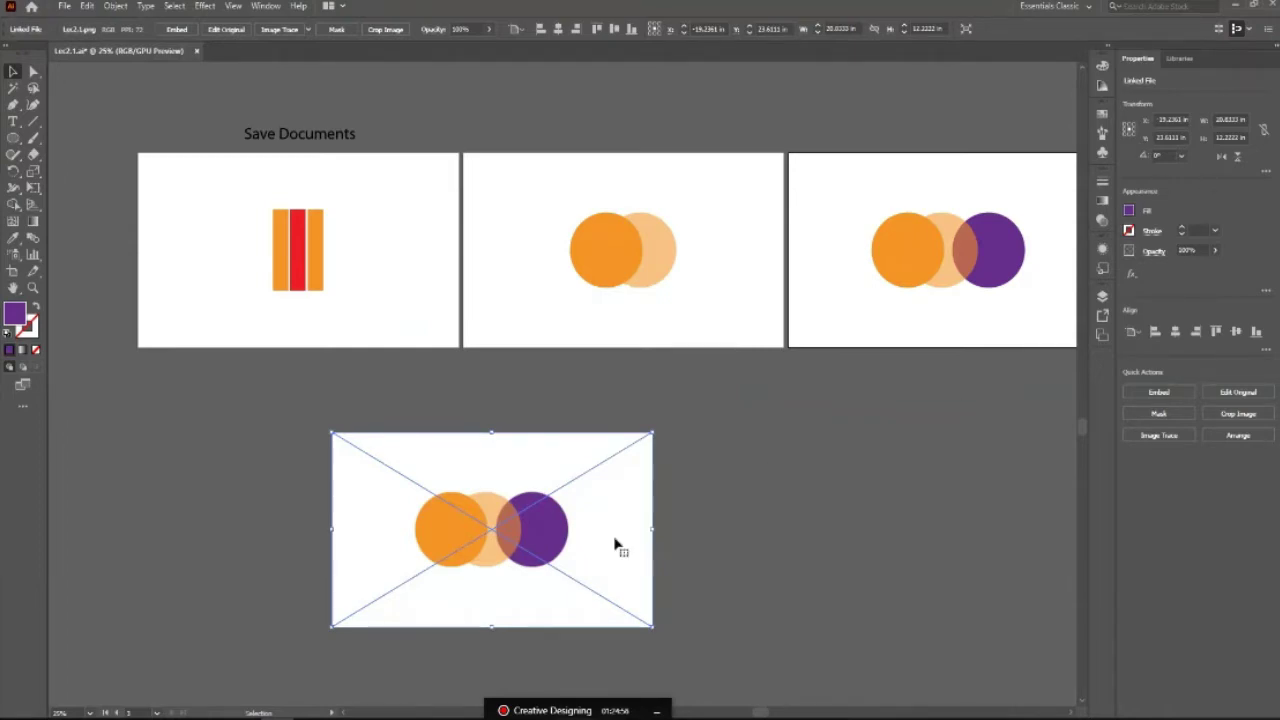
pyautogui.moveTo(576, 540)
pyautogui.mouseDown()
pyautogui.moveTo(371, 481)
pyautogui.moveTo(386, 480)
pyautogui.mouseUp()
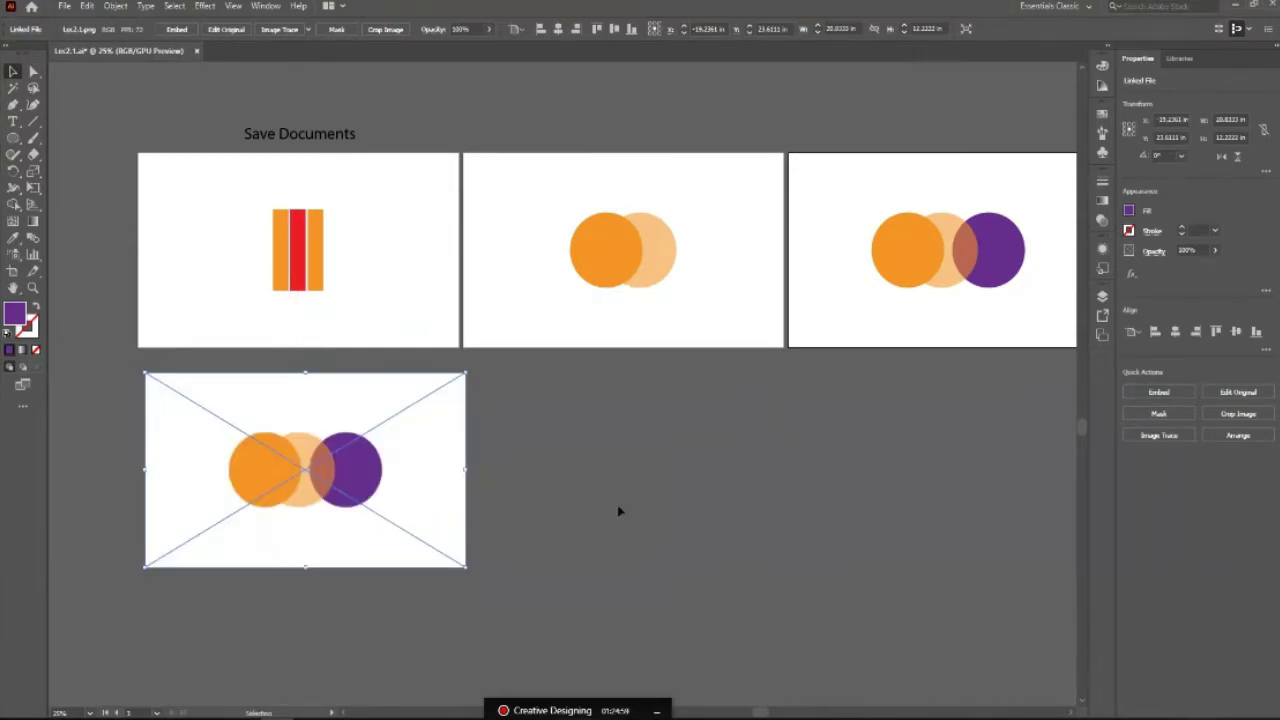
pyautogui.click(617, 511)
# Re-export via Save for Web with Transparency ticked, overwriting Lec2.1.png.
pyautogui.click(65, 7)
pyautogui.moveTo(88, 265)
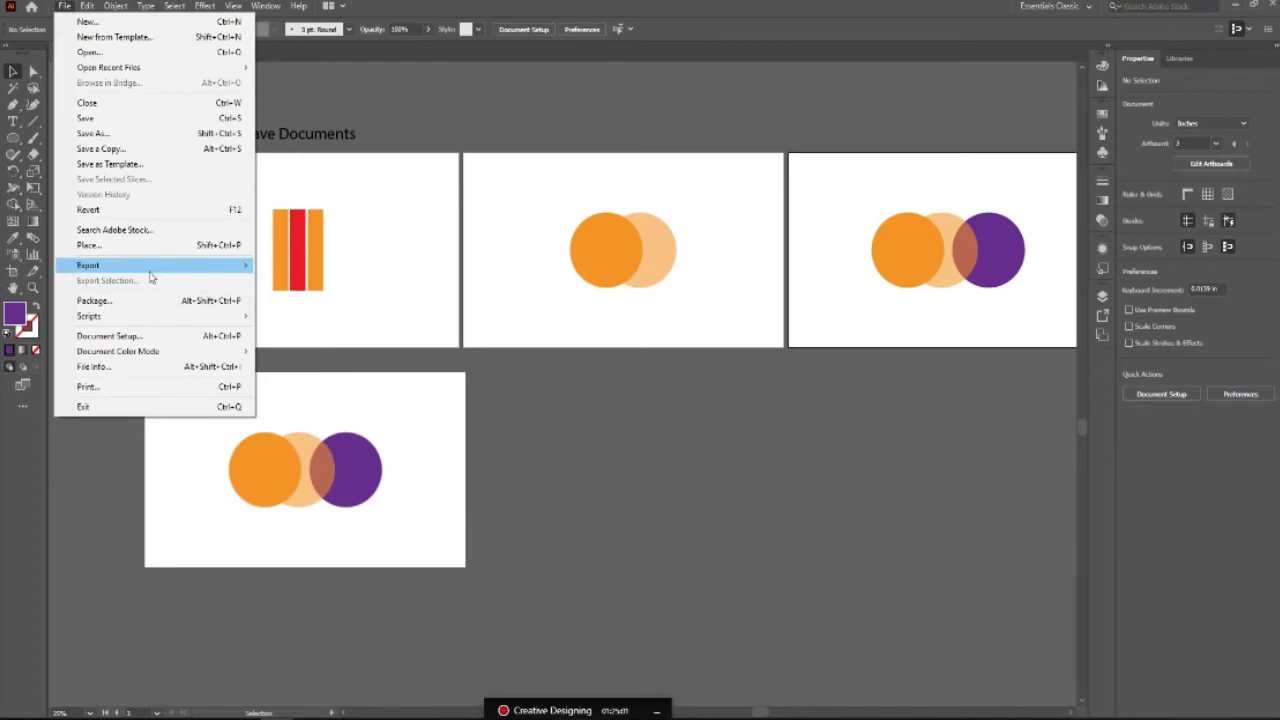
pyautogui.click(315, 296)
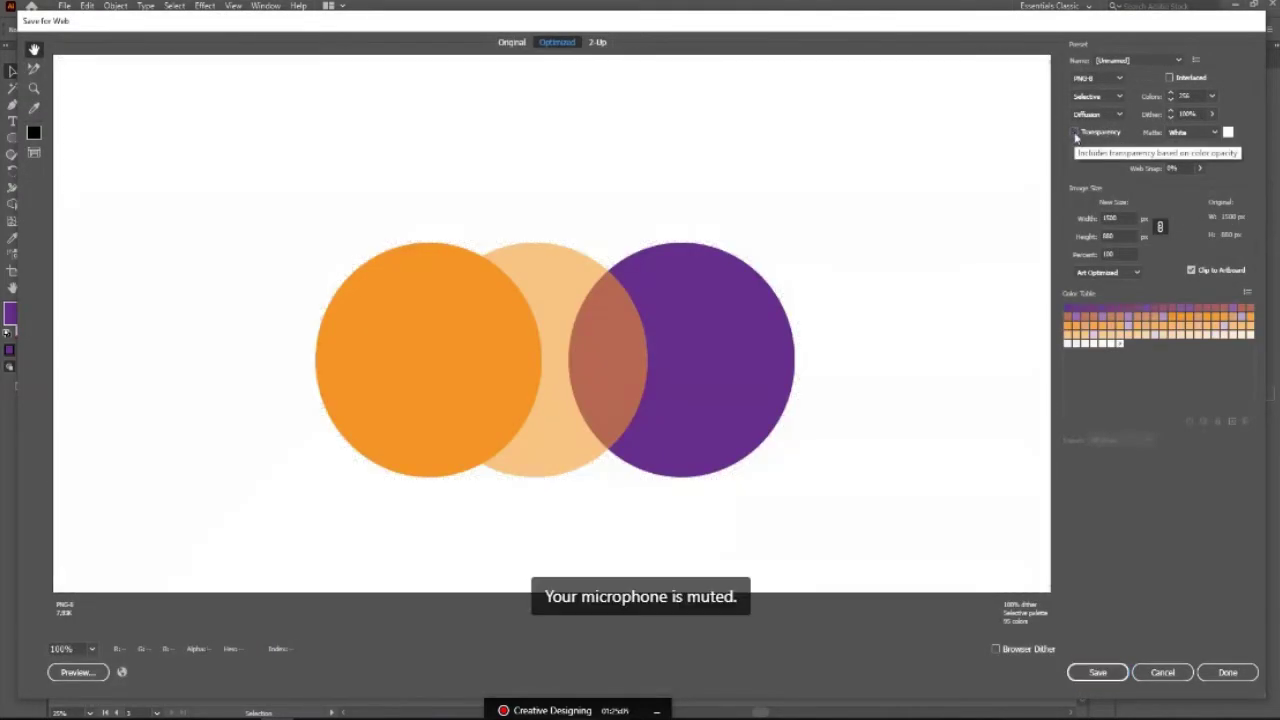
pyautogui.click(1075, 133)
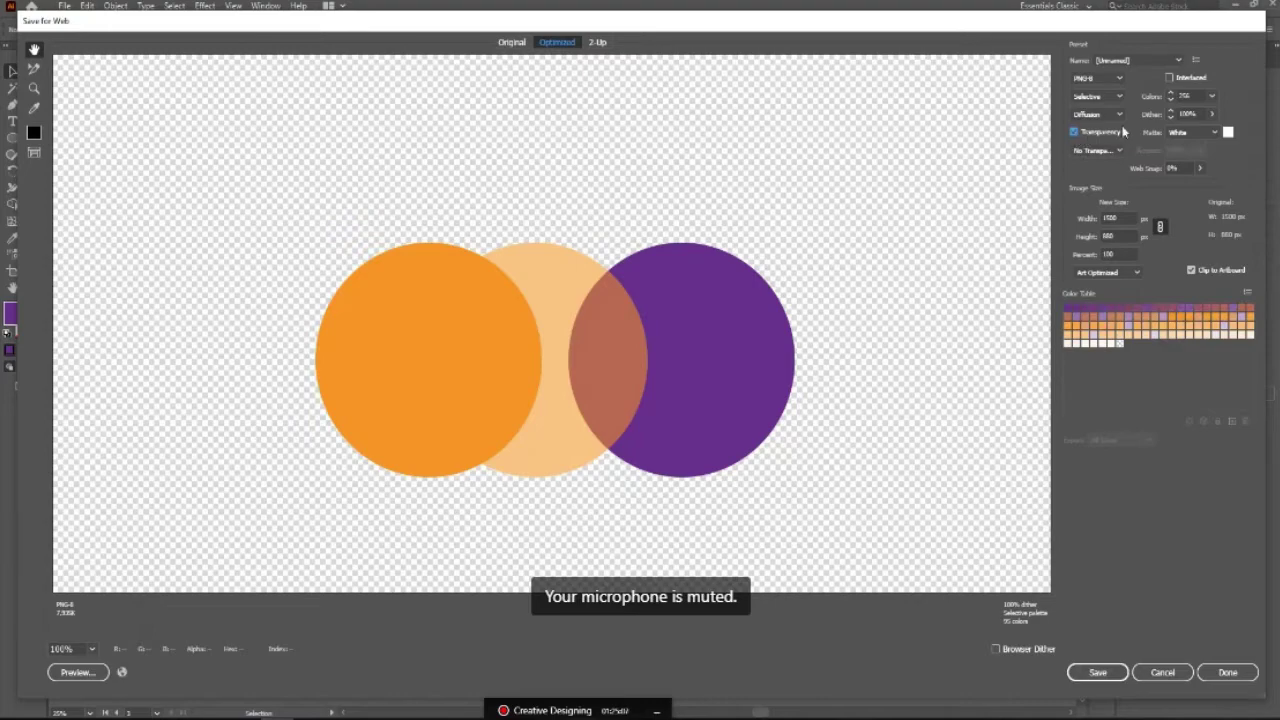
pyautogui.click(1096, 673)
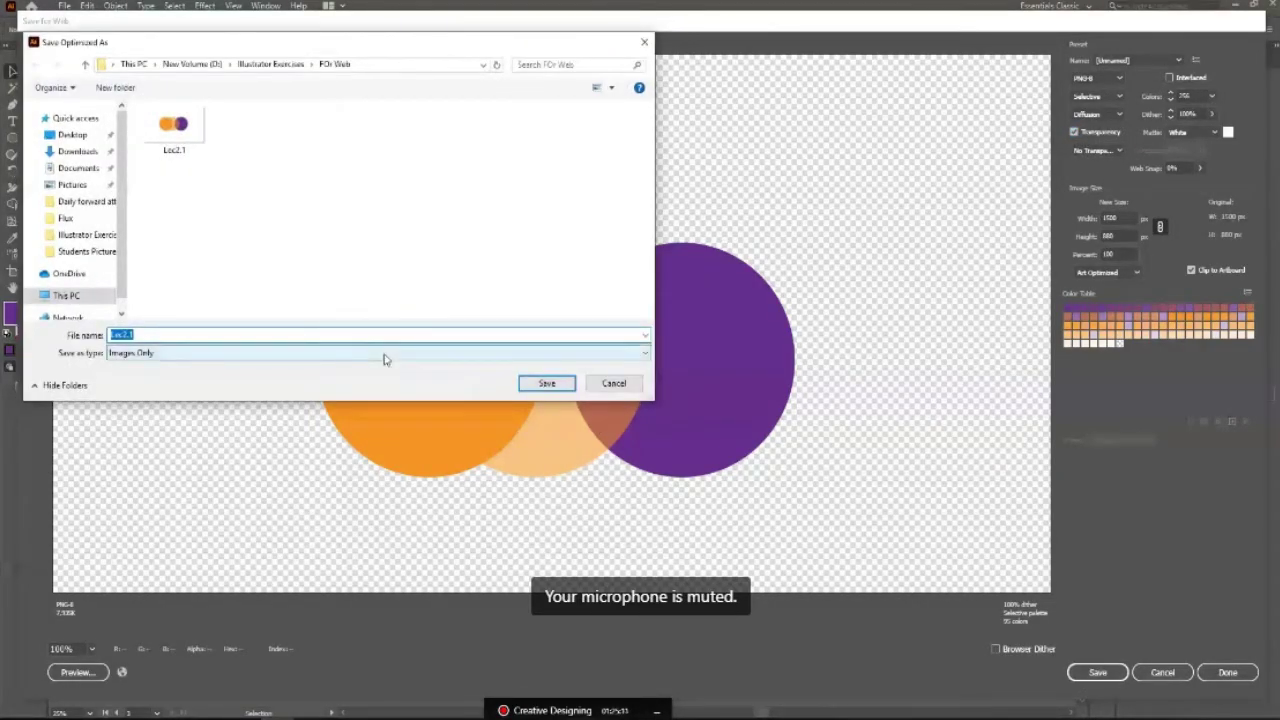
pyautogui.click(547, 384)
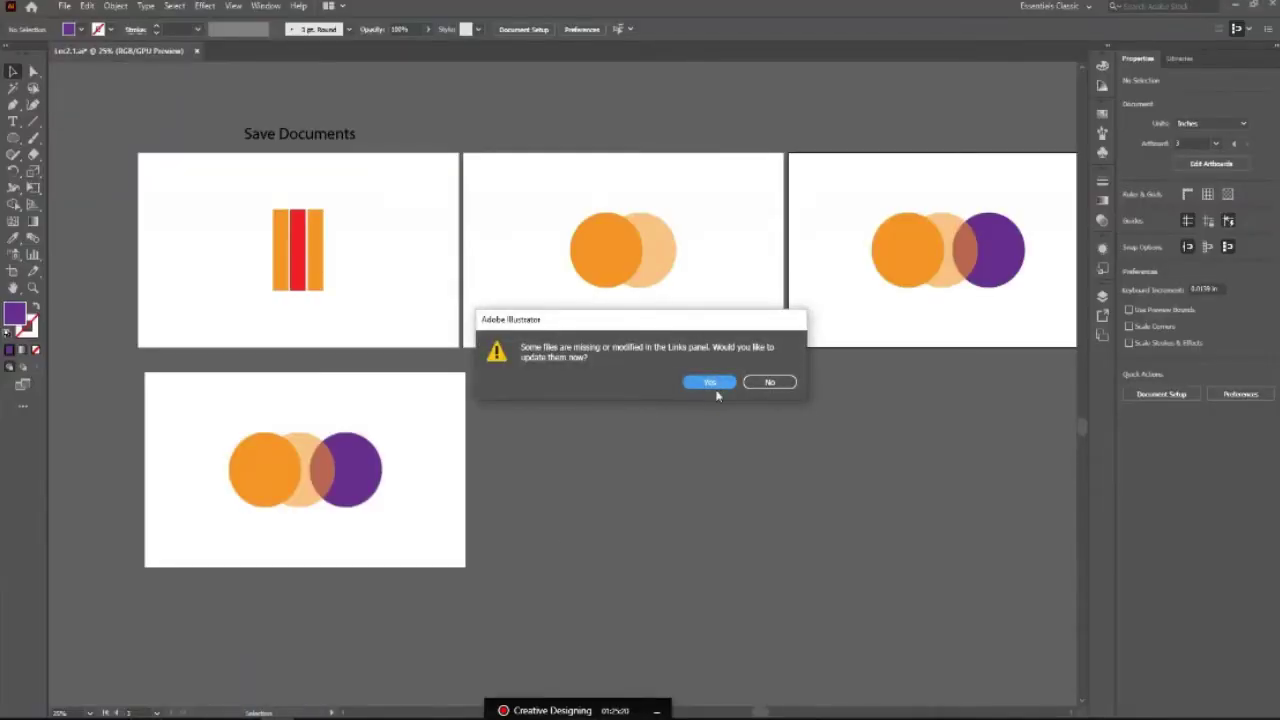
# Decline updating the linked file and delete the placed circles image.
pyautogui.click(776, 386)
pyautogui.click(329, 508)
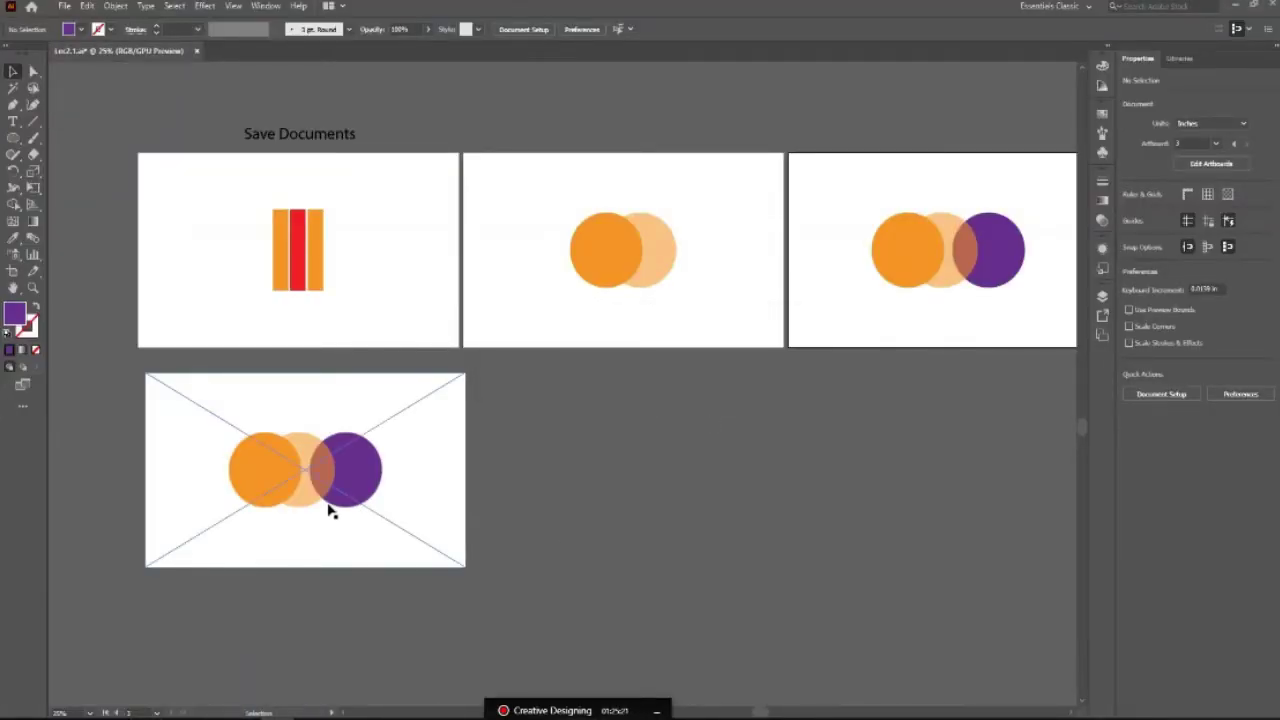
pyautogui.press('Delete')
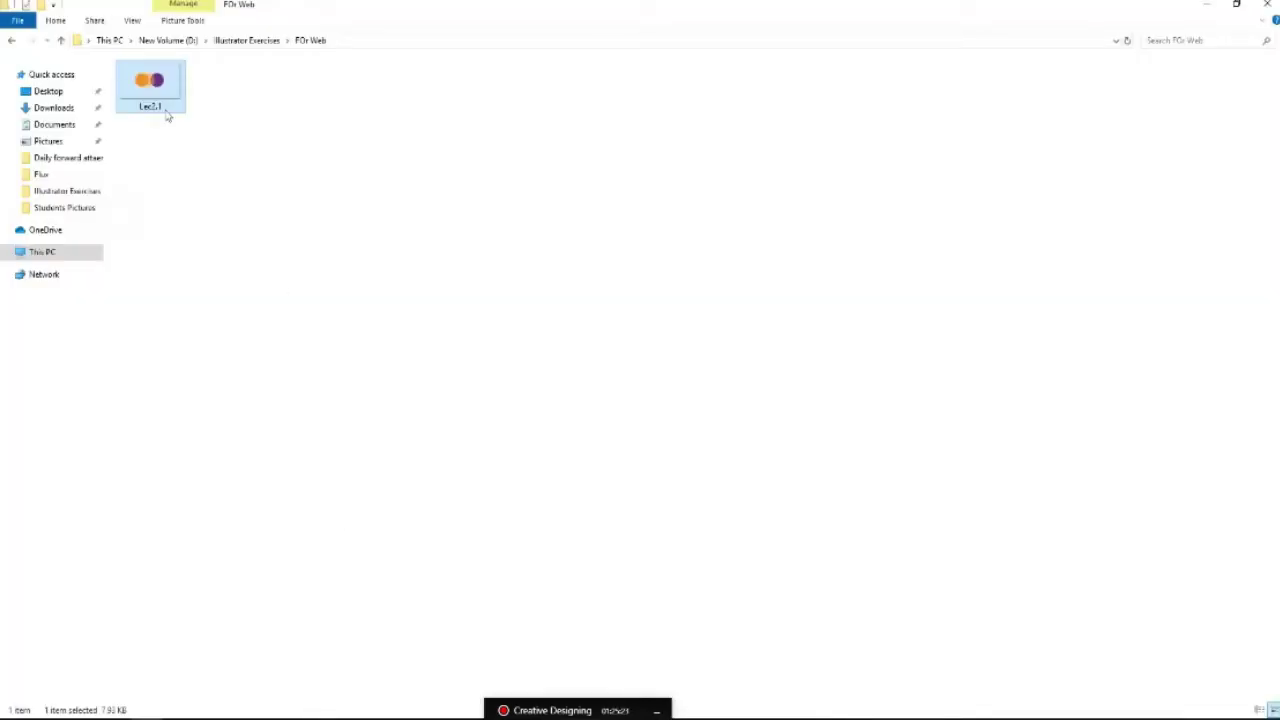
# Drag Lec2.1 onto the canvas again, undo the placement, and switch to File Explorer.
pyautogui.moveTo(162, 92)
pyautogui.mouseDown()
pyautogui.moveTo(275, 224)
pyautogui.moveTo(371, 480)
pyautogui.mouseUp()
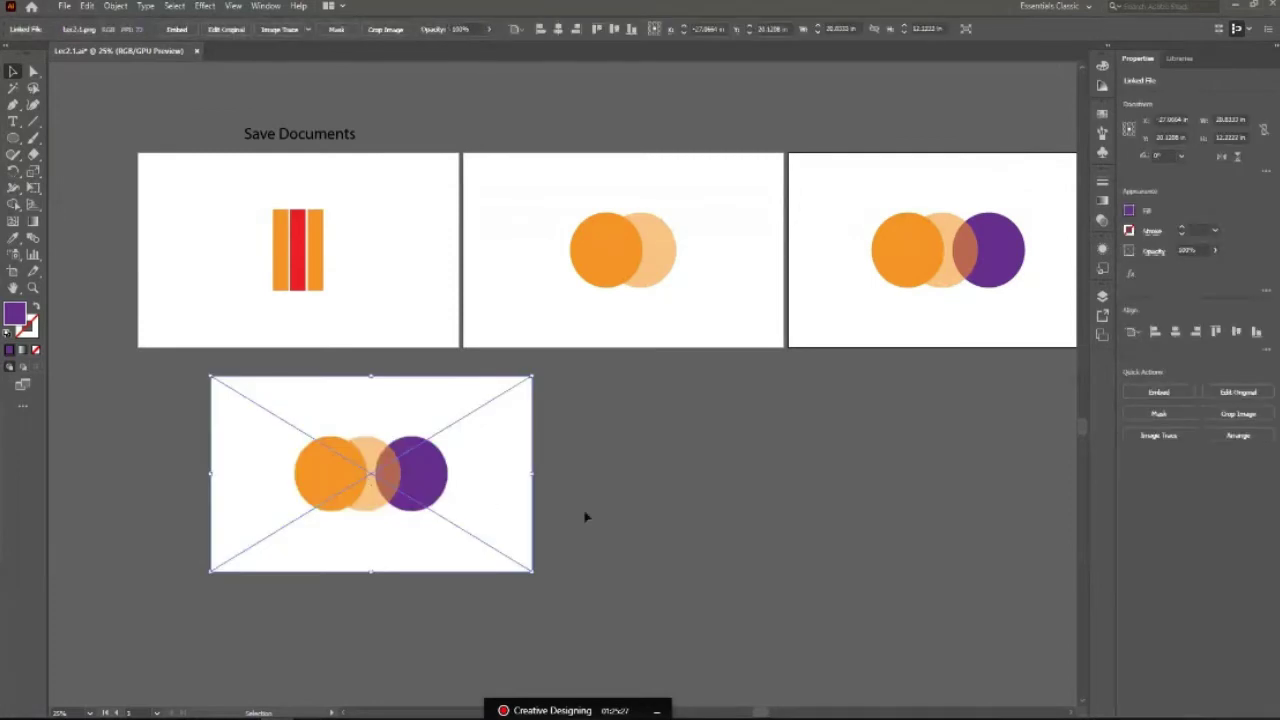
pyautogui.moveTo(455, 492); pyautogui.dragTo(503, 508)
pyautogui.hotkey('ctrl', 'z')
pyautogui.hotkey('ctrl', 'z')
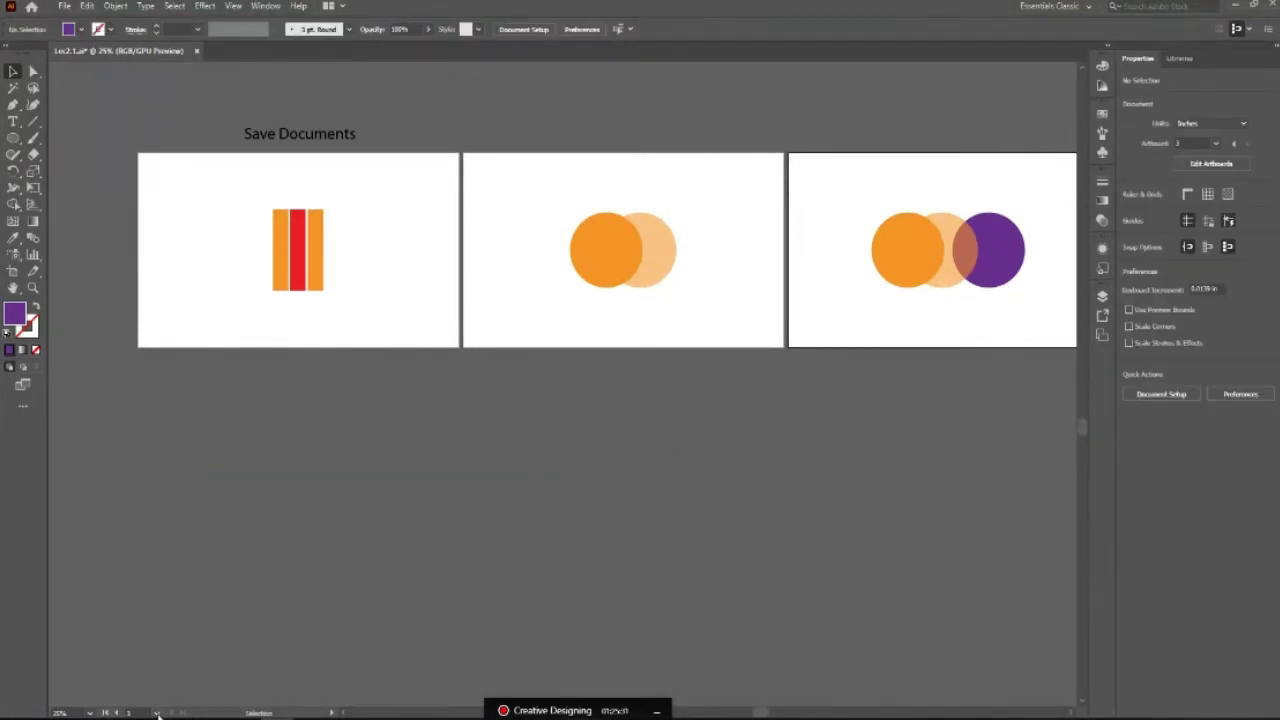
pyautogui.hotkey('alt', 'Tab')
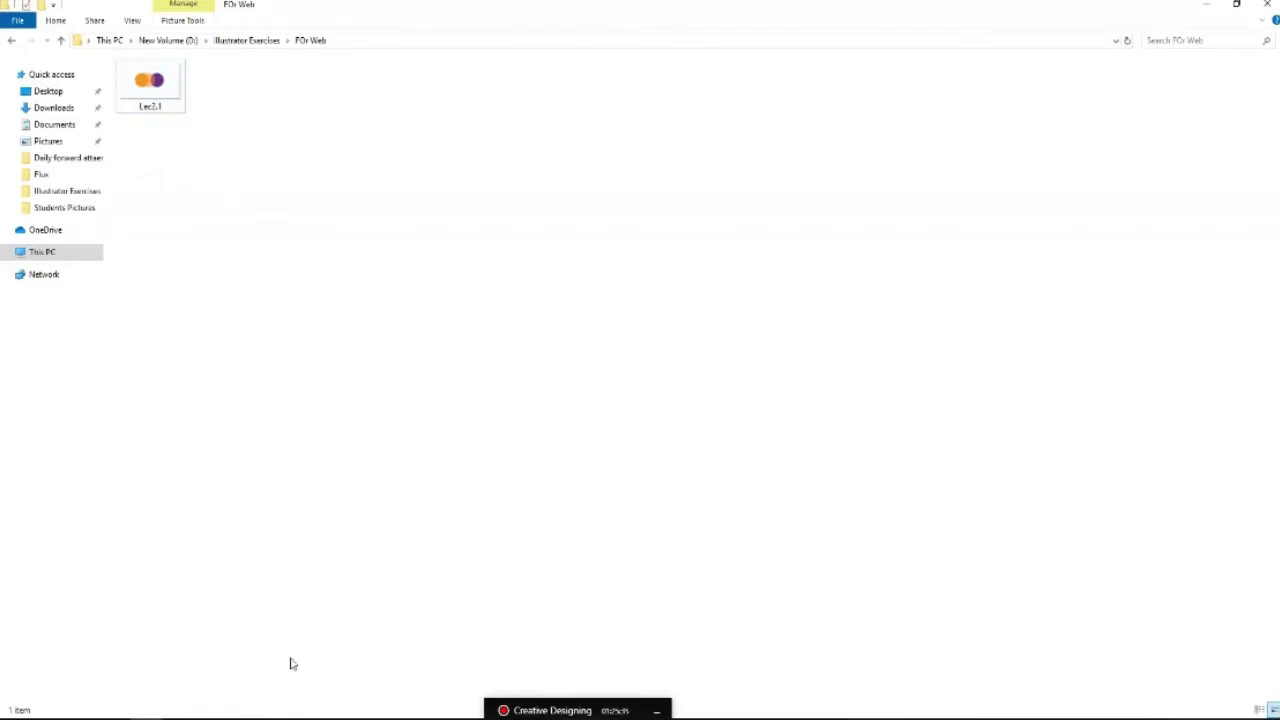
# Go up to the Illustrator Exercises folder in File Explorer and return to Illustrator.
pyautogui.hotkey('alt', 'Tab')
pyautogui.hotkey('alt', 'Tab')
pyautogui.click(60, 40)
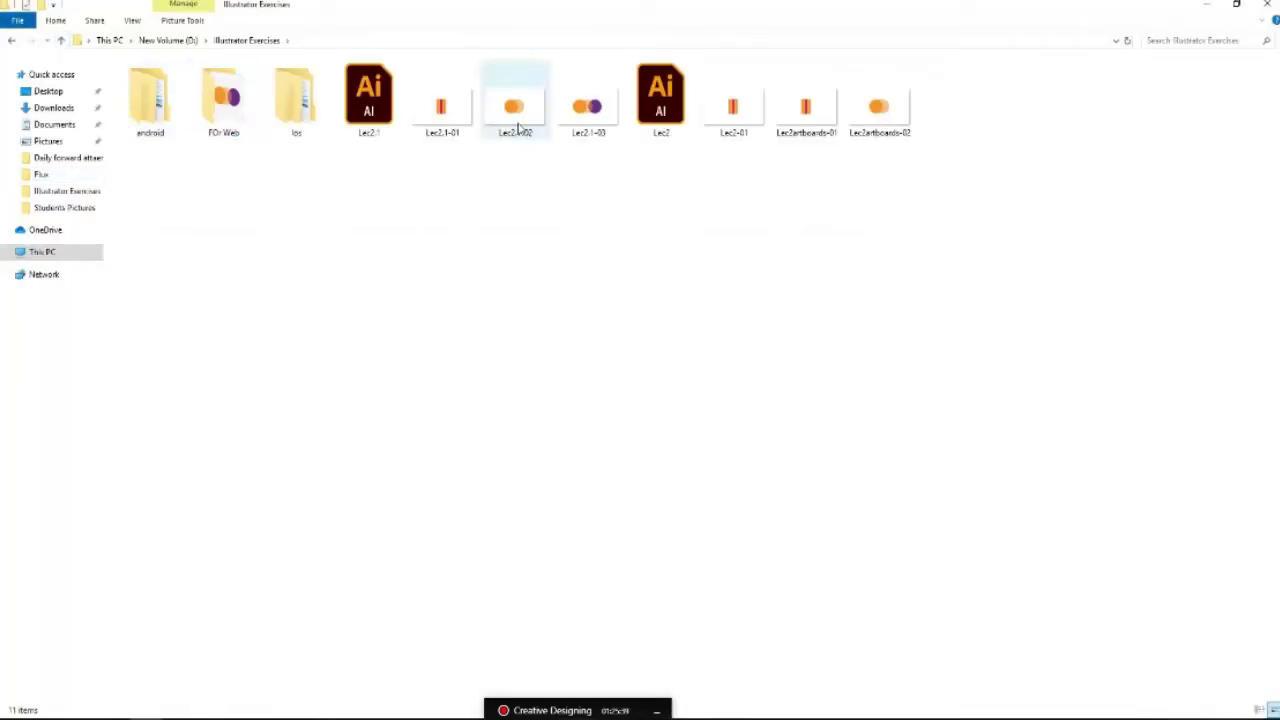
pyautogui.click(260, 718)
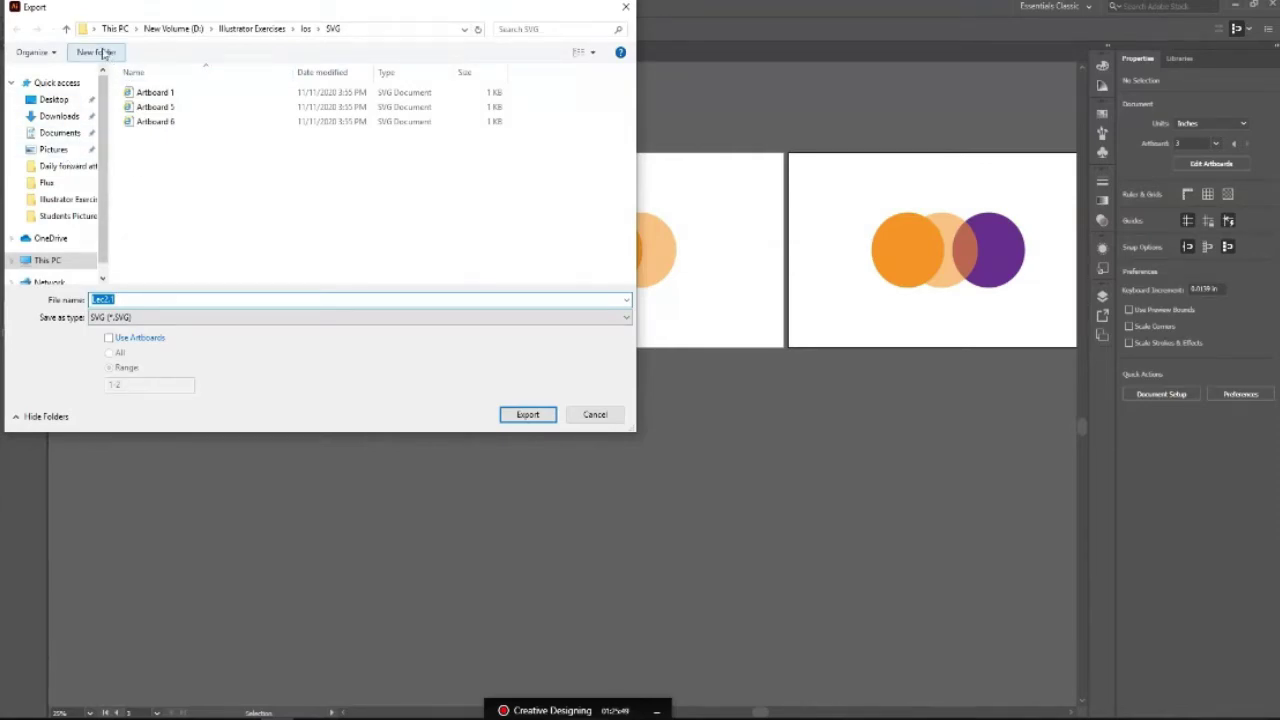
# Export all artboards as PNG with a transparent background into Illustrator Exercises.
pyautogui.click(67, 29)
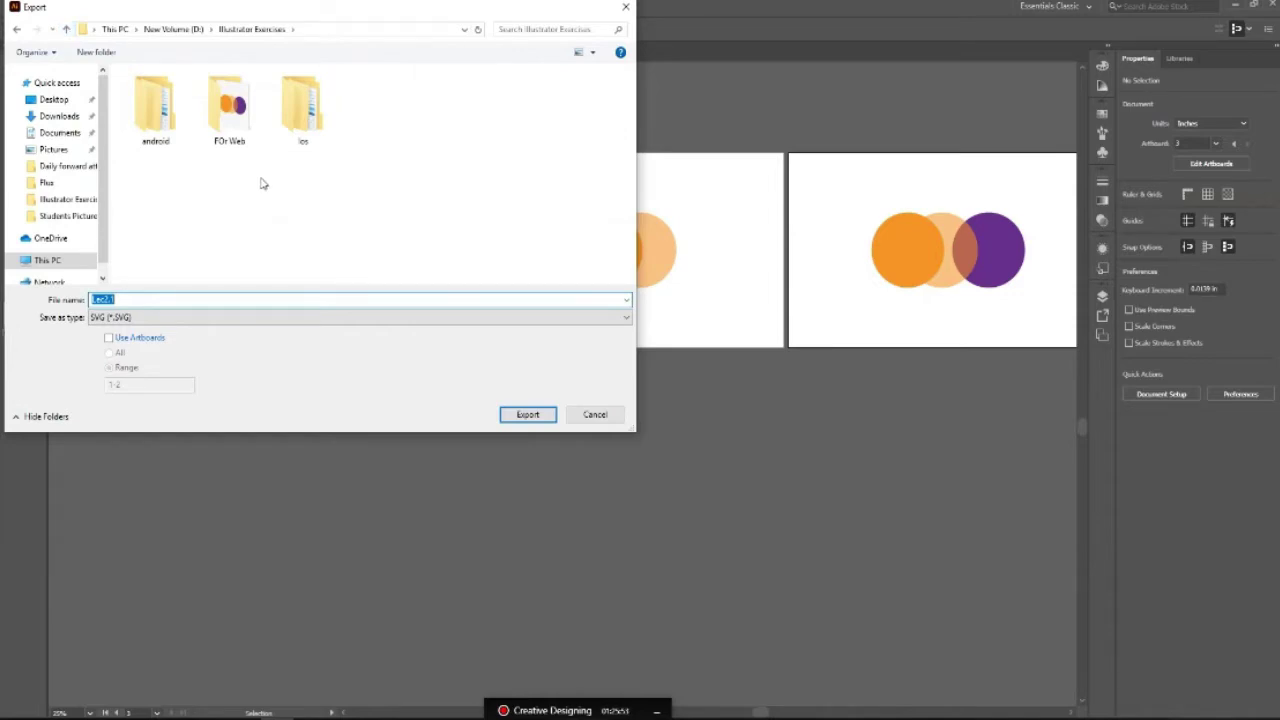
pyautogui.click(205, 318)
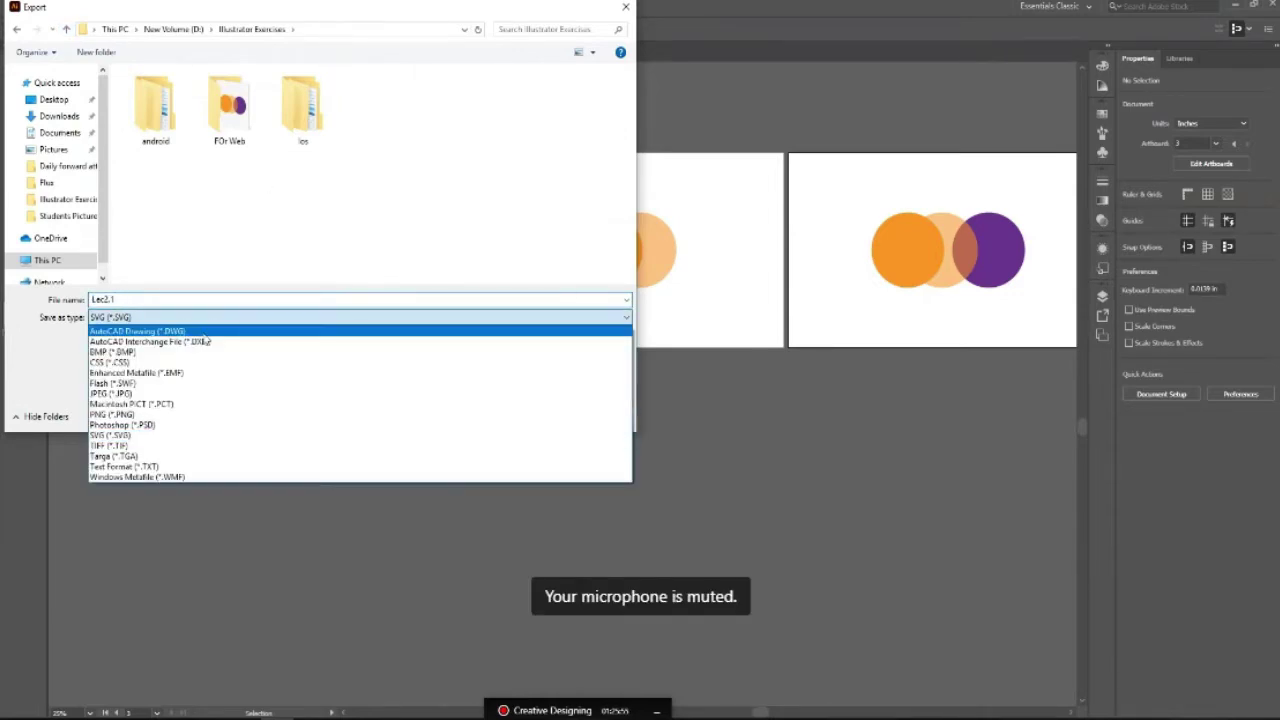
pyautogui.click(140, 414)
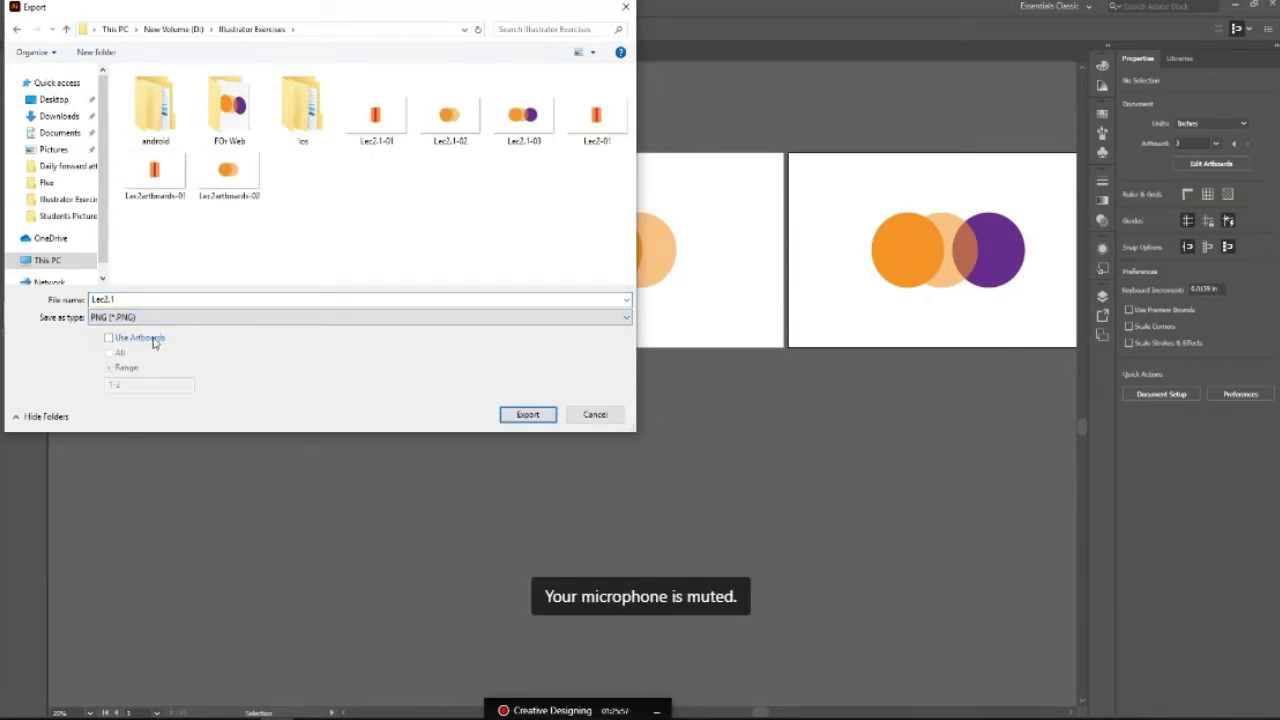
pyautogui.click(155, 342)
pyautogui.click(527, 415)
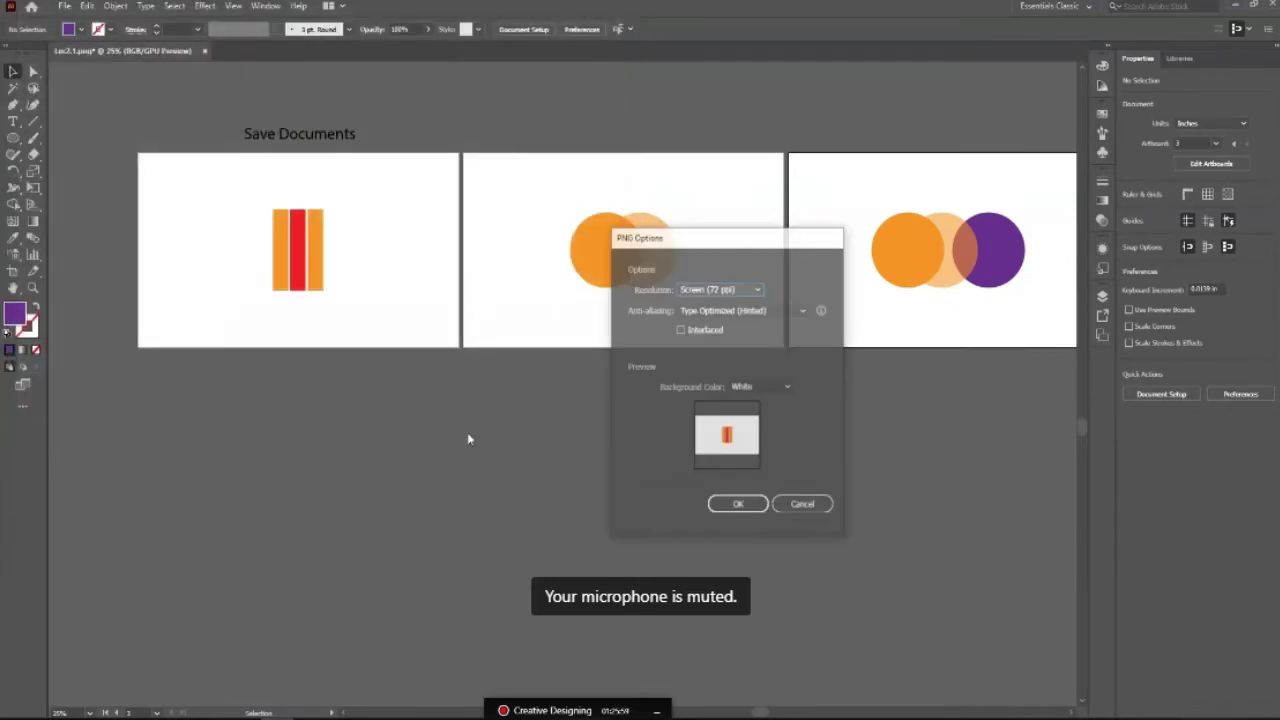
pyautogui.click(765, 387)
pyautogui.click(747, 404)
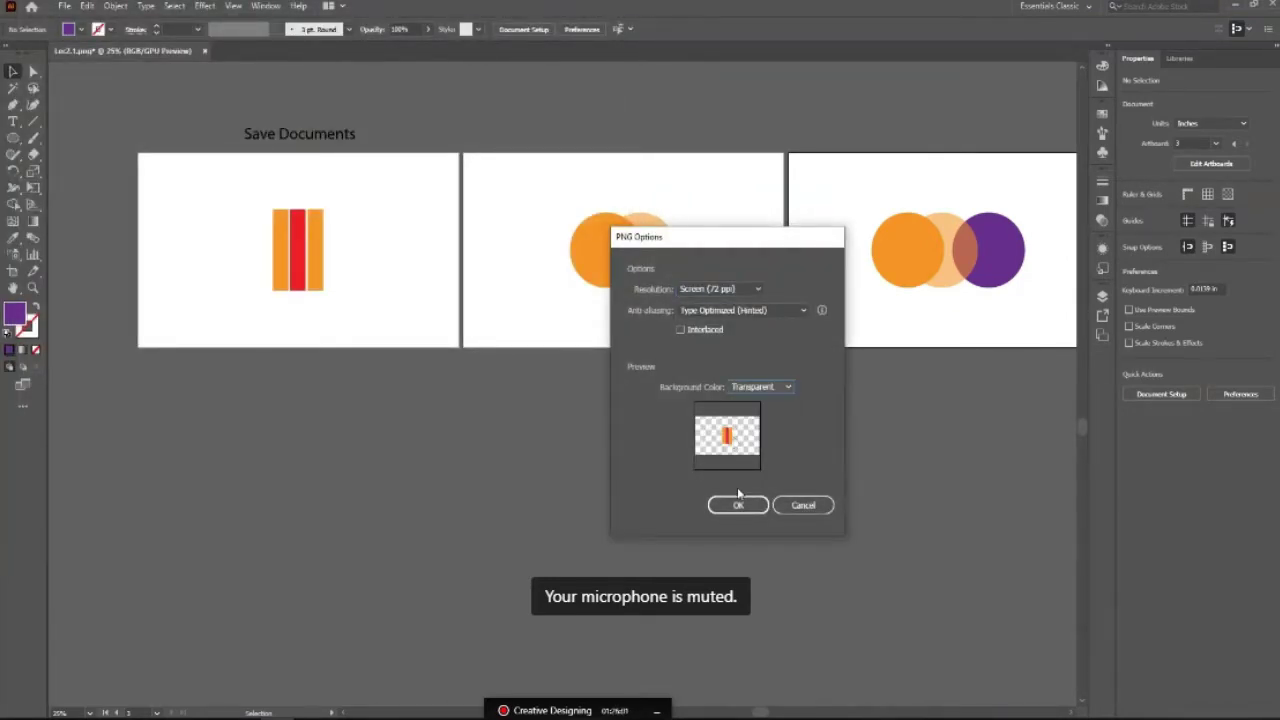
pyautogui.click(729, 505)
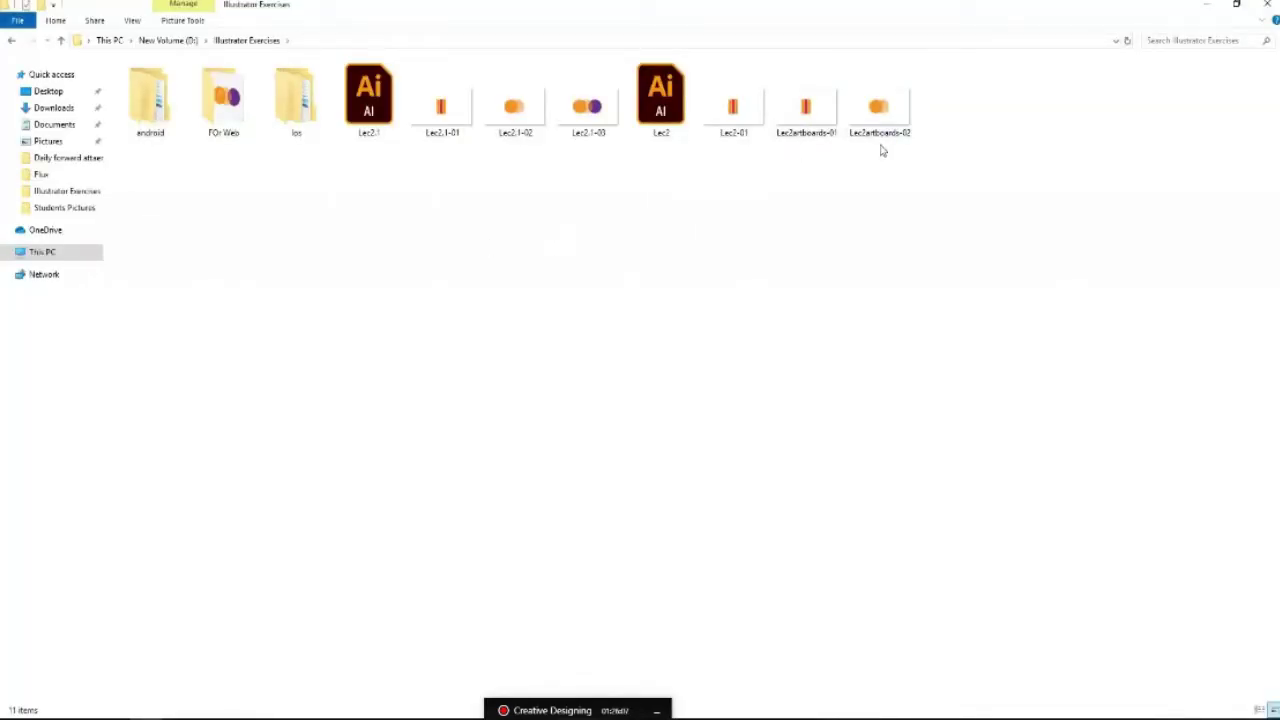
# Select Lec2.1-01 and Lec2.1-02 in Explorer and drag the stripes image into Illustrator.
pyautogui.click(446, 115)
pyautogui.click(517, 113)
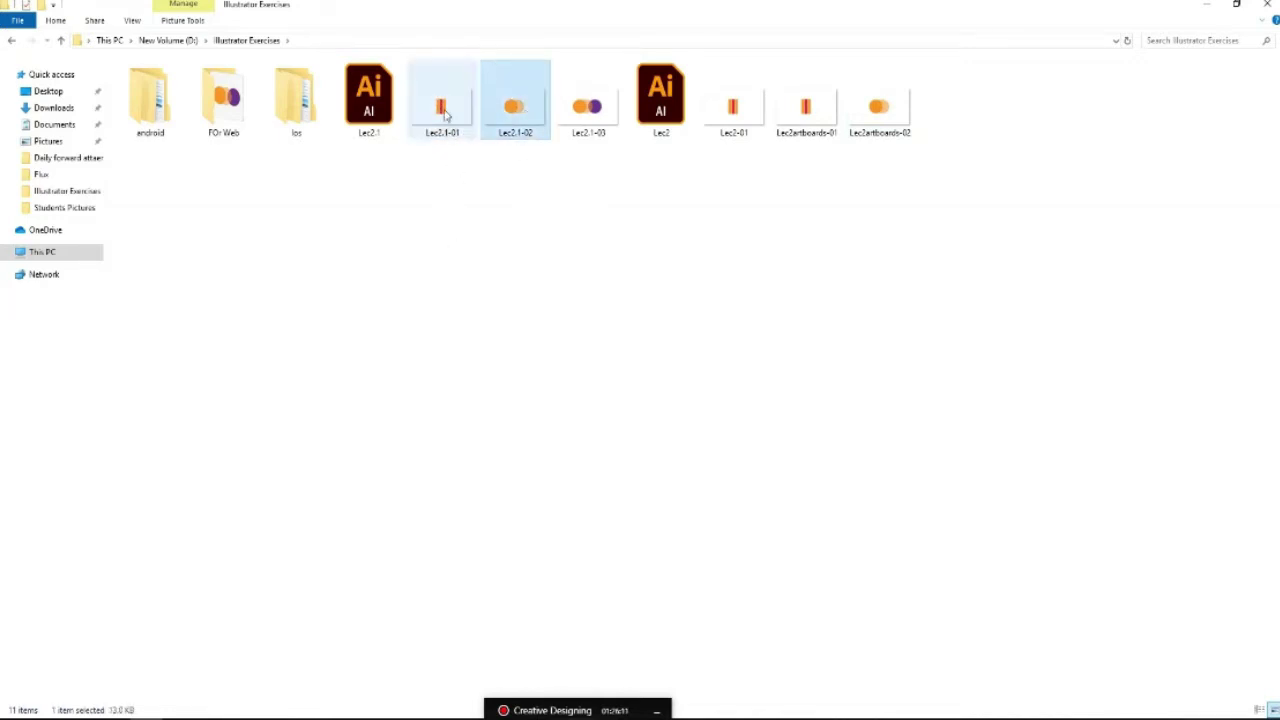
pyautogui.moveTo(446, 115); pyautogui.dragTo(350, 528)
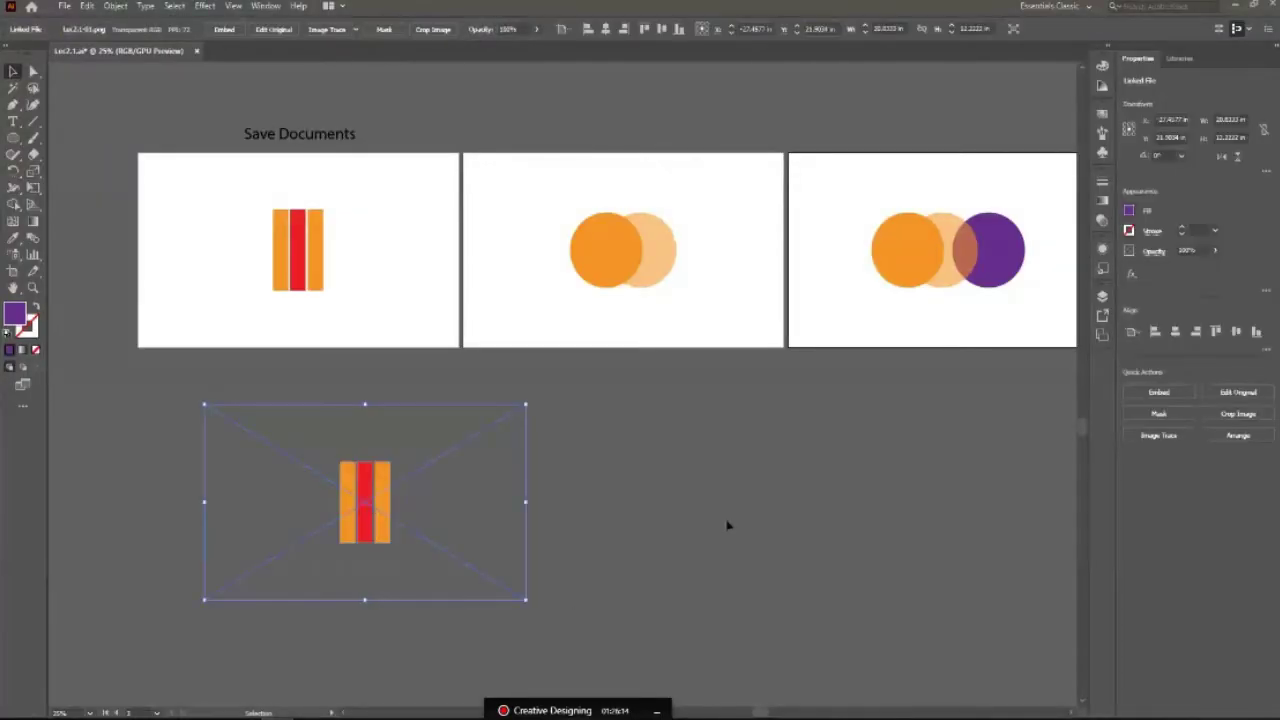
# Position the stripes image below the artboards and drop the two-circle image beside it.
pyautogui.click(728, 523)
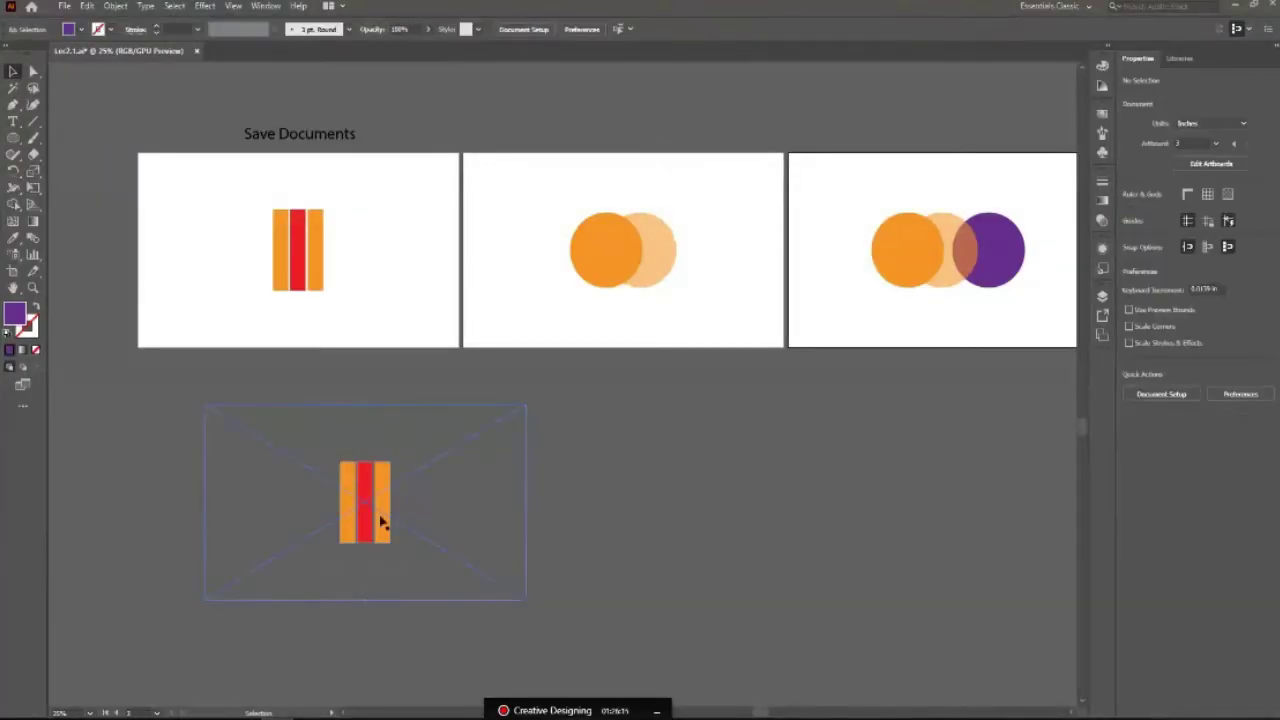
pyautogui.moveTo(380, 520)
pyautogui.mouseDown()
pyautogui.moveTo(270, 445)
pyautogui.moveTo(301, 482)
pyautogui.mouseUp()
pyautogui.click(526, 509)
pyautogui.click(540, 506)
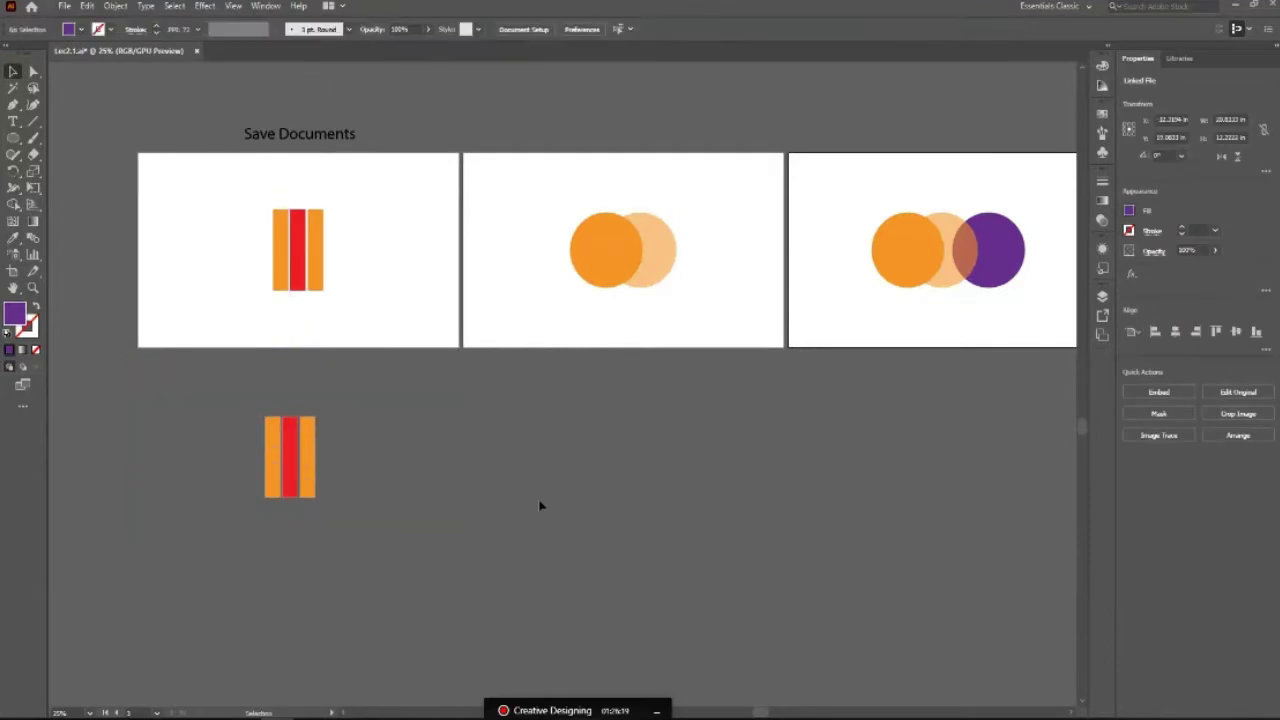
pyautogui.click(303, 476)
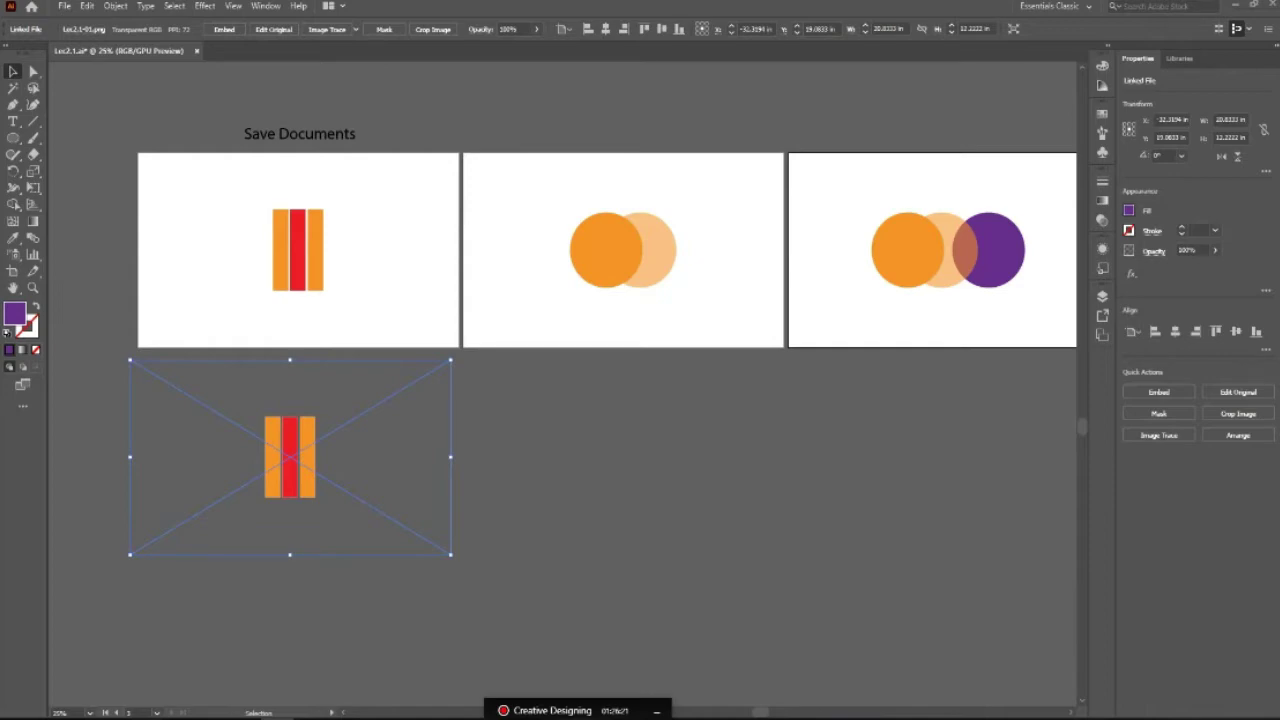
pyautogui.click(846, 540)
pyautogui.click(64, 5)
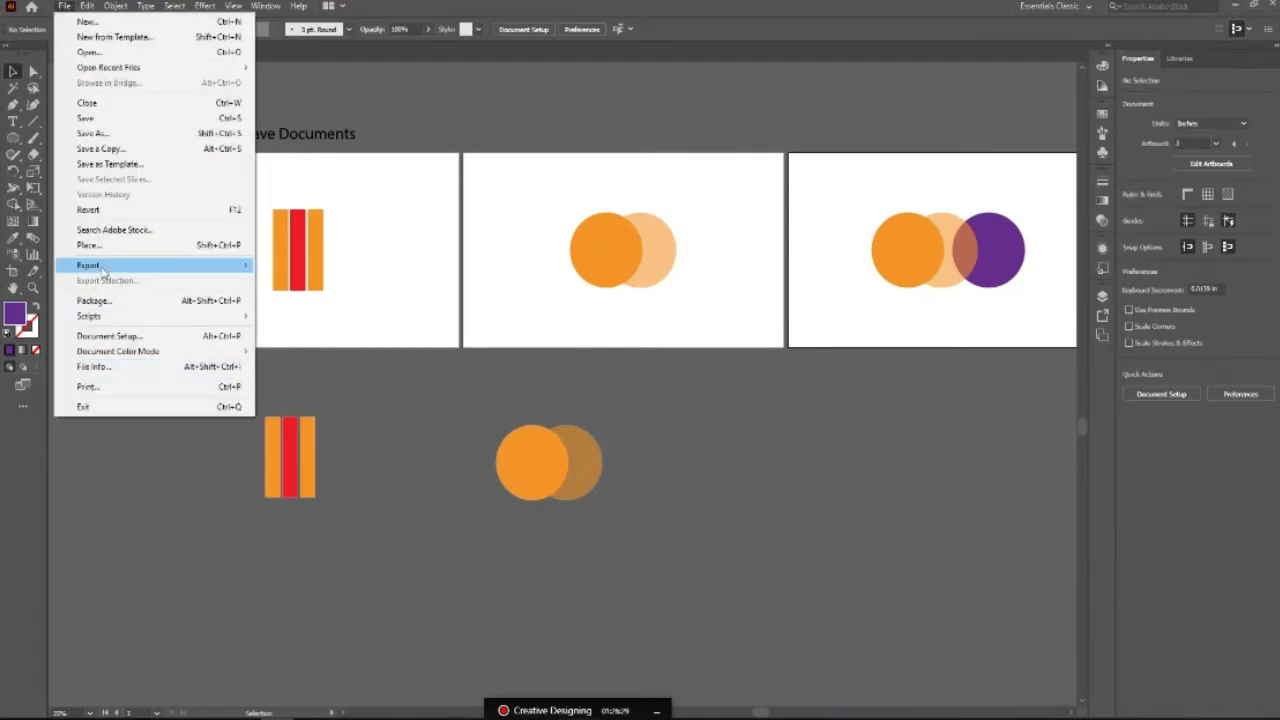
pyautogui.moveTo(88, 265)
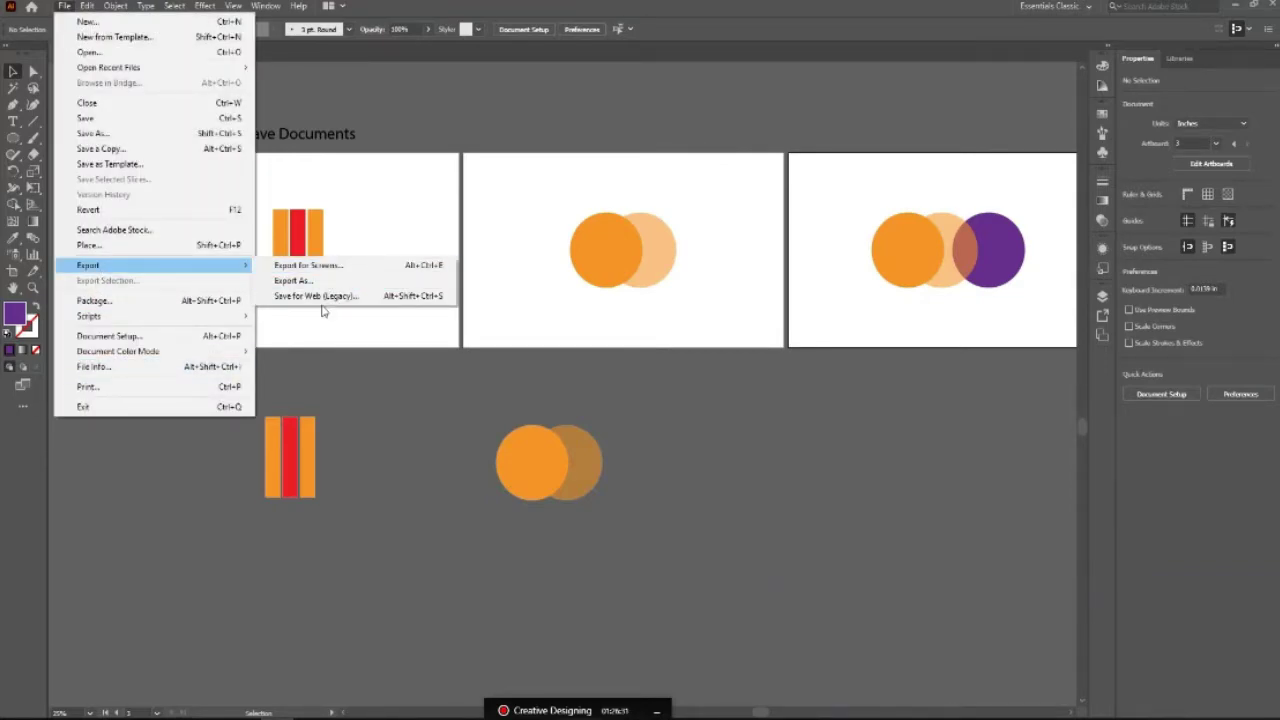
# Save the artboard for web, replacing the existing Loc2.1.png.
pyautogui.click(320, 296)
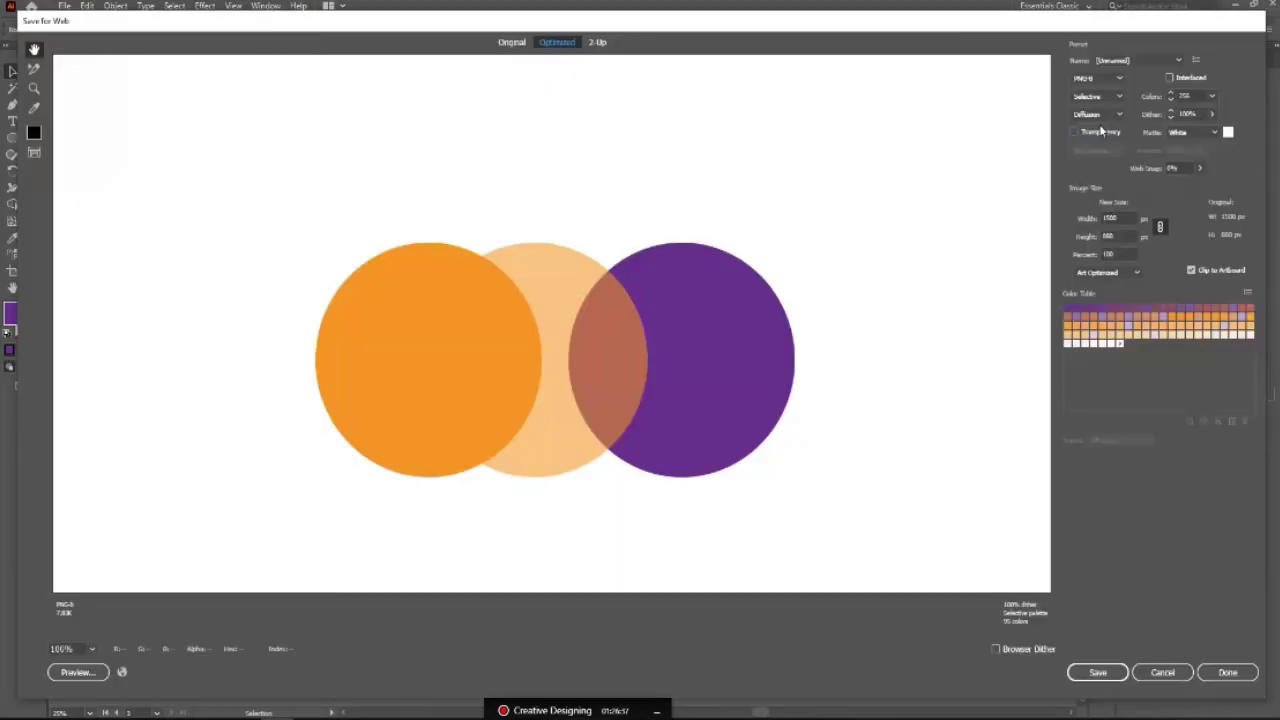
pyautogui.click(1097, 672)
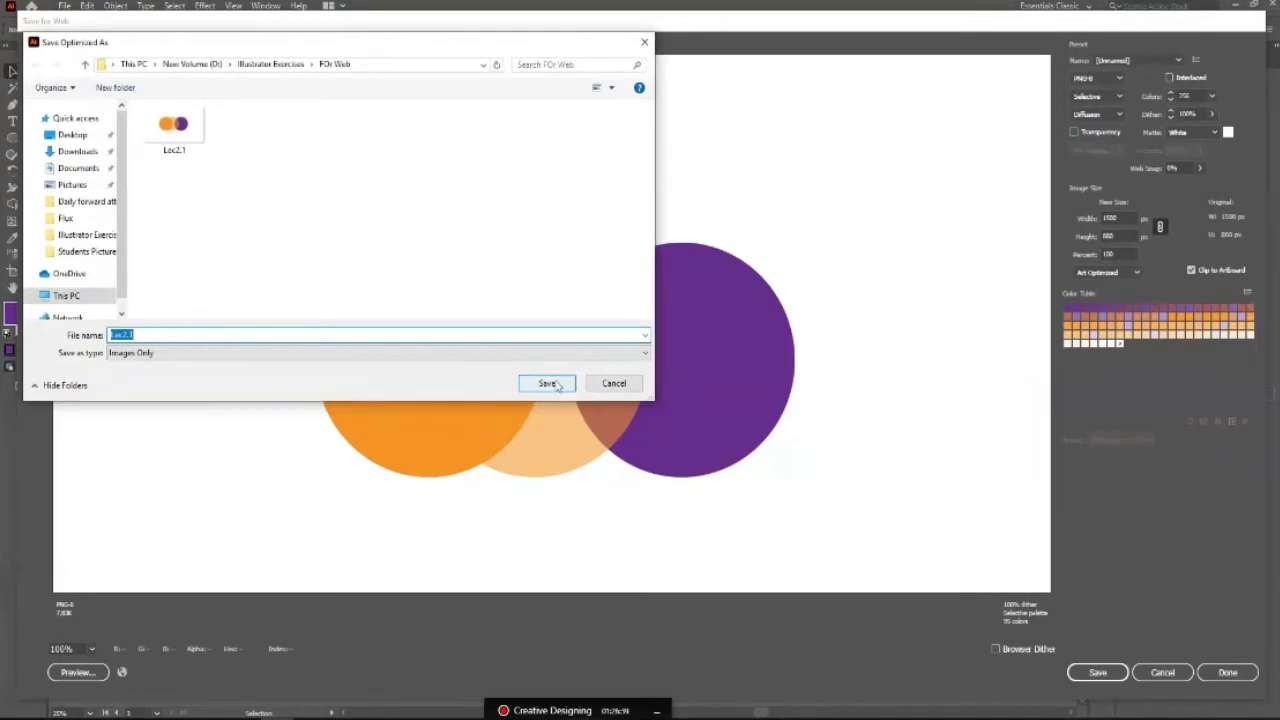
pyautogui.click(547, 383)
pyautogui.click(380, 244)
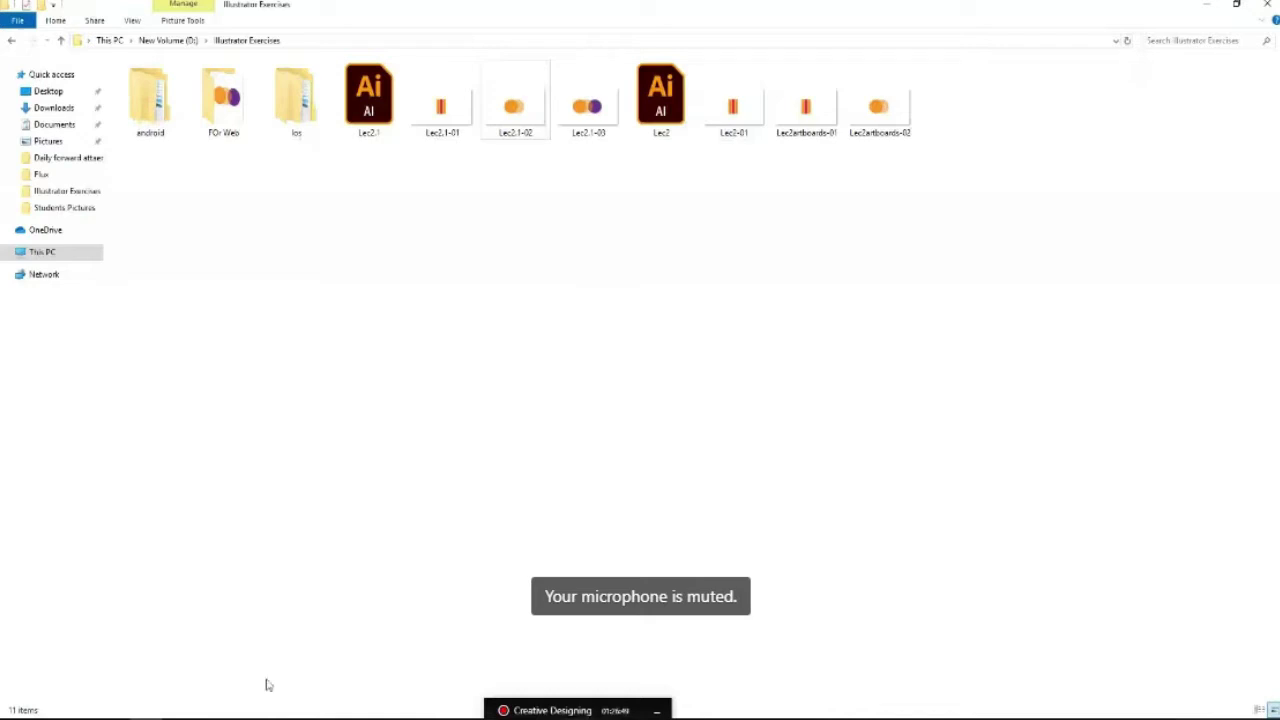
# Delete the placed two-circle image from the canvas and switch to File Explorer.
pyautogui.hotkey('alt', 'Tab')
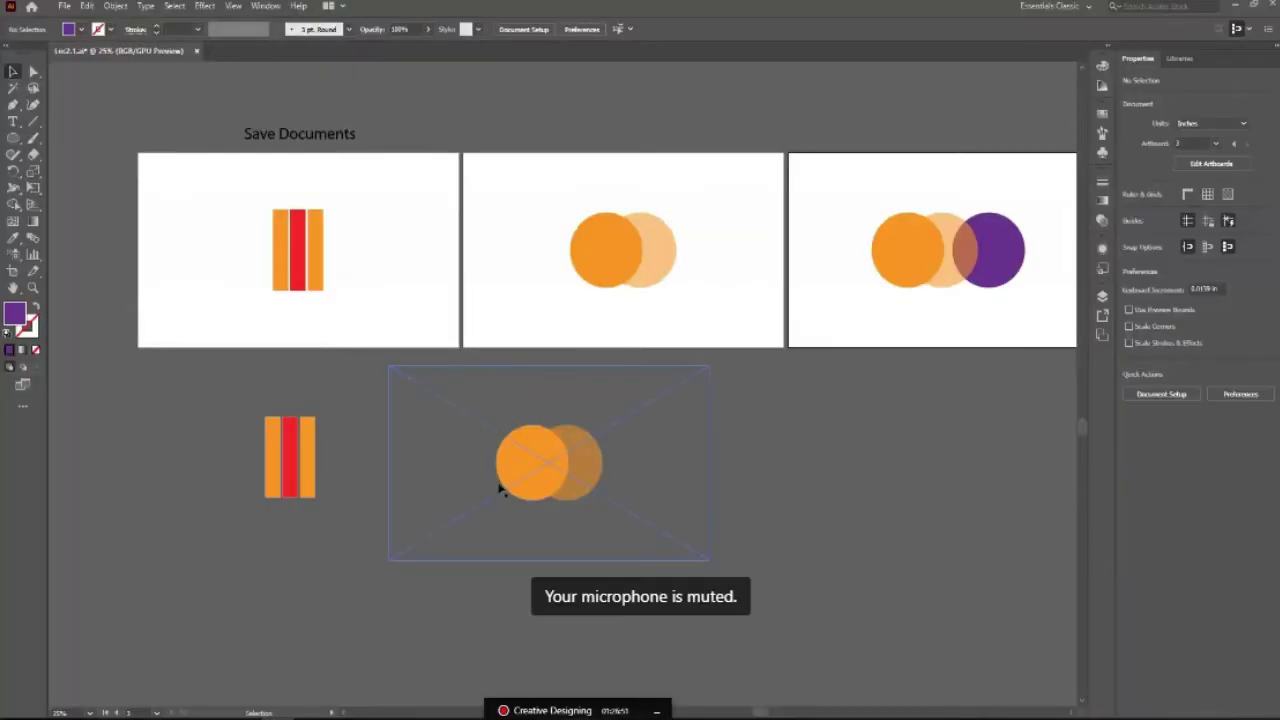
pyautogui.click(537, 481)
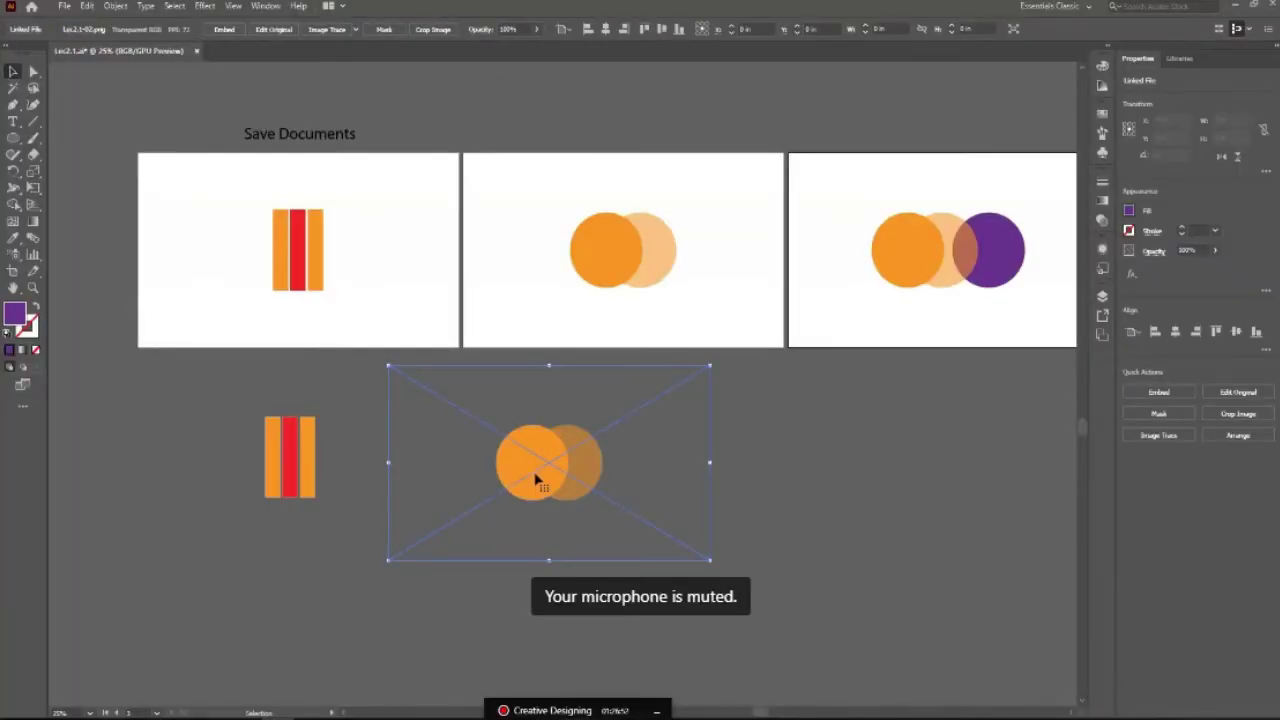
pyautogui.press('Delete')
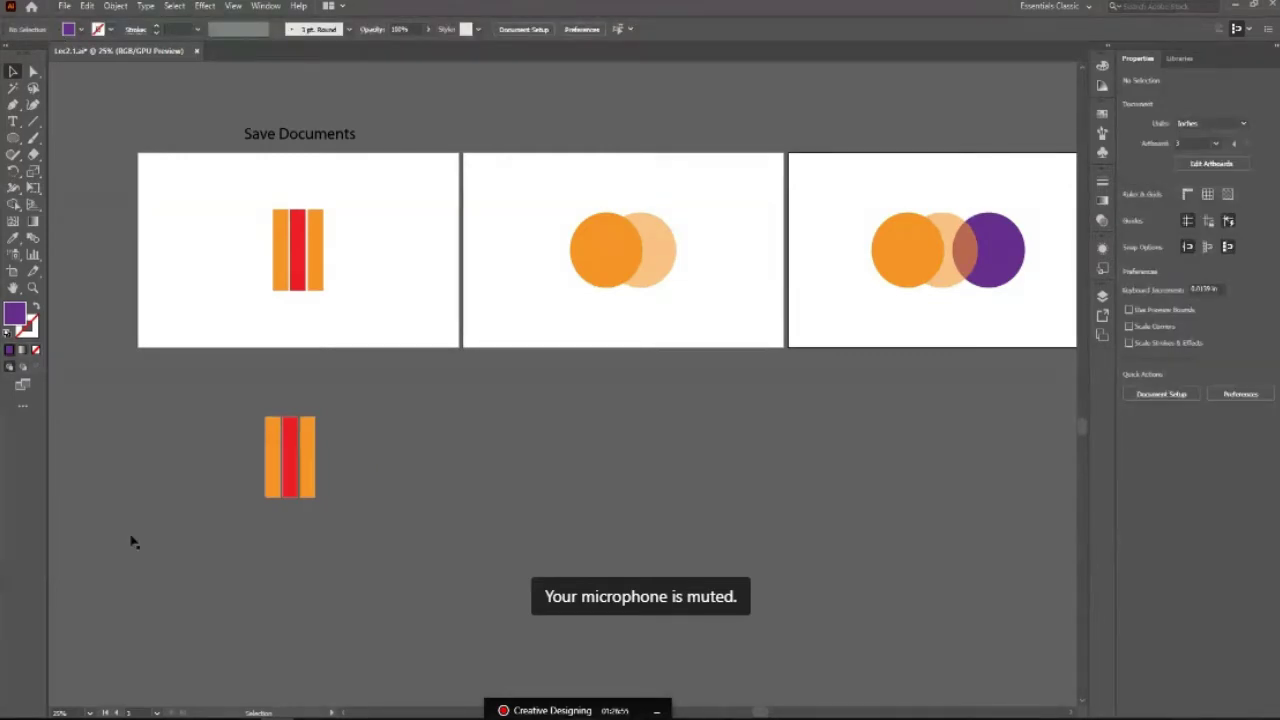
pyautogui.hotkey('alt', 'Tab')
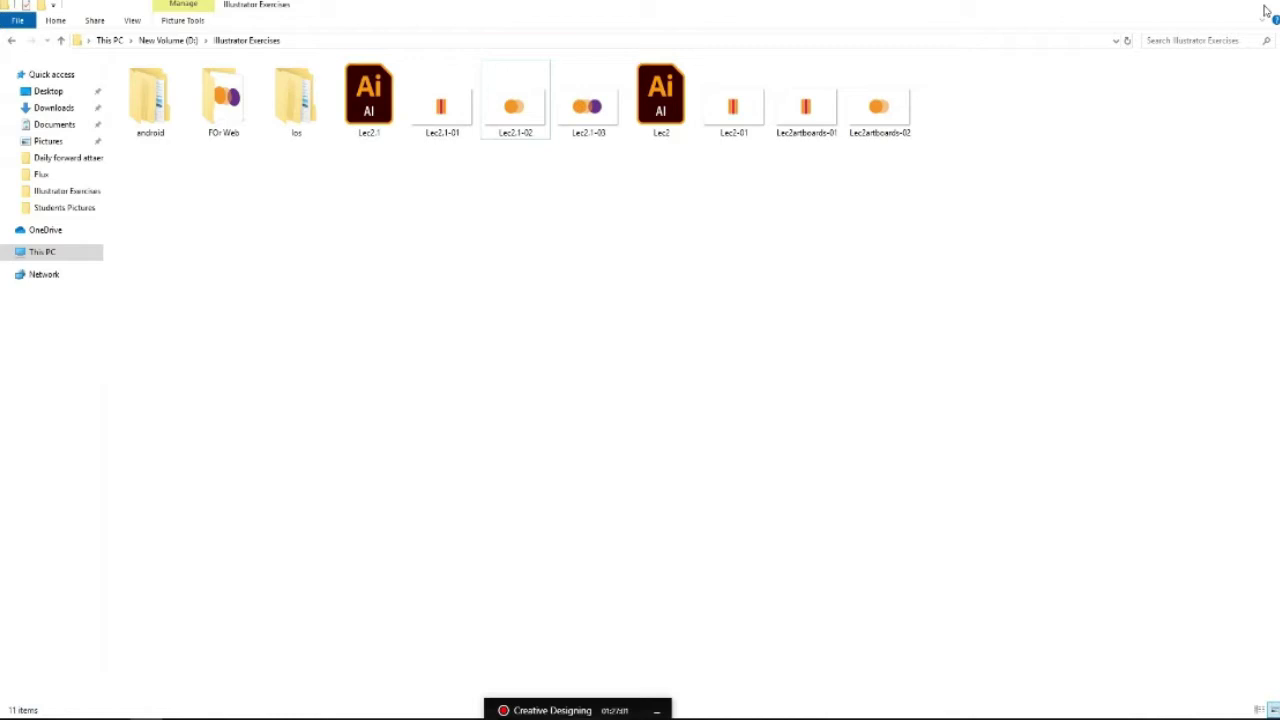
# Set up a Save for Web export with Transparency on and Matte set to None.
pyautogui.click(1264, 10)
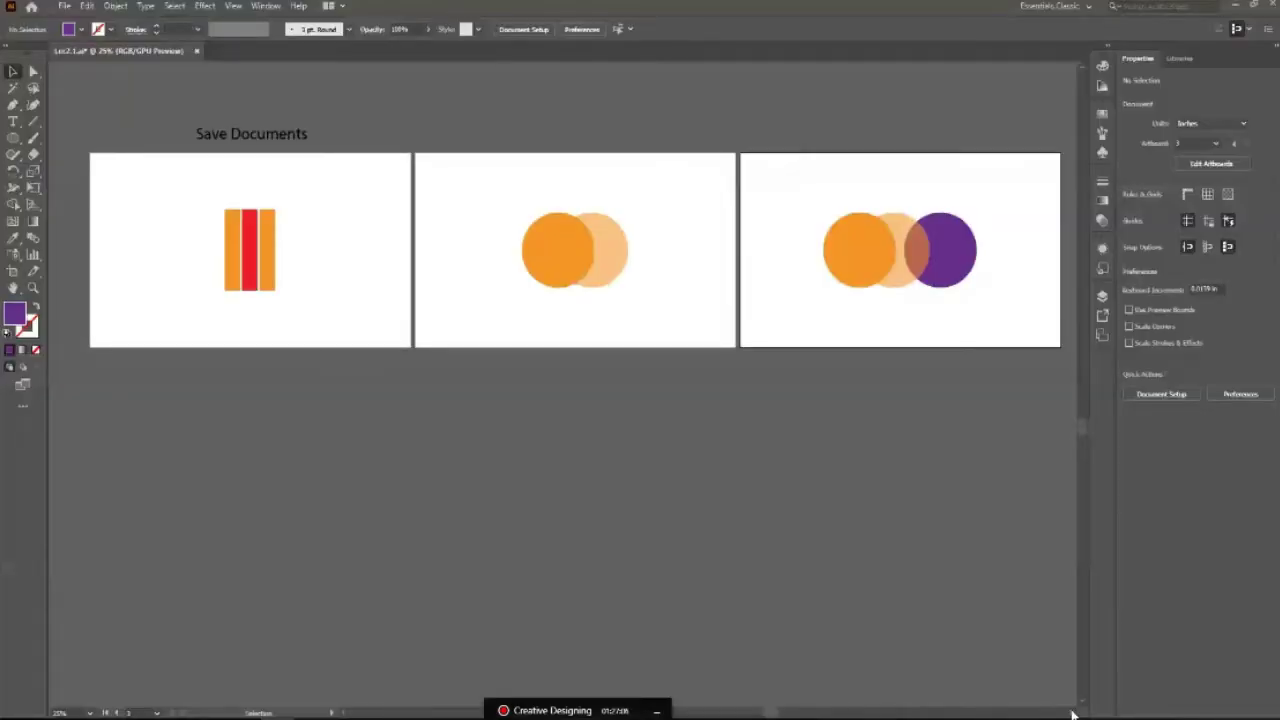
pyautogui.click(64, 8)
pyautogui.moveTo(88, 265)
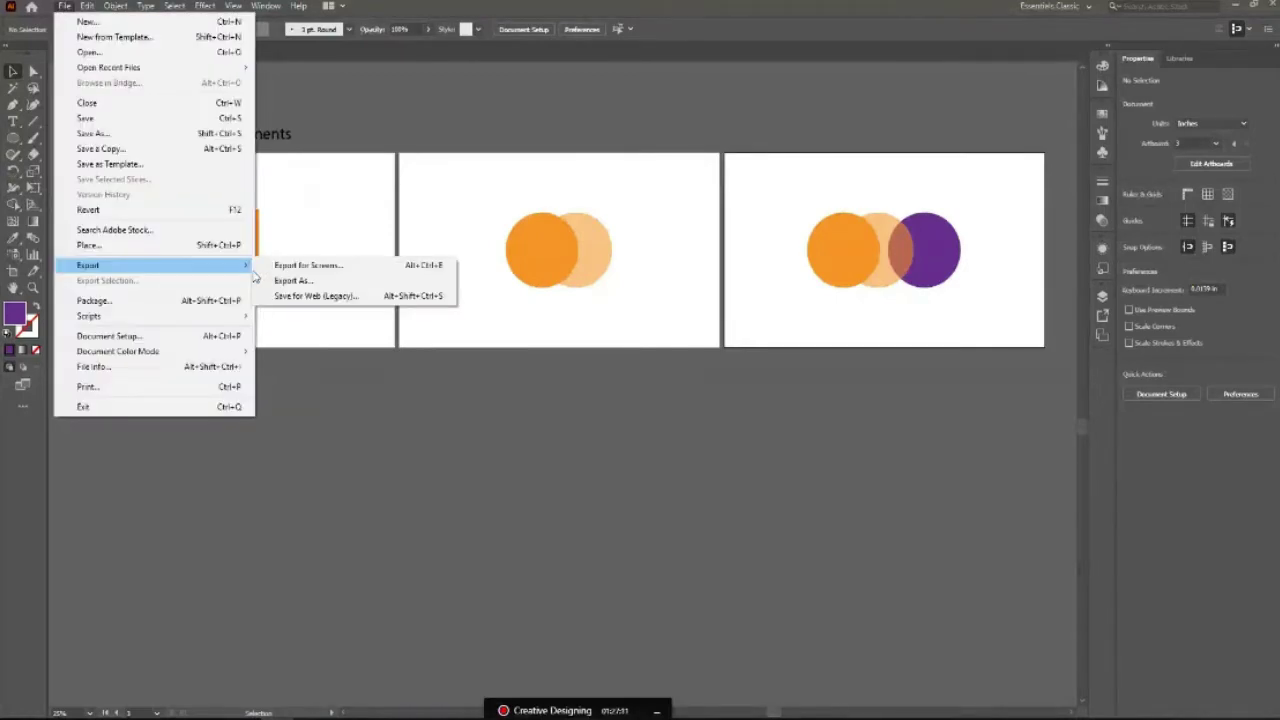
pyautogui.click(320, 296)
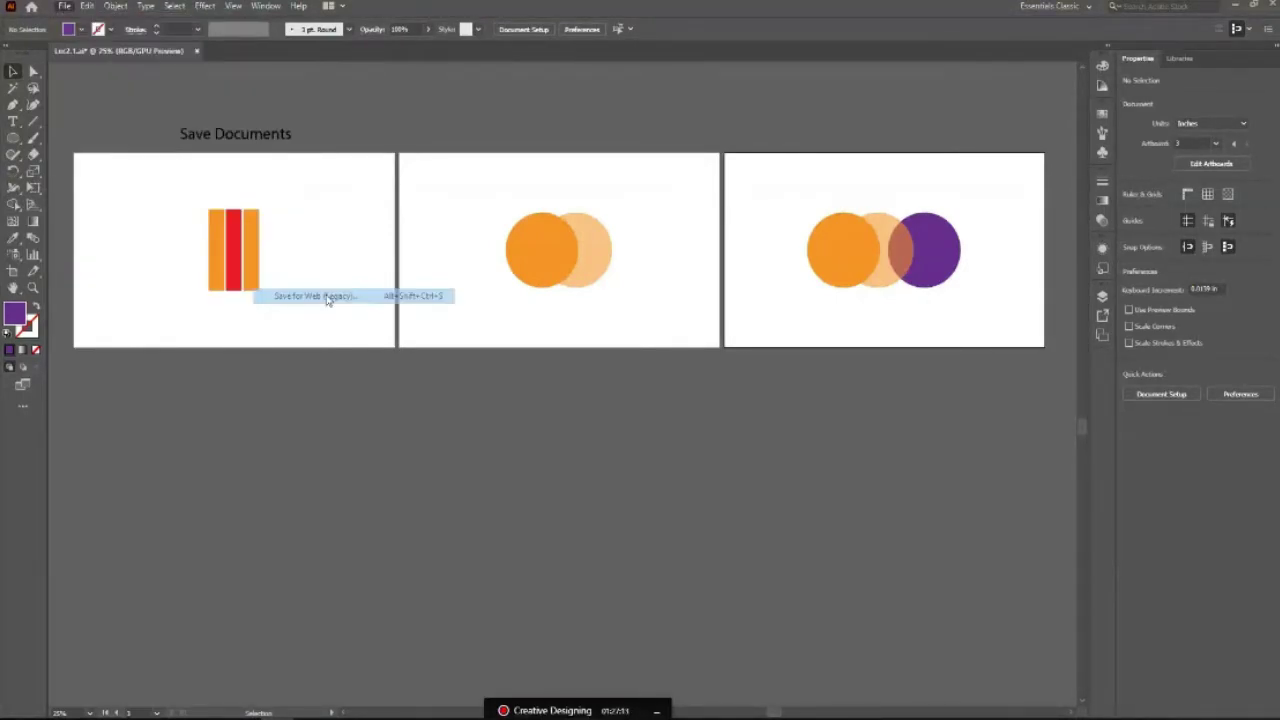
pyautogui.click(1074, 132)
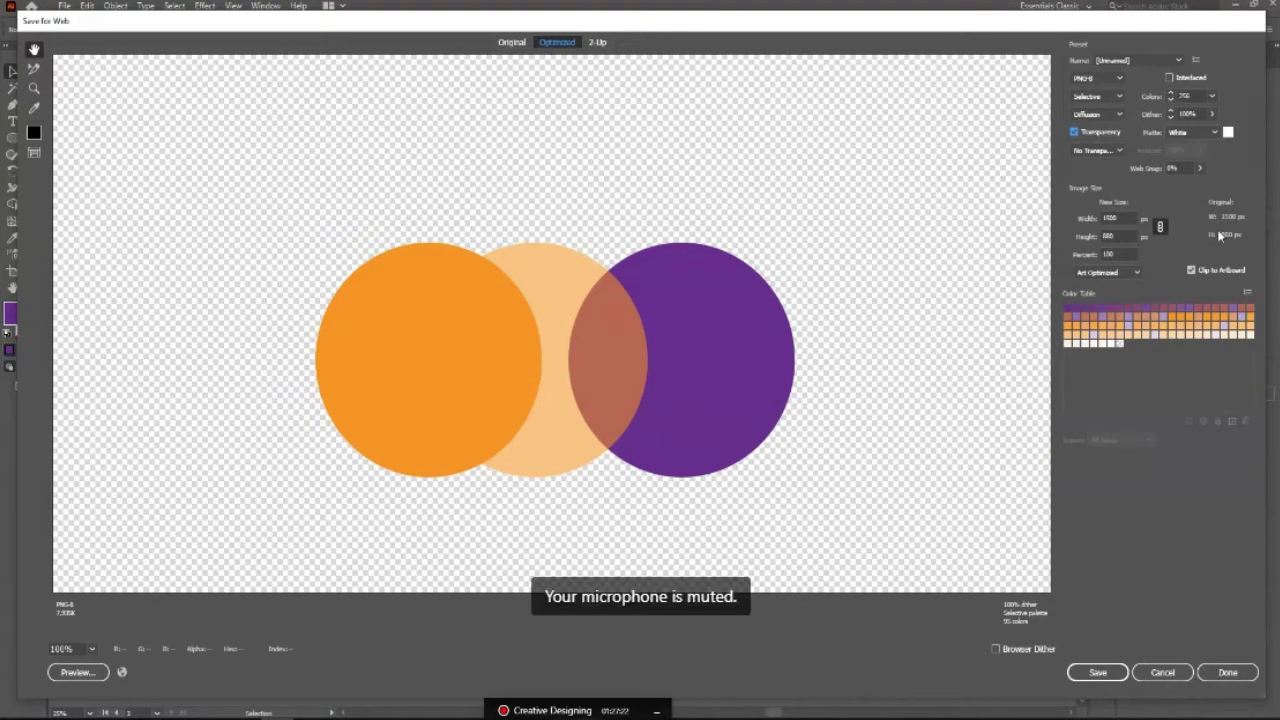
pyautogui.click(1193, 132)
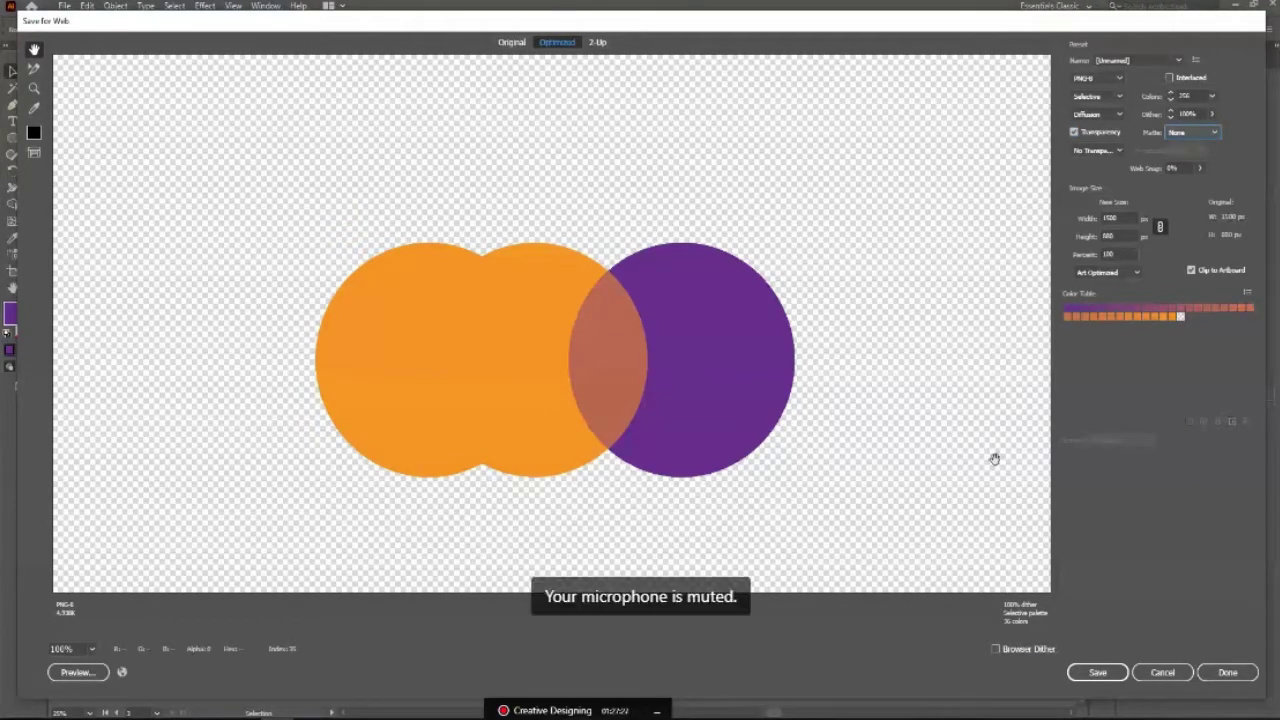
pyautogui.click(1097, 672)
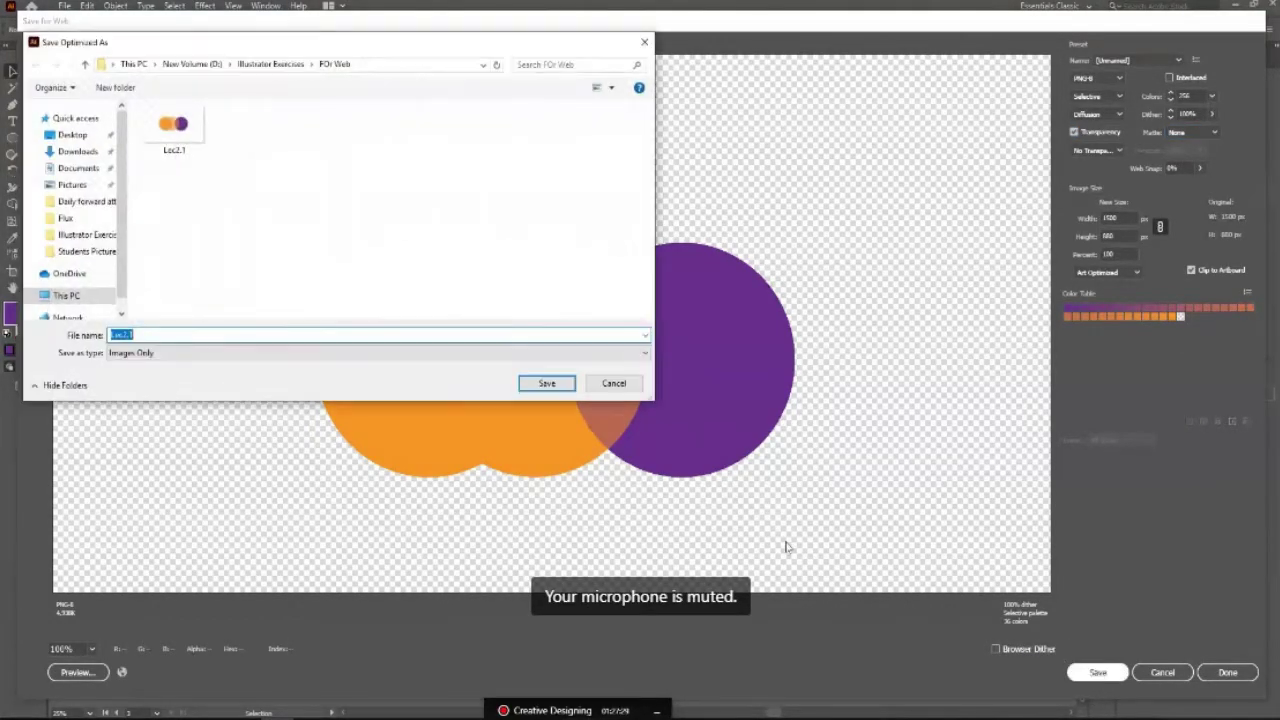
# Save the transparent PNG as Loc2.1trans in the FOr Web folder.
pyautogui.click(151, 334)
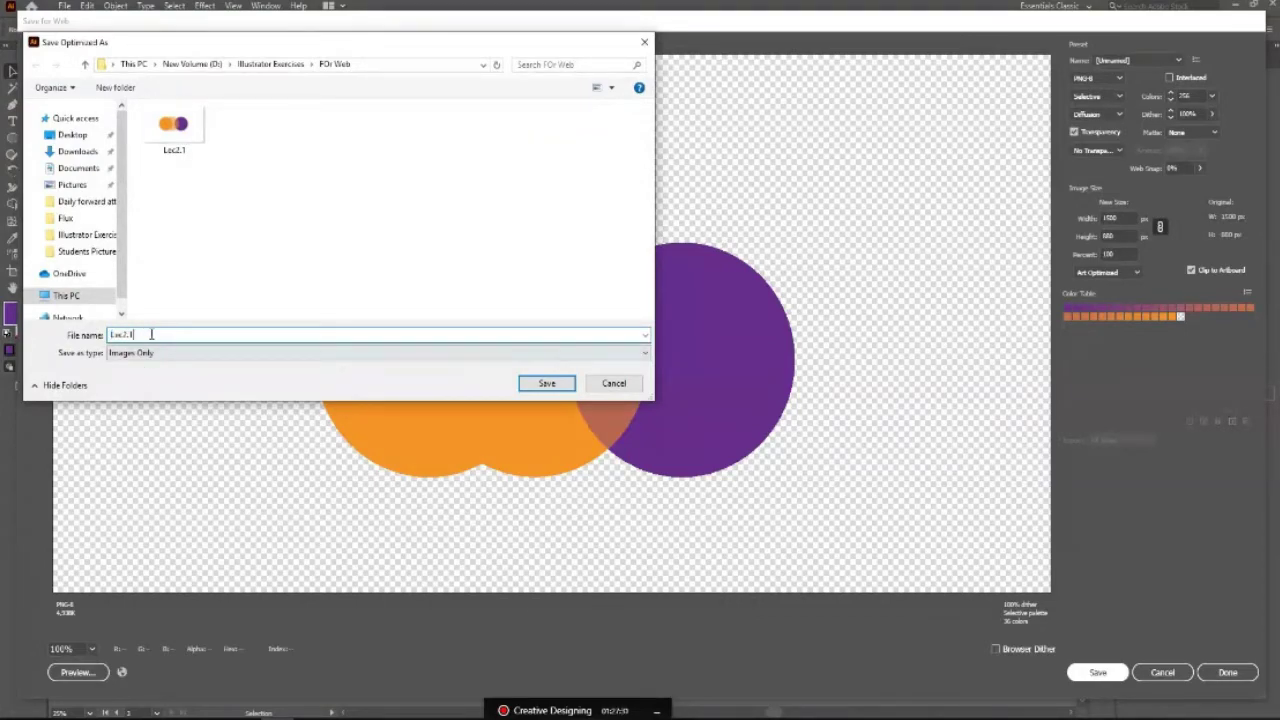
pyautogui.write('ts')
pyautogui.write('ns')
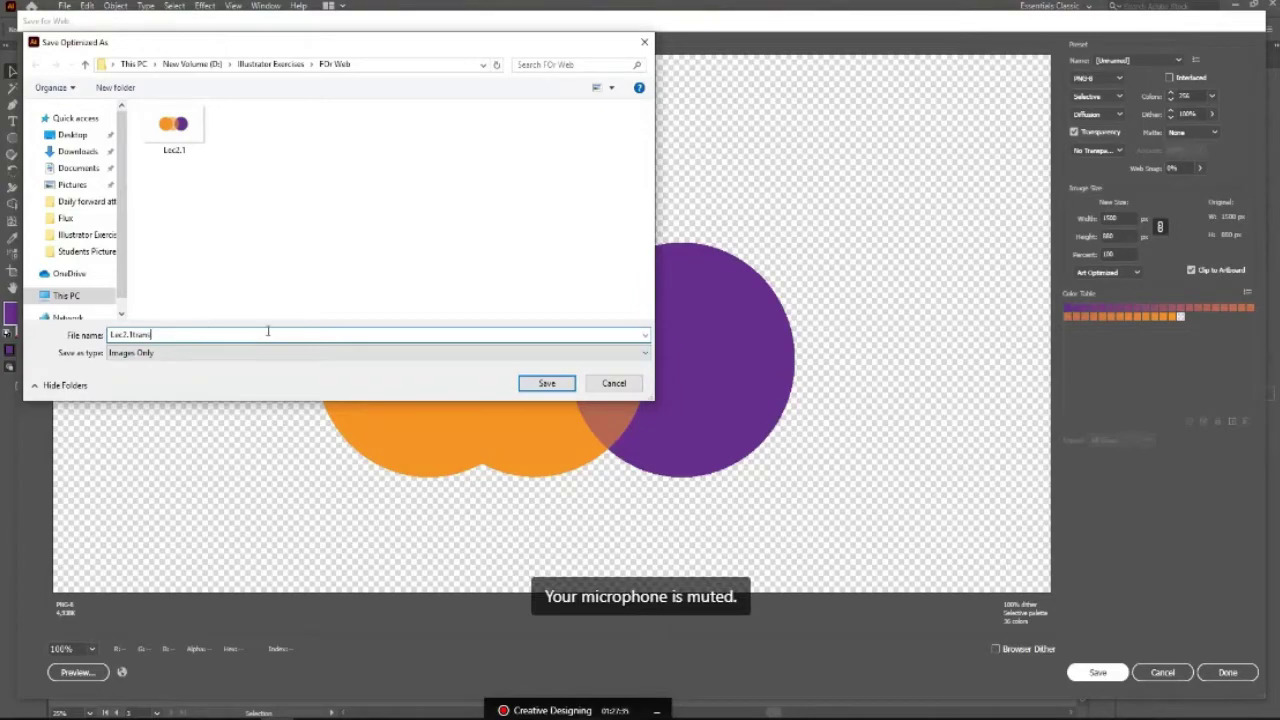
pyautogui.click(553, 386)
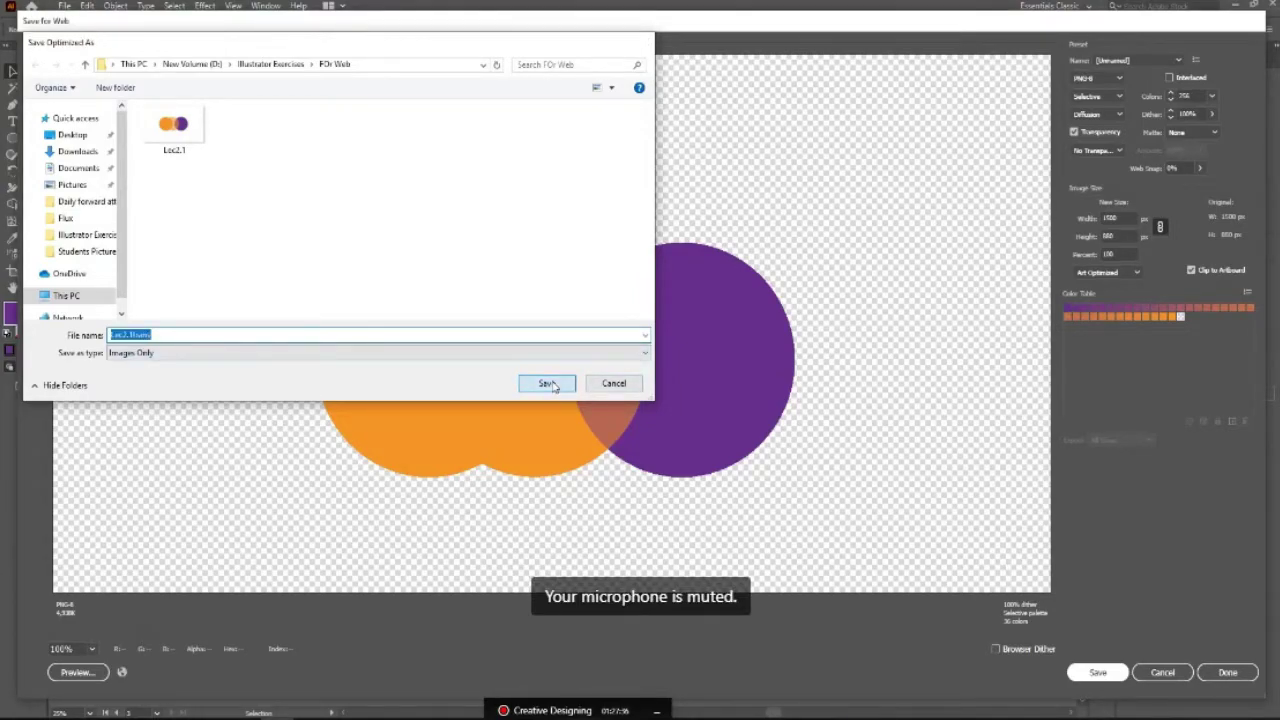
pyautogui.press('super+e')
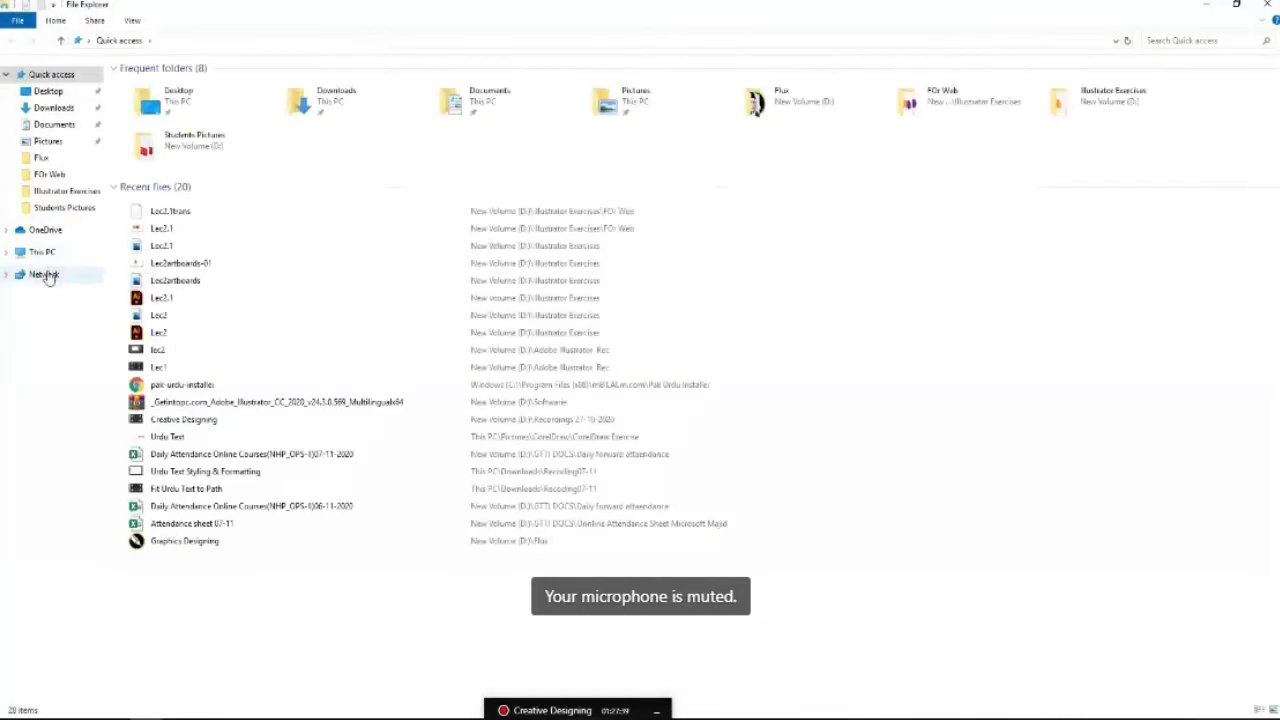
# Browse in File Explorer to D: > Illustrator Exercises > FOr Web.
pyautogui.click(45, 252)
pyautogui.doubleClick(311, 196)
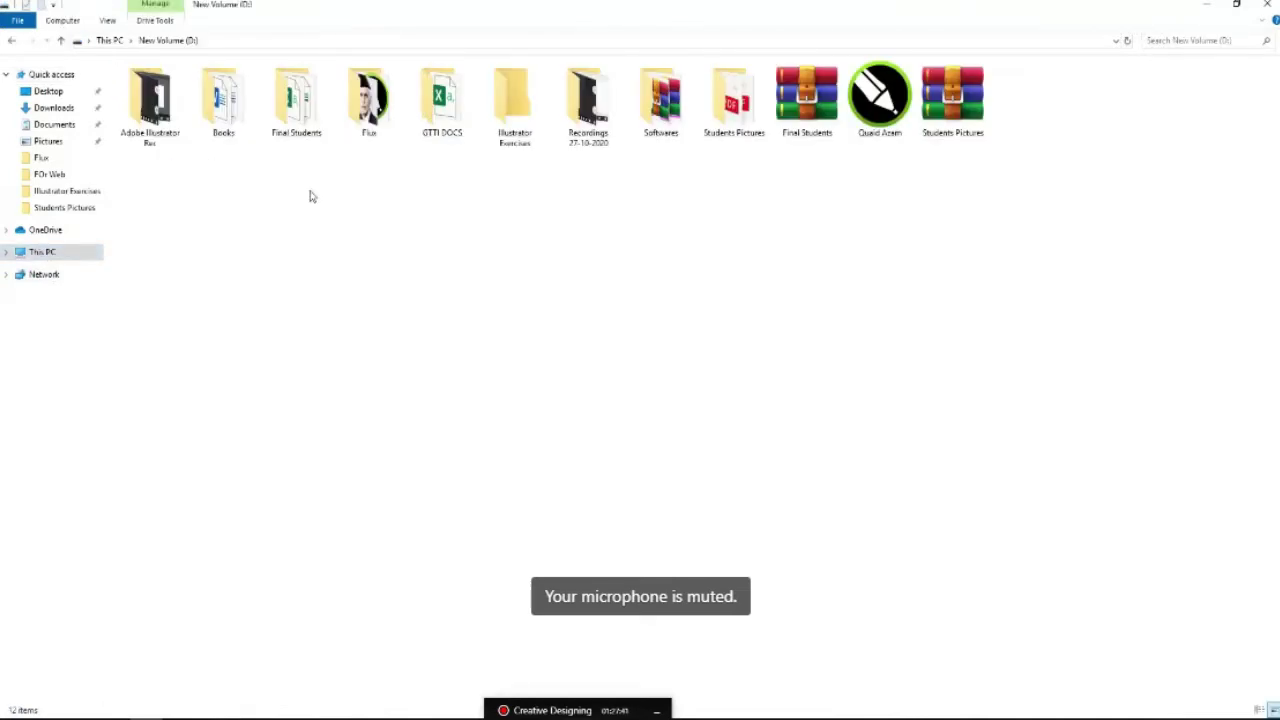
pyautogui.doubleClick(514, 100)
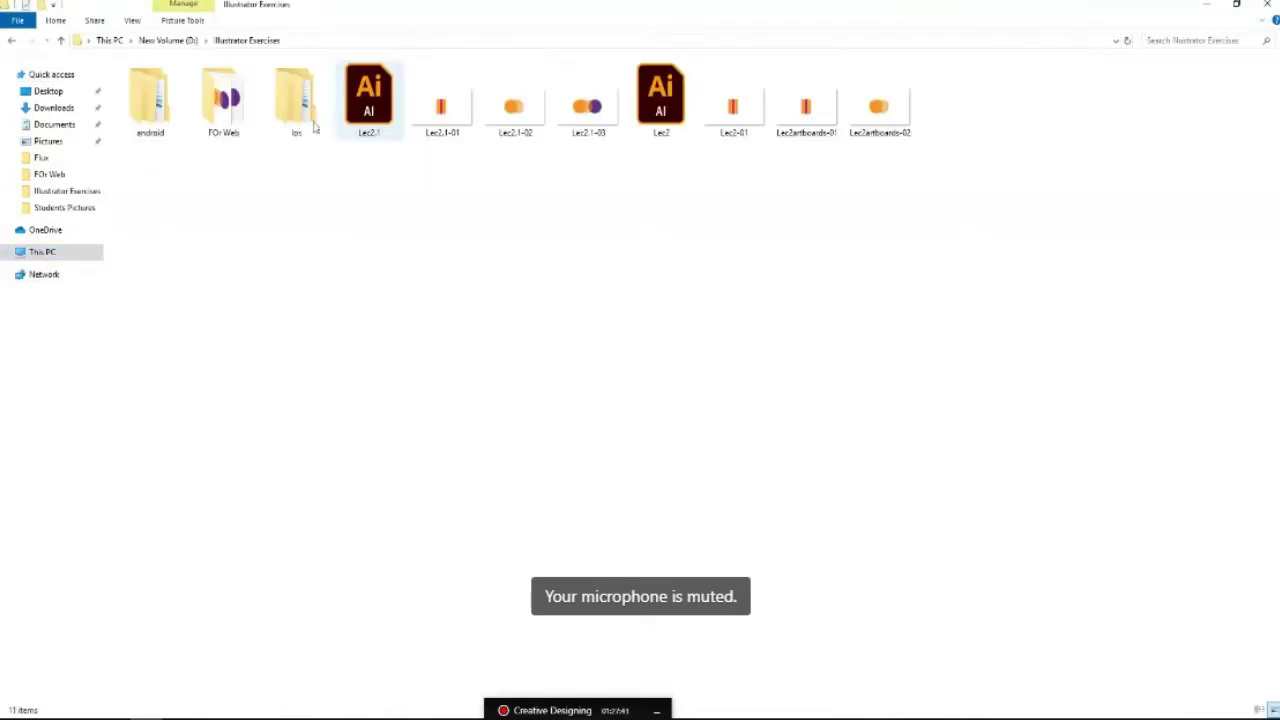
pyautogui.doubleClick(244, 104)
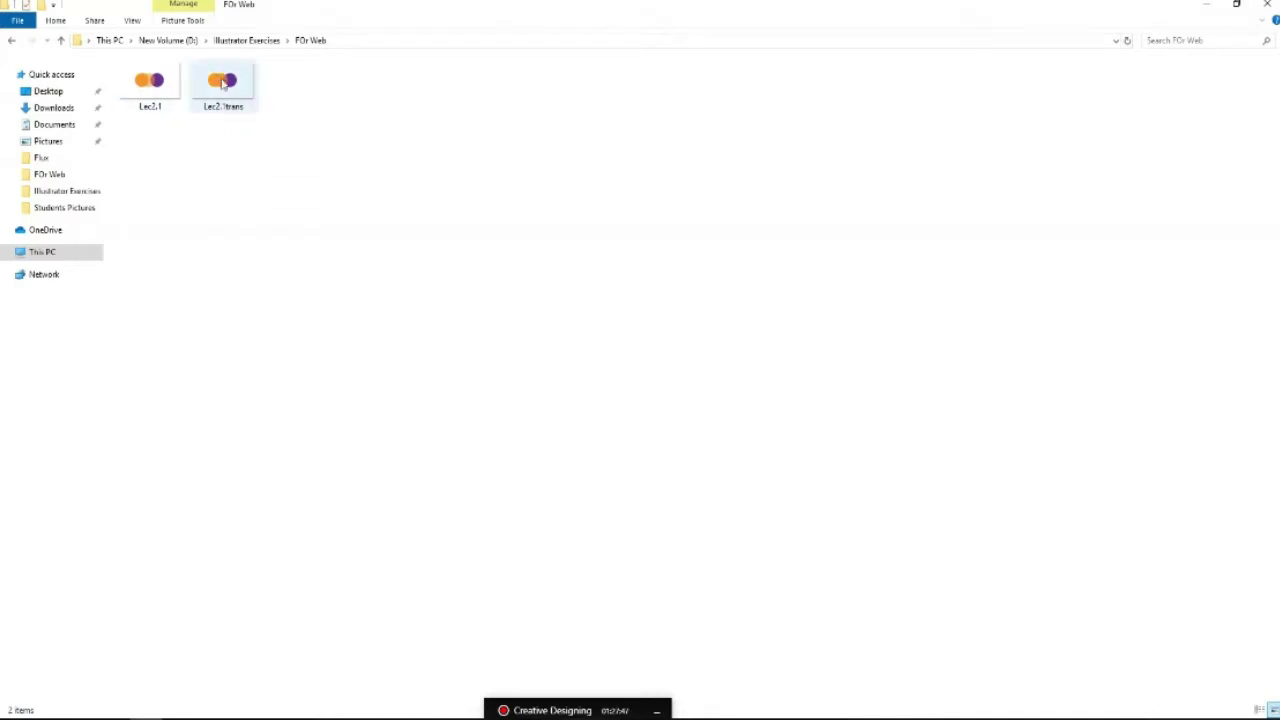
# Place Lec2.1trans on the Illustrator canvas below the artboards, then delete it.
pyautogui.moveTo(223, 82)
pyautogui.mouseDown()
pyautogui.moveTo(283, 716)
pyautogui.moveTo(446, 440)
pyautogui.moveTo(398, 531)
pyautogui.moveTo(408, 500)
pyautogui.mouseUp()
pyautogui.click(600, 480)
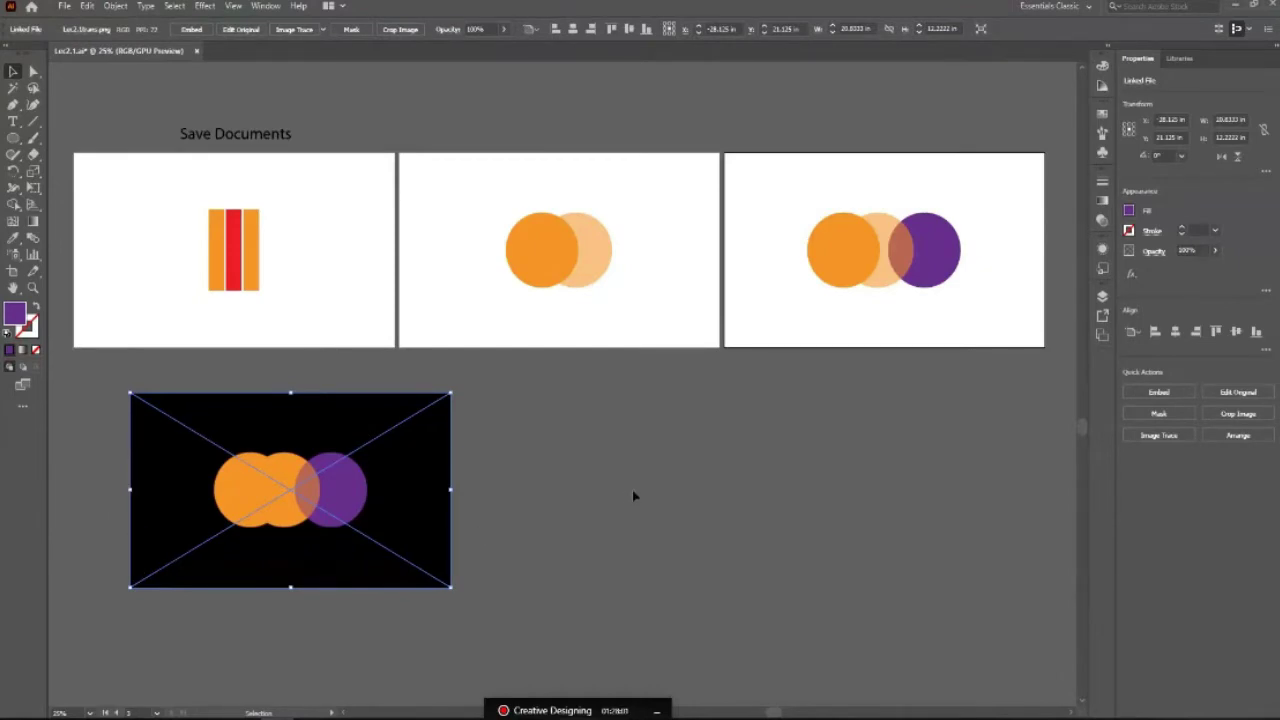
pyautogui.press('Delete')
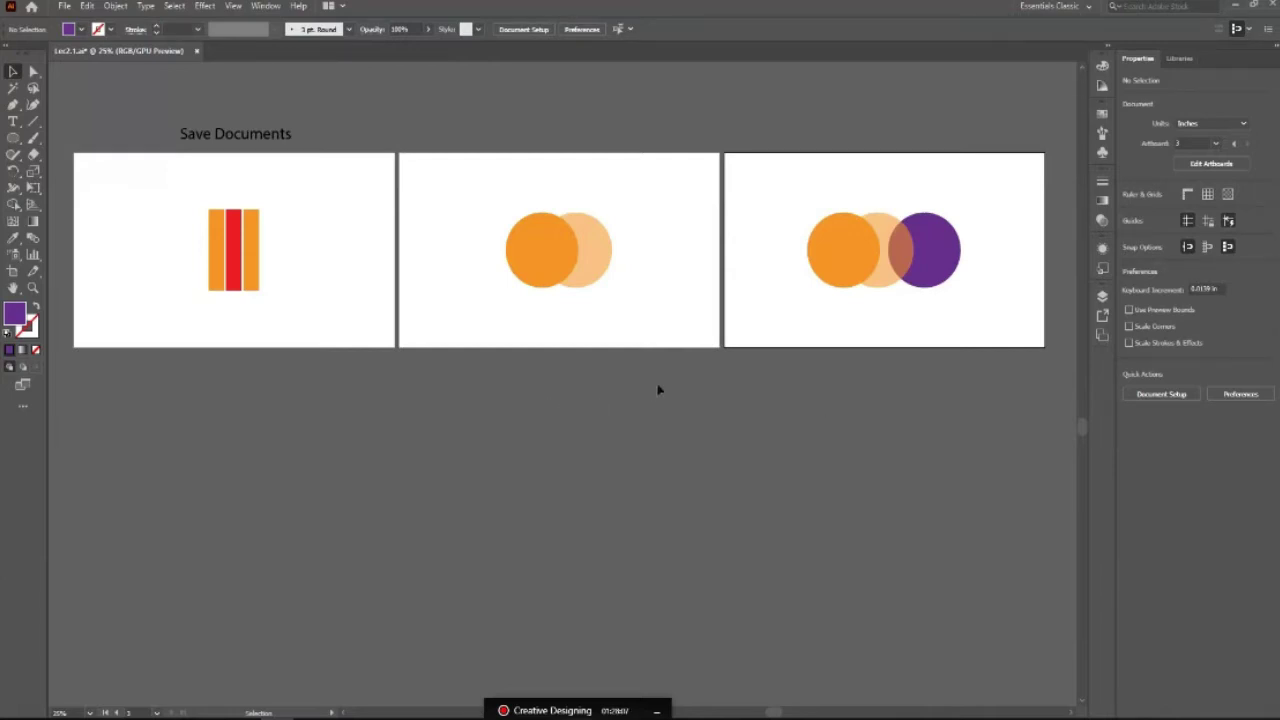
# Draw a square on the new artboard and fill it orange.
pyautogui.click(66, 8)
pyautogui.moveTo(140, 266)
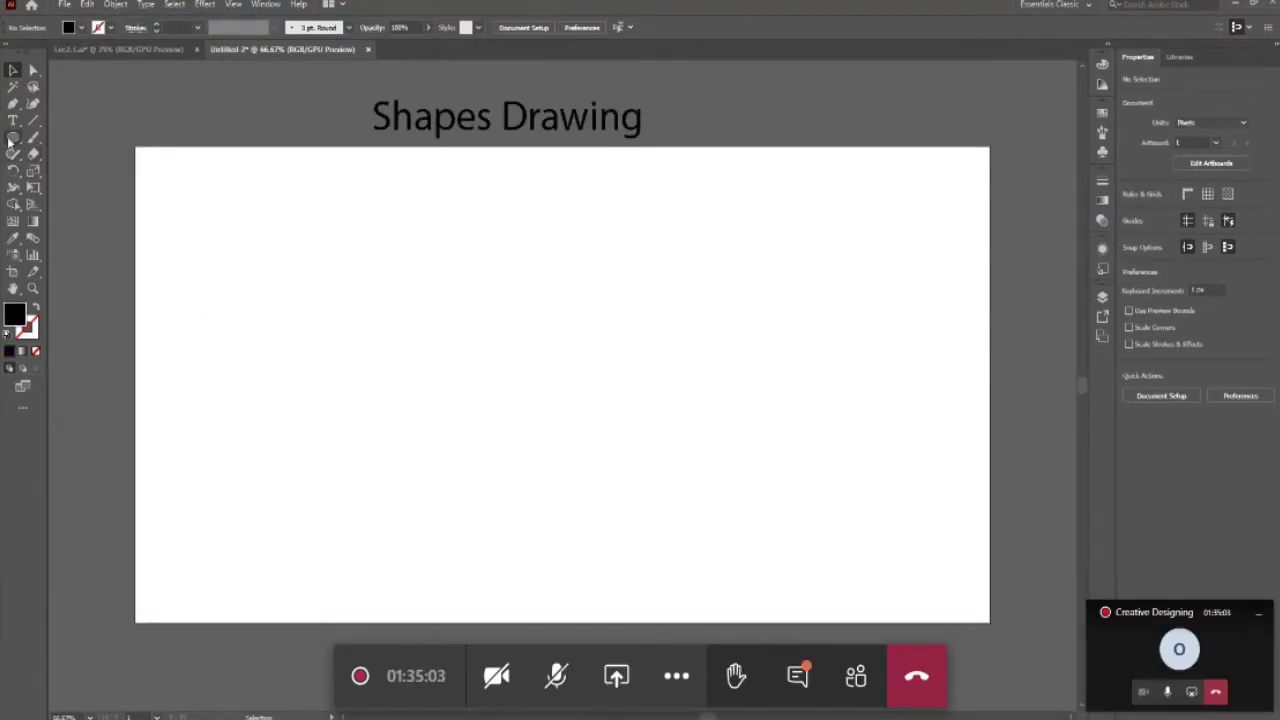
pyautogui.moveTo(10, 143); pyautogui.dragTo(110, 137)
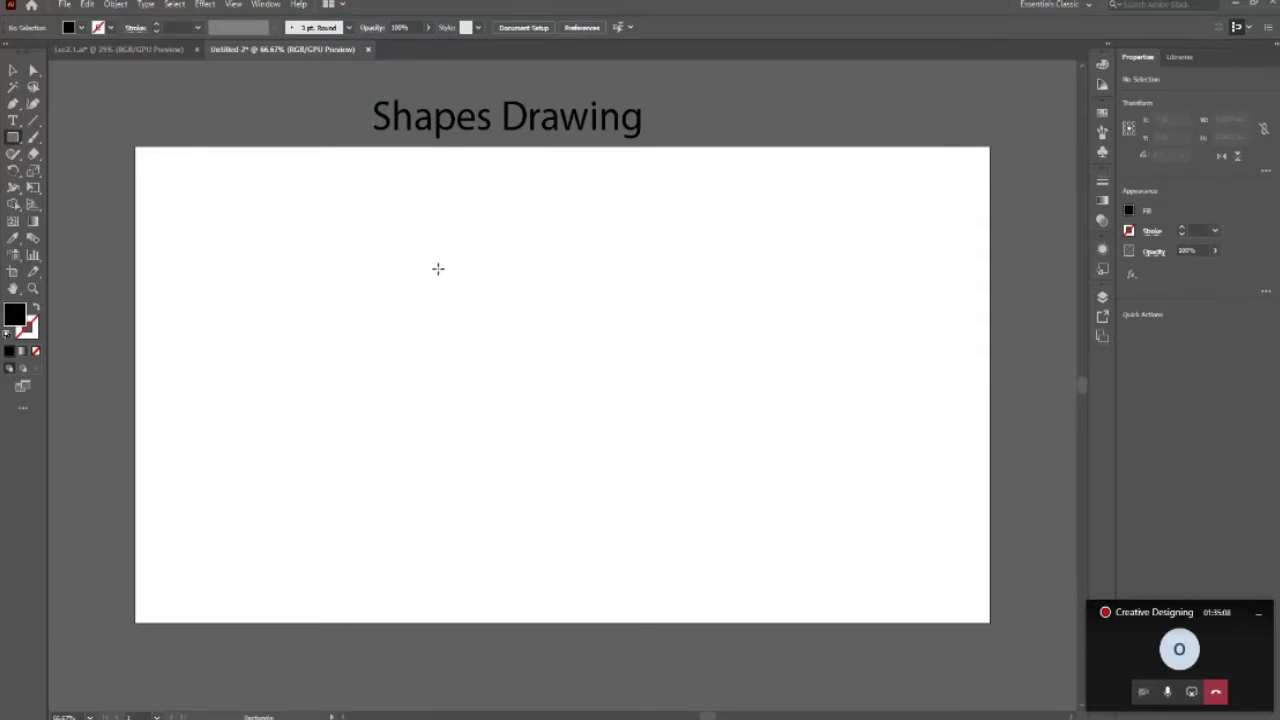
pyautogui.moveTo(398, 283); pyautogui.dragTo(553, 436)
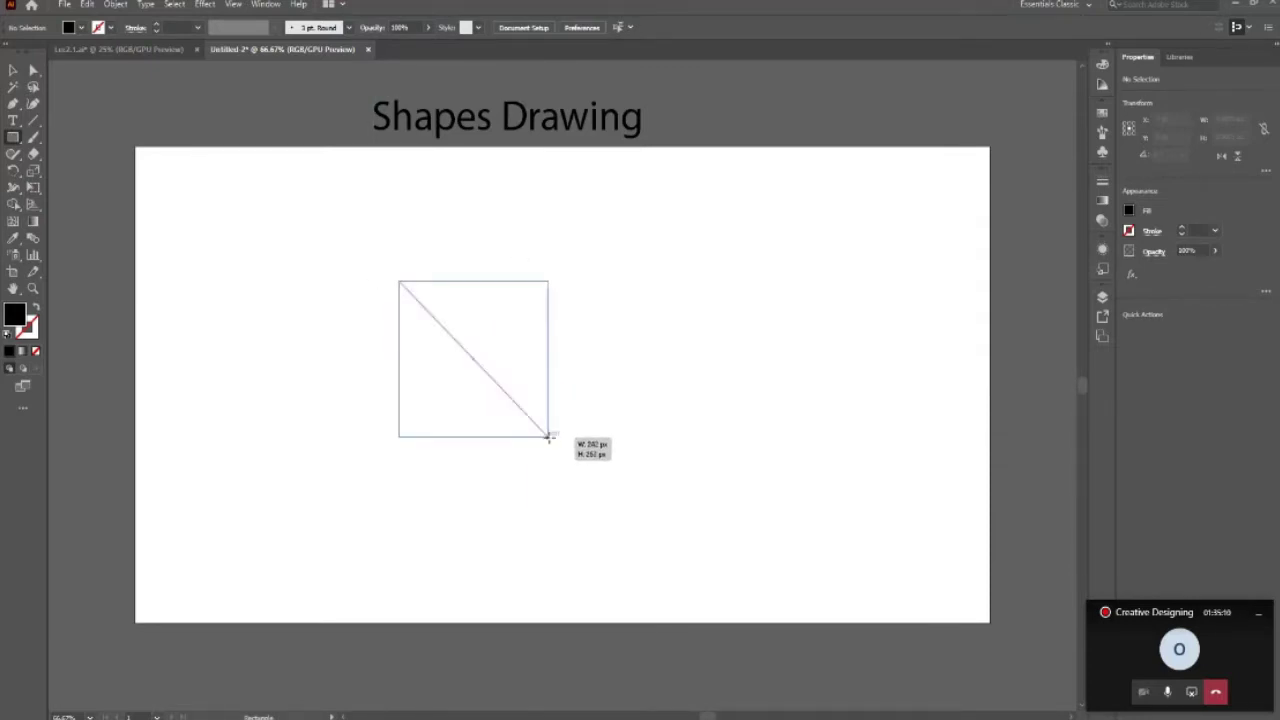
pyautogui.click(97, 27)
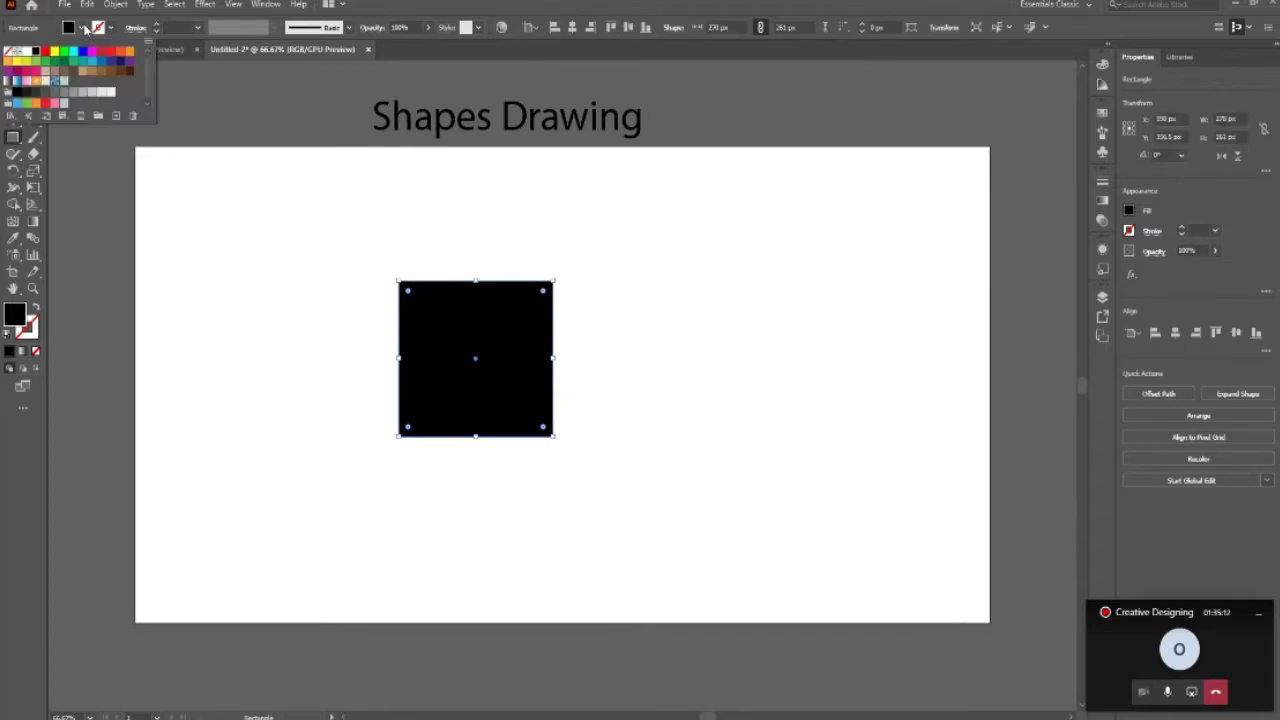
pyautogui.click(129, 52)
# Move the orange square right and down, then reselect it.
pyautogui.press('v')
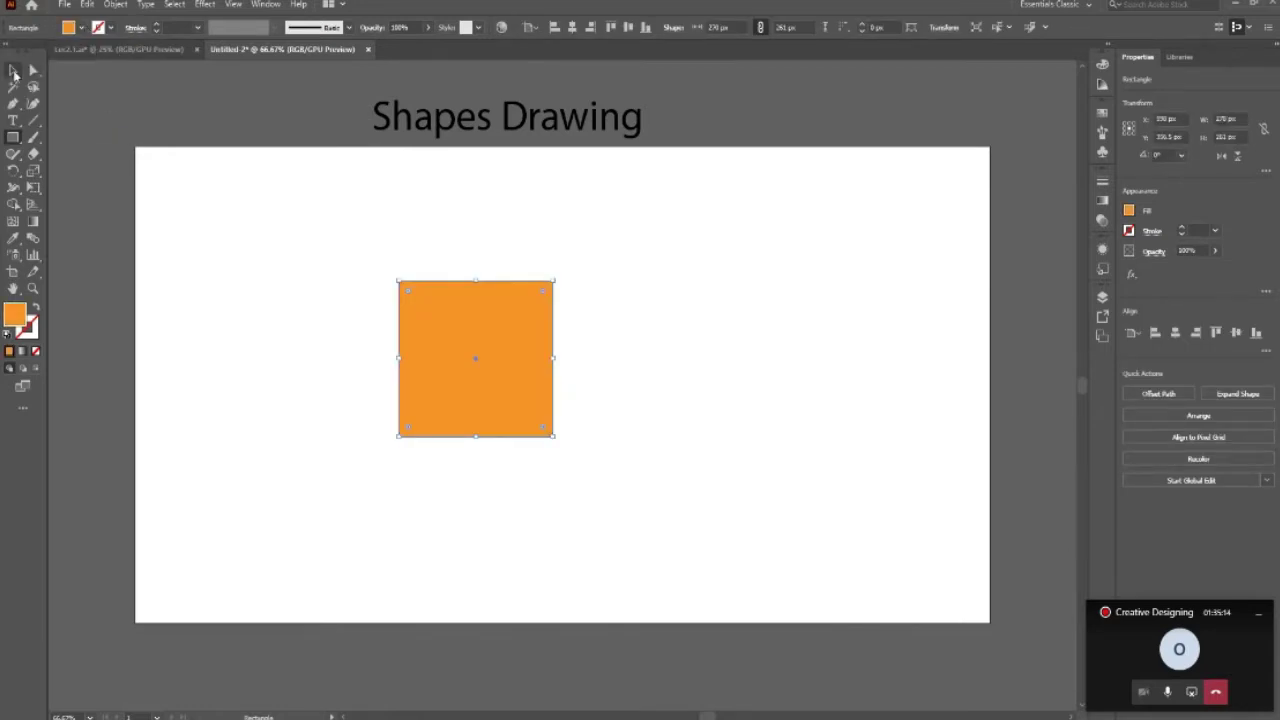
pyautogui.click(310, 293)
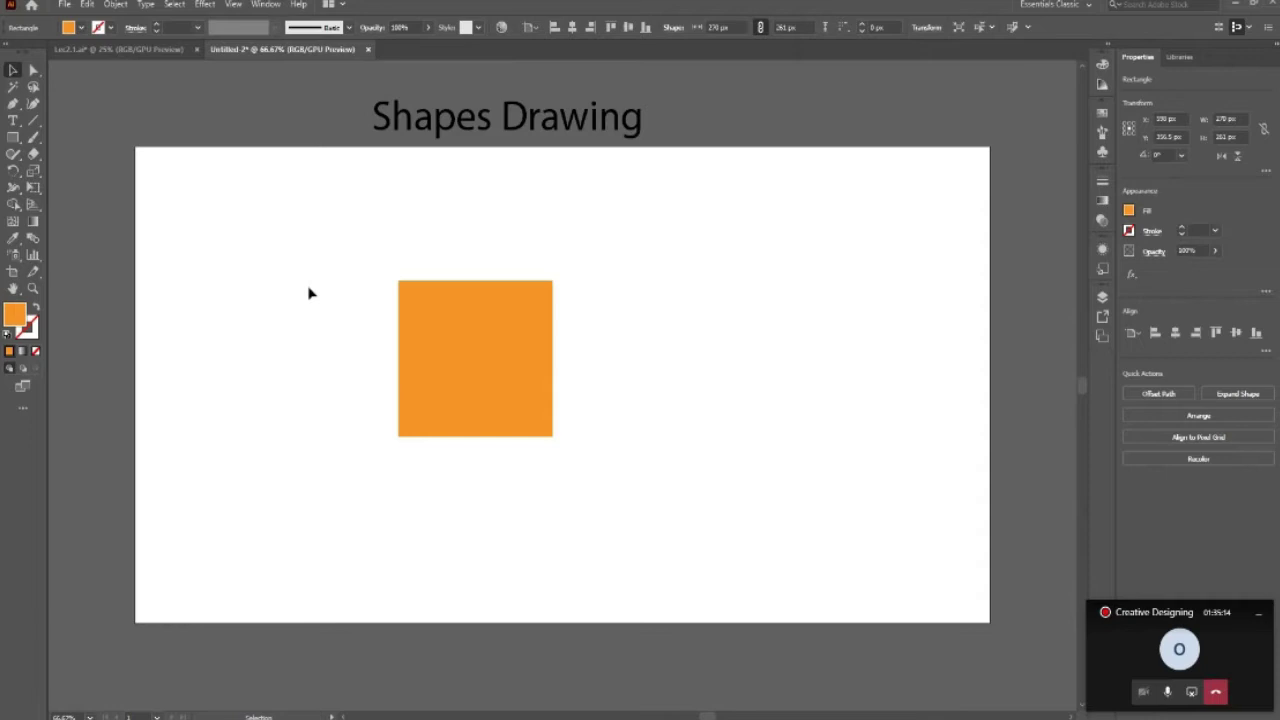
pyautogui.moveTo(420, 366); pyautogui.dragTo(507, 392)
pyautogui.click(766, 223)
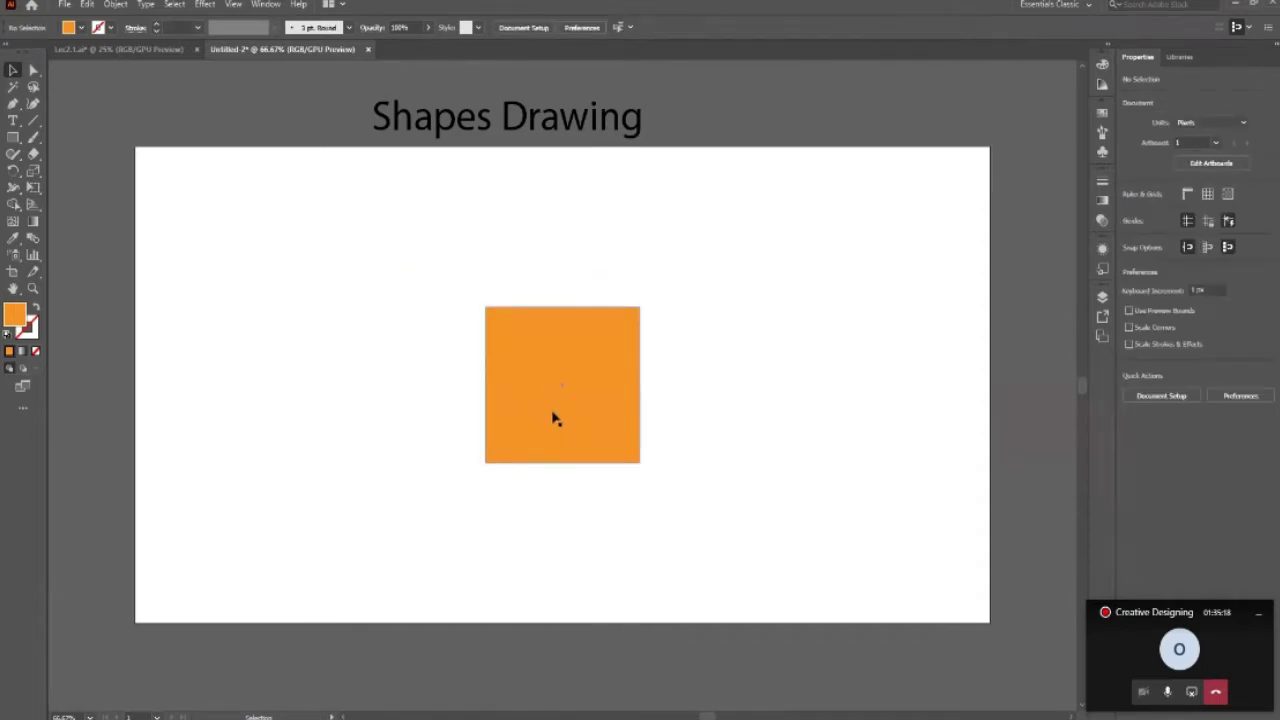
pyautogui.click(494, 394)
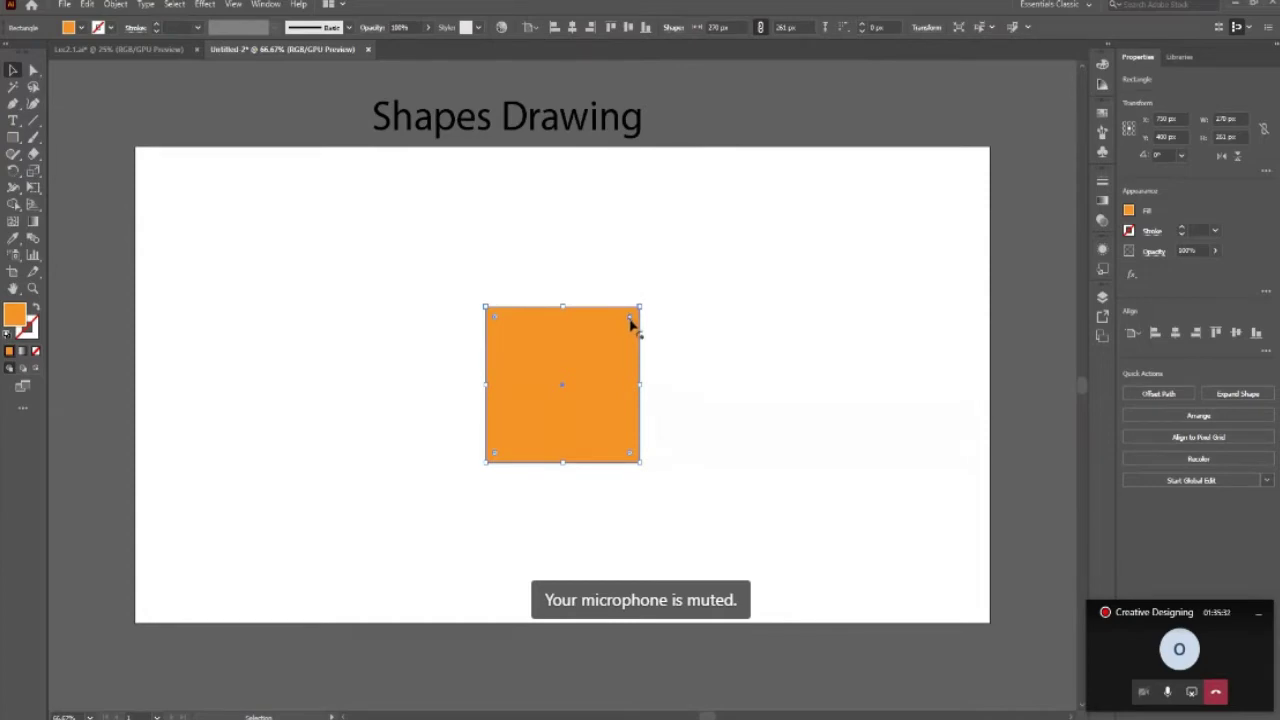
# Try rounding the square's corners with the live-corner widgets, then undo back to a square.
pyautogui.moveTo(630, 319); pyautogui.dragTo(606, 352)
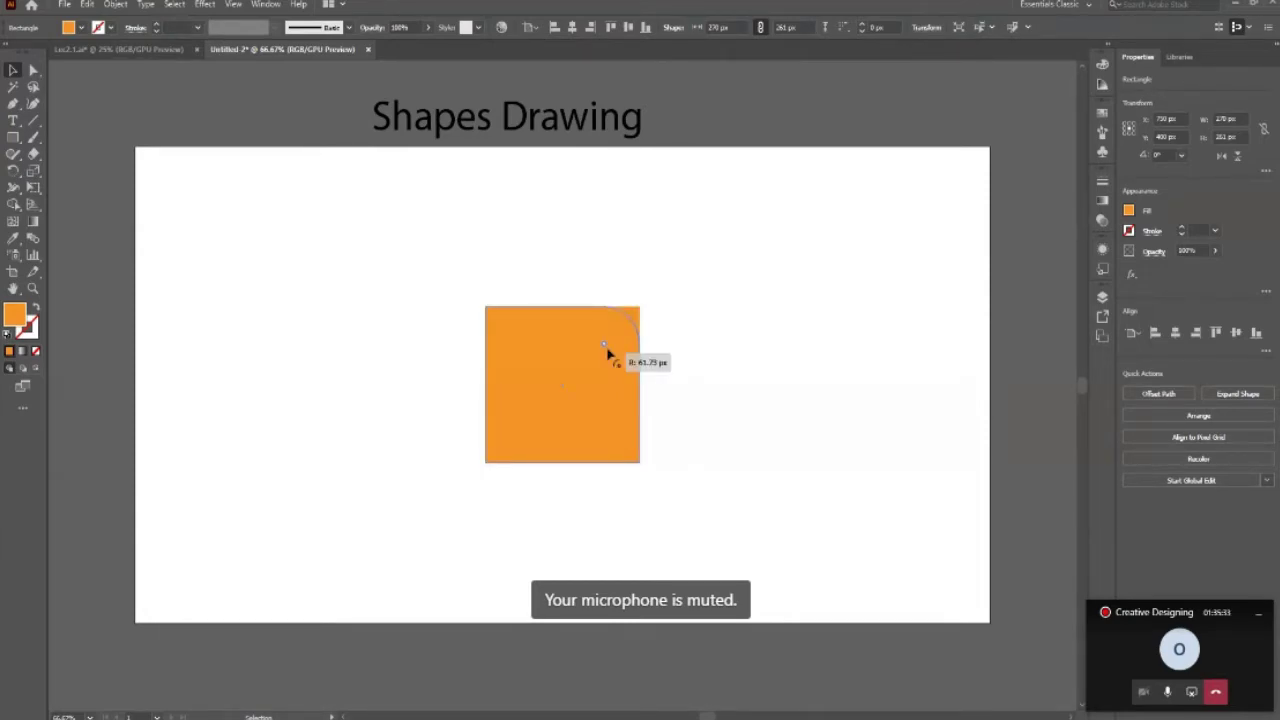
pyautogui.moveTo(606, 350); pyautogui.dragTo(628, 318)
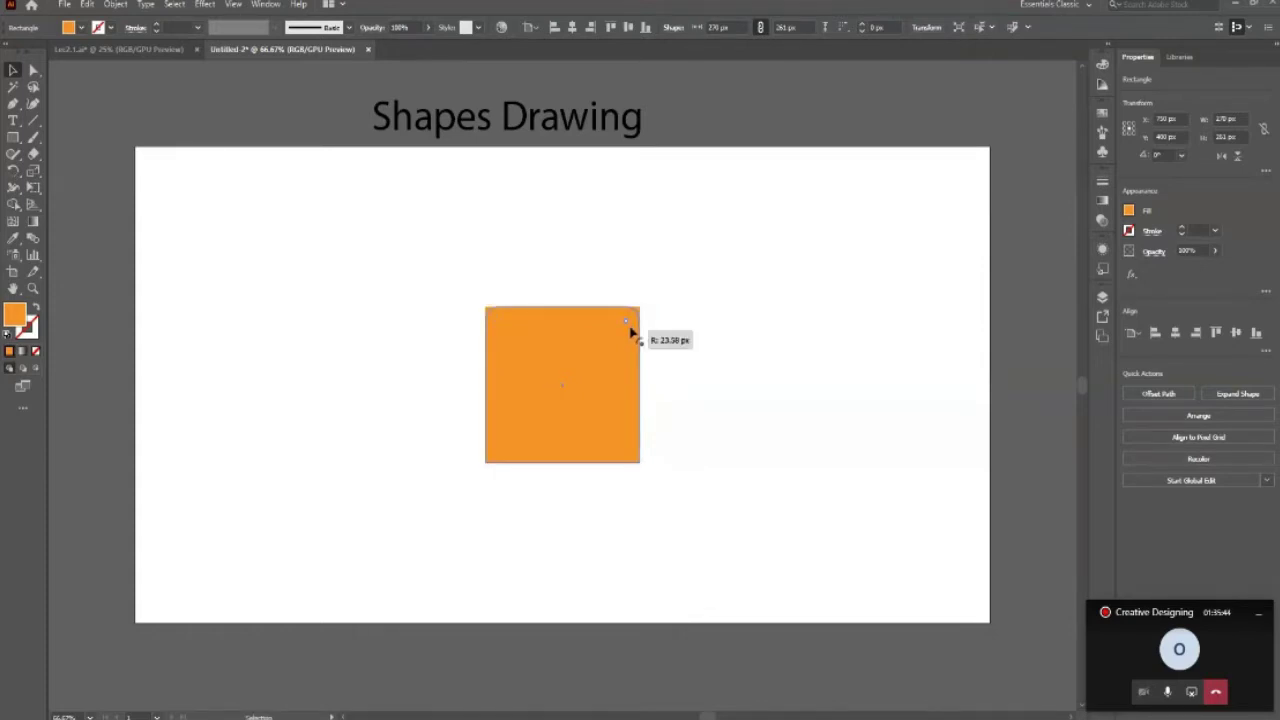
pyautogui.moveTo(632, 330); pyautogui.dragTo(600, 436)
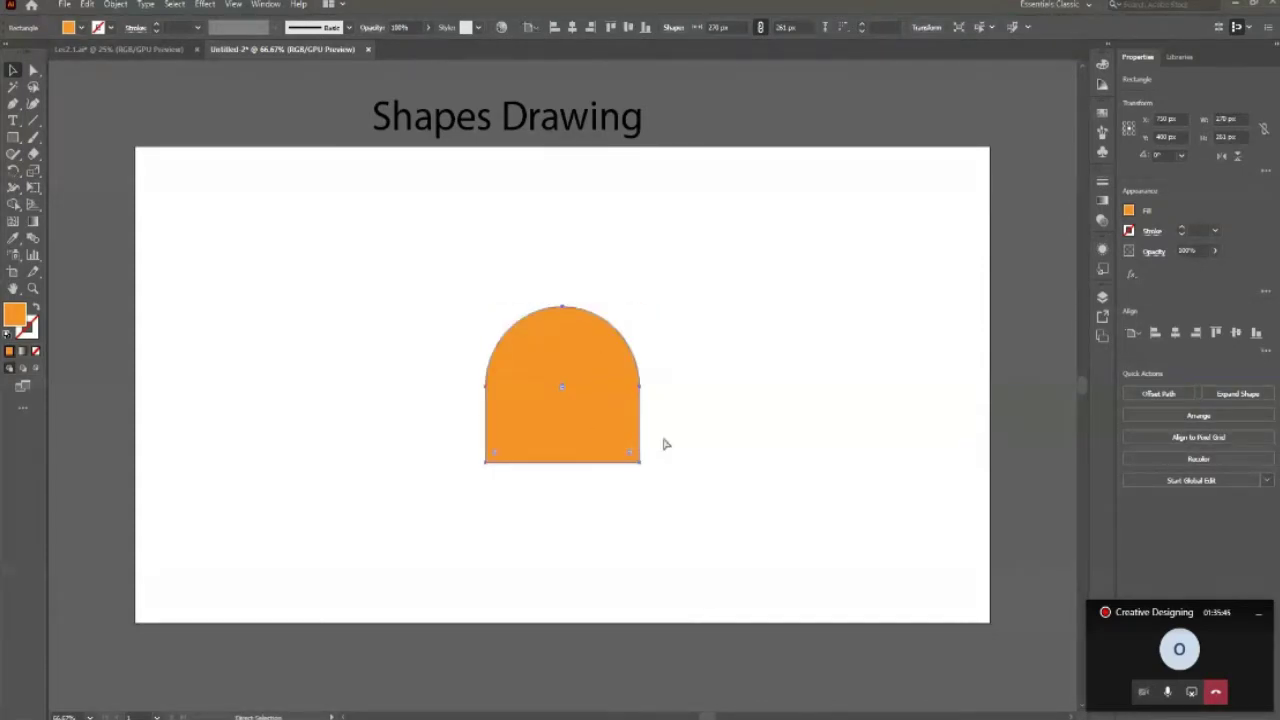
pyautogui.hotkey('ctrl', 'z')
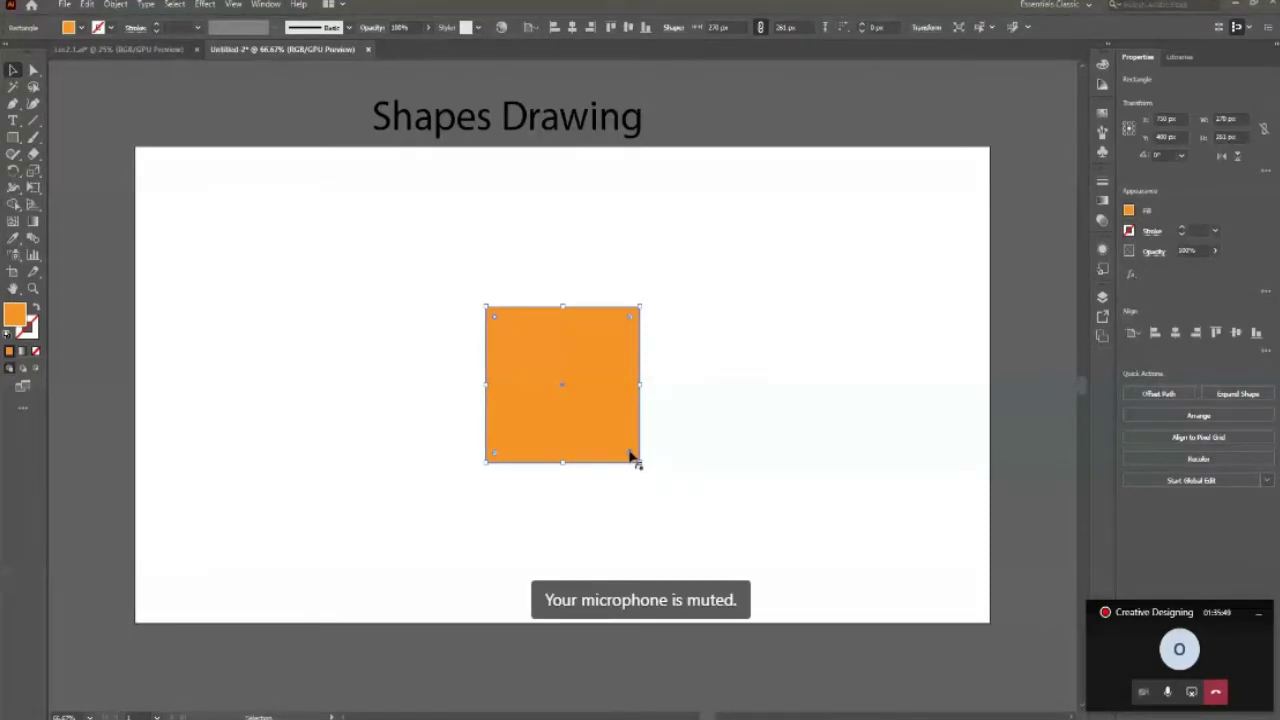
pyautogui.moveTo(629, 453); pyautogui.dragTo(617, 383)
pyautogui.click(470, 420)
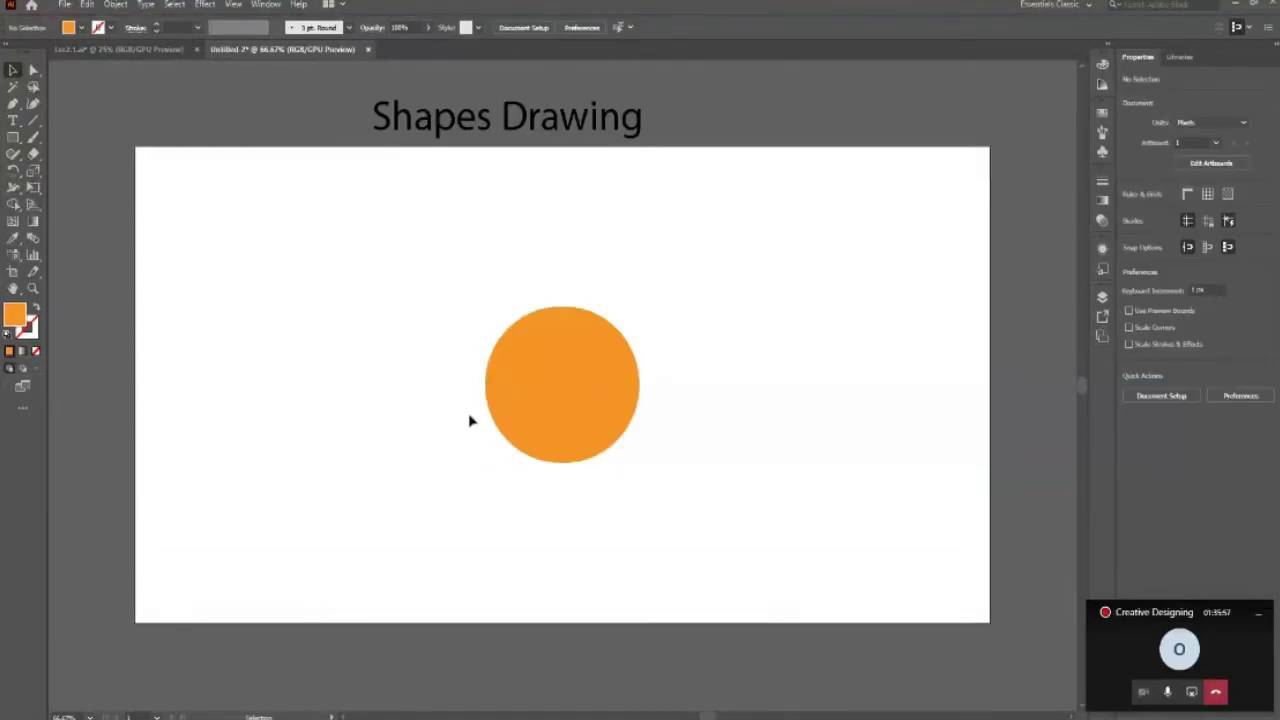
pyautogui.press('a')
pyautogui.hotkey('ctrl', 'z')
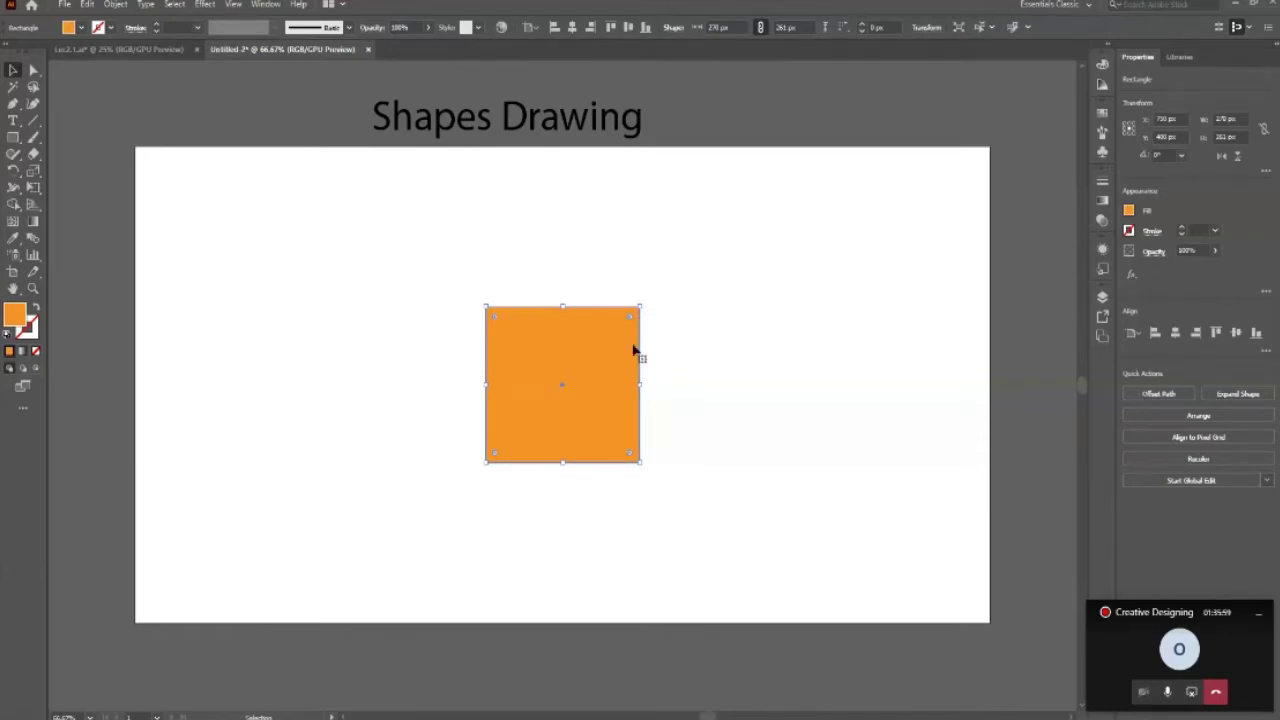
pyautogui.click(730, 435)
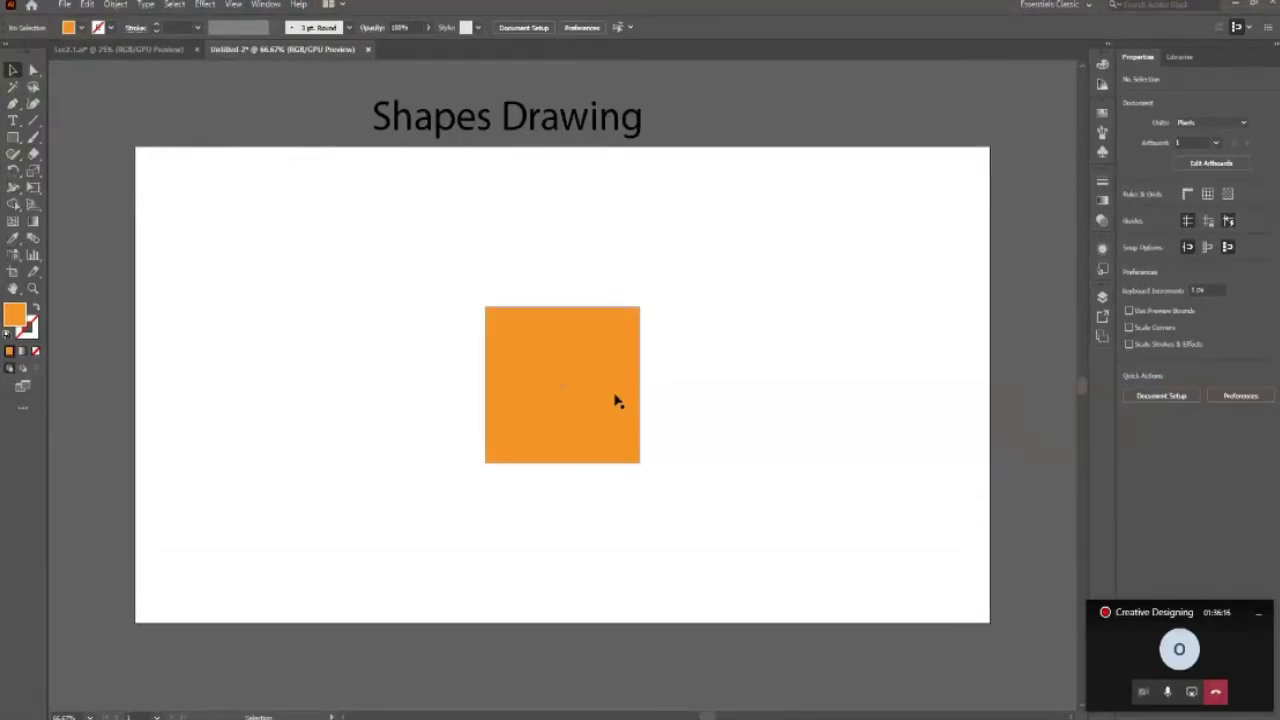
# Move the orange square left and delete it.
pyautogui.click(540, 352)
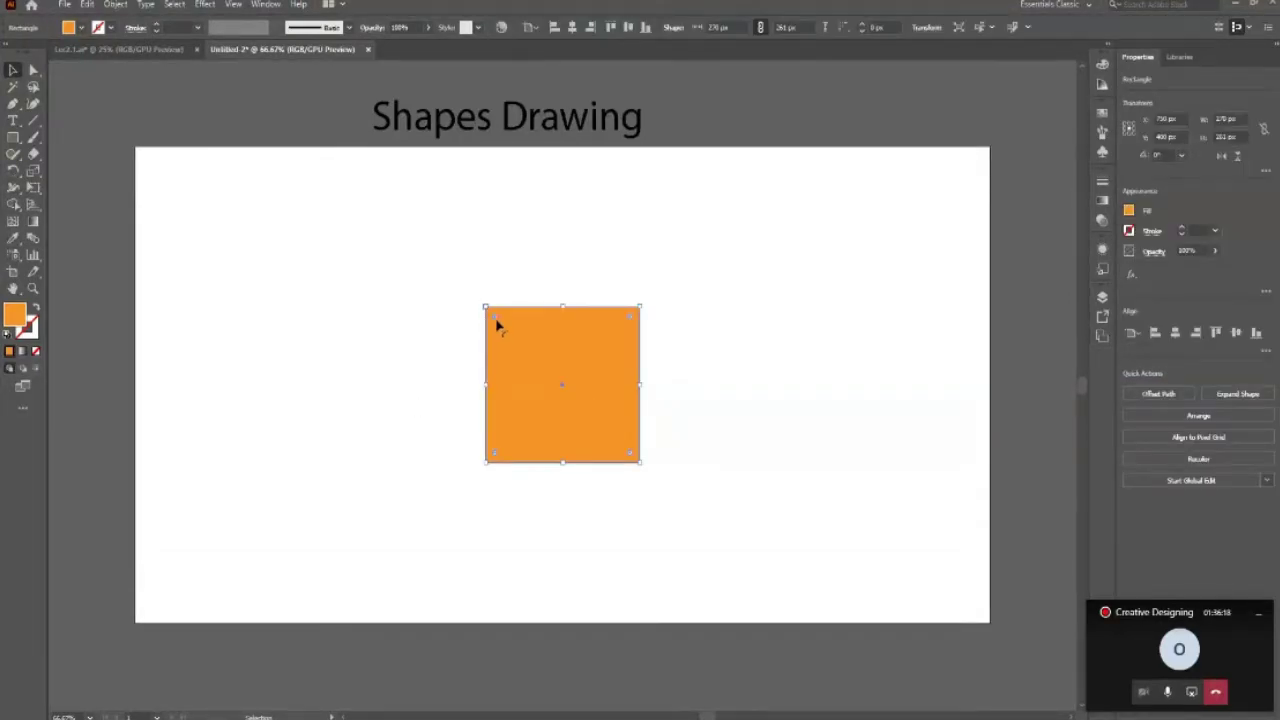
pyautogui.moveTo(577, 403)
pyautogui.mouseDown()
pyautogui.moveTo(365, 371)
pyautogui.moveTo(340, 400)
pyautogui.moveTo(286, 420)
pyautogui.mouseUp()
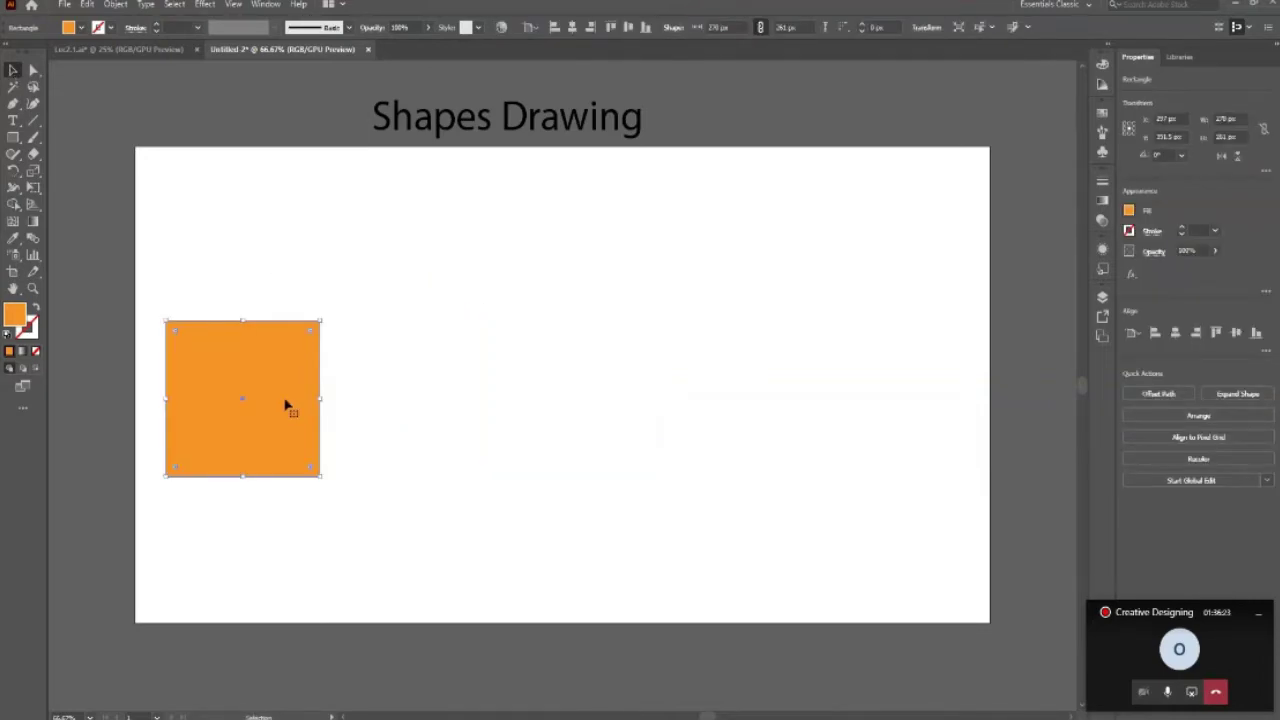
pyautogui.press('Delete')
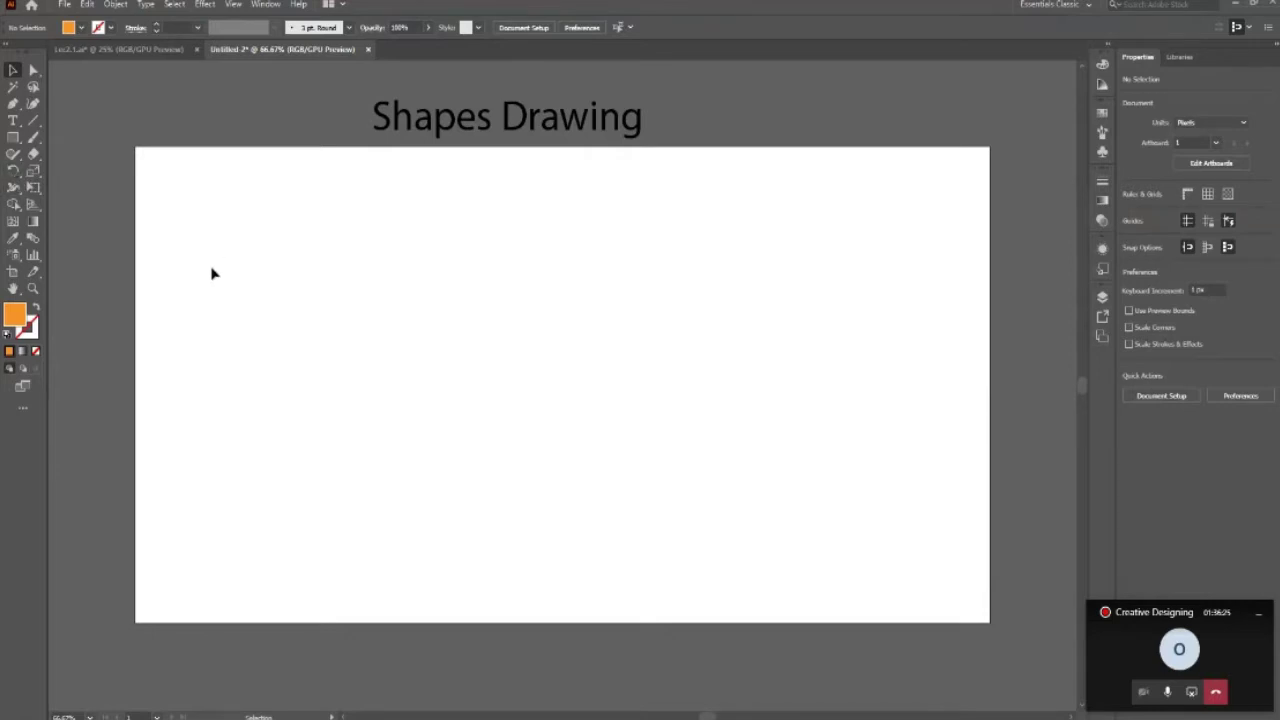
# Draw a circle near the top of the artboard with the Ellipse tool.
pyautogui.press('l')
pyautogui.moveTo(553, 295); pyautogui.dragTo(612, 356)
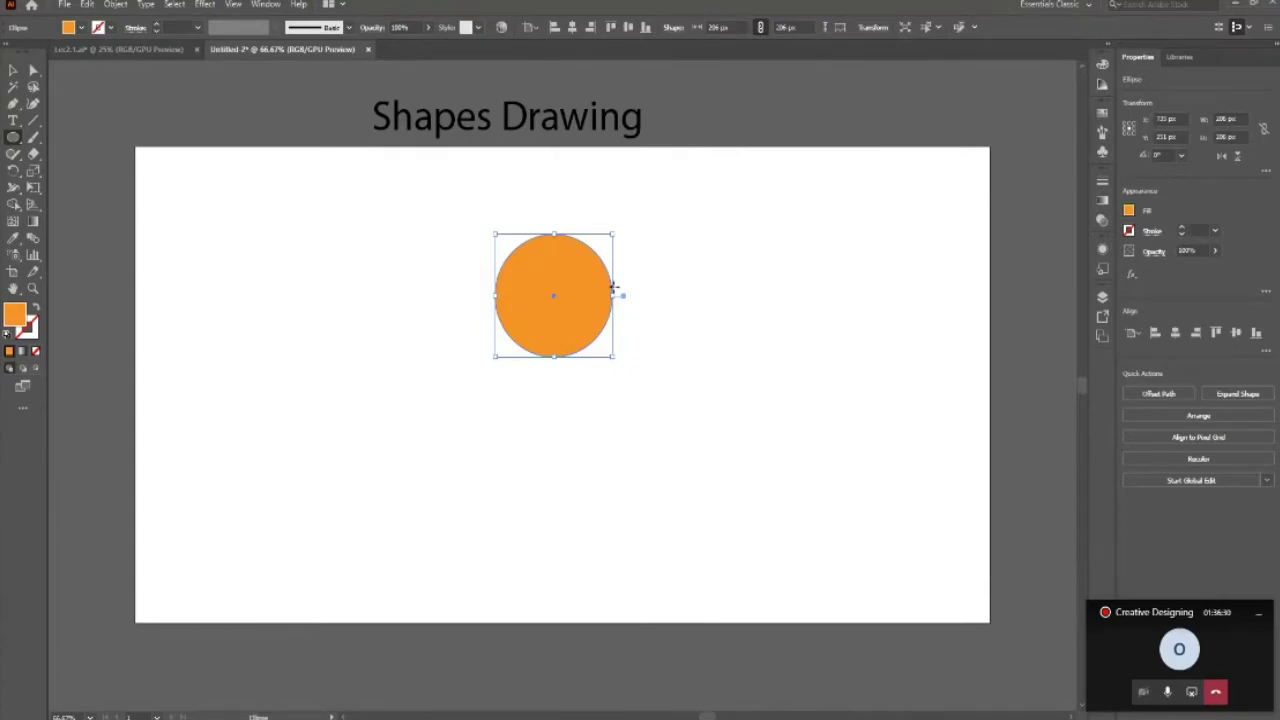
pyautogui.press('v')
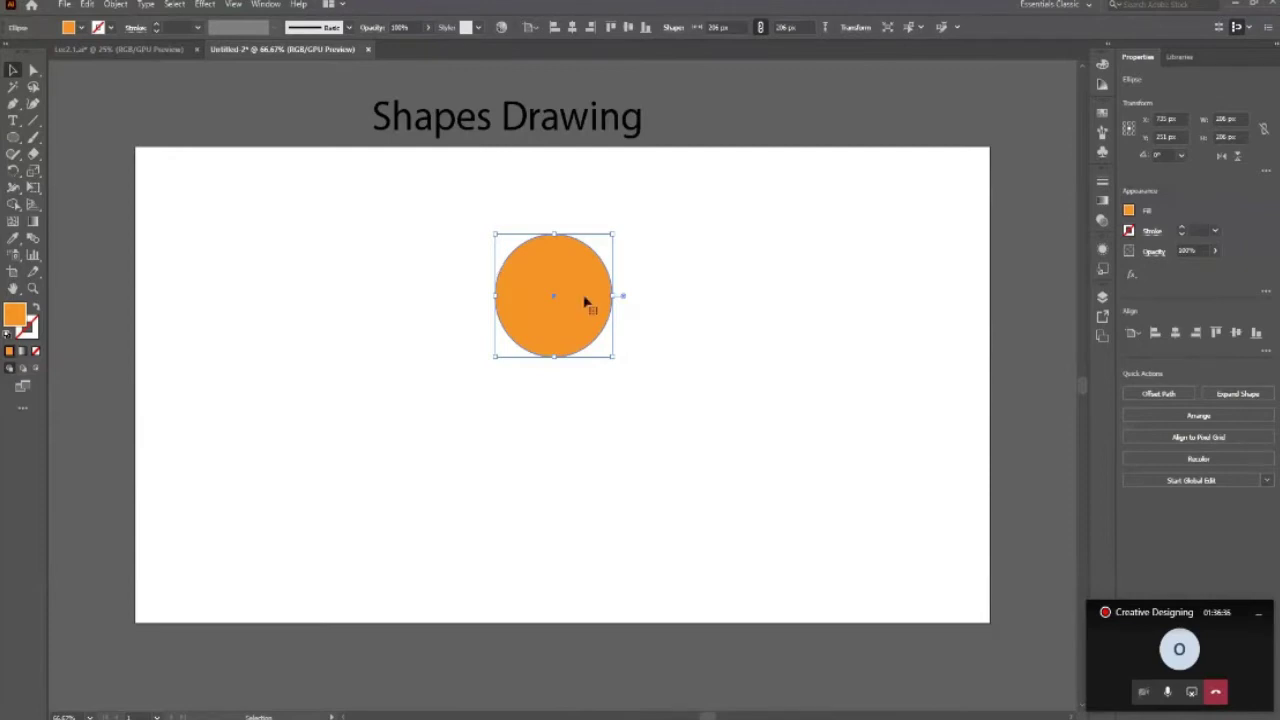
# Remove the circle's fill and give it a 6 pt black outline.
pyautogui.click(81, 28)
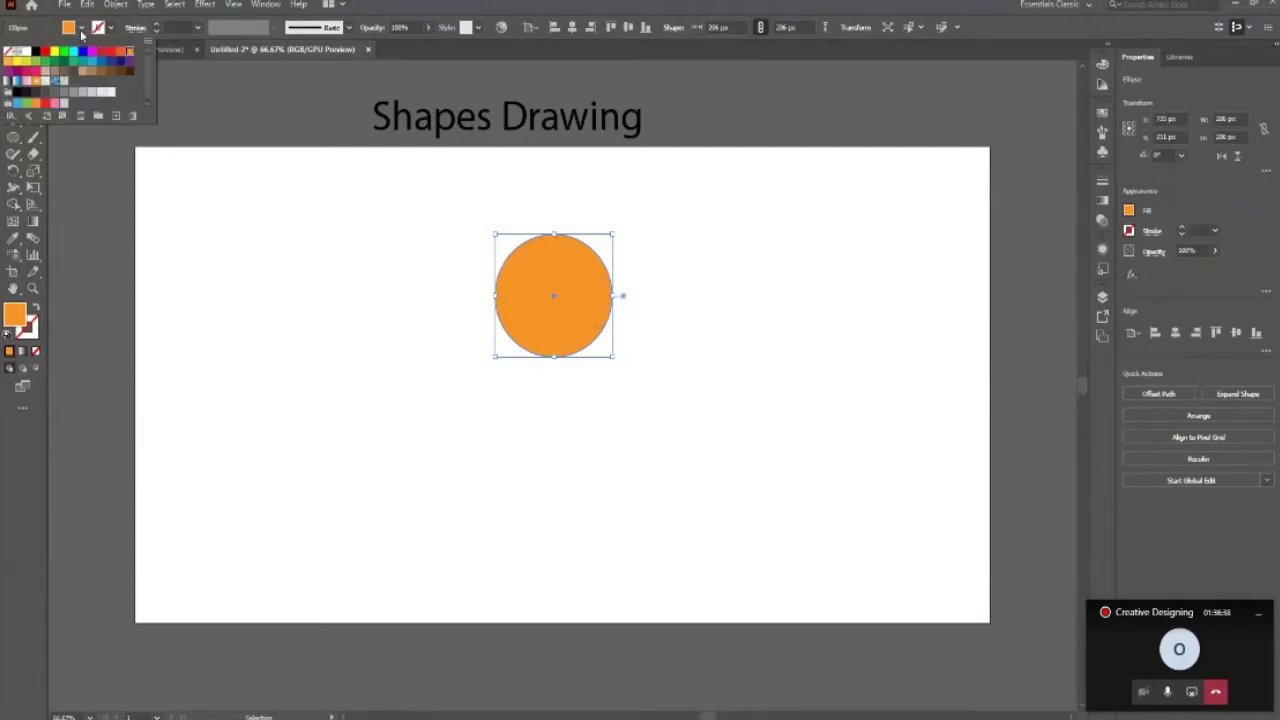
pyautogui.click(10, 52)
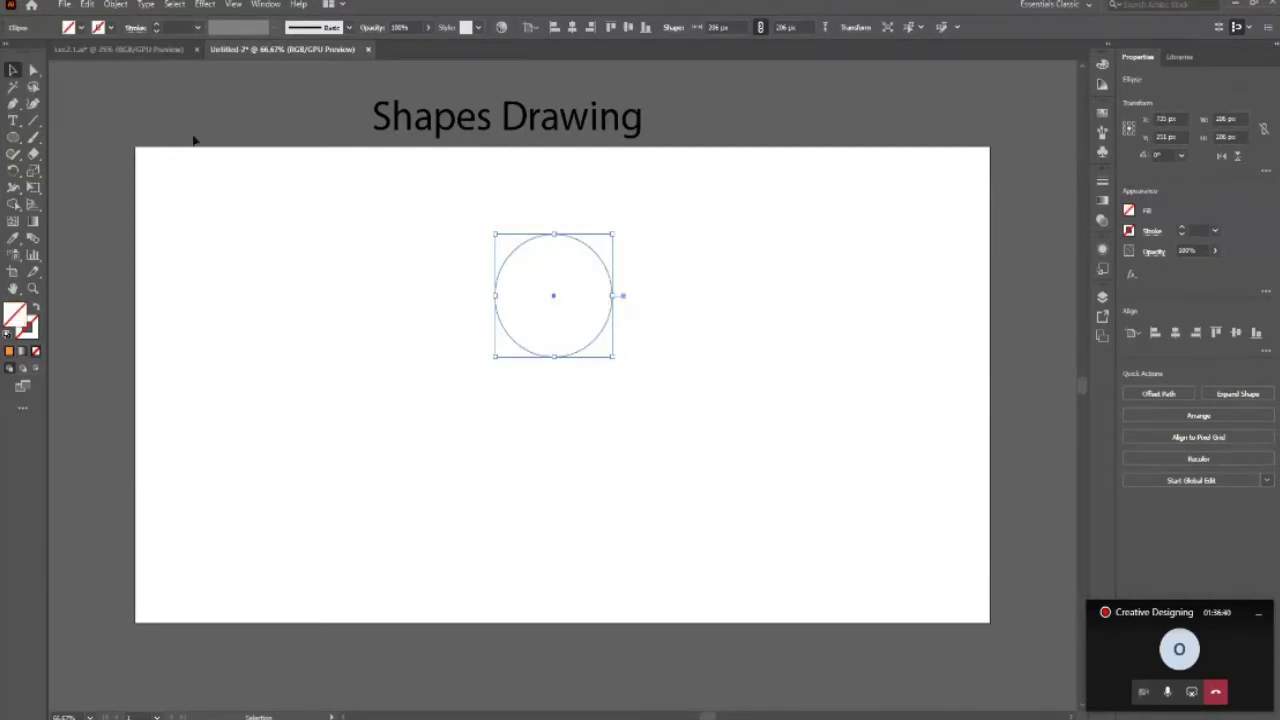
pyautogui.click(157, 27)
pyautogui.click(157, 27)
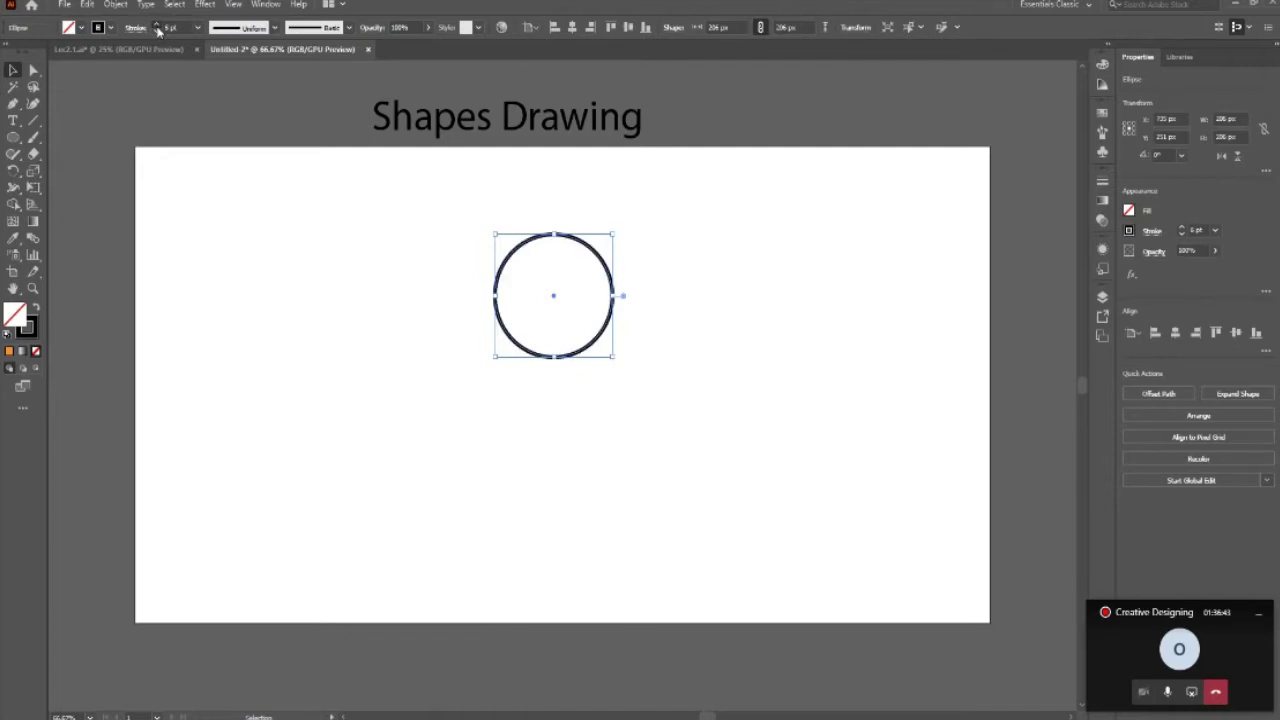
pyautogui.click(366, 259)
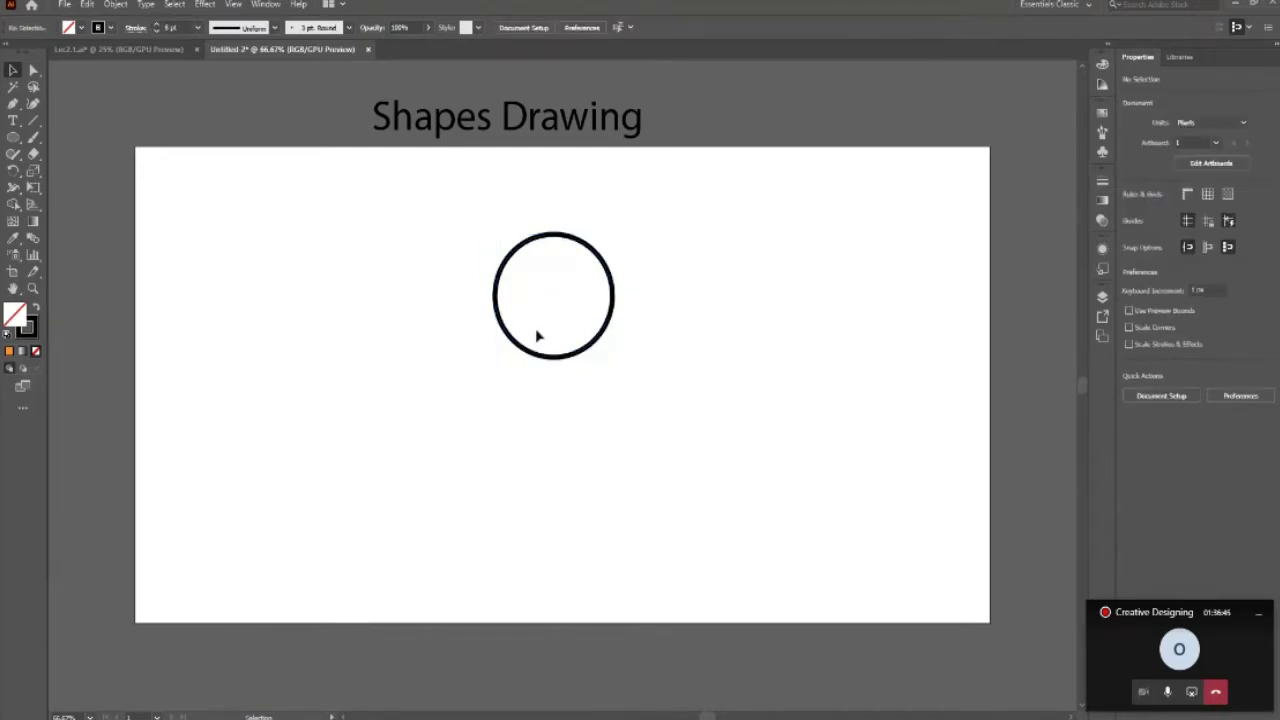
pyautogui.click(551, 357)
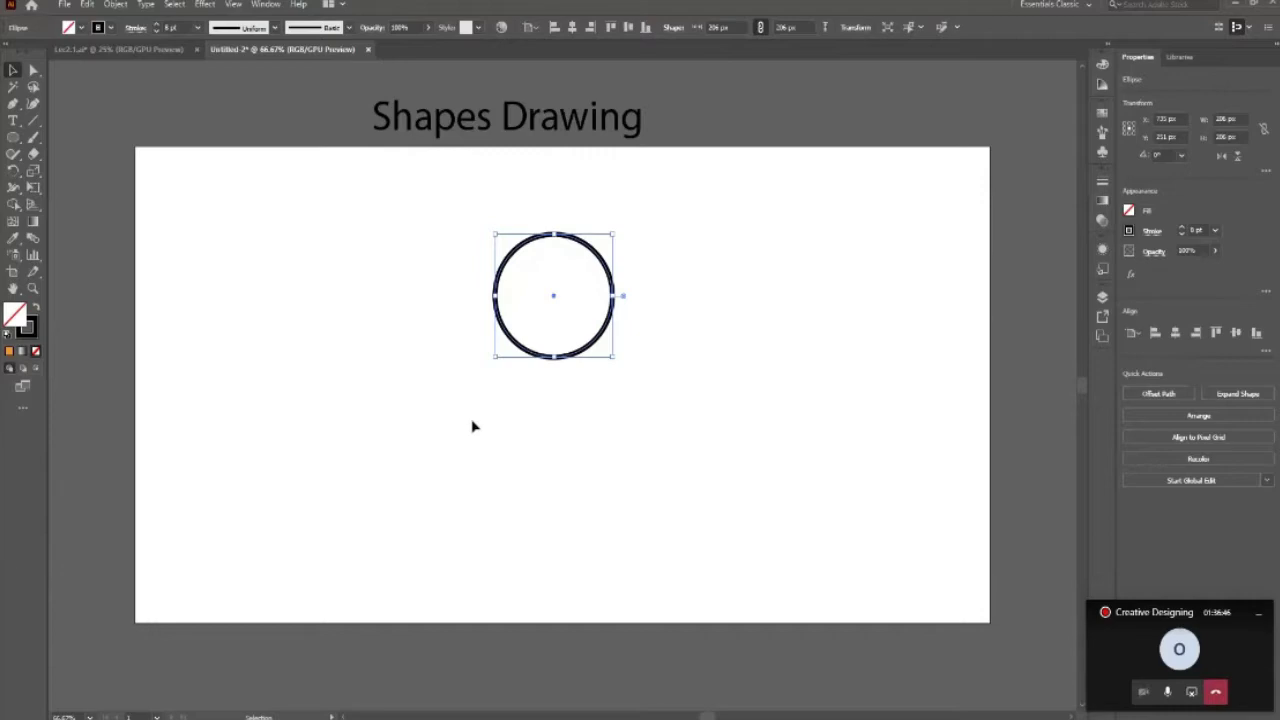
pyautogui.click(471, 386)
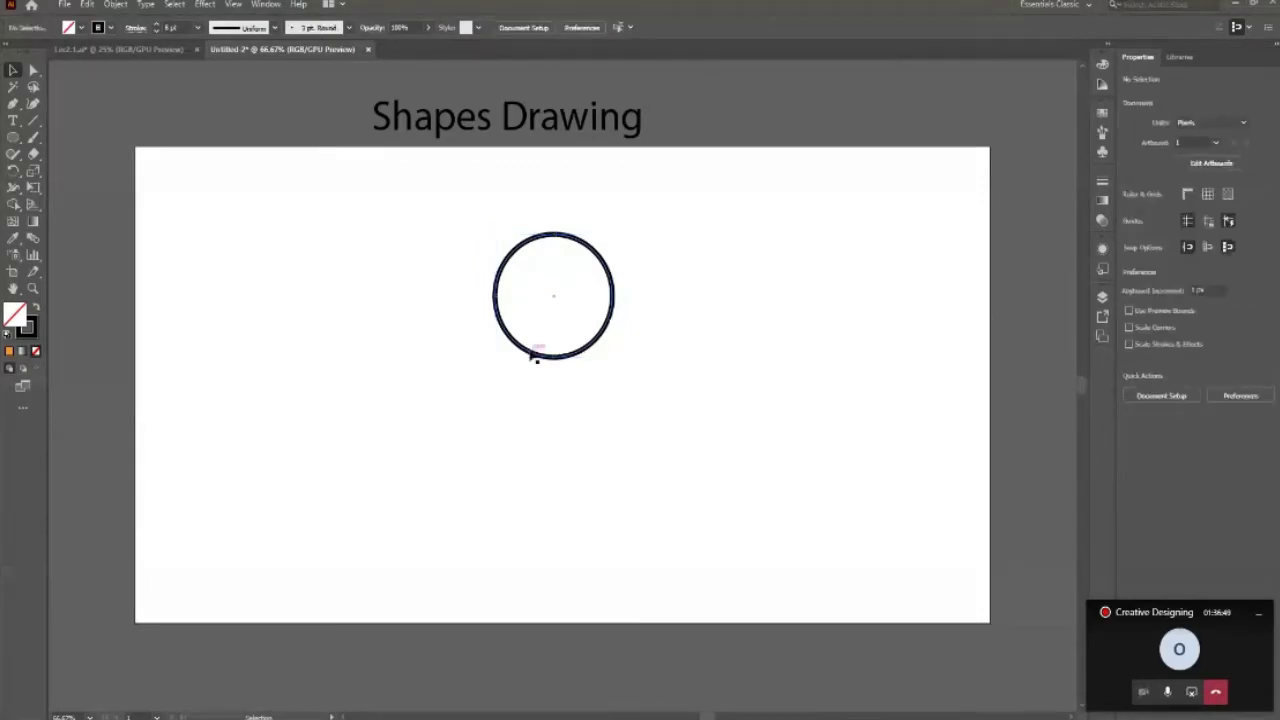
pyautogui.click(533, 357)
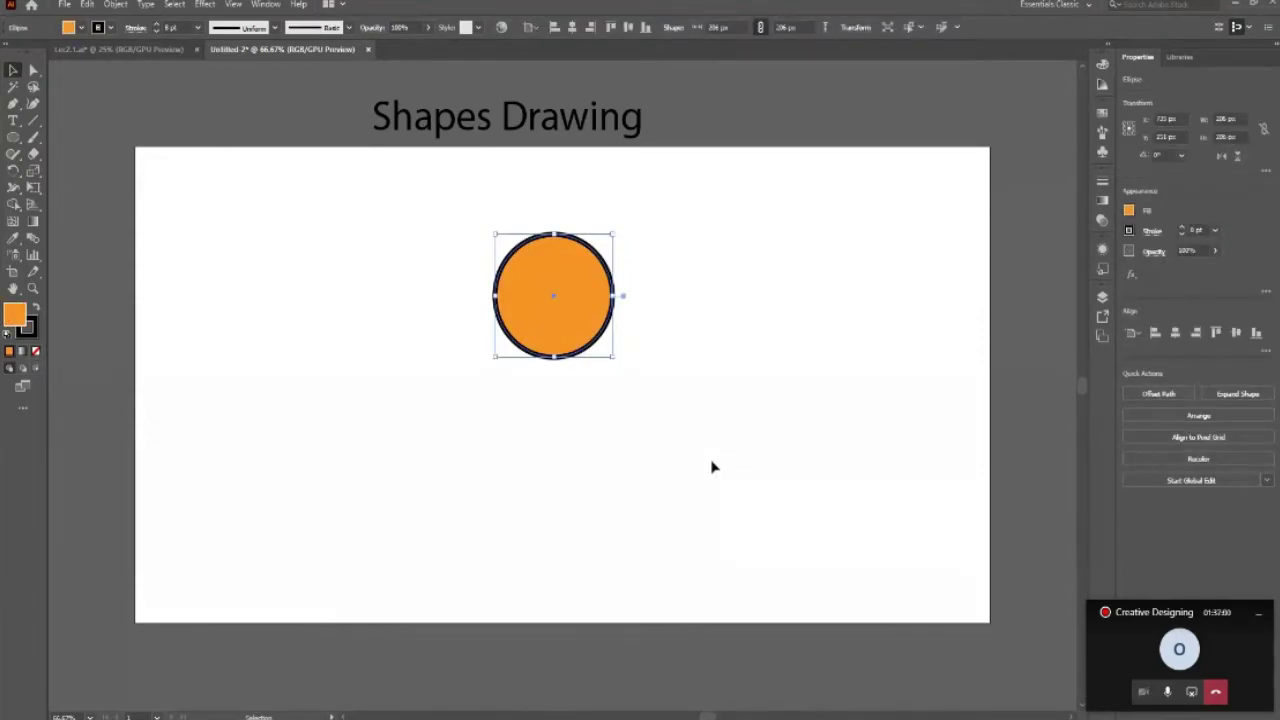
# Swap the circle's fill and stroke with Shift+X and remove its fill.
pyautogui.hotkey('shift', 'x')
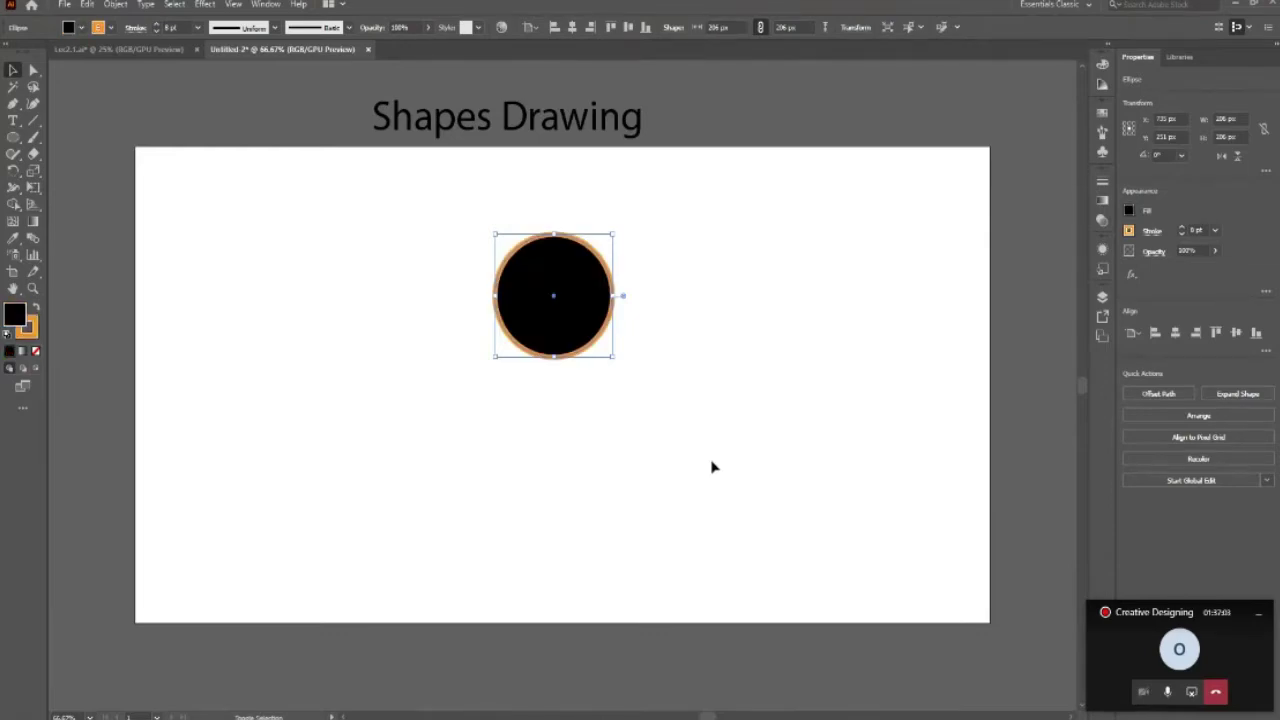
pyautogui.hotkey('shift', 'x')
pyautogui.hotkey('shift', 'x')
pyautogui.hotkey('shift', 'x')
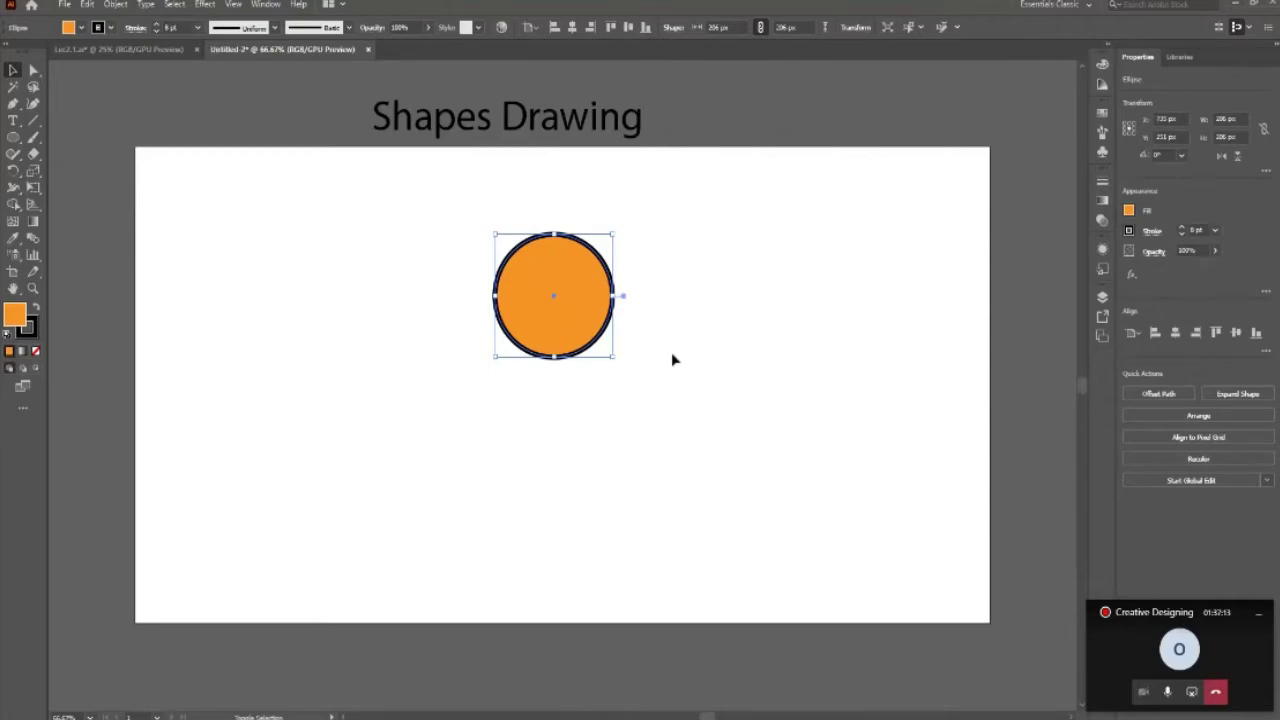
pyautogui.hotkey('shift', 'x')
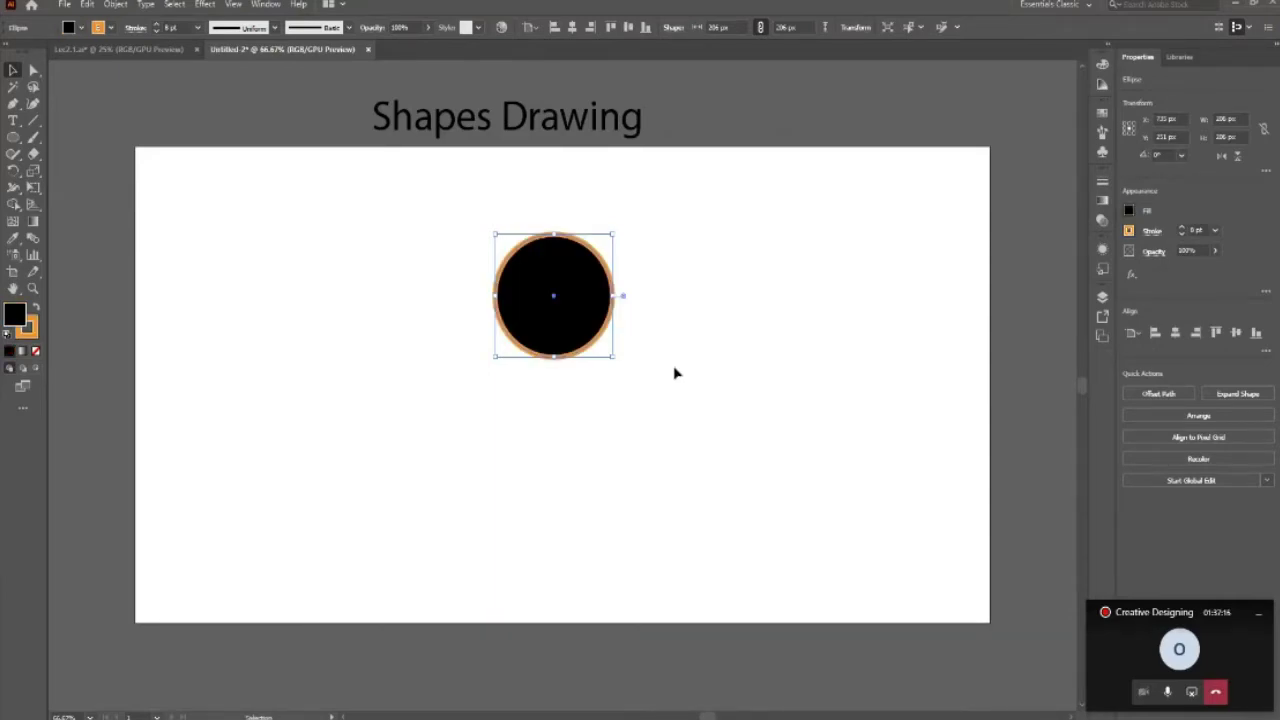
pyautogui.click(683, 386)
pyautogui.moveTo(470, 215); pyautogui.dragTo(632, 371)
pyautogui.click(81, 27)
pyautogui.click(8, 52)
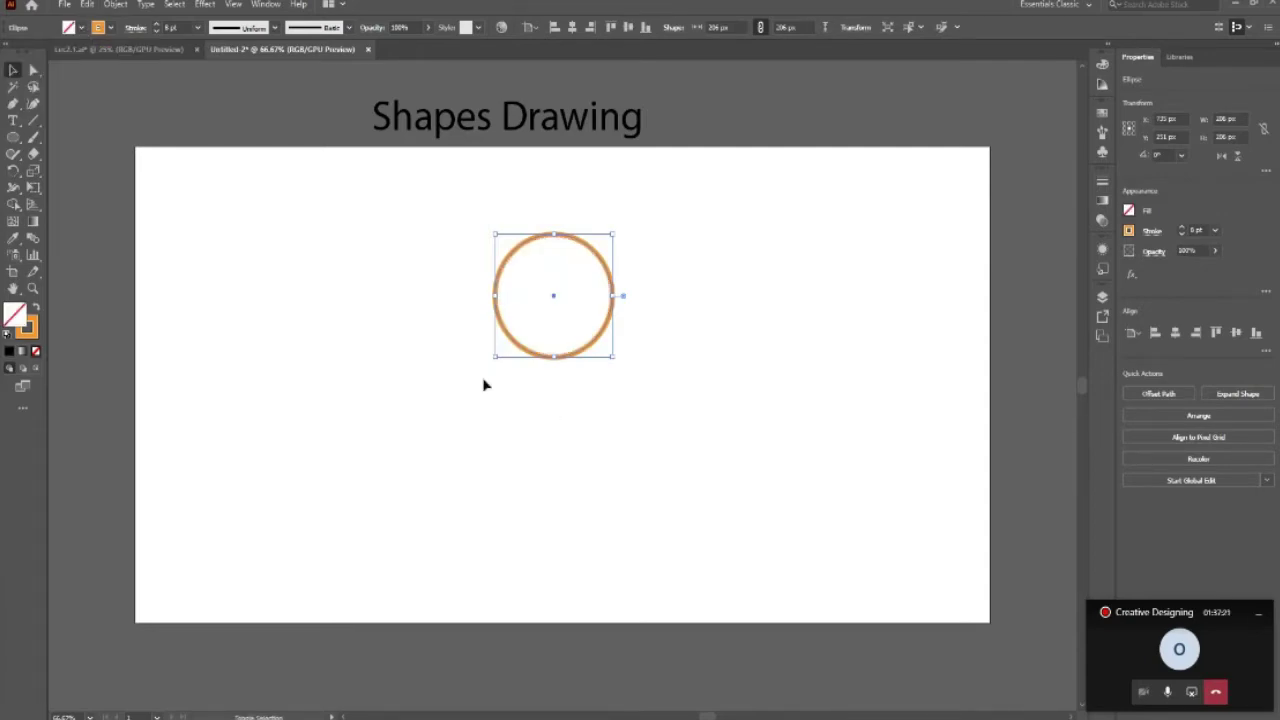
pyautogui.hotkey('shift', 'x')
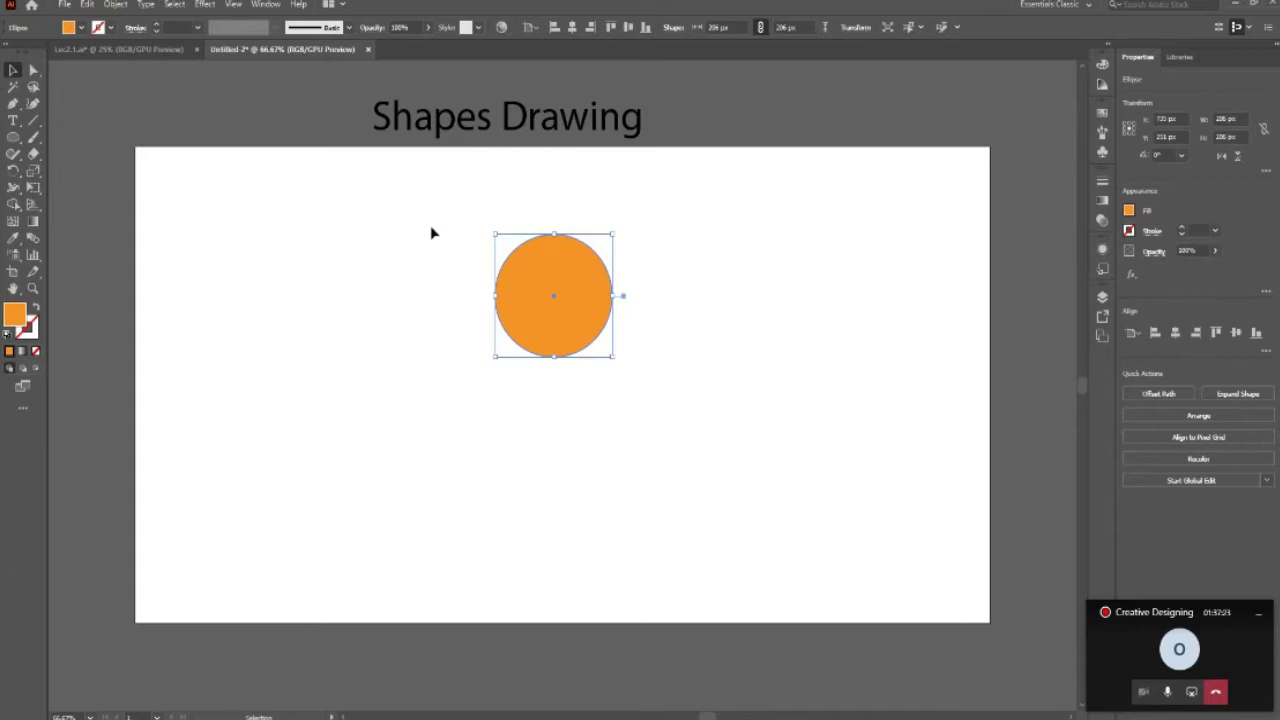
pyautogui.hotkey('shift', 'x')
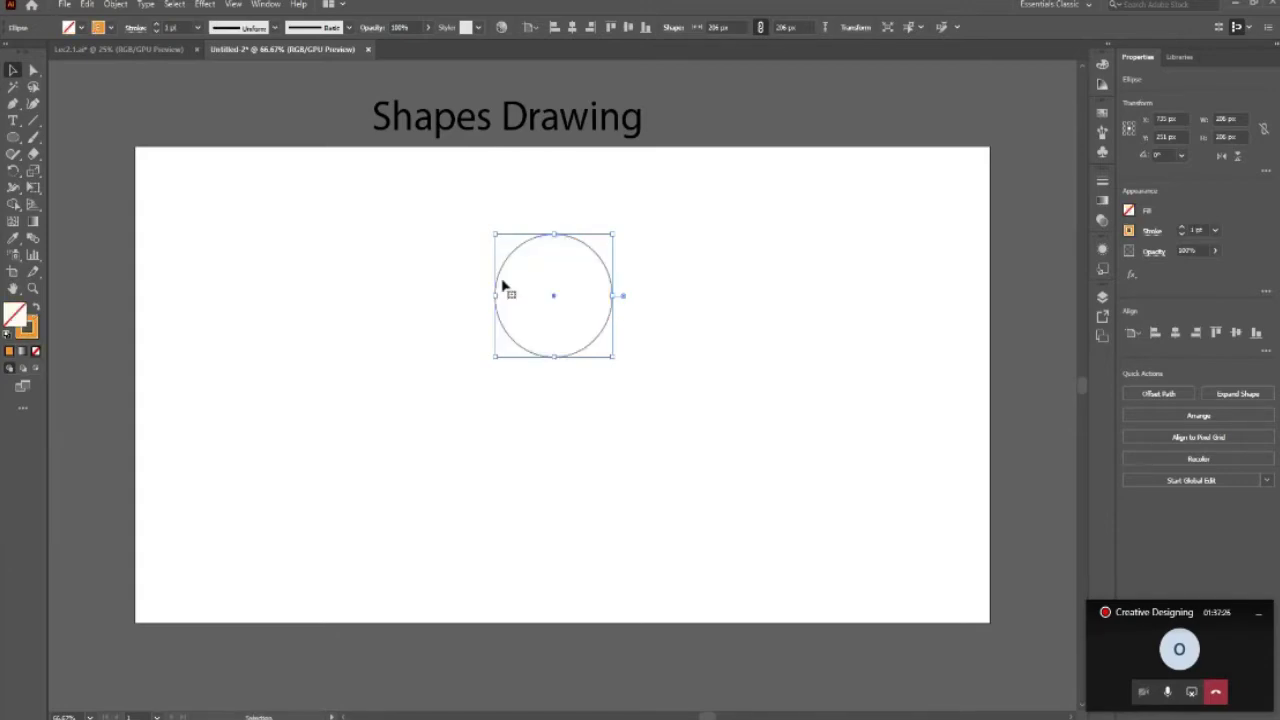
# Make the circle's outline black at 12 pt.
pyautogui.click(156, 24)
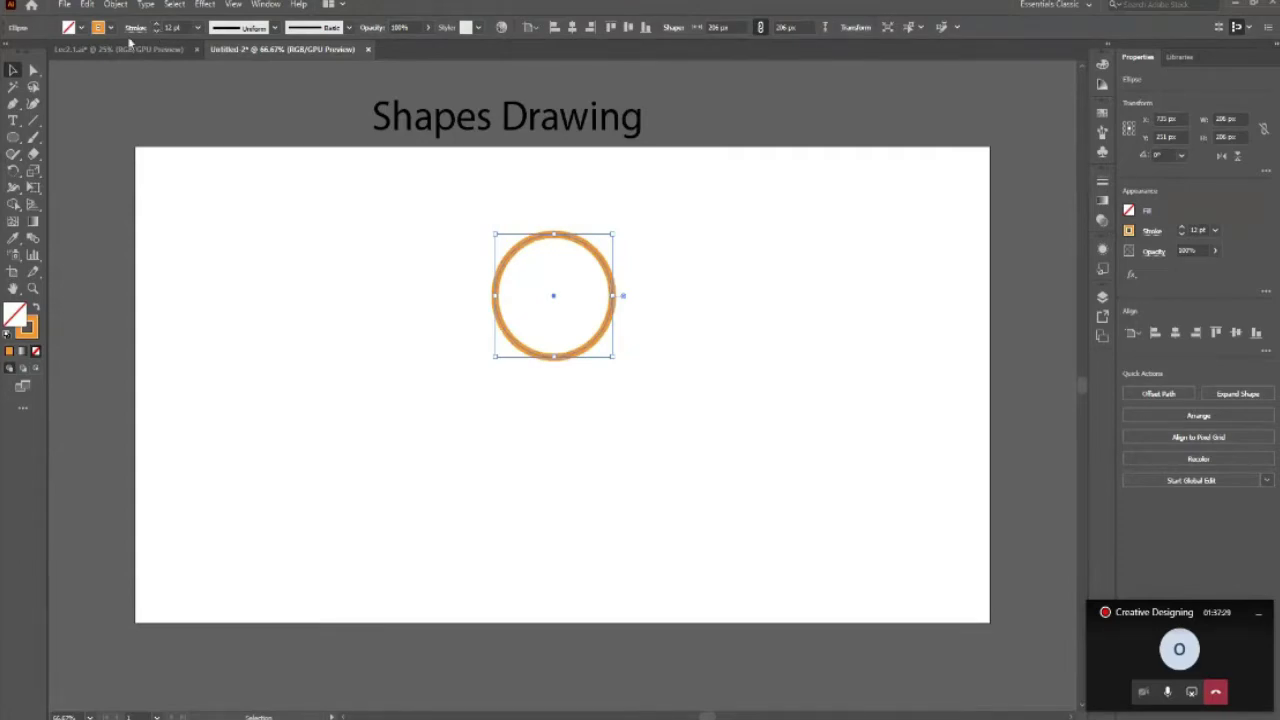
pyautogui.click(110, 28)
pyautogui.click(35, 51)
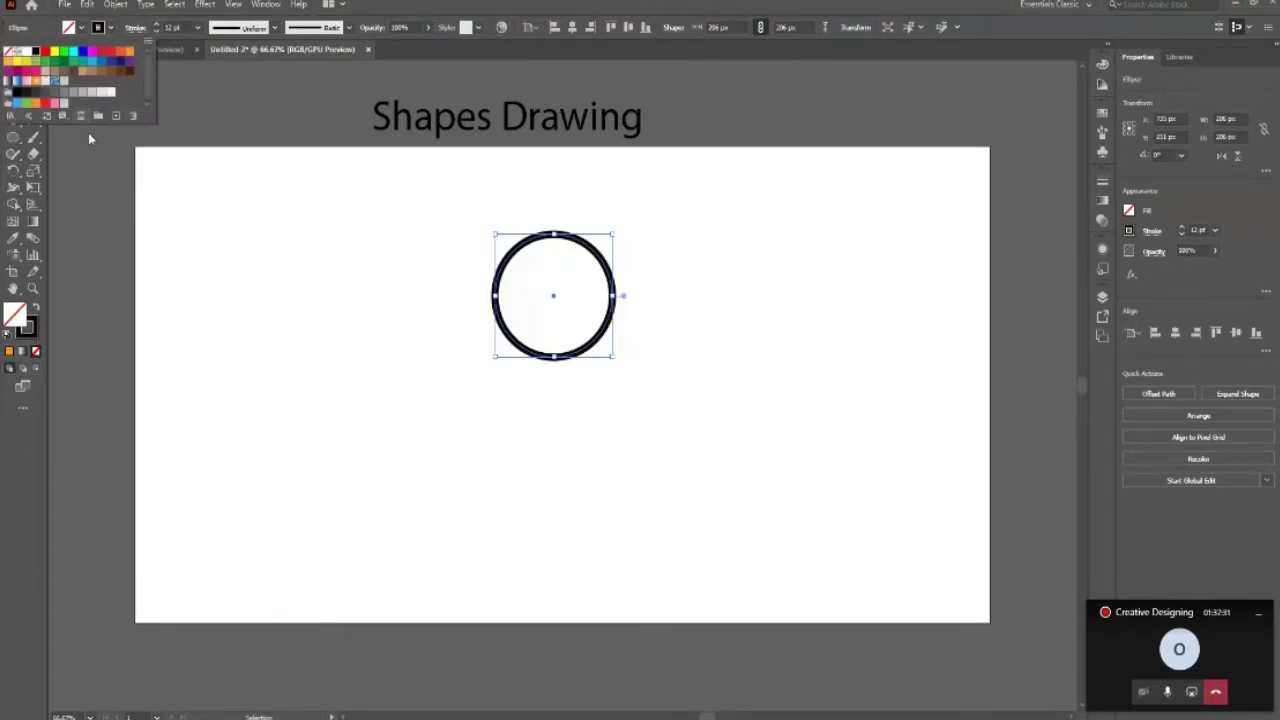
pyautogui.click(360, 390)
pyautogui.click(545, 360)
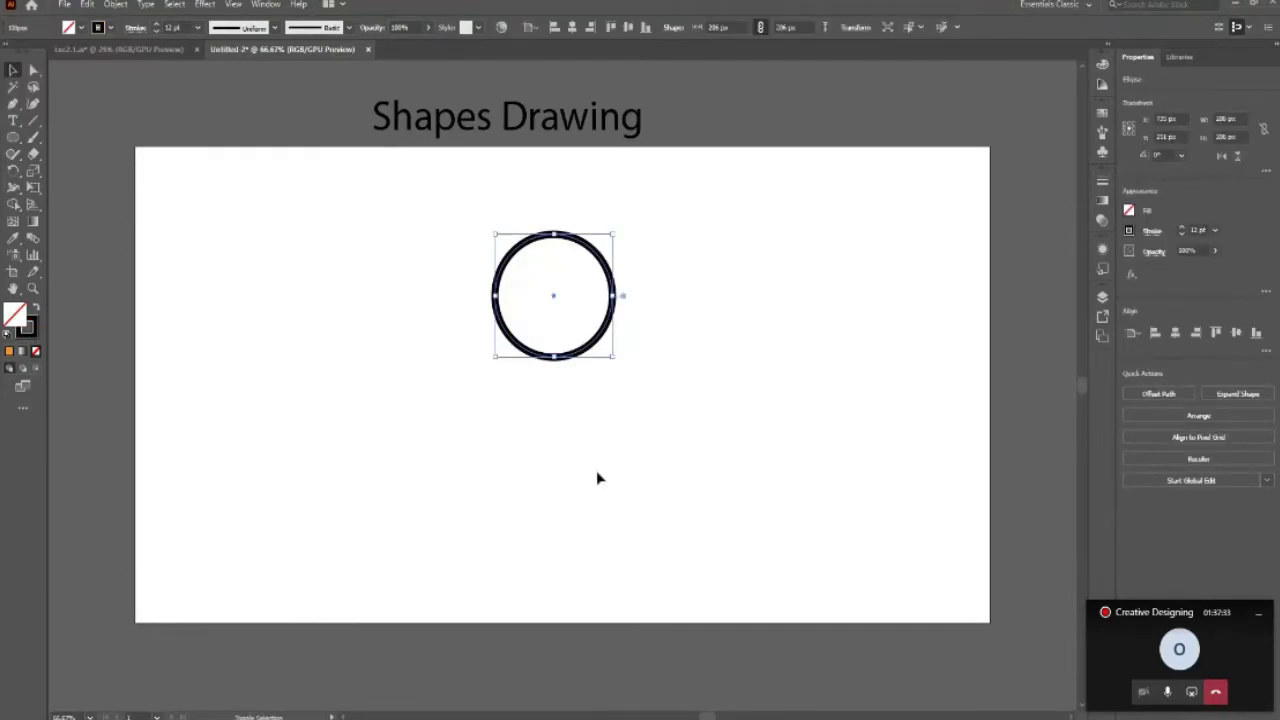
# Thin the outline to 10 pt, enlarge the circle and nudge it upward.
pyautogui.hotkey('shift', 'Up')
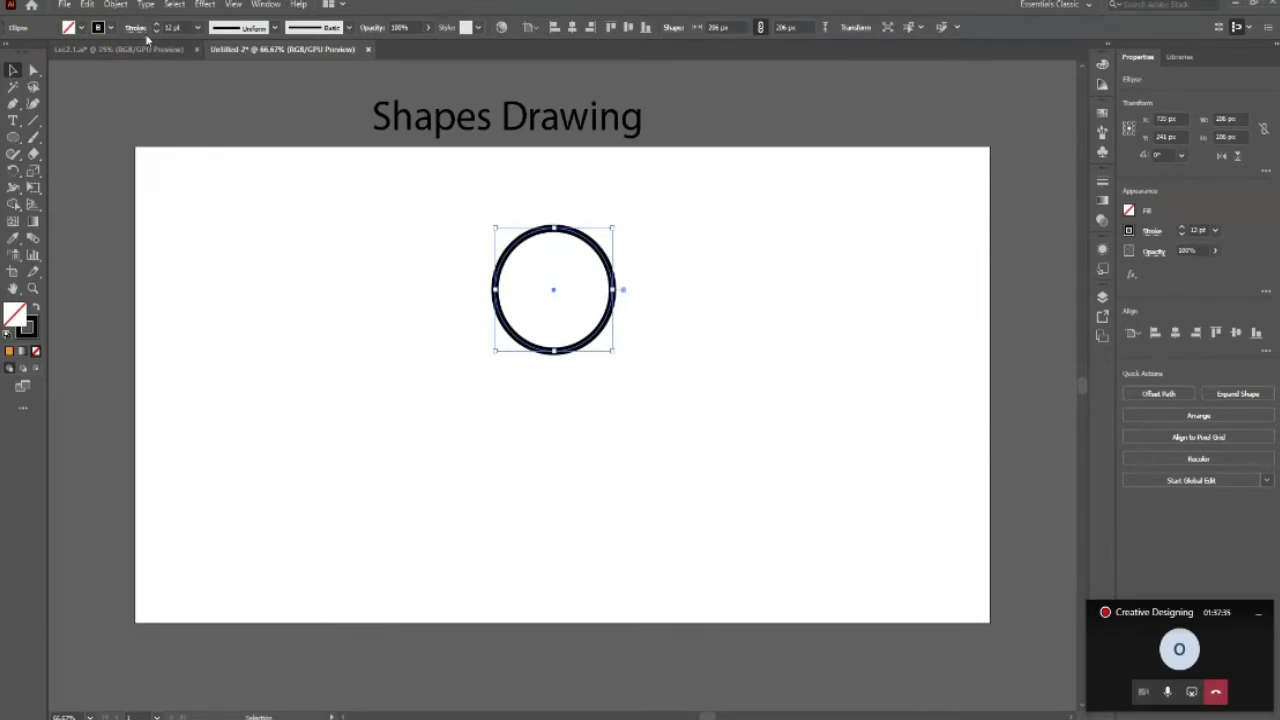
pyautogui.click(156, 30)
pyautogui.click(156, 30)
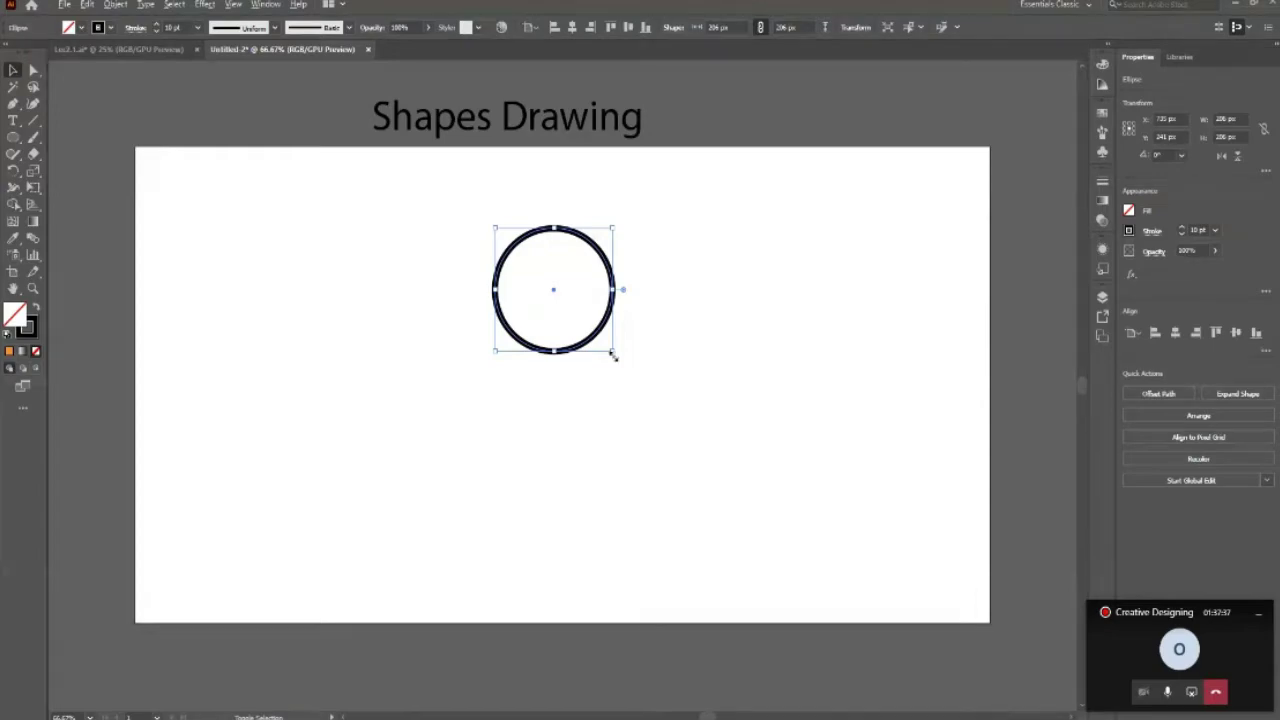
pyautogui.moveTo(611, 353); pyautogui.dragTo(590, 363)
pyautogui.hotkey('shift', 'Up')
pyautogui.hotkey('shift', 'Up')
pyautogui.hotkey('shift', 'Up')
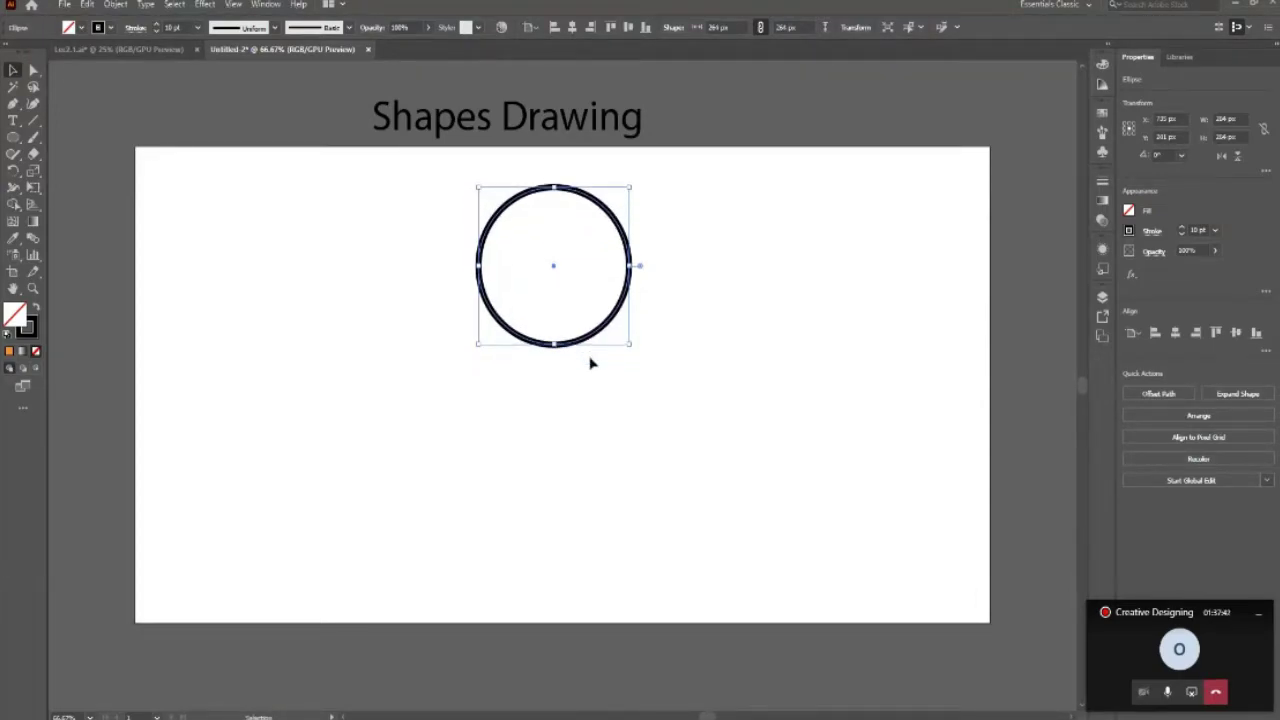
pyautogui.click(594, 434)
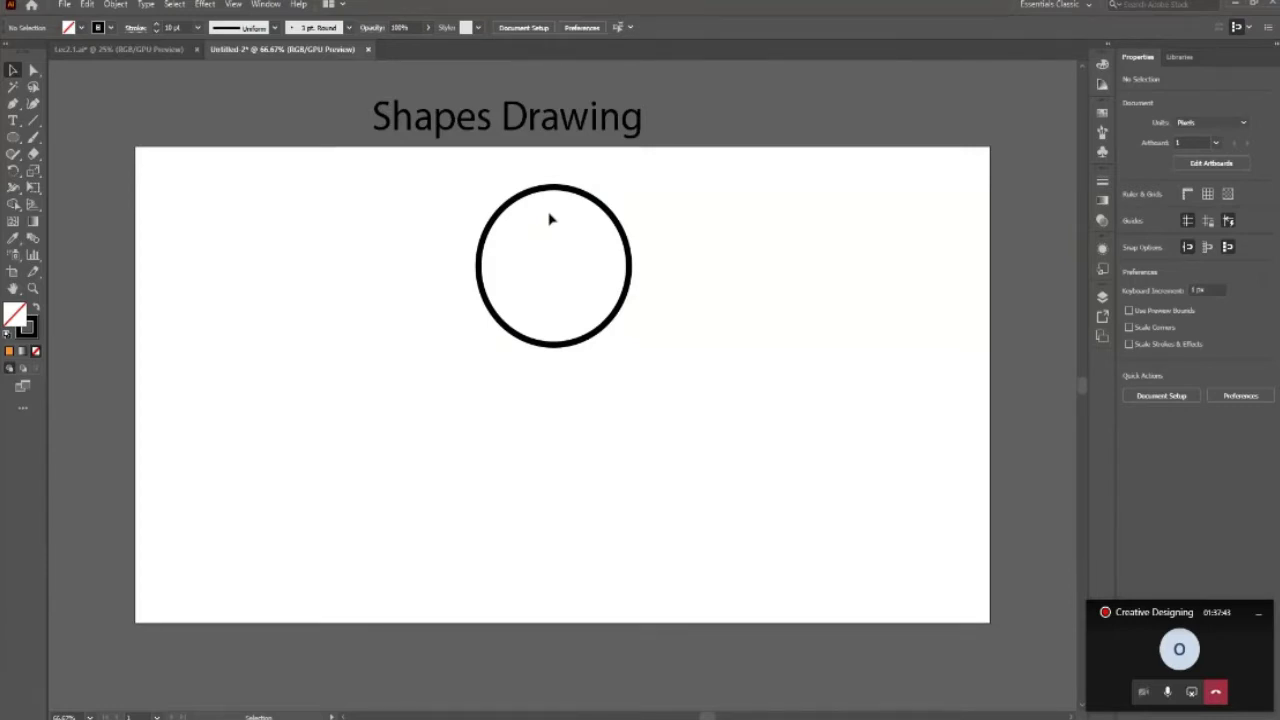
# Create a 3-sided polygon triangle with the Polygon tool.
pyautogui.press('l')
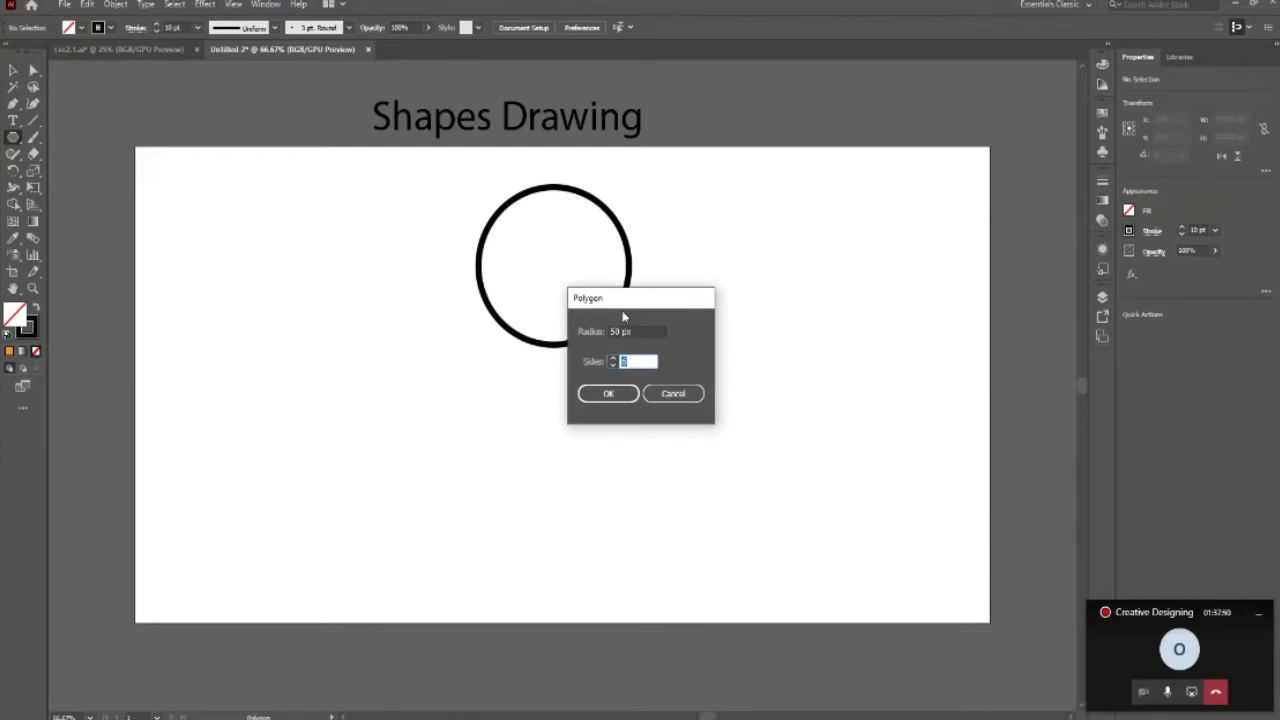
pyautogui.moveTo(621, 311); pyautogui.dragTo(911, 257)
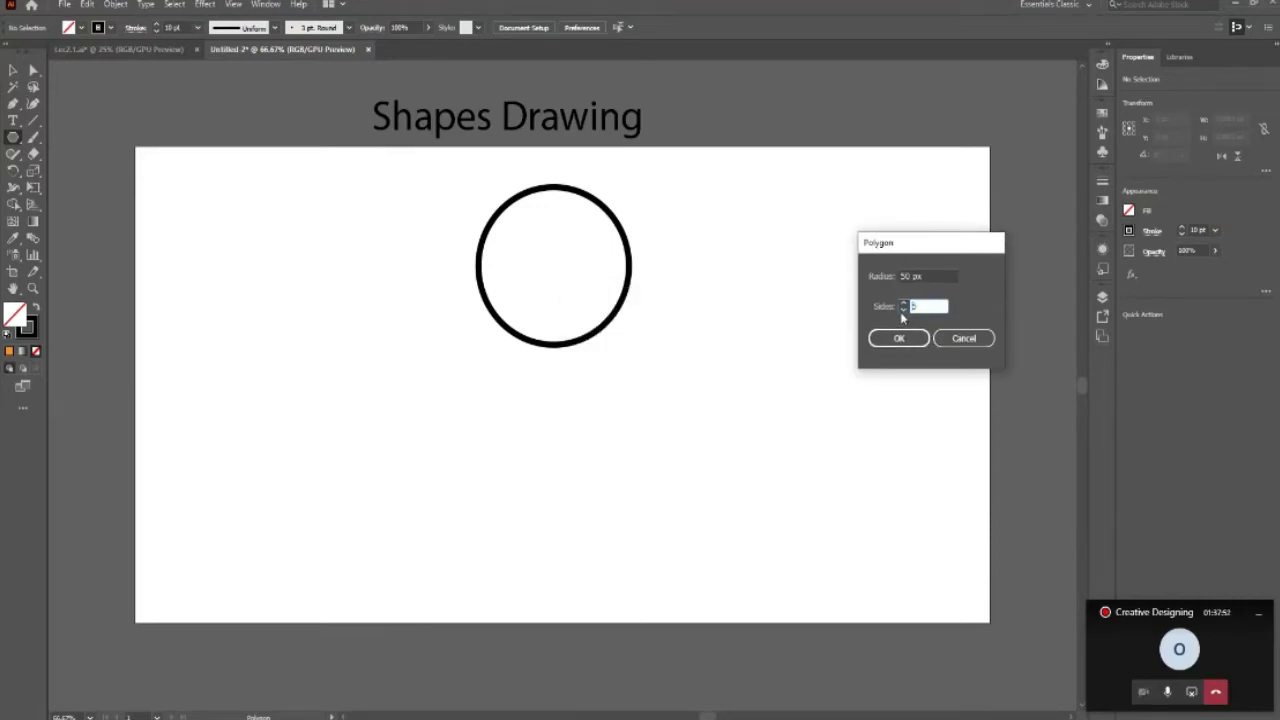
pyautogui.write('3')
pyautogui.click(899, 345)
# Place the triangle beneath the circle and centre the circle on its apex.
pyautogui.moveTo(273, 329); pyautogui.dragTo(586, 526)
pyautogui.click(581, 453)
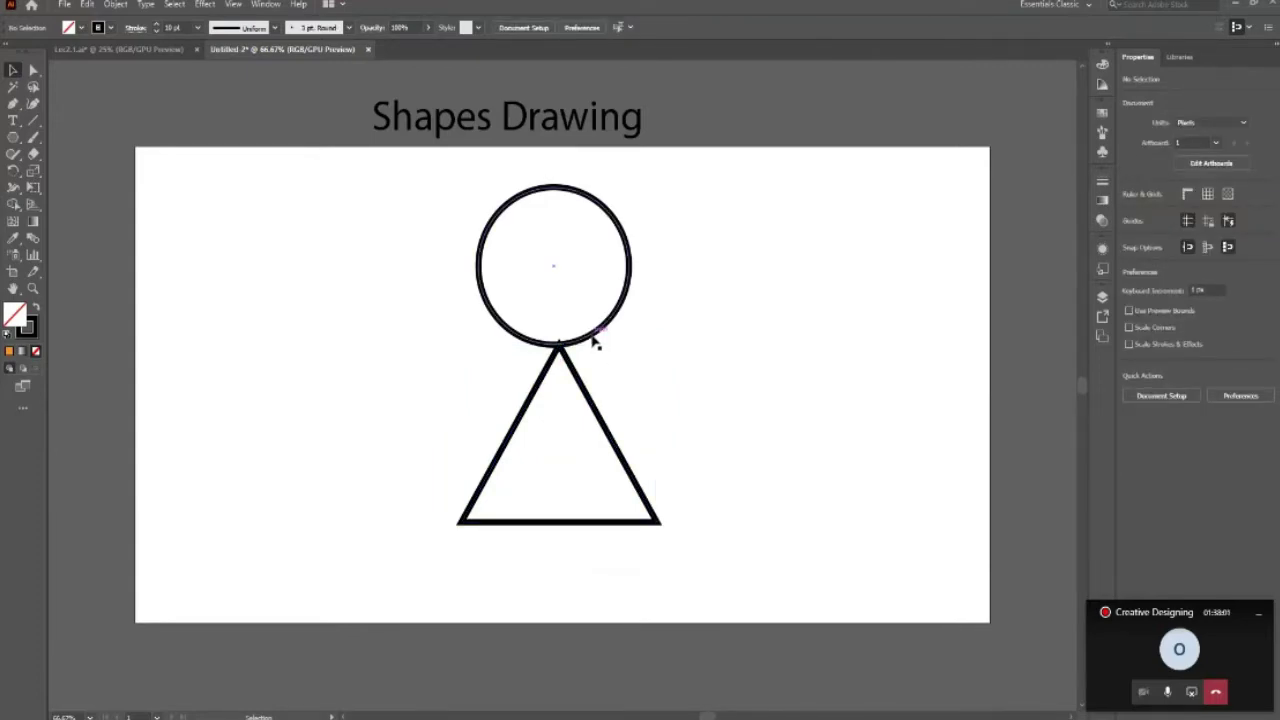
pyautogui.moveTo(594, 342); pyautogui.dragTo(603, 342)
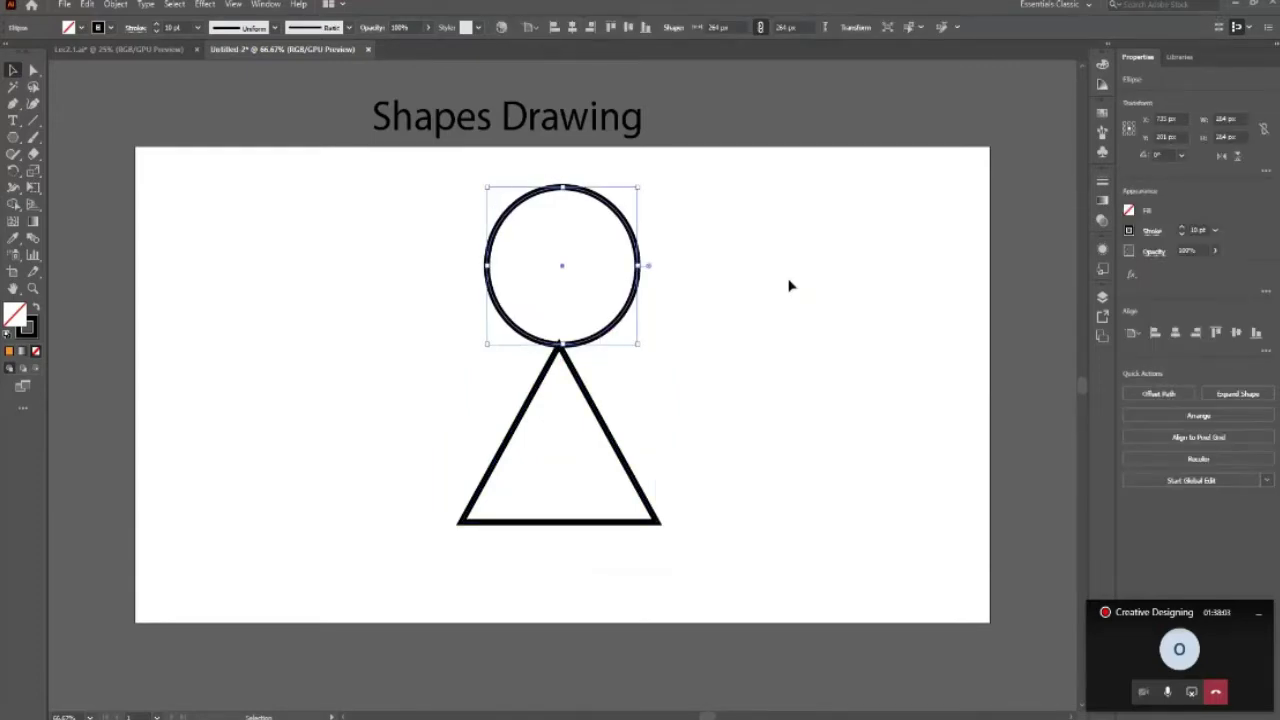
pyautogui.click(782, 347)
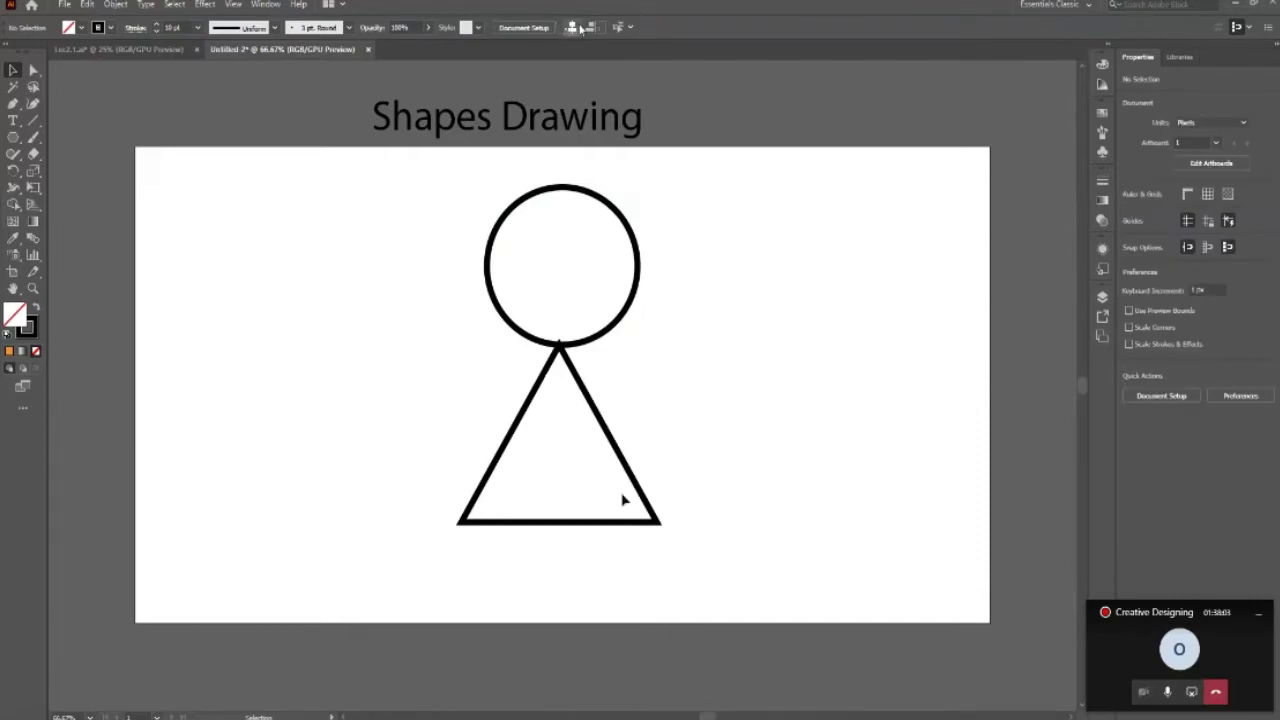
pyautogui.click(622, 500)
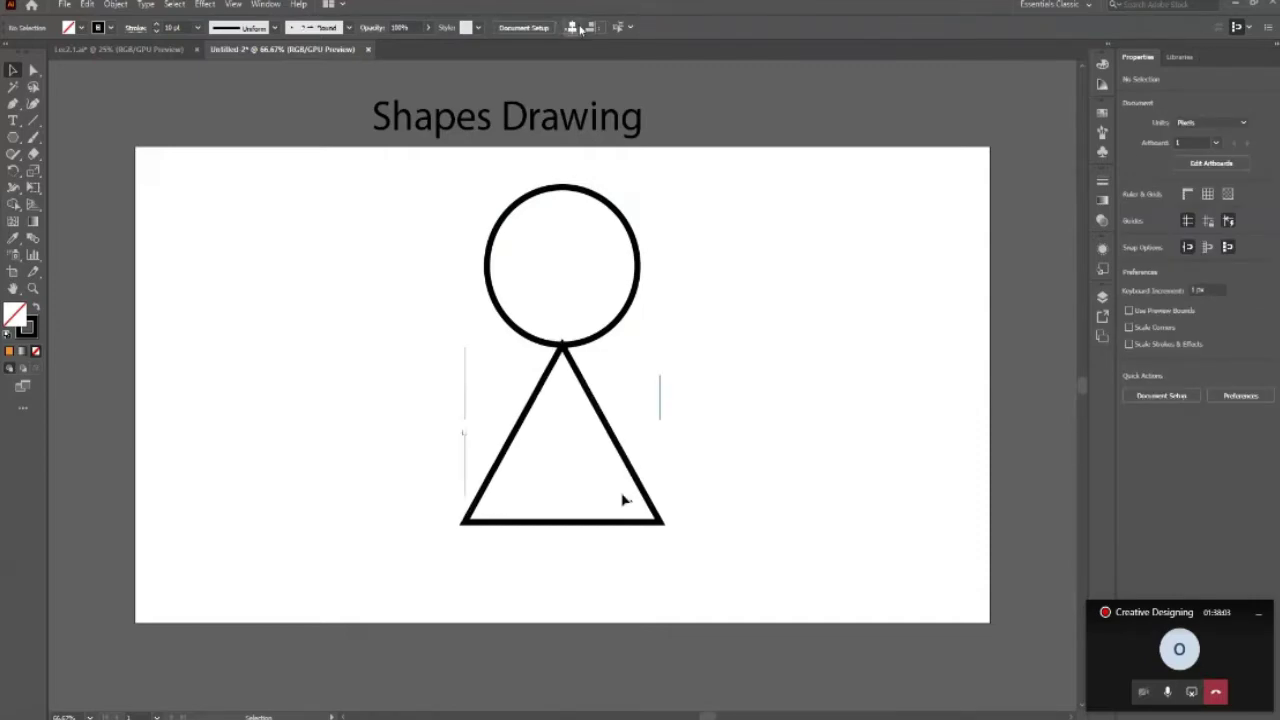
pyautogui.click(803, 363)
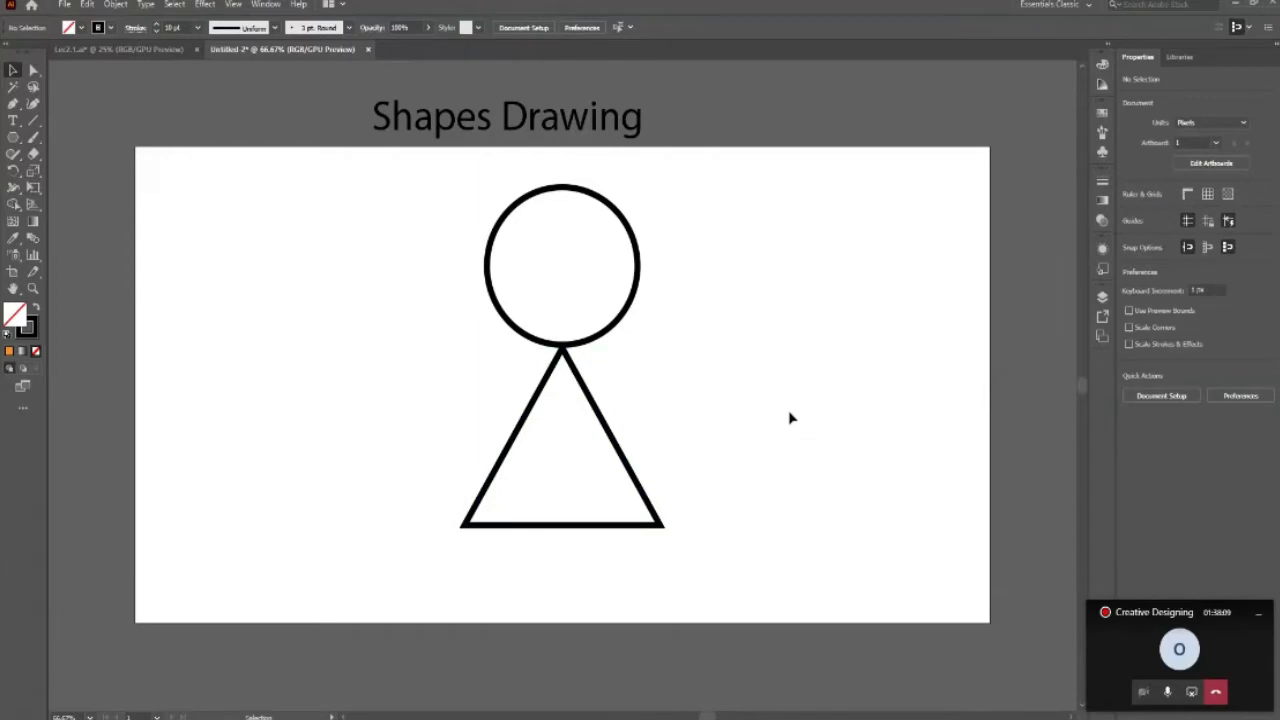
# Paste a copy of the circle, shrink it and nudge it into the head's lower left as an eye.
pyautogui.scroll(1, 668, 234)
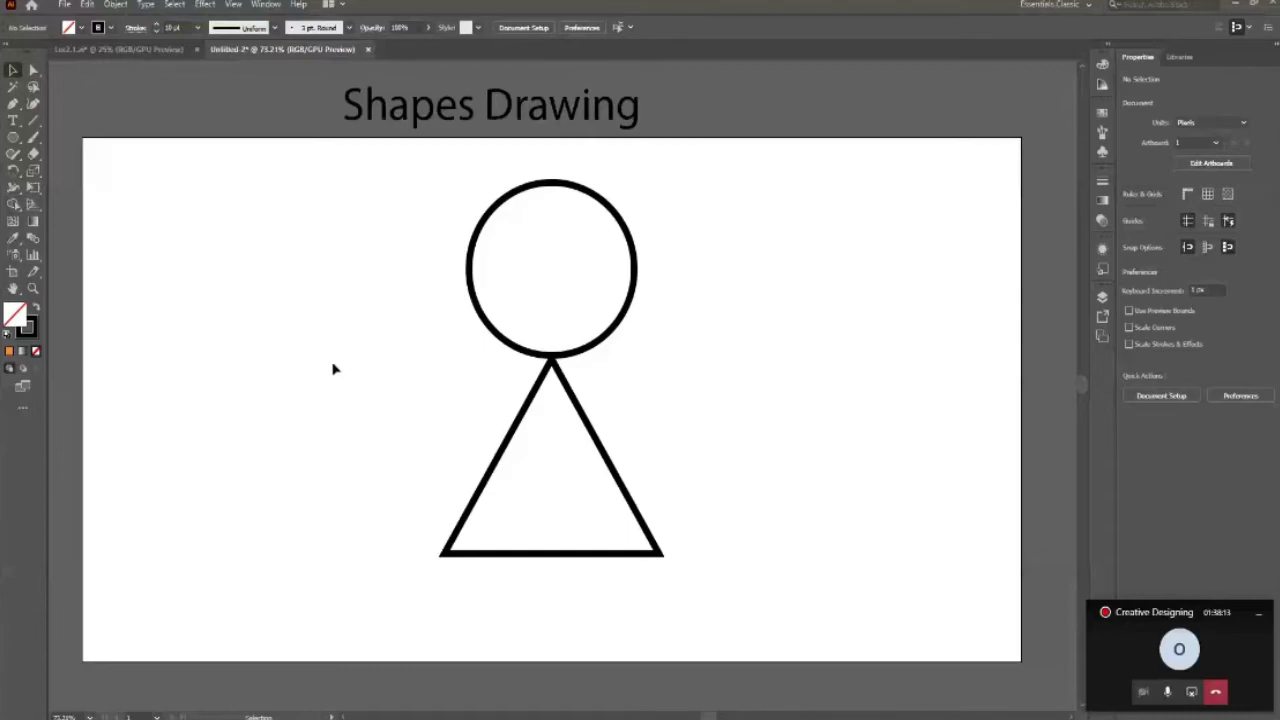
pyautogui.hotkey('ctrl', 'v')
pyautogui.moveTo(651, 463); pyautogui.dragTo(606, 403)
pyautogui.hotkey('shift', 'Right')
pyautogui.hotkey('shift', 'Up')
pyautogui.hotkey('shift', 'Up')
pyautogui.hotkey('shift', 'Up')
pyautogui.hotkey('shift', 'Up')
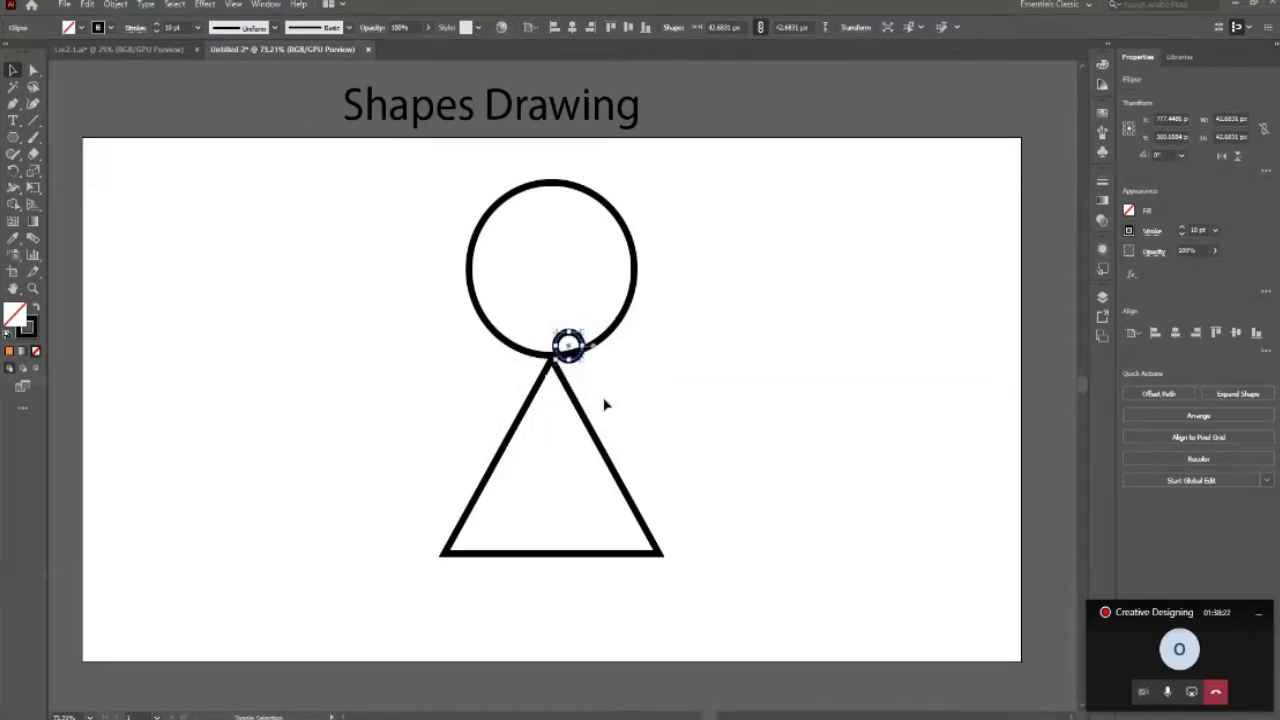
pyautogui.hotkey('shift', 'Up')
pyautogui.hotkey('shift', 'Up')
pyautogui.hotkey('shift', 'Up')
pyautogui.hotkey('shift', 'Left')
pyautogui.hotkey('shift', 'Left')
pyautogui.hotkey('shift', 'Left')
pyautogui.hotkey('shift', 'Left')
pyautogui.hotkey('shift', 'Left')
pyautogui.hotkey('shift', 'Left')
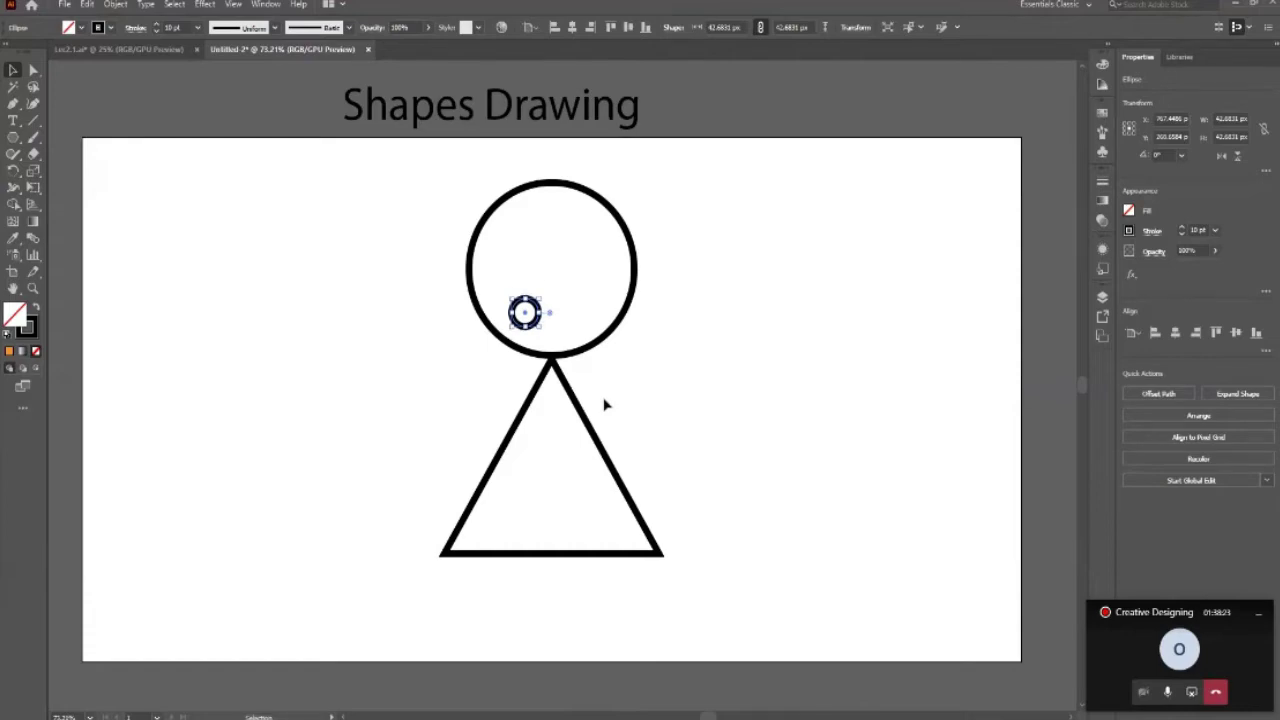
pyautogui.moveTo(541, 328); pyautogui.dragTo(548, 328)
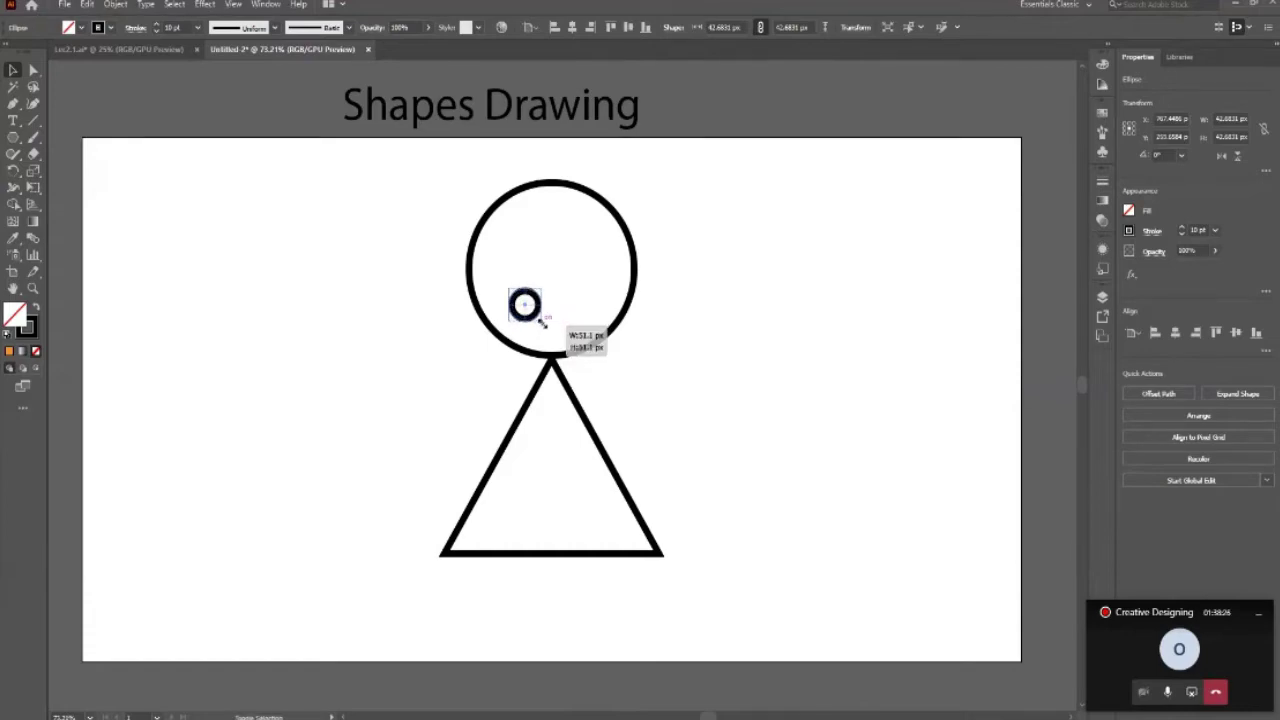
pyautogui.click(710, 400)
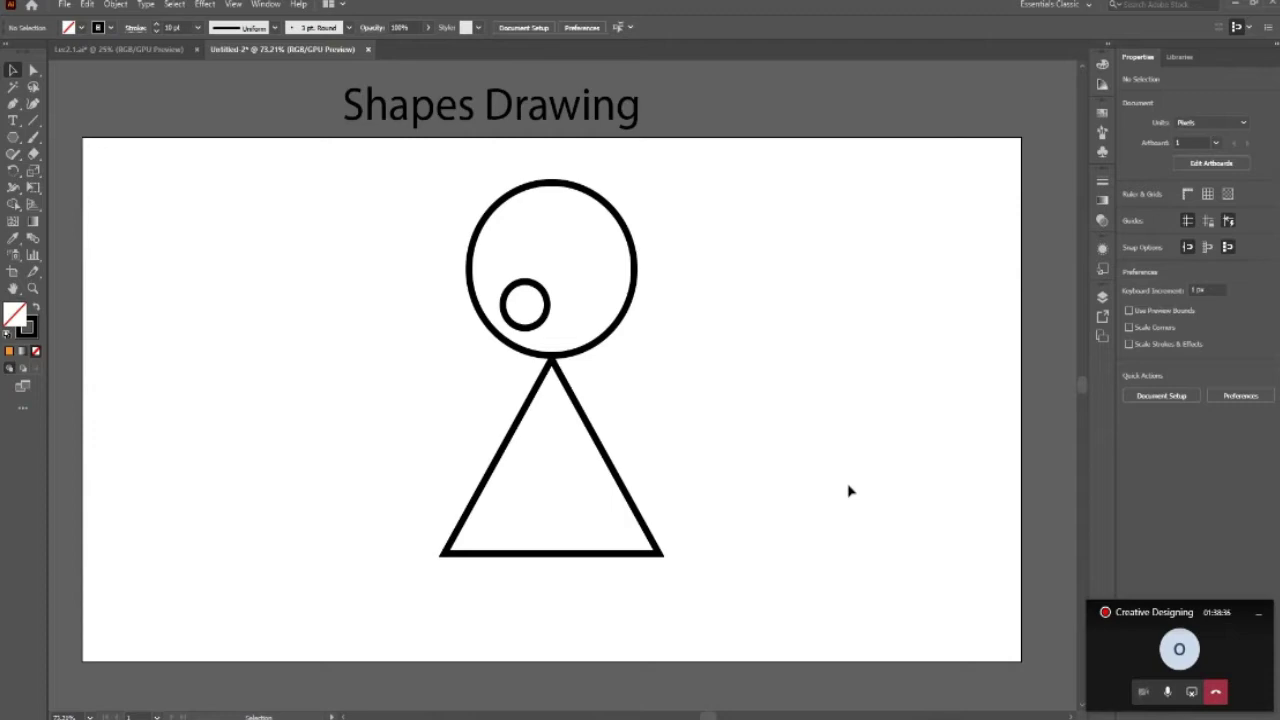
# Duplicate the eye, nudge the copy right, then delete the copy.
pyautogui.click(543, 318)
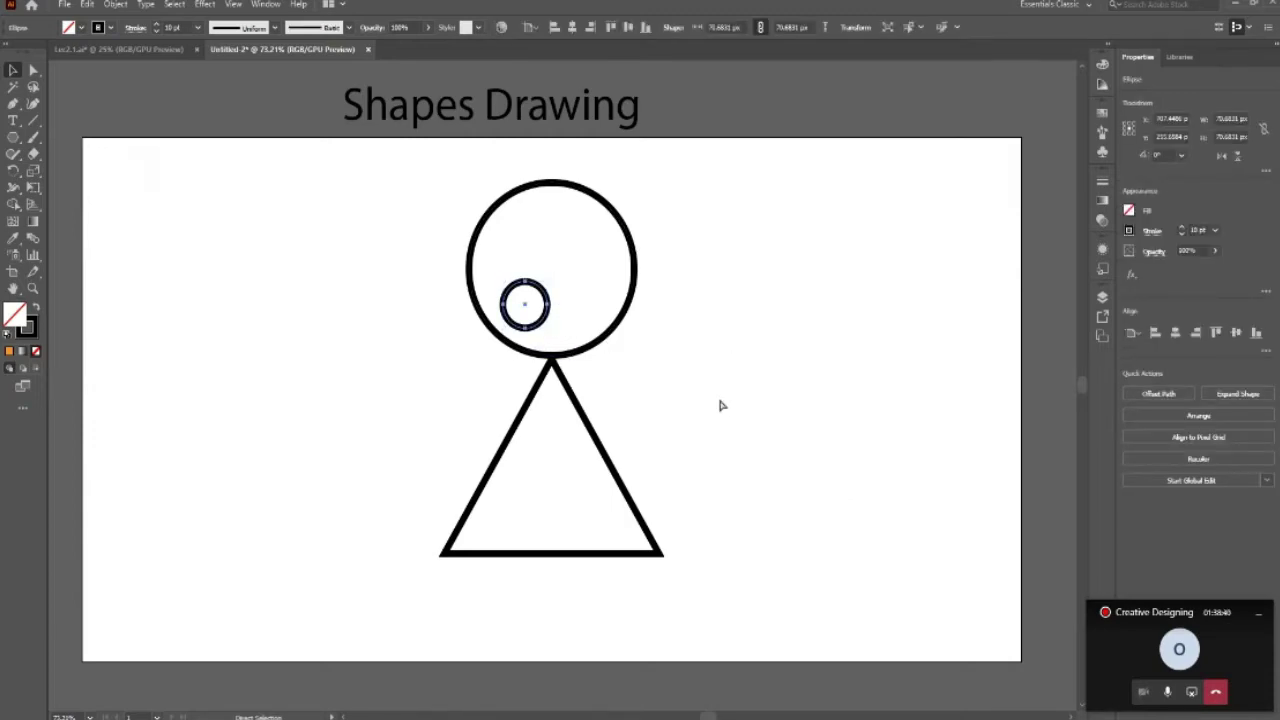
pyautogui.hotkey('ctrl', 'c')
pyautogui.hotkey('ctrl', 'f')
pyautogui.hotkey('shift', 'Right')
pyautogui.hotkey('shift', 'Right')
pyautogui.hotkey('shift', 'Right')
pyautogui.hotkey('shift', 'Right')
pyautogui.hotkey('shift', 'Right')
pyautogui.hotkey('shift', 'Right')
pyautogui.hotkey('shift', 'Right')
pyautogui.hotkey('shift', 'Right')
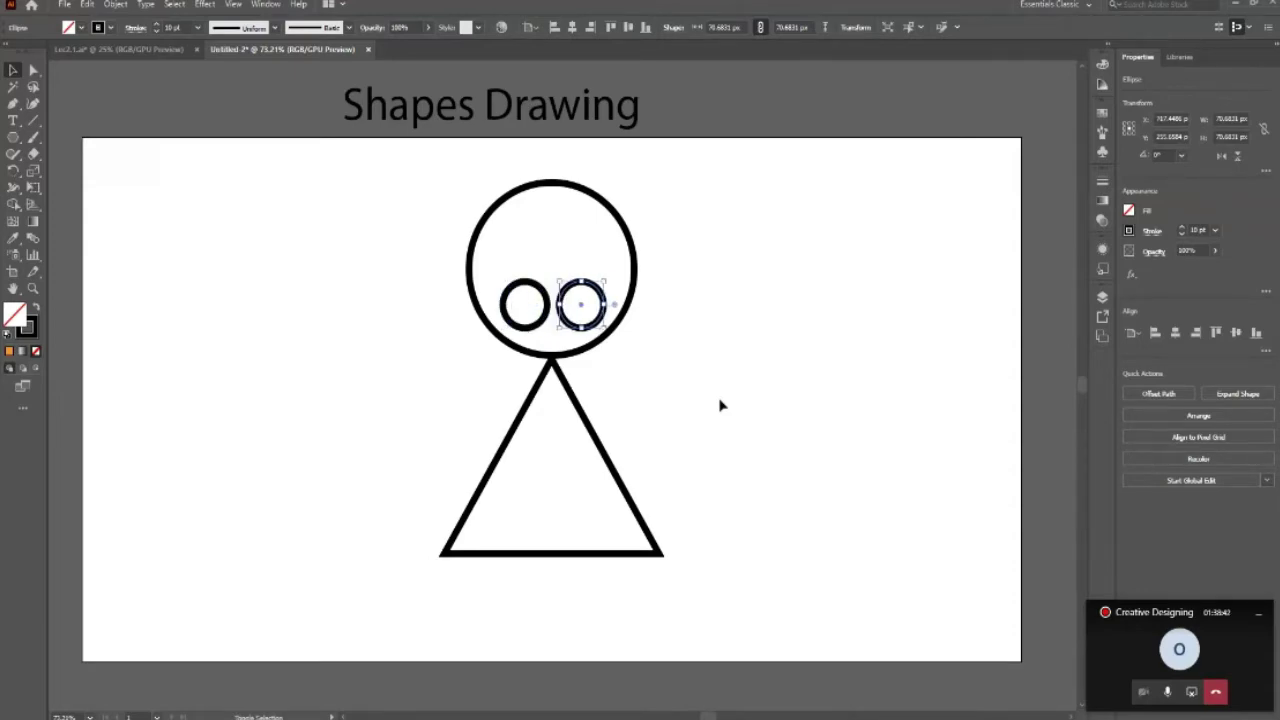
pyautogui.press('Right')
pyautogui.press('Right')
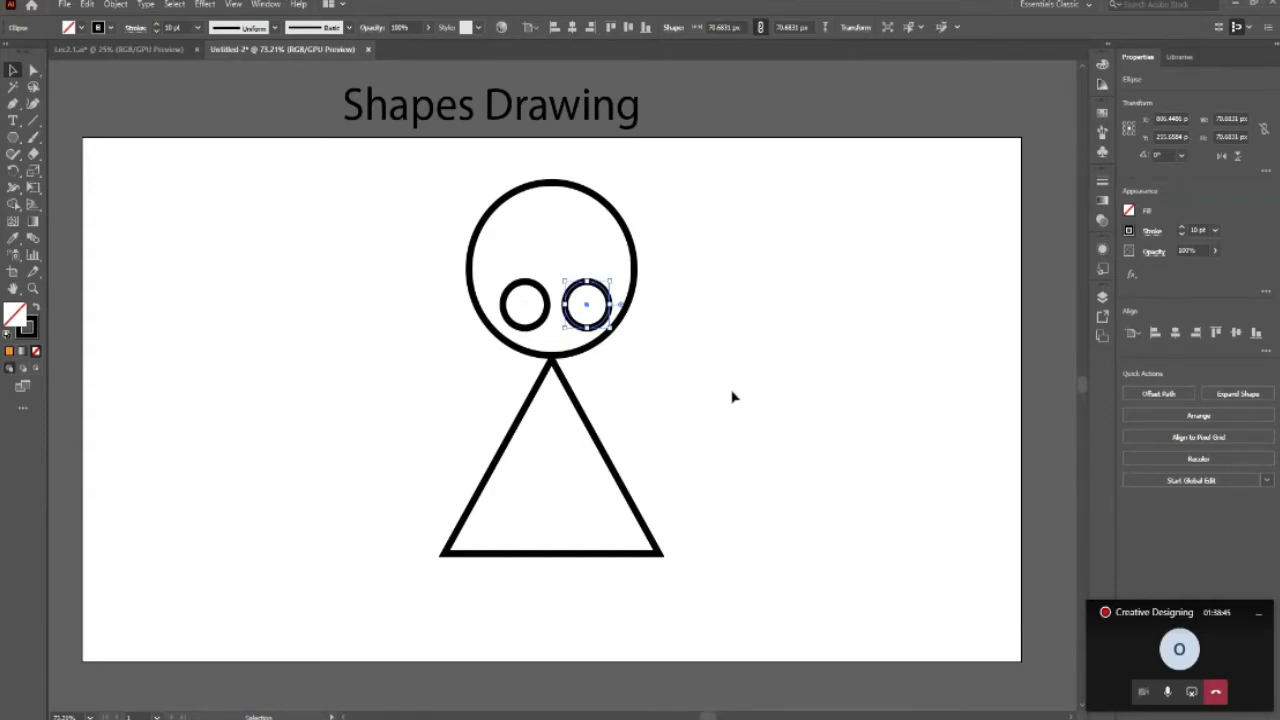
pyautogui.press('Delete')
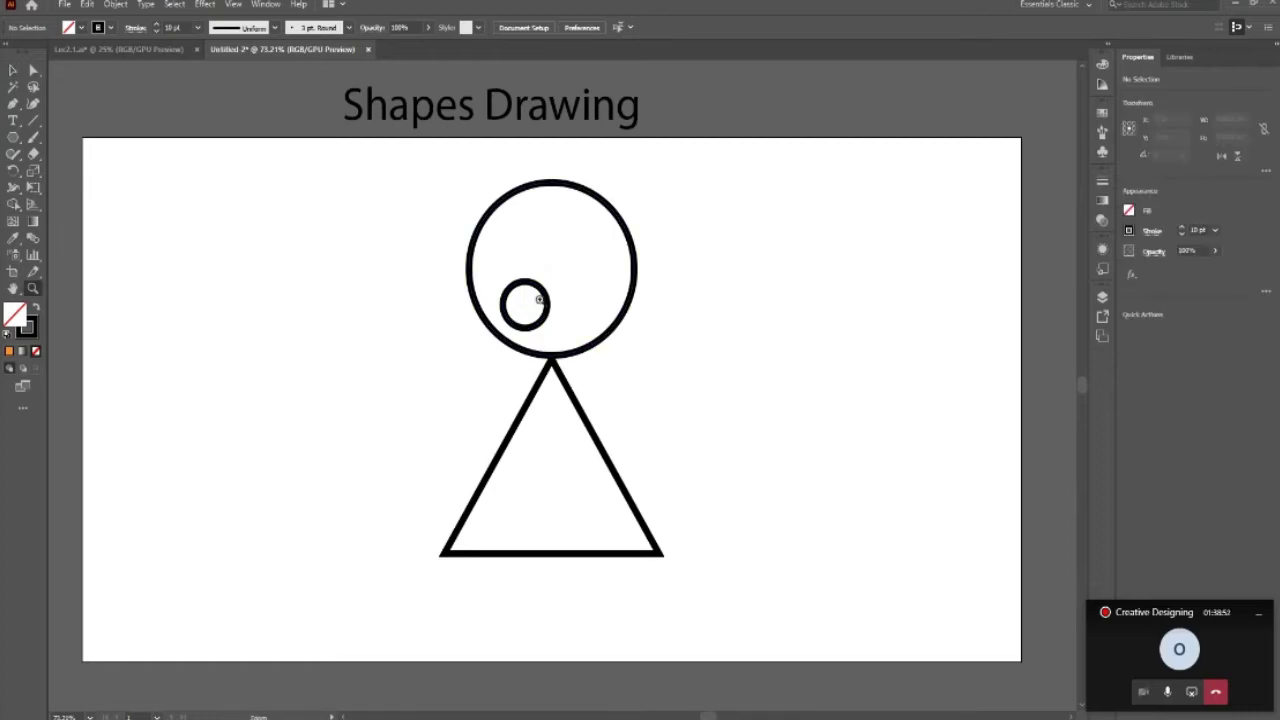
# Zoom in on the head and pick the Pencil tool, undoing a stray test stroke.
pyautogui.press('z')
pyautogui.click(586, 263)
pyautogui.click(13, 70)
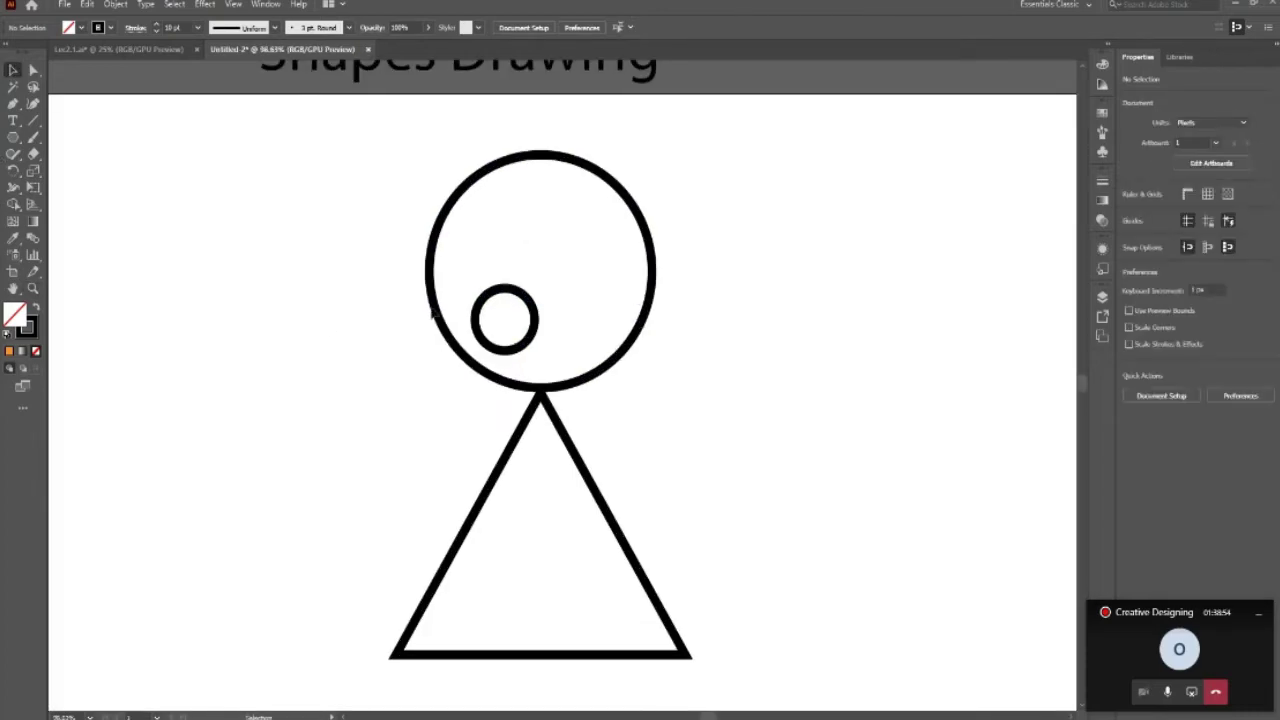
pyautogui.click(32, 120)
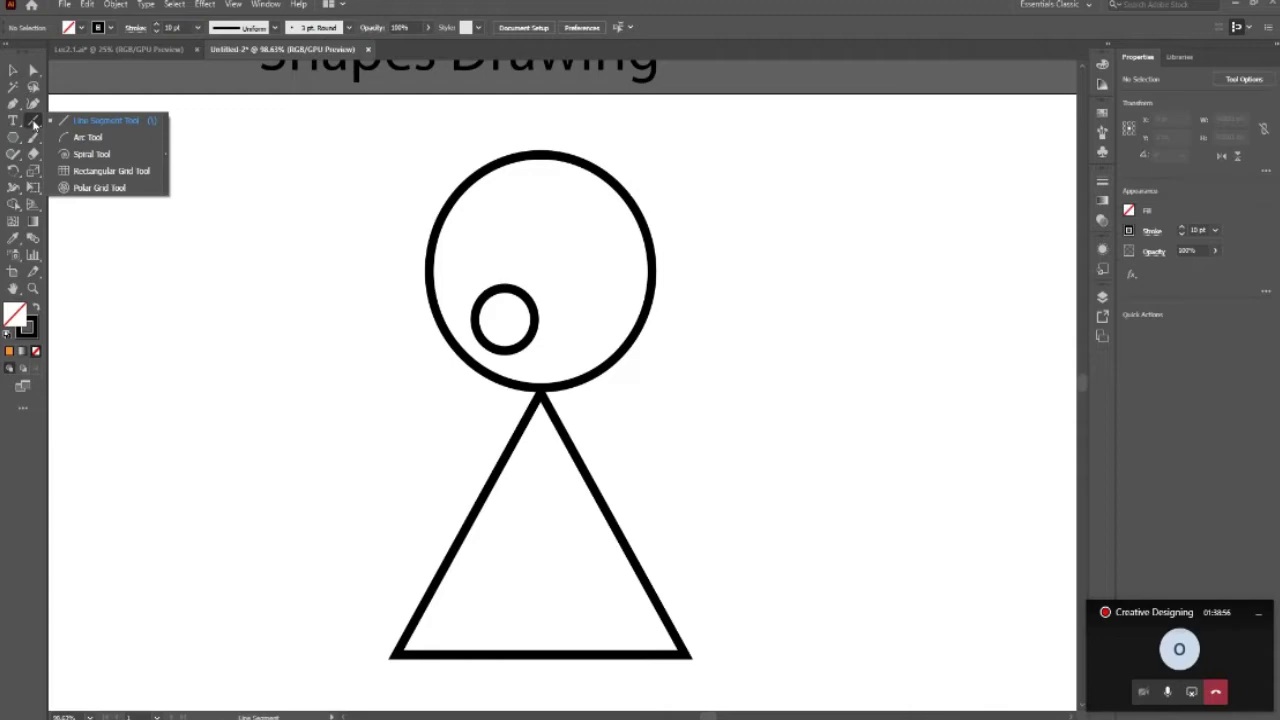
pyautogui.click(105, 121)
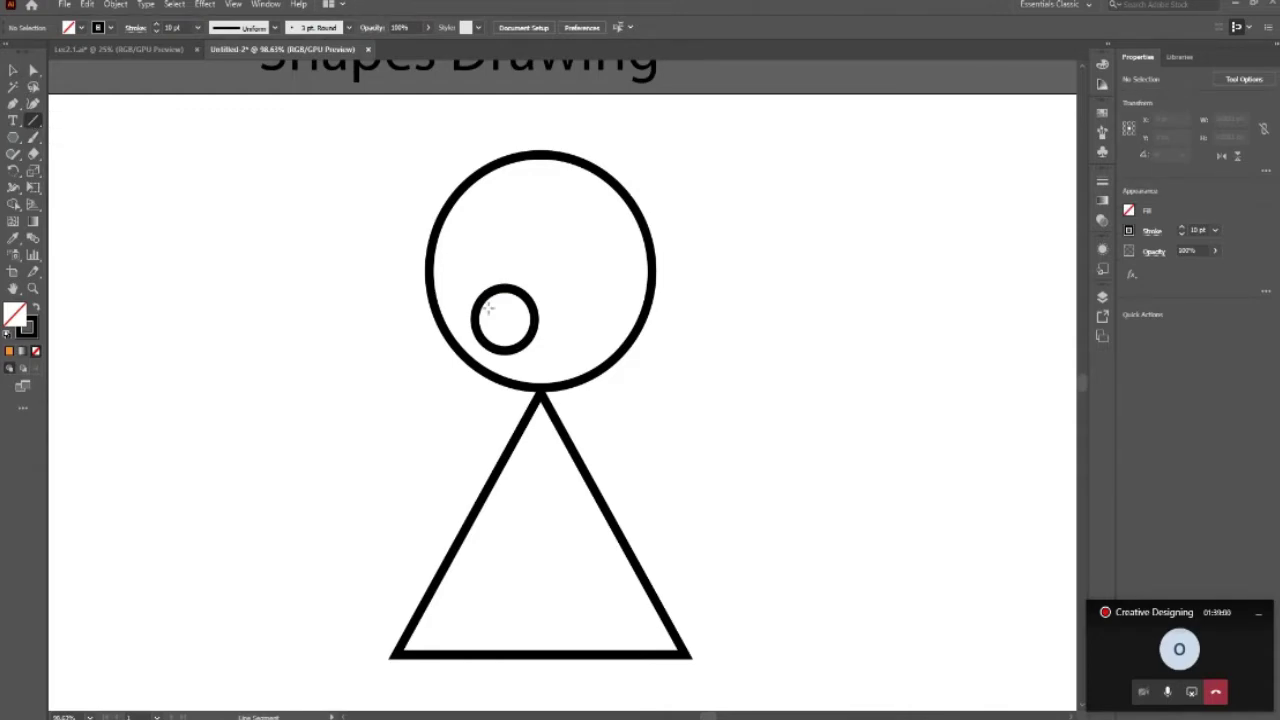
pyautogui.click(13, 70)
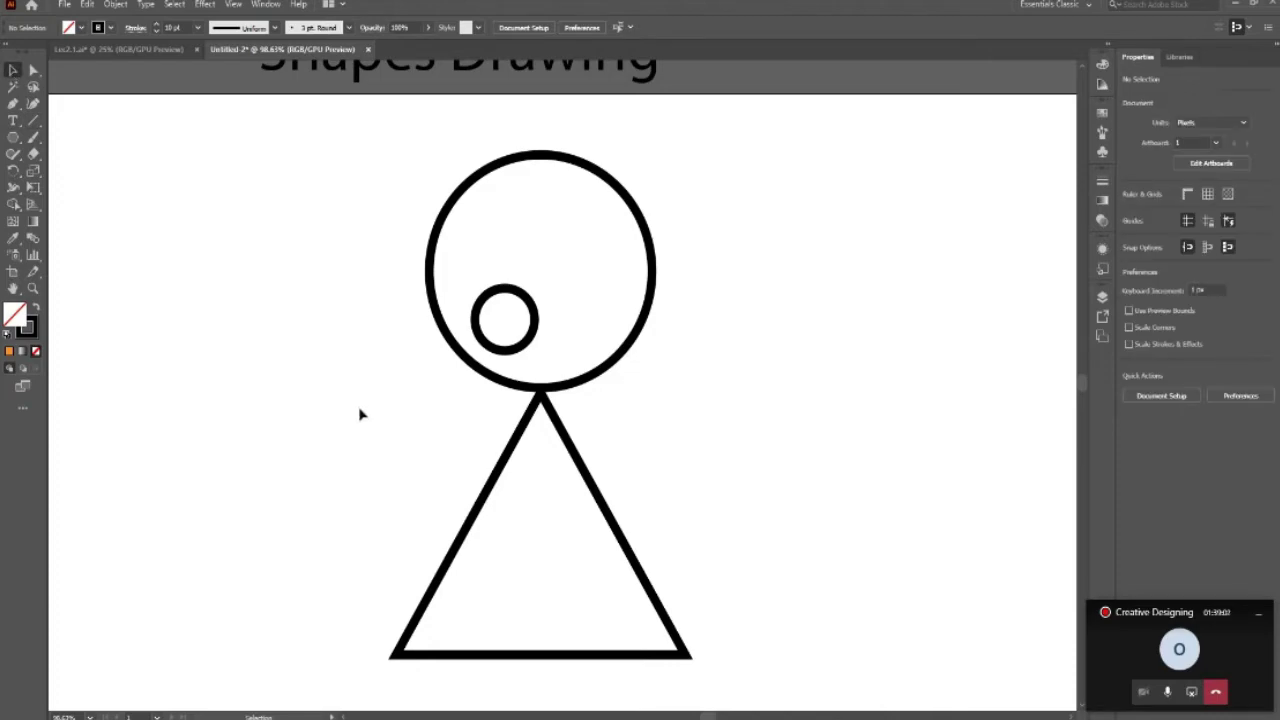
pyautogui.press('n')
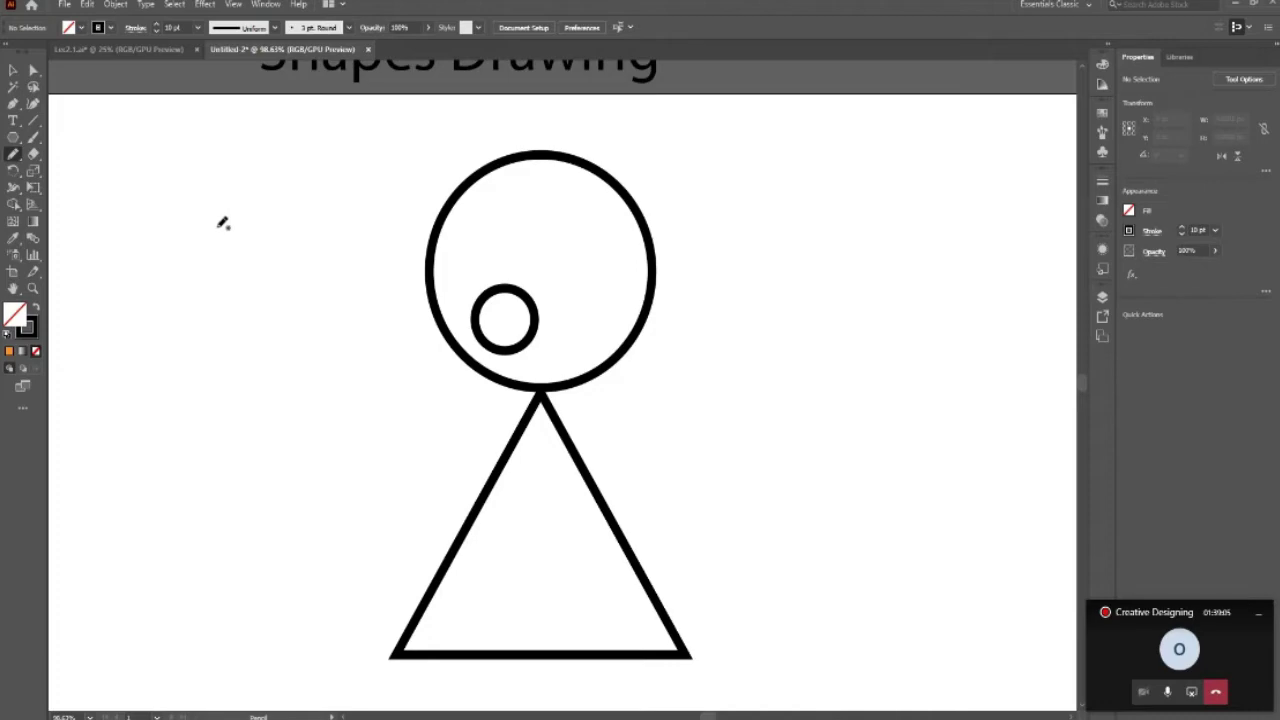
pyautogui.moveTo(234, 214); pyautogui.dragTo(337, 309)
pyautogui.hotkey('ctrl', 'z')
pyautogui.click(14, 155)
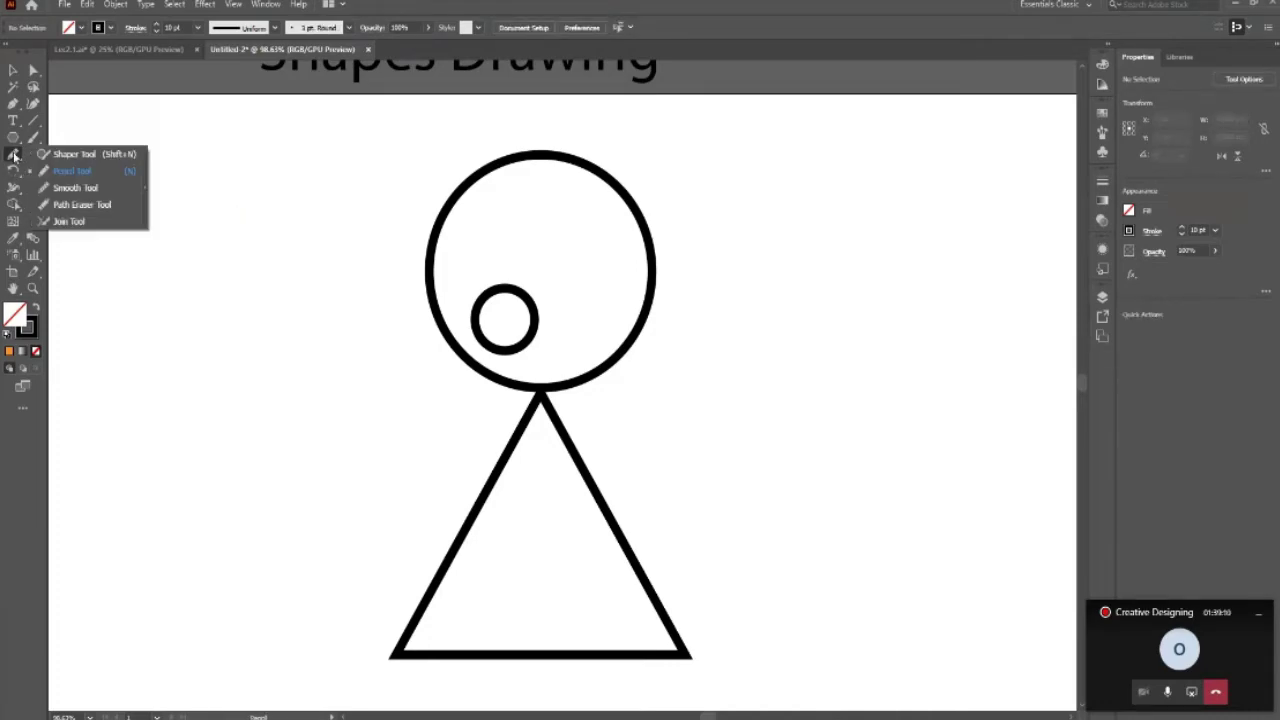
pyautogui.click(86, 172)
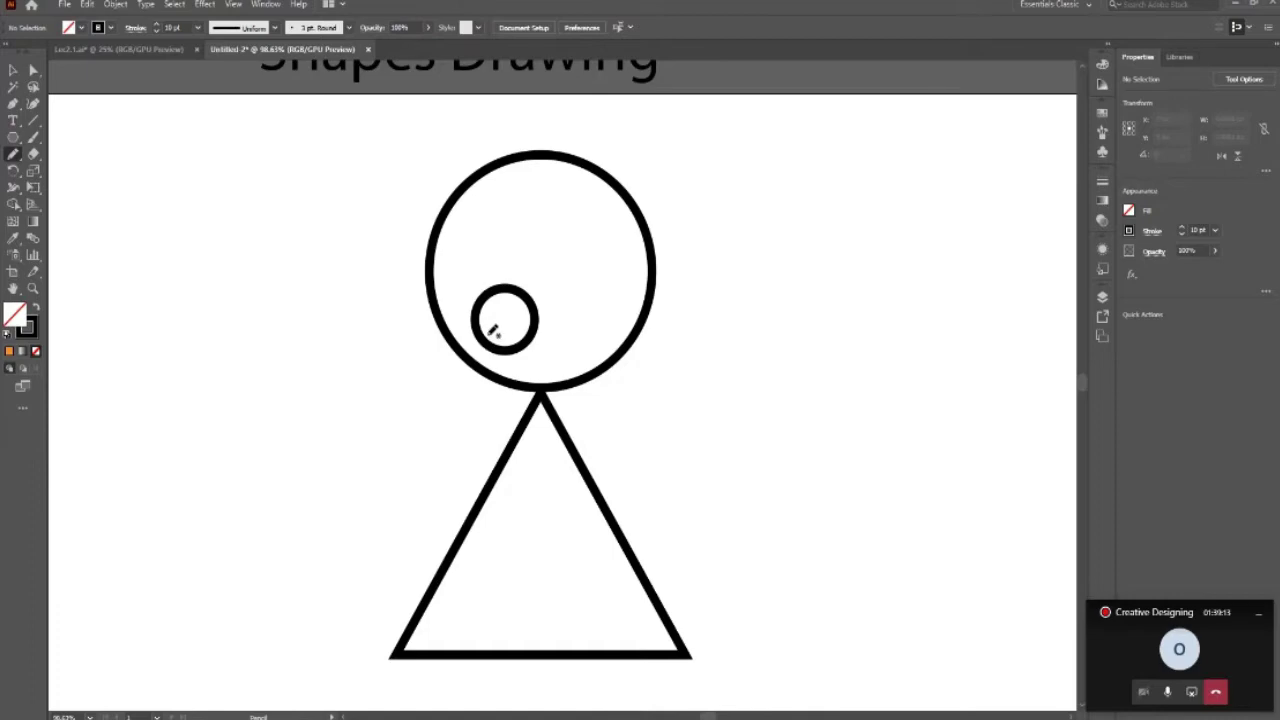
# Draw three whiskers leftward from the eye and nudge them into place.
pyautogui.moveTo(488, 318); pyautogui.dragTo(398, 337)
pyautogui.moveTo(490, 342); pyautogui.dragTo(428, 382)
pyautogui.moveTo(486, 303); pyautogui.dragTo(388, 304)
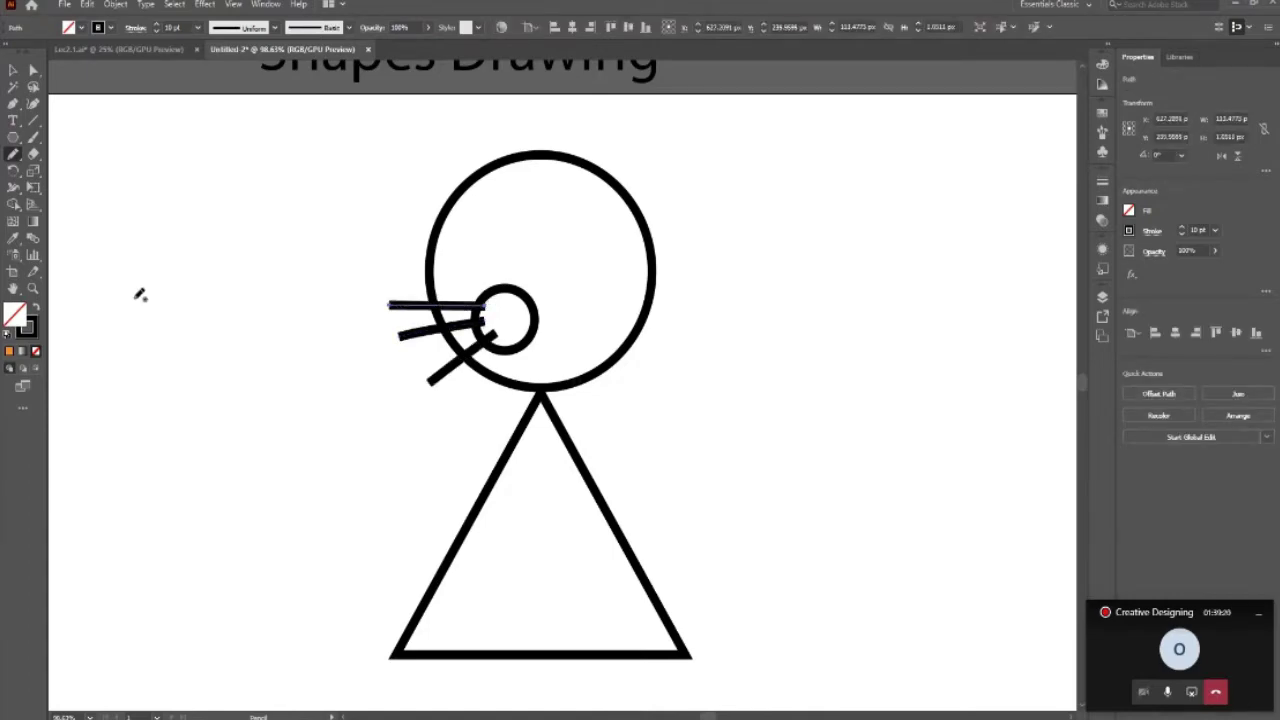
pyautogui.press('v')
pyautogui.click(517, 472)
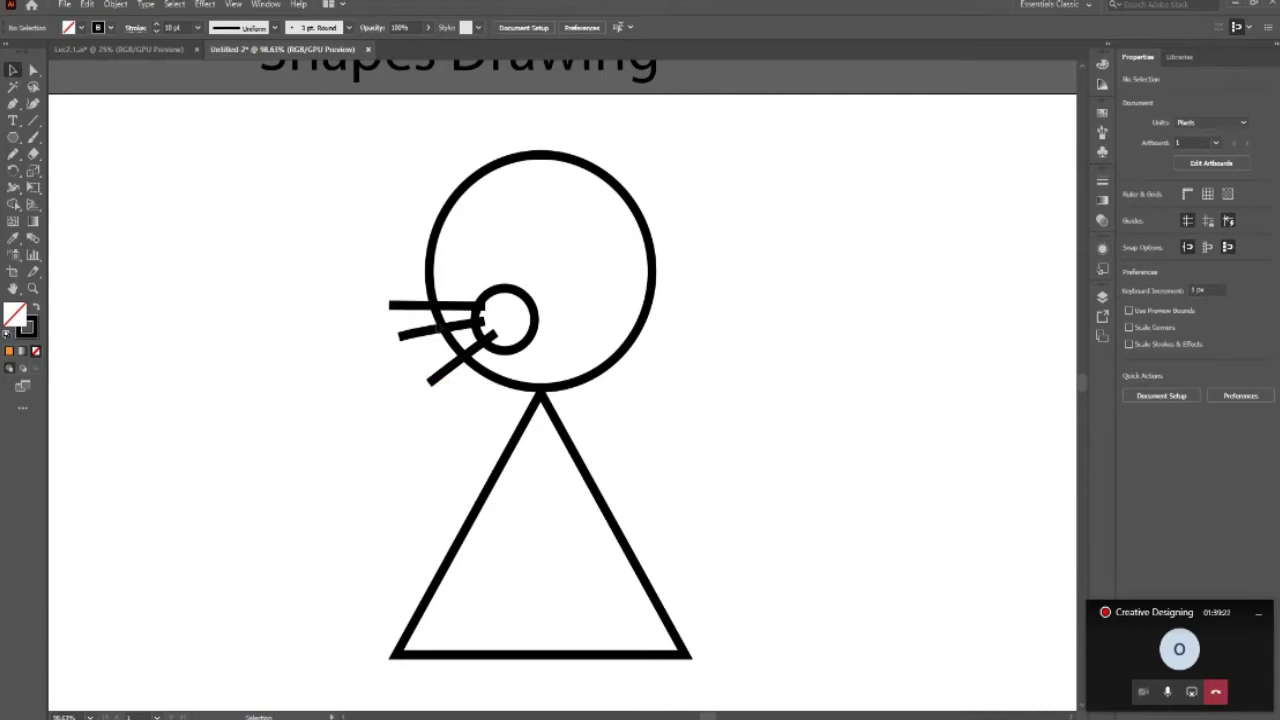
pyautogui.moveTo(440, 306); pyautogui.dragTo(448, 305)
pyautogui.moveTo(449, 309); pyautogui.dragTo(470, 327)
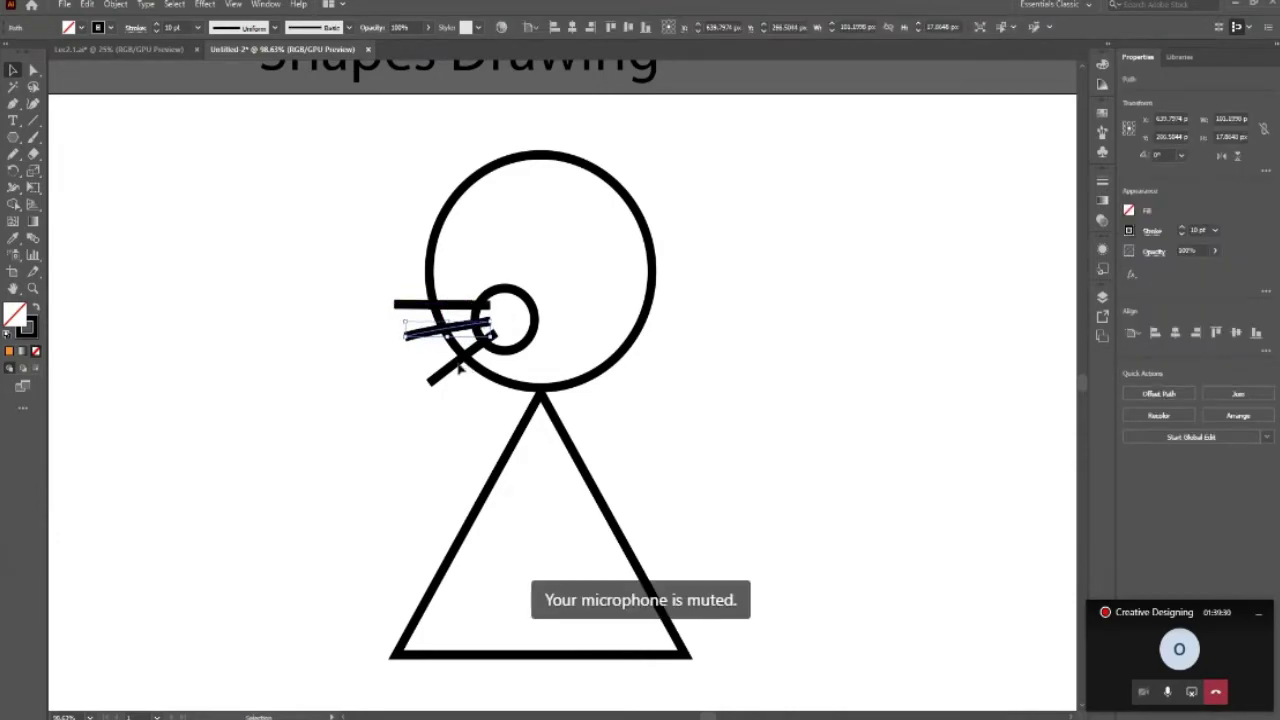
pyautogui.click(368, 457)
pyautogui.moveTo(437, 380); pyautogui.dragTo(435, 384)
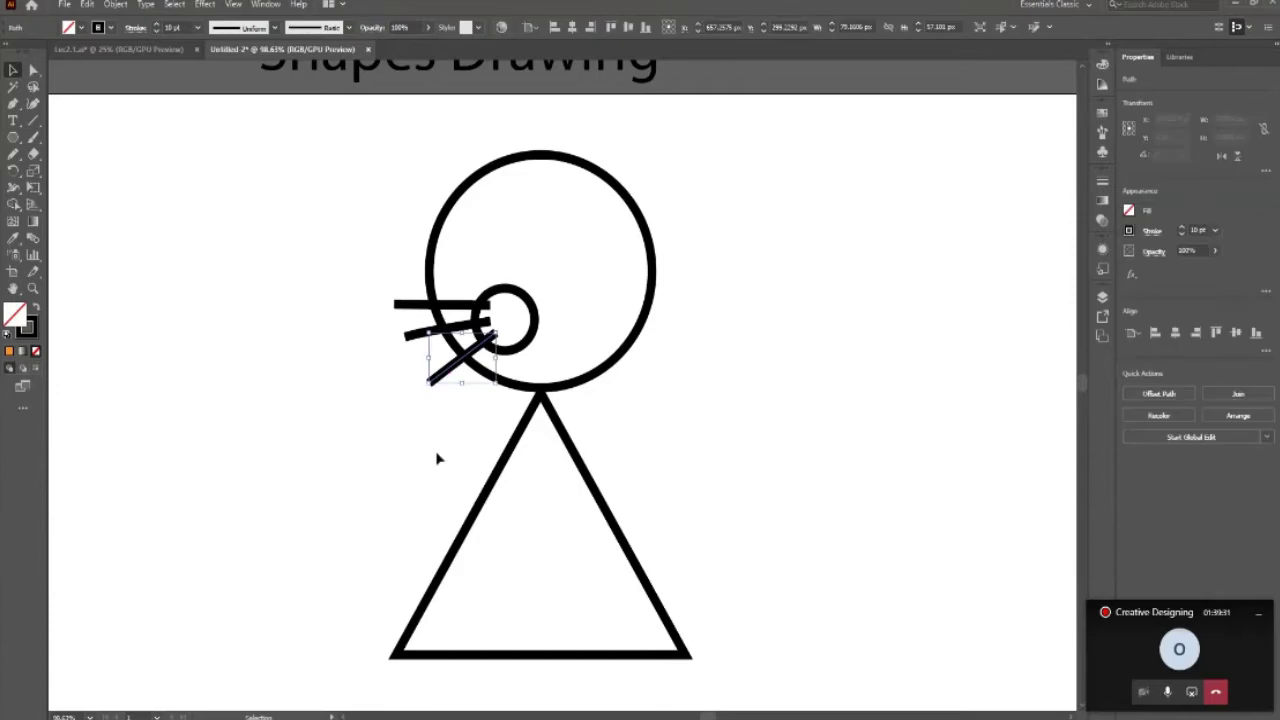
pyautogui.click(409, 414)
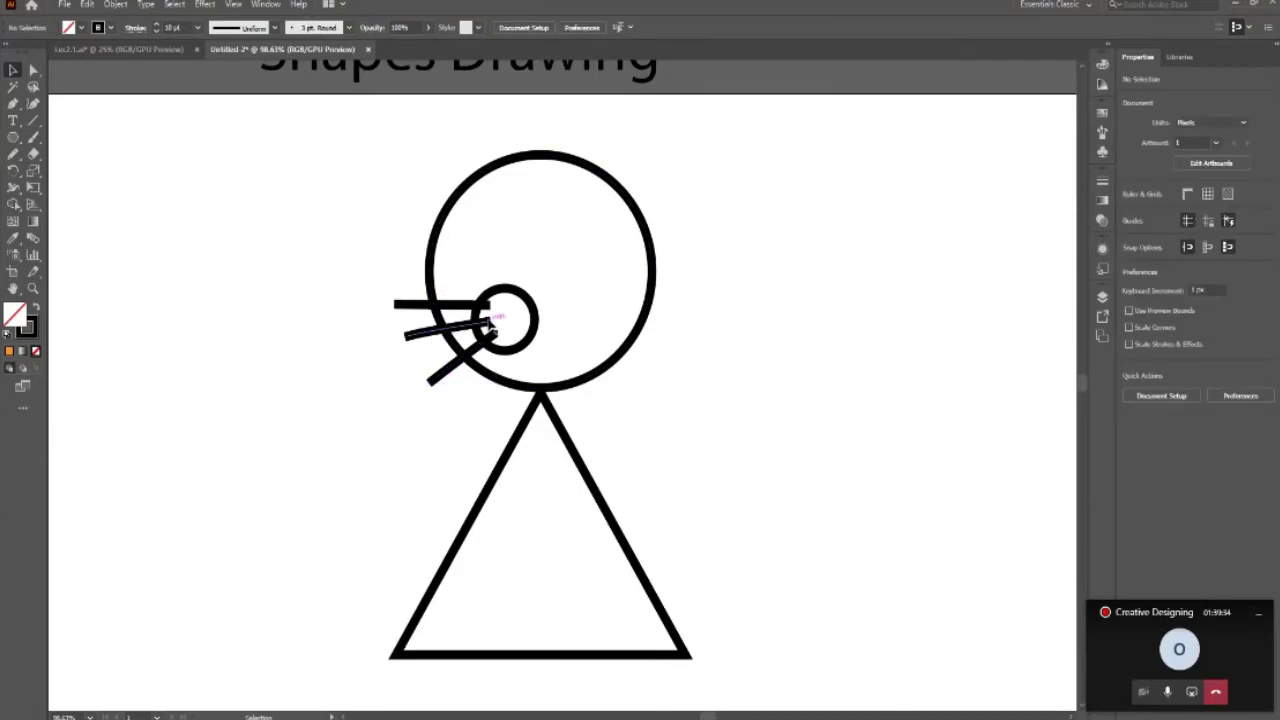
# Select the whiskers with the eye and group them with Ctrl+G.
pyautogui.click(490, 325)
pyautogui.keyDown('shift'); pyautogui.click(500, 380); pyautogui.keyUp('shift')
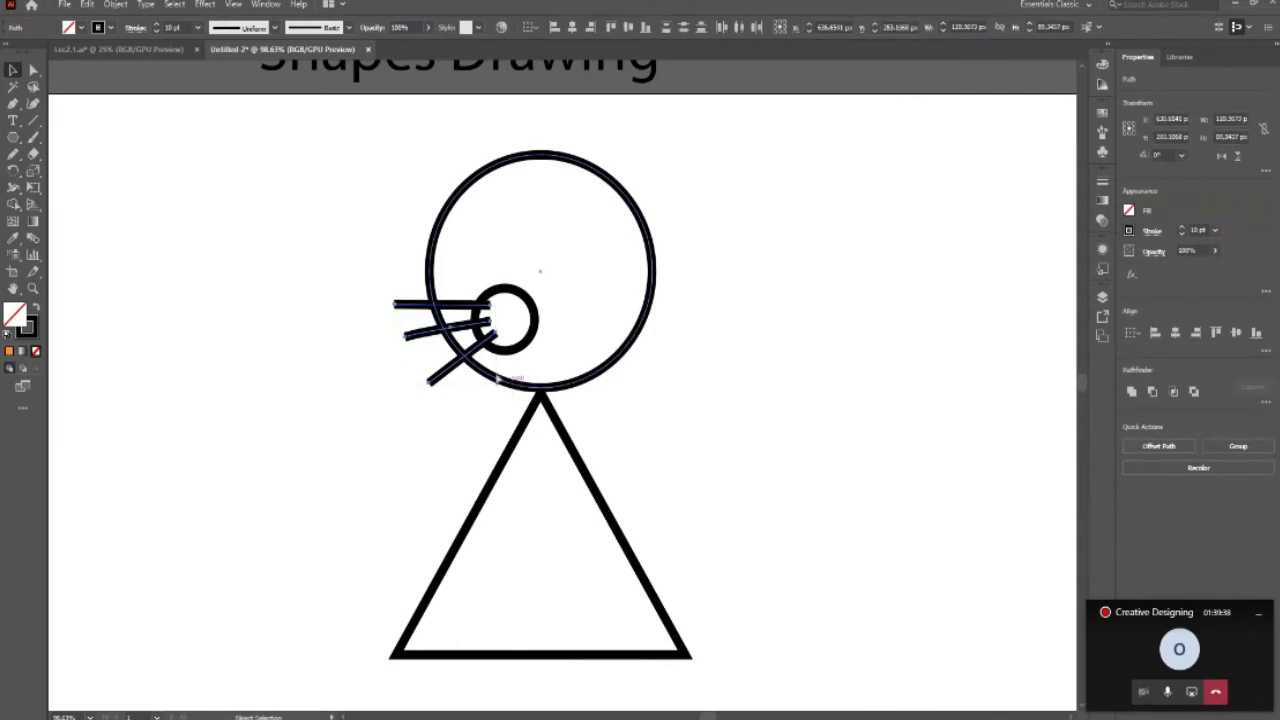
pyautogui.keyDown('shift'); pyautogui.click(498, 380); pyautogui.keyUp('shift')
pyautogui.hotkey('ctrl', 'g')
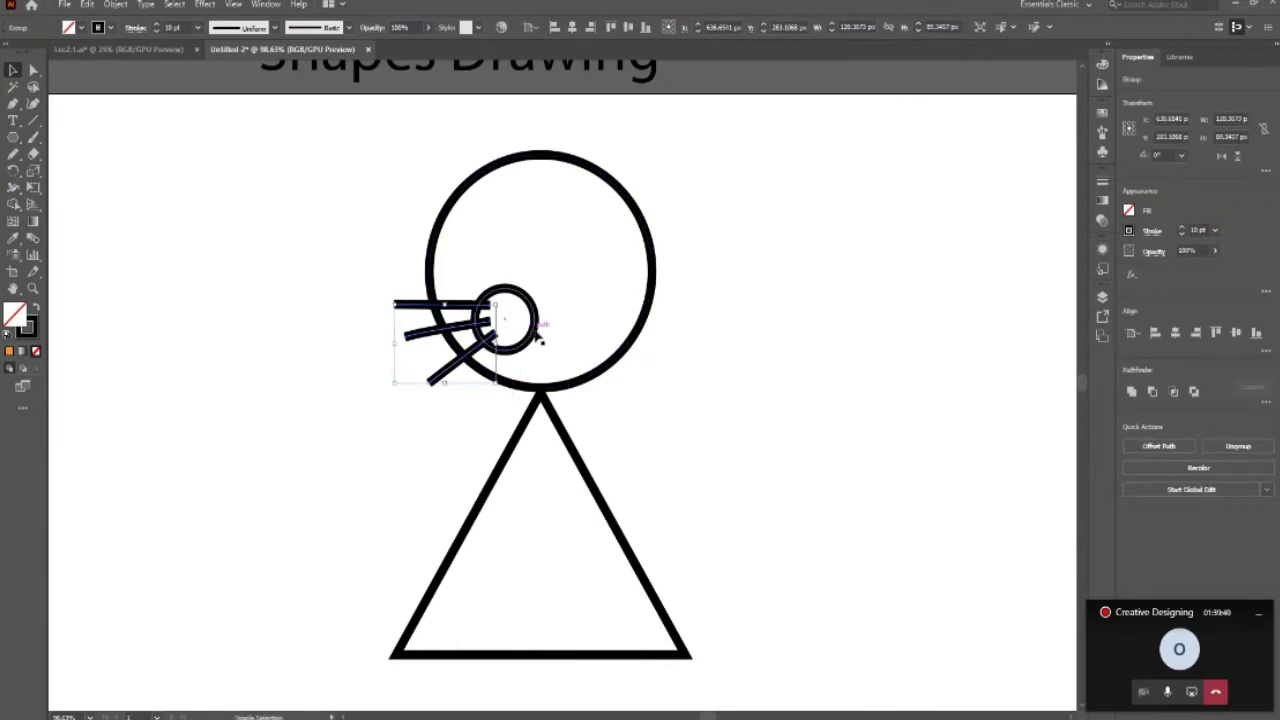
# Select the eye-and-whiskers group and bring up its right-click Transform submenu.
pyautogui.keyDown('shift'); pyautogui.click(536, 333); pyautogui.keyUp('shift')
pyautogui.rightClick(508, 310)
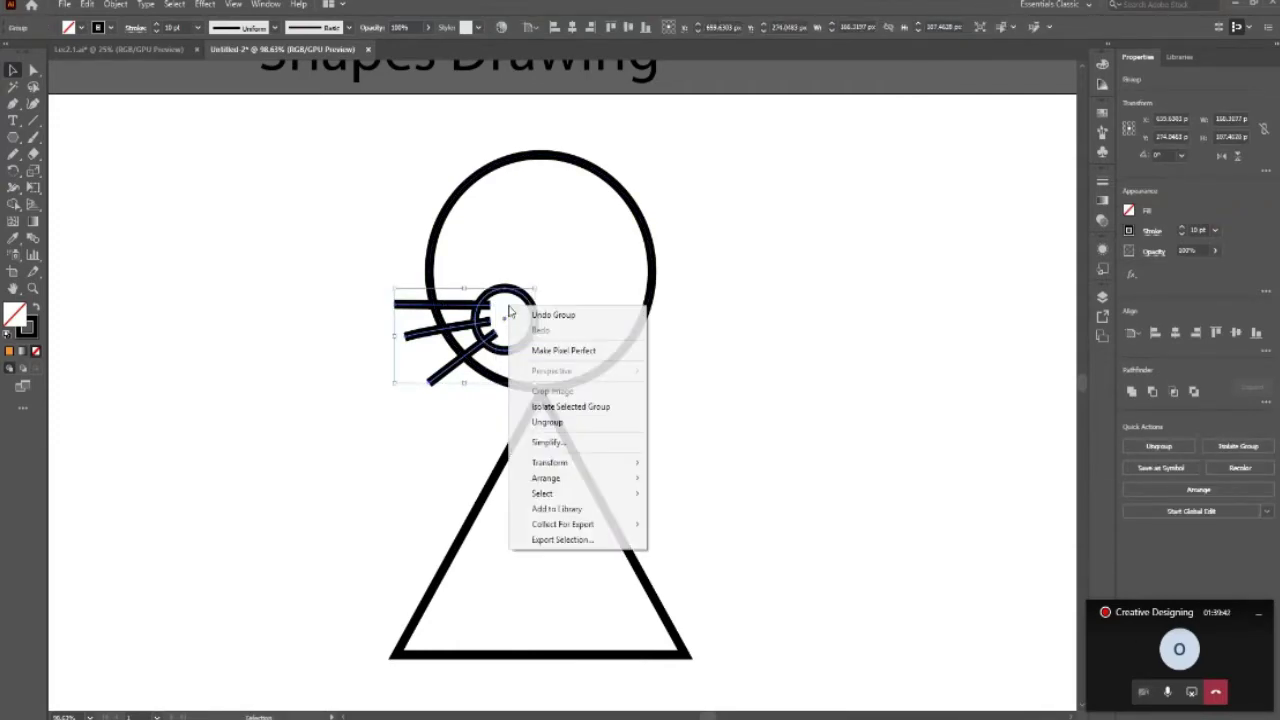
pyautogui.moveTo(546, 478)
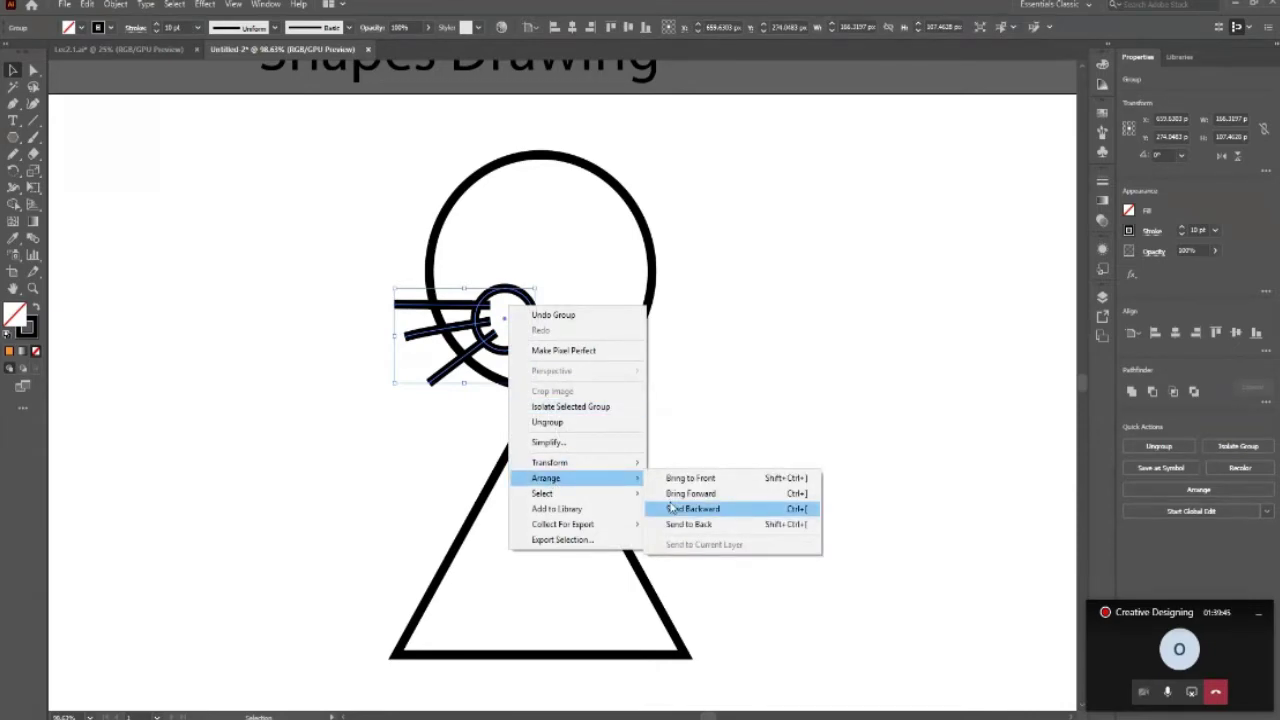
pyautogui.click(281, 465)
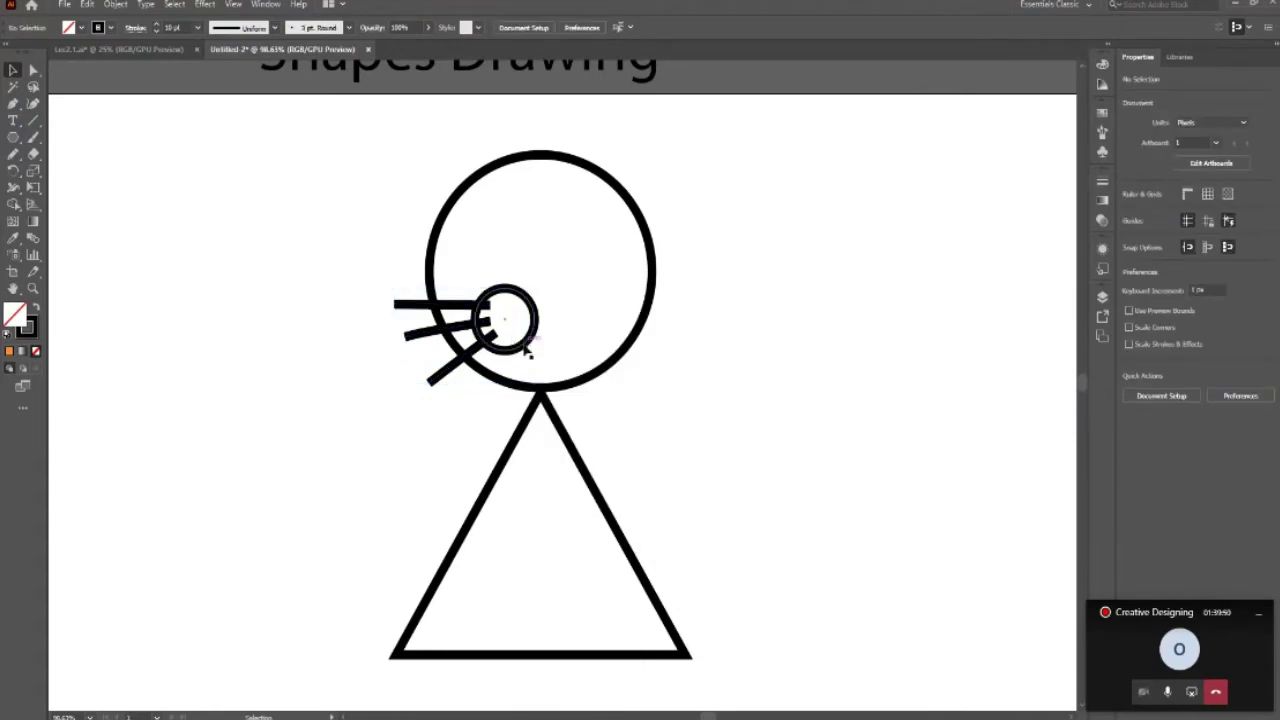
pyautogui.click(526, 349)
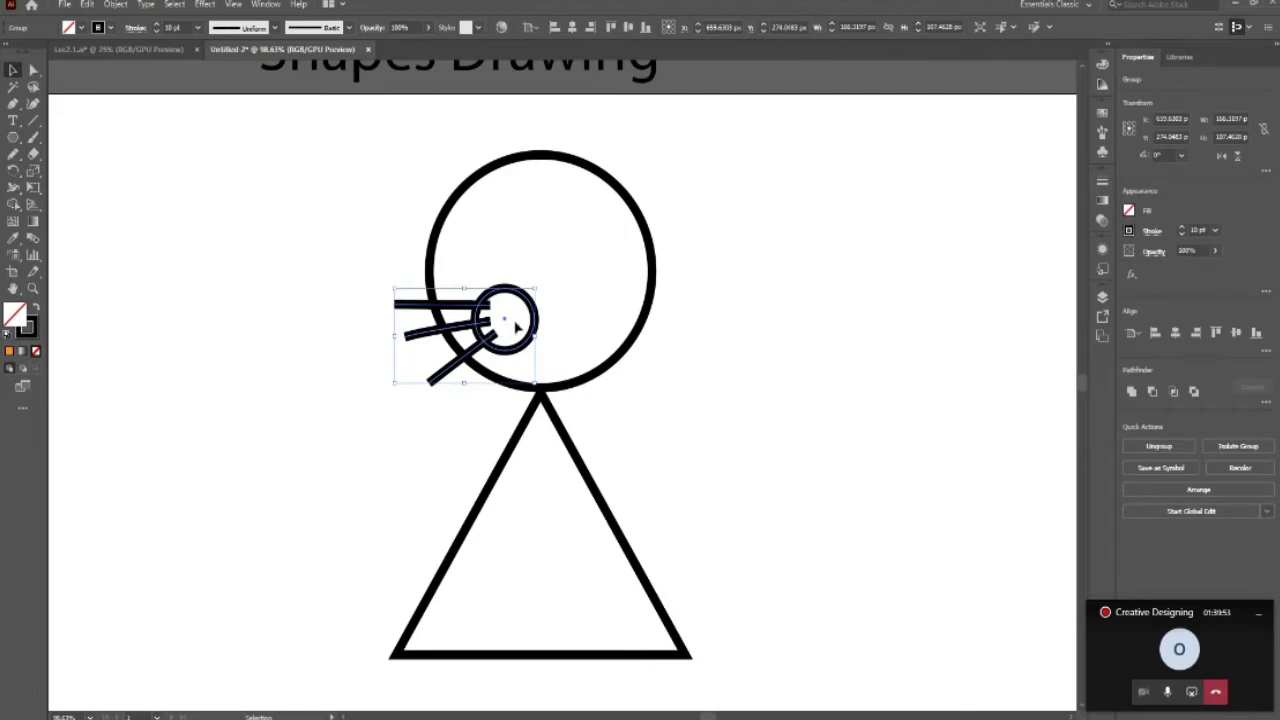
pyautogui.rightClick(517, 325)
pyautogui.moveTo(557, 479)
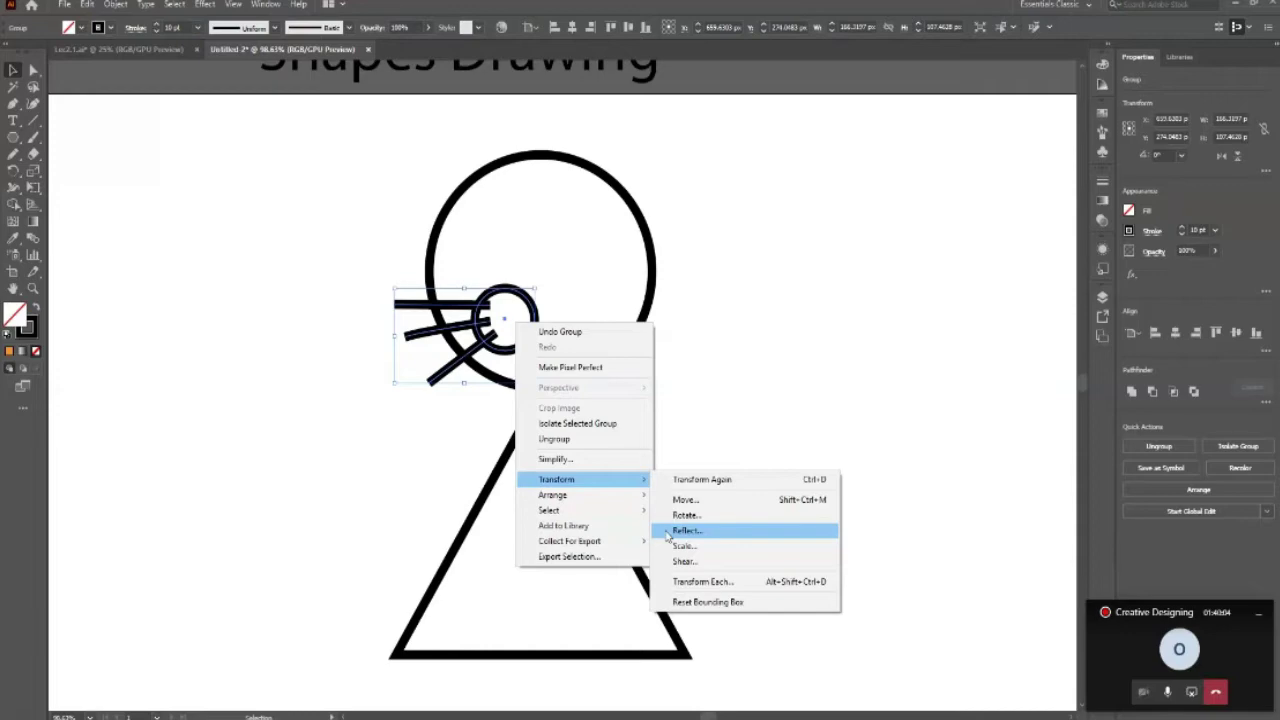
# Reflect a copy of the eye-and-whiskers group across the vertical axis and shift it right.
pyautogui.click(687, 531)
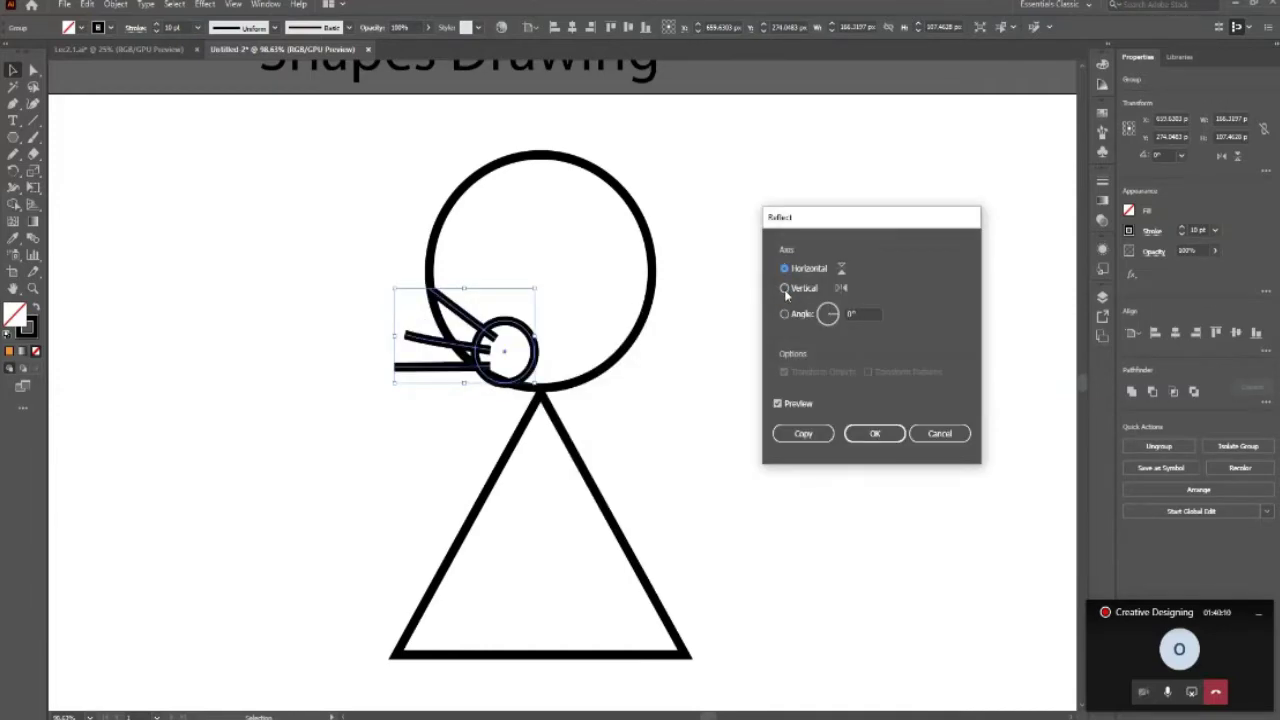
pyautogui.click(784, 288)
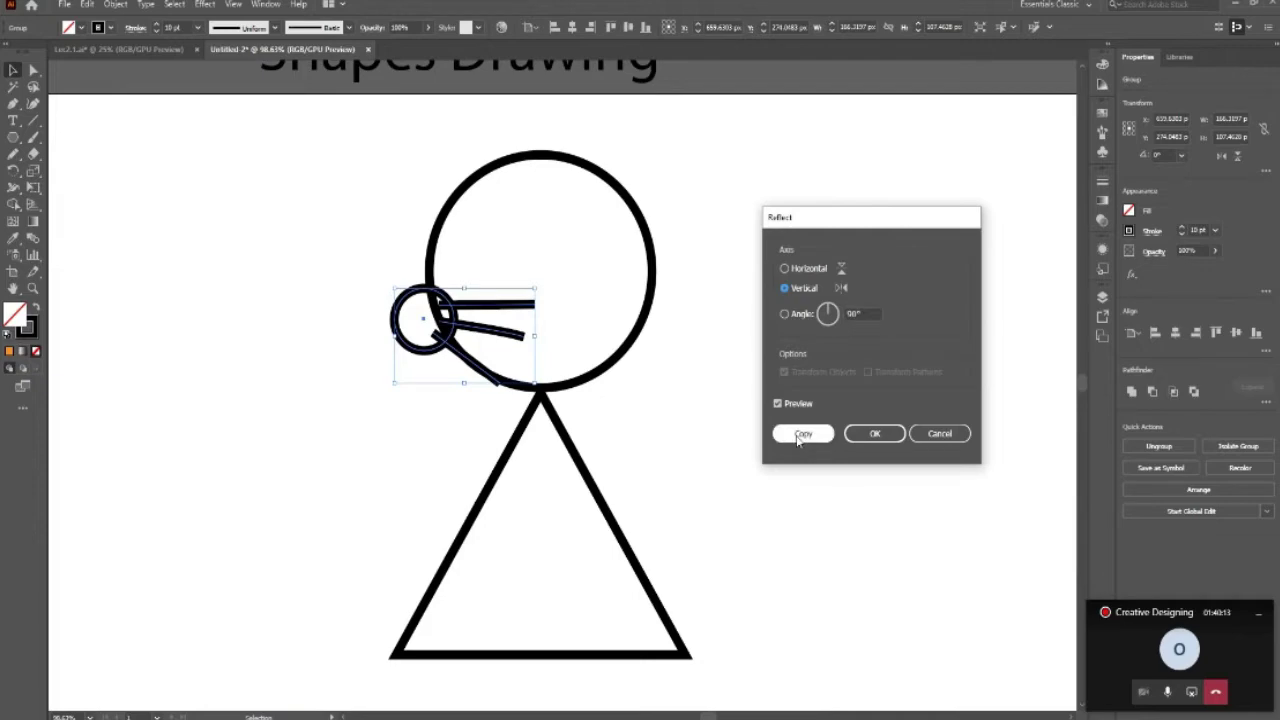
pyautogui.click(801, 434)
pyautogui.press('Right')
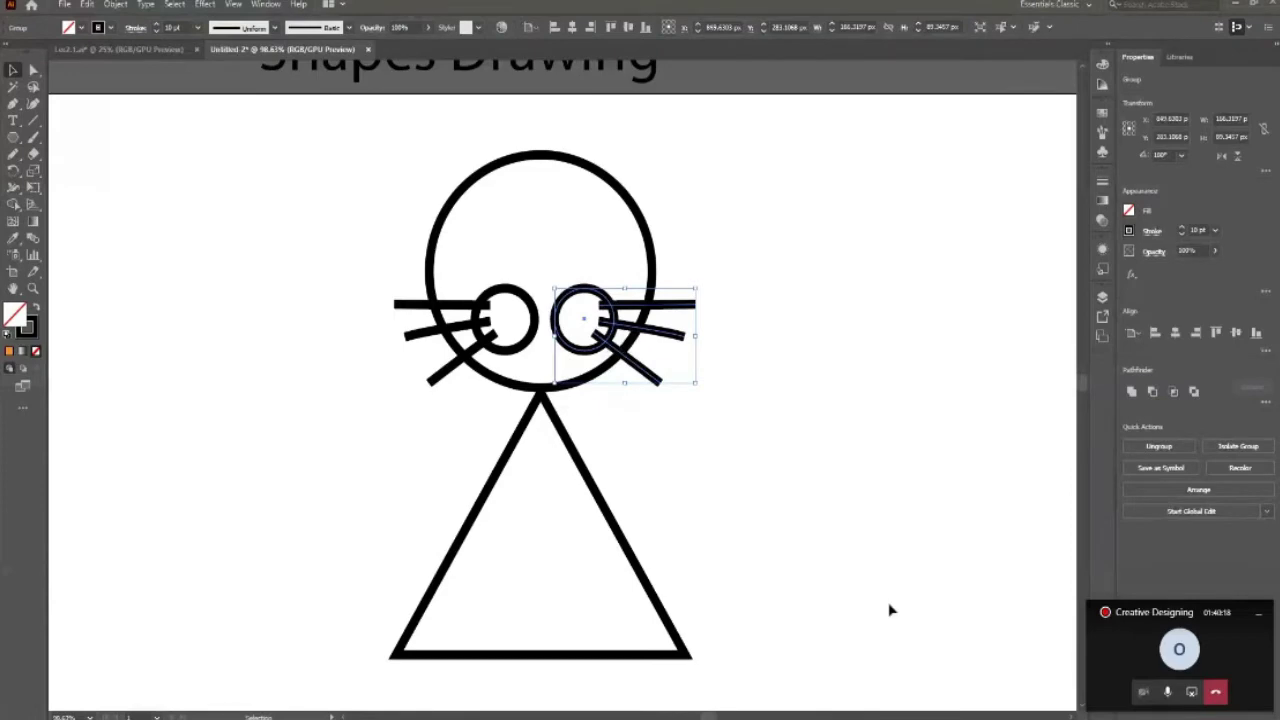
pyautogui.press('Right')
pyautogui.press('Left')
pyautogui.press('Left')
pyautogui.press('Left')
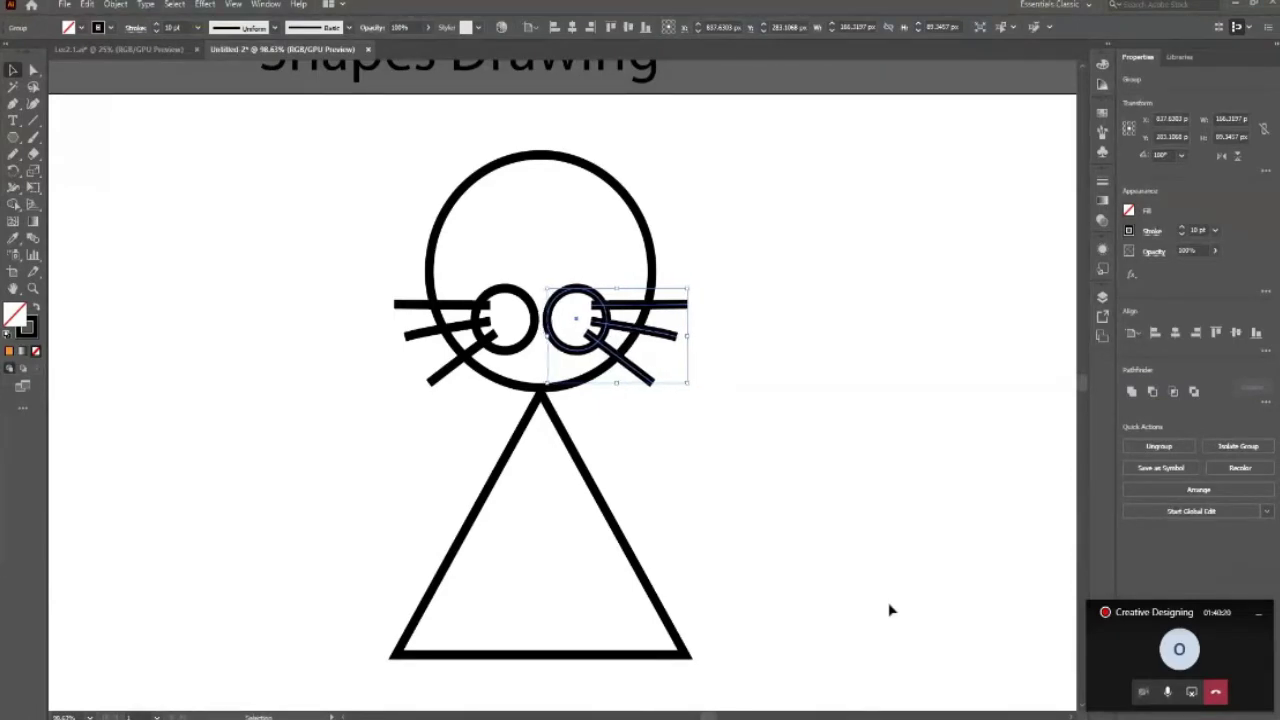
pyautogui.press('Left')
pyautogui.press('Left')
pyautogui.press('Left')
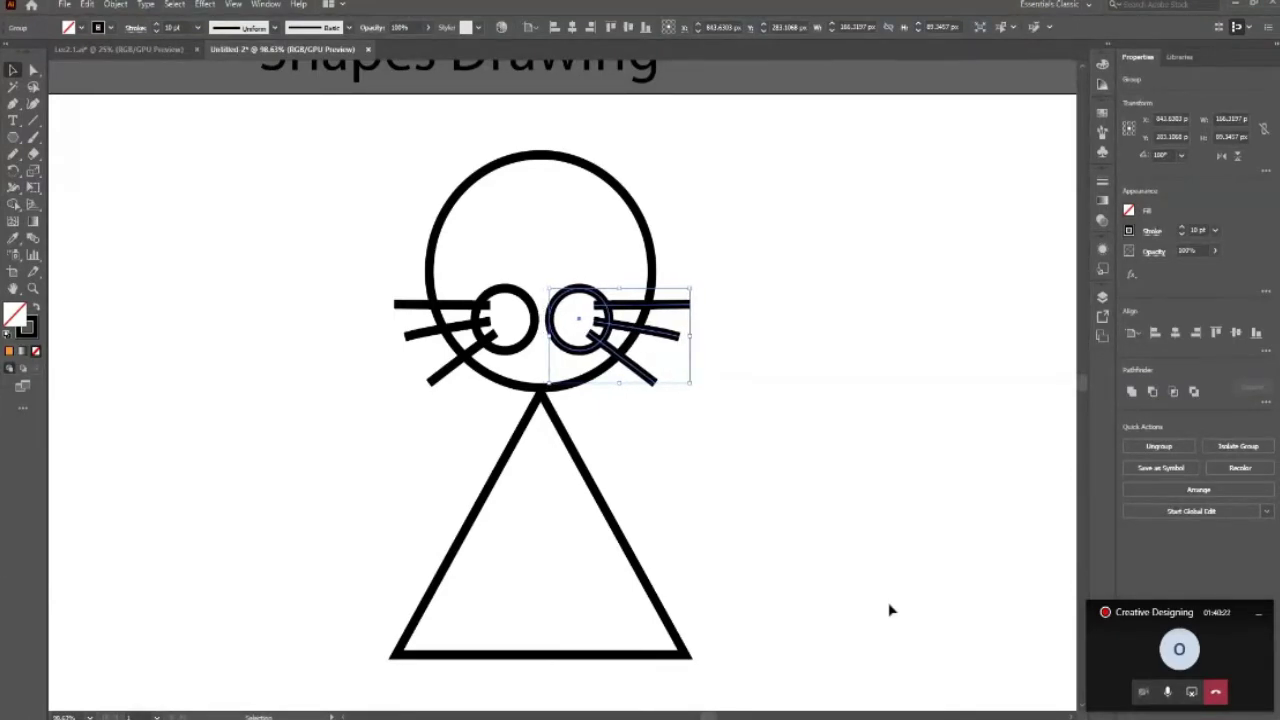
pyautogui.click(831, 536)
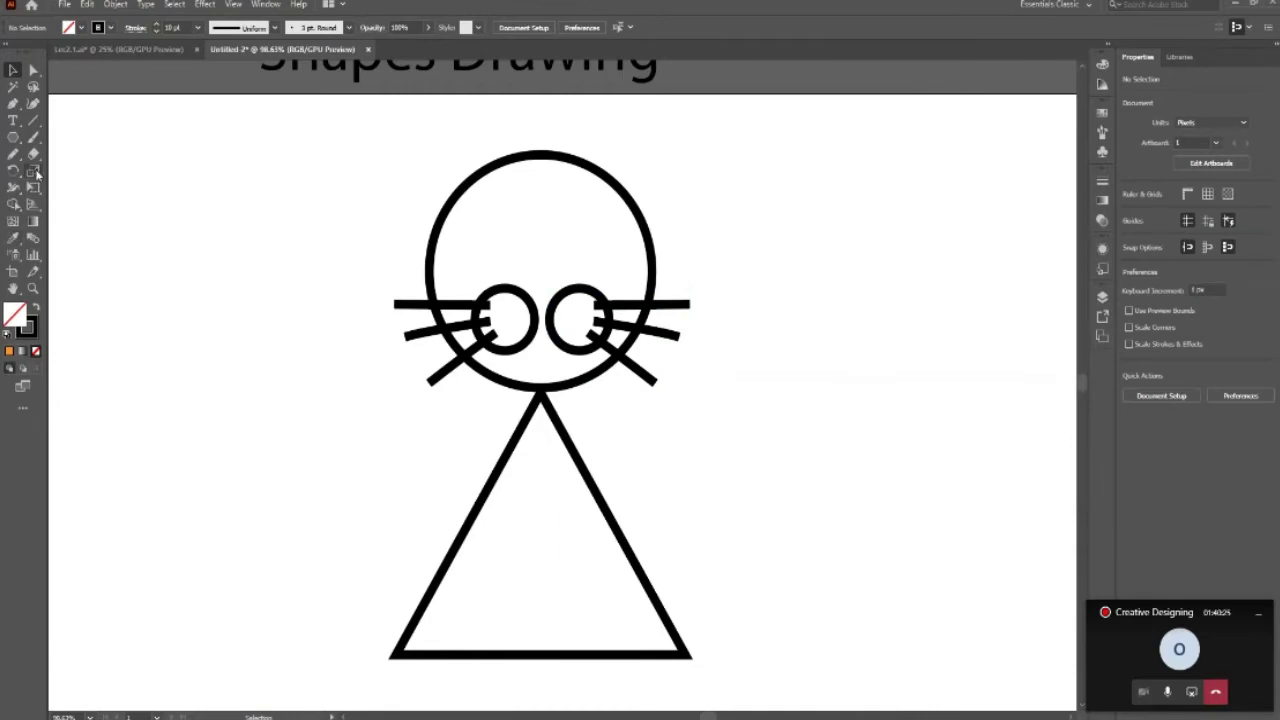
# Draw a small circle high in the cat's head and nudge it slightly down.
pyautogui.rightClick(13, 137)
pyautogui.click(72, 171)
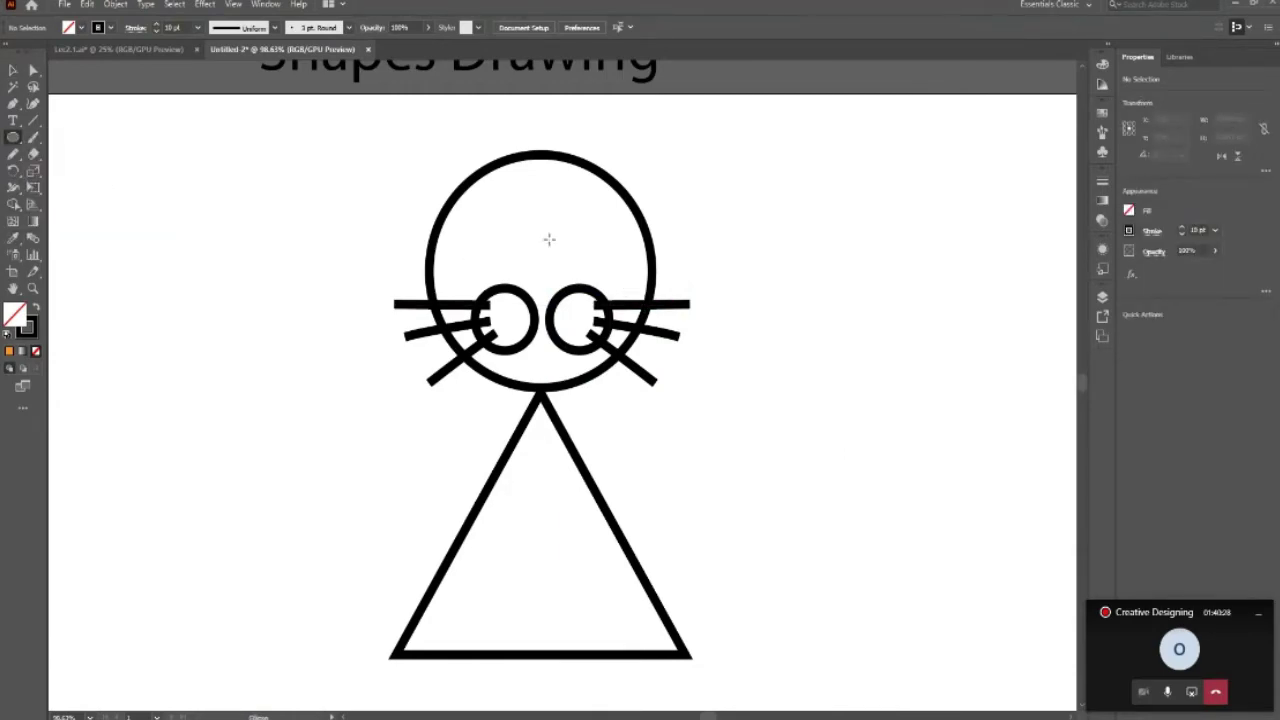
pyautogui.moveTo(492, 234); pyautogui.dragTo(516, 258)
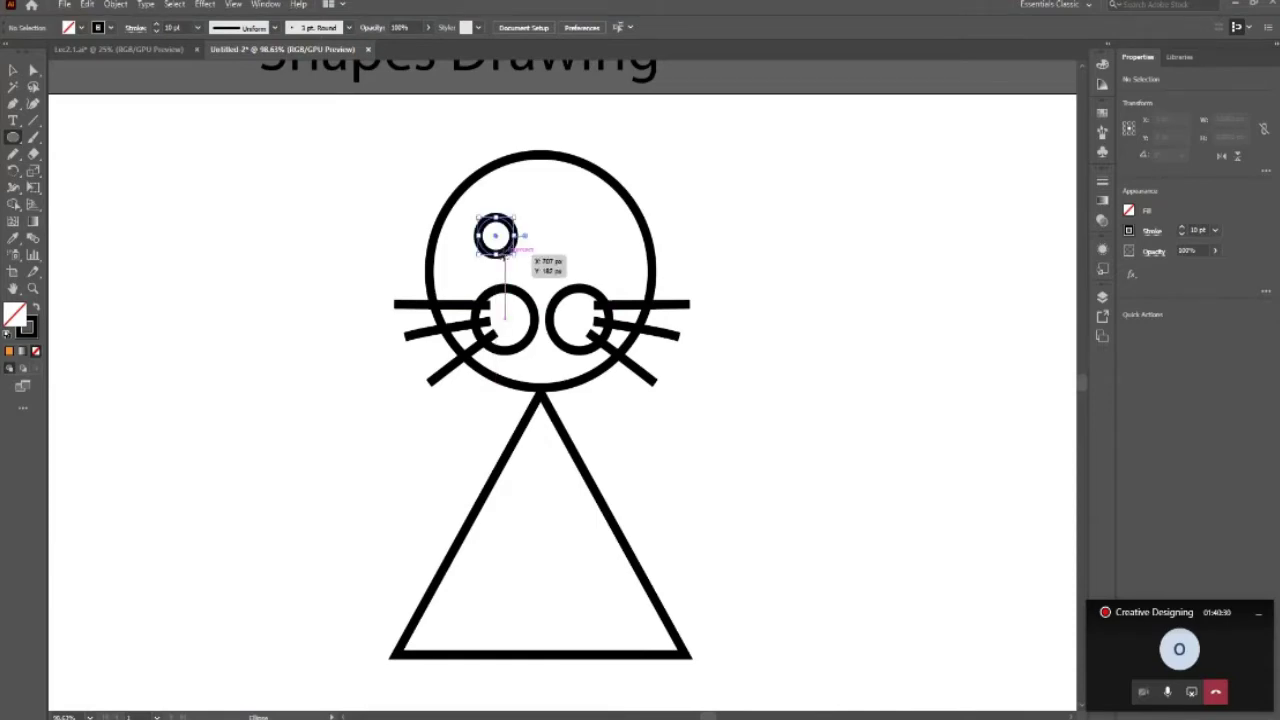
pyautogui.press('v')
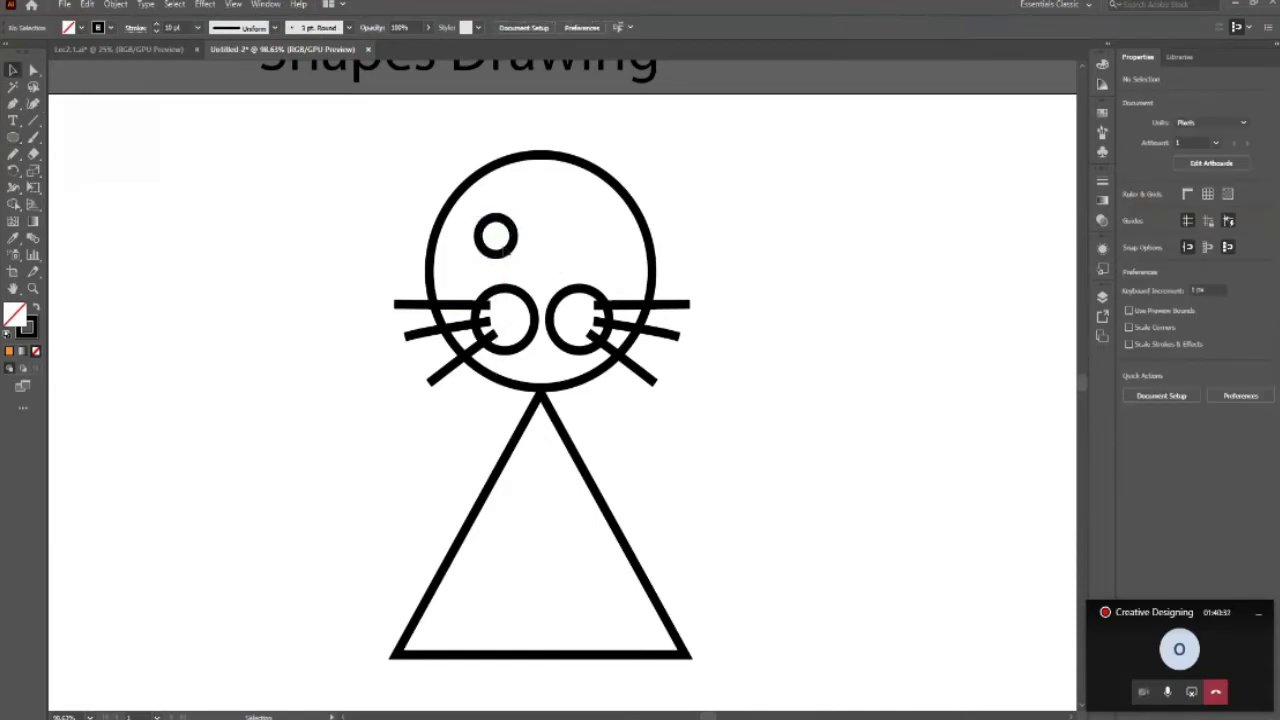
pyautogui.click(507, 253)
pyautogui.press('Down')
pyautogui.press('Down')
pyautogui.press('Down')
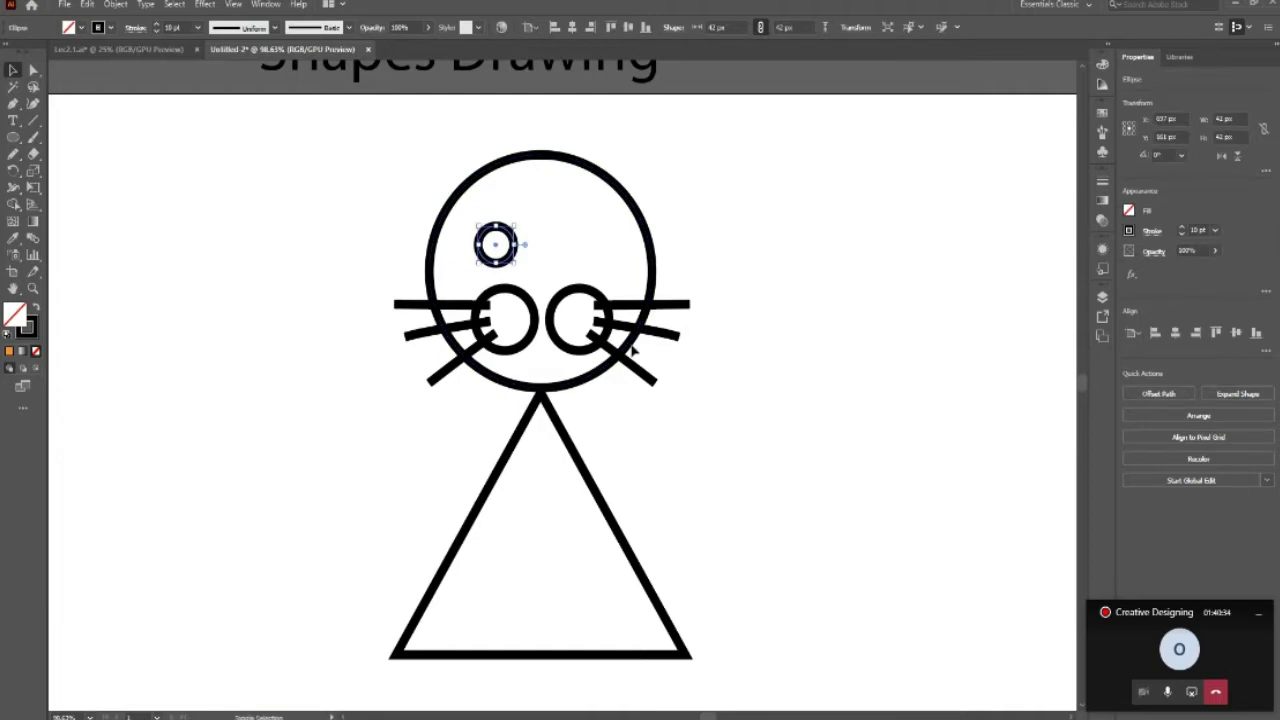
# Turn the small circle's outline into a solid black fill for the pupil.
pyautogui.scroll(3, 533, 155)
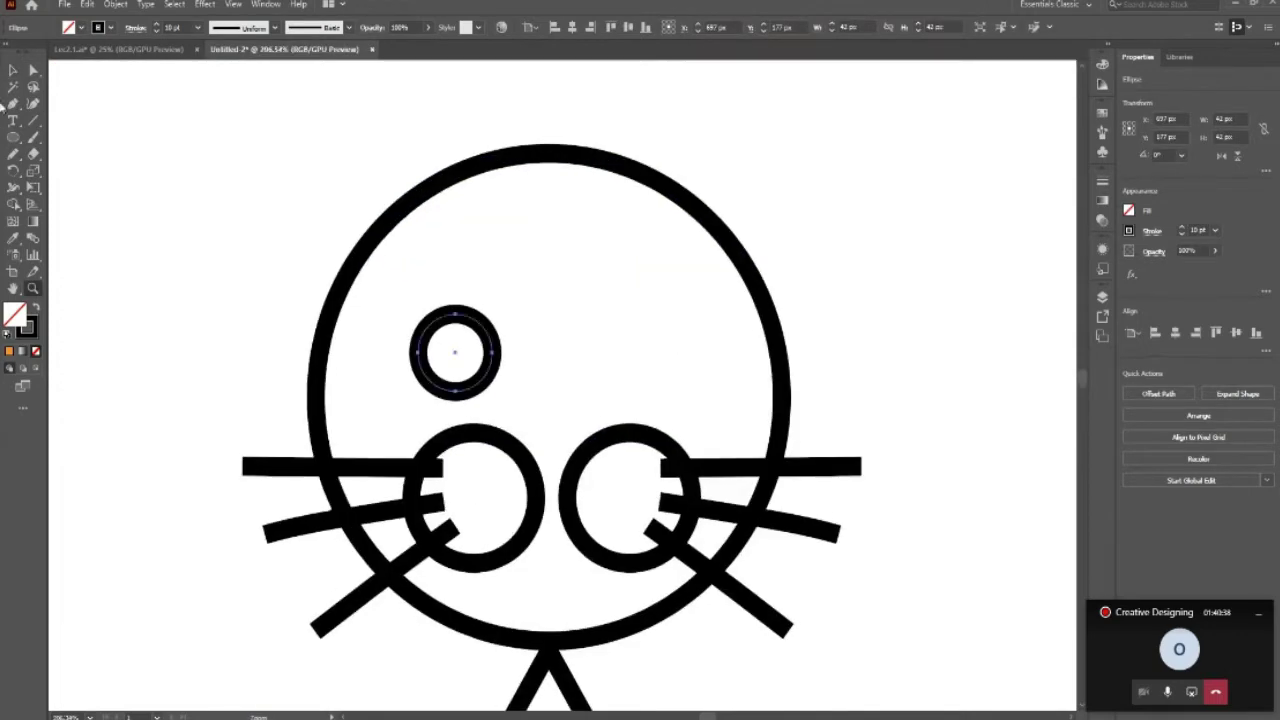
pyautogui.click(476, 382)
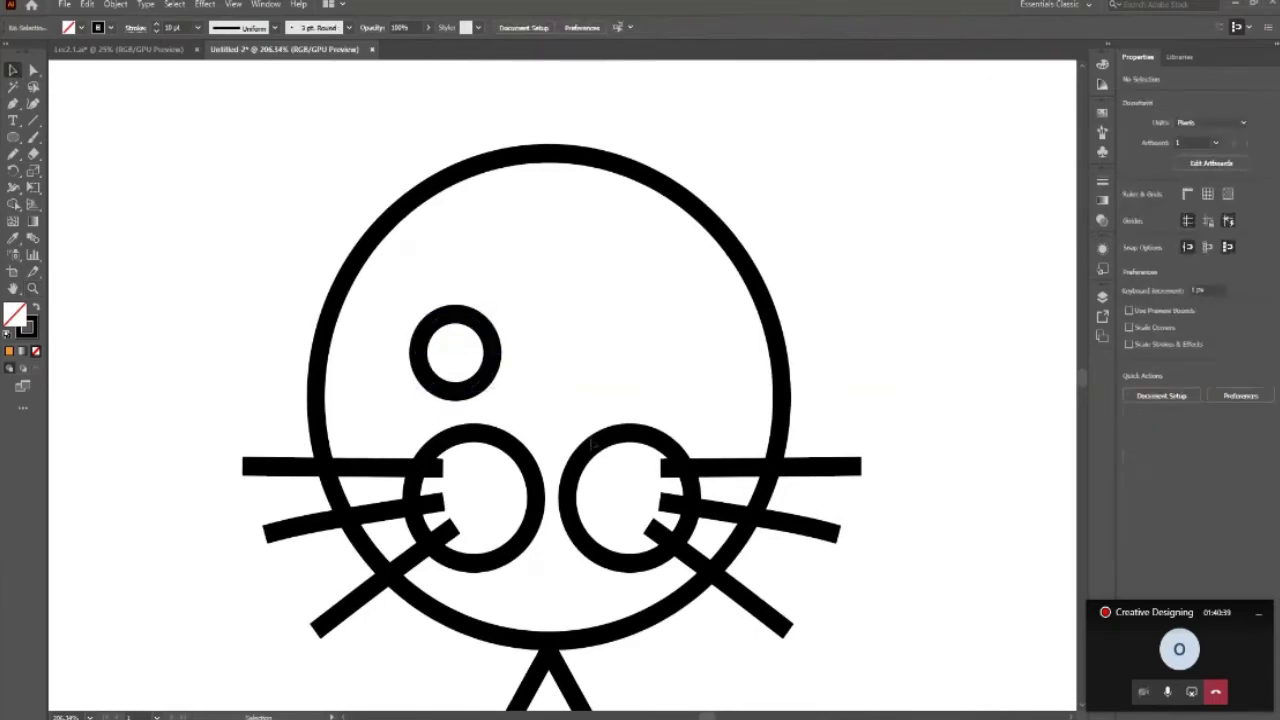
pyautogui.click(478, 392)
pyautogui.hotkey('shift', 'x')
pyautogui.click(580, 391)
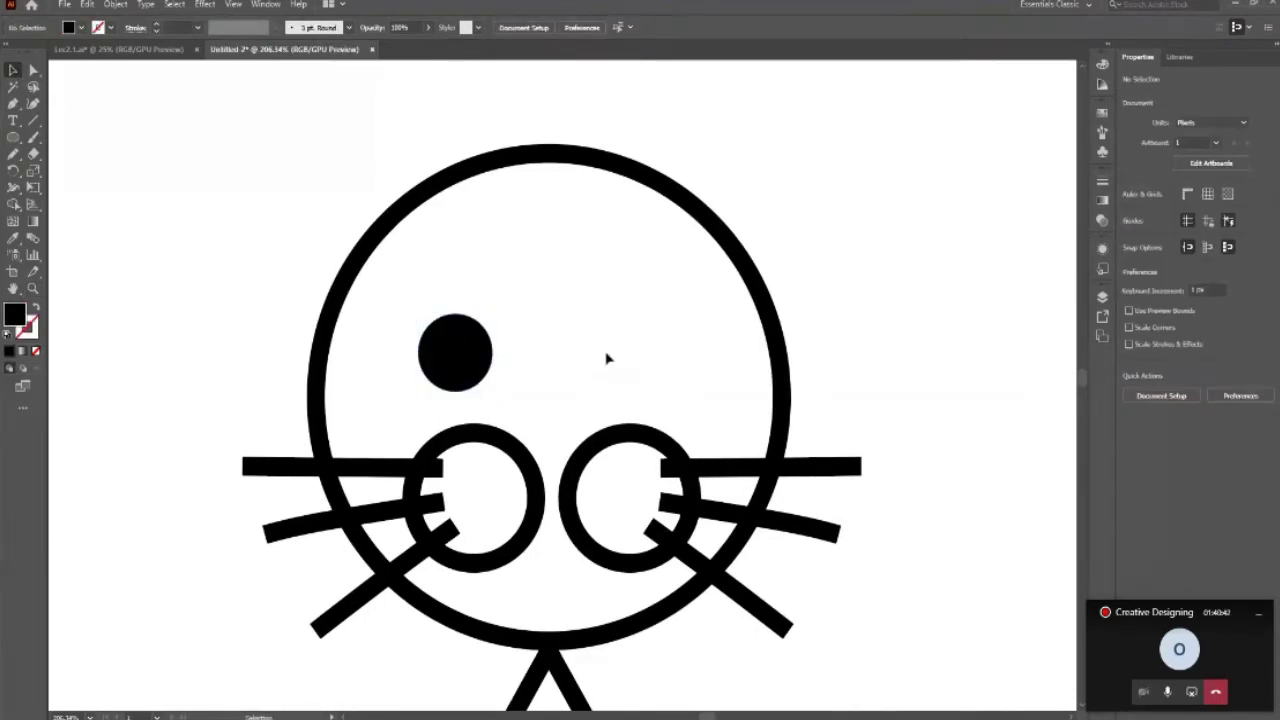
# Add a smaller white highlight ellipse in front, over the top of the black eye.
pyautogui.click(482, 370)
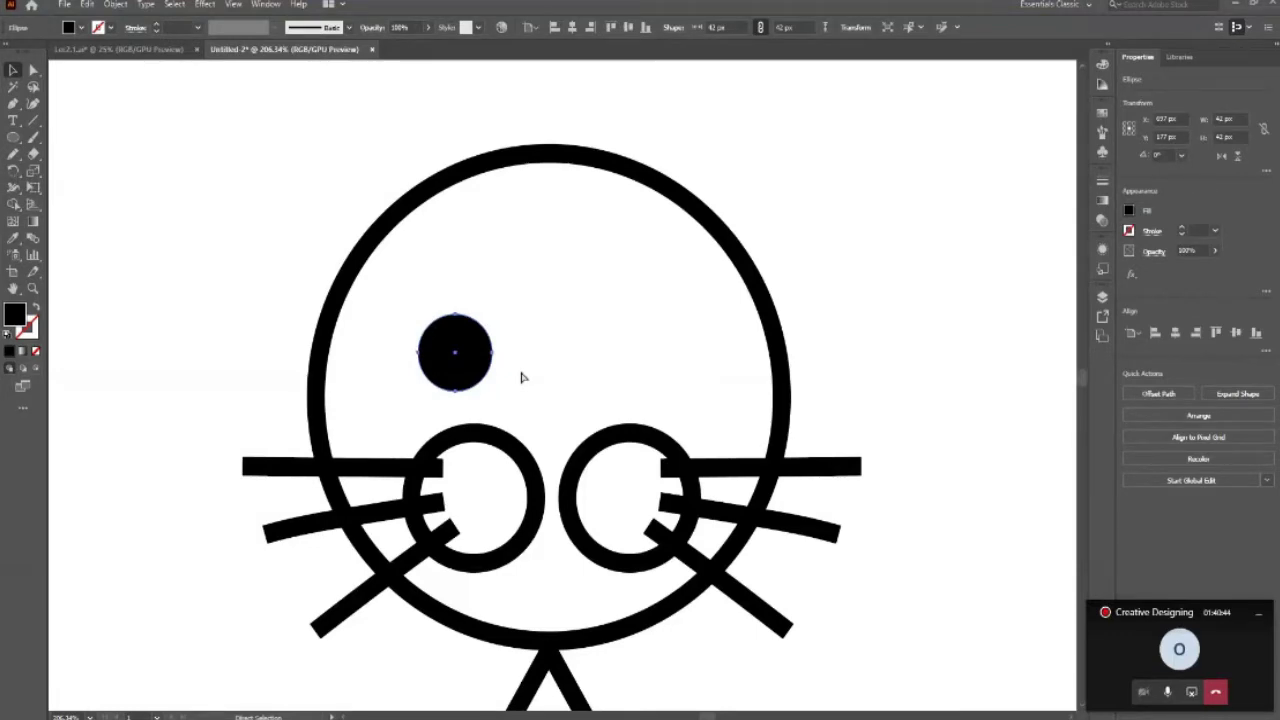
pyautogui.hotkey('ctrl', 'c')
pyautogui.hotkey('ctrl', 'f')
pyautogui.press('Up')
pyautogui.press('Up')
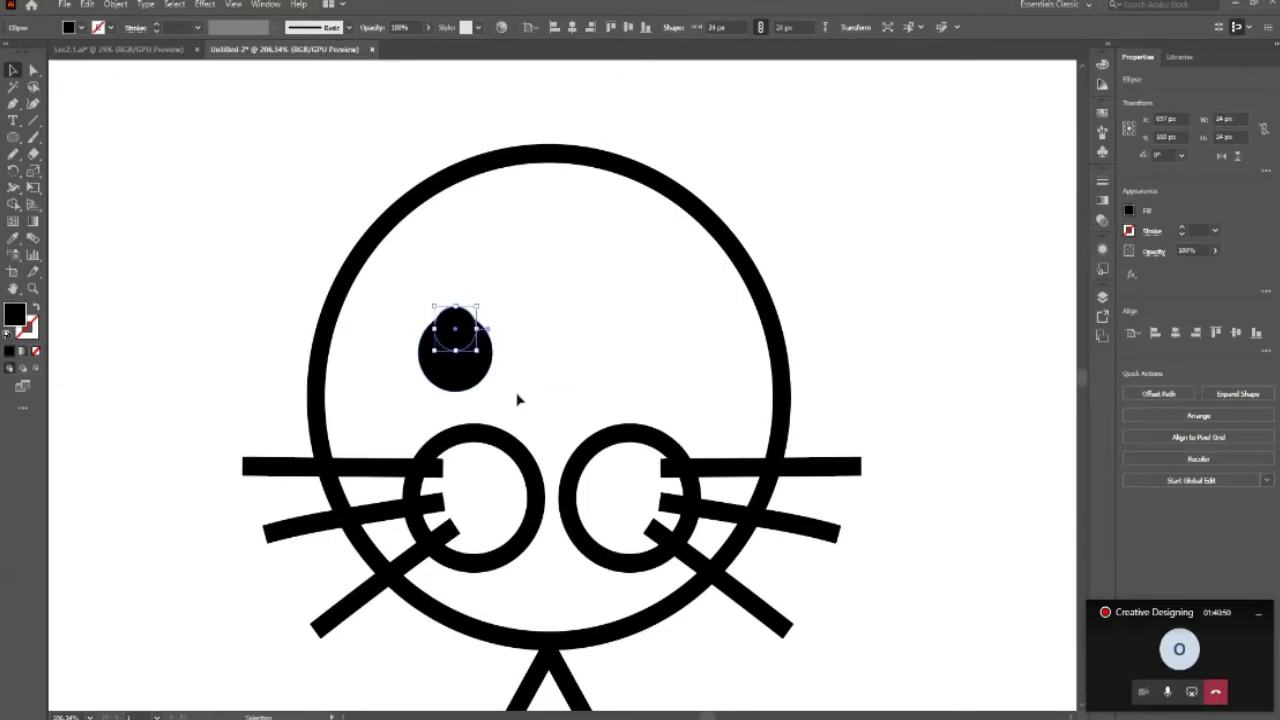
pyautogui.press('Up')
pyautogui.press('Up')
pyautogui.press('i')
pyautogui.click(571, 350)
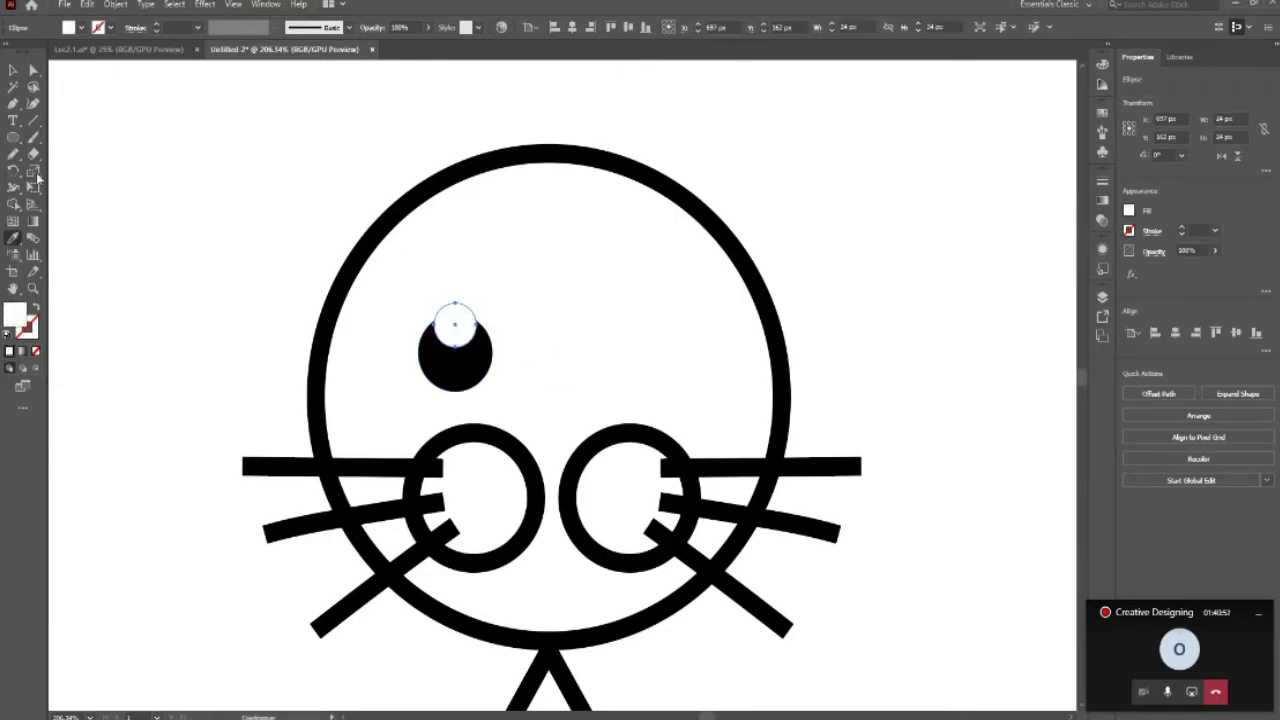
pyautogui.click(13, 70)
pyautogui.hotkey('ctrl', 'h')
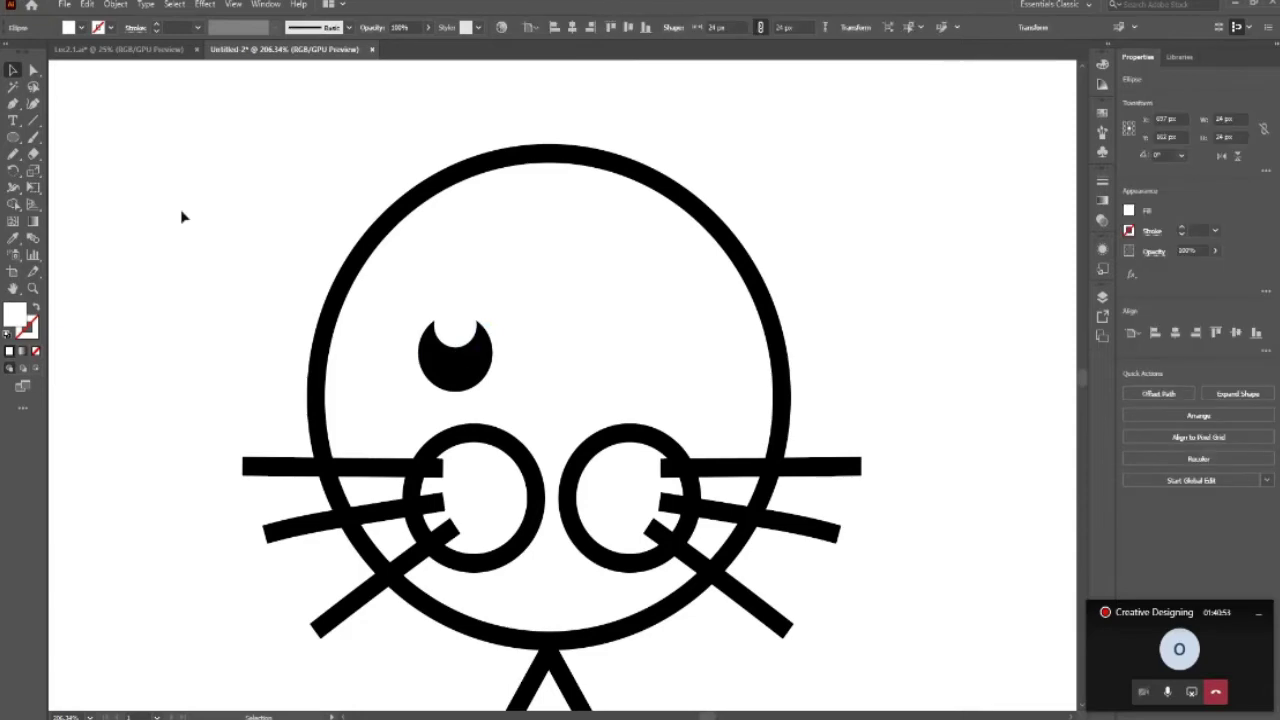
pyautogui.hotkey('ctrl', 'h')
# Group the pupil with its highlight and duplicate it to the right as the second eye.
pyautogui.keyDown('shift'); pyautogui.click(462, 377); pyautogui.keyUp('shift')
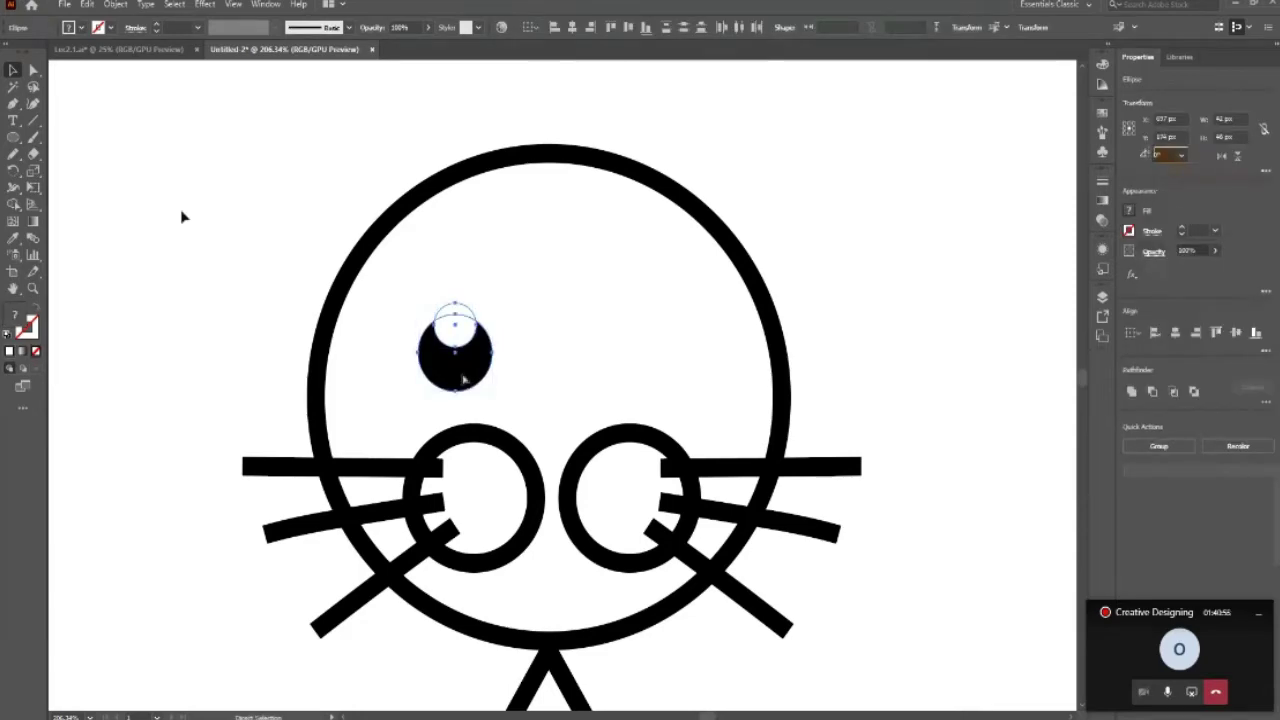
pyautogui.hotkey('ctrl', 'g')
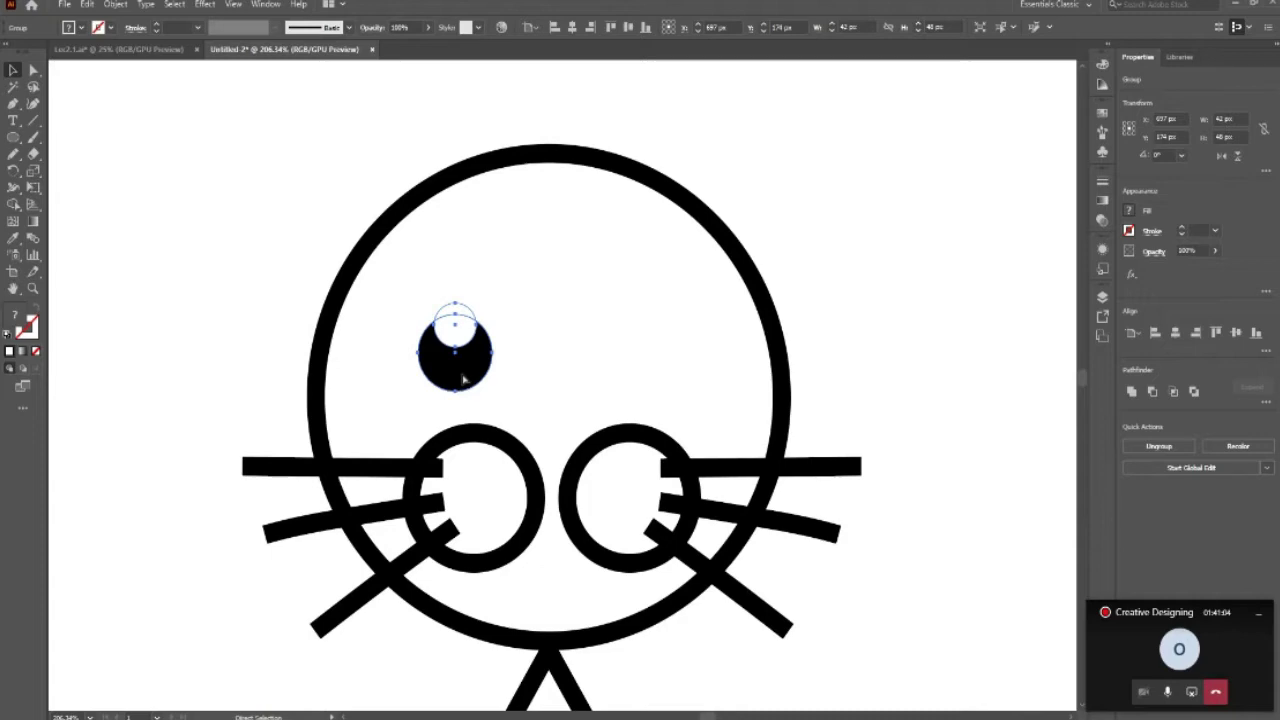
pyautogui.hotkey('ctrl', 'd')
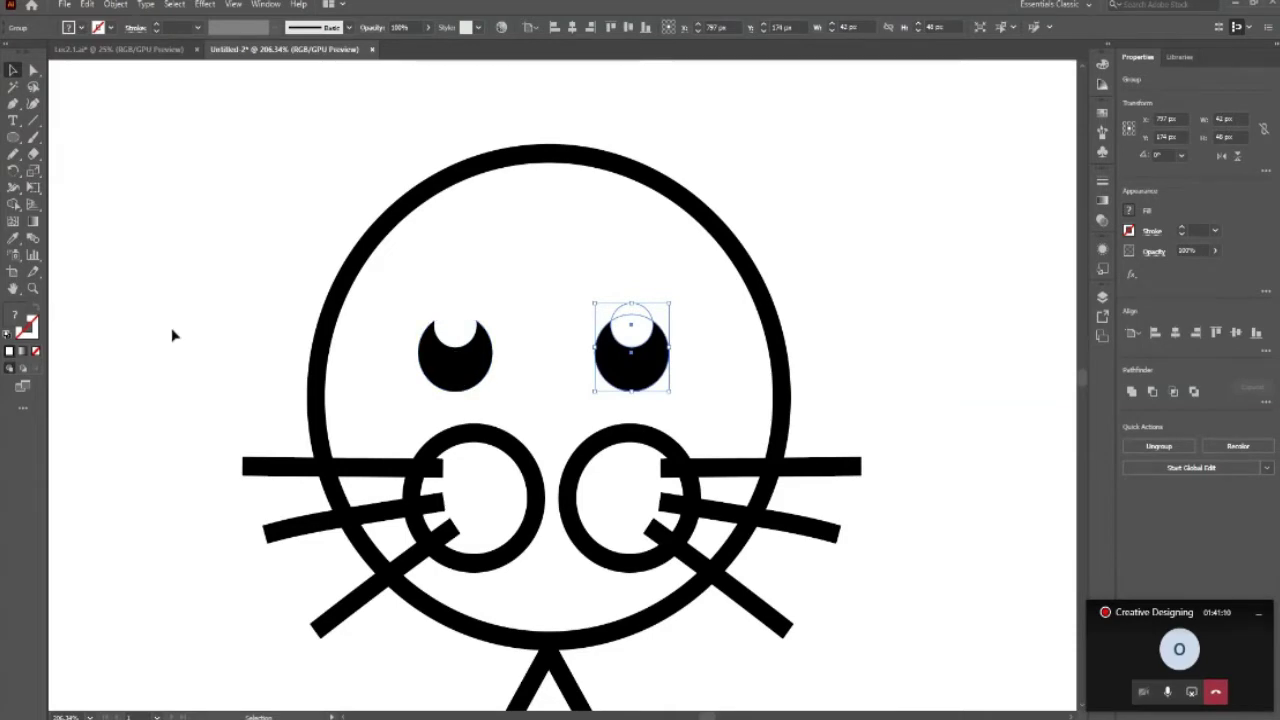
pyautogui.click(243, 353)
# Add a tall rectangle right of the cat with the head's black outline.
pyautogui.hotkey('ctrl', '-')
pyautogui.hotkey('ctrl', '-')
pyautogui.hotkey('ctrl', '-')
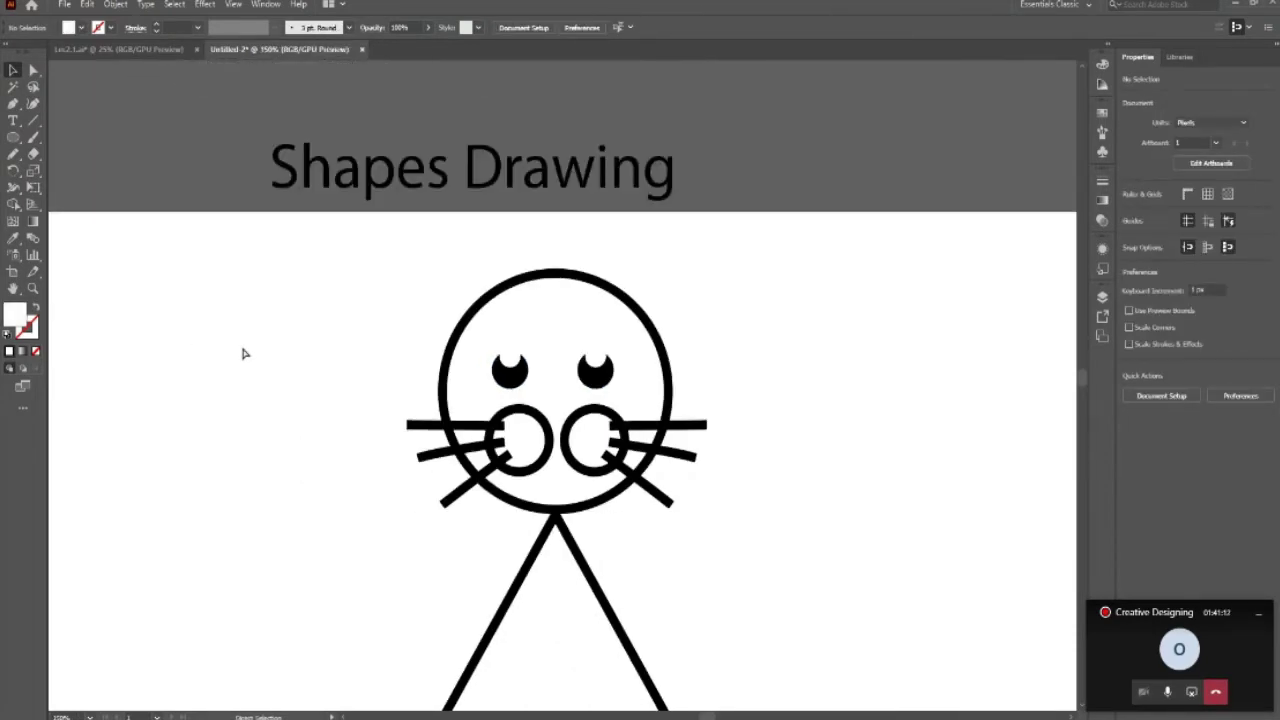
pyautogui.hotkey('ctrl', '-')
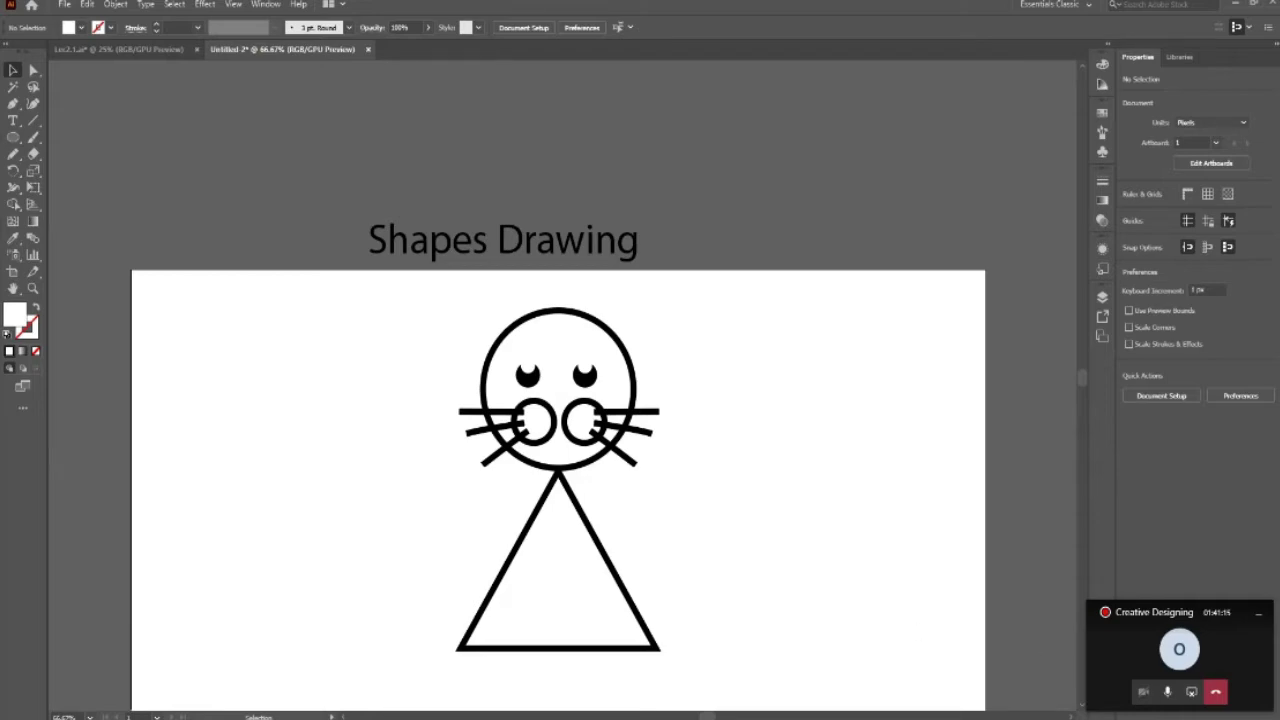
pyautogui.scroll(-1, 729, 531)
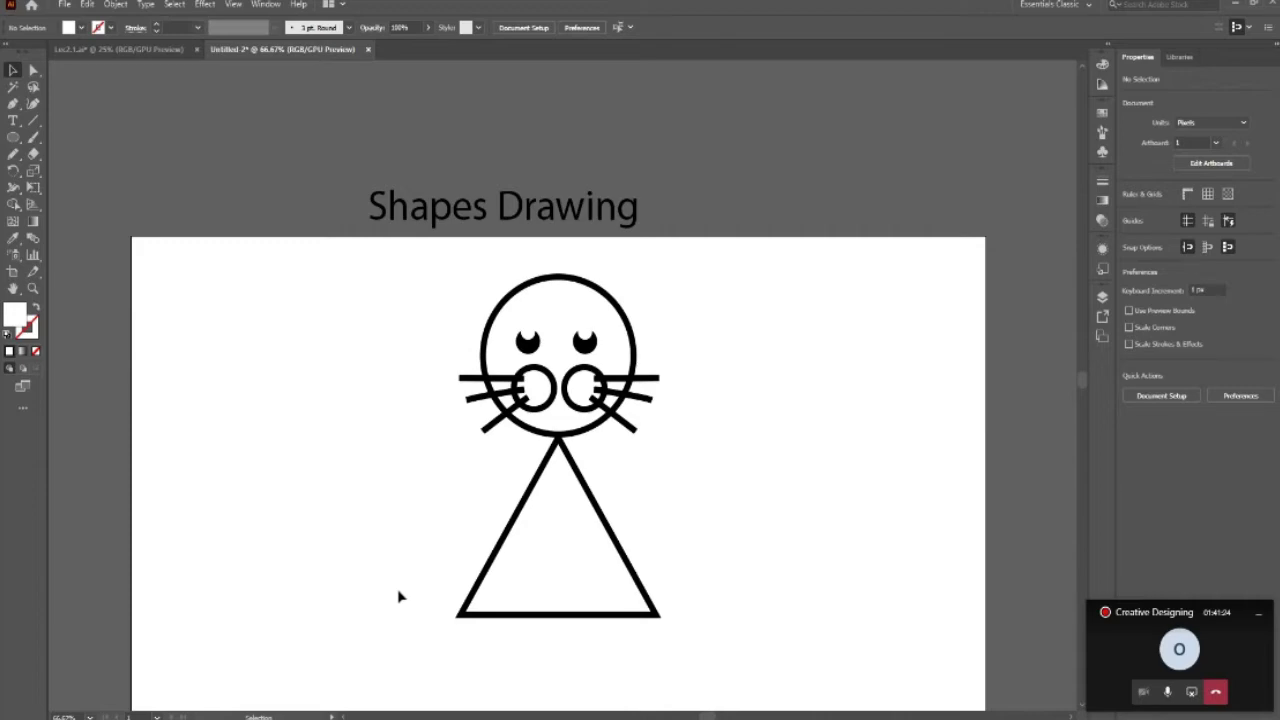
pyautogui.hotkey('ctrl', 'z')
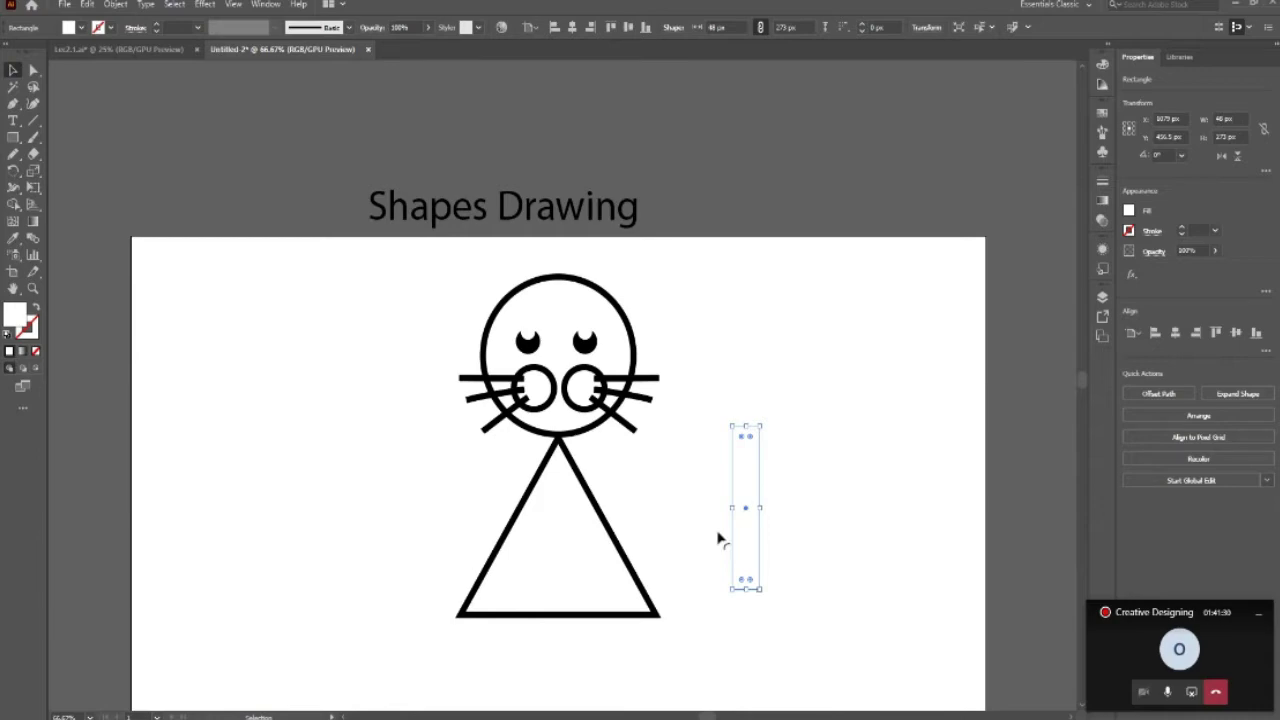
pyautogui.press('i')
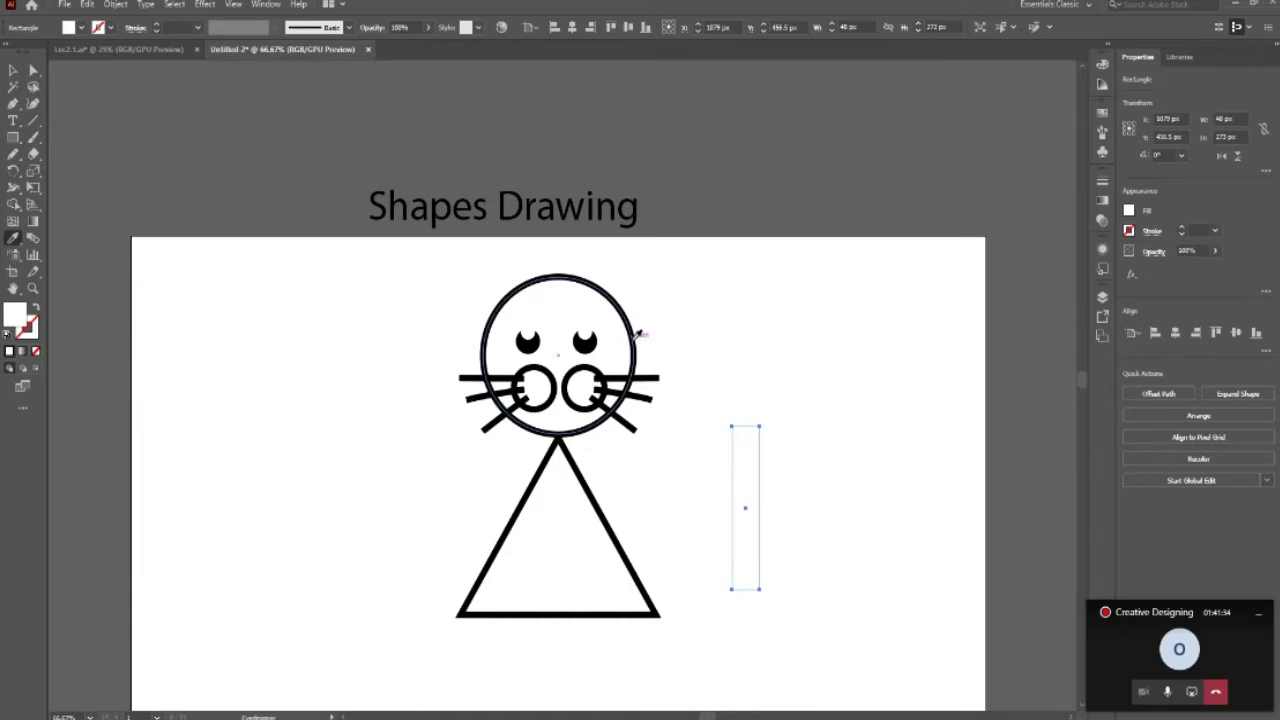
pyautogui.click(637, 333)
# Move the rectangle against the triangle's right corner and tilt it to a tail angle.
pyautogui.press('v')
pyautogui.click(849, 480)
pyautogui.moveTo(751, 594); pyautogui.dragTo(677, 620)
pyautogui.click(814, 620)
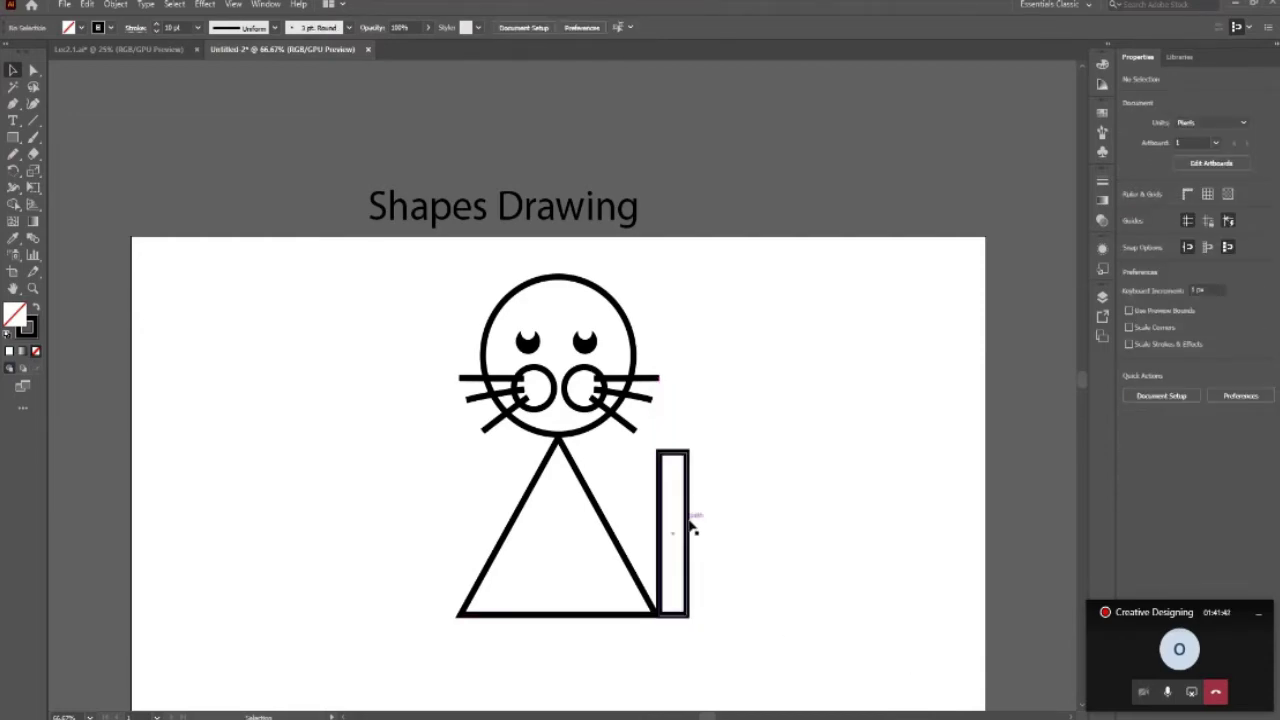
pyautogui.click(692, 528)
pyautogui.moveTo(688, 449); pyautogui.dragTo(716, 463)
pyautogui.click(837, 557)
pyautogui.moveTo(668, 600)
pyautogui.mouseDown()
pyautogui.moveTo(679, 580)
pyautogui.moveTo(698, 594)
pyautogui.mouseUp()
pyautogui.click(800, 589)
# Round the tilted rectangle's corners into a tail, then marquee-select the whole cat.
pyautogui.click(712, 488)
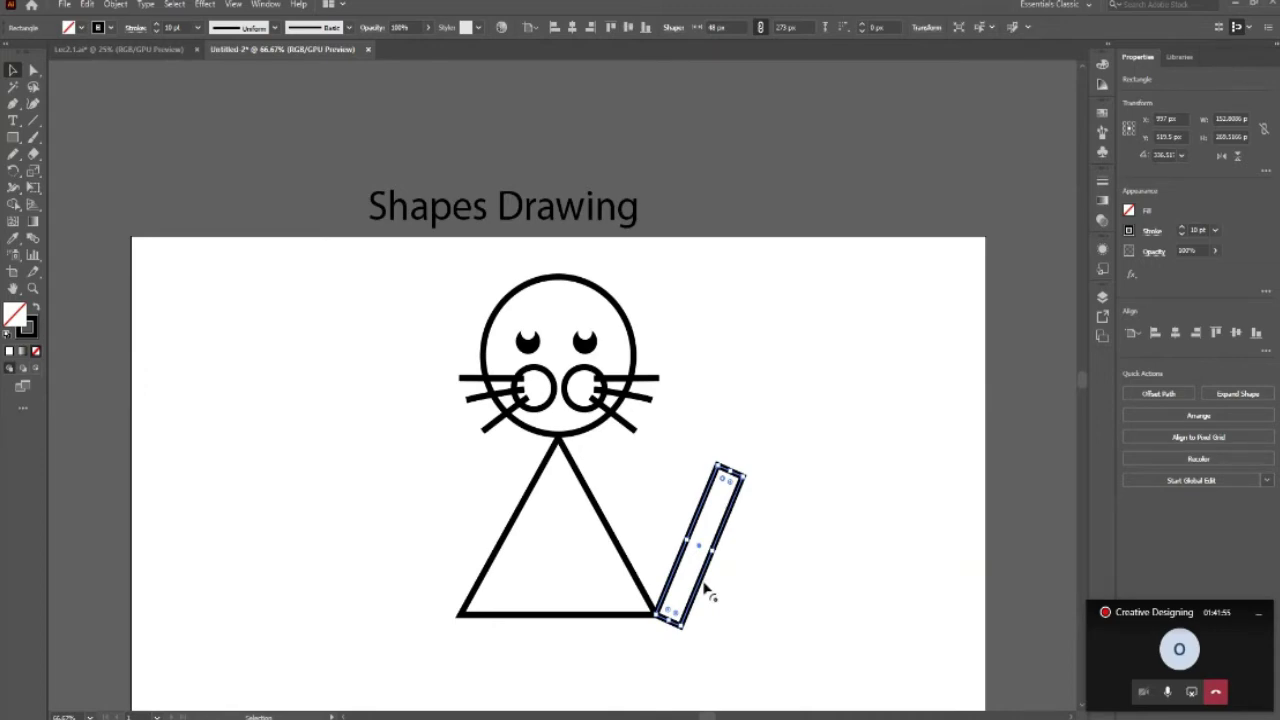
pyautogui.moveTo(726, 480); pyautogui.dragTo(737, 523)
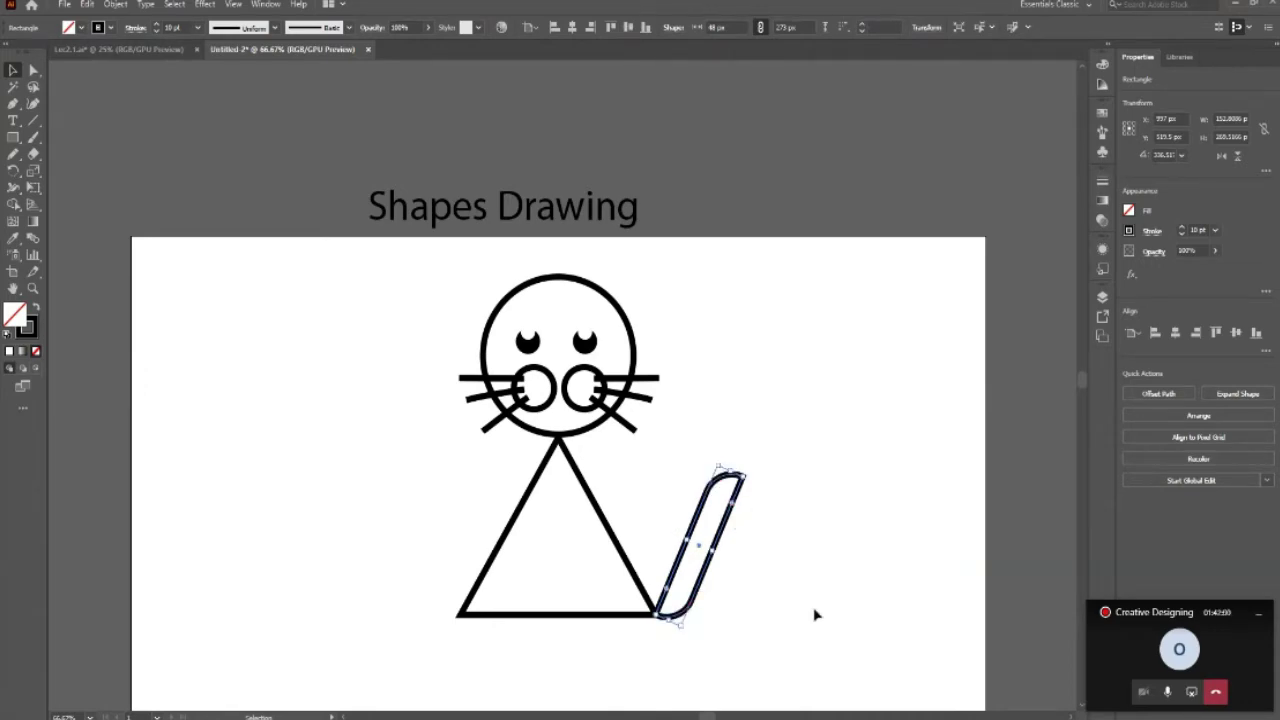
pyautogui.click(840, 618)
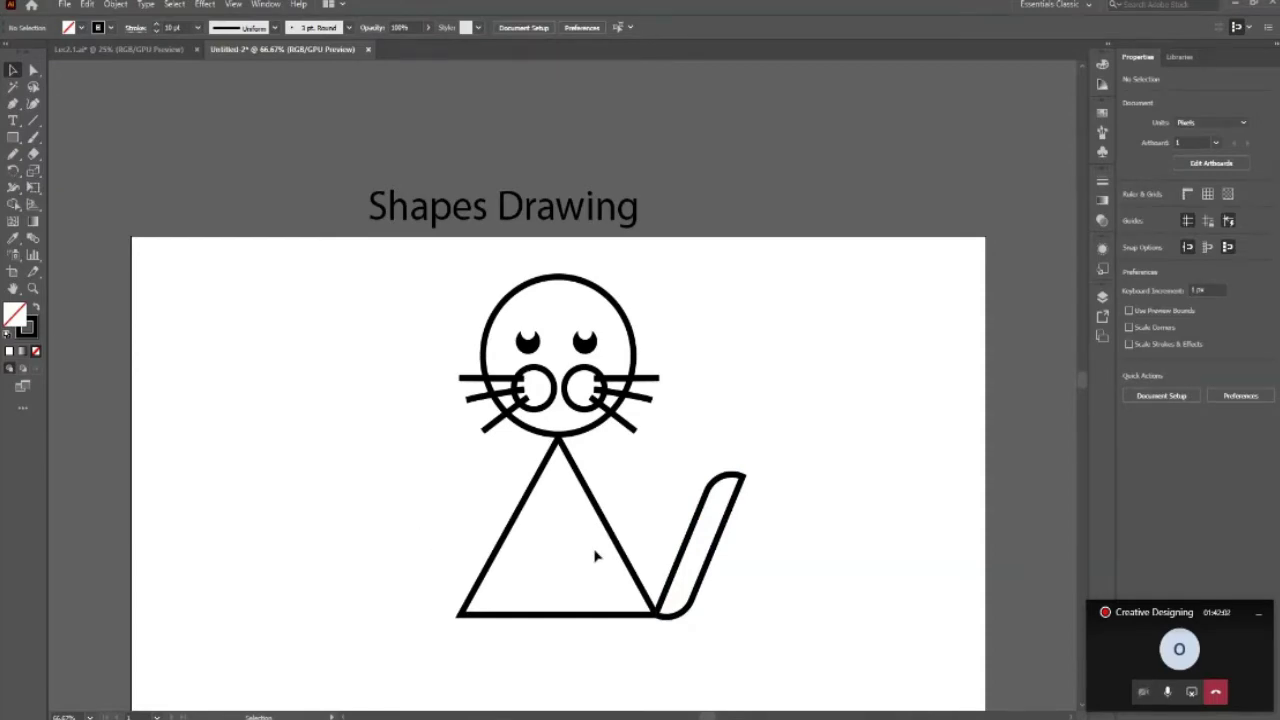
pyautogui.moveTo(1163, 615); pyautogui.dragTo(1167, 625)
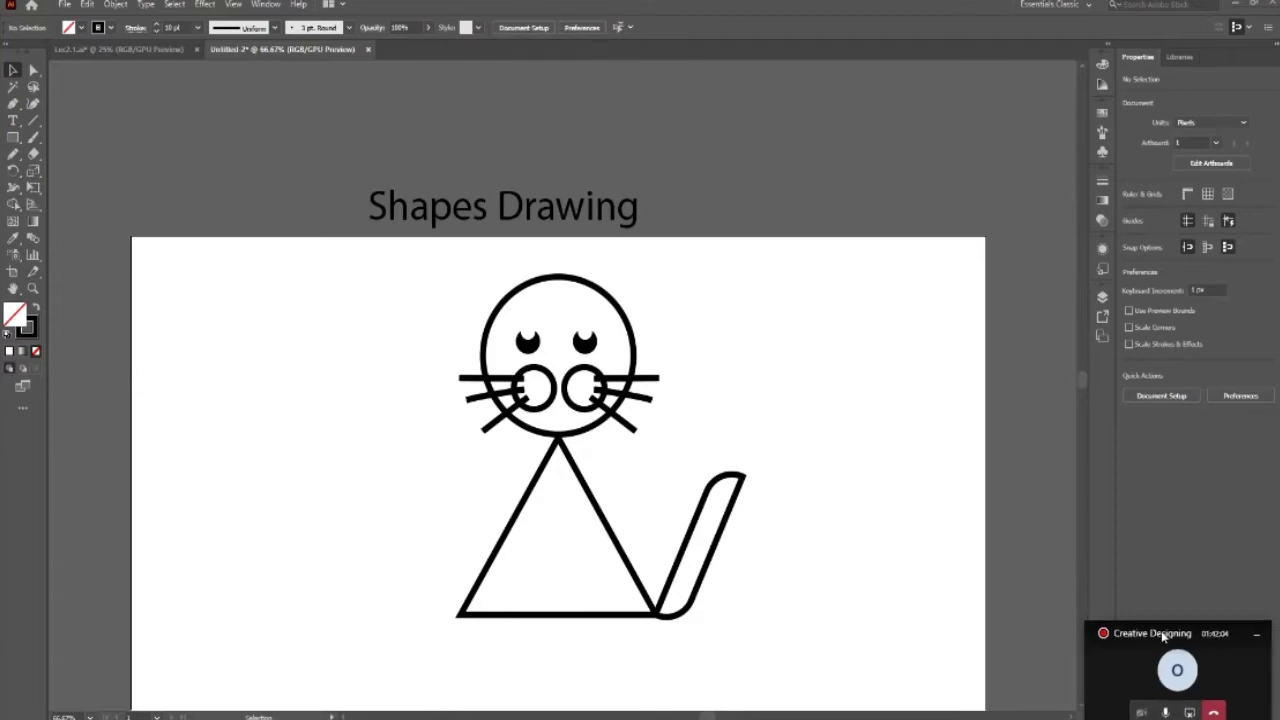
pyautogui.scroll(-1, 758, 609)
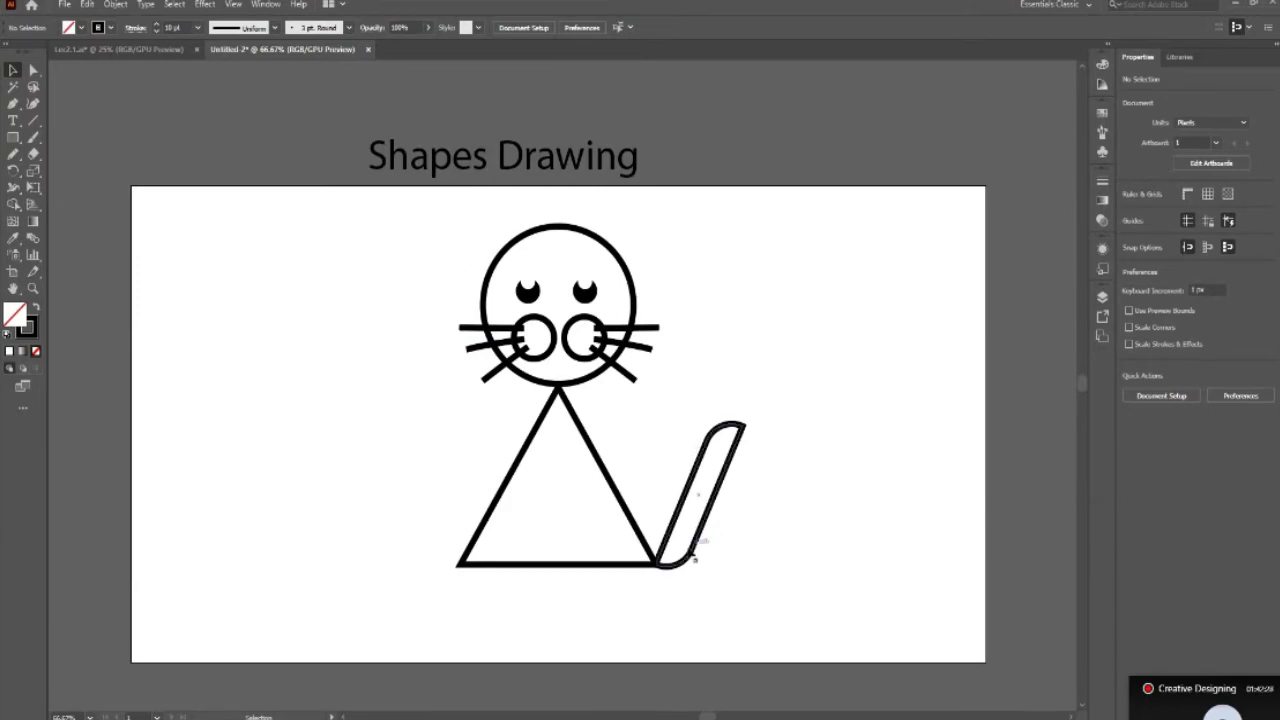
pyautogui.click(689, 566)
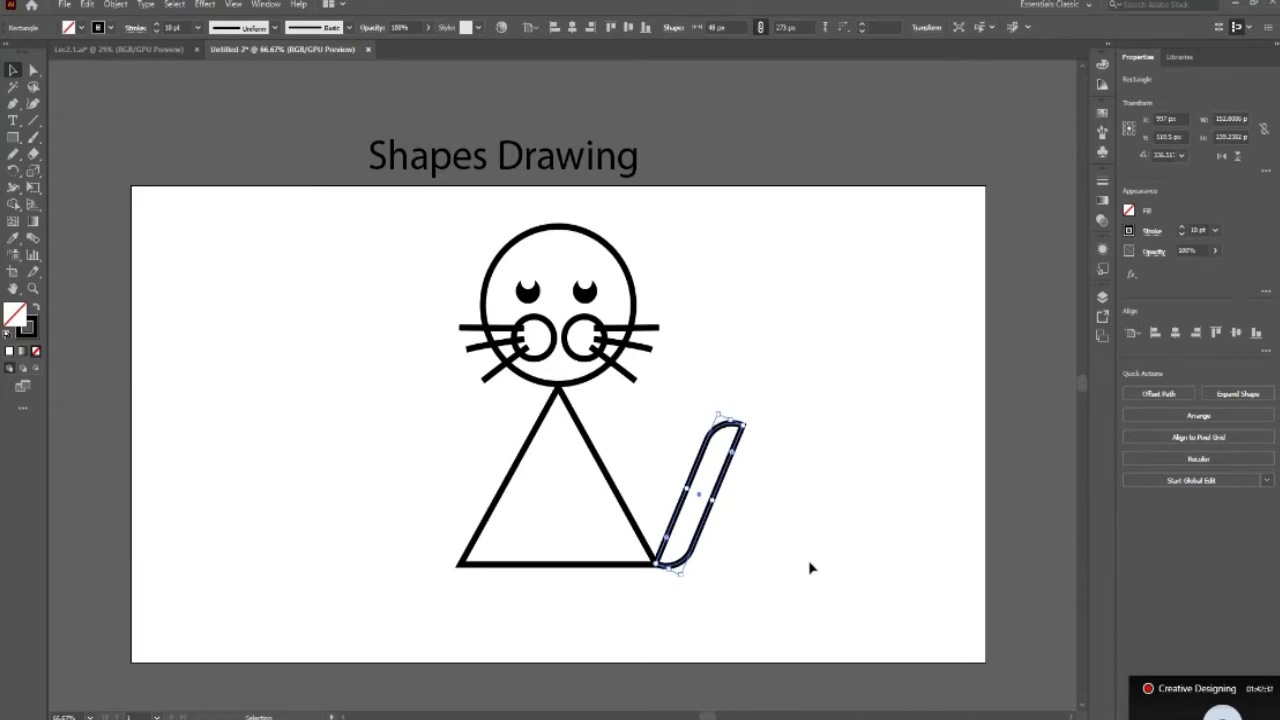
pyautogui.click(810, 568)
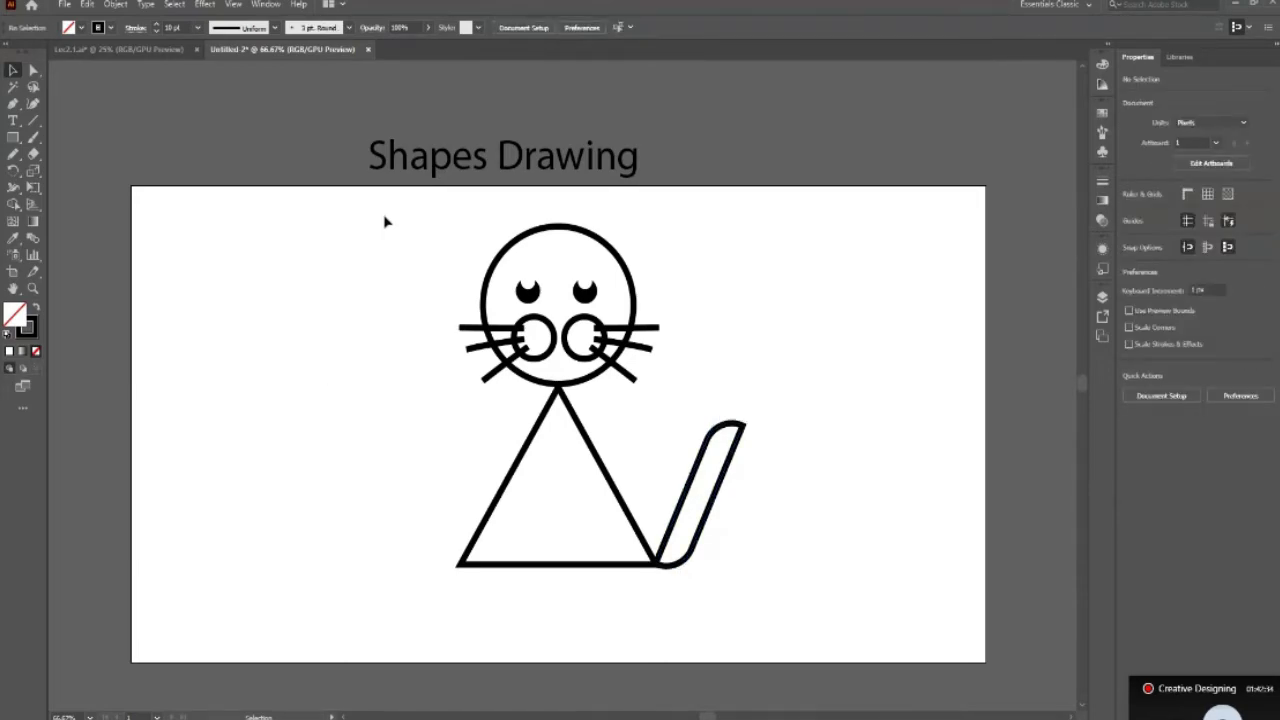
pyautogui.moveTo(384, 214); pyautogui.dragTo(845, 625)
# Group the cat and nudge it left and slightly down.
pyautogui.hotkey('ctrl', 'g')
pyautogui.hotkey('shift', 'Left')
pyautogui.hotkey('shift', 'Left')
pyautogui.hotkey('shift', 'Left')
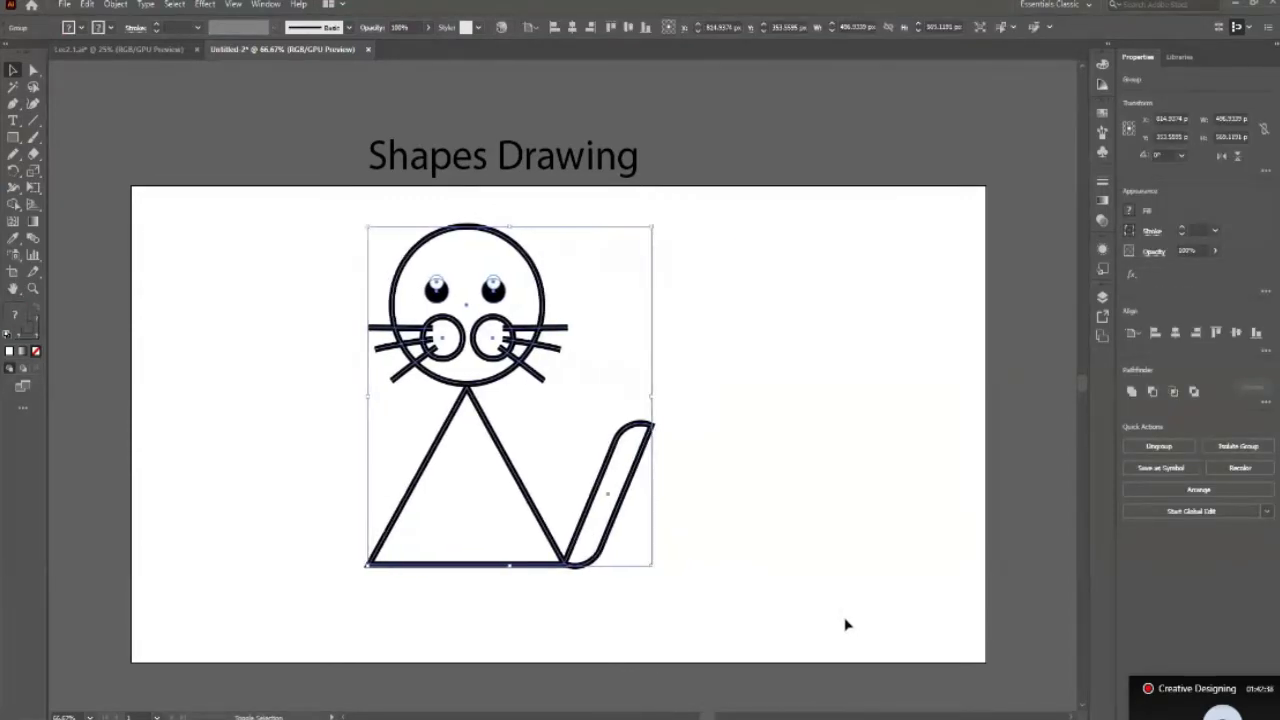
pyautogui.hotkey('shift', 'Left')
pyautogui.hotkey('shift', 'Left')
pyautogui.hotkey('shift', 'Left')
pyautogui.hotkey('shift', 'Left')
pyautogui.hotkey('shift', 'Left')
pyautogui.hotkey('shift', 'Left')
pyautogui.hotkey('shift', 'Left')
pyautogui.hotkey('shift', 'Left')
pyautogui.hotkey('shift', 'Left')
pyautogui.hotkey('shift', 'Left')
pyautogui.hotkey('shift', 'Left')
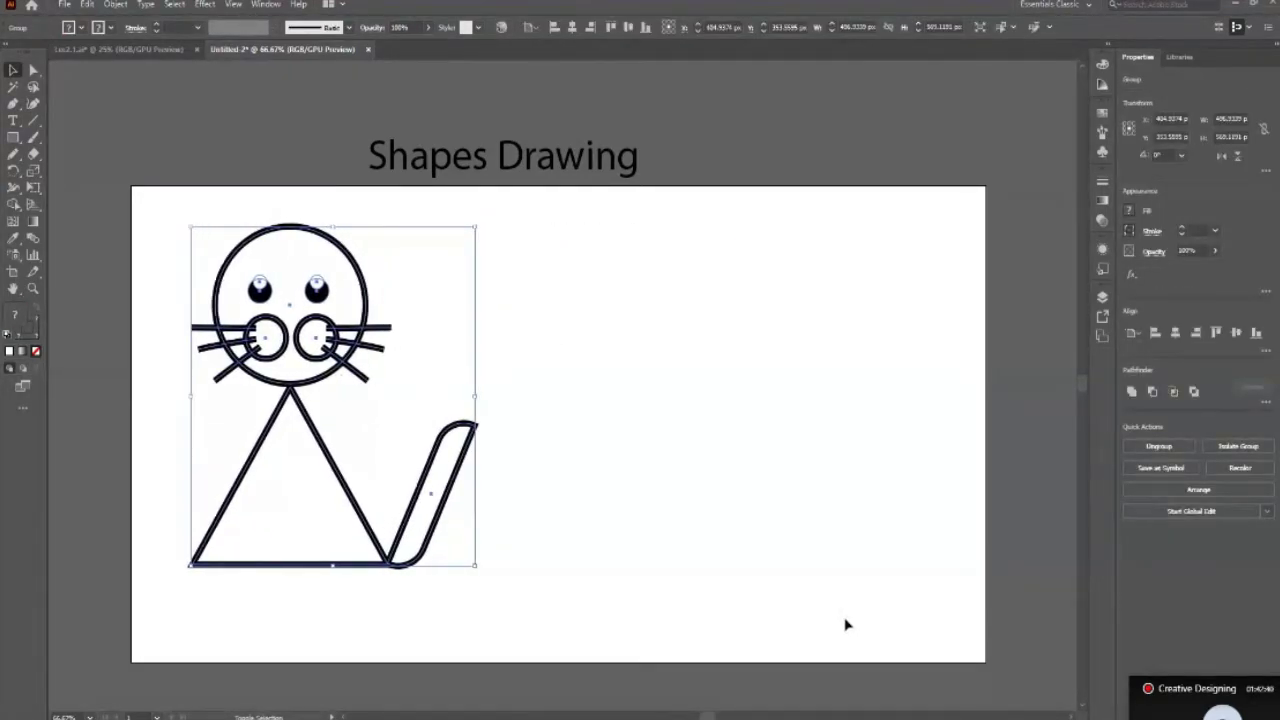
pyautogui.hotkey('shift', 'Down')
pyautogui.click(760, 580)
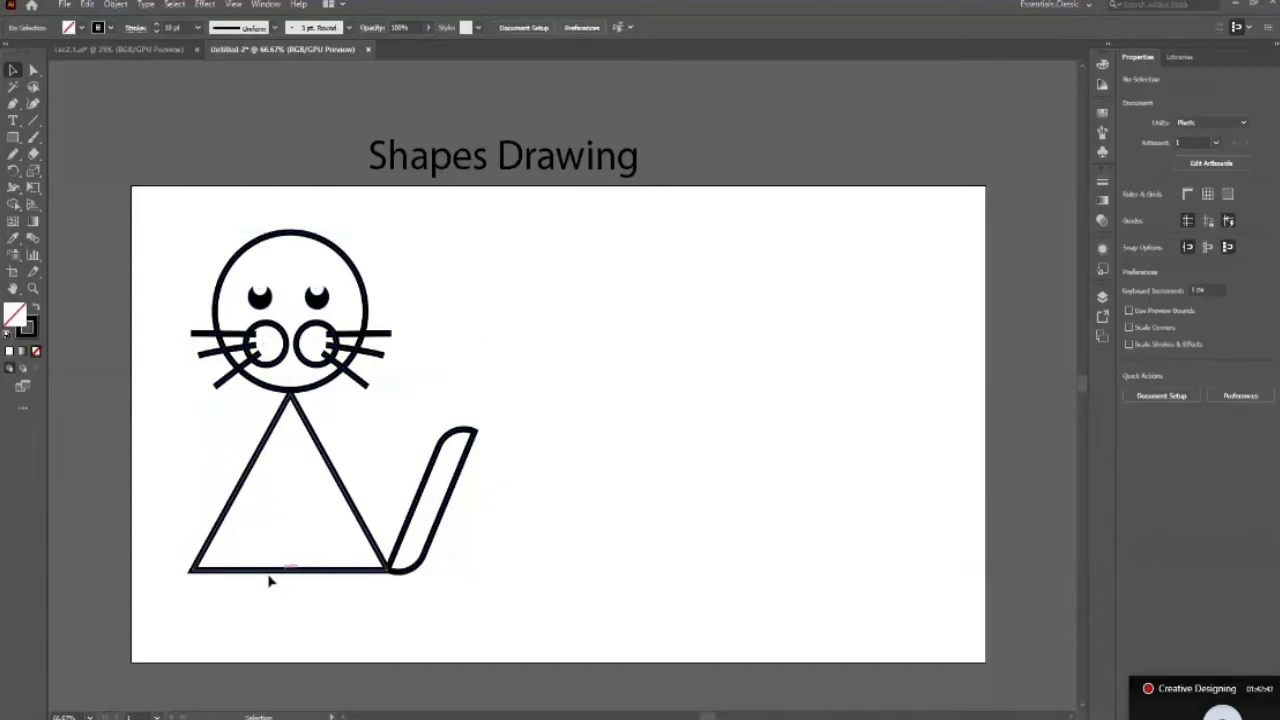
pyautogui.click(263, 574)
# Try rounding the triangle's bottom-left corner, then undo it.
pyautogui.press('a')
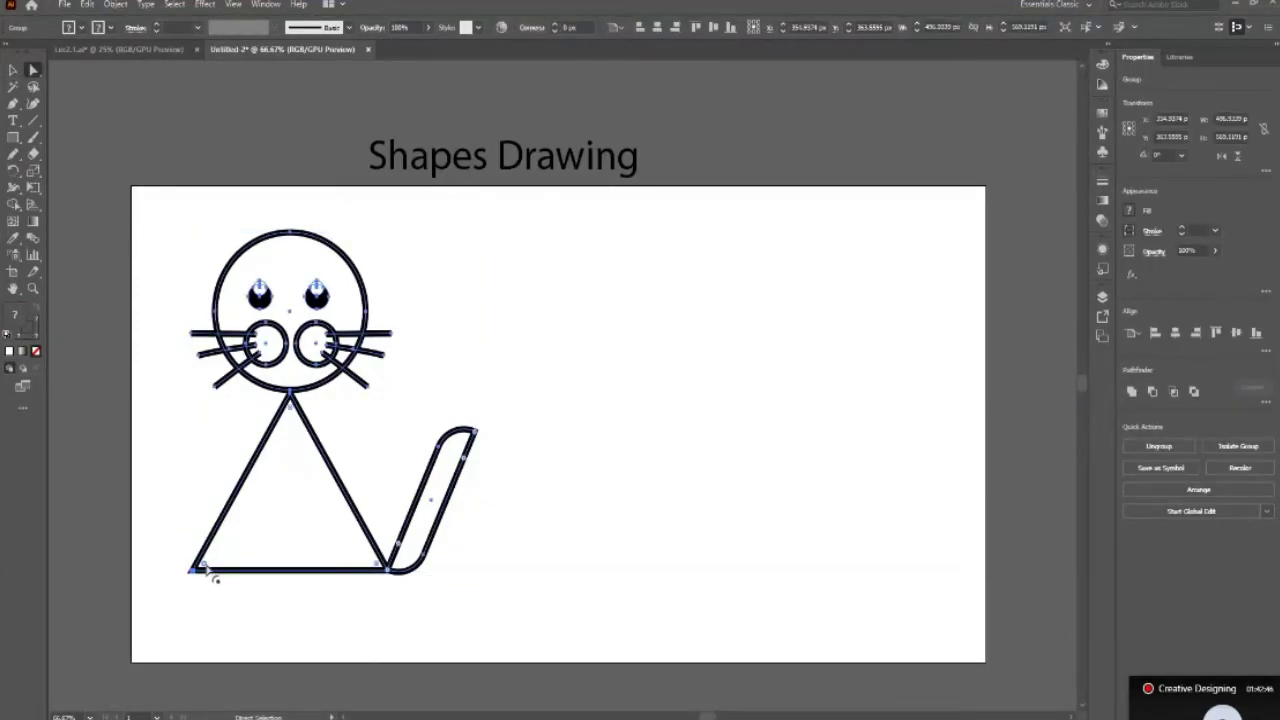
pyautogui.moveTo(208, 566); pyautogui.dragTo(262, 566)
pyautogui.click(677, 699)
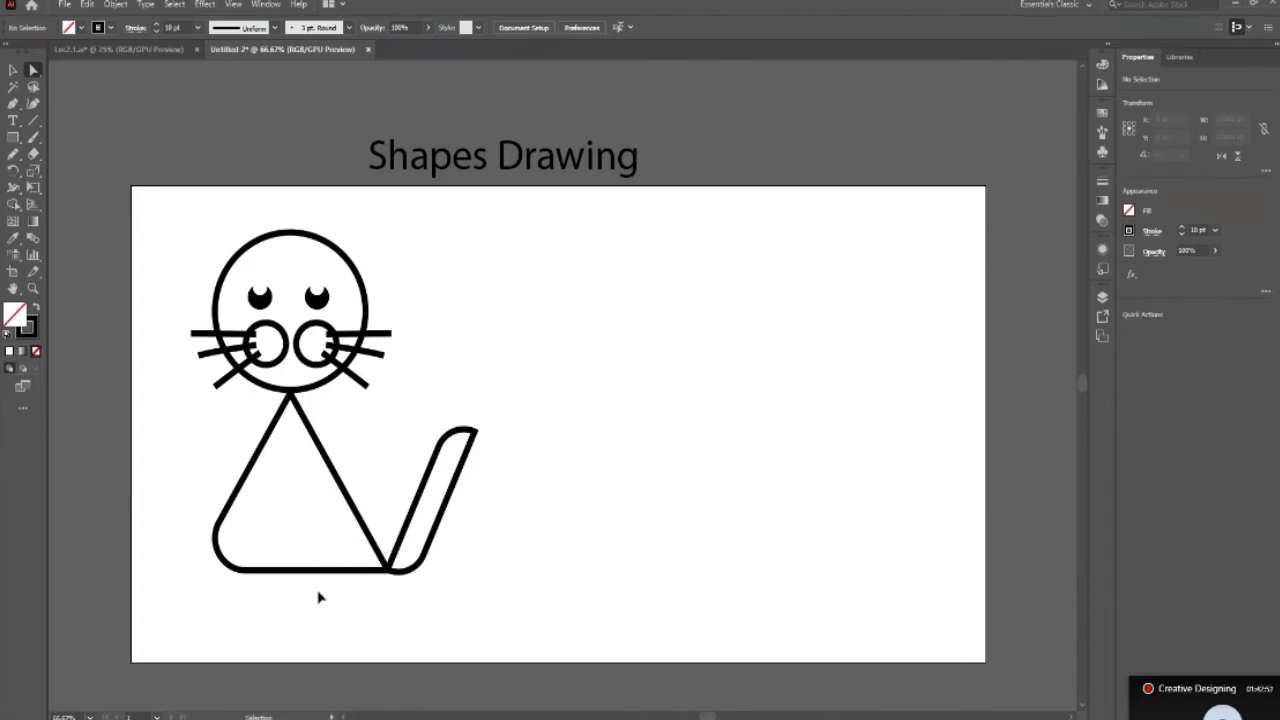
pyautogui.hotkey('ctrl', 'z')
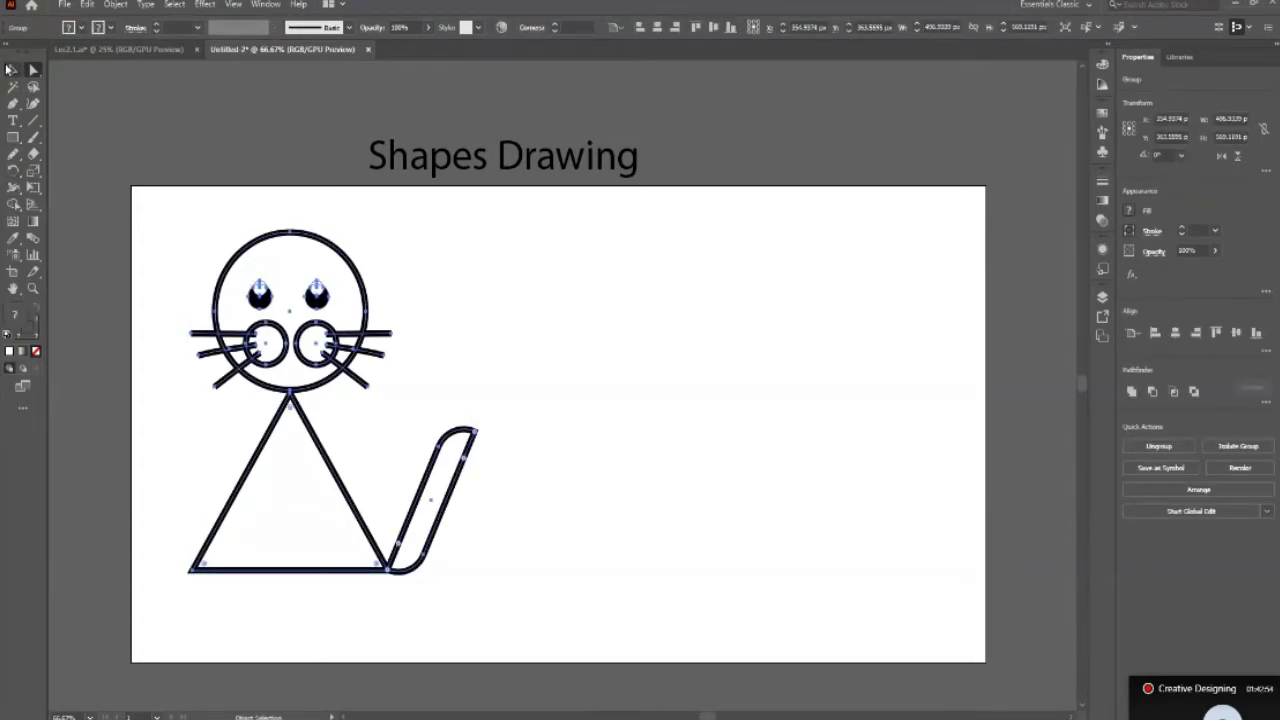
pyautogui.click(13, 70)
pyautogui.click(165, 220)
# Shift the cat group slightly left and ungroup it into separate shapes.
pyautogui.click(320, 365)
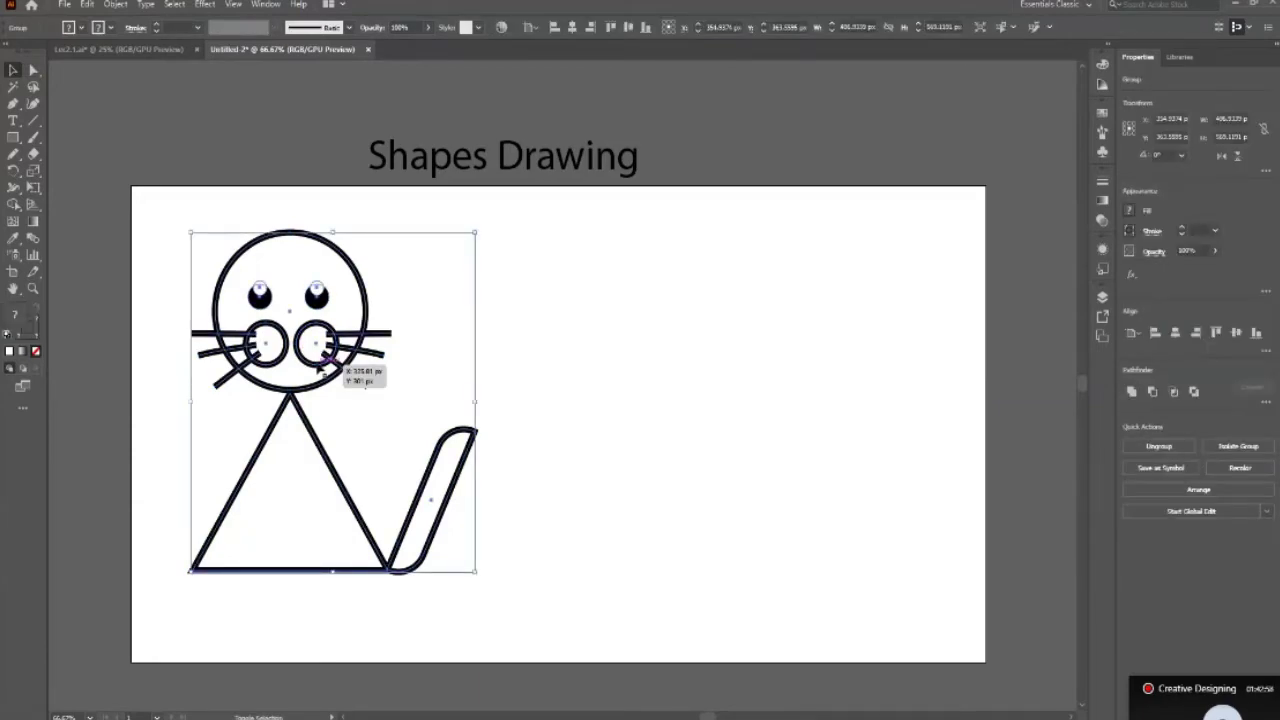
pyautogui.moveTo(320, 365); pyautogui.dragTo(309, 365)
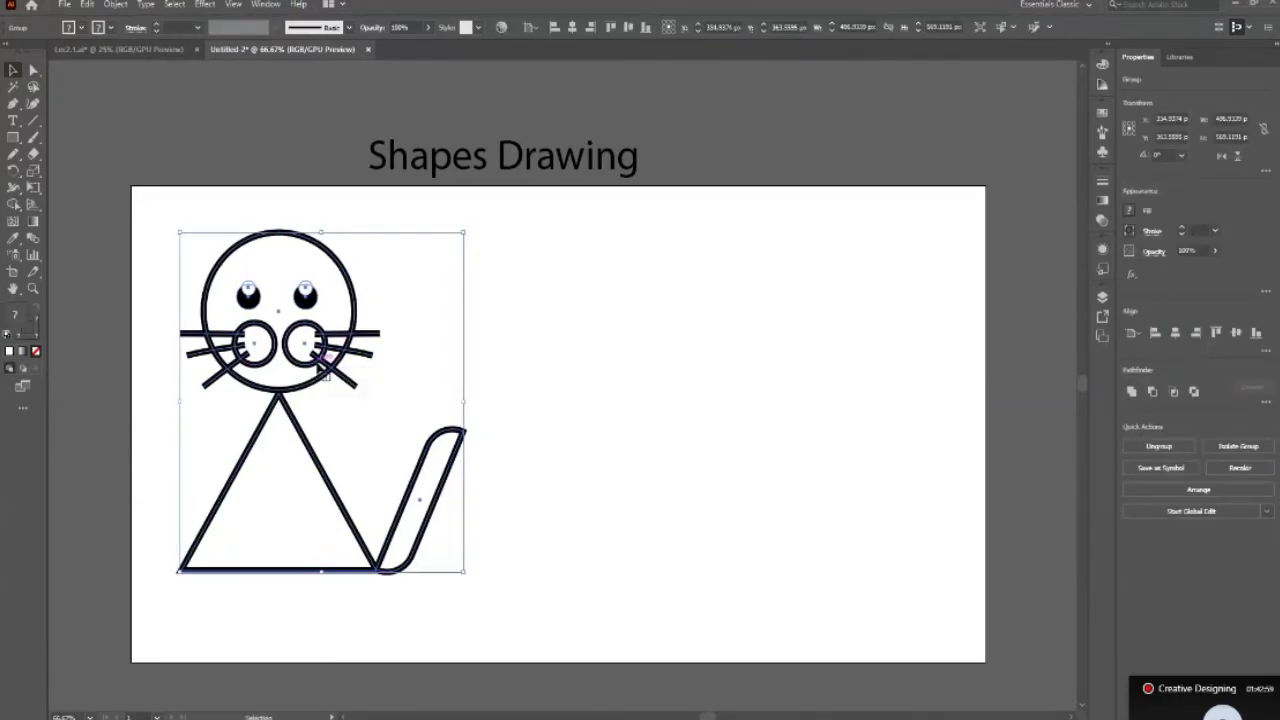
pyautogui.click(634, 417)
pyautogui.click(355, 320)
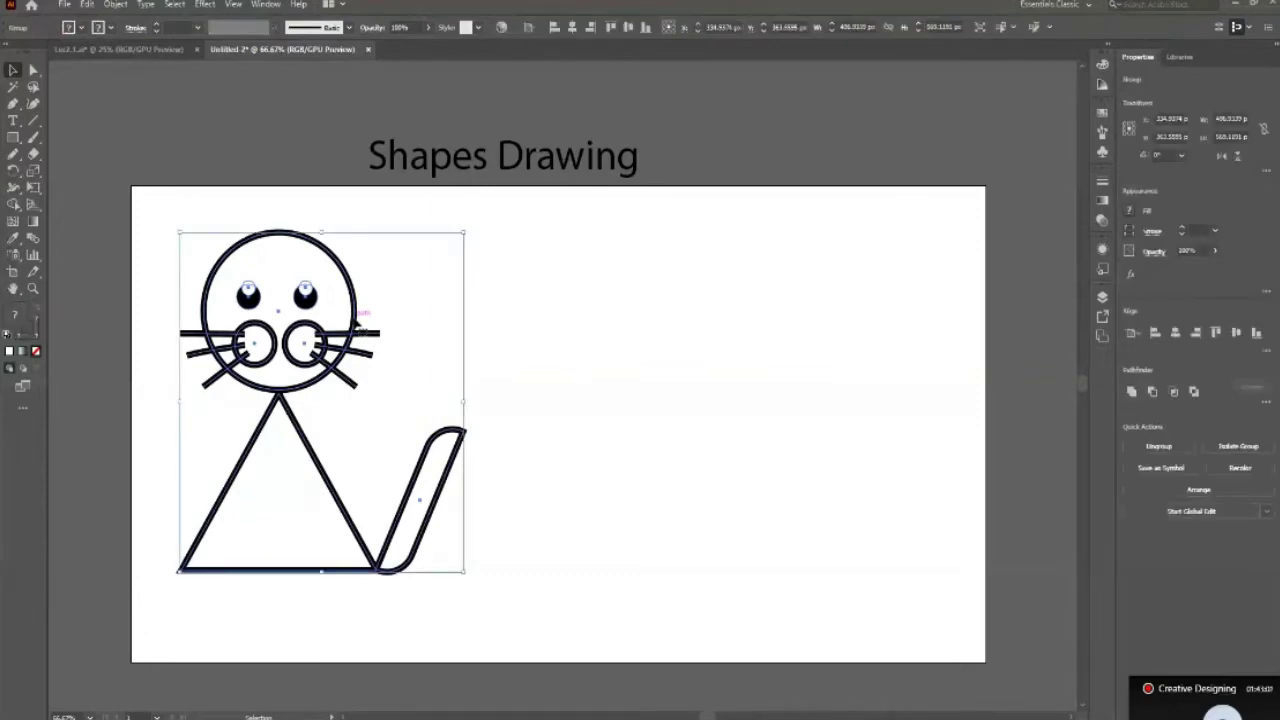
pyautogui.rightClick(355, 320)
pyautogui.click(400, 436)
pyautogui.click(571, 406)
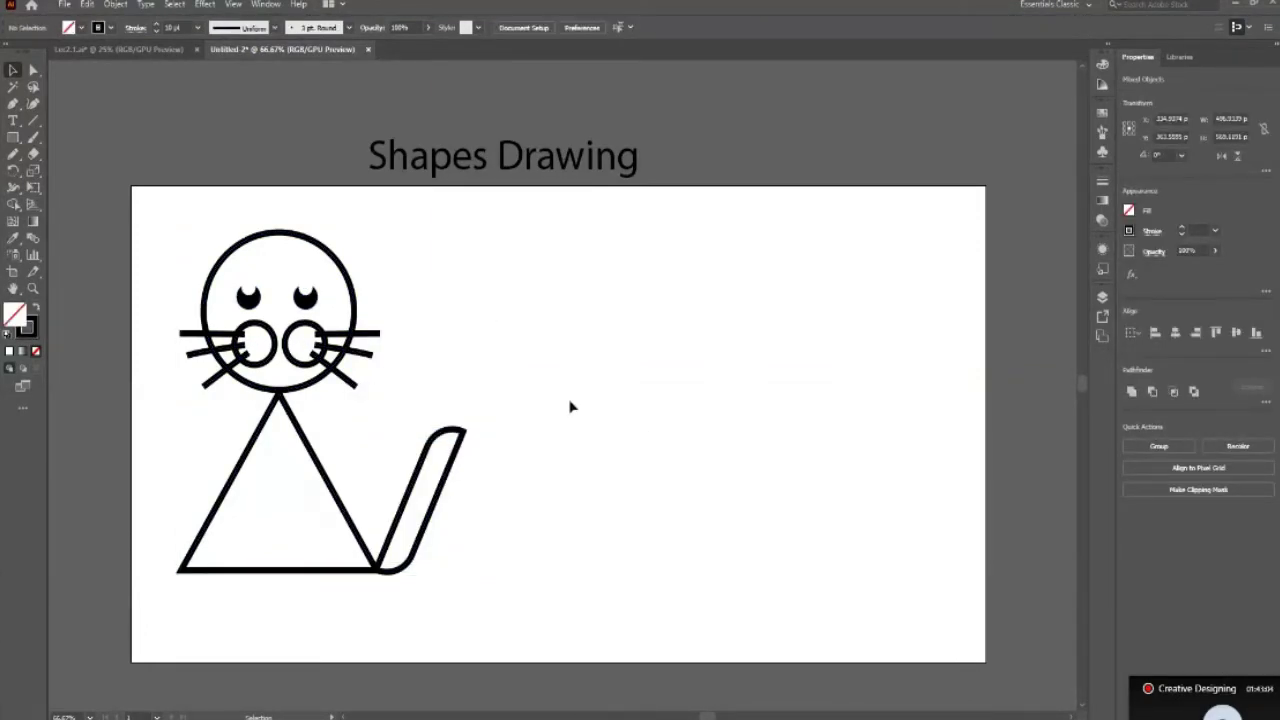
pyautogui.click(354, 300)
pyautogui.click(109, 27)
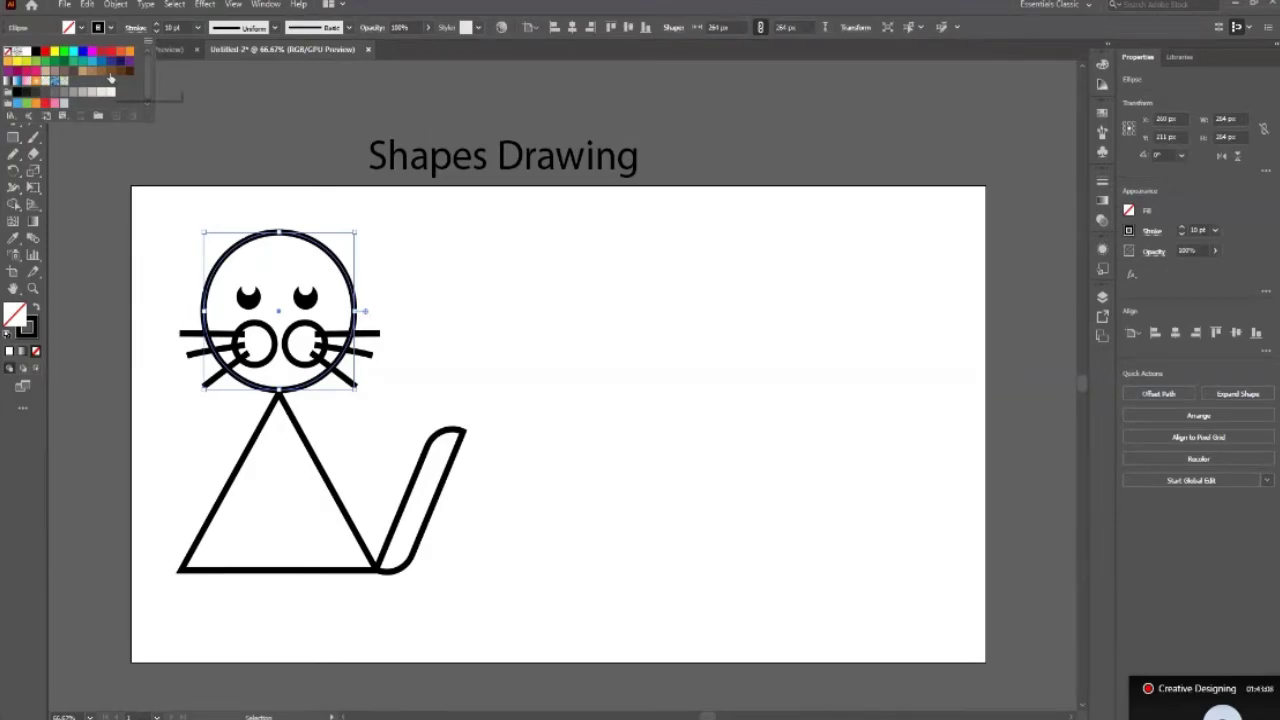
# Fill the head circle with tan and eyedropper that fill onto the triangle body.
pyautogui.click(83, 71)
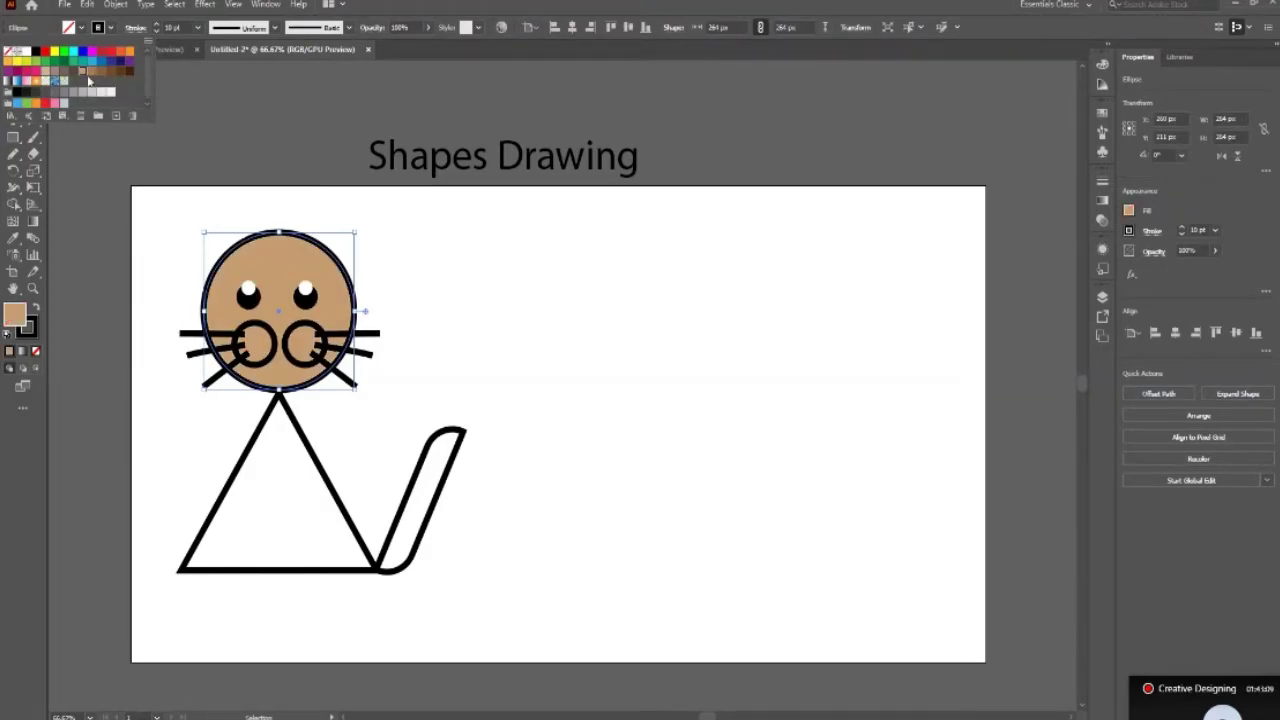
pyautogui.click(151, 146)
pyautogui.click(354, 528)
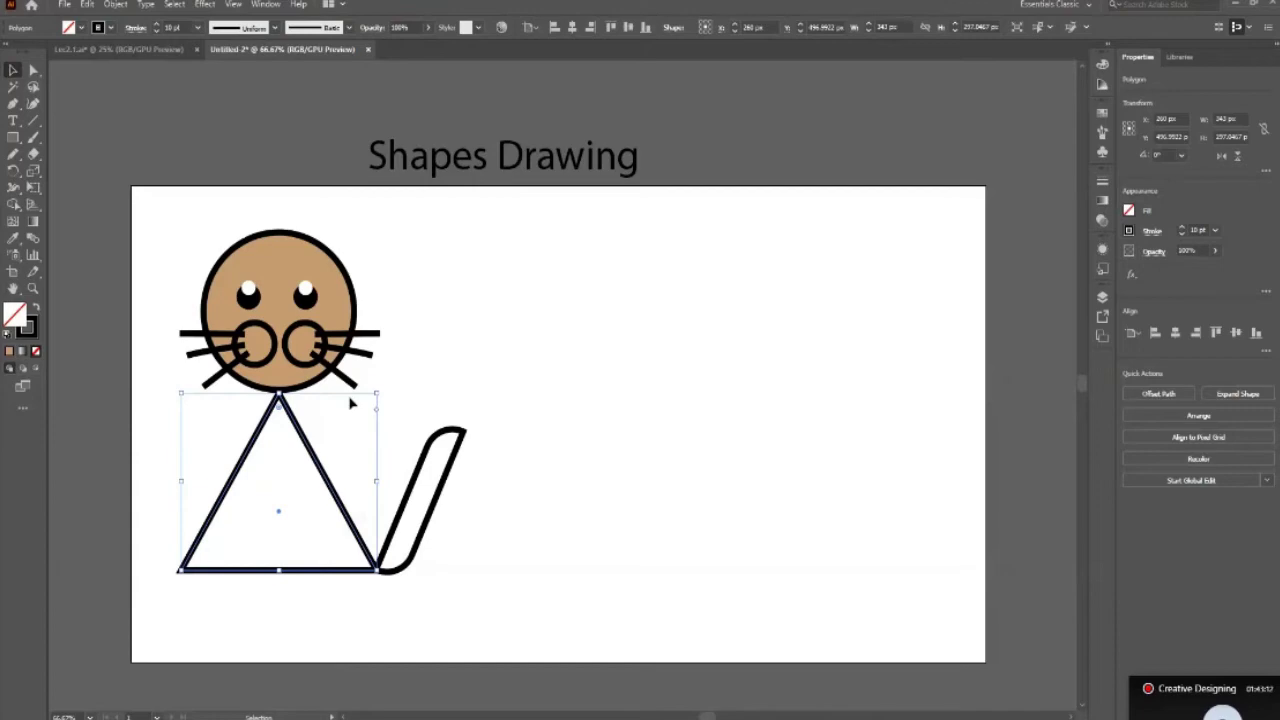
pyautogui.press('i')
pyautogui.click(330, 275)
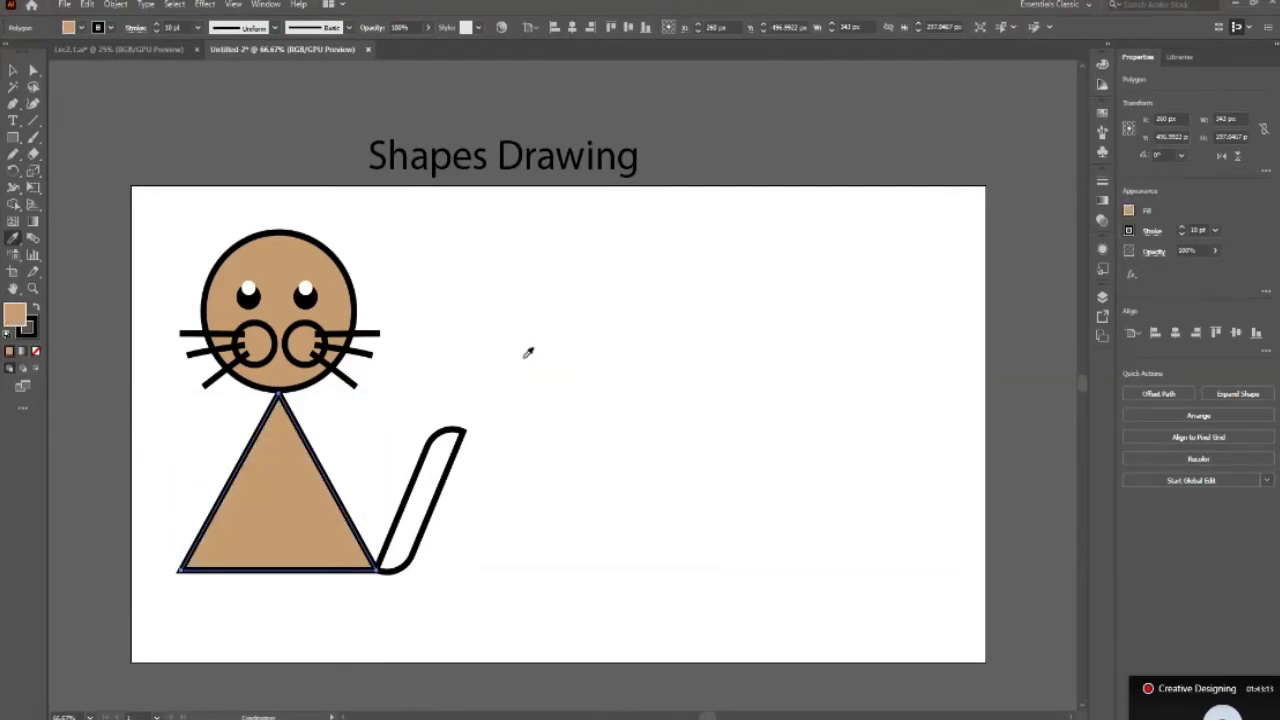
pyautogui.press('v')
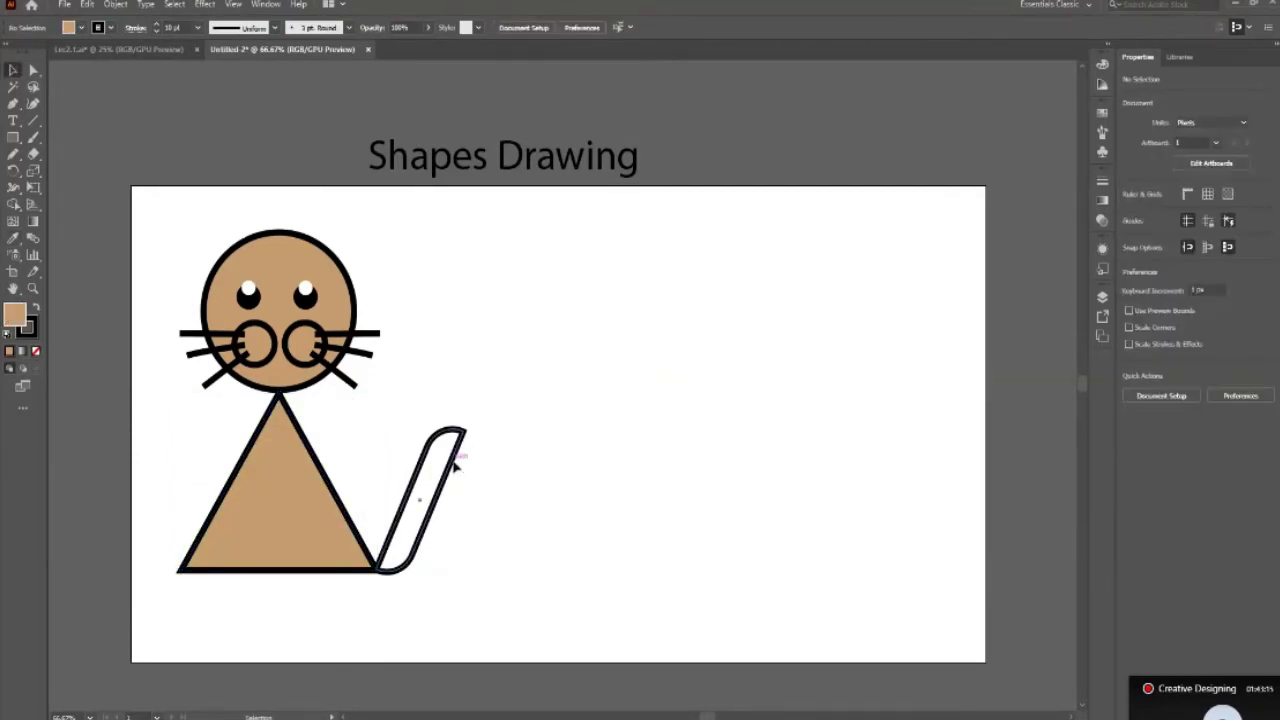
# Eyedropper the head's tan fill onto the curved tail.
pyautogui.click(457, 445)
pyautogui.press('i')
pyautogui.click(265, 500)
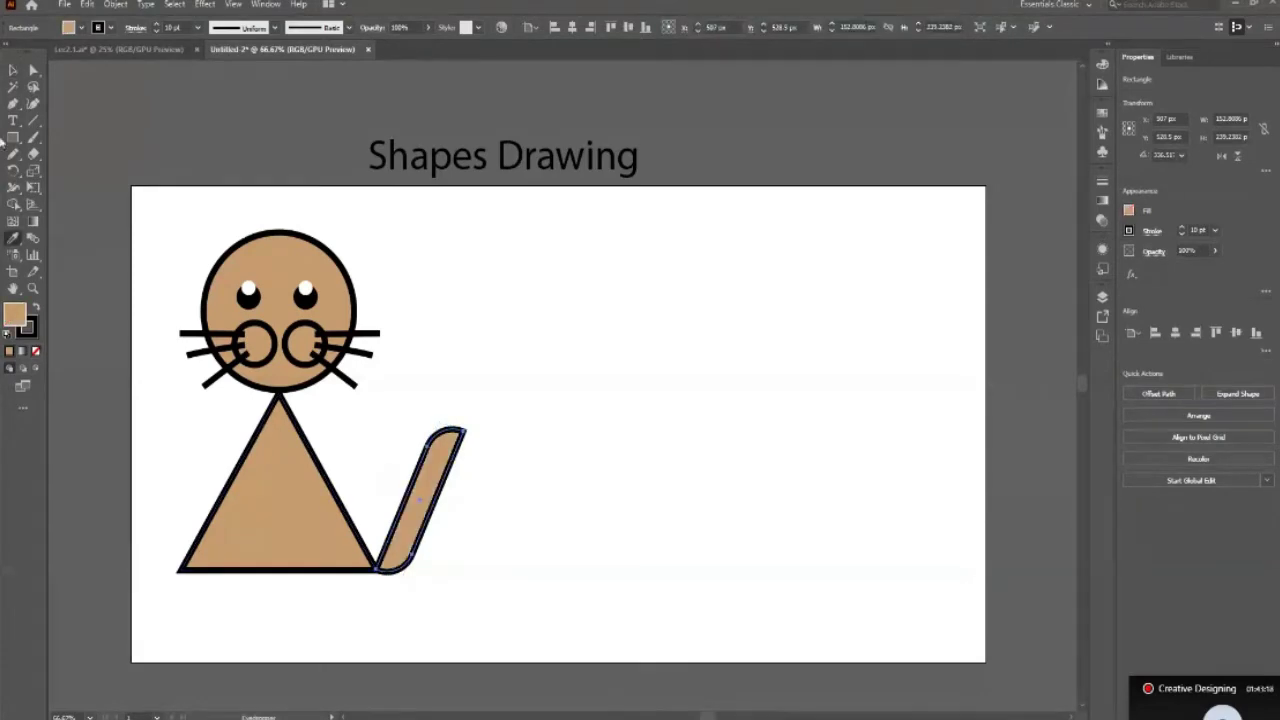
pyautogui.press('v')
pyautogui.click(157, 203)
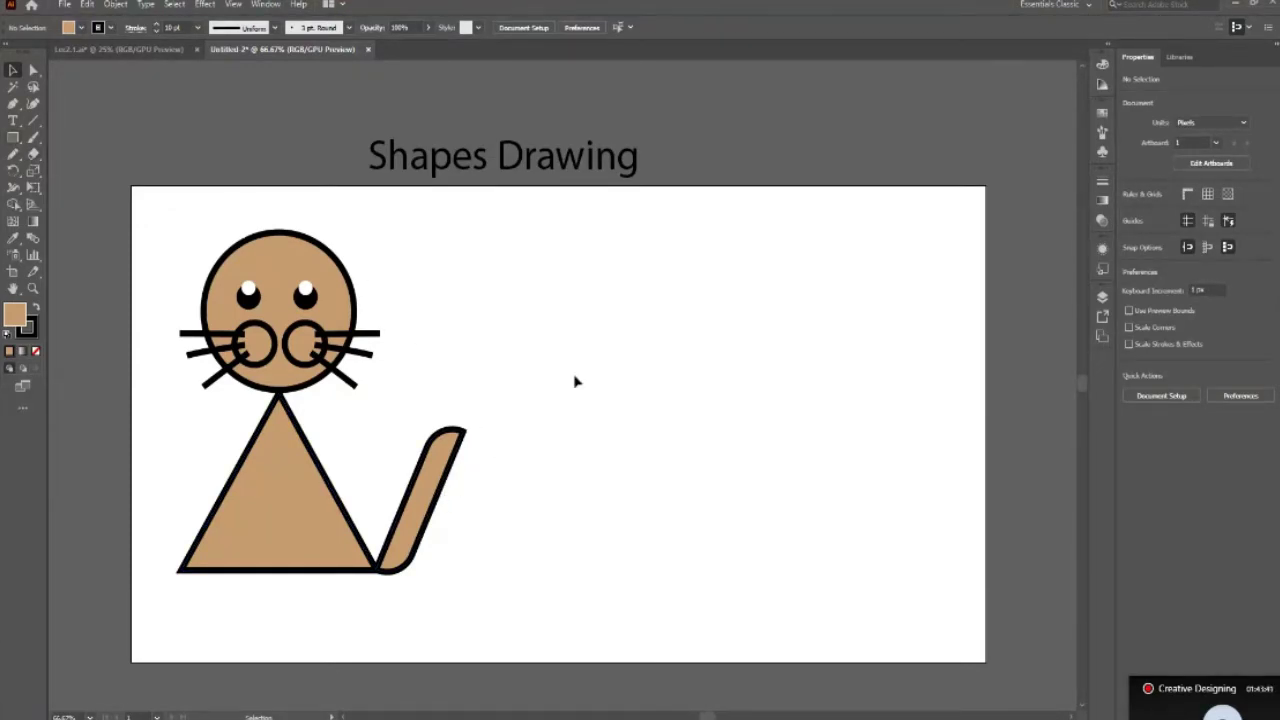
pyautogui.press('m')
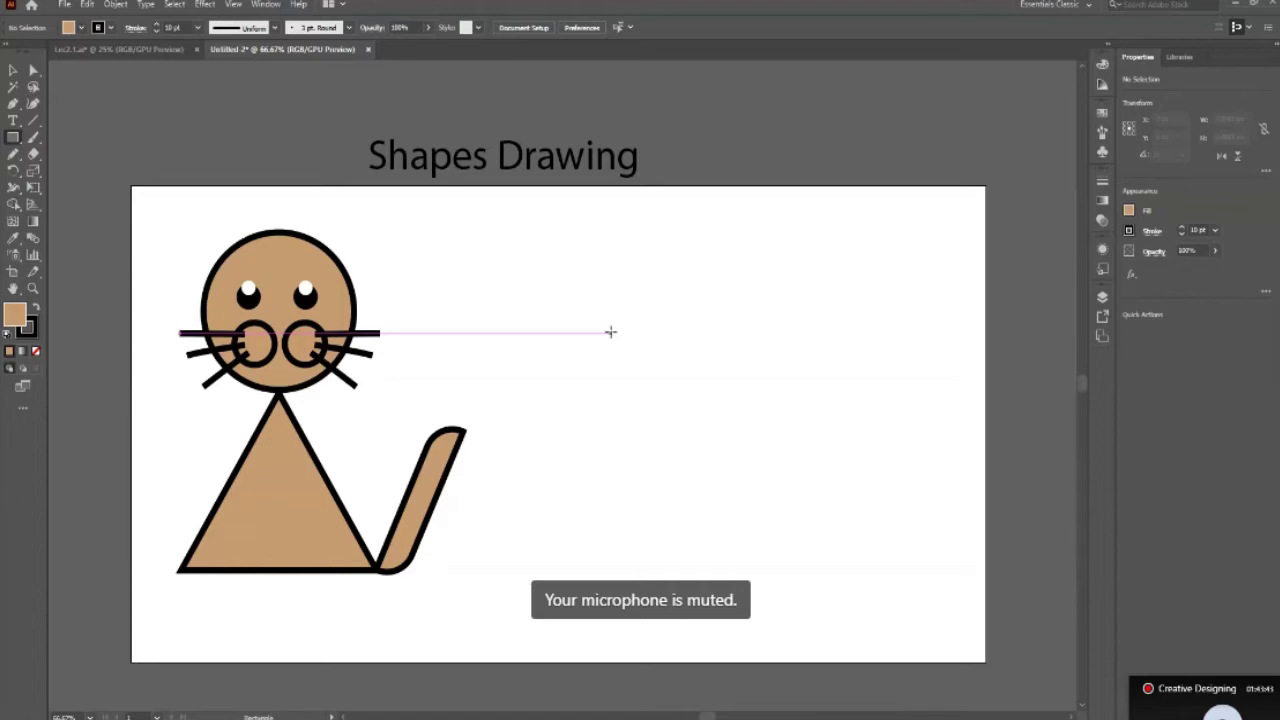
# Draw a tall narrow tan strip right of the cat with no outline.
pyautogui.moveTo(587, 302); pyautogui.dragTo(621, 463)
pyautogui.click(13, 70)
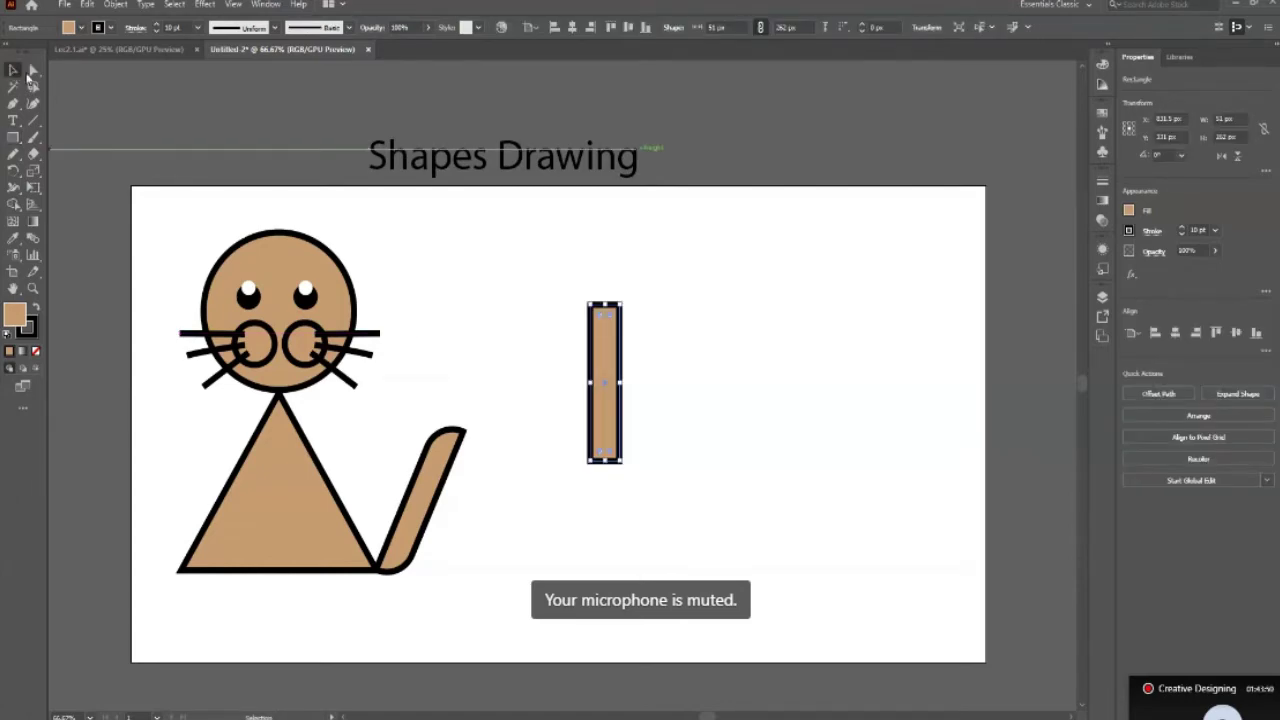
pyautogui.click(112, 28)
pyautogui.click(12, 55)
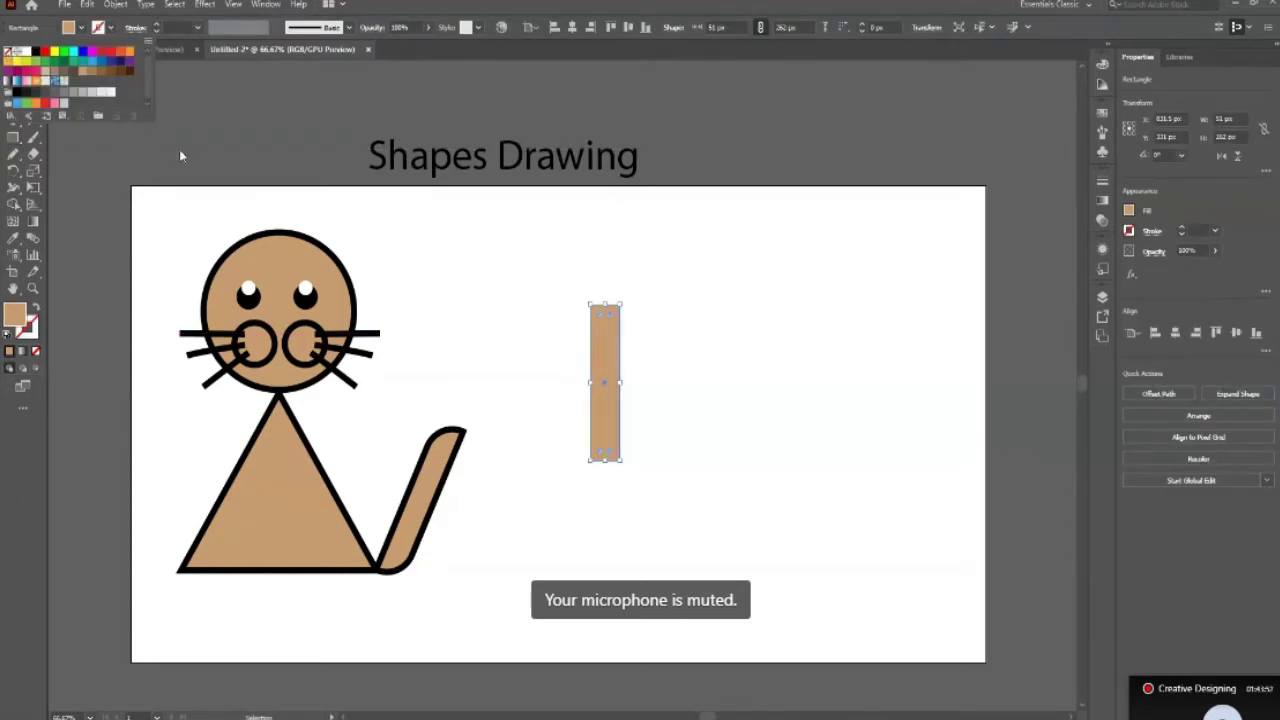
pyautogui.click(692, 355)
pyautogui.click(607, 440)
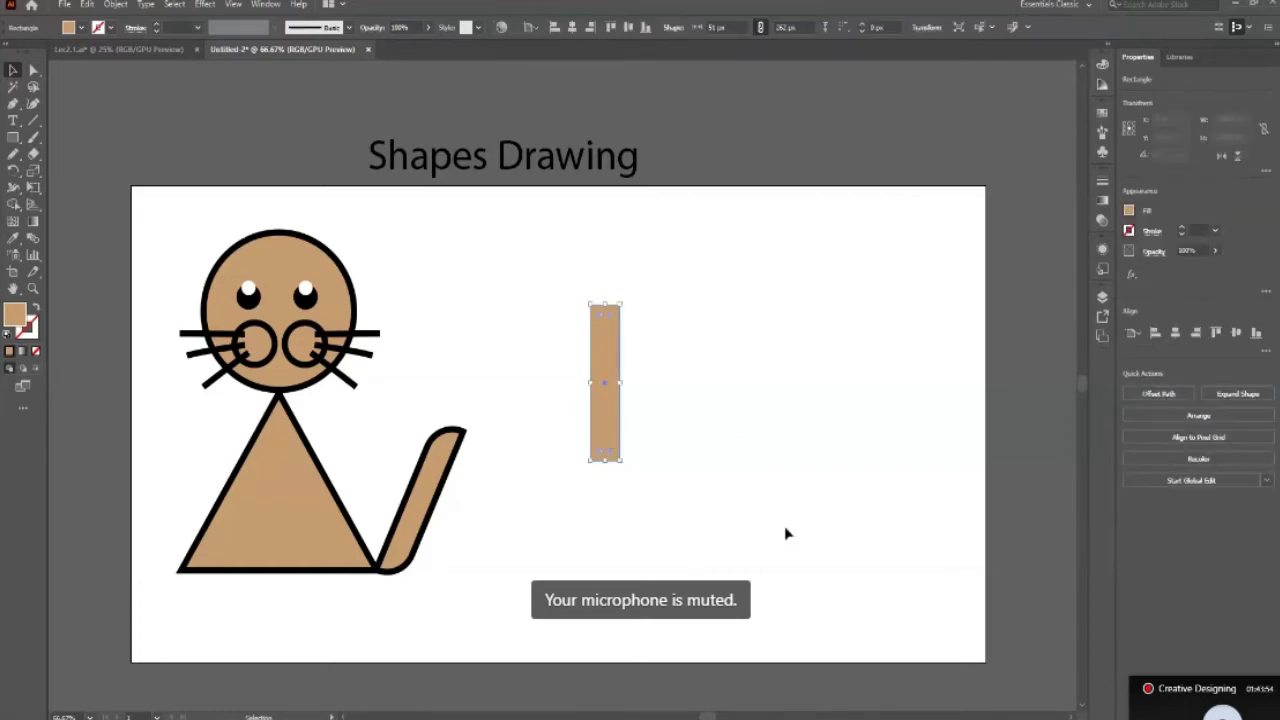
# Duplicate the strip twice so three strips stand evenly side by side.
pyautogui.press('a')
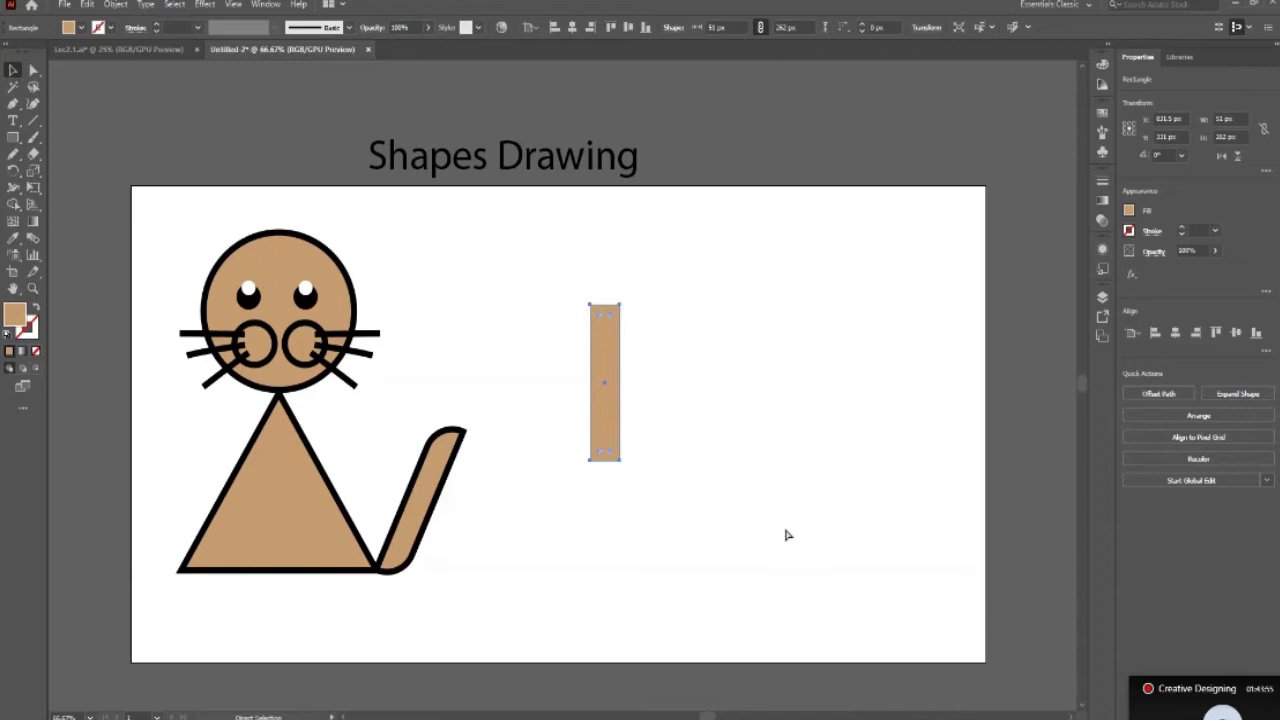
pyautogui.hotkey('ctrl', 'd')
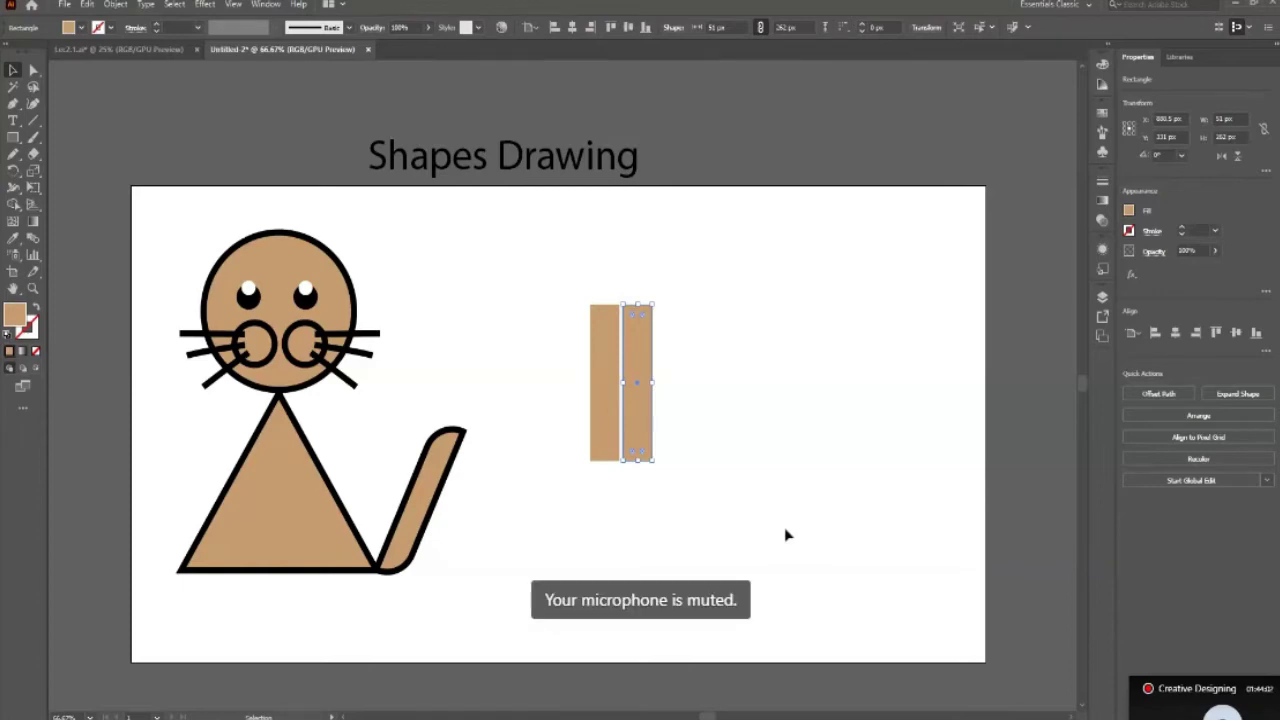
pyautogui.press('Left')
pyautogui.press('Left')
pyautogui.press('Left')
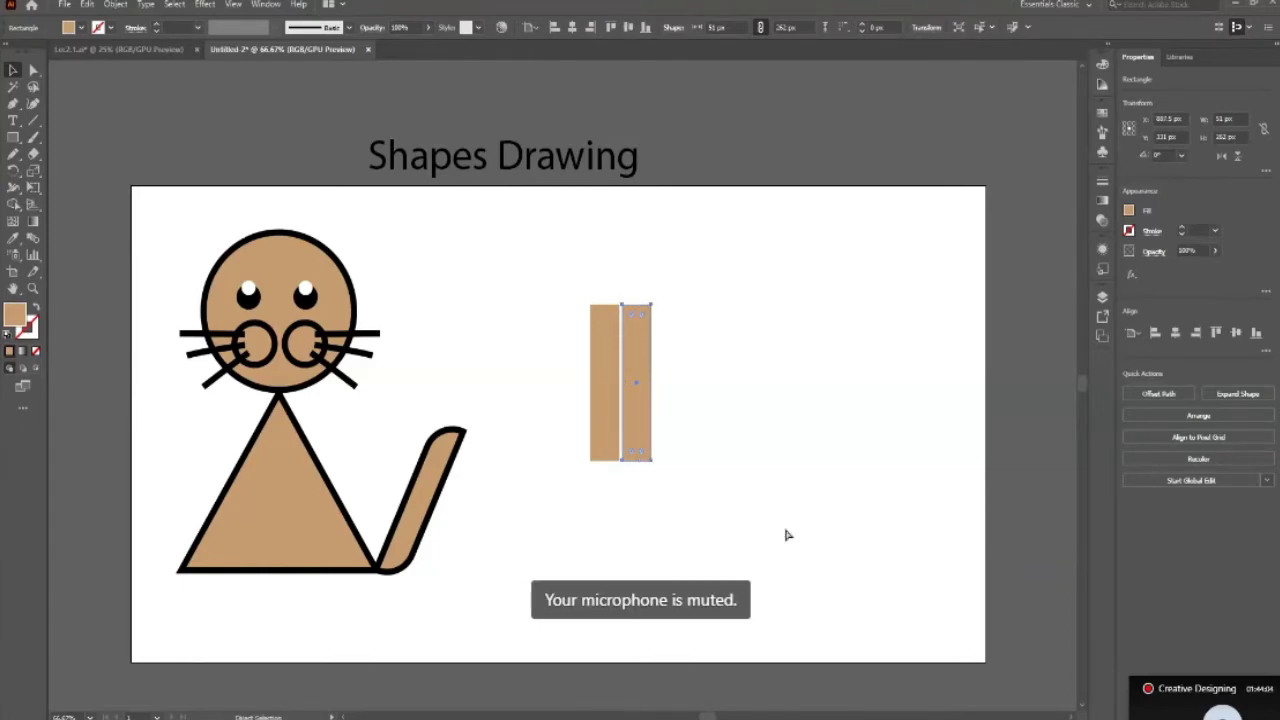
pyautogui.press('Right')
pyautogui.hotkey('ctrl', 'd')
pyautogui.press('Right')
pyautogui.press('Right')
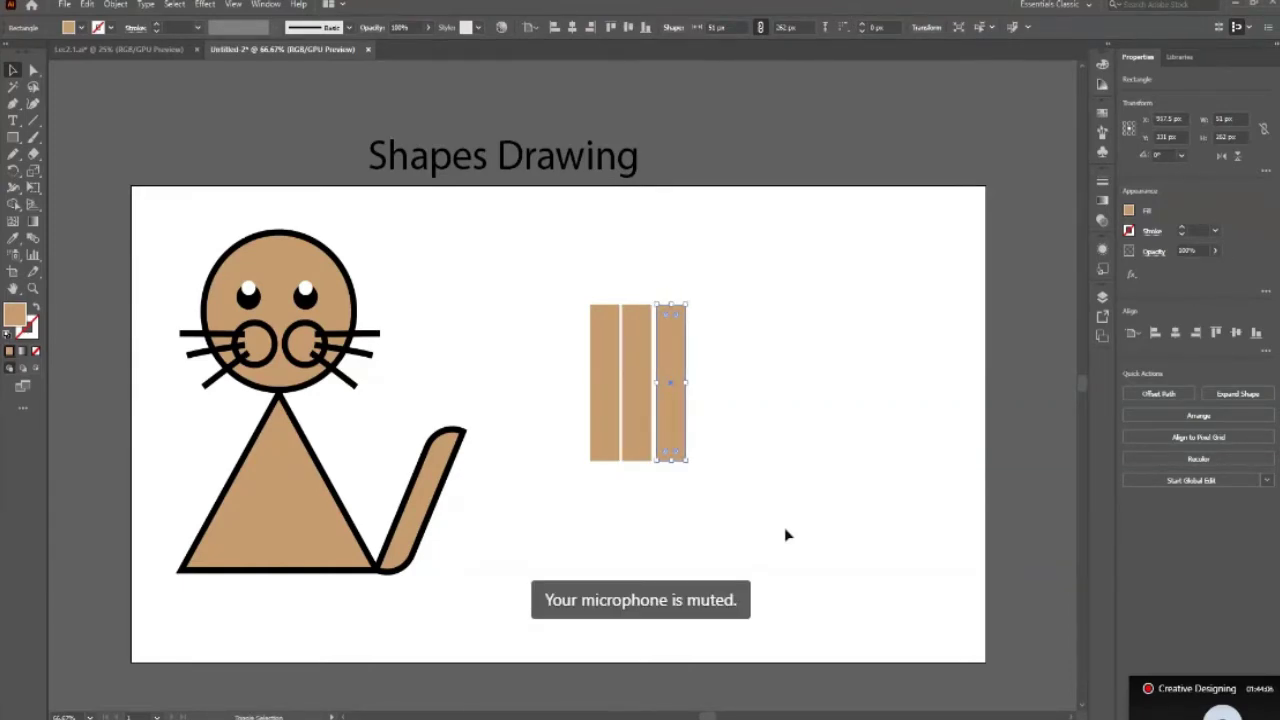
pyautogui.press('Left')
pyautogui.press('Left')
pyautogui.press('Left')
pyautogui.press('Right')
pyautogui.press('Right')
pyautogui.press('Right')
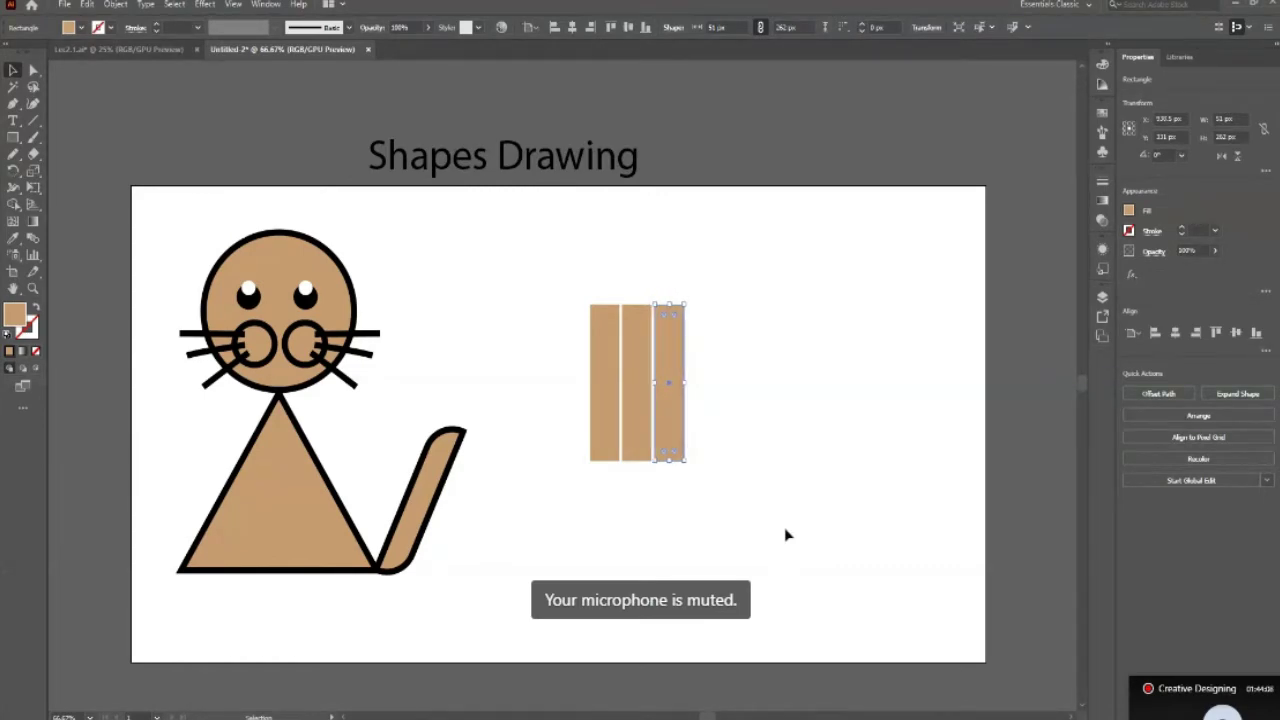
# Zoom in on the three strips.
pyautogui.click(786, 535)
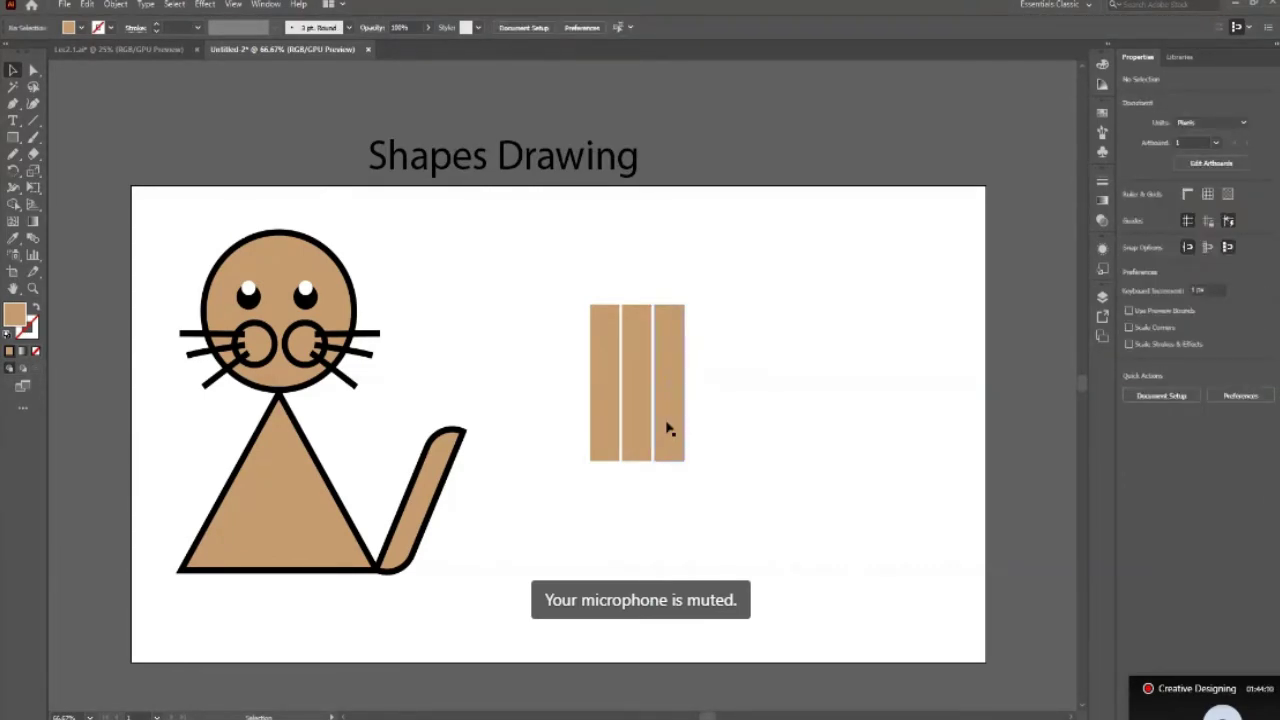
pyautogui.click(670, 429)
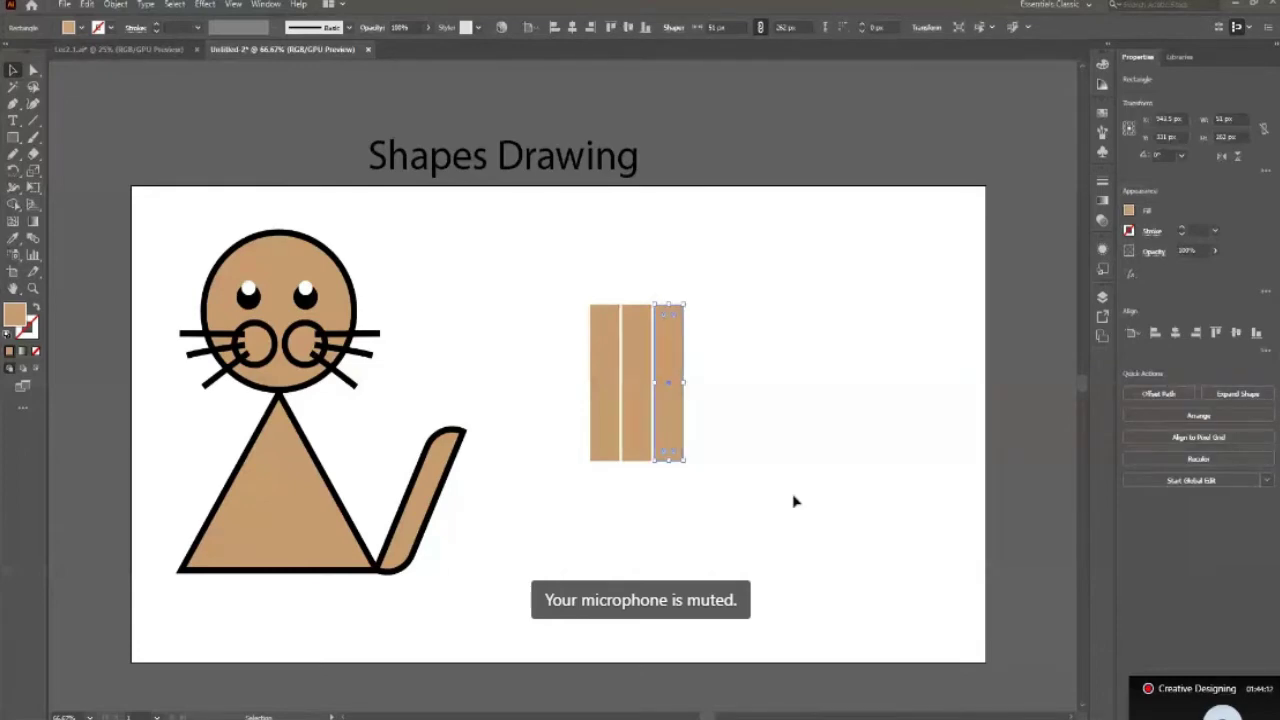
pyautogui.click(761, 427)
pyautogui.press('z')
pyautogui.click(761, 427)
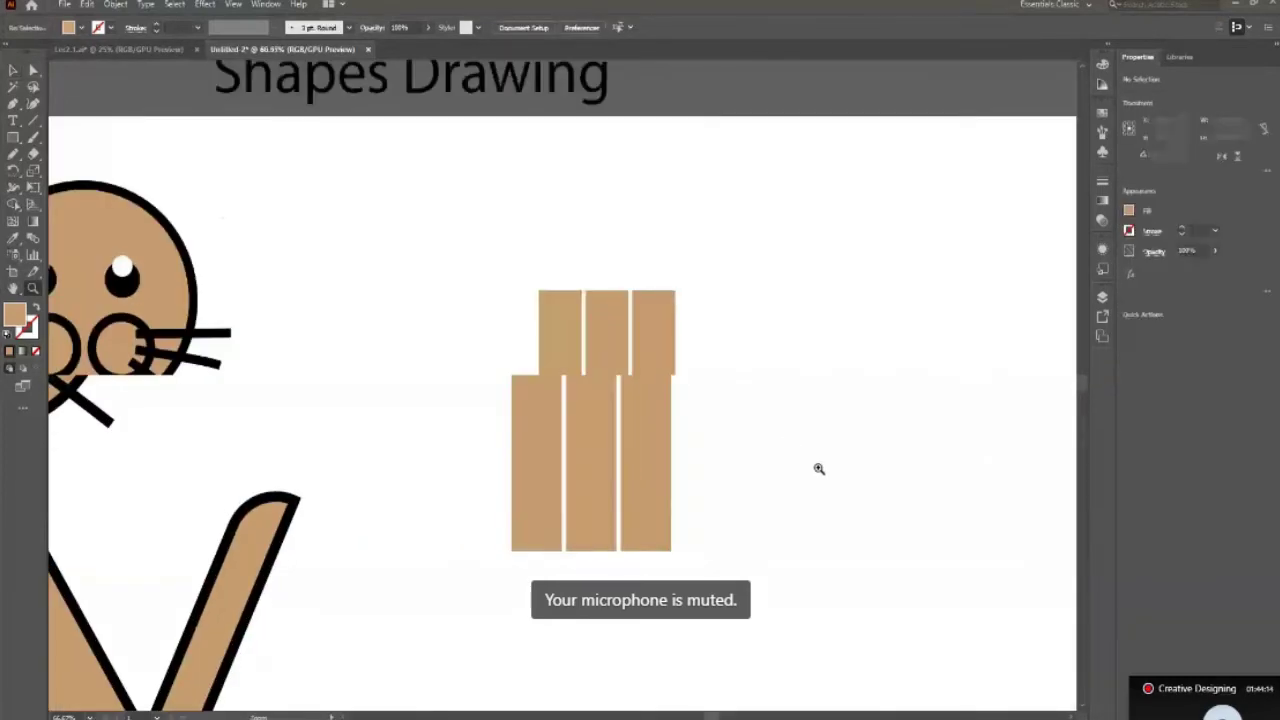
# Lower the left strip's top-left anchor by three nudges to slope its top edge.
pyautogui.click(819, 469)
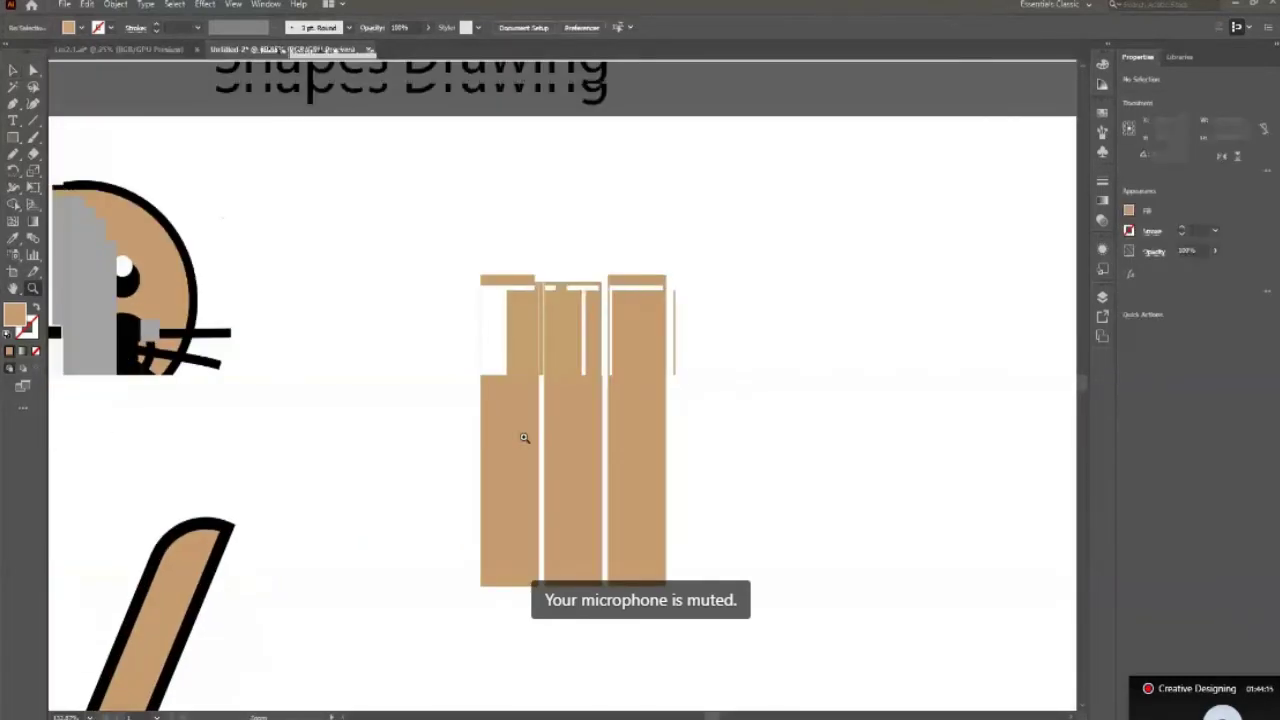
pyautogui.press('a')
pyautogui.click(506, 323)
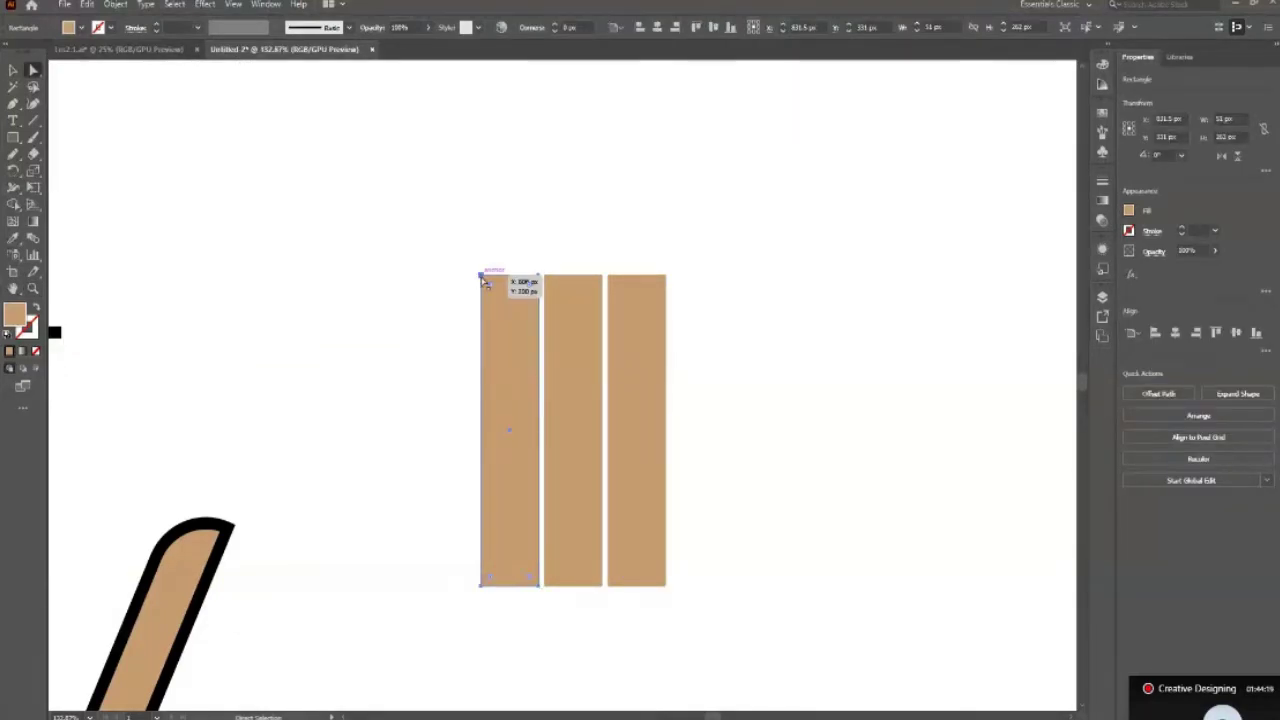
pyautogui.click(481, 276)
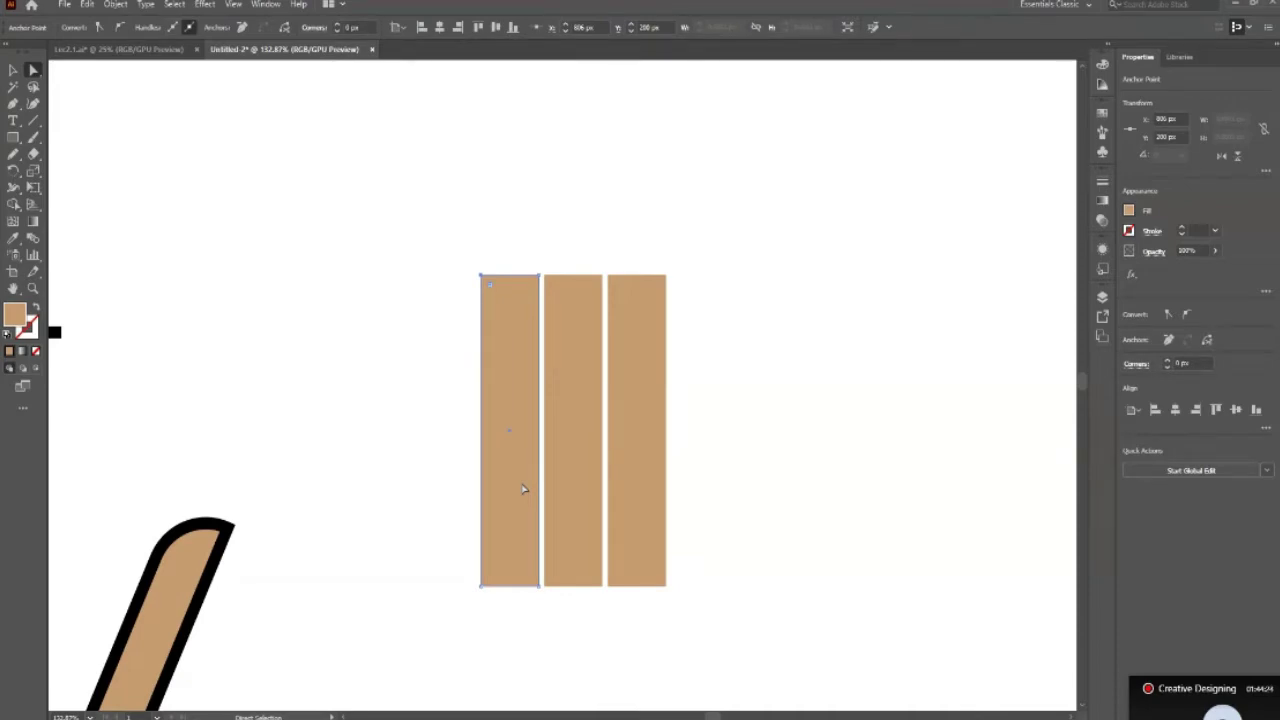
pyautogui.click(440, 434)
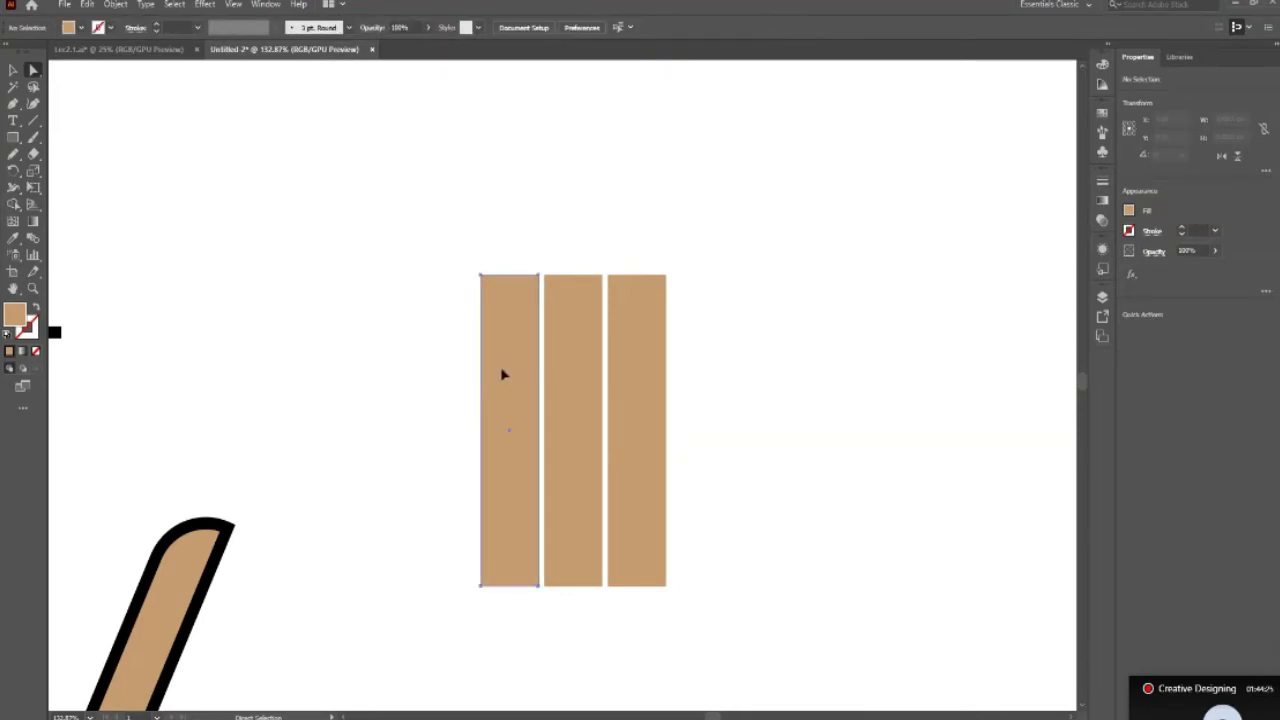
pyautogui.click(503, 374)
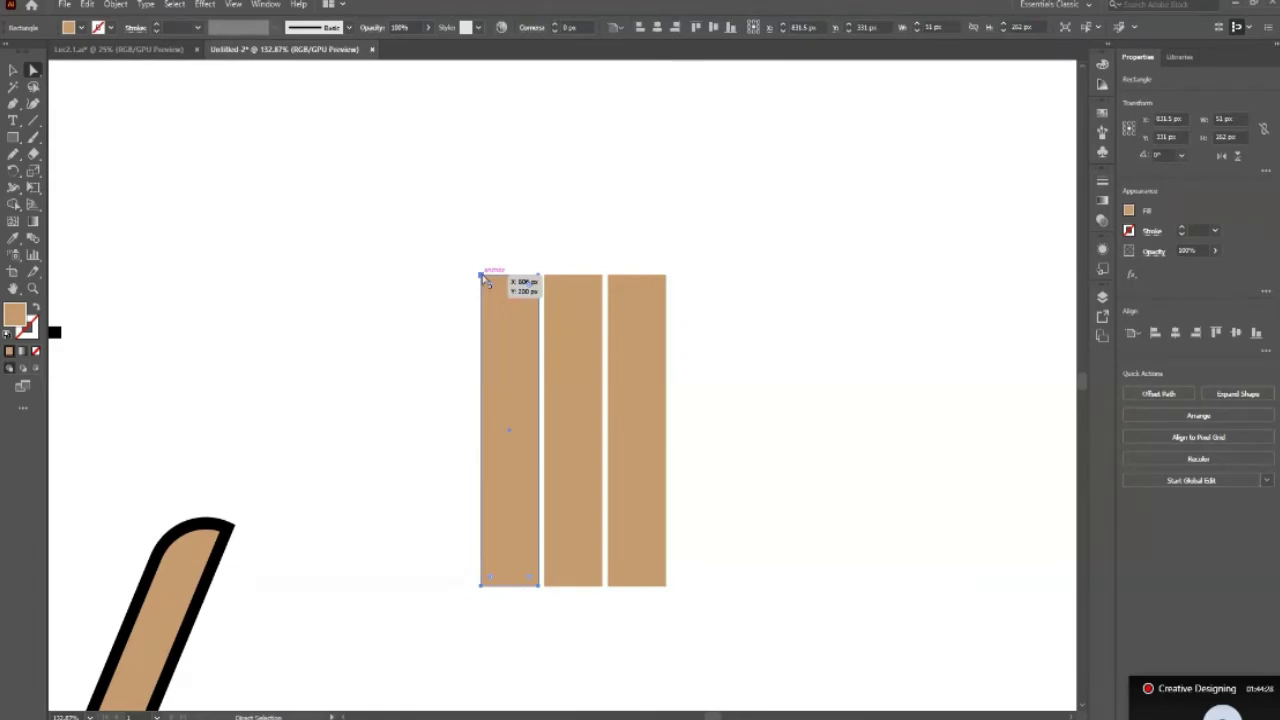
pyautogui.click(484, 276)
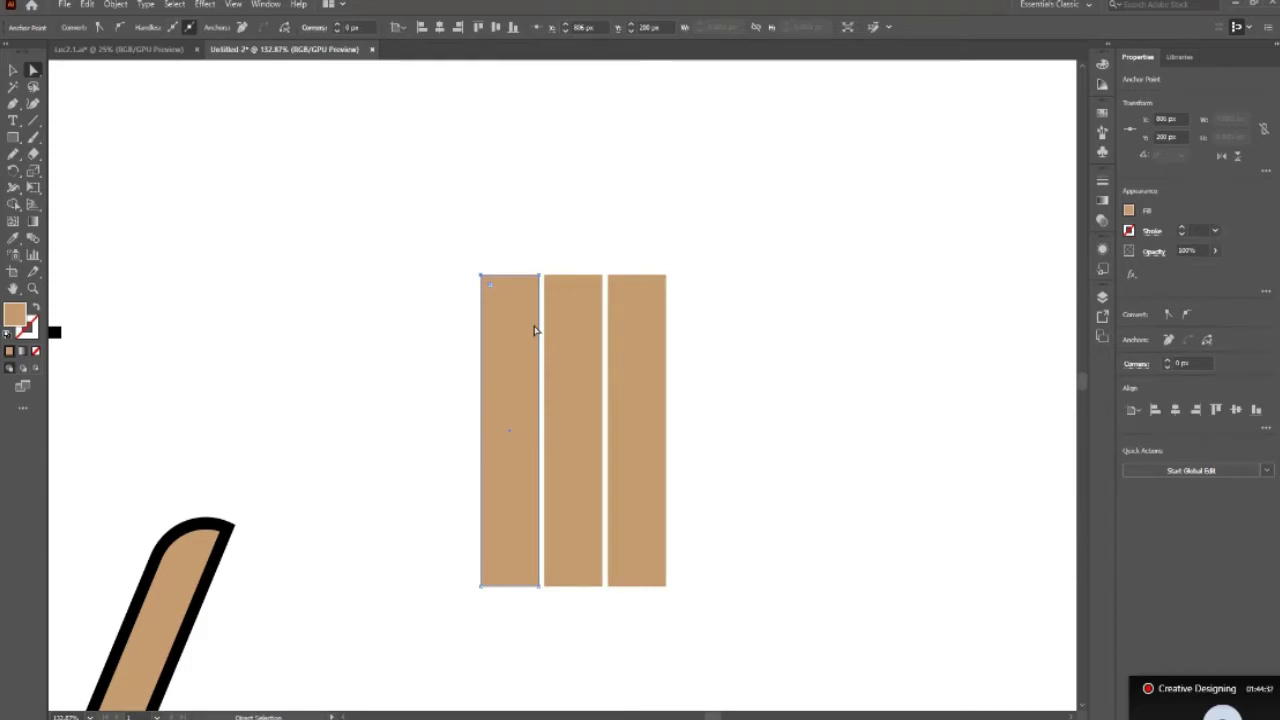
pyautogui.press('Down')
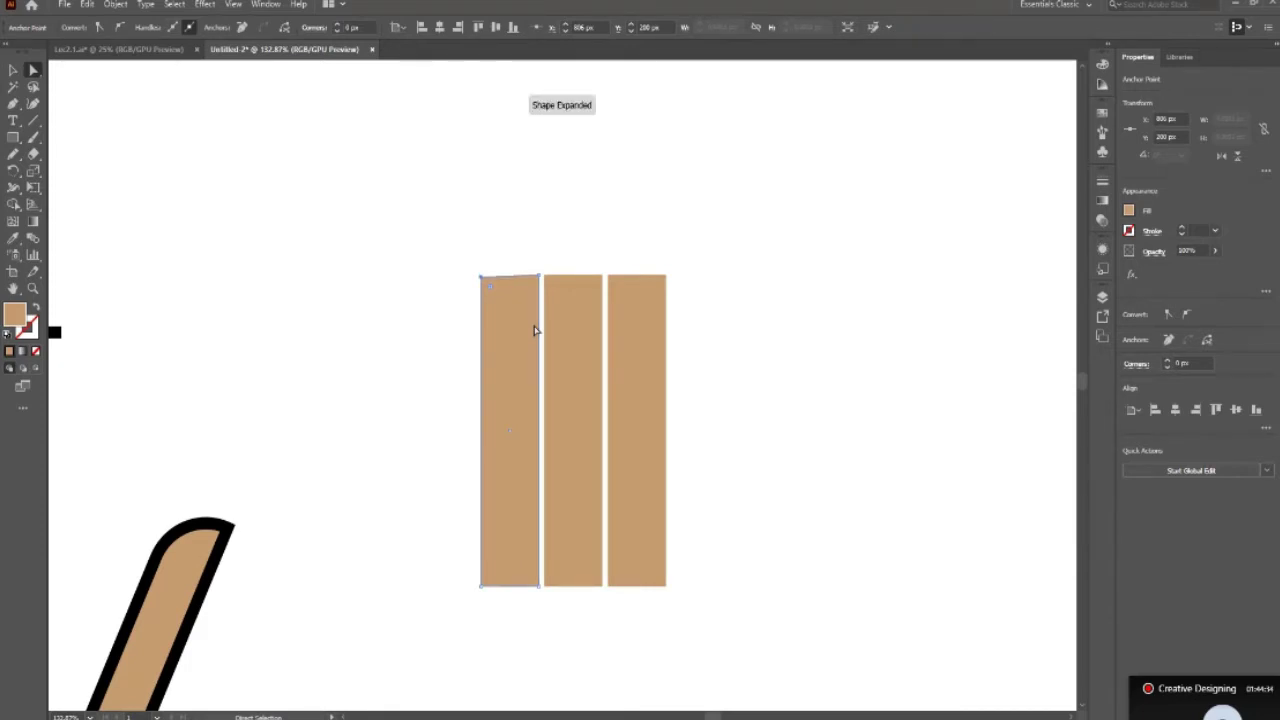
pyautogui.press('Down')
pyautogui.press('Down')
pyautogui.press('Down')
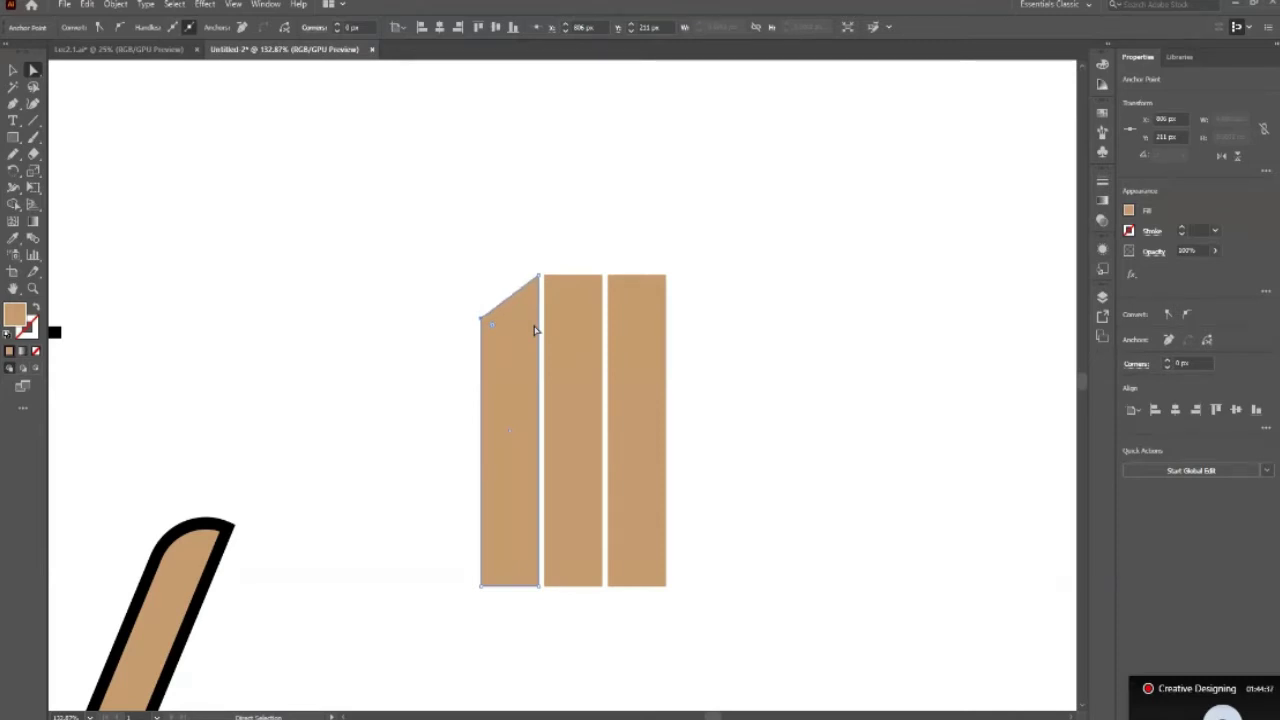
pyautogui.press('Down')
pyautogui.press('Down')
# Raise the left strip's bottom-right anchor to slant its bottom edge.
pyautogui.click(540, 586)
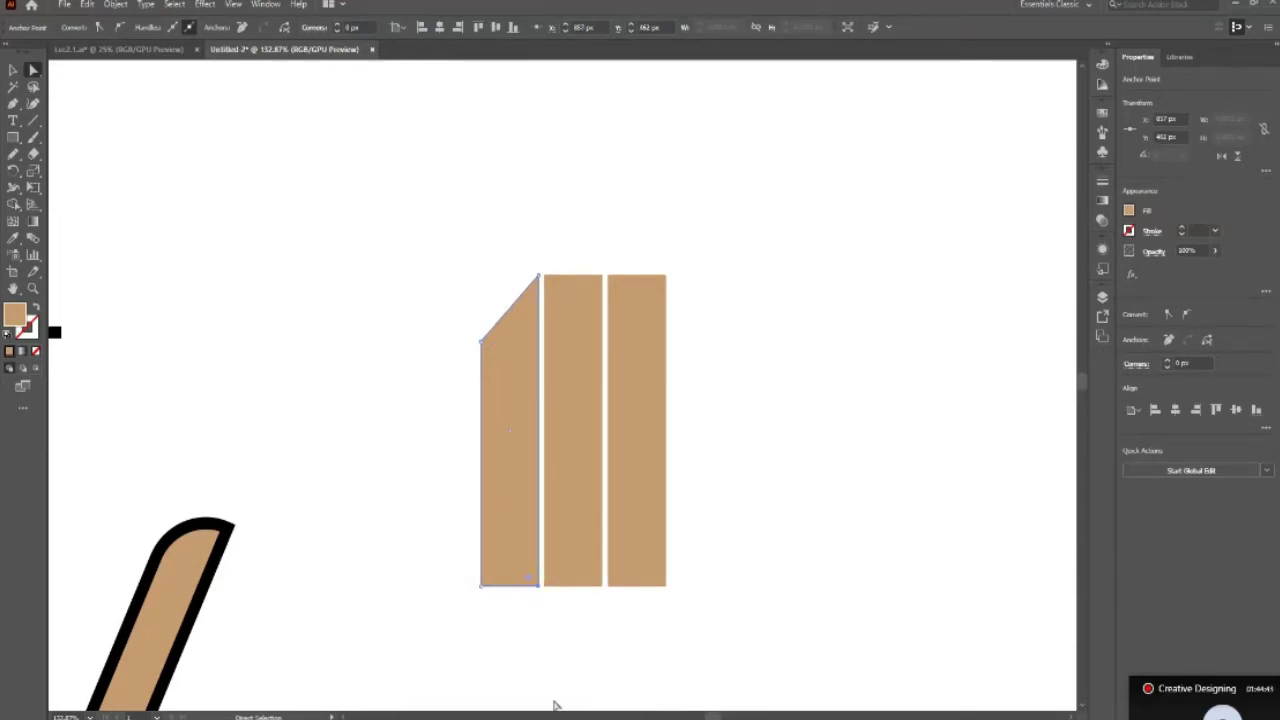
pyautogui.hotkey('shift', 'Up')
pyautogui.hotkey('shift', 'Up')
pyautogui.hotkey('shift', 'Up')
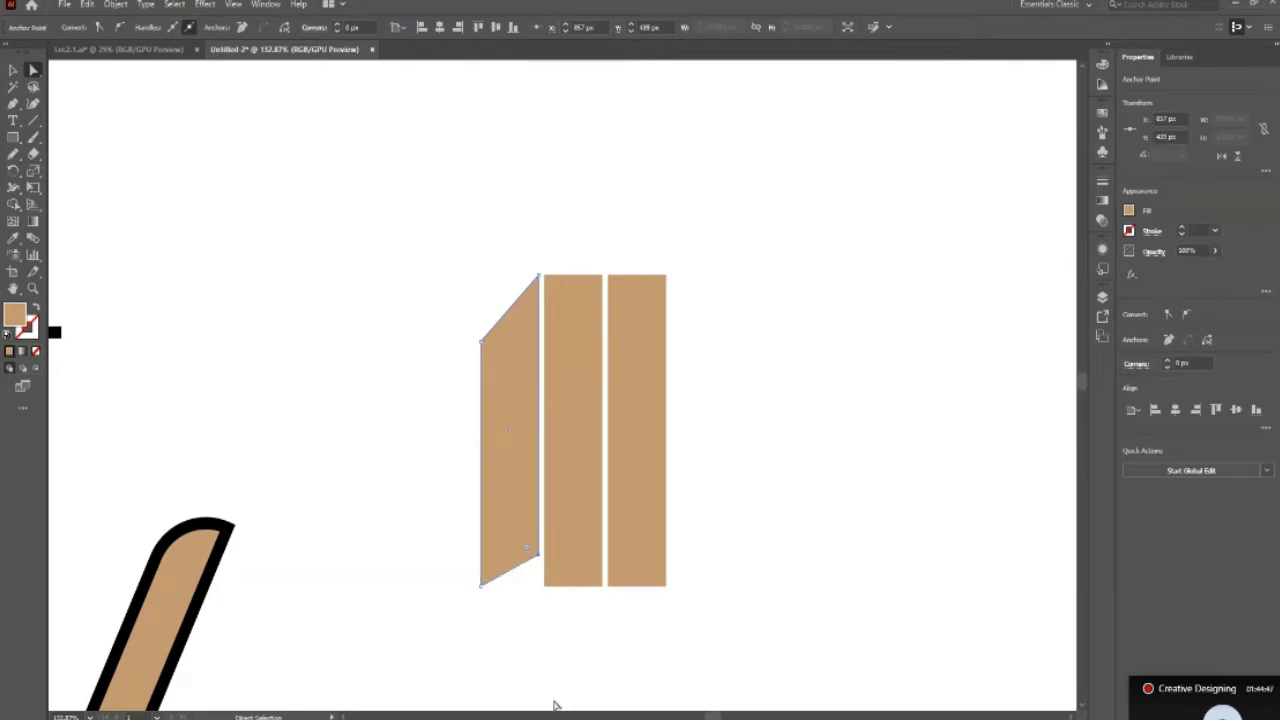
pyautogui.press('Up')
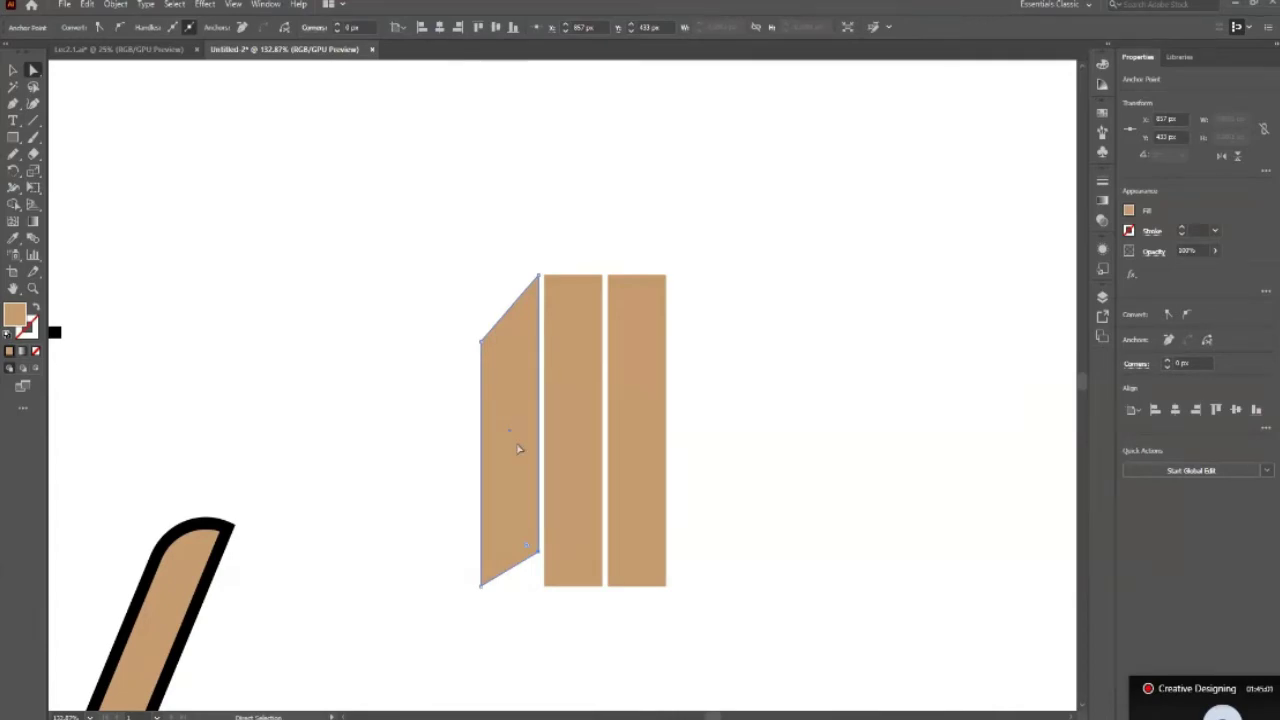
# Slope the middle rectangle's top edge by nudging its top-left anchor down, then bring up the fill swatches.
pyautogui.keyDown('shift'); pyautogui.click(591, 326); pyautogui.keyUp('shift')
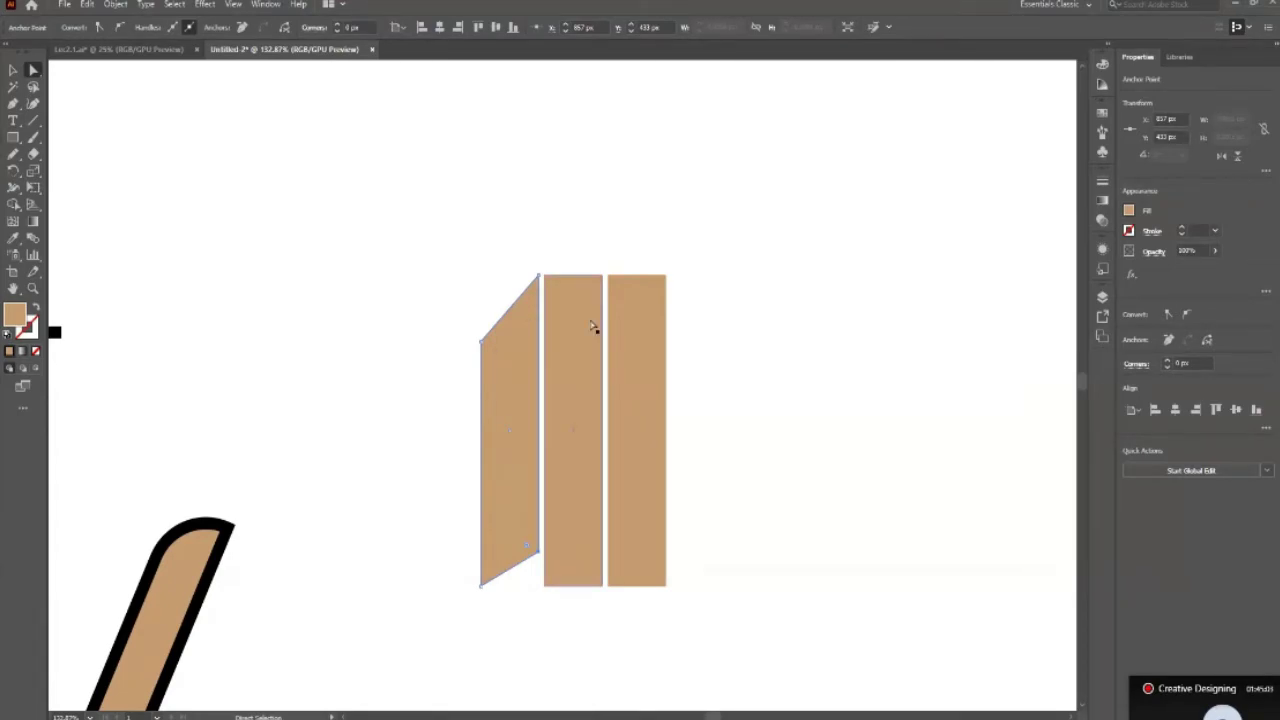
pyautogui.click(592, 327)
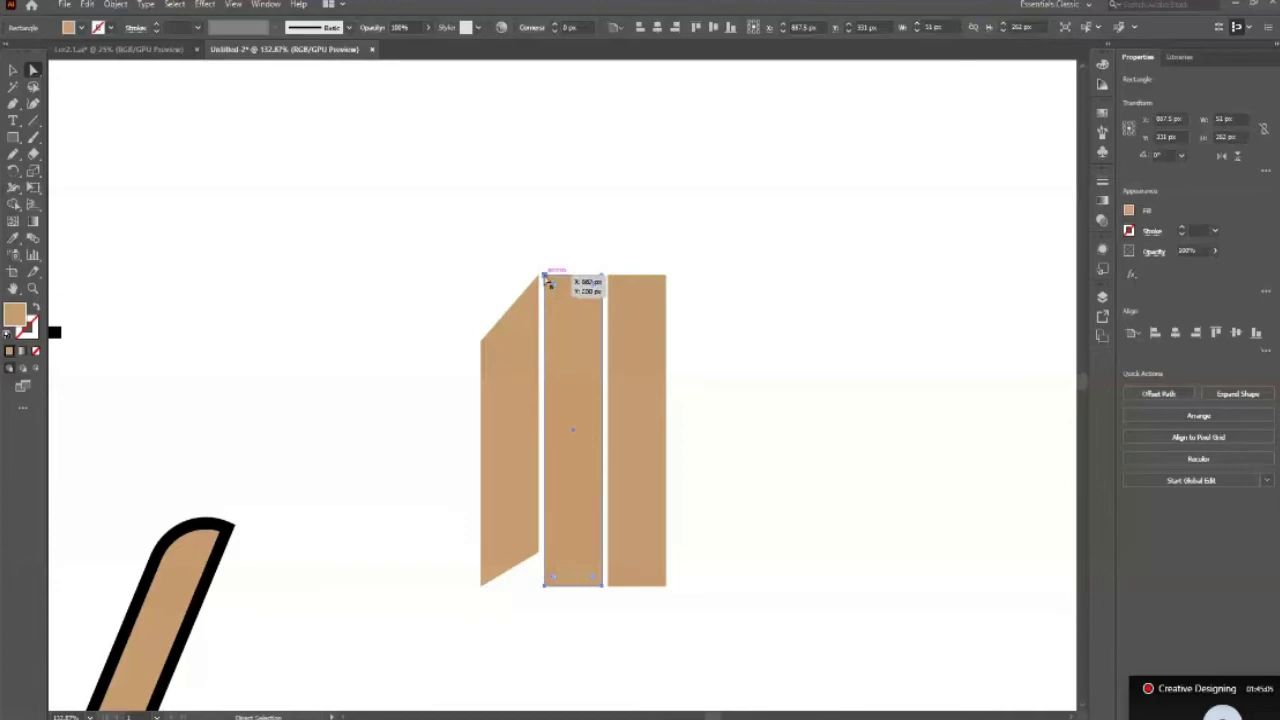
pyautogui.click(545, 276)
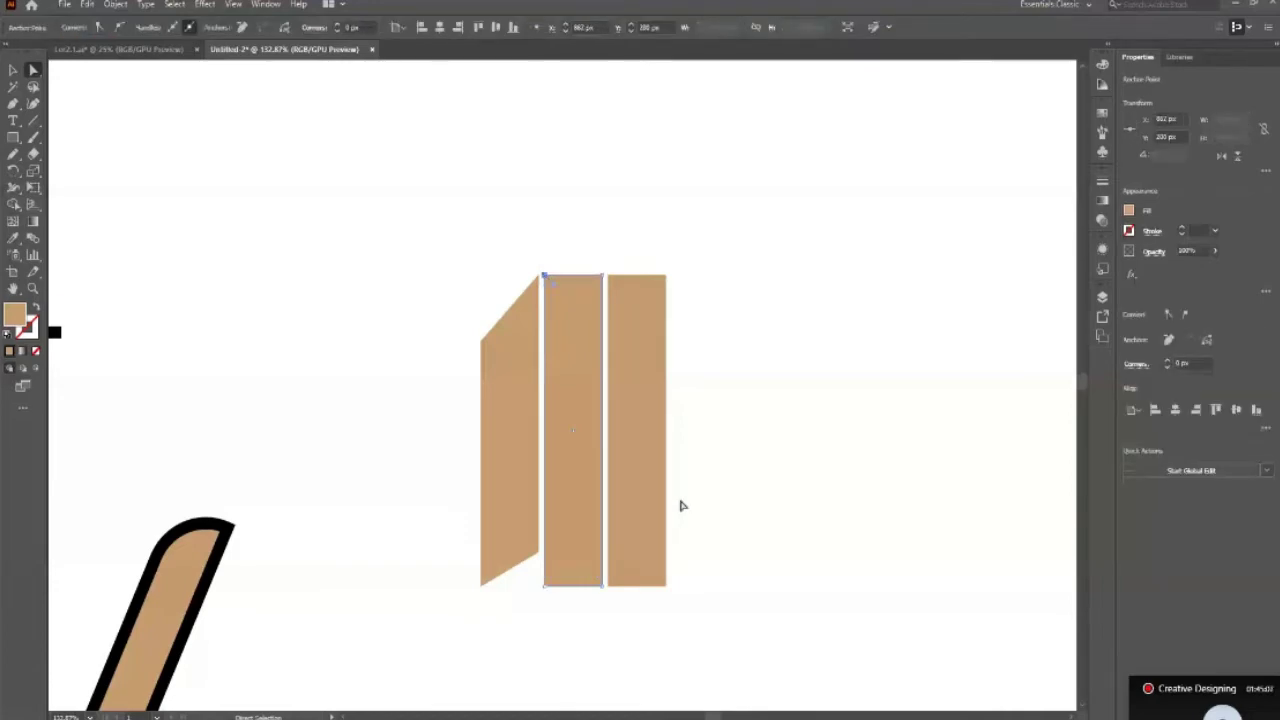
pyautogui.press('Down')
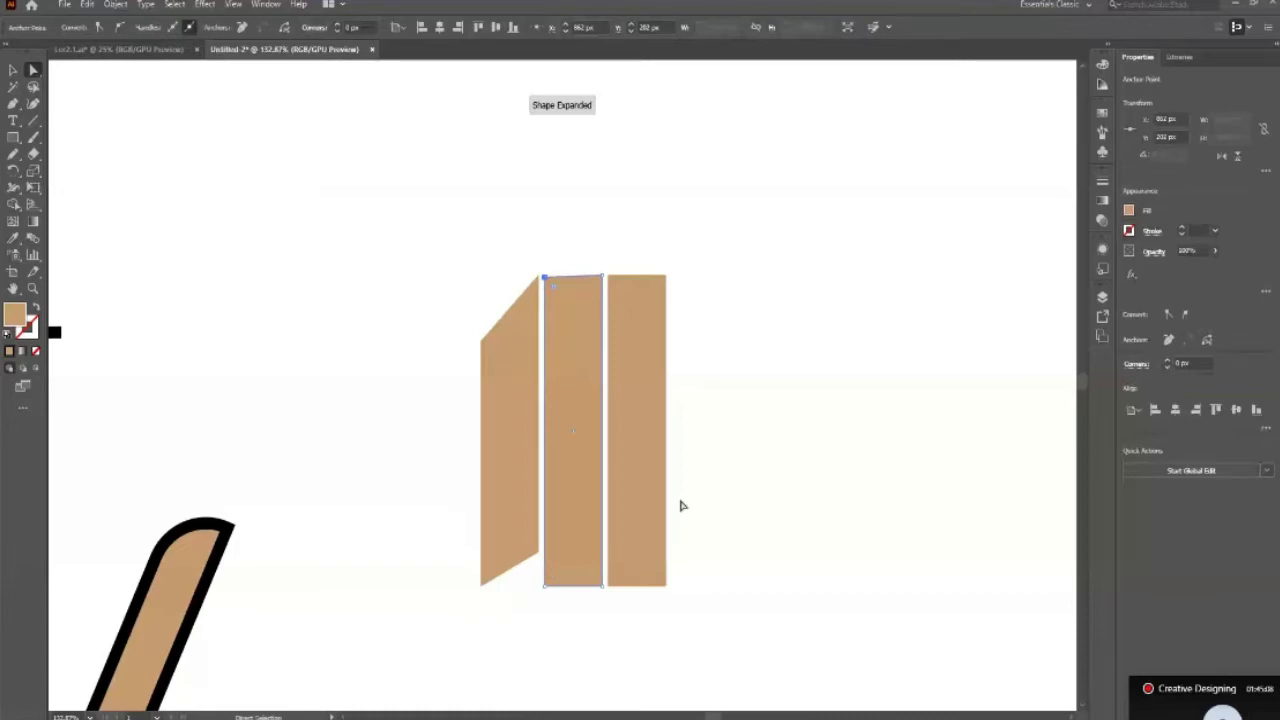
pyautogui.press('Down')
pyautogui.press('Down')
pyautogui.press('Down')
pyautogui.hotkey('shift', 'Down')
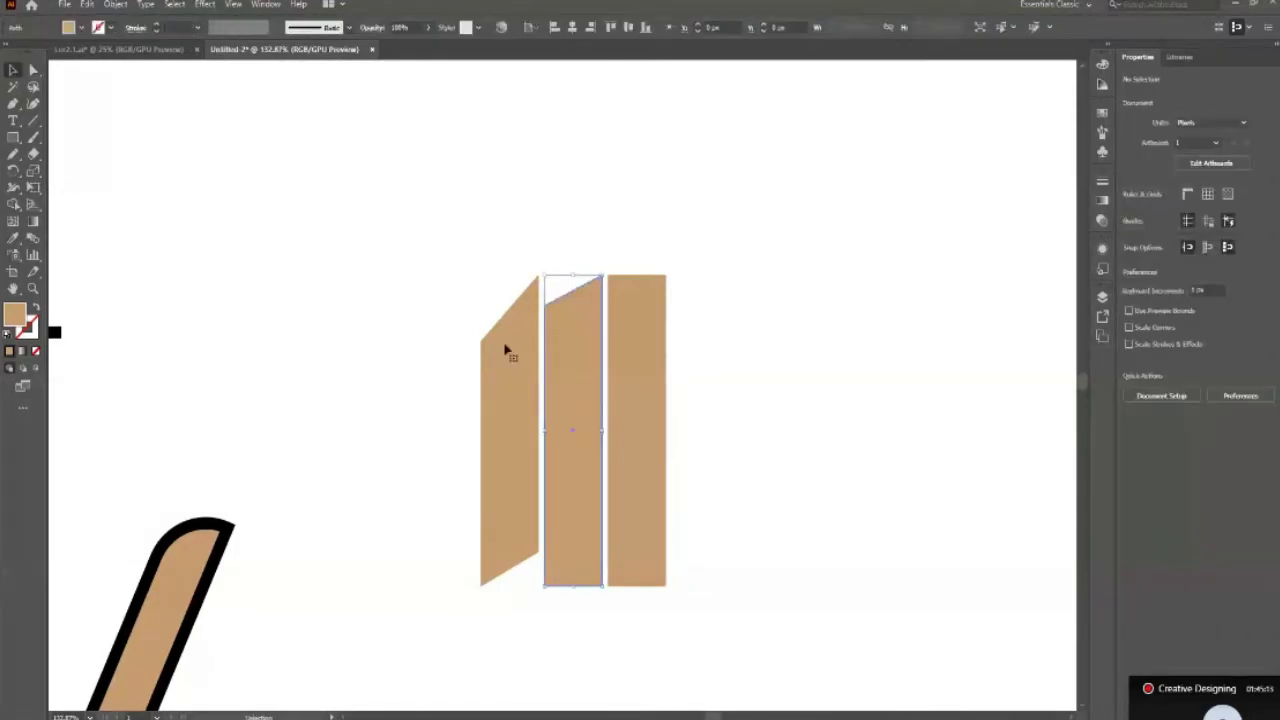
pyautogui.click(68, 27)
pyautogui.click(93, 50)
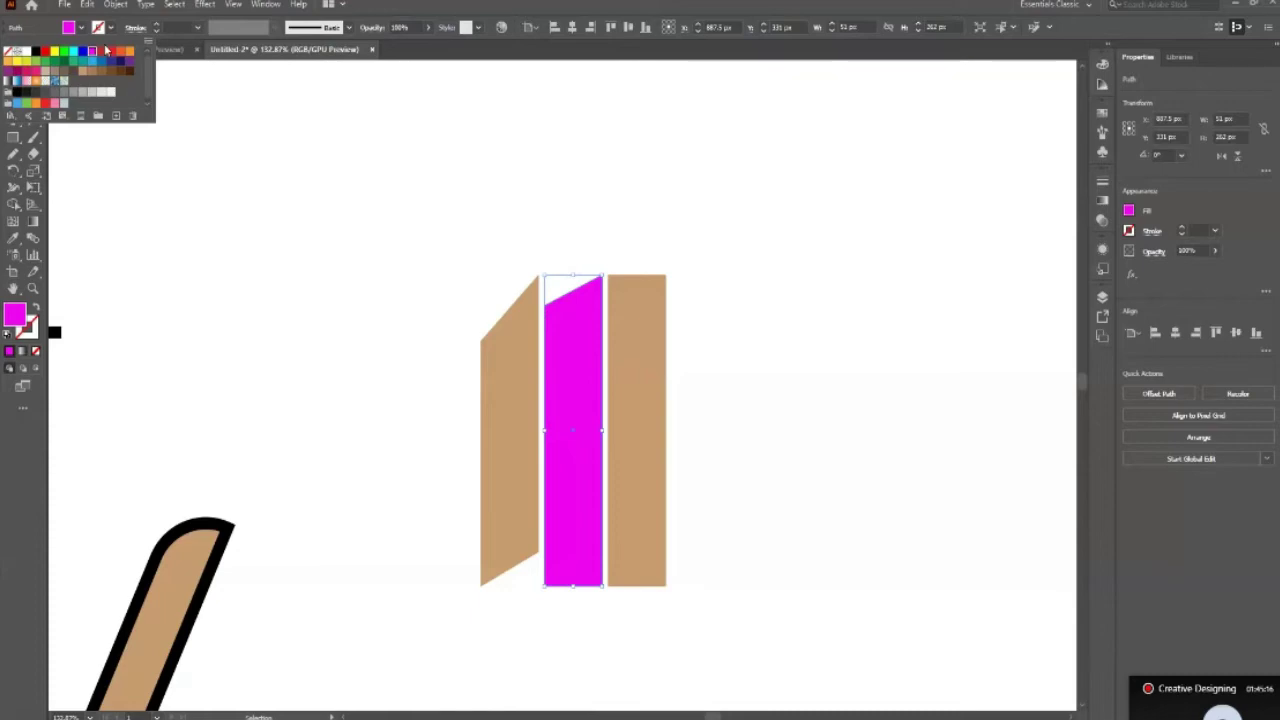
# Fill the middle piece red and reselect it with Direct Selection.
pyautogui.click(105, 50)
pyautogui.click(726, 449)
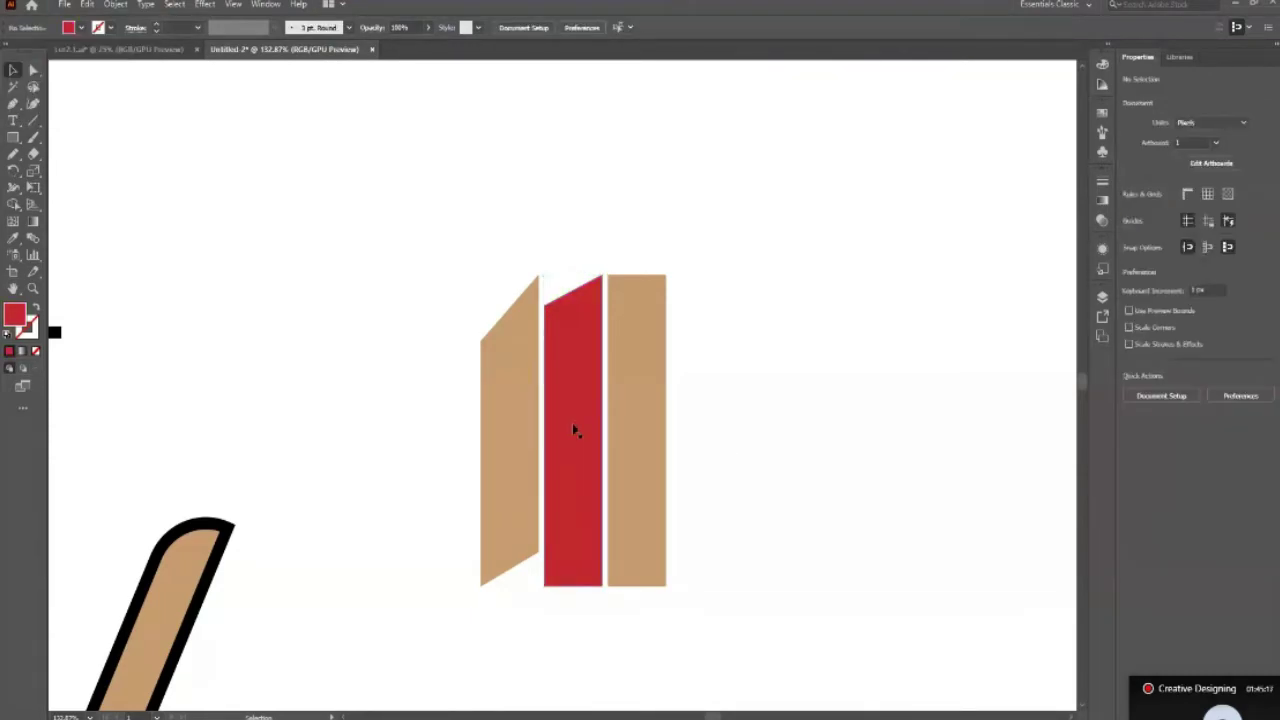
pyautogui.click(577, 433)
pyautogui.press('a')
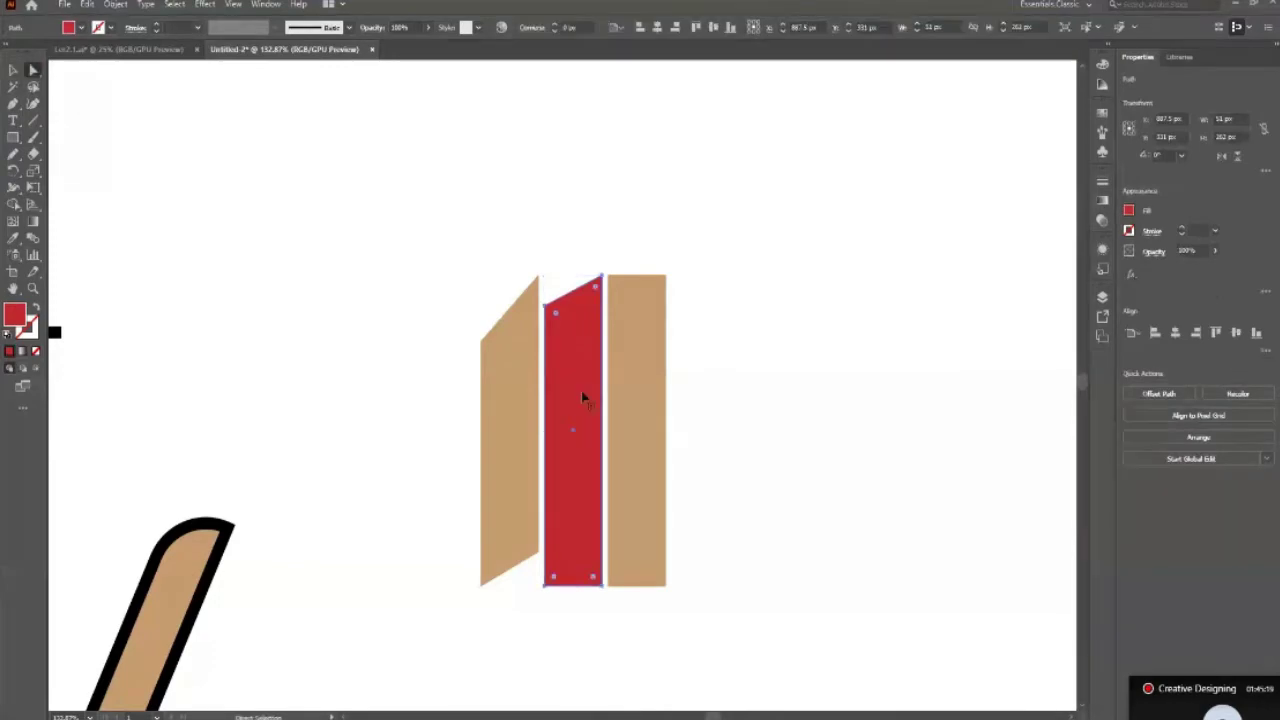
pyautogui.click(548, 308)
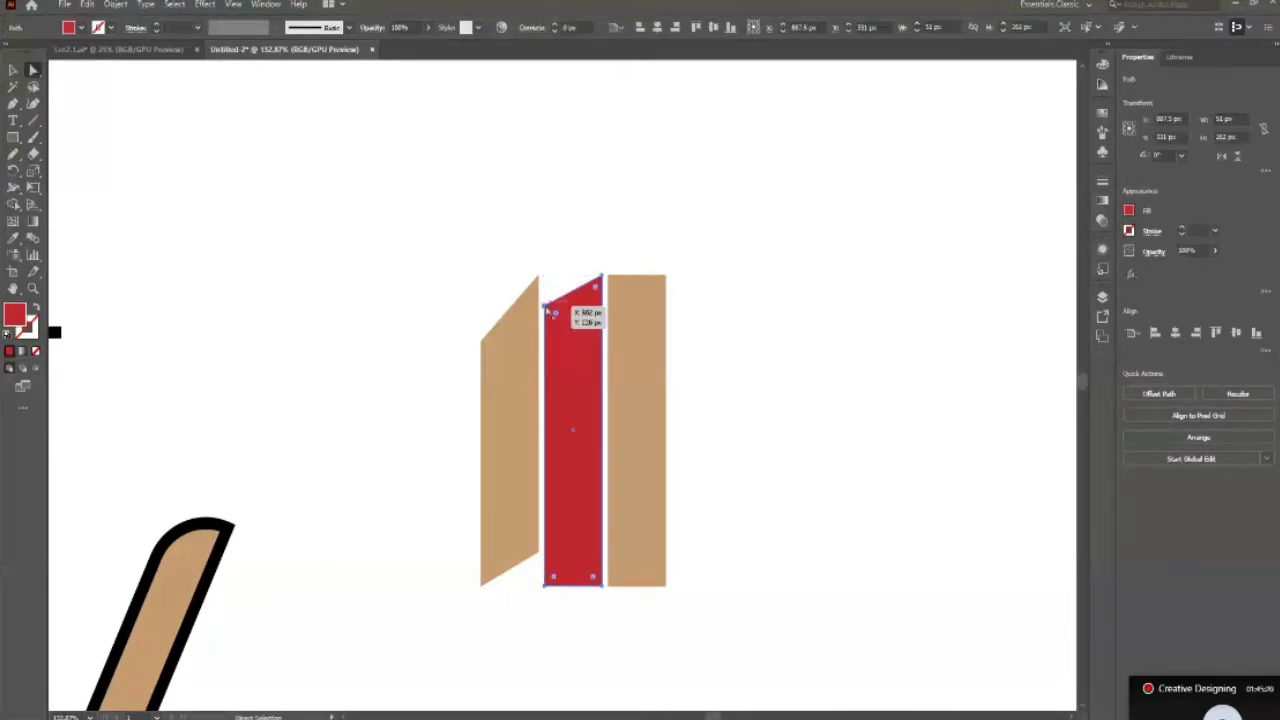
# Lower the red shape's top-left anchor with arrow-key nudges.
pyautogui.click(547, 311)
pyautogui.hotkey('shift', 'Down')
pyautogui.hotkey('shift', 'Down')
pyautogui.hotkey('shift', 'Down')
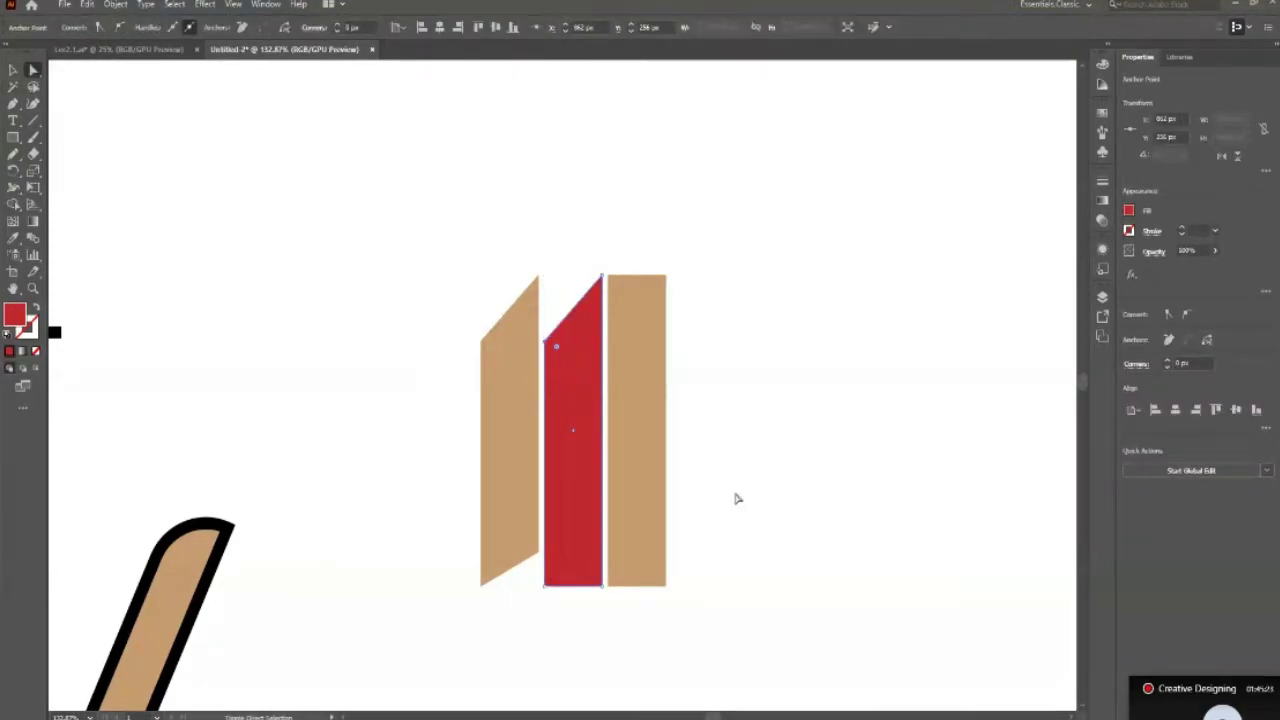
pyautogui.press('Down')
pyautogui.press('Down')
pyautogui.hotkey('shift', 'Up')
pyautogui.hotkey('shift', 'Up')
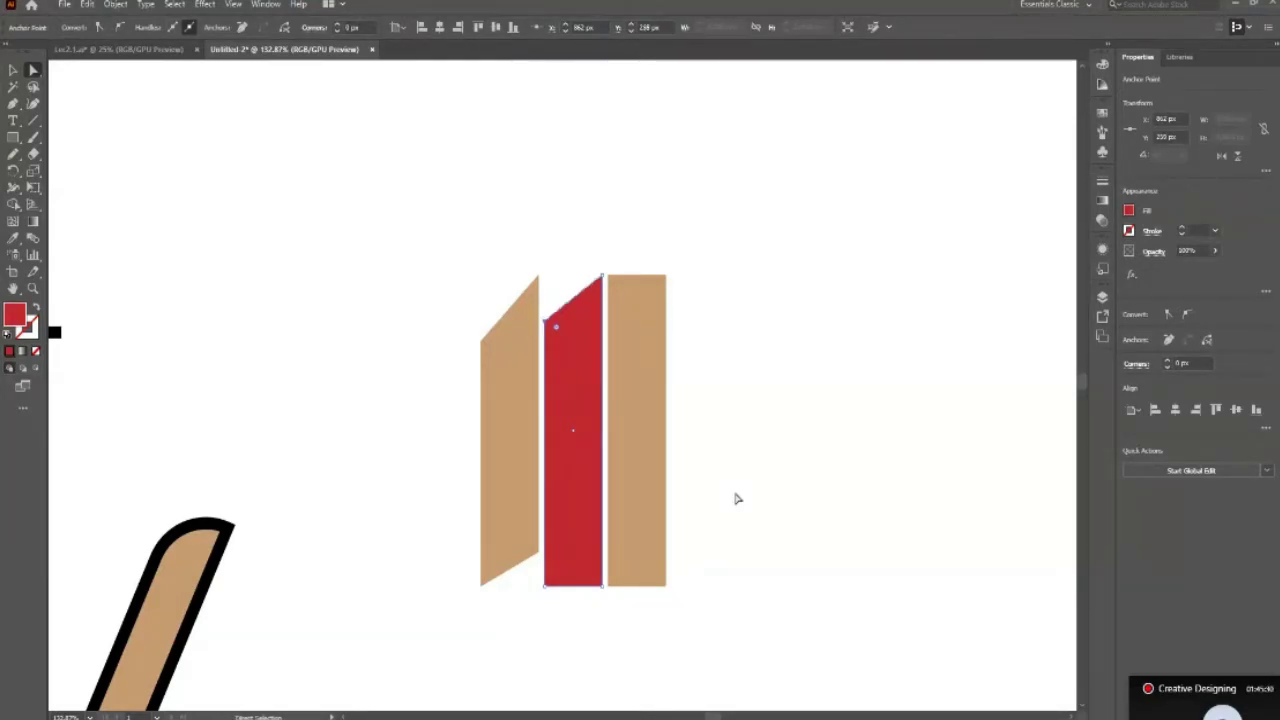
pyautogui.press('Down')
pyautogui.press('Down')
pyautogui.press('Down')
pyautogui.press('Down')
pyautogui.hotkey('shift', 'Down')
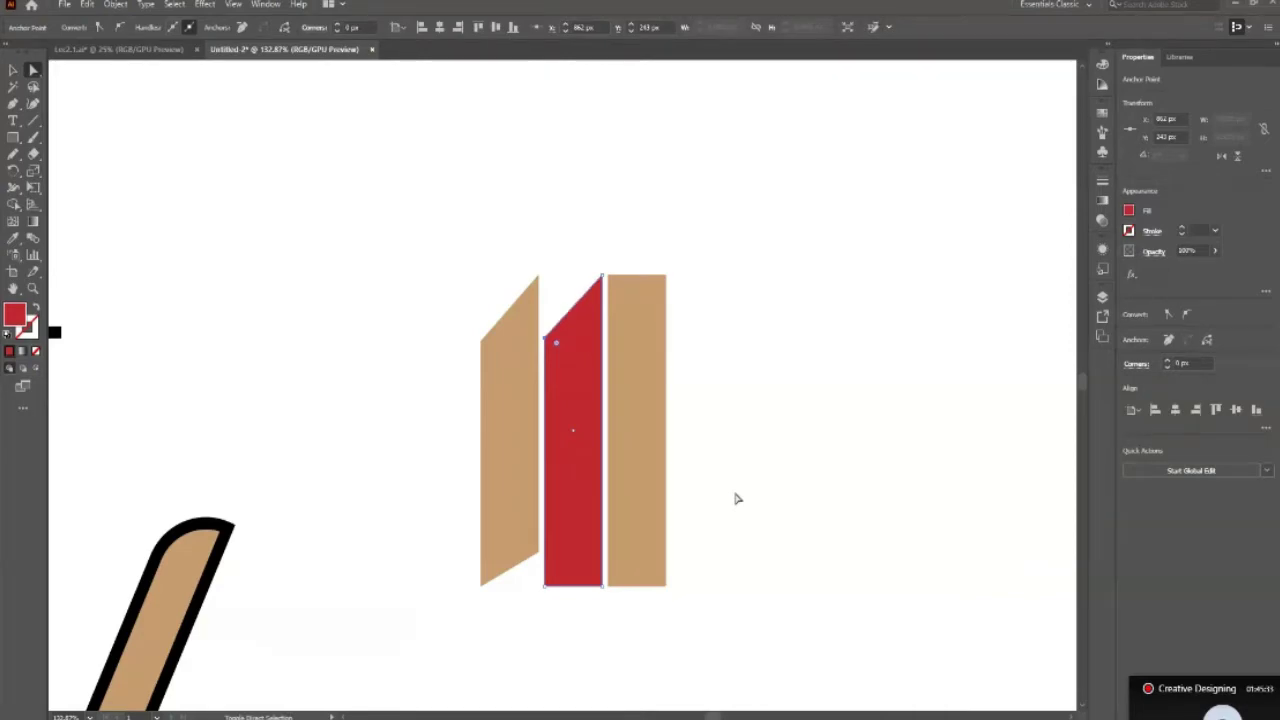
pyautogui.hotkey('shift', 'Down')
pyautogui.hotkey('shift', 'Down')
pyautogui.hotkey('shift', 'Down')
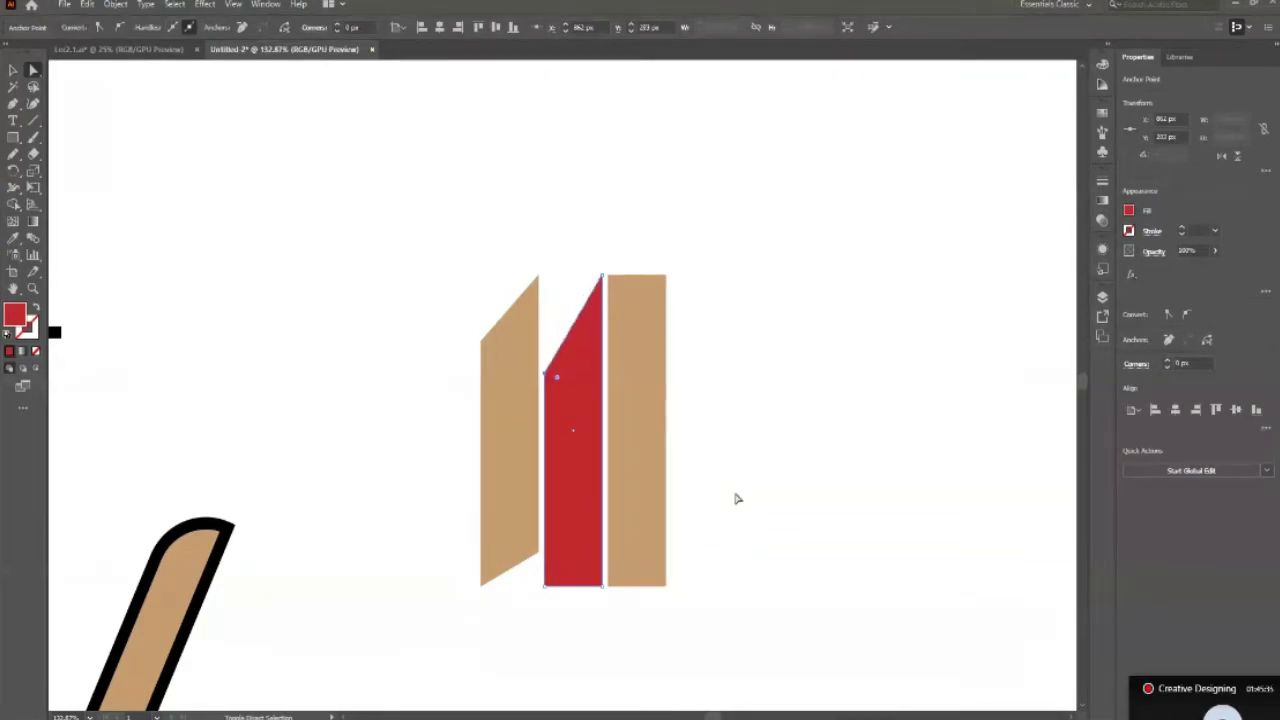
pyautogui.hotkey('shift', 'Down')
pyautogui.hotkey('shift', 'Down')
pyautogui.hotkey('shift', 'Down')
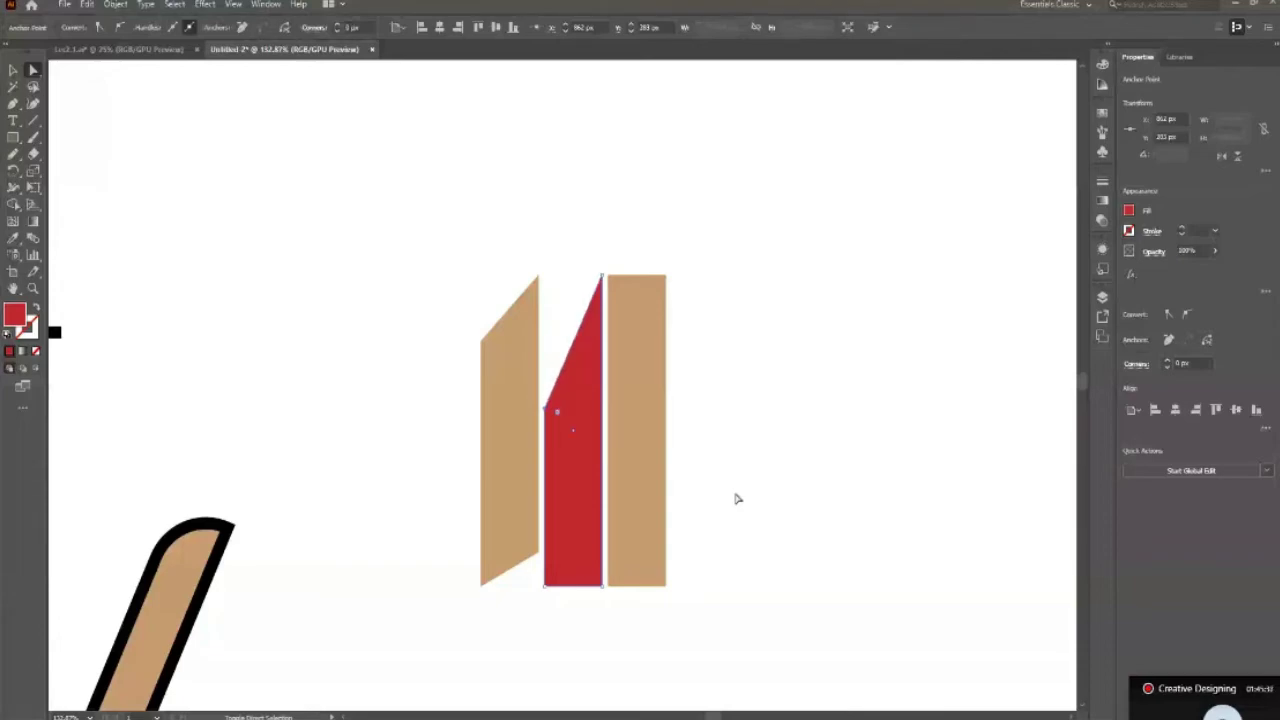
pyautogui.hotkey('shift', 'Up')
# Raise the red shape's bottom-left anchor to taper its left side.
pyautogui.hotkey('shift', 'Up')
pyautogui.hotkey('shift', 'Up')
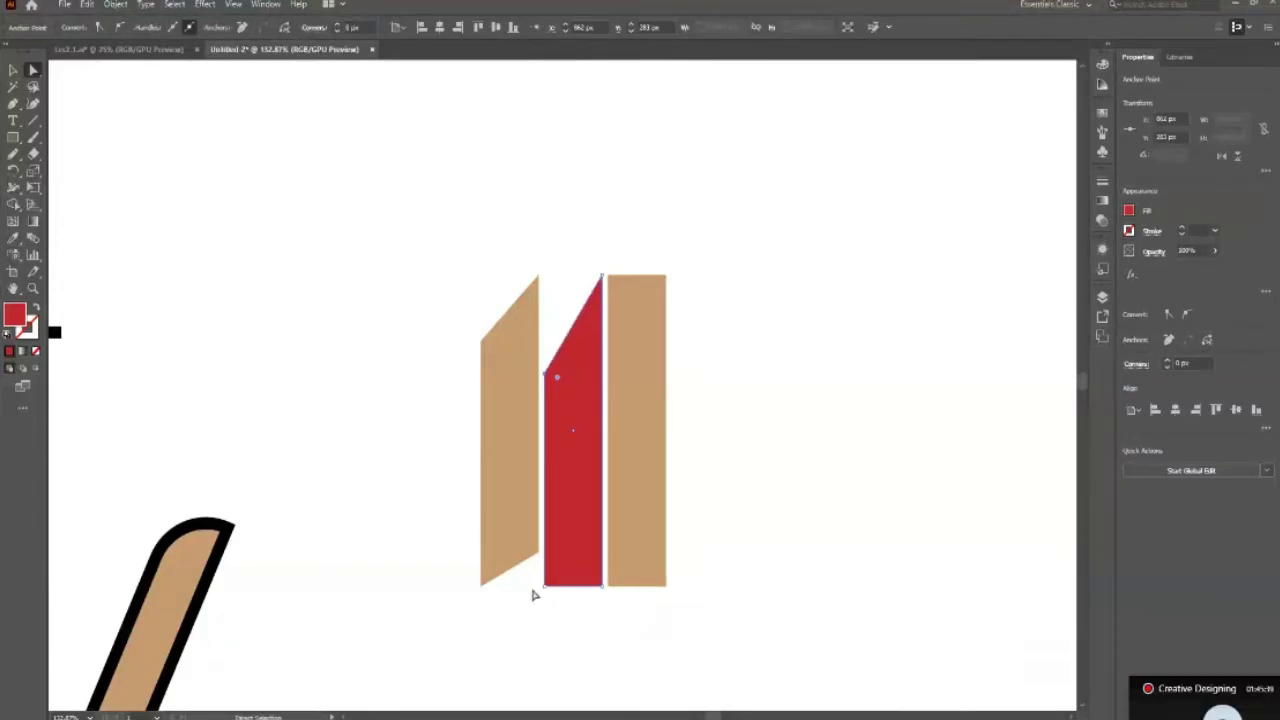
pyautogui.click(544, 586)
pyautogui.hotkey('shift', 'Up')
pyautogui.hotkey('shift', 'Up')
pyautogui.hotkey('shift', 'Up')
pyautogui.hotkey('shift', 'Down')
pyautogui.hotkey('shift', 'Down')
pyautogui.hotkey('shift', 'Down')
pyautogui.hotkey('shift', 'Up')
pyautogui.hotkey('shift', 'Up')
pyautogui.hotkey('shift', 'Up')
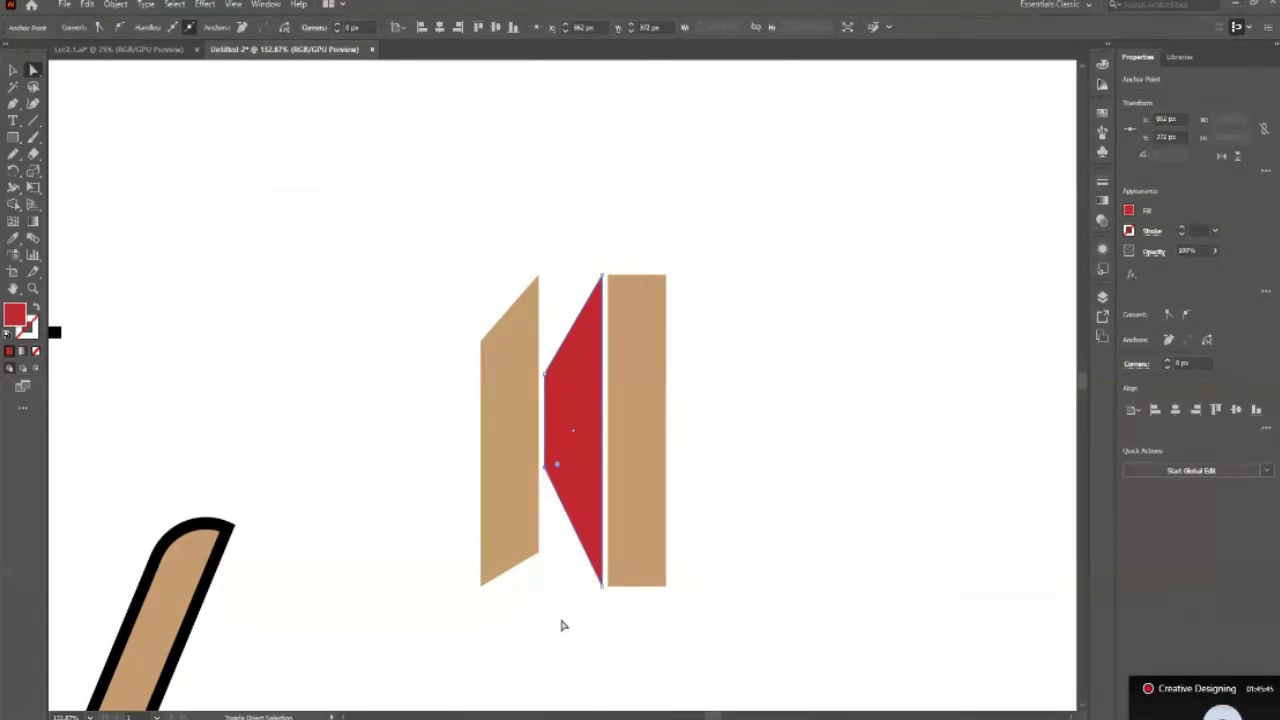
pyautogui.hotkey('shift', 'Down')
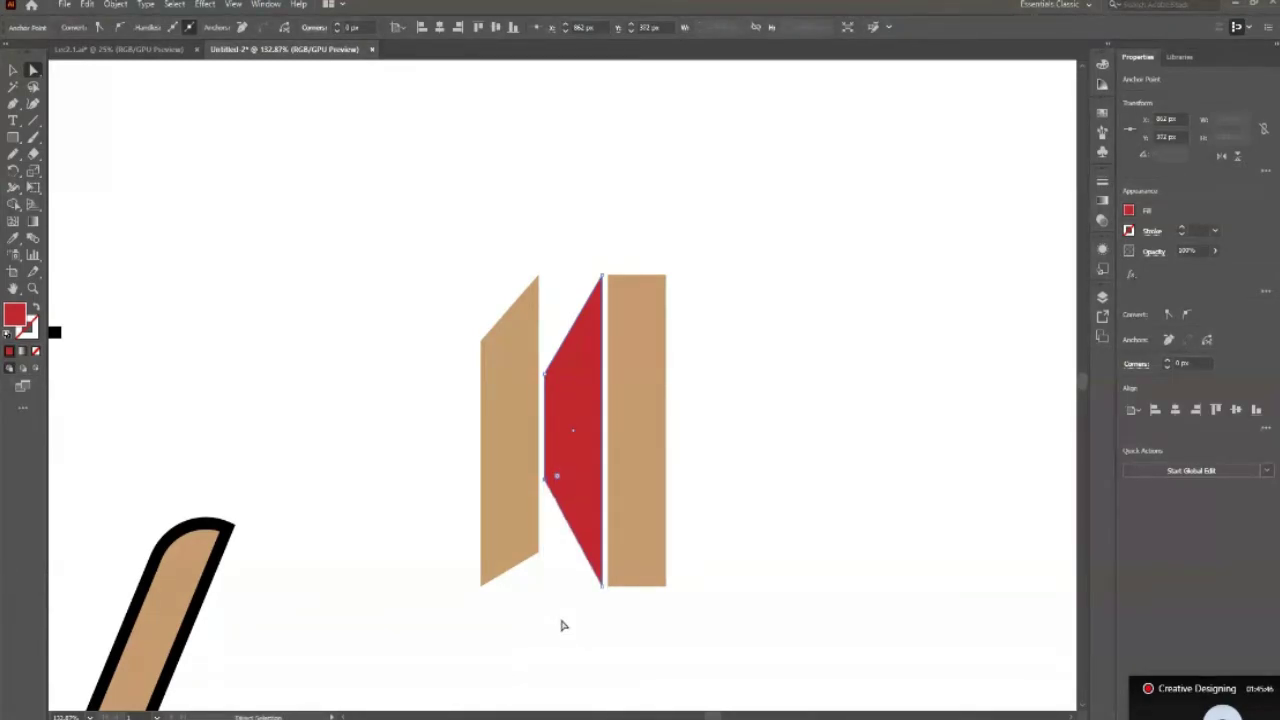
# Lower the right tan rectangle's top-left anchor slightly.
pyautogui.click(652, 543)
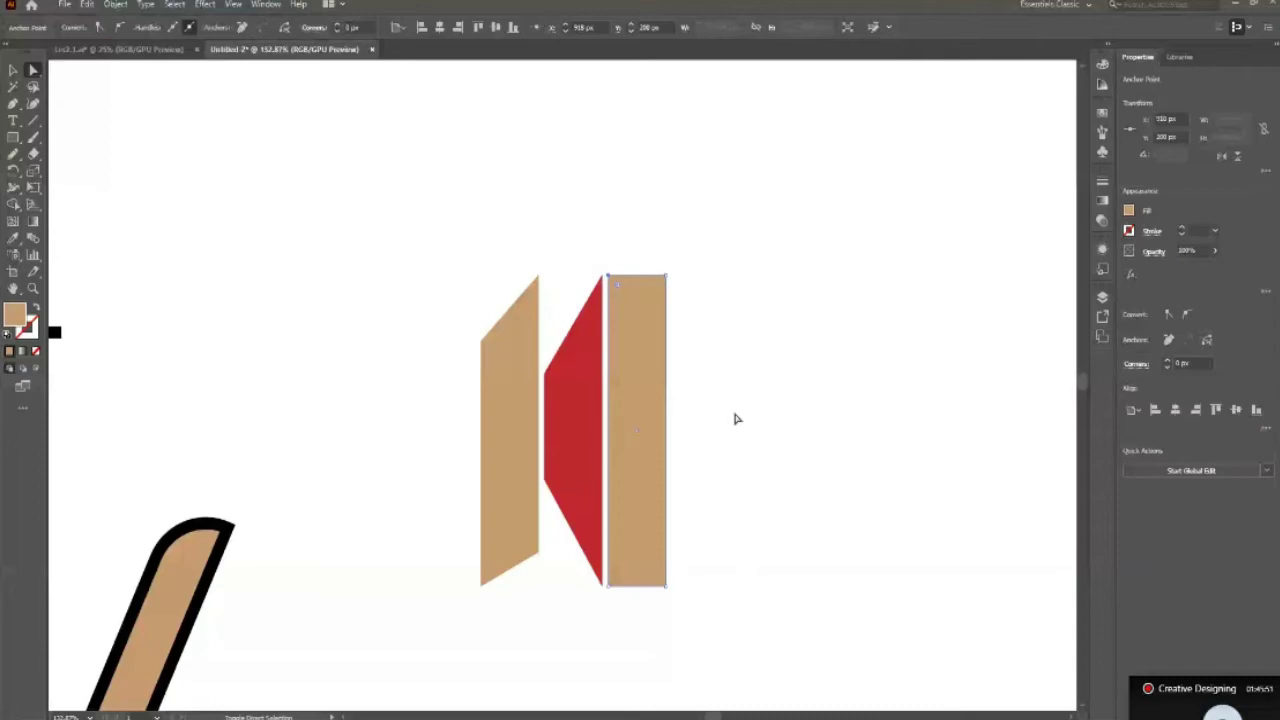
pyautogui.hotkey('shift', 'Down')
pyautogui.hotkey('shift', 'Down')
pyautogui.hotkey('shift', 'Down')
pyautogui.hotkey('shift', 'Down')
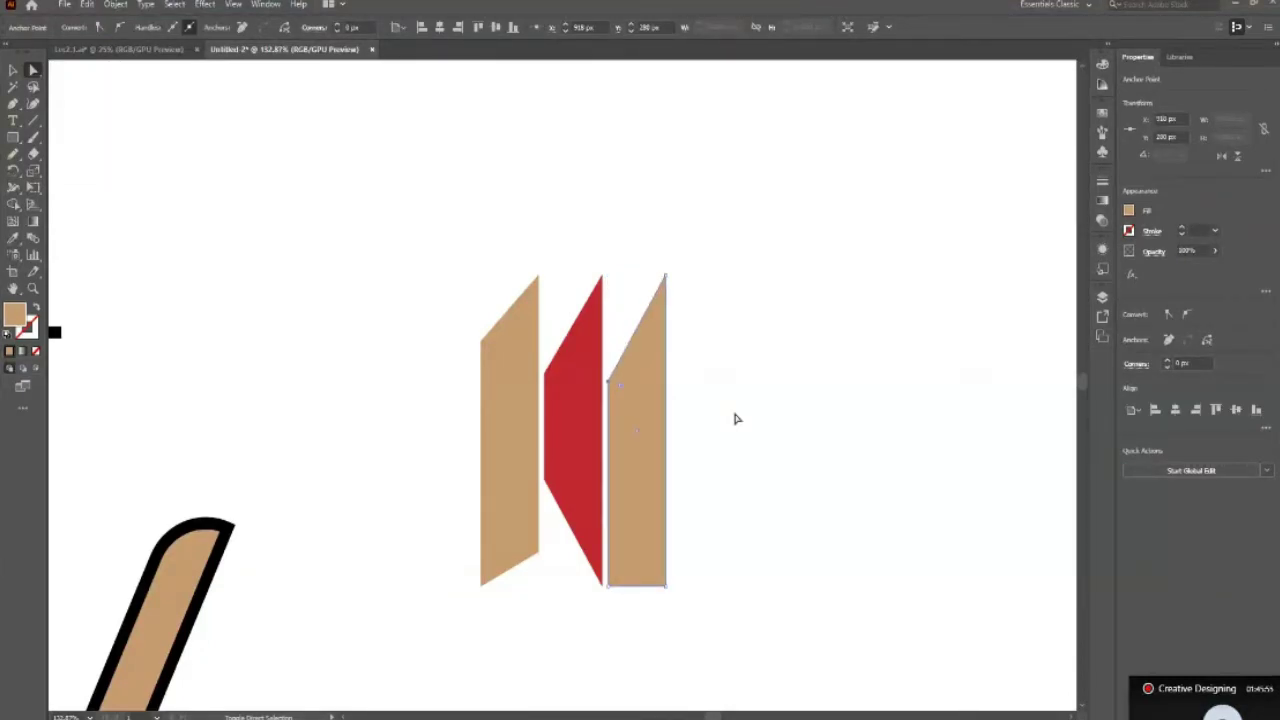
pyautogui.hotkey('shift', 'Up')
pyautogui.click(691, 546)
pyautogui.click(660, 523)
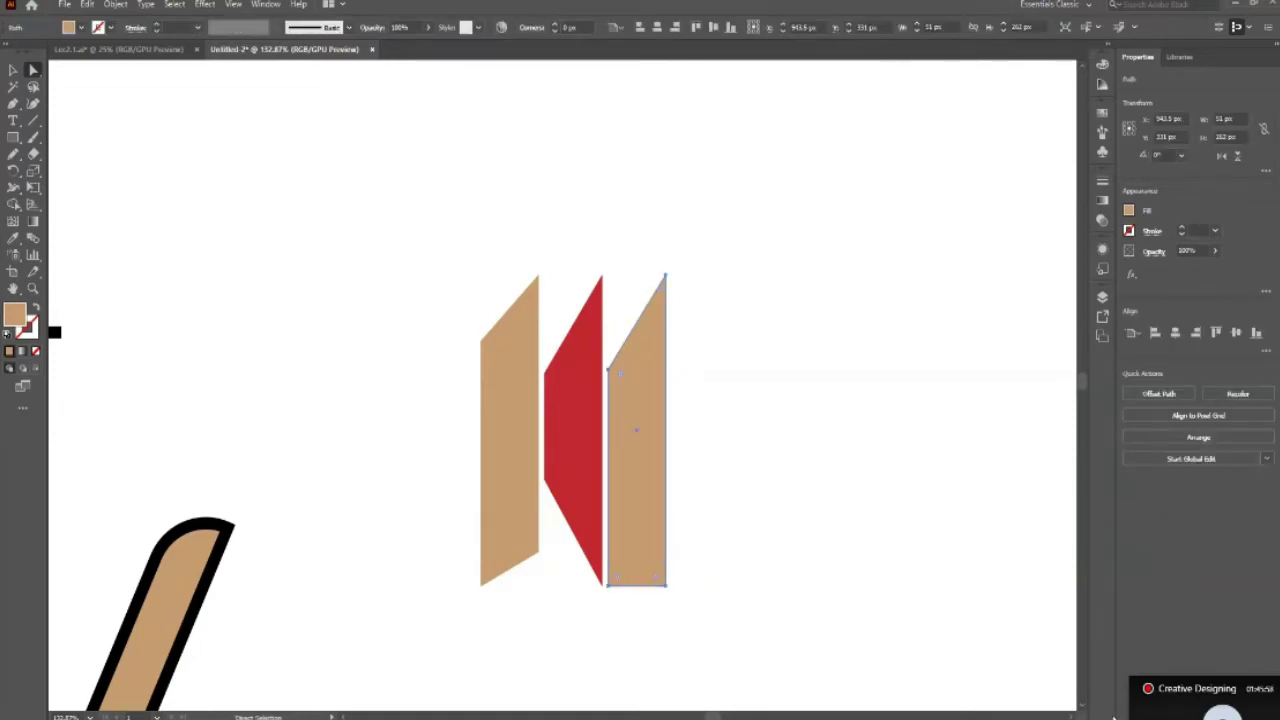
# Stretch the bottom-right anchor far right and merge the left-edge anchor into the apex.
pyautogui.hscroll(1, 666, 634)
pyautogui.hscroll(3, 666, 634)
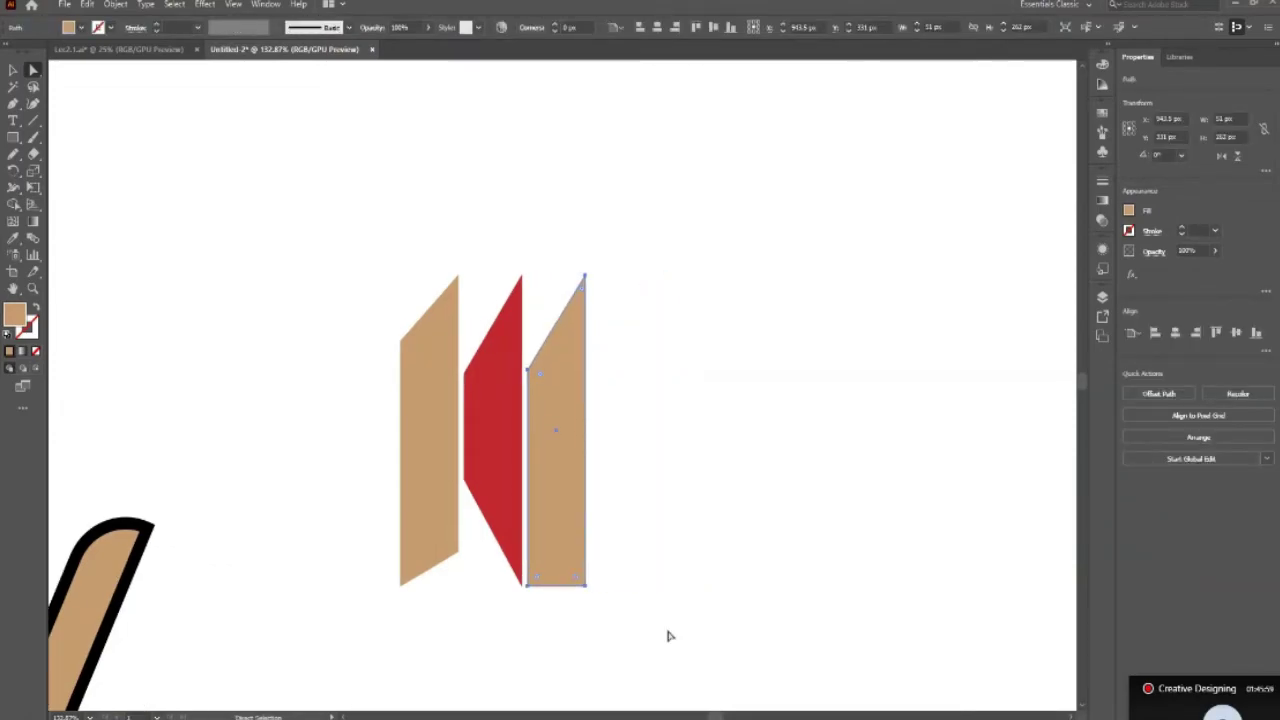
pyautogui.click(585, 589)
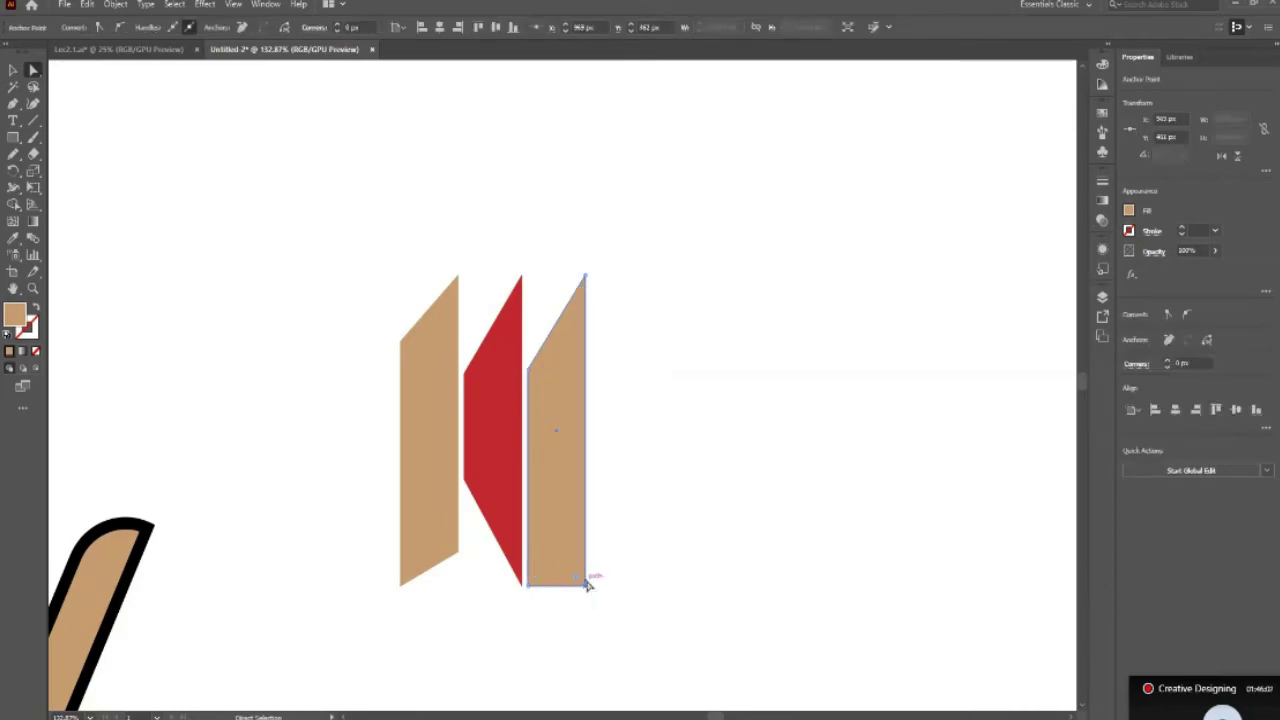
pyautogui.moveTo(585, 589); pyautogui.dragTo(823, 581)
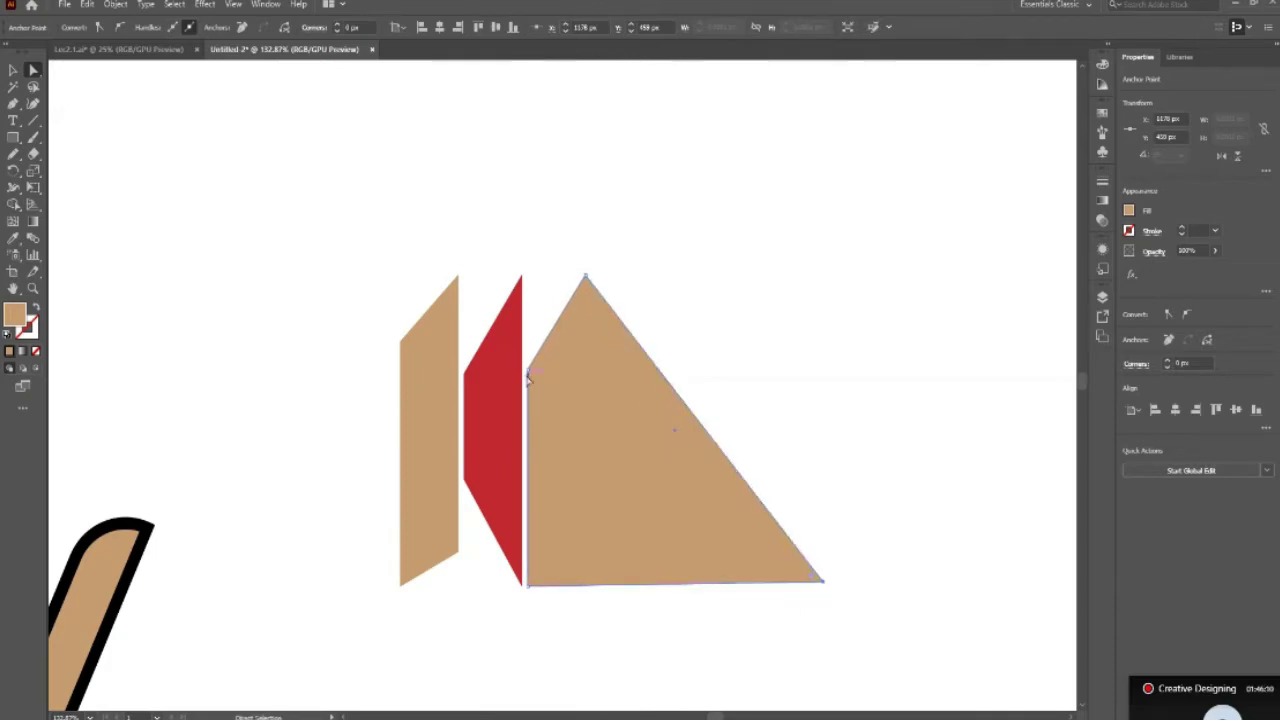
pyautogui.click(529, 372)
pyautogui.moveTo(530, 377); pyautogui.dragTo(586, 277)
# Move the red shape's top corner onto the tan triangle's apex.
pyautogui.click(614, 277)
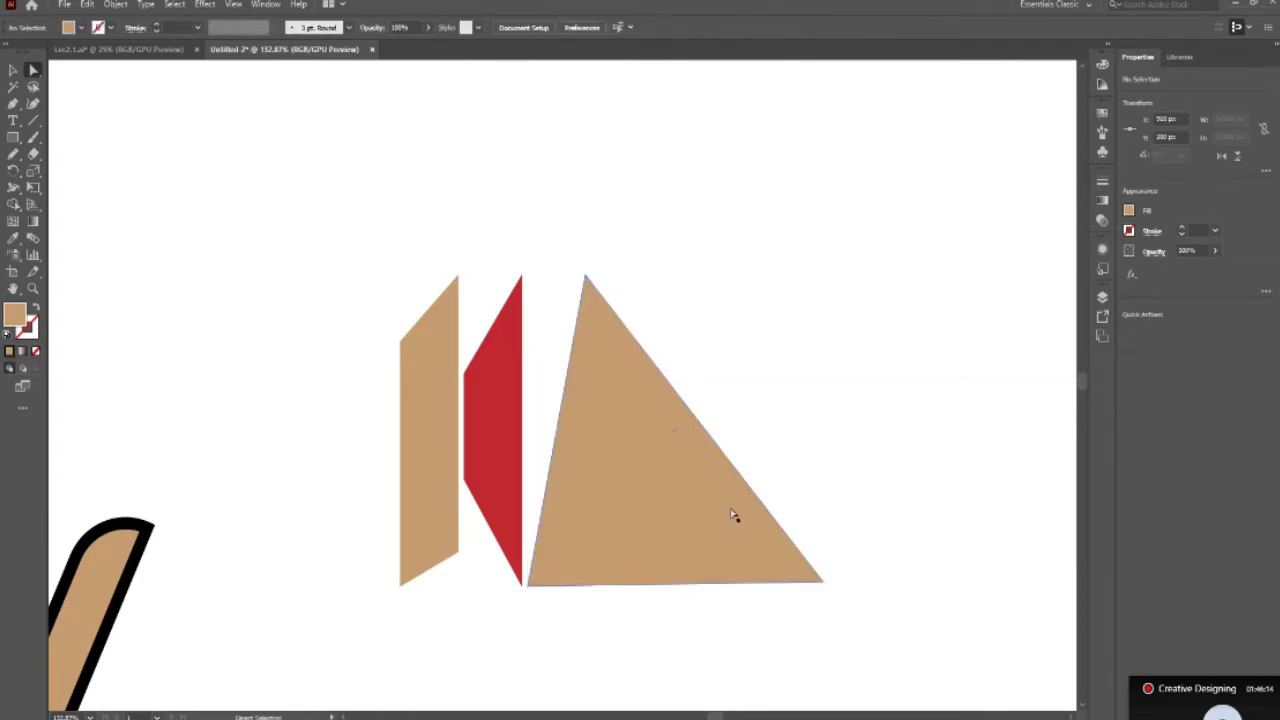
pyautogui.click(496, 392)
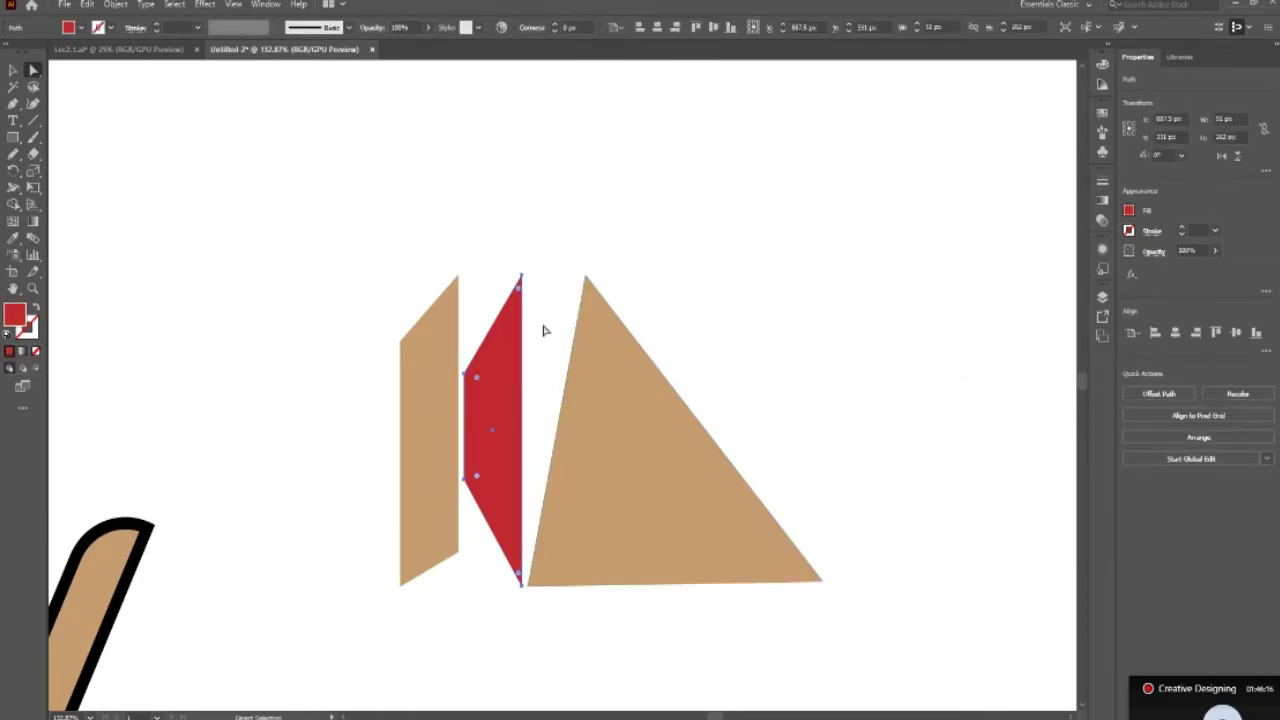
pyautogui.click(521, 277)
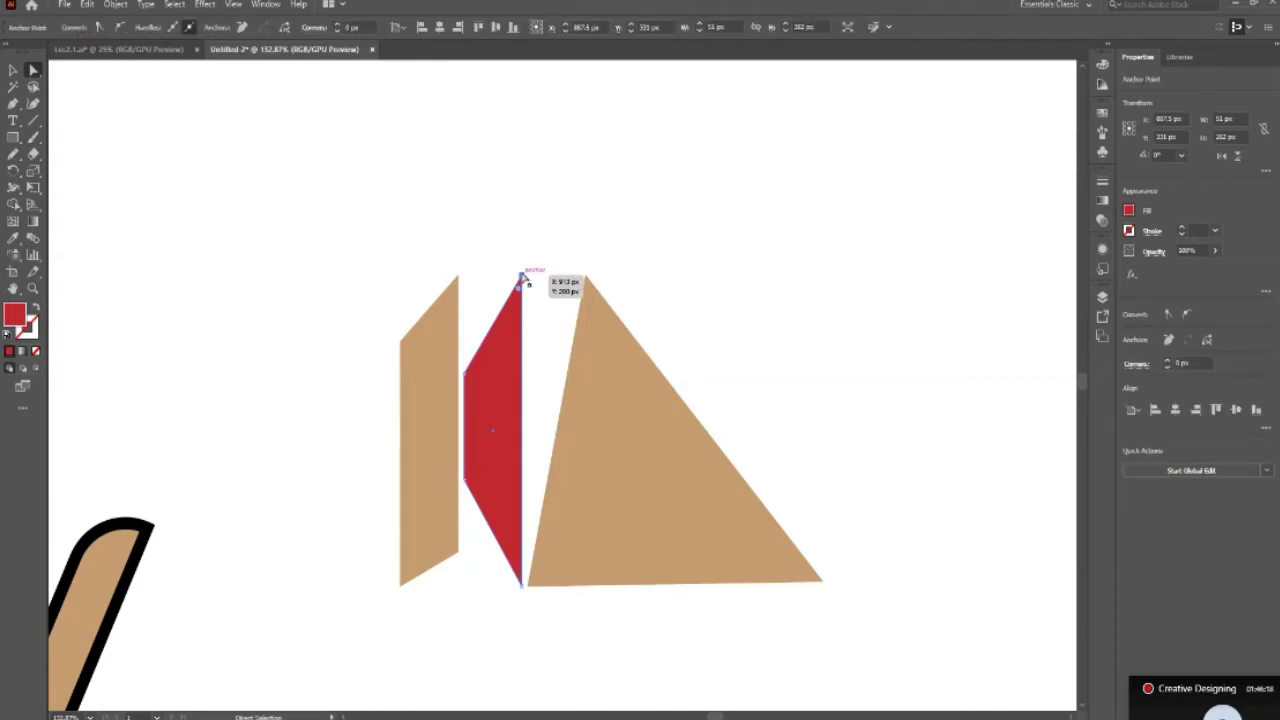
pyautogui.moveTo(521, 277); pyautogui.dragTo(586, 277)
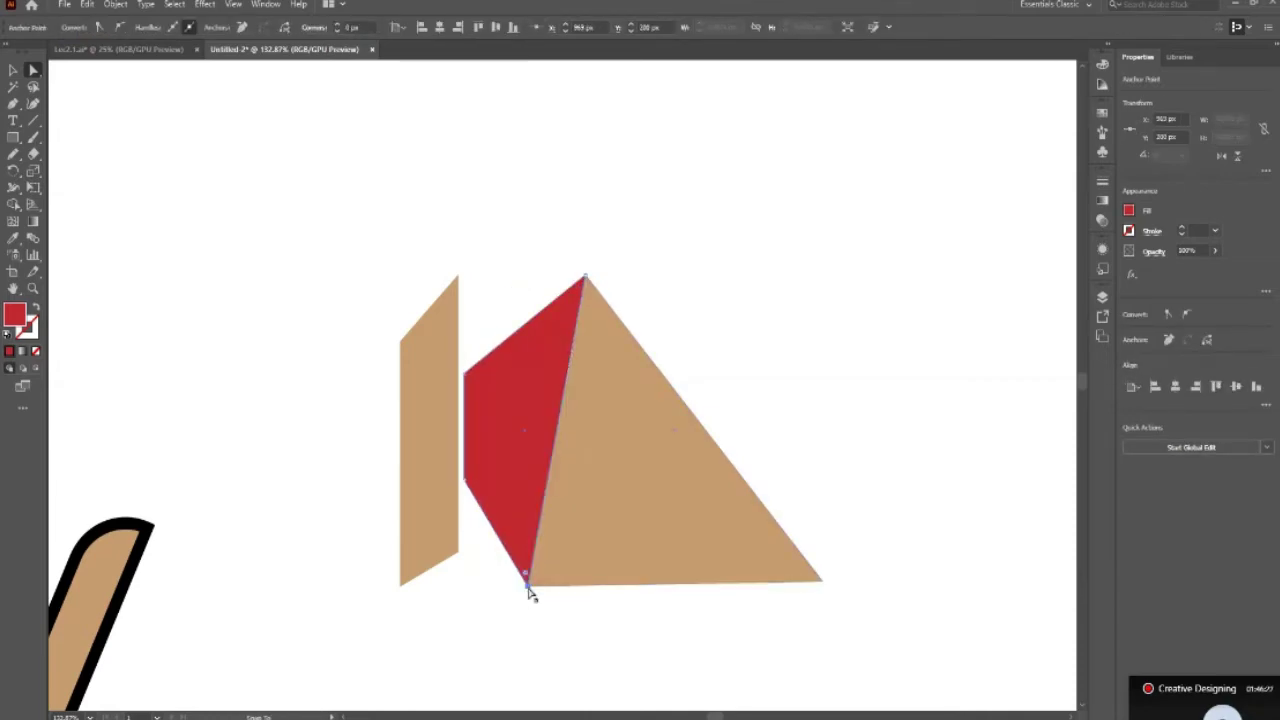
pyautogui.click(530, 592)
# Raise the left tan parallelogram, snap its top corner to the apex, and restack it.
pyautogui.click(431, 549)
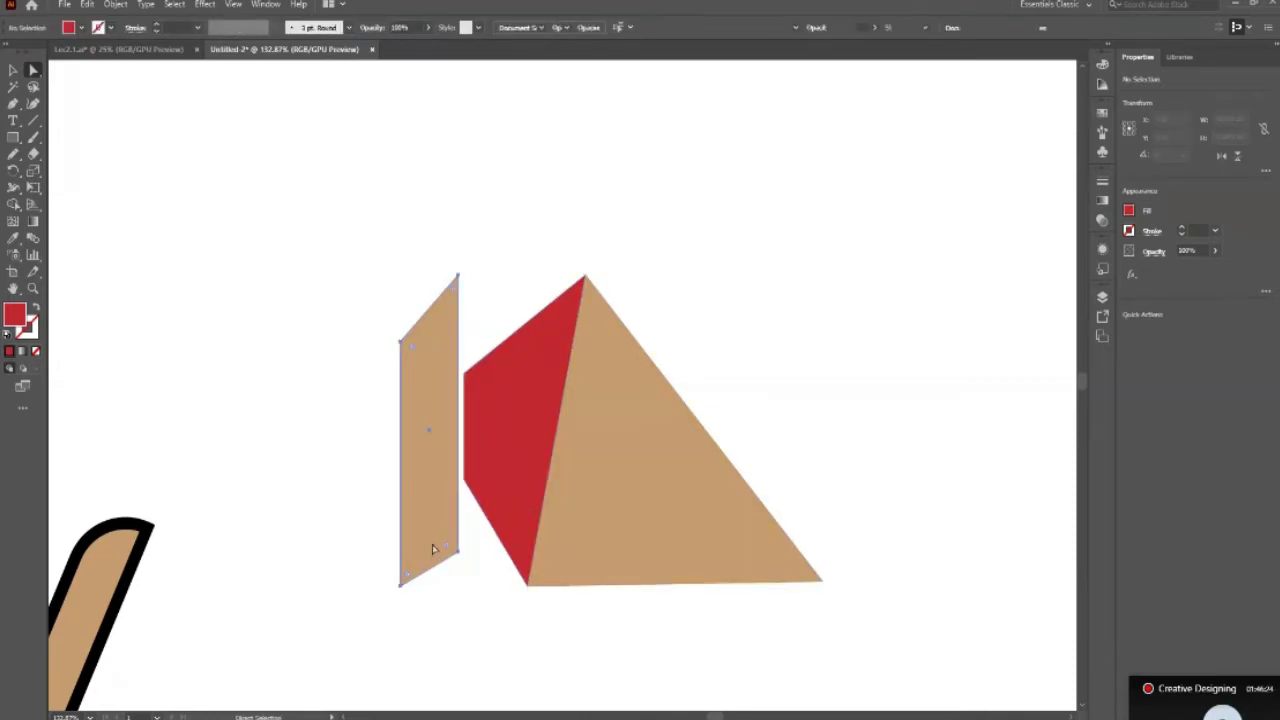
pyautogui.moveTo(458, 556); pyautogui.dragTo(465, 482)
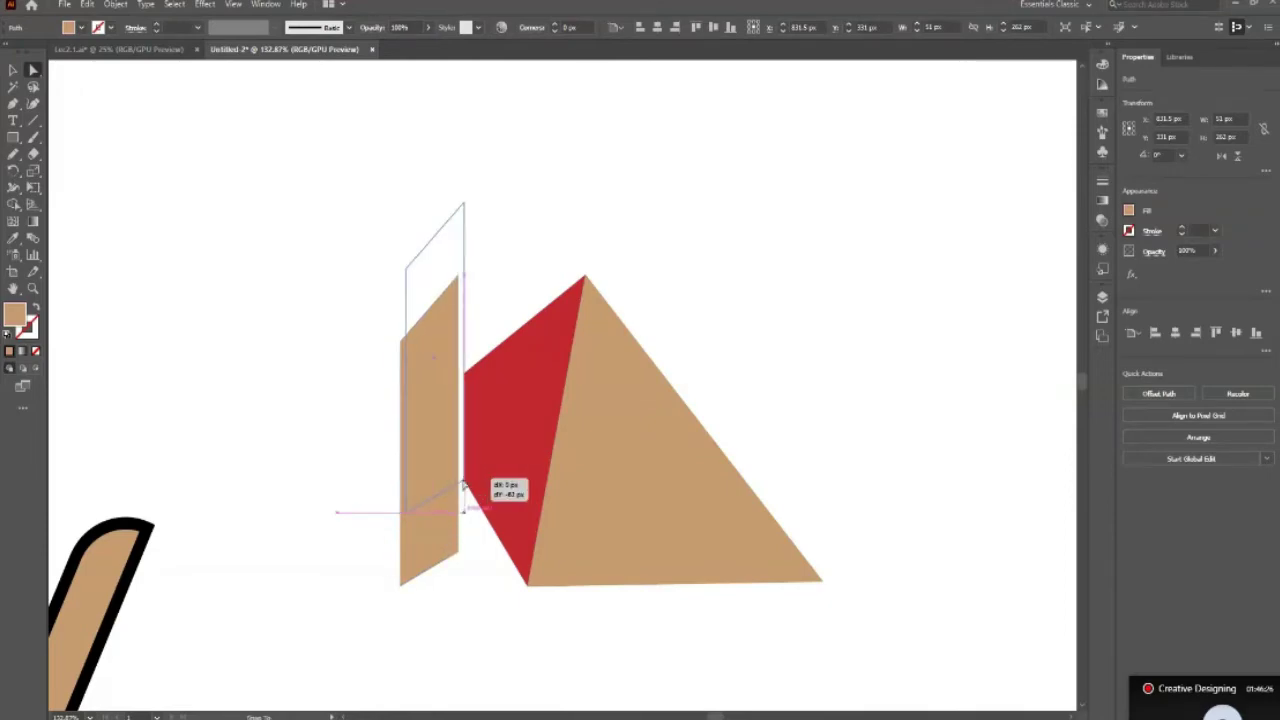
pyautogui.click(460, 551)
pyautogui.click(464, 330)
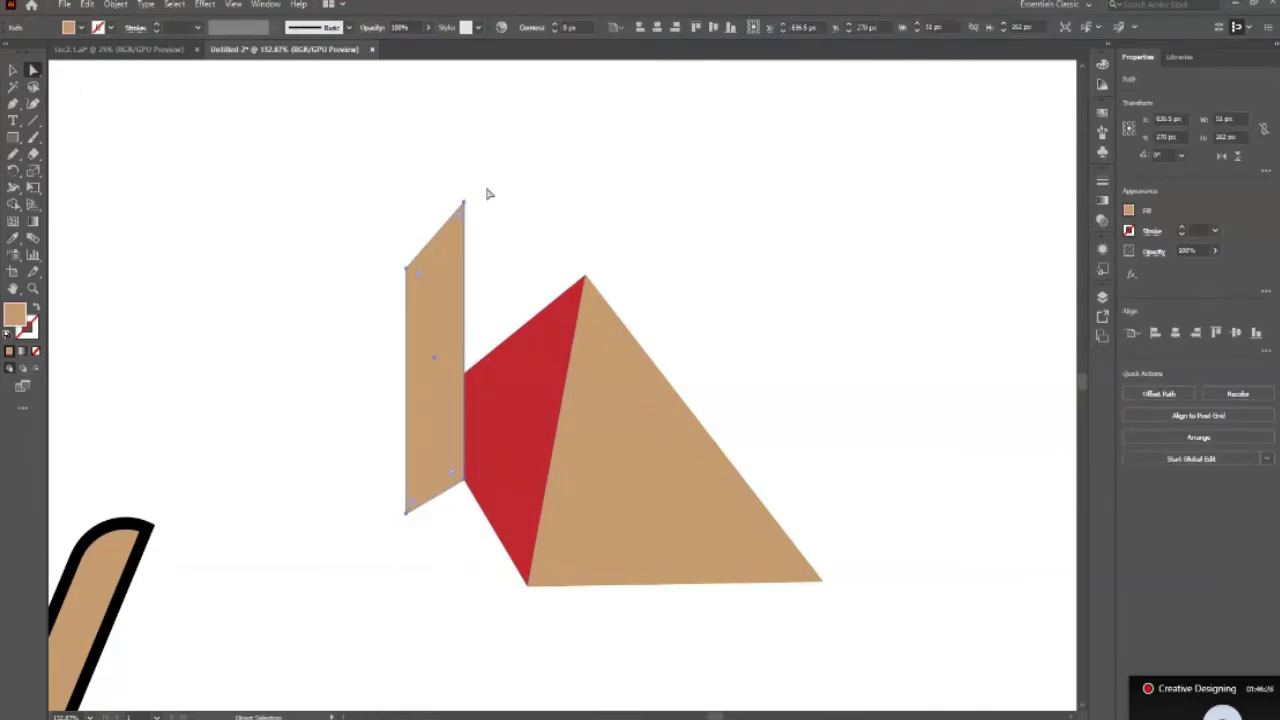
pyautogui.moveTo(465, 203); pyautogui.dragTo(587, 280)
pyautogui.click(714, 251)
pyautogui.click(429, 449)
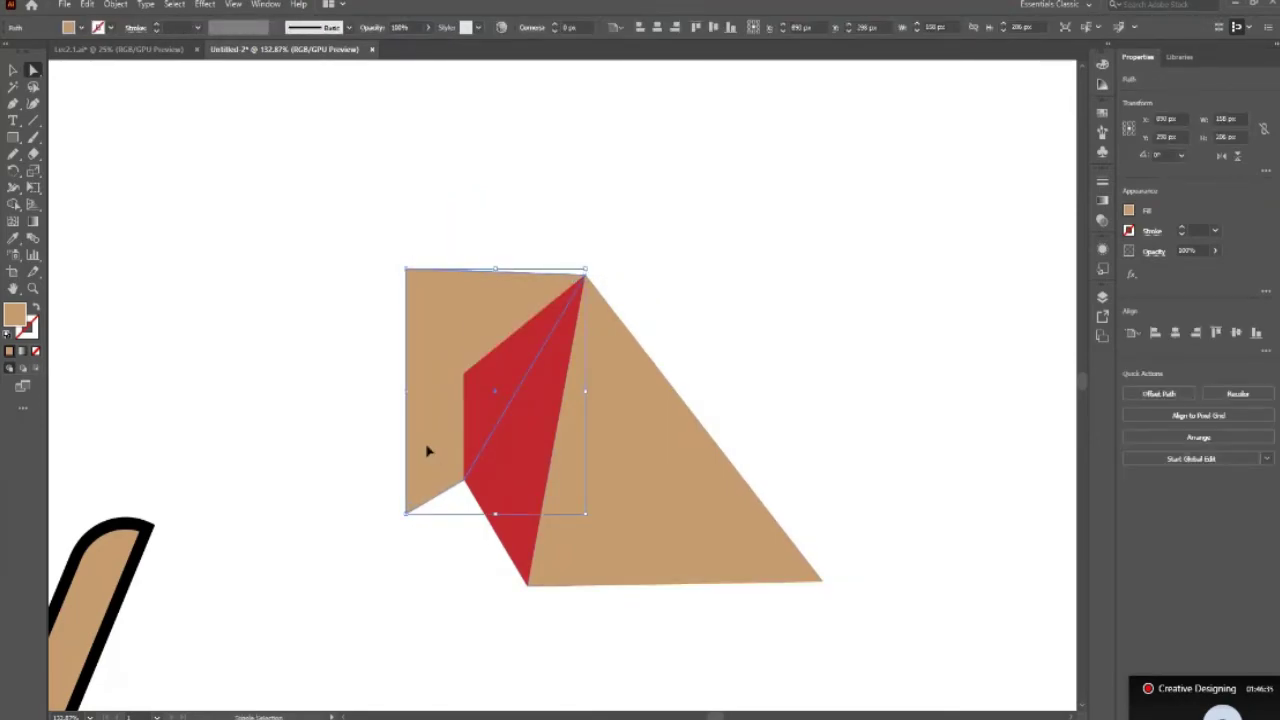
pyautogui.hotkey('ctrl', 'shift', ']')
# Pull the left tan shape's bottom corner onto the red triangle's tip and zoom out.
pyautogui.click(370, 590)
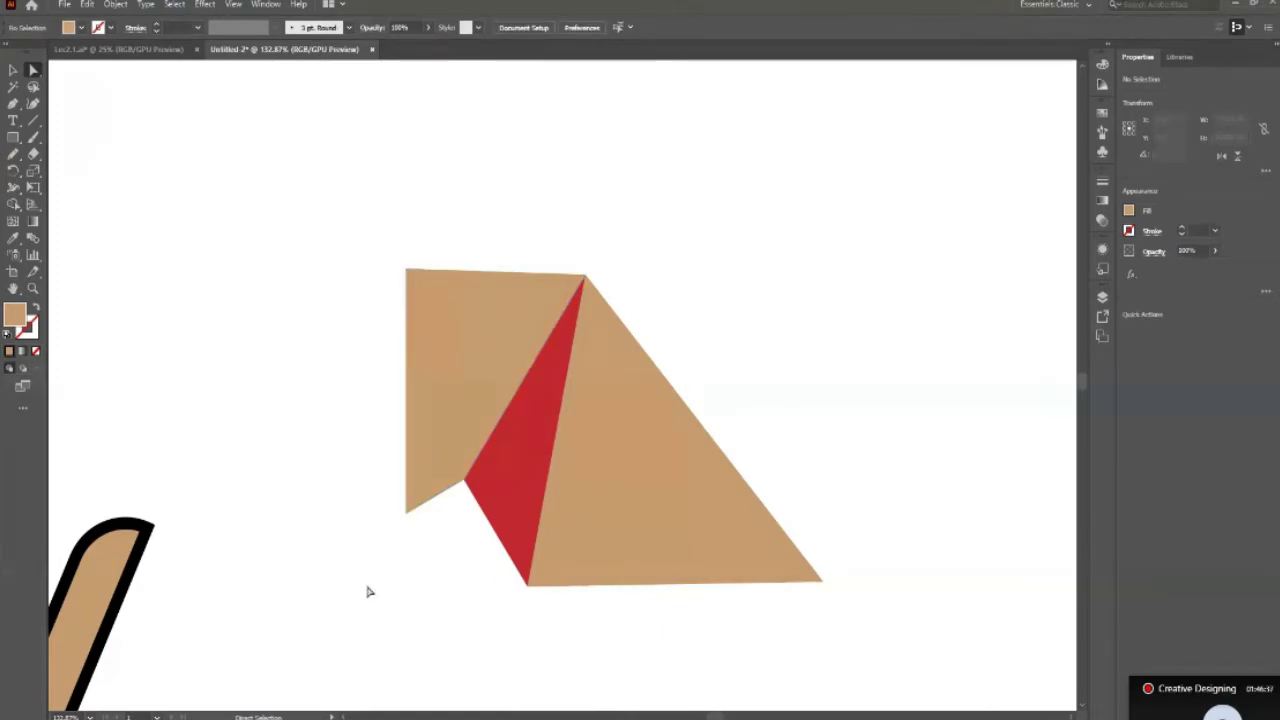
pyautogui.click(406, 515)
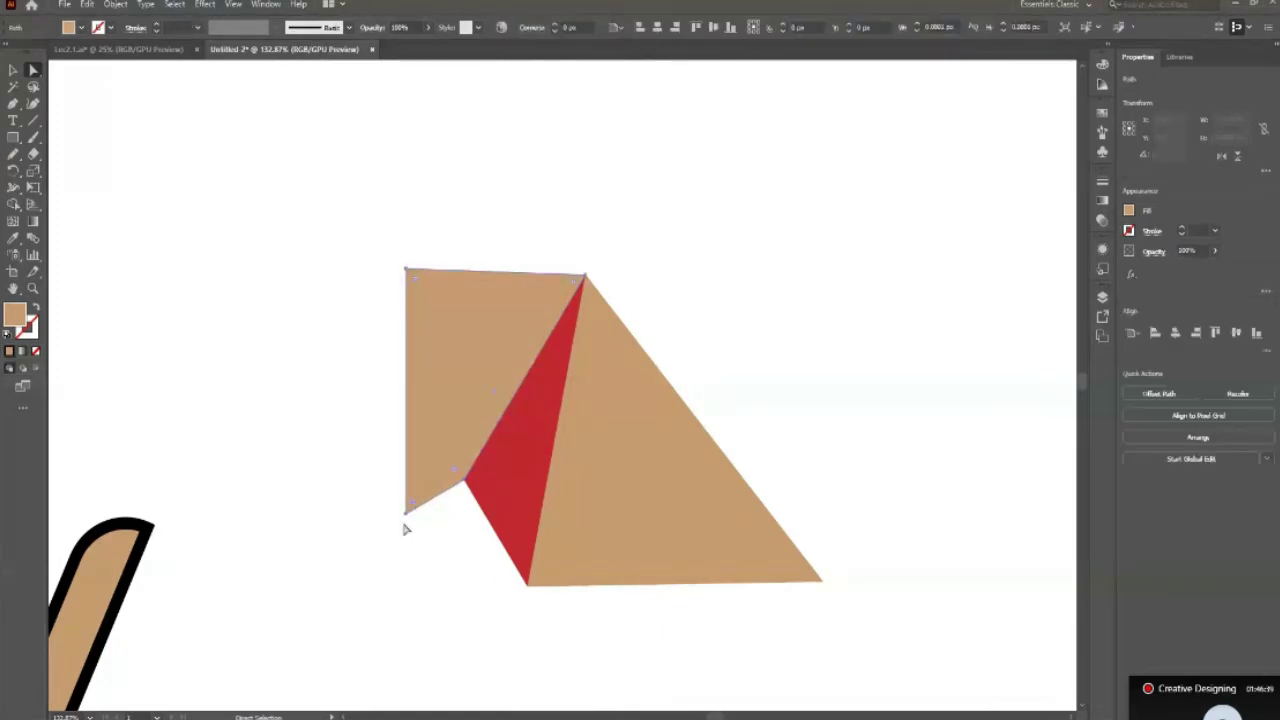
pyautogui.moveTo(406, 515); pyautogui.dragTo(465, 479)
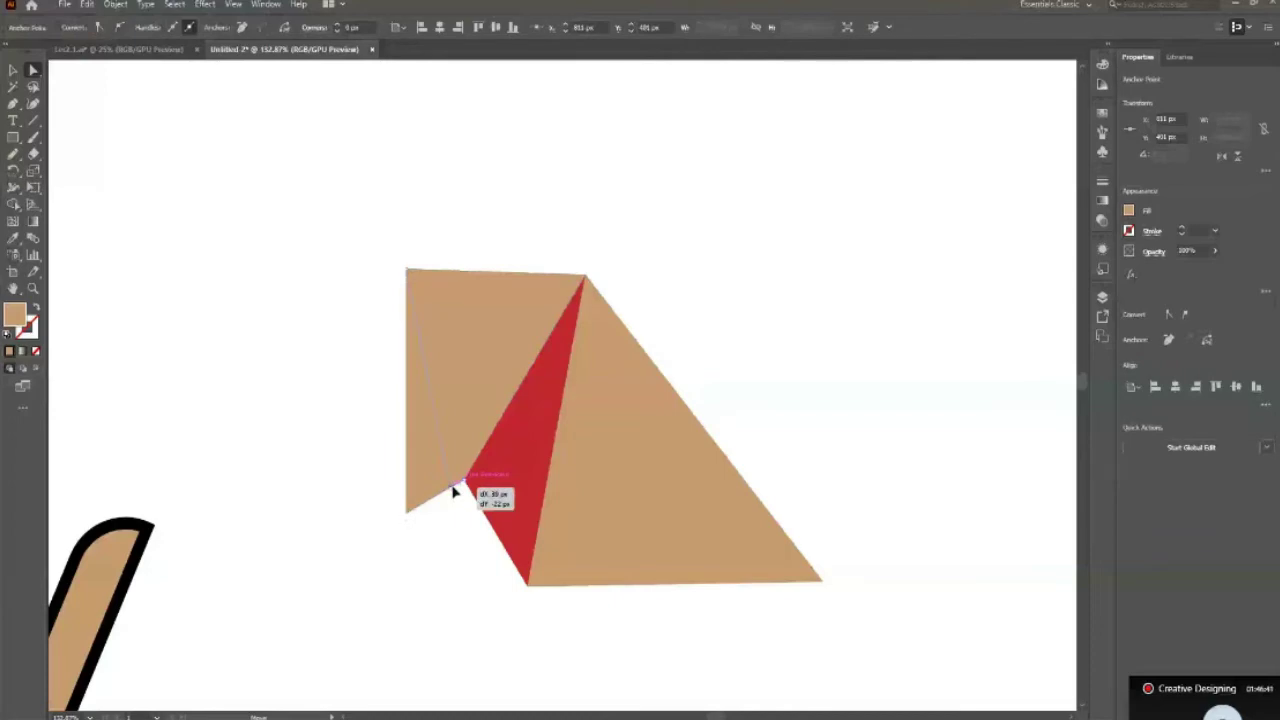
pyautogui.click(325, 342)
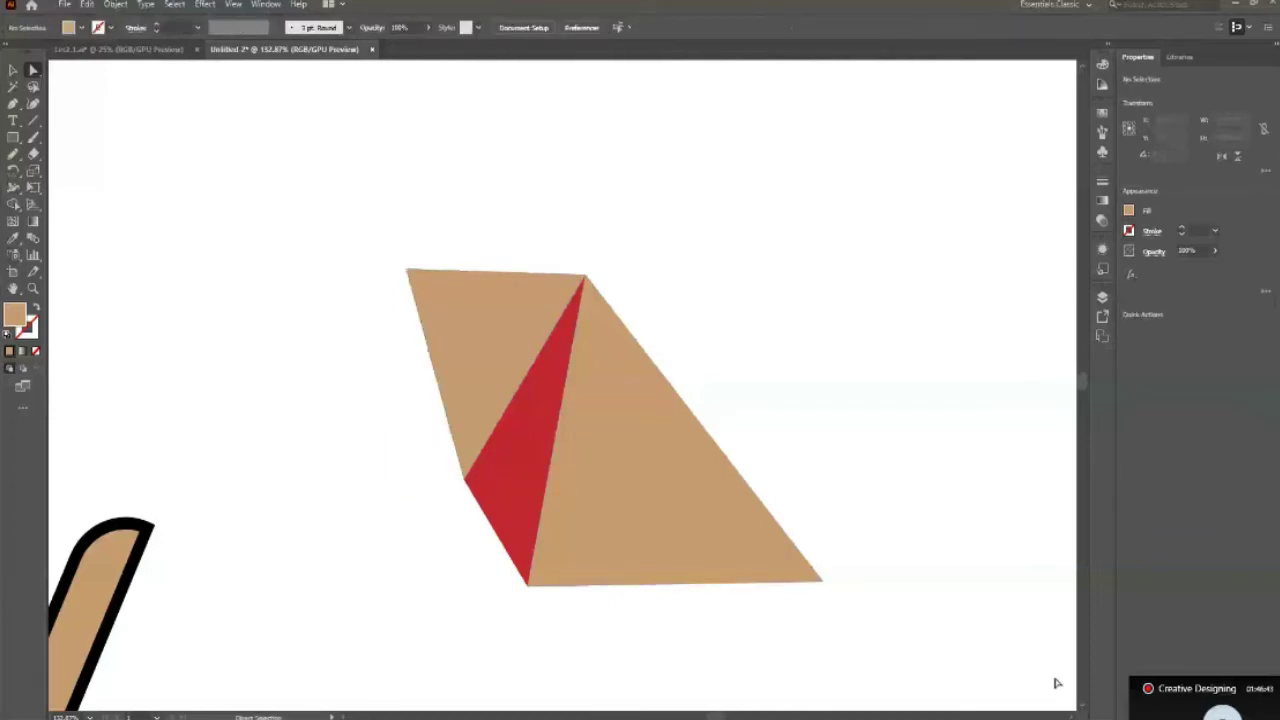
pyautogui.scroll(-2, 408, 382)
pyautogui.scroll(-2, 408, 382)
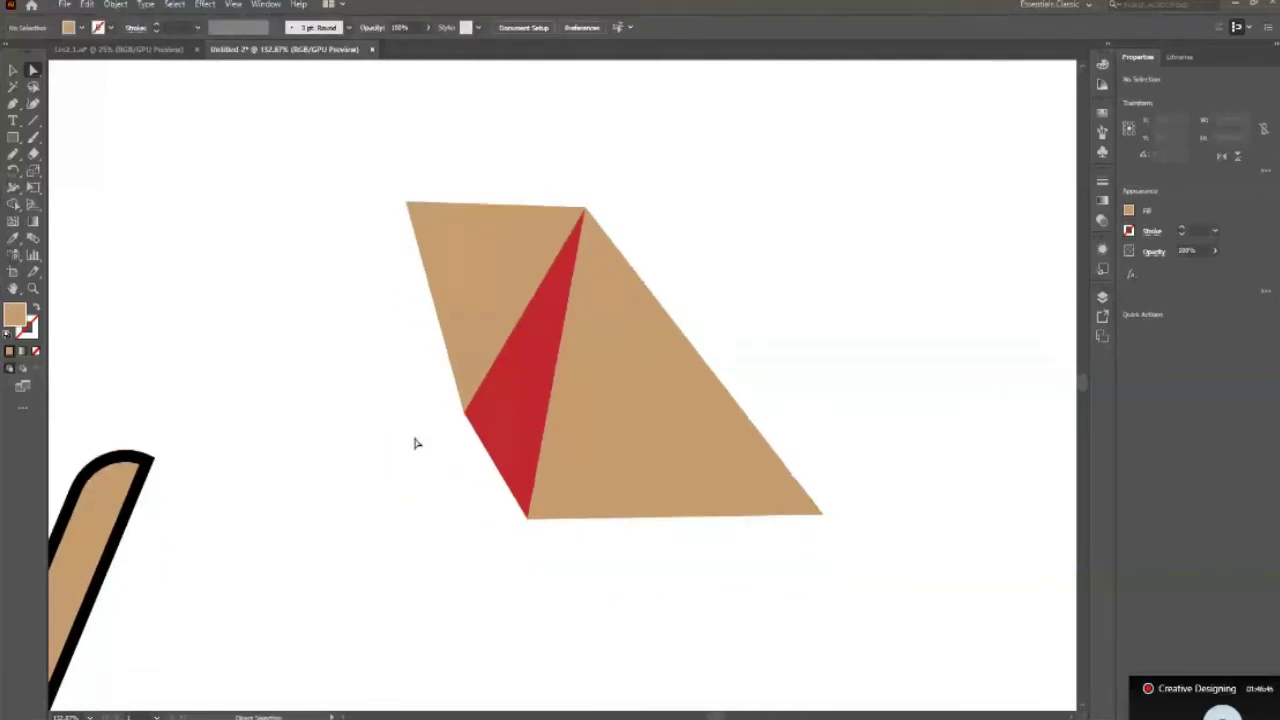
pyautogui.press('v')
pyautogui.hotkey('ctrl', '-')
pyautogui.hotkey('ctrl', '-')
# Remove the triangle group and draw a new tan rectangle right of the cat.
pyautogui.moveTo(494, 314); pyautogui.dragTo(648, 469)
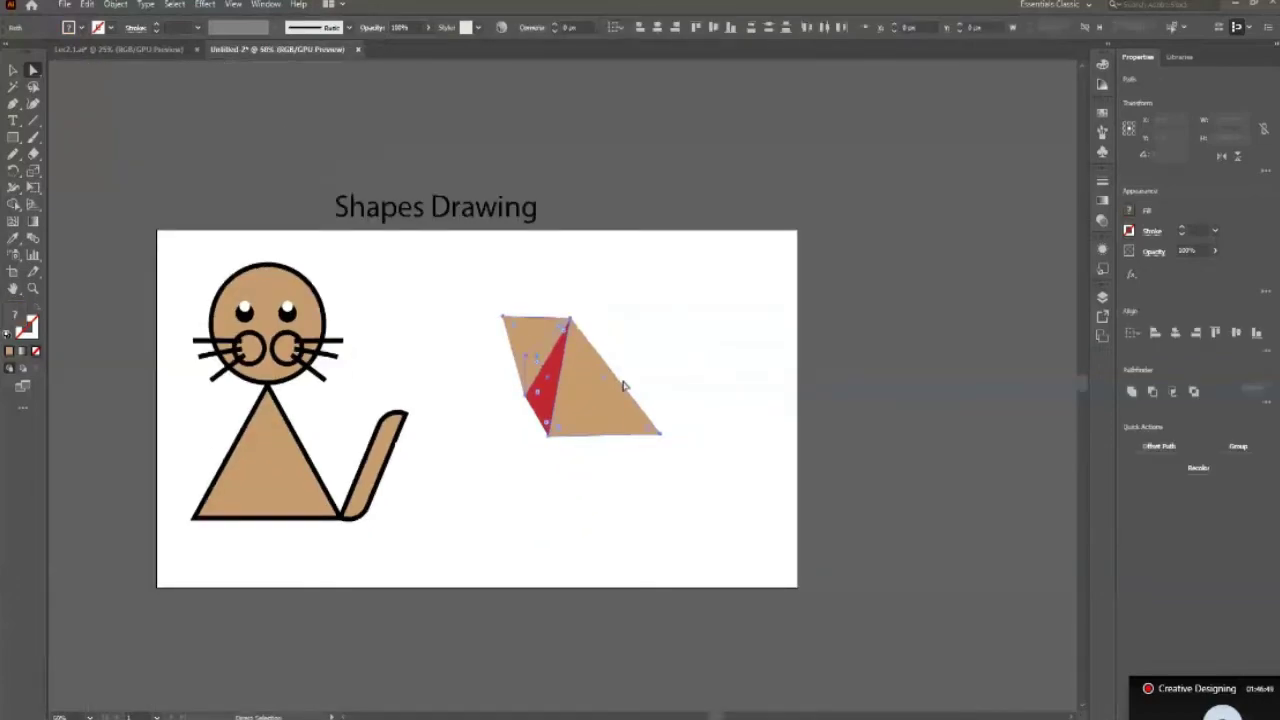
pyautogui.press('v')
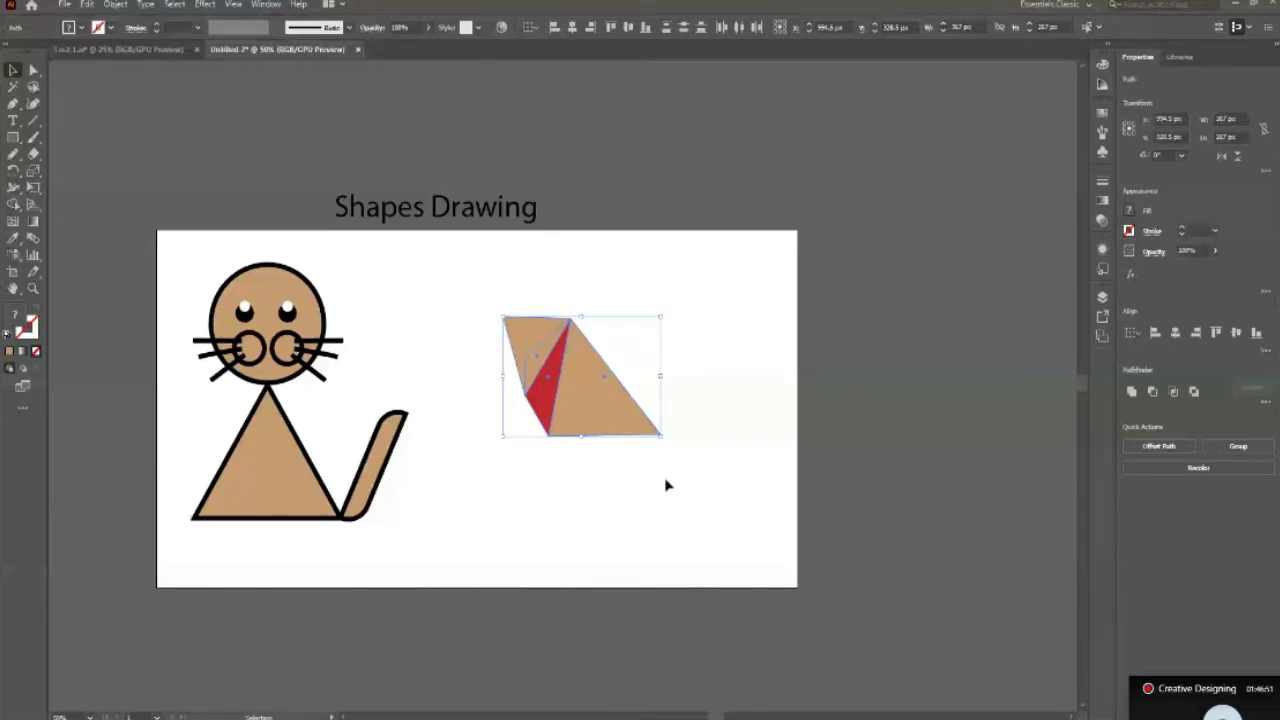
pyautogui.hotkey('ctrl', 'z')
pyautogui.press('m')
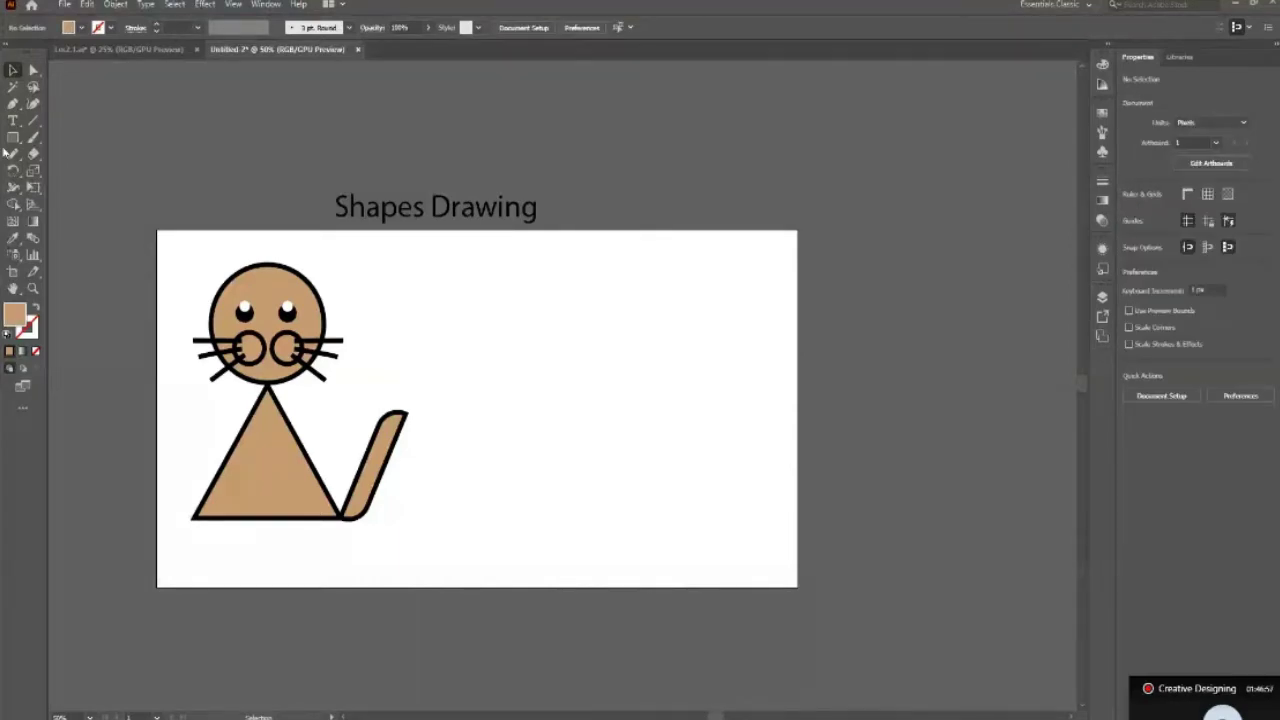
pyautogui.moveTo(493, 323)
pyautogui.mouseDown()
pyautogui.moveTo(611, 503)
pyautogui.moveTo(724, 494)
pyautogui.mouseUp()
pyautogui.press('v')
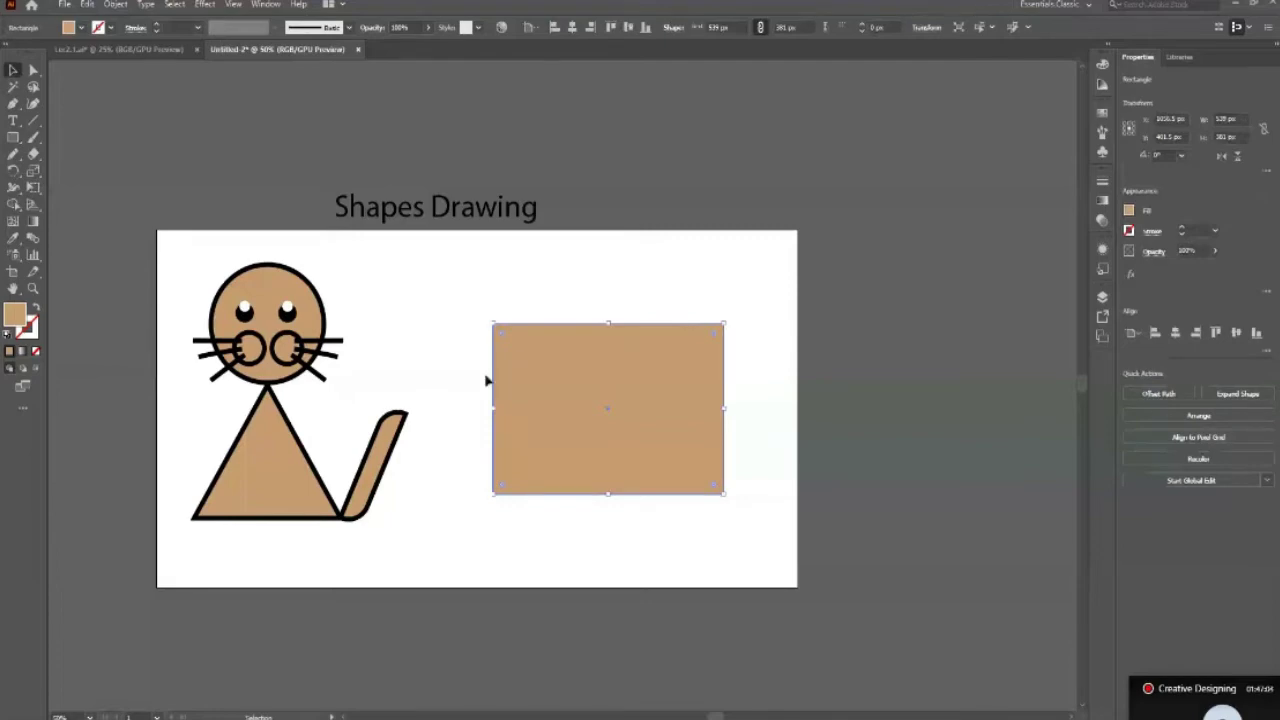
# Shift the rectangle's top anchors right to skew it into a parallelogram.
pyautogui.press('a')
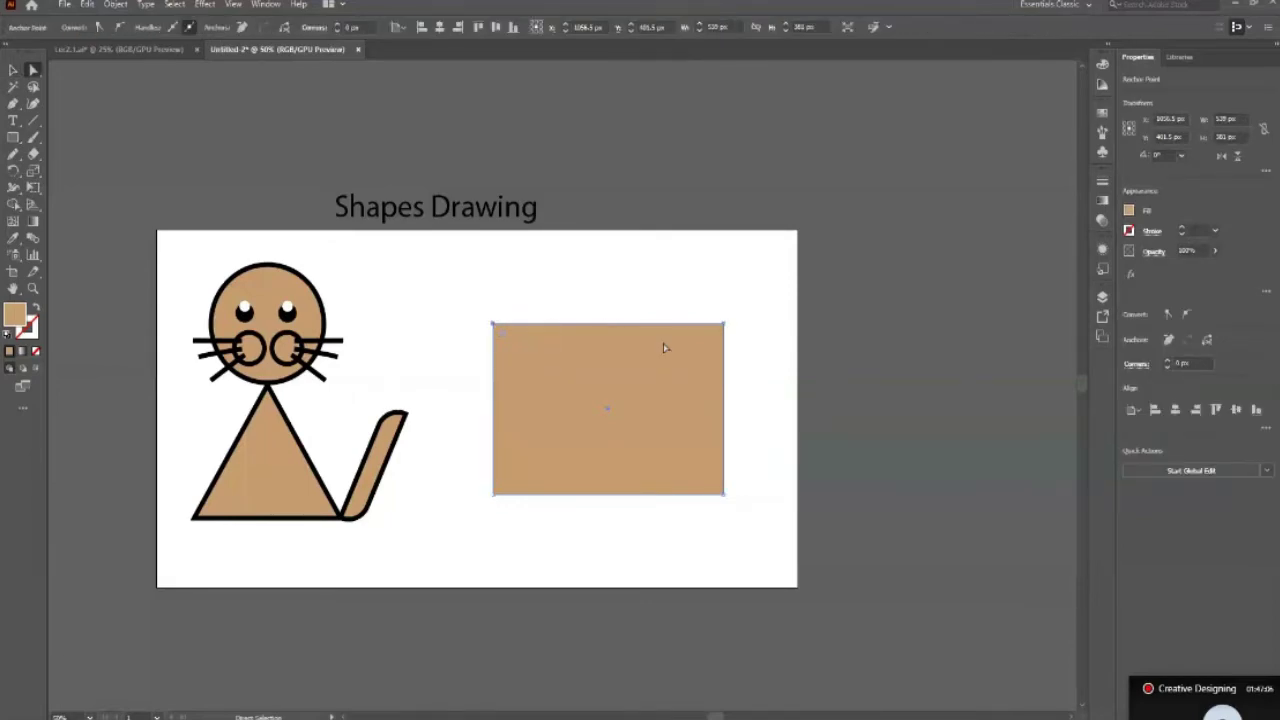
pyautogui.hotkey('ctrl', 'a')
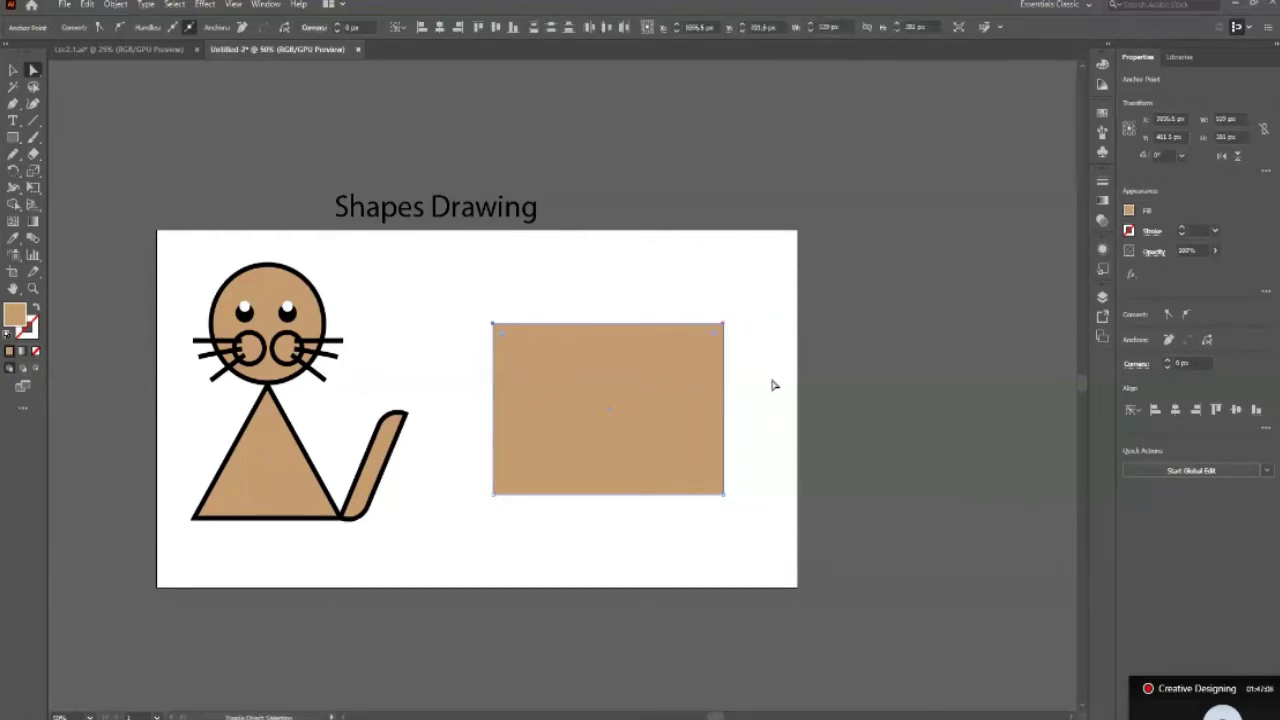
pyautogui.hotkey('shift', 'Right')
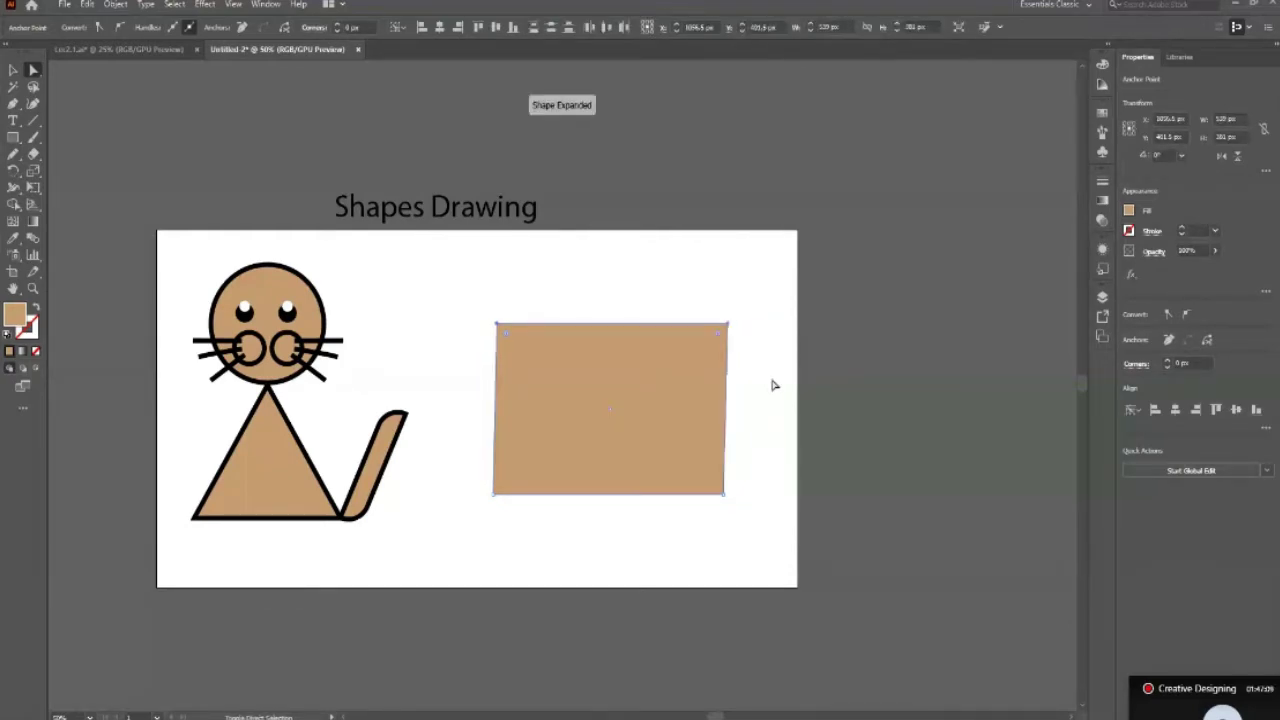
pyautogui.hotkey('shift', 'Right')
pyautogui.hotkey('shift', 'Right')
pyautogui.hotkey('shift', 'Right')
pyautogui.hotkey('shift', 'Right')
pyautogui.hotkey('shift', 'Right')
pyautogui.hotkey('shift', 'Right')
pyautogui.hotkey('shift', 'Right')
pyautogui.hotkey('shift', 'Right')
pyautogui.hotkey('shift', 'Right')
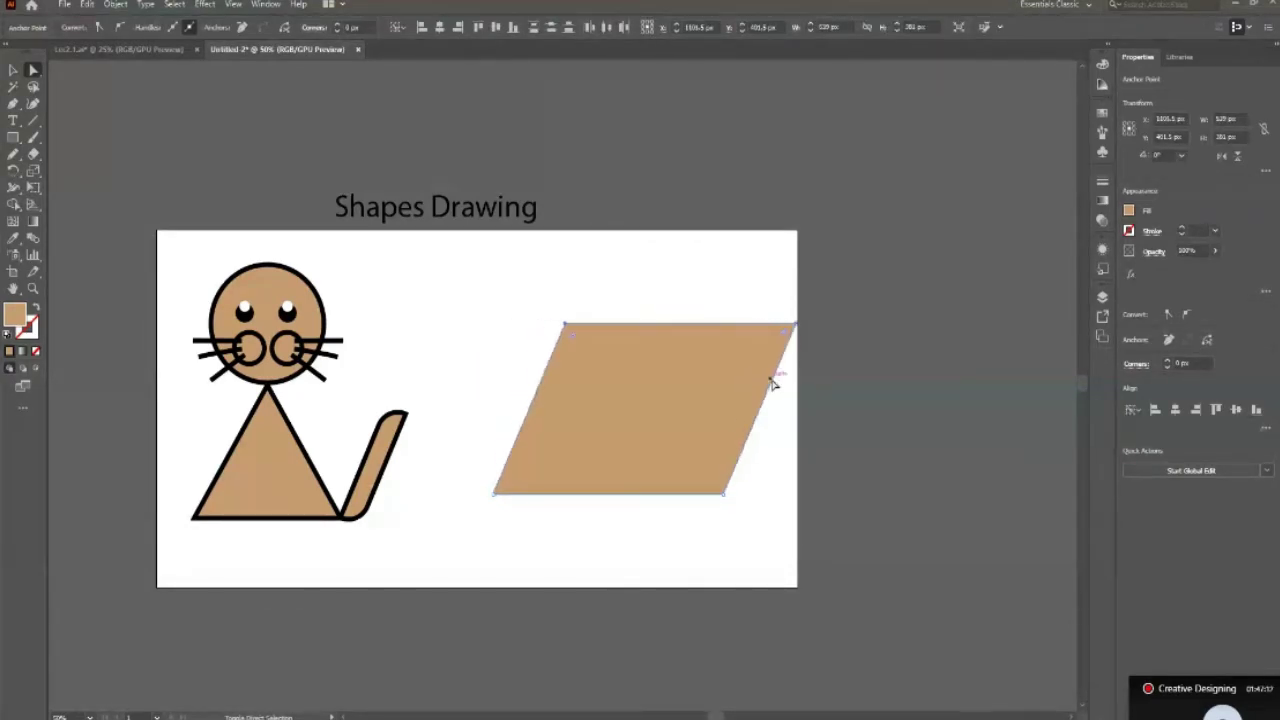
pyautogui.hotkey('shift', 'Right')
pyautogui.hotkey('shift', 'Left')
pyautogui.hotkey('shift', 'Left')
pyautogui.hotkey('shift', 'Left')
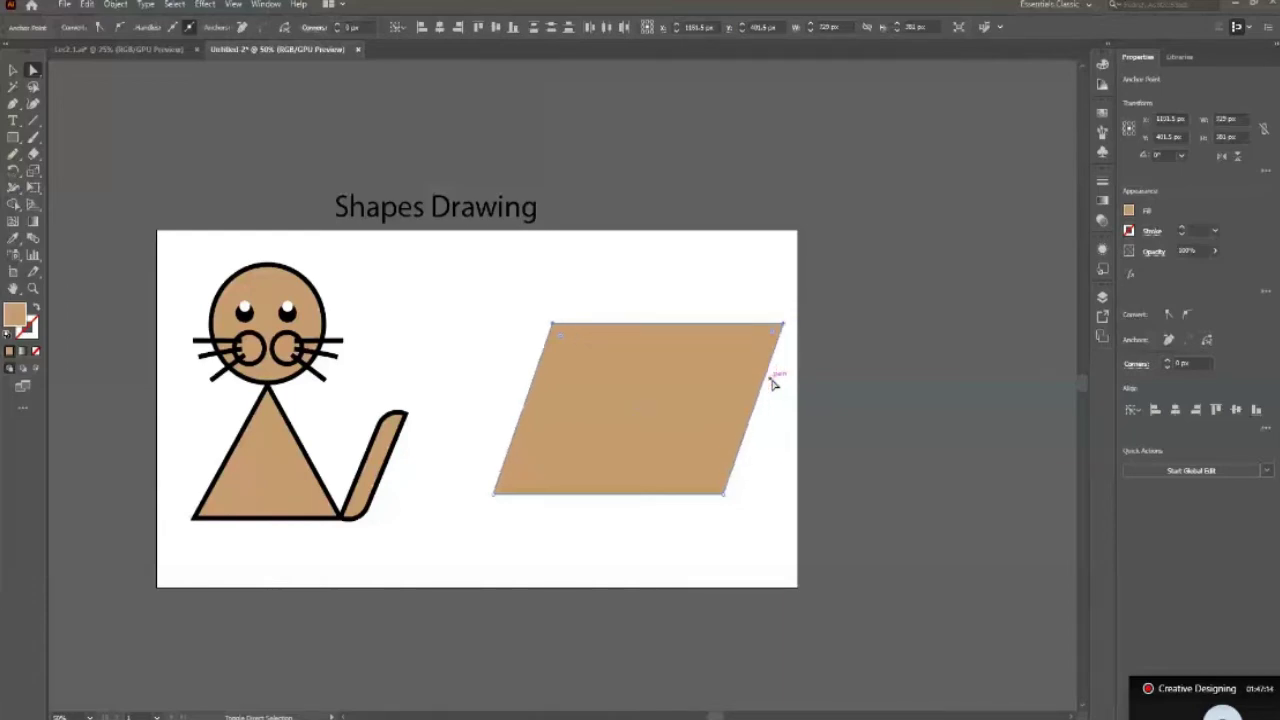
pyautogui.hotkey('shift', 'Left')
pyautogui.hotkey('shift', 'Left')
pyautogui.hotkey('shift', 'Left')
pyautogui.hotkey('shift', 'Left')
pyautogui.hotkey('shift', 'Left')
pyautogui.hotkey('shift', 'Left')
pyautogui.hotkey('shift', 'Left')
pyautogui.hotkey('shift', 'Left')
pyautogui.hotkey('shift', 'Left')
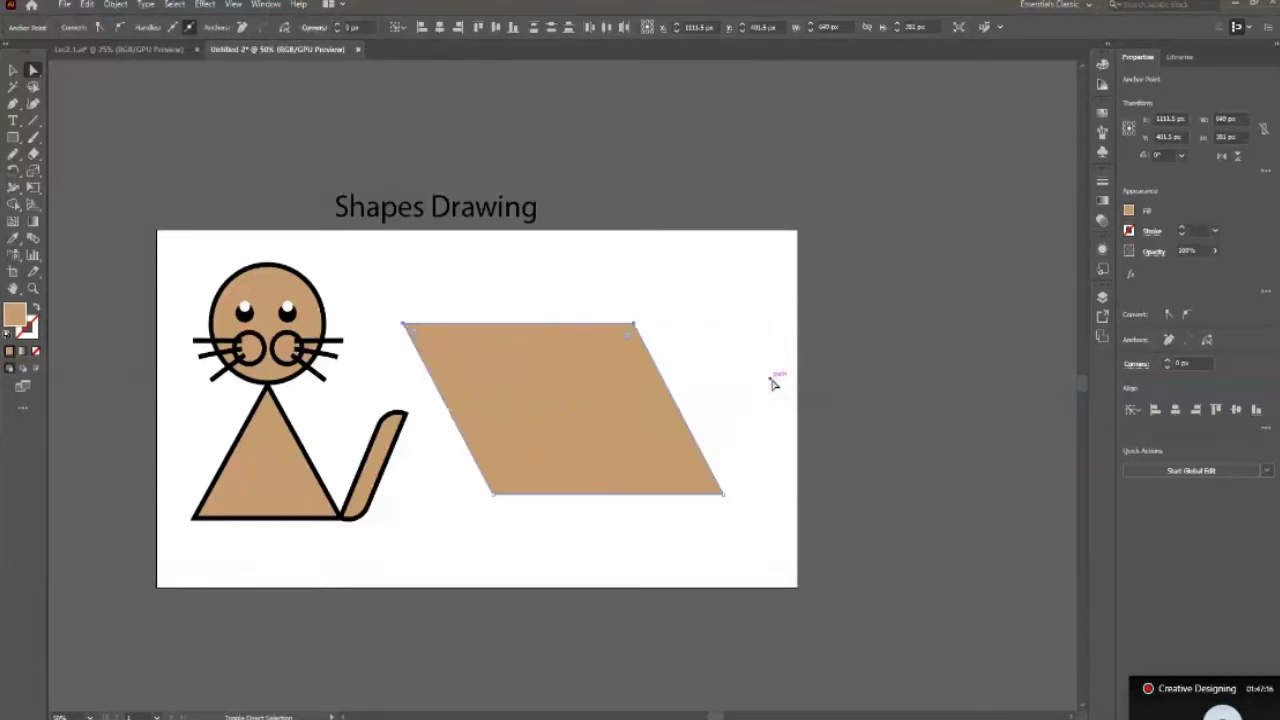
pyautogui.hotkey('shift', 'Right')
pyautogui.hotkey('shift', 'Right')
pyautogui.hotkey('shift', 'Right')
pyautogui.hotkey('shift', 'Right')
pyautogui.hotkey('shift', 'Right')
pyautogui.hotkey('shift', 'Right')
pyautogui.hotkey('shift', 'Right')
pyautogui.hotkey('shift', 'Right')
pyautogui.hotkey('shift', 'Right')
pyautogui.hotkey('shift', 'Right')
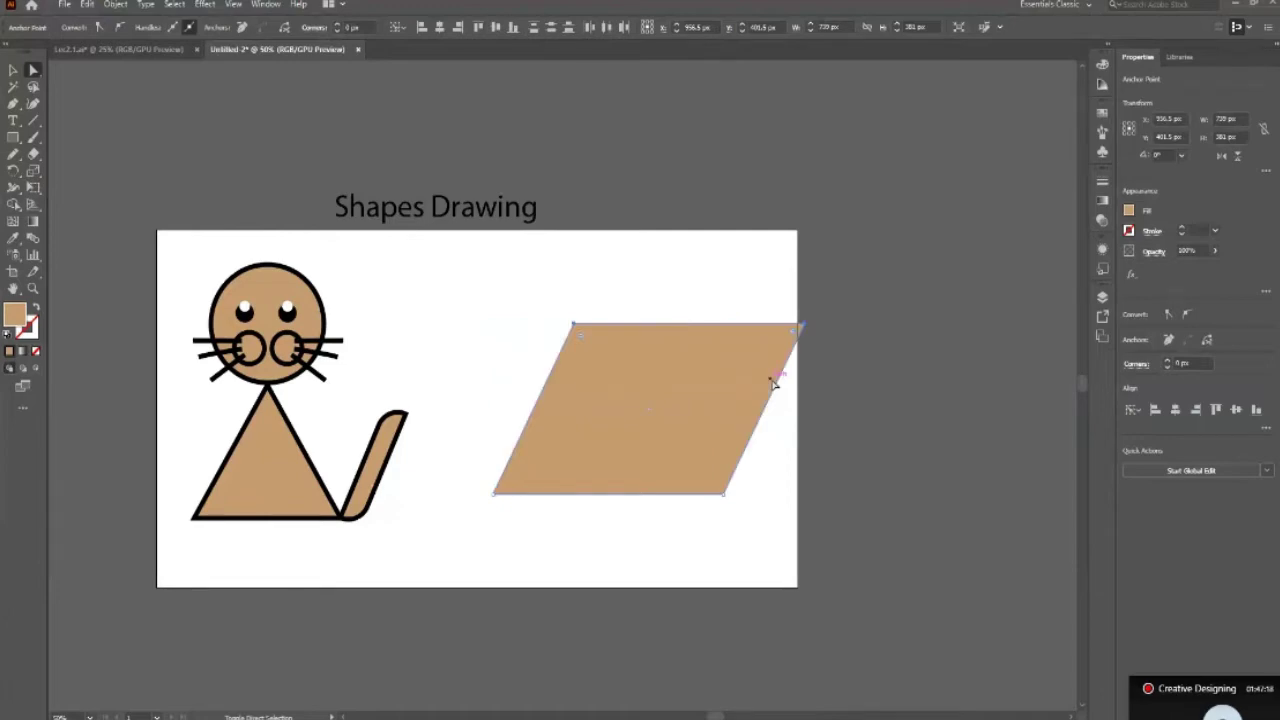
# Nudge the top edge up and down to set the parallelogram's height.
pyautogui.hotkey('shift', 'Up')
pyautogui.hotkey('shift', 'Up')
pyautogui.hotkey('shift', 'Up')
pyautogui.hotkey('shift', 'Up')
pyautogui.hotkey('shift', 'Up')
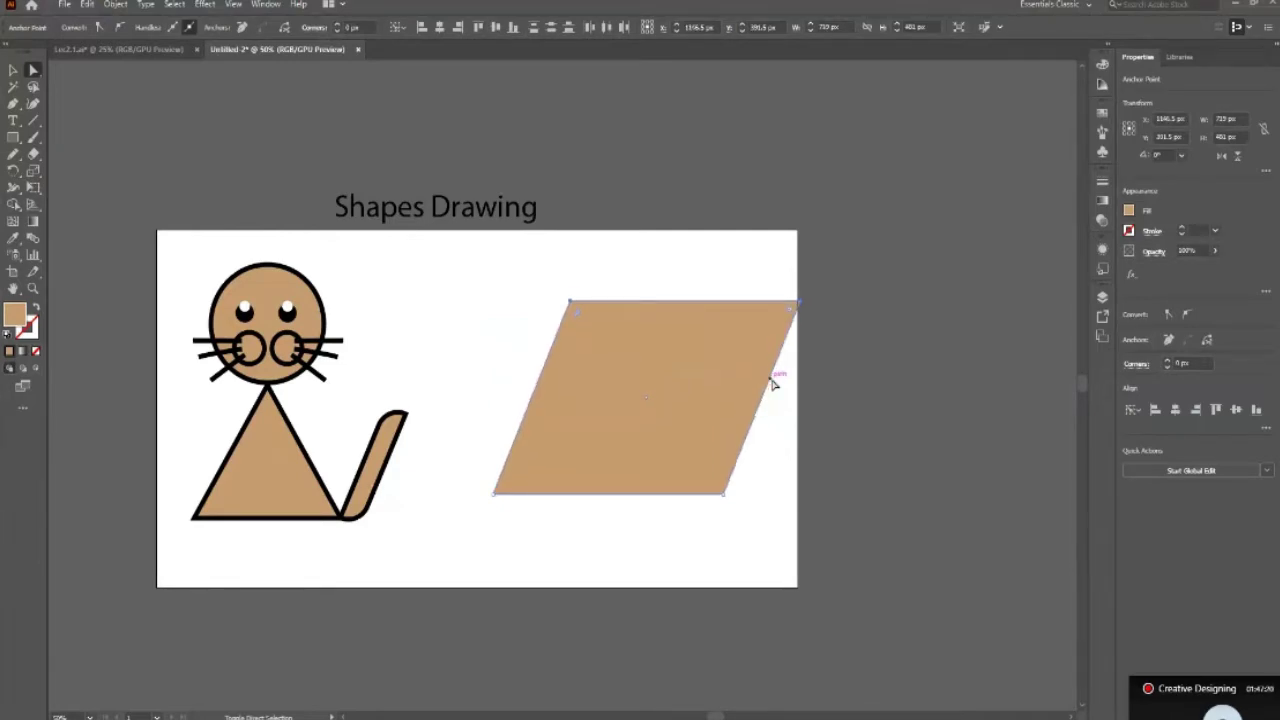
pyautogui.hotkey('shift', 'Up')
pyautogui.hotkey('shift', 'Up')
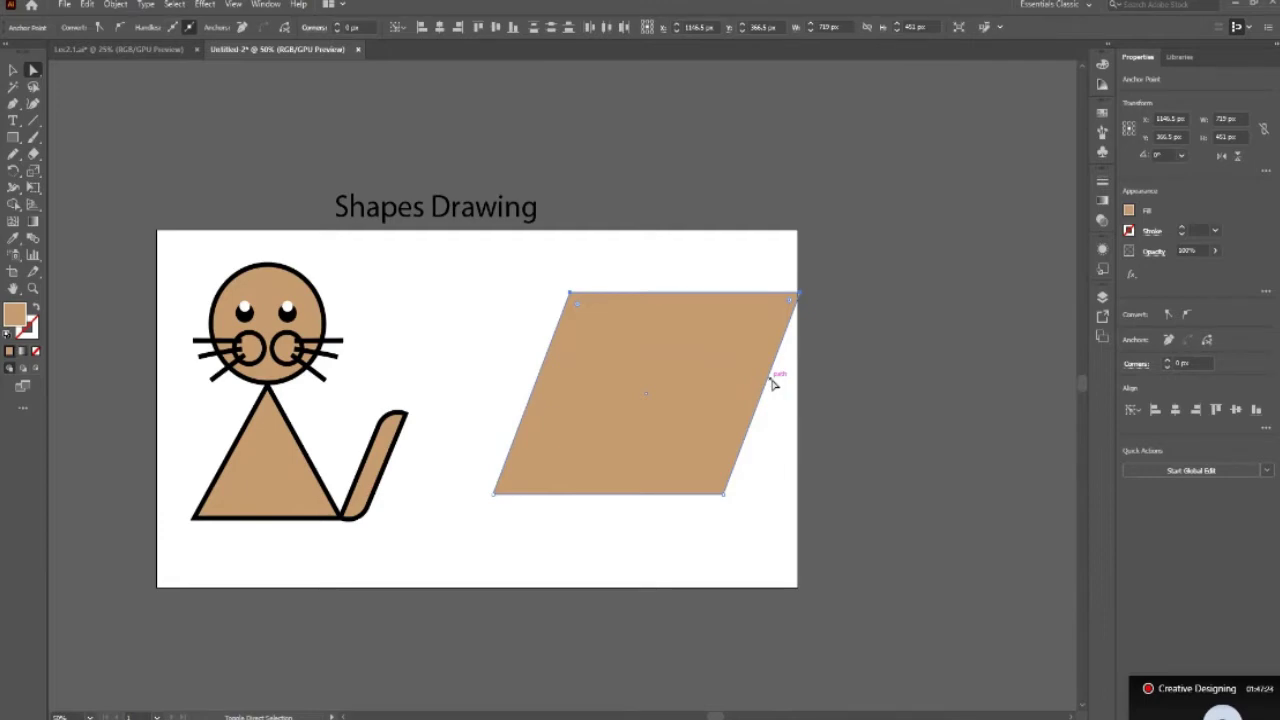
pyautogui.hotkey('shift', 'Up')
pyautogui.hotkey('shift', 'Up')
pyautogui.hotkey('shift', 'Up')
pyautogui.hotkey('shift', 'Up')
pyautogui.hotkey('shift', 'Up')
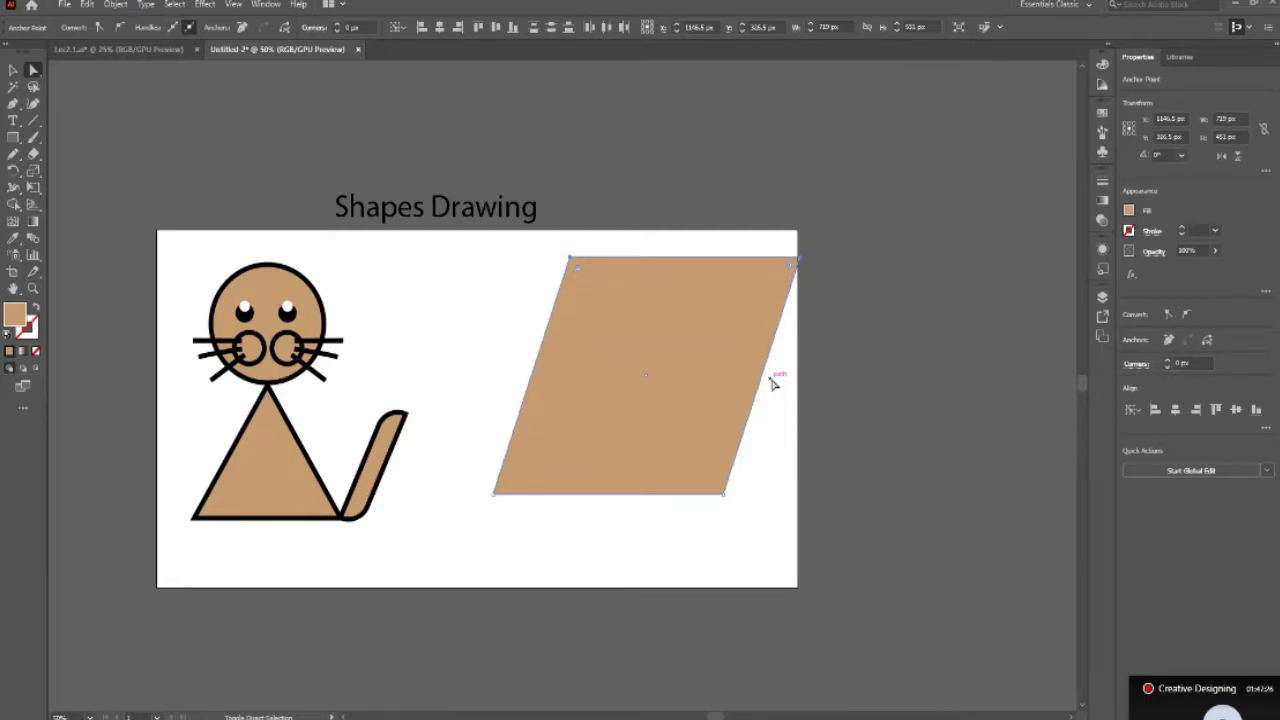
pyautogui.hotkey('shift', 'Down')
pyautogui.hotkey('shift', 'Down')
pyautogui.hotkey('shift', 'Down')
pyautogui.hotkey('shift', 'Down')
pyautogui.hotkey('shift', 'Down')
pyautogui.hotkey('shift', 'Down')
pyautogui.hotkey('shift', 'Down')
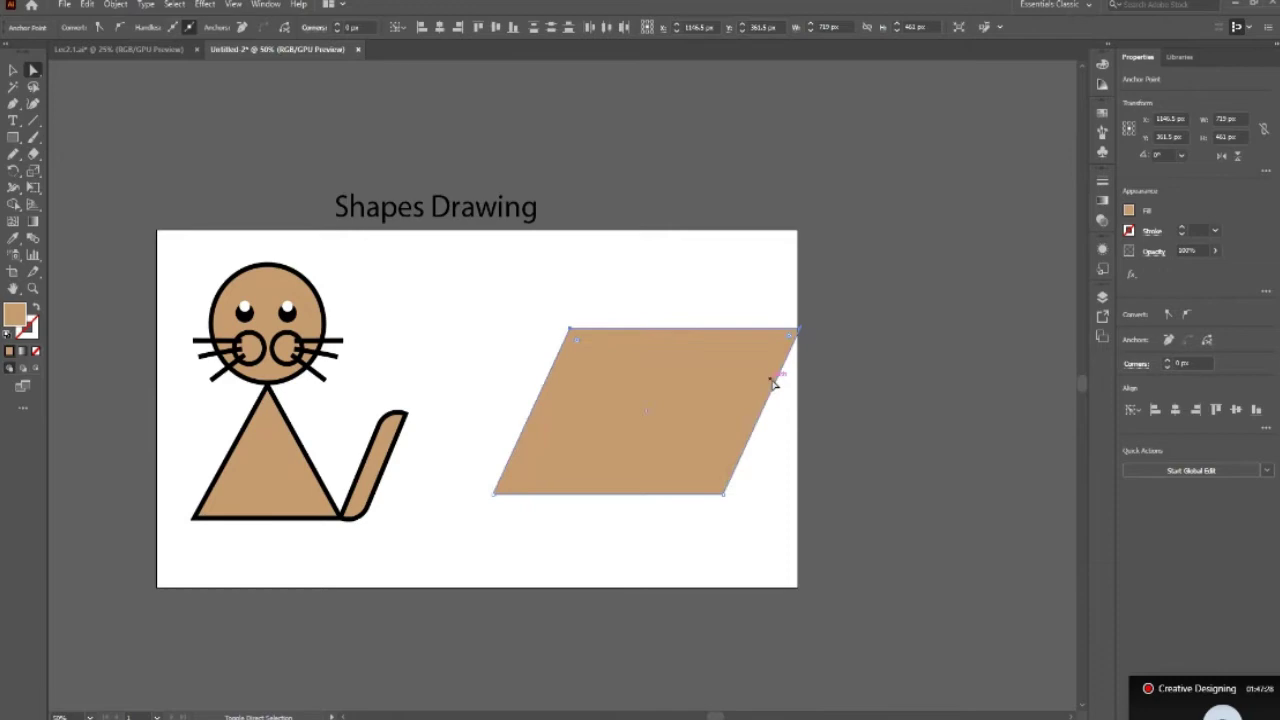
pyautogui.hotkey('shift', 'Down')
pyautogui.hotkey('shift', 'Down')
pyautogui.hotkey('shift', 'Down')
pyautogui.hotkey('shift', 'Down')
pyautogui.hotkey('shift', 'Down')
pyautogui.hotkey('shift', 'Down')
pyautogui.hotkey('shift', 'Up')
pyautogui.hotkey('shift', 'Up')
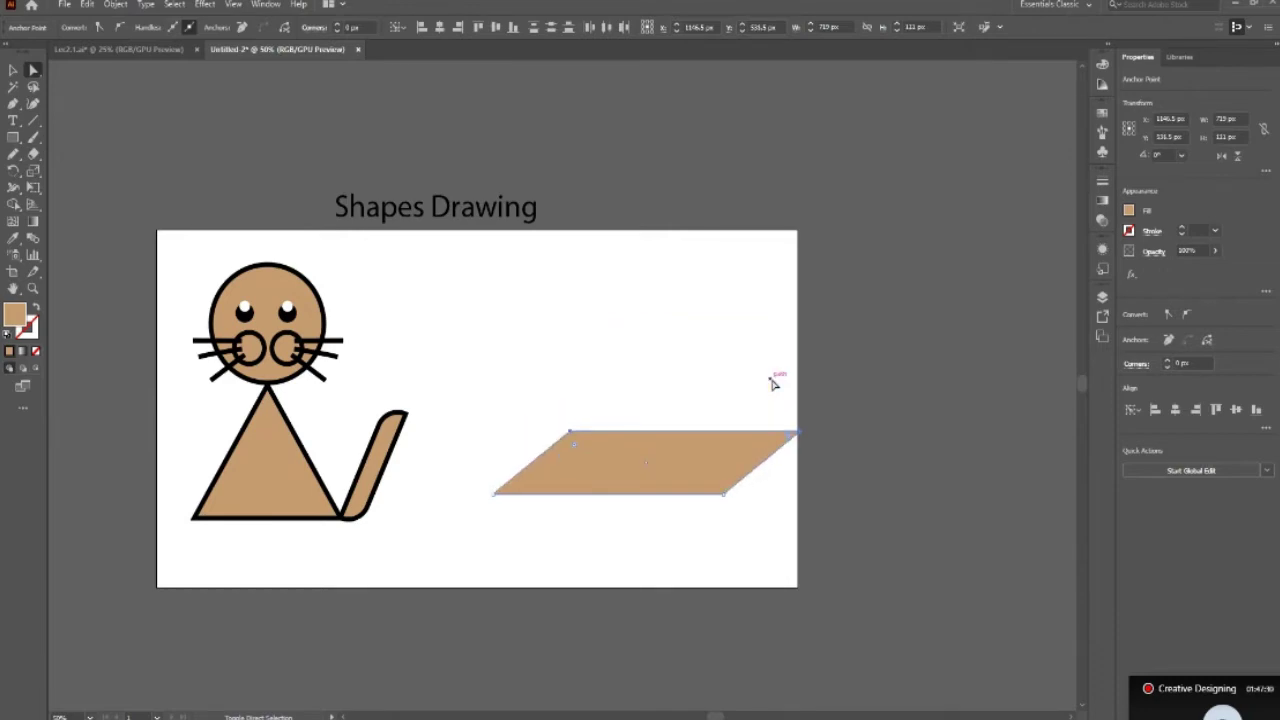
pyautogui.hotkey('shift', 'Up')
pyautogui.hotkey('shift', 'Up')
pyautogui.hotkey('shift', 'Up')
pyautogui.hotkey('shift', 'Up')
pyautogui.hotkey('shift', 'Up')
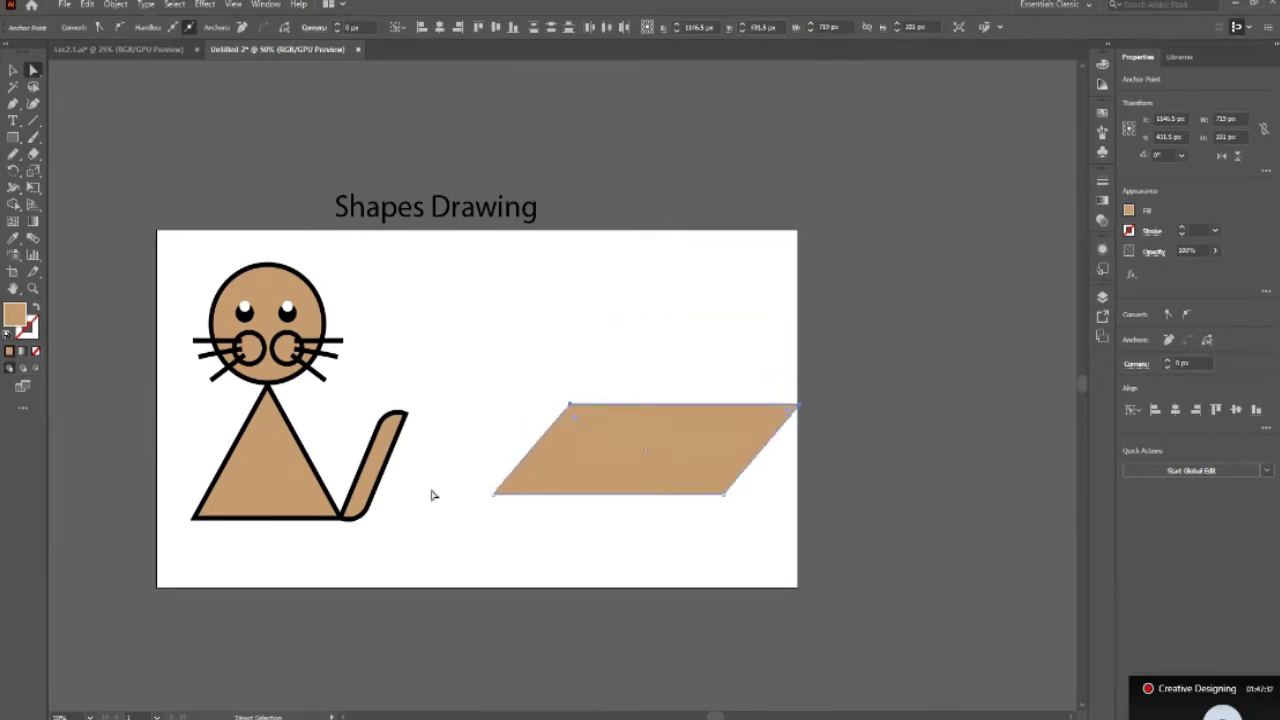
# Adjust the parallelogram's bottom-edge anchors horizontally and vertically.
pyautogui.click(492, 495)
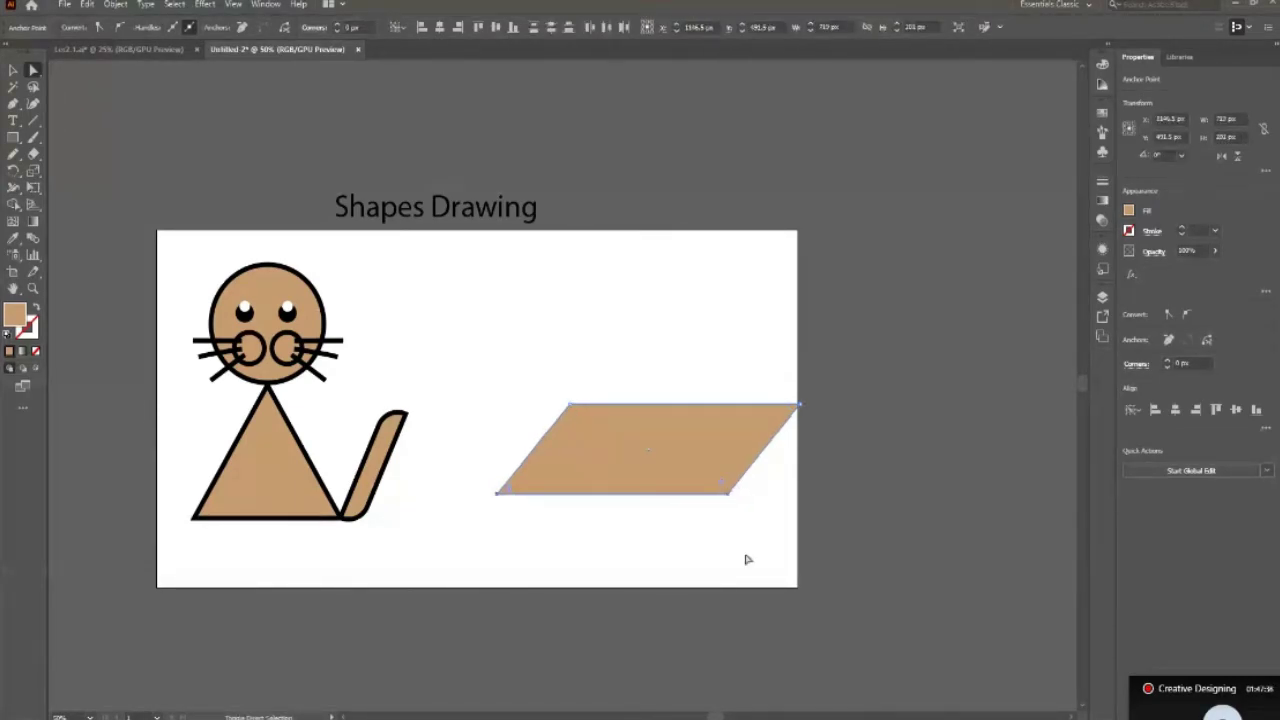
pyautogui.hotkey('shift', 'Right')
pyautogui.hotkey('shift', 'Right')
pyautogui.hotkey('shift', 'Right')
pyautogui.hotkey('shift', 'Right')
pyautogui.hotkey('shift', 'Right')
pyautogui.hotkey('shift', 'Right')
pyautogui.hotkey('shift', 'Right')
pyautogui.hotkey('shift', 'Right')
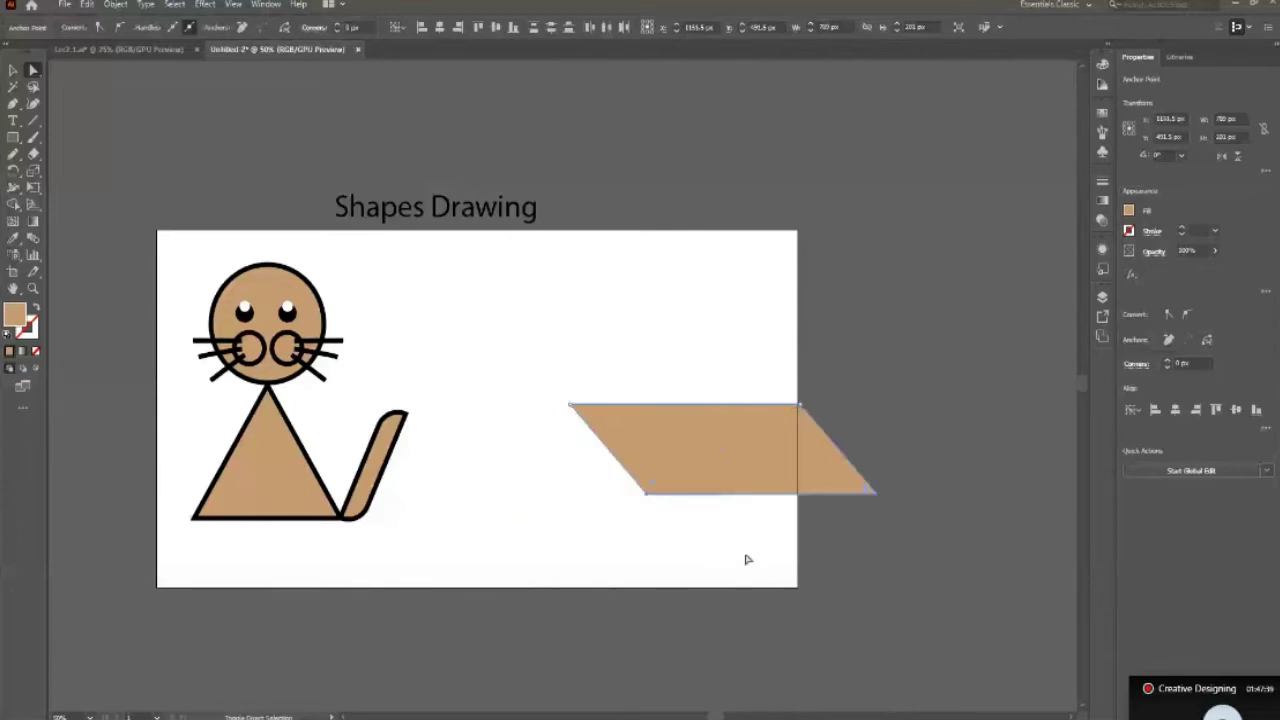
pyautogui.hotkey('shift', 'Right')
pyautogui.hotkey('shift', 'Right')
pyautogui.hotkey('shift', 'Right')
pyautogui.hotkey('shift', 'Left')
pyautogui.hotkey('shift', 'Left')
pyautogui.hotkey('shift', 'Left')
pyautogui.hotkey('shift', 'Left')
pyautogui.hotkey('shift', 'Left')
pyautogui.hotkey('shift', 'Left')
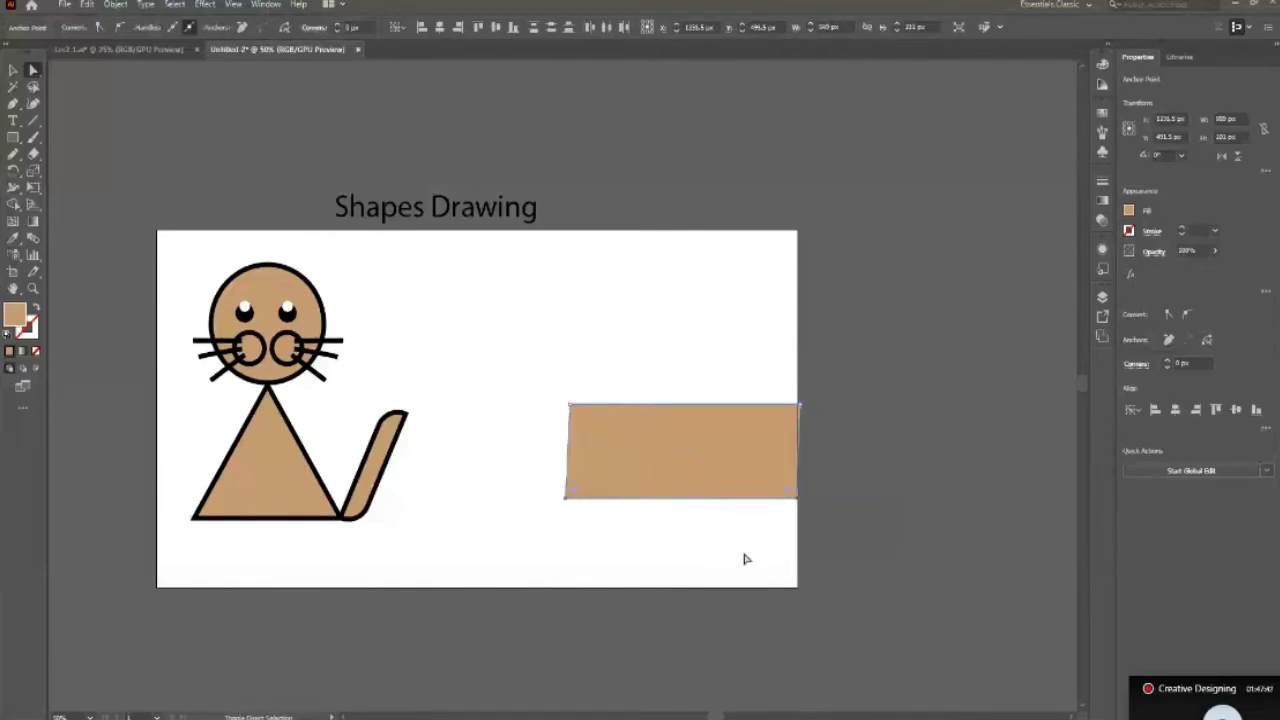
pyautogui.hotkey('shift', 'Down')
pyautogui.hotkey('shift', 'Down')
pyautogui.hotkey('shift', 'Down')
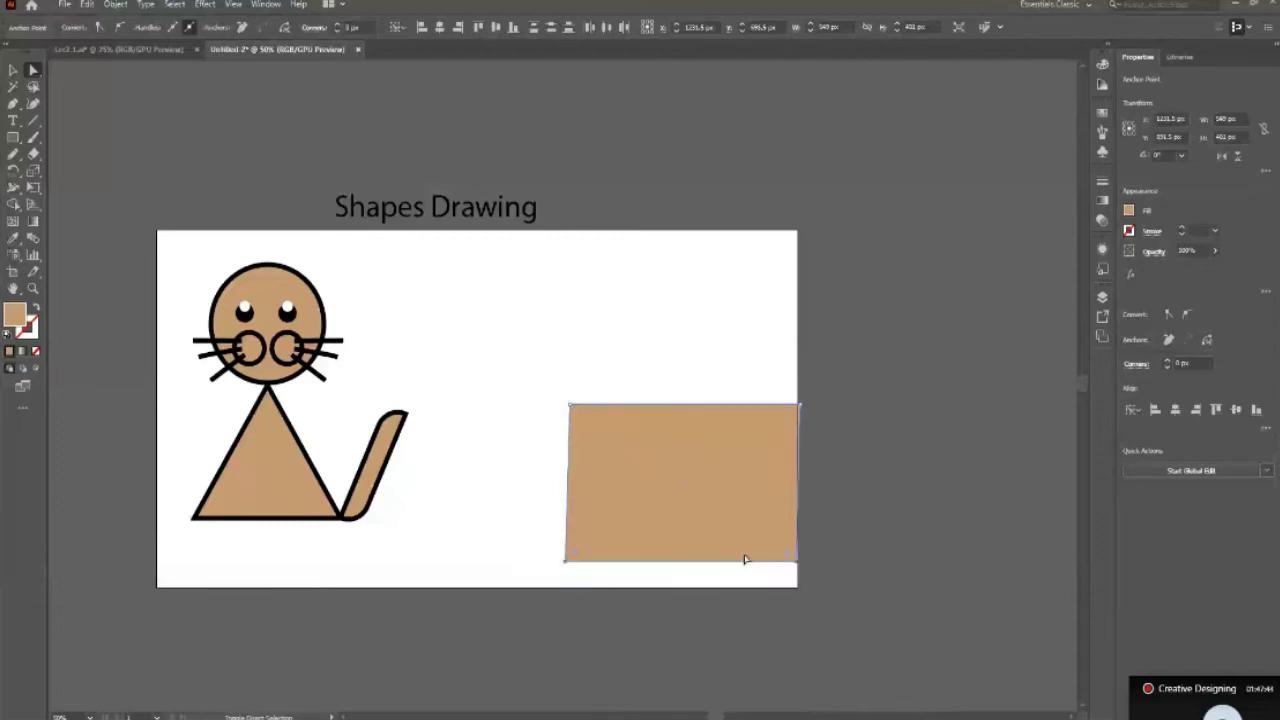
pyautogui.hotkey('shift', 'Up')
pyautogui.hotkey('shift', 'Up')
pyautogui.hotkey('shift', 'Up')
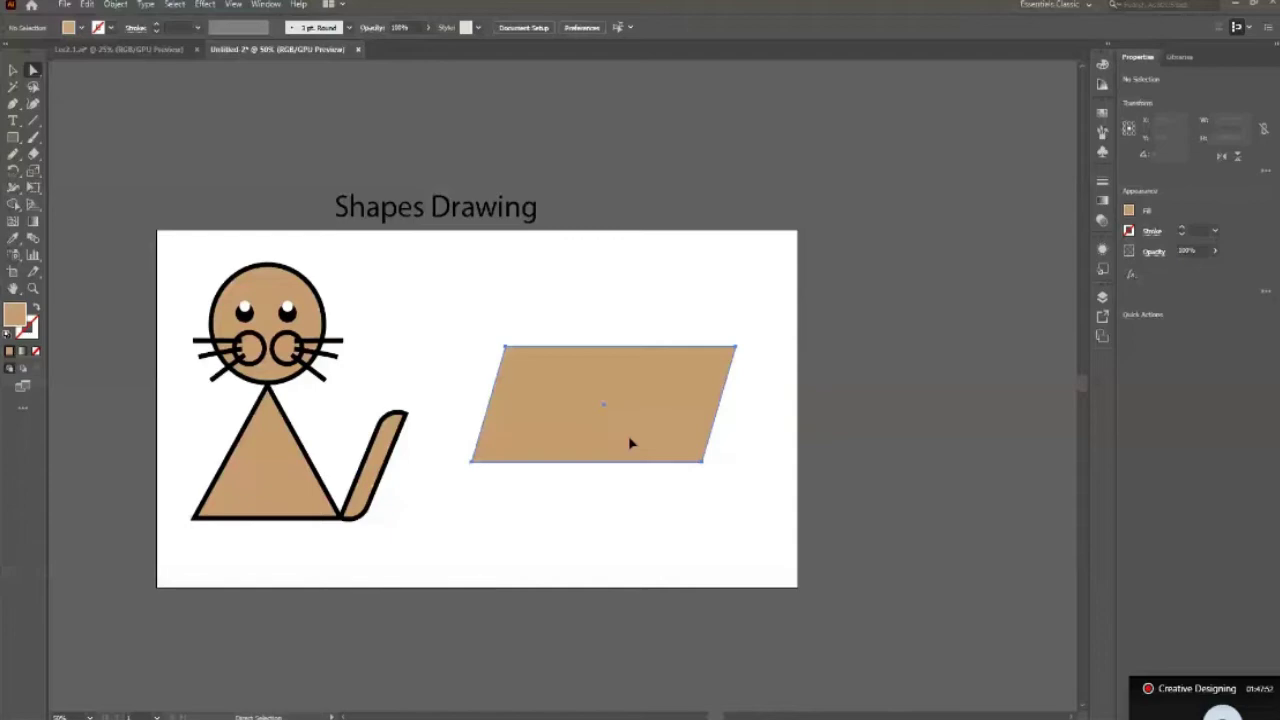
# Nudge the parallelogram's top-right anchor left and reselect the tan shape for anchor editing.
pyautogui.click(736, 349)
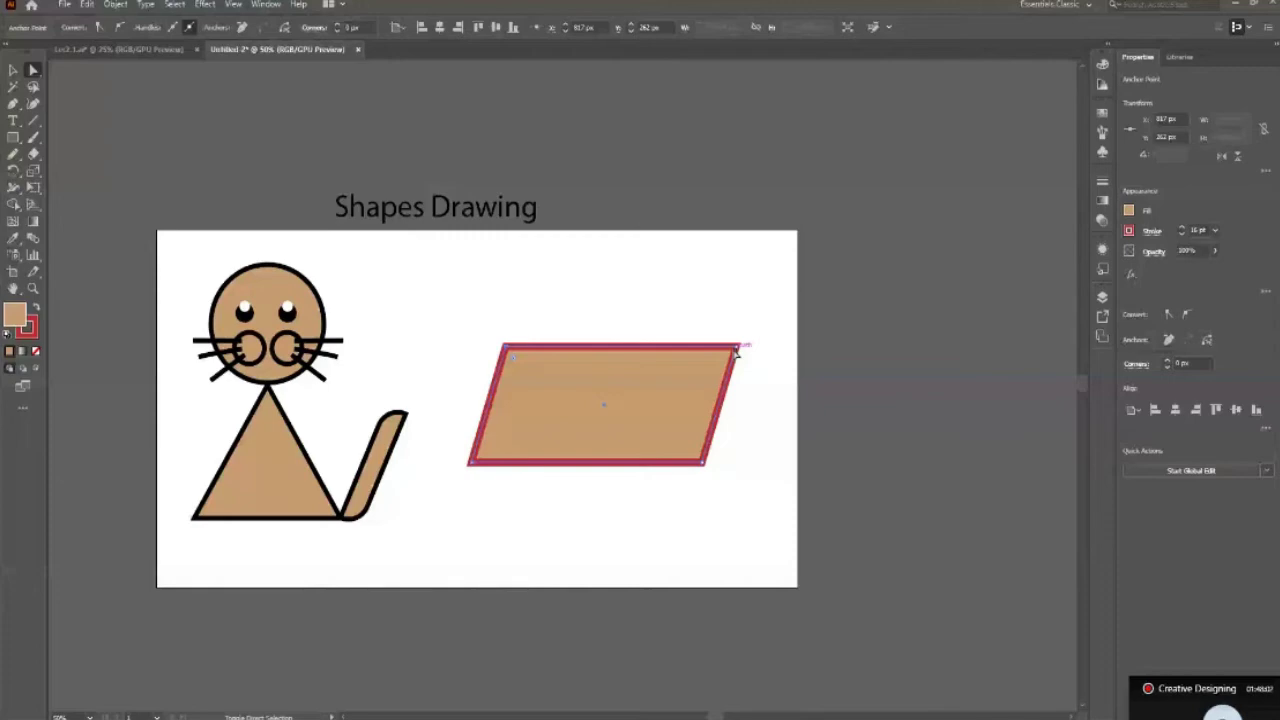
pyautogui.hotkey('shift', 'Left')
pyautogui.hotkey('shift', 'Left')
pyautogui.hotkey('shift', 'Left')
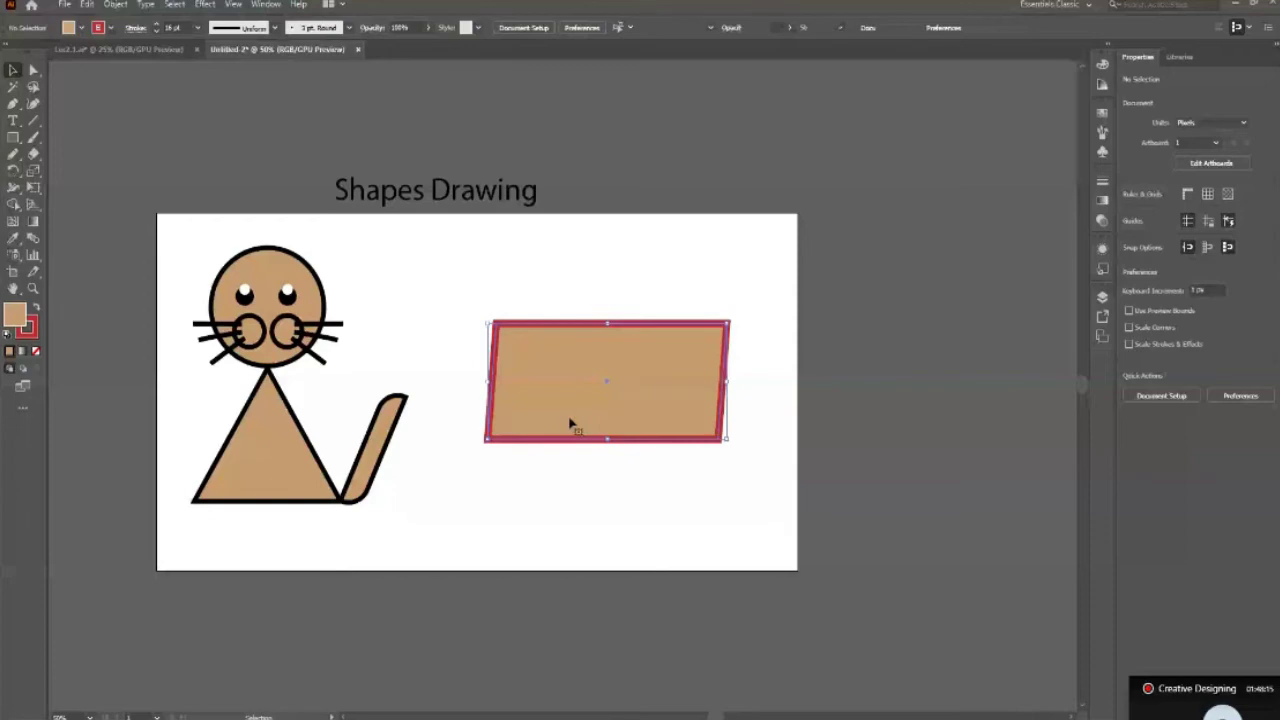
pyautogui.click(572, 424)
pyautogui.press('a')
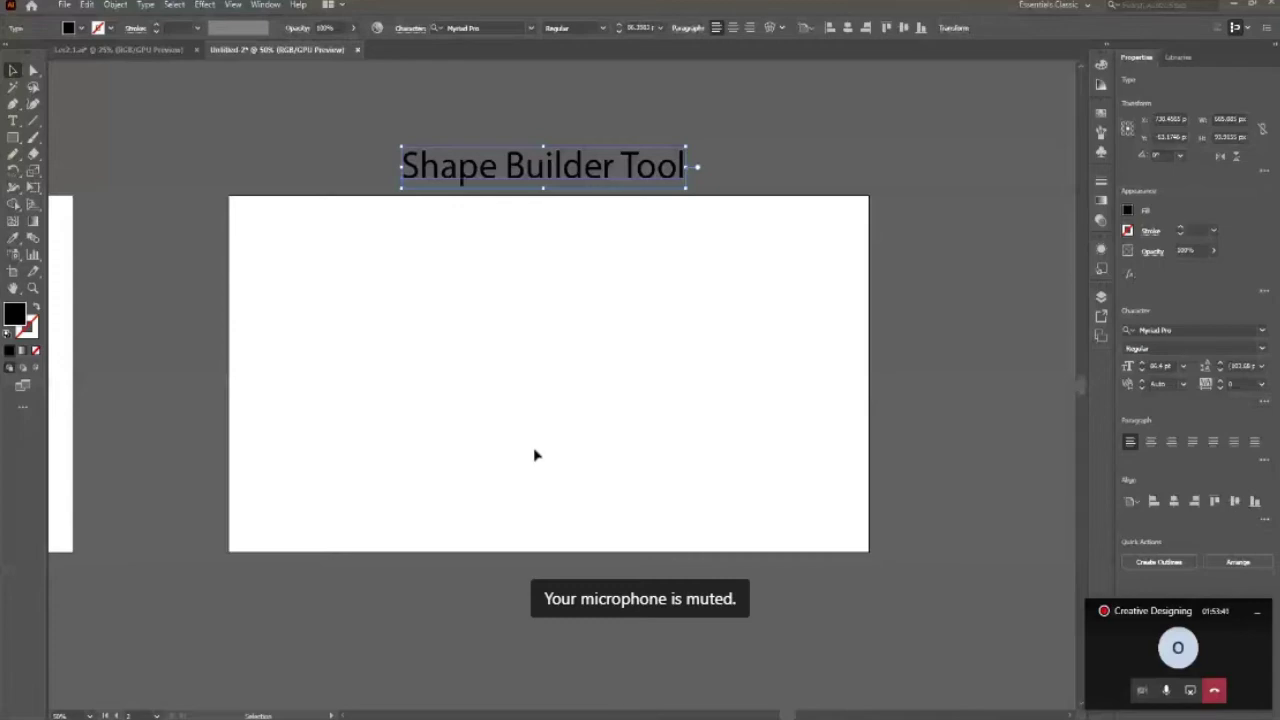
# Draw a 404 px square and swap fill and stroke for a 6 pt black outline.
pyautogui.click(376, 353)
pyautogui.press('m')
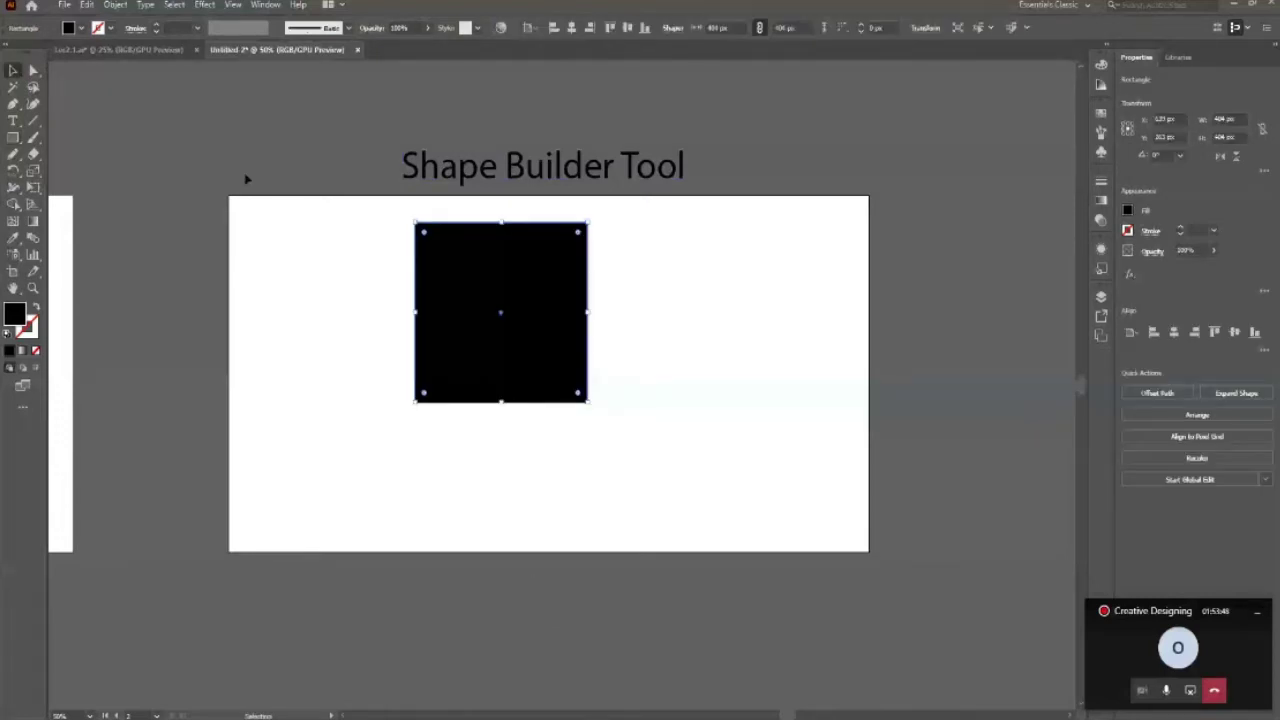
pyautogui.hotkey('shift', 'x')
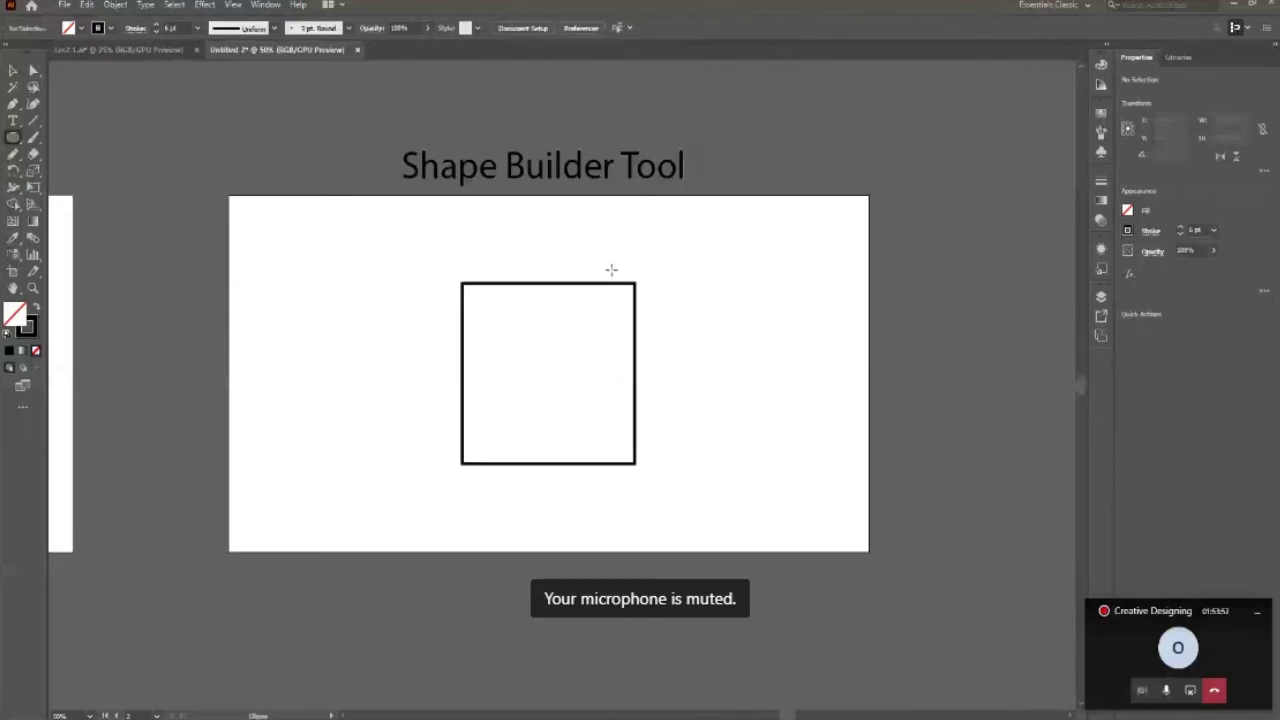
# Draw a 276 px circle on the square's top-right corner and copy it to both bottom corners.
pyautogui.moveTo(613, 258); pyautogui.dragTo(645, 310)
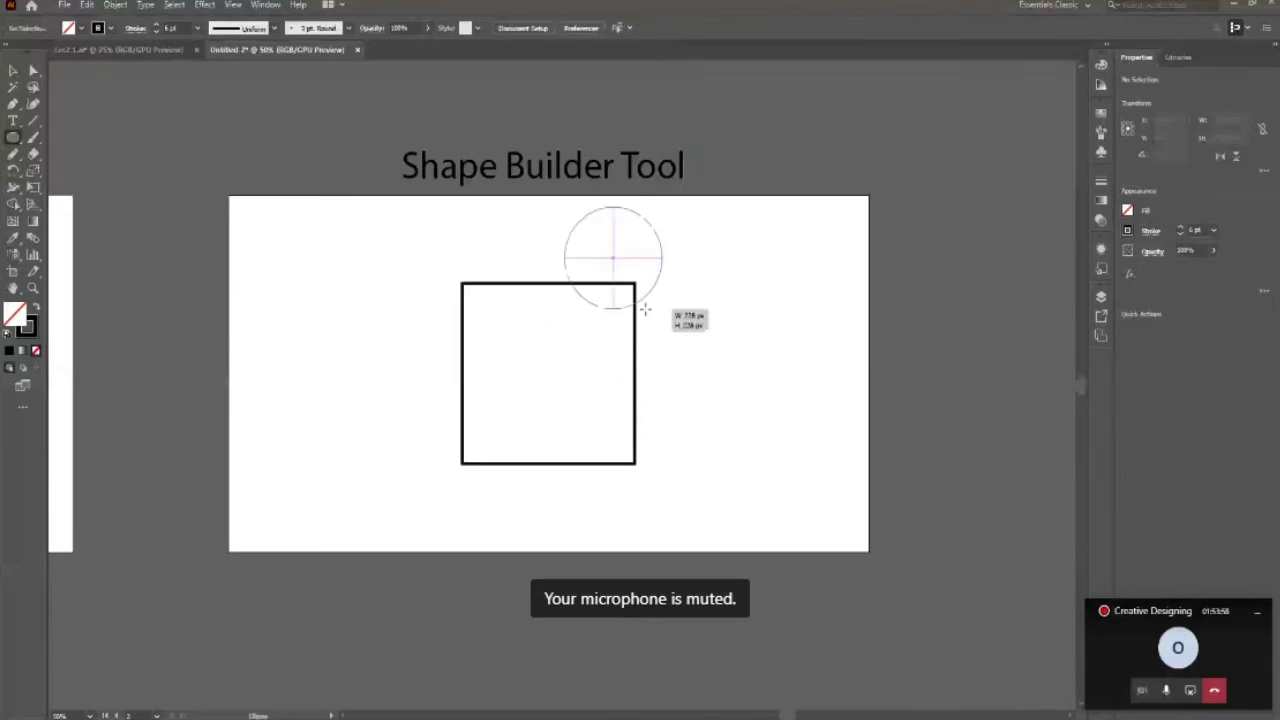
pyautogui.moveTo(645, 310); pyautogui.dragTo(673, 320)
pyautogui.press('v')
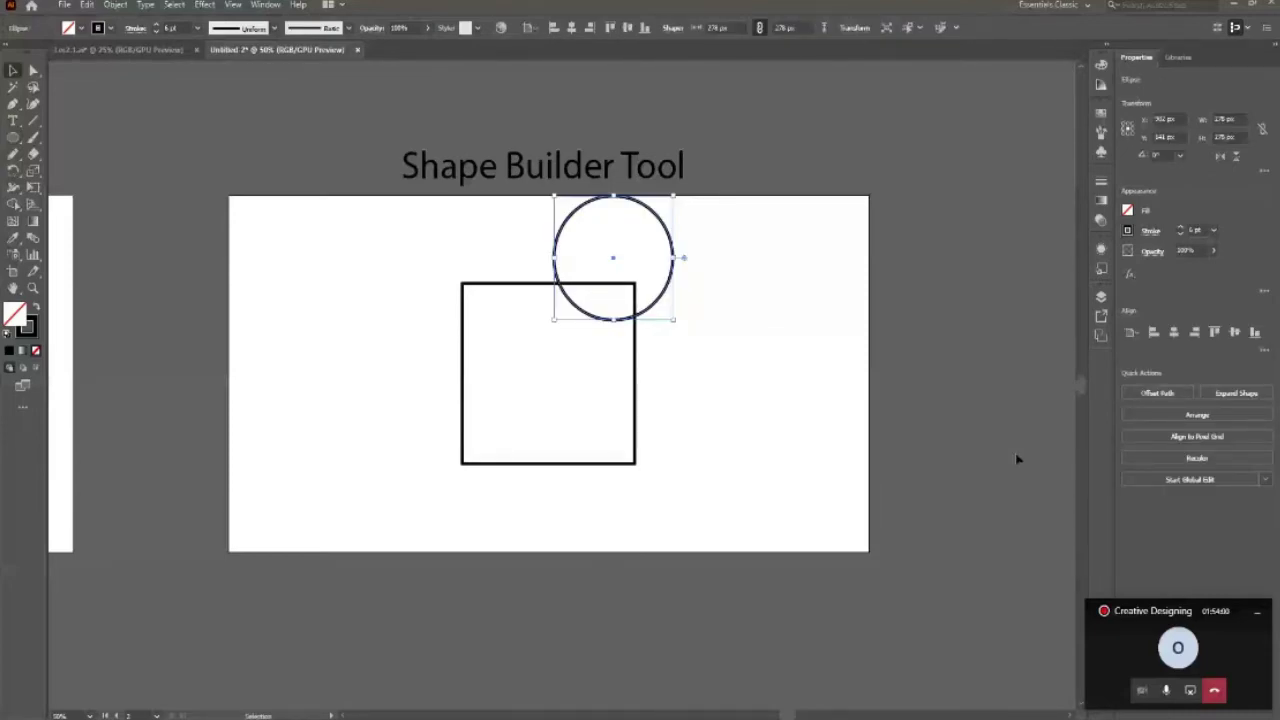
pyautogui.moveTo(613, 319); pyautogui.dragTo(634, 344)
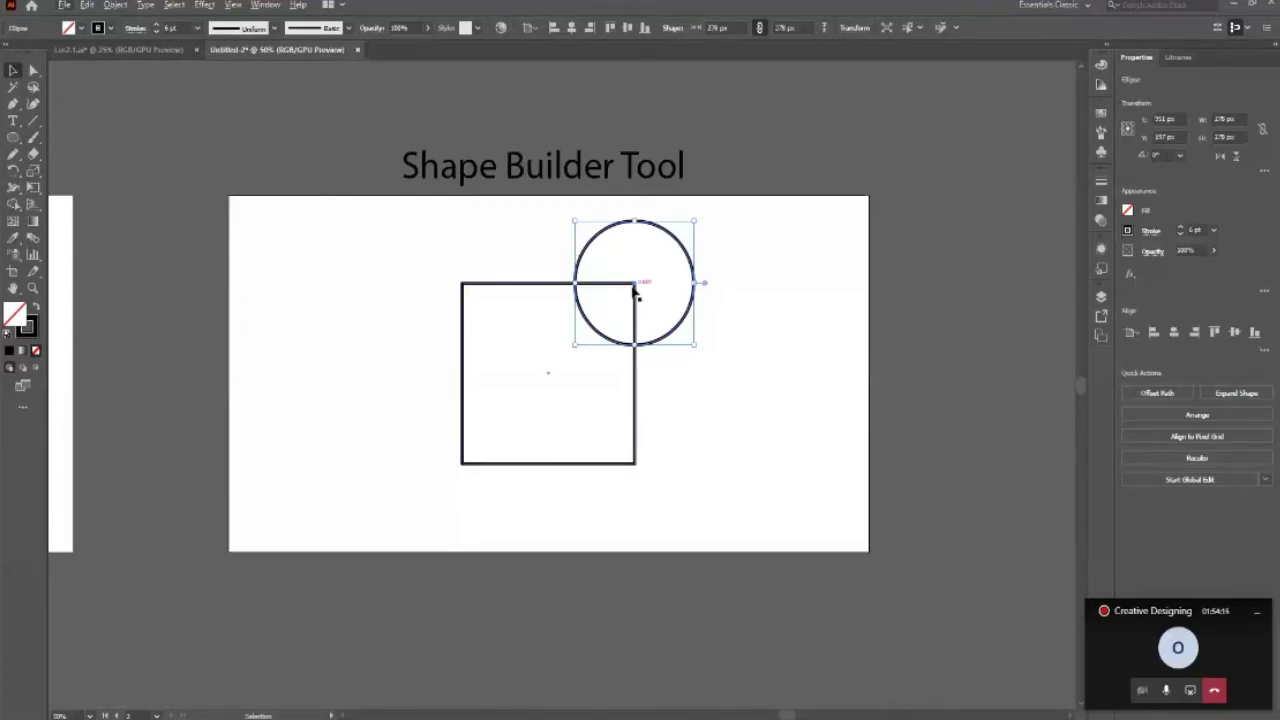
pyautogui.click(729, 300)
pyautogui.click(665, 333)
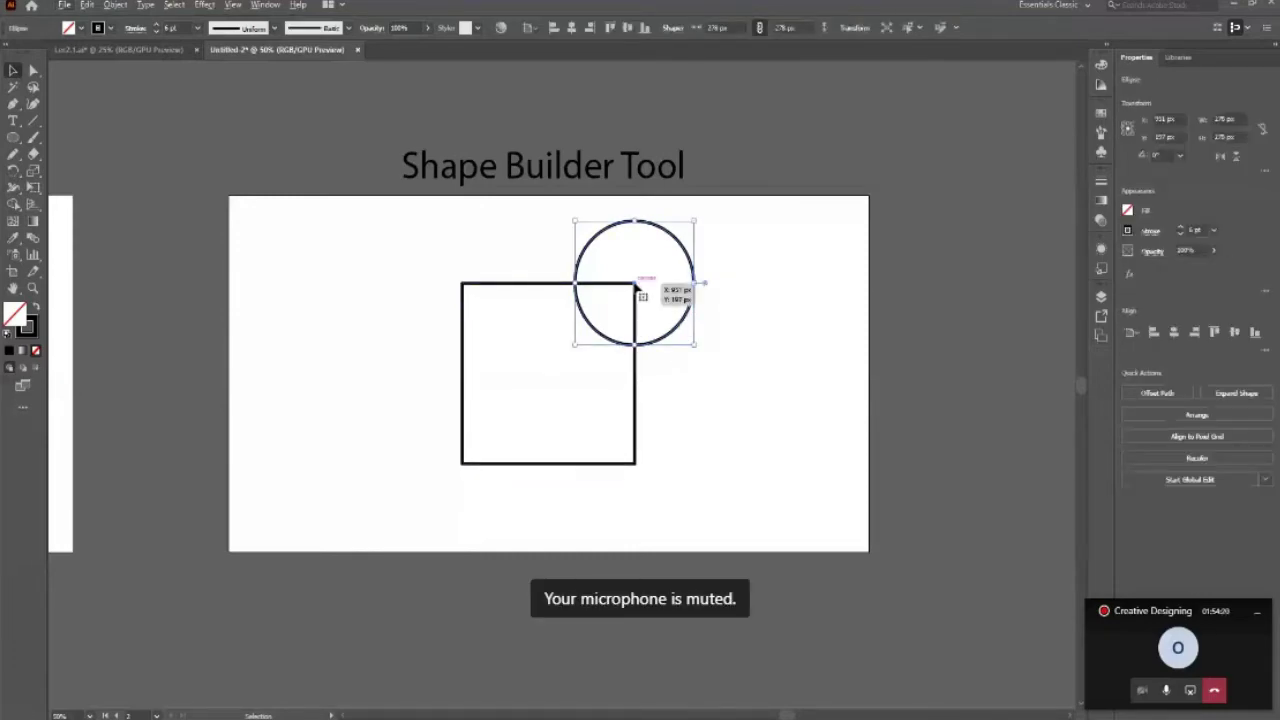
pyautogui.moveTo(635, 286); pyautogui.dragTo(636, 466)
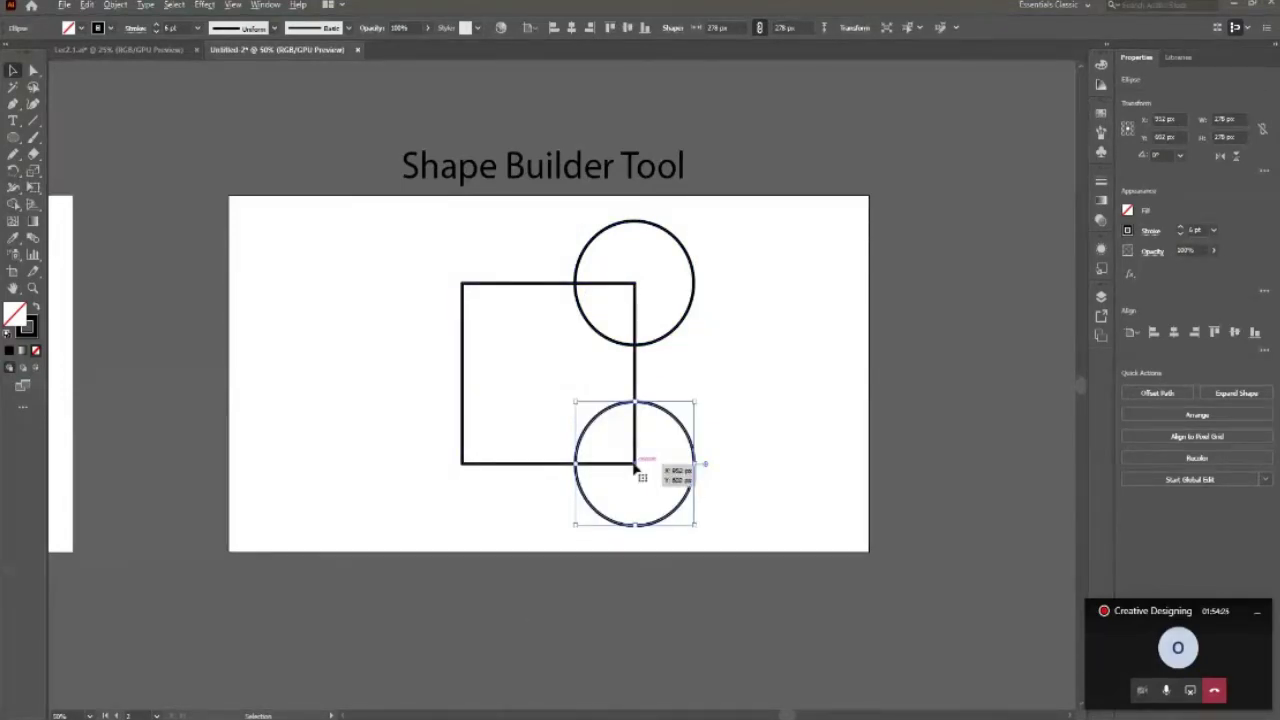
pyautogui.moveTo(636, 466); pyautogui.dragTo(462, 466)
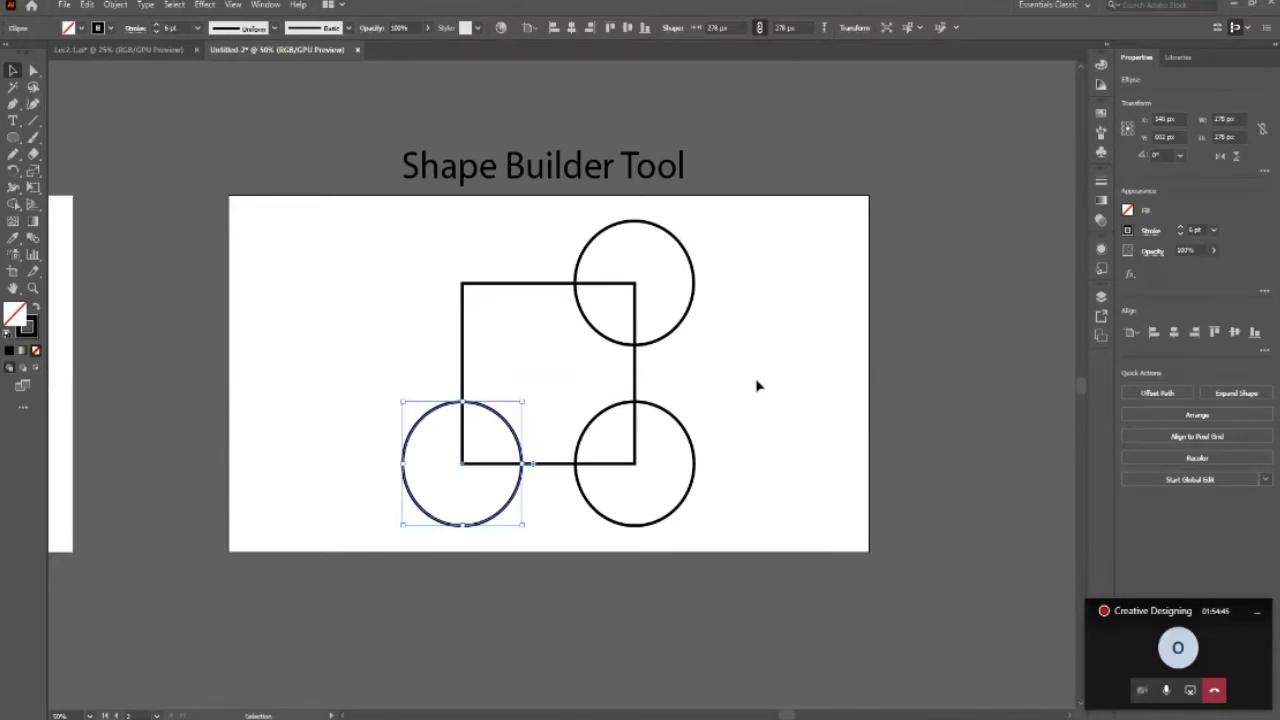
# Copy and paste the top-right circle, then delete the extra circle in the middle.
pyautogui.click(694, 334)
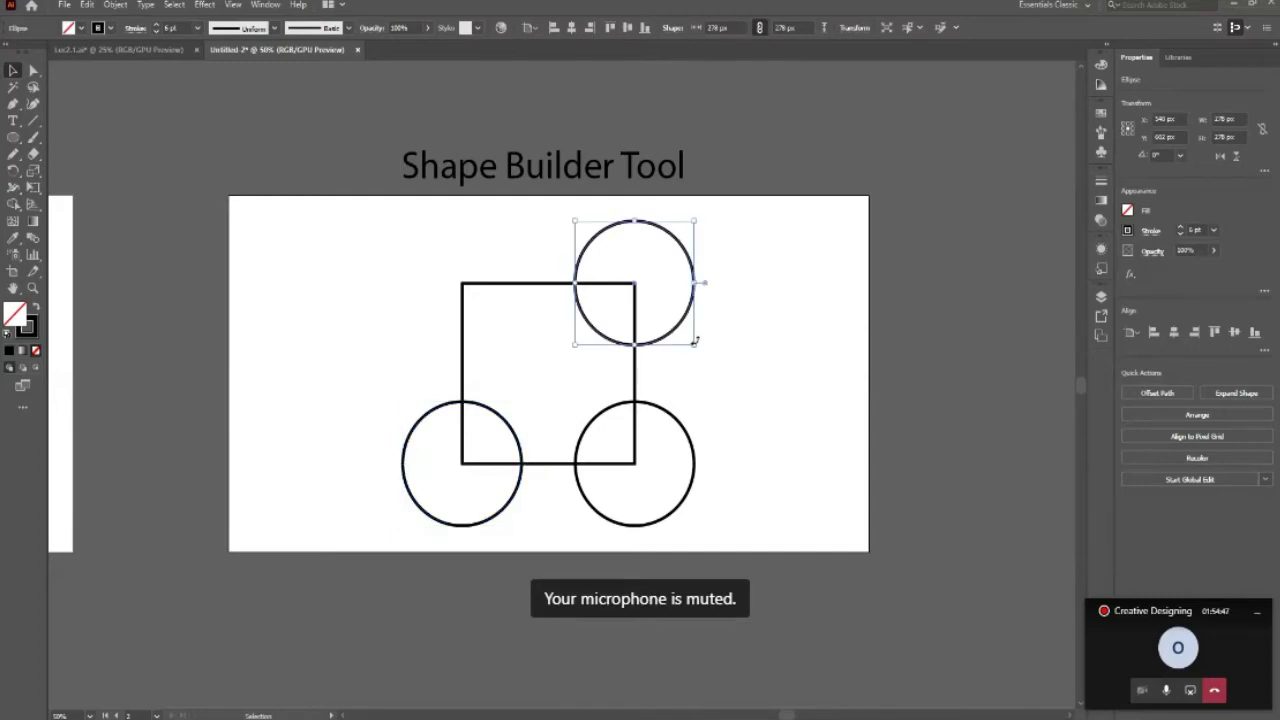
pyautogui.press('a')
pyautogui.hotkey('ctrl', 'c')
pyautogui.hotkey('ctrl', 'v')
pyautogui.press('v')
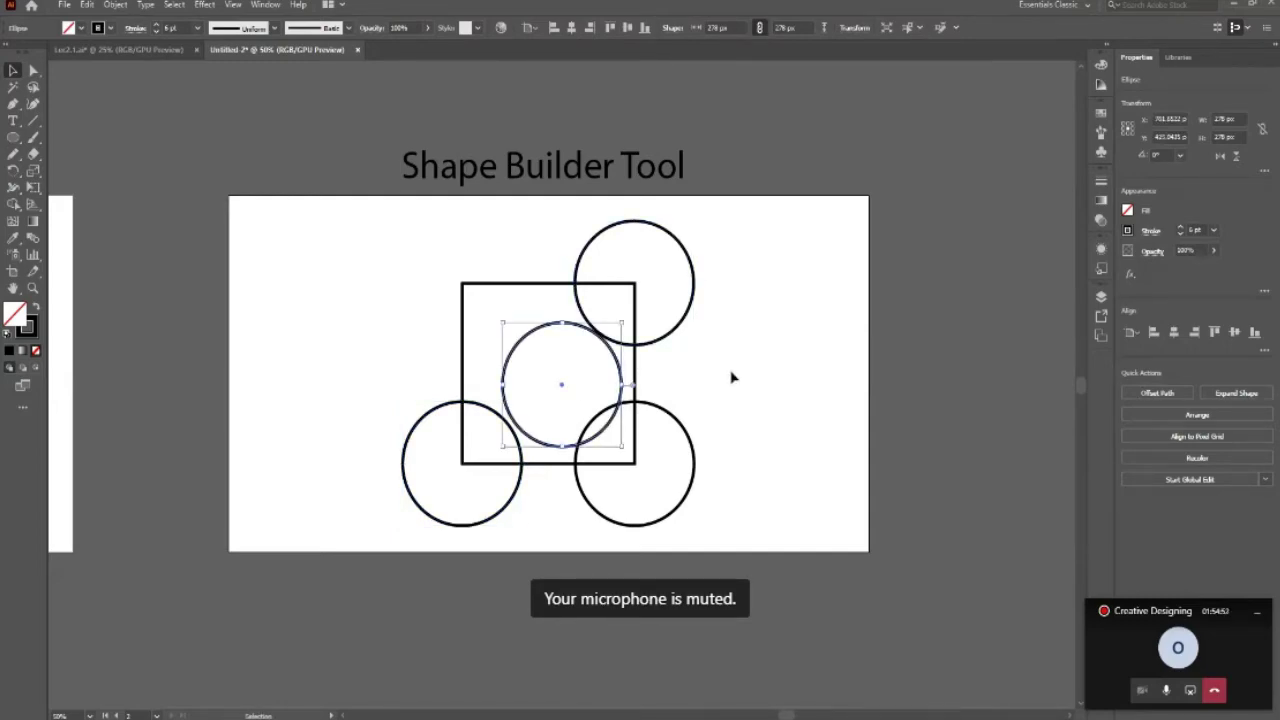
pyautogui.press('Delete')
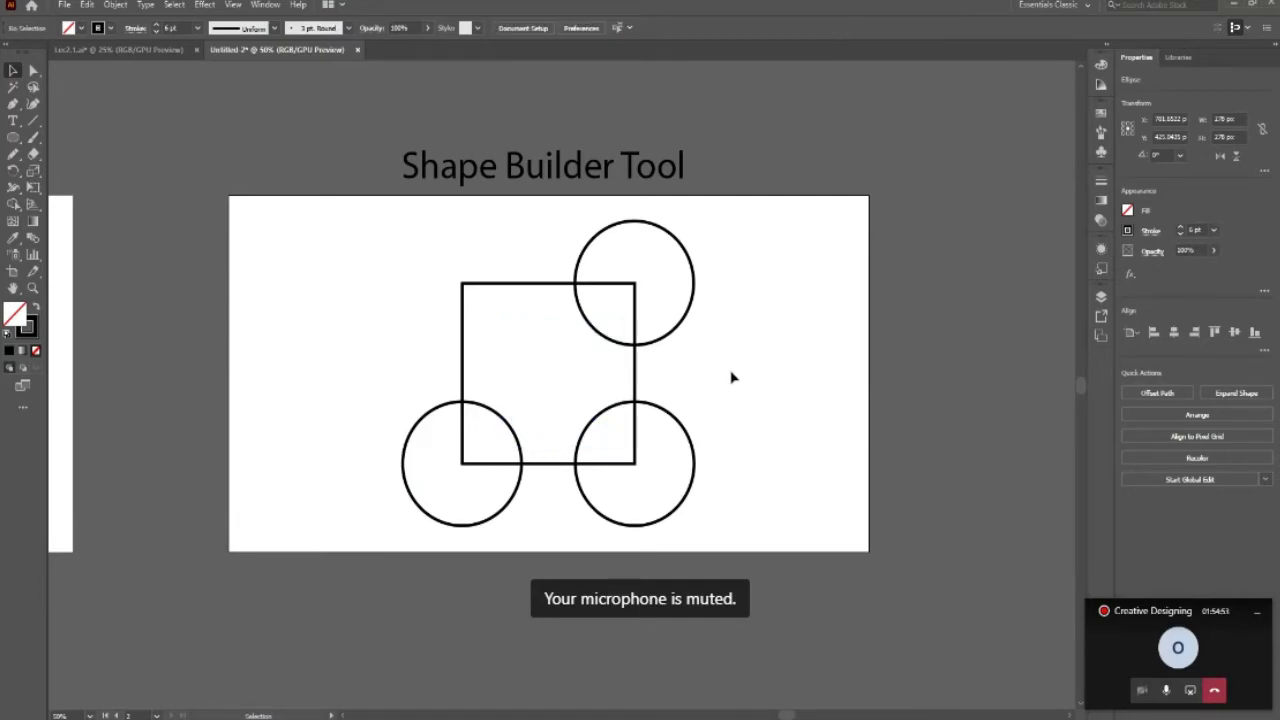
# Select the top-right circle and undo an accidental offset duplicate.
pyautogui.click(671, 341)
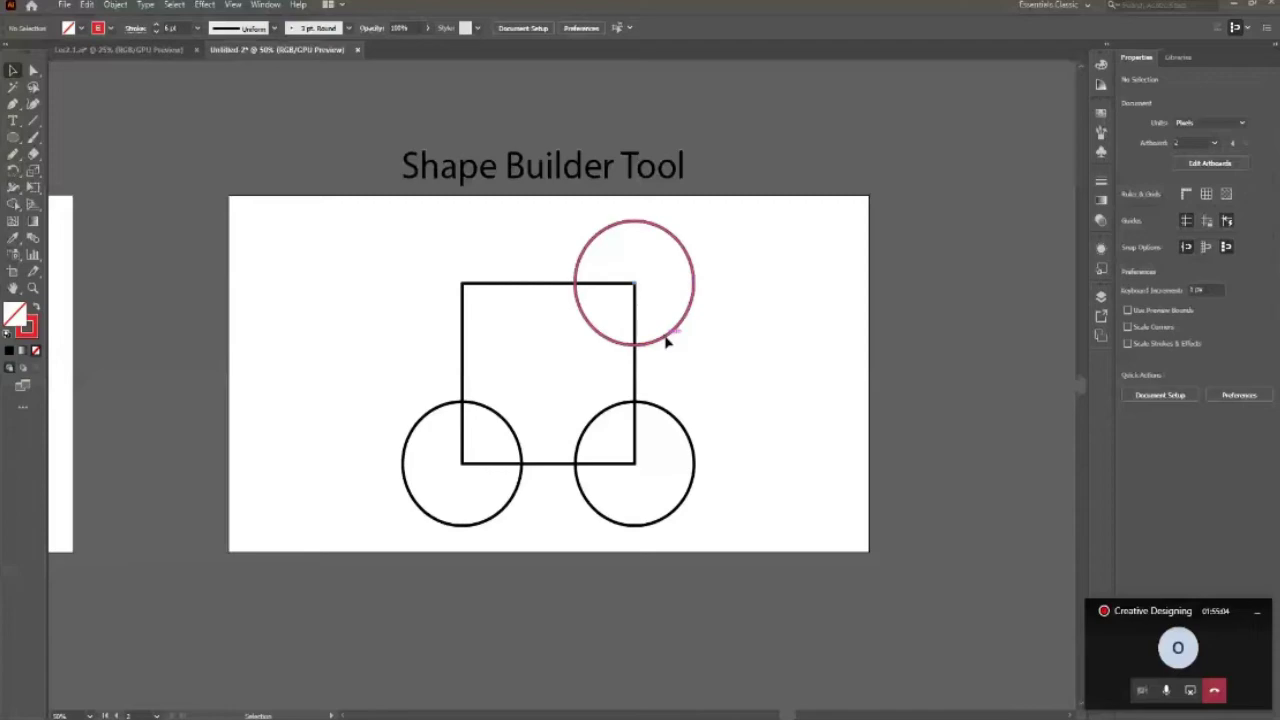
pyautogui.click(614, 338)
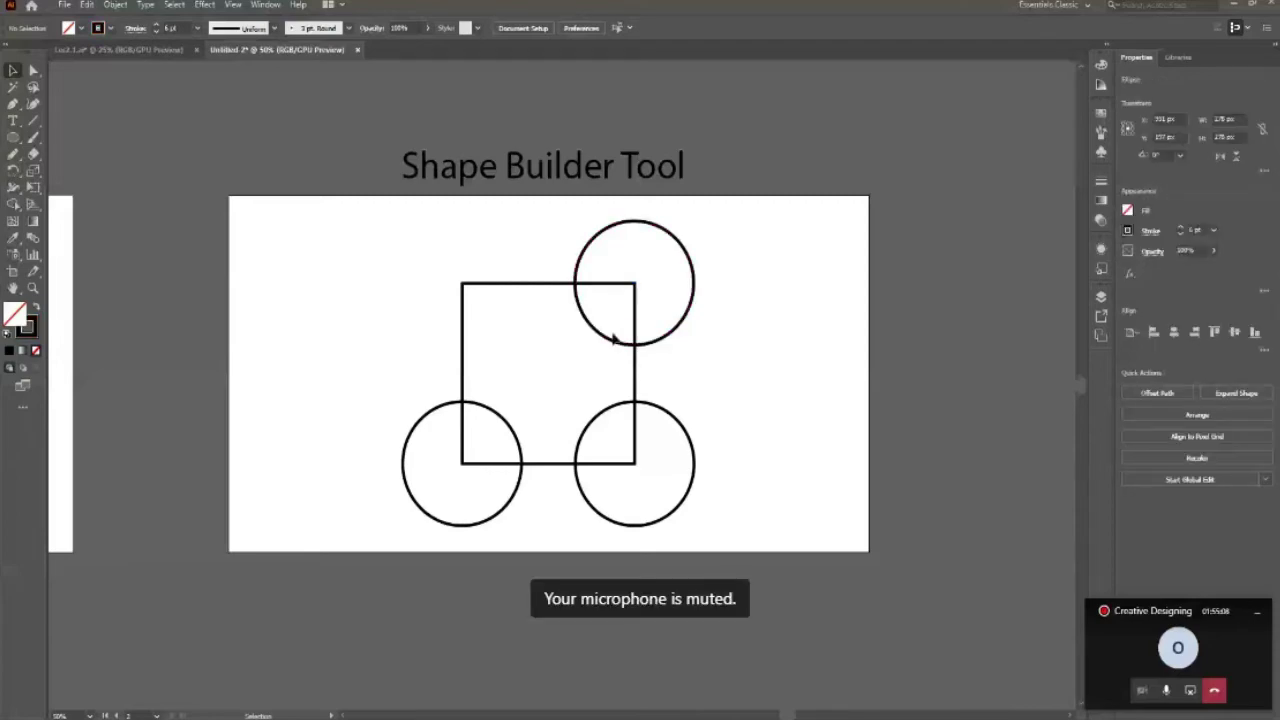
pyautogui.click(674, 334)
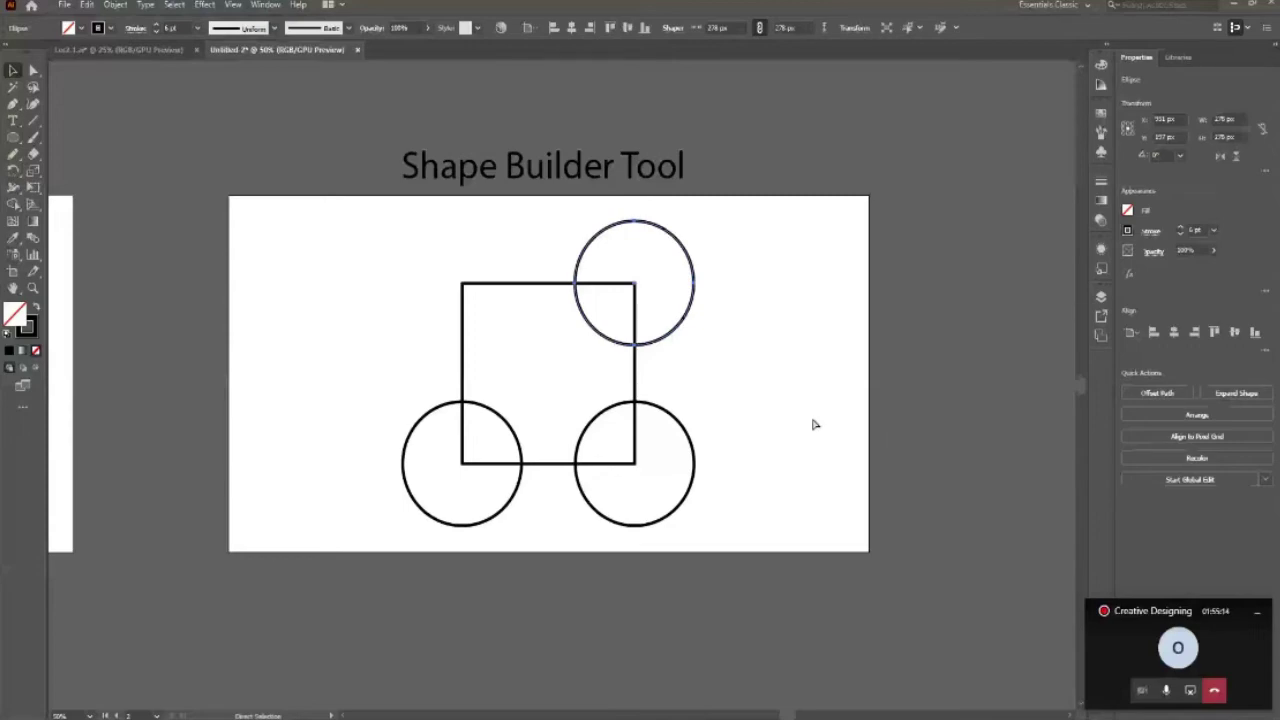
pyautogui.press('v')
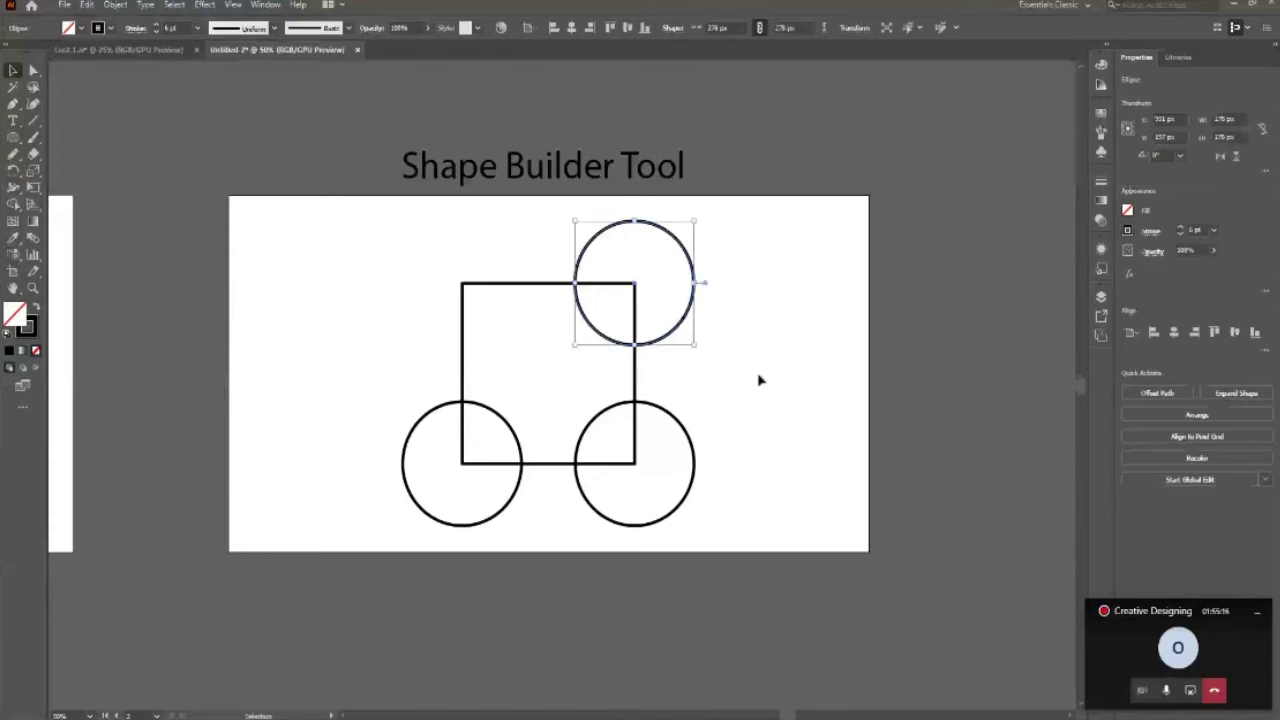
pyautogui.click(759, 380)
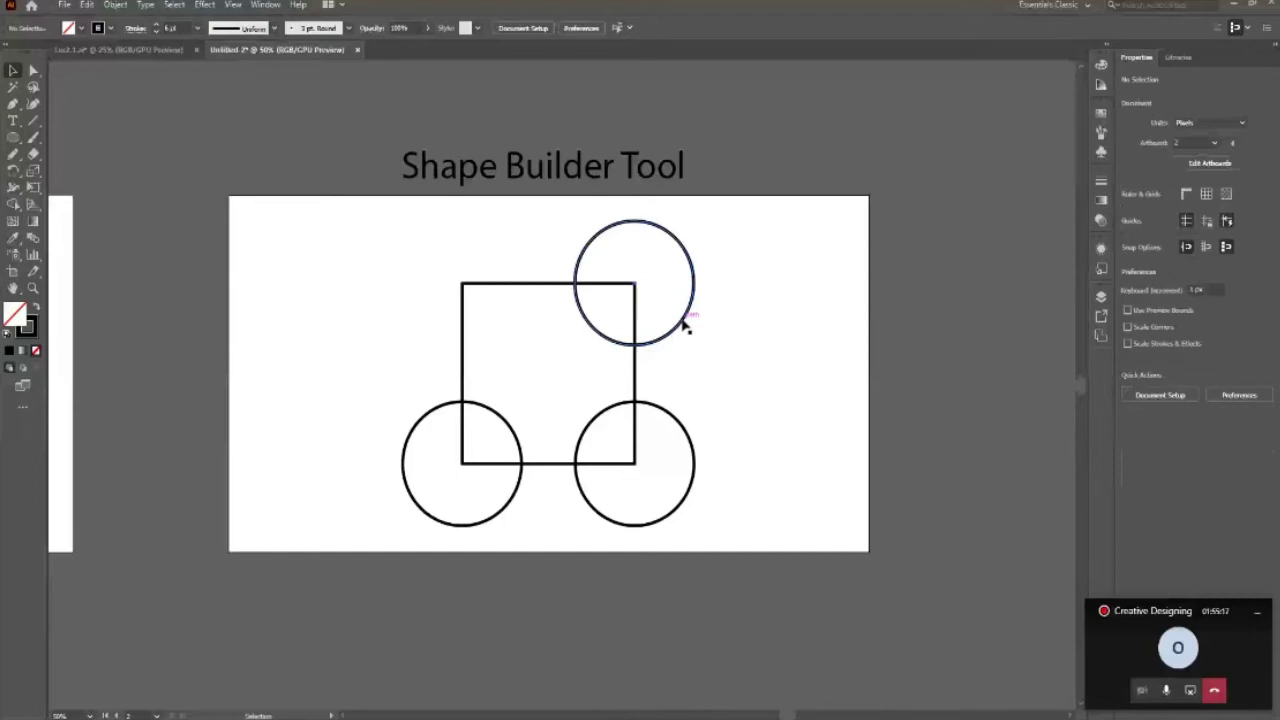
pyautogui.moveTo(686, 326); pyautogui.dragTo(703, 326)
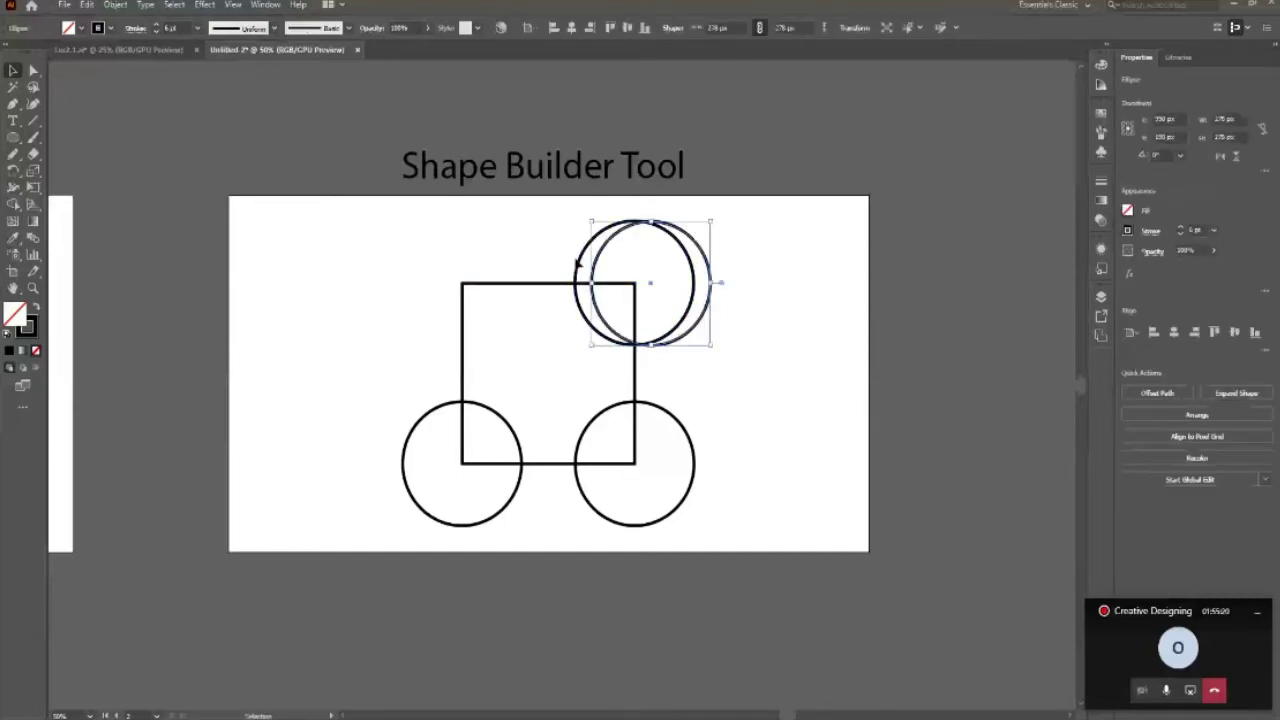
pyautogui.hotkey('ctrl', 'z')
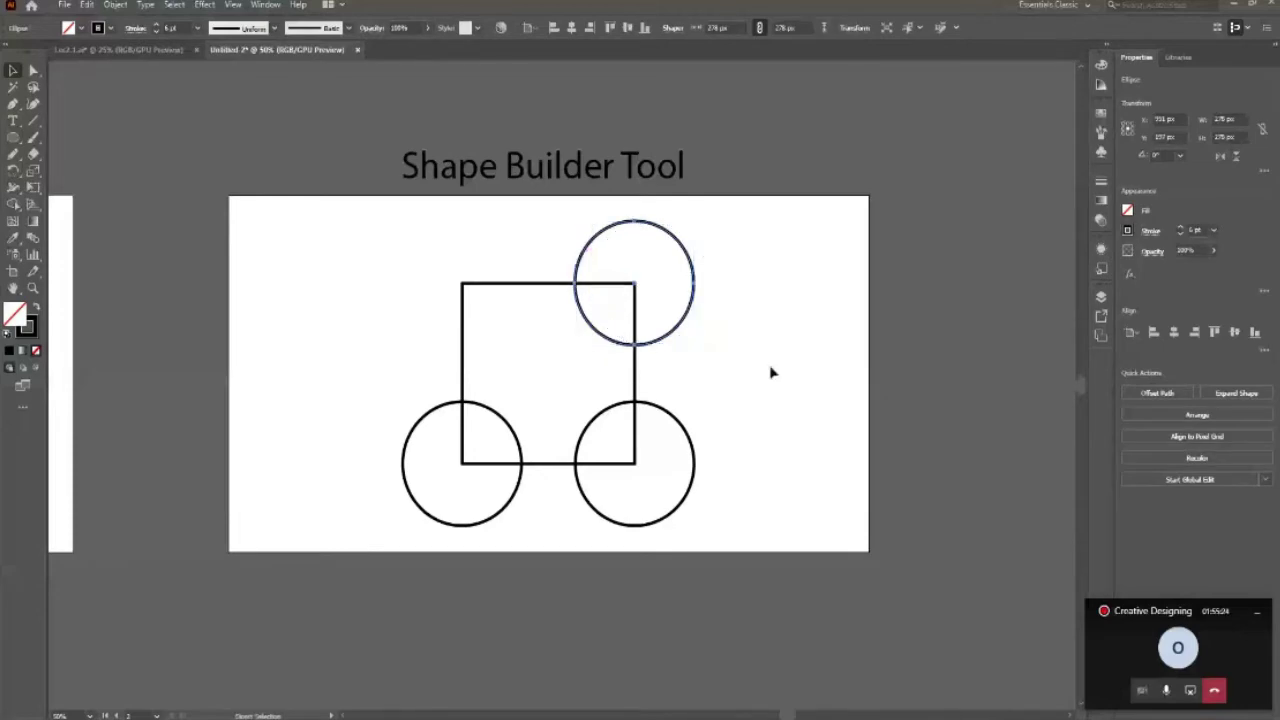
# Copy the top-right circle to the top-left corner and marquee-select all shapes.
pyautogui.click(771, 373)
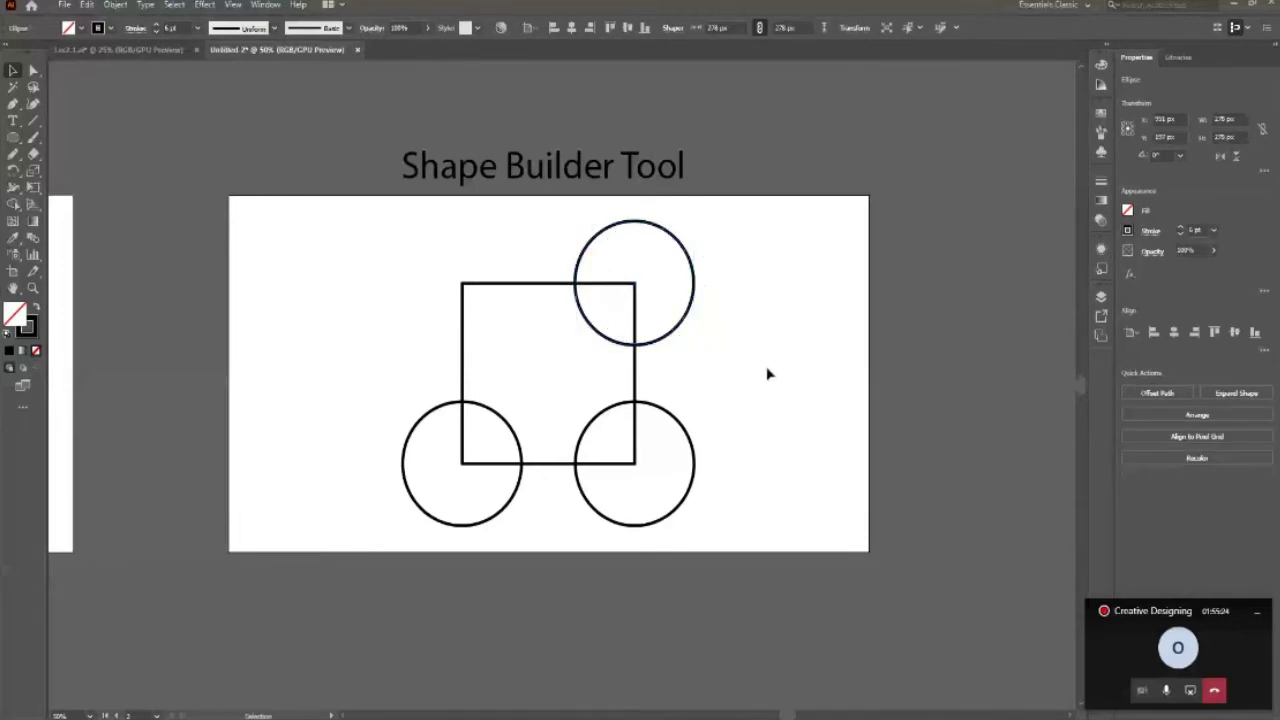
pyautogui.click(691, 314)
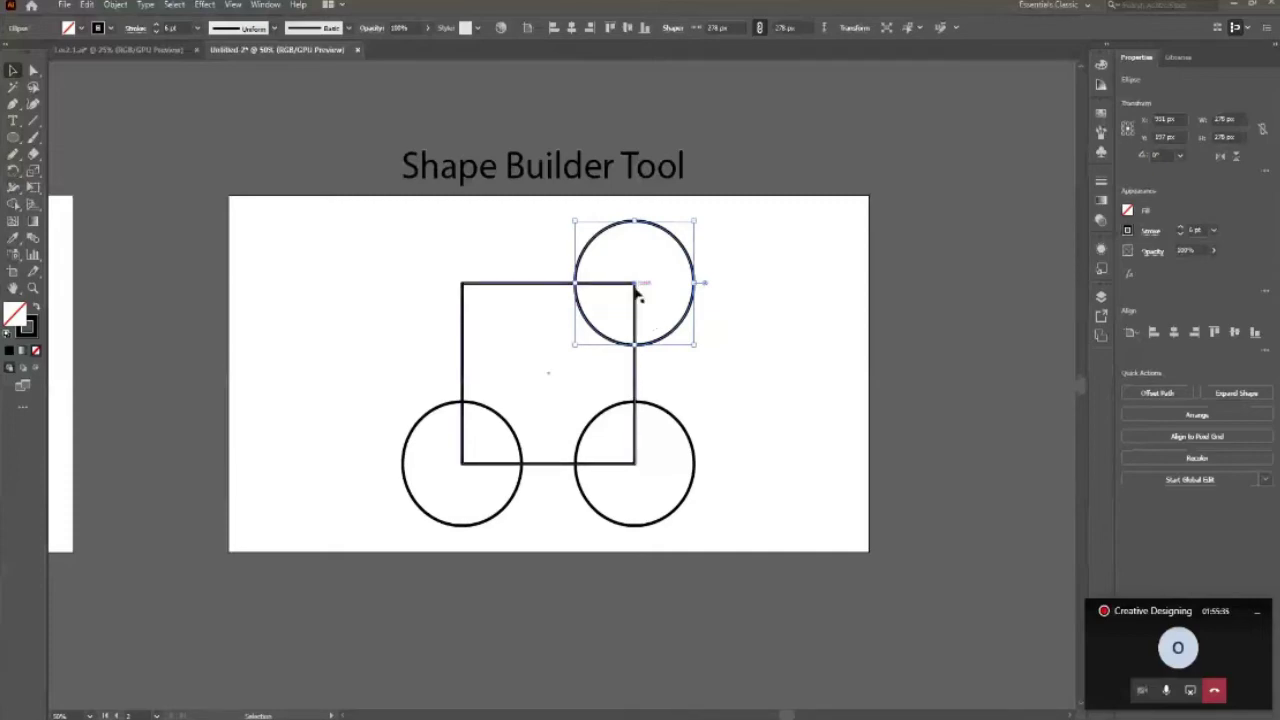
pyautogui.moveTo(636, 287); pyautogui.dragTo(463, 287)
pyautogui.click(301, 397)
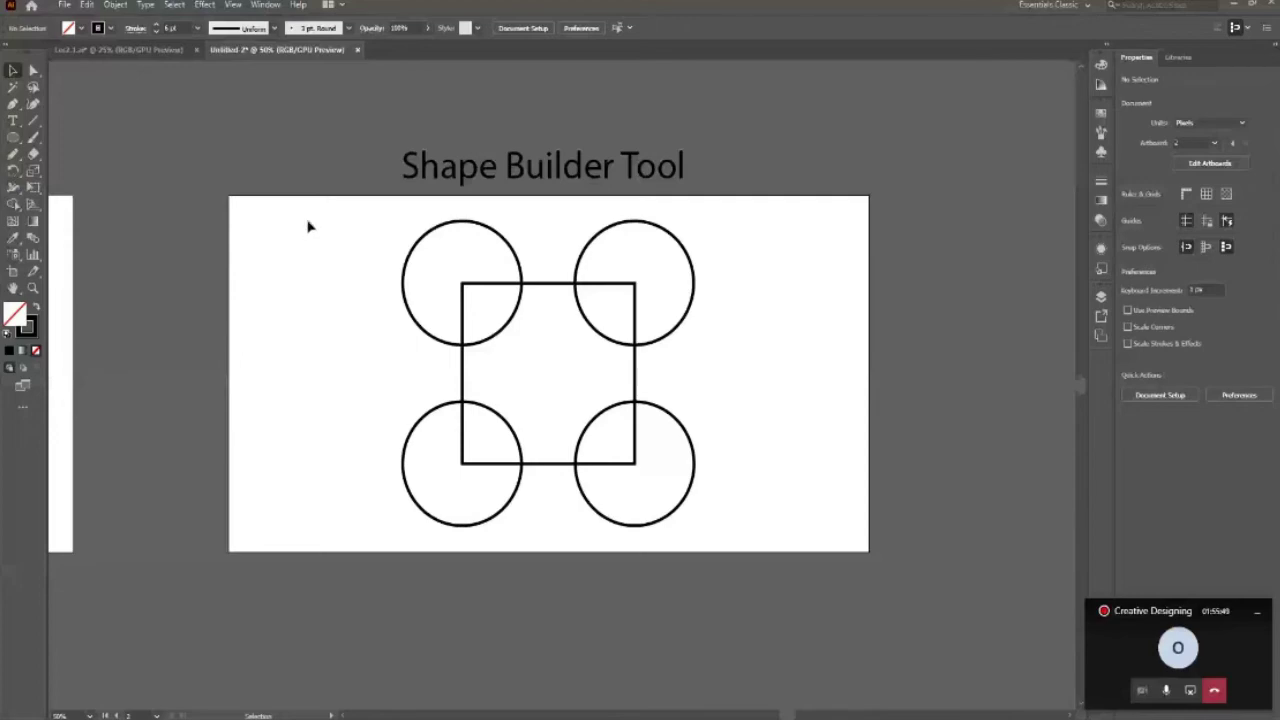
pyautogui.moveTo(308, 222); pyautogui.dragTo(806, 593)
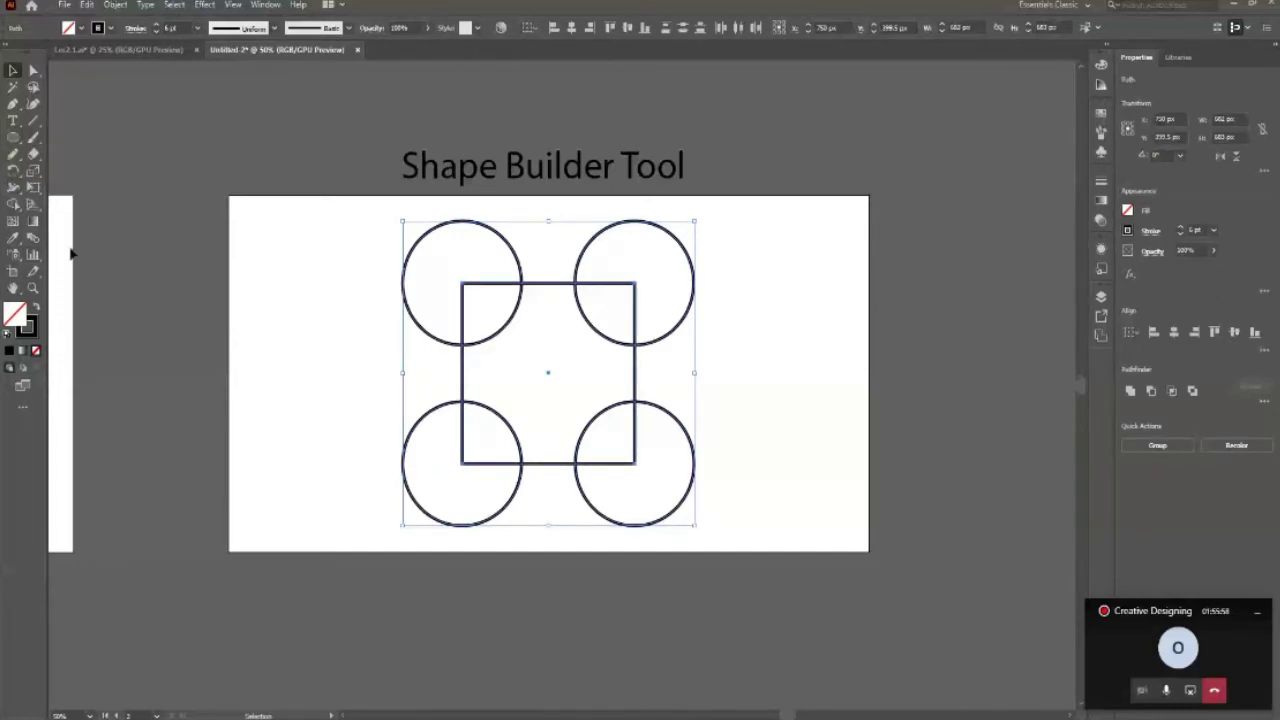
# With the Shape Builder Tool, Alt-drag across the square's top-left overlap to delete it.
pyautogui.moveTo(13, 204); pyautogui.dragTo(120, 206)
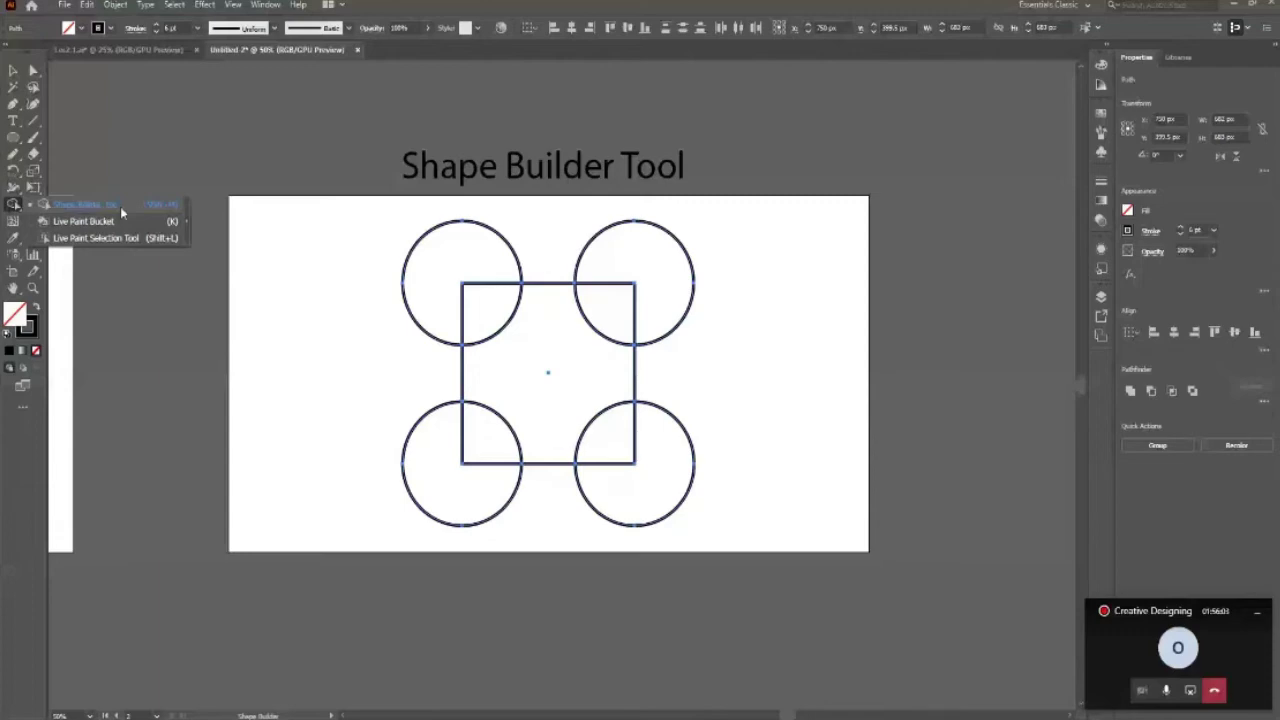
pyautogui.click(120, 206)
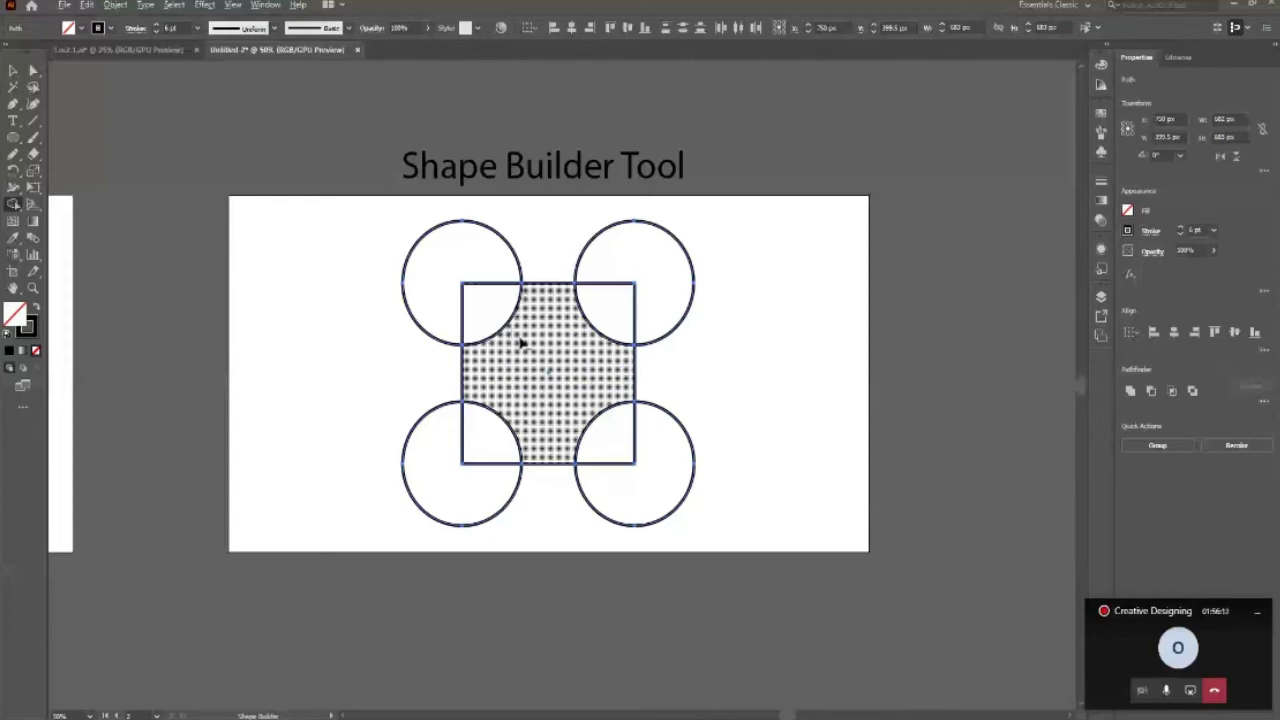
pyautogui.moveTo(522, 343); pyautogui.dragTo(497, 328)
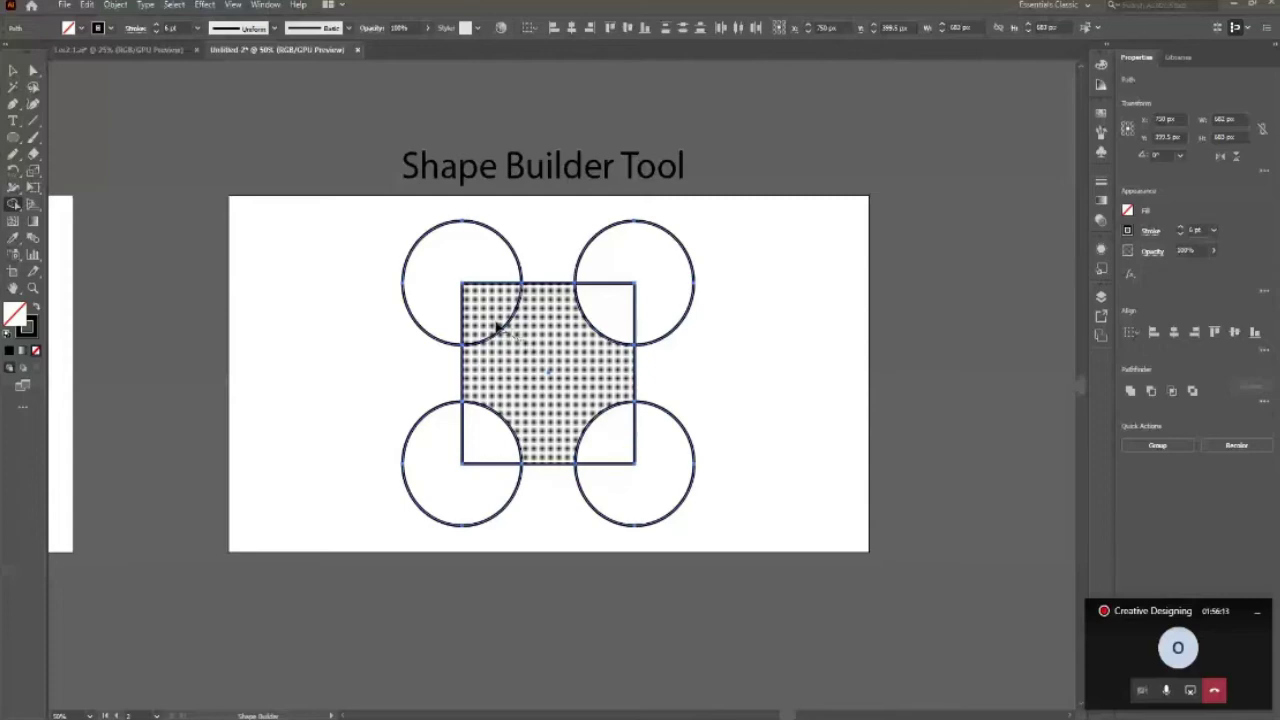
pyautogui.moveTo(497, 328); pyautogui.dragTo(521, 353)
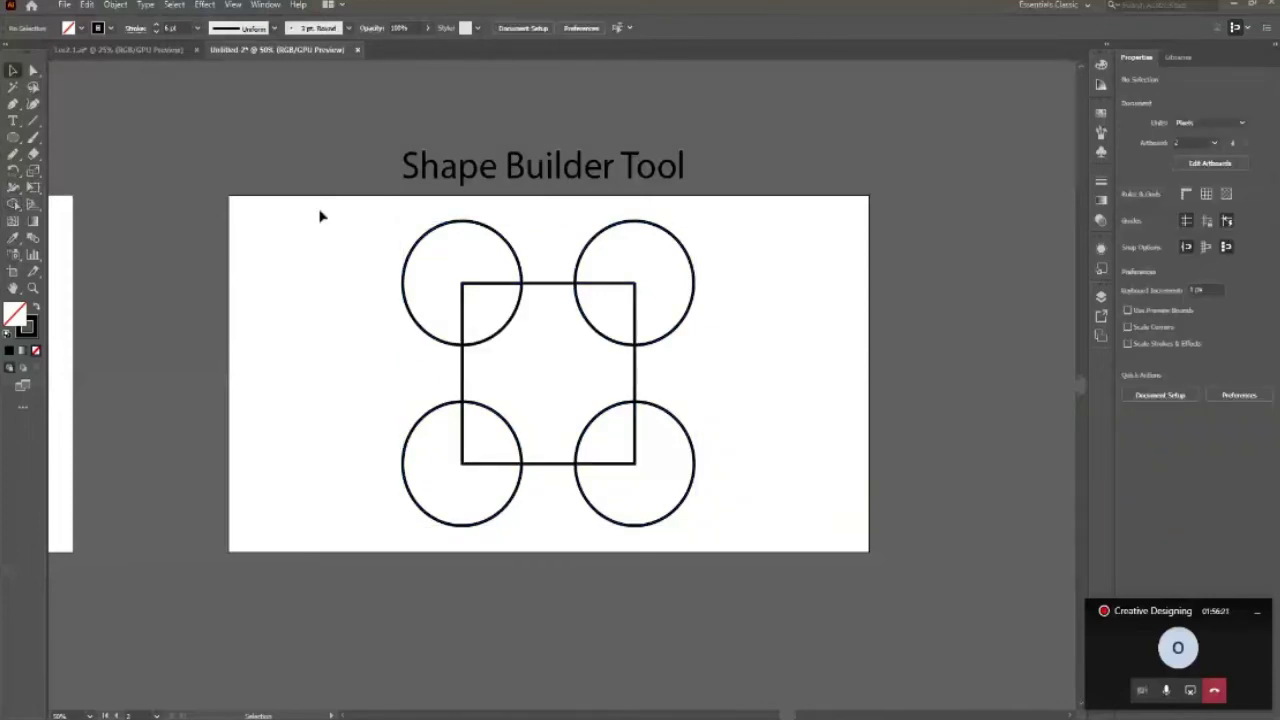
# Try an orange fill on all the shapes, then undo it and deselect.
pyautogui.hotkey('ctrl', 'a')
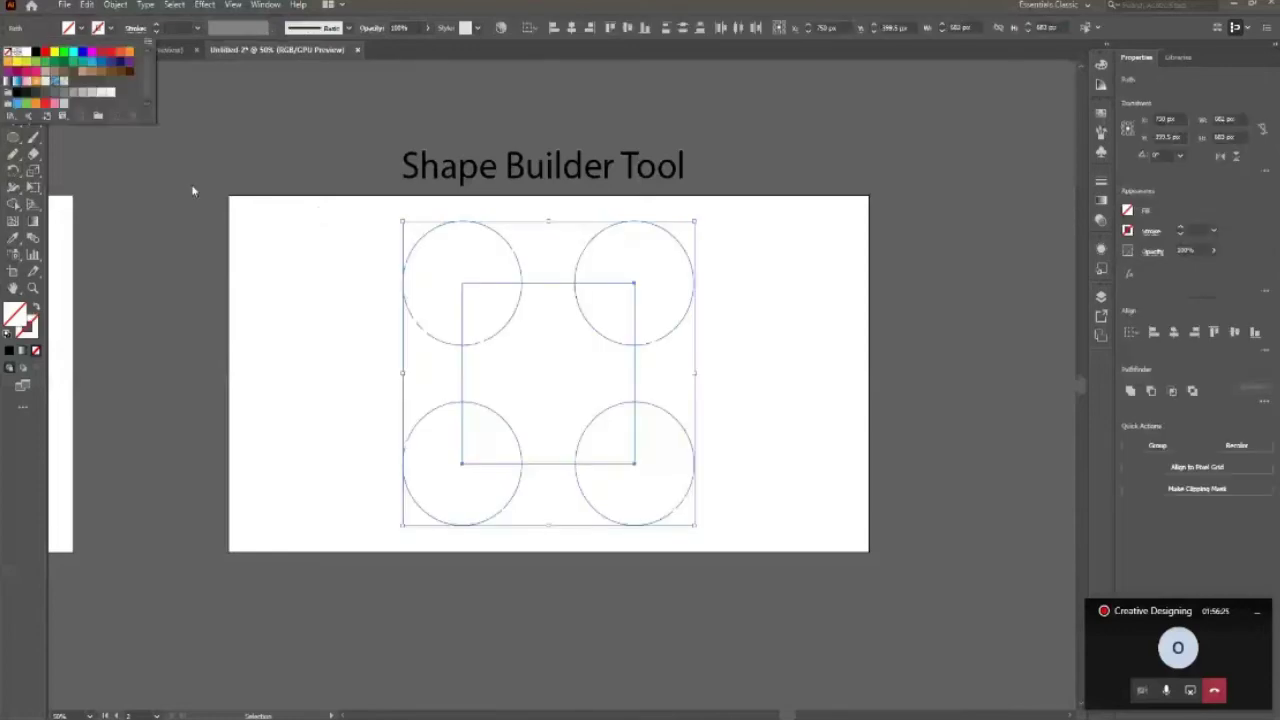
pyautogui.click(84, 28)
pyautogui.click(84, 28)
pyautogui.click(129, 53)
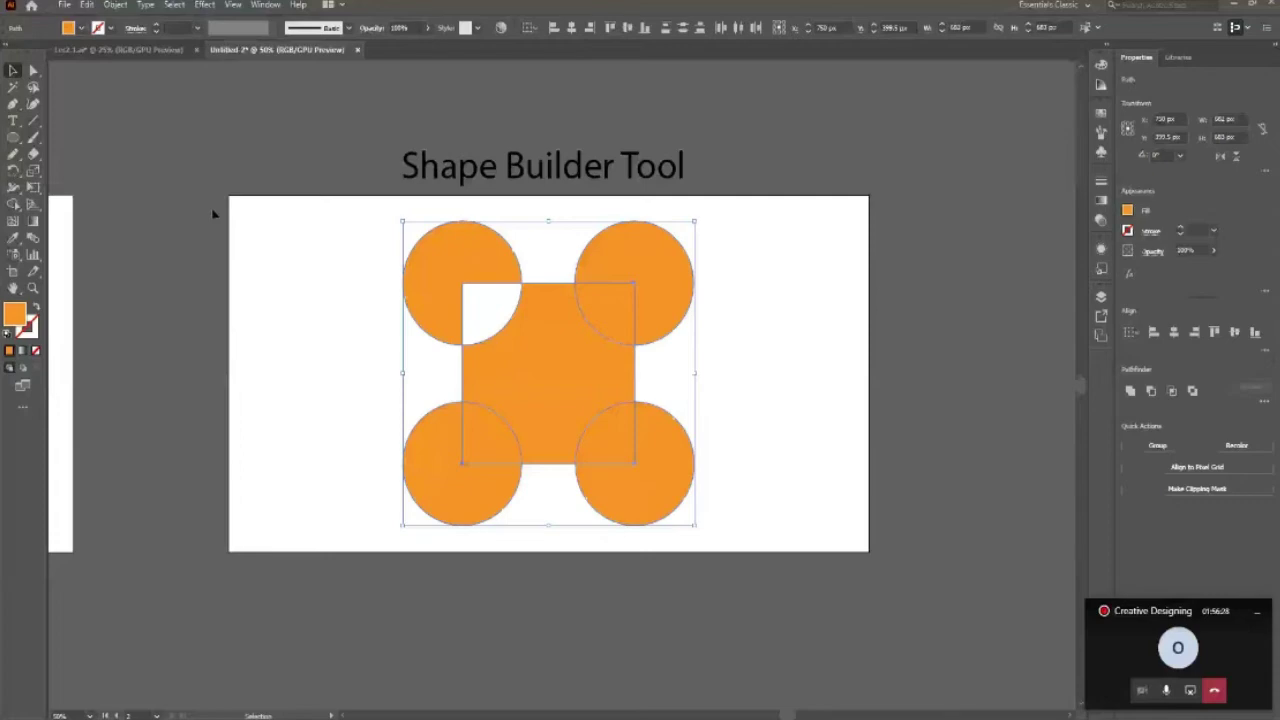
pyautogui.hotkey('ctrl', 'z')
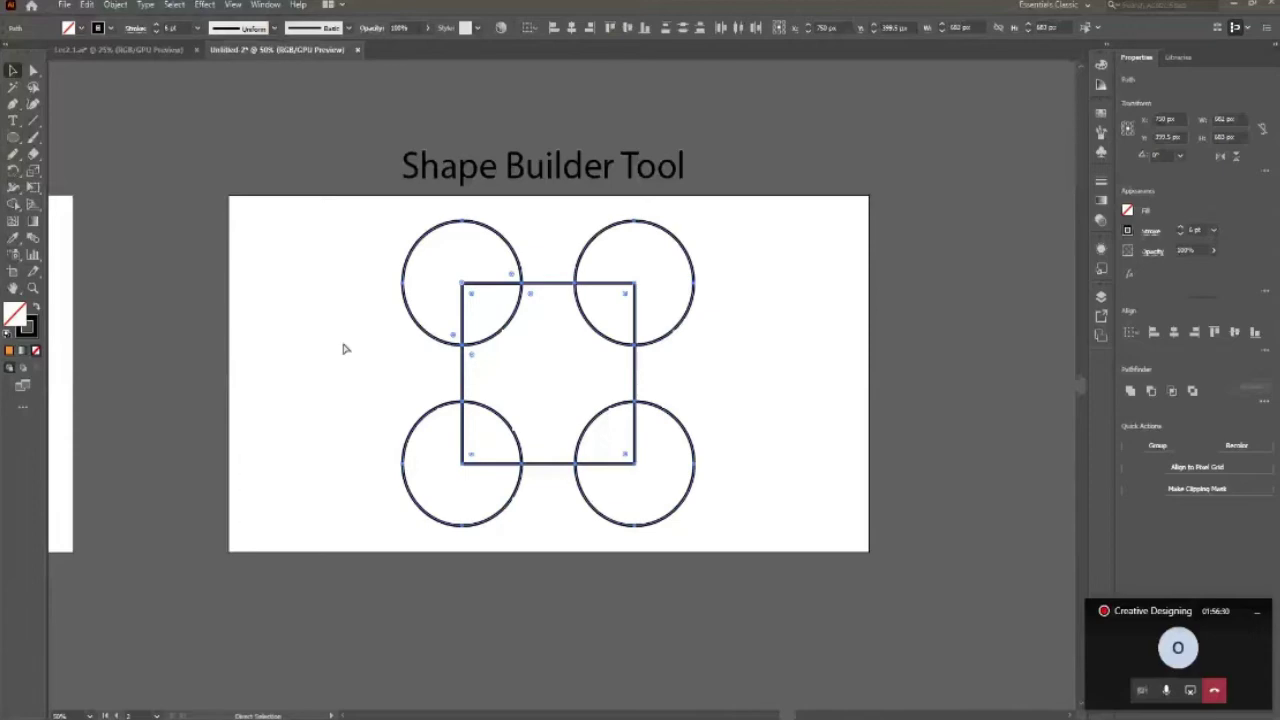
pyautogui.click(921, 576)
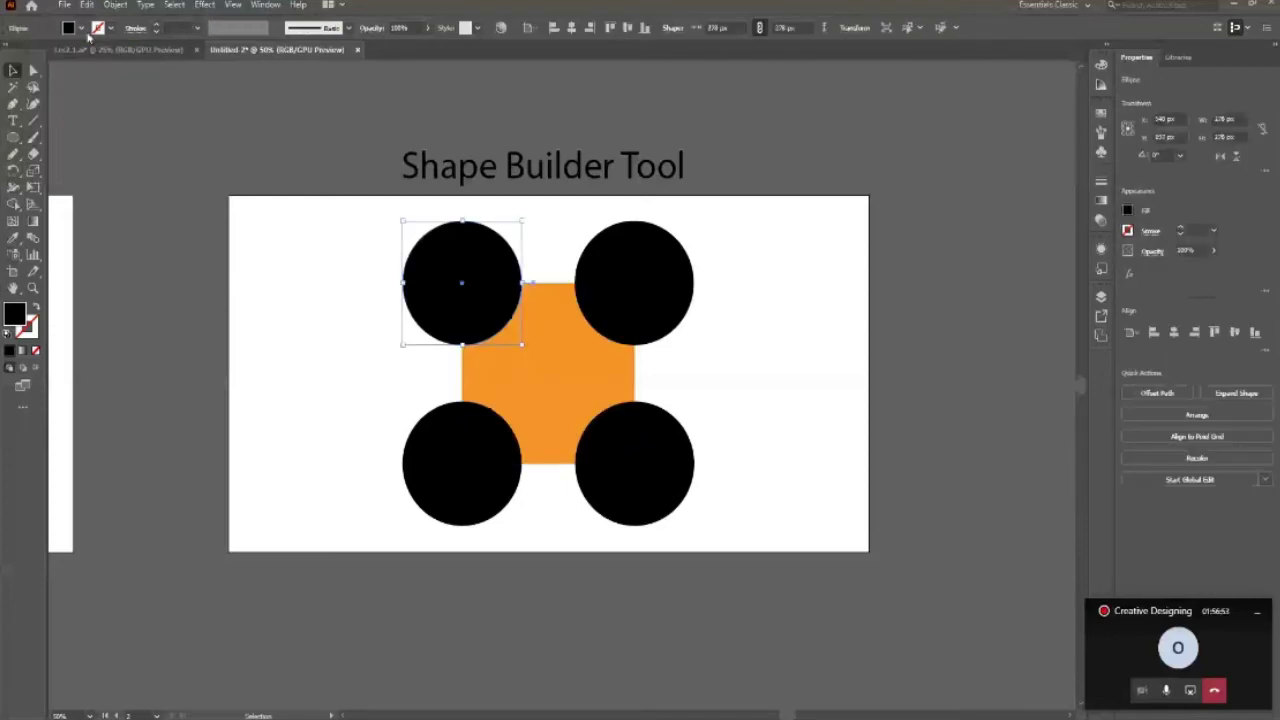
# Fill the top-left circle orange-red and the top-right circle red.
pyautogui.click(82, 28)
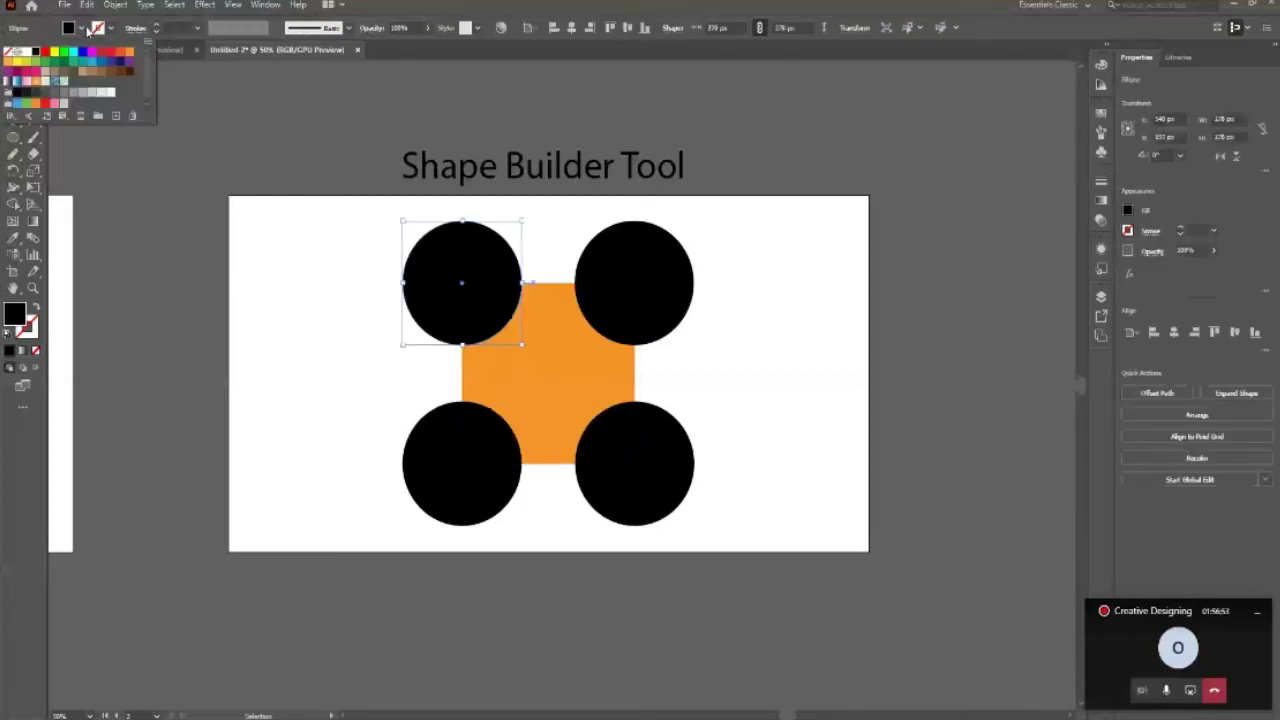
pyautogui.click(118, 58)
pyautogui.click(625, 292)
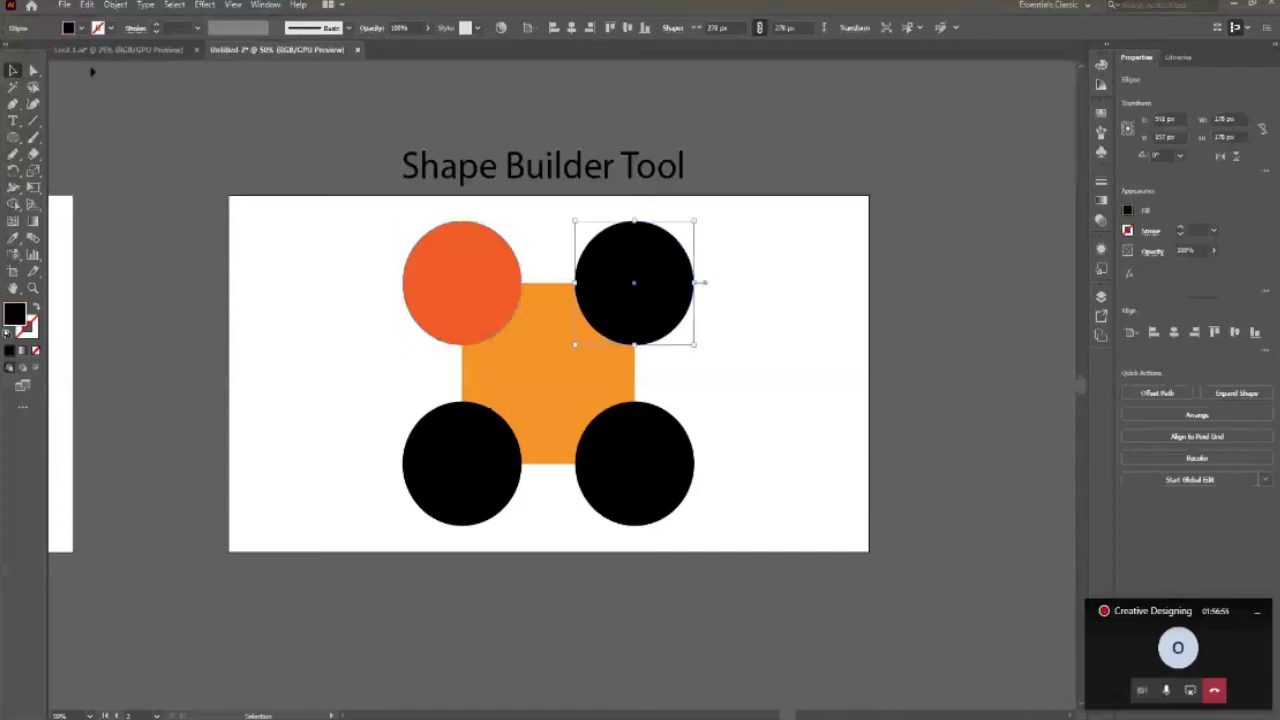
pyautogui.click(82, 28)
pyautogui.click(100, 54)
pyautogui.click(197, 208)
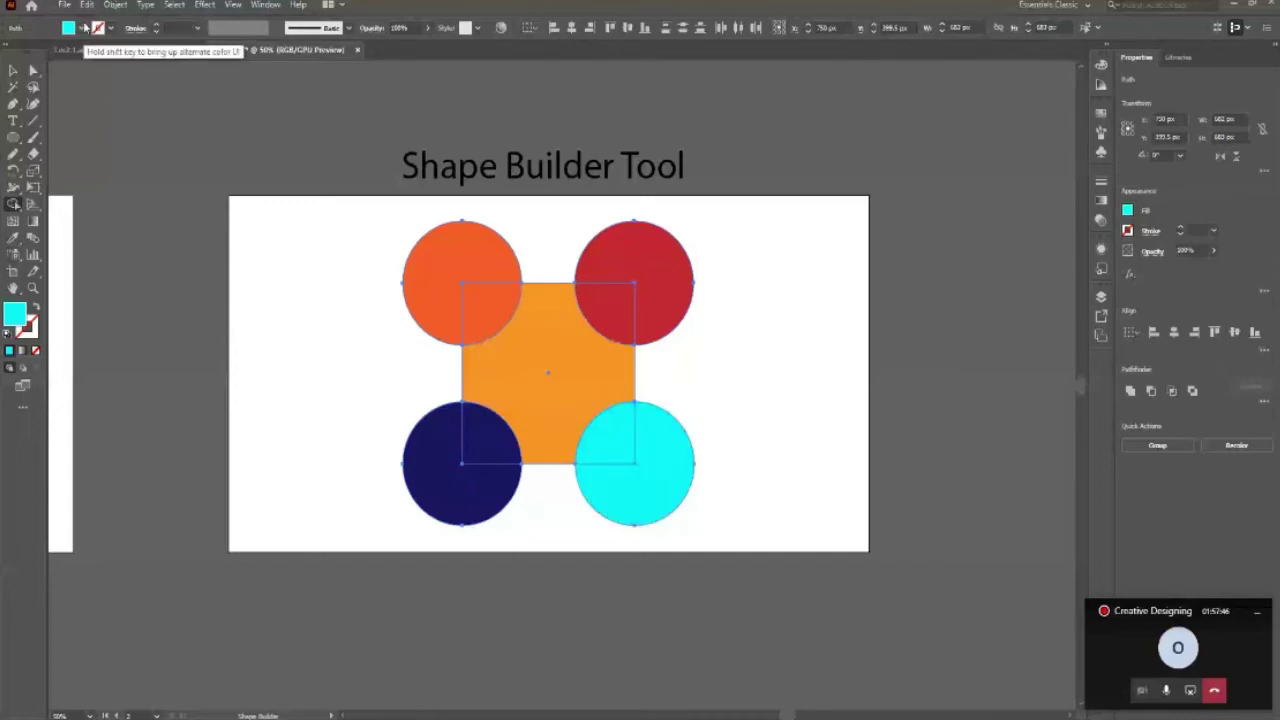
# Select the four coloured circles and orange square, zoom in, and activate Shape Builder (Shift+M).
pyautogui.press('v')
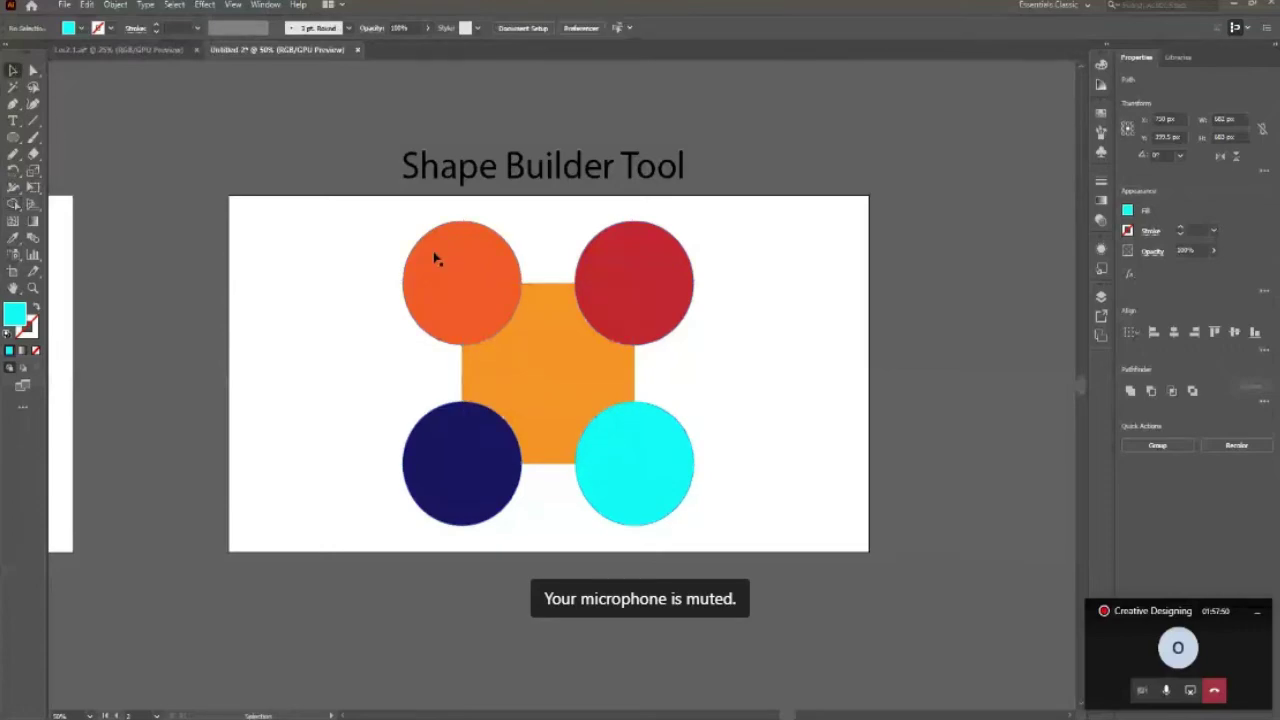
pyautogui.click(286, 257)
pyautogui.hotkey('ctrl', 'a')
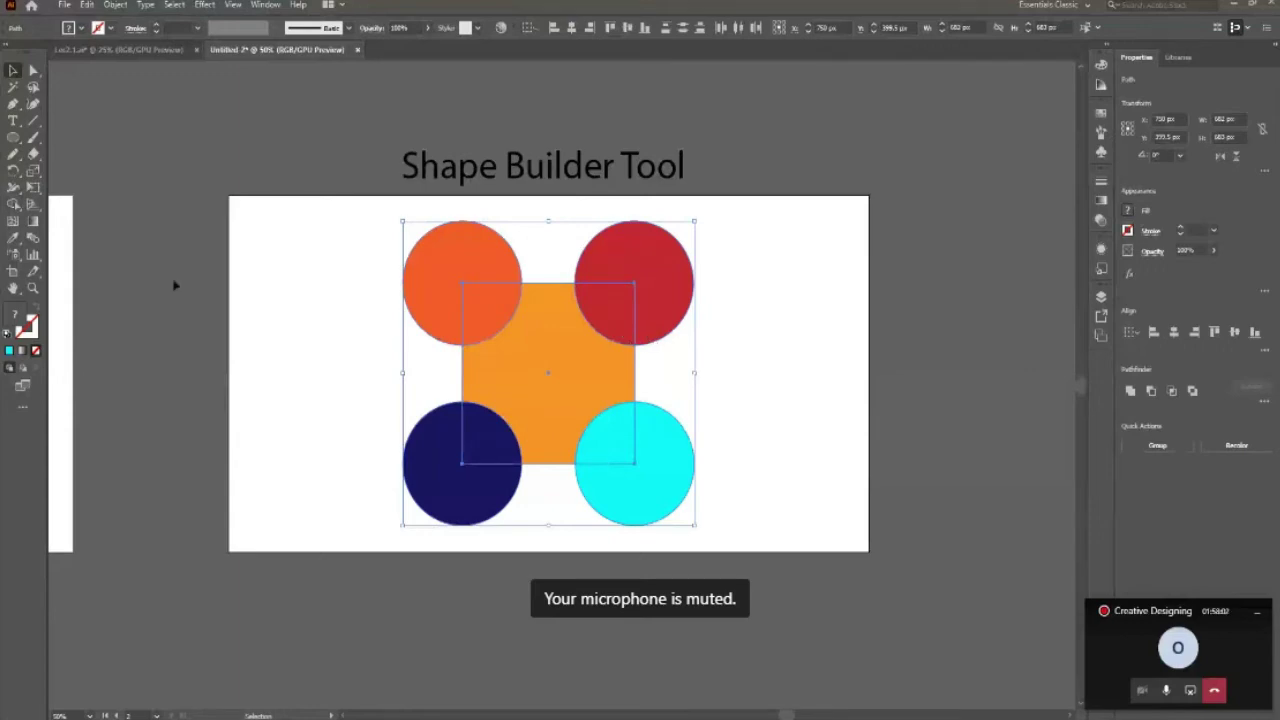
pyautogui.hotkey('shift', 'm')
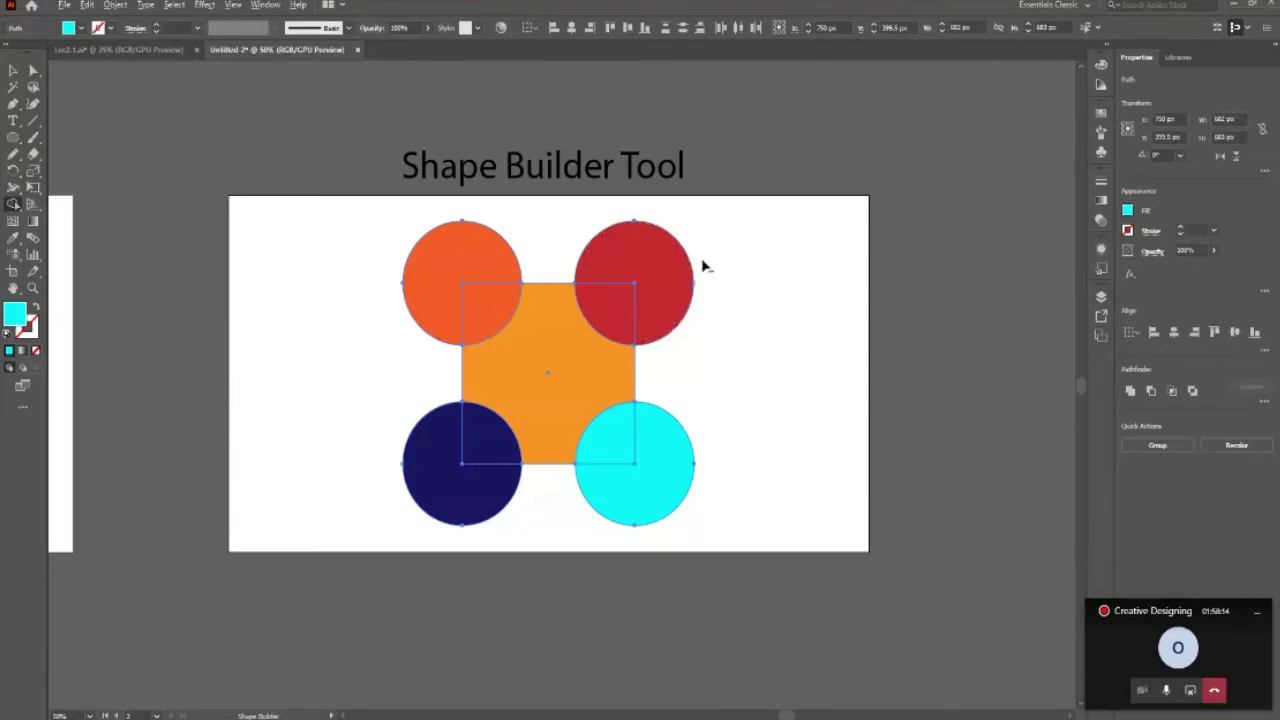
pyautogui.press('v')
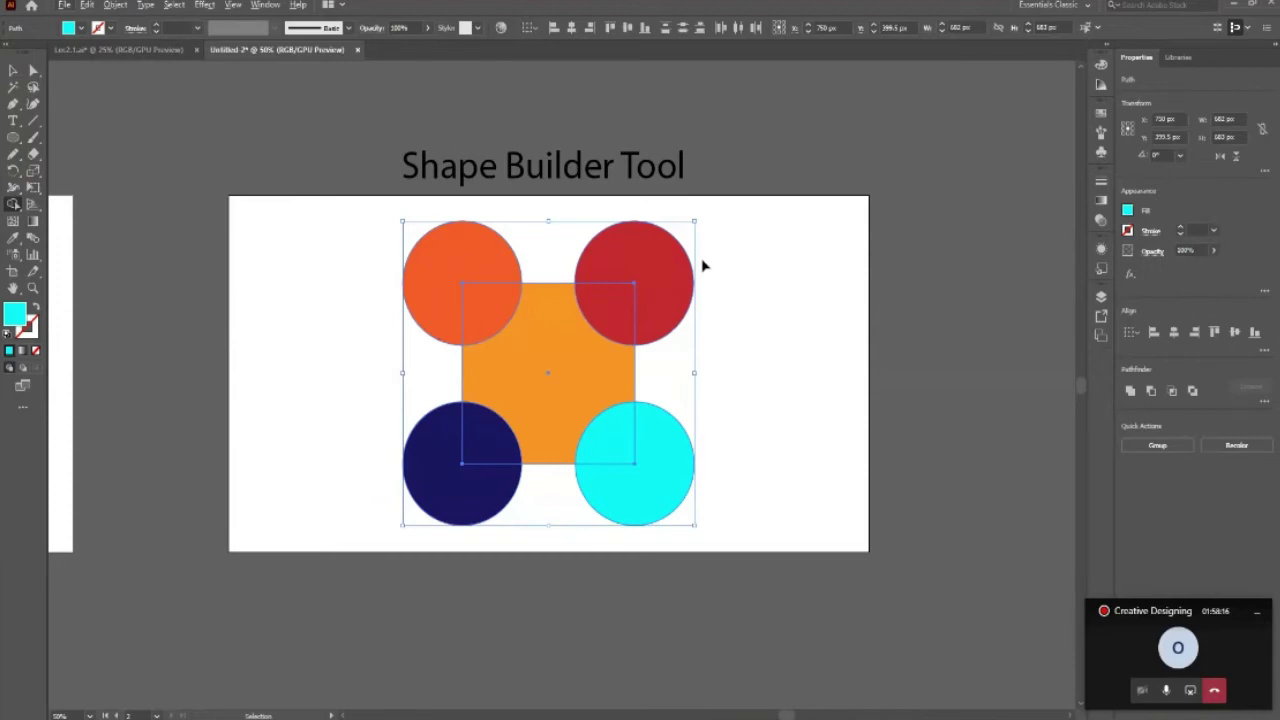
pyautogui.hotkey('ctrl', '=')
pyautogui.hotkey('ctrl', '=')
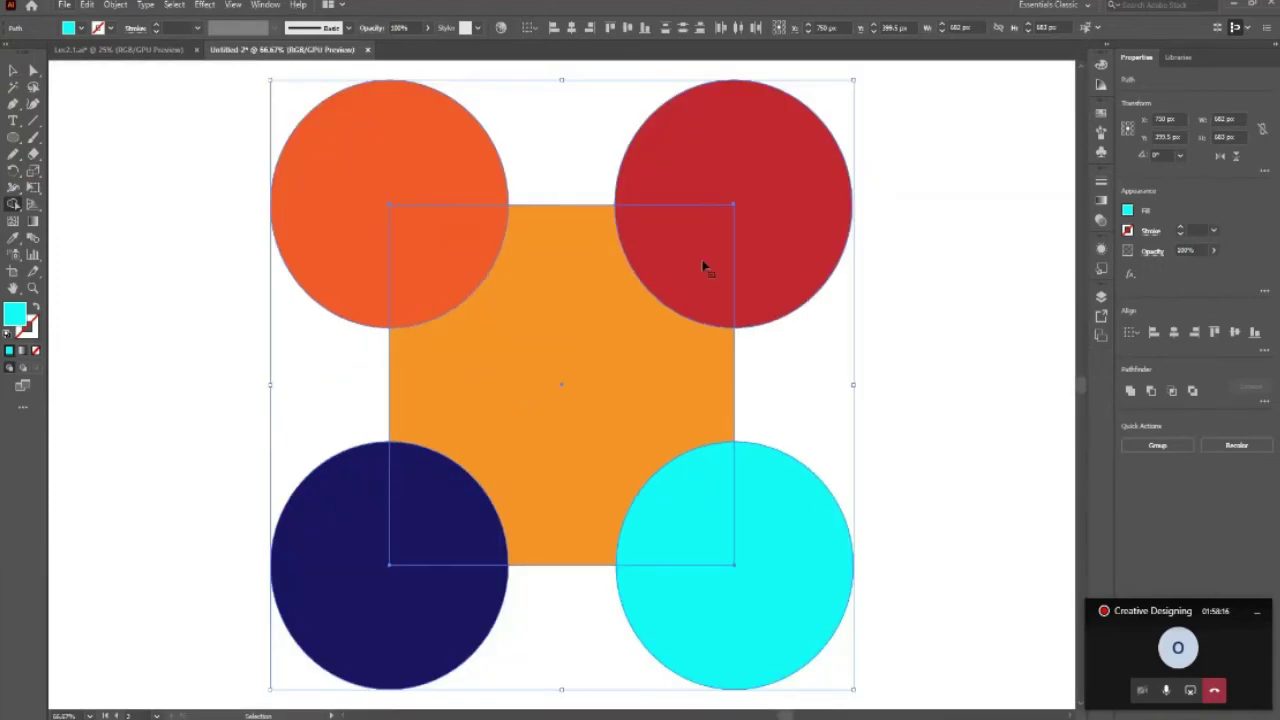
pyautogui.hotkey('shift', 'm')
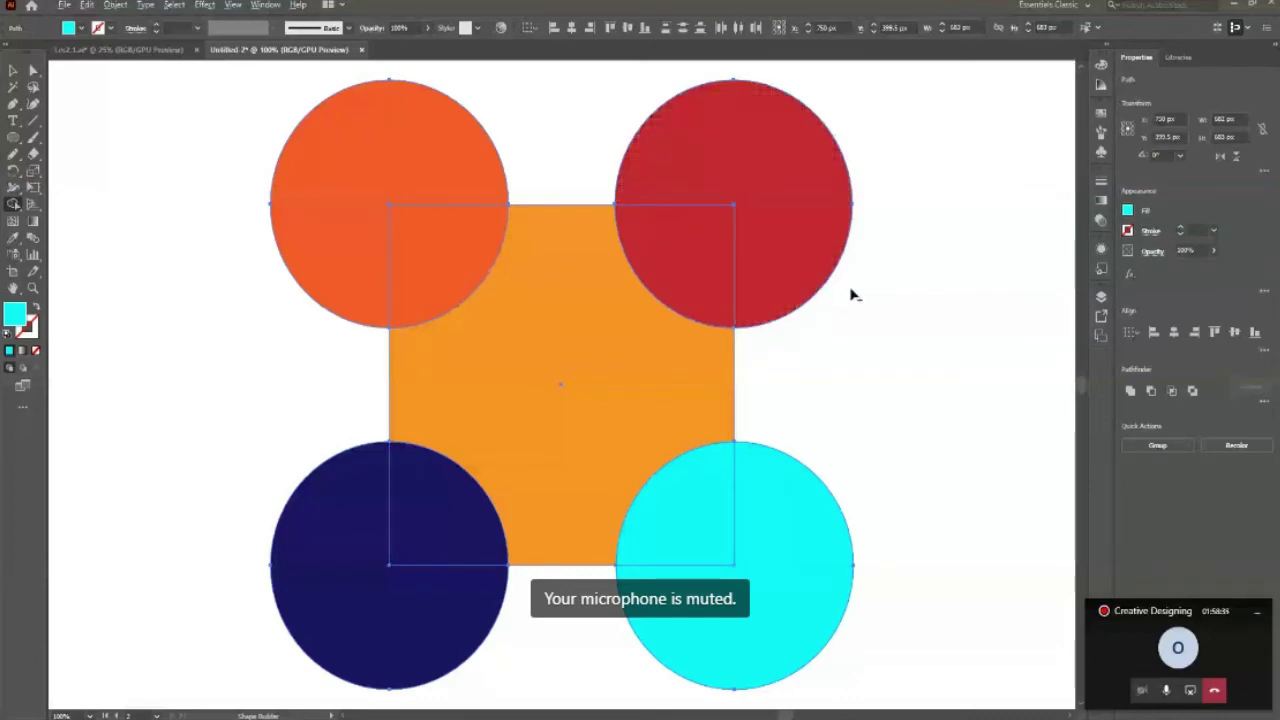
pyautogui.keyDown('alt'); pyautogui.click(820, 234); pyautogui.keyUp('alt')
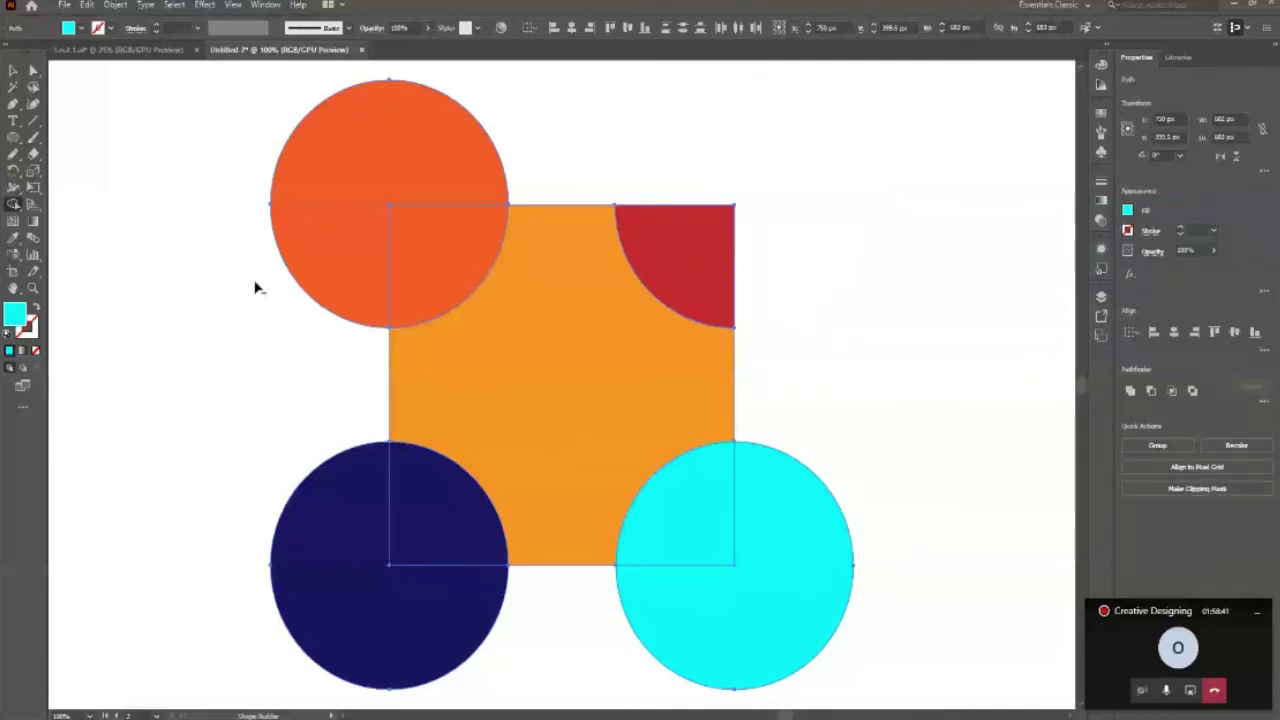
pyautogui.moveTo(255, 288); pyautogui.dragTo(312, 250)
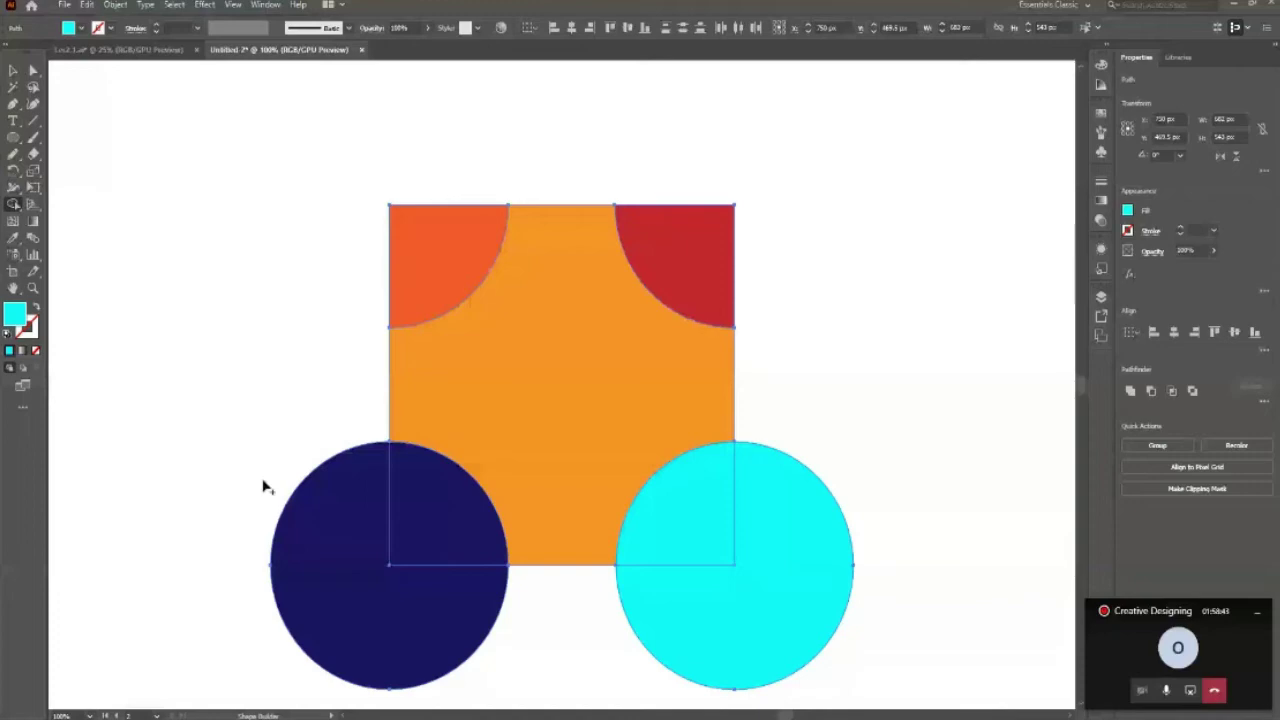
pyautogui.keyDown('alt'); pyautogui.click(320, 600); pyautogui.keyUp('alt')
pyautogui.keyDown('alt'); pyautogui.click(800, 630); pyautogui.keyUp('alt')
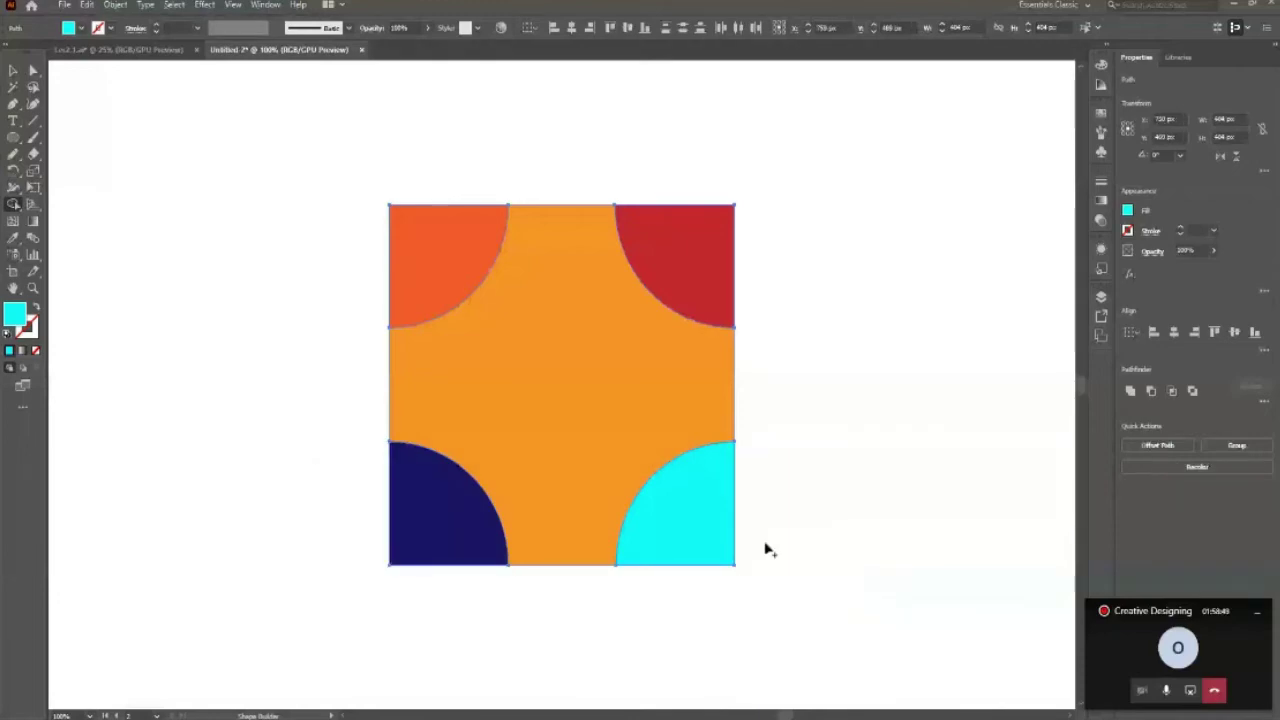
pyautogui.press('v')
pyautogui.click(63, 94)
pyautogui.click(474, 286)
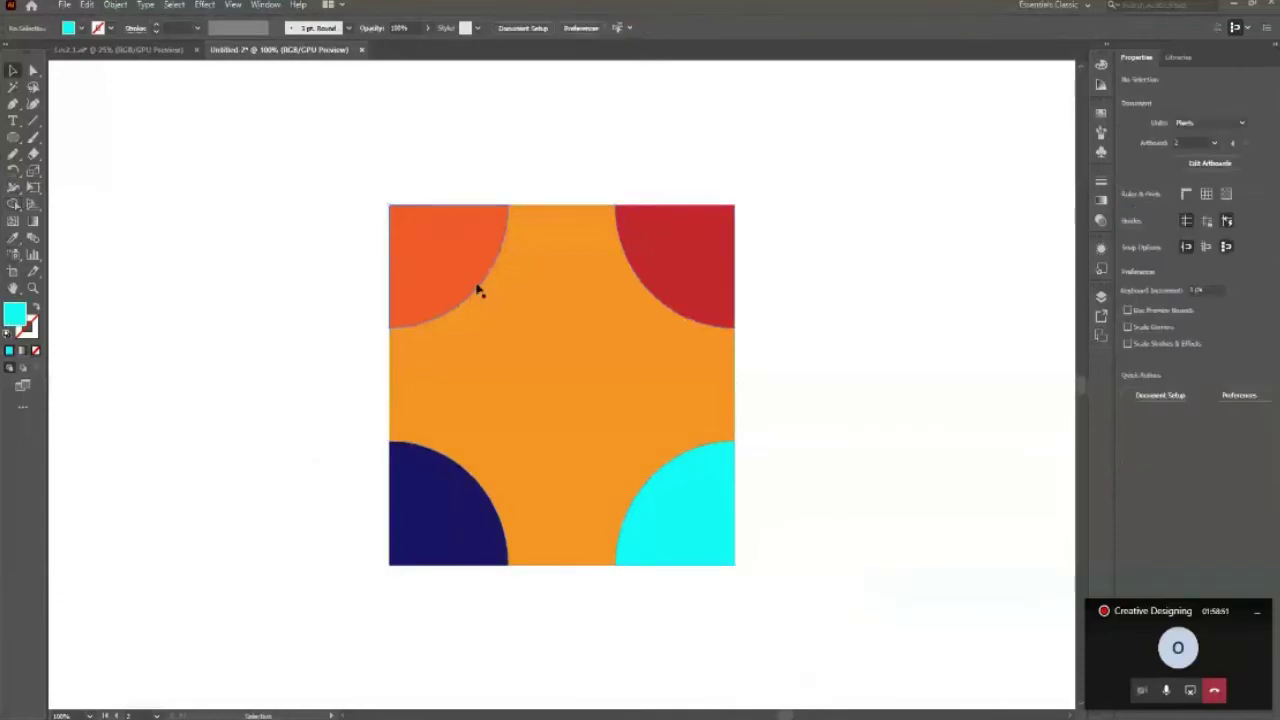
pyautogui.moveTo(474, 286); pyautogui.dragTo(347, 275)
pyautogui.moveTo(400, 506); pyautogui.dragTo(208, 506)
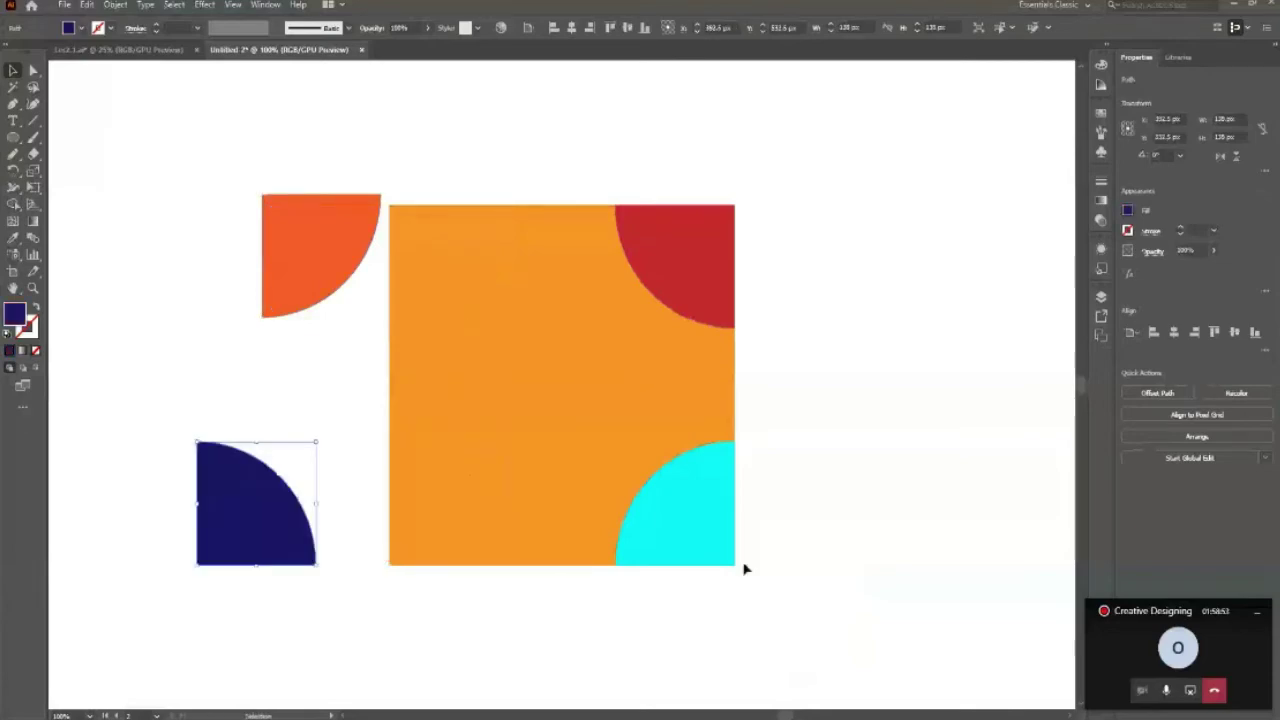
pyautogui.moveTo(700, 530); pyautogui.dragTo(957, 572)
pyautogui.moveTo(690, 250); pyautogui.dragTo(848, 185)
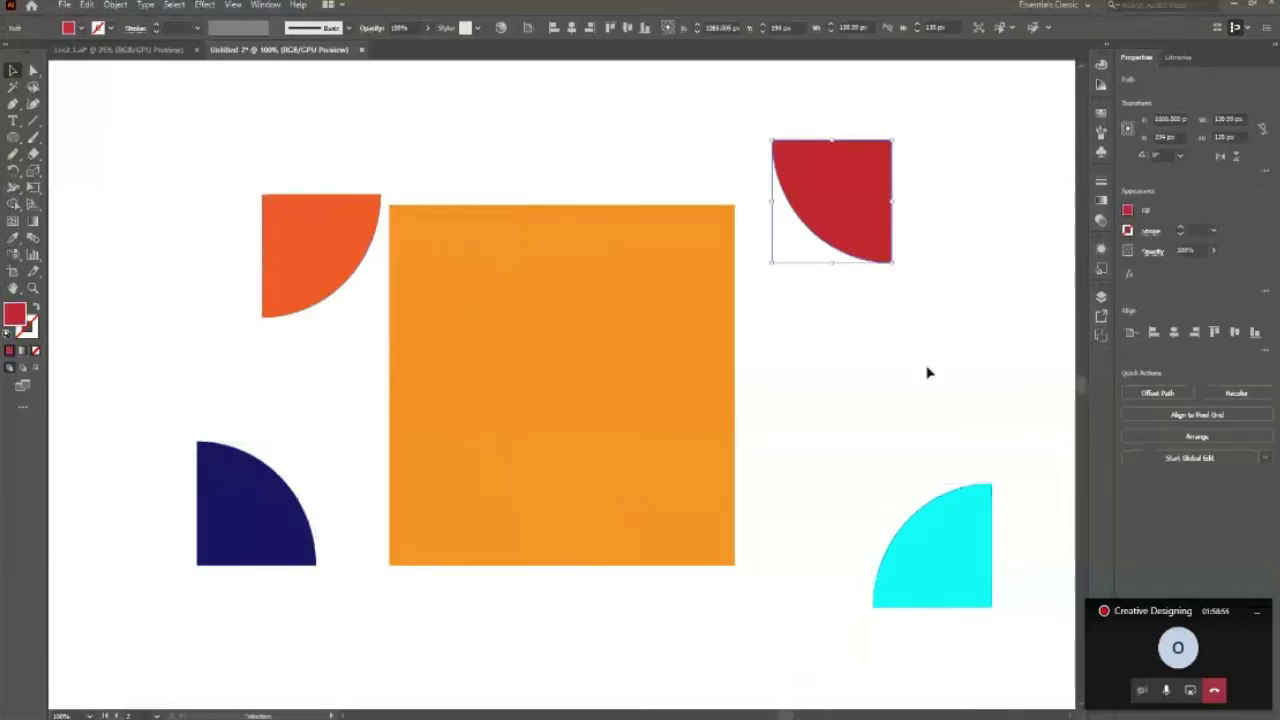
pyautogui.hotkey('ctrl', 'z')
pyautogui.hotkey('ctrl', 'z')
pyautogui.hotkey('ctrl', 'z')
pyautogui.hotkey('ctrl', 'z')
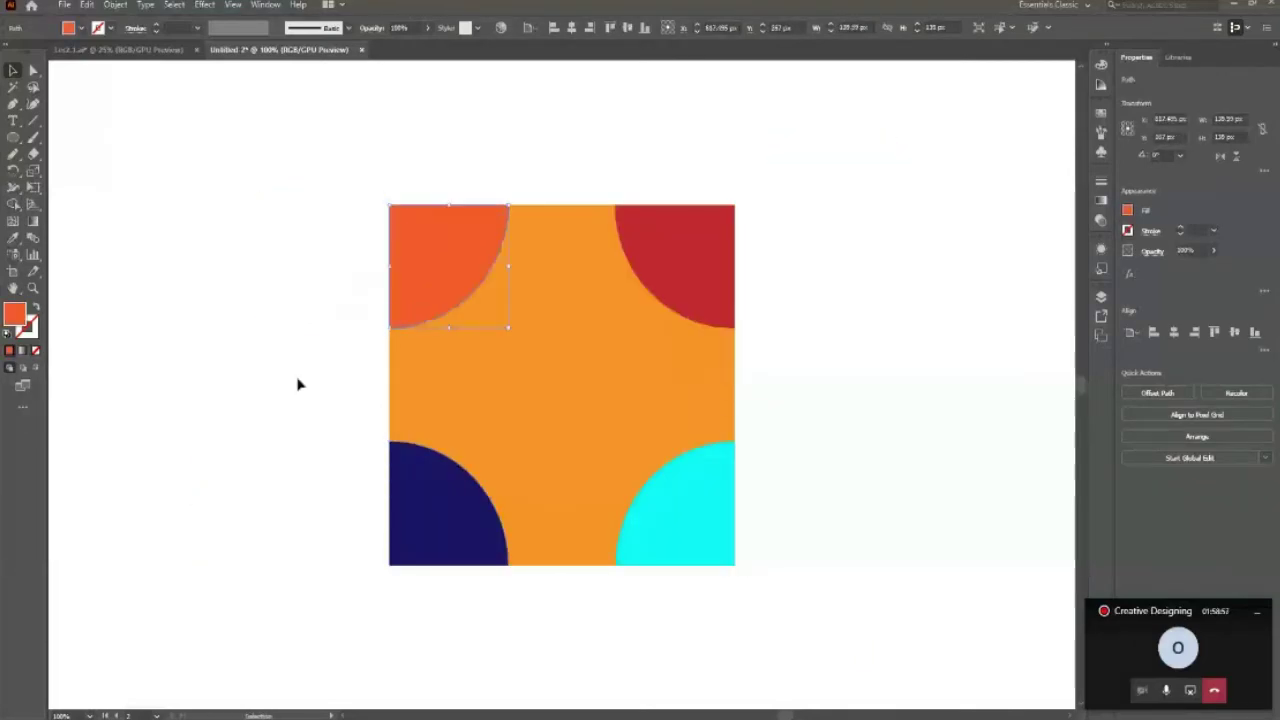
pyautogui.click(298, 384)
pyautogui.hotkey('ctrl', 'z')
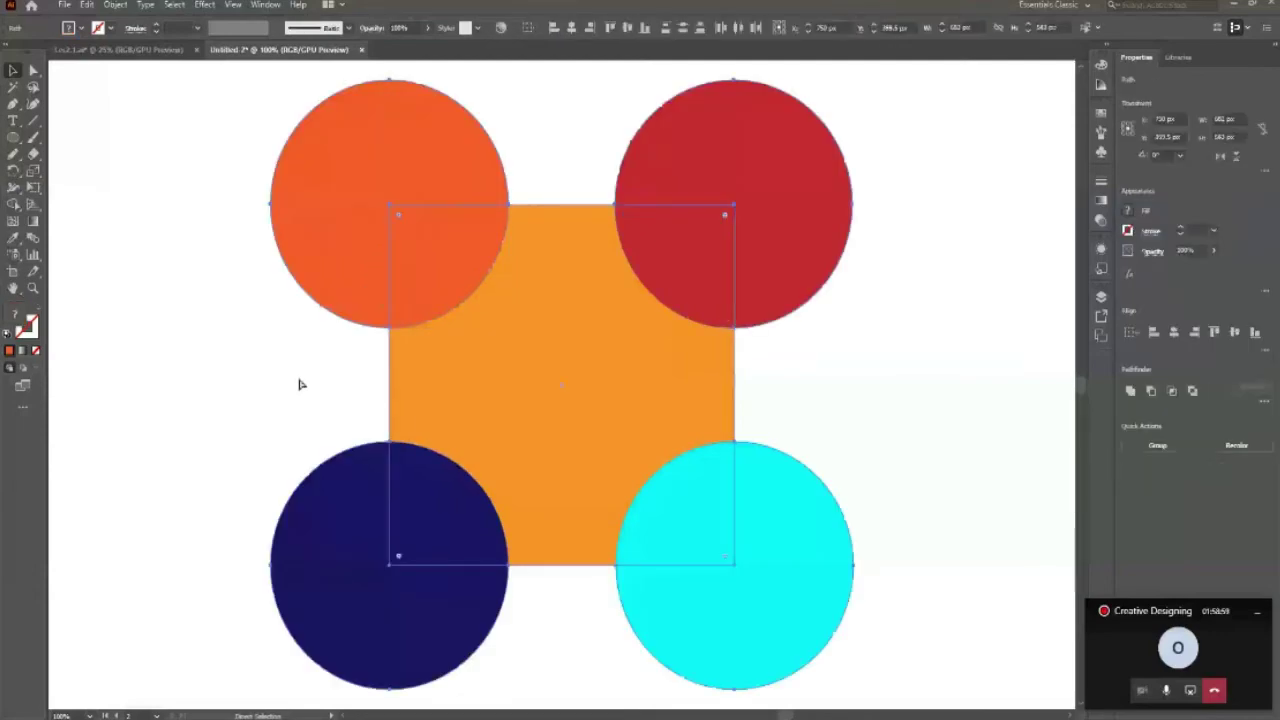
# Select all shapes and use Shape Builder to fill the lower-right circle and its overlap cyan.
pyautogui.click(280, 420)
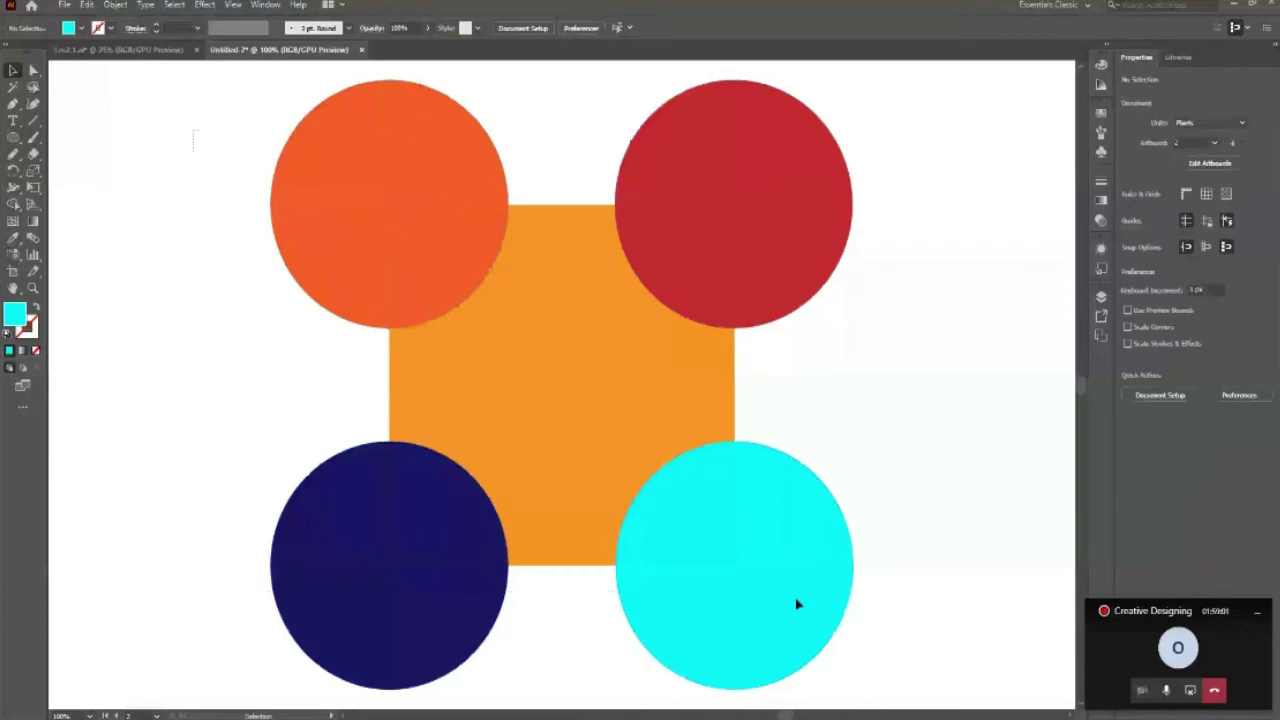
pyautogui.hotkey('ctrl', 'a')
pyautogui.hotkey('shift', 'm')
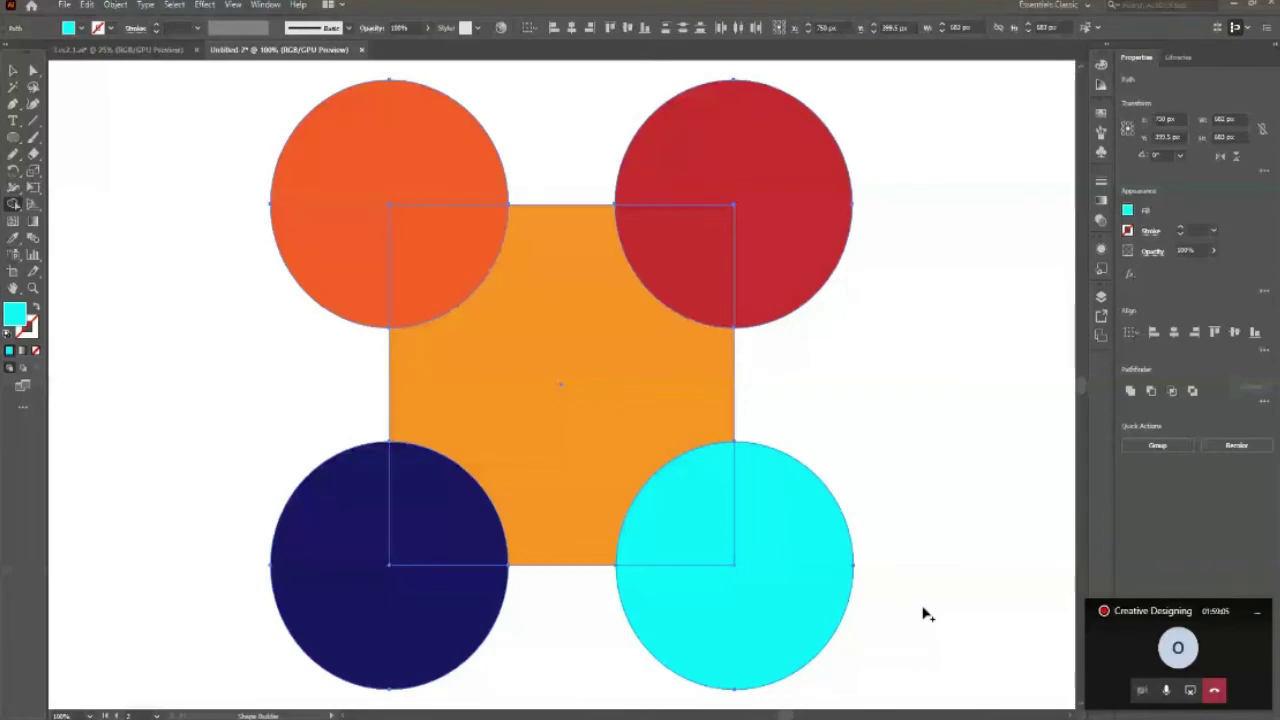
pyautogui.click(706, 533)
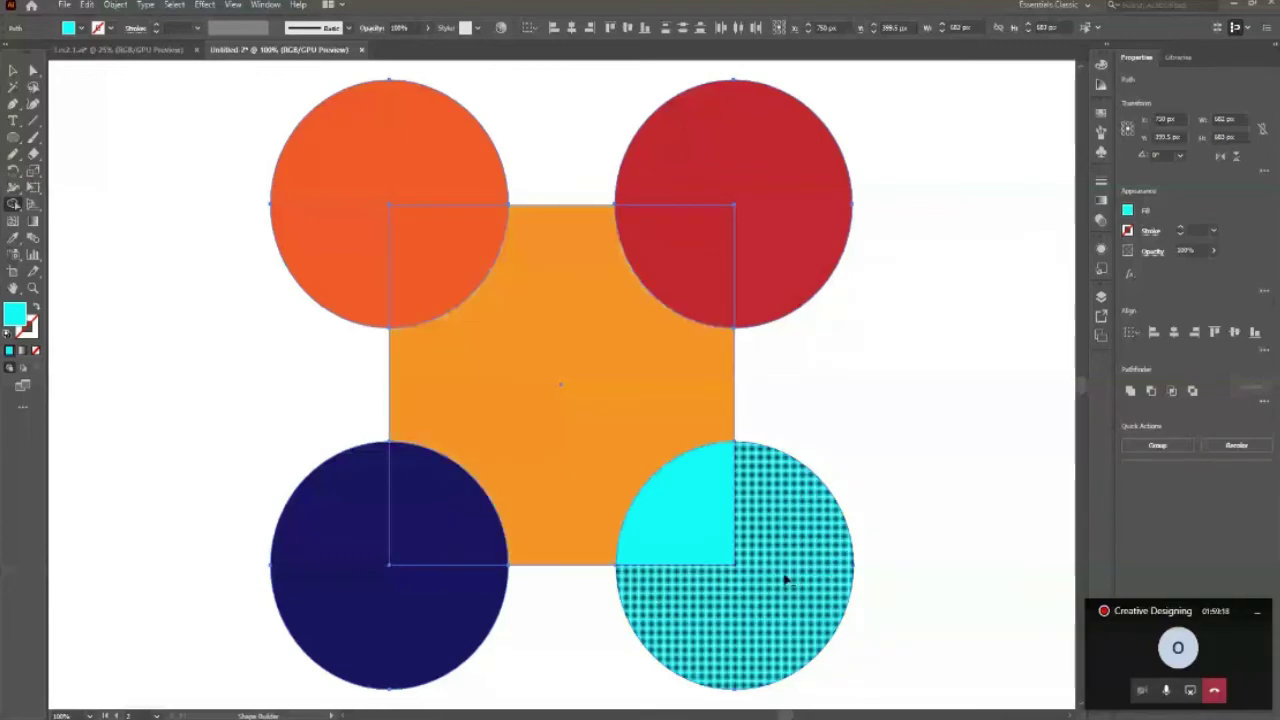
pyautogui.click(786, 578)
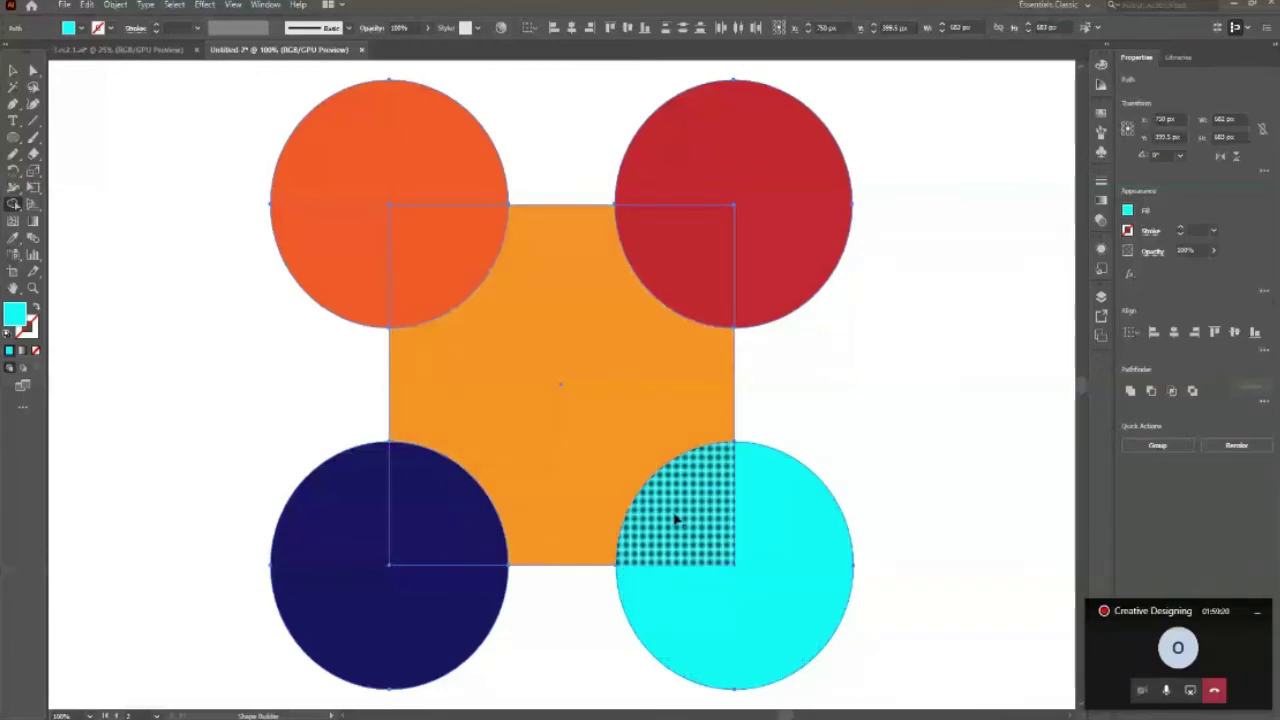
pyautogui.click(675, 518)
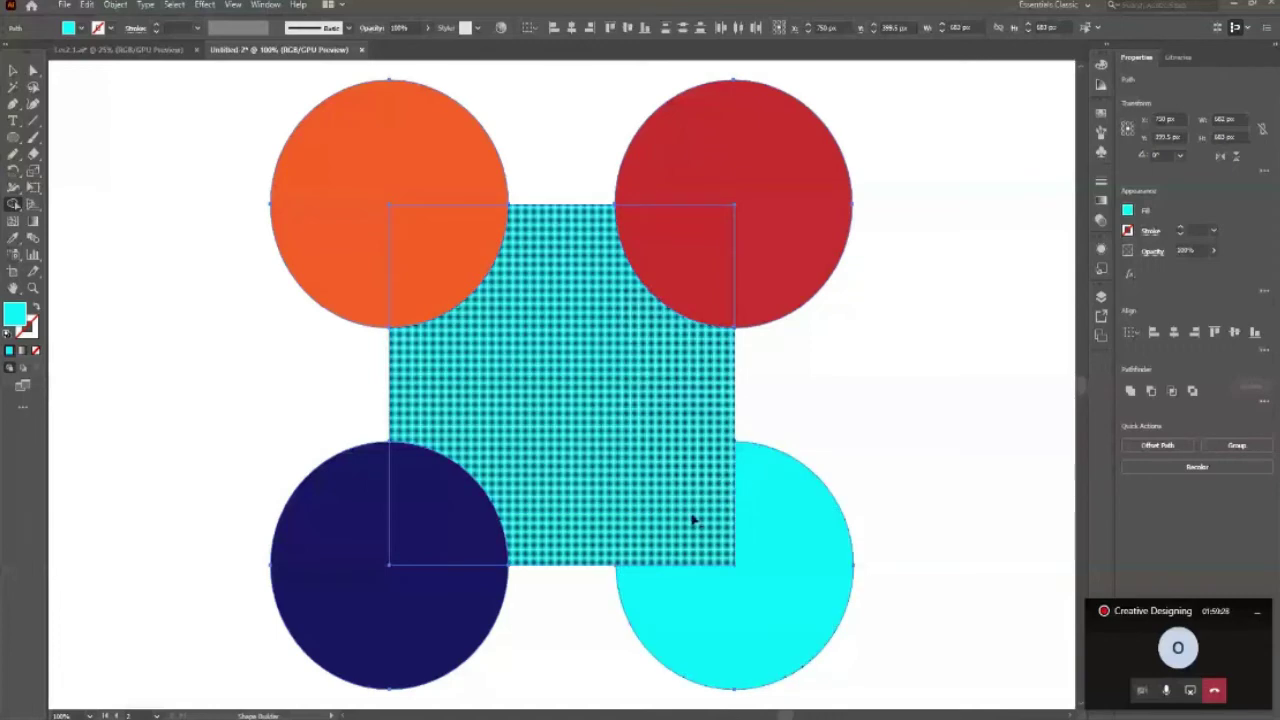
pyautogui.click(693, 519)
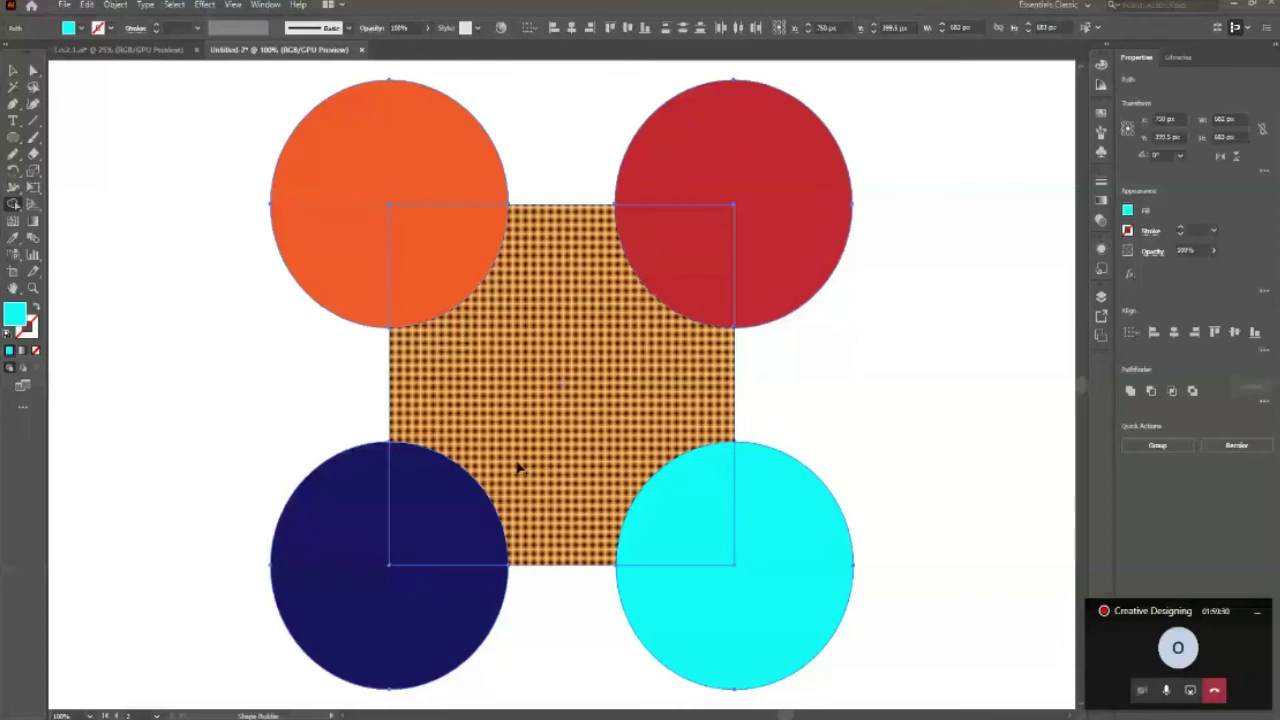
# Undo the cyan square merges, then merge the orange quarter into the top-left circle.
pyautogui.press('v')
pyautogui.hotkey('ctrl', 'shift', 'z')
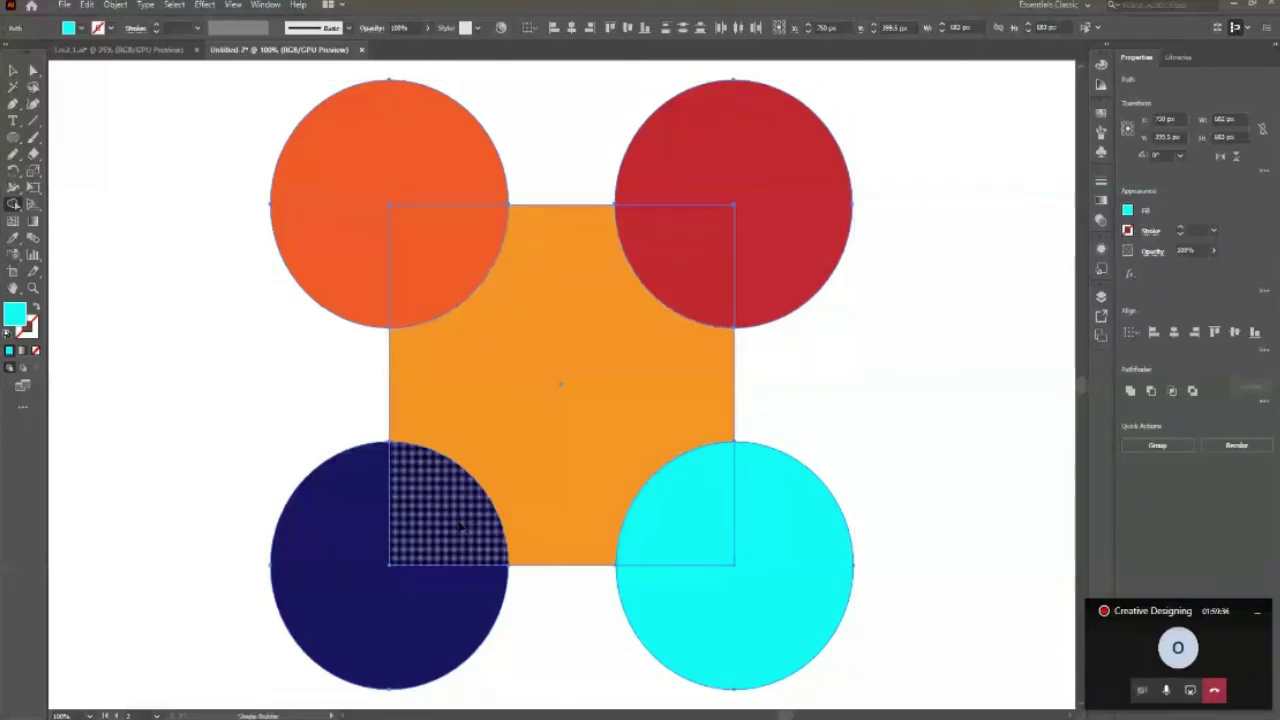
pyautogui.moveTo(460, 528)
pyautogui.mouseDown()
pyautogui.moveTo(509, 470)
pyautogui.moveTo(534, 526)
pyautogui.mouseUp()
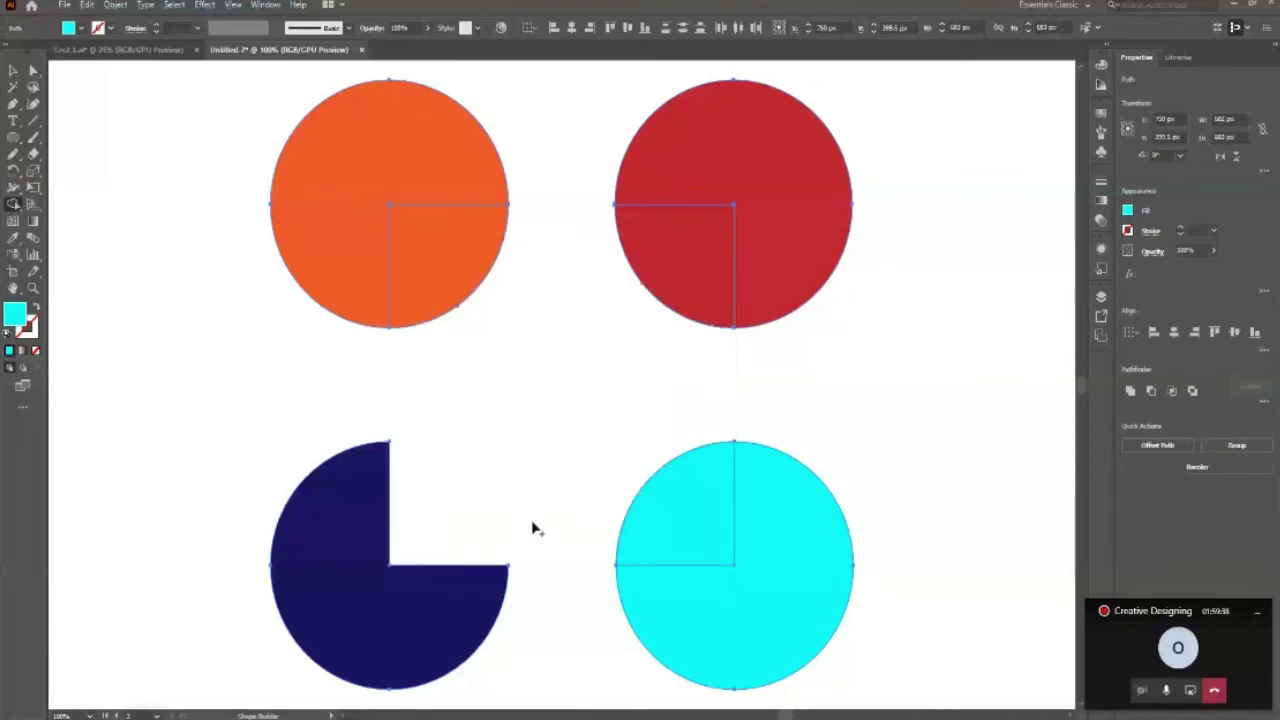
pyautogui.hotkey('ctrl', 'z')
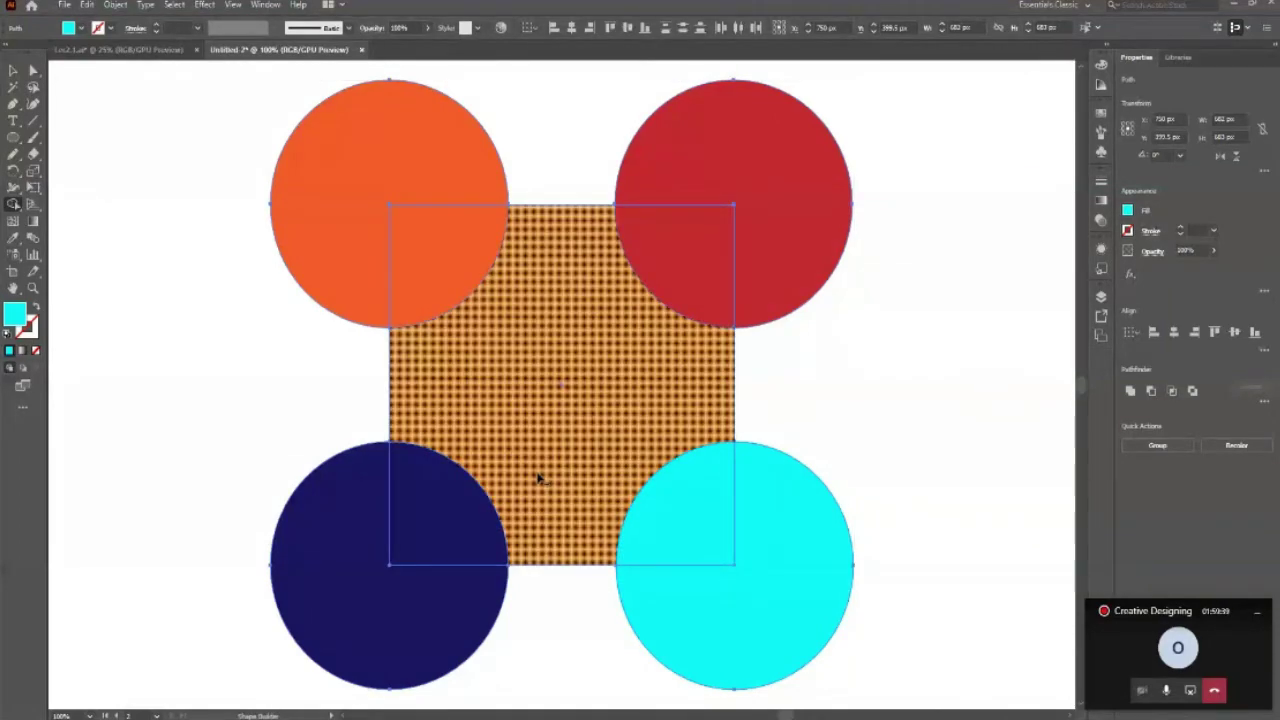
pyautogui.click(537, 479)
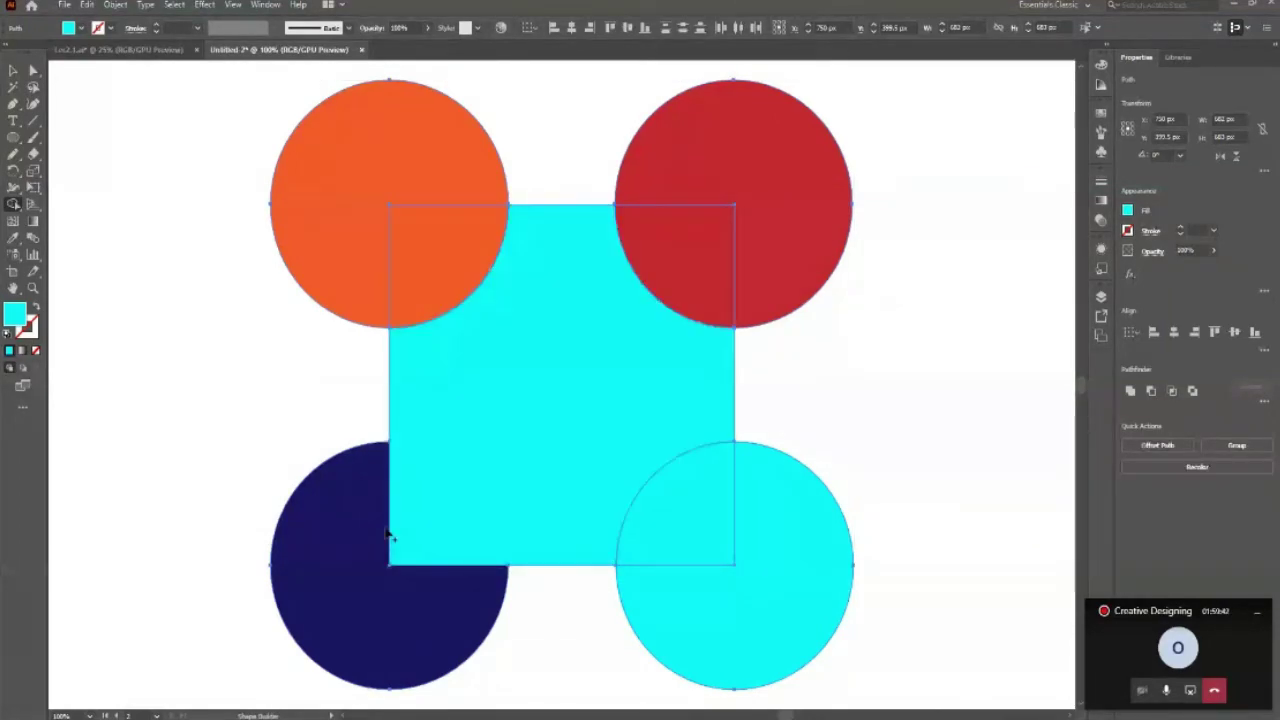
pyautogui.moveTo(432, 305); pyautogui.dragTo(477, 337)
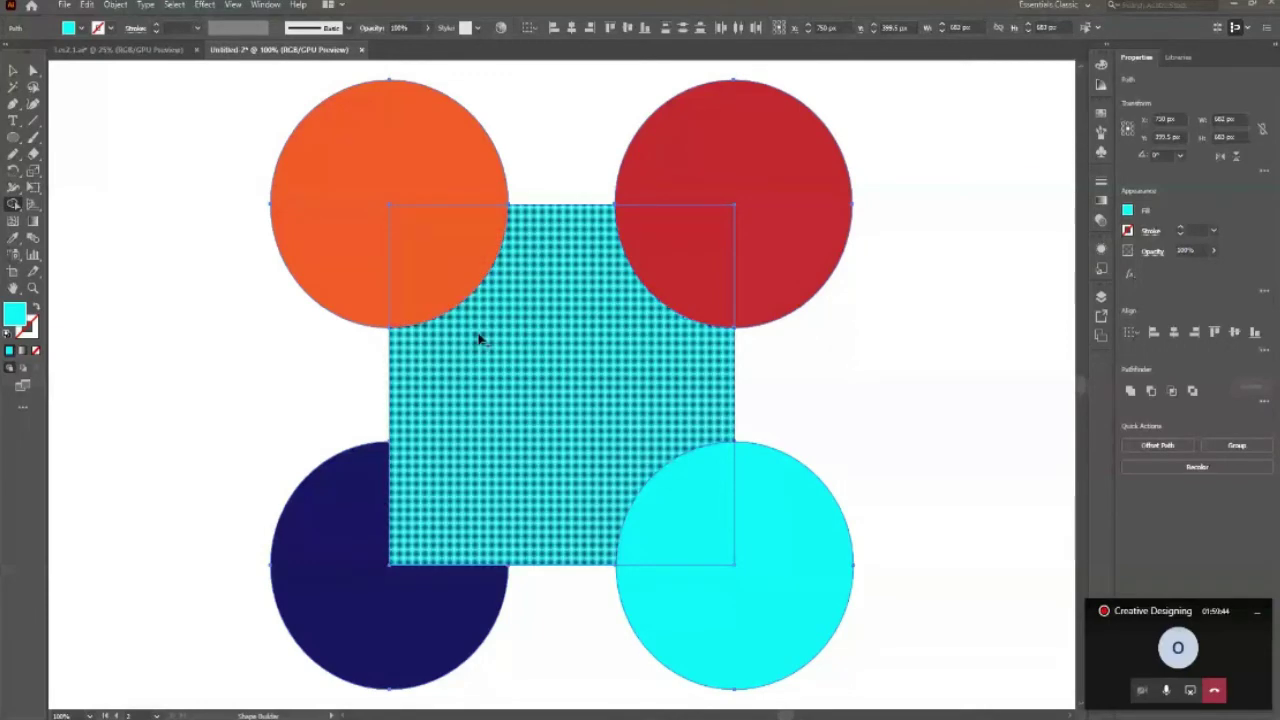
pyautogui.hotkey('ctrl', 'z')
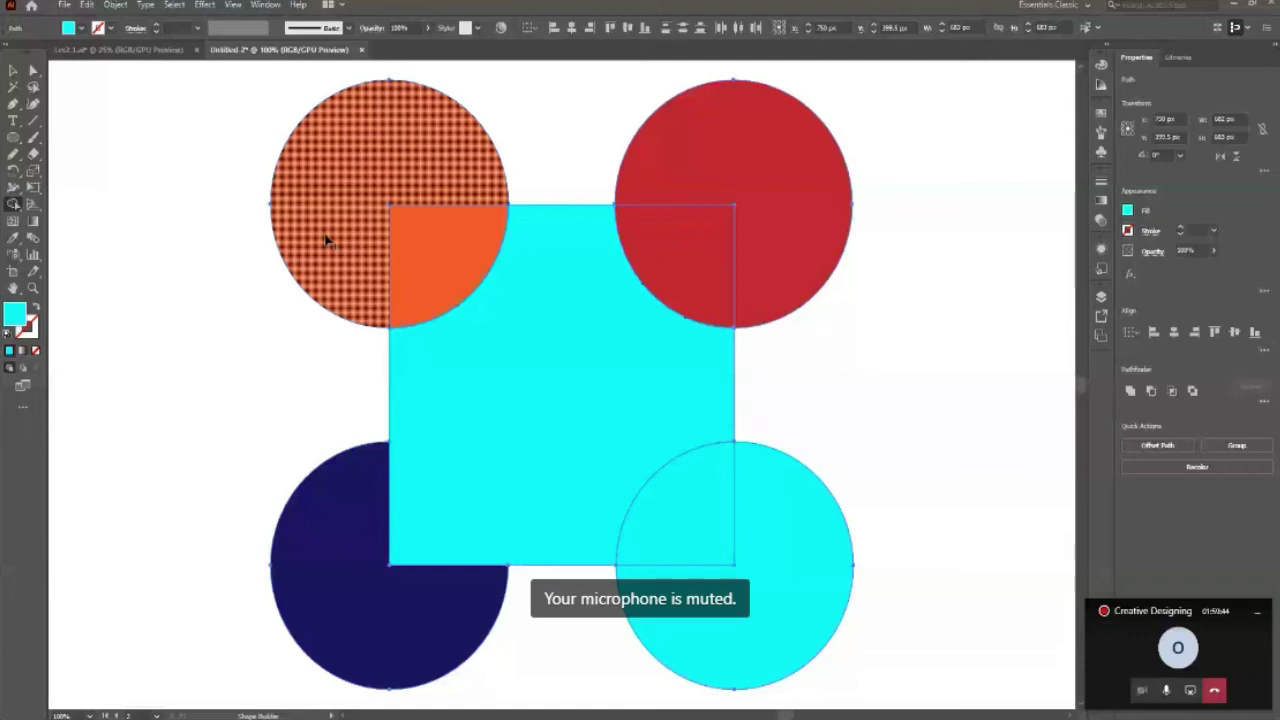
pyautogui.click(327, 239)
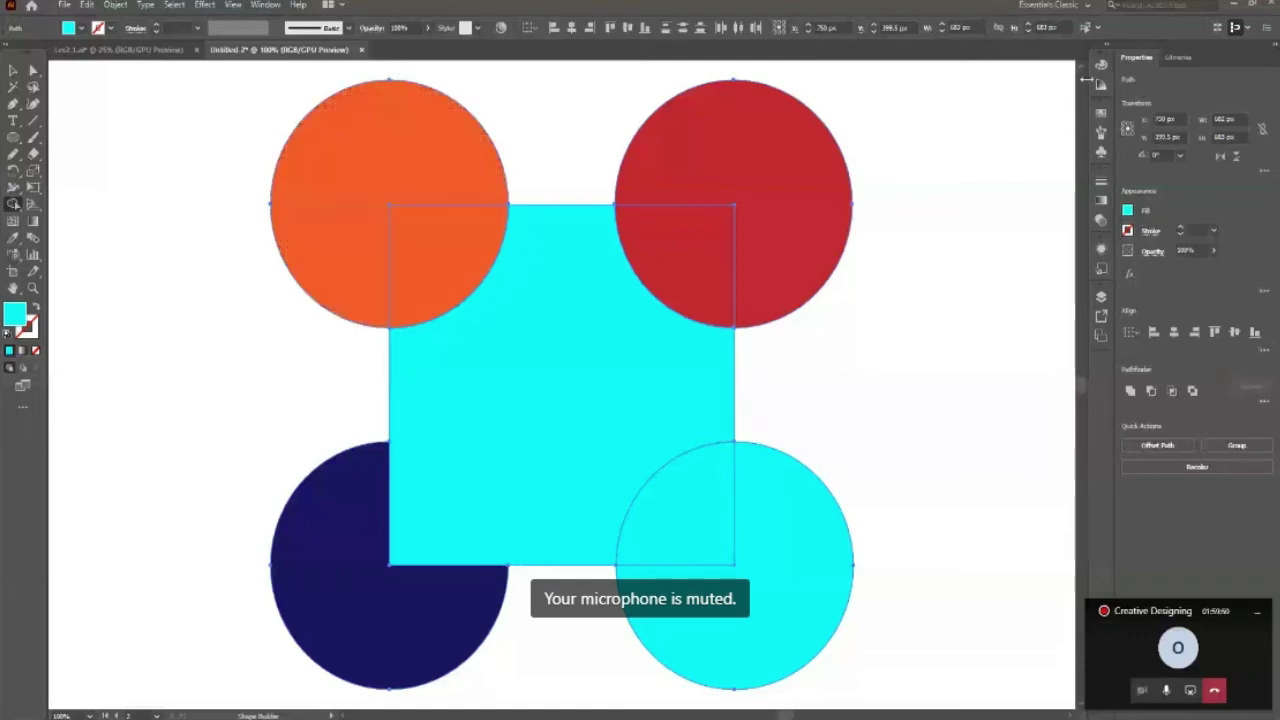
pyautogui.scroll(1, 1000, 120)
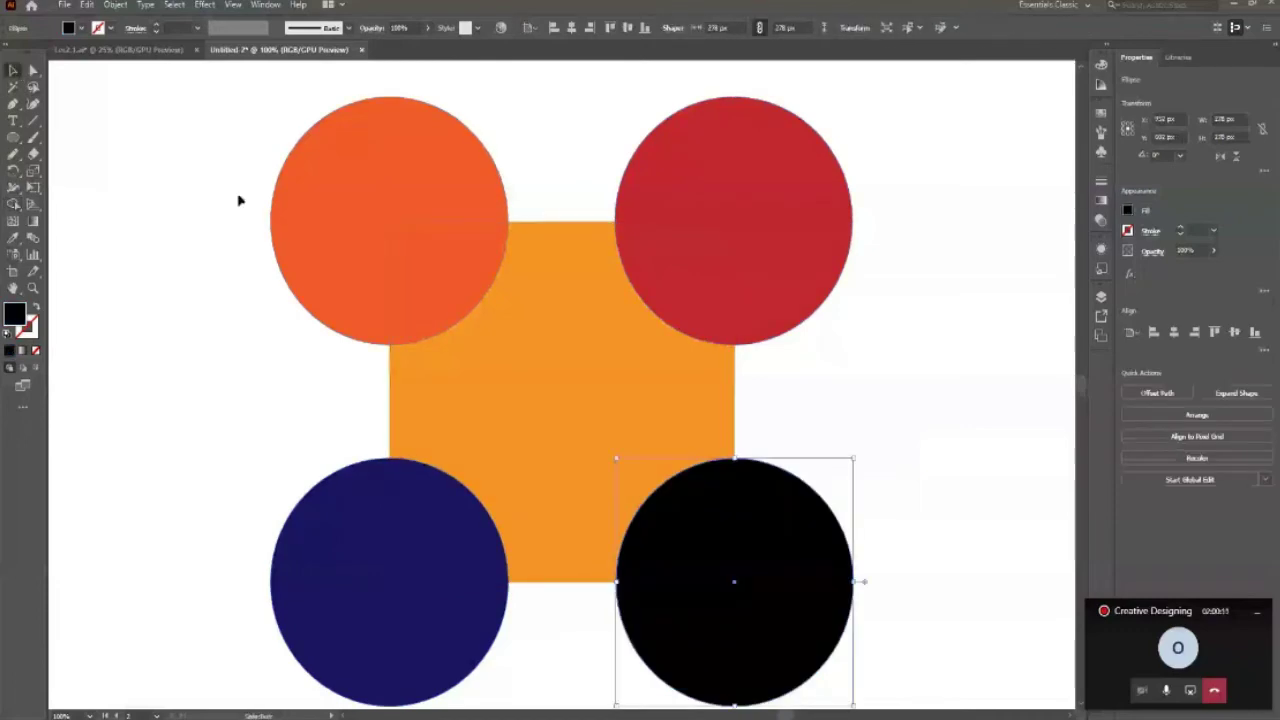
pyautogui.moveTo(174, 120); pyautogui.dragTo(886, 661)
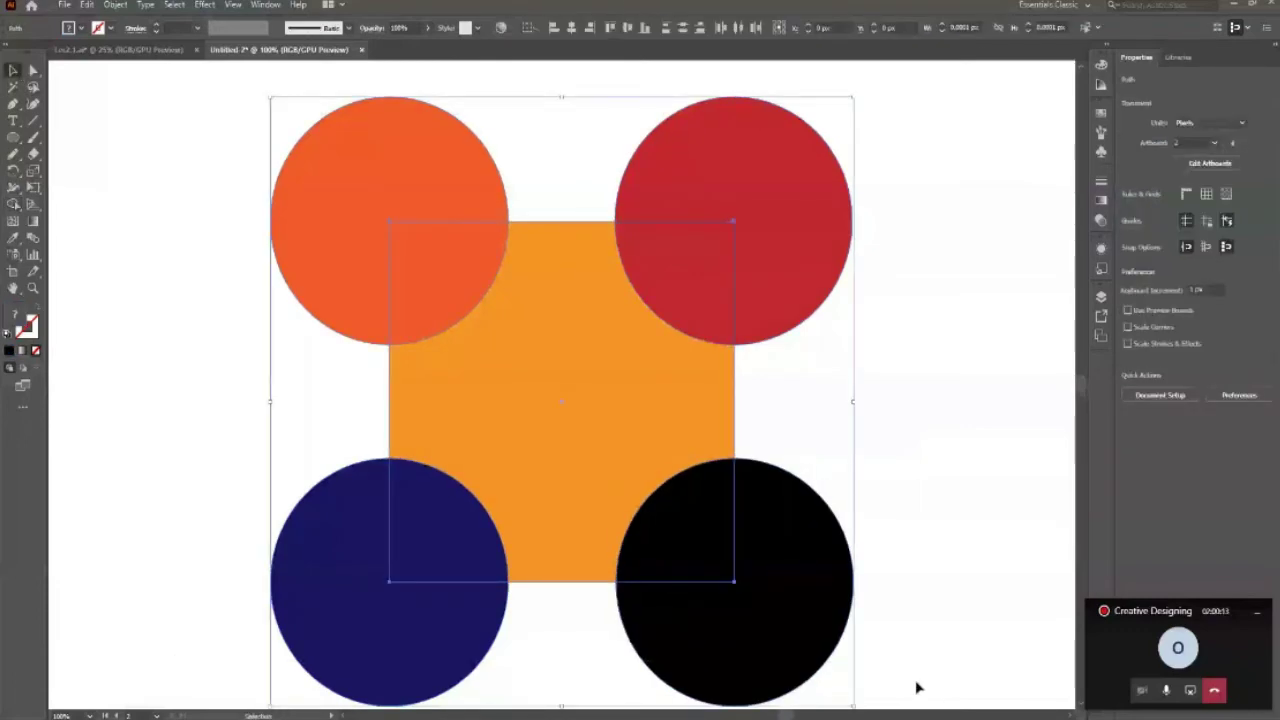
pyautogui.hotkey('shift', 'm')
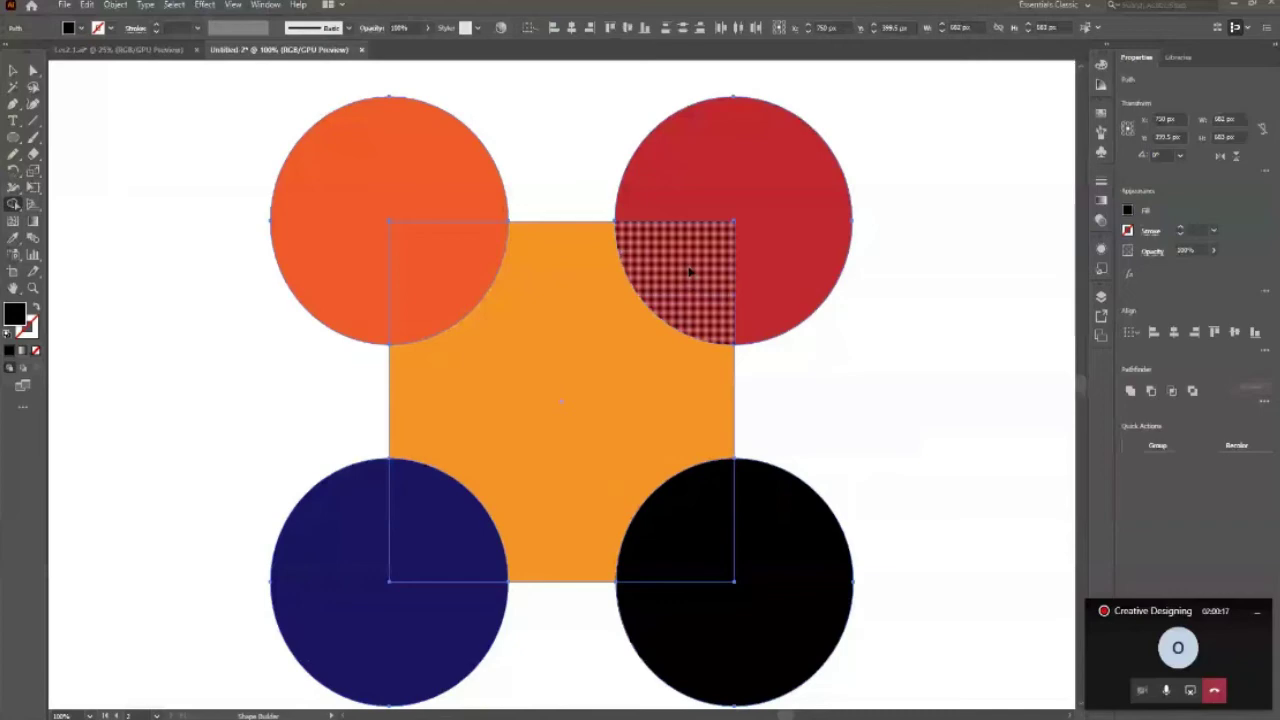
pyautogui.click(692, 266)
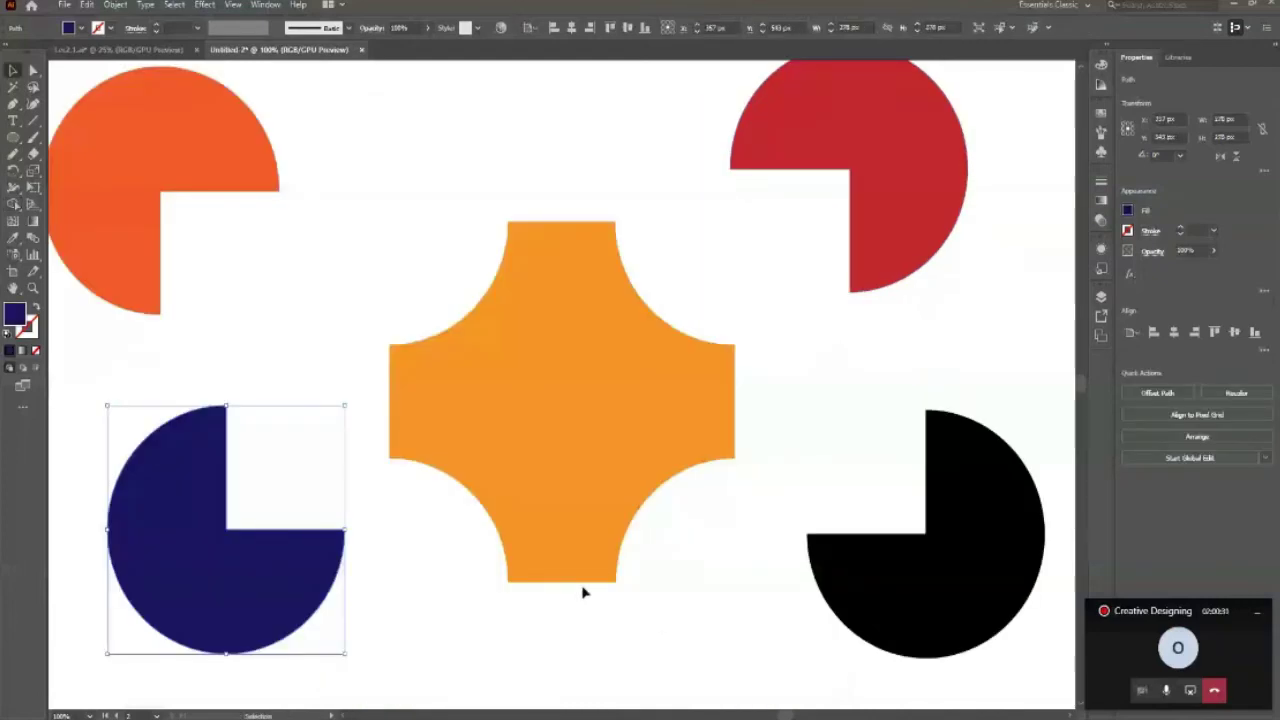
pyautogui.click(480, 614)
pyautogui.hotkey('ctrl', 'z')
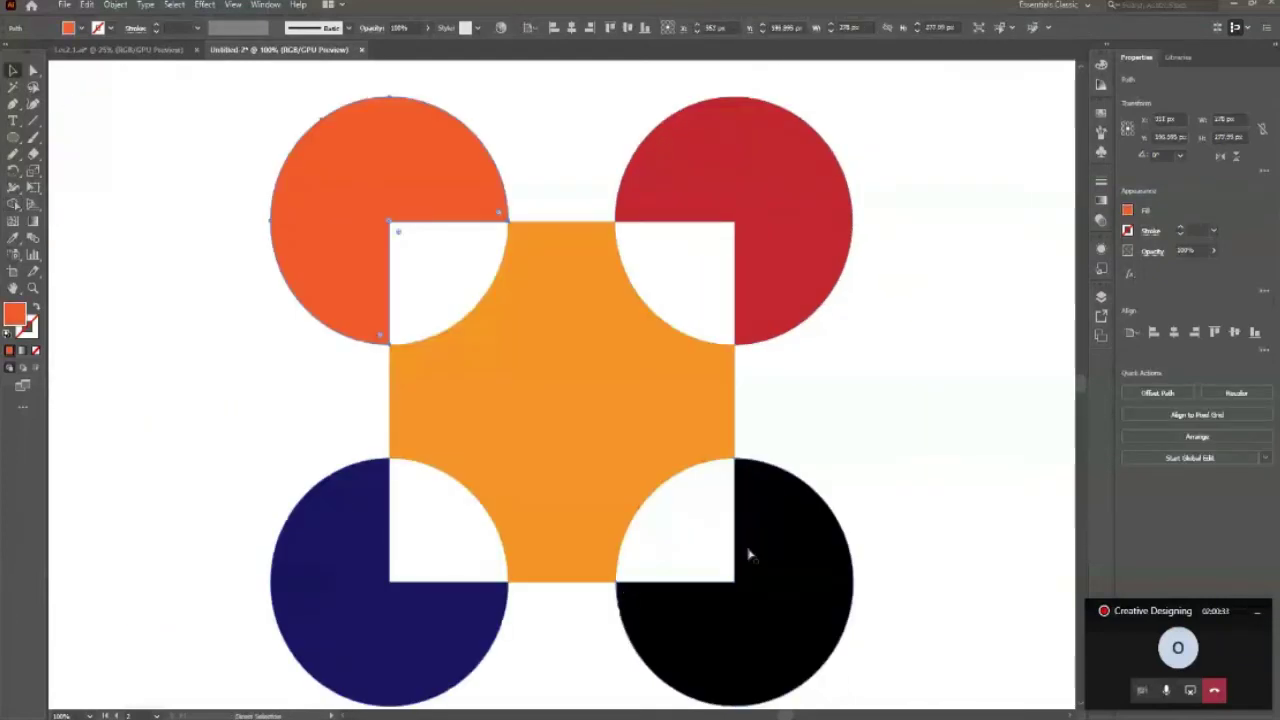
pyautogui.hotkey('ctrl', 'z')
pyautogui.hotkey('ctrl', 'z')
pyautogui.hotkey('ctrl', 'z')
pyautogui.hotkey('ctrl', 'z')
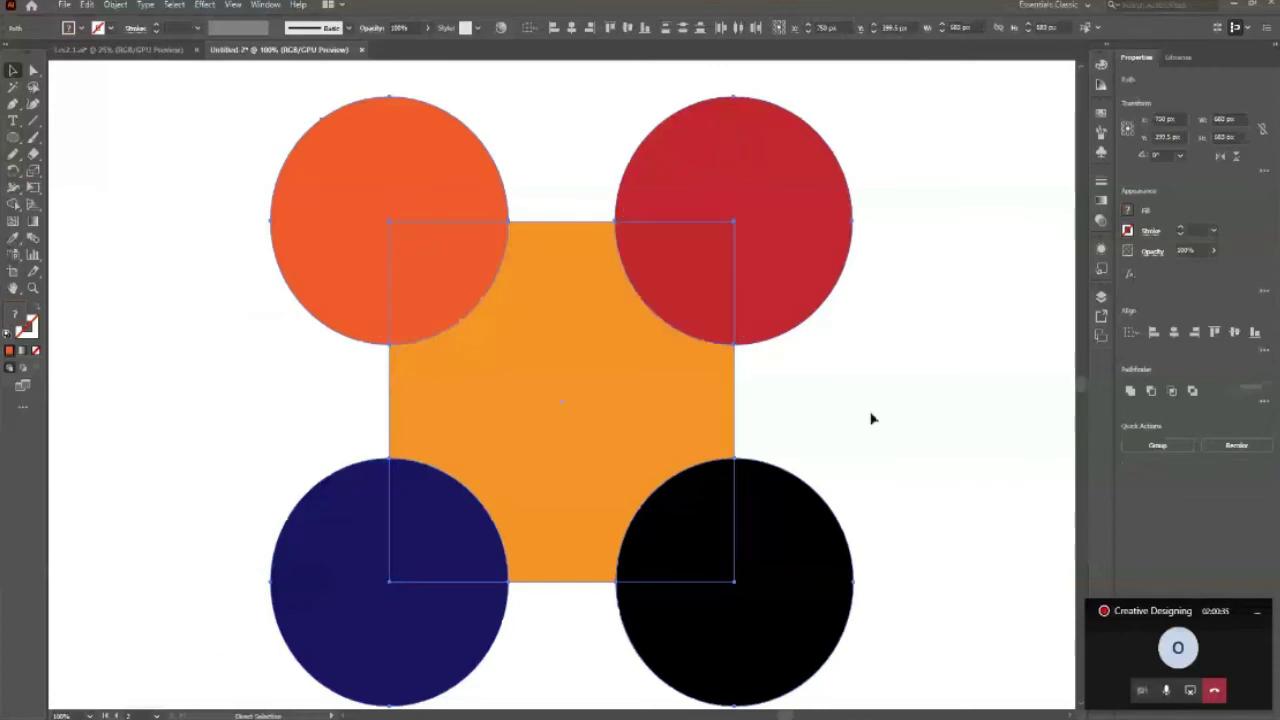
pyautogui.click(870, 418)
pyautogui.press('v')
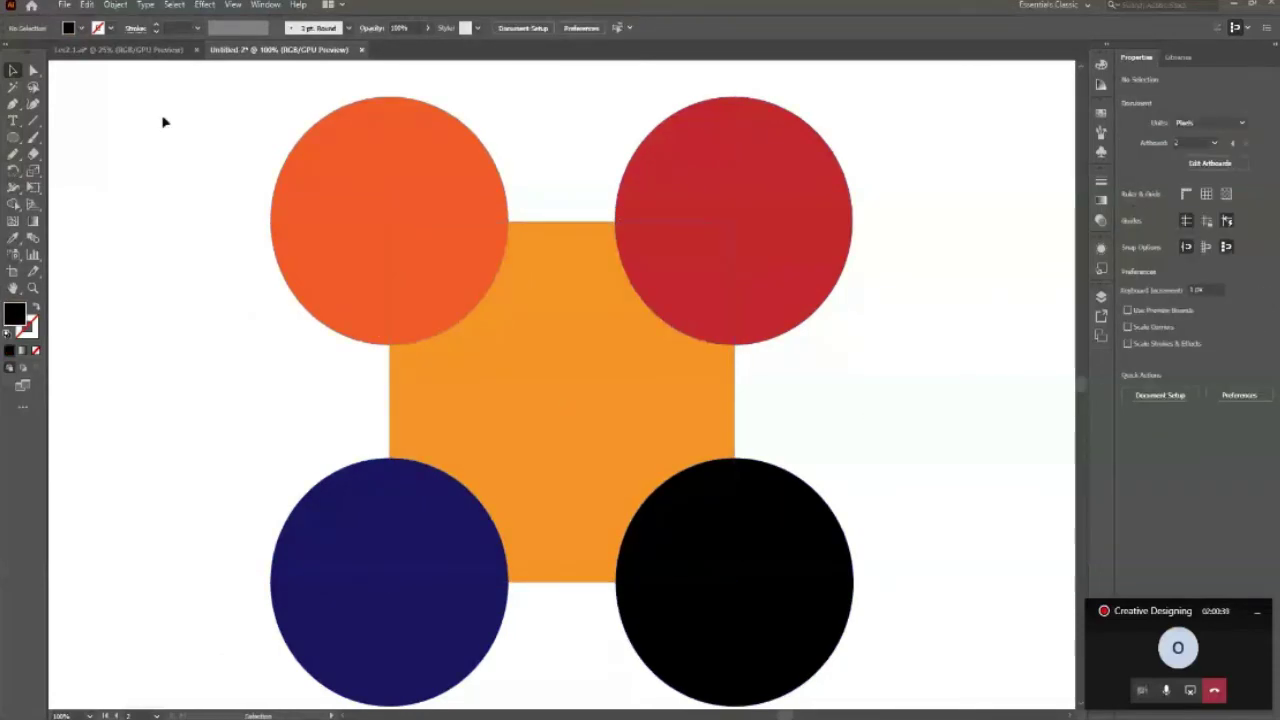
# Marquee-select all four circles and the square, then activate Shape Builder.
pyautogui.moveTo(163, 120); pyautogui.dragTo(723, 646)
pyautogui.scroll(-3, 800, 600)
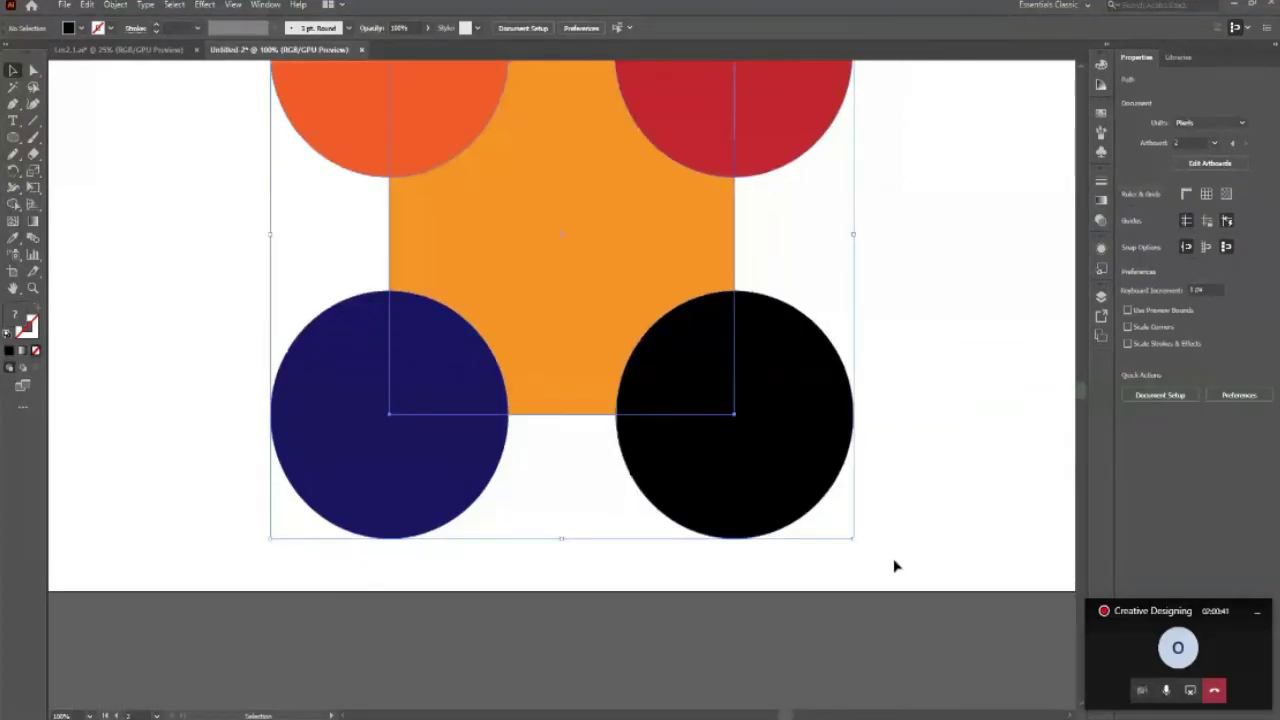
pyautogui.scroll(4, 913, 376)
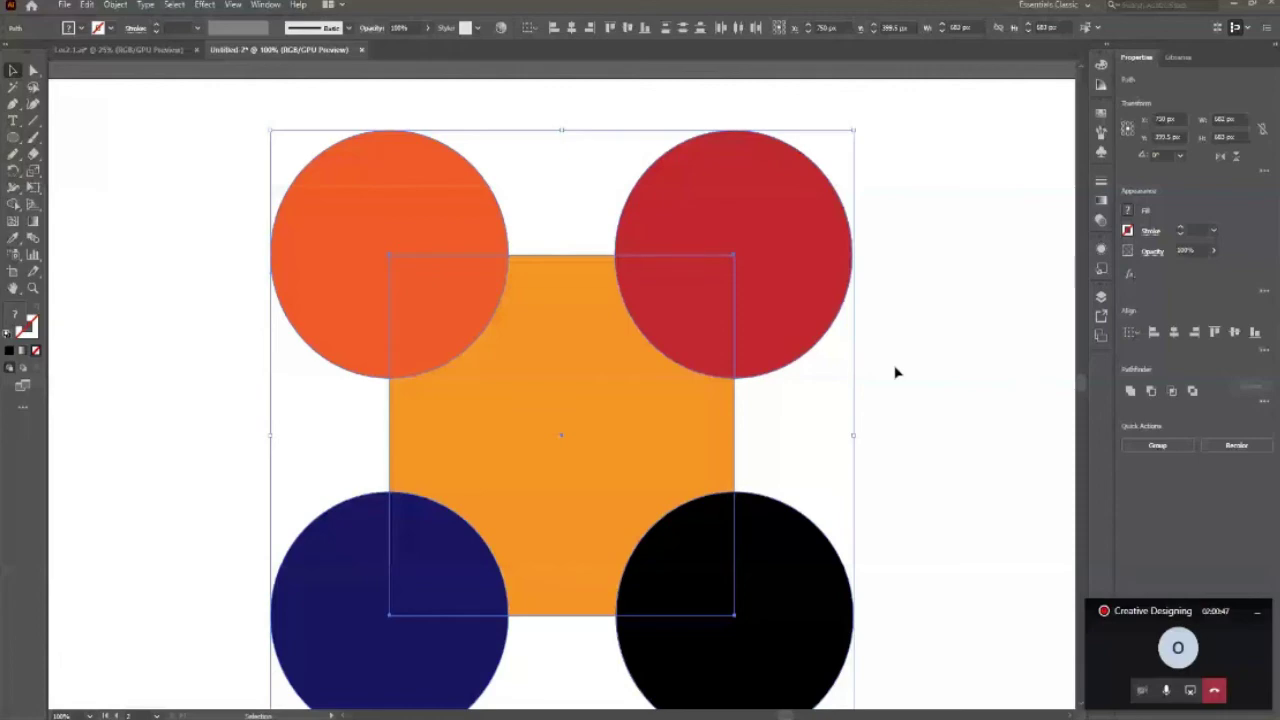
pyautogui.hotkey('shift', 'm')
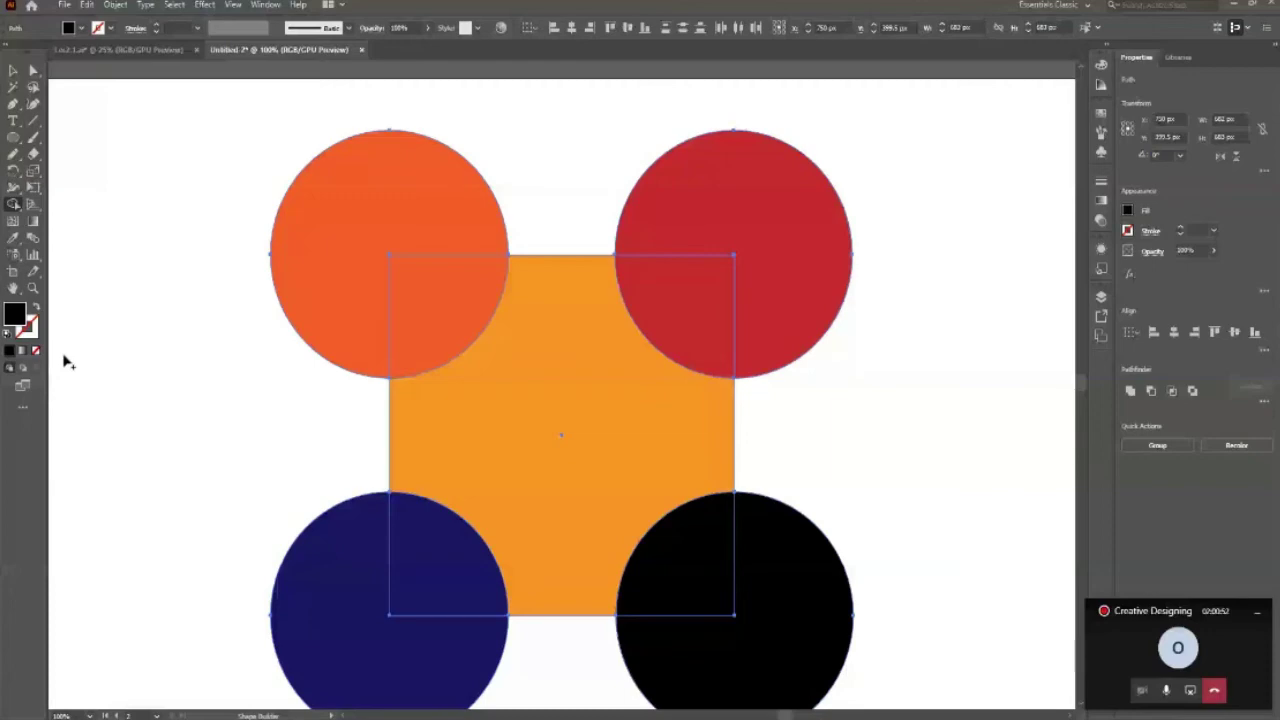
# Pick green as the fill and recolour circles and overlaps with Shape Builder, undoing stray moves.
pyautogui.click(1141, 206)
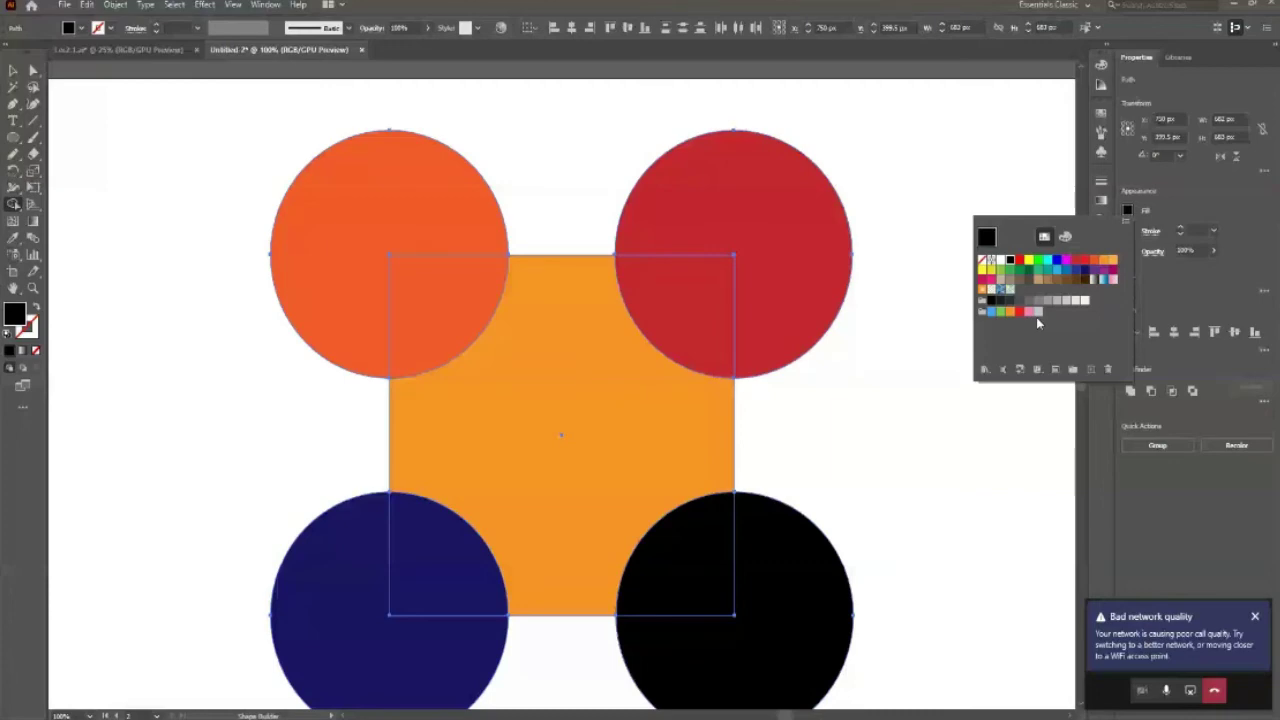
pyautogui.click(1028, 270)
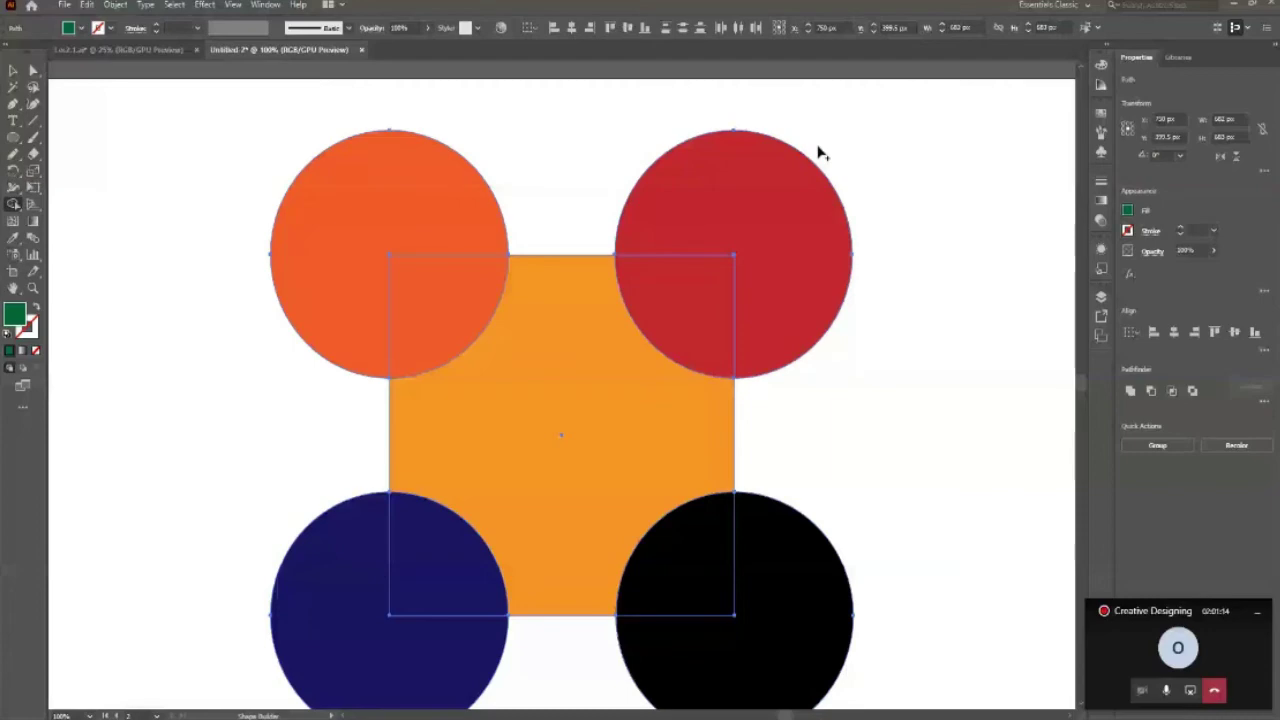
pyautogui.click(770, 210)
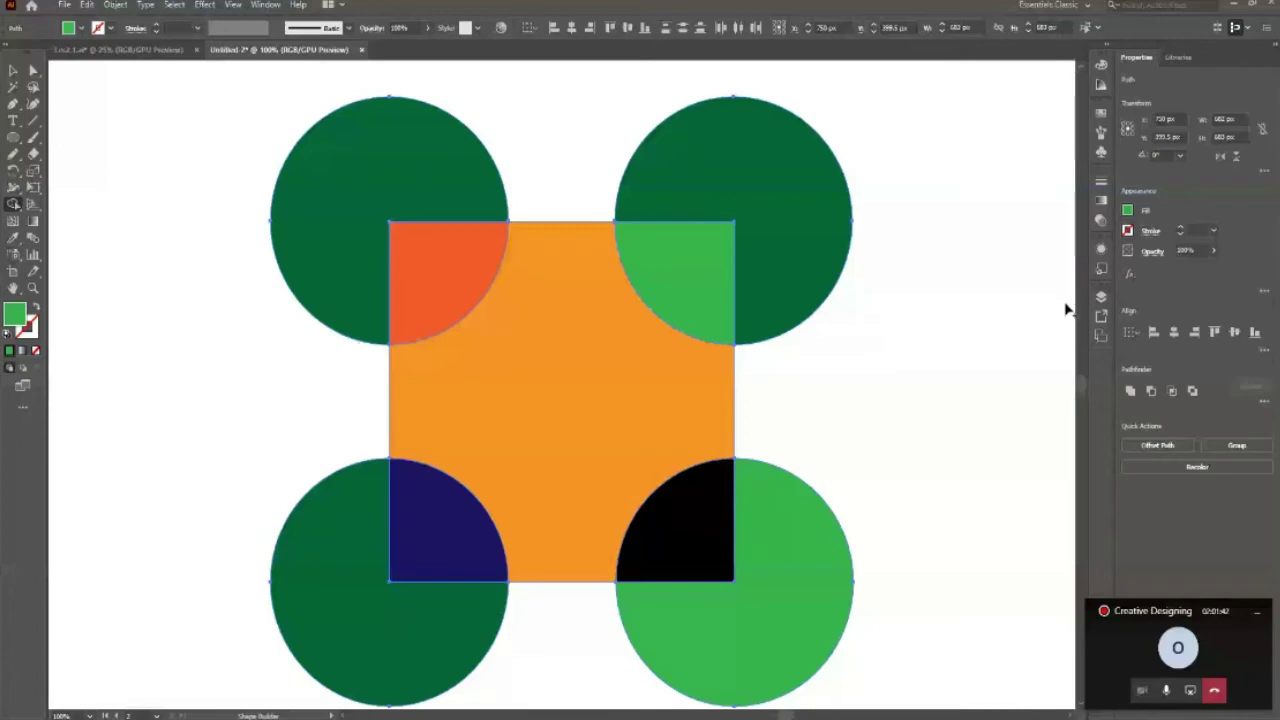
pyautogui.hotkey('ctrl', 'z')
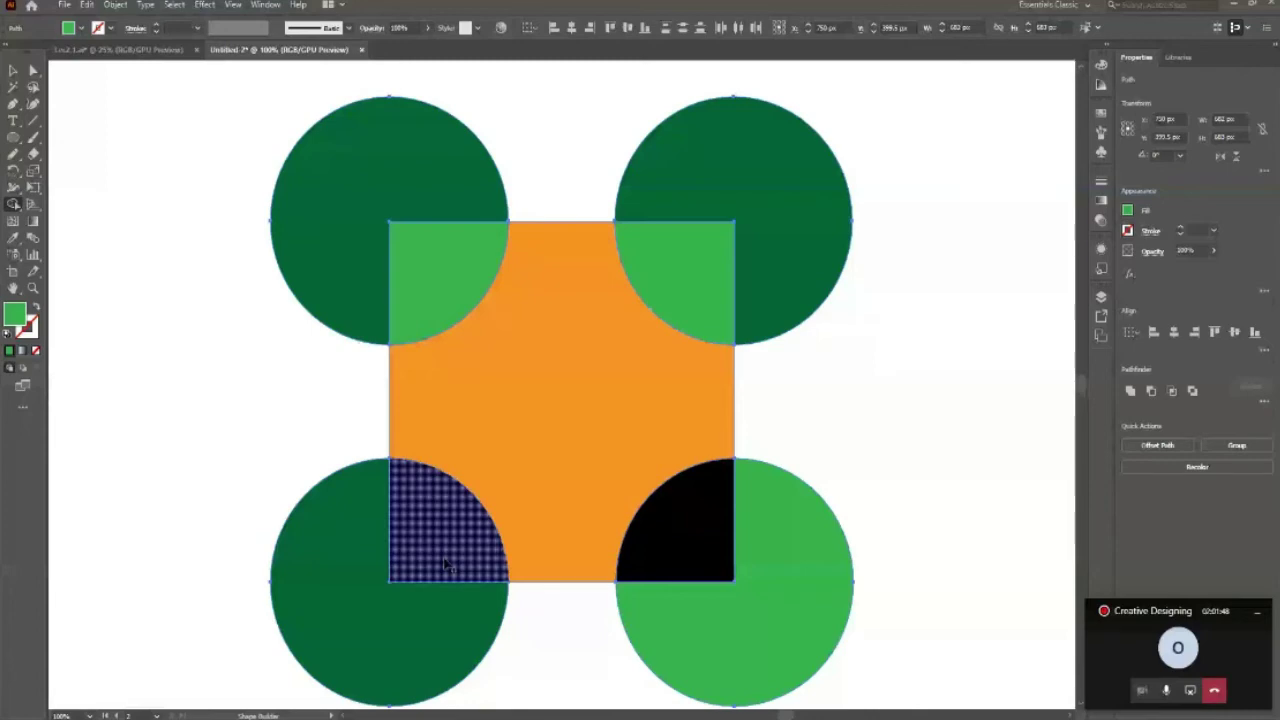
pyautogui.click(448, 566)
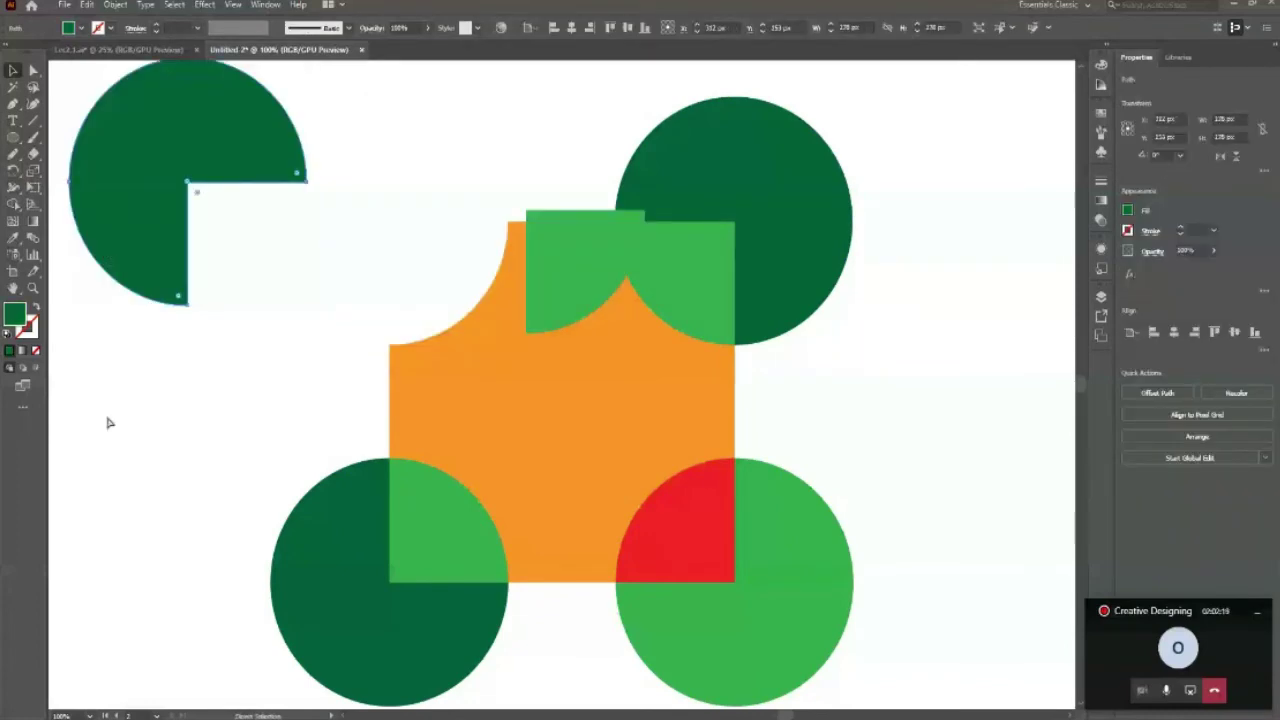
pyautogui.hotkey('ctrl', 'z')
pyautogui.hotkey('ctrl', 'z')
pyautogui.click(120, 408)
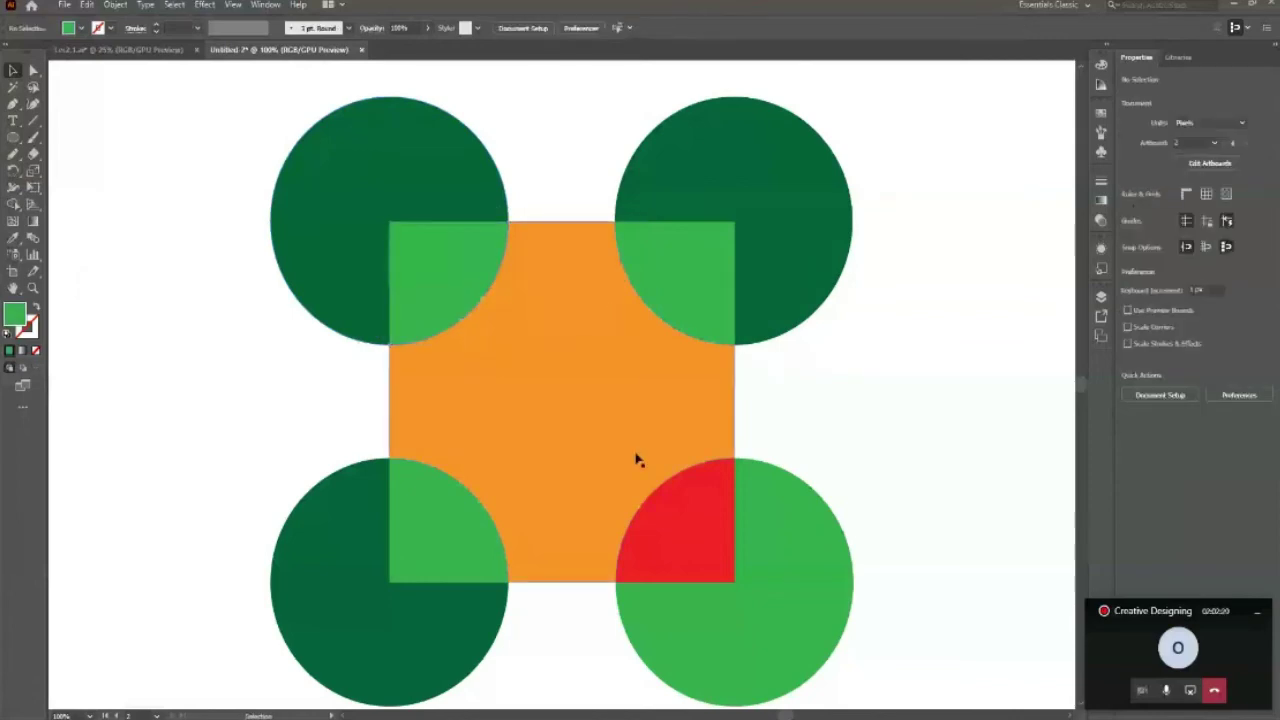
# Marquee-select the green-and-orange design and drag it off the artboard to the right.
pyautogui.moveTo(715, 303); pyautogui.dragTo(688, 378)
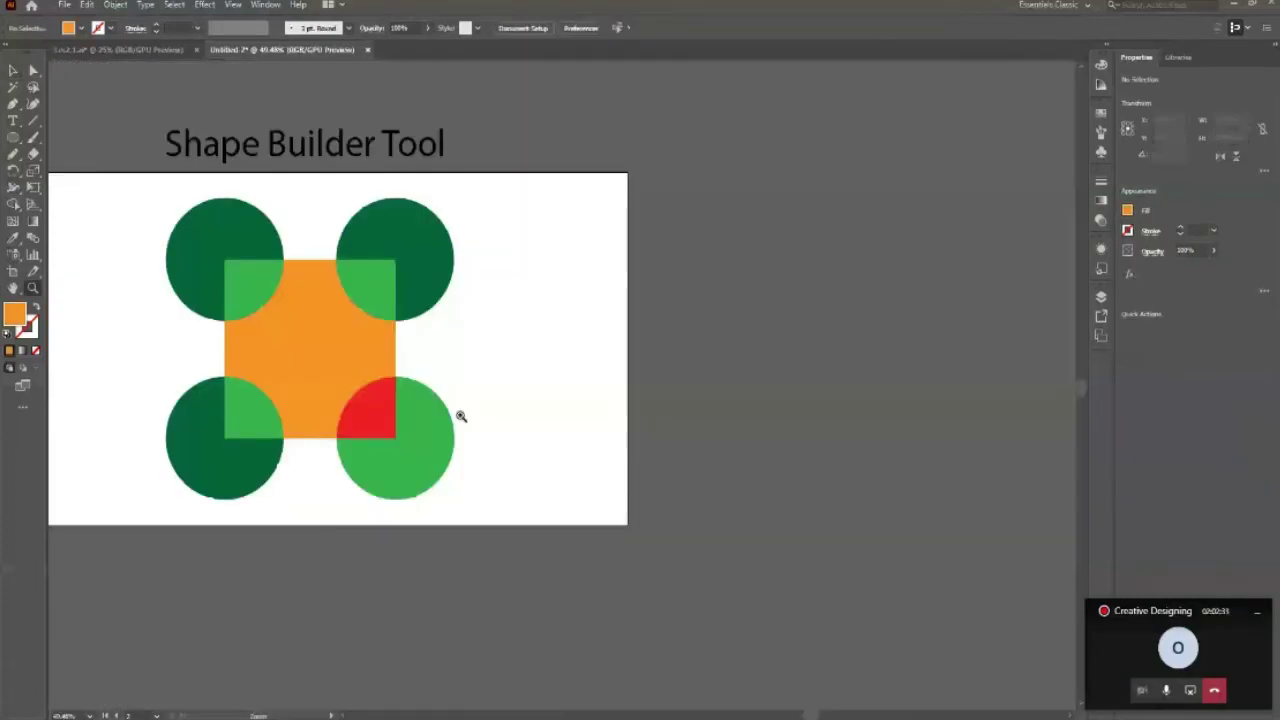
pyautogui.press('v')
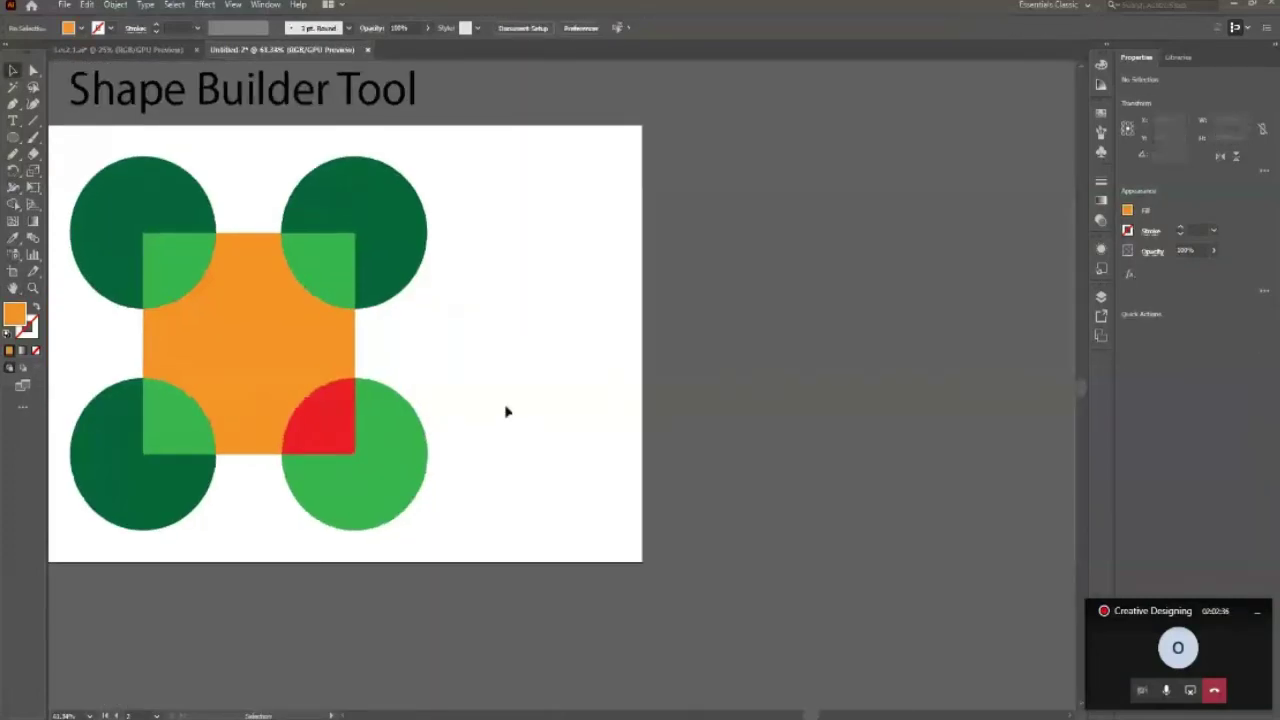
pyautogui.moveTo(82, 168)
pyautogui.mouseDown()
pyautogui.moveTo(385, 557)
pyautogui.moveTo(420, 526)
pyautogui.mouseUp()
pyautogui.moveTo(344, 493); pyautogui.dragTo(915, 485)
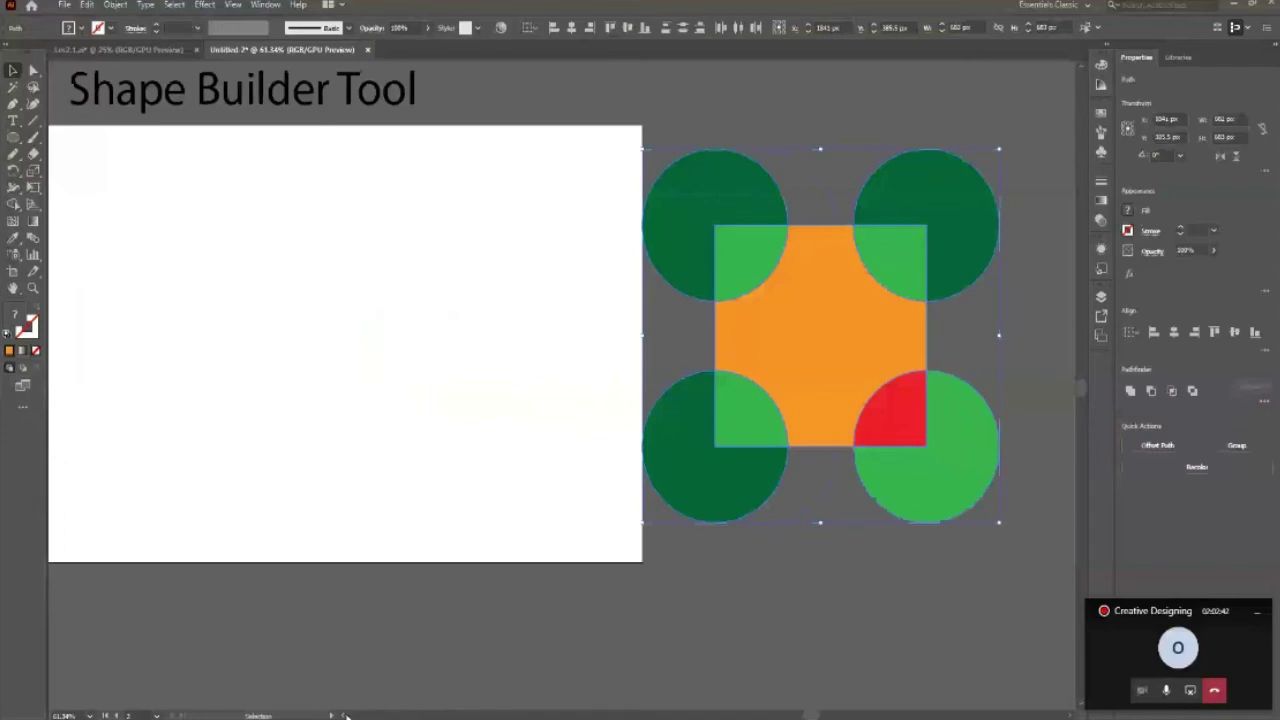
pyautogui.hscroll(-3, 344, 716)
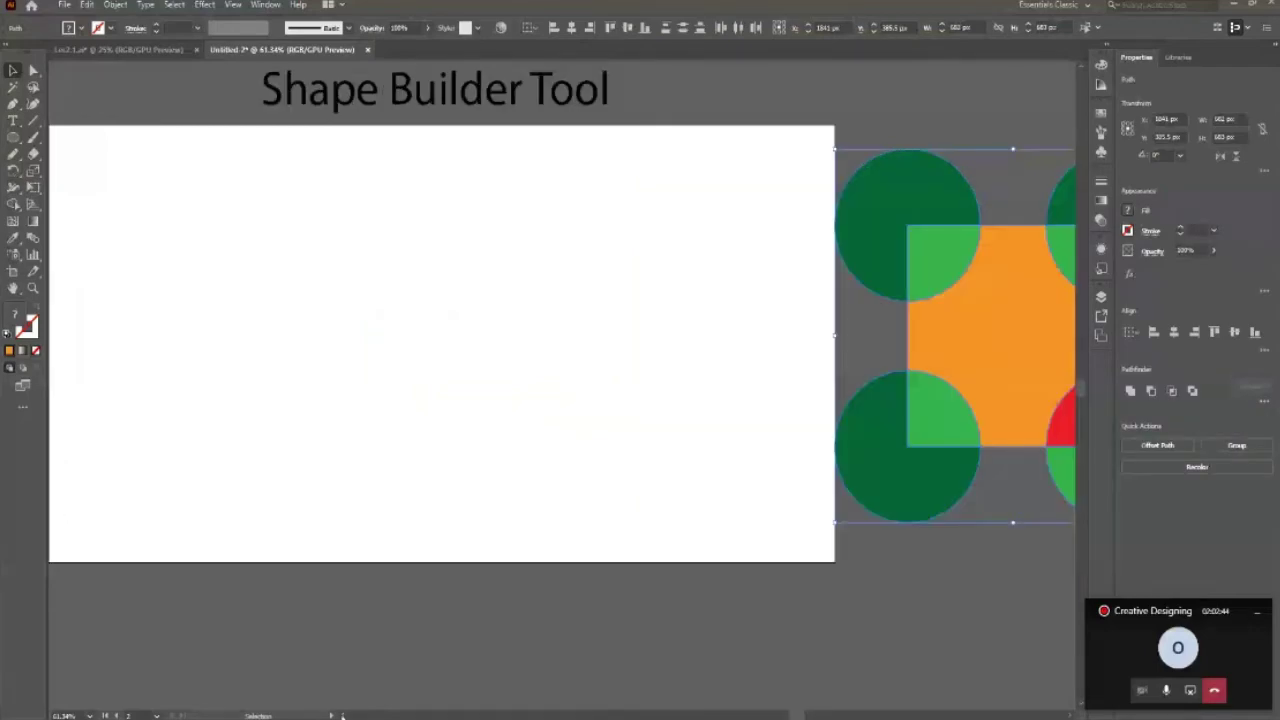
pyautogui.hscroll(-1, 342, 716)
pyautogui.click(529, 304)
pyautogui.press('l')
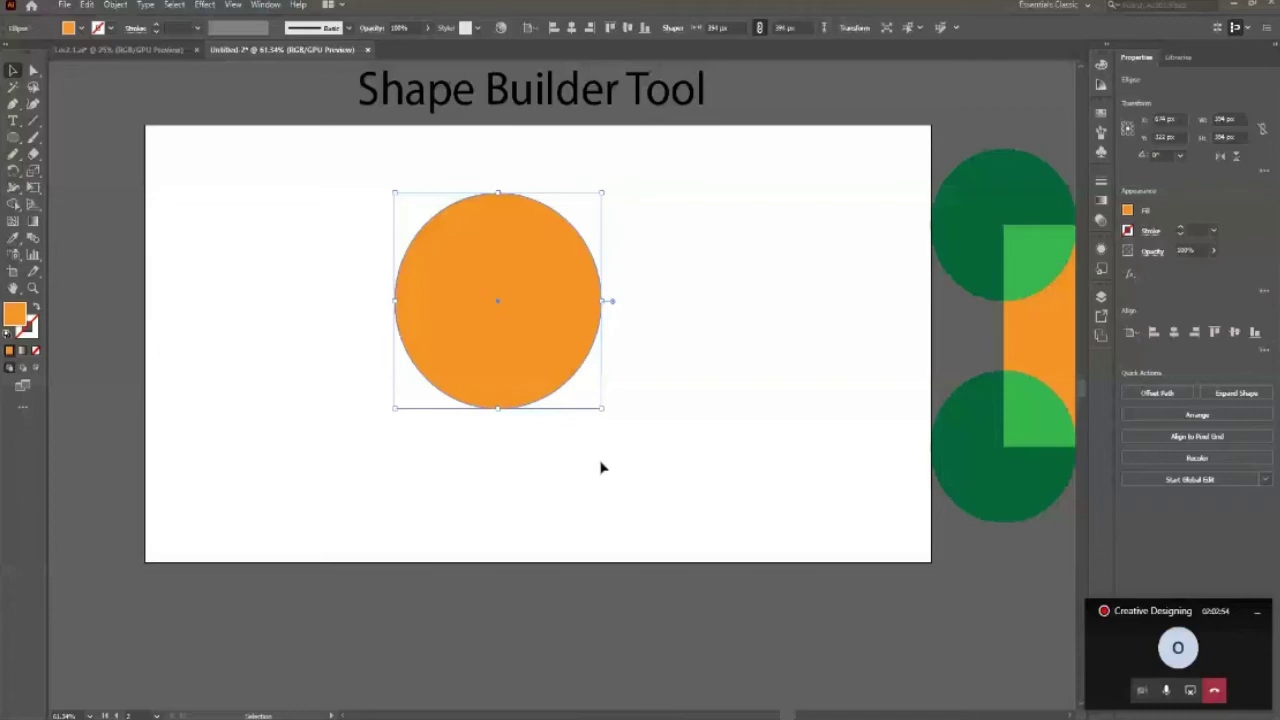
# Duplicate the orange circle as a copy shifted slightly downward.
pyautogui.click(637, 417)
pyautogui.click(543, 357)
pyautogui.press('a')
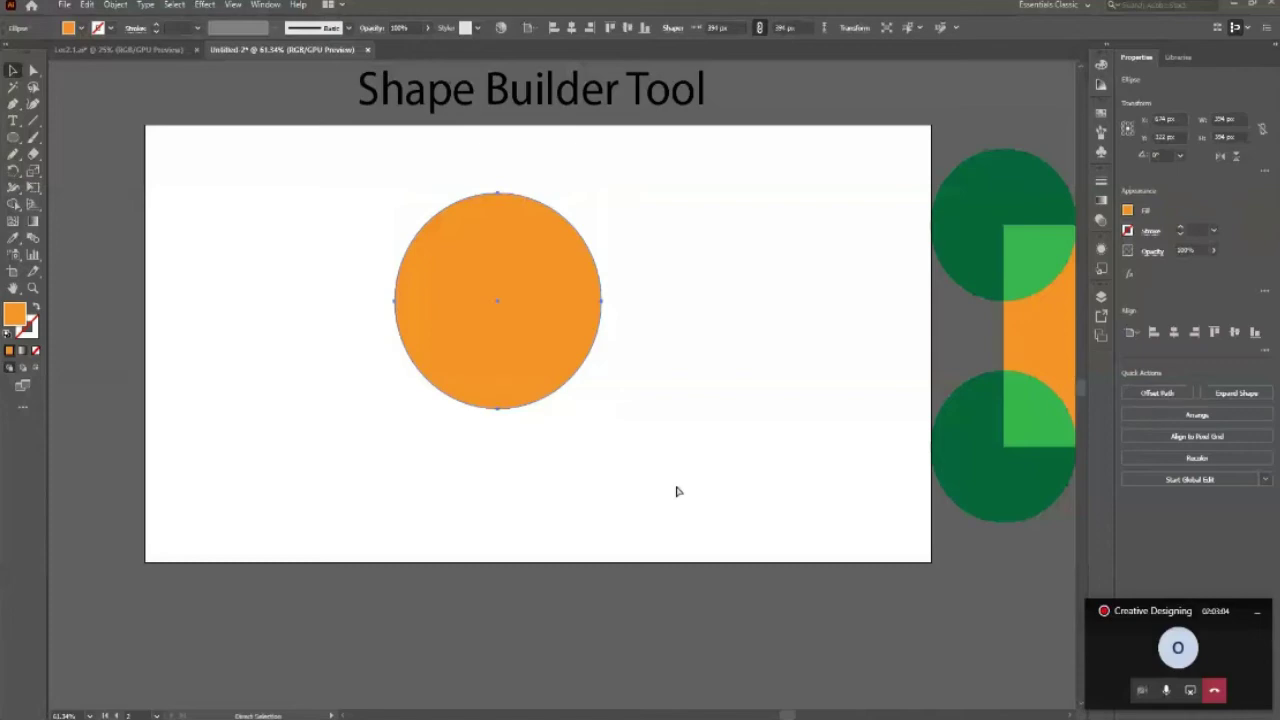
pyautogui.press('v')
pyautogui.hotkey('alt', 'Down')
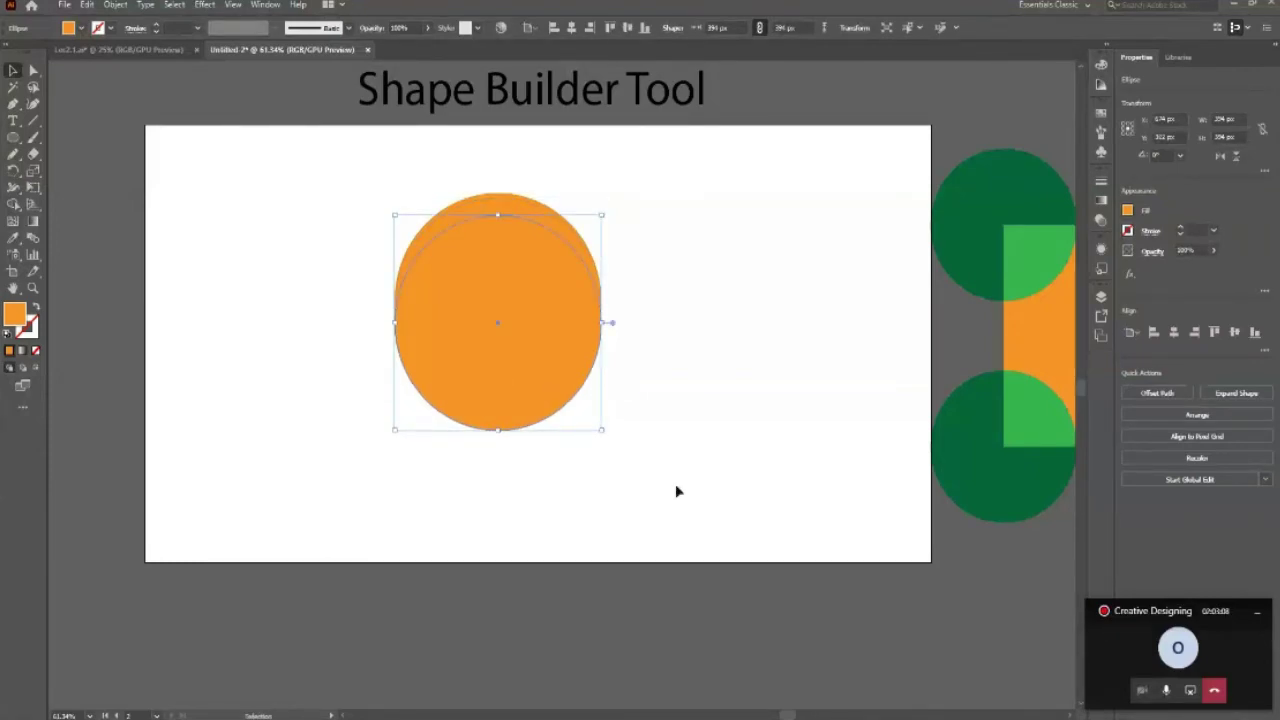
pyautogui.click(354, 177)
# Select both overlapping orange circles and activate Shape Builder.
pyautogui.click(514, 374)
pyautogui.click(314, 269)
pyautogui.hotkey('ctrl', 'a')
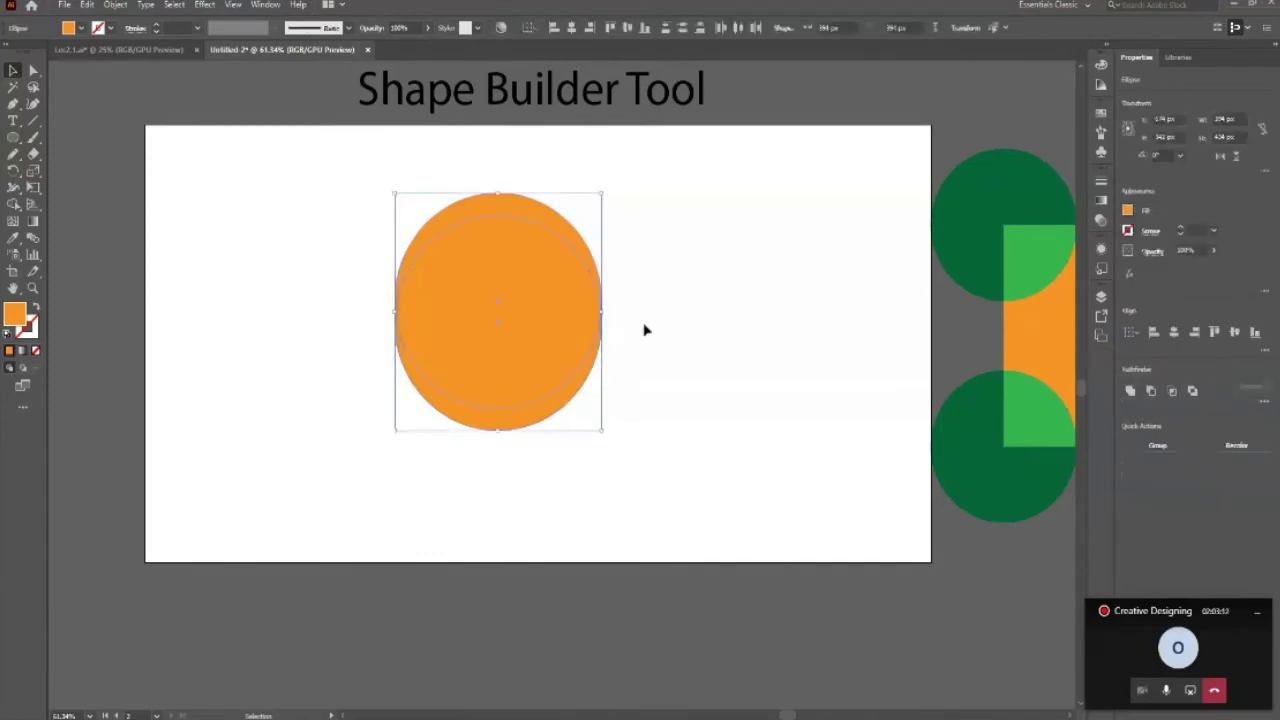
pyautogui.hotkey('shift', 'm')
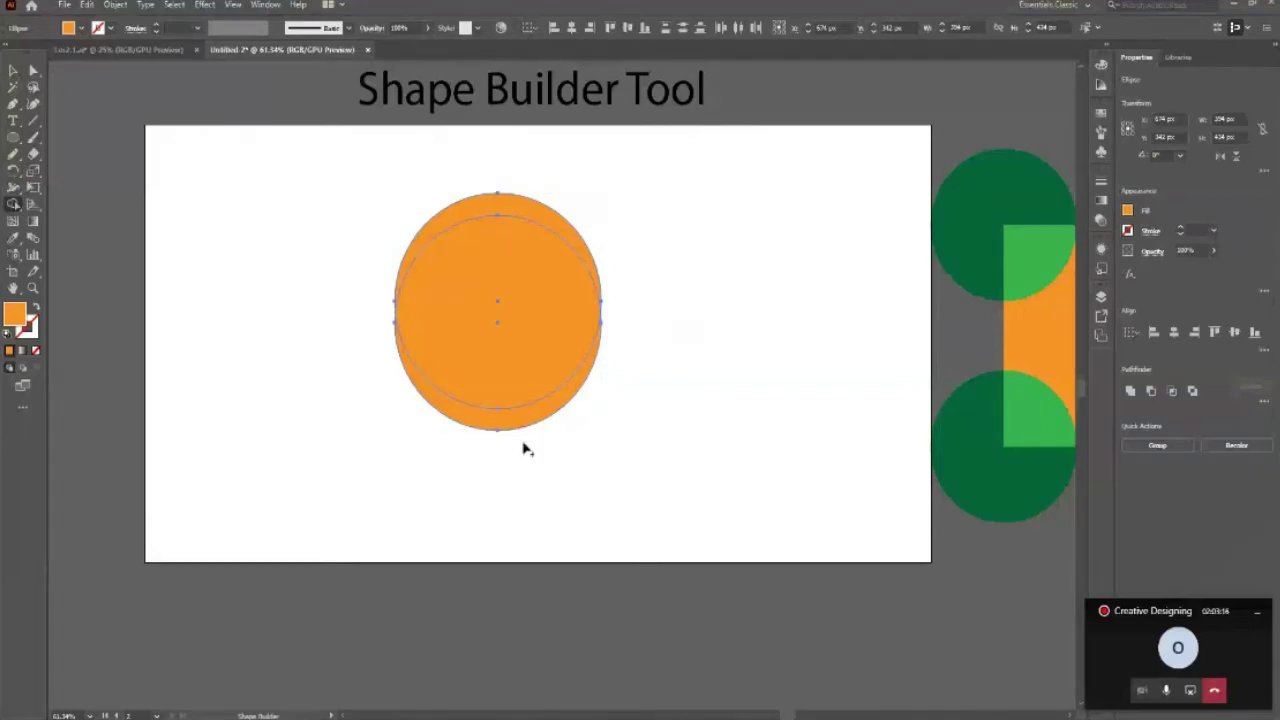
pyautogui.press('super')
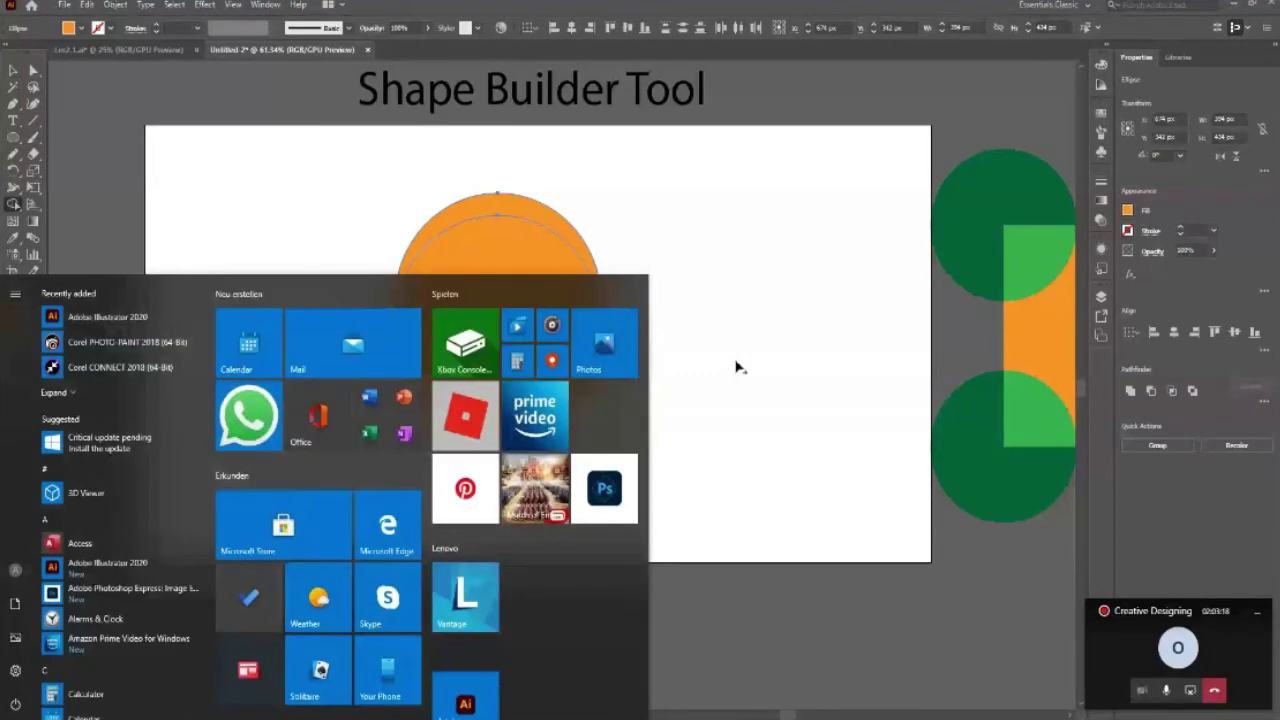
pyautogui.press('super')
# Try removing the lower circle region with Shape Builder, then undo back to two circles.
pyautogui.moveTo(545, 436)
pyautogui.mouseDown()
pyautogui.moveTo(511, 272)
pyautogui.moveTo(537, 320)
pyautogui.mouseUp()
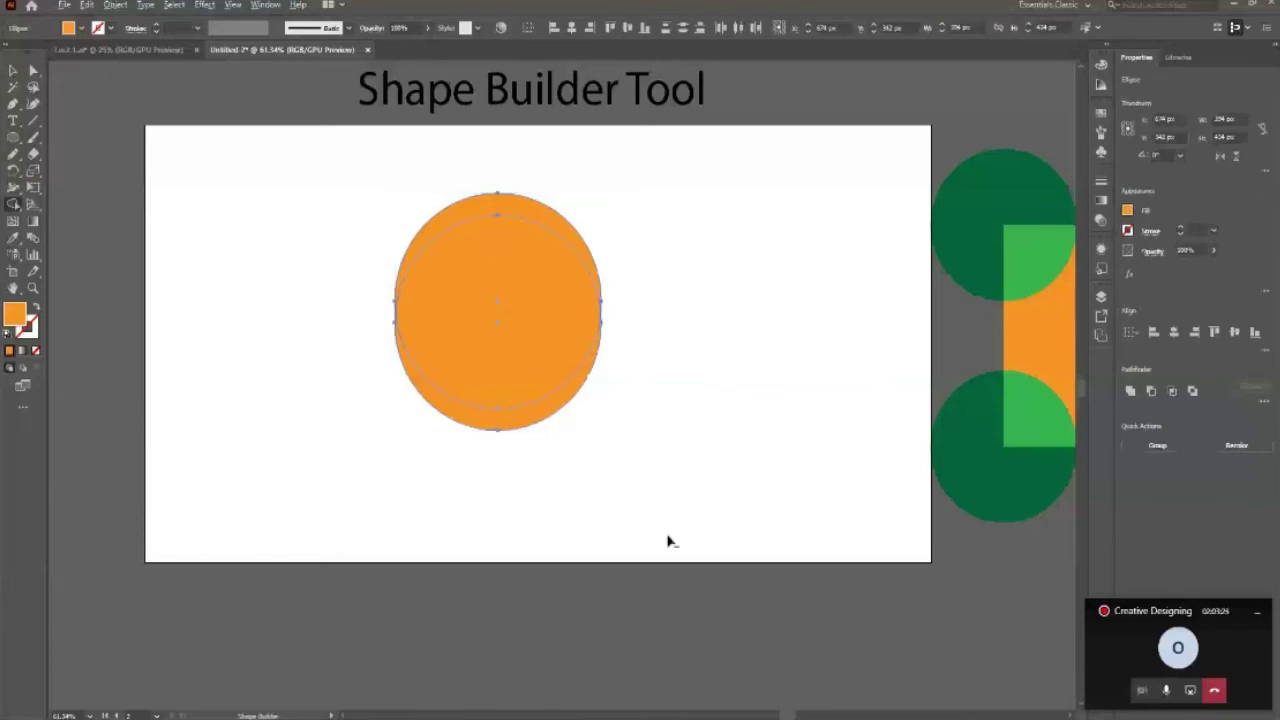
pyautogui.keyDown('alt'); pyautogui.click(503, 283); pyautogui.keyUp('alt')
pyautogui.press('v')
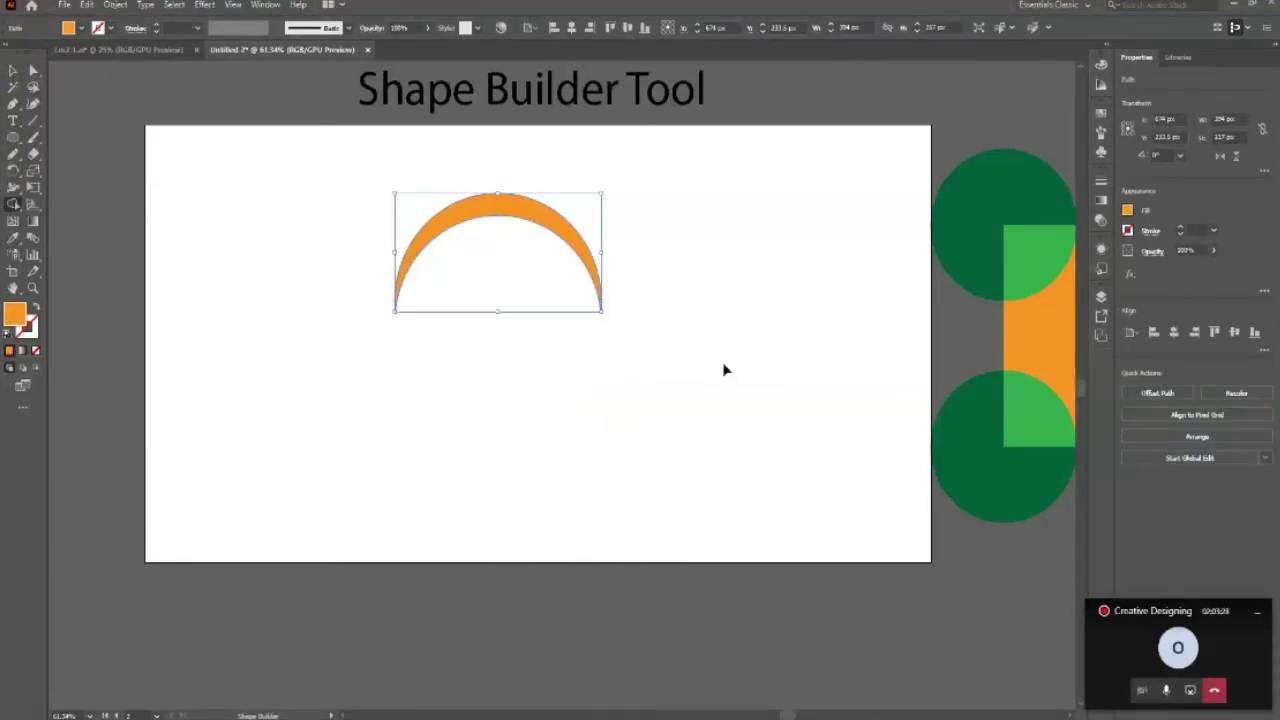
pyautogui.hotkey('ctrl', 'z')
pyautogui.click(13, 203)
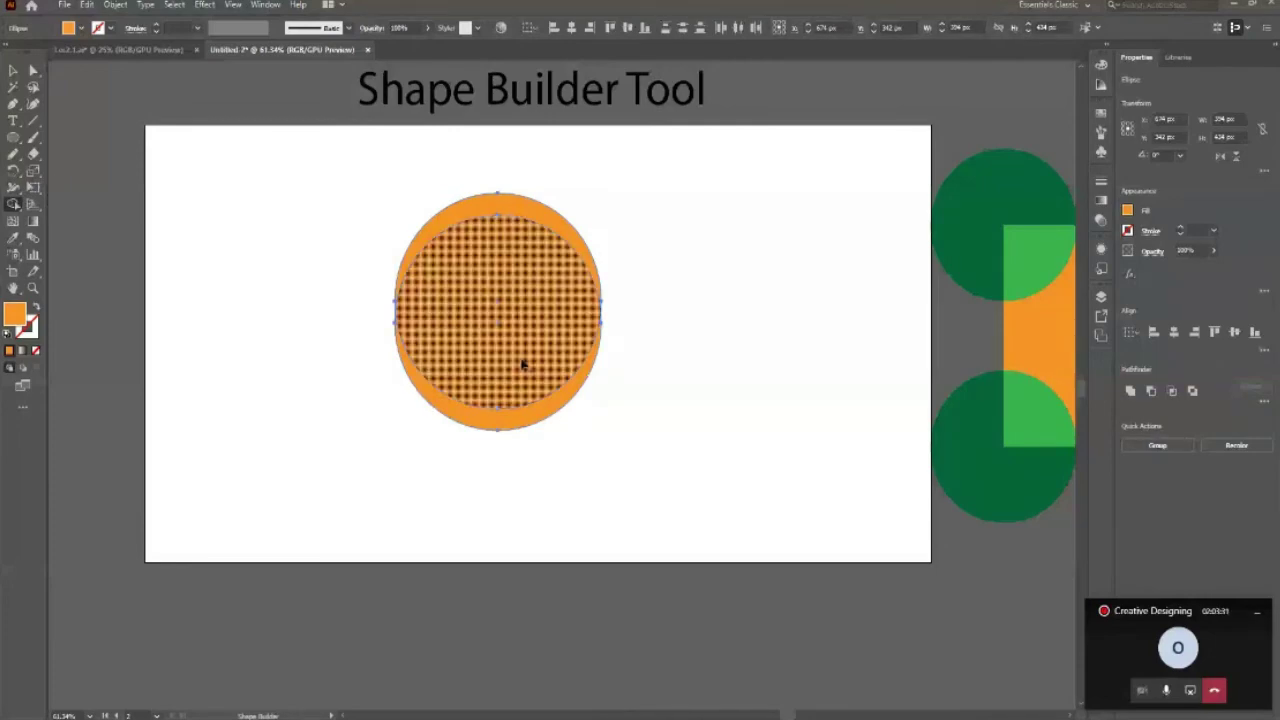
# Split the inner overlap into its own circle, pull it out left, and move it back.
pyautogui.click(543, 330)
pyautogui.press('v')
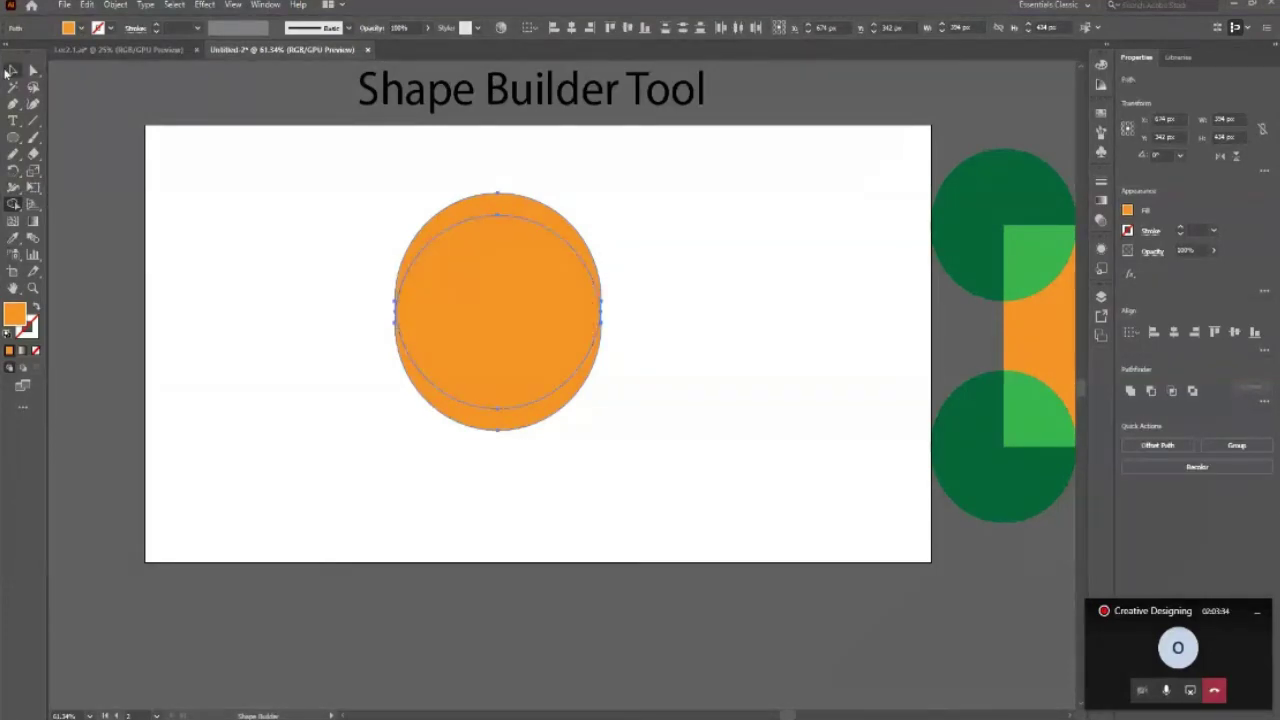
pyautogui.moveTo(529, 391); pyautogui.dragTo(262, 449)
pyautogui.press('a')
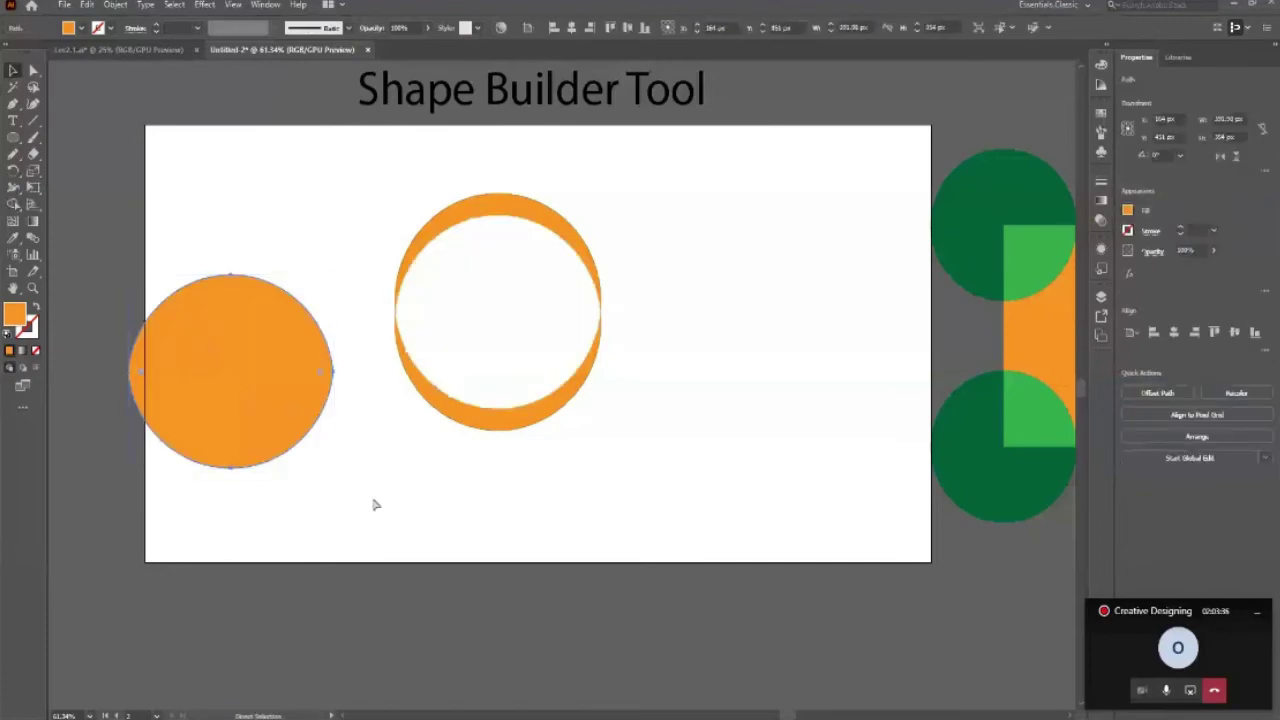
pyautogui.moveTo(300, 440); pyautogui.dragTo(565, 382)
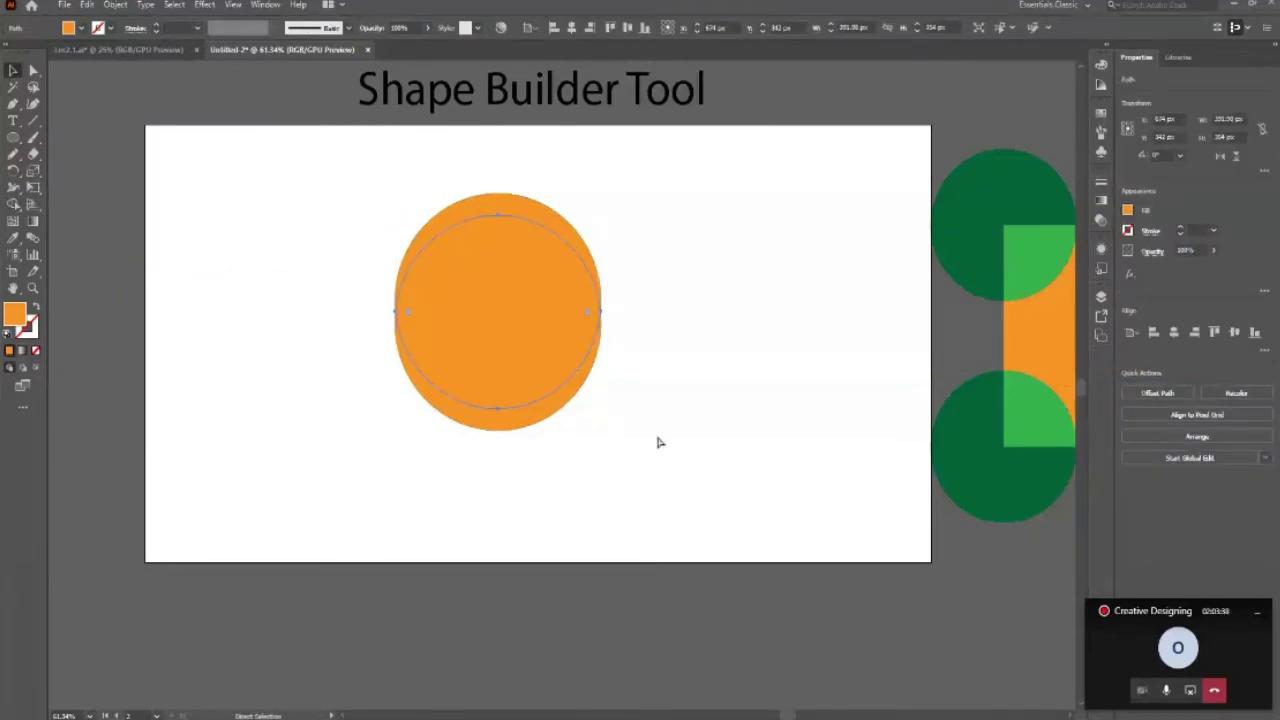
pyautogui.press('v')
pyautogui.click(334, 191)
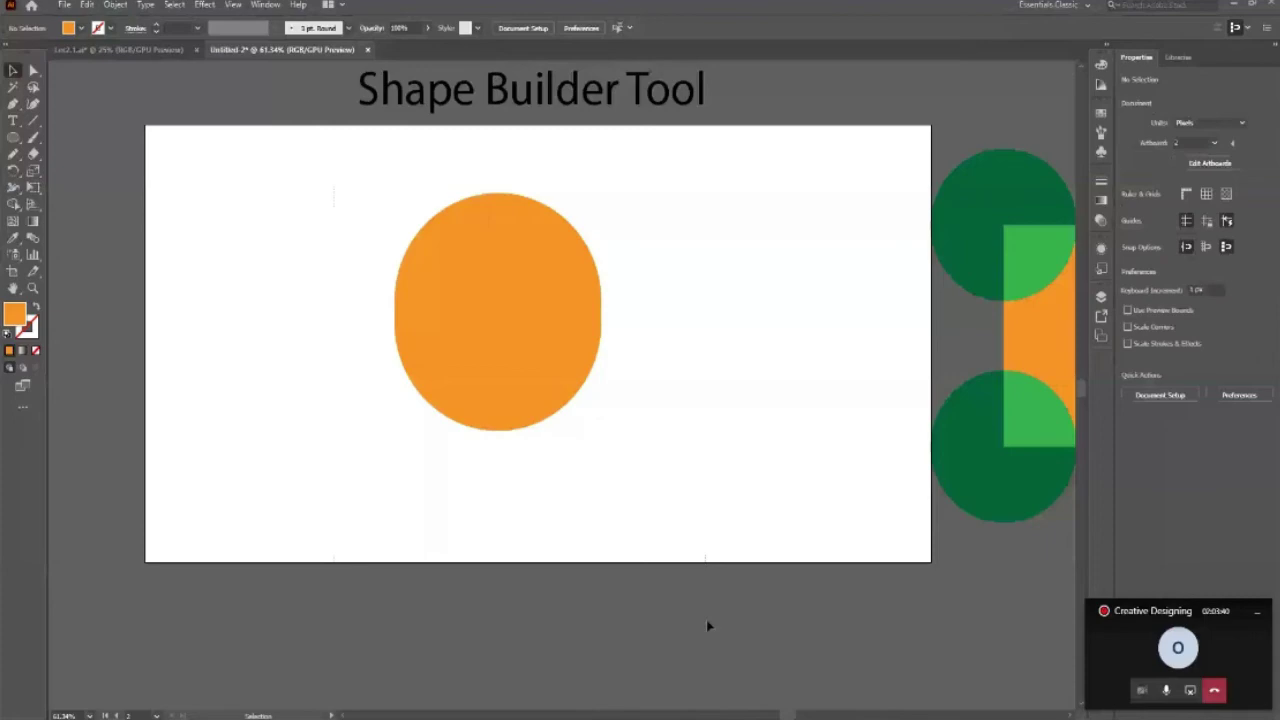
# Try a dark green fill on the ellipse and inner region, then undo it.
pyautogui.hotkey('ctrl', 'a')
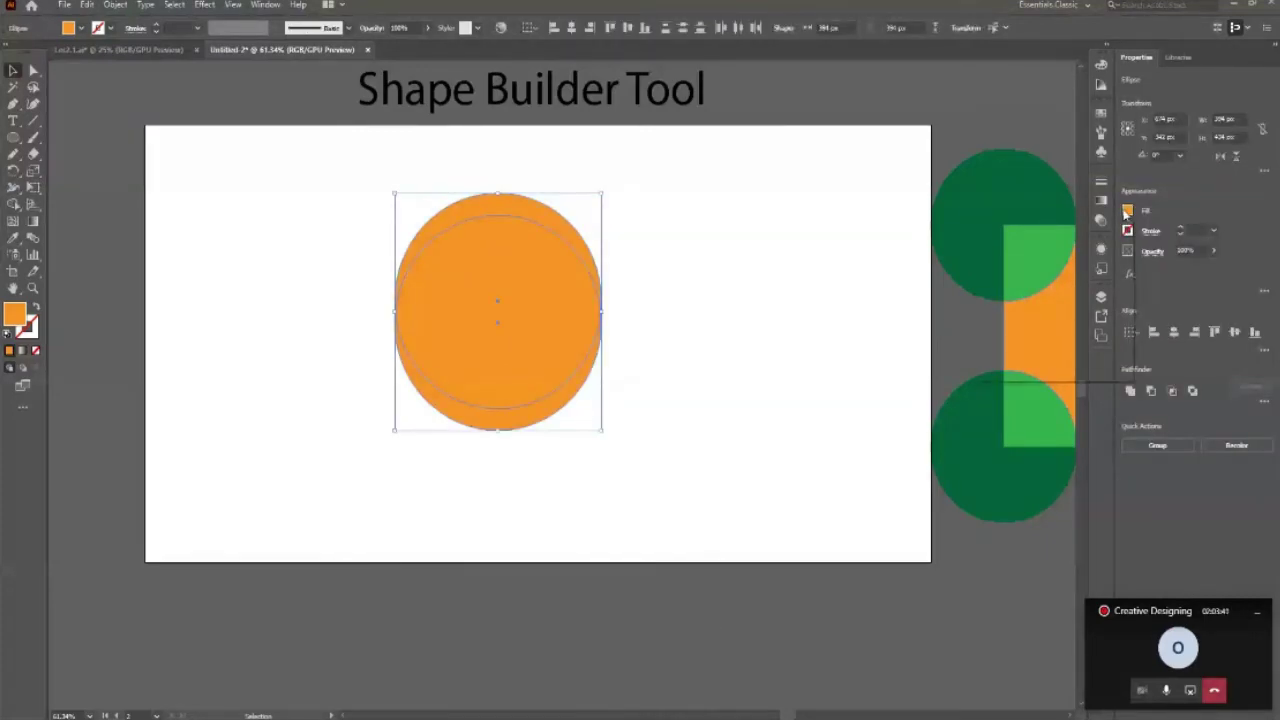
pyautogui.click(1030, 272)
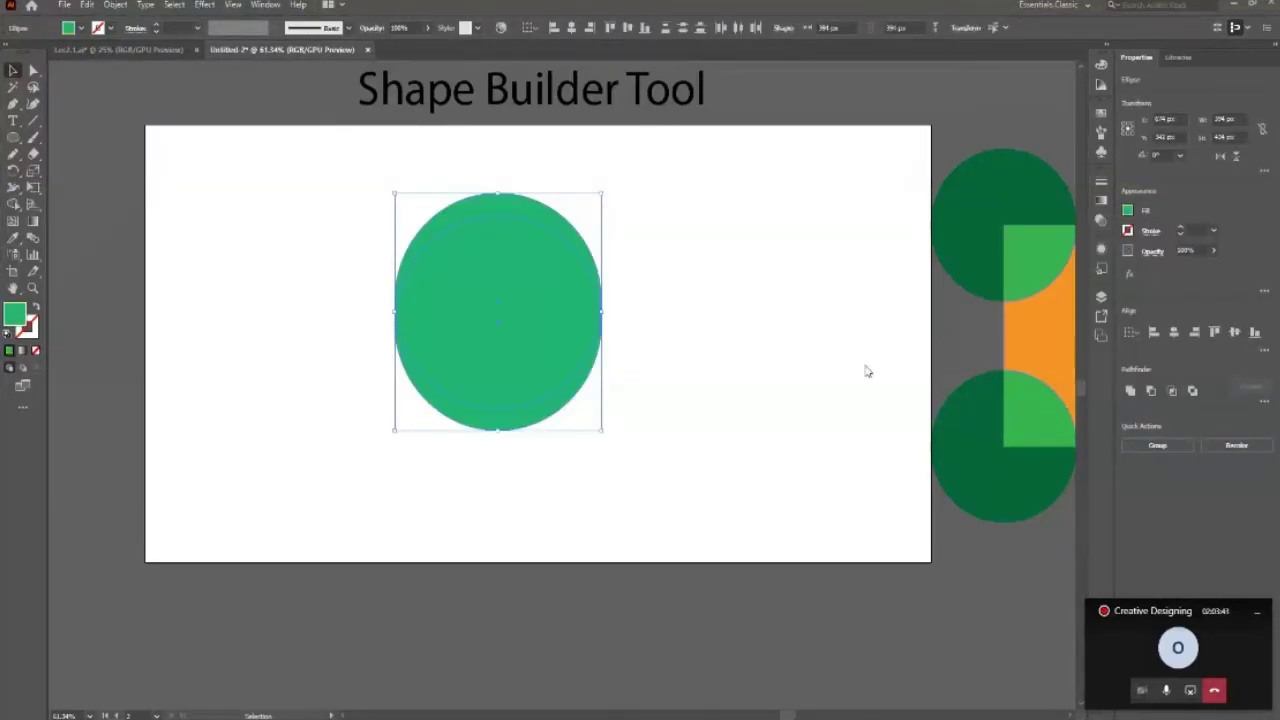
pyautogui.hotkey('ctrl', 'z')
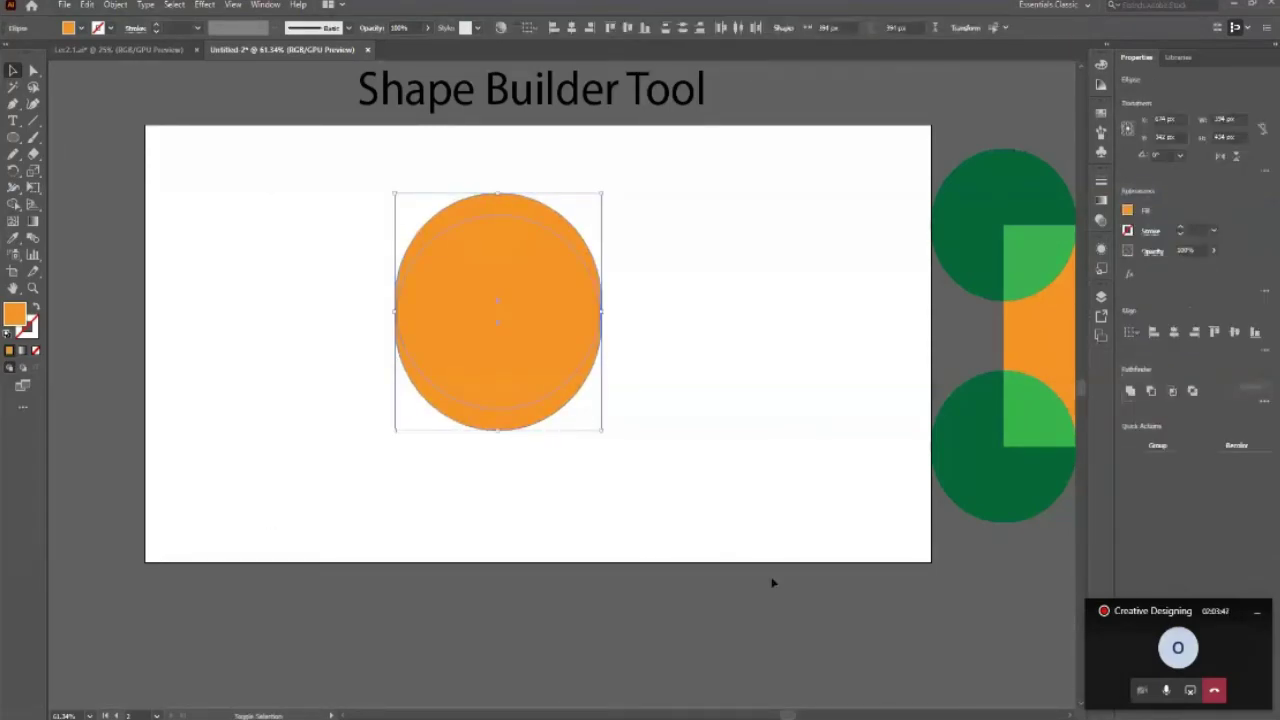
pyautogui.hotkey('shift', 'm')
pyautogui.click(1128, 210)
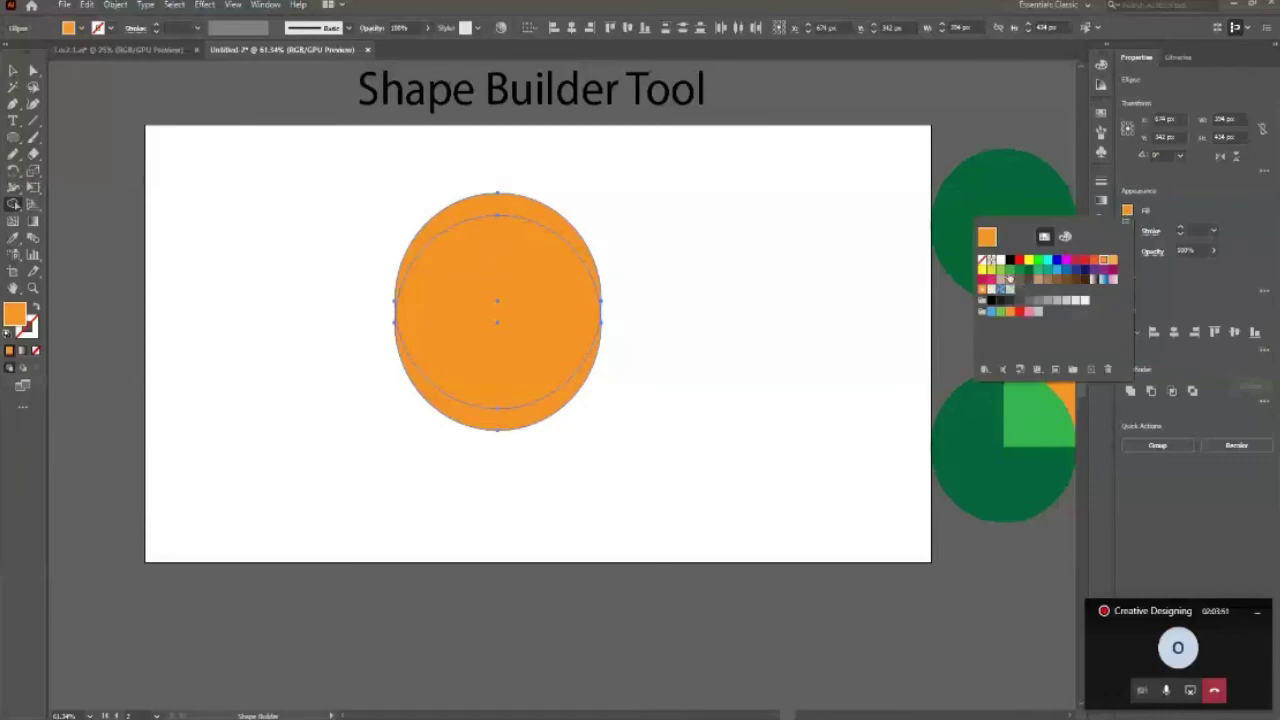
pyautogui.click(1029, 269)
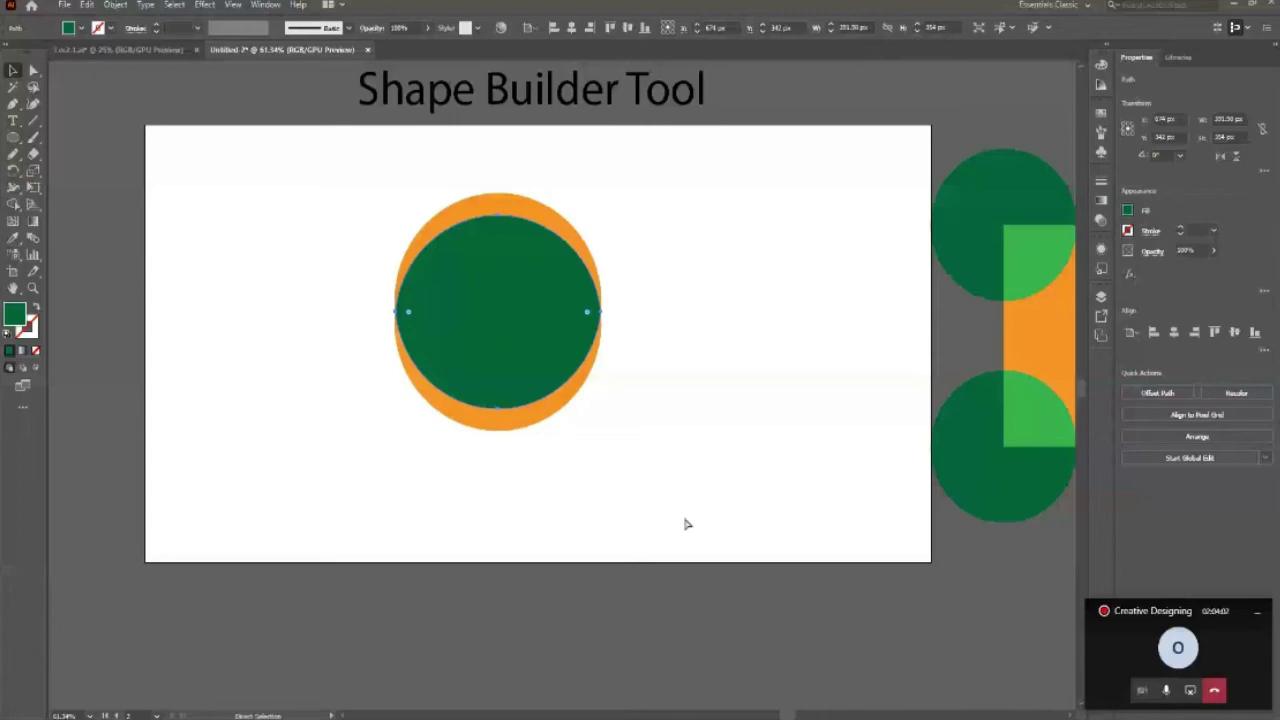
pyautogui.press('Delete')
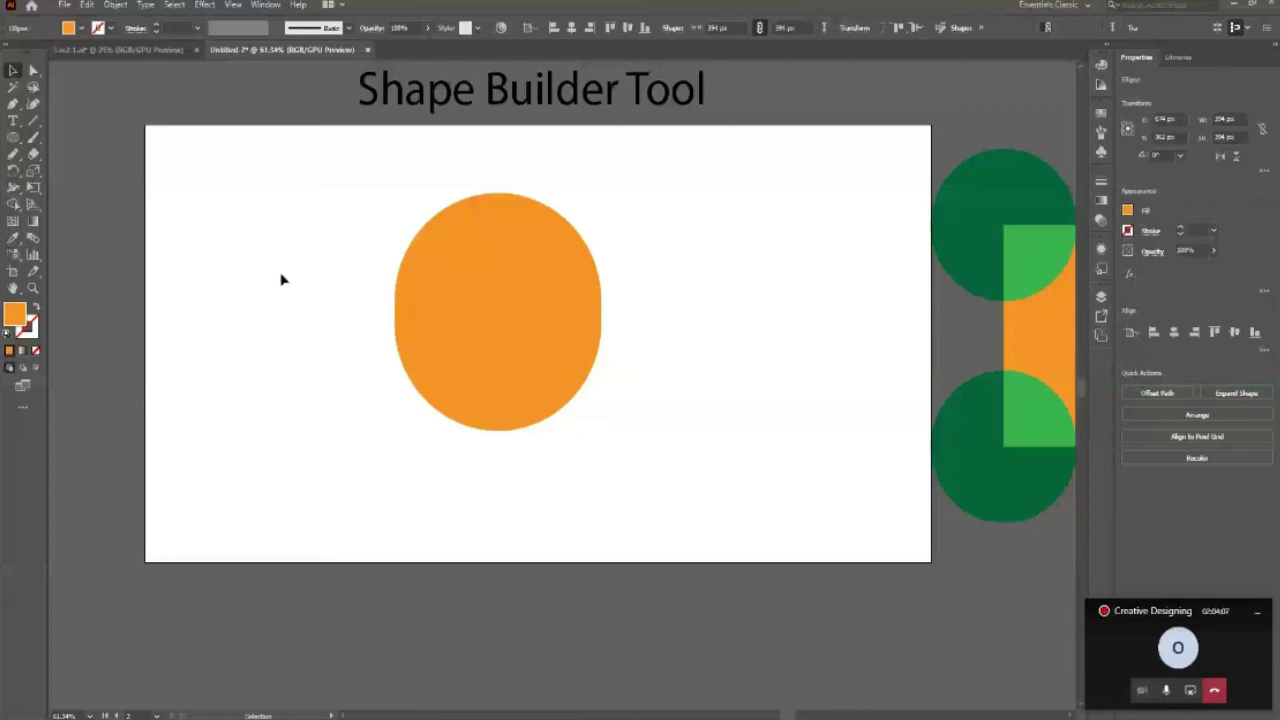
# Mix a darker orange in the Color Mixer and fill the inner circle region with it.
pyautogui.click(282, 280)
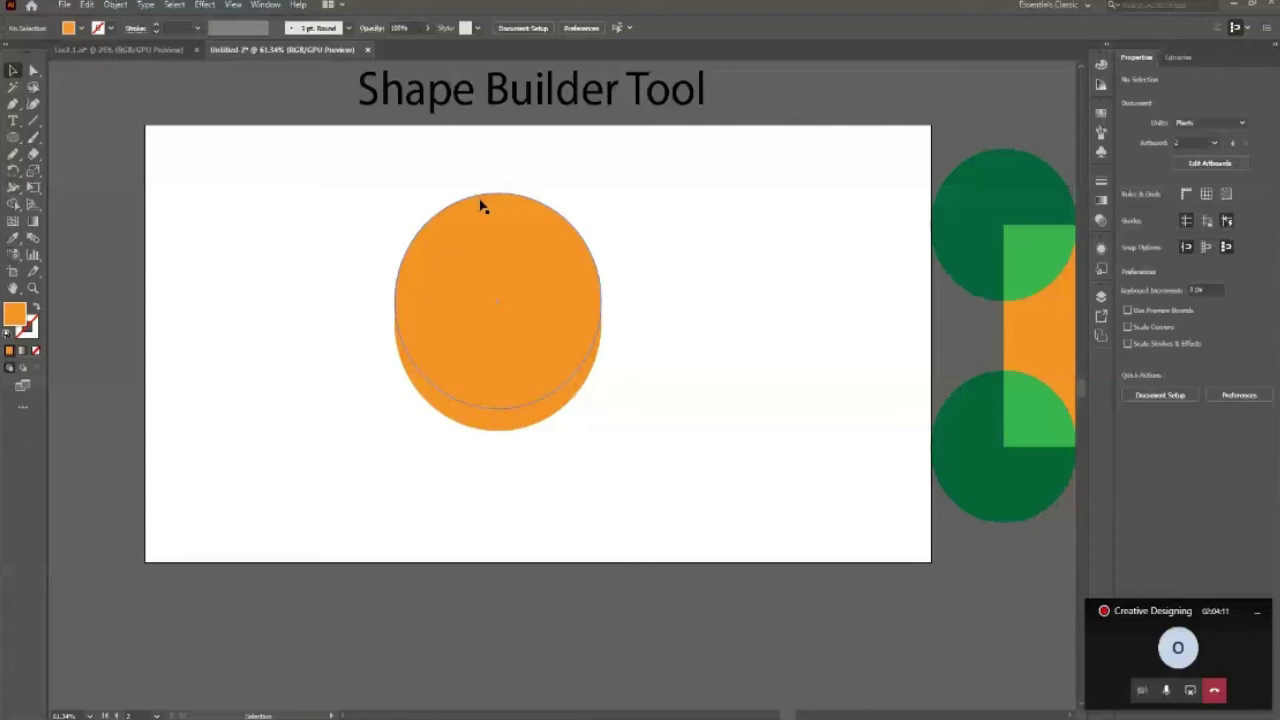
pyautogui.moveTo(475, 185); pyautogui.dragTo(737, 543)
pyautogui.hotkey('shift', 'm')
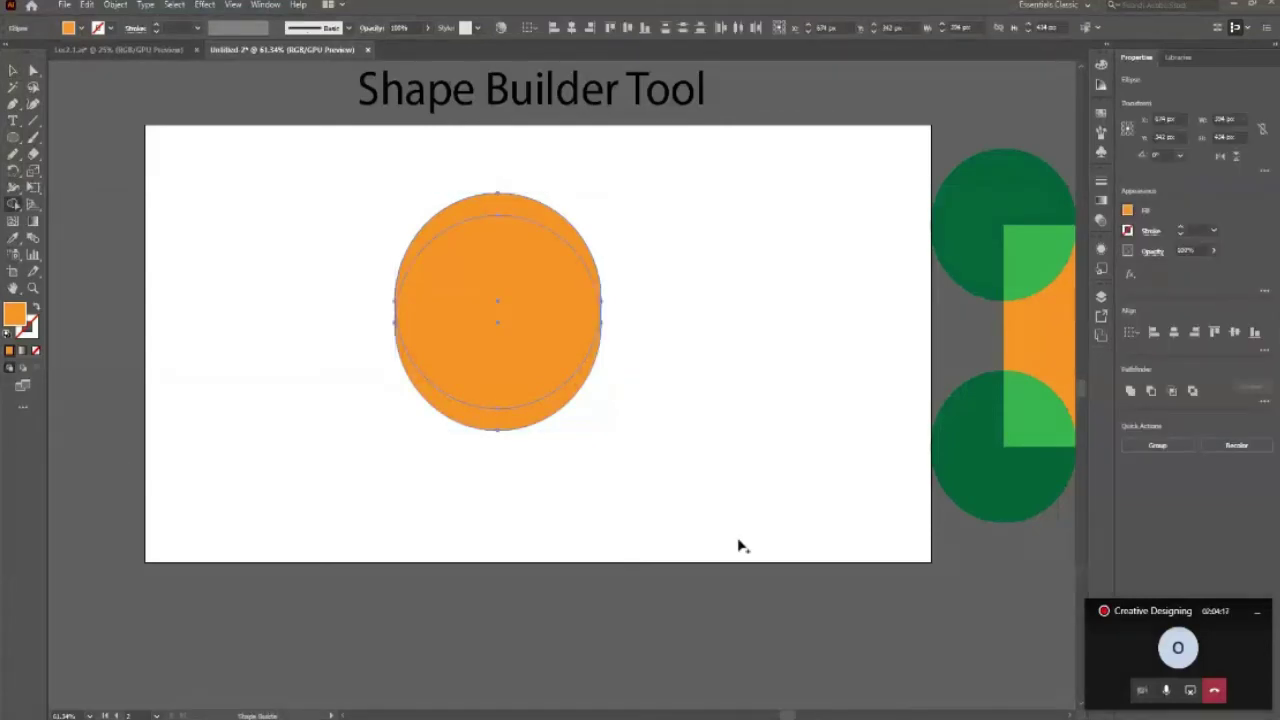
pyautogui.click(1127, 211)
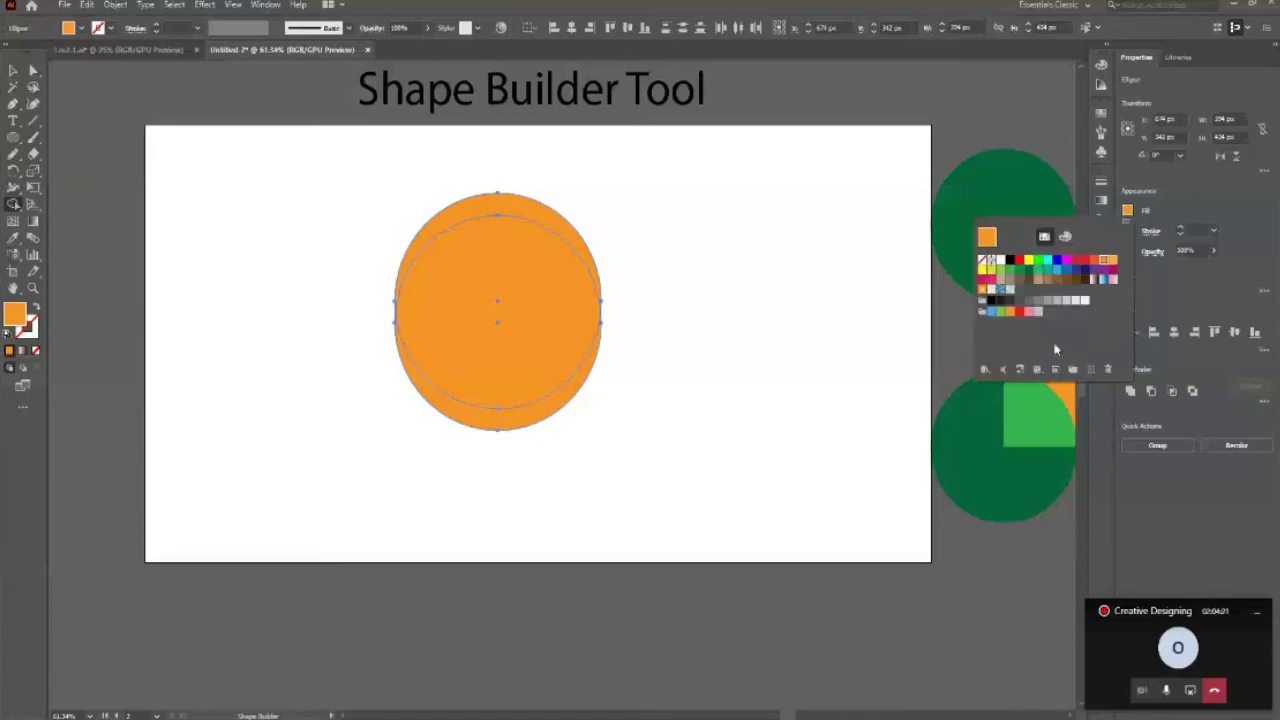
pyautogui.click(1065, 236)
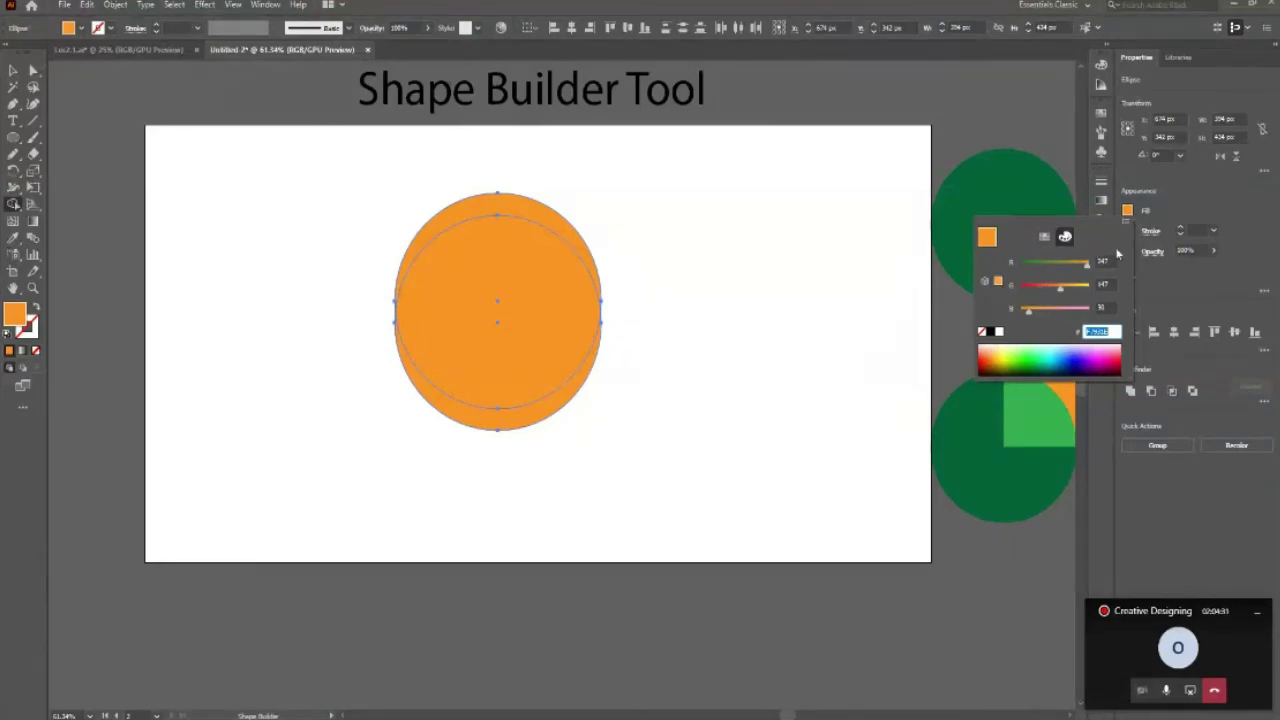
pyautogui.moveTo(1029, 310); pyautogui.dragTo(1027, 313)
pyautogui.click(744, 320)
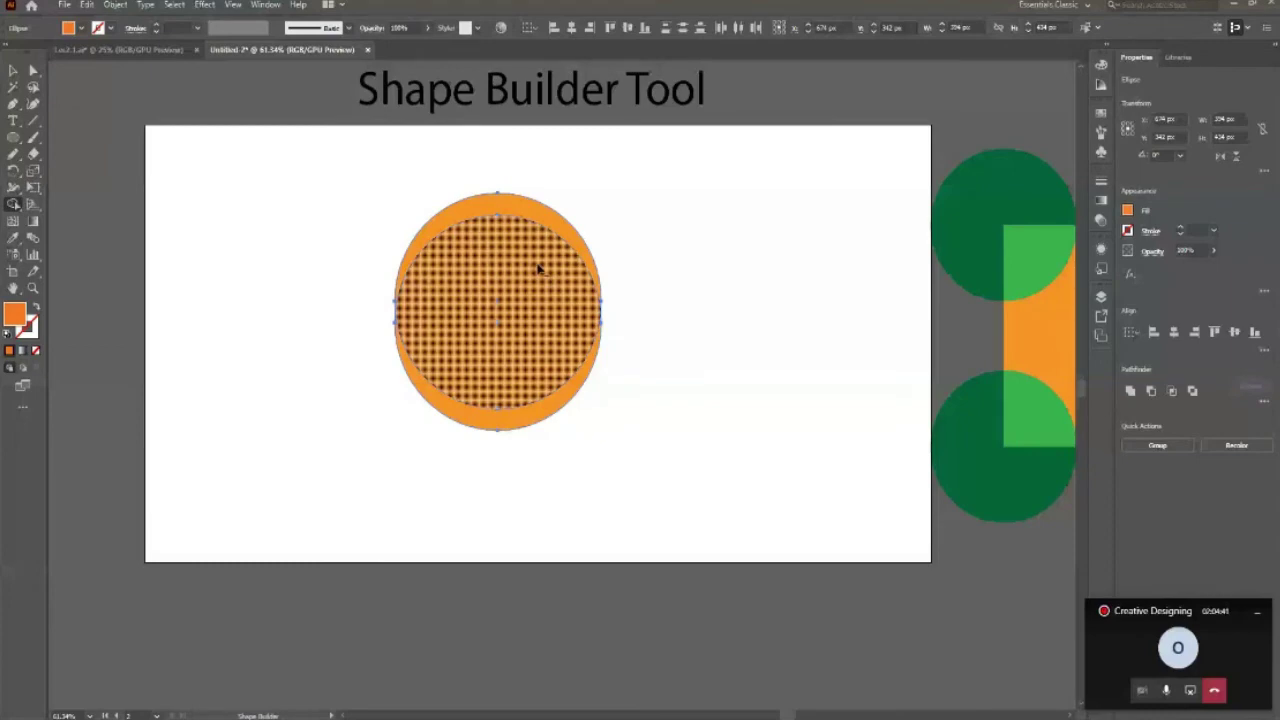
pyautogui.click(538, 268)
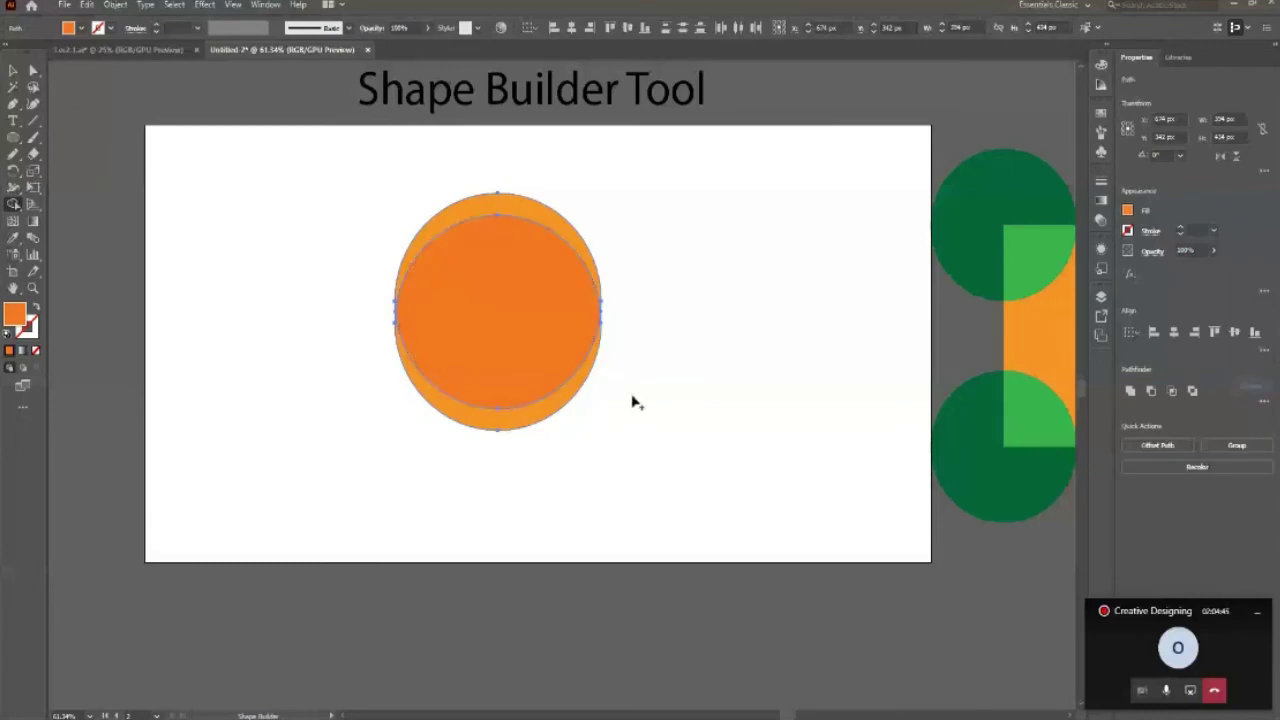
# Move the crescent and darker inner circle aside to inspect them, then undo the moves.
pyautogui.press('v')
pyautogui.click(126, 166)
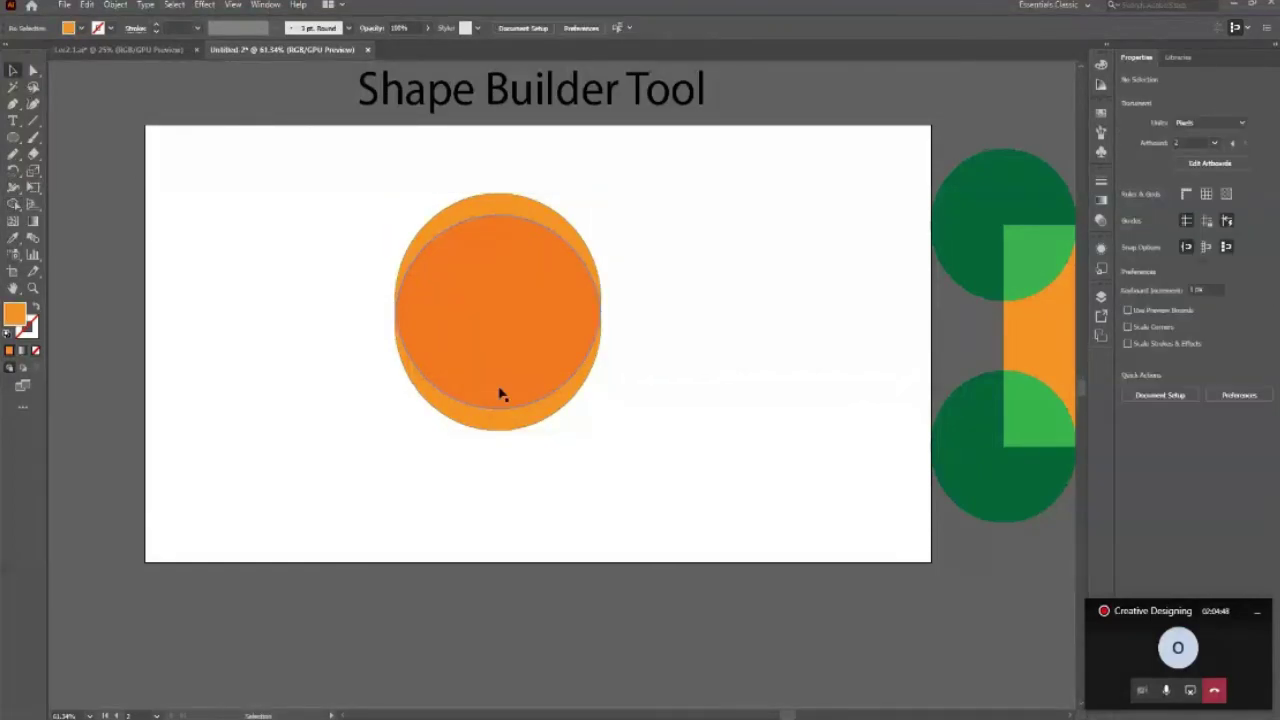
pyautogui.moveTo(505, 431); pyautogui.dragTo(533, 511)
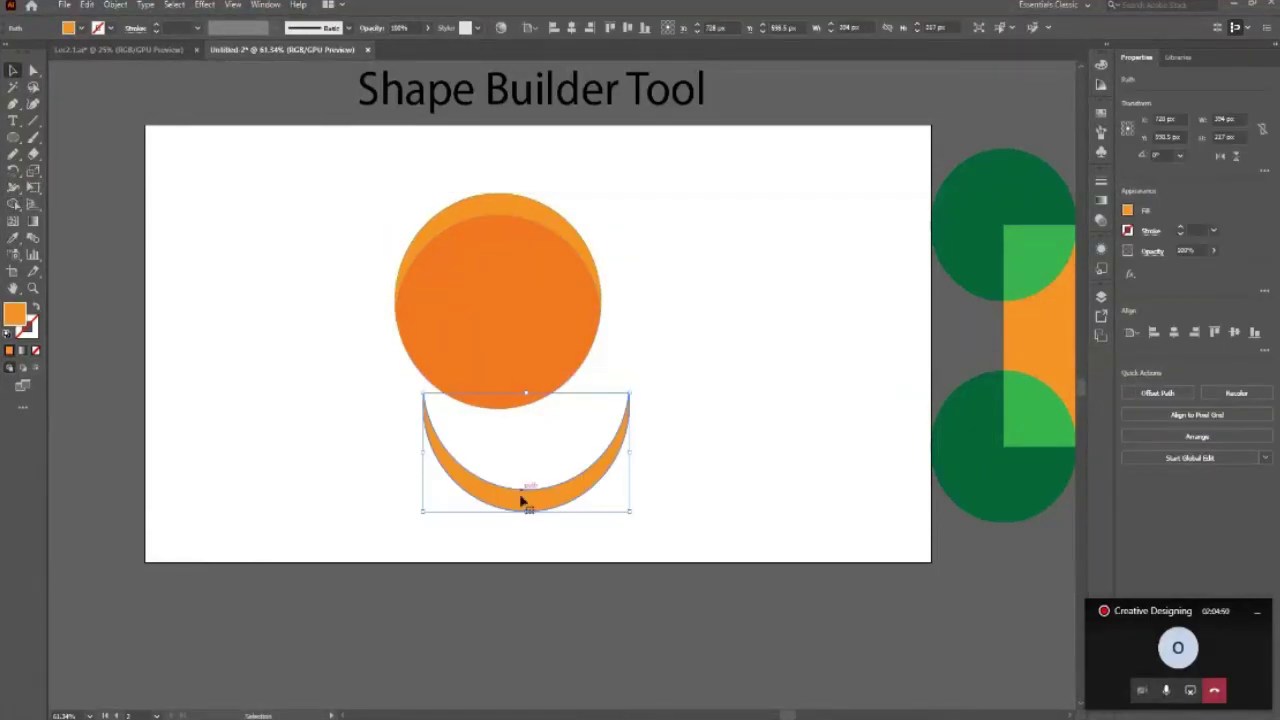
pyautogui.press('Delete')
pyautogui.moveTo(496, 410); pyautogui.dragTo(512, 485)
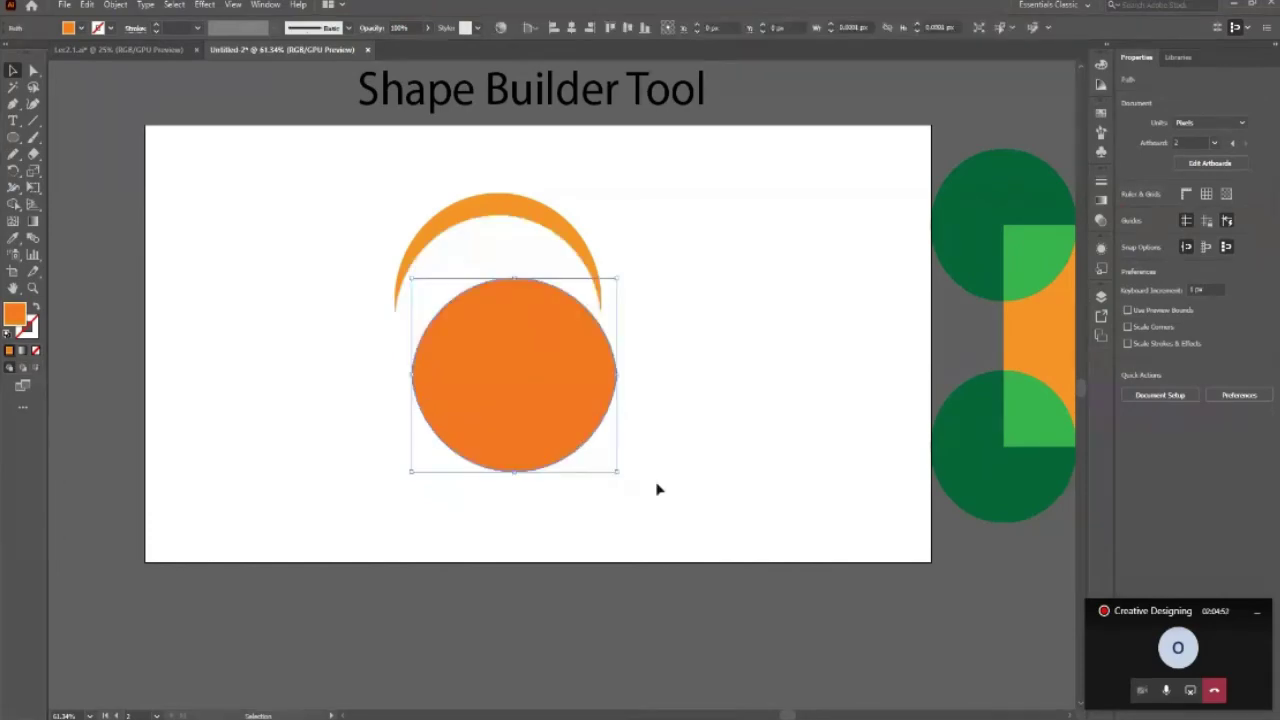
pyautogui.hotkey('ctrl', 'z')
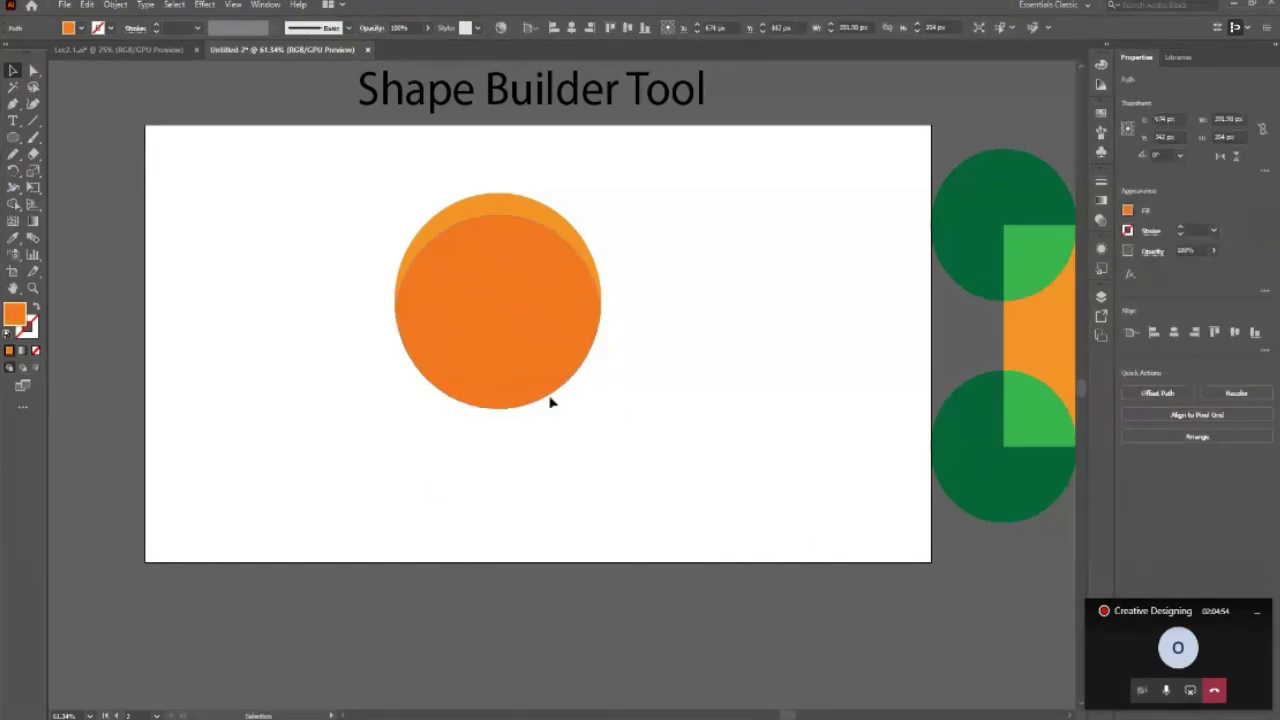
pyautogui.click(551, 400)
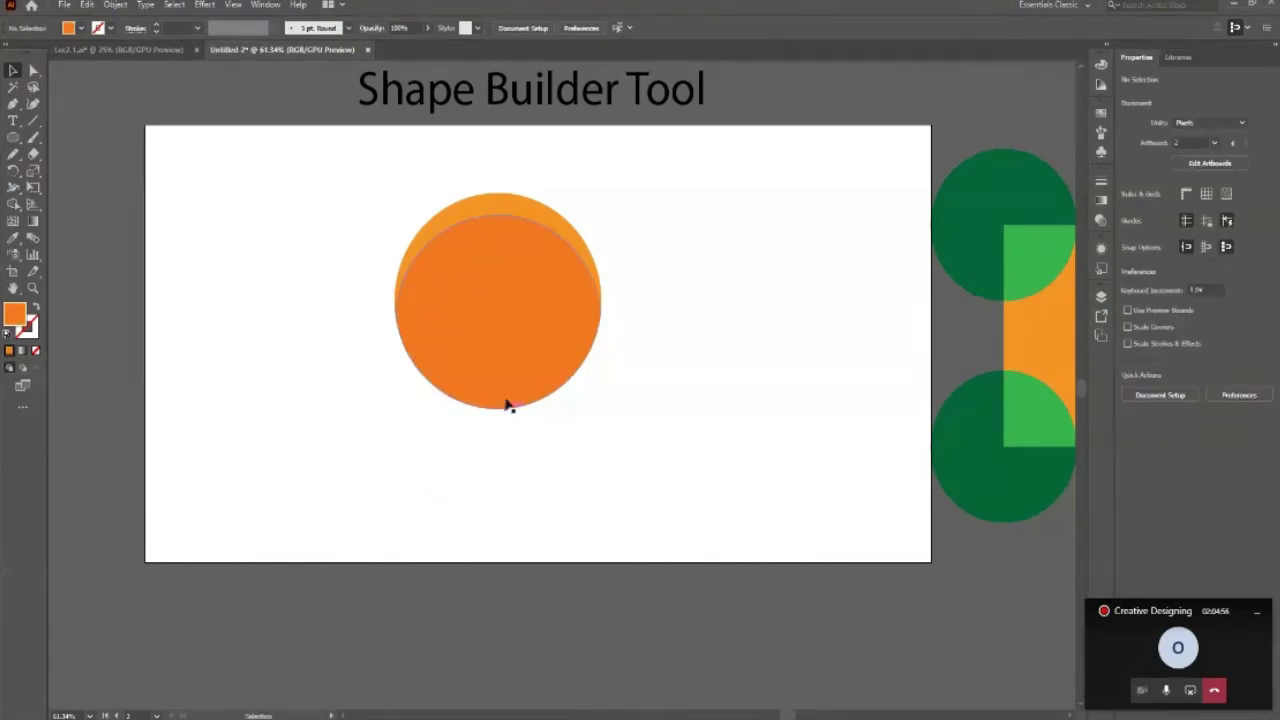
pyautogui.press('a')
pyautogui.hotkey('ctrl', 'z')
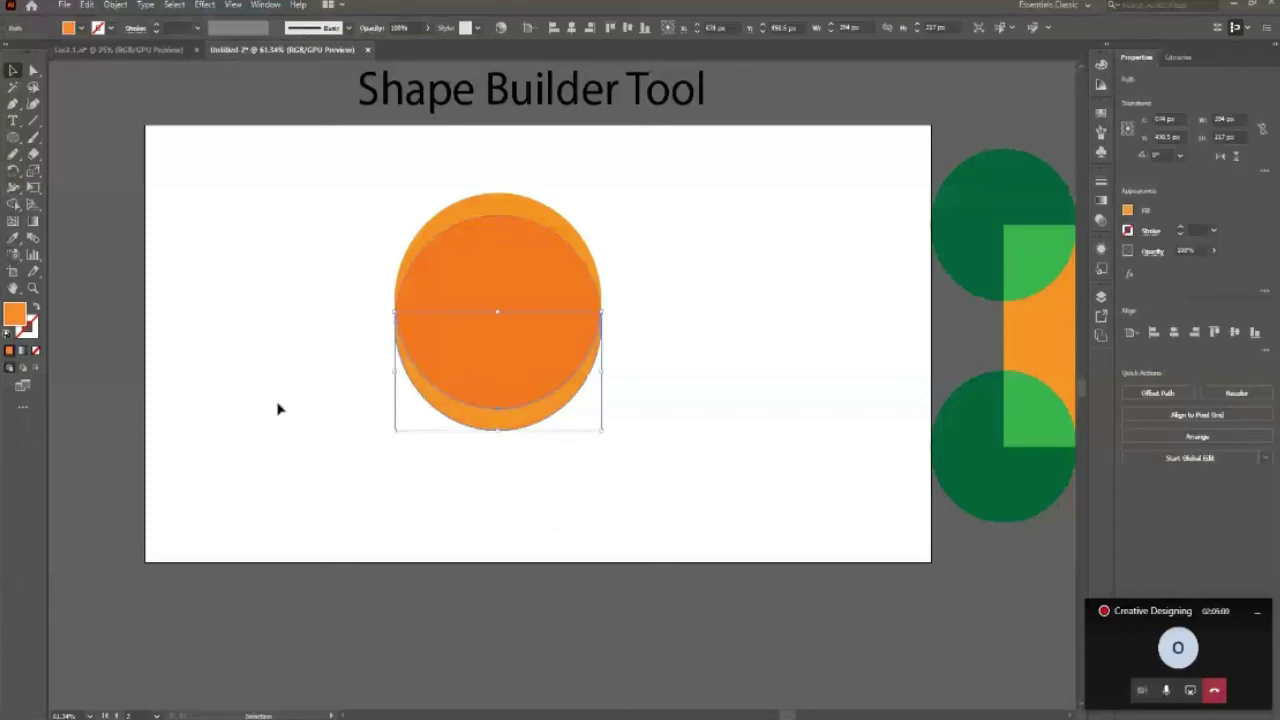
# Draw a tall narrow rectangle, round two opposite corners, and fill it light orange.
pyautogui.hotkey('ctrl', 'z')
pyautogui.press('m')
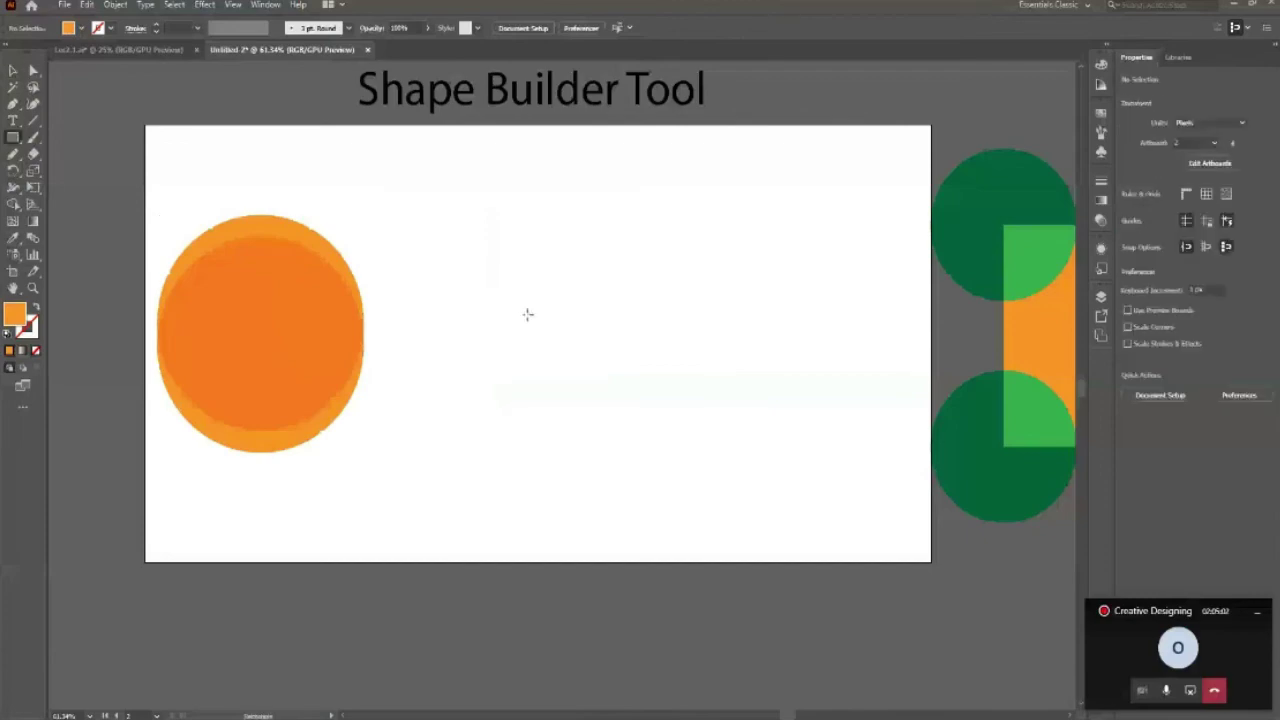
pyautogui.moveTo(555, 225); pyautogui.dragTo(613, 452)
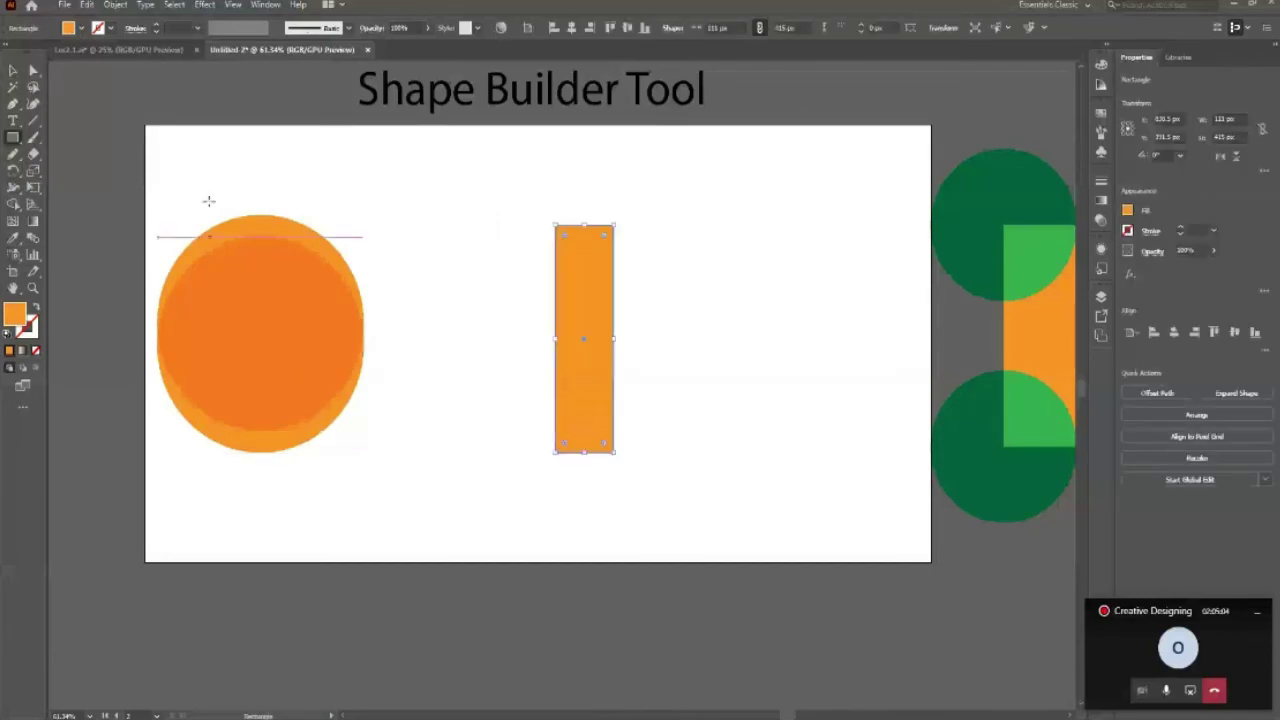
pyautogui.press('v')
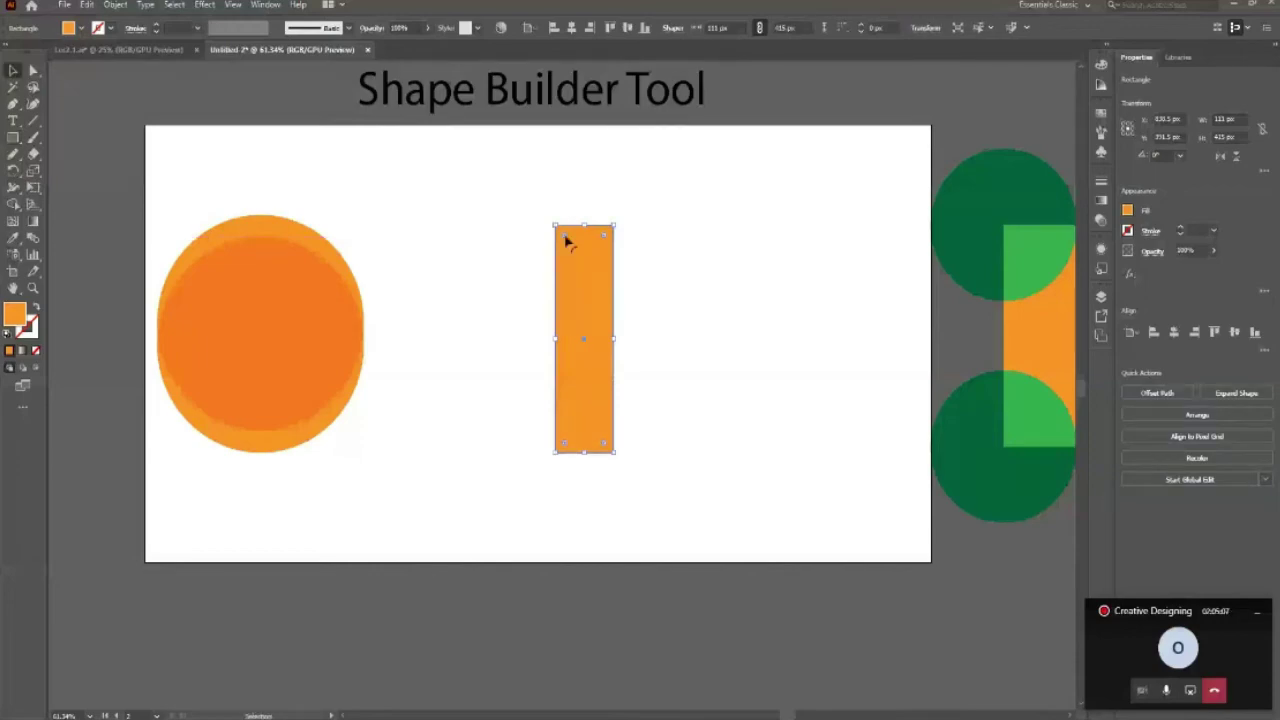
pyautogui.moveTo(565, 240); pyautogui.dragTo(585, 290)
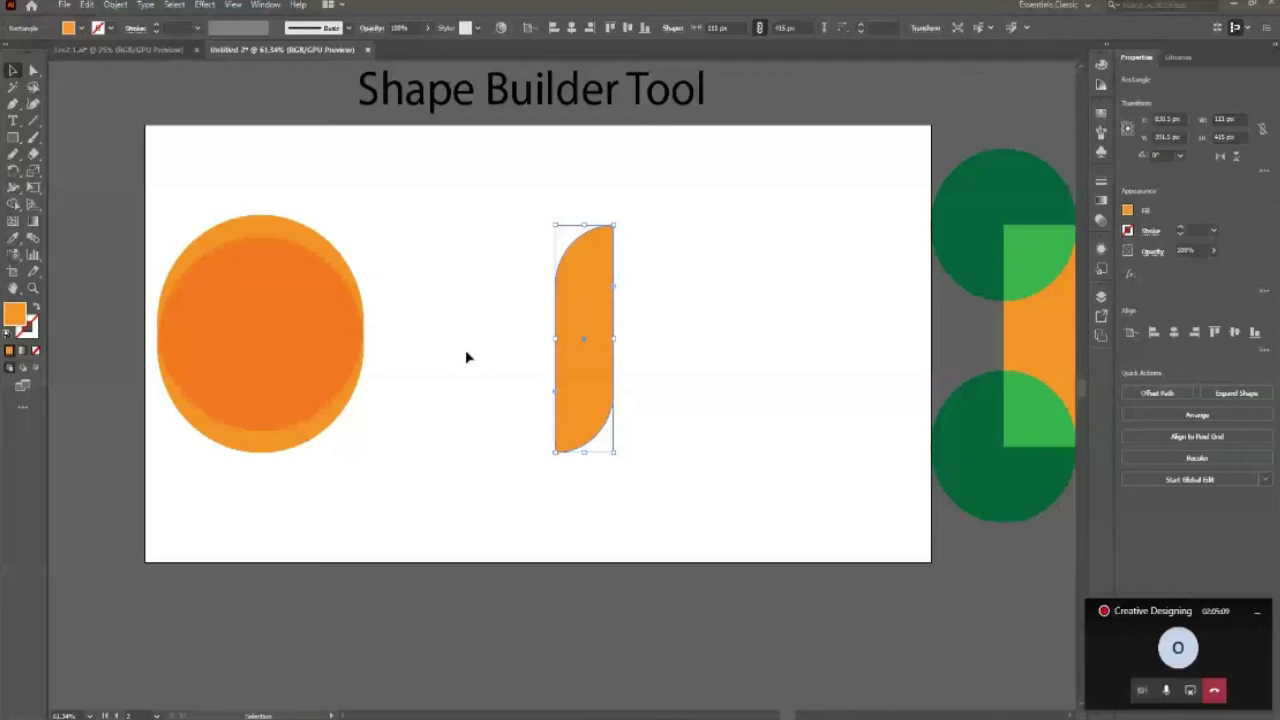
pyautogui.click(75, 27)
pyautogui.click(60, 60)
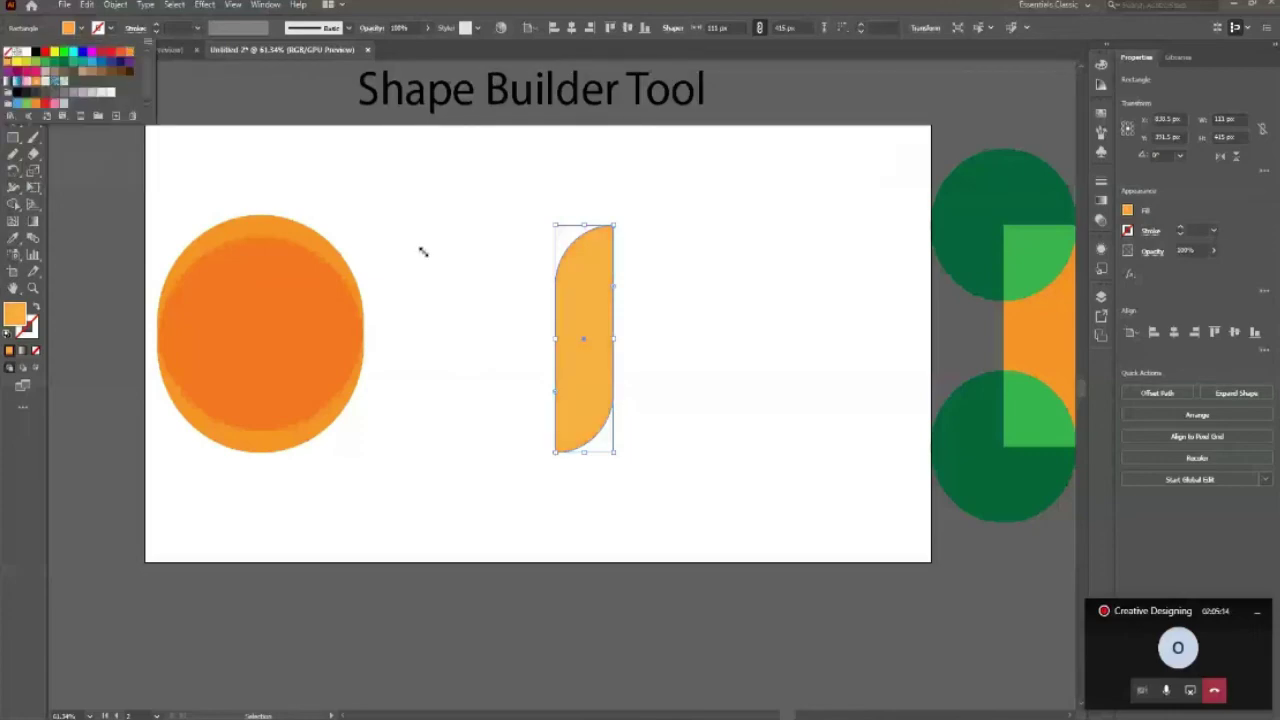
pyautogui.click(423, 251)
# Duplicate the rounded bar and scale the copy around its centre.
pyautogui.press('a')
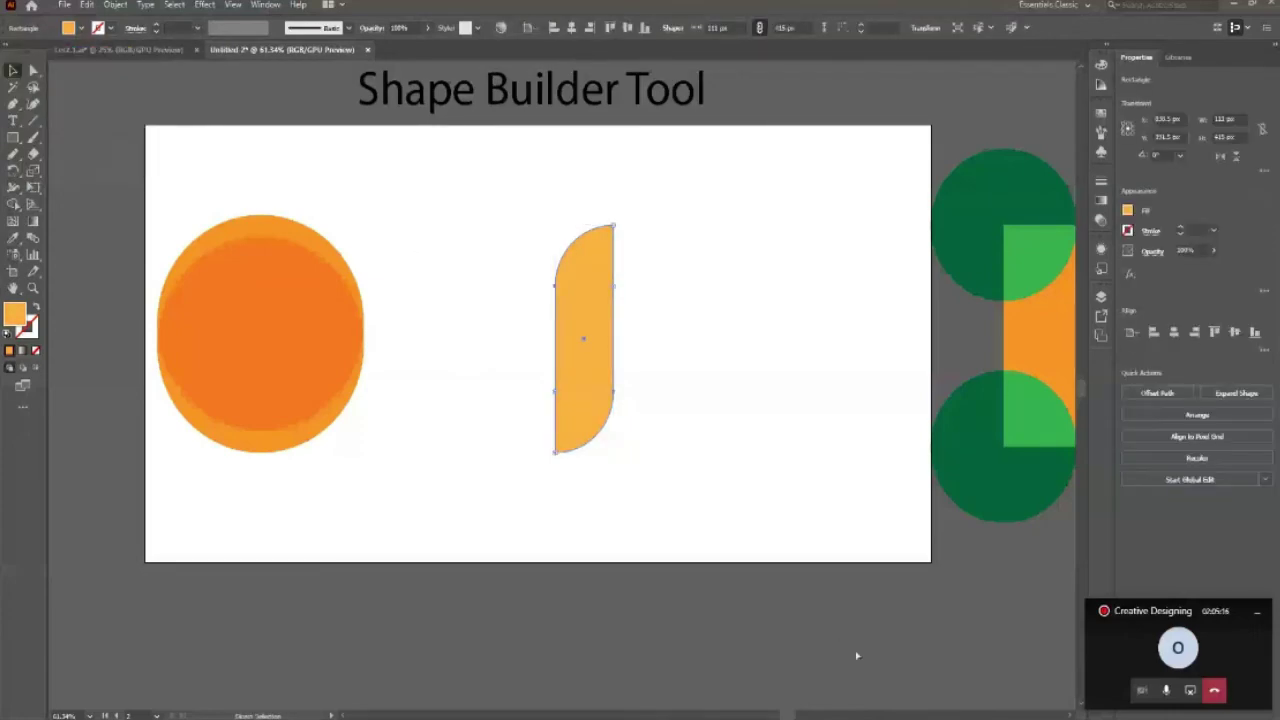
pyautogui.press('v')
pyautogui.hotkey('ctrl', 'c')
pyautogui.hotkey('ctrl', 'v')
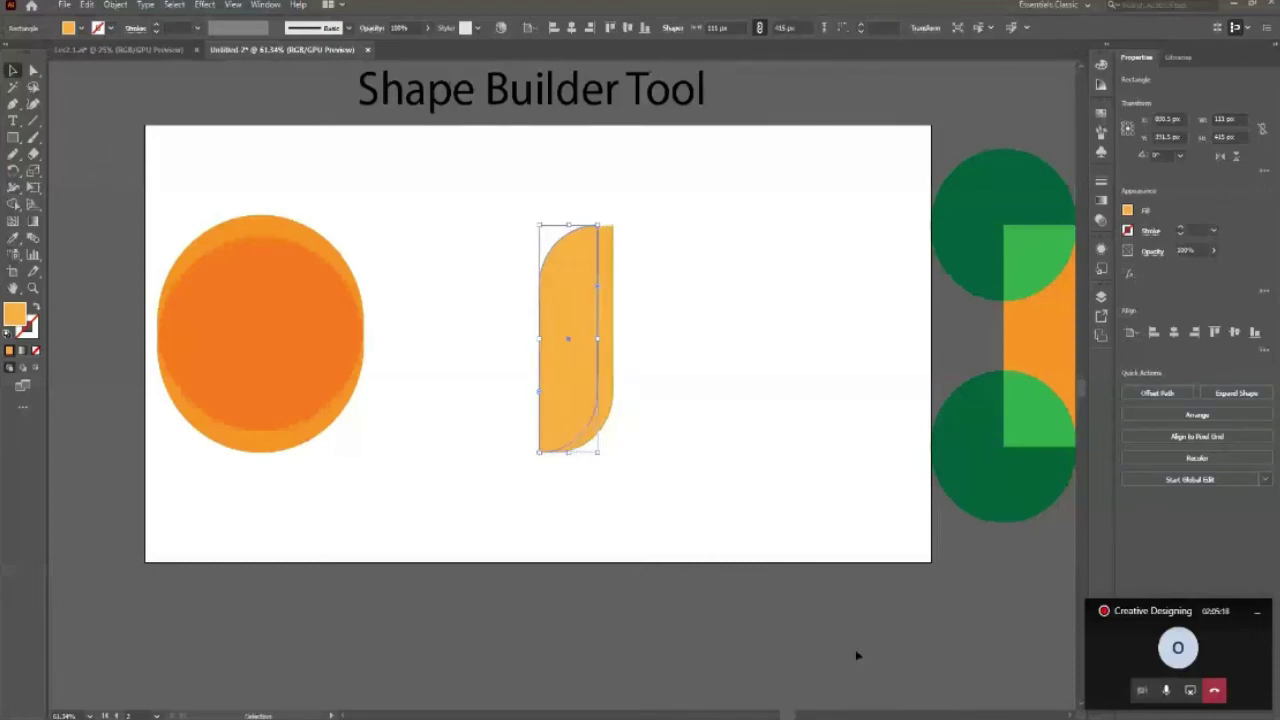
pyautogui.moveTo(857, 655)
pyautogui.mouseDown()
pyautogui.moveTo(636, 530)
pyautogui.moveTo(601, 488)
pyautogui.mouseUp()
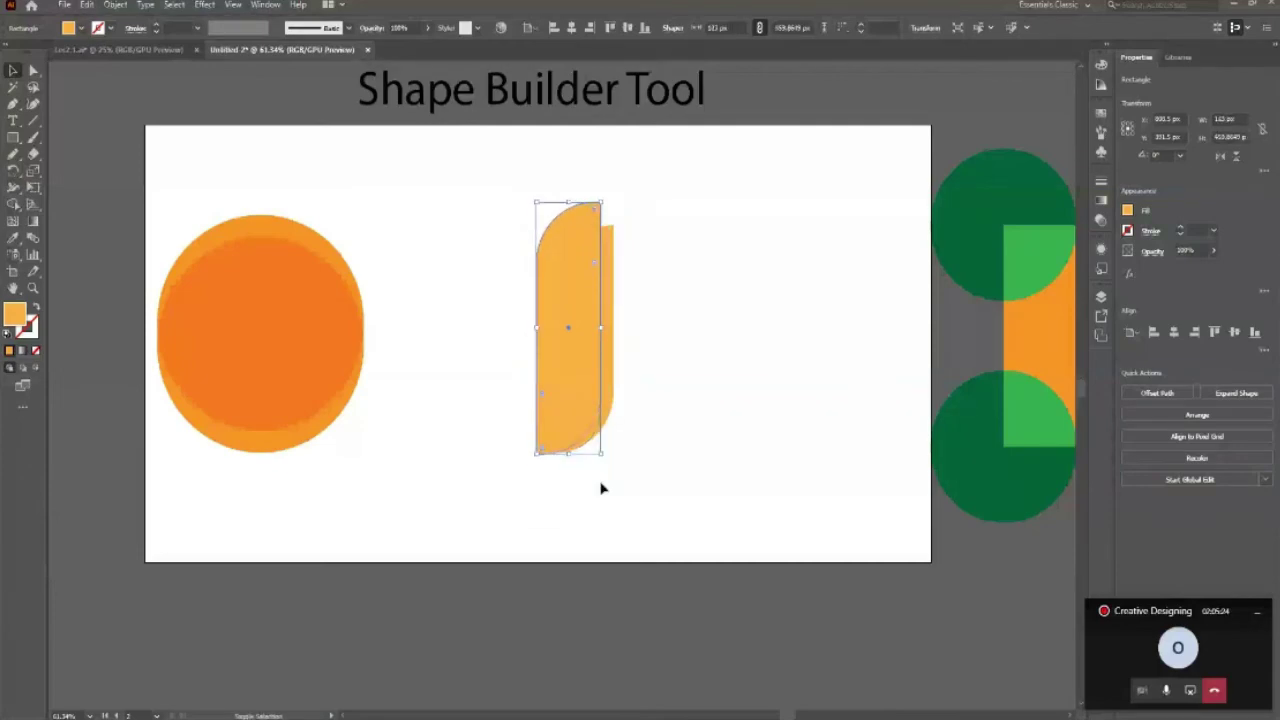
# Nudge the half-pill into place and select it with the rectangle behind it.
pyautogui.hotkey('shift', 'Up')
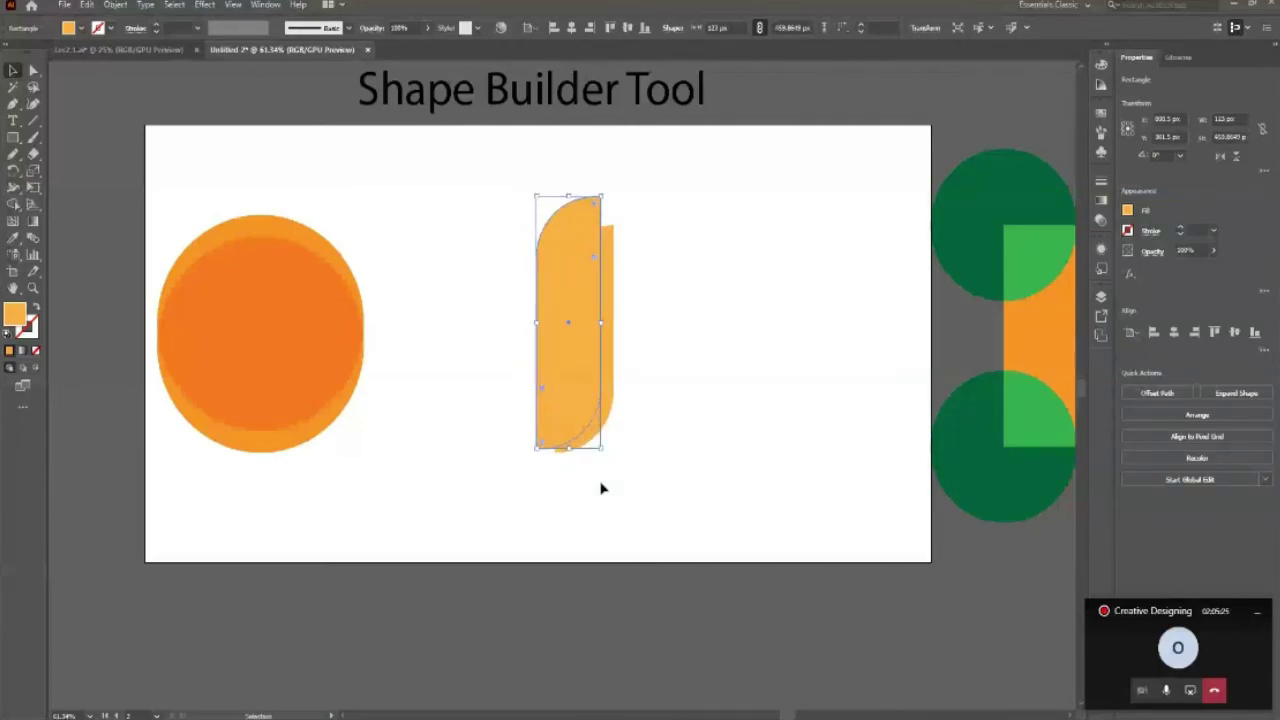
pyautogui.hotkey('shift', 'Down')
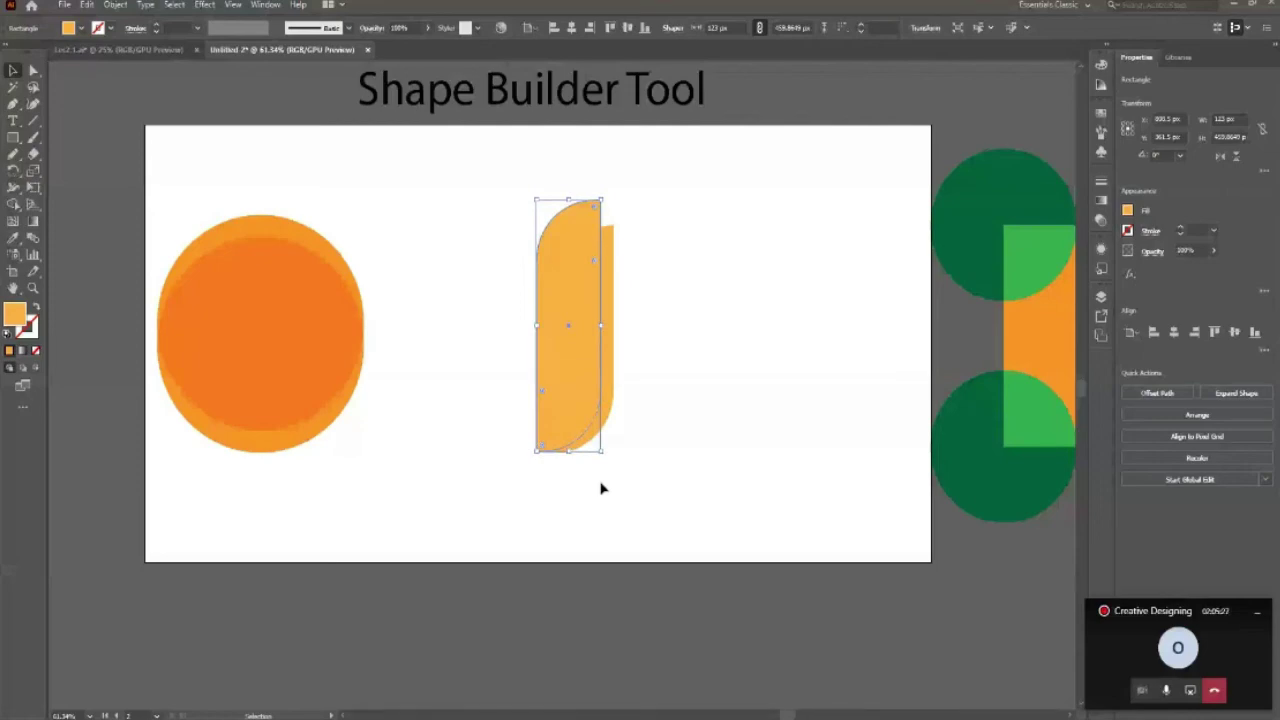
pyautogui.click(601, 488)
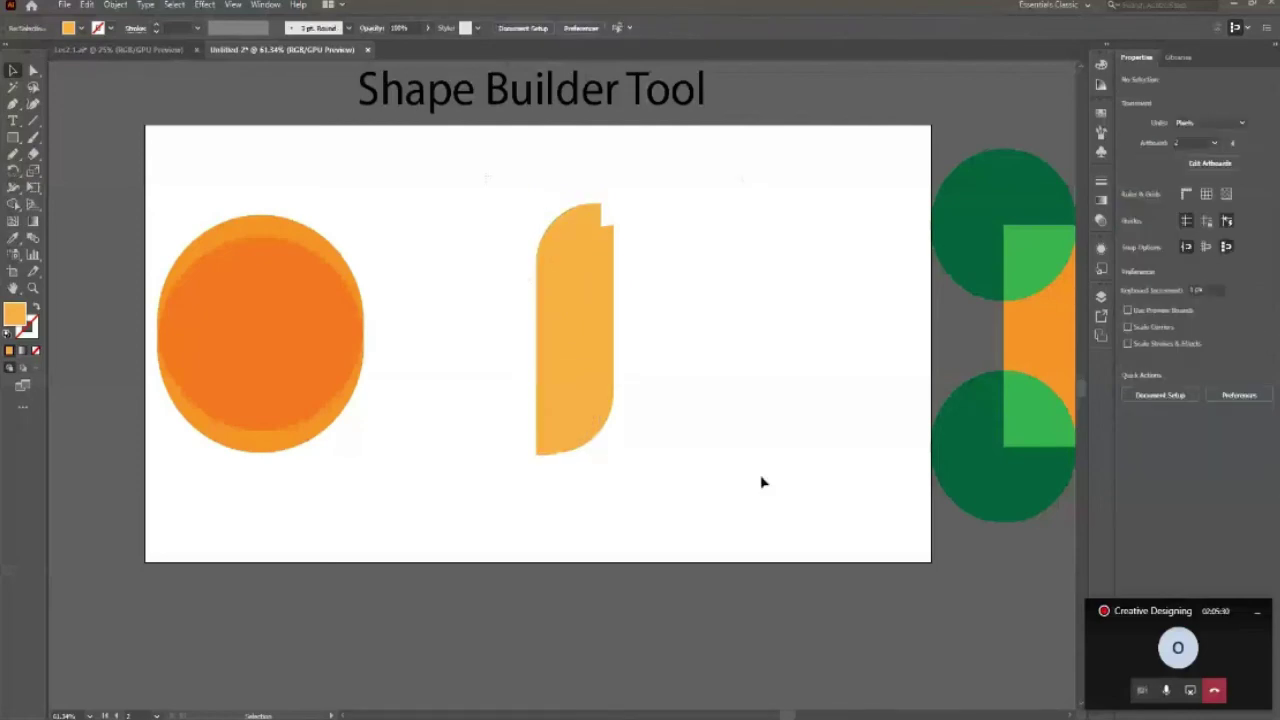
pyautogui.hotkey('ctrl', 'a')
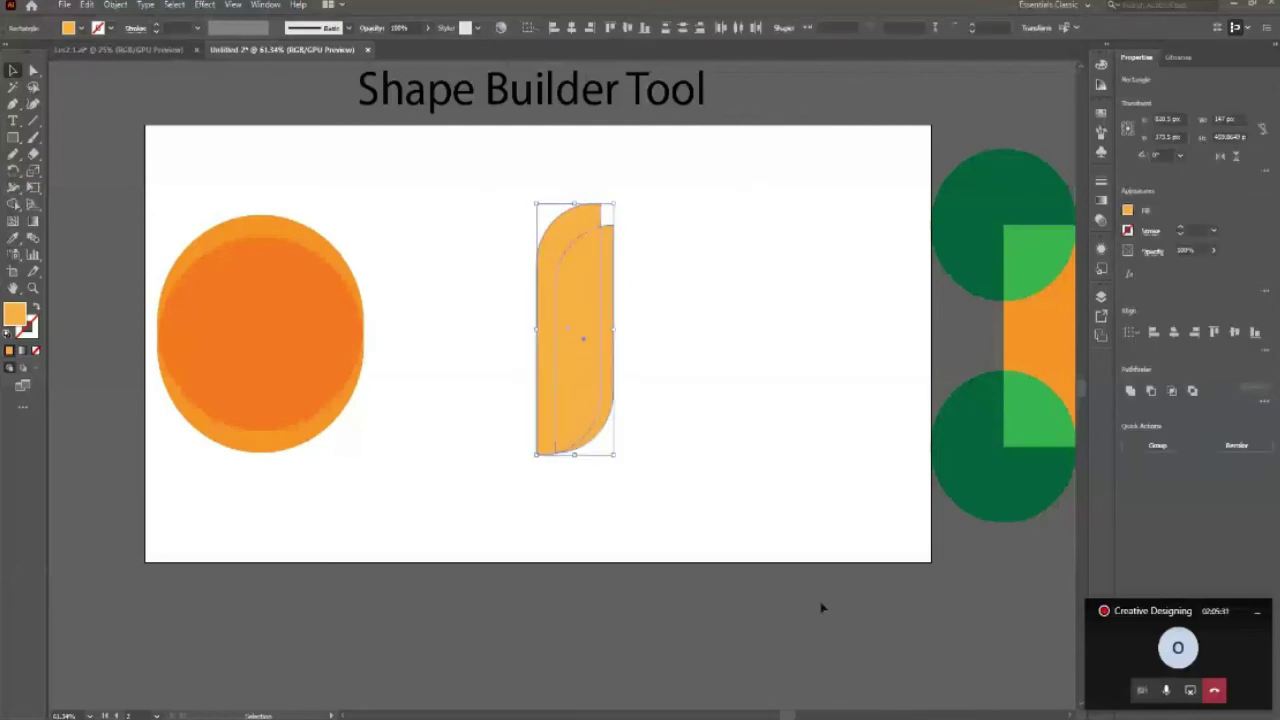
pyautogui.hotkey('shift', 'm')
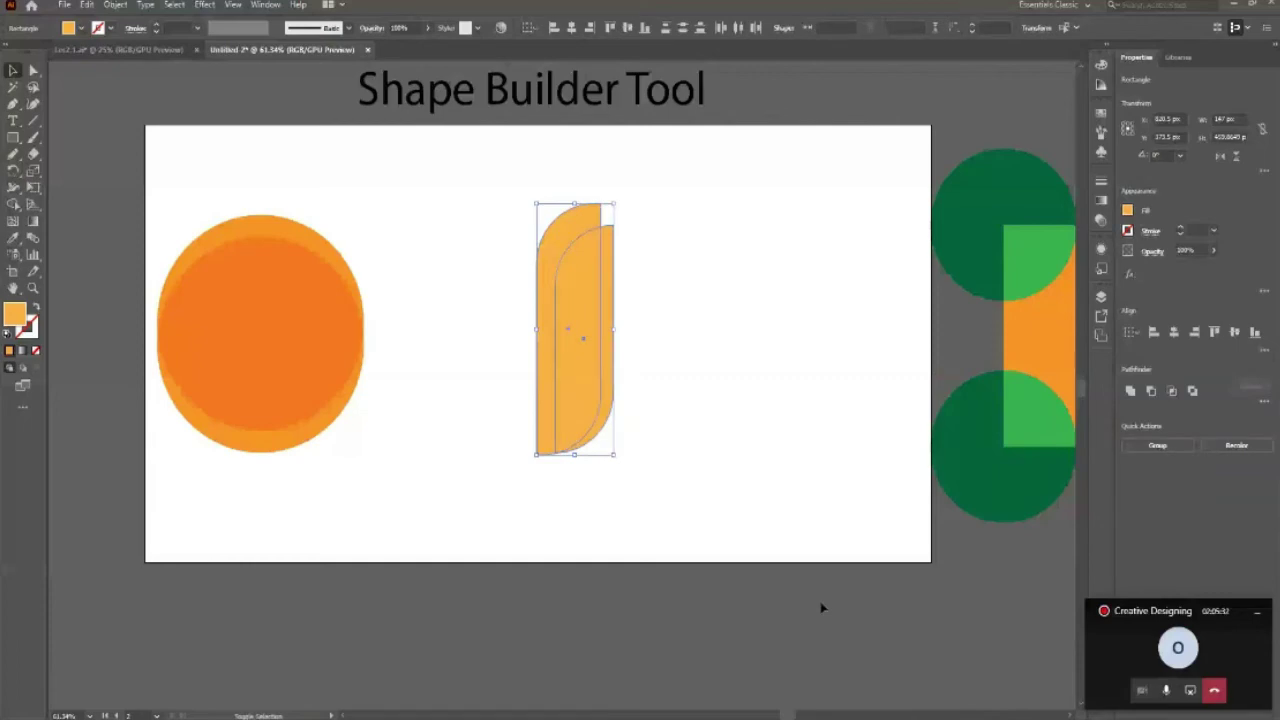
pyautogui.hotkey('shift', 'm')
# Adjust the fill's green value slightly and make the inner overlap its own shape.
pyautogui.click(1127, 210)
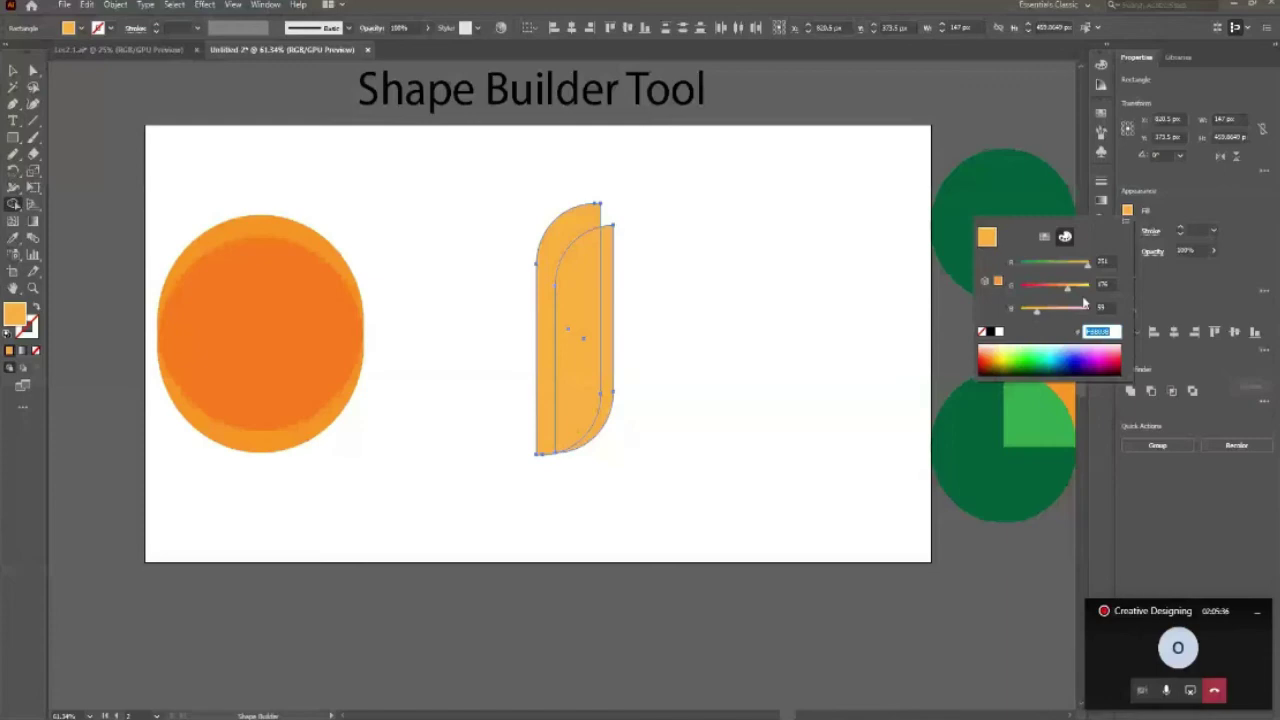
pyautogui.moveTo(1067, 289); pyautogui.dragTo(1032, 311)
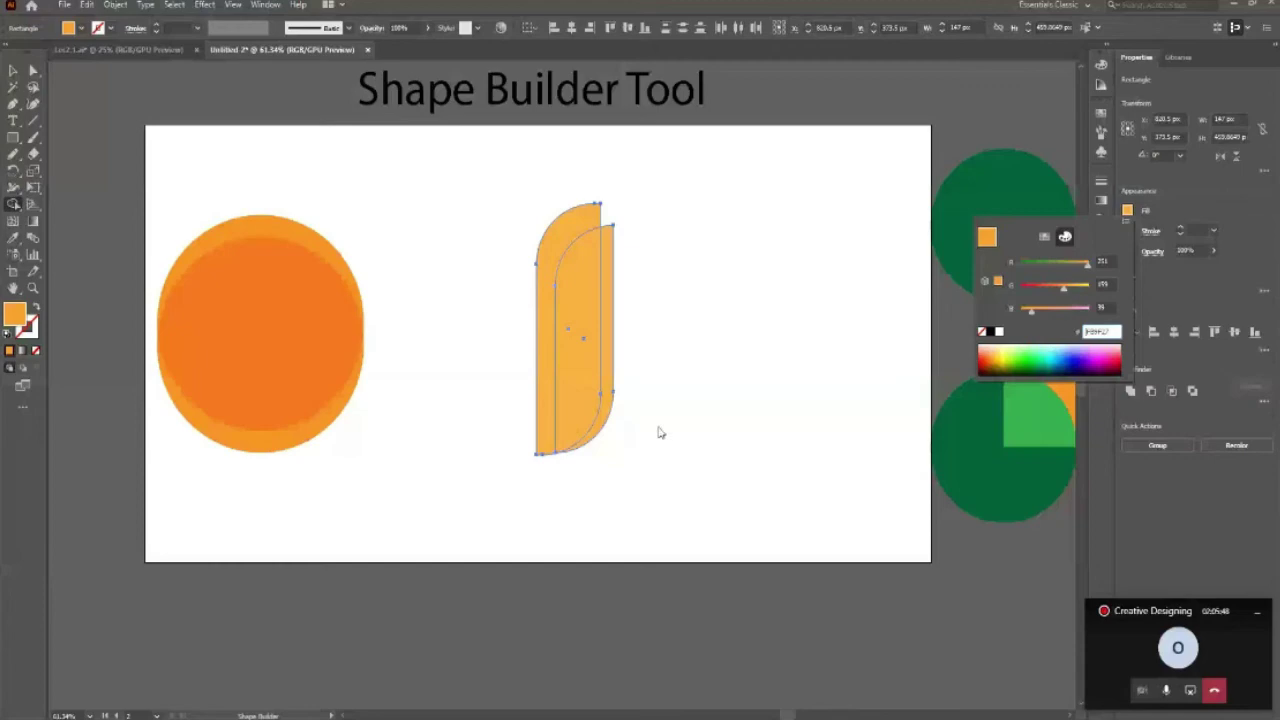
pyautogui.click(566, 376)
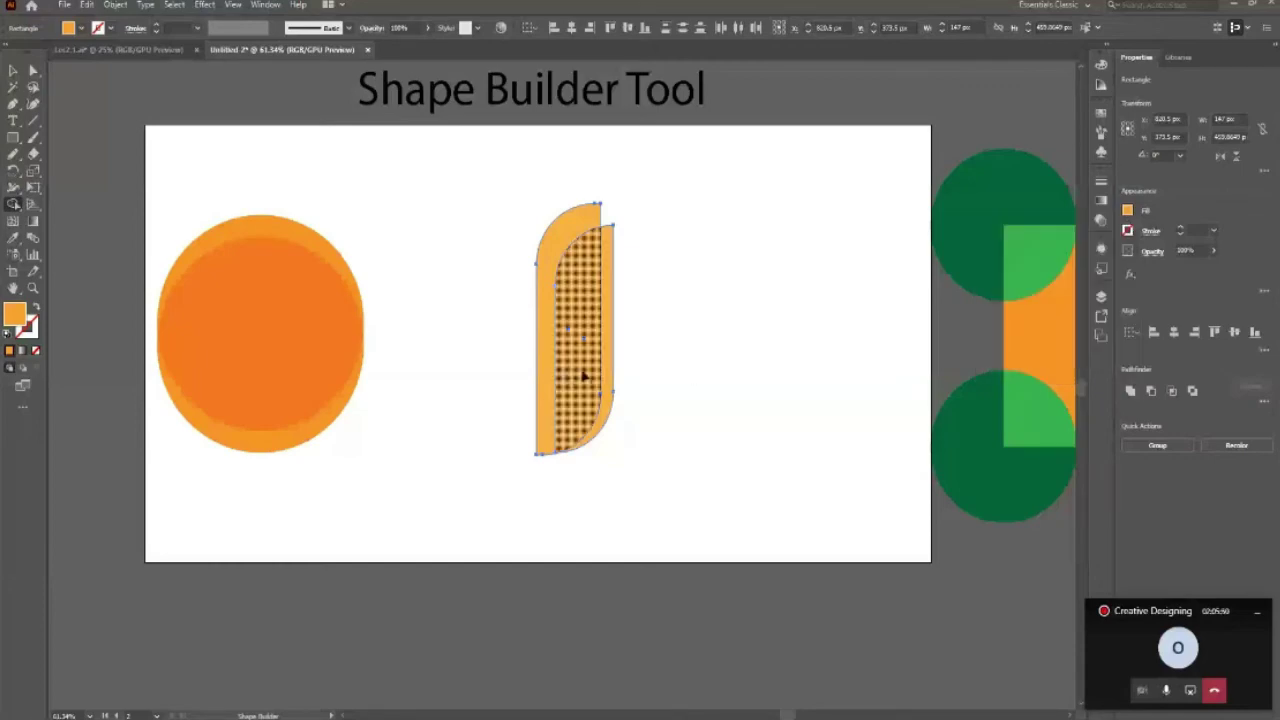
pyautogui.click(585, 375)
# Pull the leftover curved piece out to the left and delete it.
pyautogui.click(13, 70)
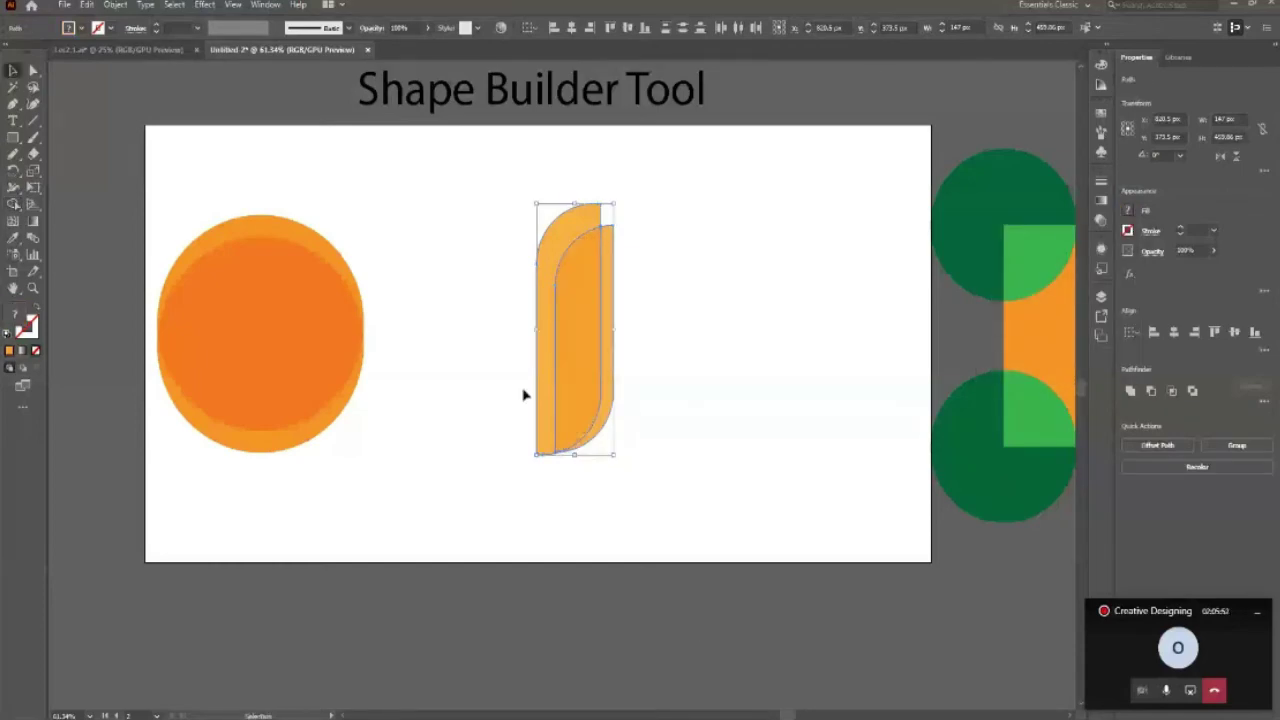
pyautogui.click(527, 396)
pyautogui.moveTo(552, 422); pyautogui.dragTo(524, 456)
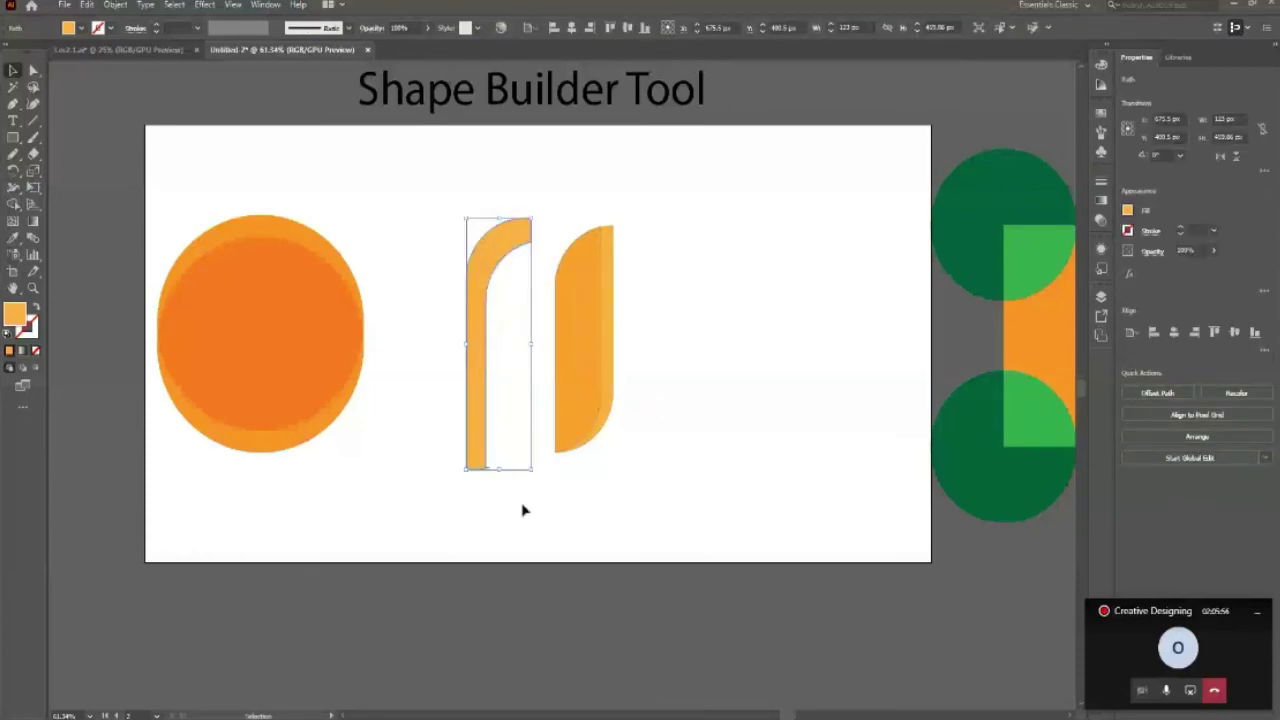
pyautogui.press('Delete')
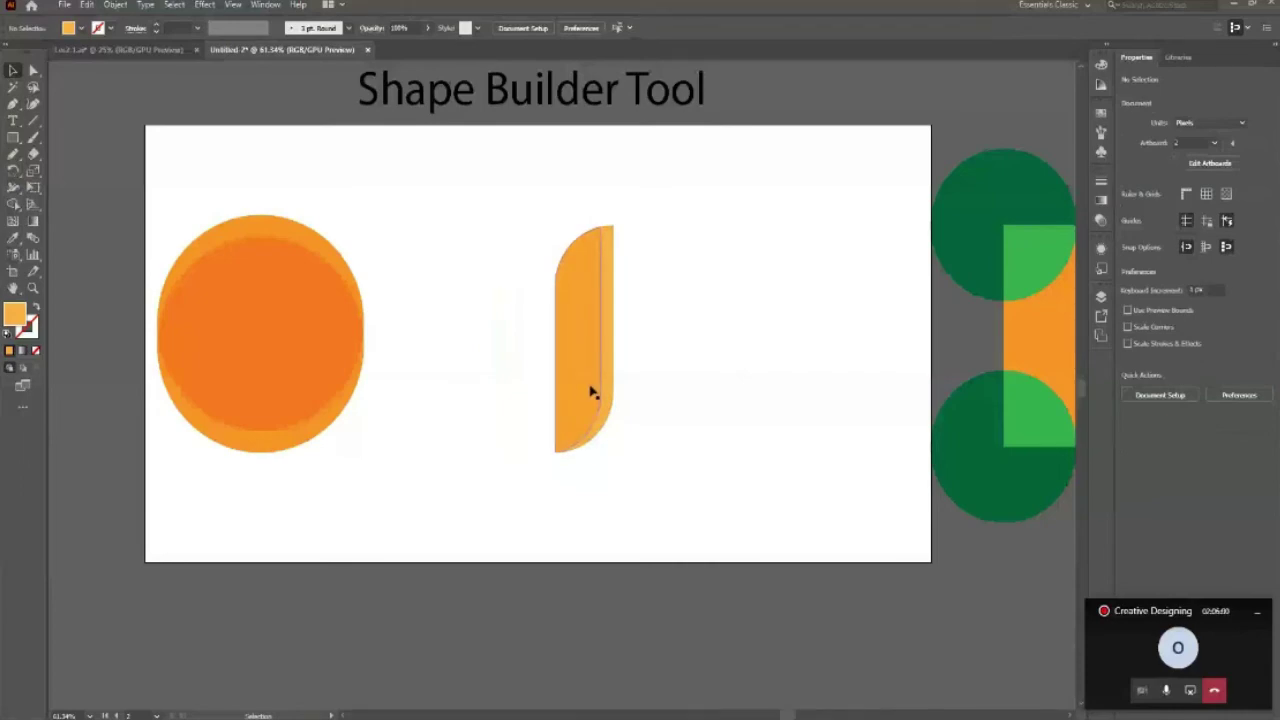
# Undo the piece move and resize the half-rounded shape from its corner.
pyautogui.moveTo(591, 390); pyautogui.dragTo(511, 390)
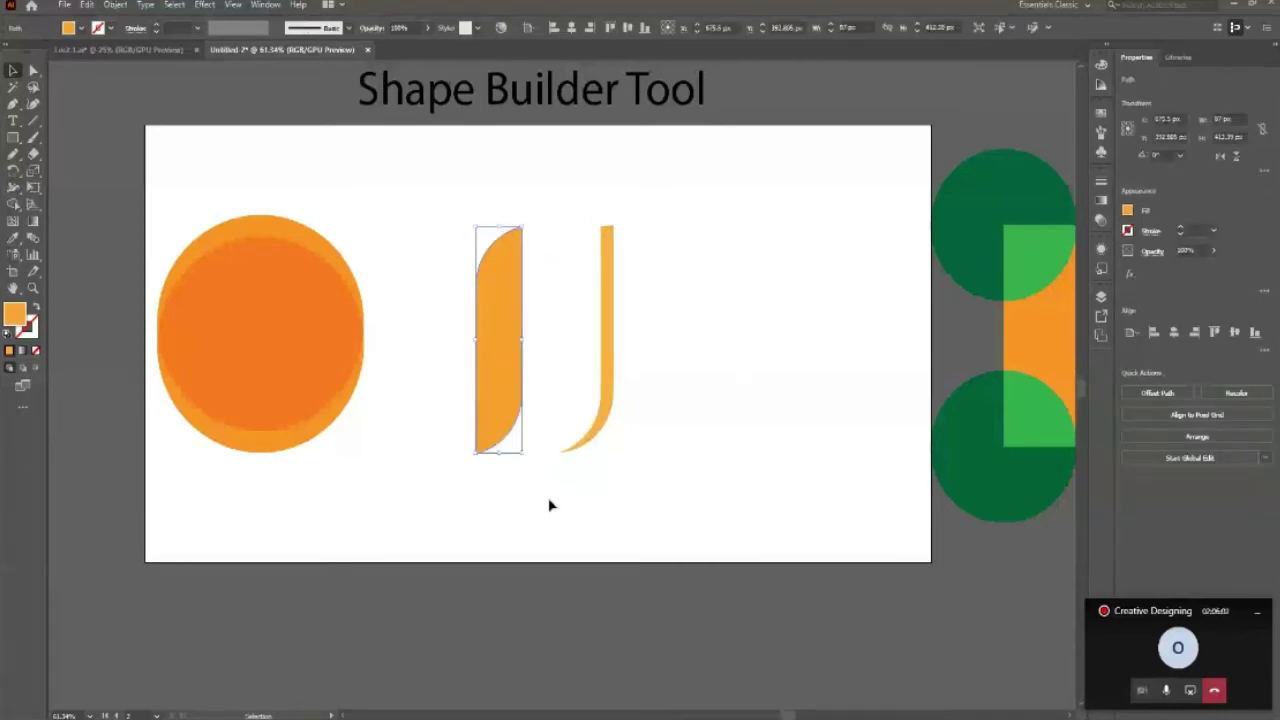
pyautogui.hotkey('ctrl', 'z')
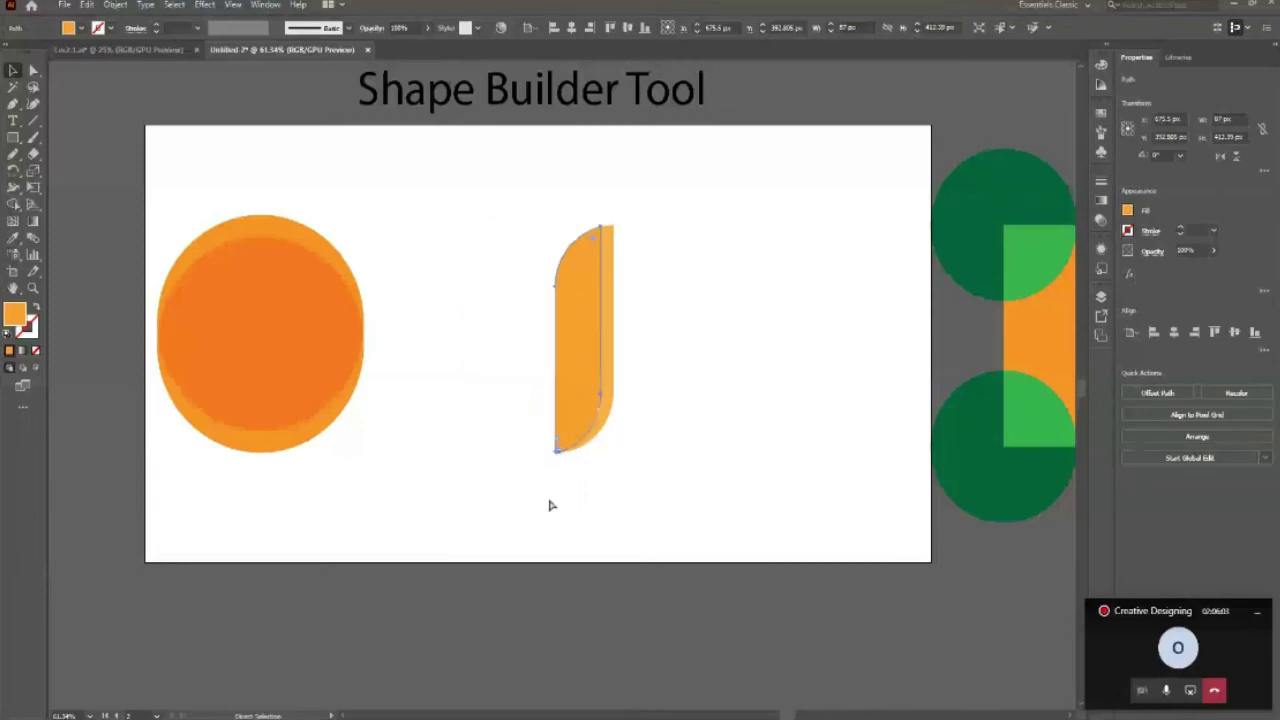
pyautogui.click(549, 505)
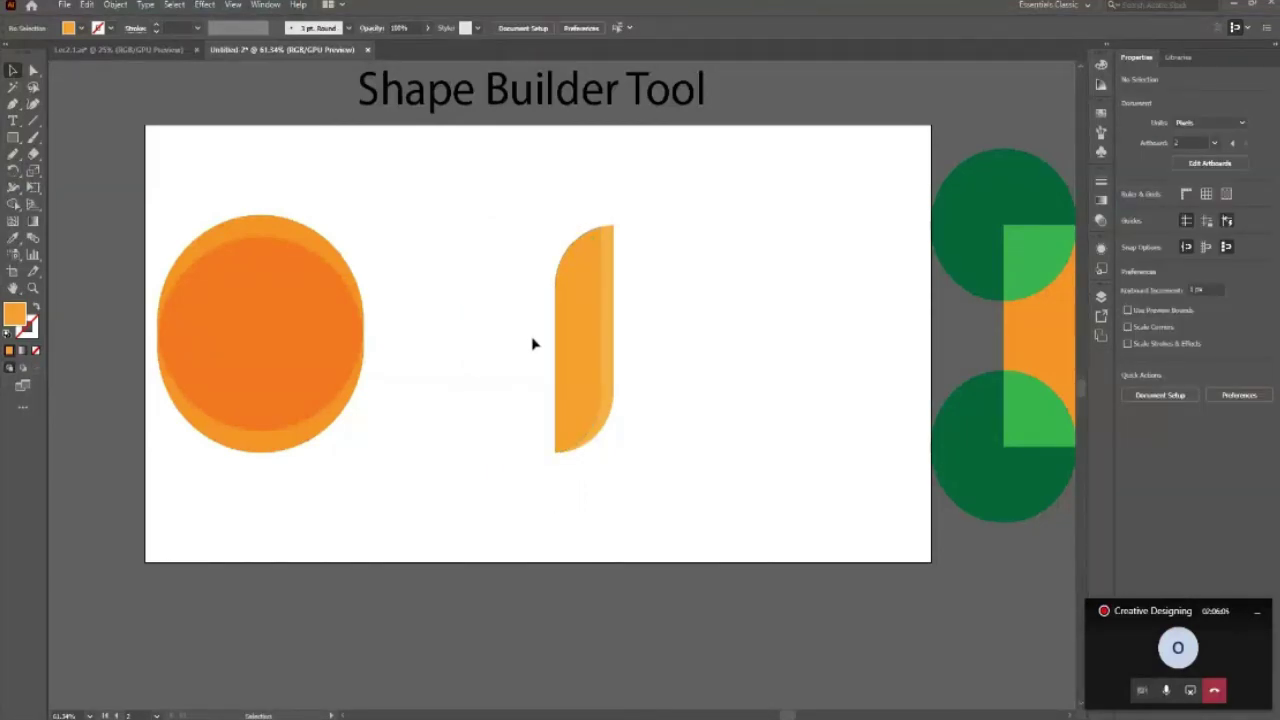
pyautogui.click(571, 401)
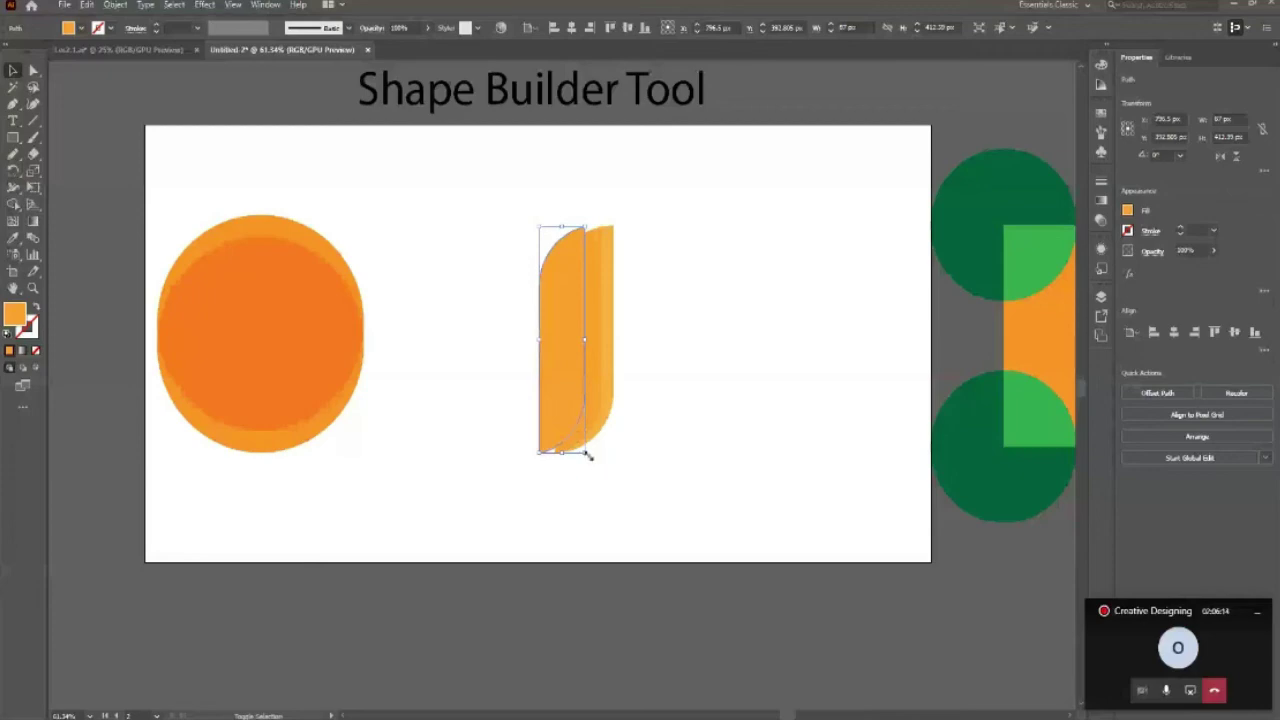
pyautogui.moveTo(586, 449); pyautogui.dragTo(586, 462)
# Lighten the fill's green value to 175 and make the middle strip its own shape.
pyautogui.hotkey('shift', 'm')
pyautogui.keyDown('shift'); pyautogui.click(1127, 210); pyautogui.keyUp('shift')
pyautogui.click(1058, 286)
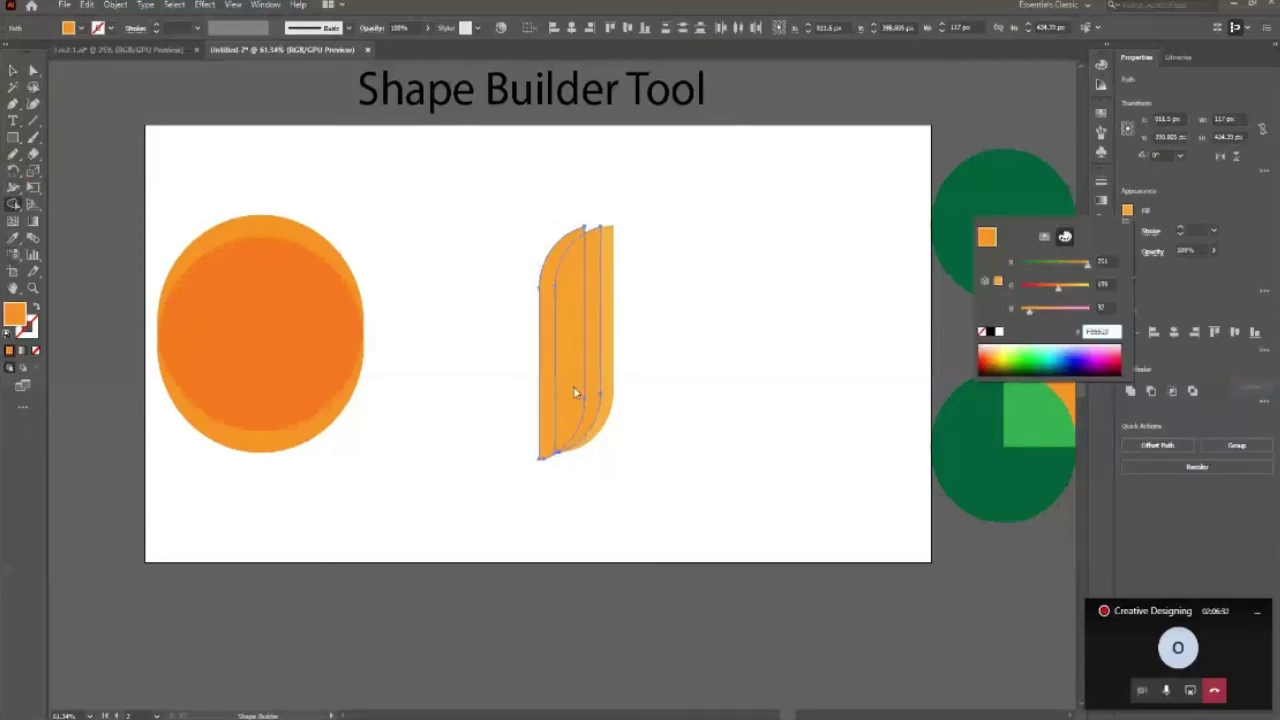
pyautogui.click(737, 389)
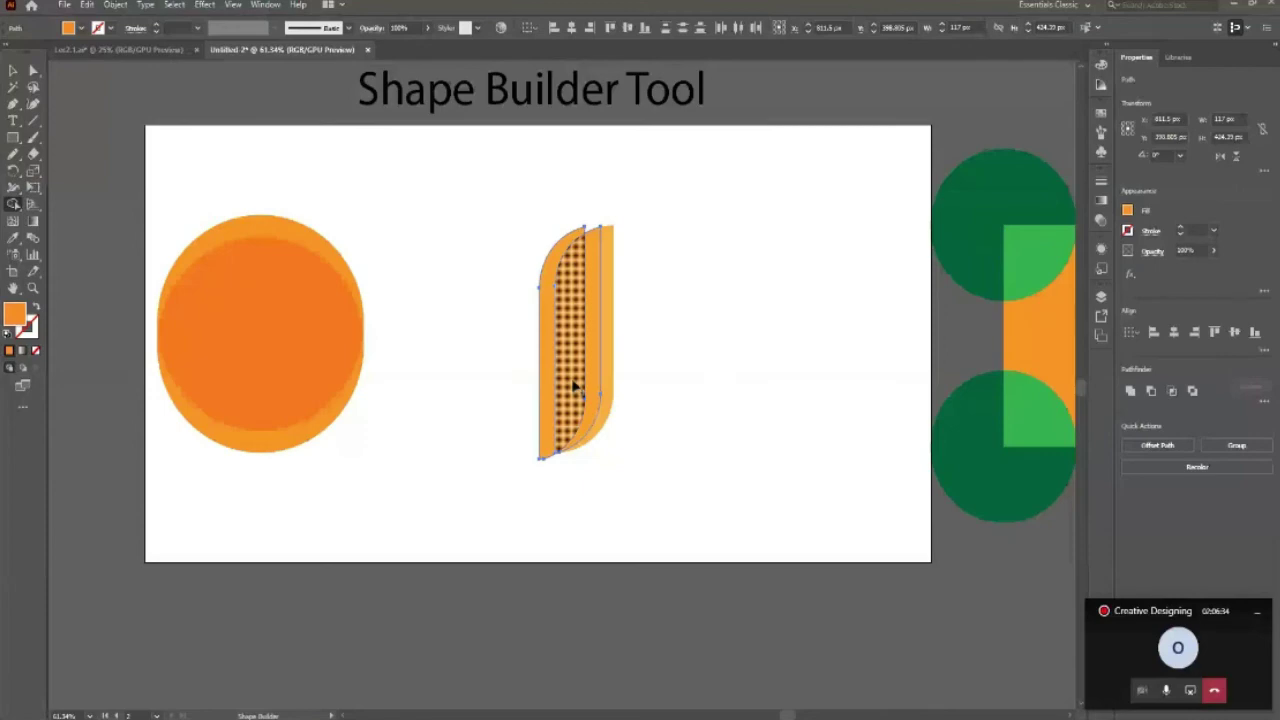
pyautogui.click(574, 386)
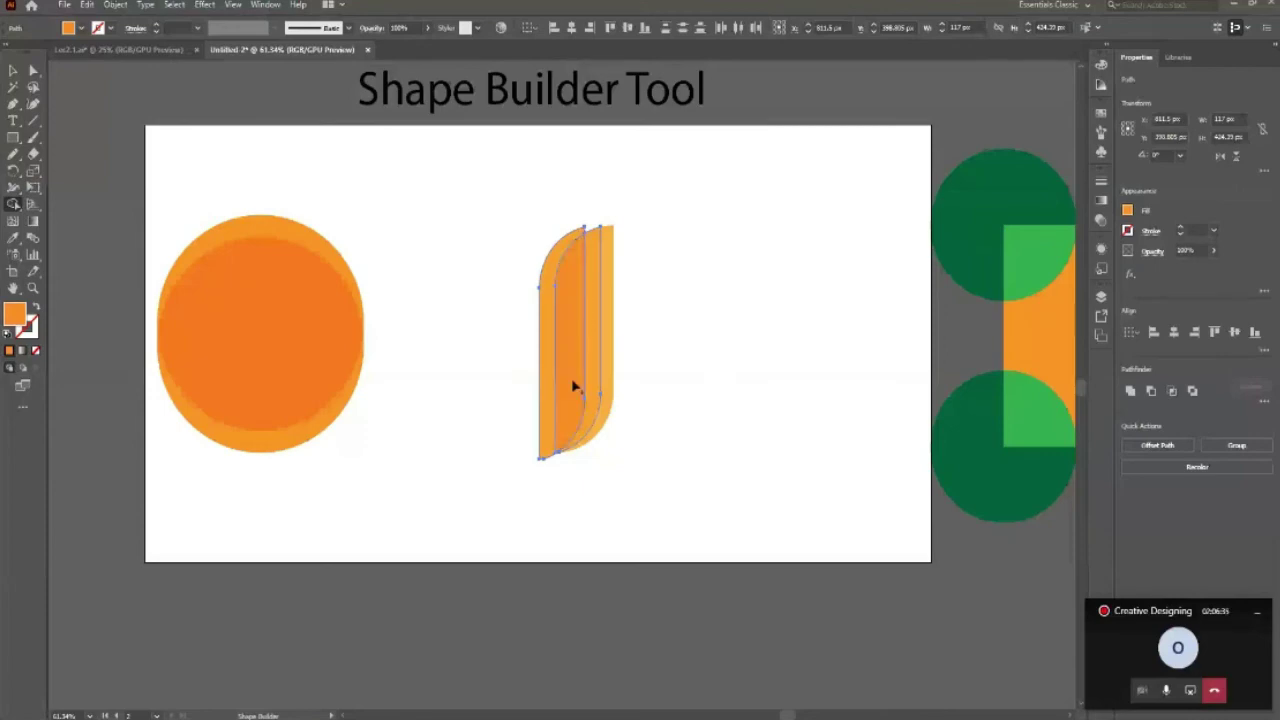
# Delete the thin leftover strip and enlarge the striped half-pill proportionally.
pyautogui.click(13, 70)
pyautogui.click(423, 363)
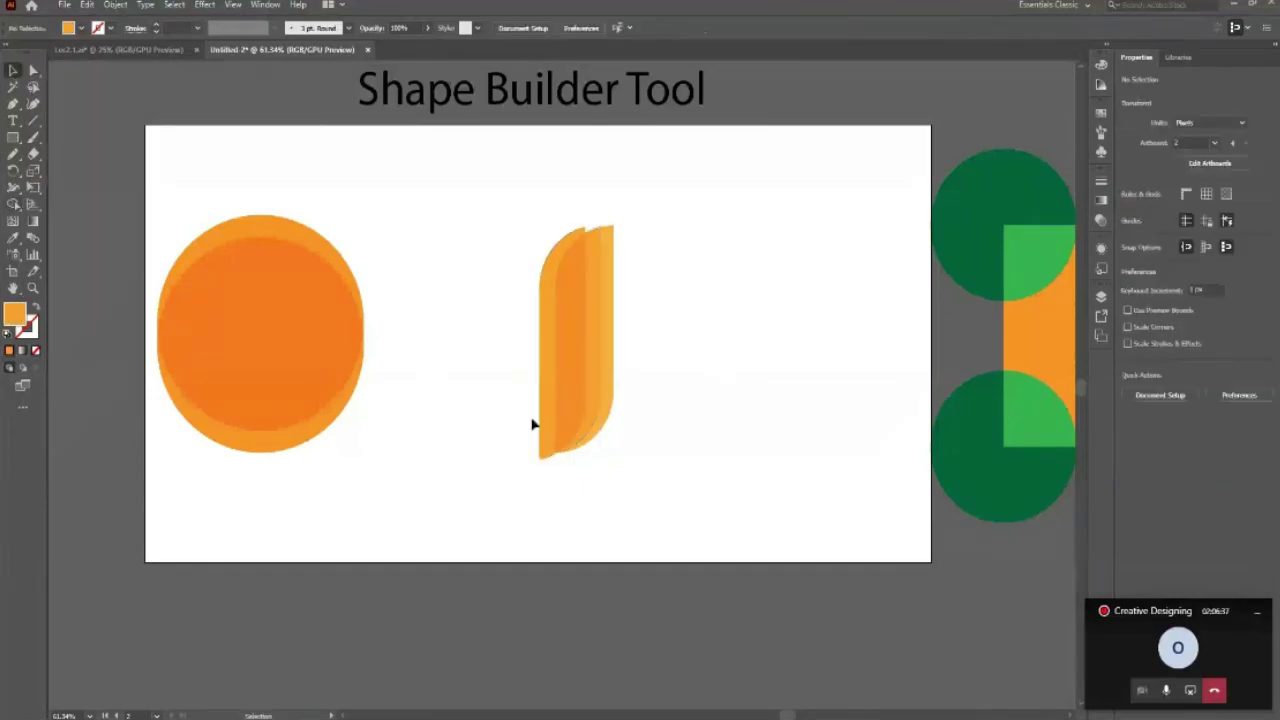
pyautogui.moveTo(540, 436); pyautogui.dragTo(451, 452)
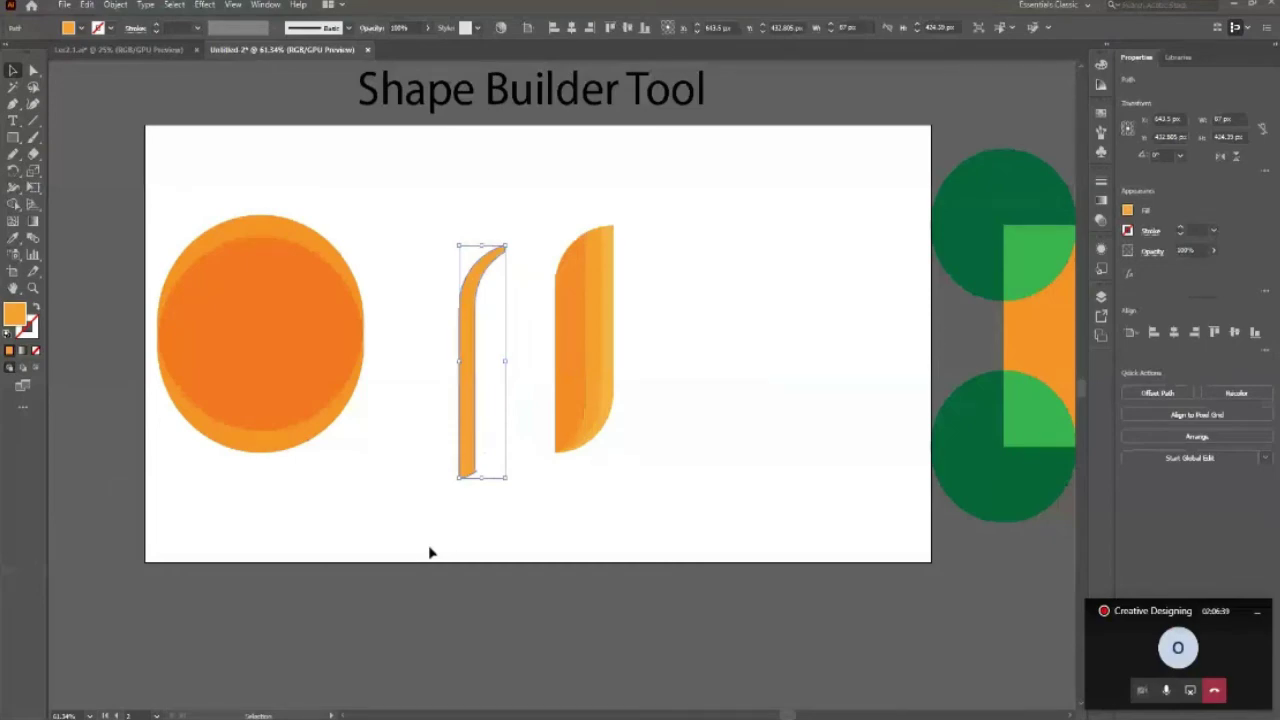
pyautogui.press('Delete')
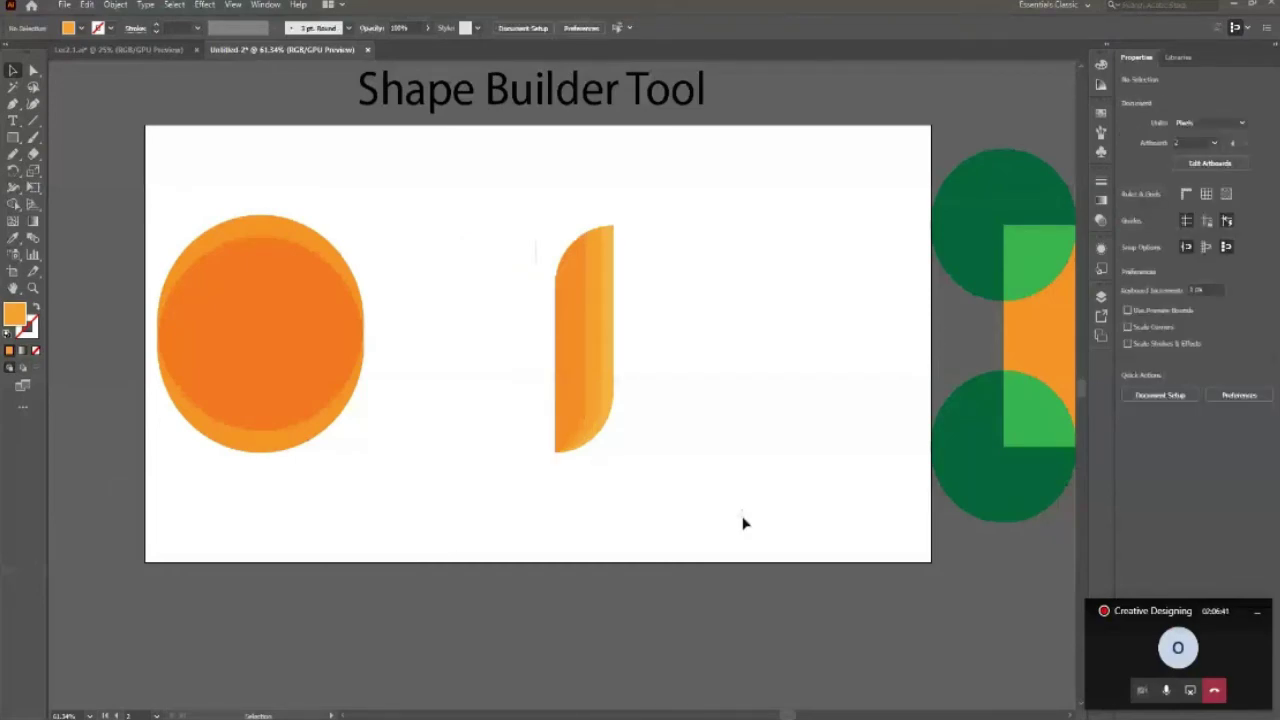
pyautogui.click(609, 449)
pyautogui.moveTo(609, 449); pyautogui.dragTo(714, 531)
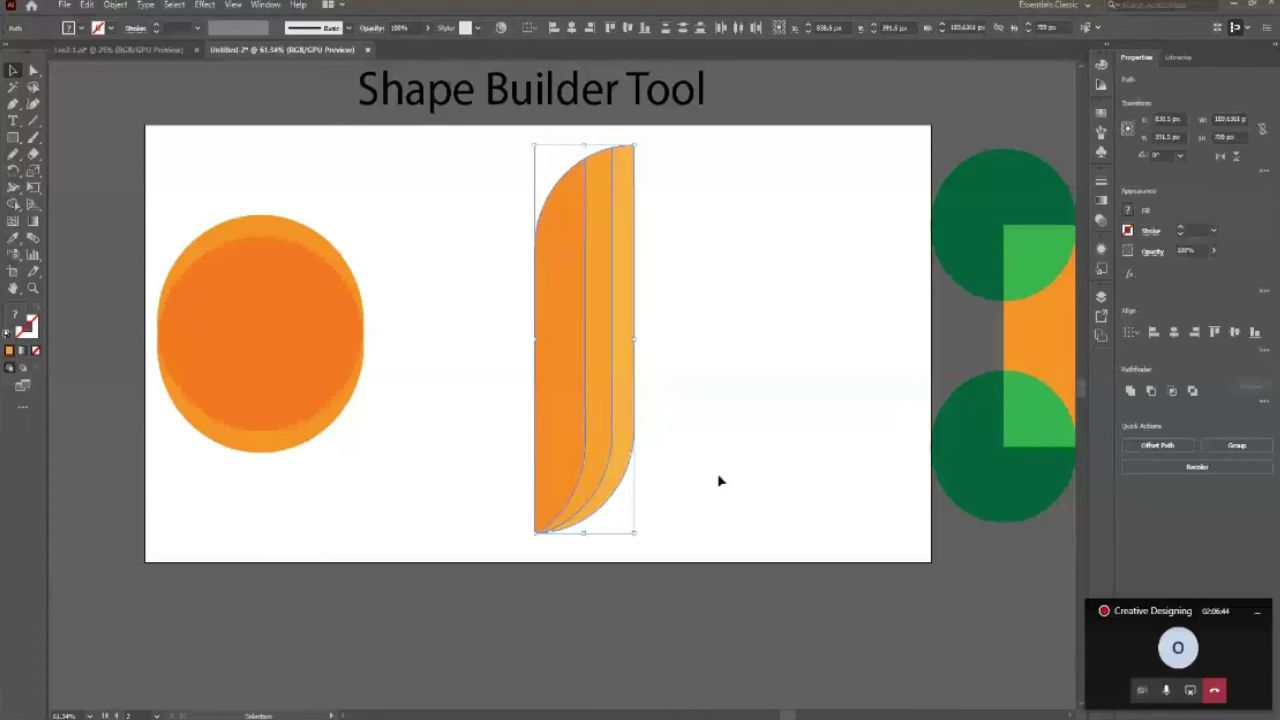
# Box-select the striped half-pill and move it left, slightly lower, beside the orange circle.
pyautogui.click(740, 320)
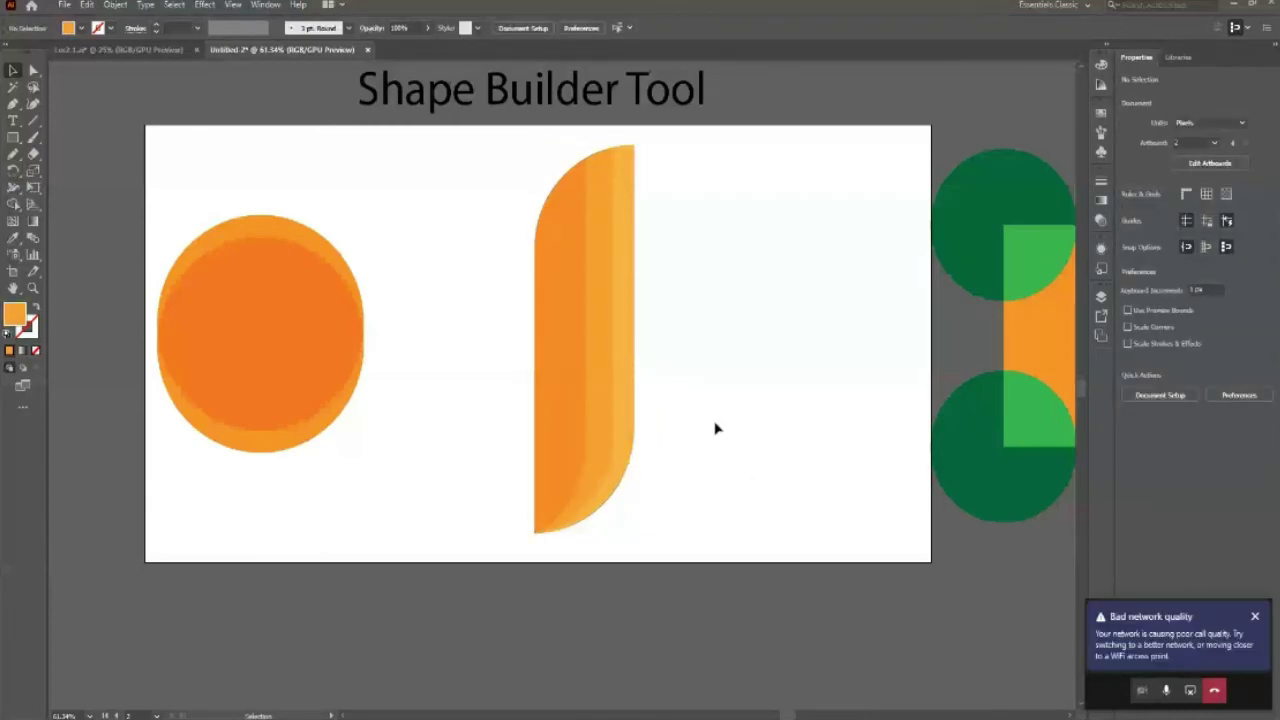
pyautogui.moveTo(510, 177); pyautogui.dragTo(704, 600)
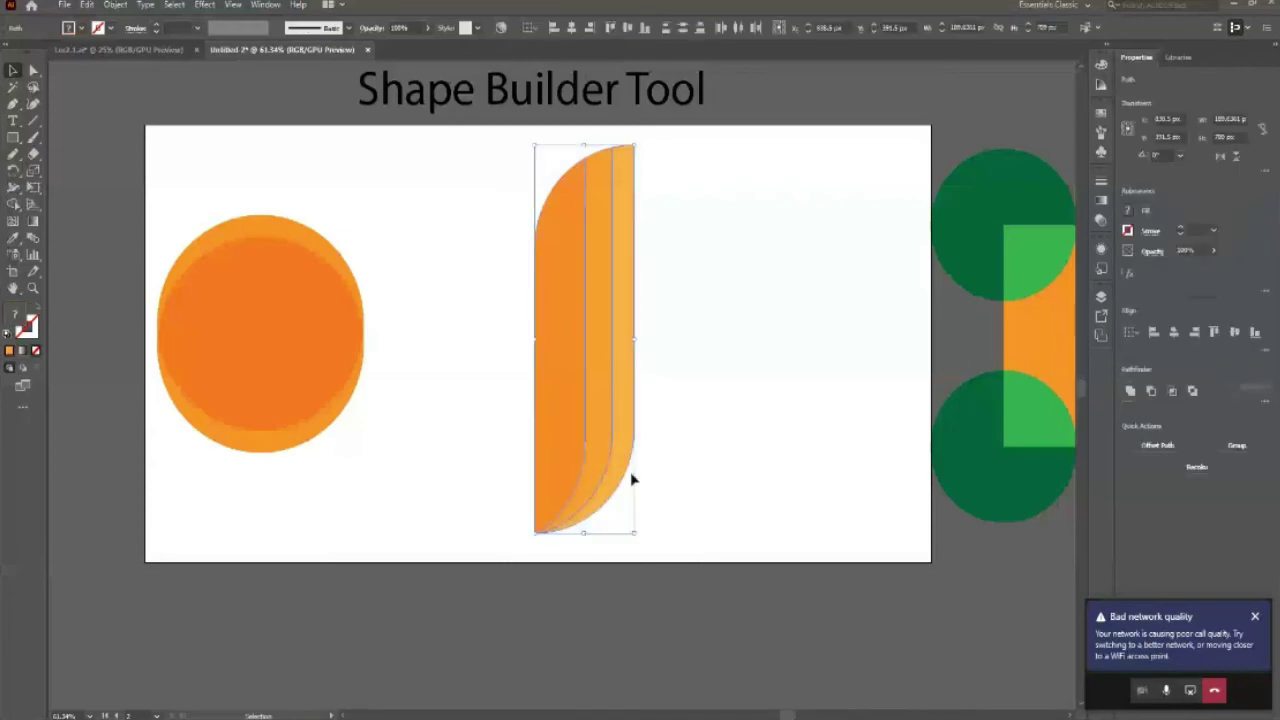
pyautogui.moveTo(631, 477); pyautogui.dragTo(479, 466)
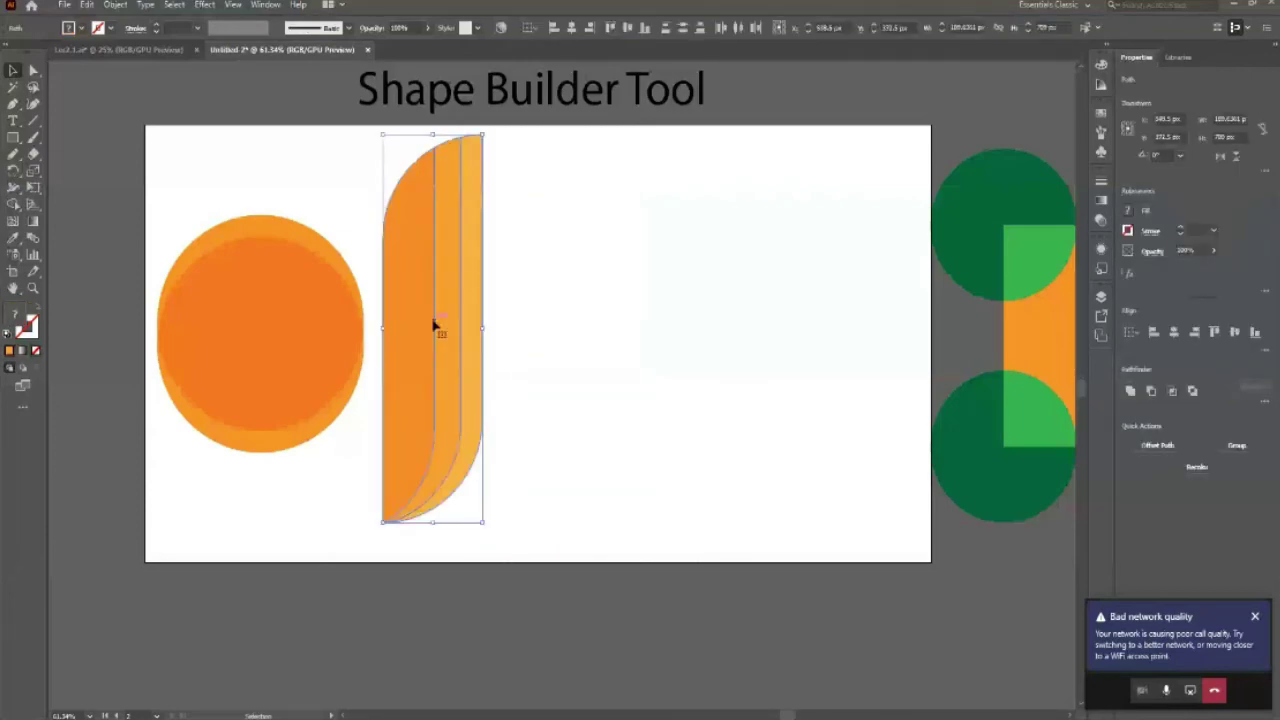
pyautogui.moveTo(431, 326); pyautogui.dragTo(430, 342)
pyautogui.click(551, 360)
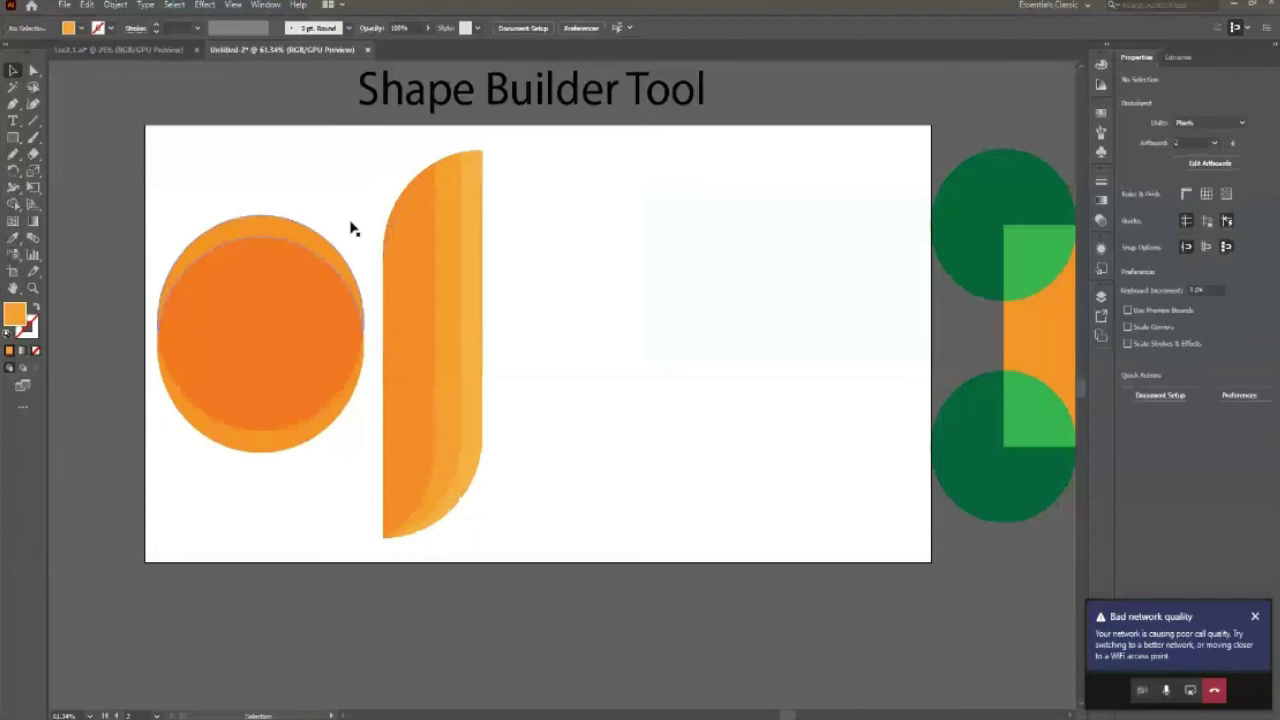
pyautogui.scroll(1, 627, 379)
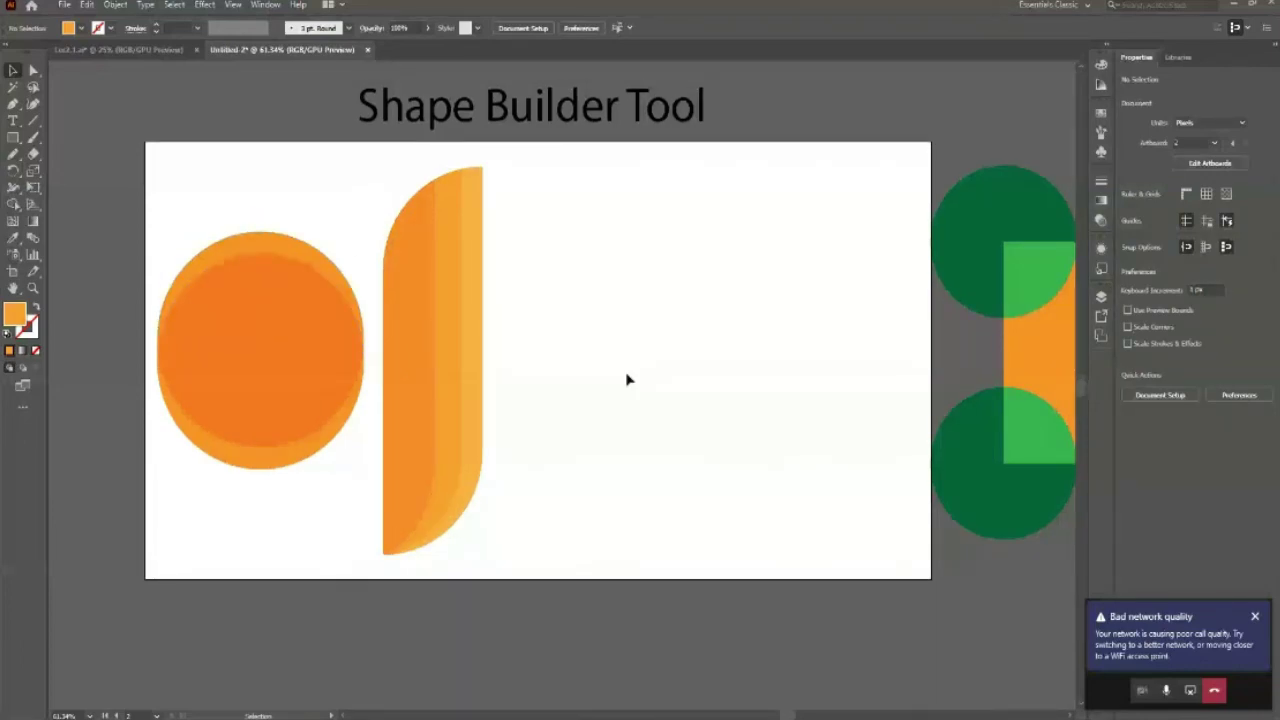
# Draw a new rectangle right of the striped half-pill, then select the red shape at right.
pyautogui.press('m')
pyautogui.moveTo(629, 242); pyautogui.dragTo(658, 334)
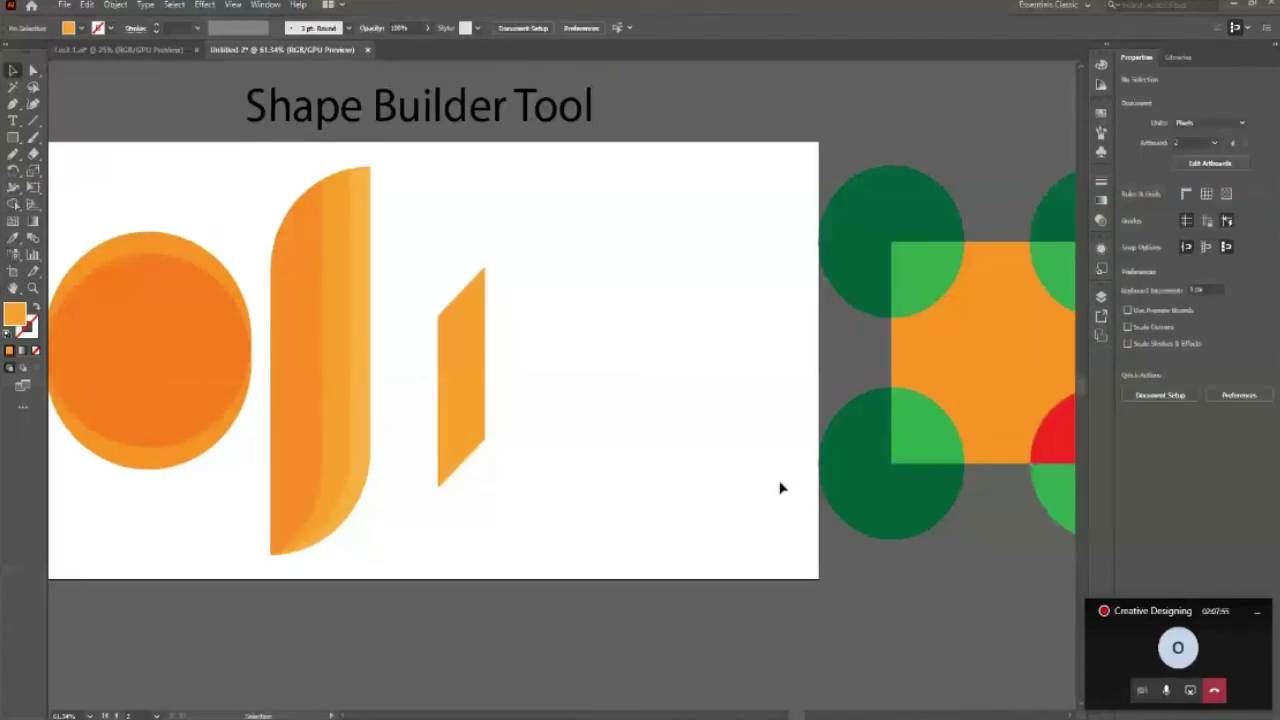
pyautogui.click(1050, 430)
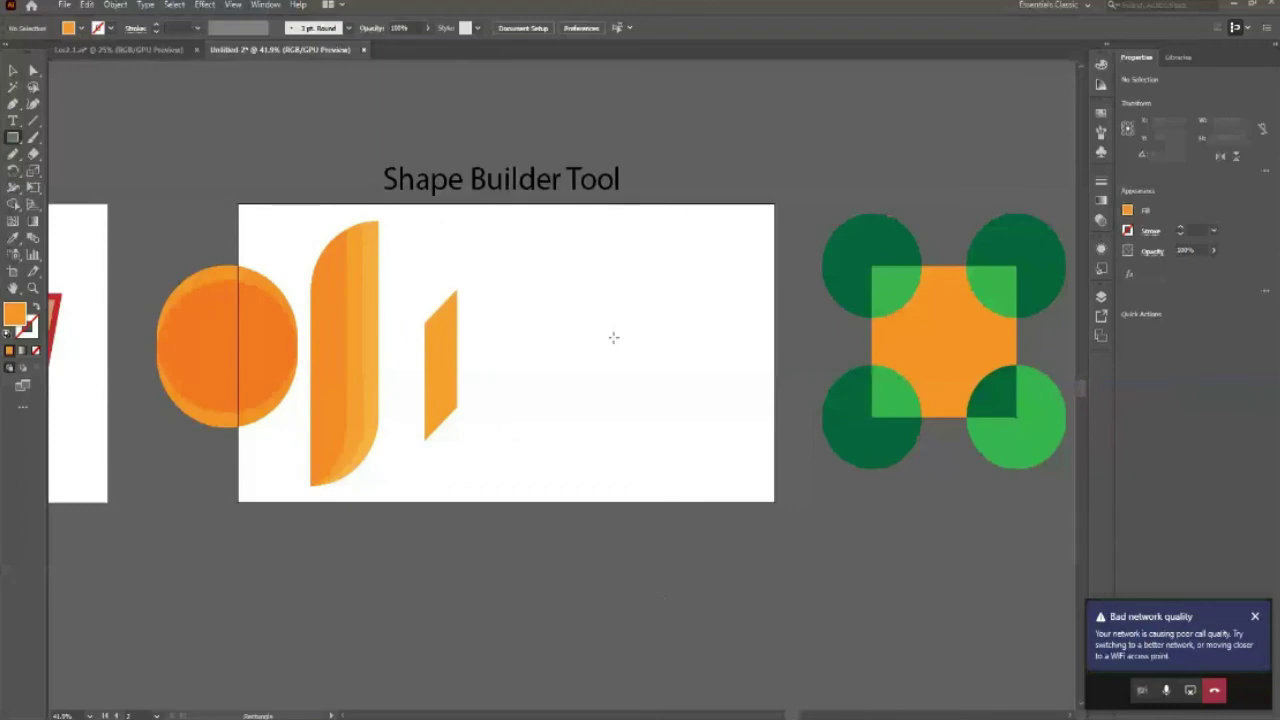
# Draw a rectangle right of the parallelogram and move the orange-outlined rectangle into position.
pyautogui.moveTo(551, 306); pyautogui.dragTo(720, 435)
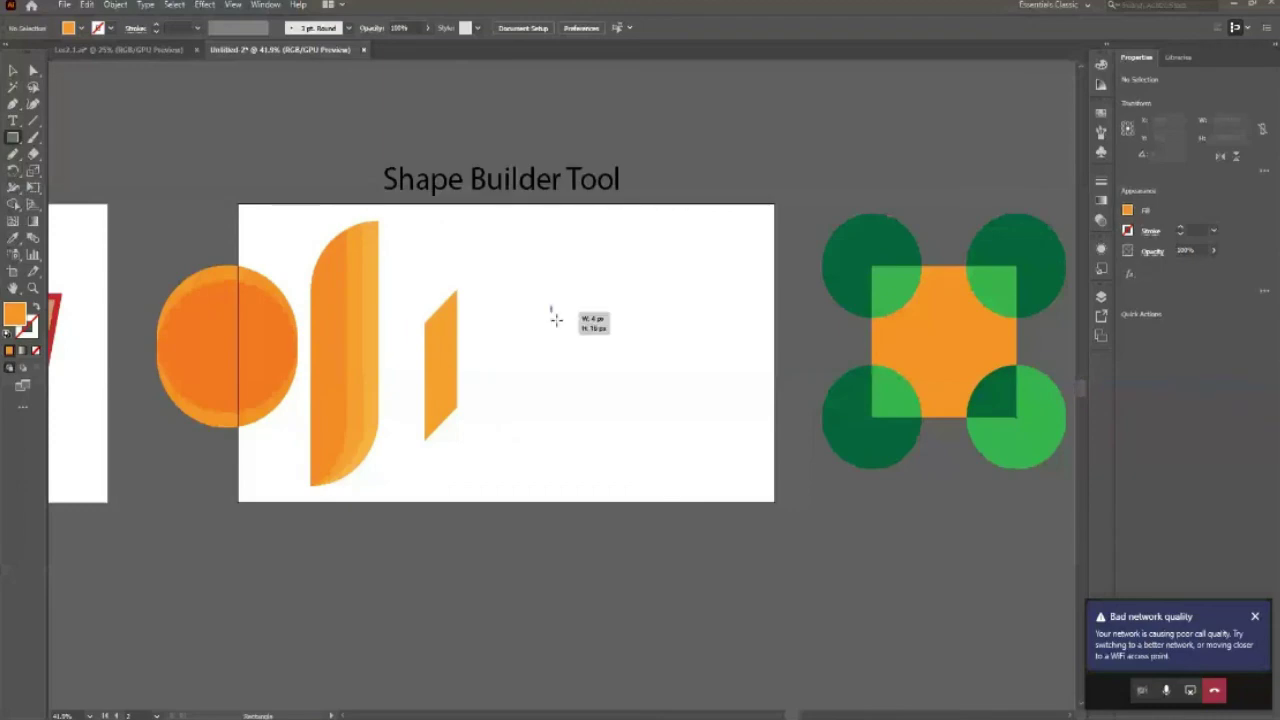
pyautogui.press('v')
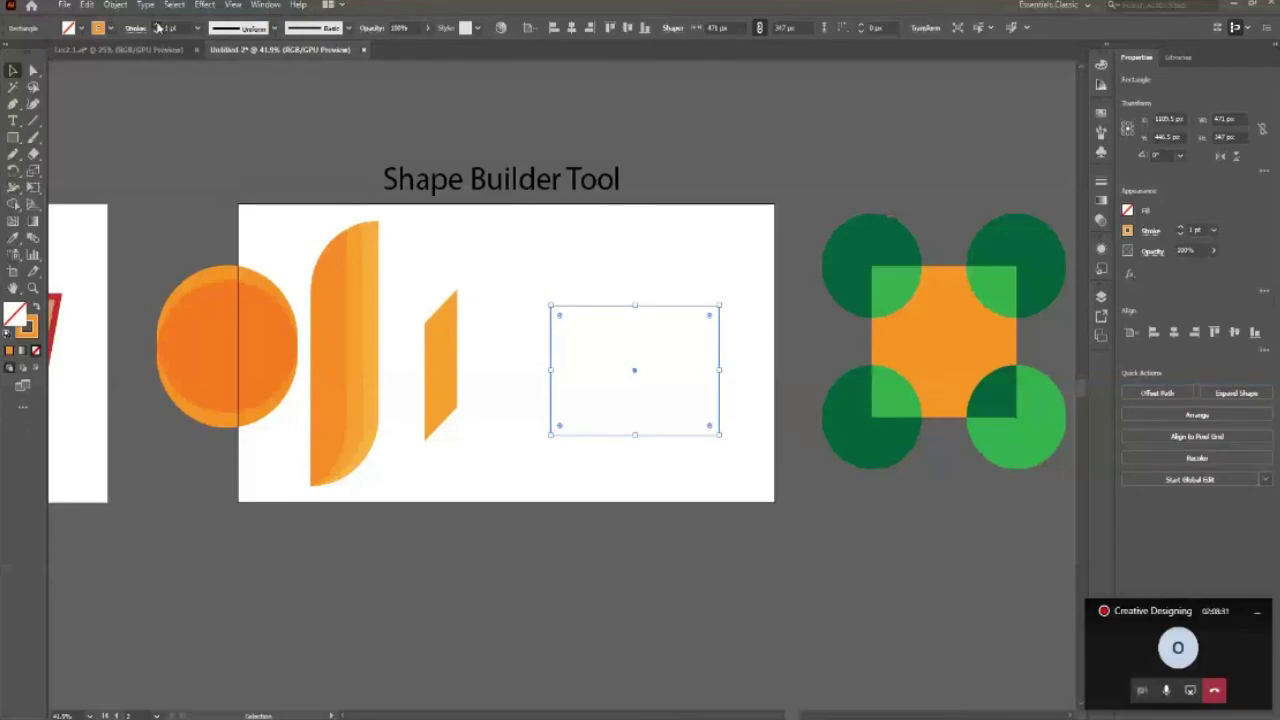
pyautogui.moveTo(609, 441); pyautogui.dragTo(593, 424)
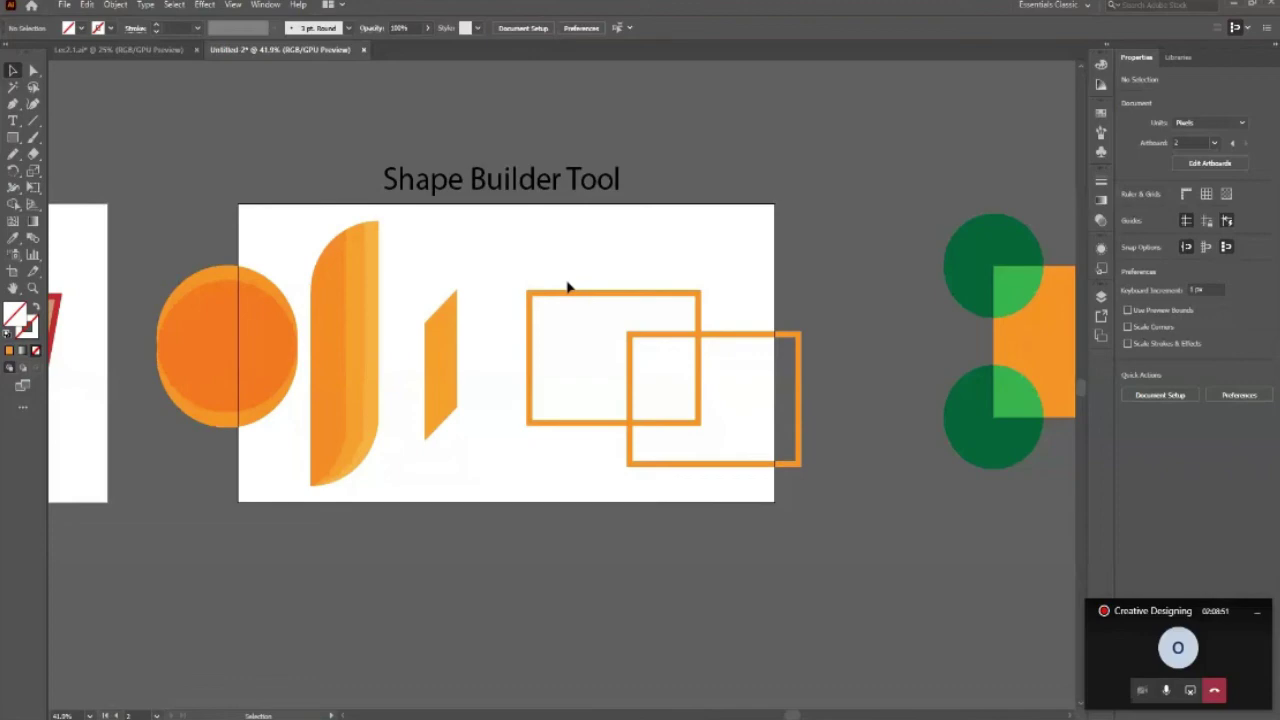
# Add a third orange-outlined rectangle and nudge the three rectangles into an overlapping arrangement.
pyautogui.hotkey('ctrl', 'z')
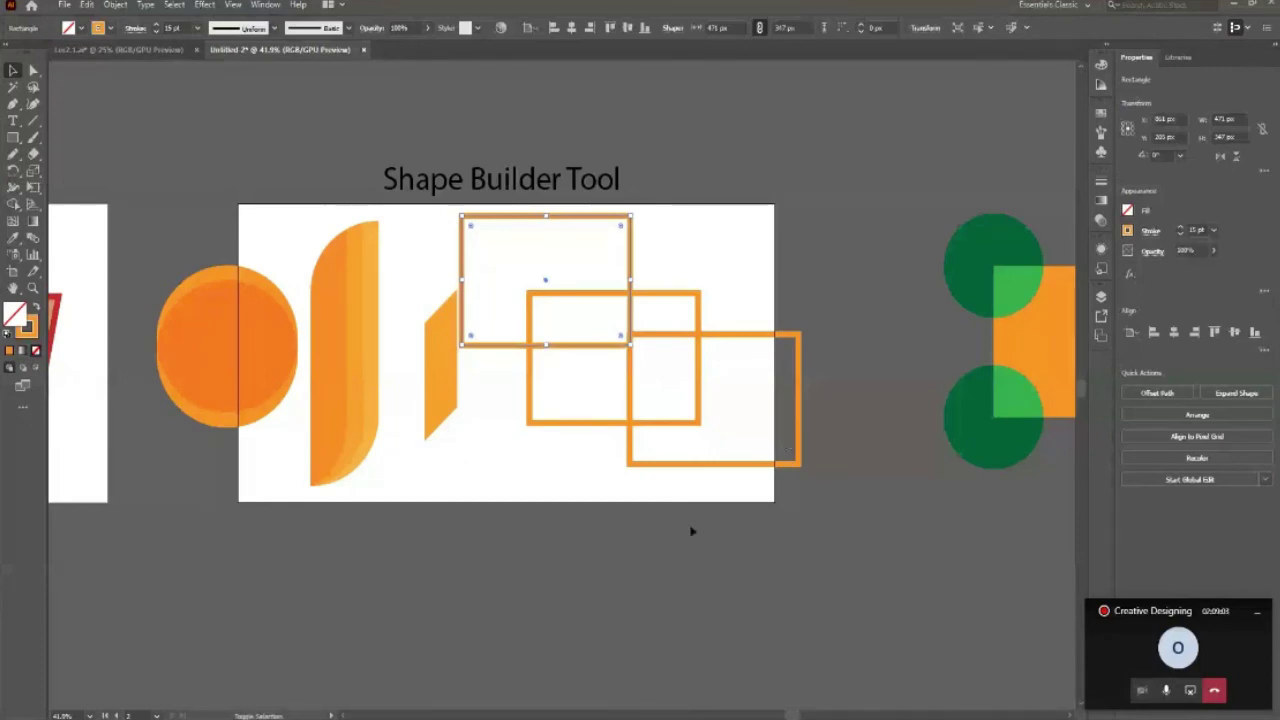
pyautogui.keyDown('shift'); pyautogui.click(697, 465); pyautogui.keyUp('shift')
pyautogui.hotkey('shift', 'Down')
pyautogui.hotkey('shift', 'Down')
pyautogui.hotkey('shift', 'Down')
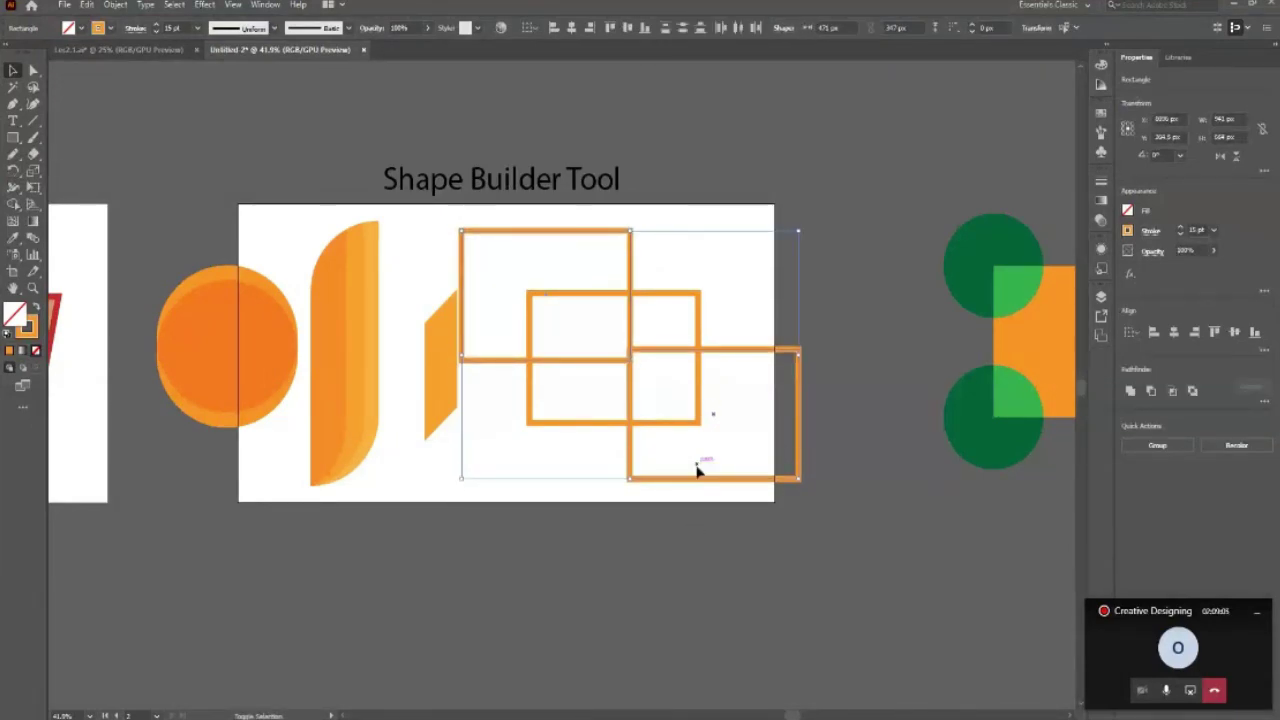
pyautogui.hotkey('shift', 'Down')
pyautogui.hotkey('shift', 'Down')
pyautogui.hotkey('shift', 'Down')
pyautogui.hotkey('shift', 'Left')
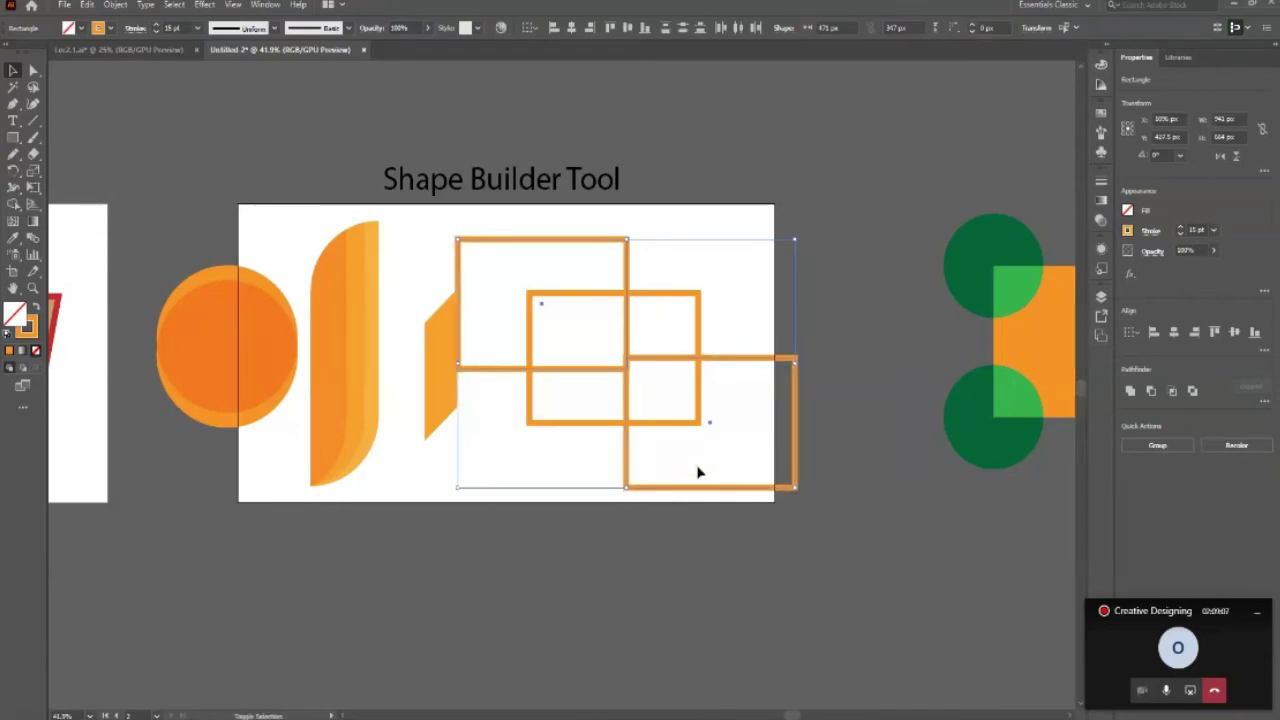
pyautogui.hotkey('shift', 'Left')
pyautogui.hotkey('shift', 'Left')
pyautogui.hotkey('shift', 'Left')
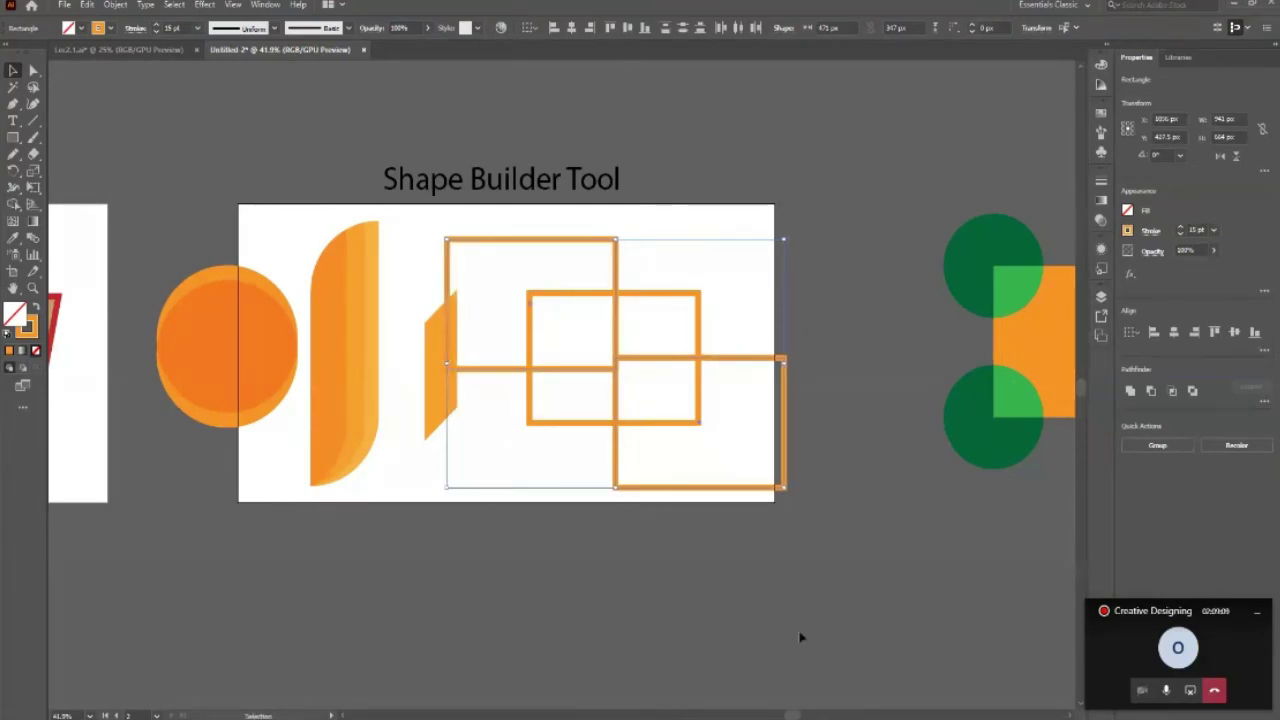
pyautogui.click(800, 636)
pyautogui.hotkey('ctrl', 'a')
pyautogui.hotkey('shift', 'Right')
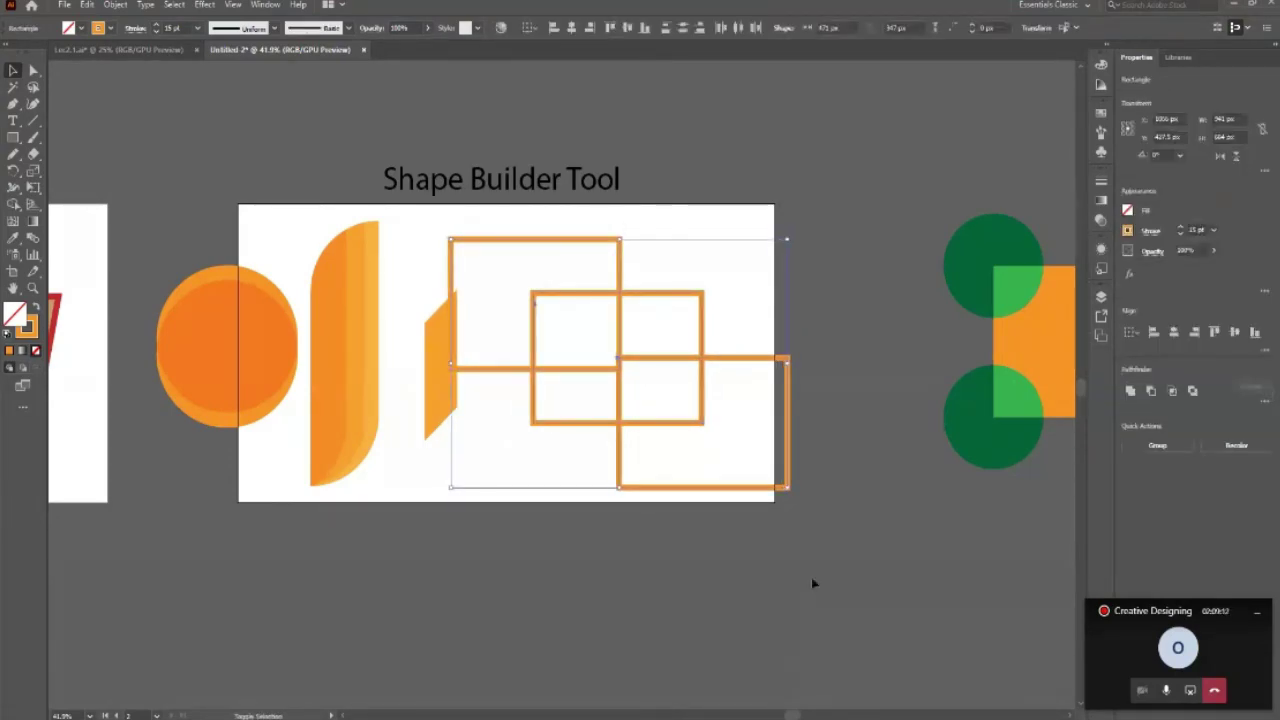
pyautogui.hotkey('shift', 'Right')
pyautogui.hotkey('shift', 'Right')
pyautogui.hotkey('shift', 'Right')
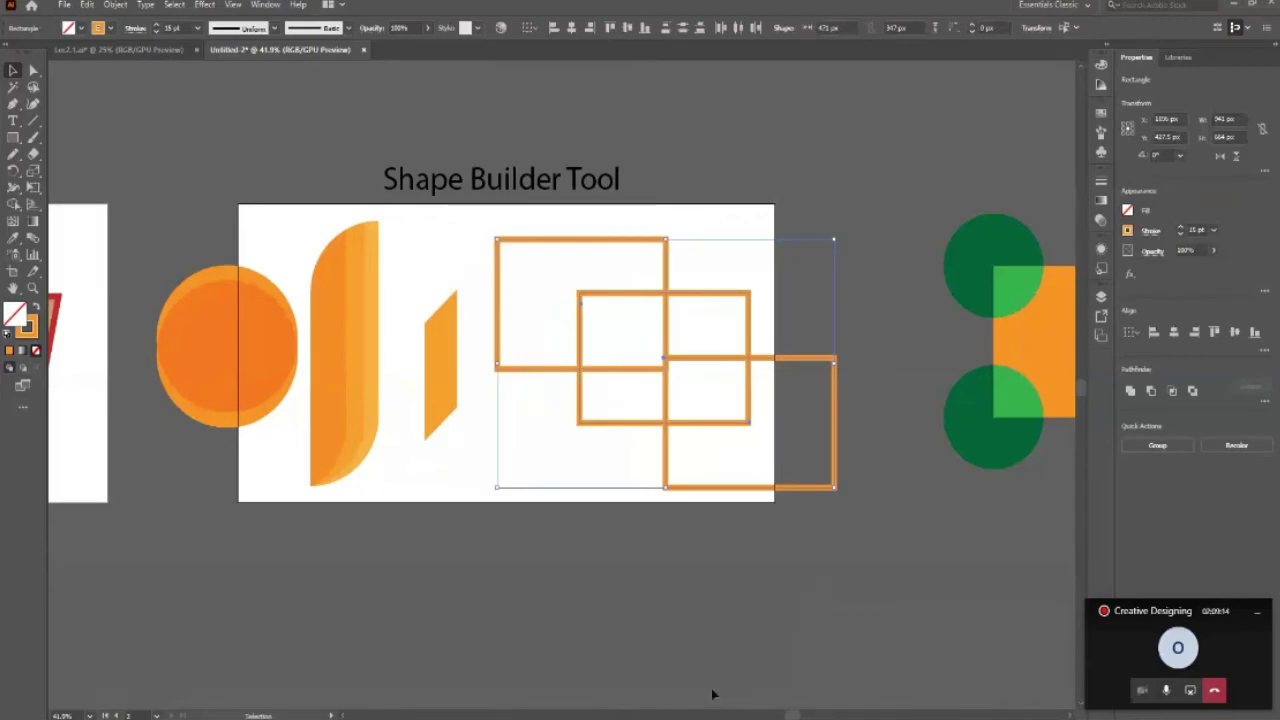
# Try merging overlap cells with the Shape Builder, then undo both merges.
pyautogui.hotkey('shift', 'm')
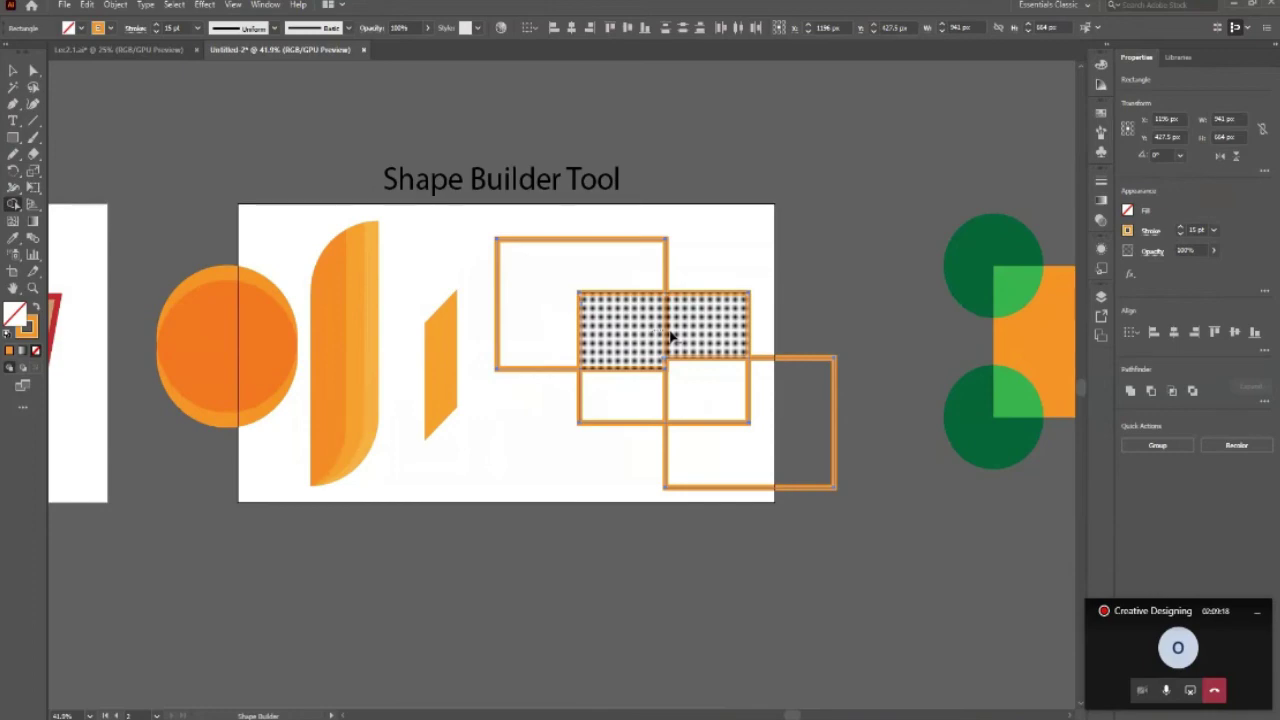
pyautogui.moveTo(652, 338); pyautogui.dragTo(675, 336)
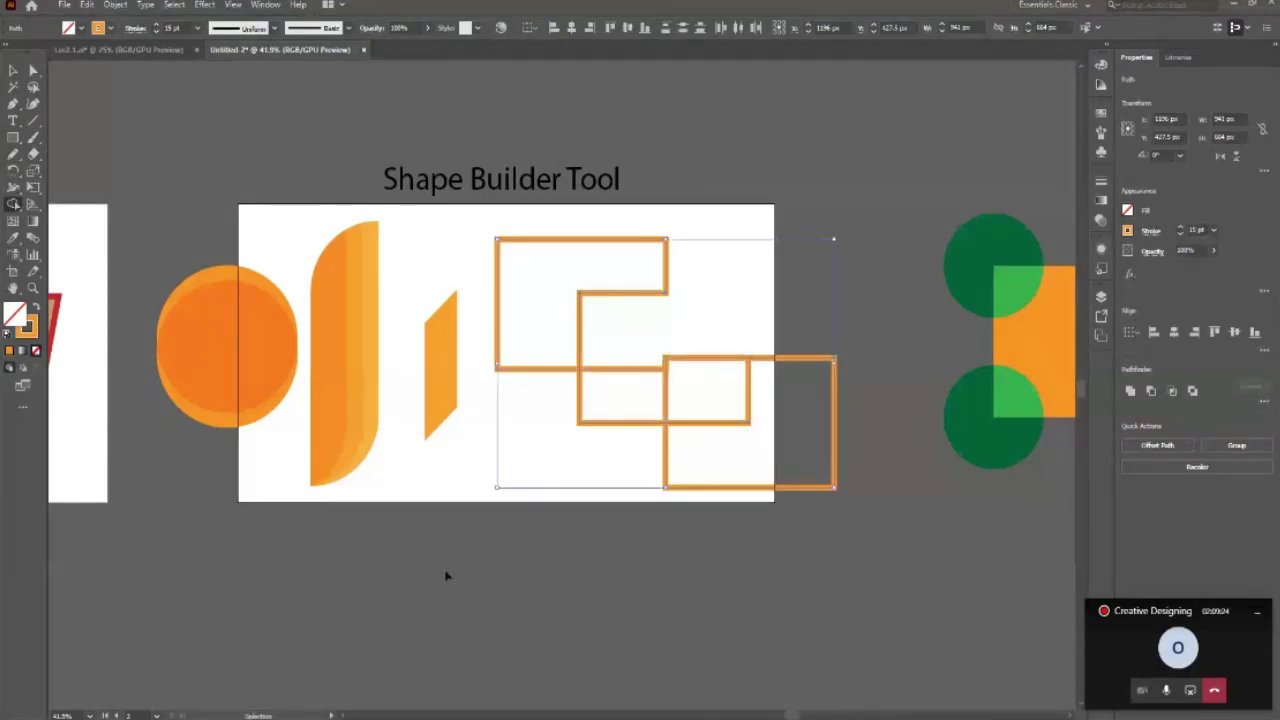
pyautogui.moveTo(690, 475)
pyautogui.mouseDown()
pyautogui.moveTo(783, 440)
pyautogui.moveTo(737, 420)
pyautogui.mouseUp()
pyautogui.hotkey('ctrl', 'z')
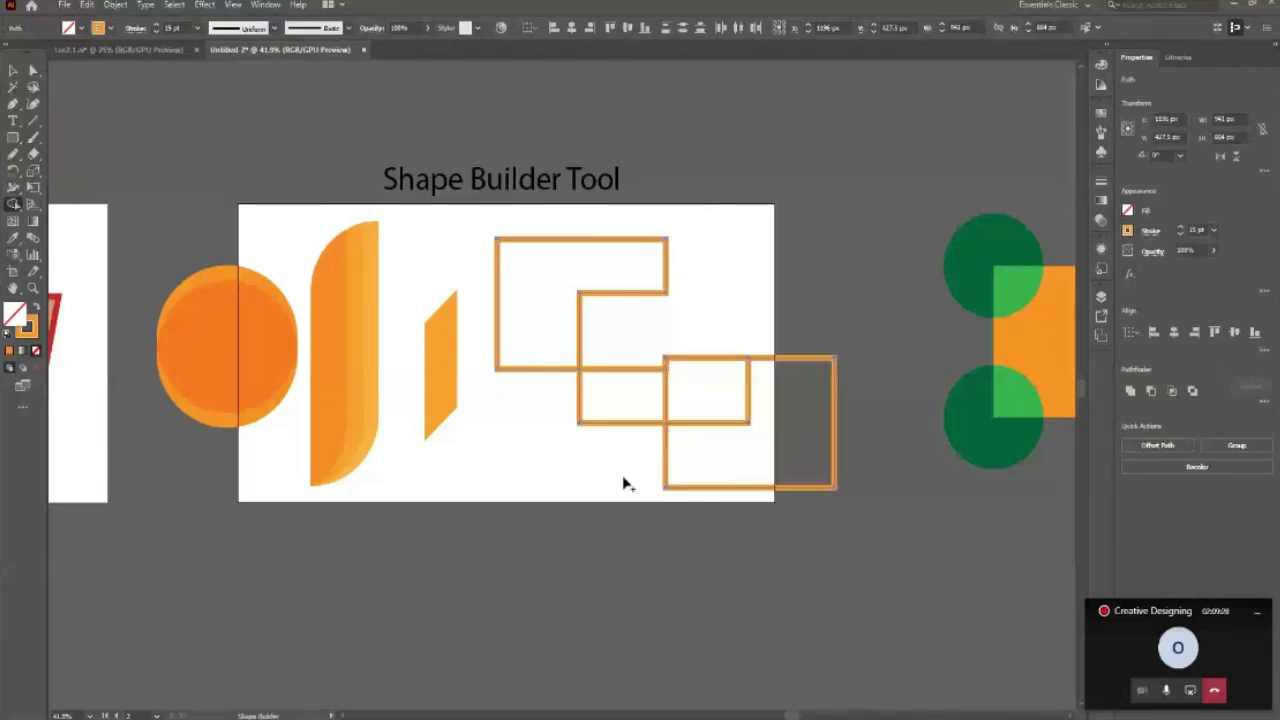
pyautogui.hotkey('ctrl', 'z')
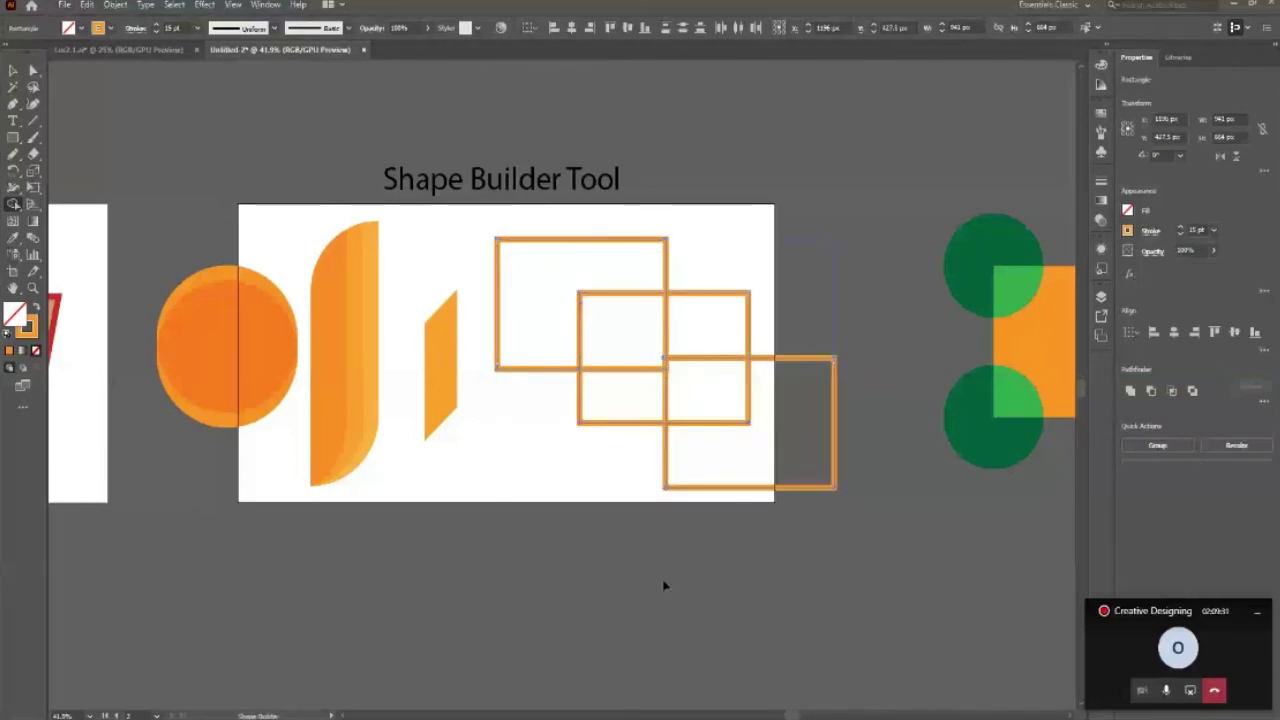
# Nudge the lower-right rectangle up and left, then select all three rectangles.
pyautogui.click(13, 71)
pyautogui.click(606, 549)
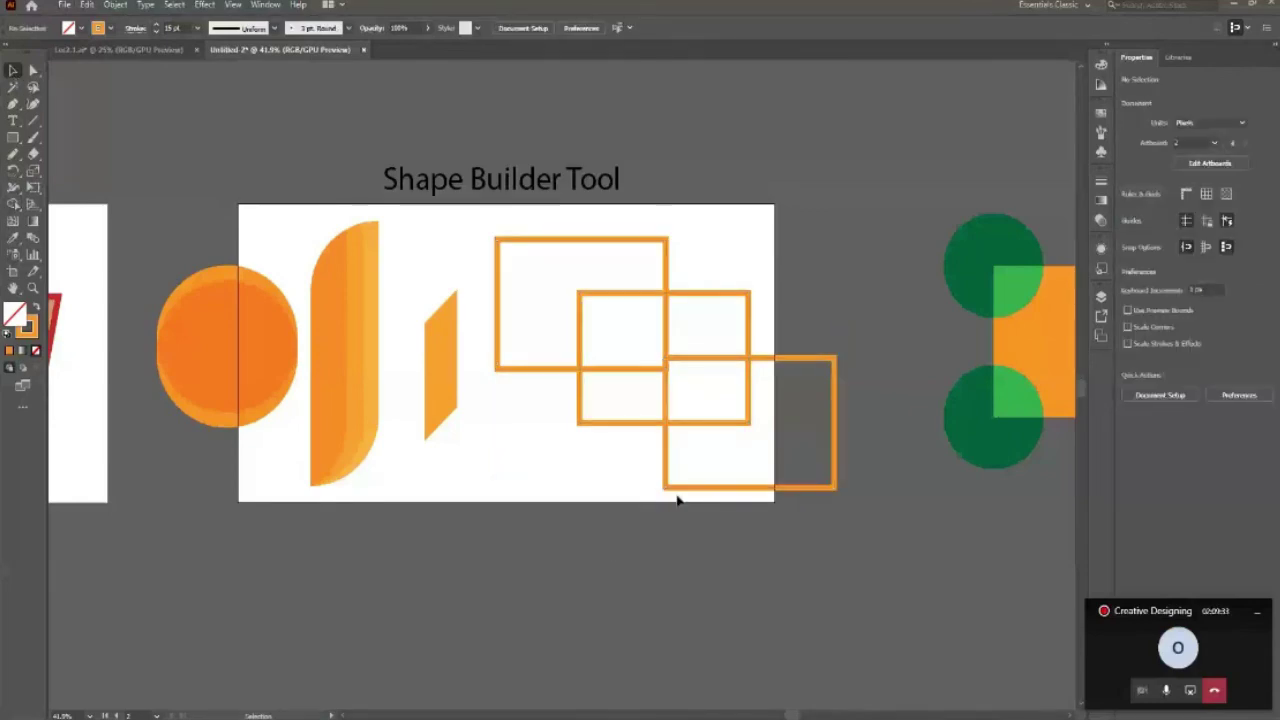
pyautogui.click(692, 489)
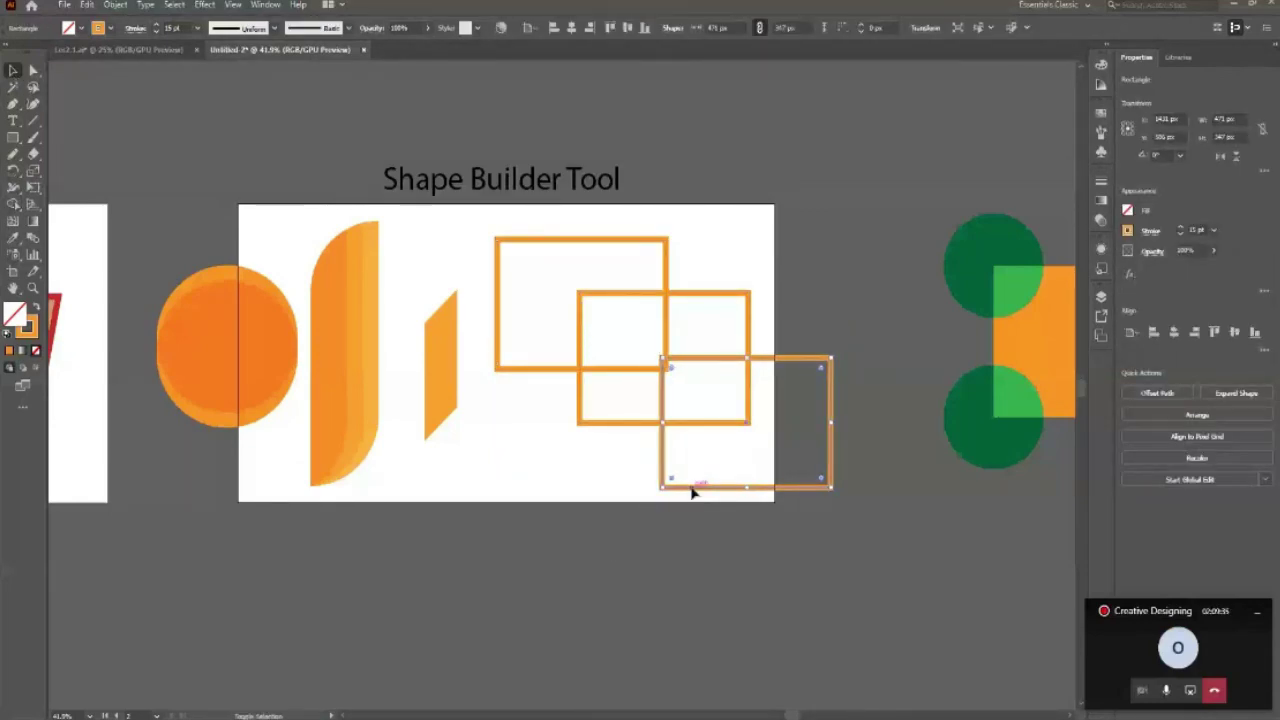
pyautogui.hotkey('shift', 'Left')
pyautogui.hotkey('shift', 'Left')
pyautogui.hotkey('shift', 'Left')
pyautogui.hotkey('shift', 'Up')
pyautogui.hotkey('shift', 'Up')
pyautogui.hotkey('shift', 'Up')
pyautogui.hotkey('shift', 'Up')
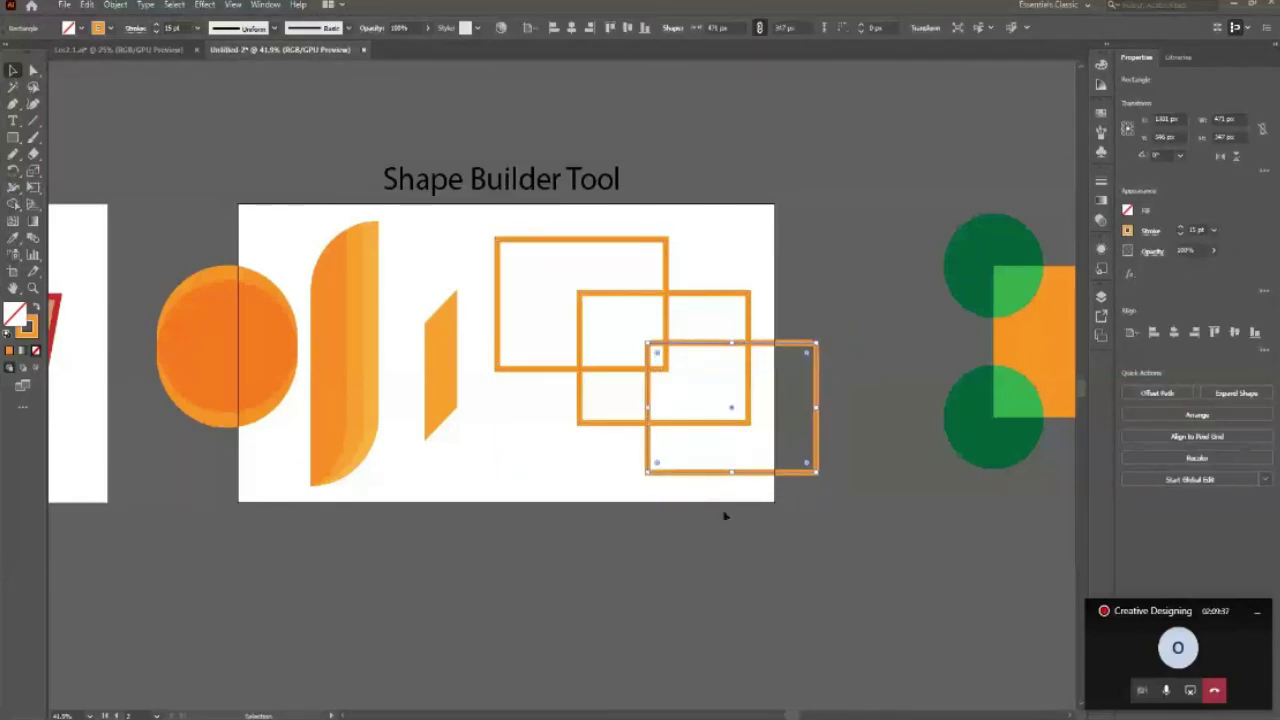
pyautogui.click(723, 514)
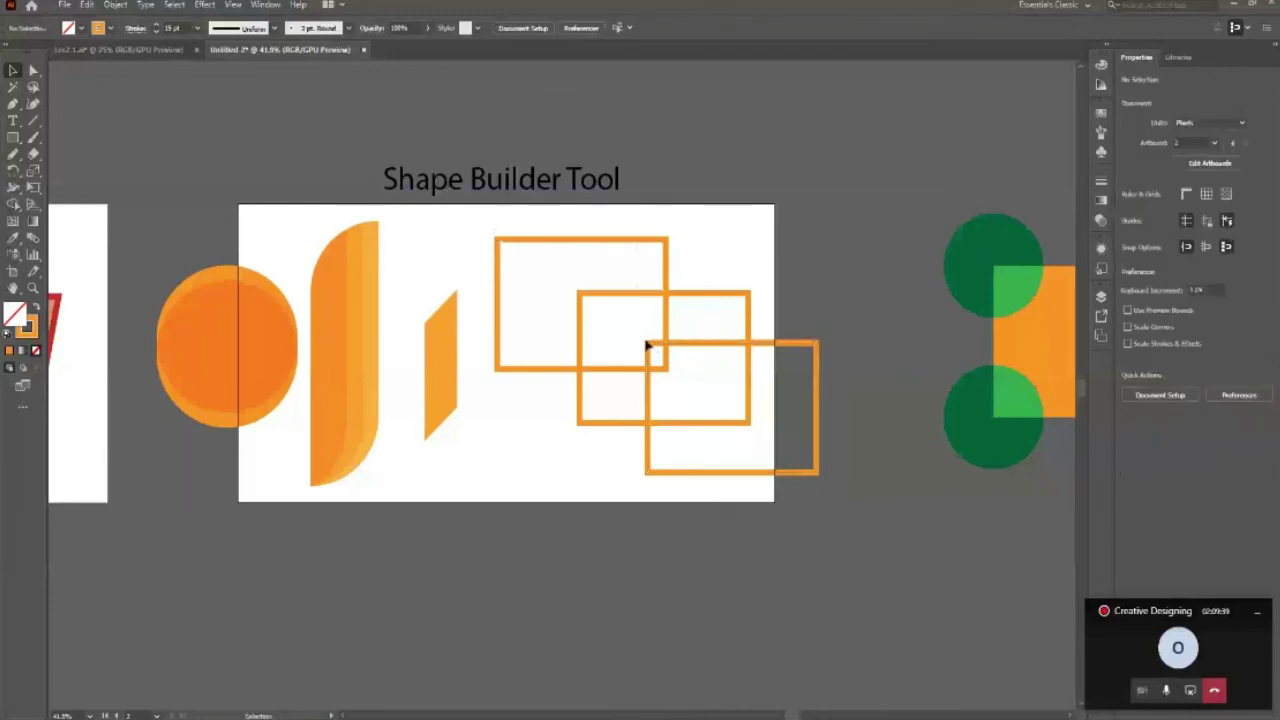
pyautogui.hotkey('ctrl', 'a')
# Merge the L-shaped regions and remove the overlaps, leaving two separate L-shapes.
pyautogui.hotkey('shift', 'm')
pyautogui.moveTo(655, 355); pyautogui.dragTo(700, 380)
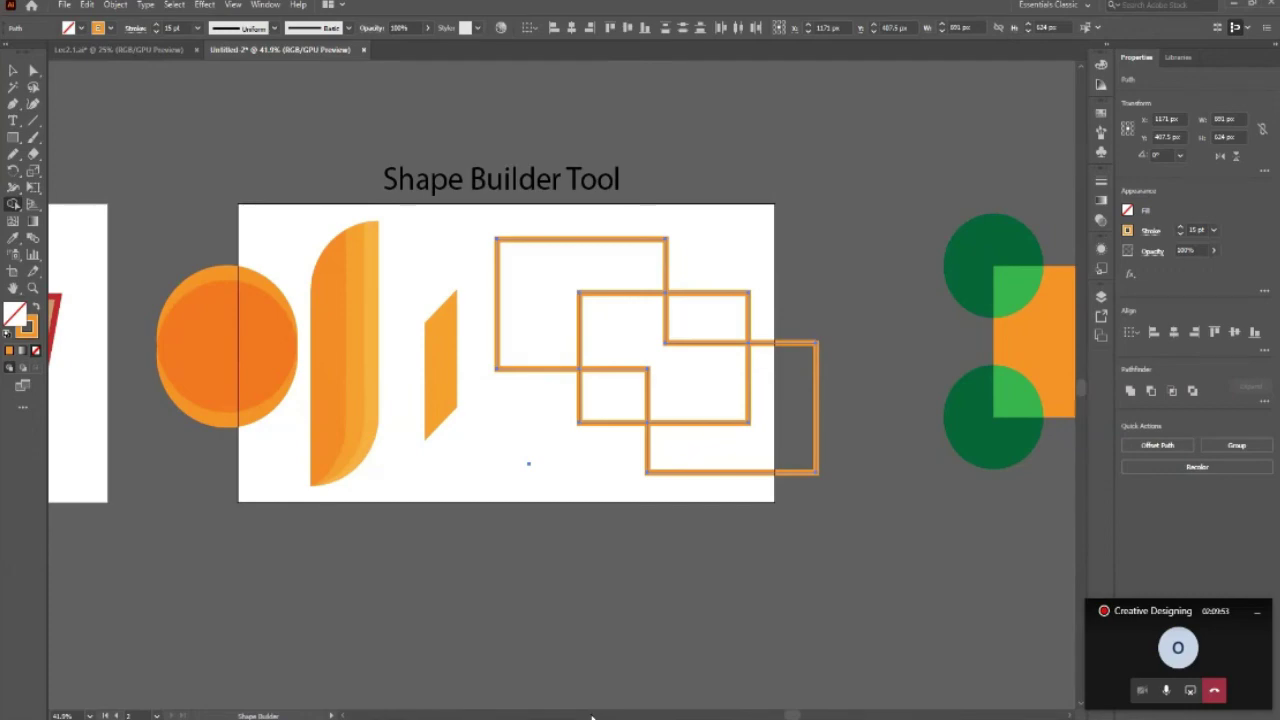
pyautogui.click(752, 440)
pyautogui.press('v')
pyautogui.hotkey('shift', 'm')
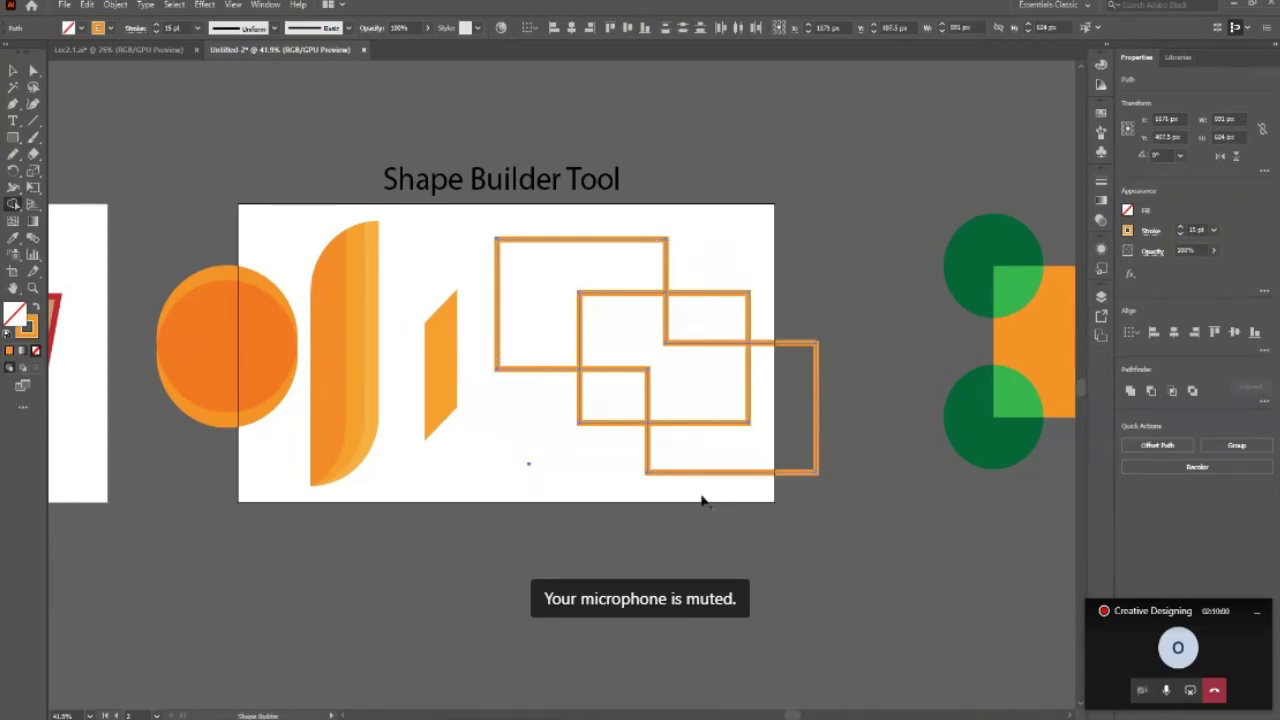
pyautogui.keyDown('alt'); pyautogui.click(710, 340); pyautogui.keyUp('alt')
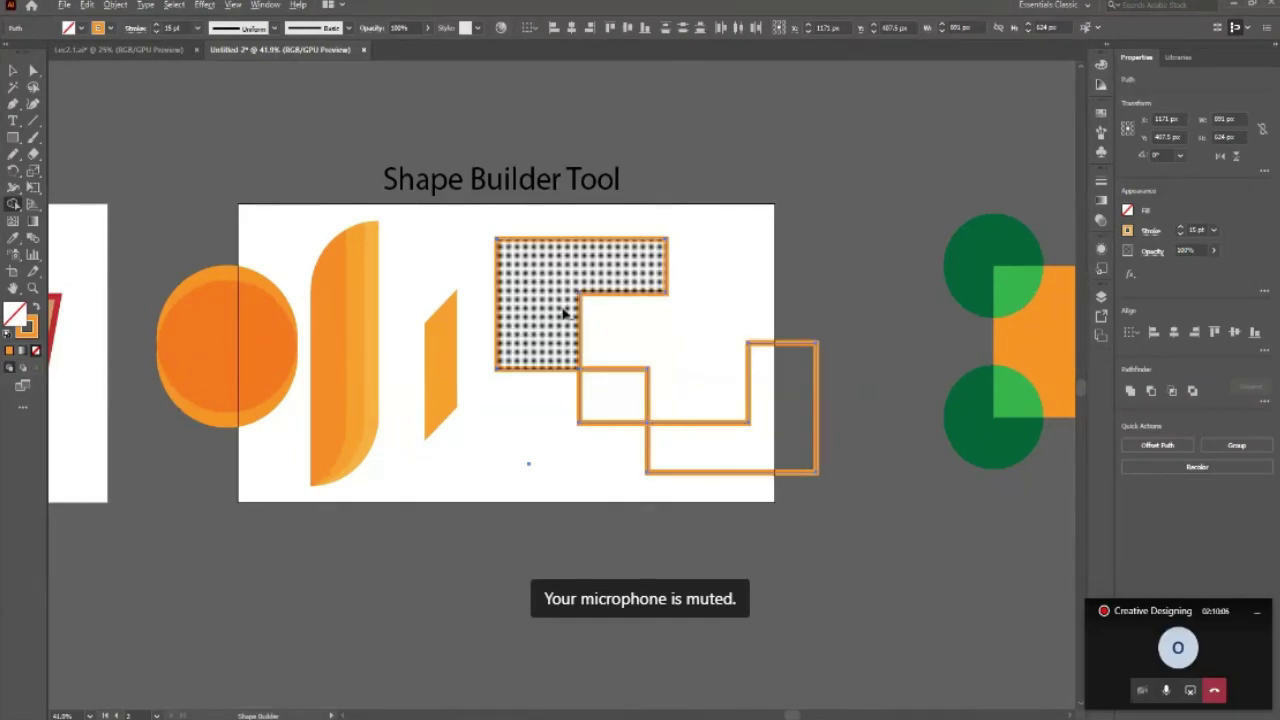
pyautogui.keyDown('alt'); pyautogui.click(617, 365); pyautogui.keyUp('alt')
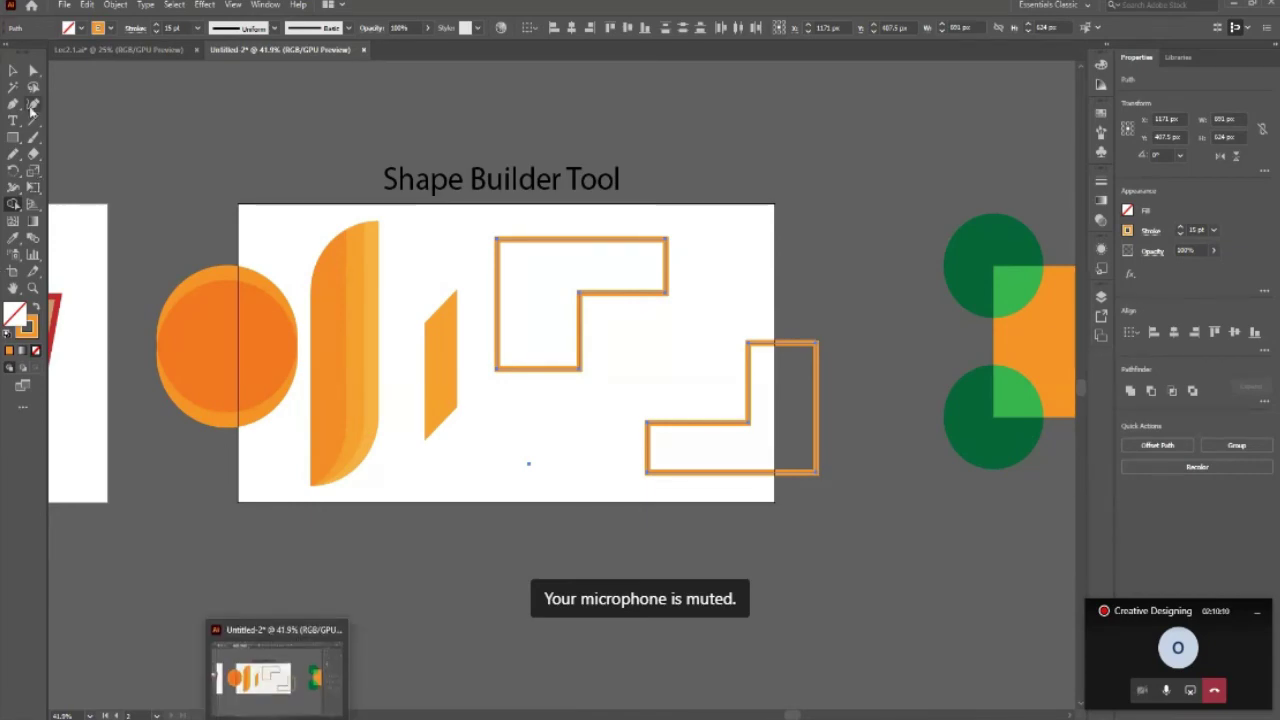
pyautogui.click(13, 70)
# Slide the lower L-shape into the upper one, nudge both, and align their right edges.
pyautogui.click(717, 463)
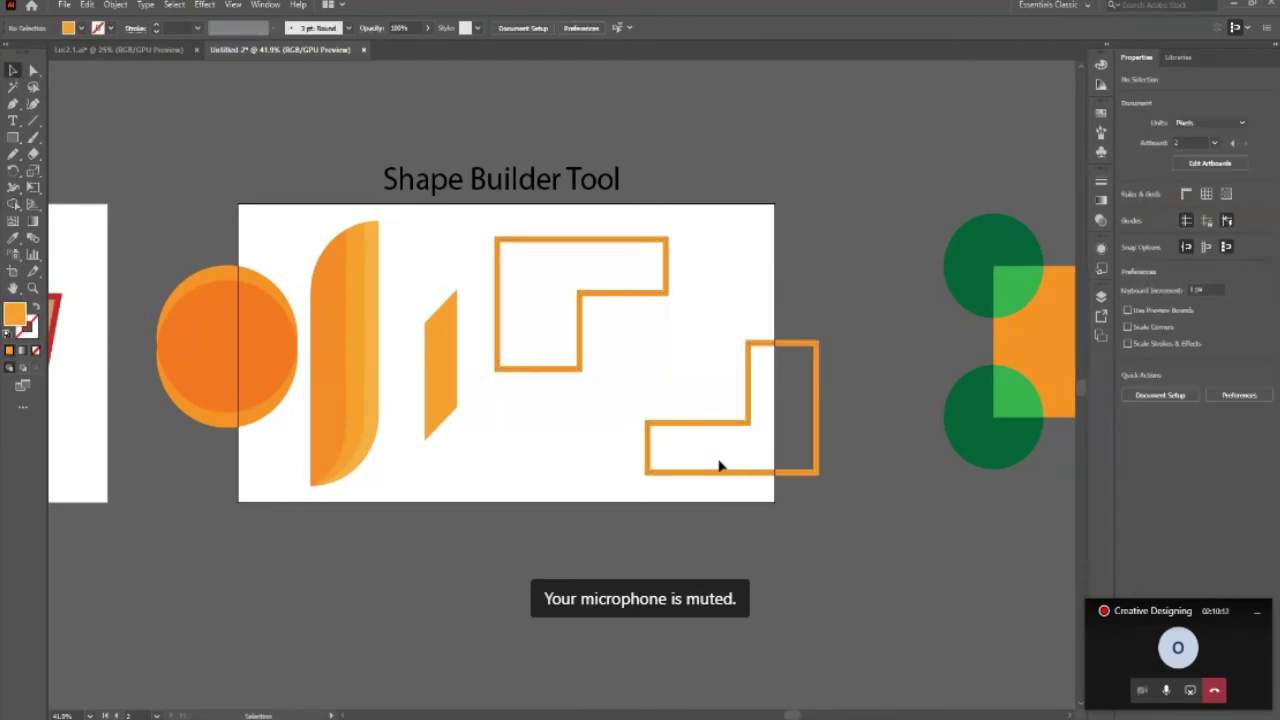
pyautogui.moveTo(717, 463)
pyautogui.mouseDown()
pyautogui.moveTo(575, 458)
pyautogui.moveTo(561, 442)
pyautogui.mouseUp()
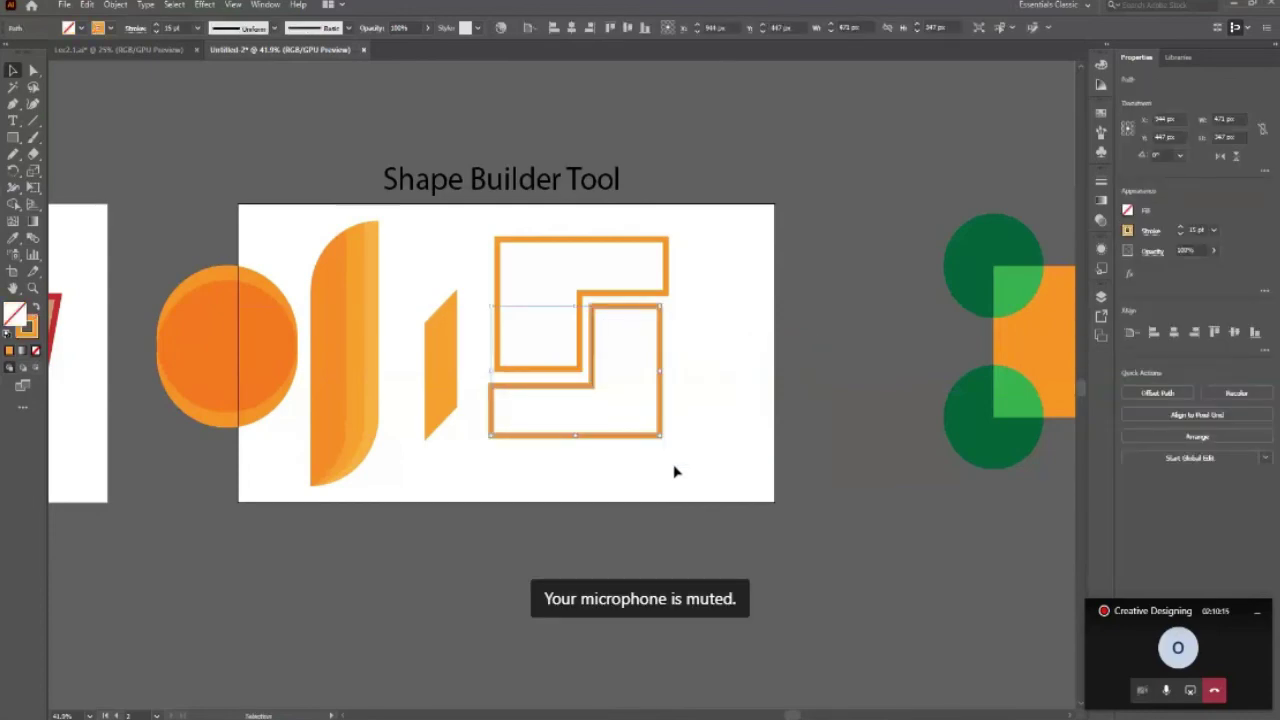
pyautogui.moveTo(563, 215); pyautogui.dragTo(703, 507)
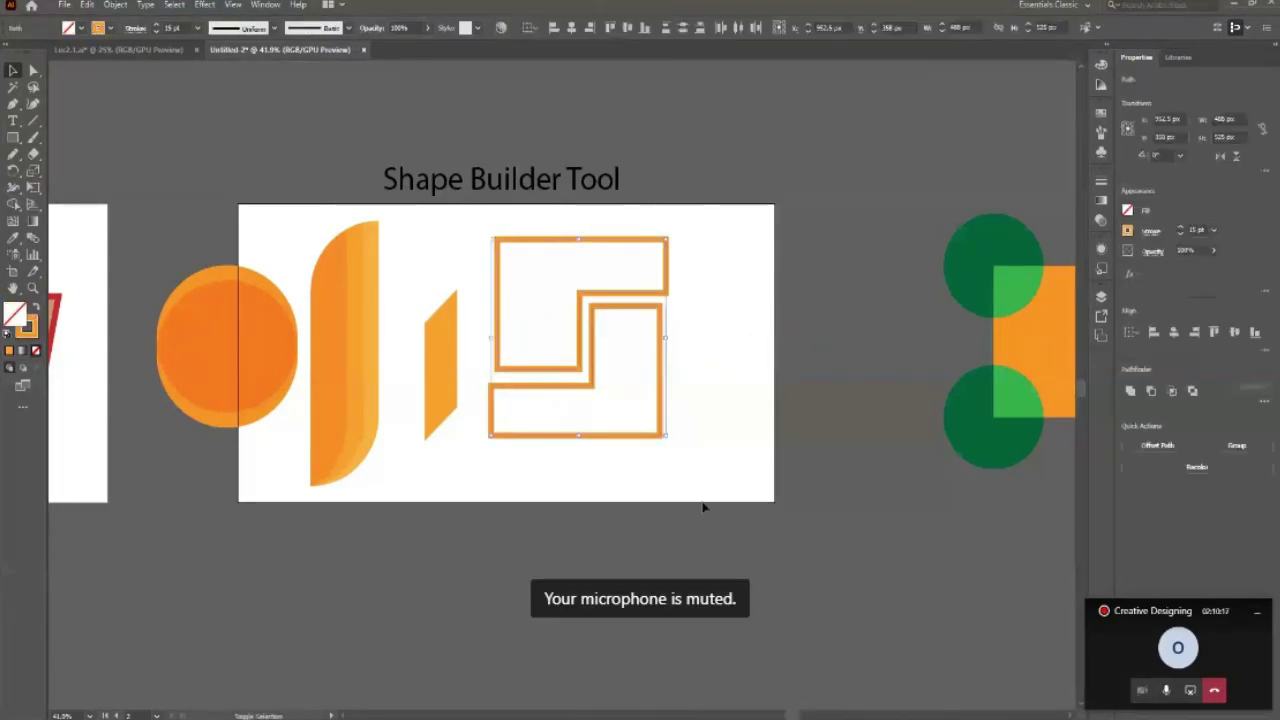
pyautogui.hotkey('shift', 'Right')
pyautogui.hotkey('shift', 'Right')
pyautogui.hotkey('shift', 'Right')
pyautogui.hotkey('shift', 'Down')
pyautogui.hotkey('shift', 'Down')
pyautogui.hotkey('shift', 'Down')
pyautogui.hotkey('shift', 'Down')
pyautogui.click(803, 511)
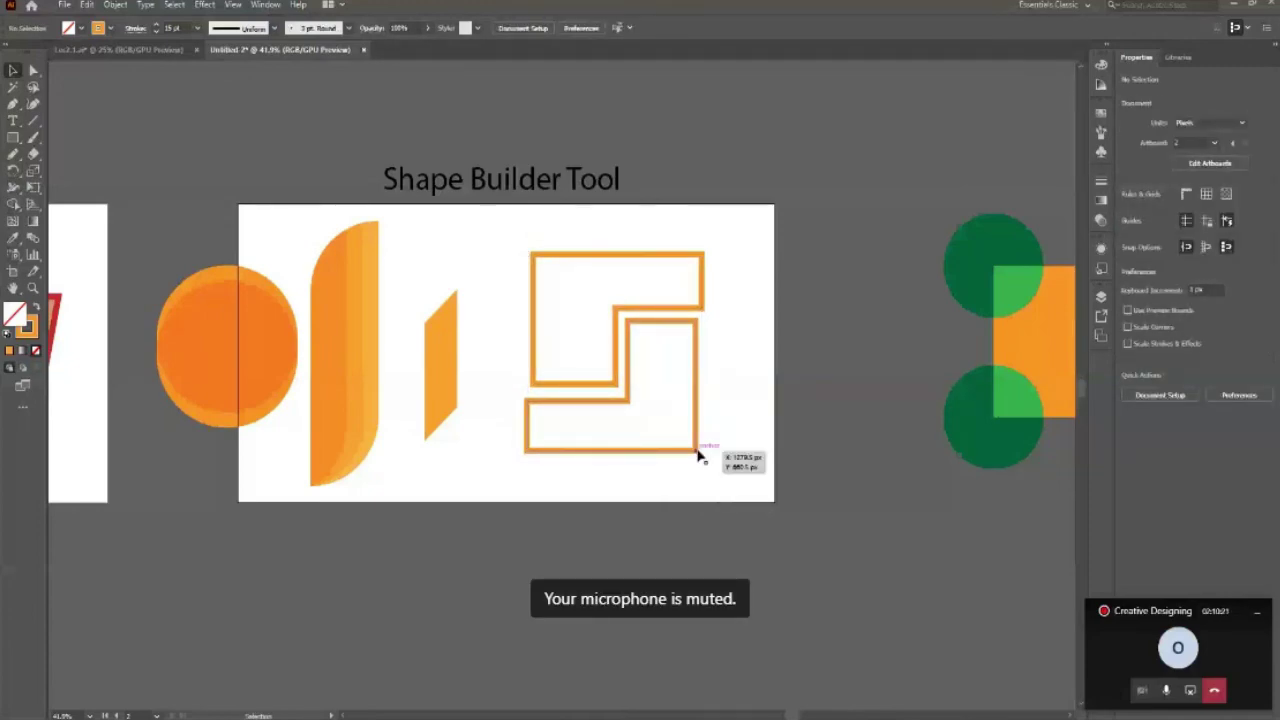
pyautogui.moveTo(698, 455); pyautogui.dragTo(703, 452)
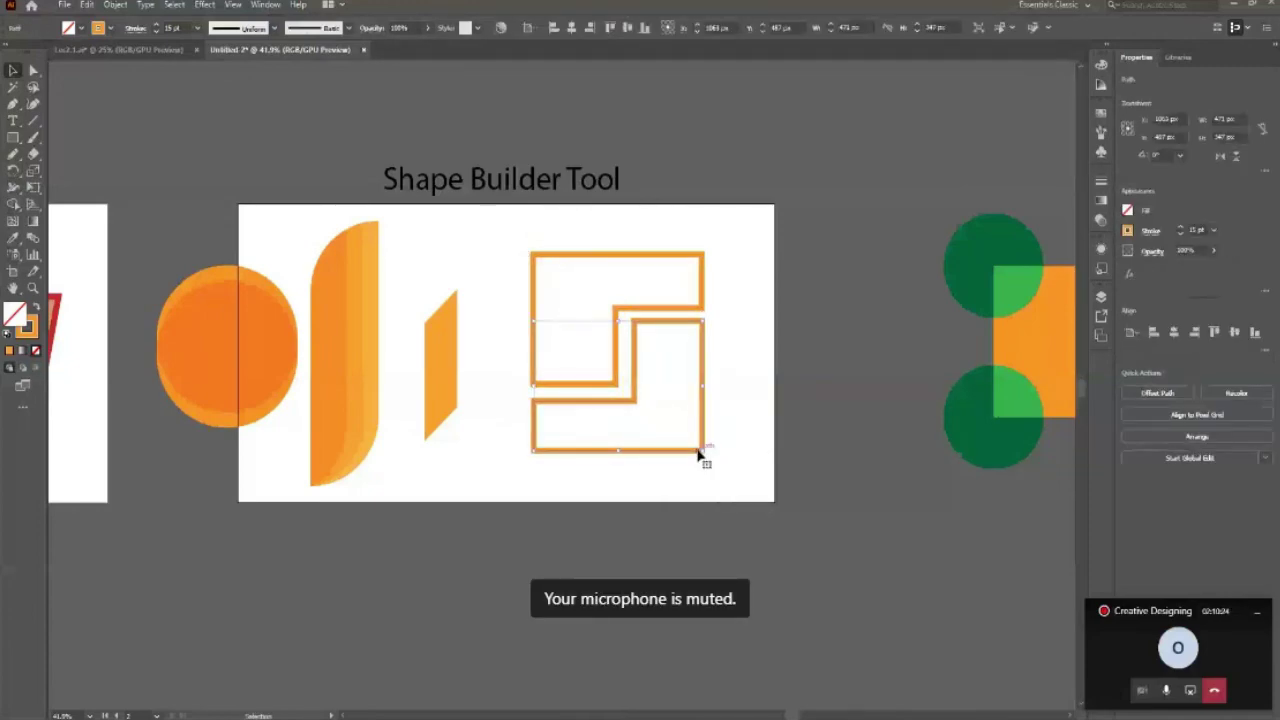
pyautogui.click(697, 491)
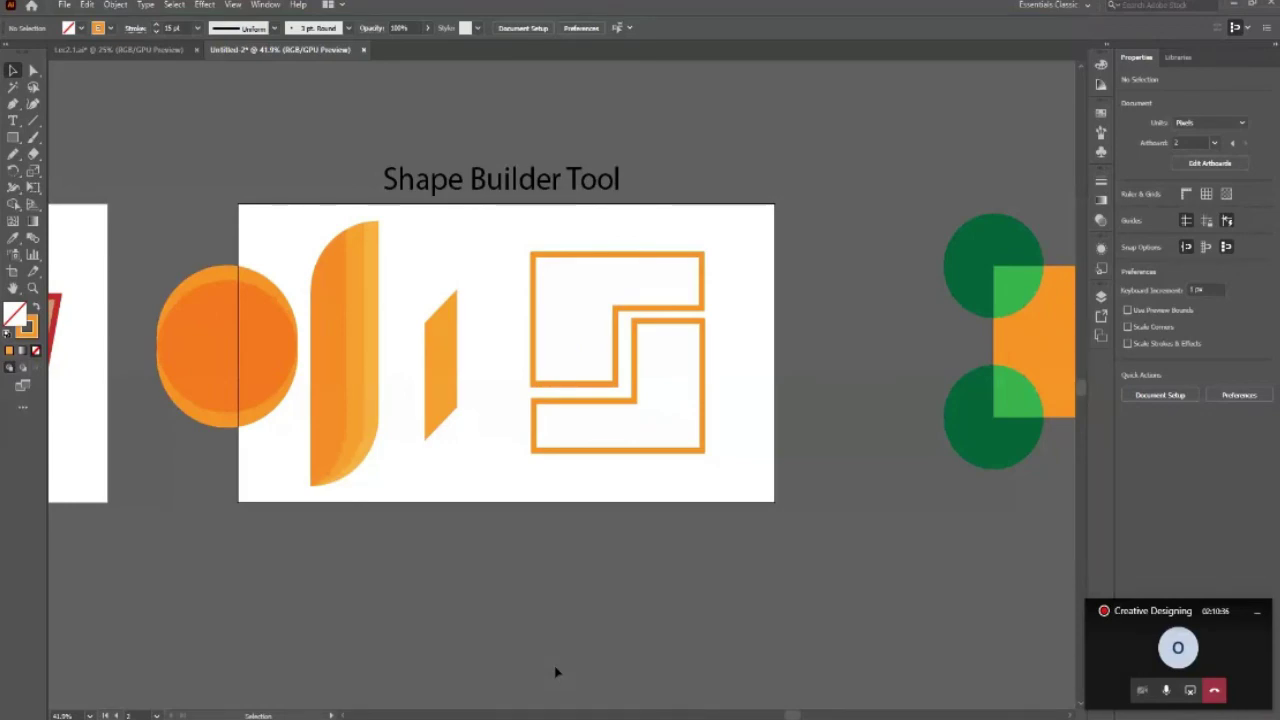
pyautogui.moveTo(548, 232); pyautogui.dragTo(755, 538)
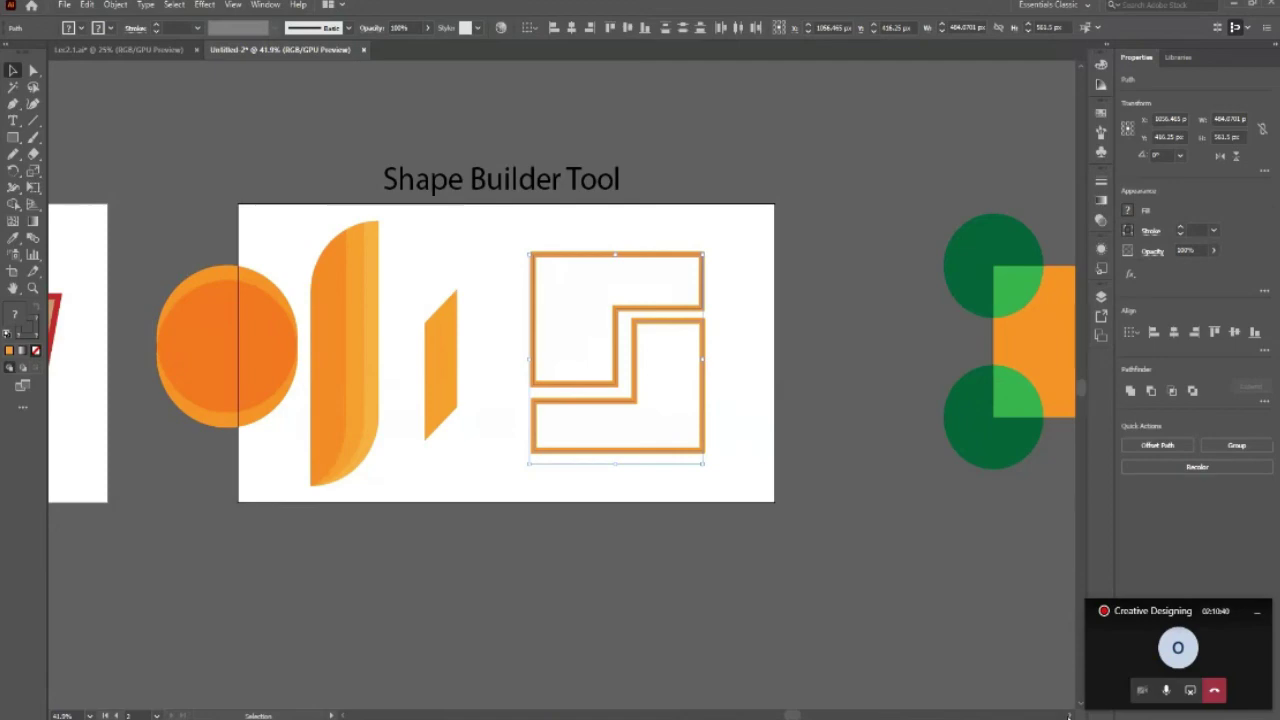
# Move the green-and-orange circle group left, then test-move a circle piece and undo.
pyautogui.hscroll(3, 731, 589)
pyautogui.click(960, 440)
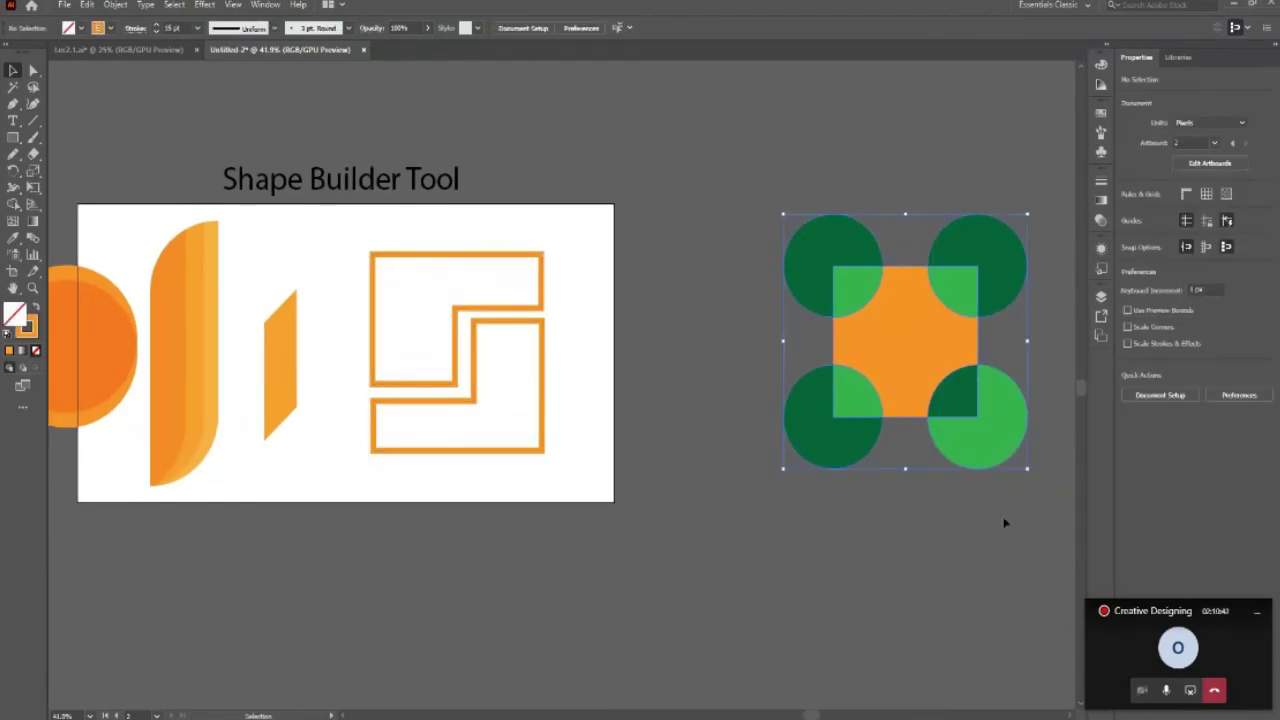
pyautogui.moveTo(900, 443)
pyautogui.mouseDown()
pyautogui.moveTo(800, 450)
pyautogui.moveTo(822, 462)
pyautogui.mouseUp()
pyautogui.click(820, 480)
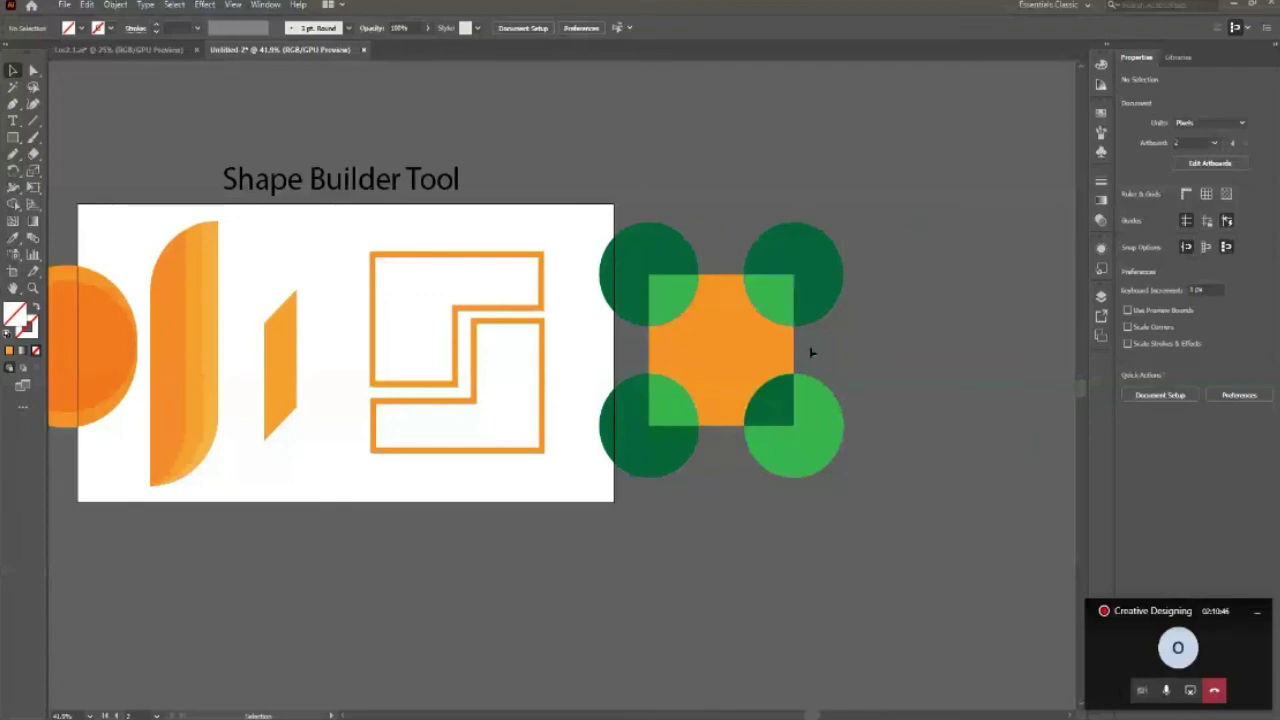
pyautogui.moveTo(647, 263); pyautogui.dragTo(636, 186)
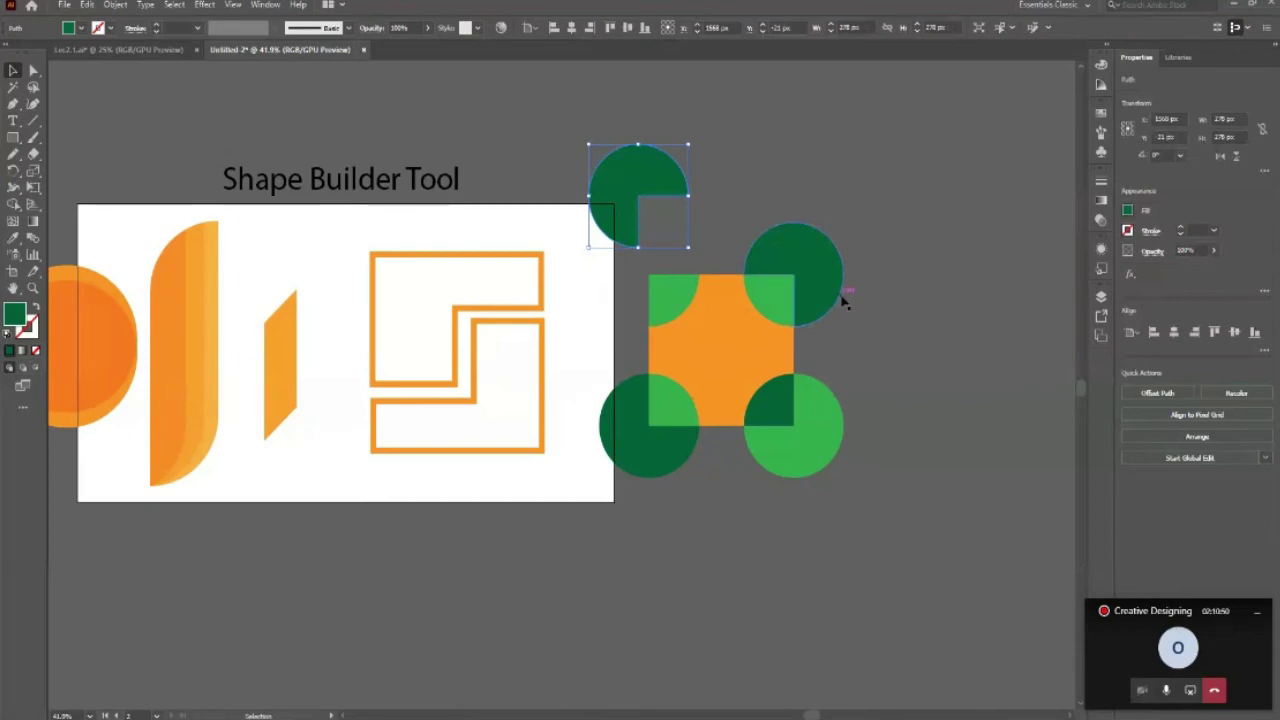
pyautogui.hotkey('ctrl', 'z')
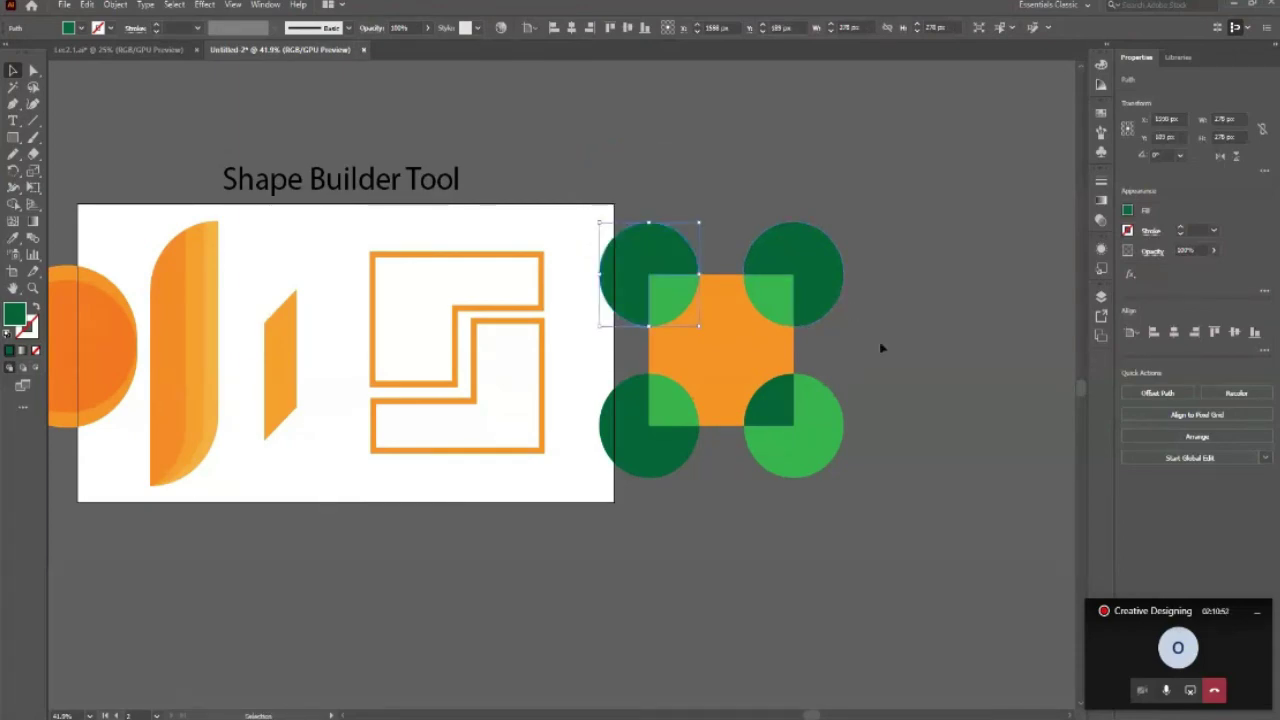
# Delete the four light-green overlap pieces at the square's corners.
pyautogui.click(663, 315)
pyautogui.press('Delete')
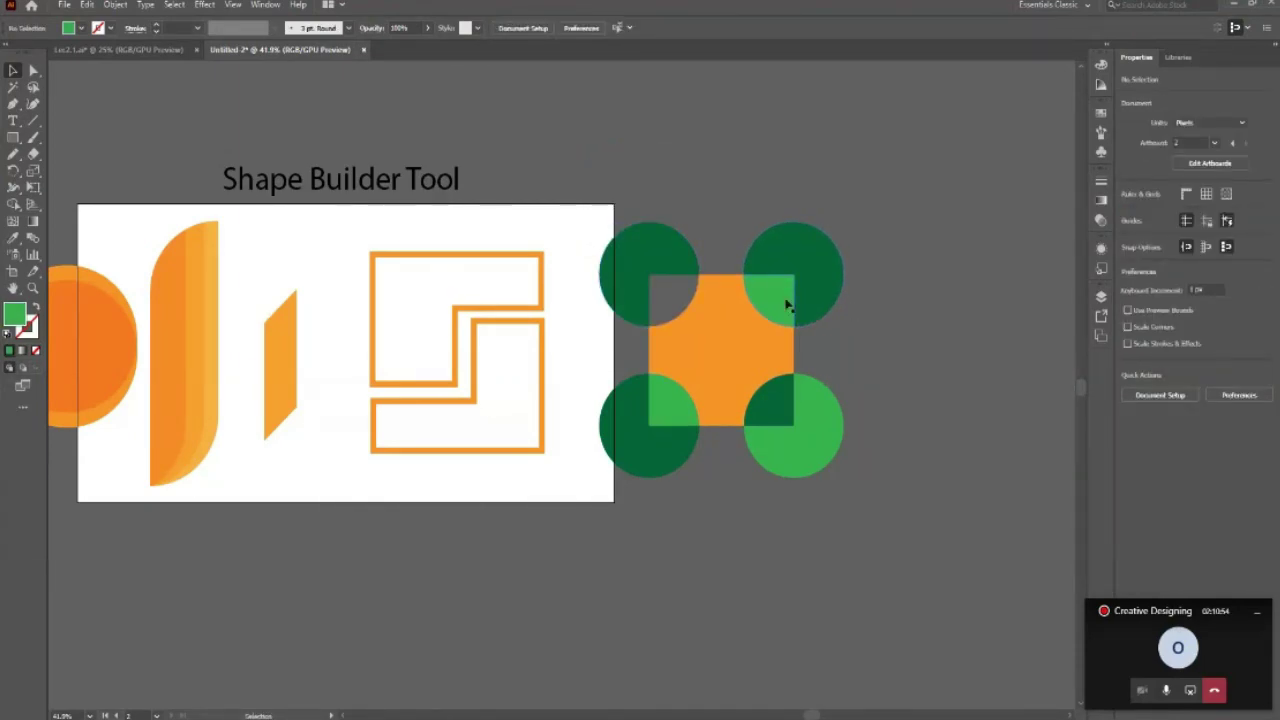
pyautogui.click(773, 305)
pyautogui.press('Delete')
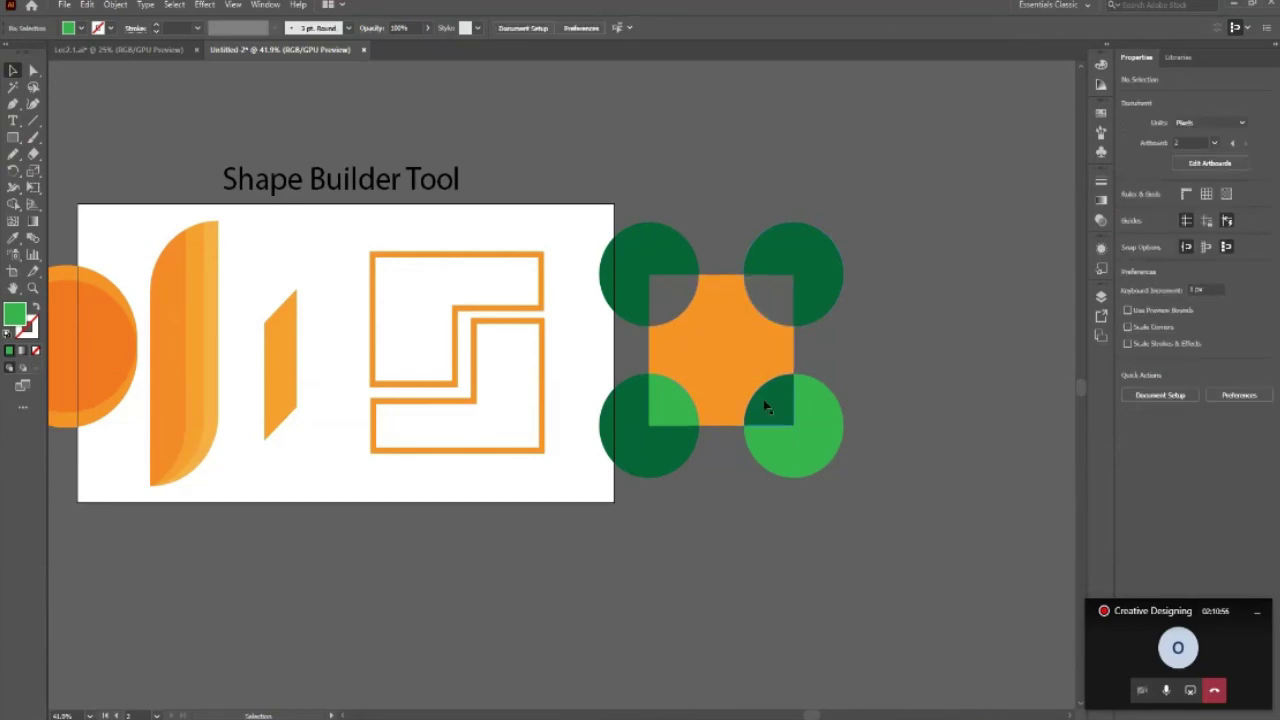
pyautogui.click(766, 403)
pyautogui.press('Delete')
pyautogui.click(685, 415)
pyautogui.press('Delete')
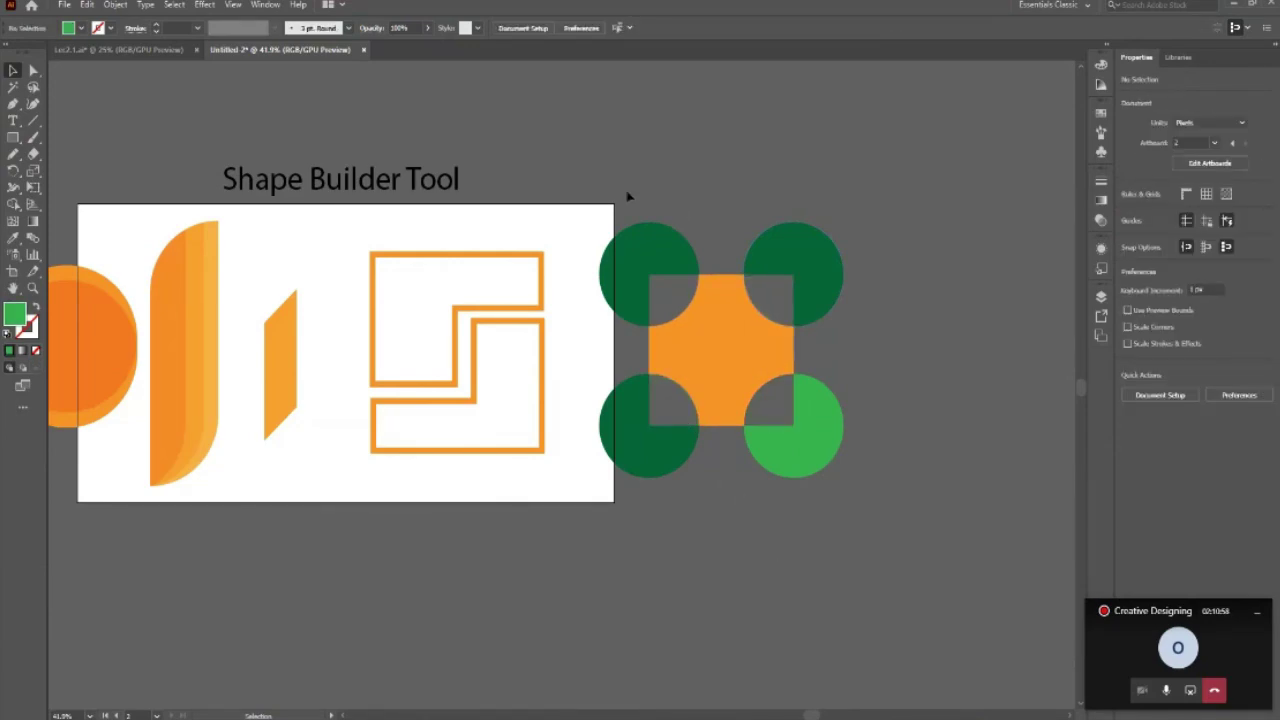
# Give the whole circles-and-square artwork no fill and a 9 pt orange outline.
pyautogui.moveTo(888, 578); pyautogui.dragTo(601, 190)
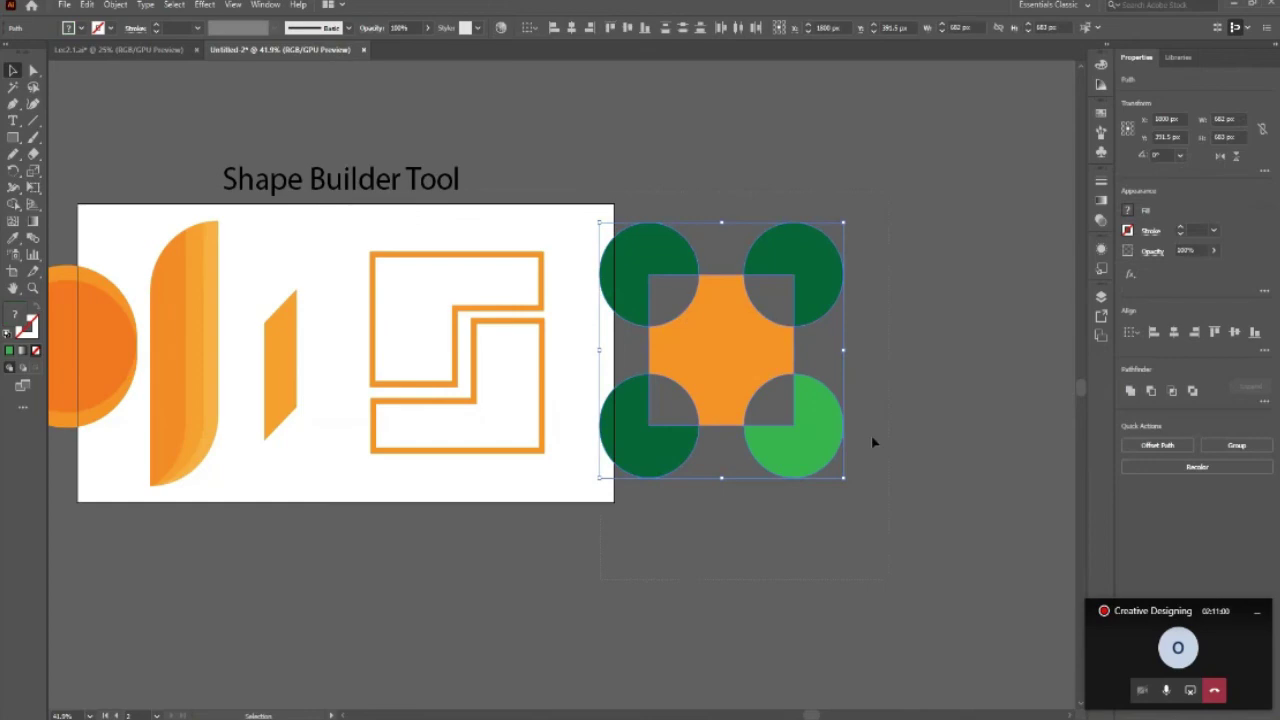
pyautogui.click(104, 27)
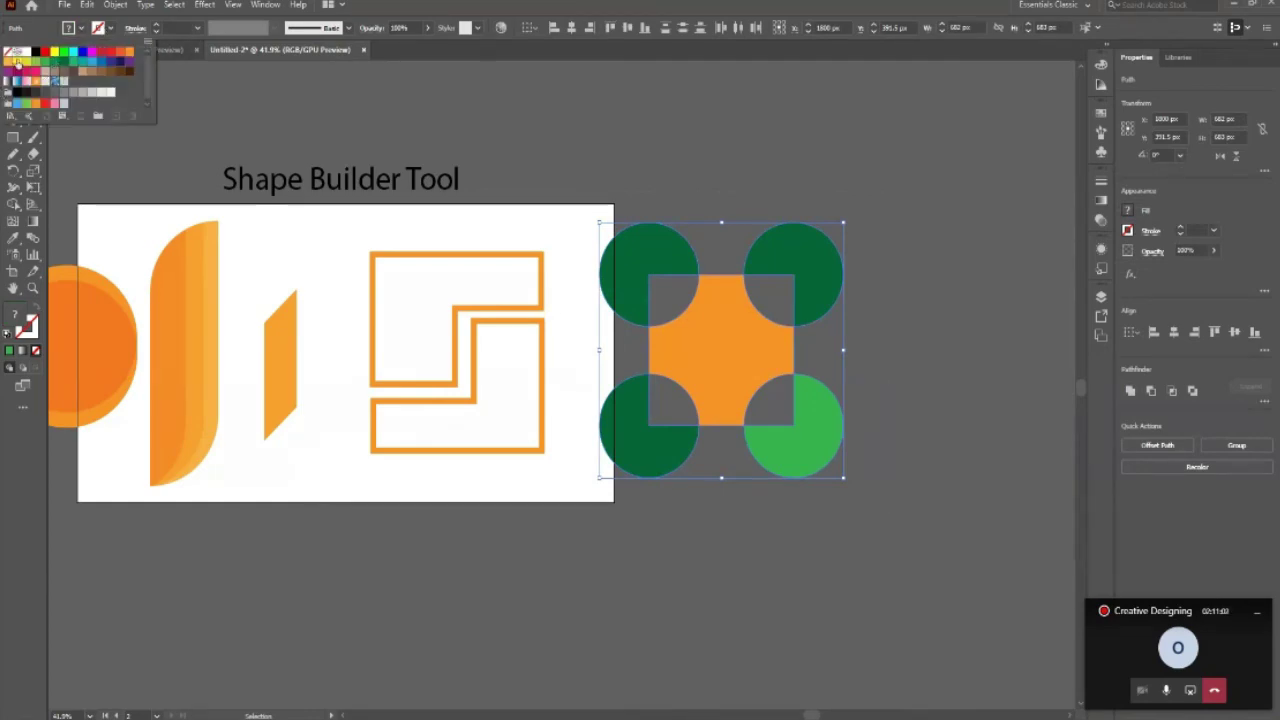
pyautogui.click(12, 53)
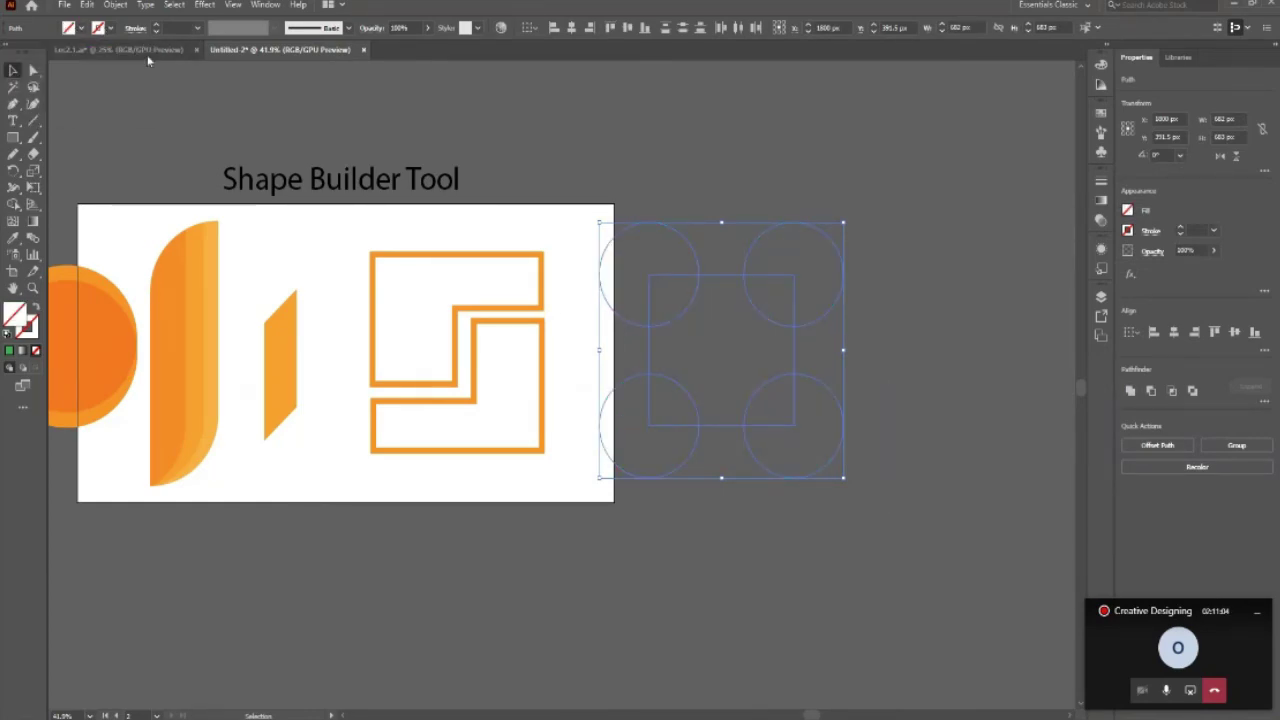
pyautogui.click(155, 25)
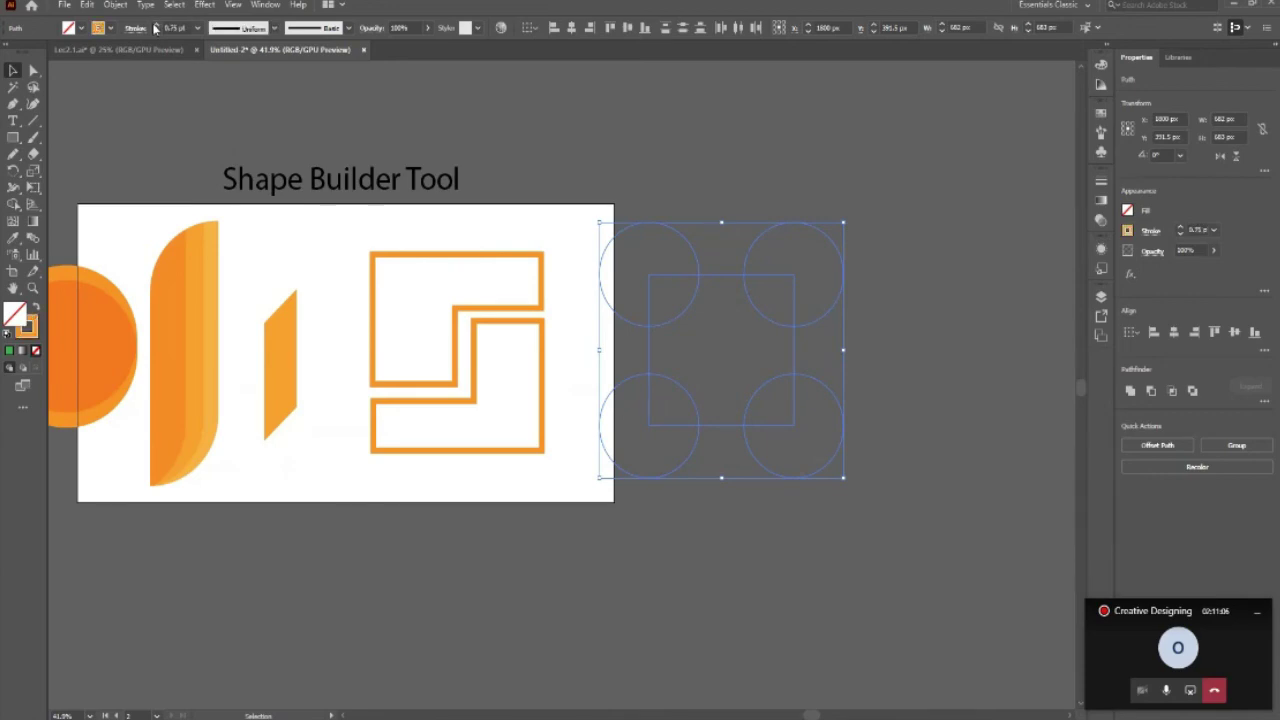
pyautogui.click(155, 27)
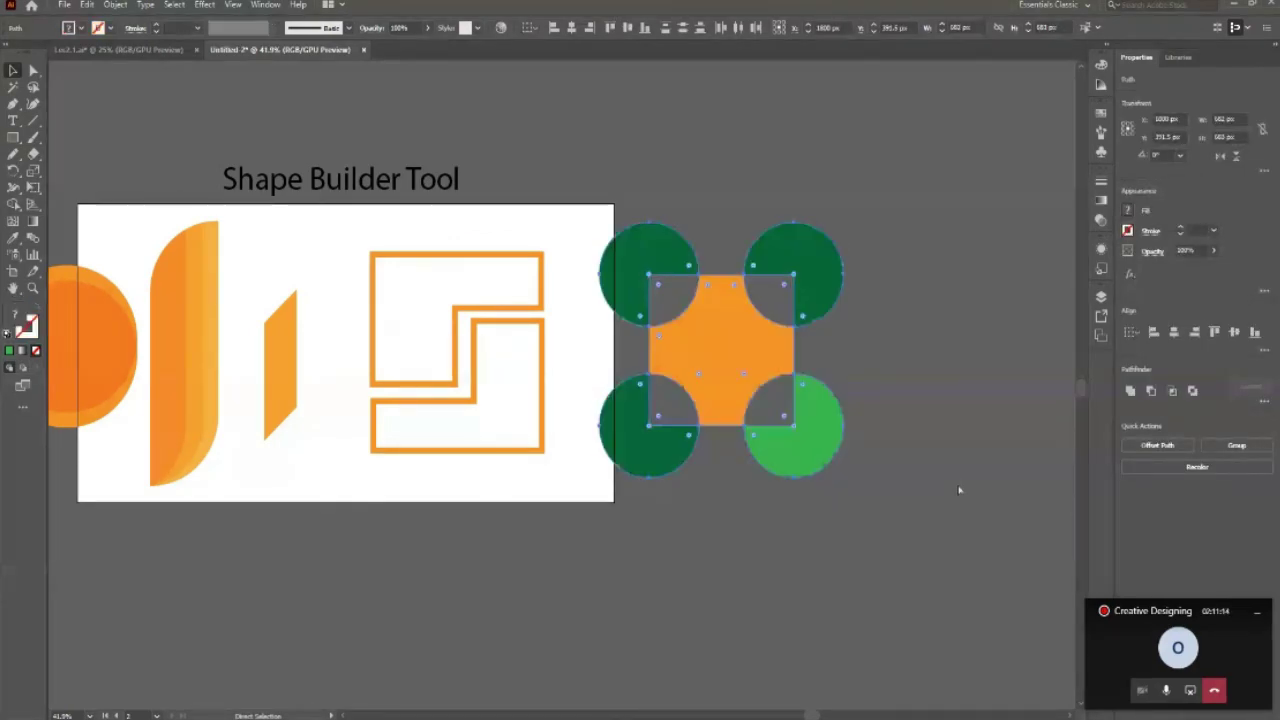
pyautogui.click(958, 490)
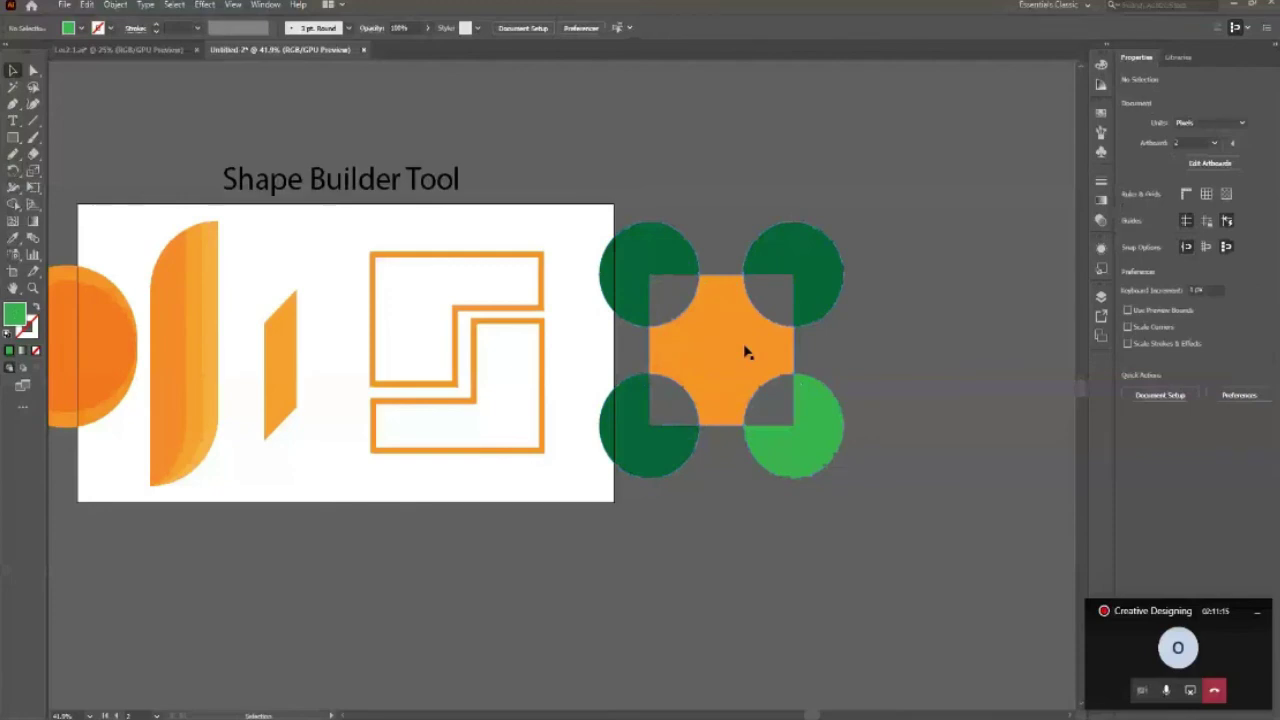
# Remove the fill from the orange square and each of the four green circle pieces.
pyautogui.click(745, 351)
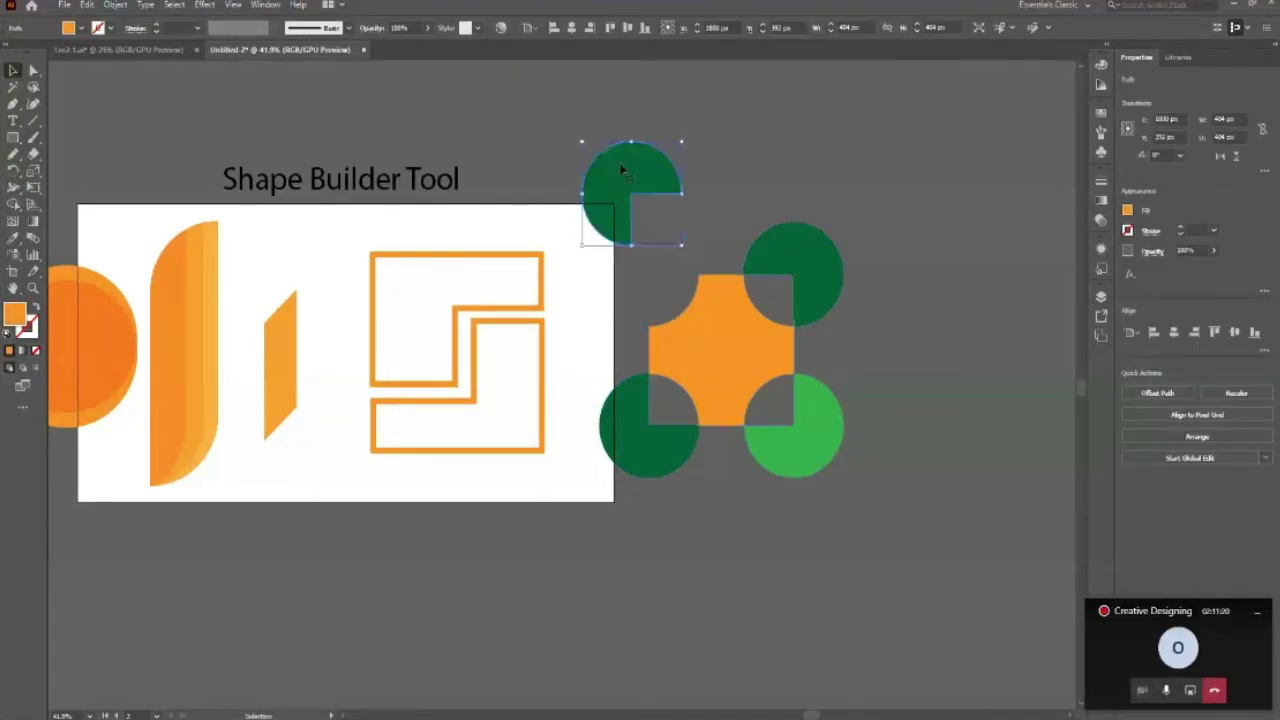
pyautogui.press('Delete')
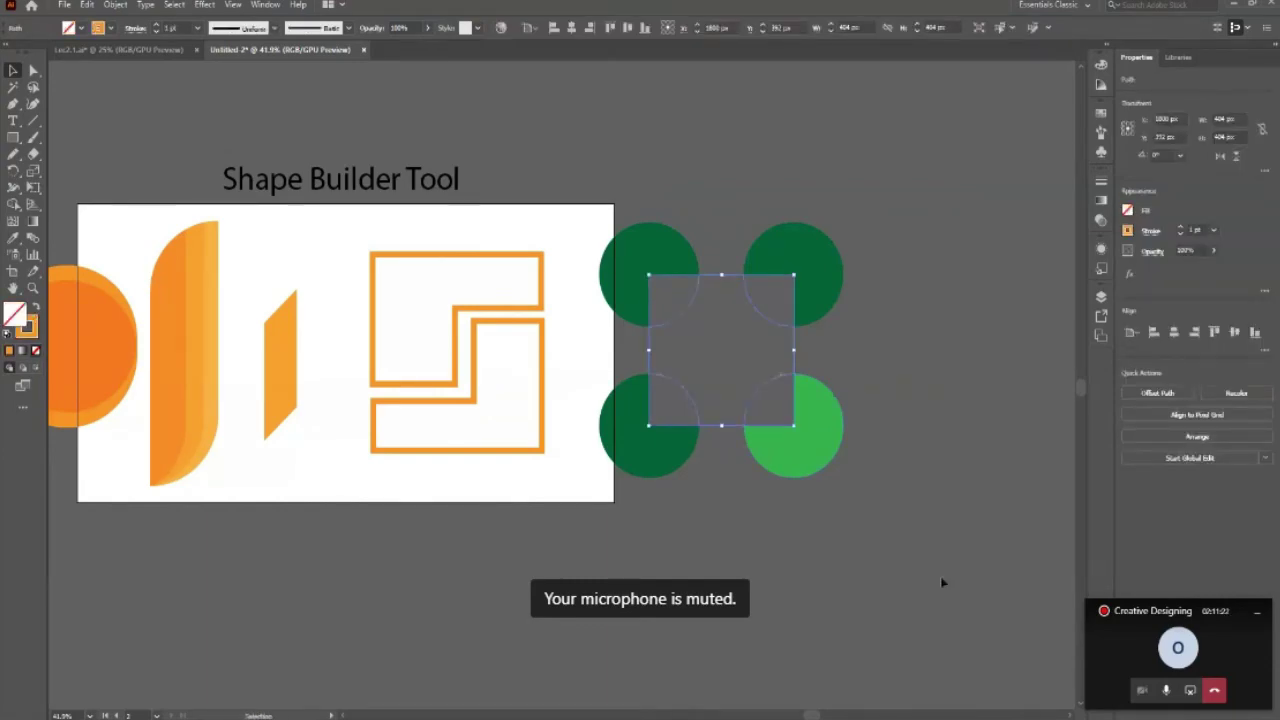
pyautogui.click(837, 285)
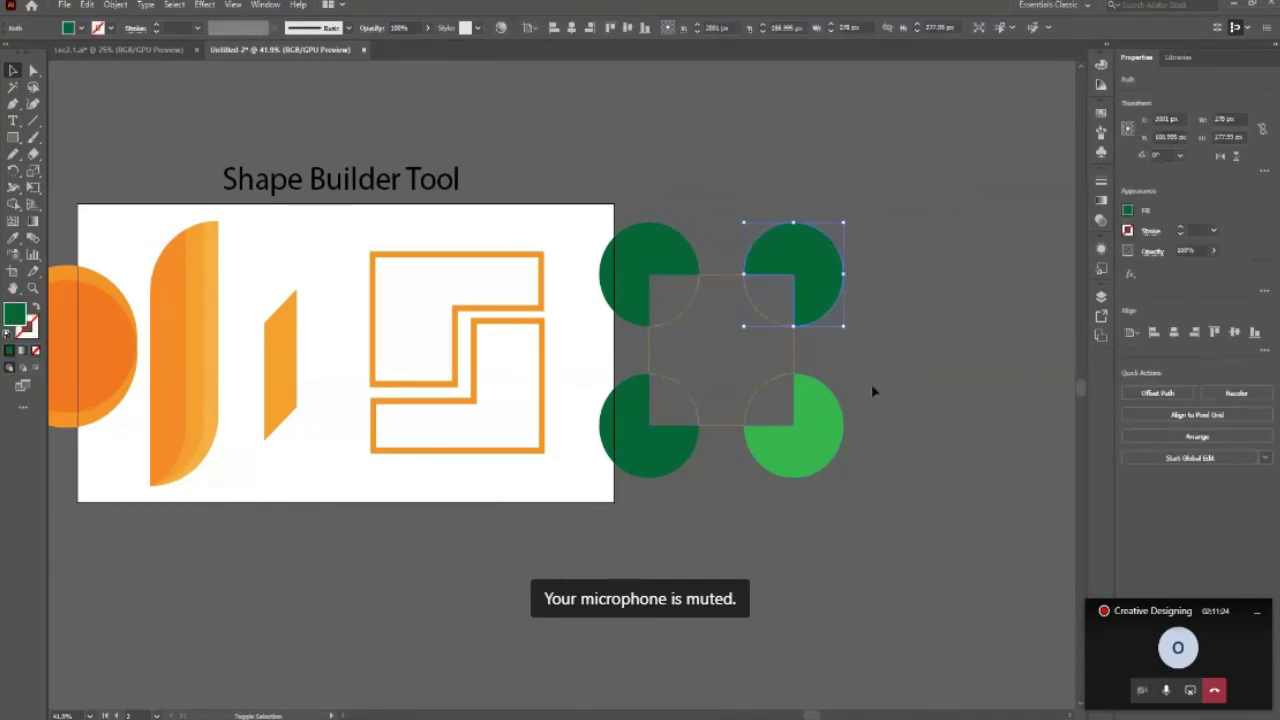
pyautogui.press('Delete')
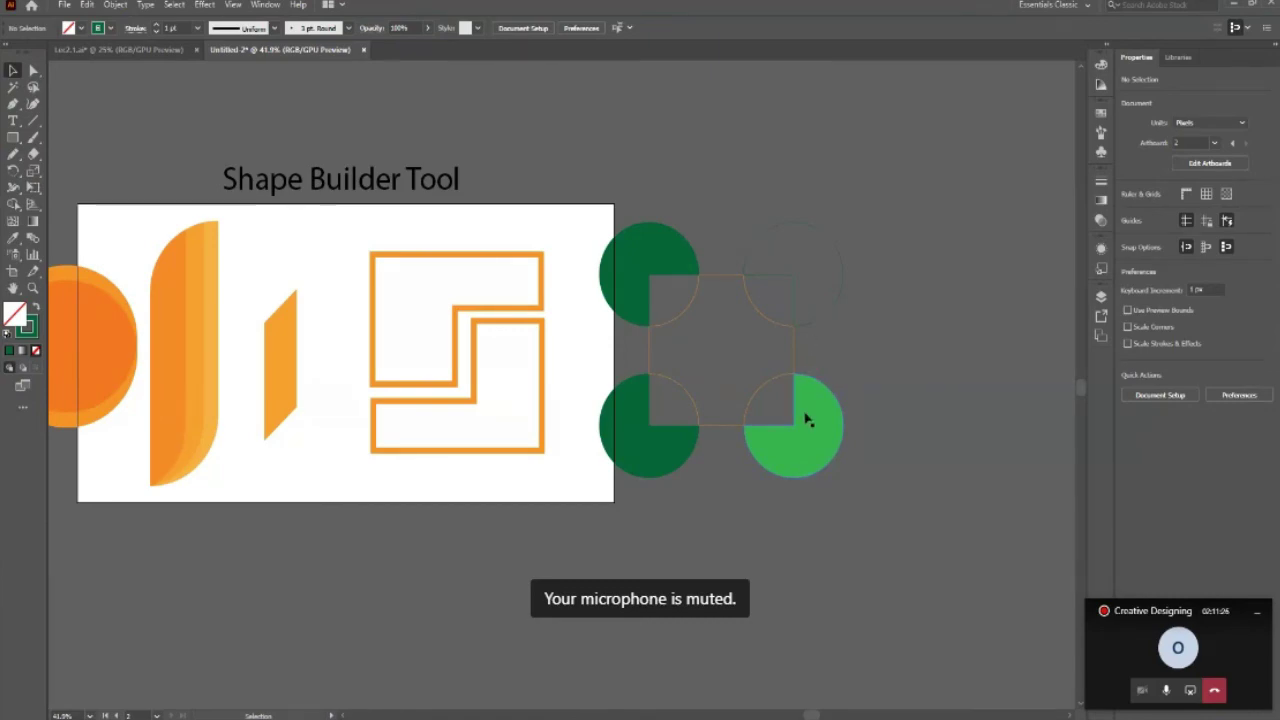
pyautogui.click(810, 424)
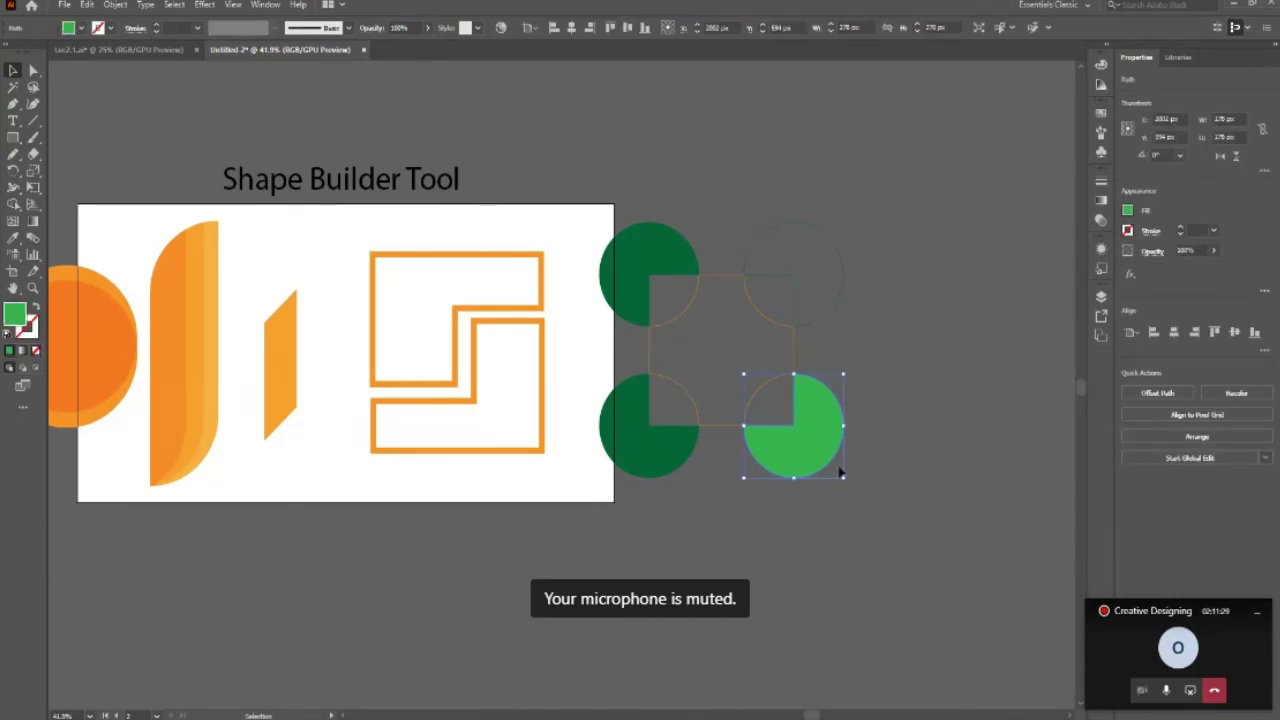
pyautogui.press('Delete')
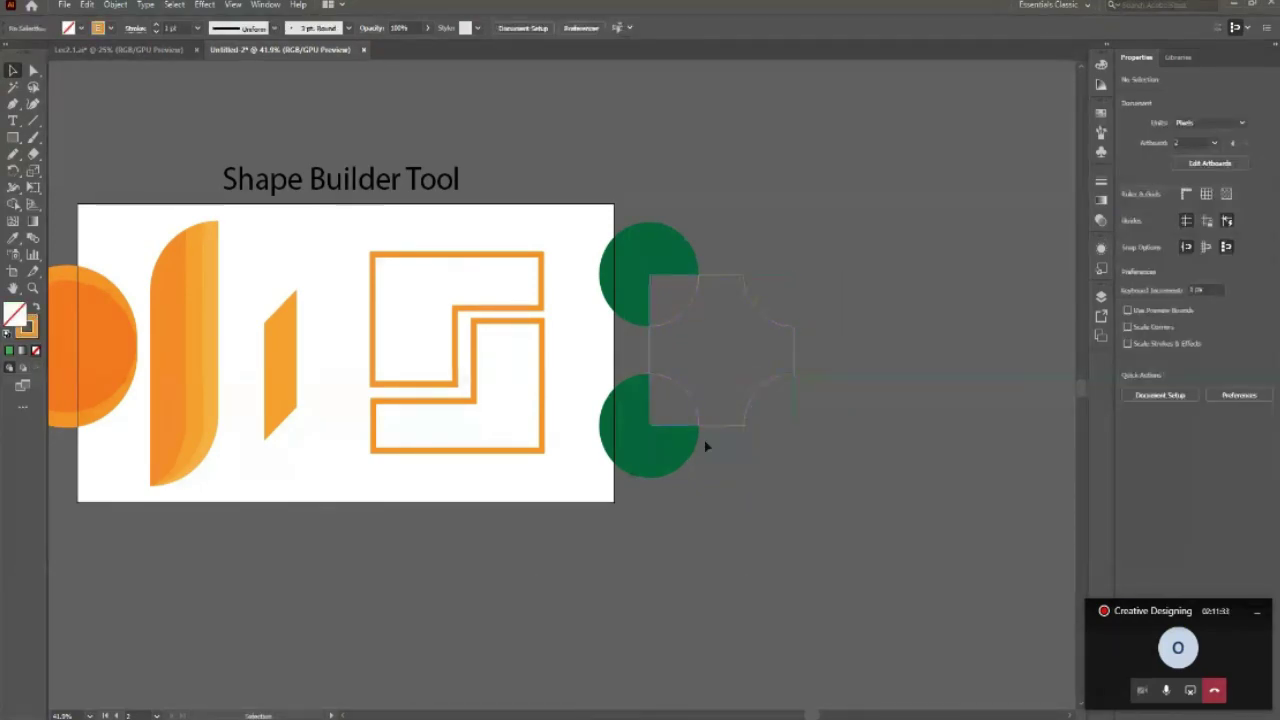
pyautogui.click(672, 455)
pyautogui.press('/')
pyautogui.click(630, 265)
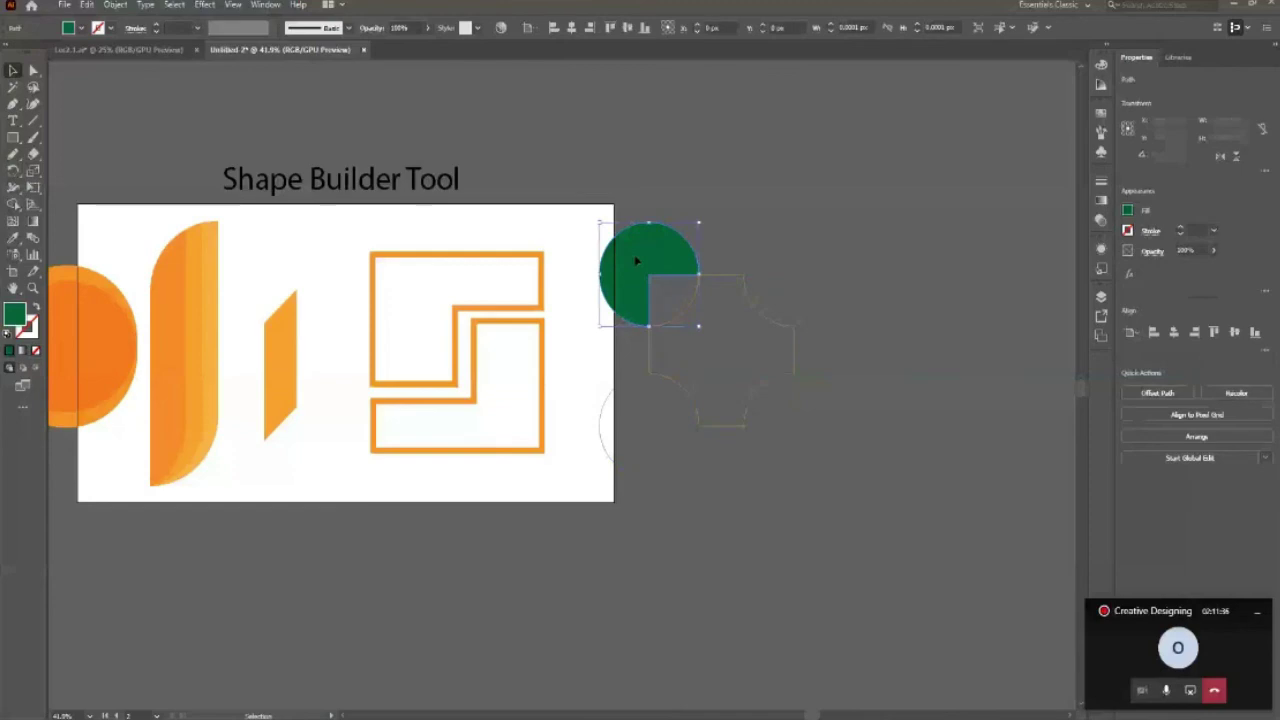
pyautogui.press('/')
pyautogui.click(871, 514)
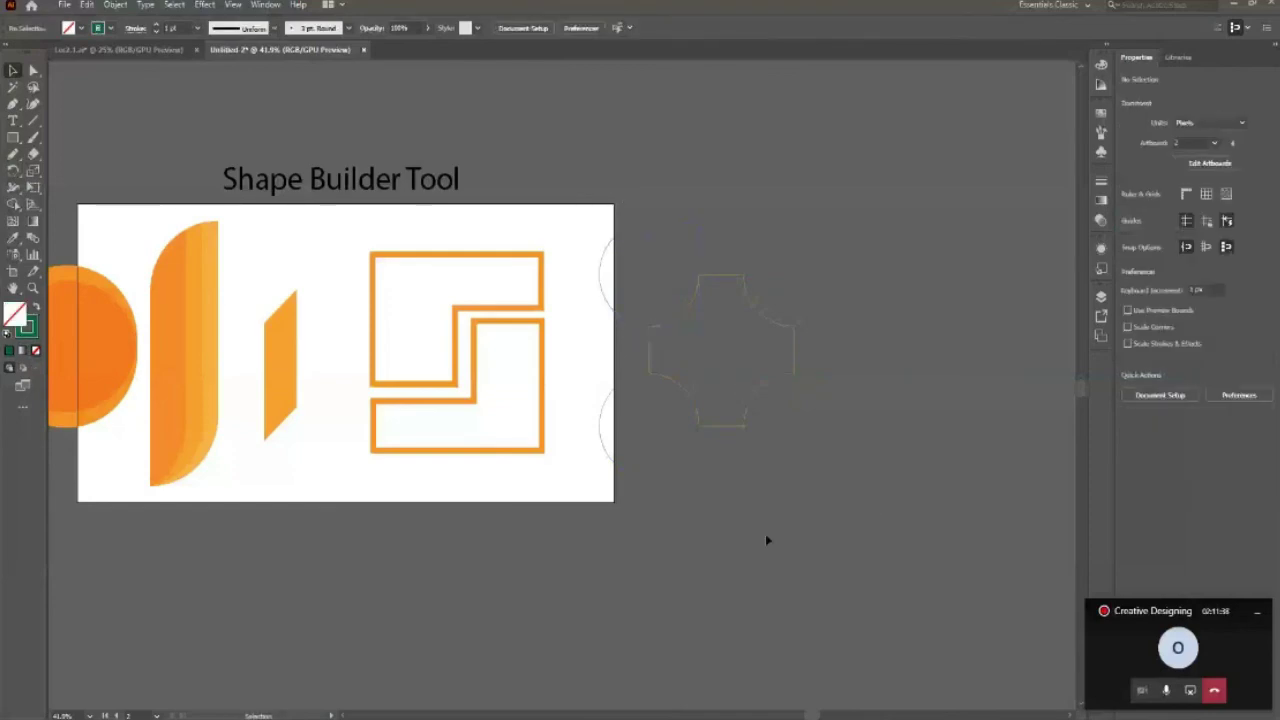
# Thicken all the outlined circles and cross shape to 9 pt strokes and zoom in.
pyautogui.moveTo(855, 599); pyautogui.dragTo(590, 260)
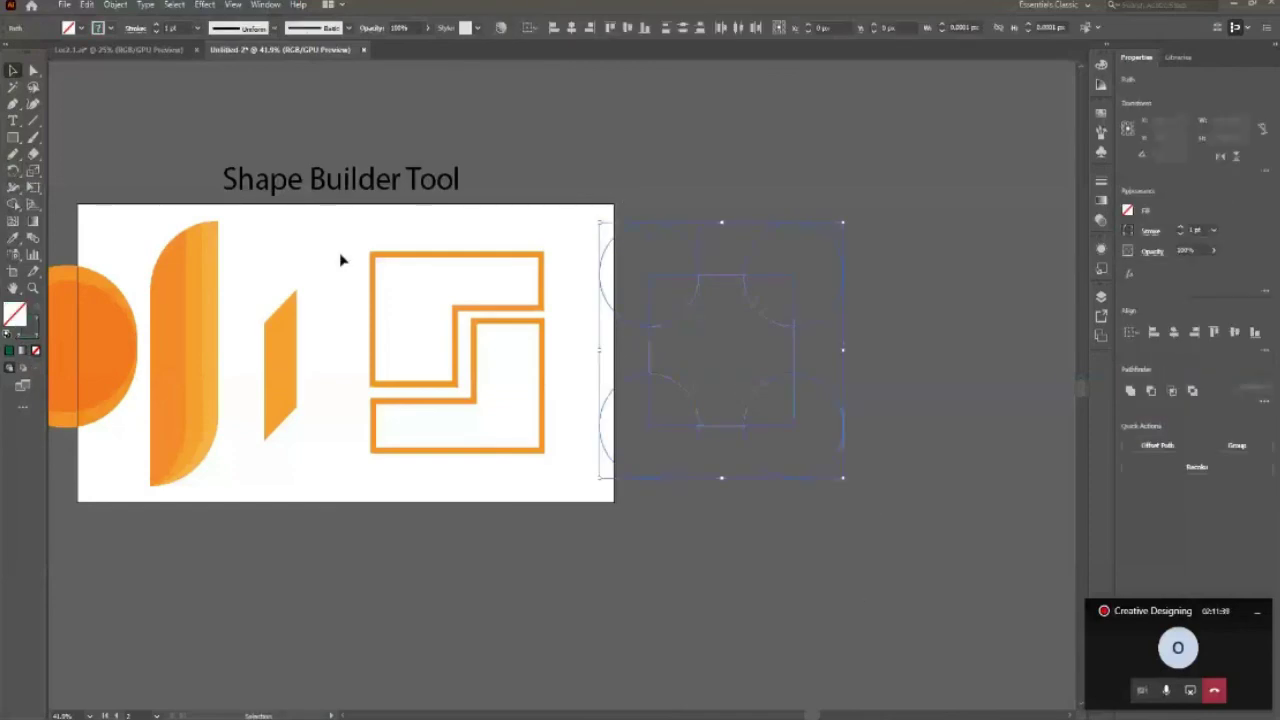
pyautogui.click(156, 24)
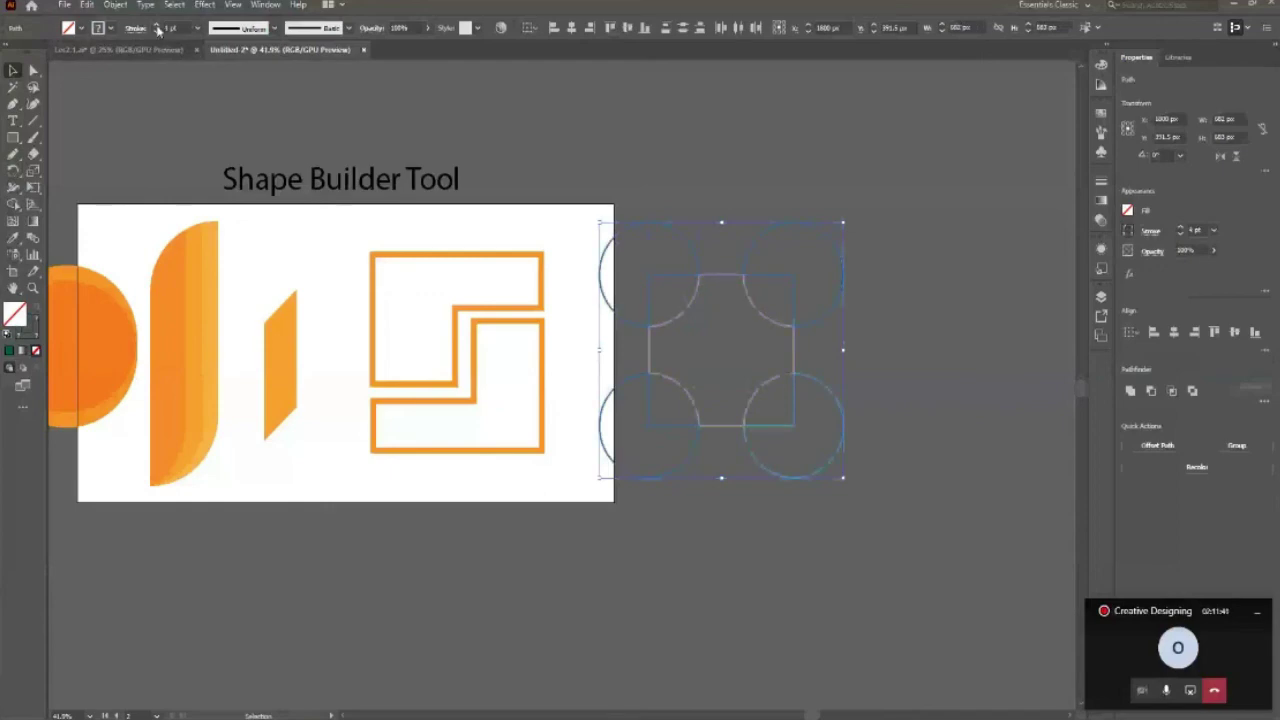
pyautogui.click(585, 404)
pyautogui.press('z')
pyautogui.click(954, 451)
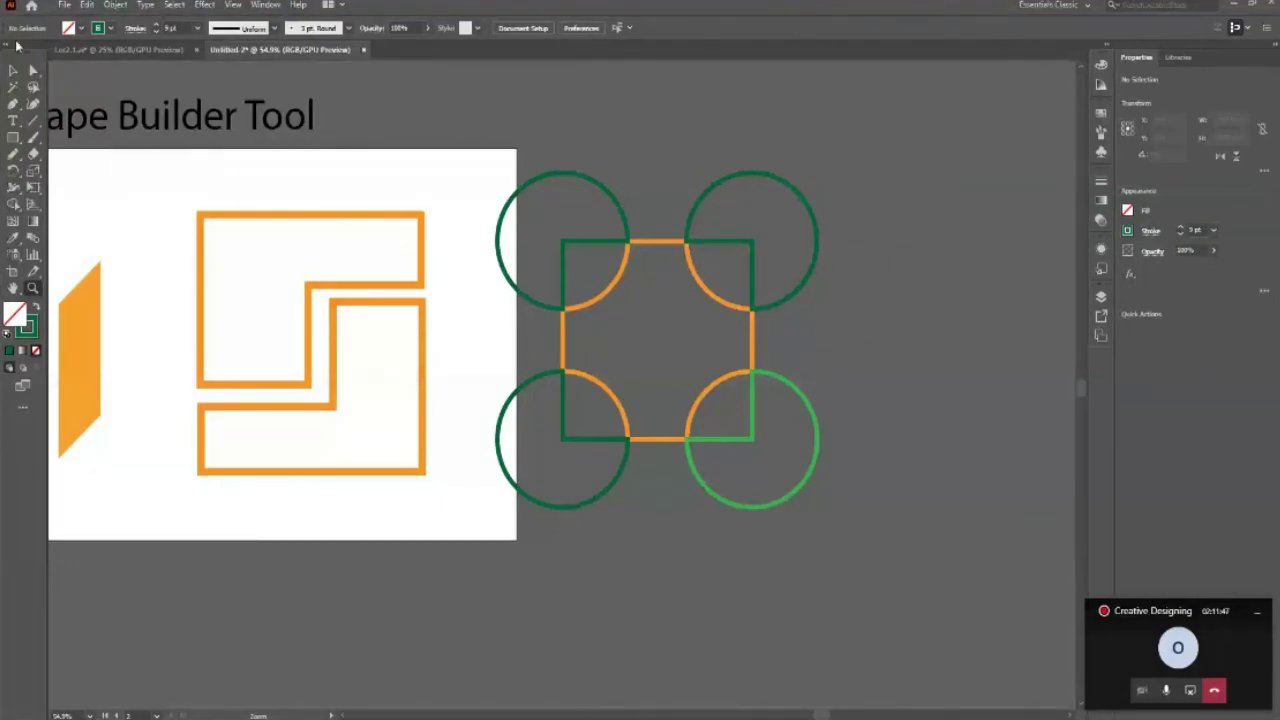
# Test-move the orange cross-edged outline toward the top-right circle, then undo.
pyautogui.click(13, 70)
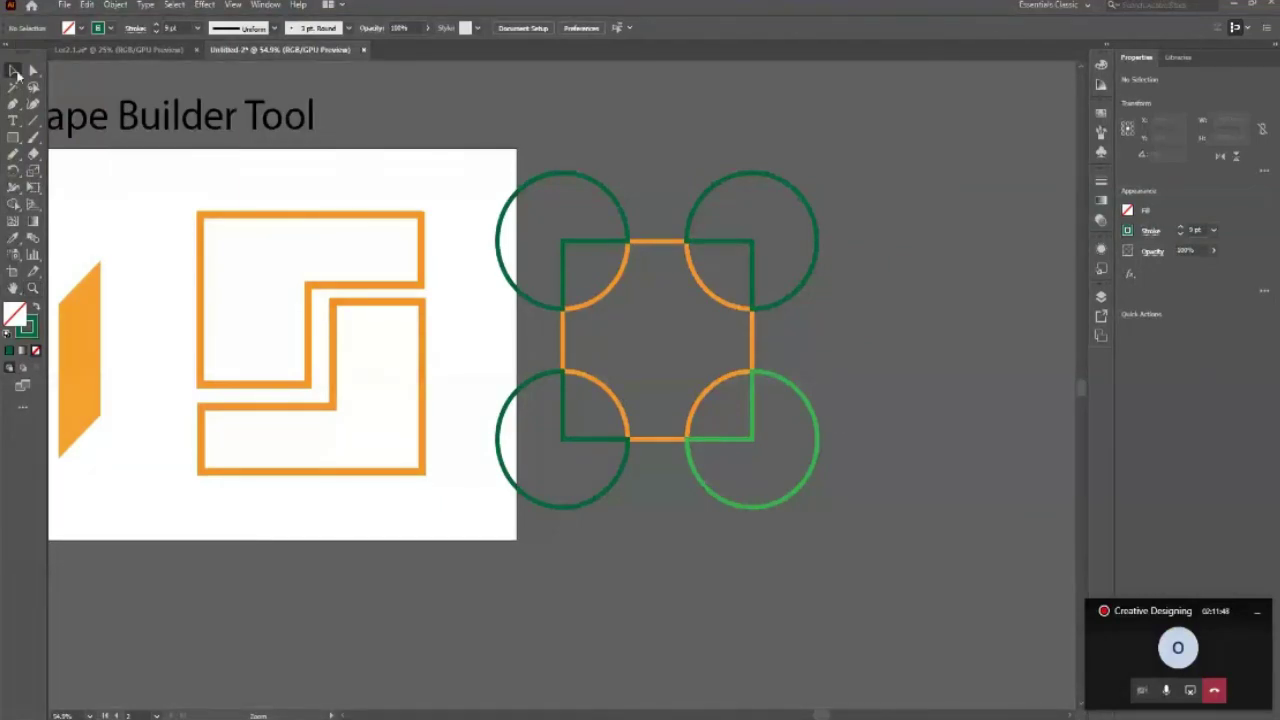
pyautogui.click(654, 241)
pyautogui.moveTo(654, 243); pyautogui.dragTo(720, 163)
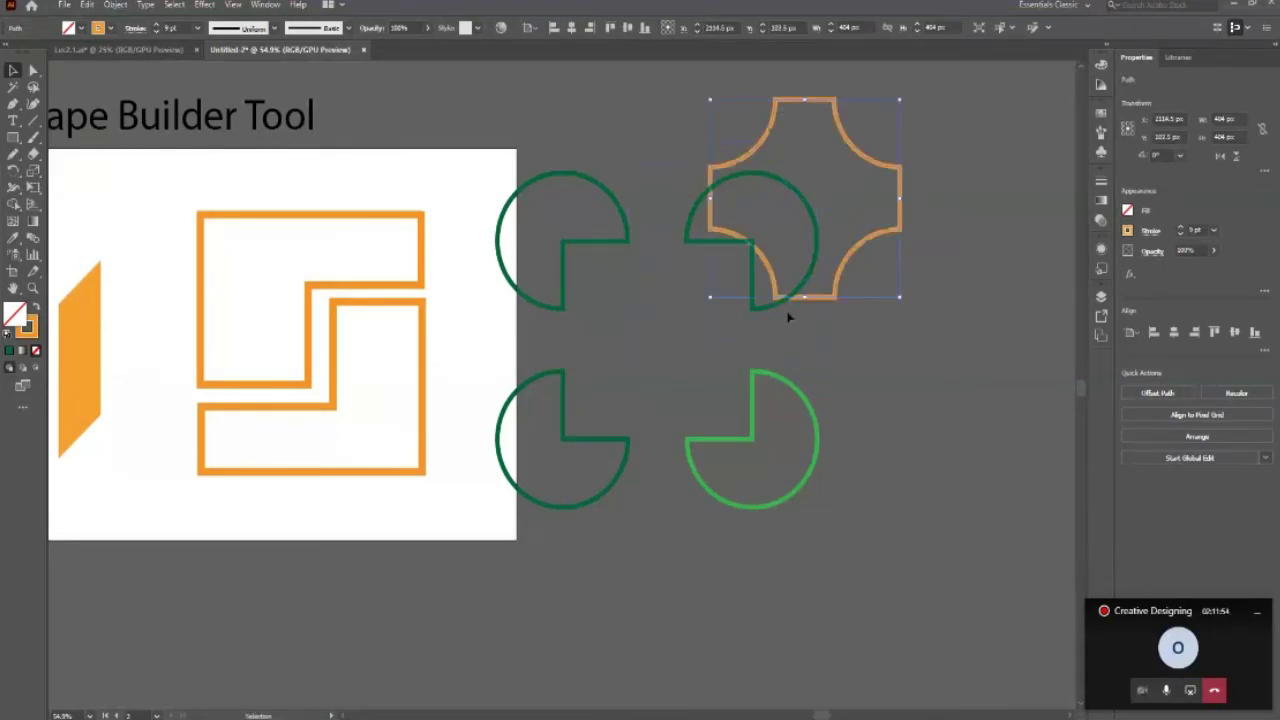
pyautogui.press('a')
pyautogui.hotkey('ctrl', 'z')
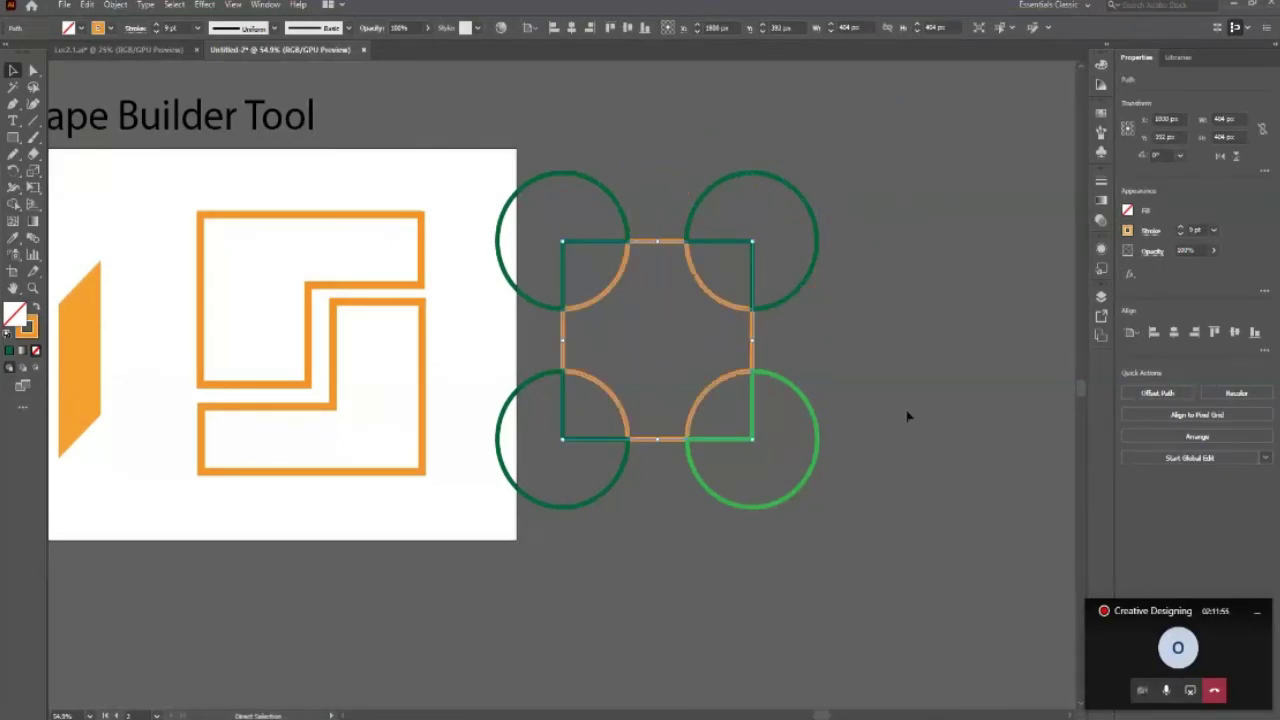
pyautogui.press('v')
pyautogui.click(720, 354)
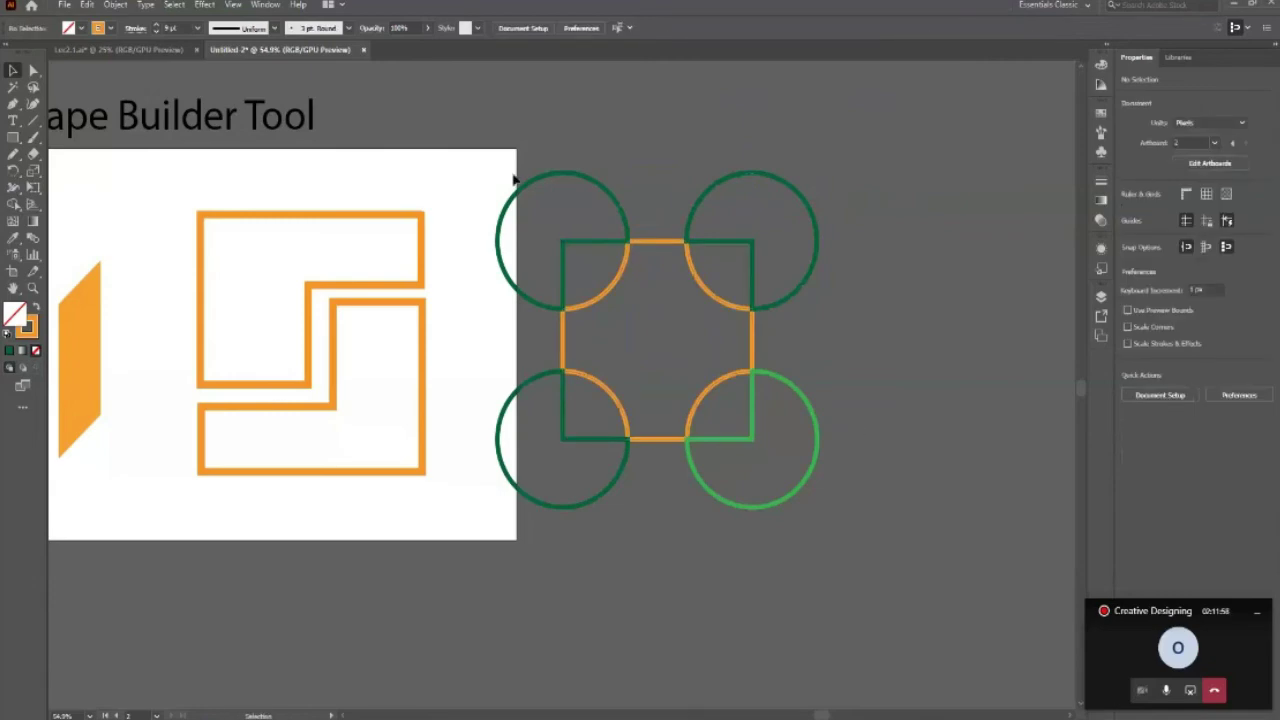
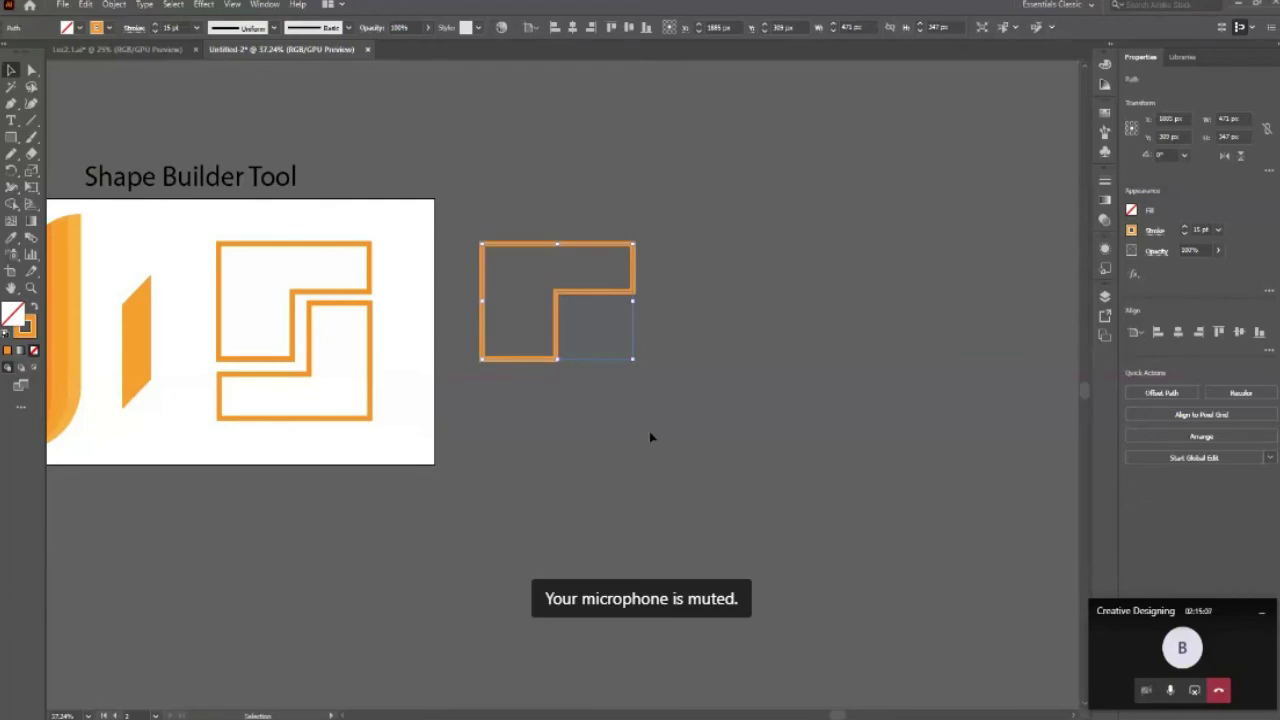
# Swap the L-shape's fill and stroke back and forth, ending as an unfilled orange 1 pt outline.
pyautogui.hotkey('shift', 'x')
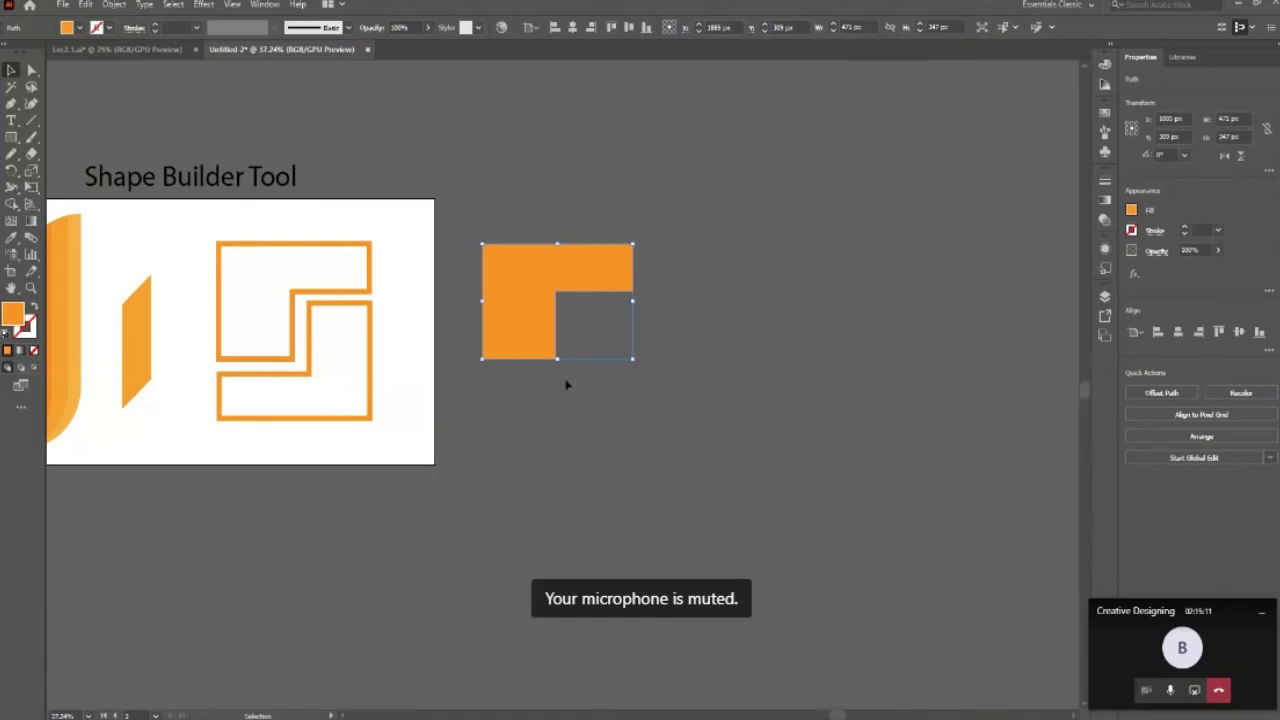
pyautogui.press('shift')
pyautogui.press('a')
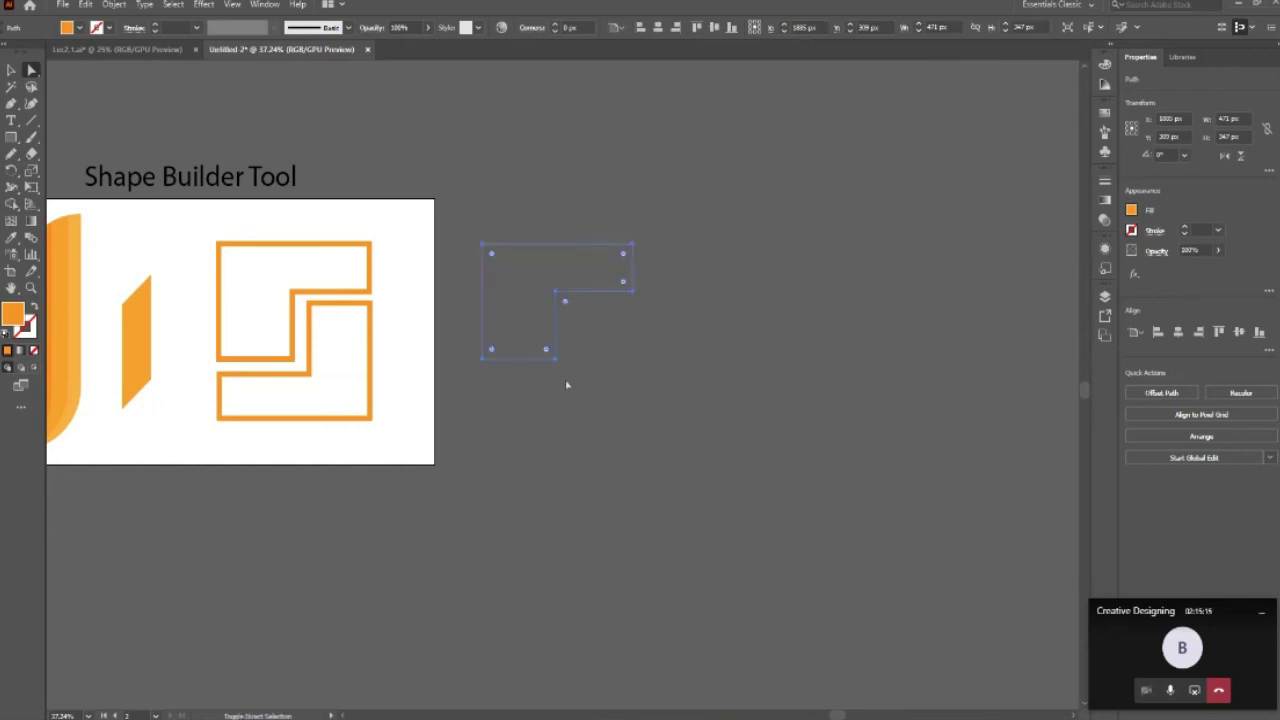
pyautogui.hotkey('shift', 'x')
pyautogui.hotkey('shift', 'x')
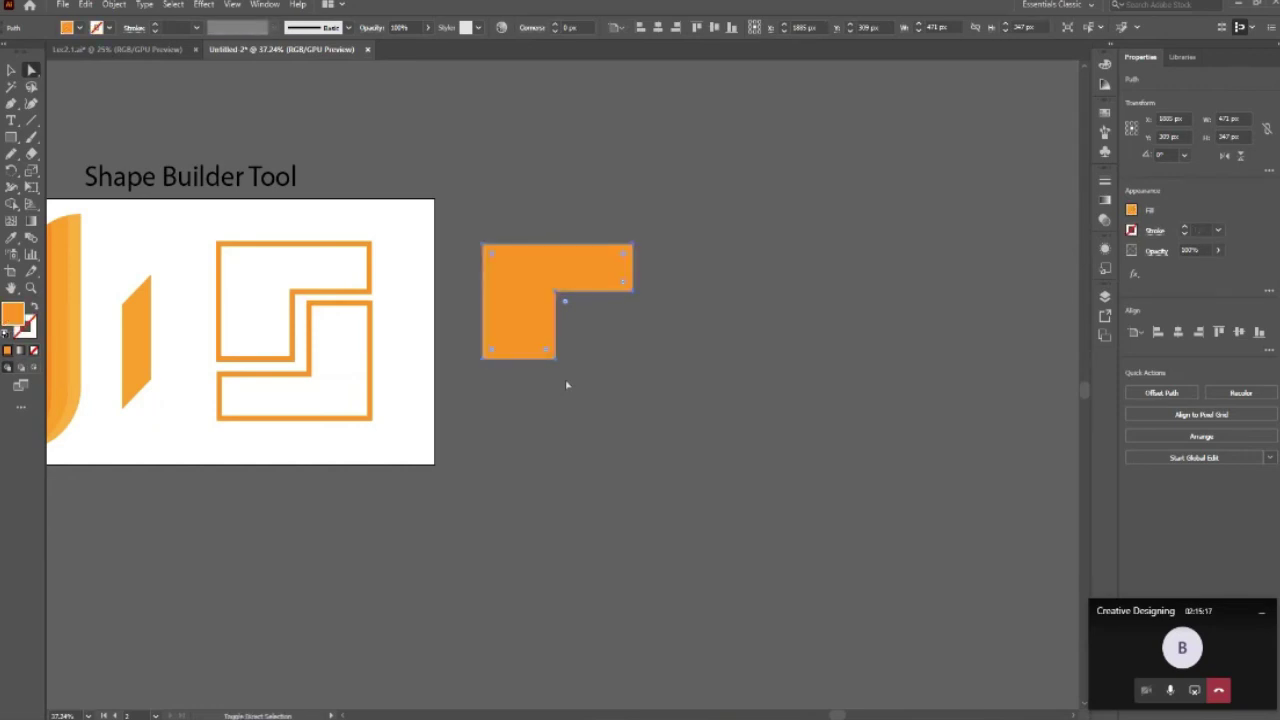
pyautogui.hotkey('shift', 'x')
pyautogui.hotkey('shift', 'x')
pyautogui.hotkey('shift', 'x')
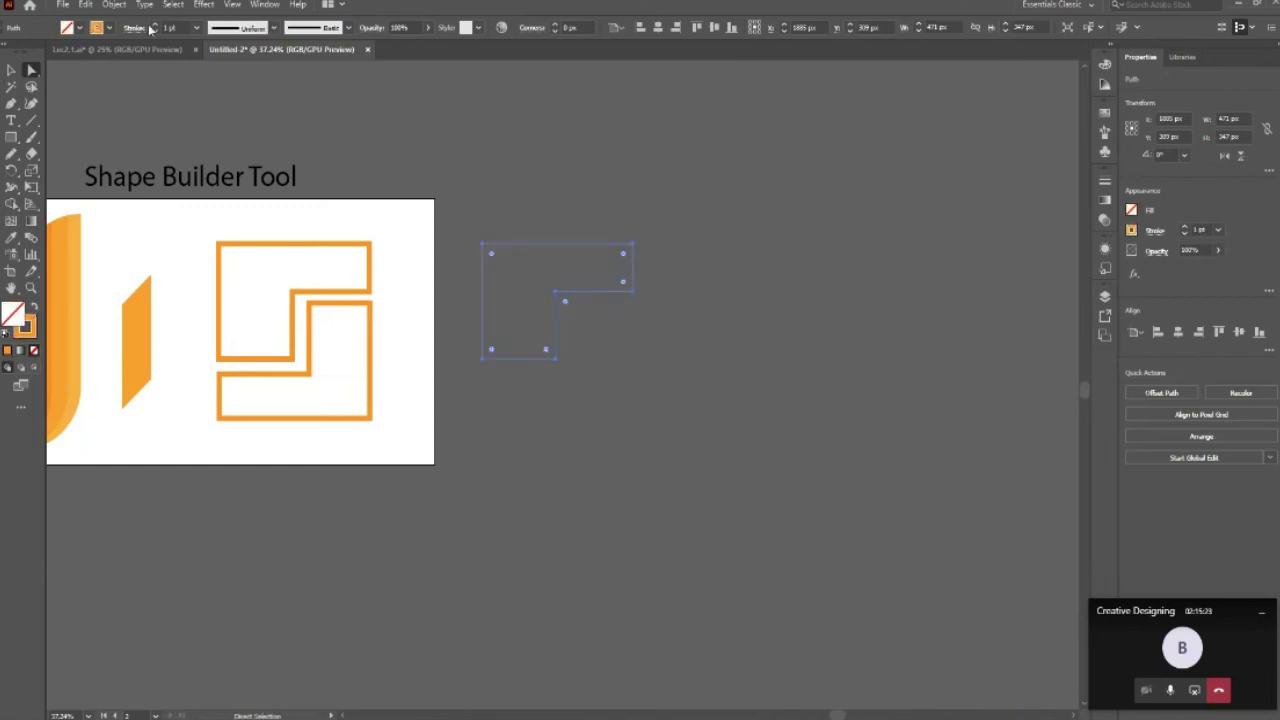
# Raise the L-shape's orange stroke weight to 12 pt.
pyautogui.click(155, 27)
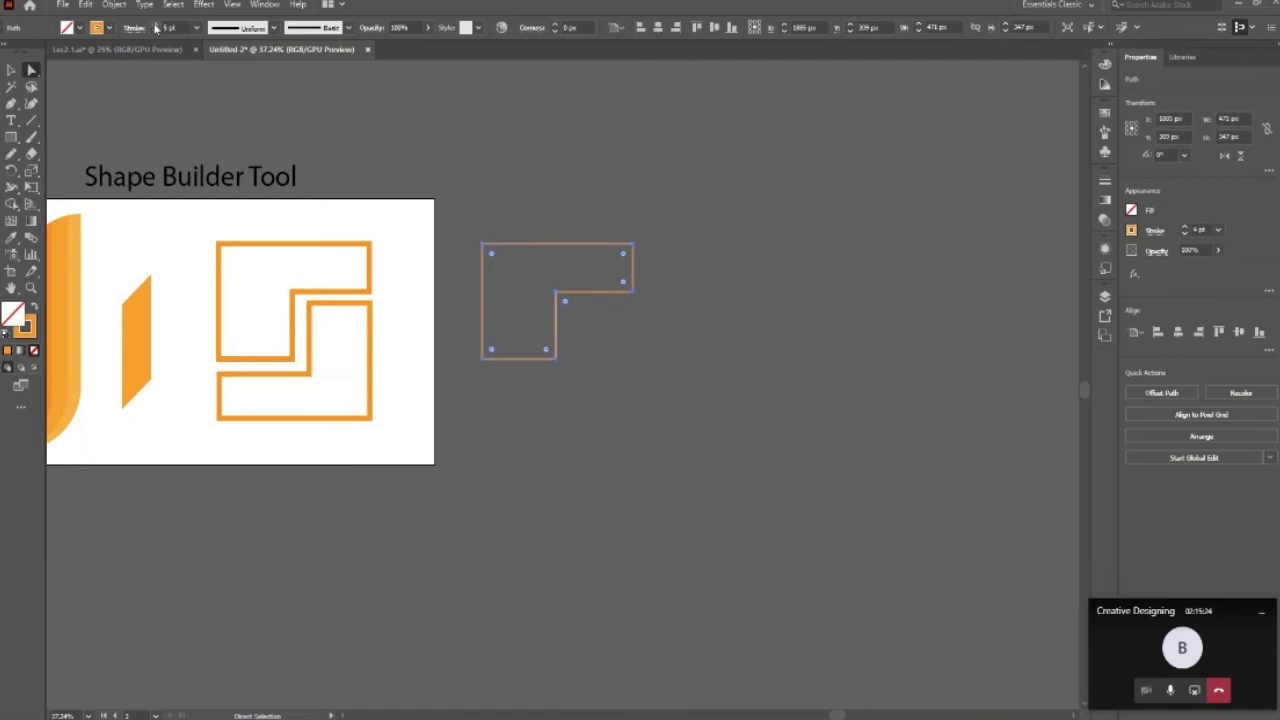
pyautogui.click(155, 27)
pyautogui.click(155, 27)
pyautogui.click(155, 27)
pyautogui.click(155, 27)
pyautogui.click(155, 27)
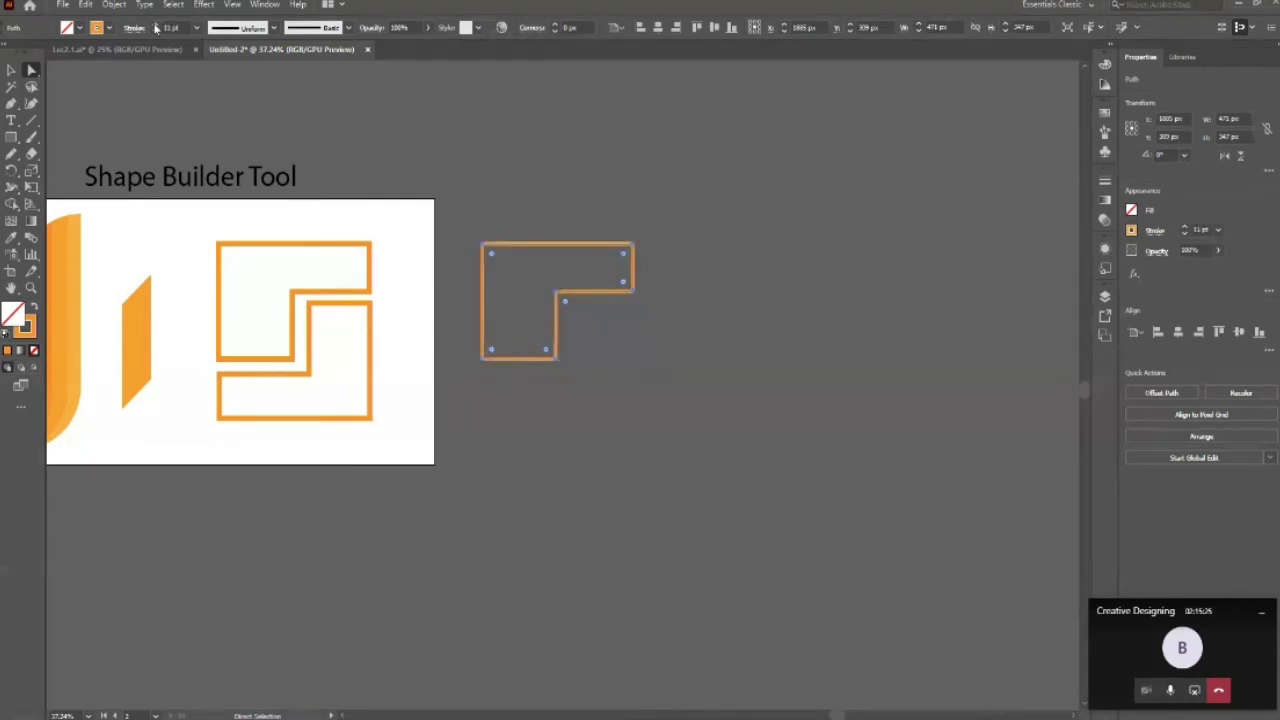
pyautogui.click(155, 27)
pyautogui.click(527, 253)
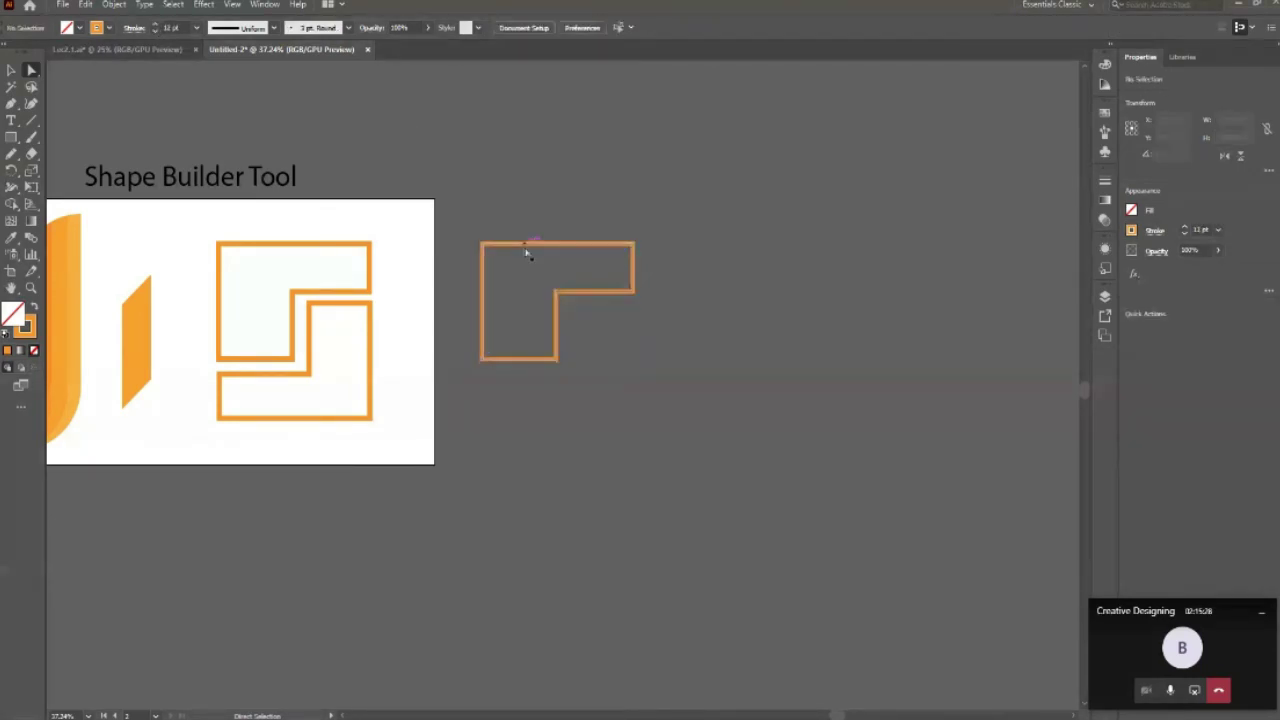
# Reselect the whole L-shape with the Selection tool (V).
pyautogui.moveTo(527, 253); pyautogui.dragTo(143, 112)
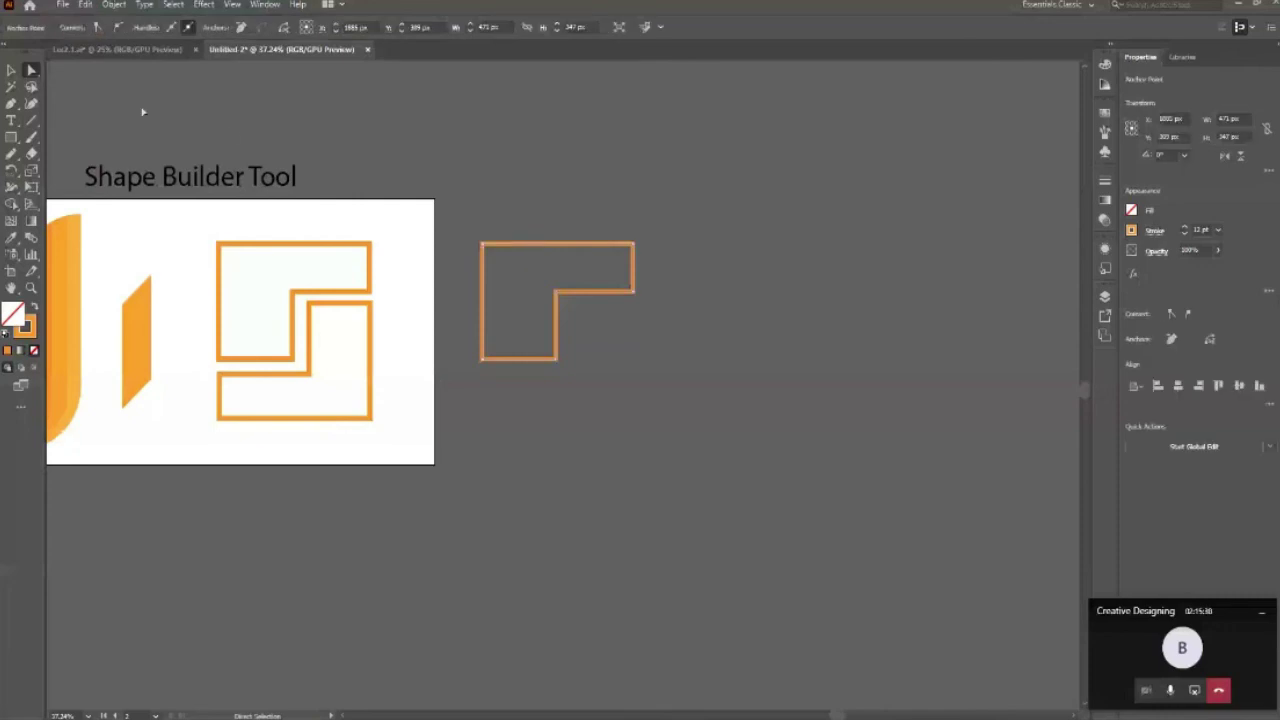
pyautogui.press('v')
pyautogui.click(528, 248)
# Fill the L-shape blue, then swap fill and stroke for an orange fill with blue outline.
pyautogui.click(80, 28)
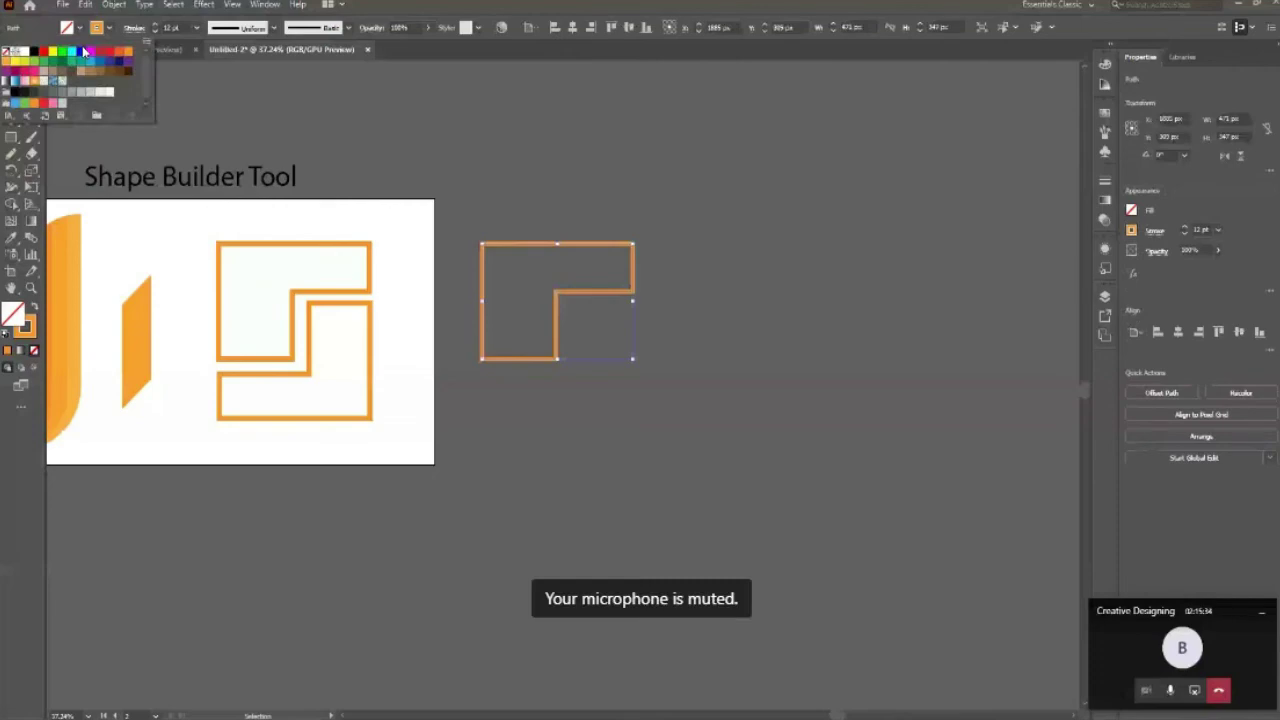
pyautogui.click(92, 66)
pyautogui.click(634, 514)
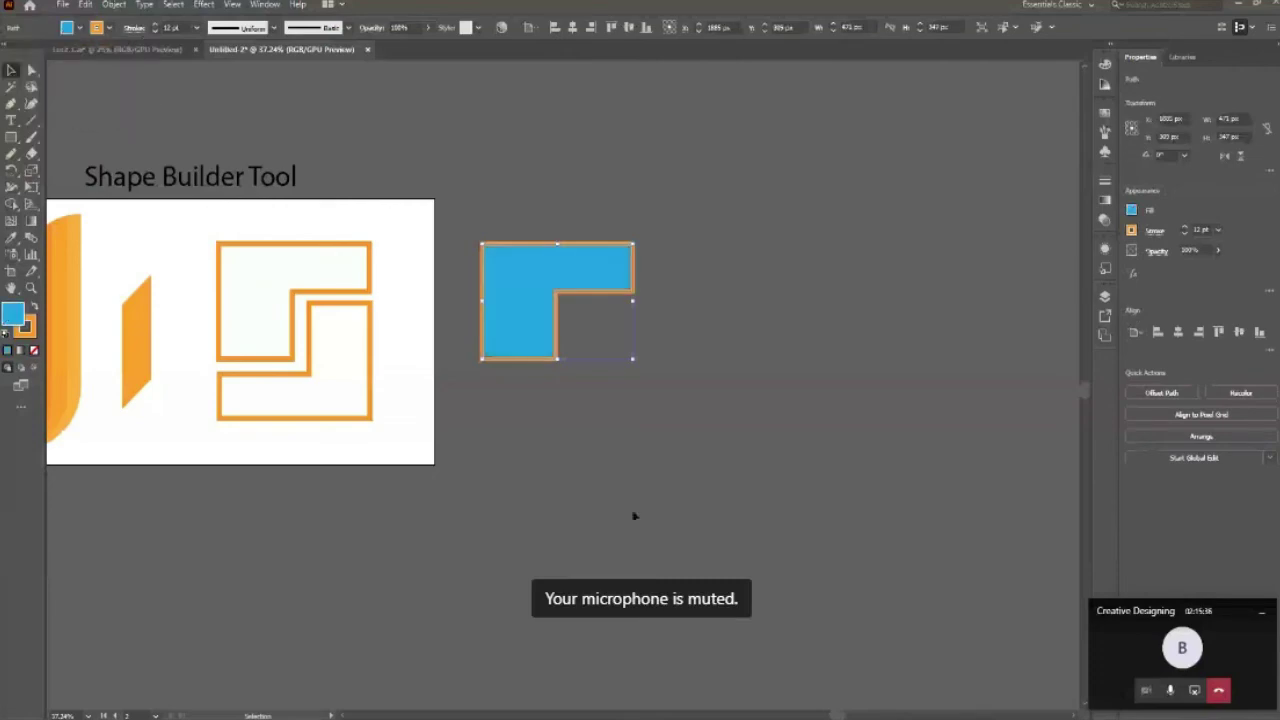
pyautogui.click(531, 341)
pyautogui.hotkey('shift', 'x')
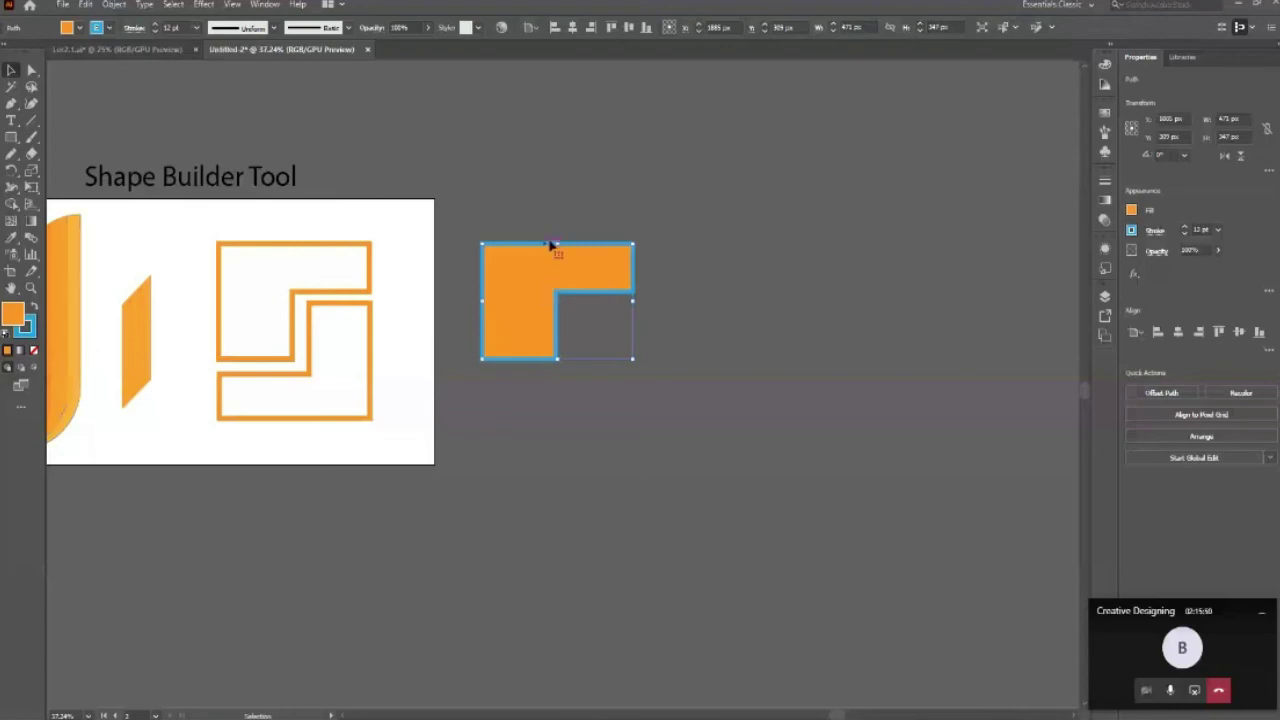
# Toggle fill and outline through None, restoring the orange fill and blue outline.
pyautogui.click(80, 27)
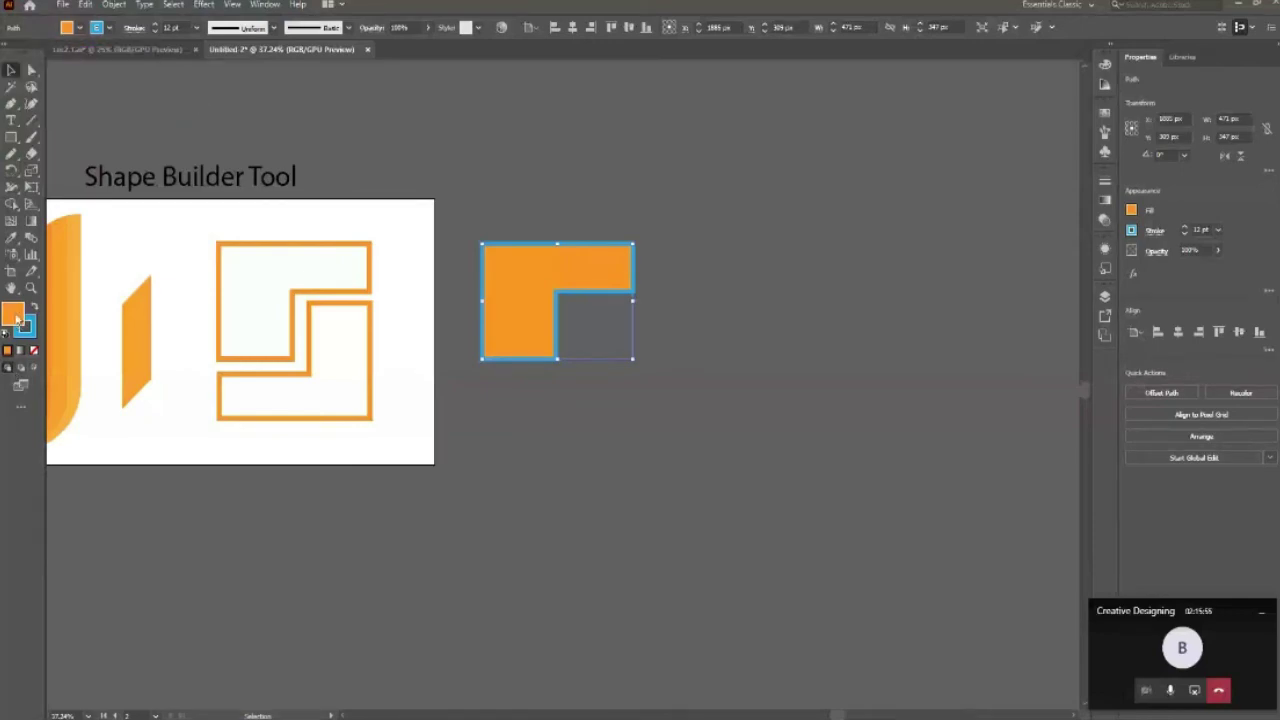
pyautogui.click(33, 350)
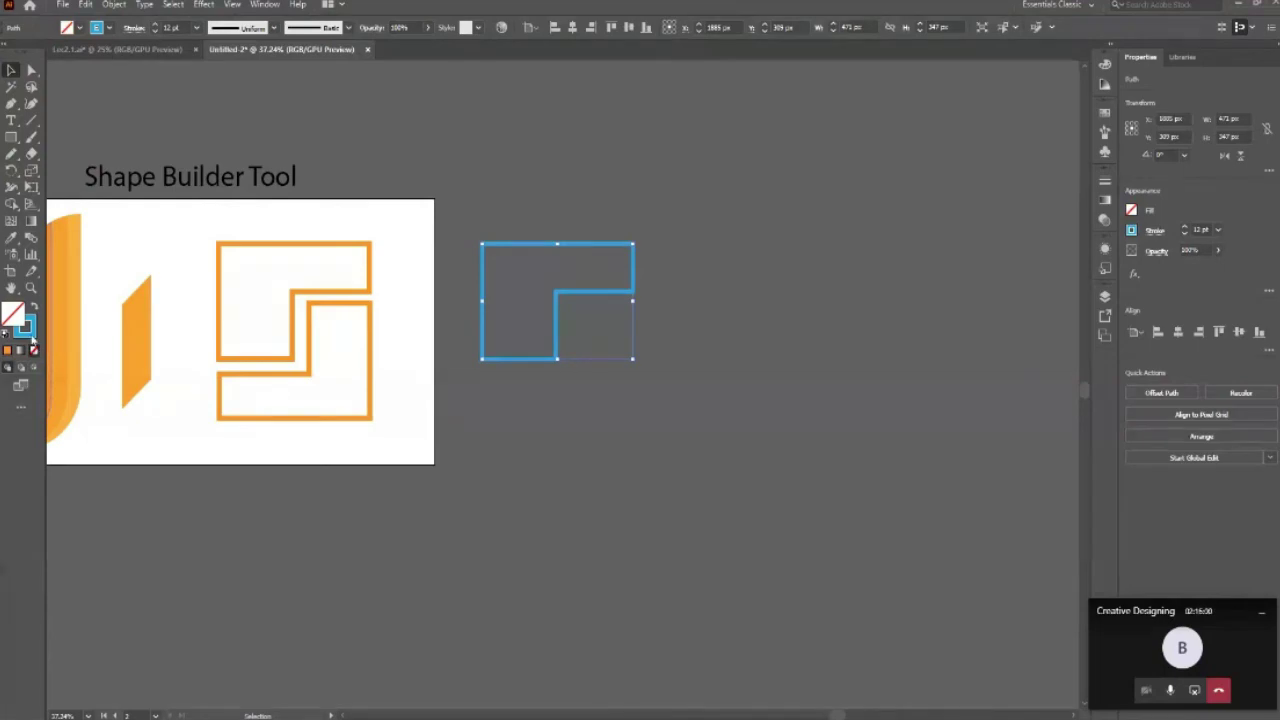
pyautogui.click(32, 341)
pyautogui.click(33, 350)
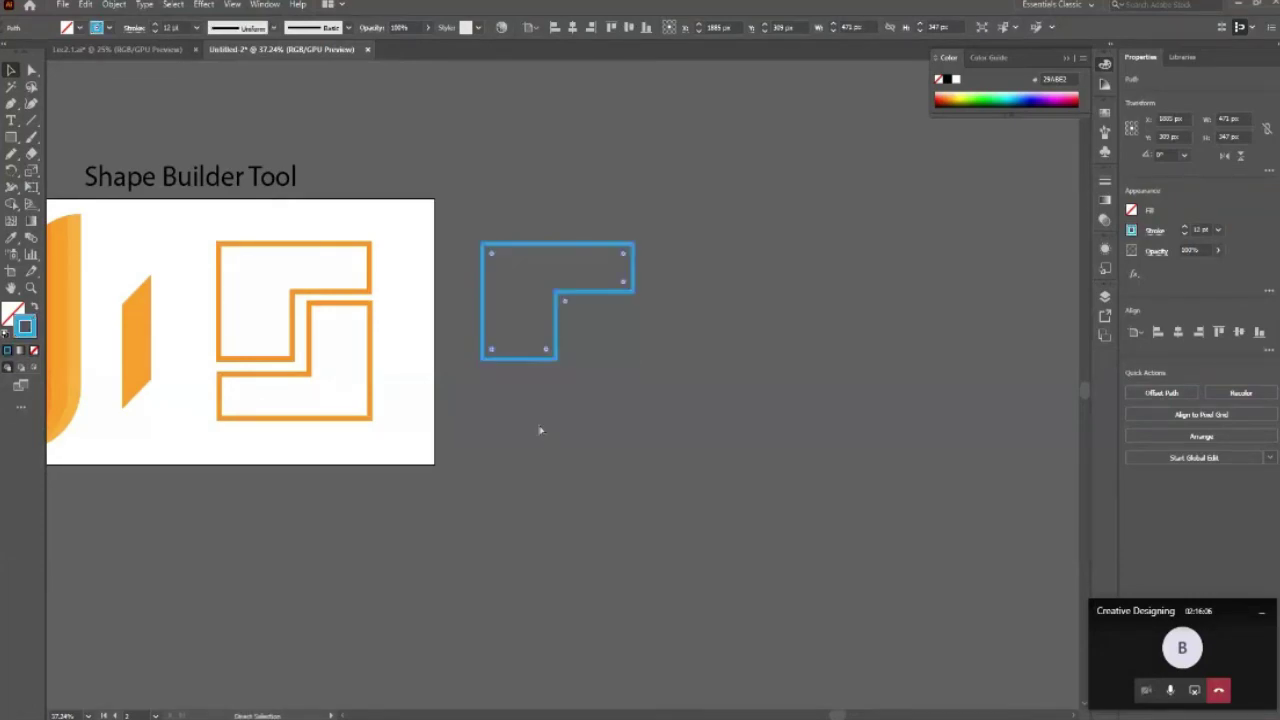
pyautogui.click(136, 345)
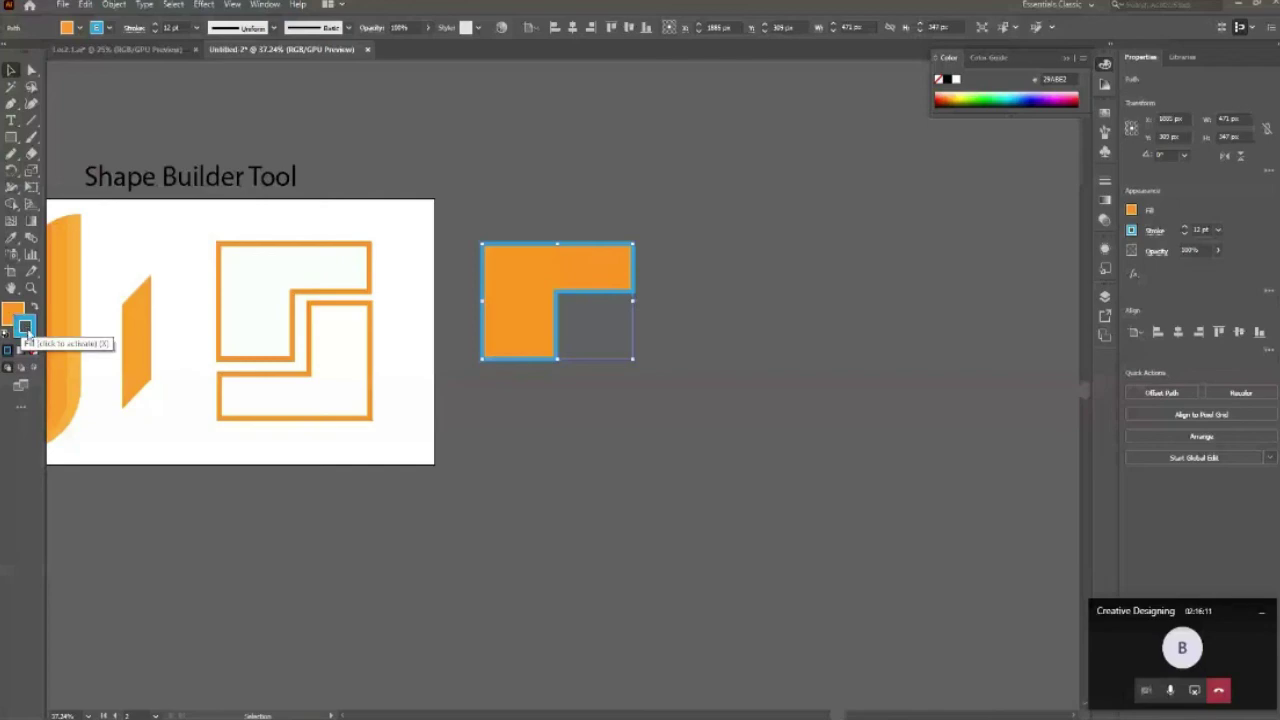
pyautogui.click(27, 335)
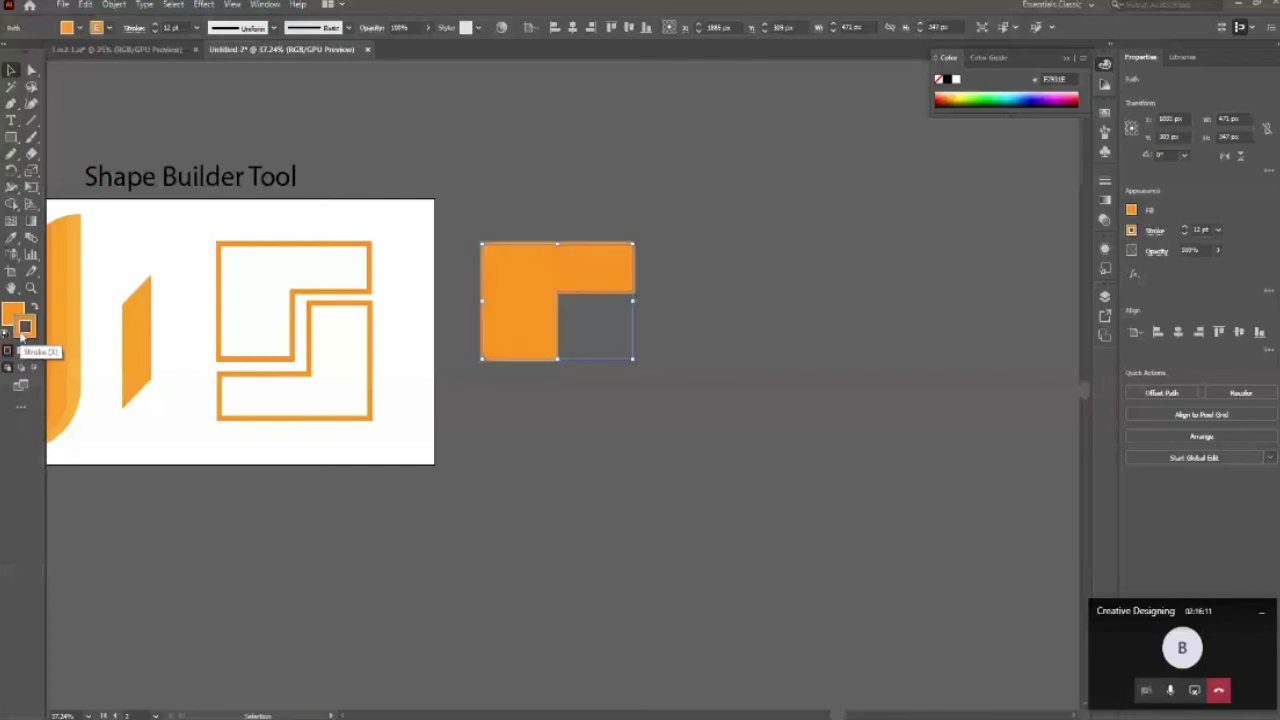
pyautogui.click(8, 350)
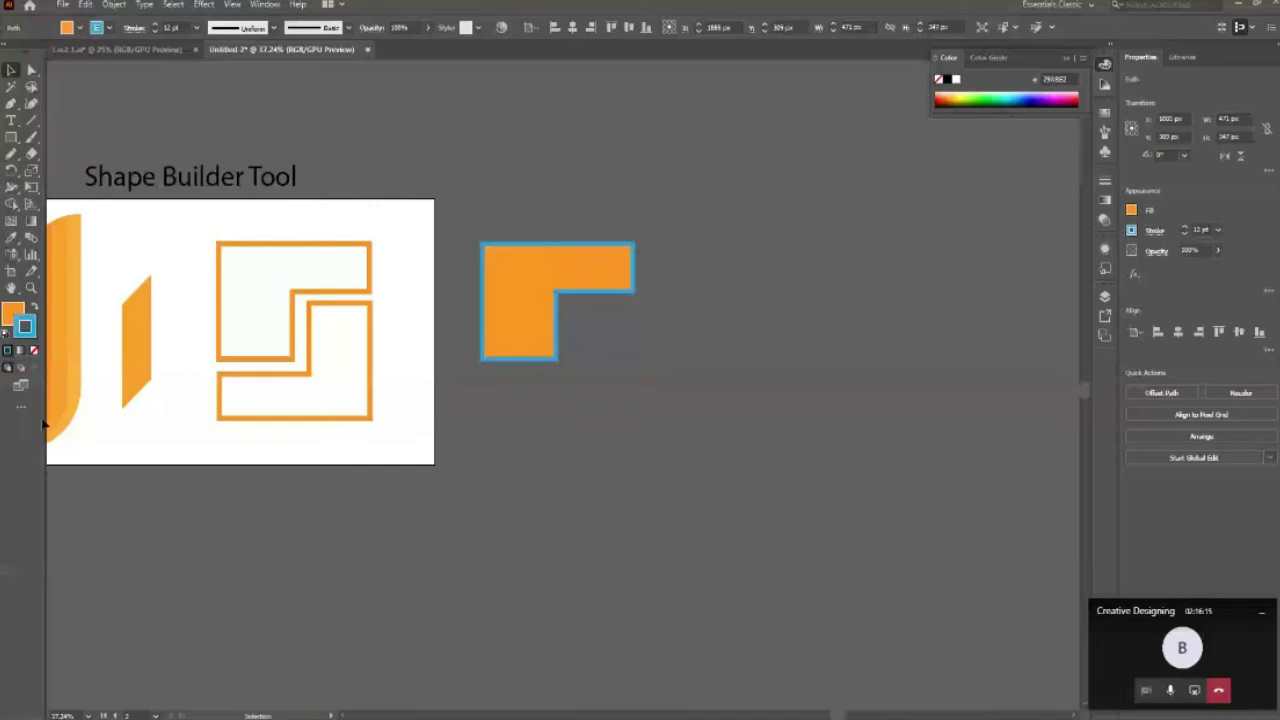
pyautogui.click(43, 425)
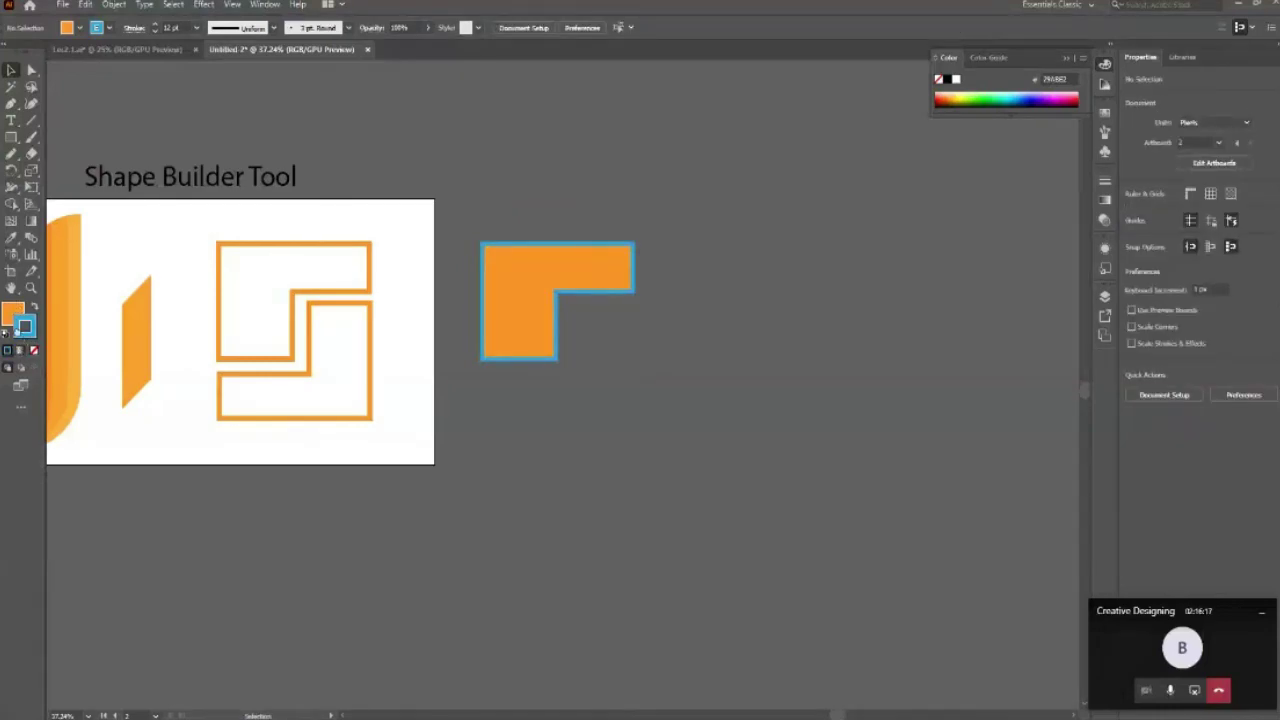
# Copy the blue stroke colour onto the fill, undoing the orange-outline attempts.
pyautogui.hotkey('ctrl', 'z')
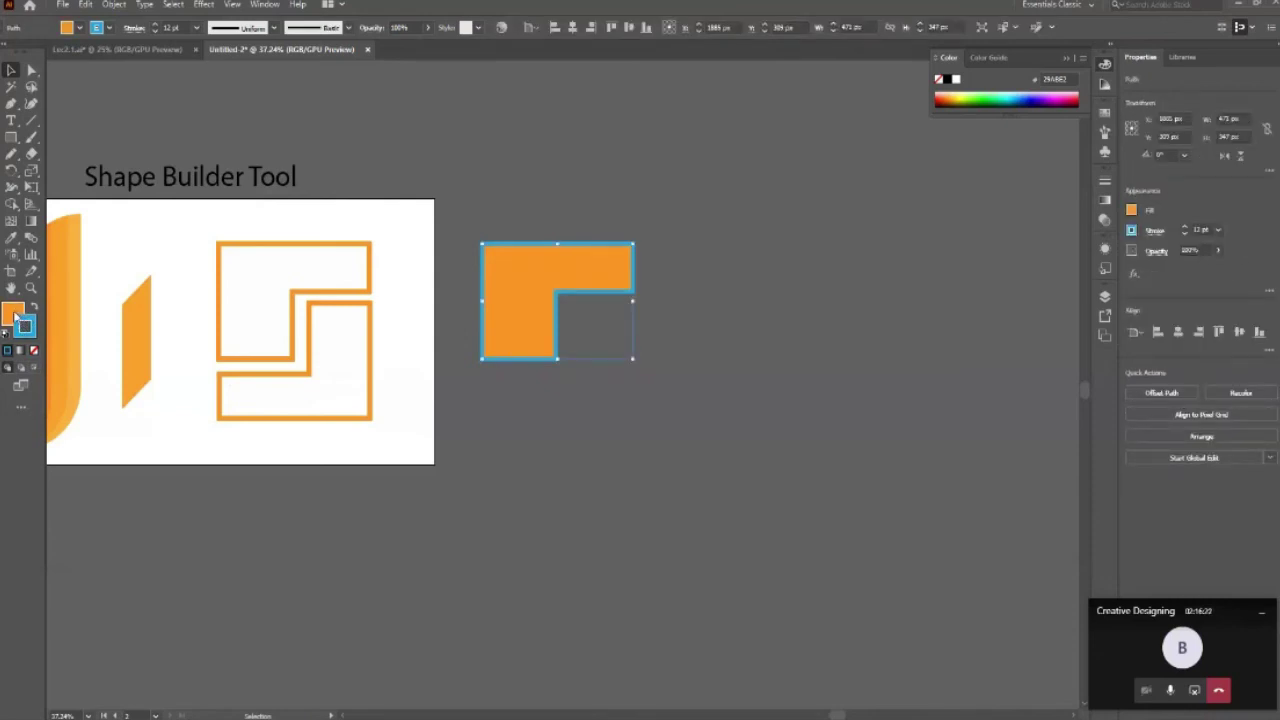
pyautogui.moveTo(14, 314); pyautogui.dragTo(25, 328)
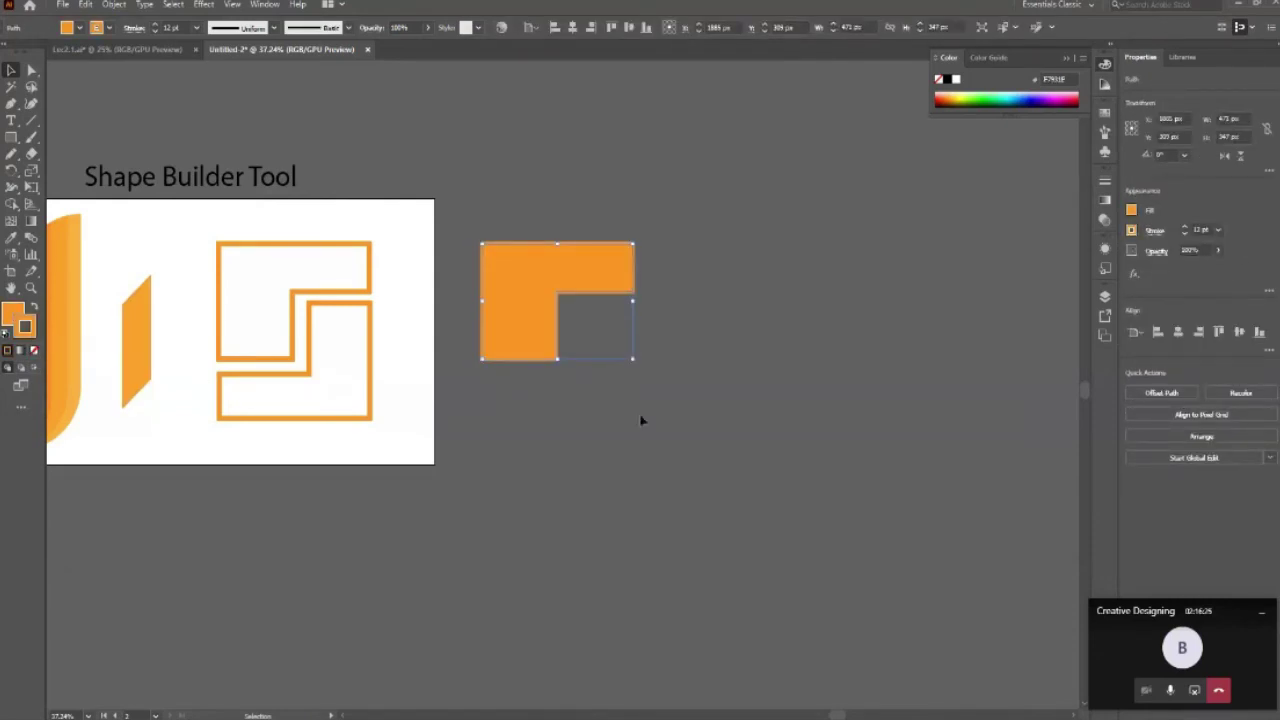
pyautogui.click(531, 397)
pyautogui.hotkey('ctrl', 'z')
pyautogui.click(583, 437)
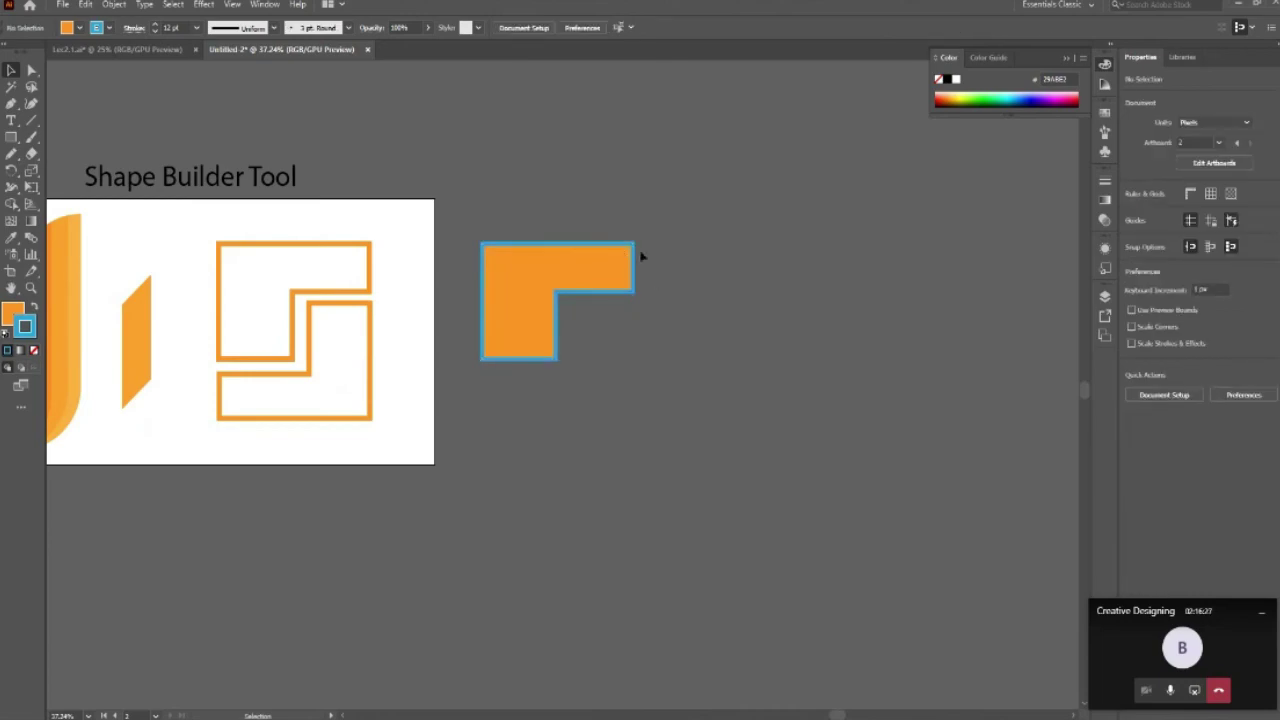
pyautogui.click(498, 344)
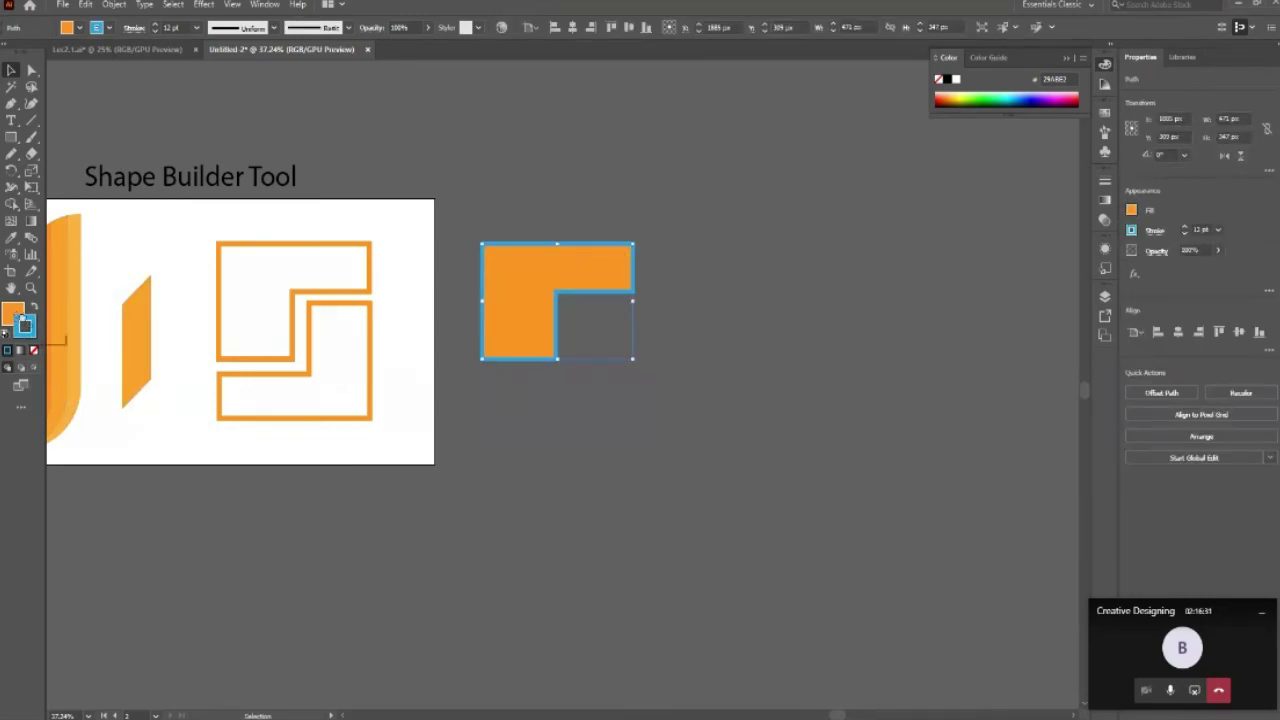
pyautogui.moveTo(12, 315); pyautogui.dragTo(25, 327)
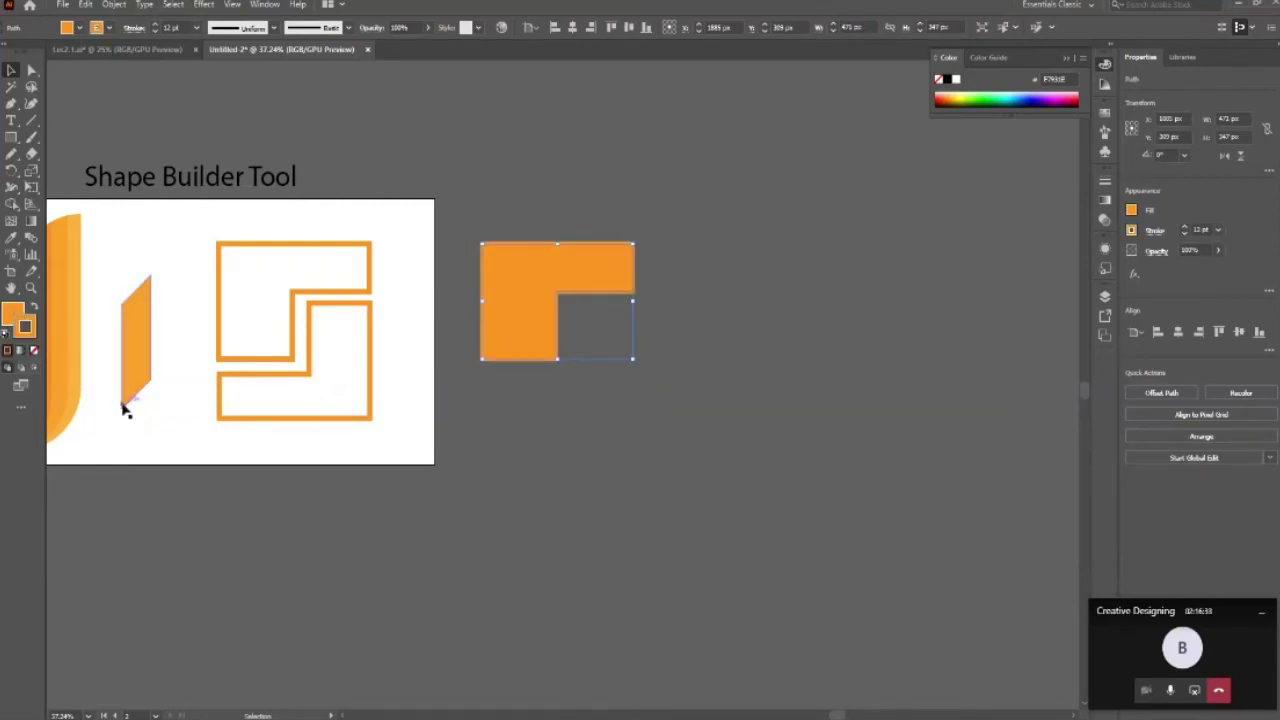
pyautogui.hotkey('ctrl', 'z')
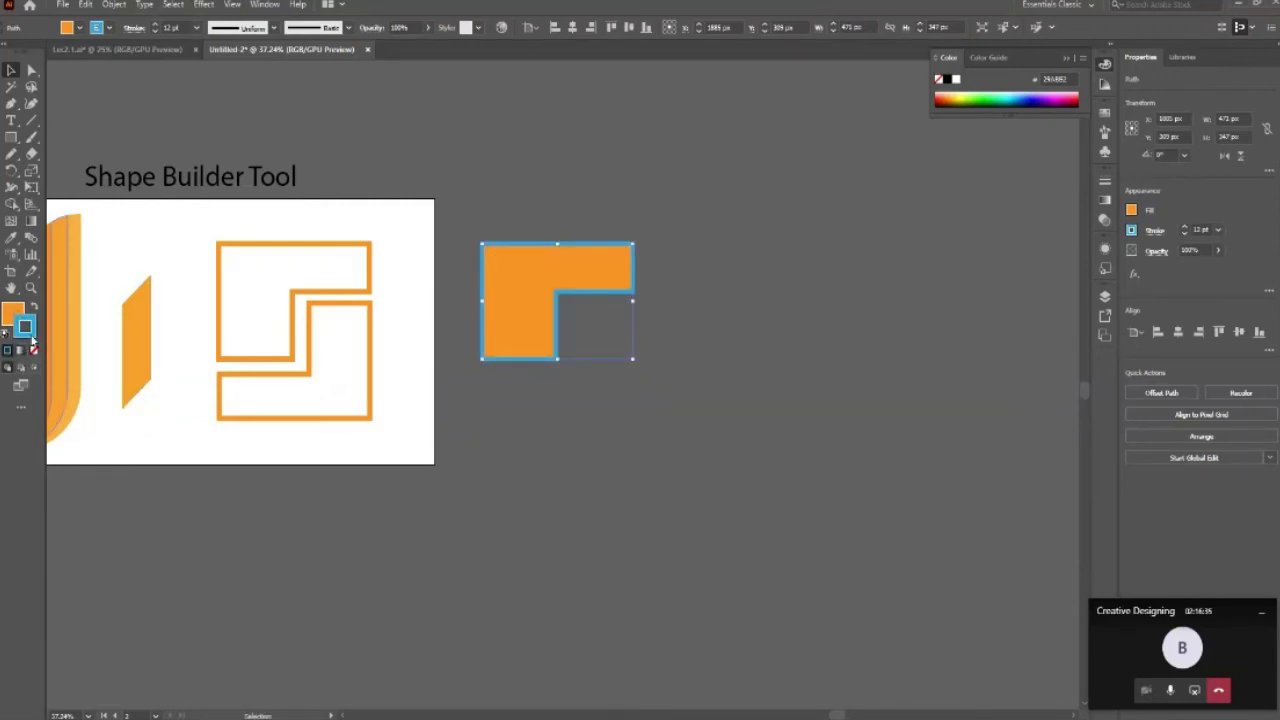
pyautogui.moveTo(25, 328); pyautogui.dragTo(12, 314)
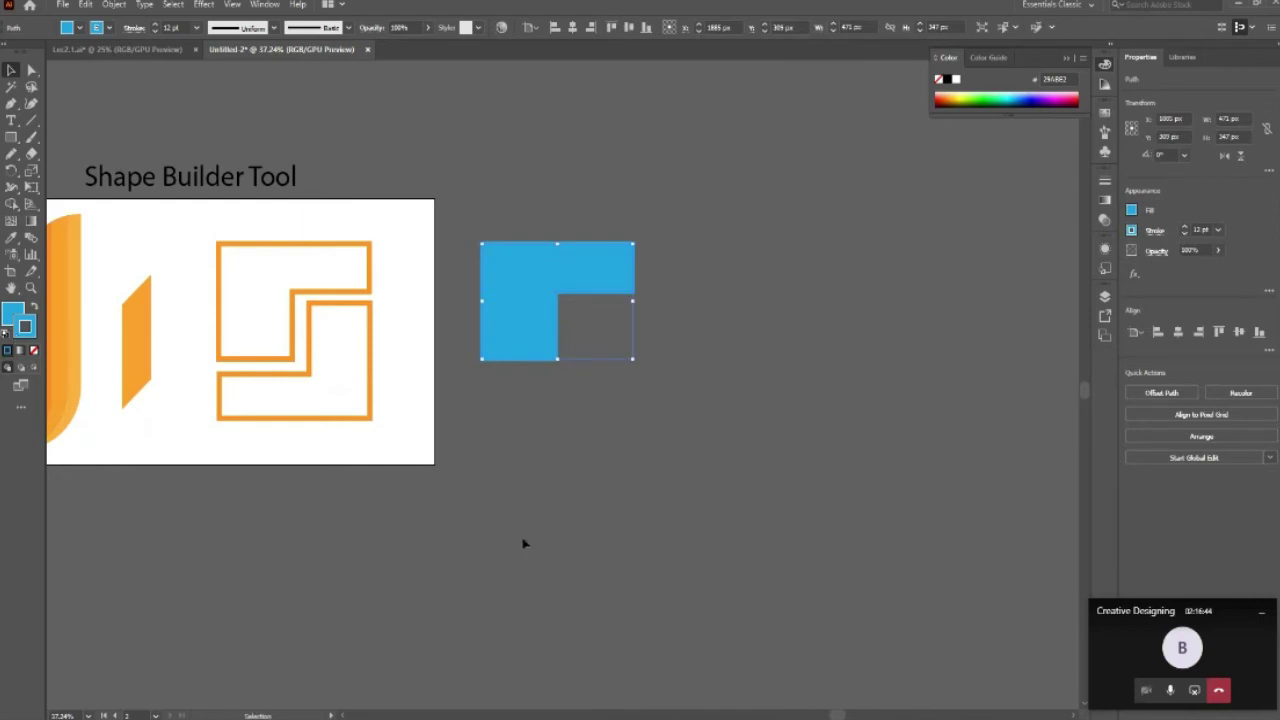
# Set the L-shape's outline to None, leaving a solid blue shape, and deselect it.
pyautogui.click(34, 351)
pyautogui.click(505, 412)
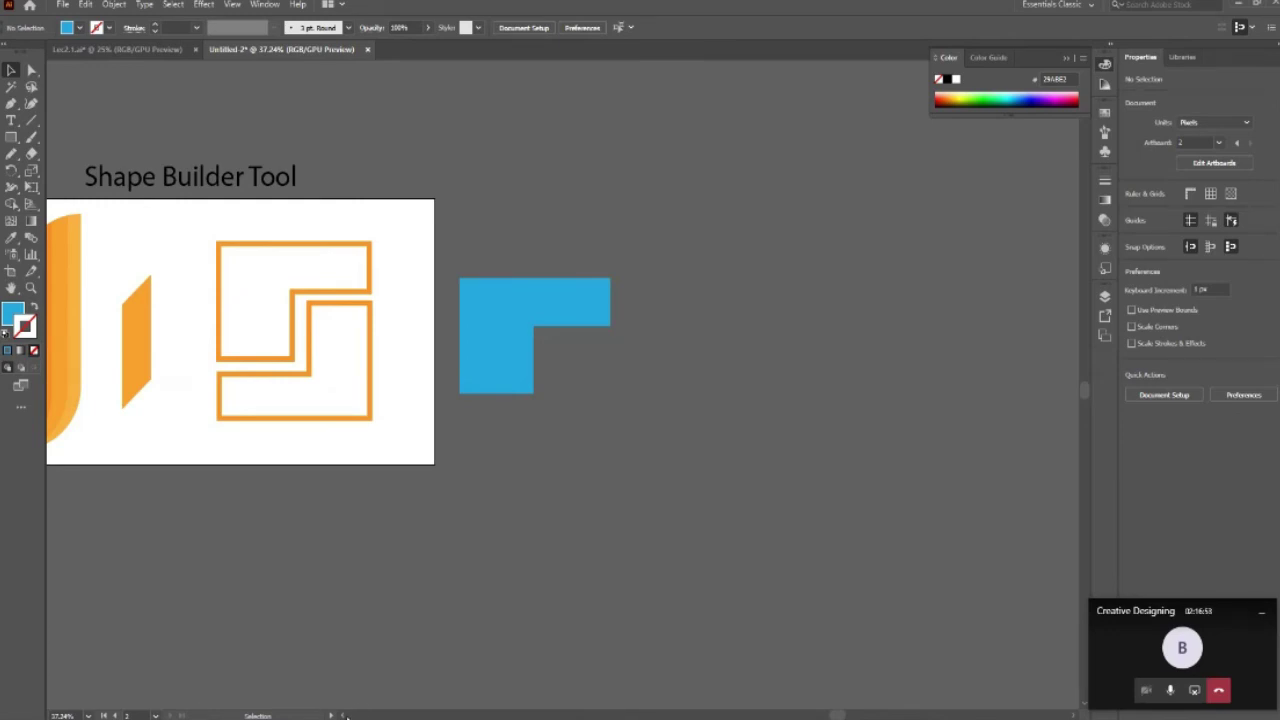
pyautogui.hscroll(-1, 346, 716)
pyautogui.hscroll(-2, 346, 716)
pyautogui.hscroll(-4, 346, 716)
pyautogui.hscroll(-2, 346, 716)
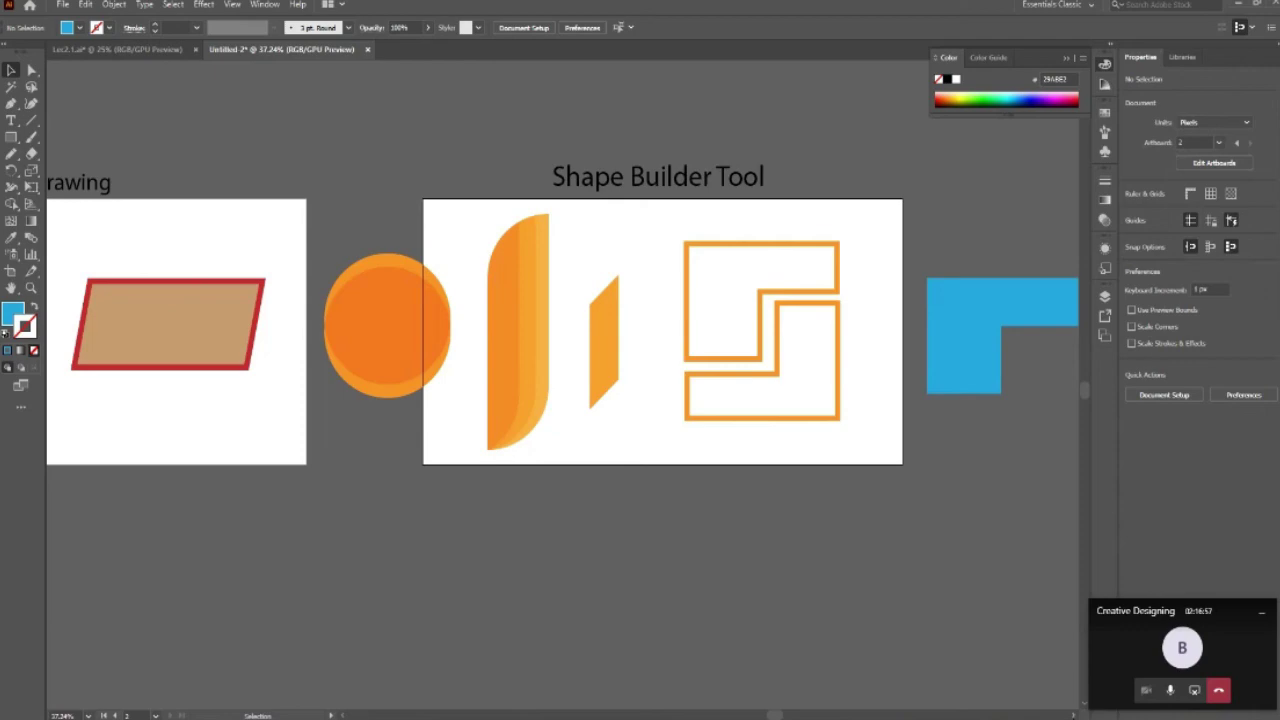
# Delete the orange circle sitting between the artboards.
pyautogui.hscroll(2, 337, 540)
pyautogui.hscroll(3, 337, 540)
pyautogui.hscroll(1, 337, 540)
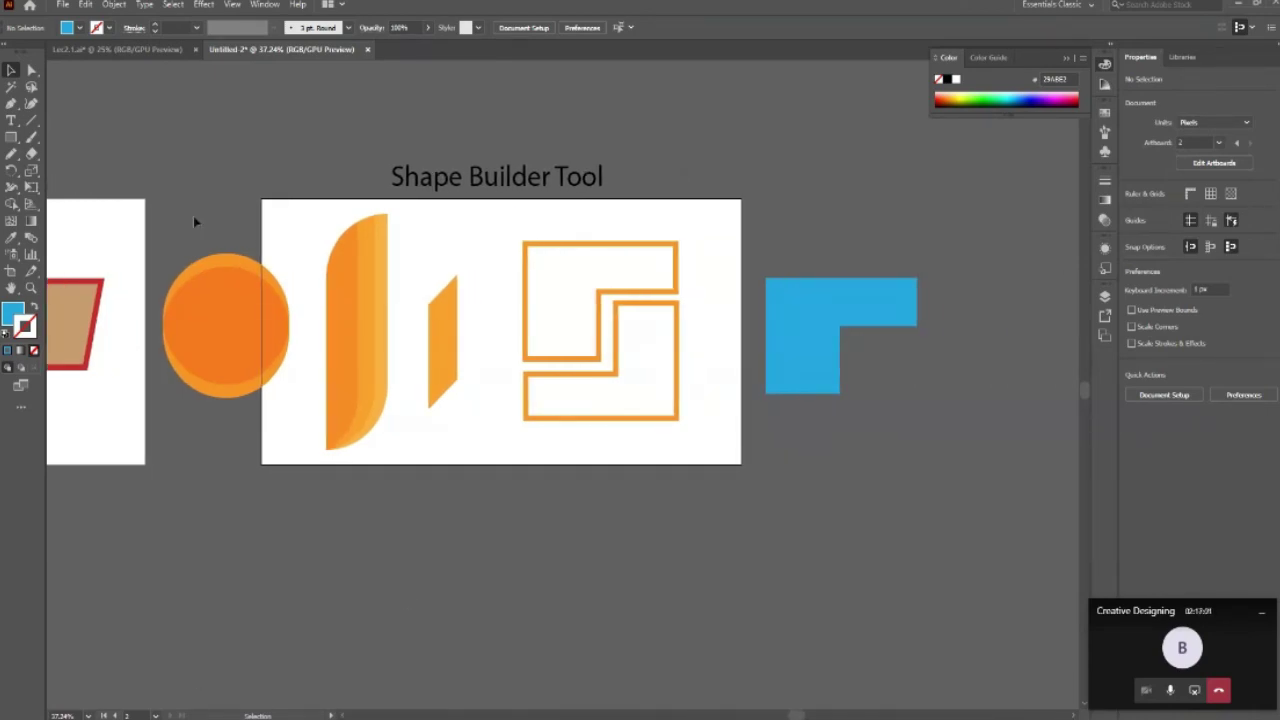
pyautogui.moveTo(194, 220); pyautogui.dragTo(279, 437)
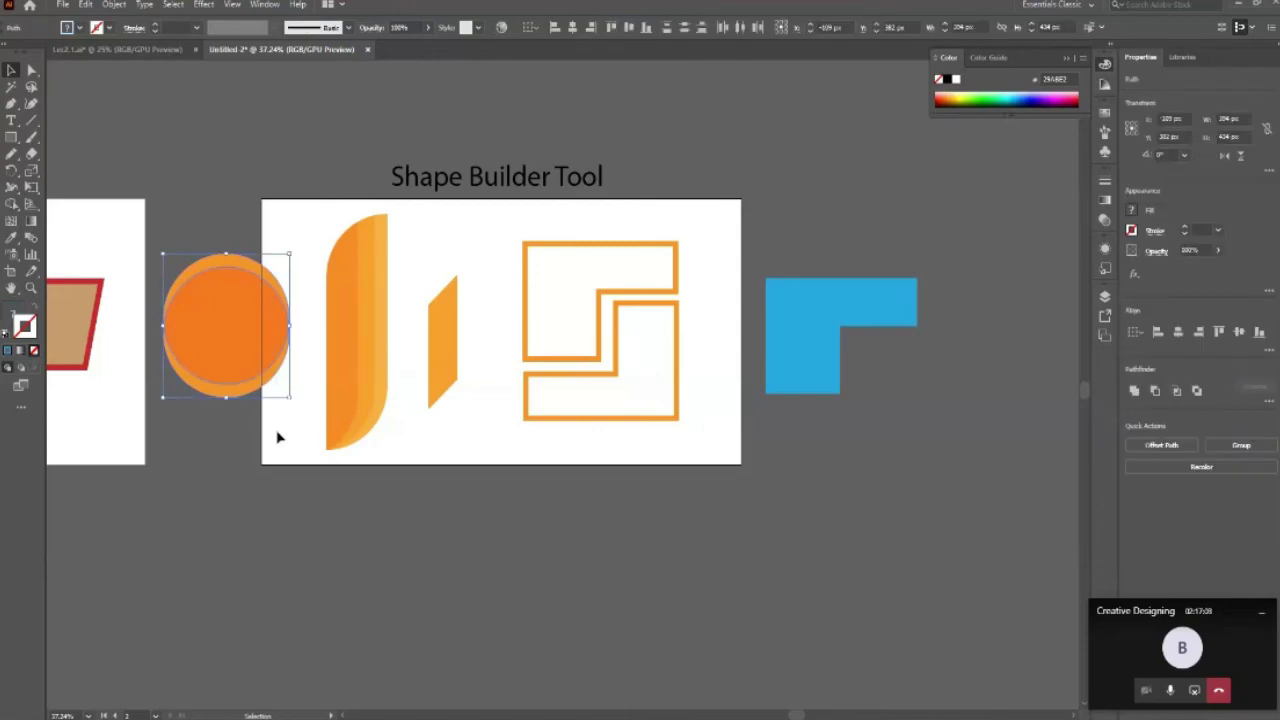
pyautogui.press('Delete')
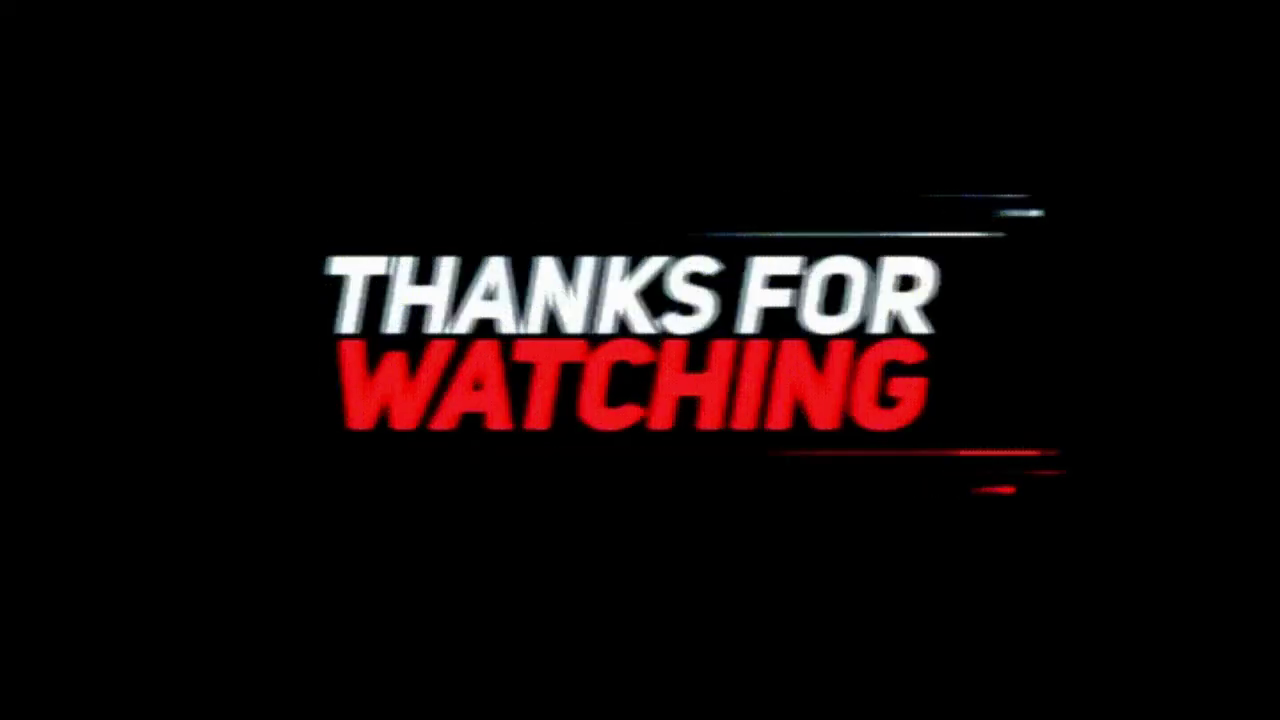